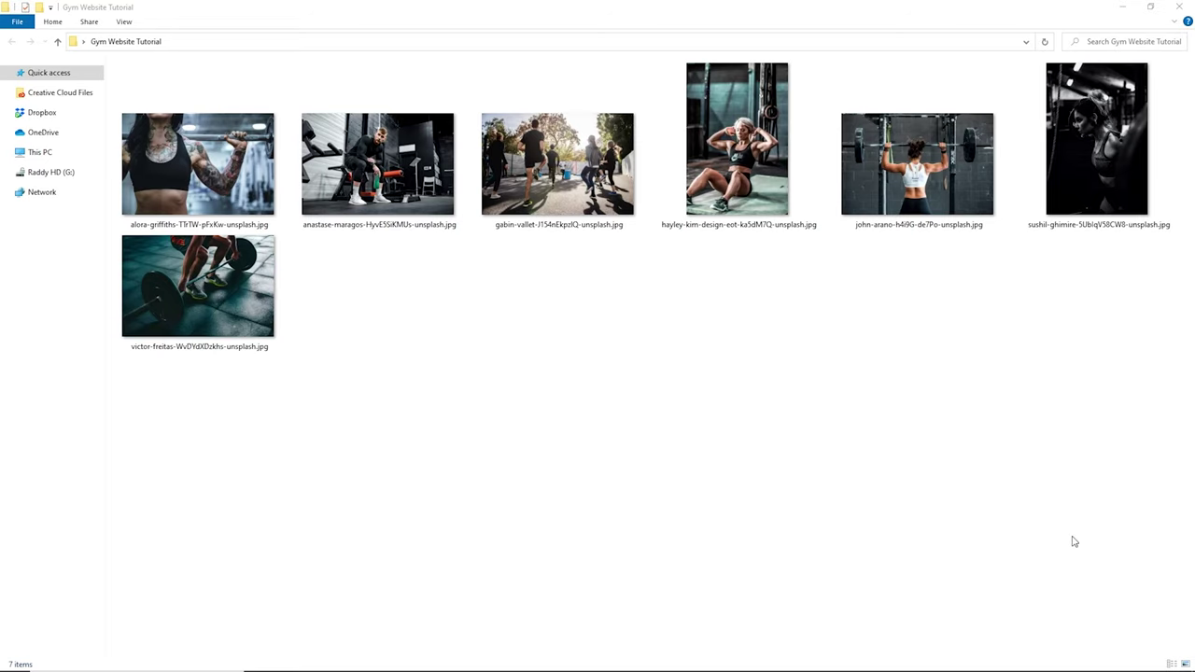
Step: Switch to Adobe XD and create a new document with the iPhone 12 Pro Max artboard preset
drag(1140, 482, 480, 446)
mouse_move(840, 671)
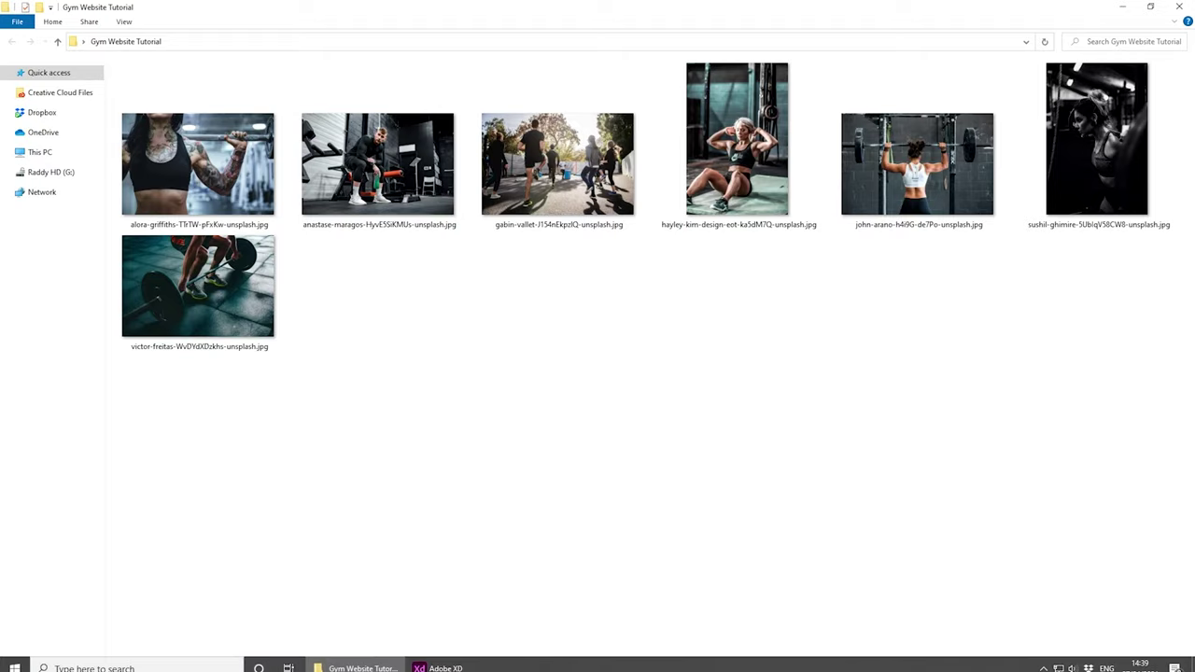
click(482, 663)
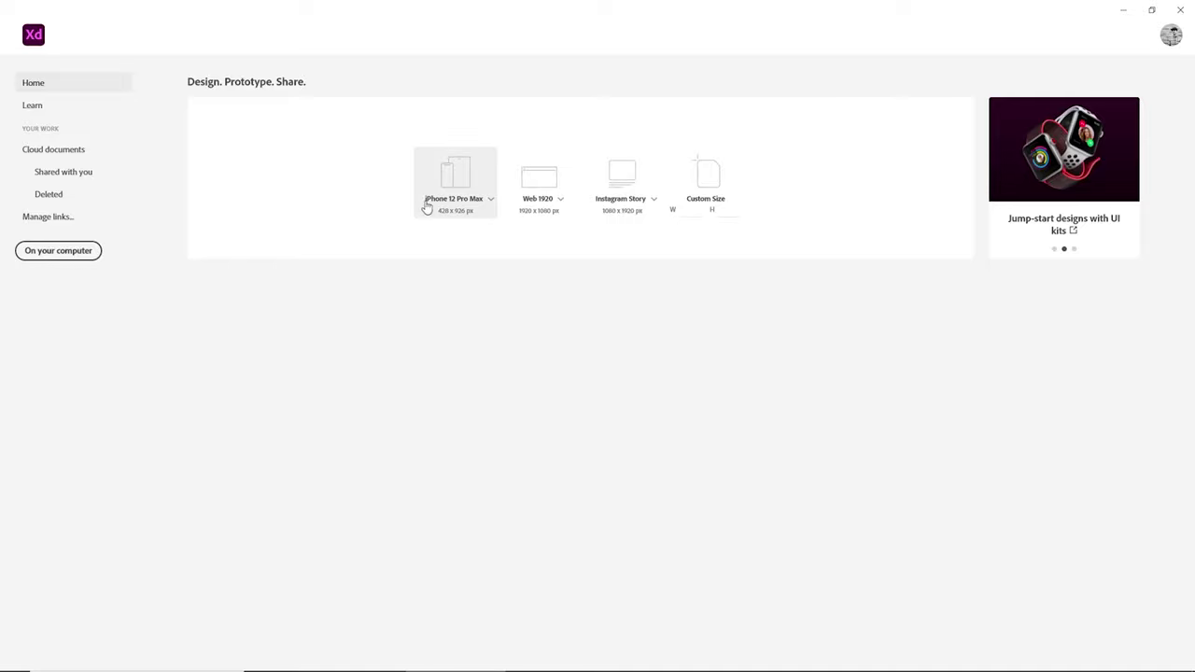
click(449, 179)
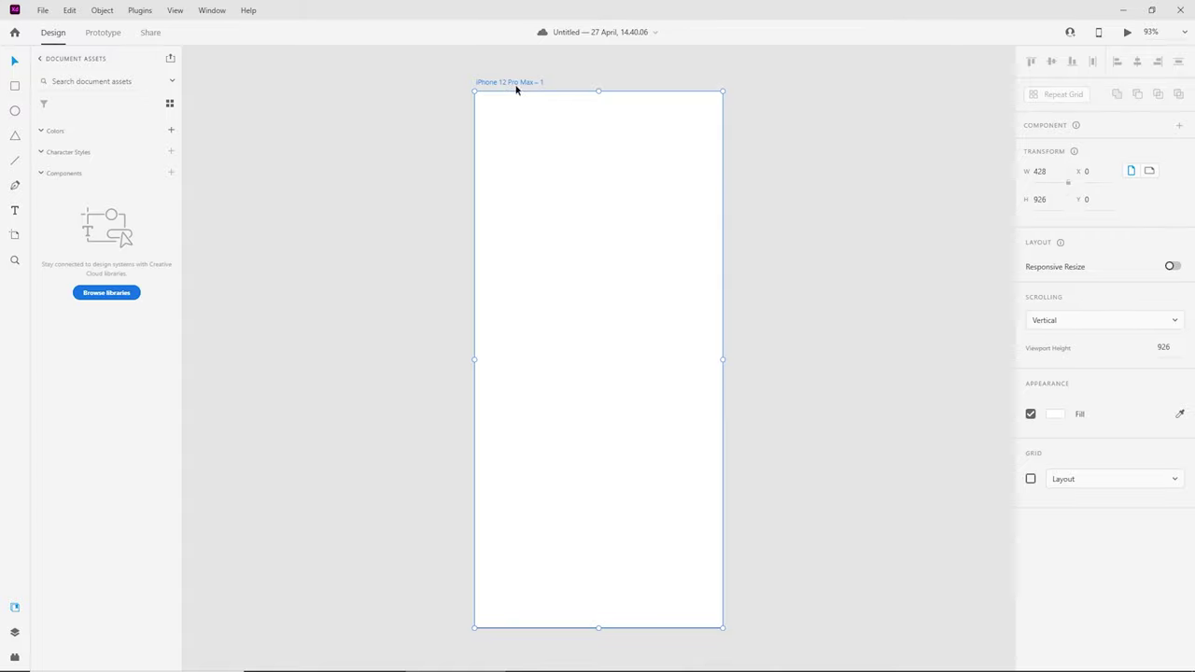
Step: Rename the iPhone 12 Pro Max artboard as Home
double_click(493, 83)
text(Home)
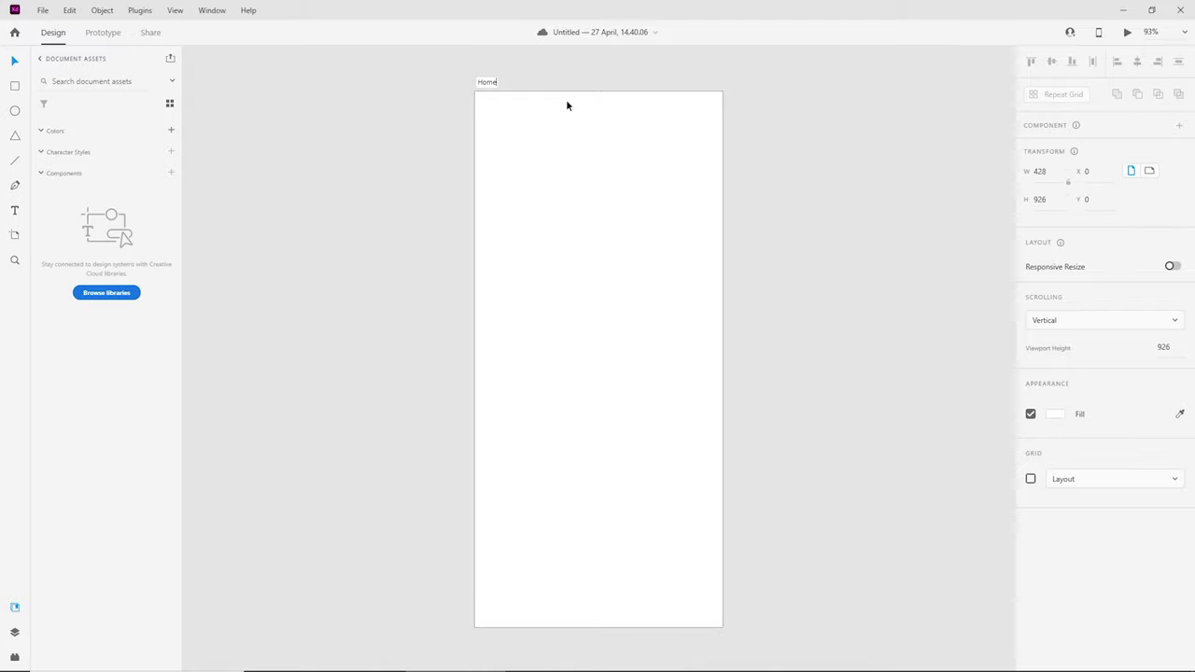
key(Return)
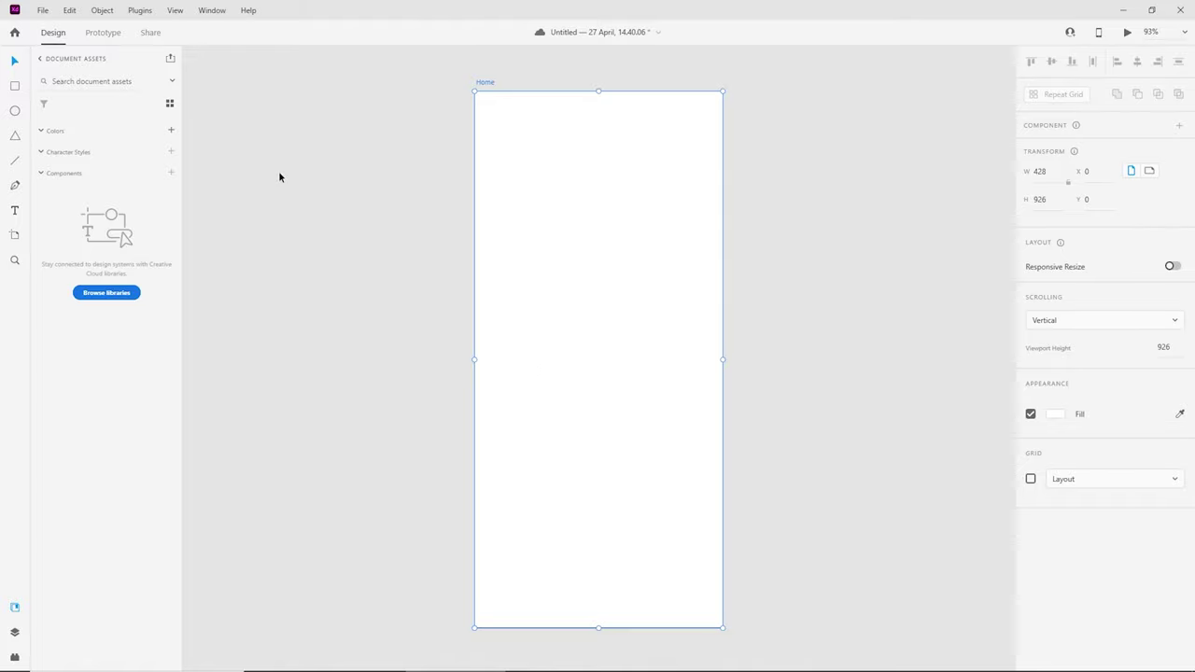
Step: Save the document locally as Gym-UI in the Gym Website Tutorial folder on the Desktop
key(ctrl+s)
click(42, 10)
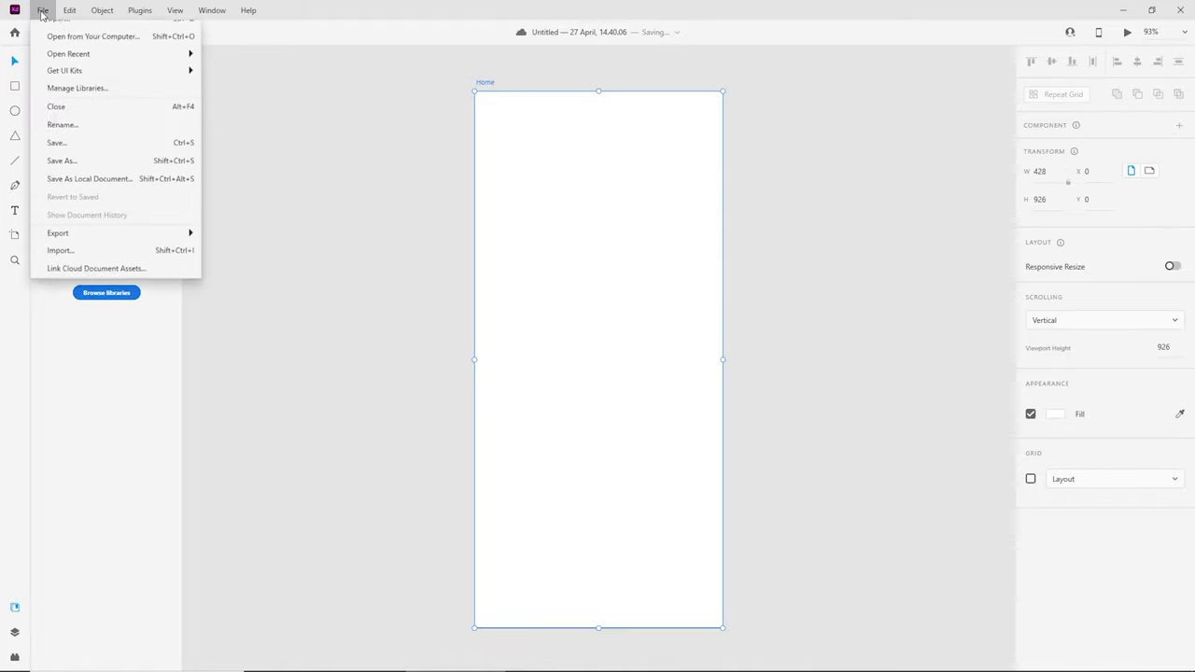
click(71, 207)
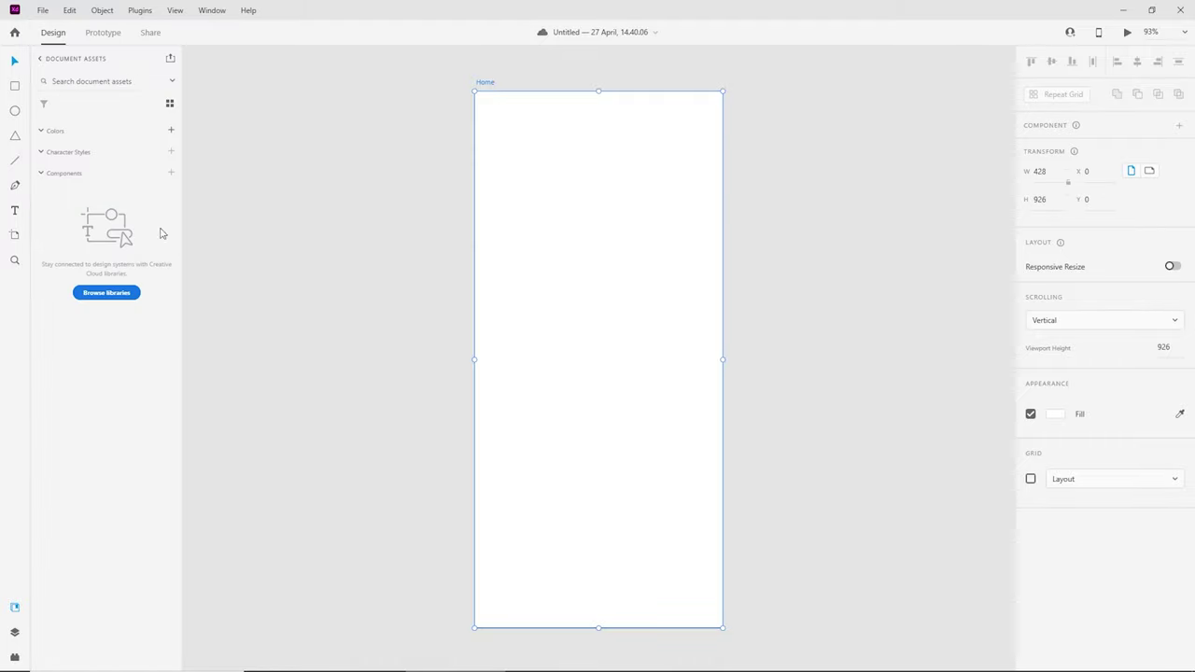
click(177, 272)
drag(177, 272, 86, 272)
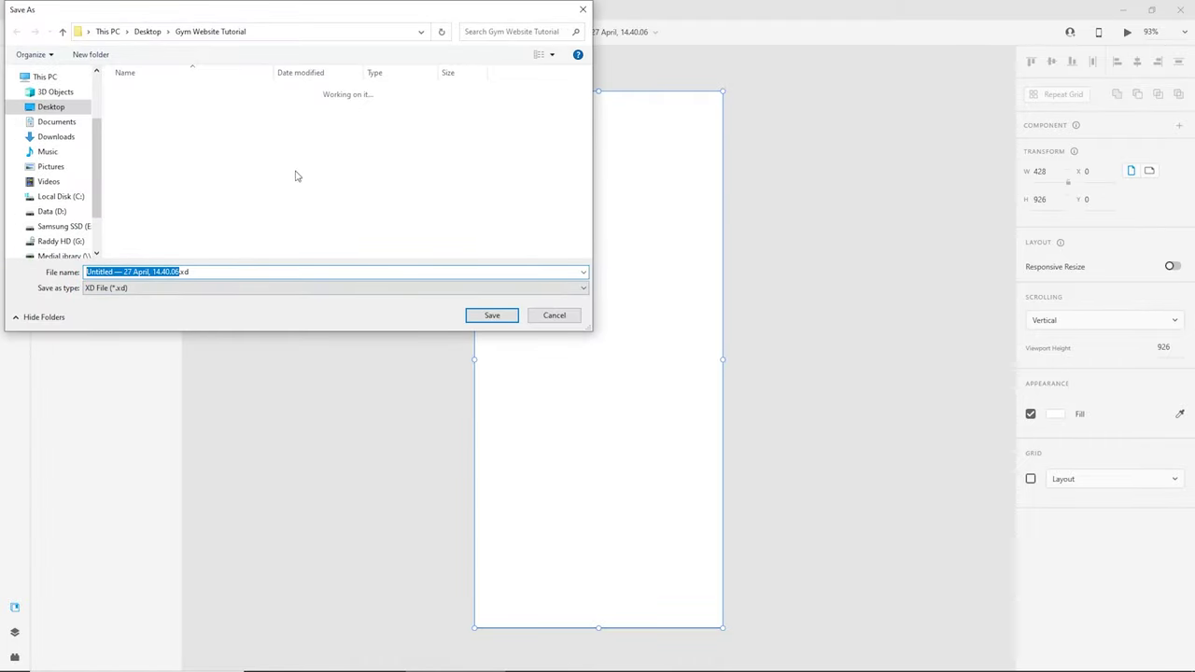
text(Gym-UI)
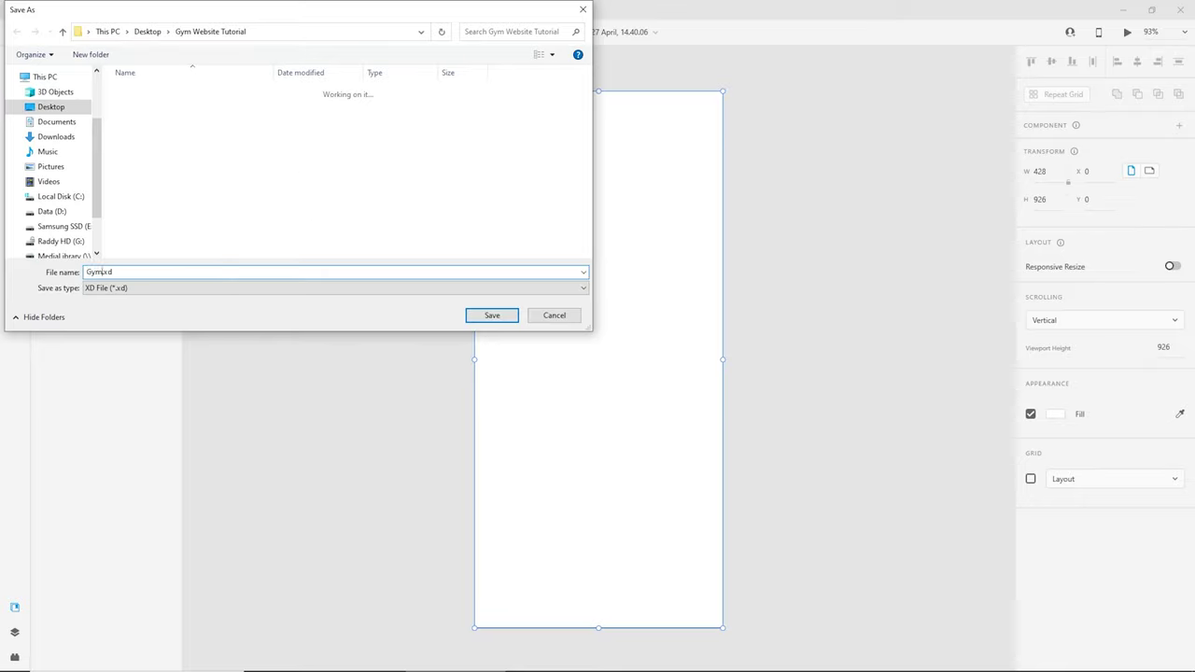
text(I)
click(500, 315)
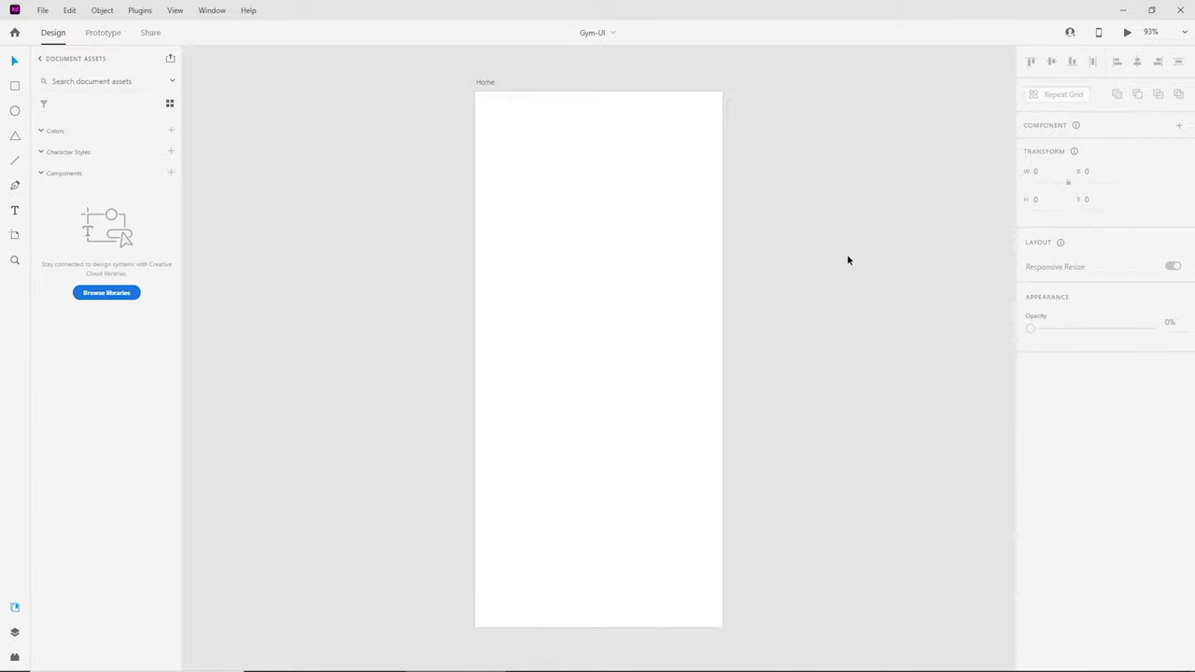
Step: Turn on the column layout grid for the Home artboard and open its column colour settings
click(600, 201)
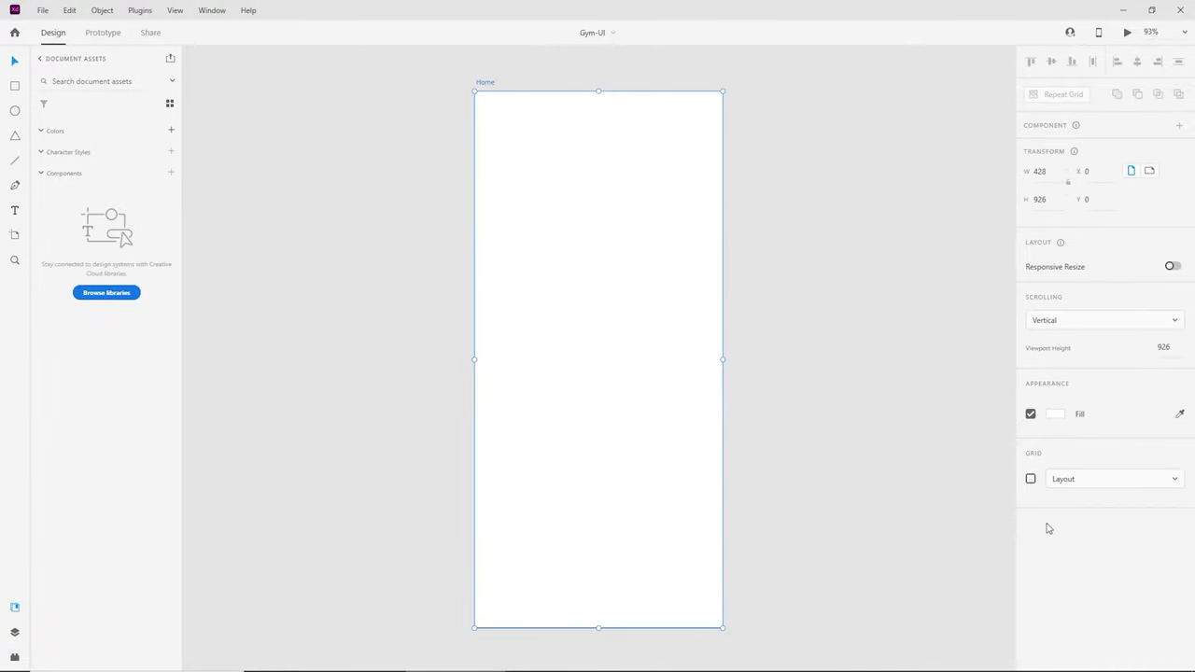
click(1031, 479)
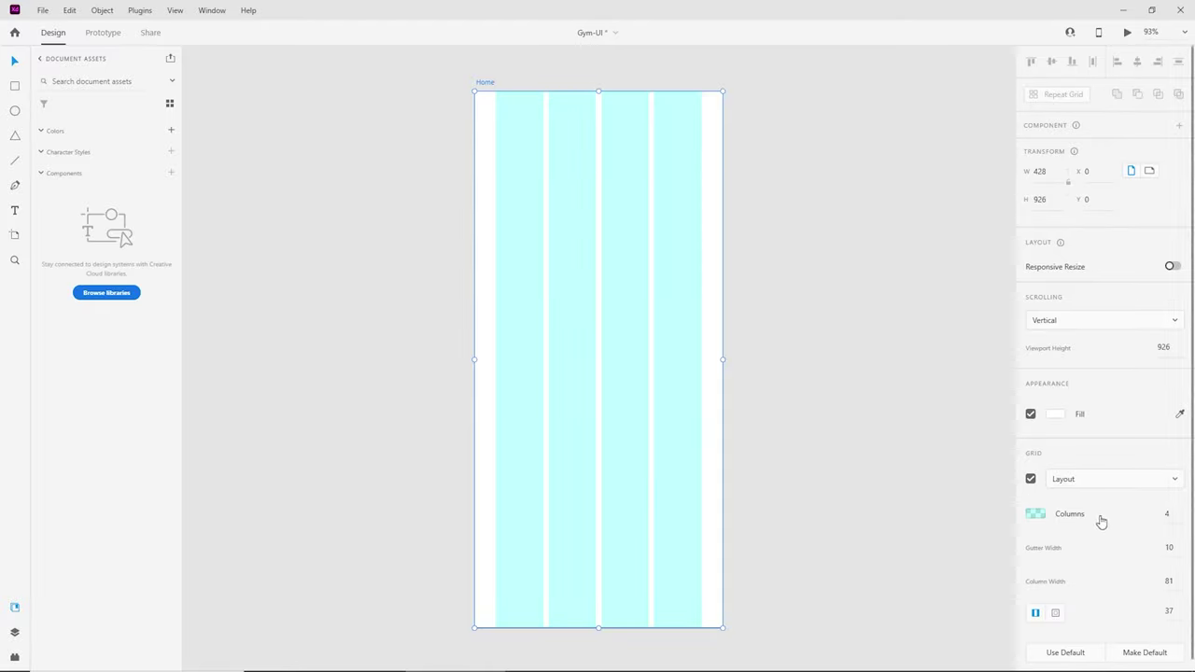
click(1038, 518)
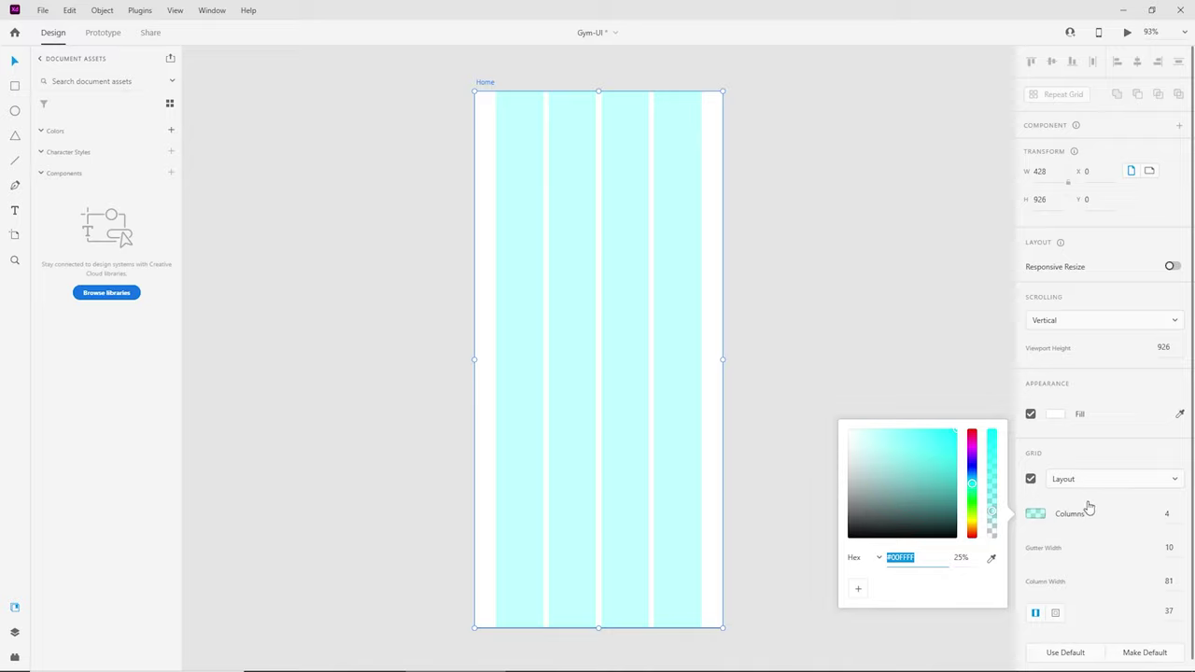
click(1065, 510)
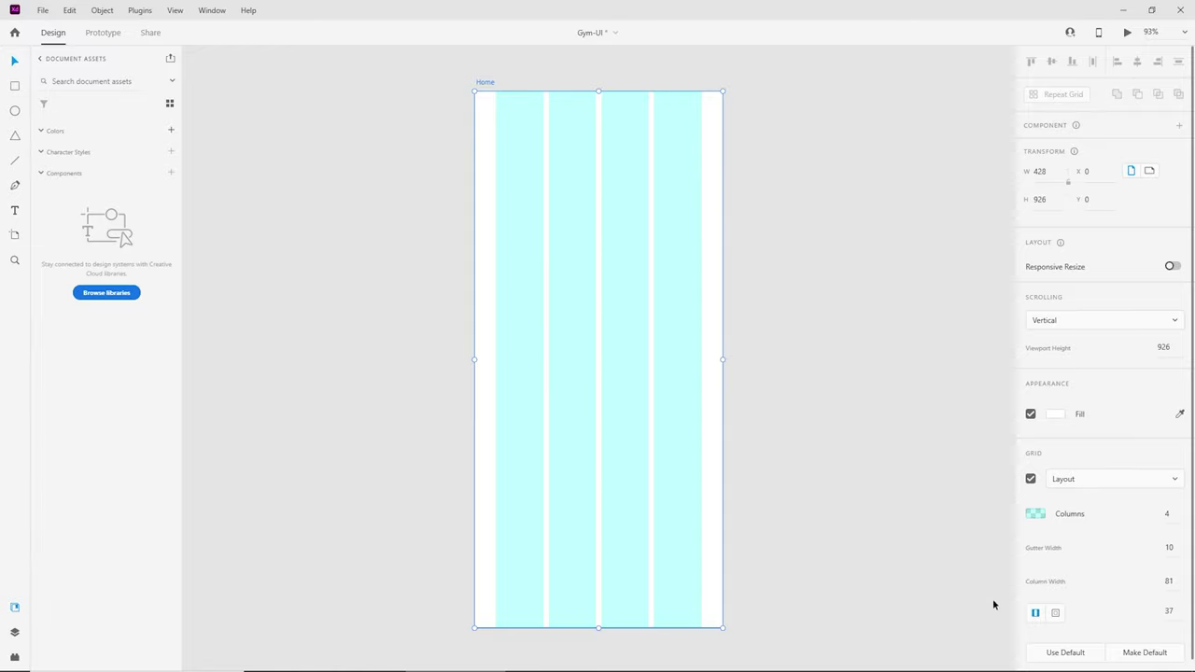
Step: Reduce the Home artboard's layout grid side margins to 19
click(1169, 611)
key(Down)
key(Down)
key(Down)
key(Down)
key(Down)
key(Down)
key(Down)
key(Down)
key(Down)
key(Down)
key(Down)
key(Down)
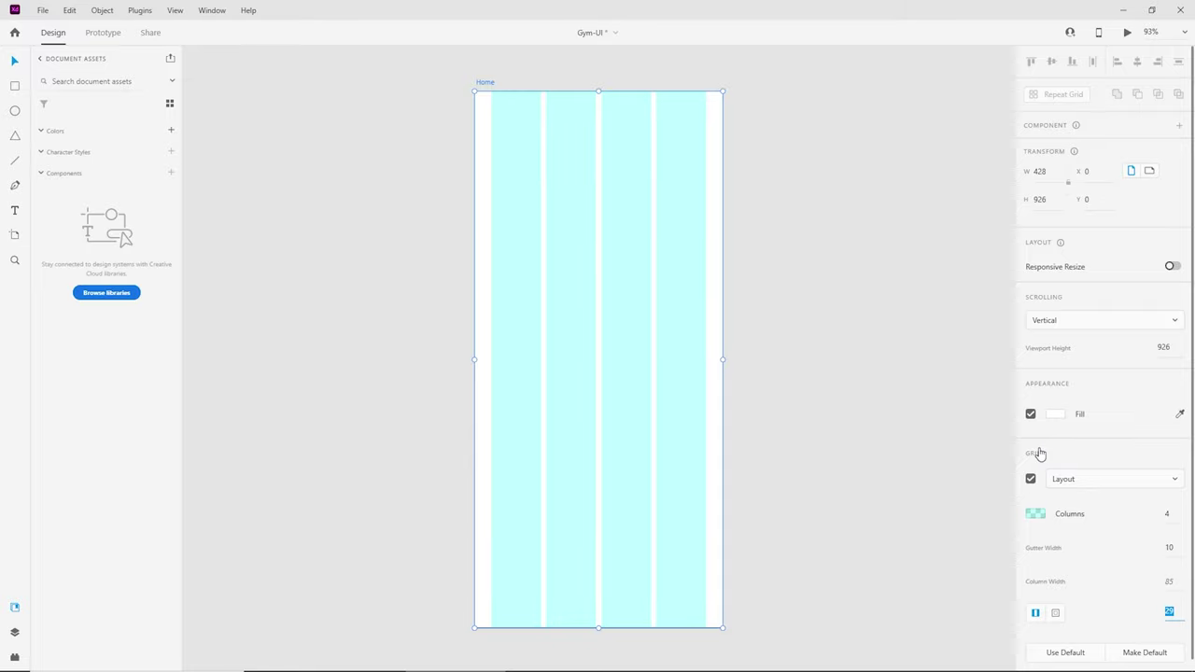
key(Down)
key(Down)
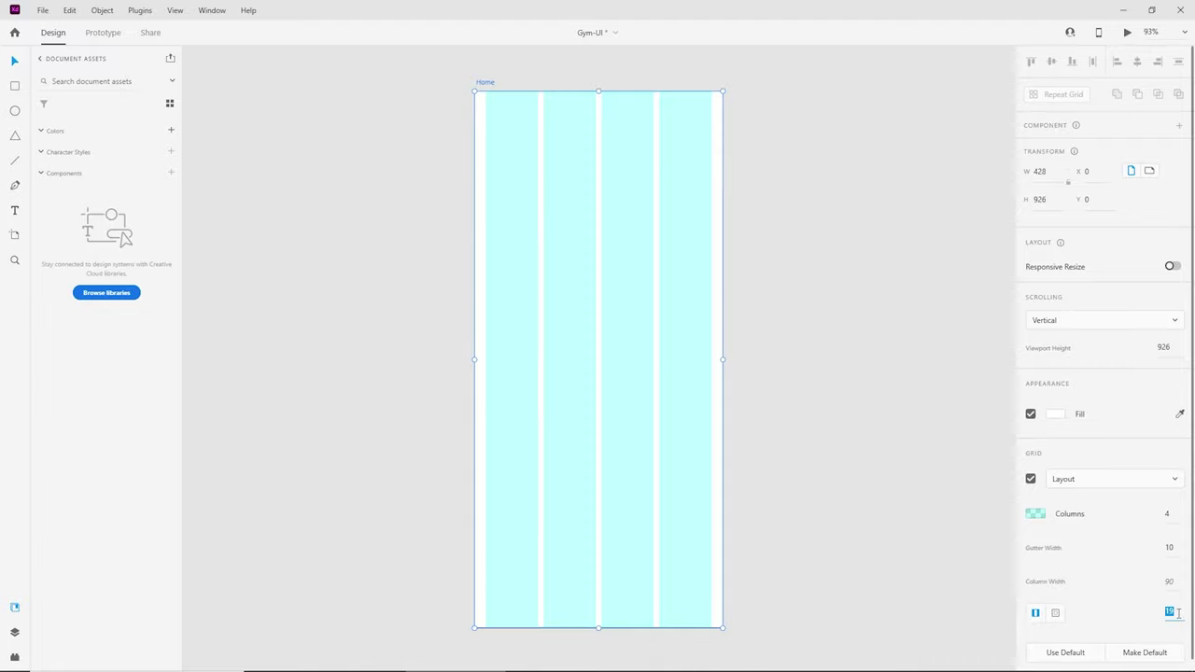
click(780, 307)
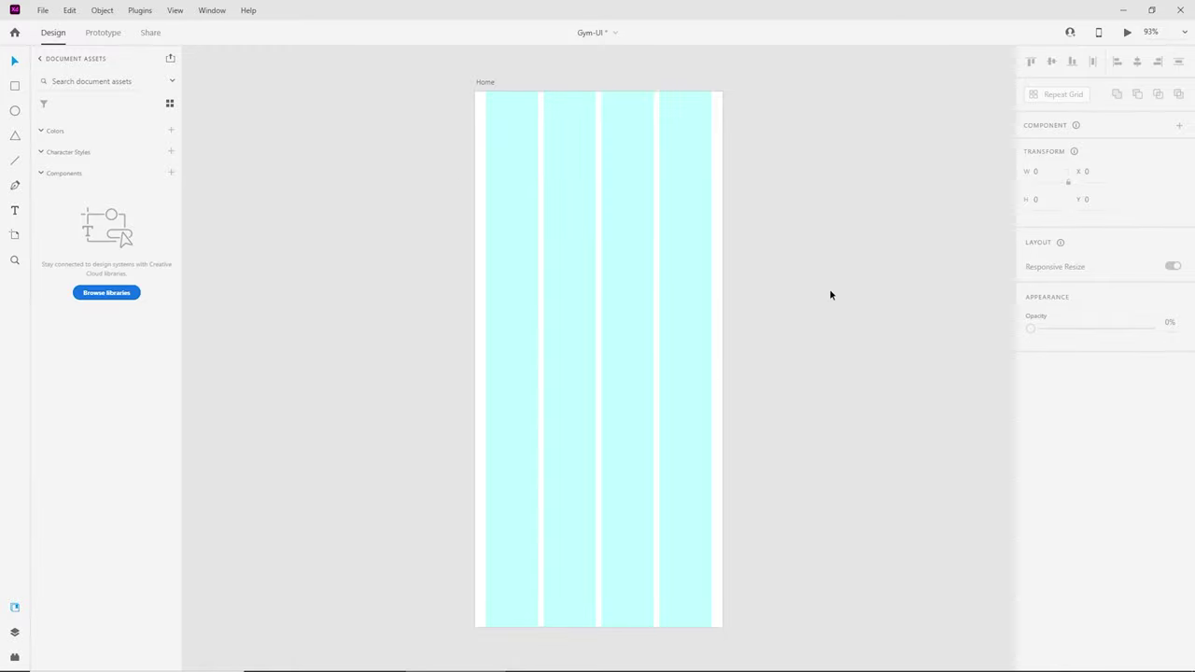
Step: Add the text "Headings" on the empty canvas left of the Home artboard, with a copy below it reading "Body Text"
scroll(836, 297, up, 1)
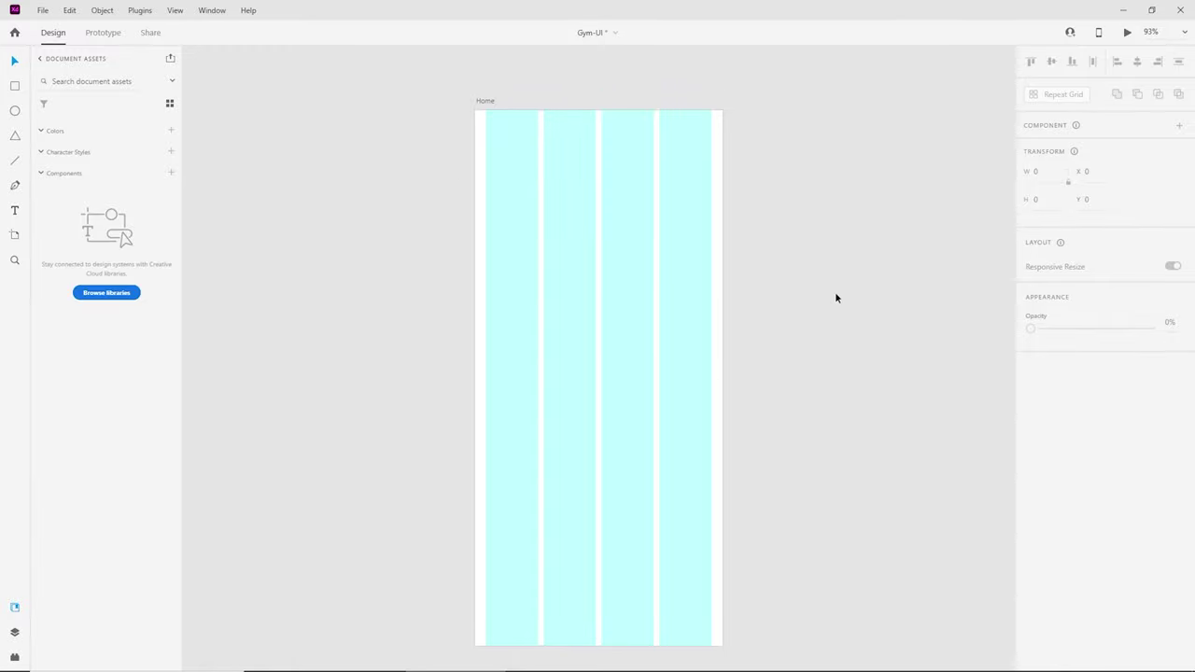
key(ctrl+plus)
key(ctrl+plus)
key(space)
drag(528, 222, 728, 385)
scroll(728, 385, left, 3)
scroll(728, 384, up, 2)
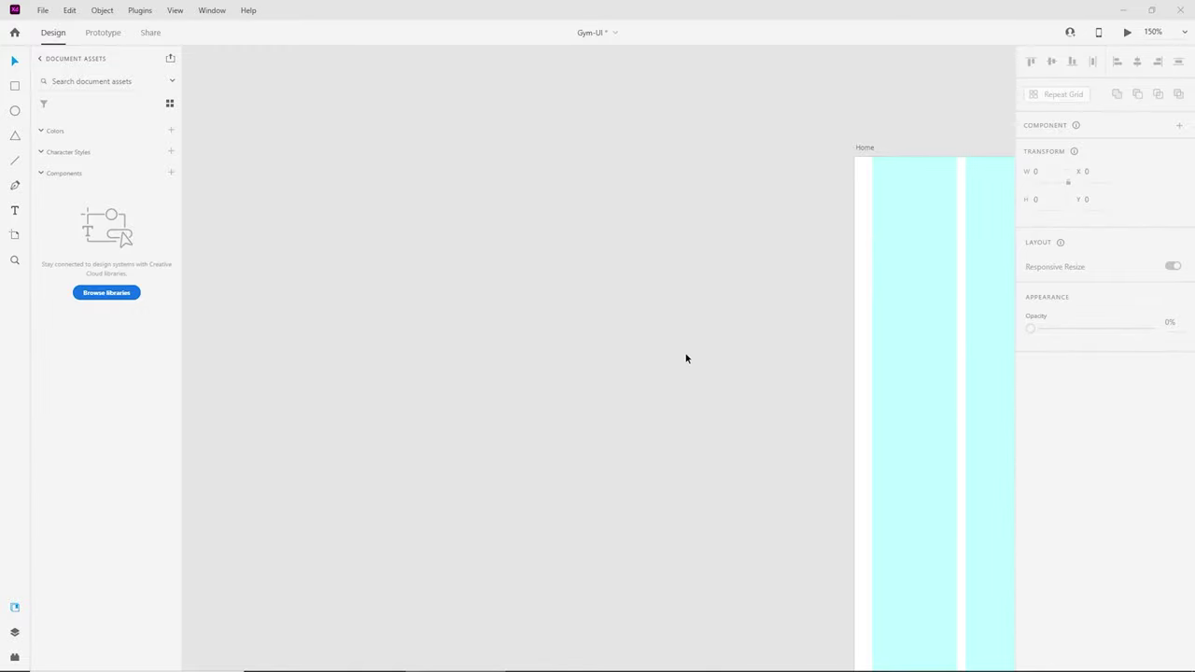
drag(667, 245, 620, 257)
key(ctrl+equal)
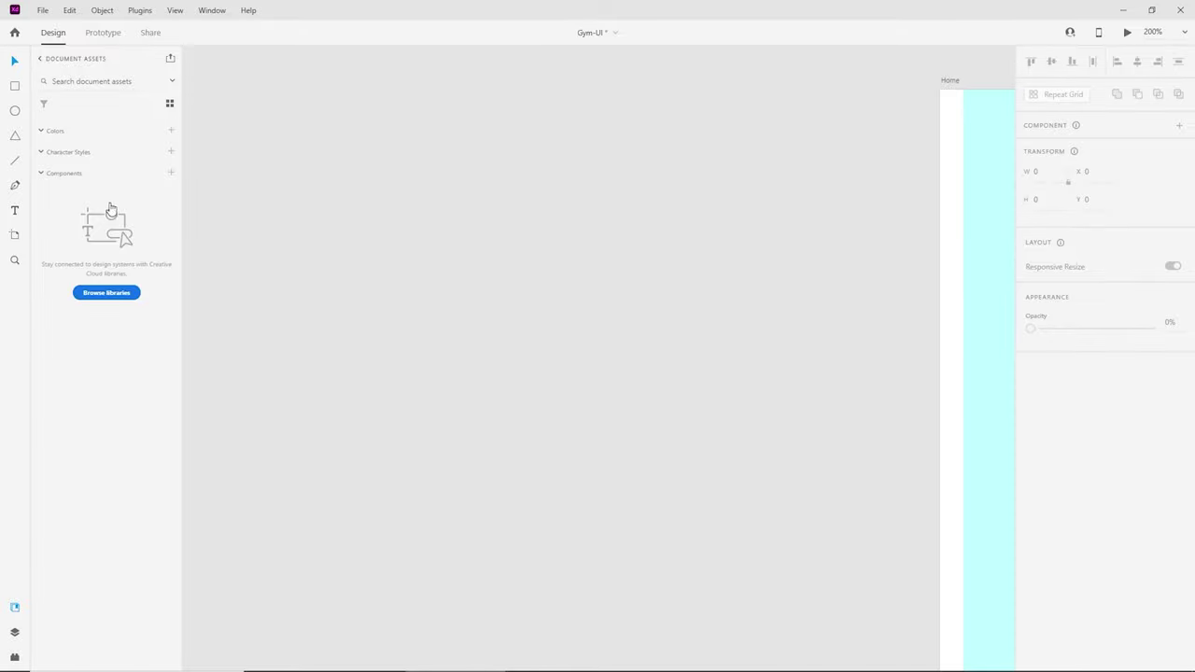
click(14, 211)
click(523, 177)
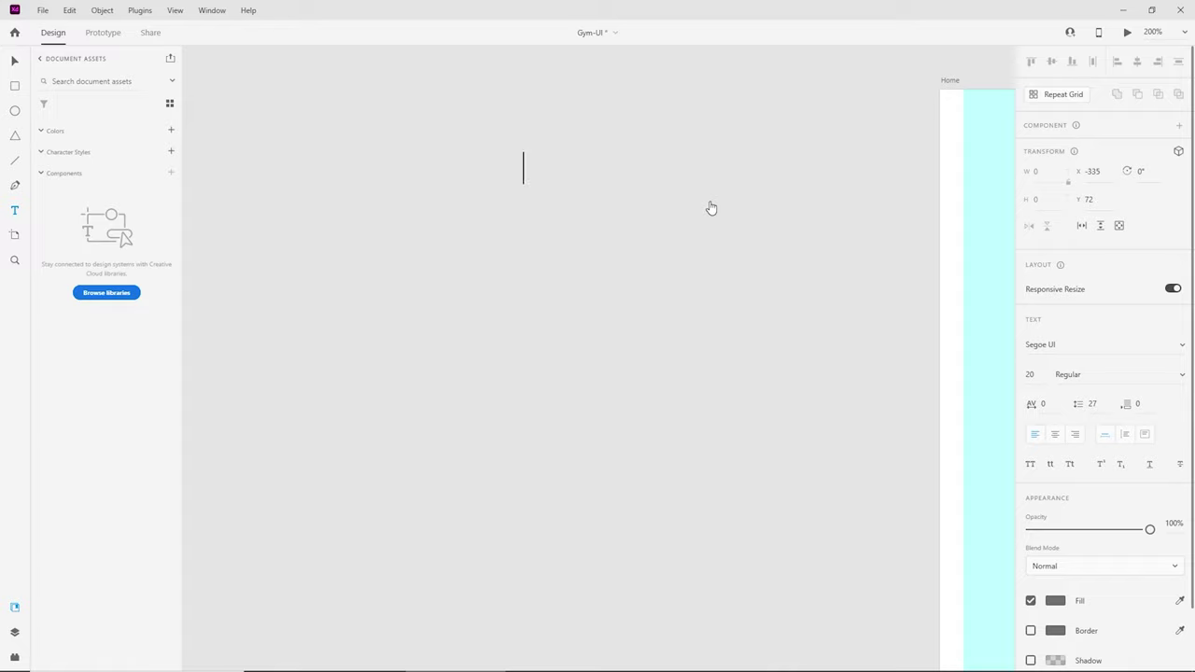
text(Headings)
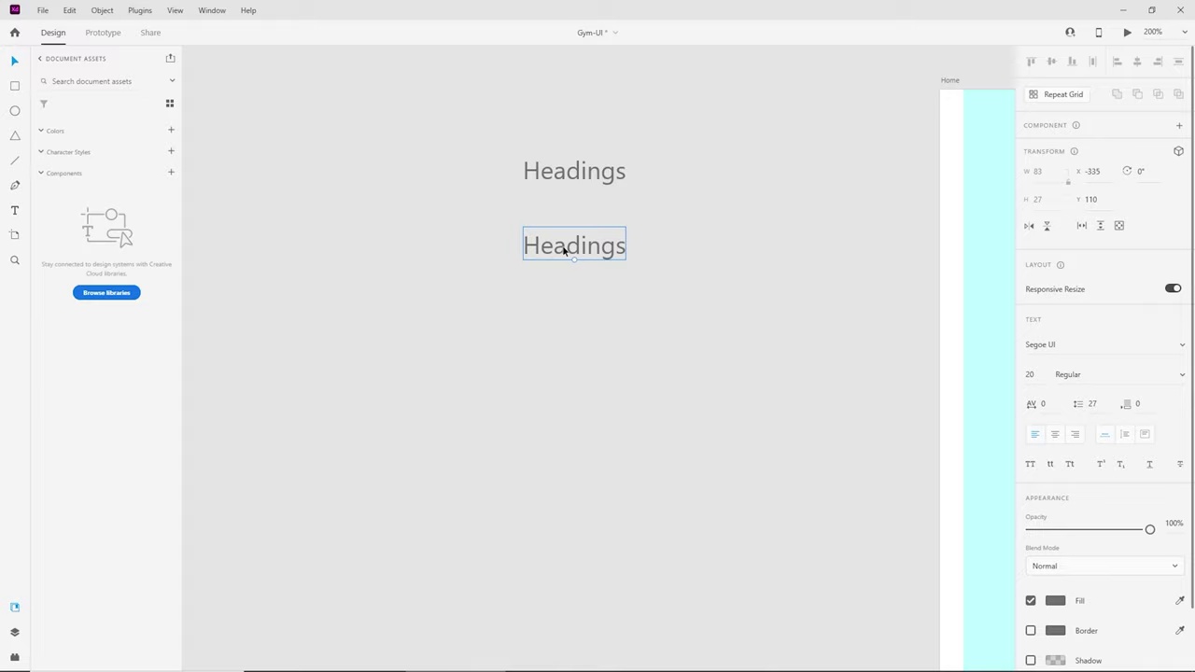
double_click(564, 251)
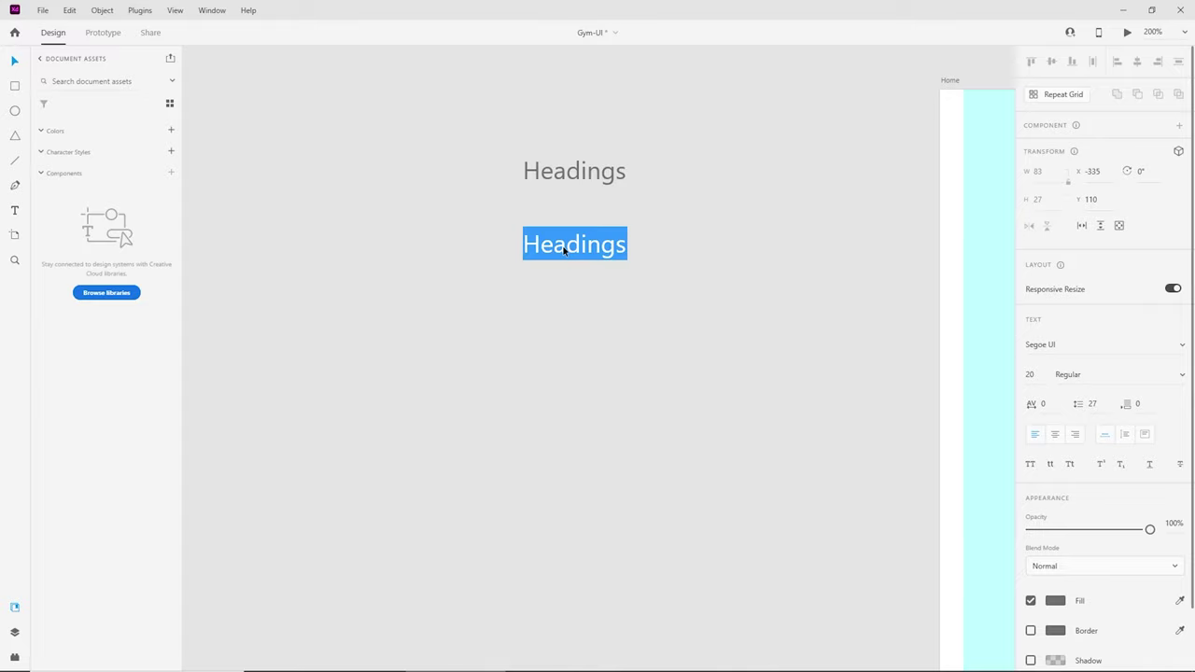
text(Body Text)
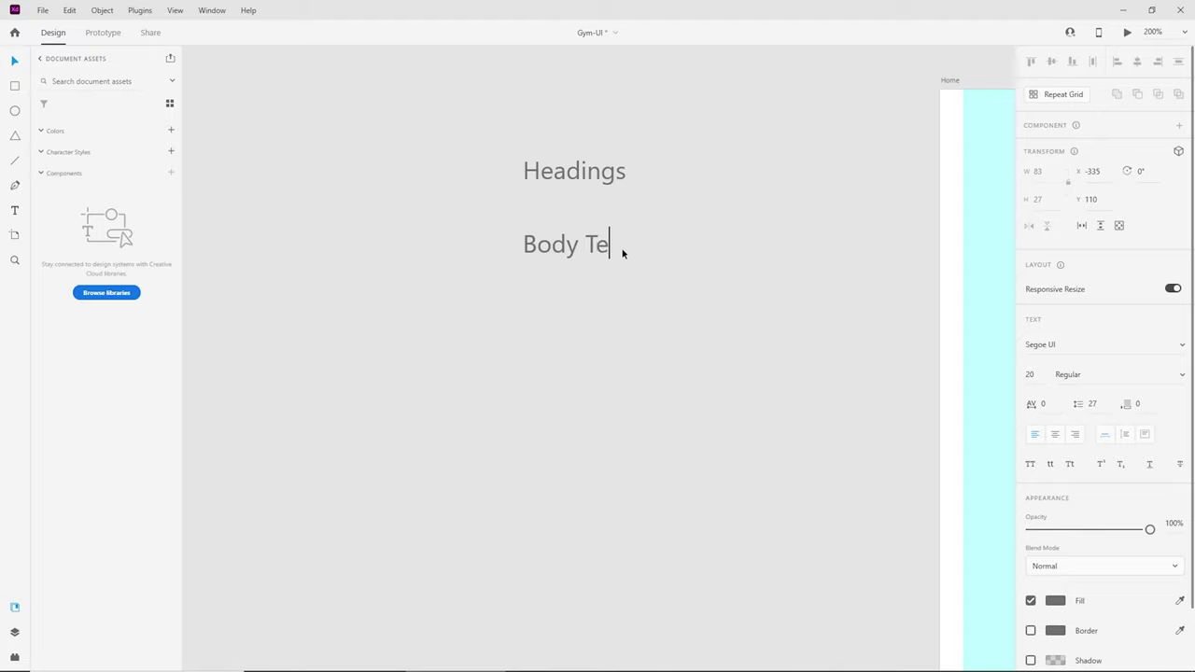
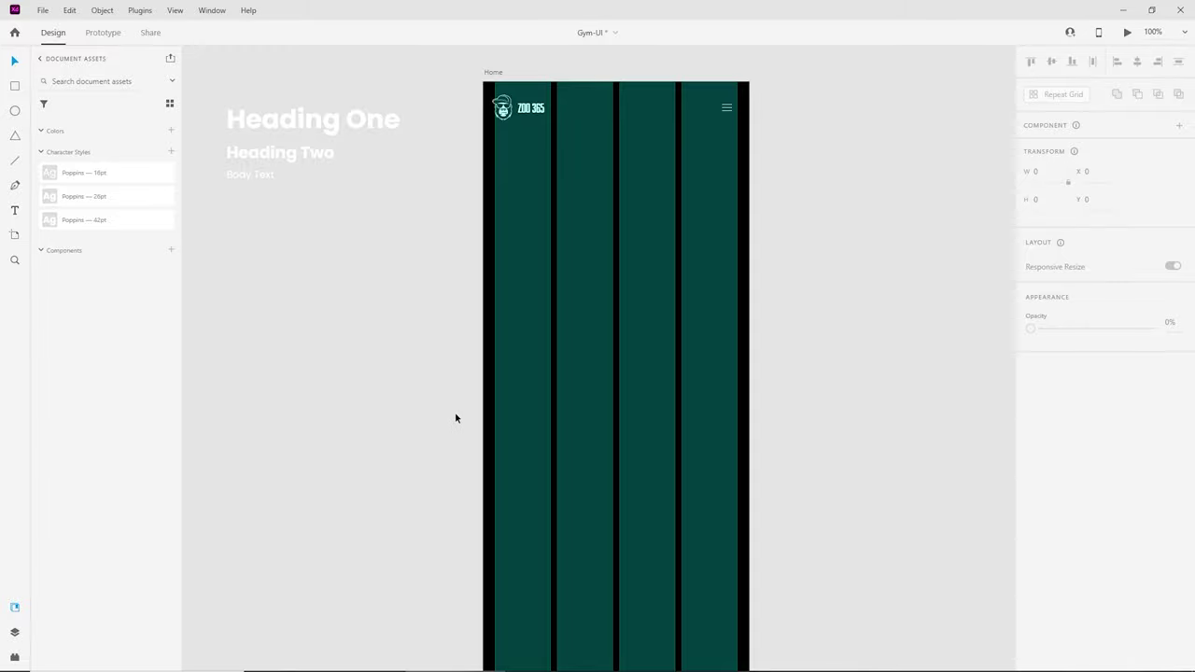
Step: Draw a white rectangle 428 by 925 from the Home artboard's top-left corner across its full width, and remove its border
click(14, 87)
drag(483, 82, 464, 107)
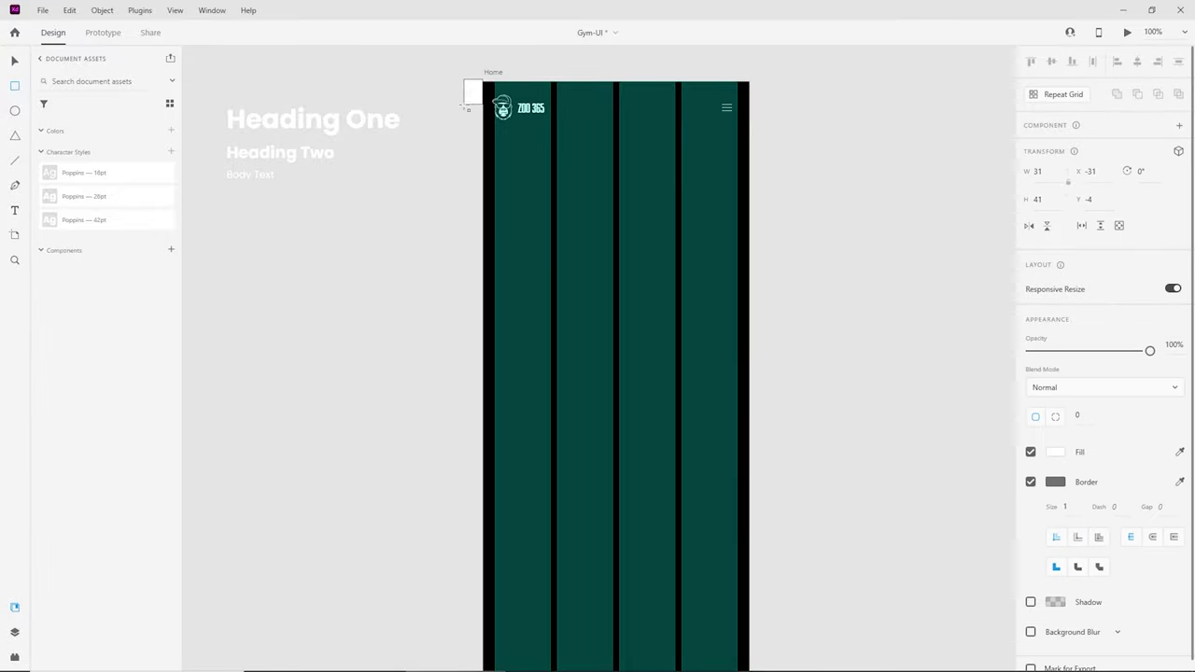
key(ctrl+z)
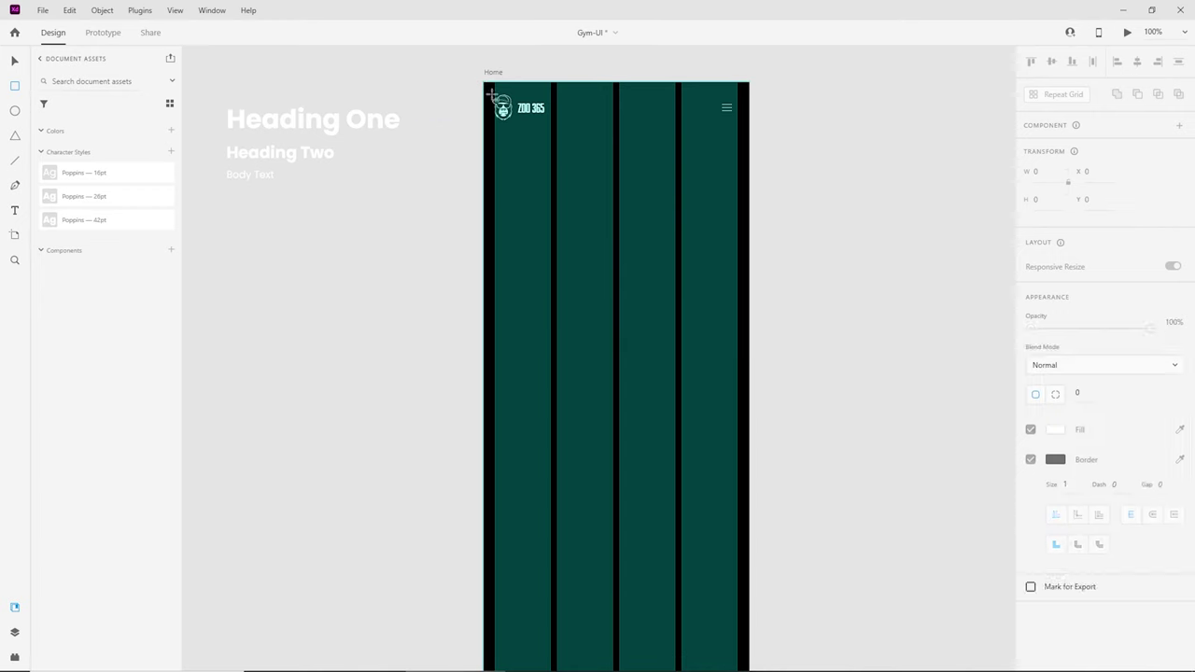
drag(486, 84, 752, 659)
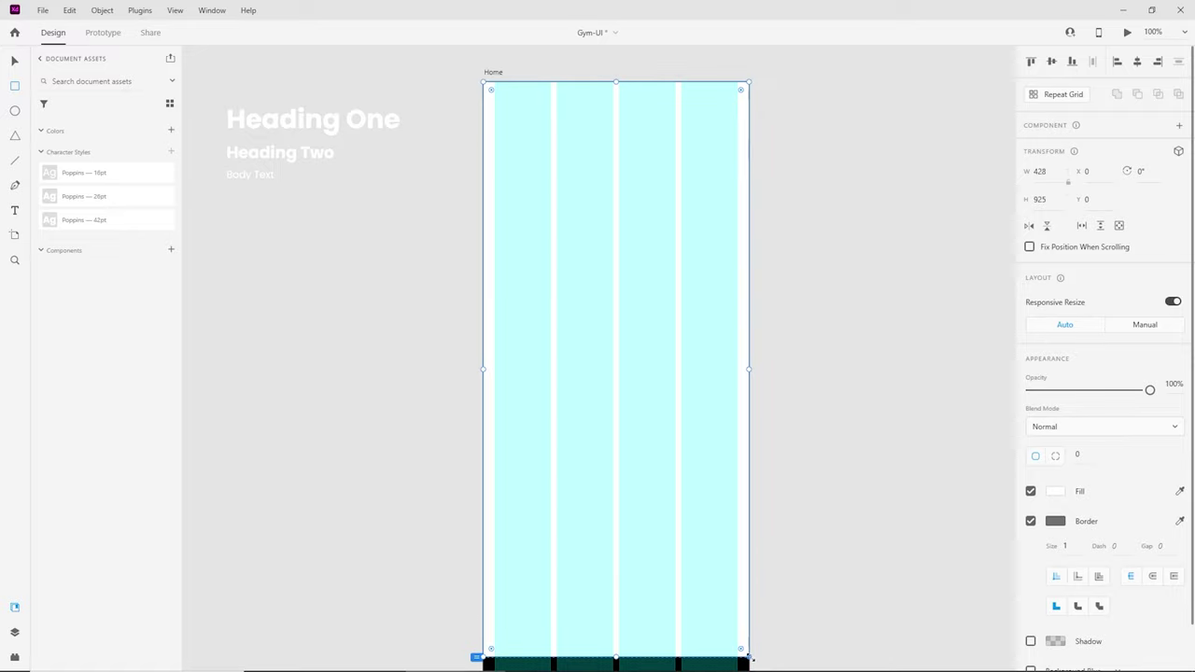
click(1032, 522)
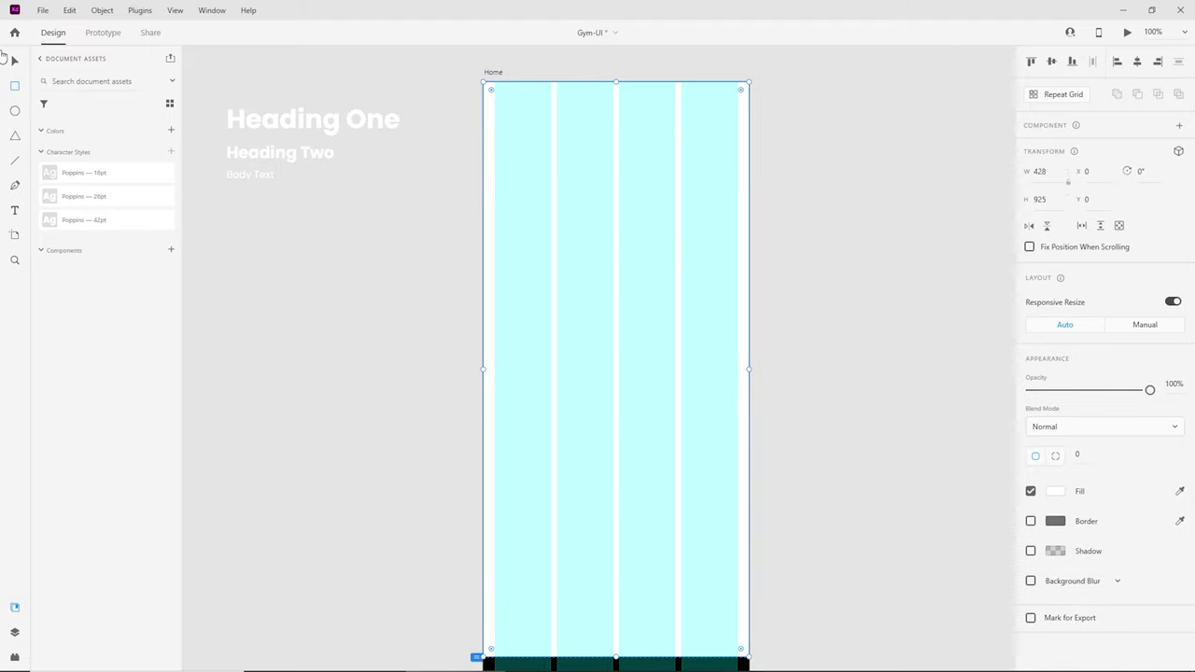
Step: Fill the rectangle with the tutorial folder's photo of the woman lifting a barbell, and shorten it to a height of 627
click(360, 663)
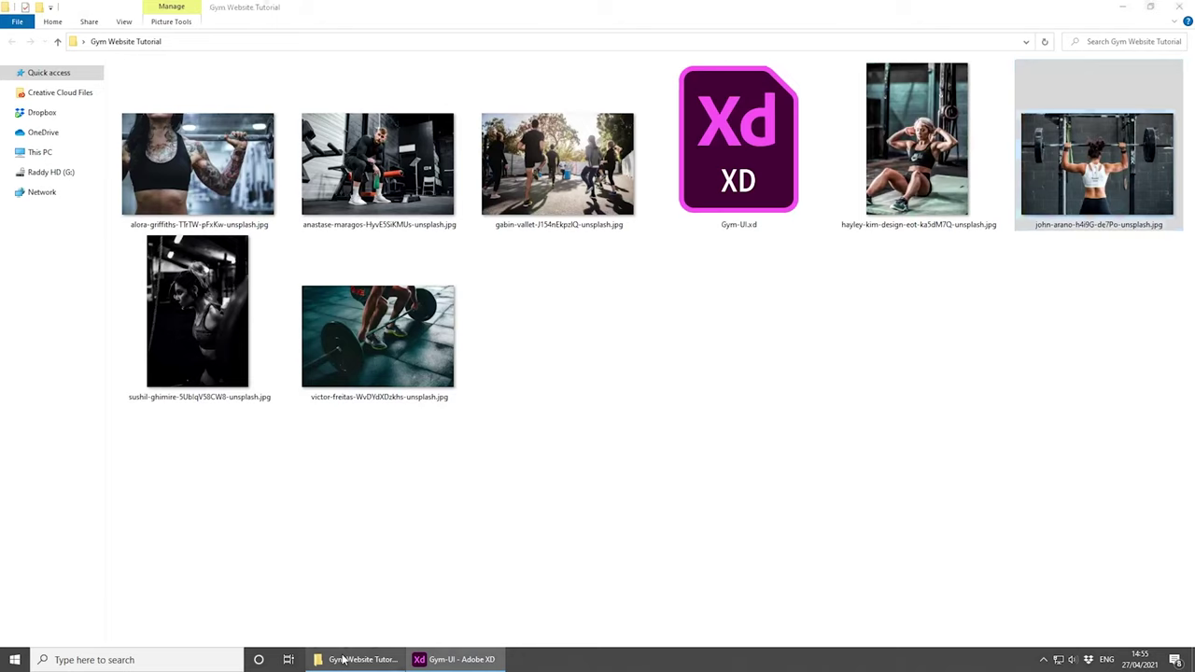
drag(1098, 163, 598, 327)
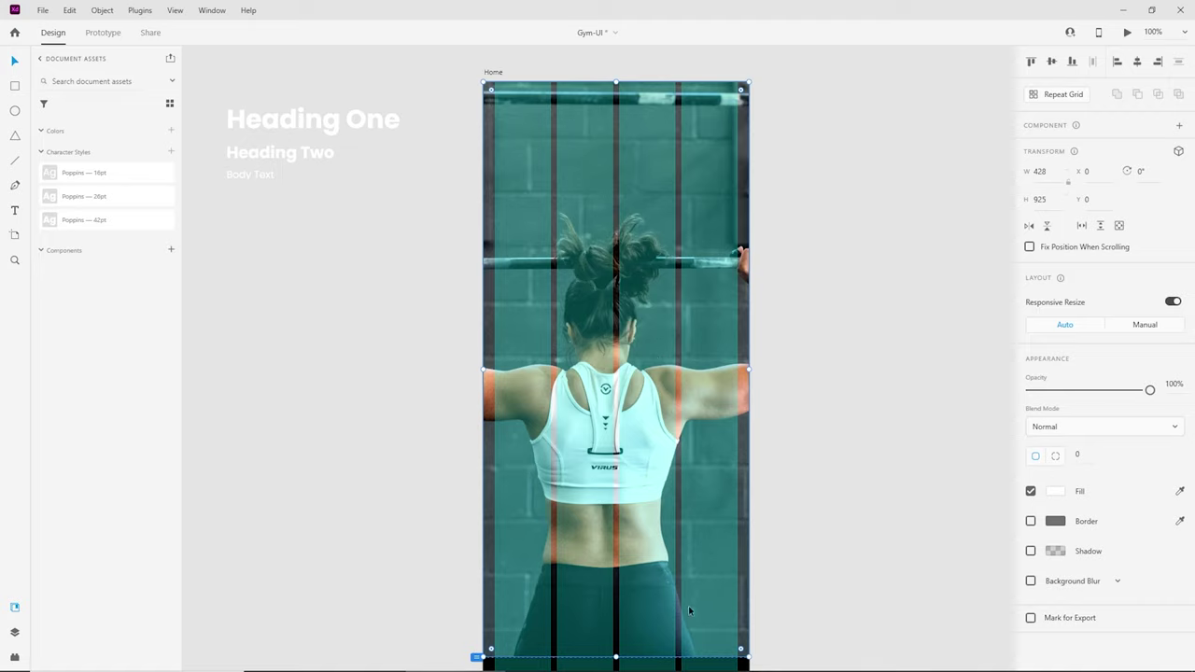
drag(616, 657, 628, 471)
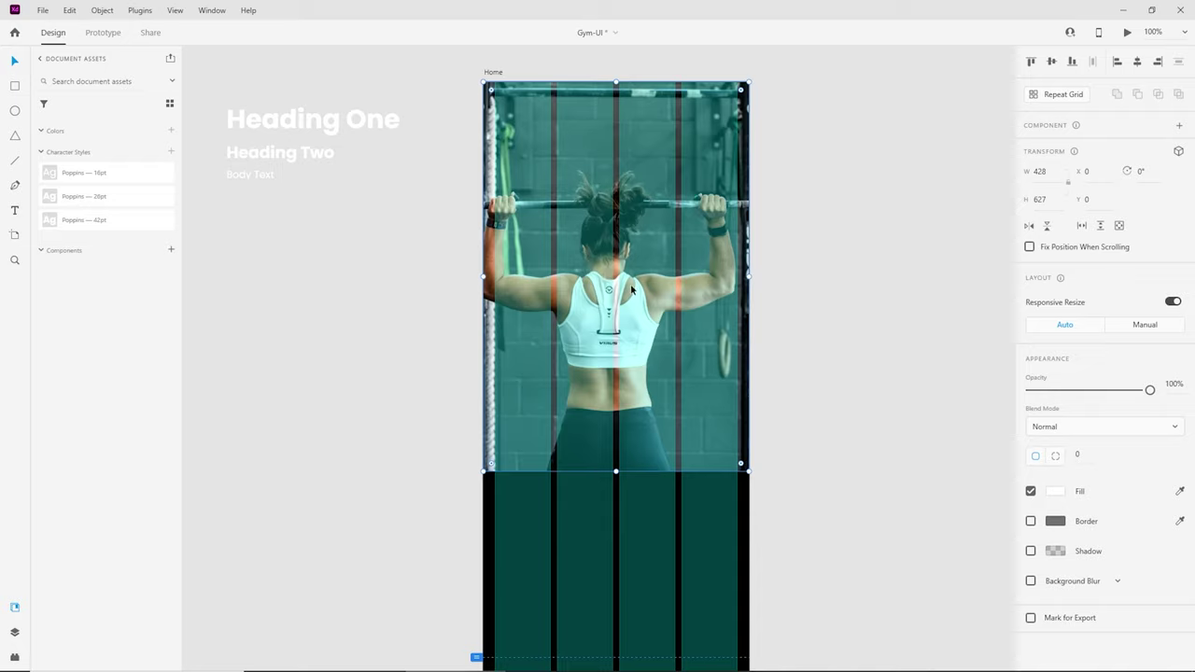
Step: Shift the photo slightly to the right inside its rectangle so both of the woman's arms fit within the frame
click(876, 372)
click(663, 281)
double_click(609, 342)
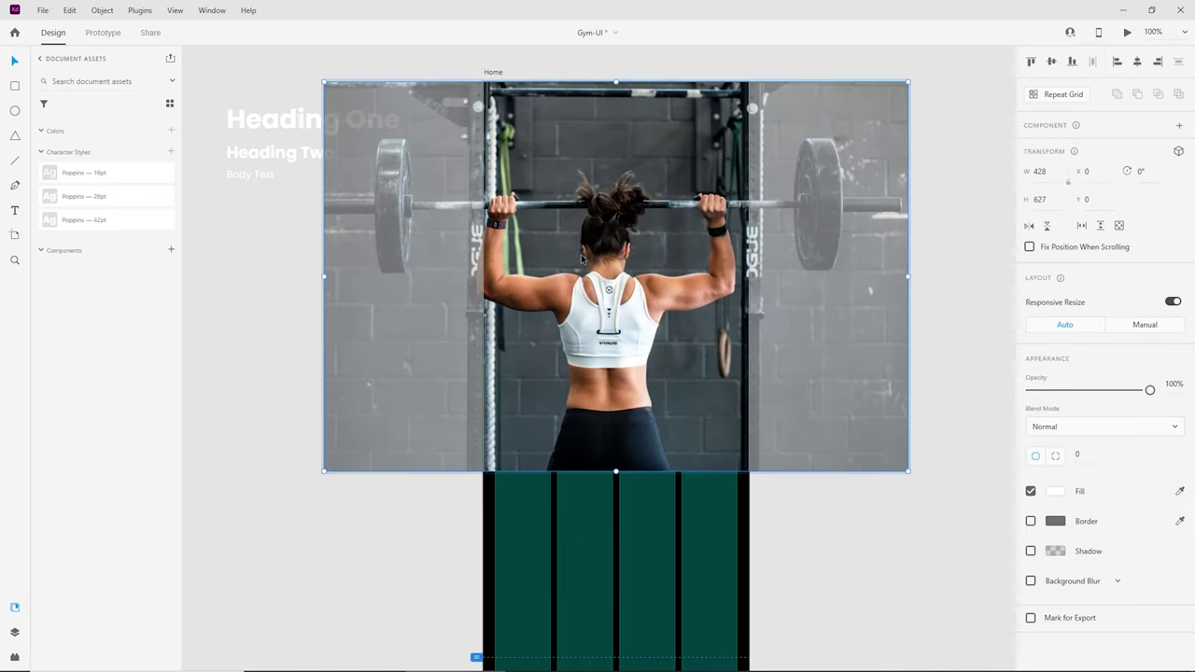
drag(606, 253, 716, 325)
key(ctrl+plus)
double_click(628, 254)
scroll(632, 264, up, 2)
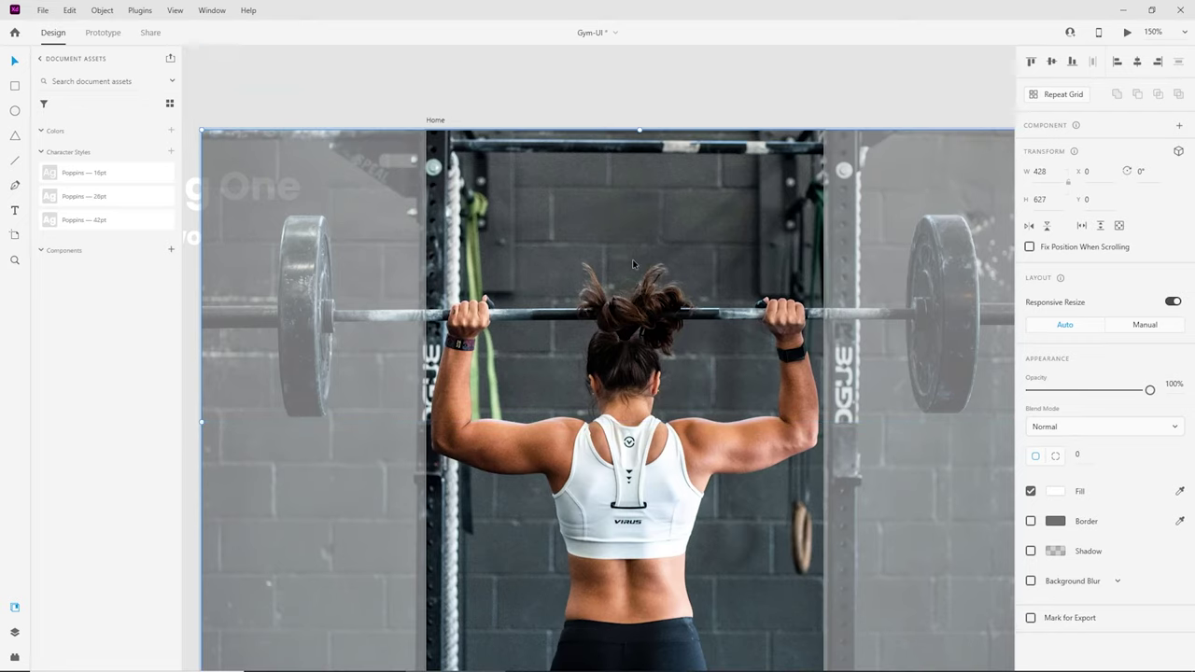
scroll(789, 437, down, 2)
scroll(787, 338, up, 2)
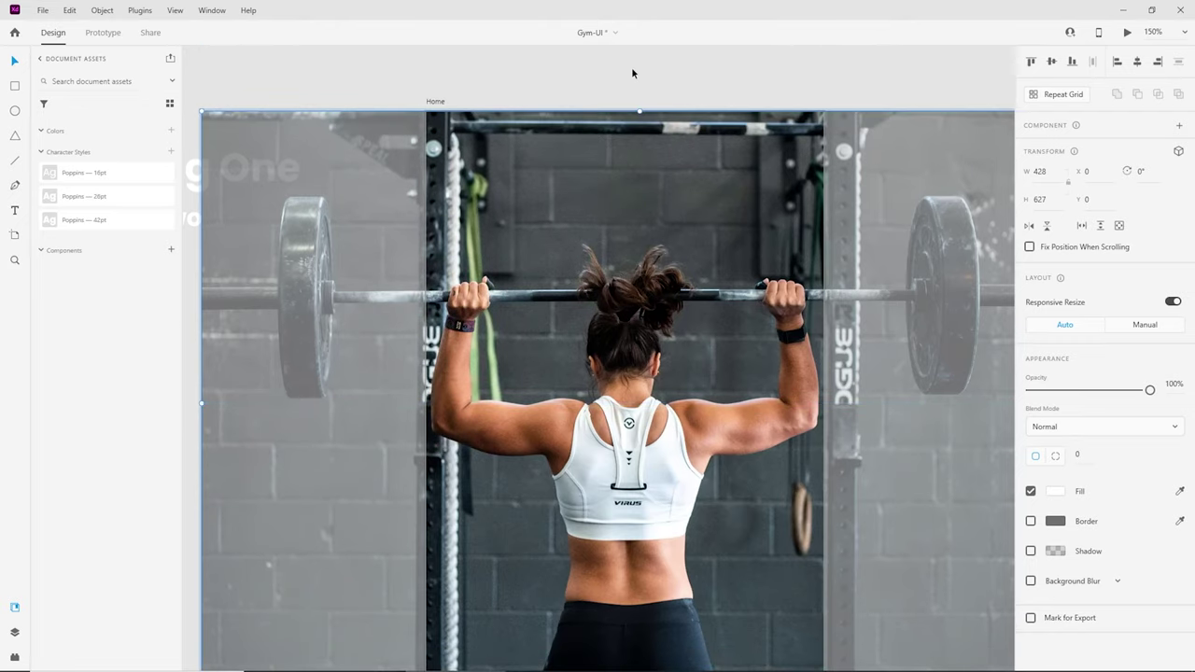
click(620, 65)
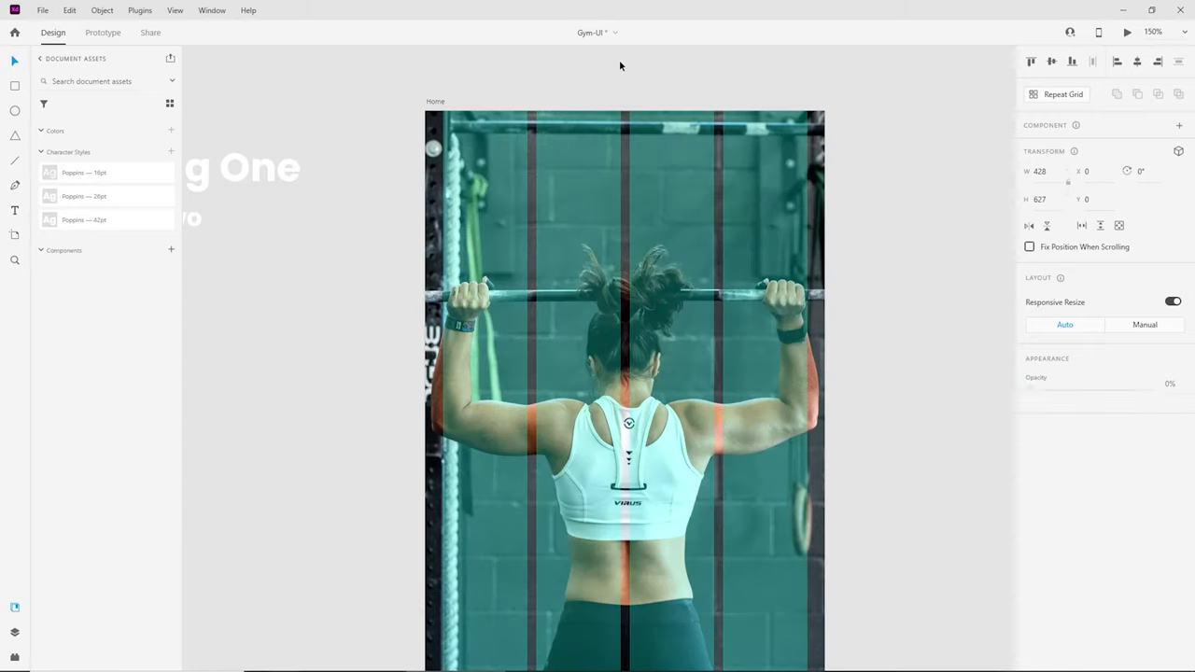
Step: Send the hero photo to the back, behind the Home artboard's logo and menu icon header
scroll(530, 244, down, 2)
scroll(560, 280, up, 1)
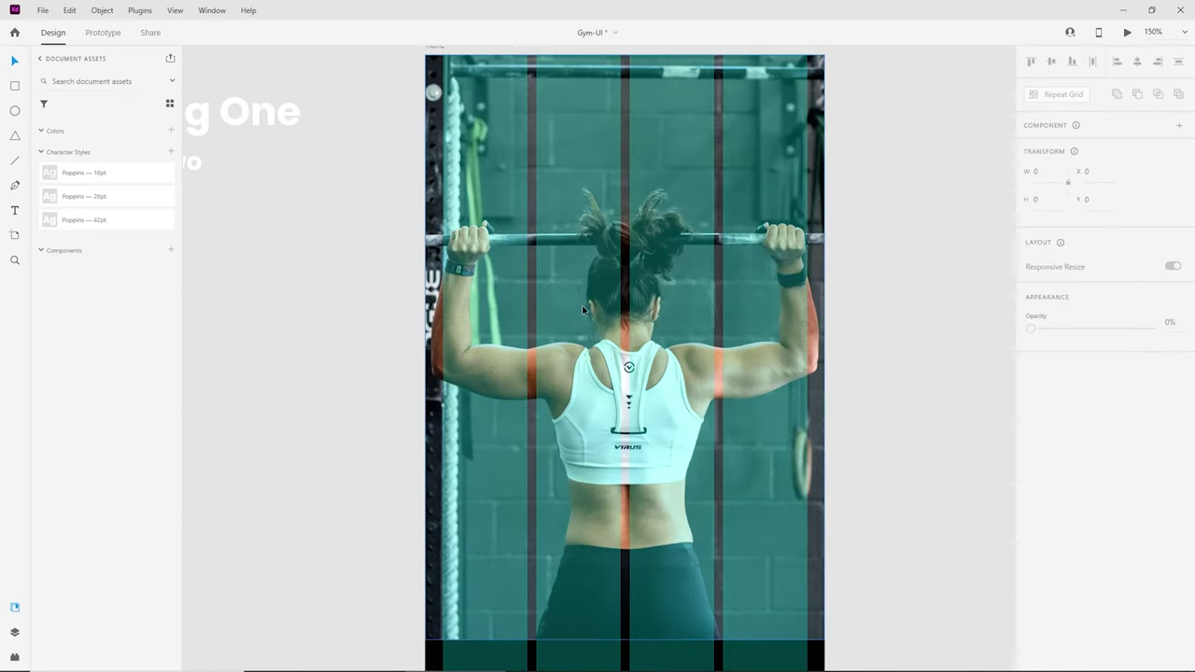
scroll(602, 346, down, 2)
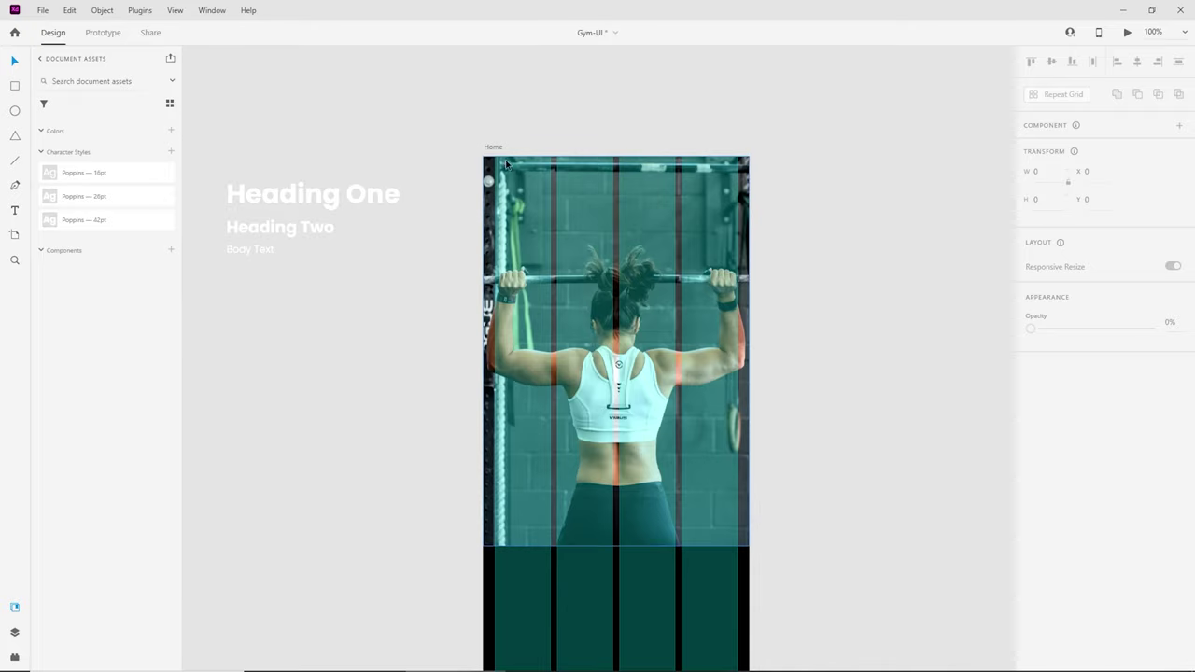
click(624, 395)
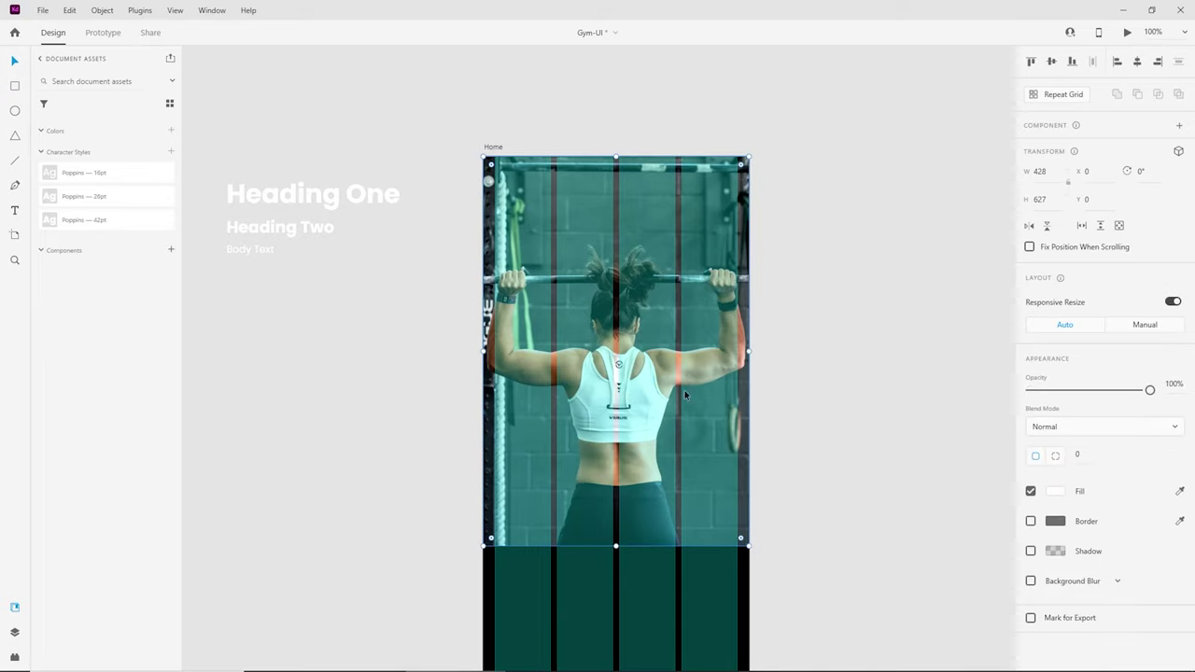
right_click(603, 369)
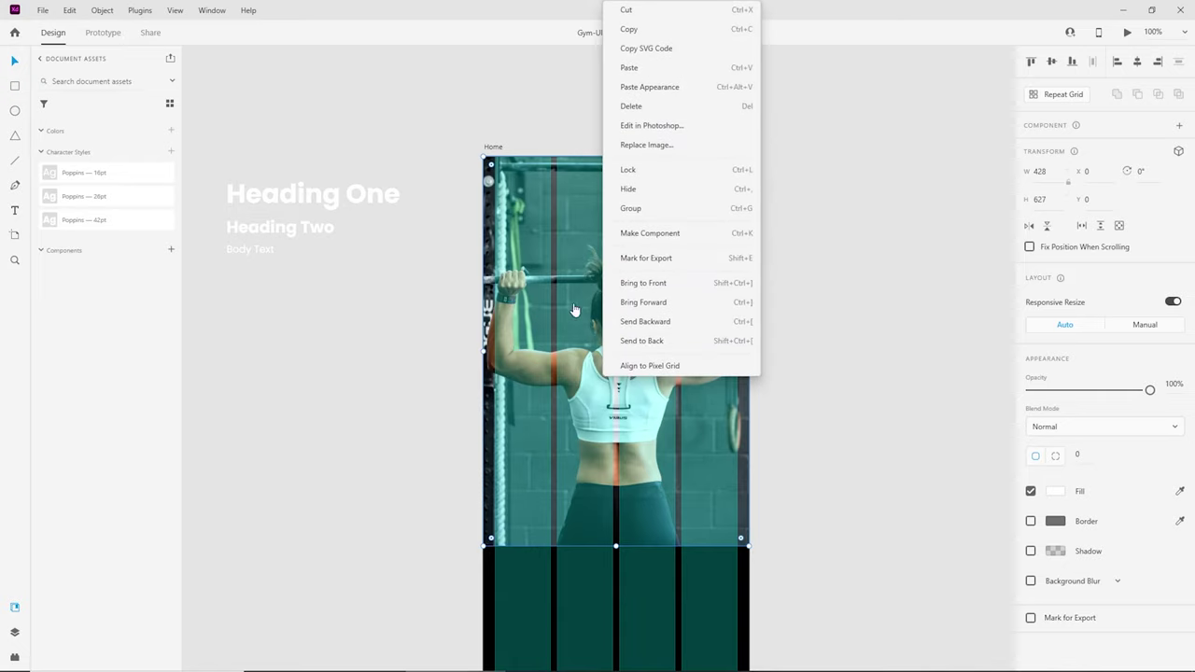
click(740, 329)
scroll(747, 328, up, 1)
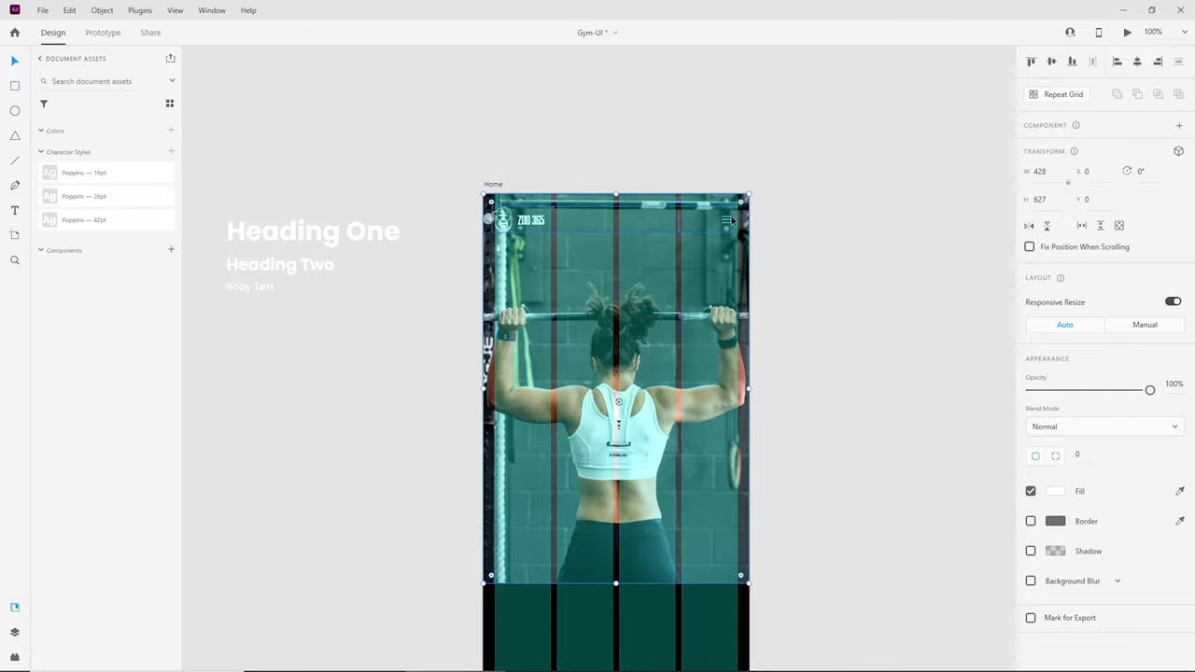
Step: Examine the header's logo and menu icon over the hero photo, with the layout grid hidden and shown
click(795, 297)
key(ctrl+shift+apostrophe)
key(ctrl+equal)
key(ctrl+equal)
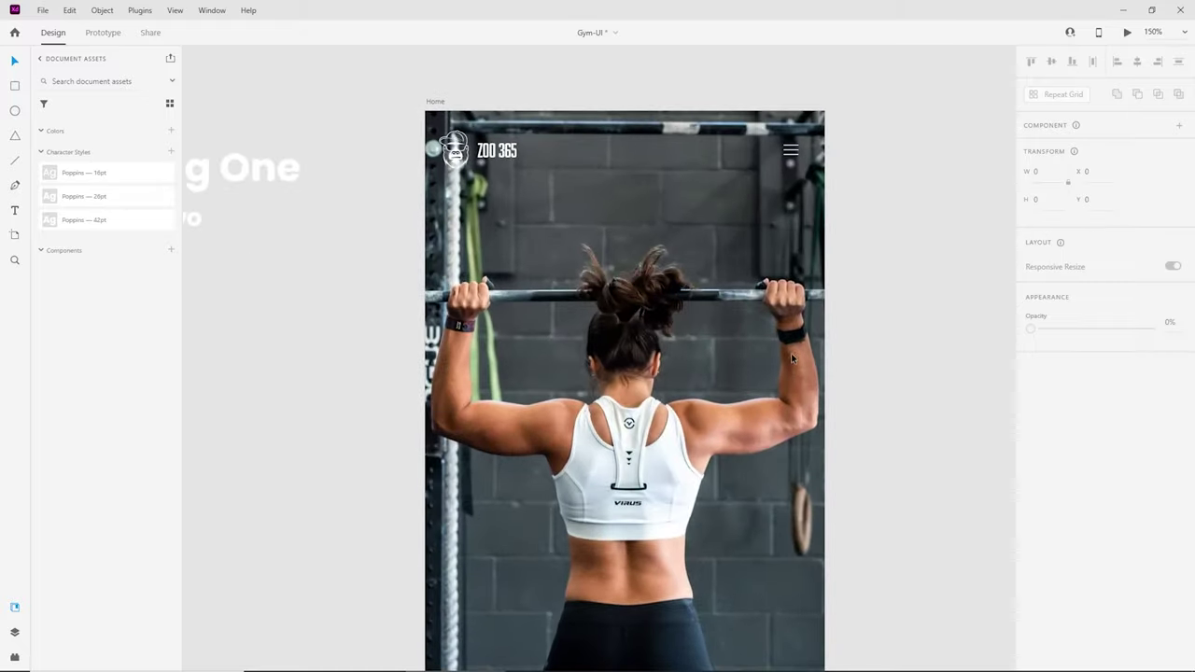
key(ctrl+shift+apostrophe)
drag(720, 227, 688, 315)
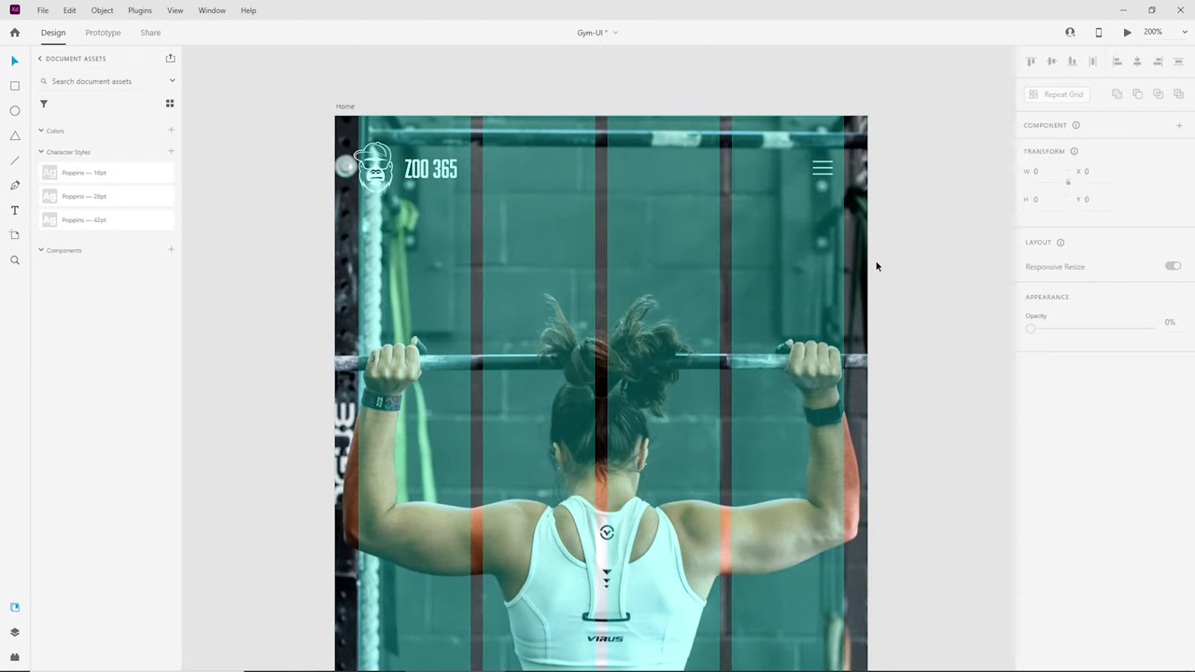
scroll(574, 140, down, 2)
scroll(486, 154, up, 2)
scroll(830, 171, down, 2)
scroll(814, 192, up, 2)
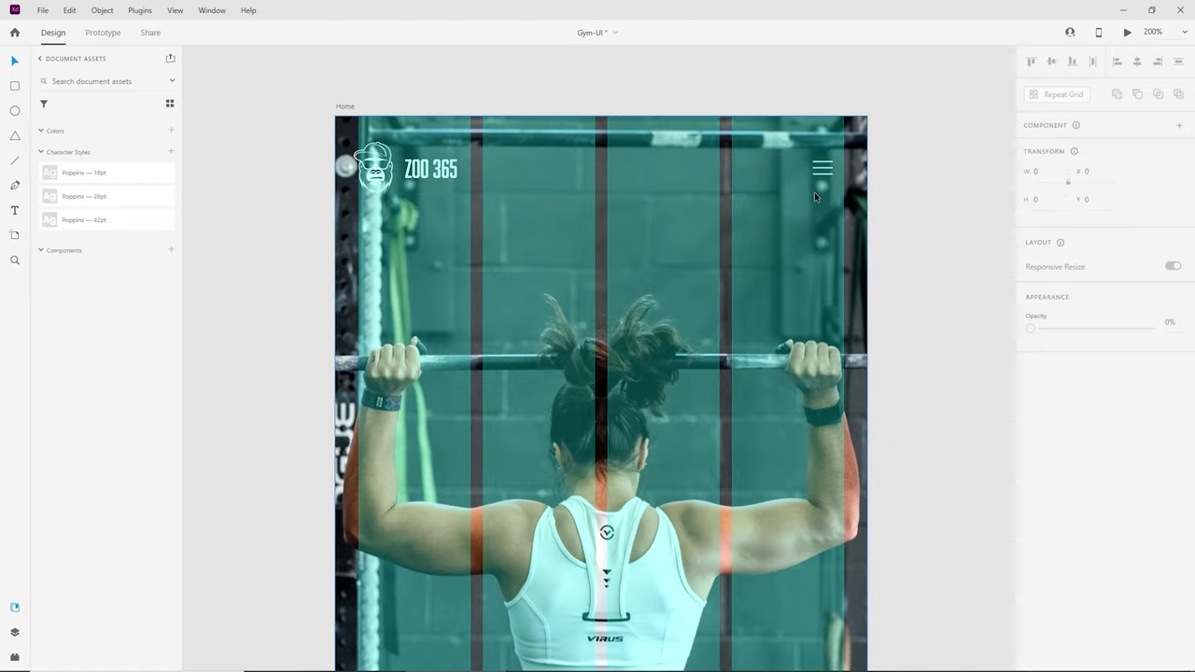
Step: Turn off the layout grid on the Home artboard
key(ctrl+minus)
scroll(773, 392, down, 4)
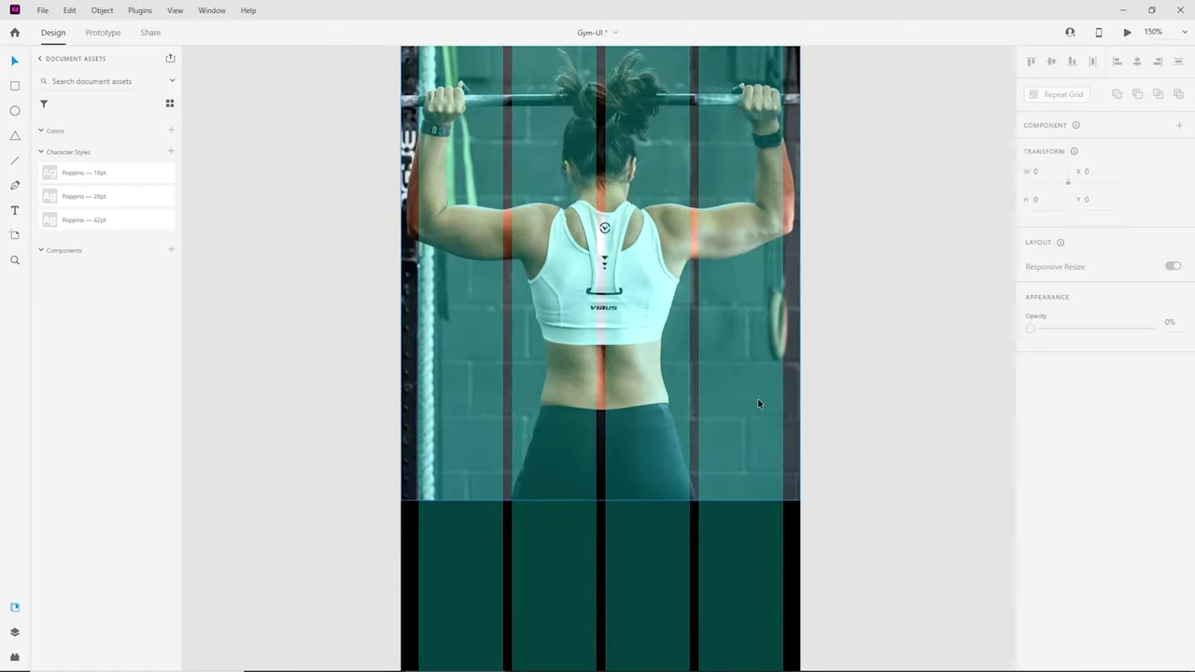
scroll(757, 404, down, 1)
click(792, 416)
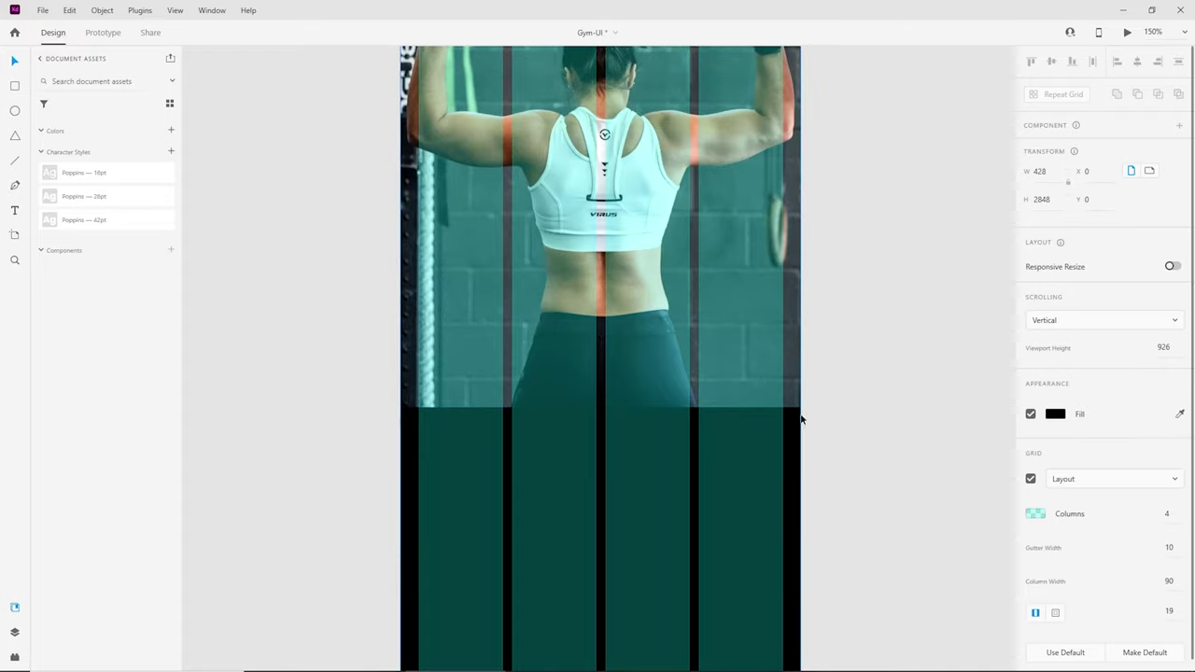
click(1031, 478)
scroll(848, 389, up, 3)
click(848, 403)
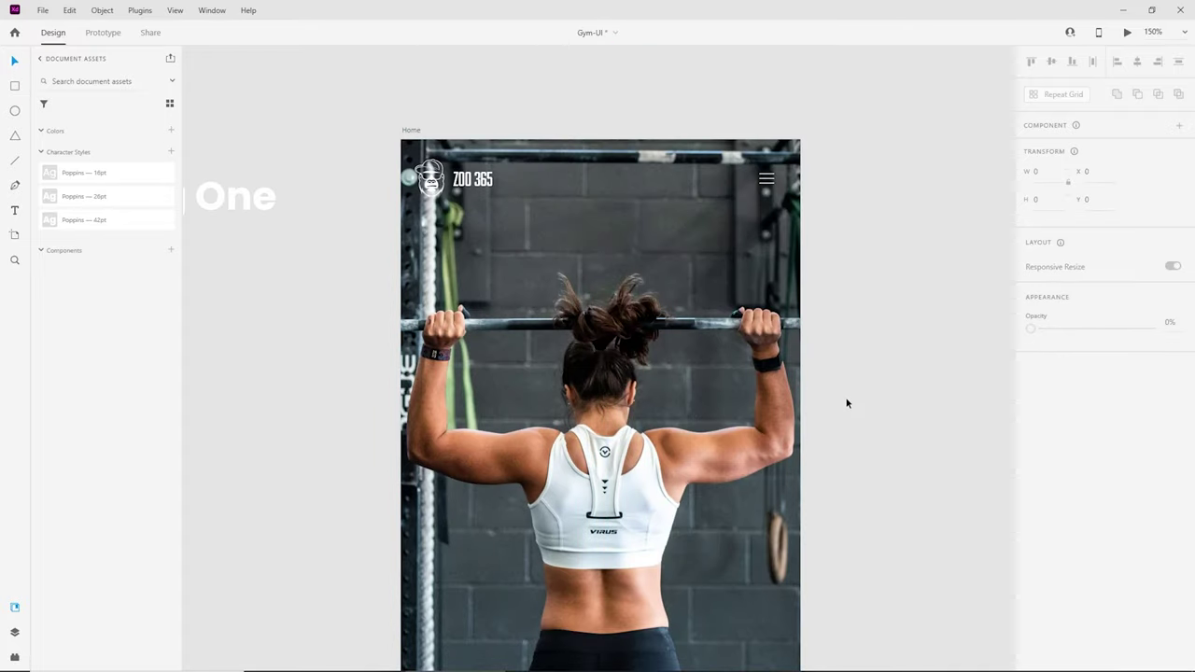
Step: Draw a 428 by 627 rectangle from the Home artboard's top-left corner, covering the whole hero photo, and remove its border
key(ctrl+plus)
scroll(847, 403, up, 1)
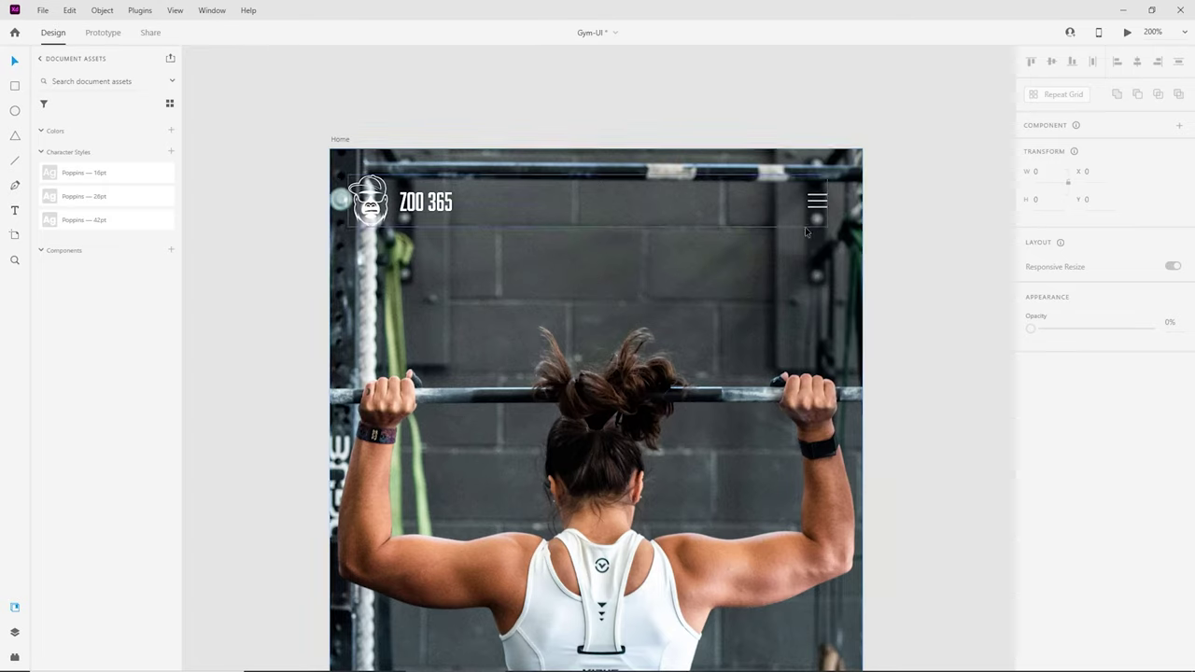
scroll(798, 255, down, 1)
scroll(797, 255, up, 1)
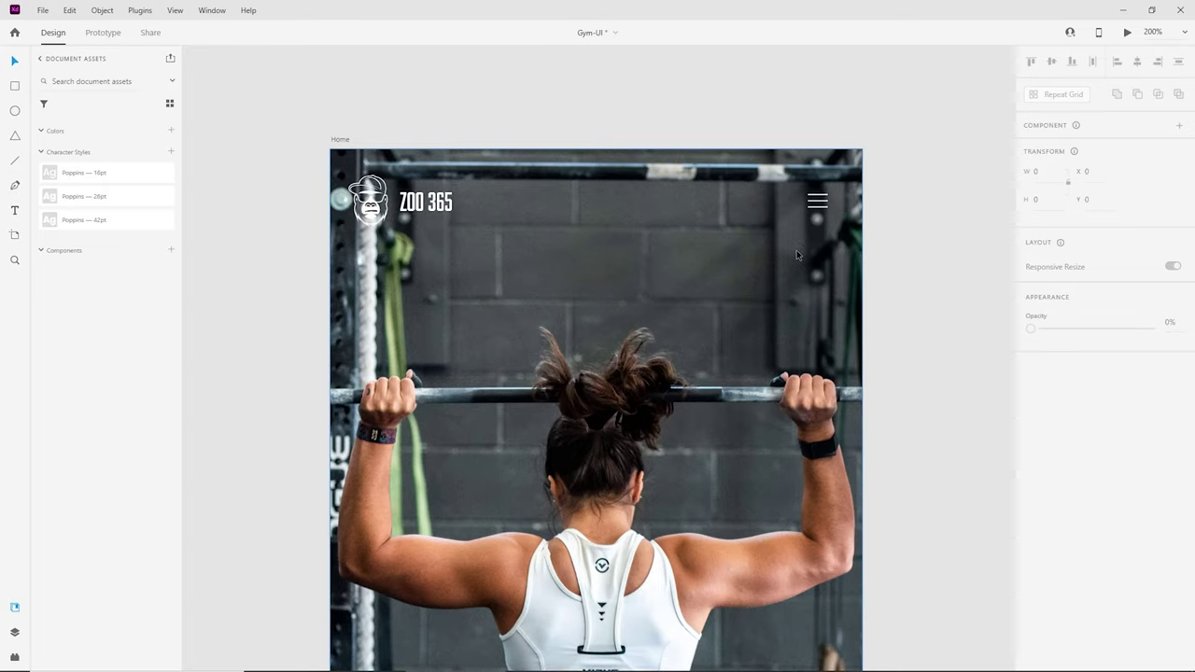
scroll(797, 255, down, 1)
ctrl+scroll(795, 256, down, 1)
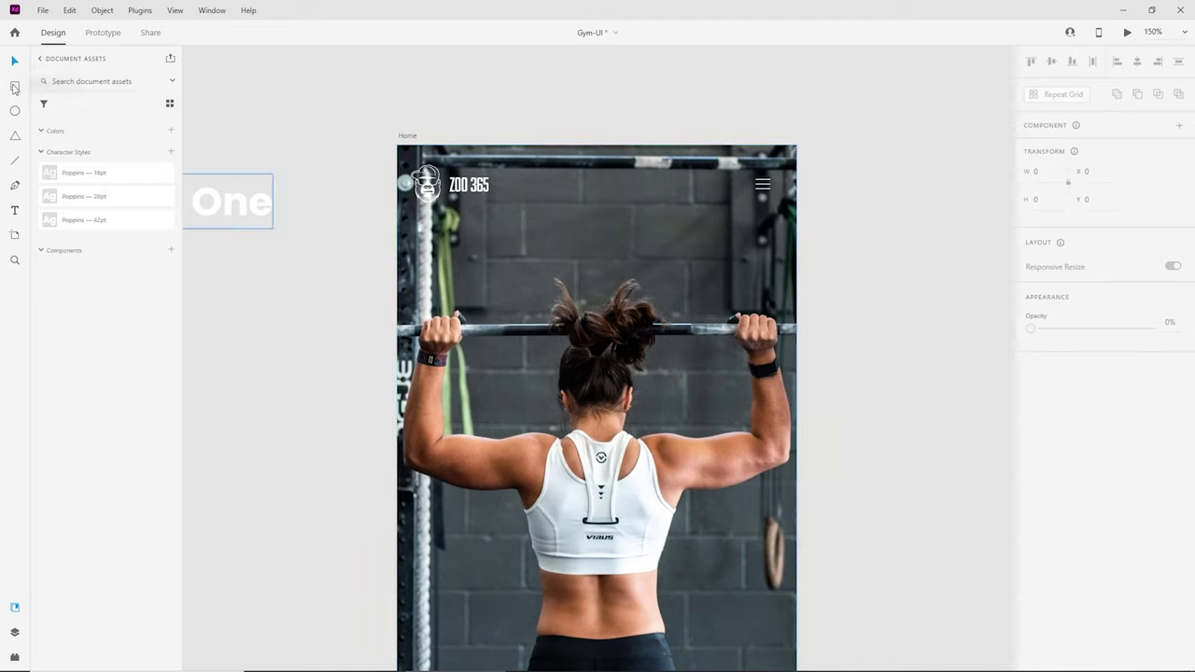
click(14, 87)
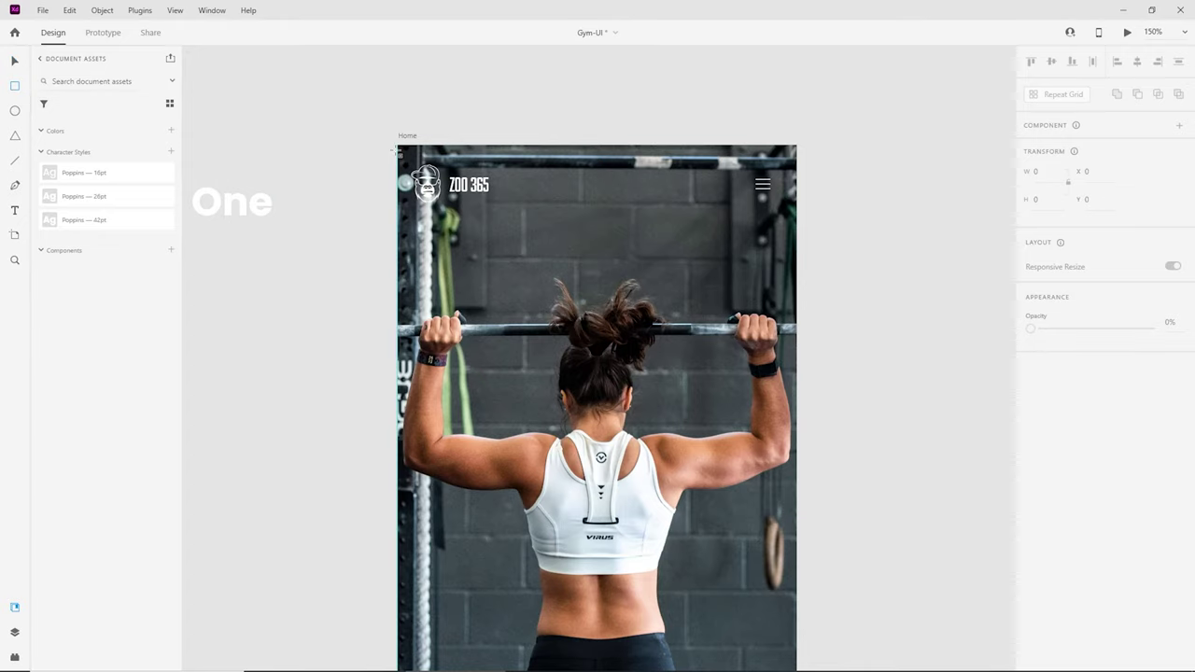
mouse_move(397, 144)
mouse_down()
mouse_move(467, 214)
mouse_move(681, 504)
mouse_move(708, 667)
mouse_move(515, 416)
mouse_move(571, 262)
mouse_move(753, 492)
mouse_move(796, 526)
mouse_up()
click(1031, 521)
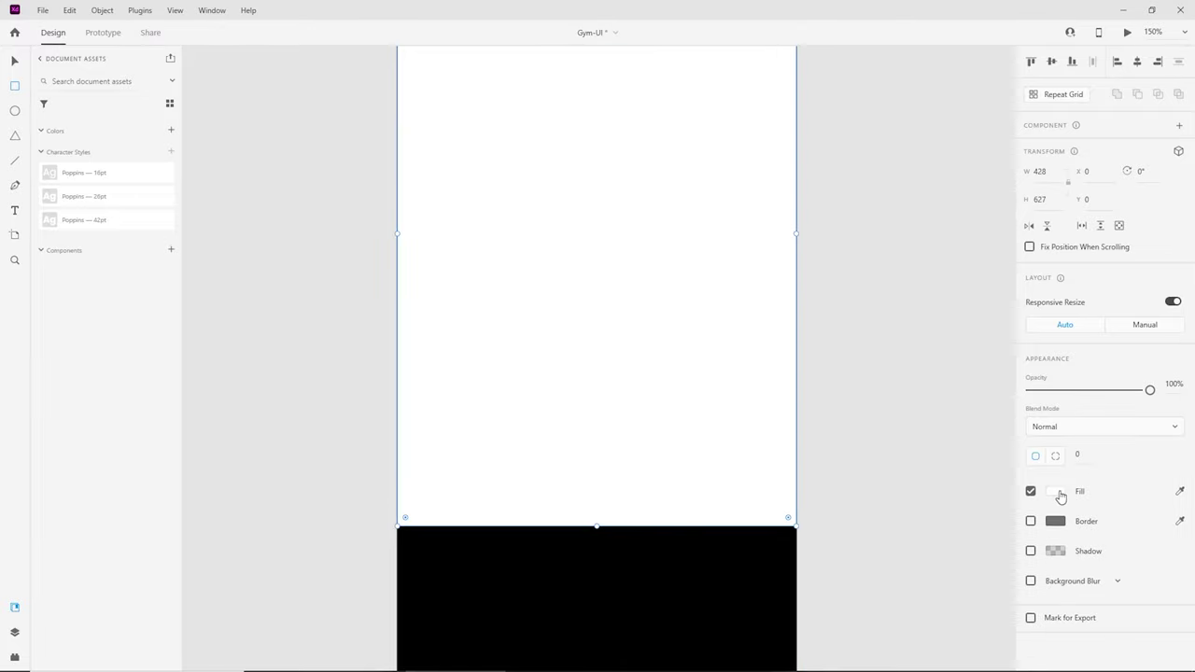
Step: Fill the rectangle covering the hero photo with solid black, #000000
click(1055, 492)
text(000000)
key(Return)
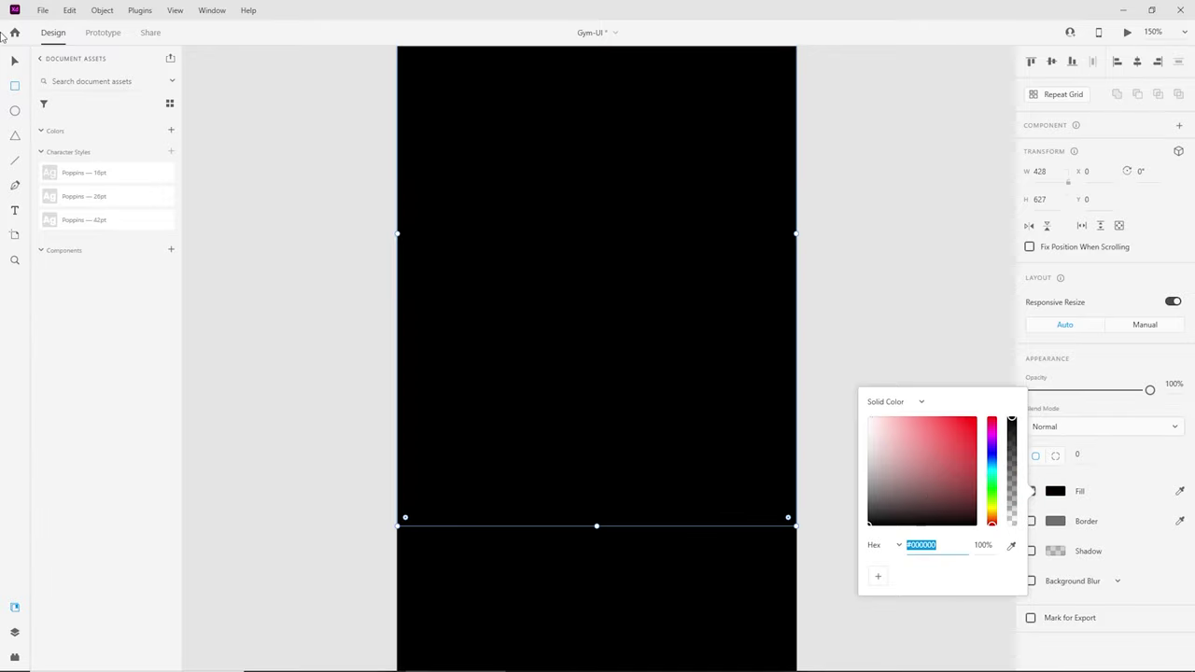
click(15, 61)
scroll(707, 252, up, 3)
scroll(656, 229, down, 1)
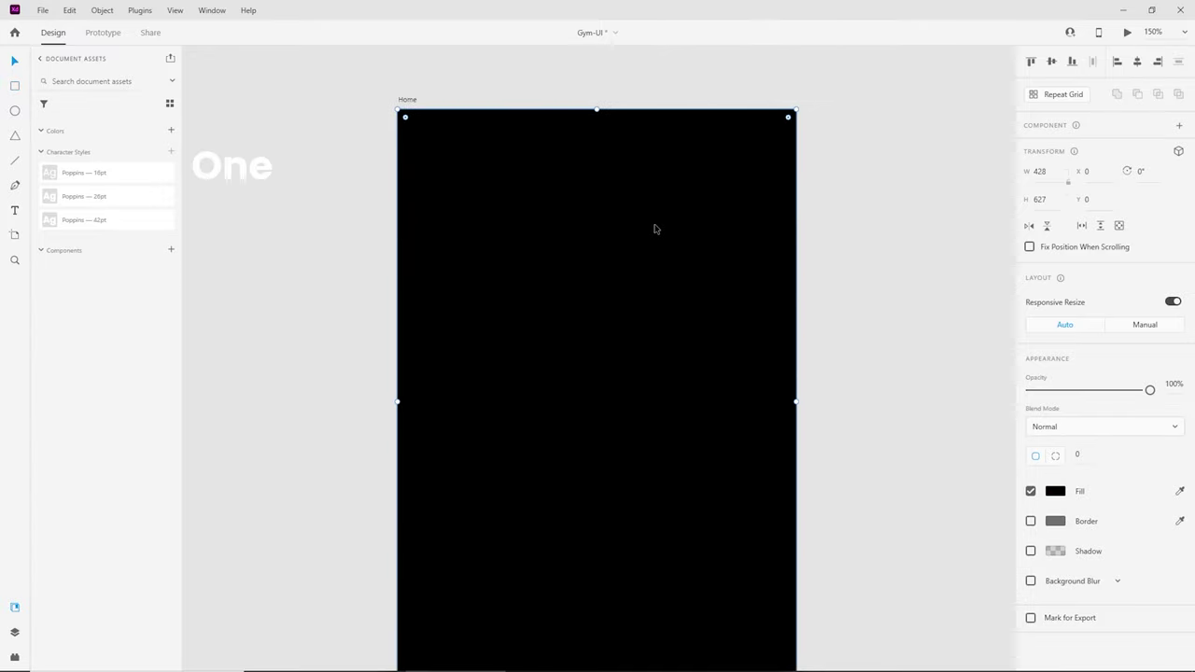
Step: Place the black rectangle behind the header but above the photo, and set its opacity to 40%
key(ctrl+shift+[)
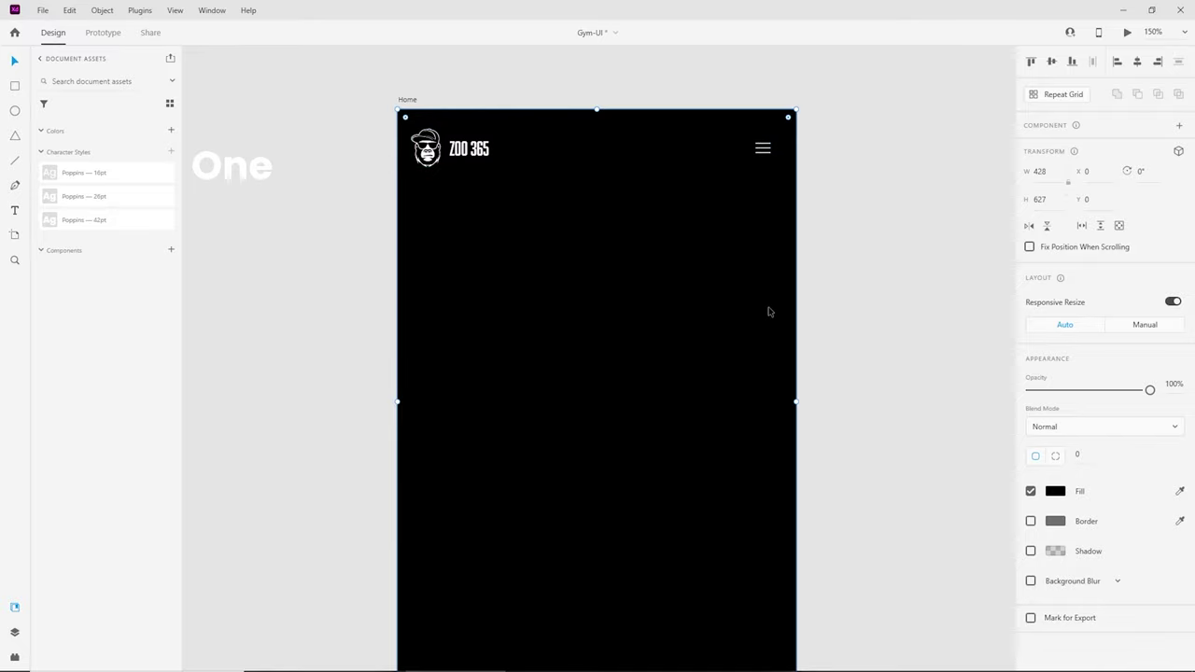
click(1175, 384)
text(40)
key(Return)
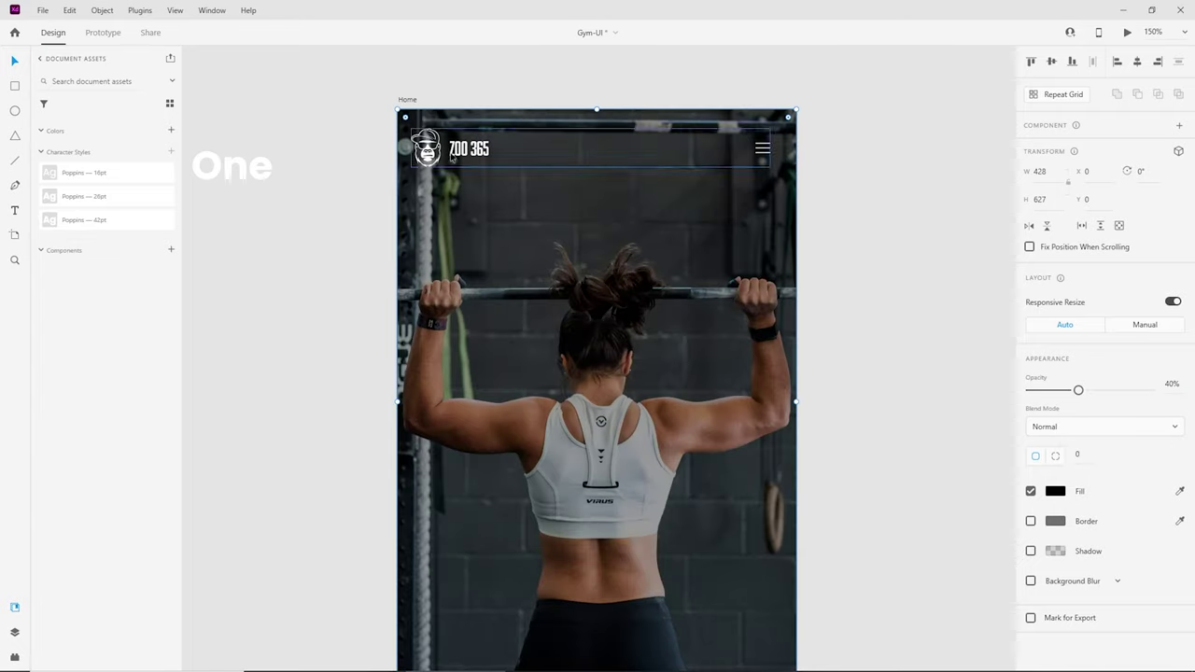
scroll(758, 293, down, 1)
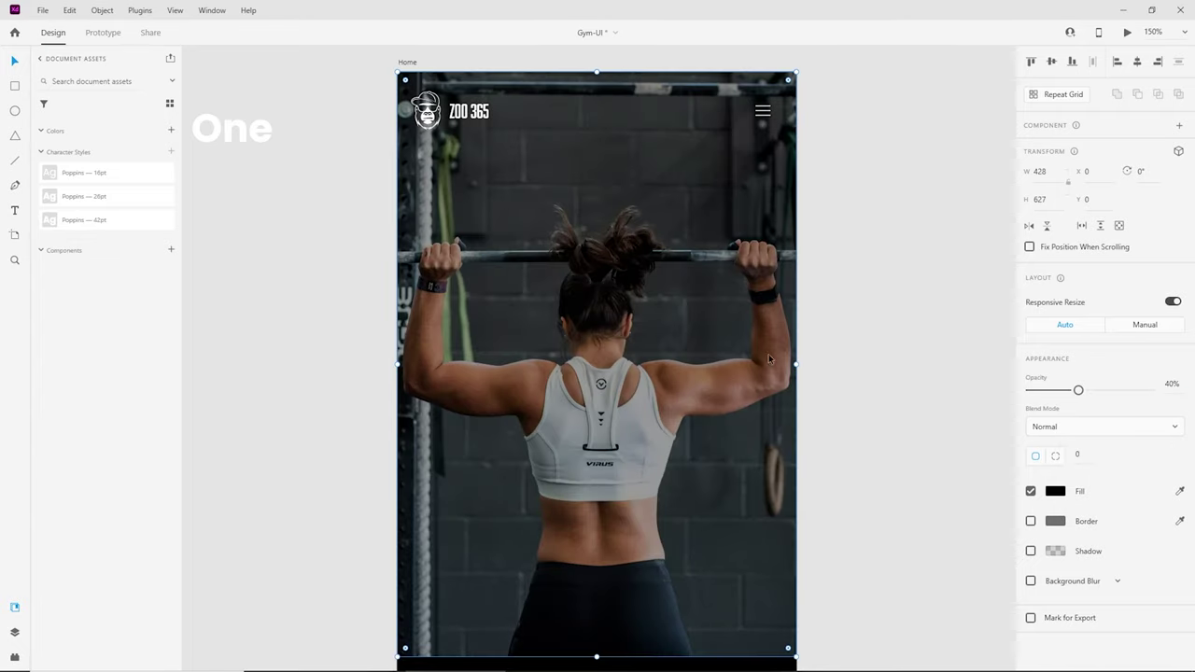
click(860, 256)
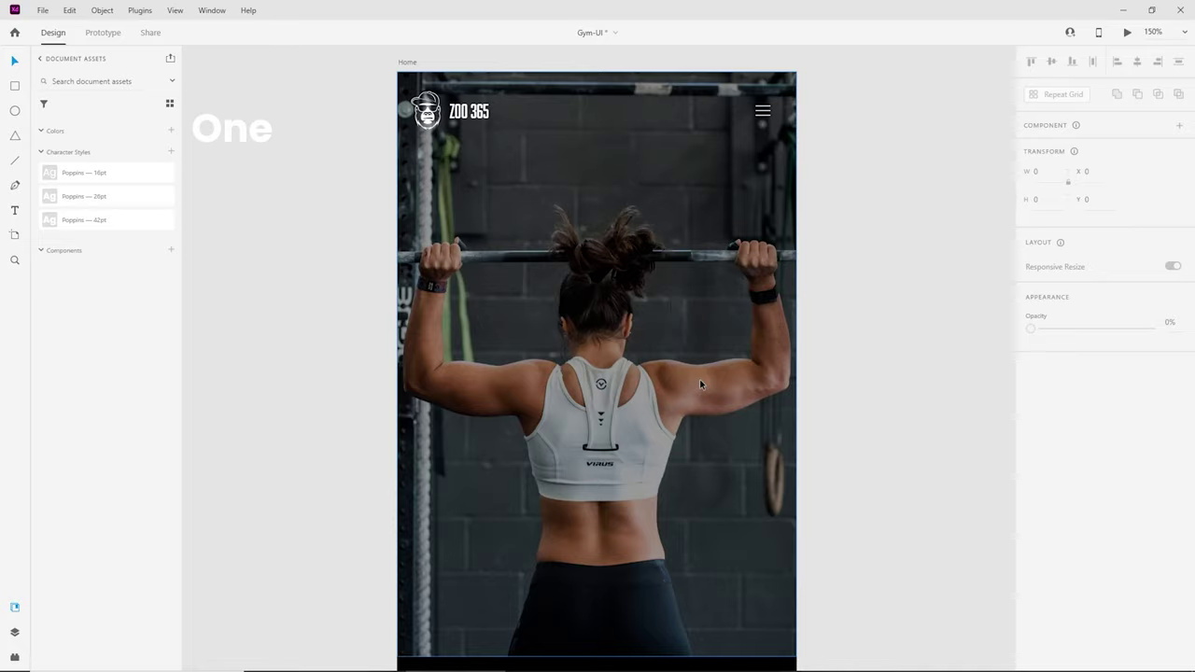
Step: Examine the darkened hero section, its header and the photo's lower edge against the black artboard
scroll(696, 380, down, 3)
scroll(691, 368, up, 3)
scroll(684, 357, down, 4)
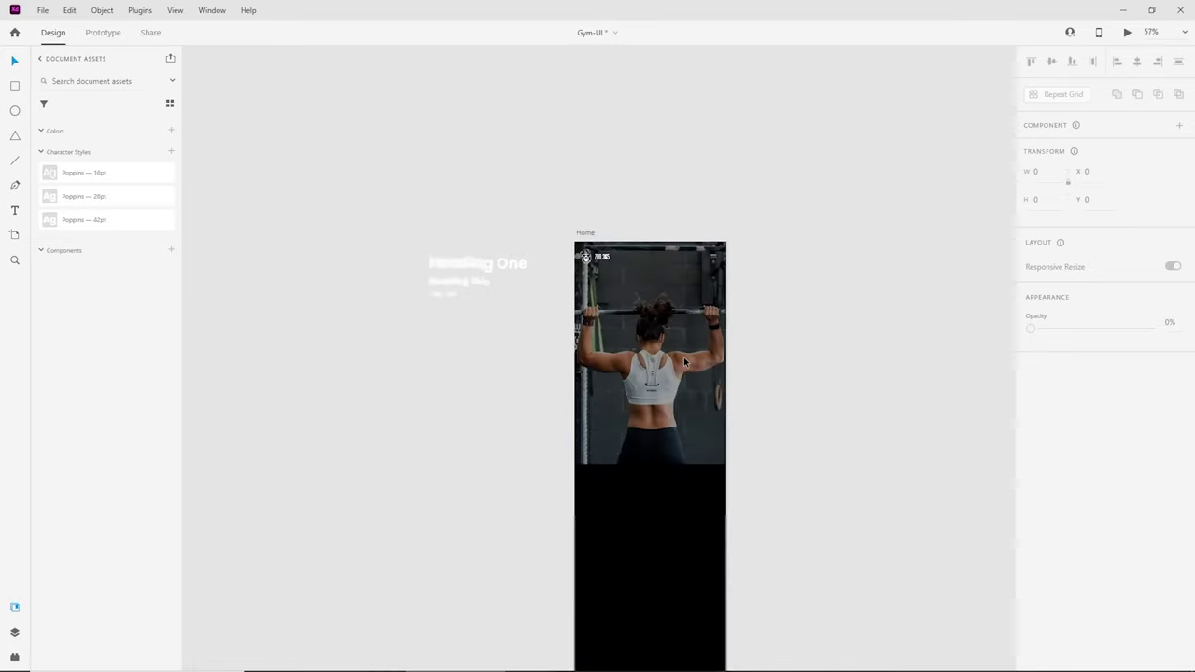
scroll(684, 362, up, 4)
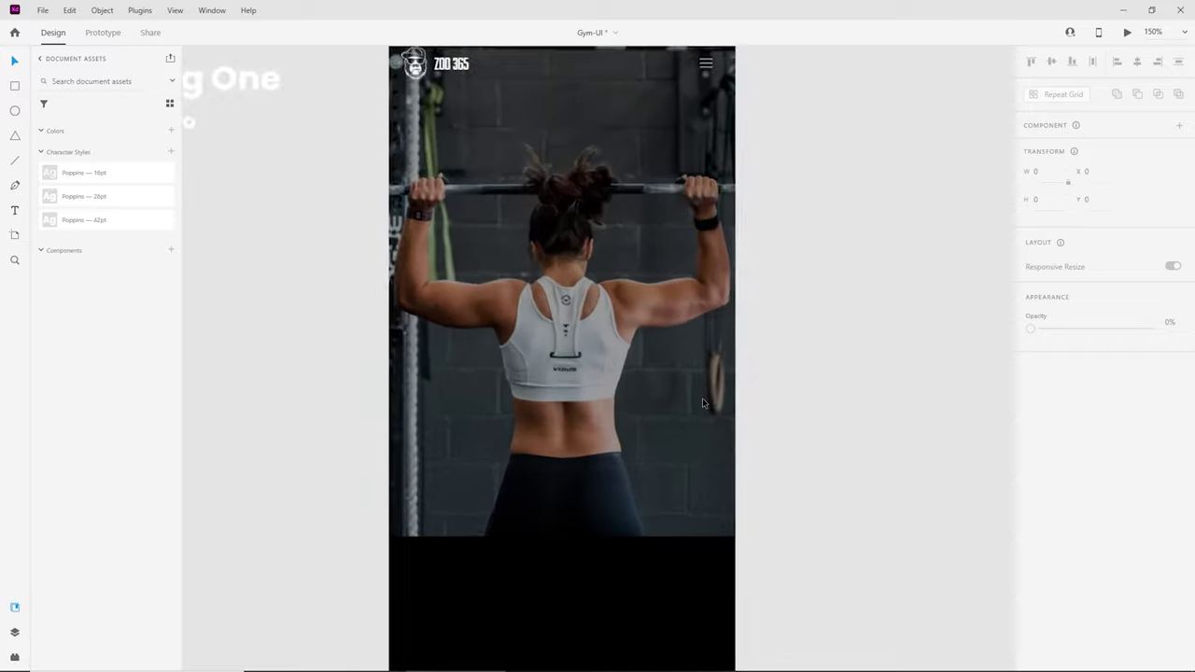
scroll(572, 506, down, 1)
scroll(550, 486, up, 1)
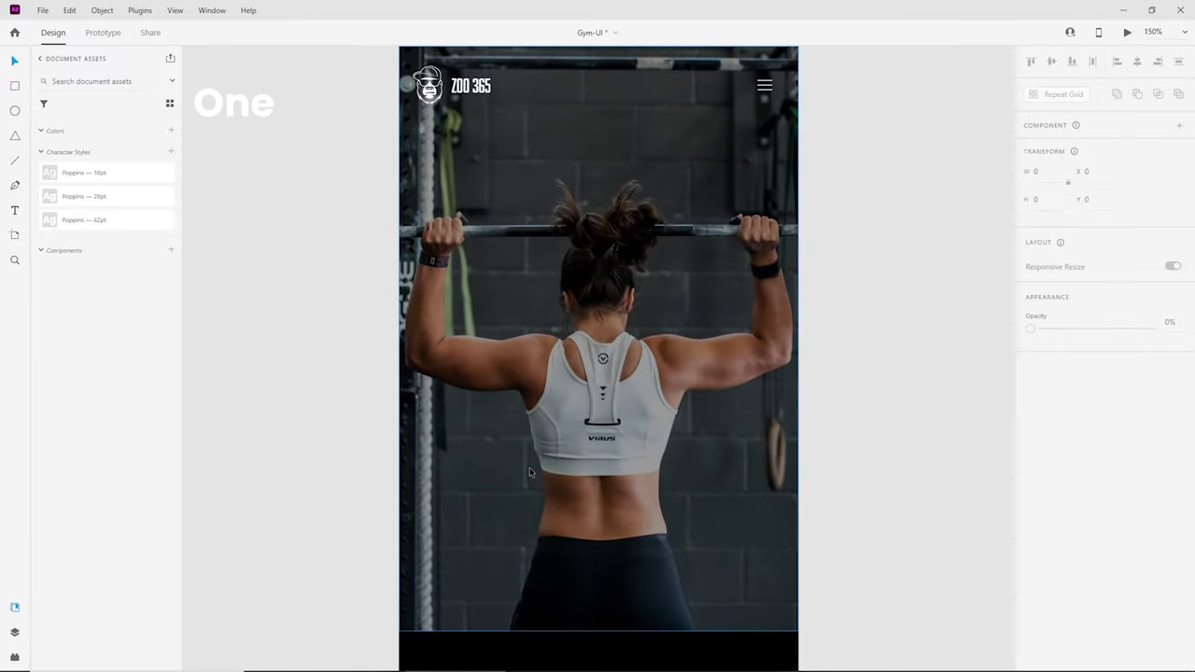
scroll(518, 420, up, 1)
scroll(502, 280, down, 3)
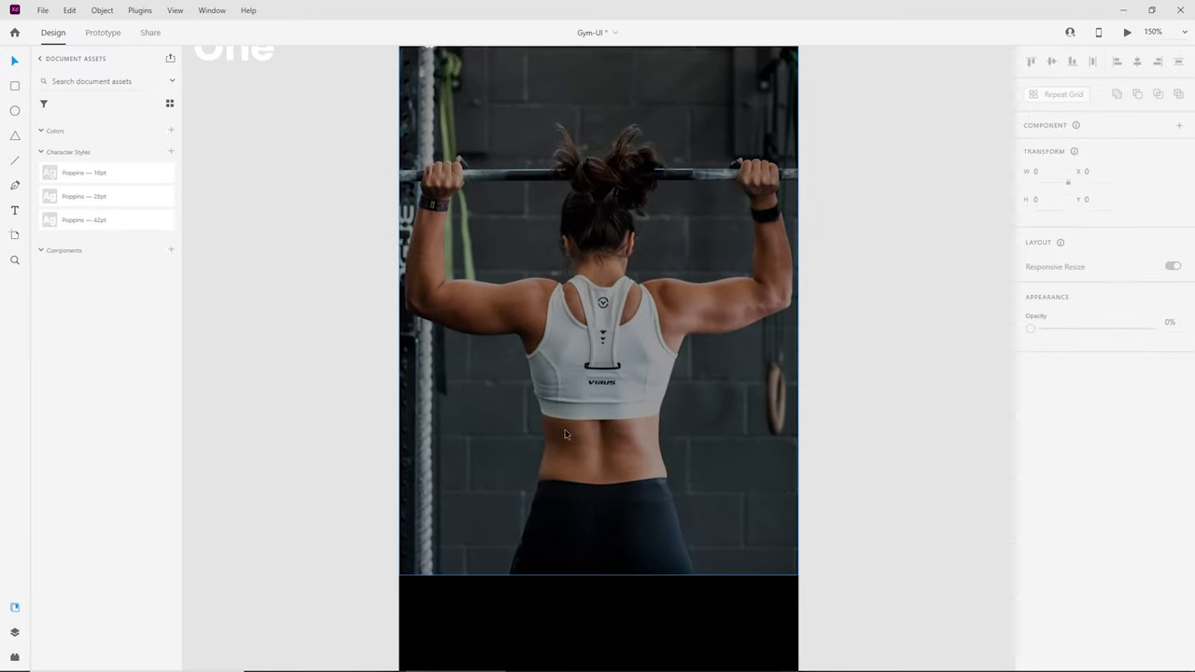
scroll(521, 607, down, 4)
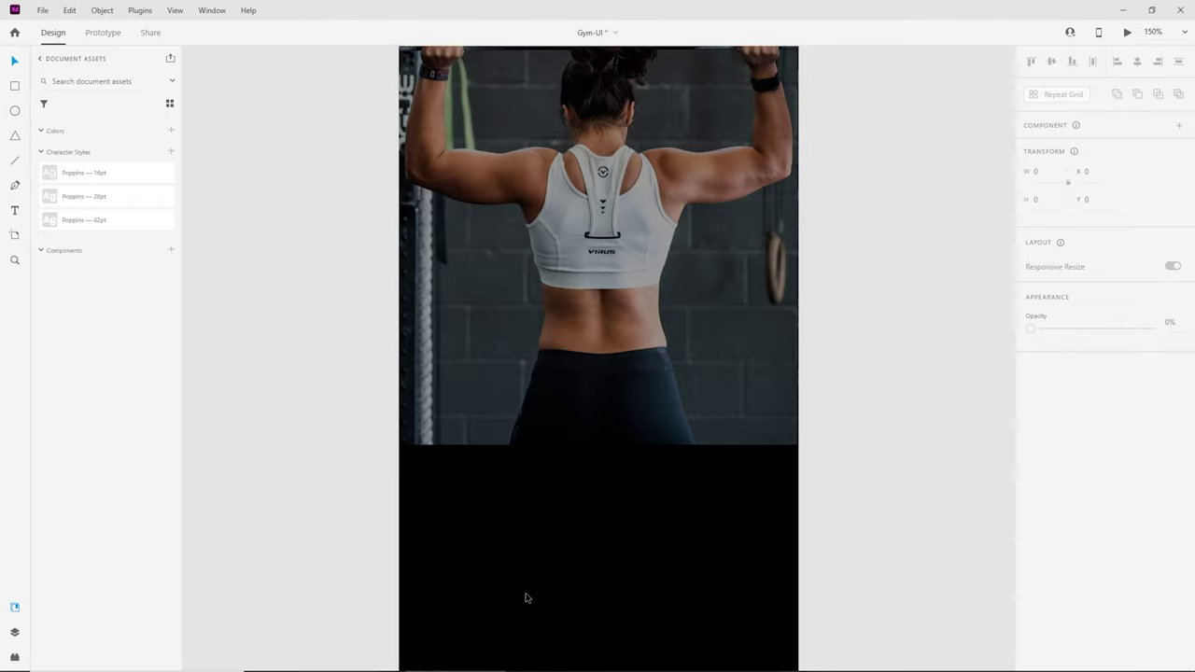
scroll(525, 599, up, 4)
scroll(455, 509, up, 2)
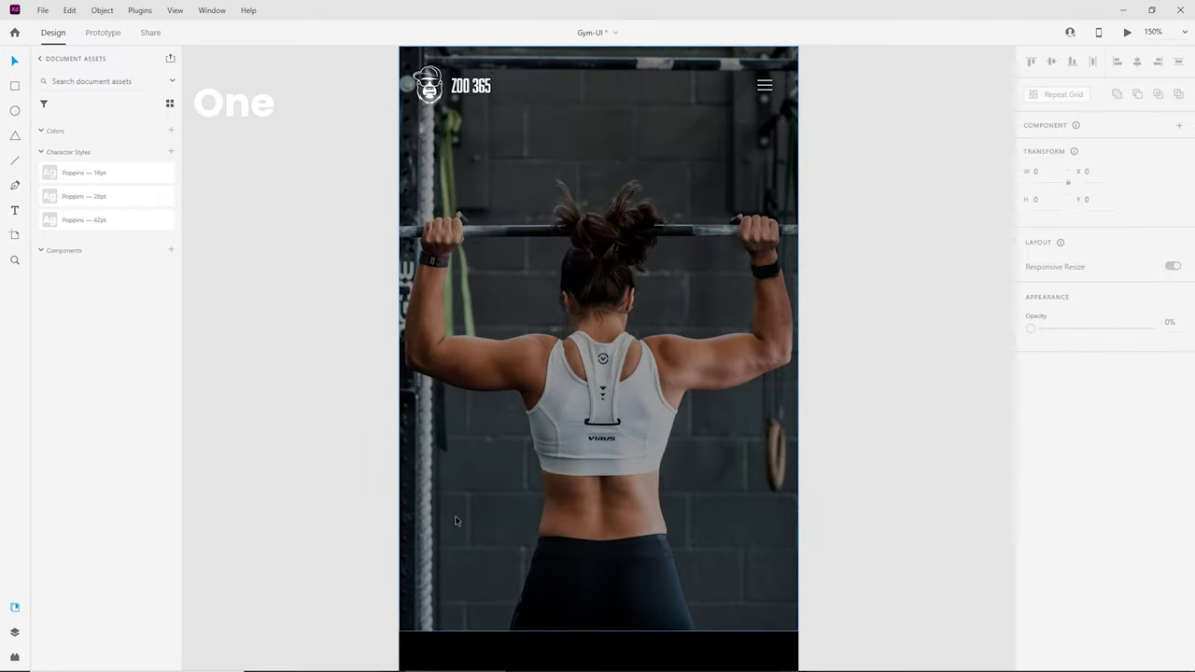
scroll(457, 521, down, 1)
scroll(456, 525, up, 2)
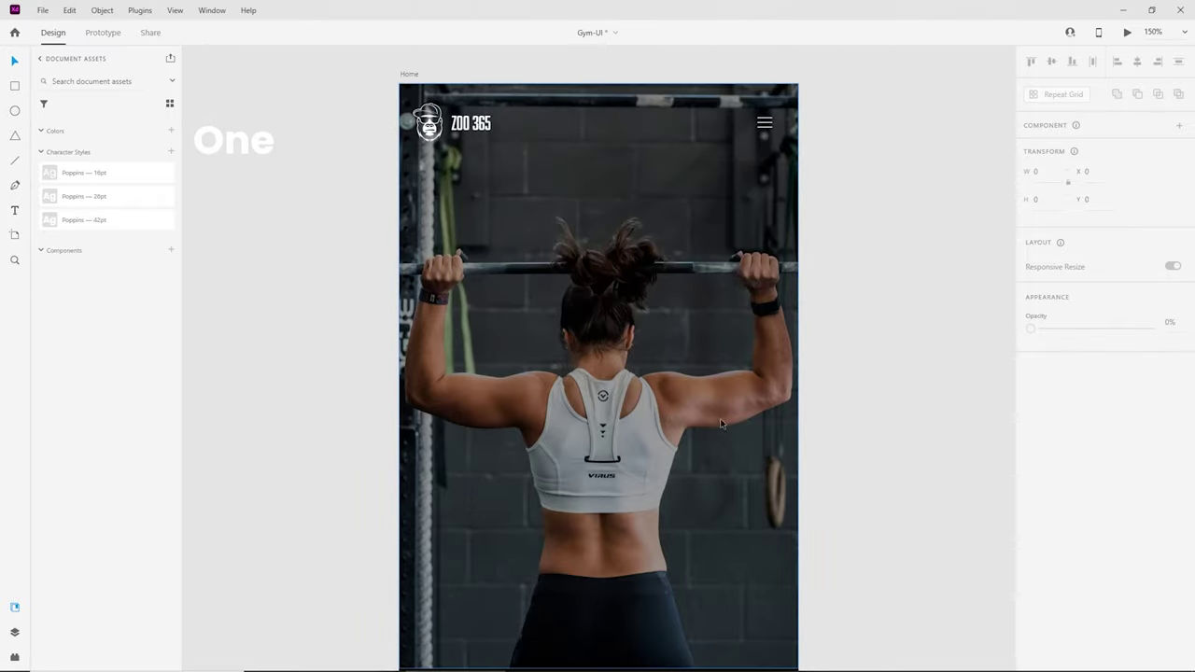
scroll(670, 341, down, 1)
Step: Give the overlay rectangle a black linear gradient fill, with the top stop at 2% opacity and a 94% stop about 60% of the way down
click(626, 142)
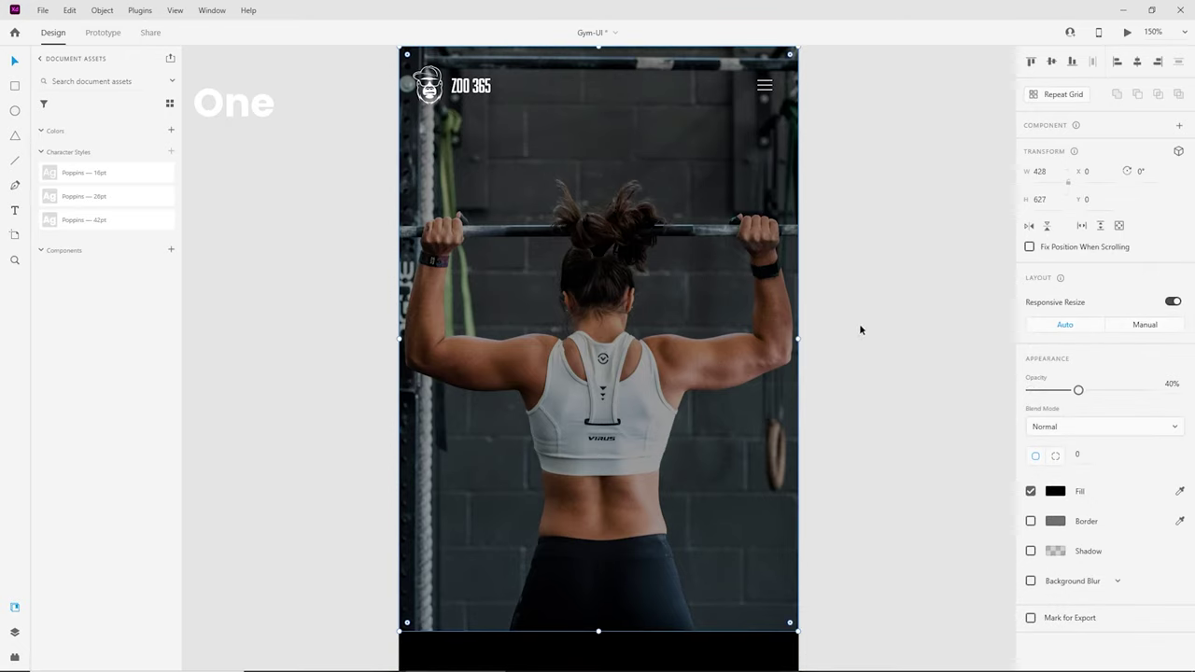
click(1079, 494)
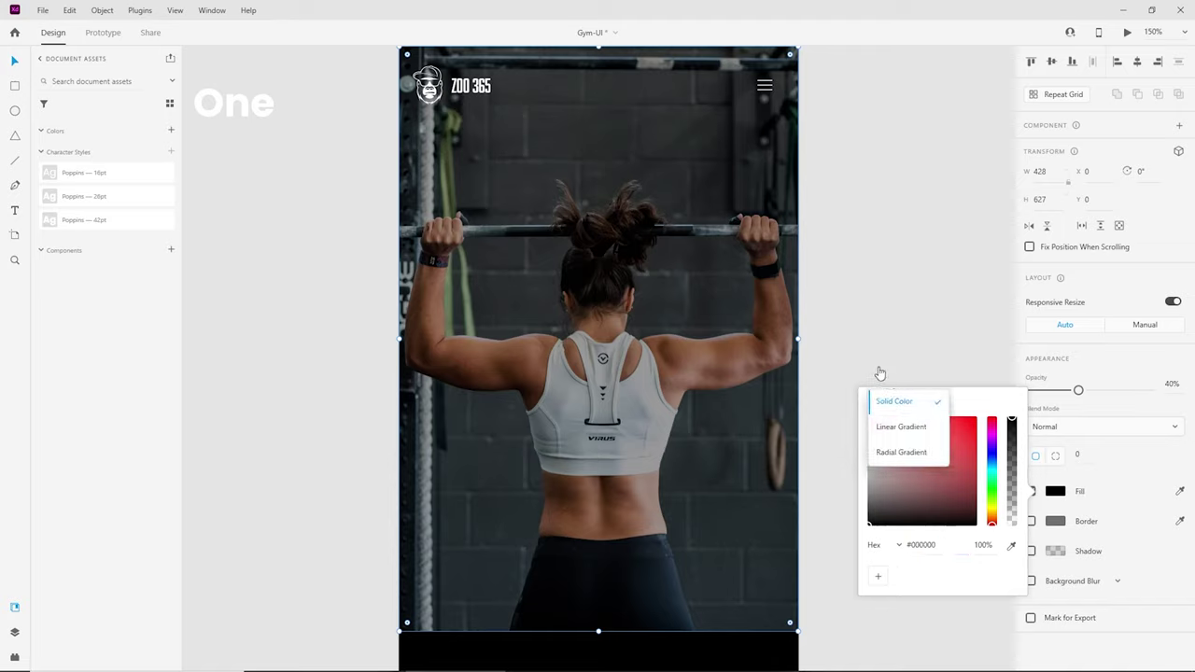
click(904, 430)
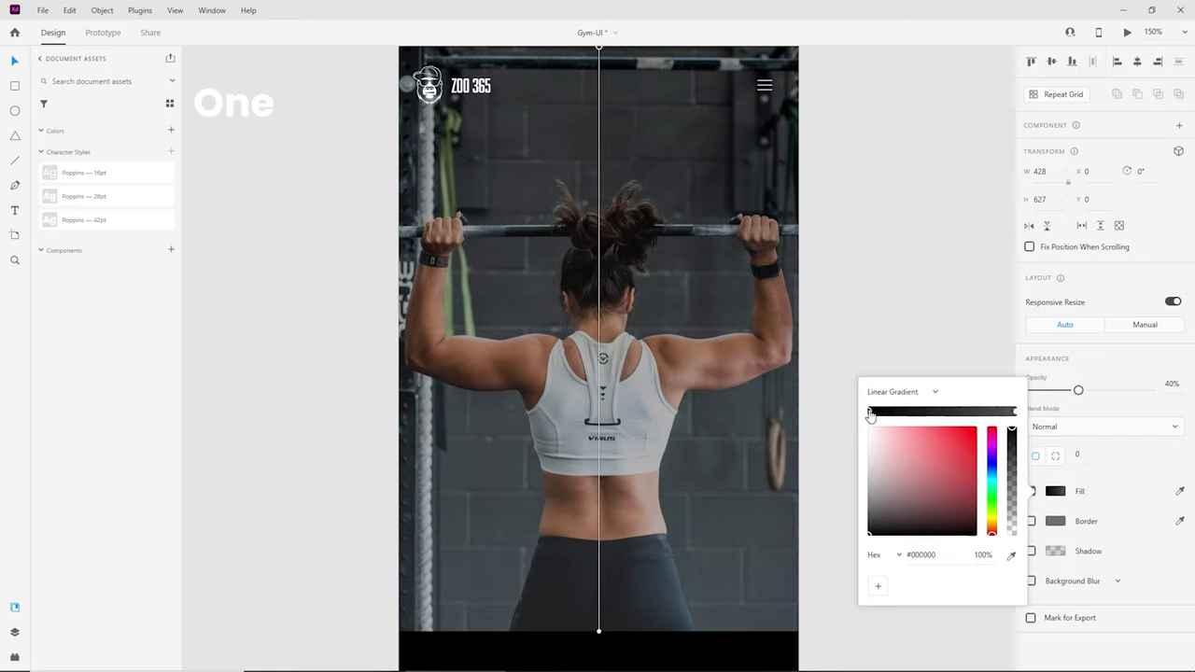
drag(1014, 430, 1018, 547)
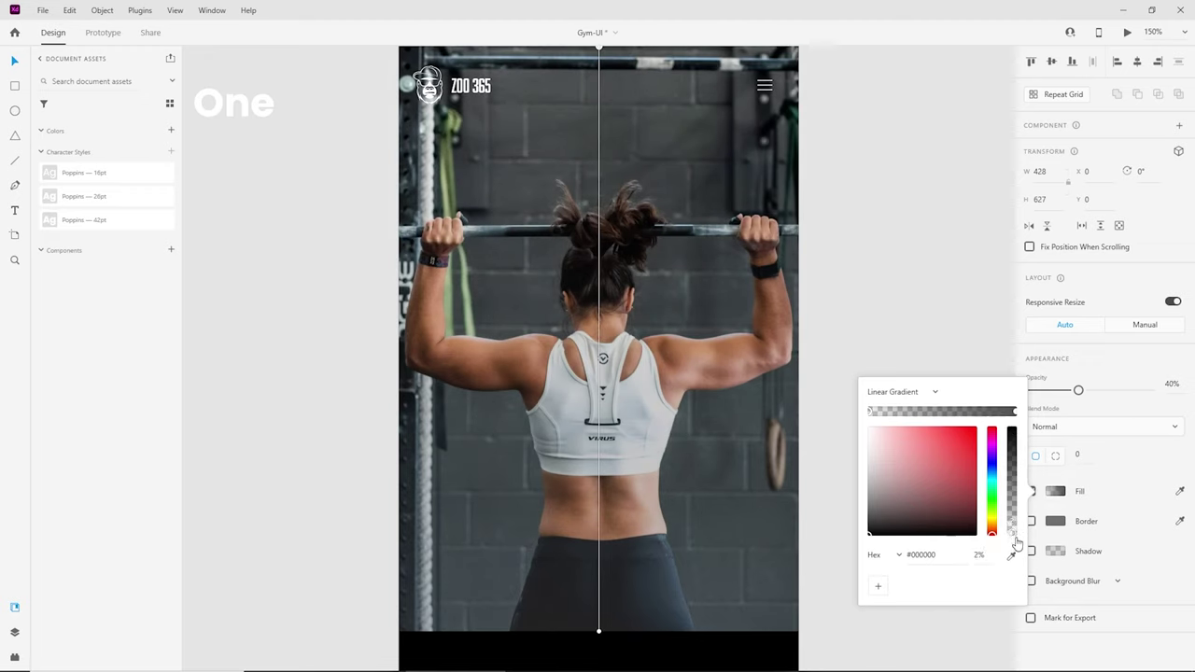
click(1016, 412)
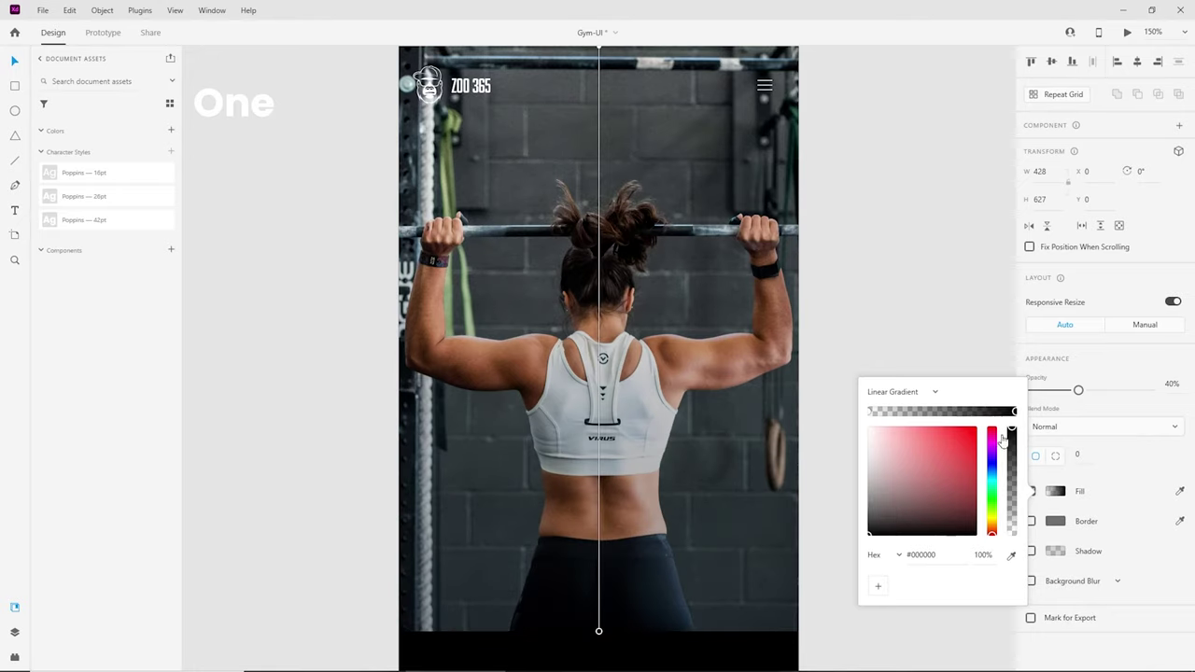
drag(1011, 413, 958, 414)
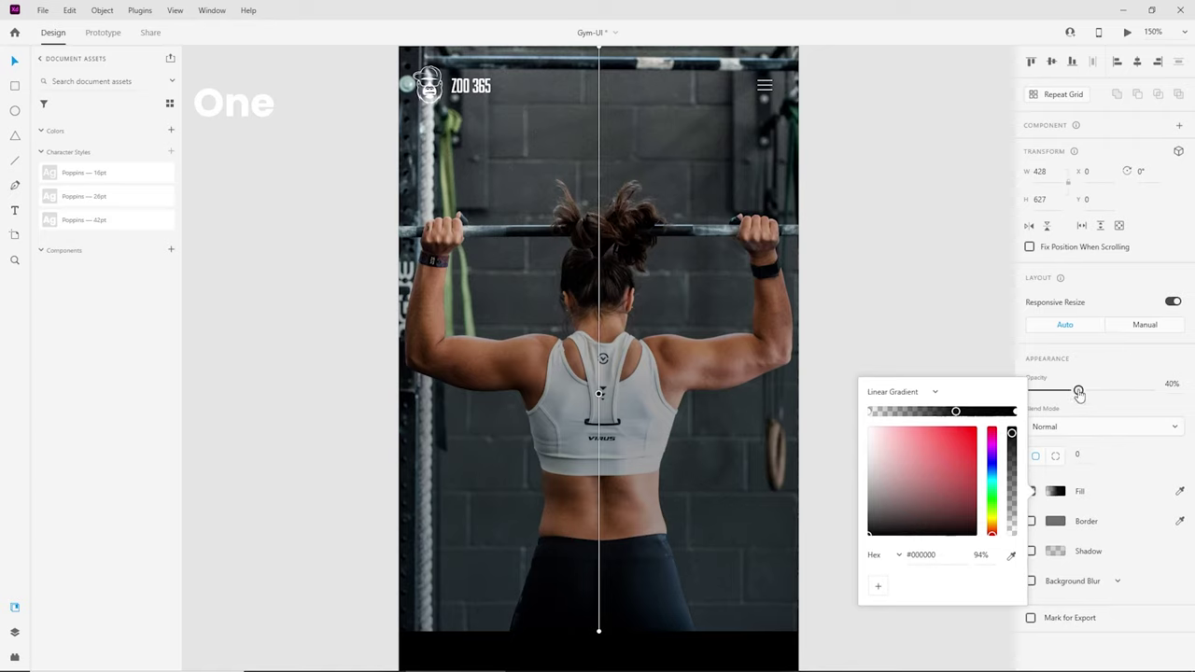
Step: Set the overlay's overall opacity to 100%, move its middle gradient stop to about 72% of the way down, and set that stop's opacity to 85%
drag(1080, 393, 1175, 386)
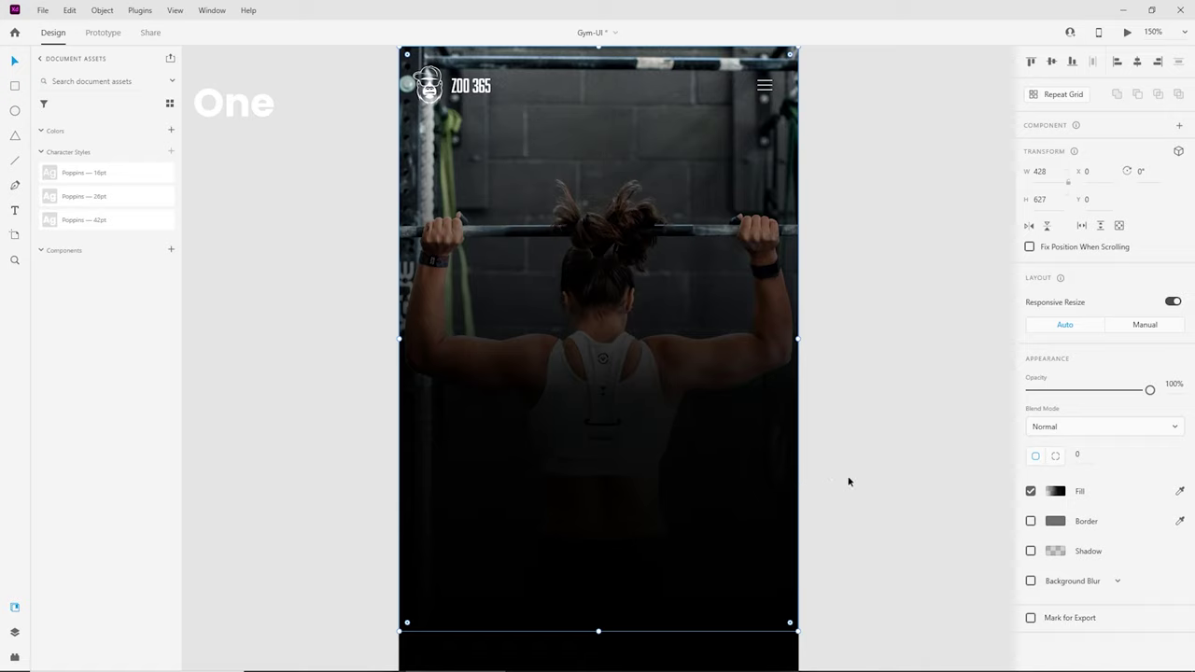
click(1057, 491)
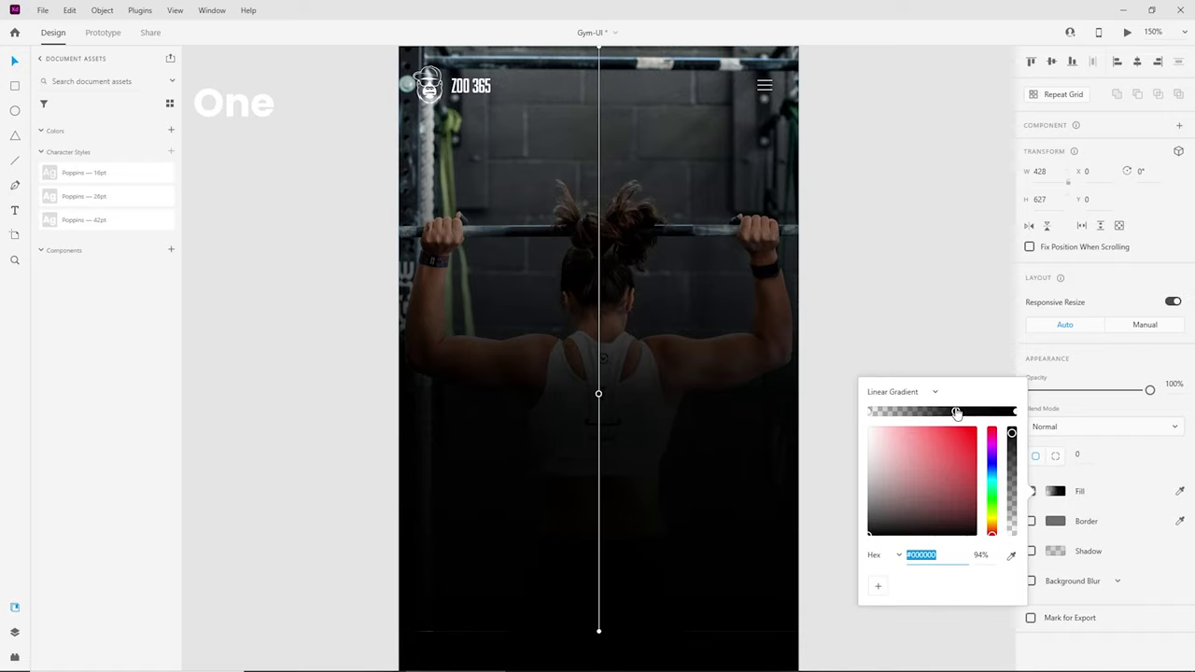
drag(957, 413, 974, 412)
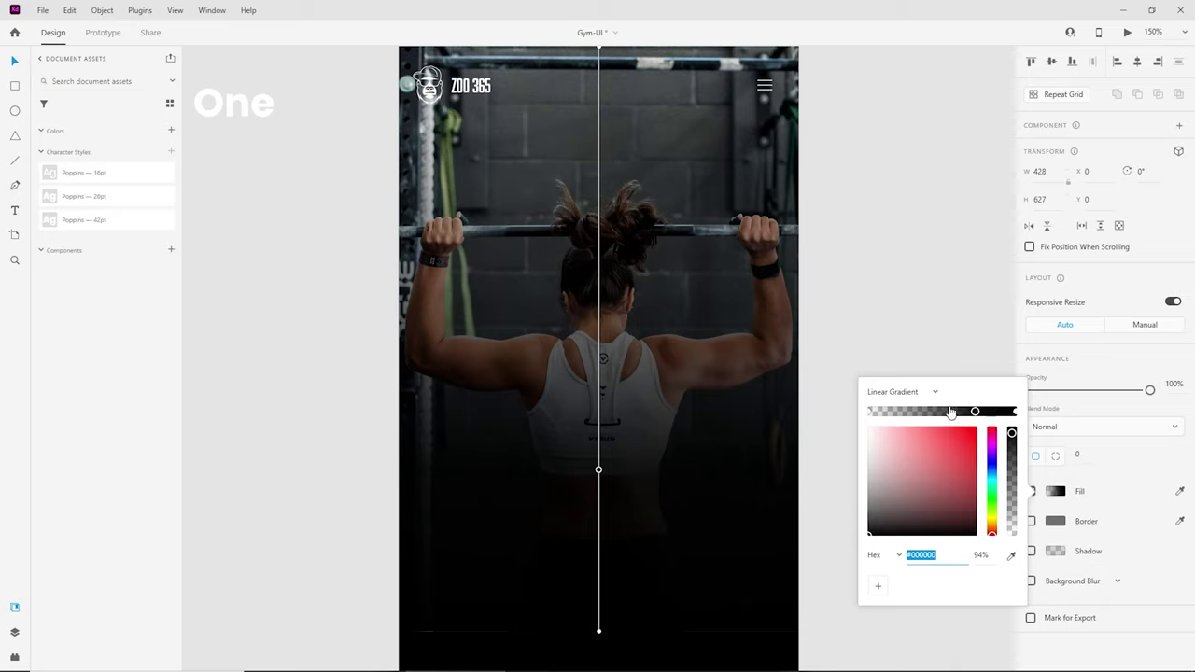
click(869, 414)
drag(1012, 533, 1011, 448)
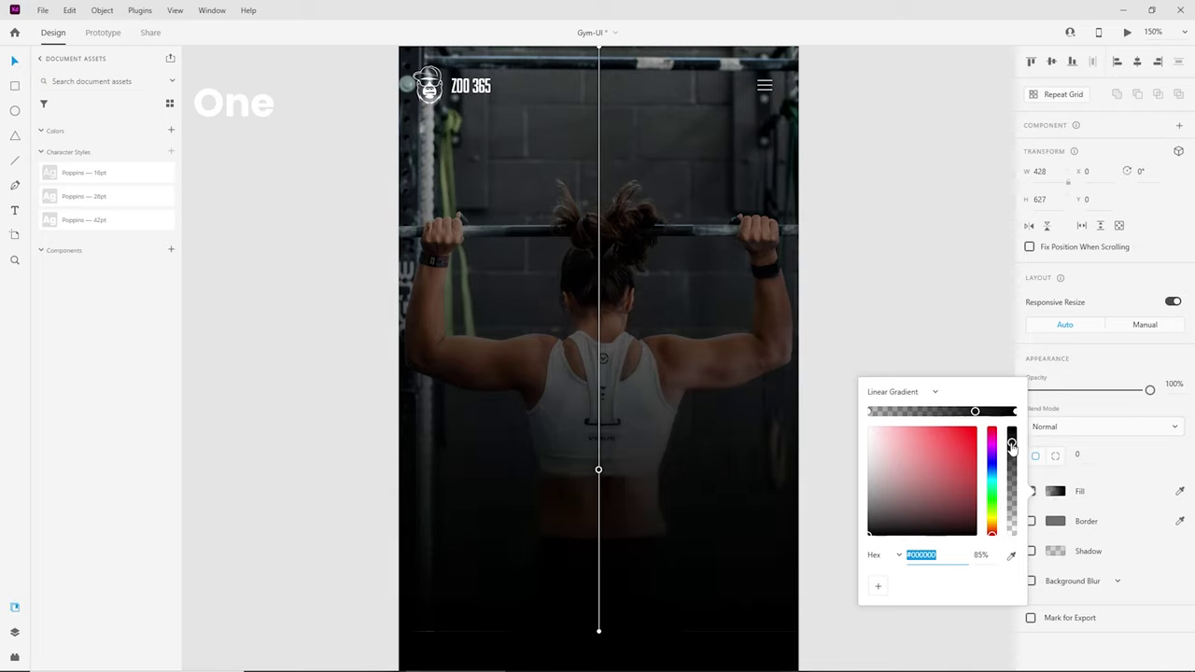
click(844, 266)
Step: Examine how the overlay's gradient blends the photo's lower edge into the black artboard
scroll(854, 450, down, 3)
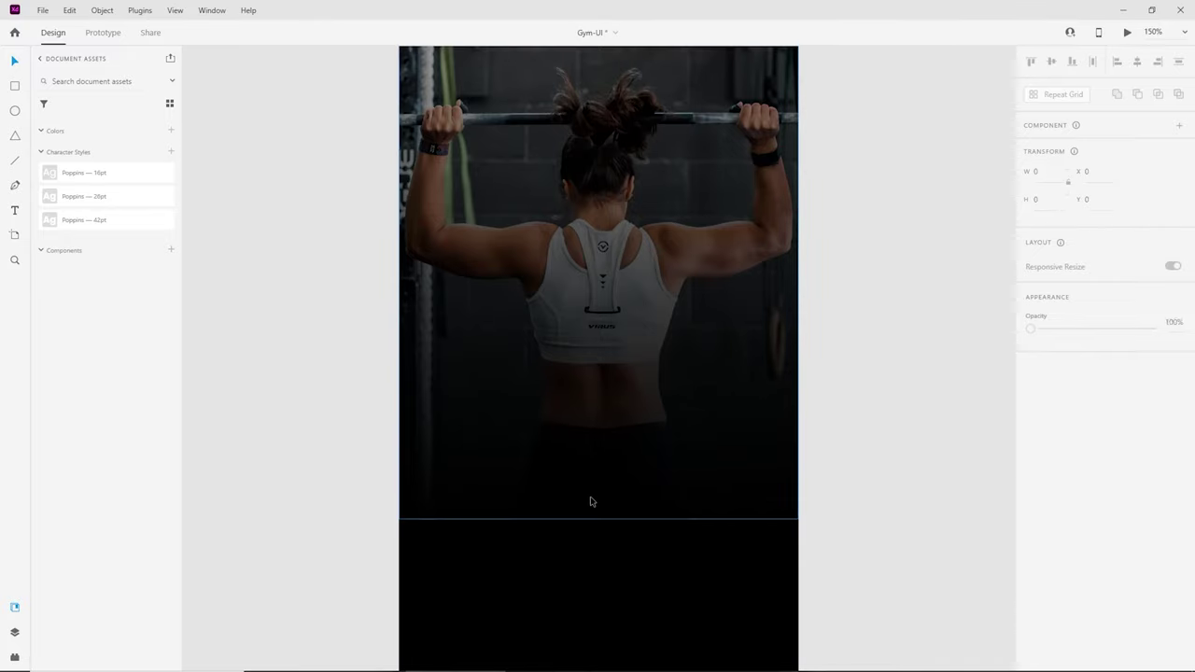
click(941, 445)
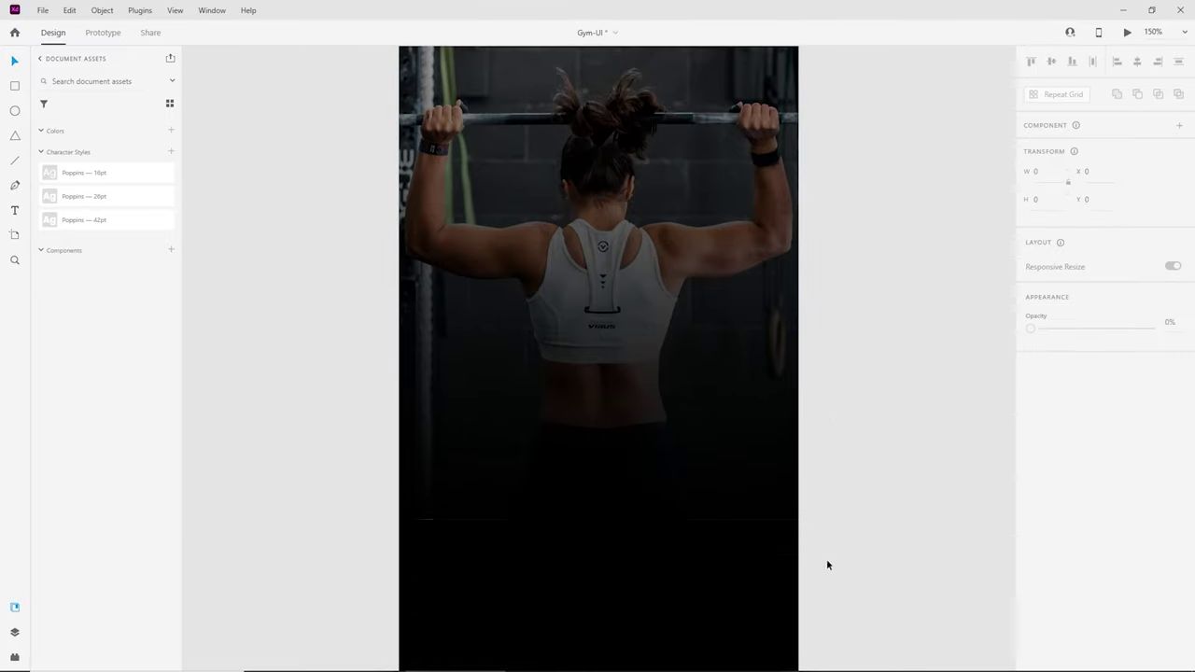
scroll(856, 518, down, 3)
key(ctrl+plus)
key(ctrl+plus)
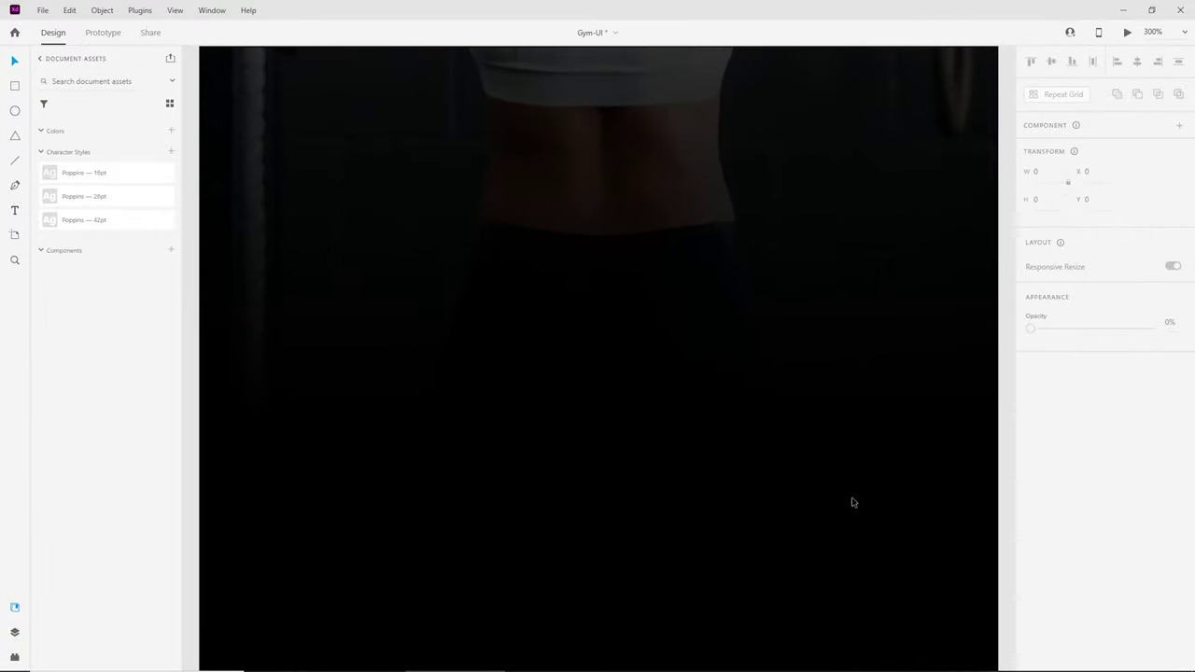
key(ctrl+minus)
key(ctrl+minus)
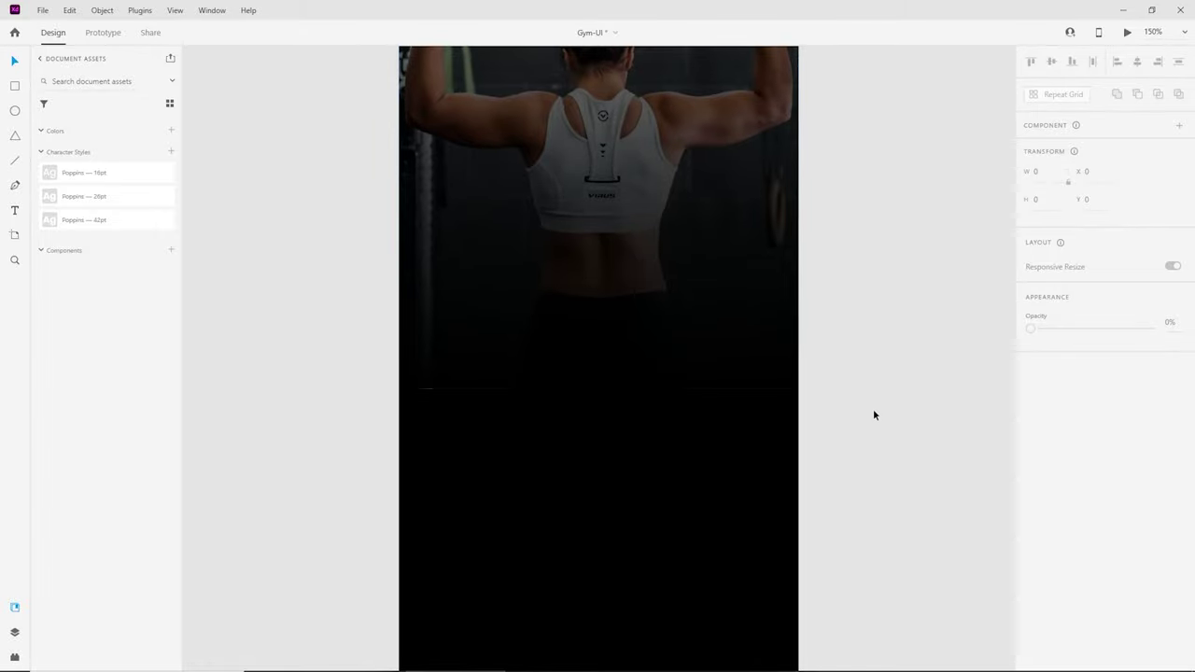
key(ctrl+minus)
drag(825, 379, 822, 532)
Step: Preview the Home screen with the gradient overlay, and close the preview
click(567, 227)
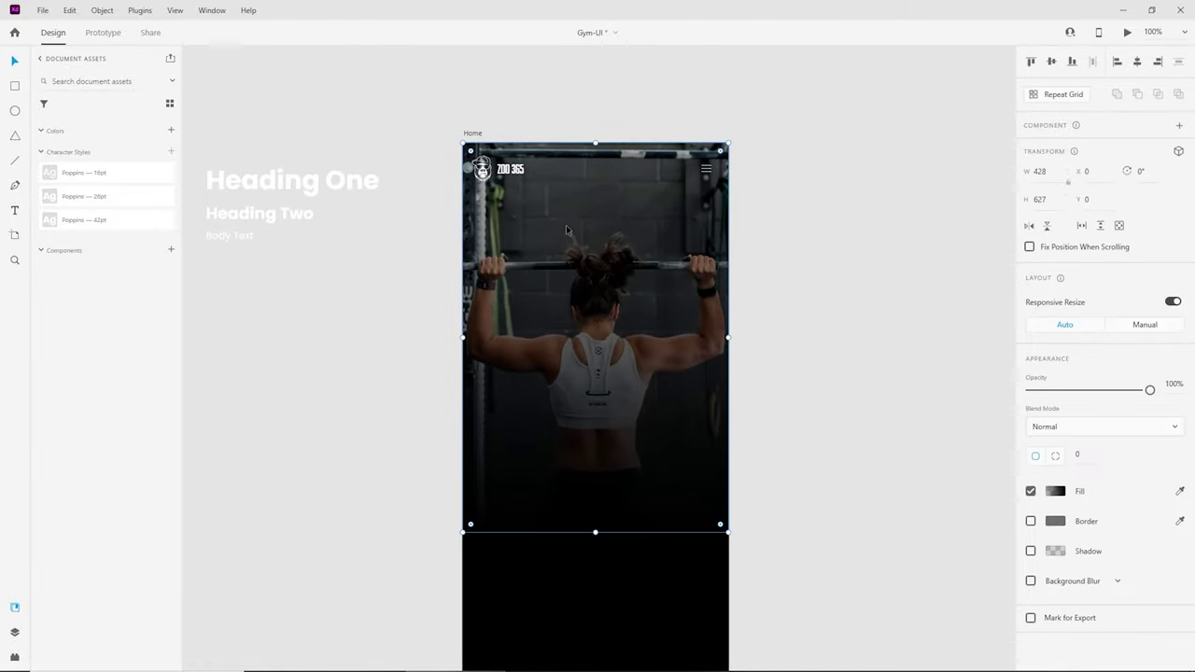
click(1128, 33)
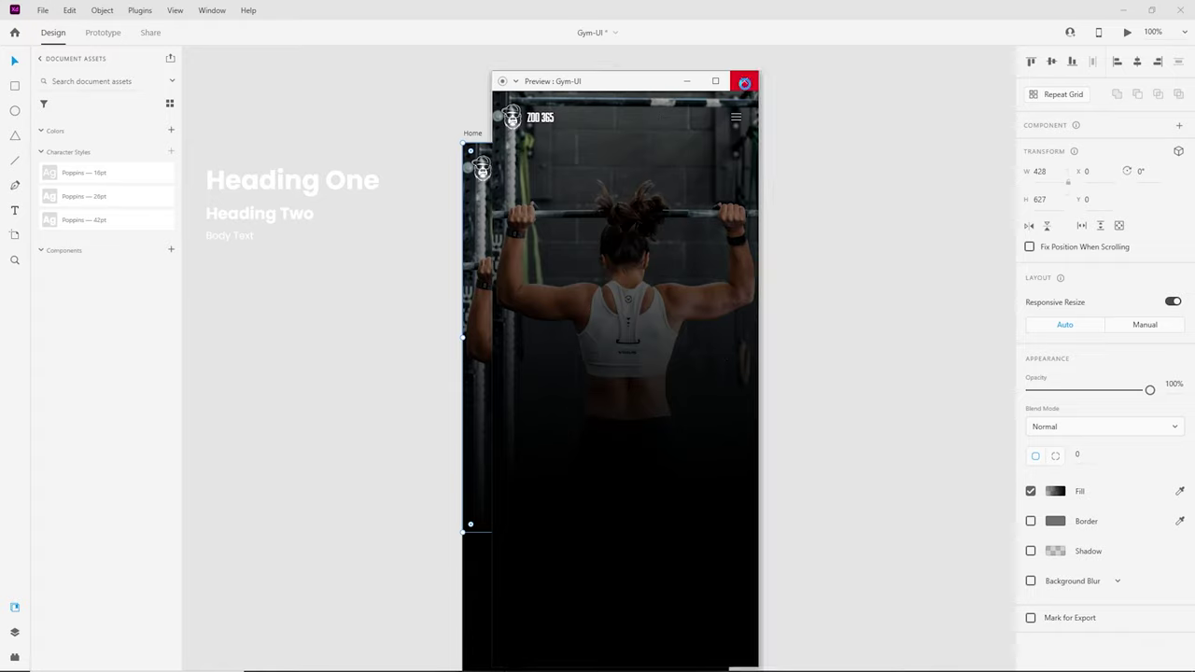
click(745, 82)
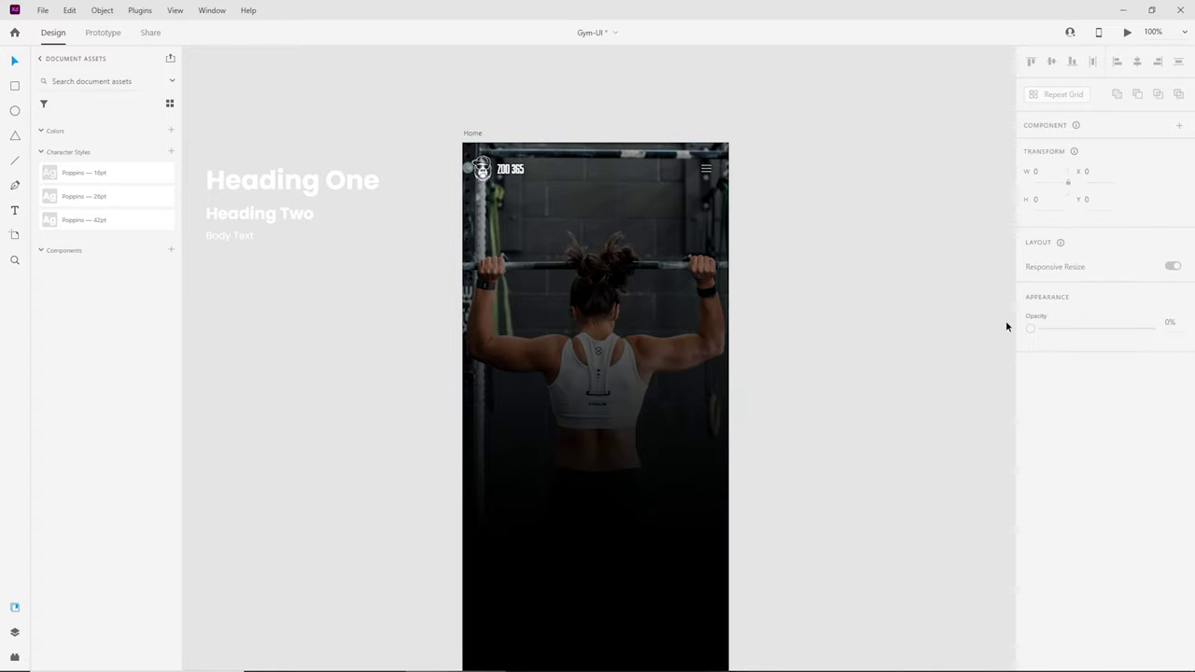
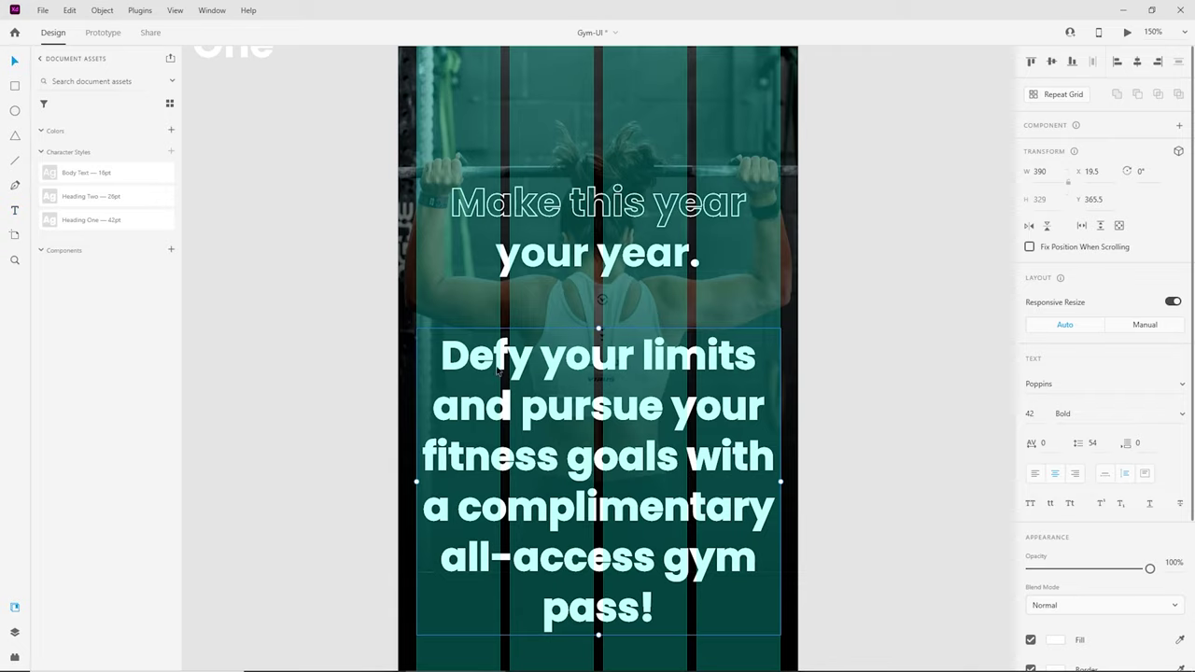
Step: Apply the Body Text 16pt character style to the "Defy your limits" paragraph and remove its border
click(90, 175)
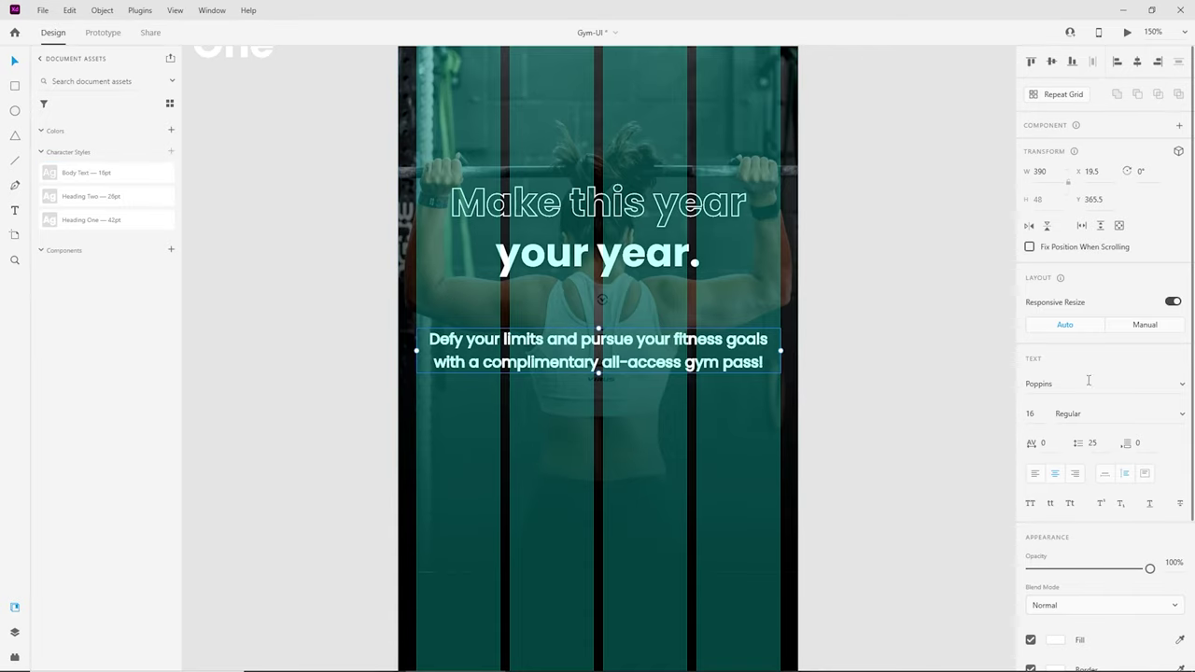
scroll(1113, 377, down, 3)
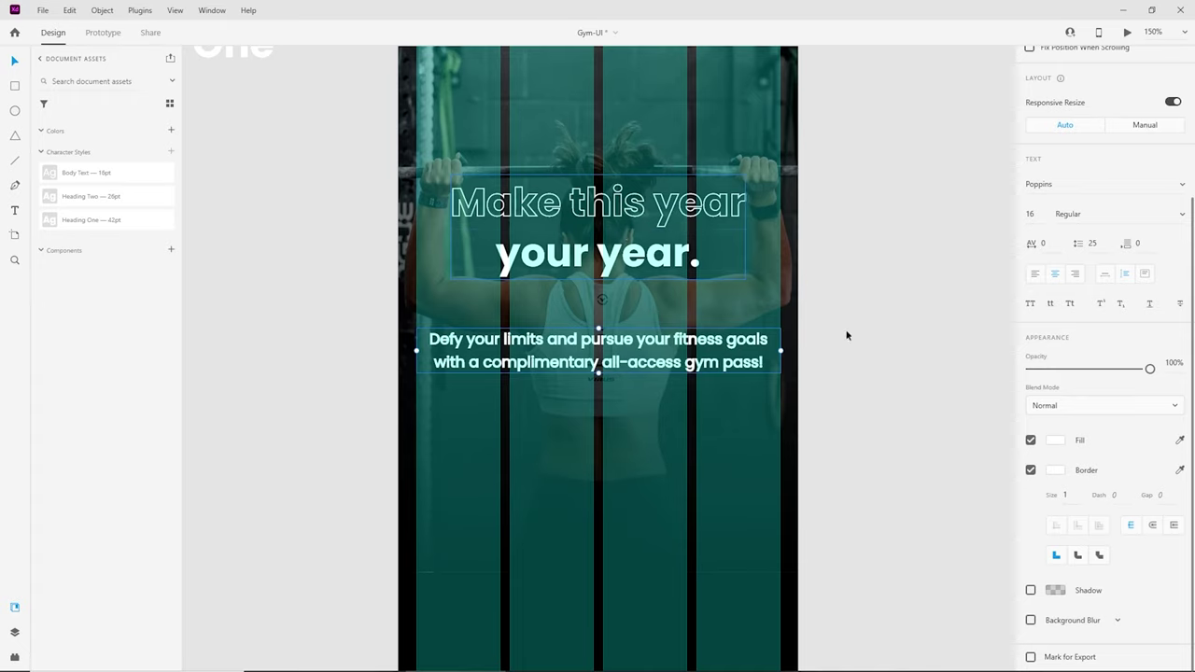
click(1032, 471)
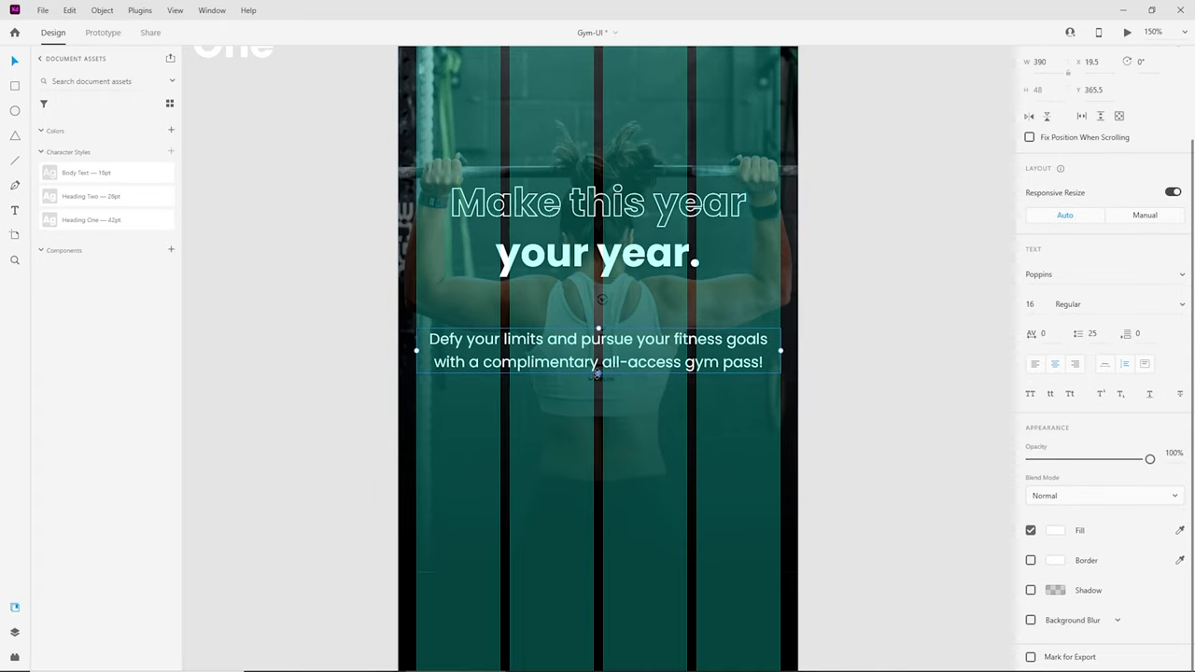
Step: Resize the paragraph's text box to 337 by 78 and centre it closer beneath the heading, at X 45.5, Y 338.5
drag(597, 373, 610, 400)
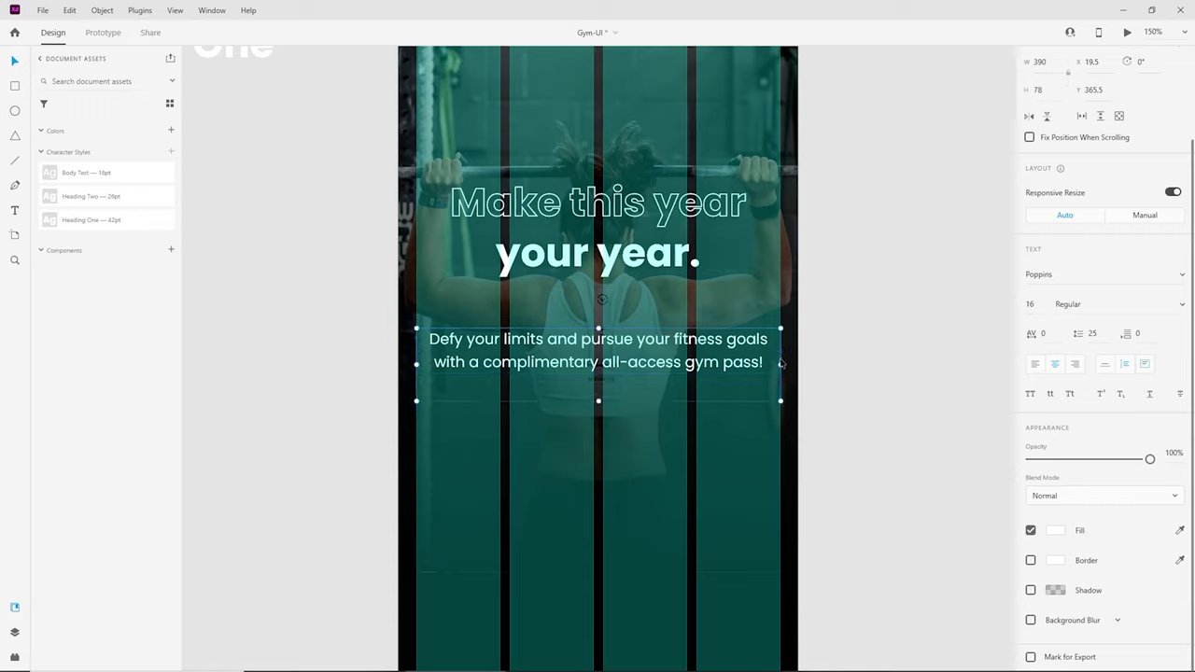
drag(780, 365, 731, 362)
drag(578, 366, 600, 341)
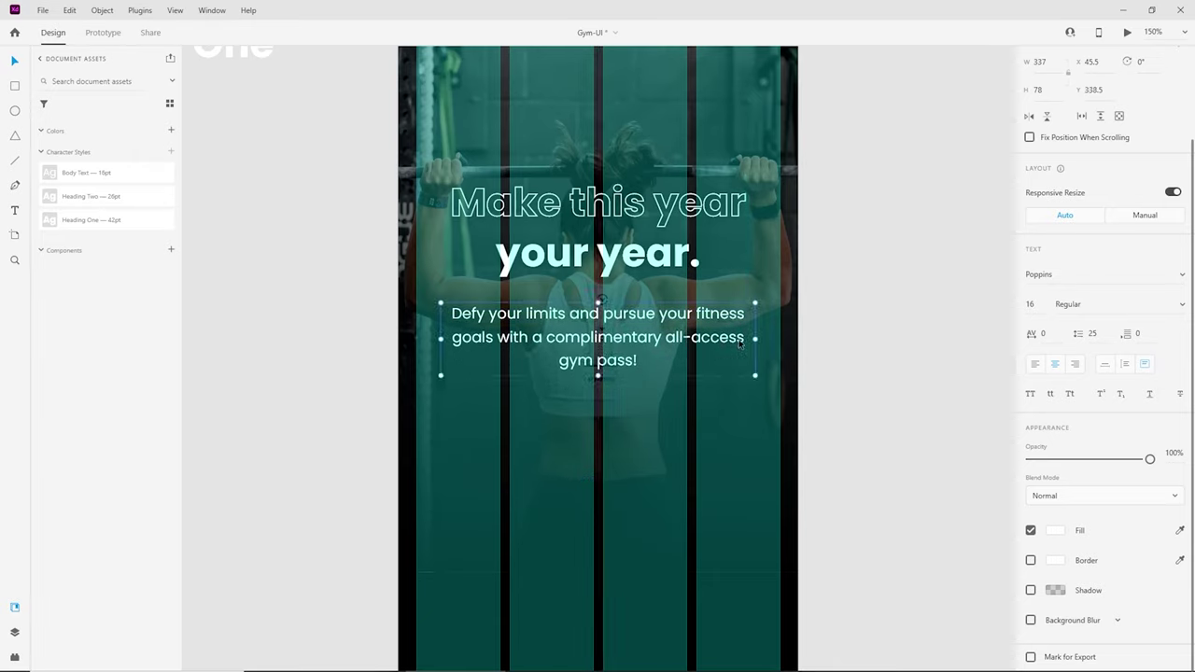
click(851, 373)
scroll(827, 454, up, 3)
scroll(826, 446, down, 2)
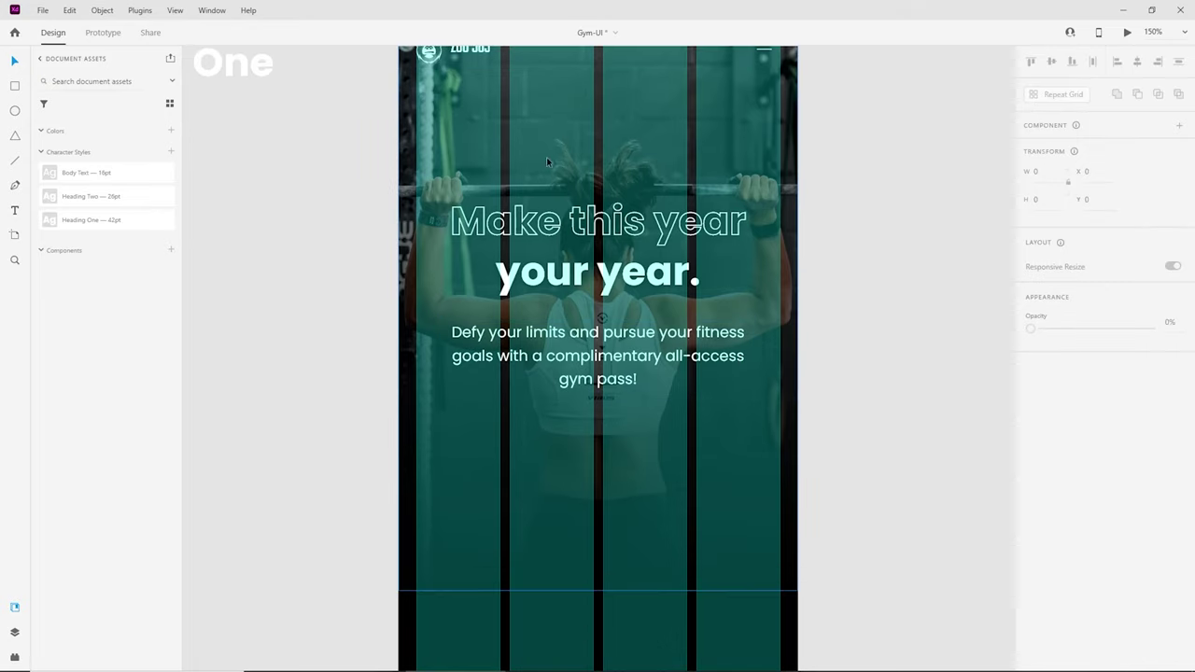
scroll(784, 404, up, 2)
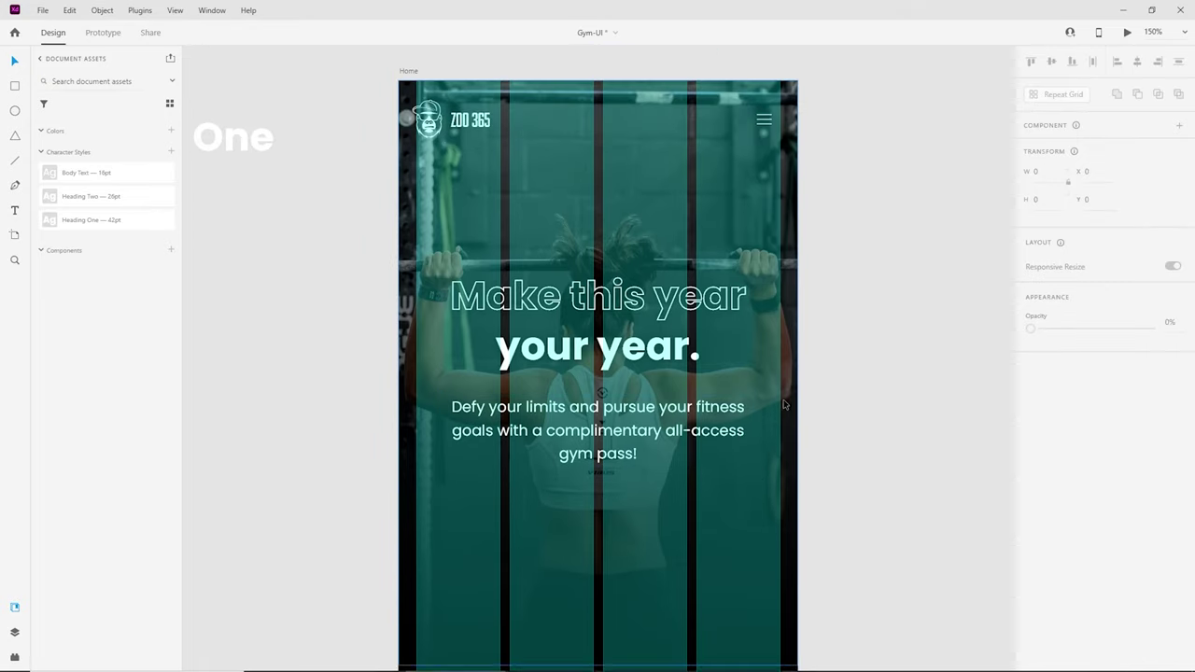
Step: Draw a 210 by 40 button rectangle below the paragraph and centre it on the artboard at X 109, Y 449
scroll(784, 404, down, 3)
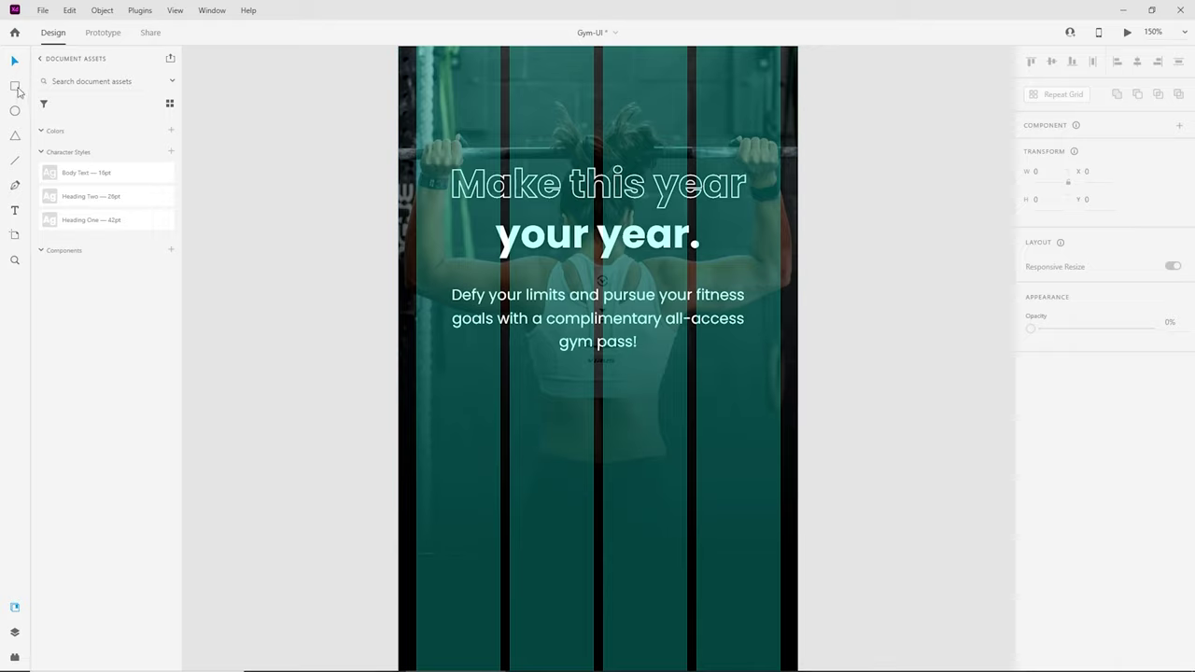
click(18, 91)
mouse_move(417, 376)
mouse_down()
mouse_move(734, 436)
mouse_move(769, 422)
mouse_move(697, 424)
mouse_move(671, 400)
mouse_move(612, 401)
mouse_up()
click(1039, 200)
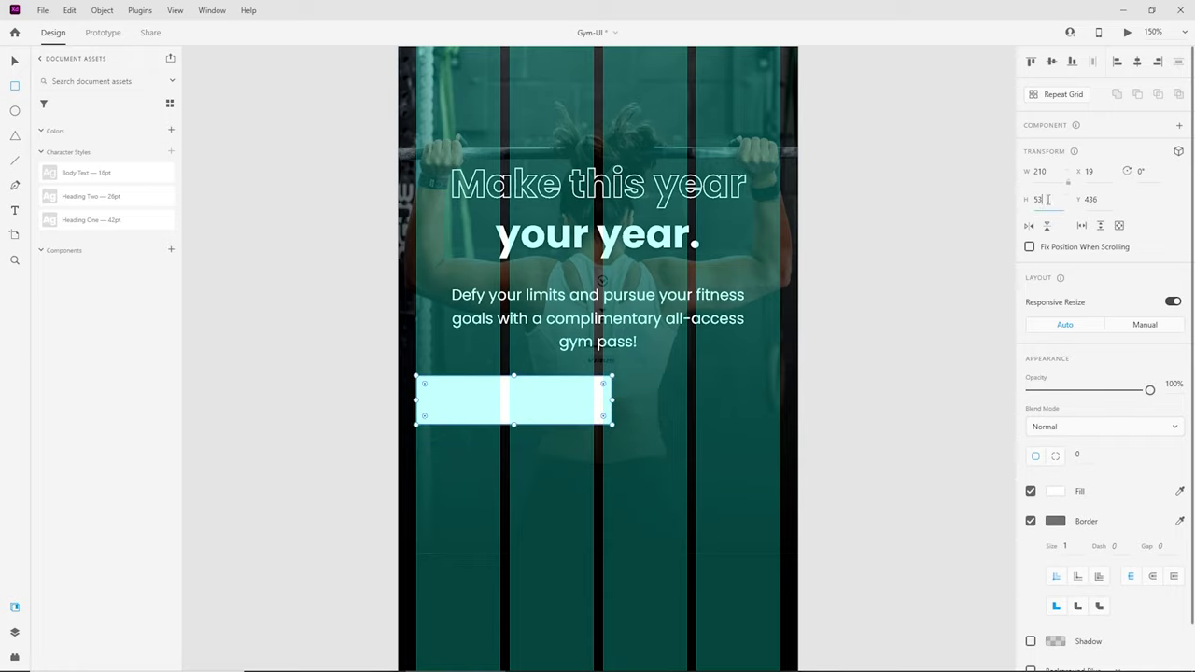
text(40)
key(Return)
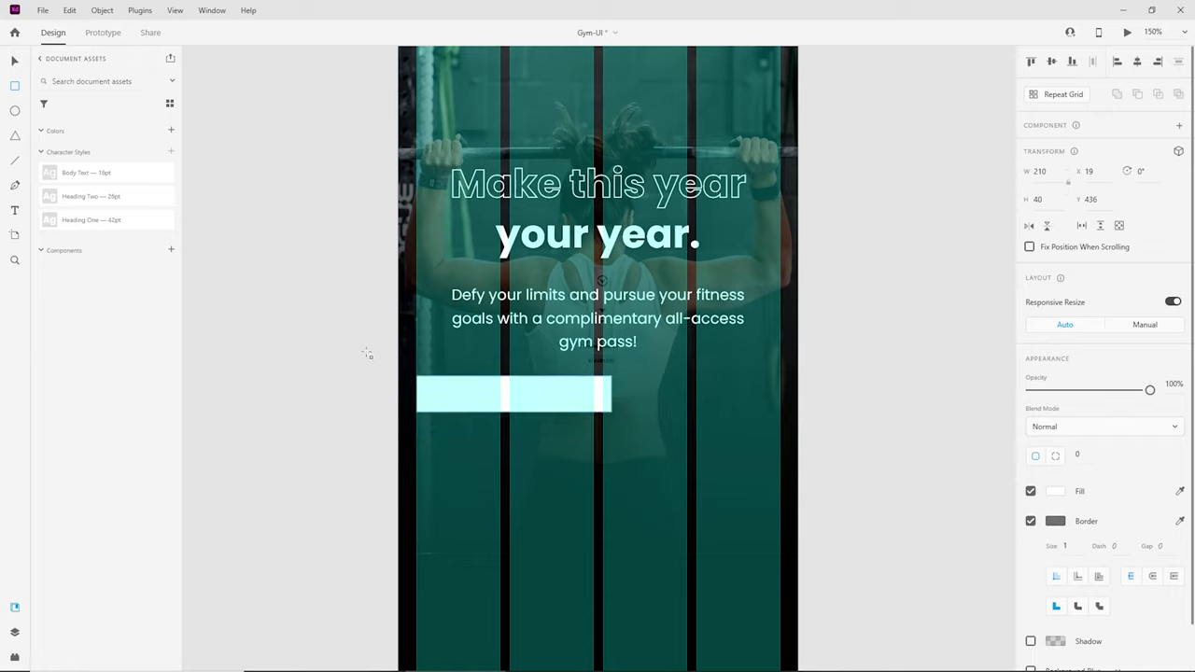
key(v)
drag(560, 394, 639, 403)
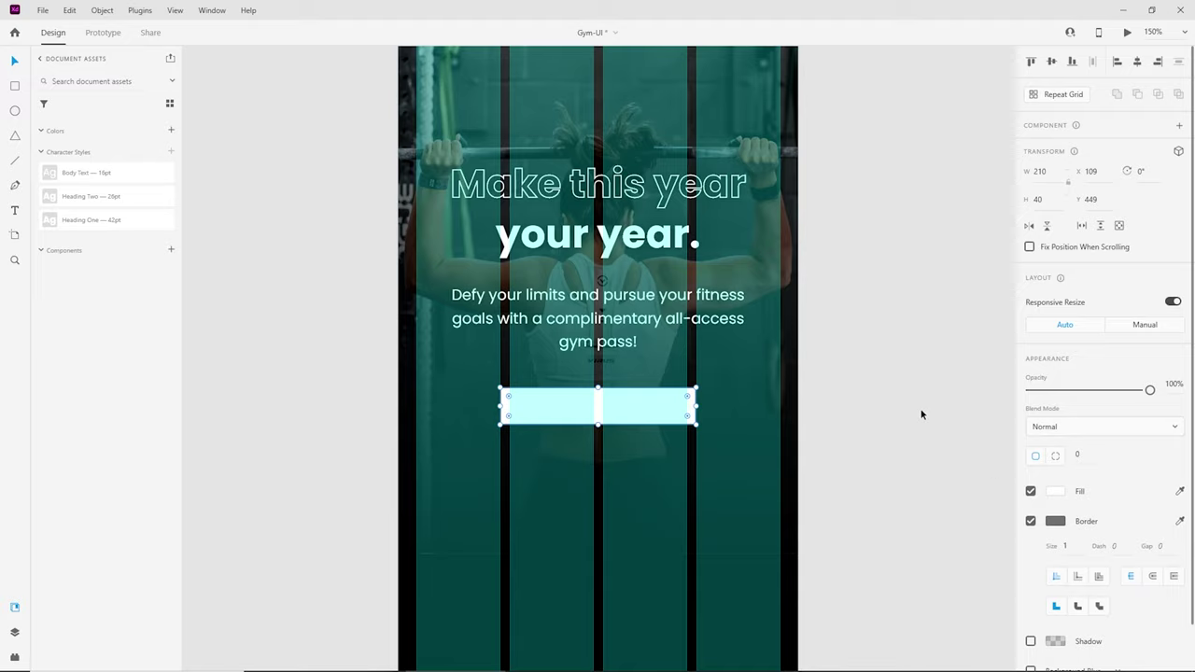
Step: Remove the button rectangle's fill and make its border white, #FFFFFF
click(1031, 491)
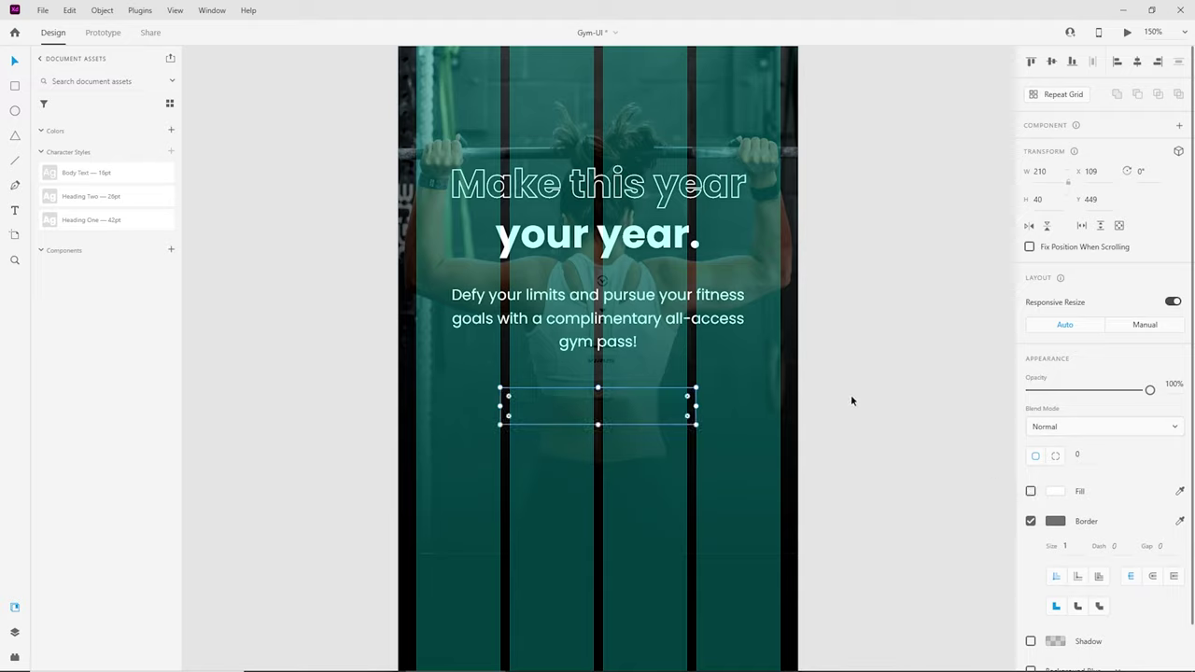
click(1055, 523)
drag(925, 516, 788, 337)
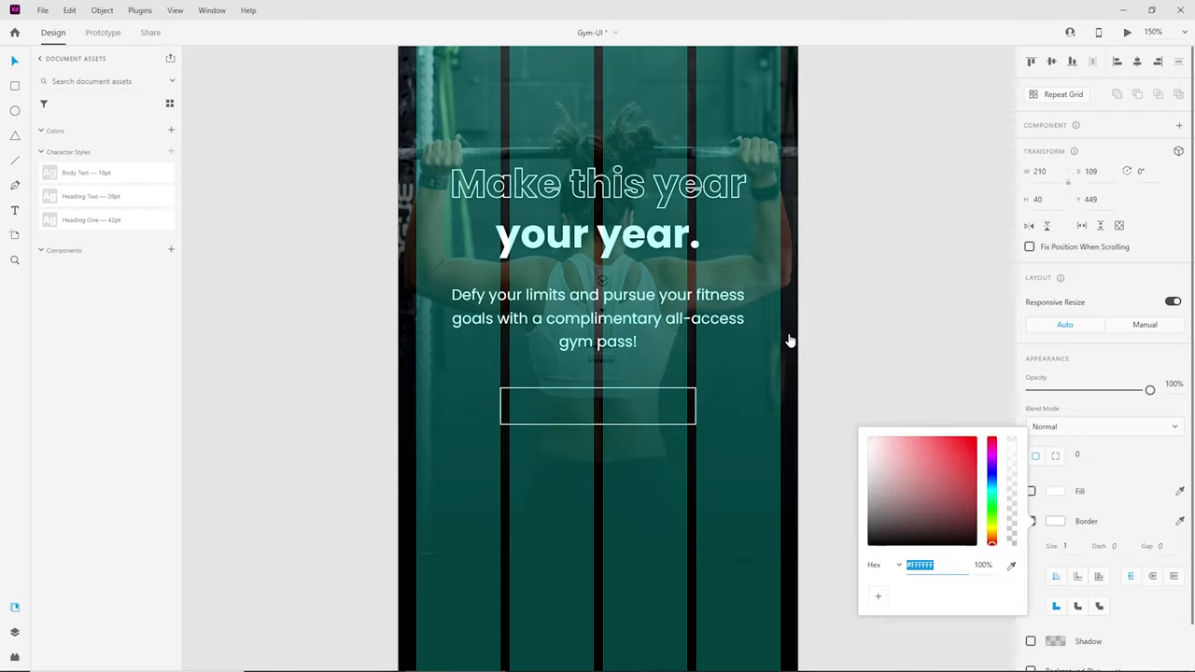
click(700, 459)
Step: Set the button rectangle's border size to 2
scroll(699, 460, down, 1)
key(ctrl+plus)
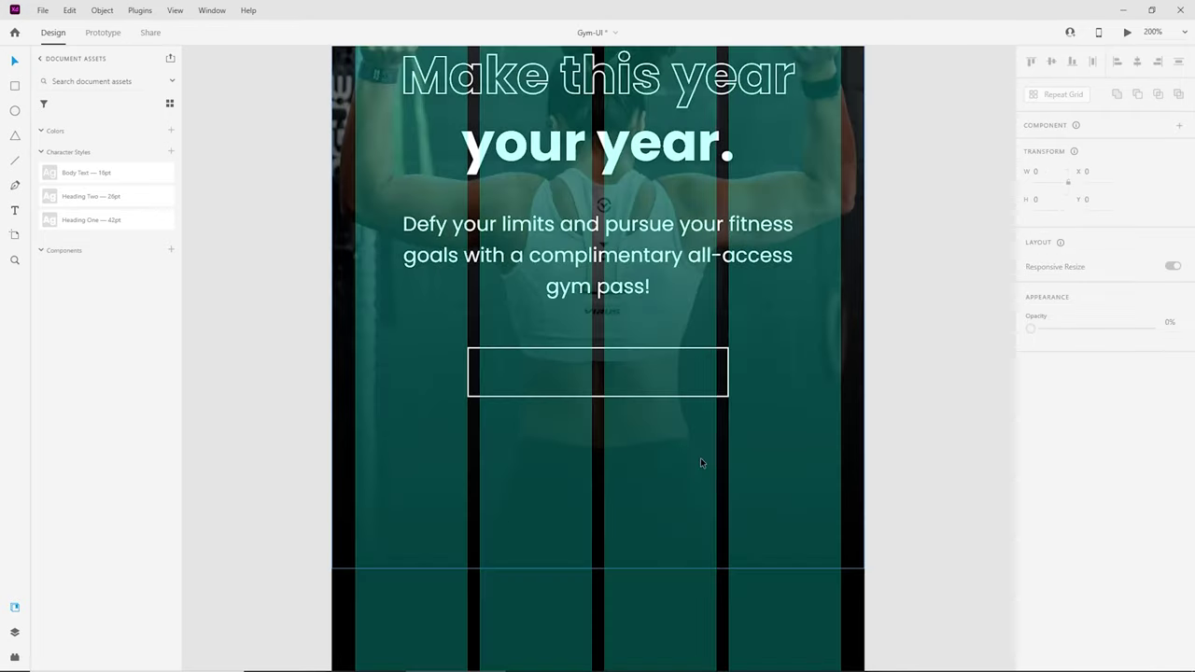
scroll(700, 462, down, 1)
click(694, 376)
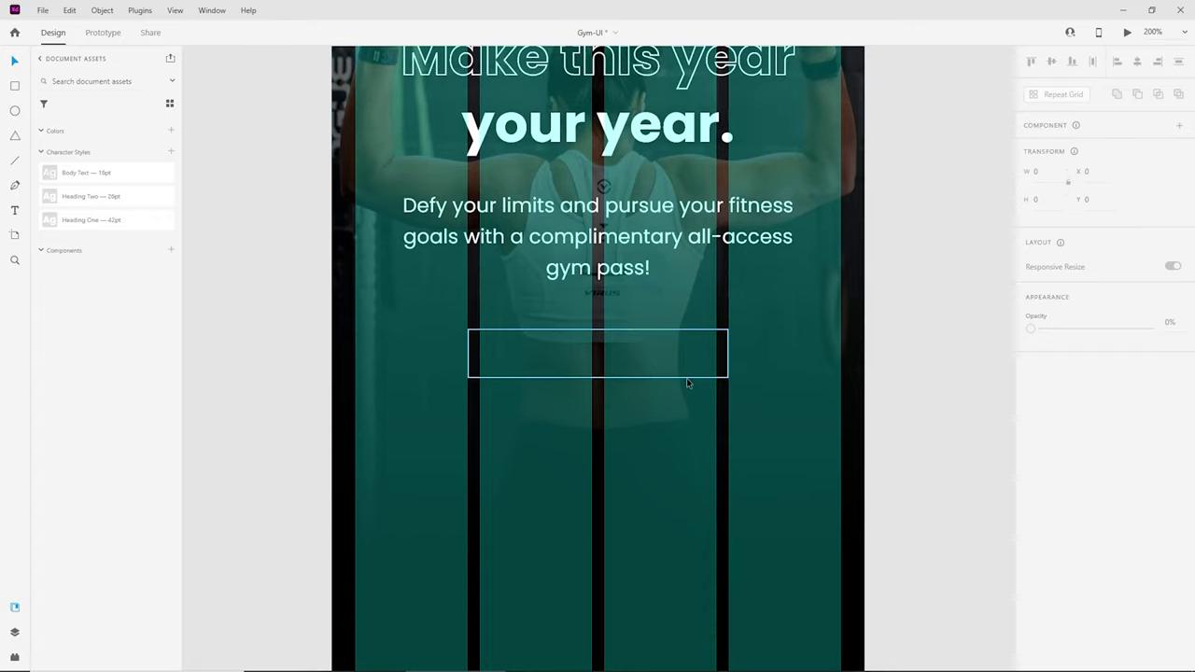
scroll(1075, 525, down, 1)
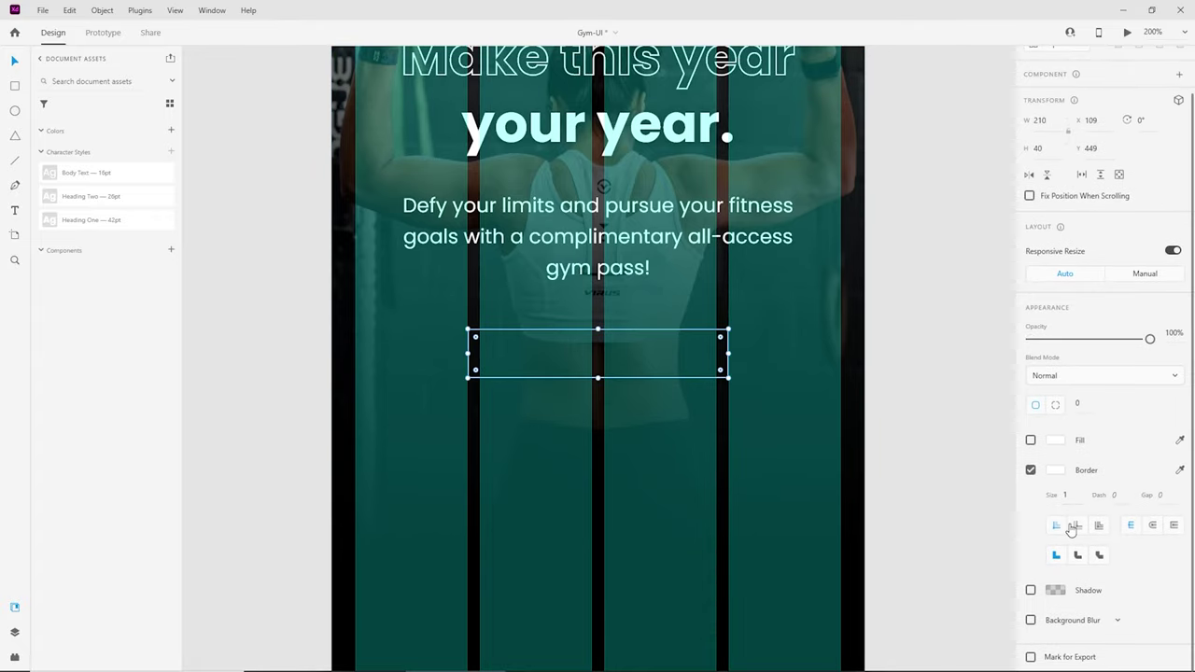
click(982, 382)
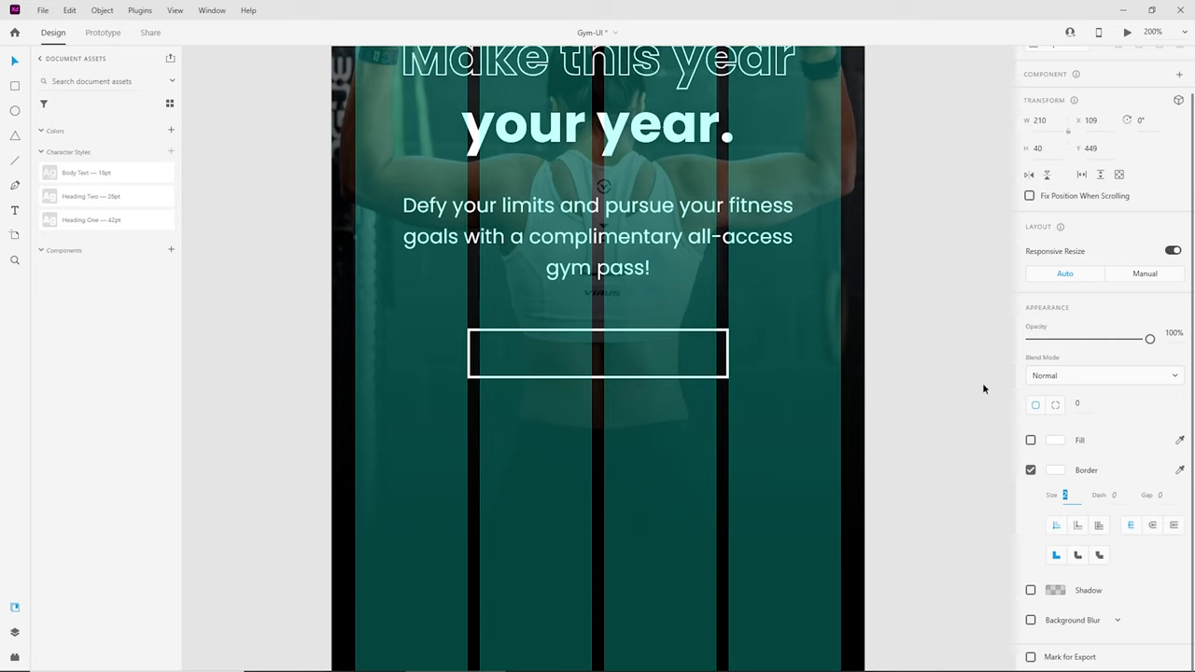
Step: Set the button rectangle's border size to 1 and check the Home screen in the preview
key(ctrl+minus)
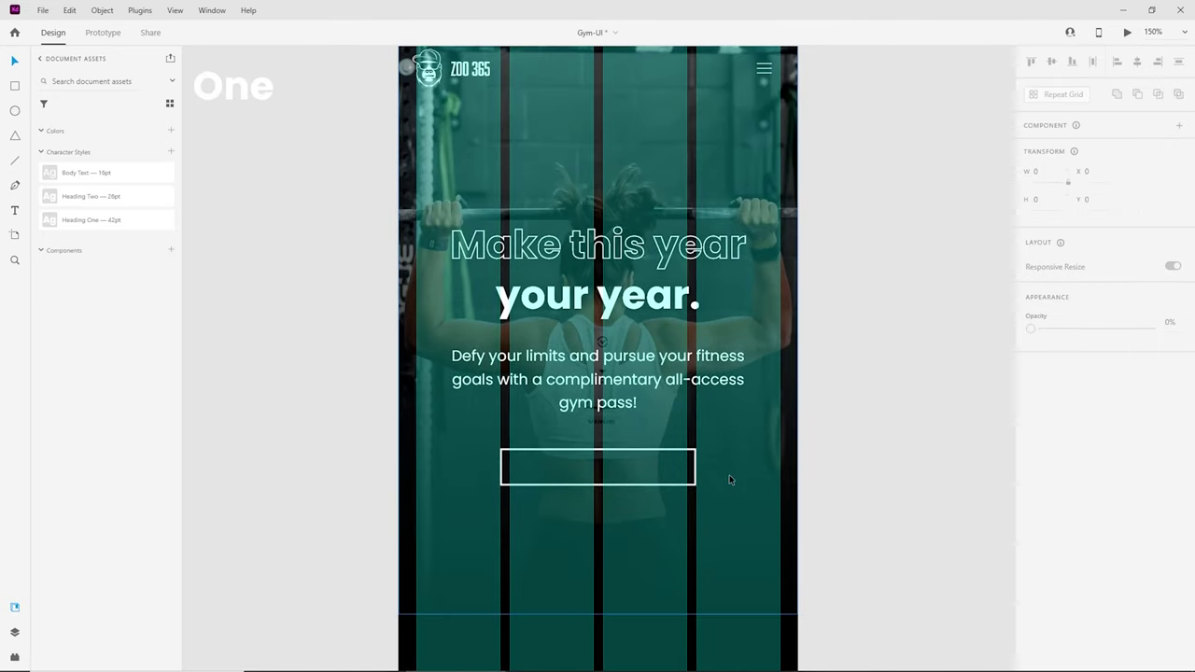
click(694, 457)
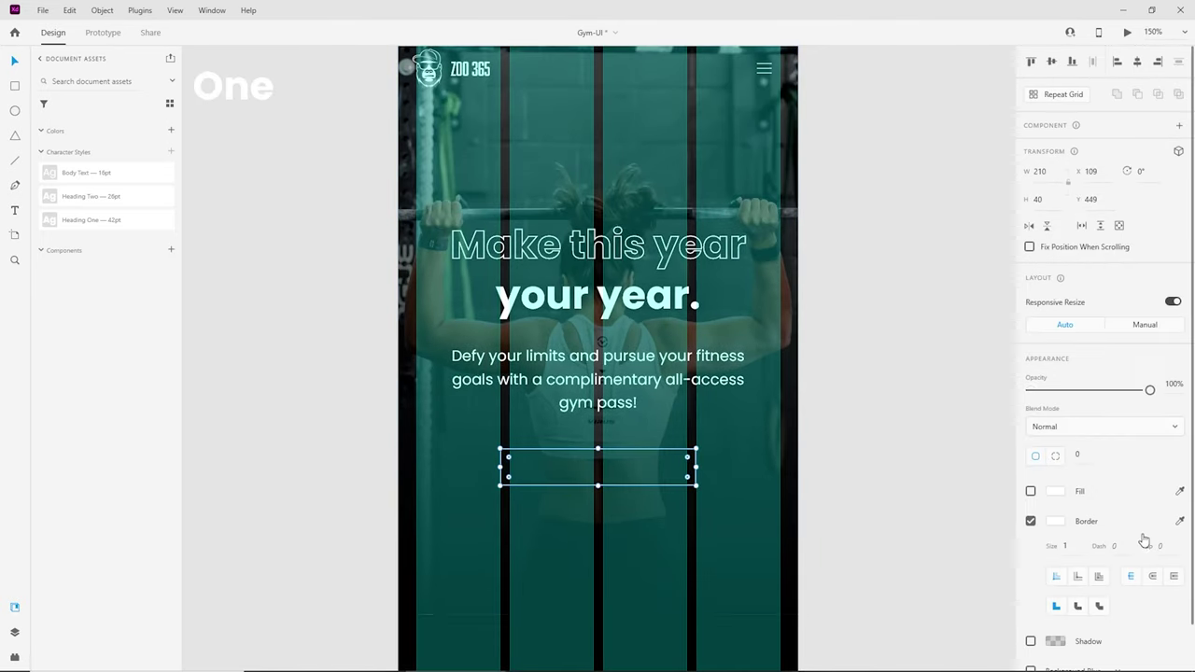
click(878, 470)
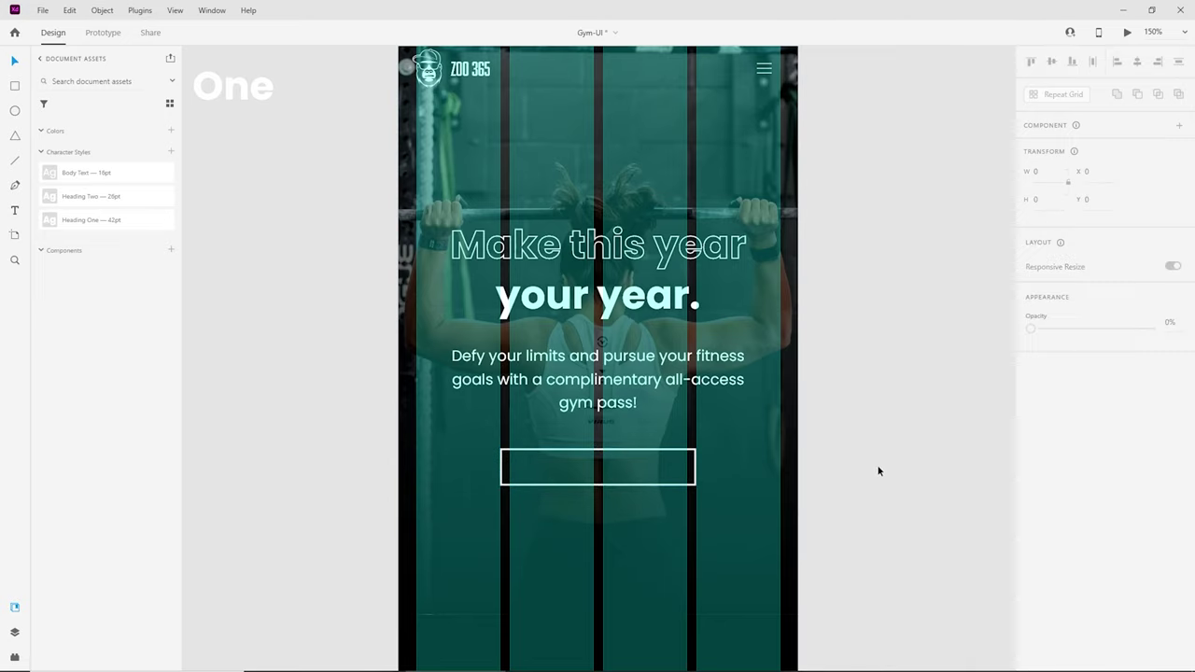
click(753, 283)
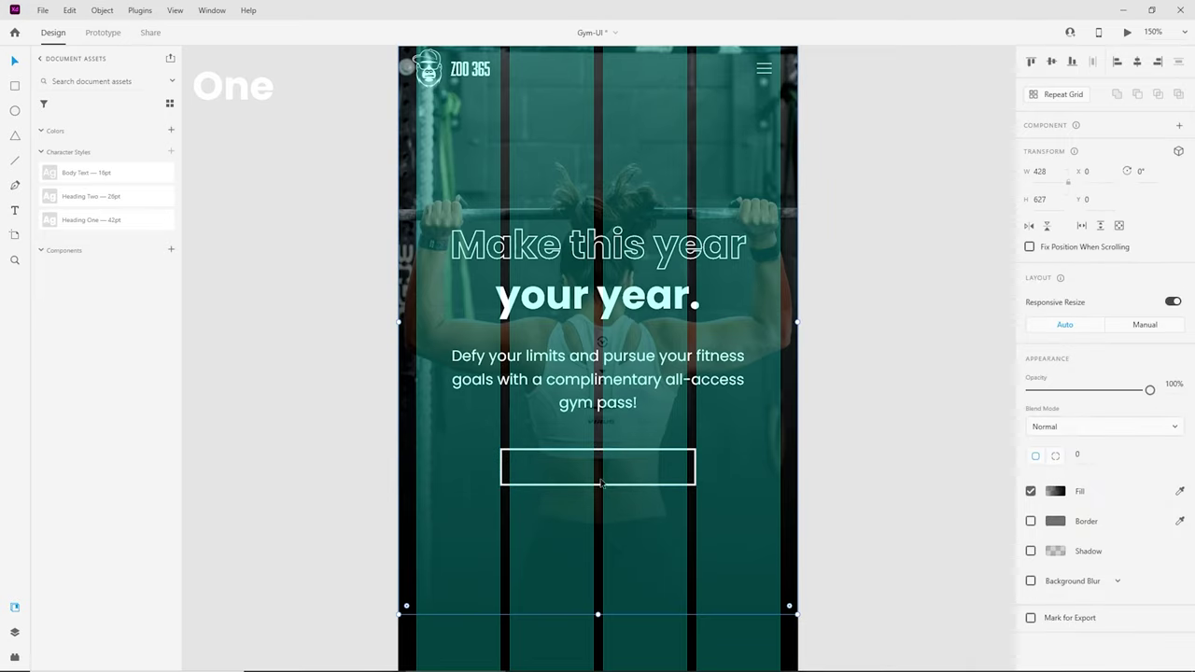
click(669, 474)
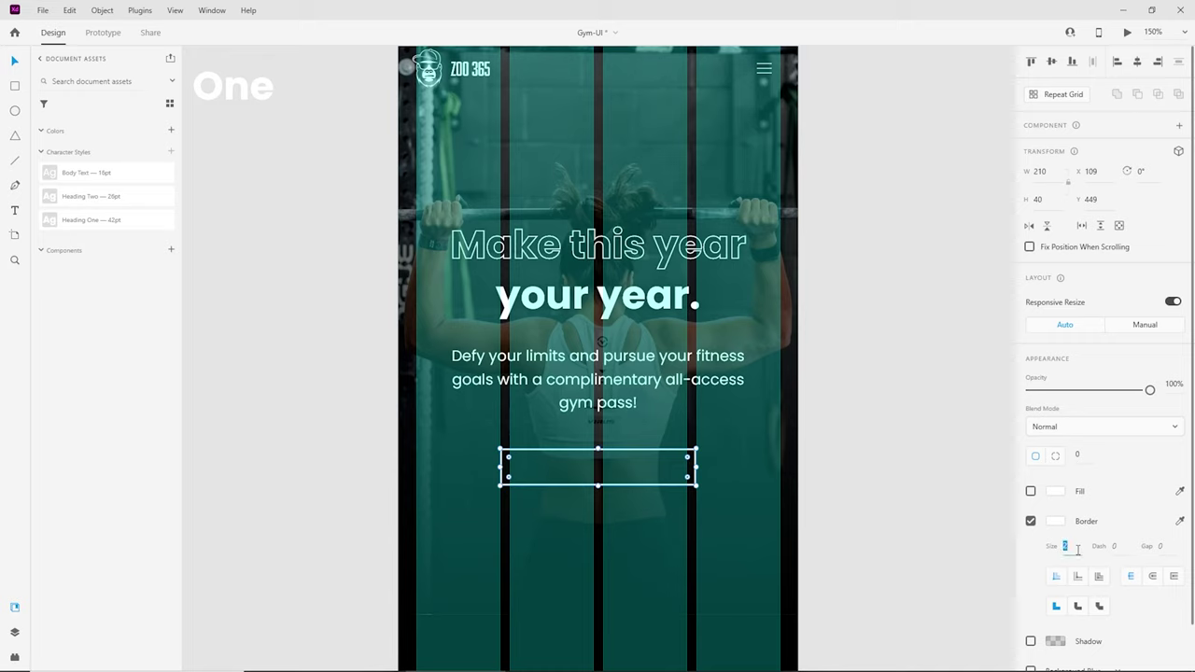
click(907, 437)
click(733, 160)
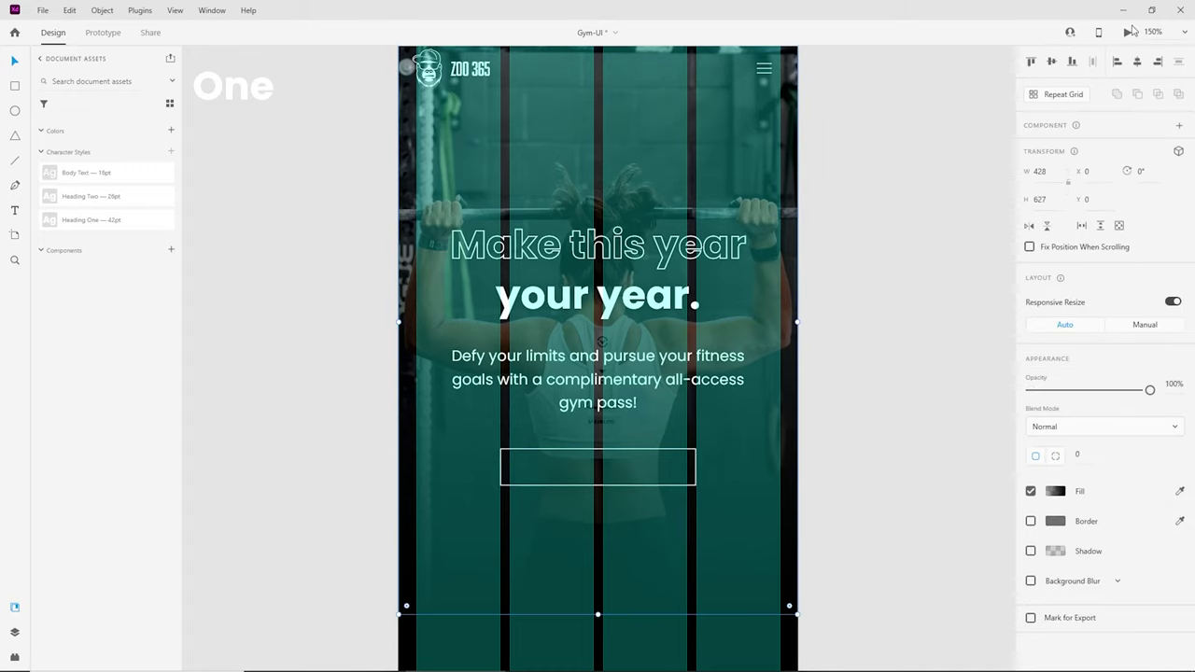
click(1129, 32)
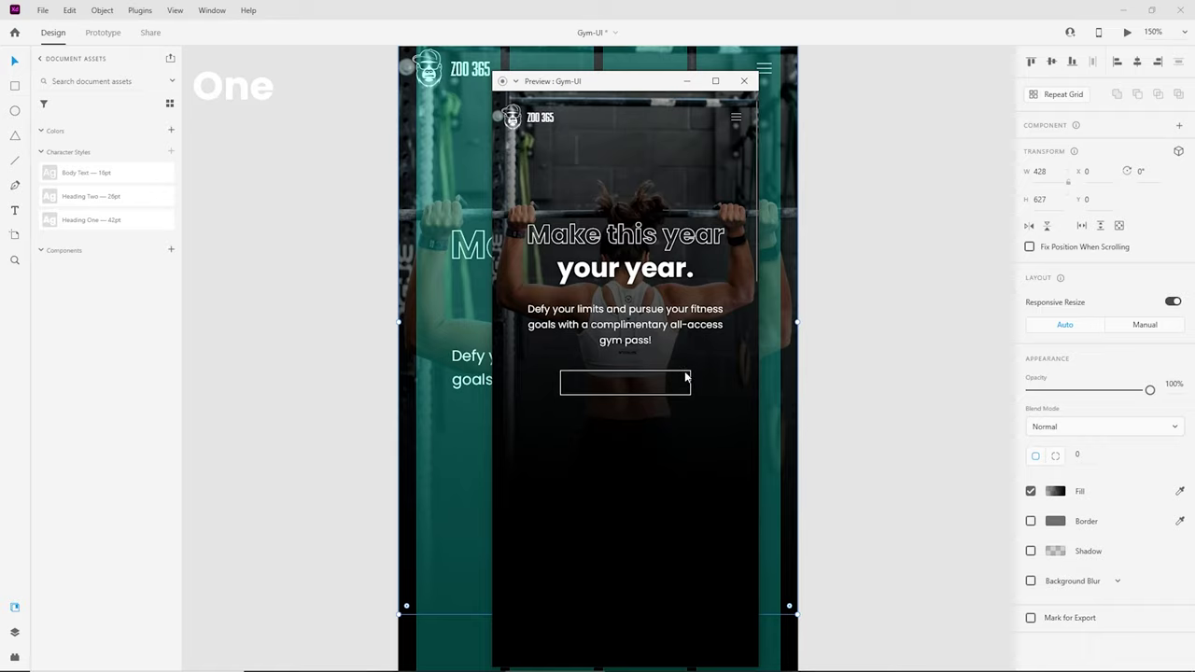
click(744, 80)
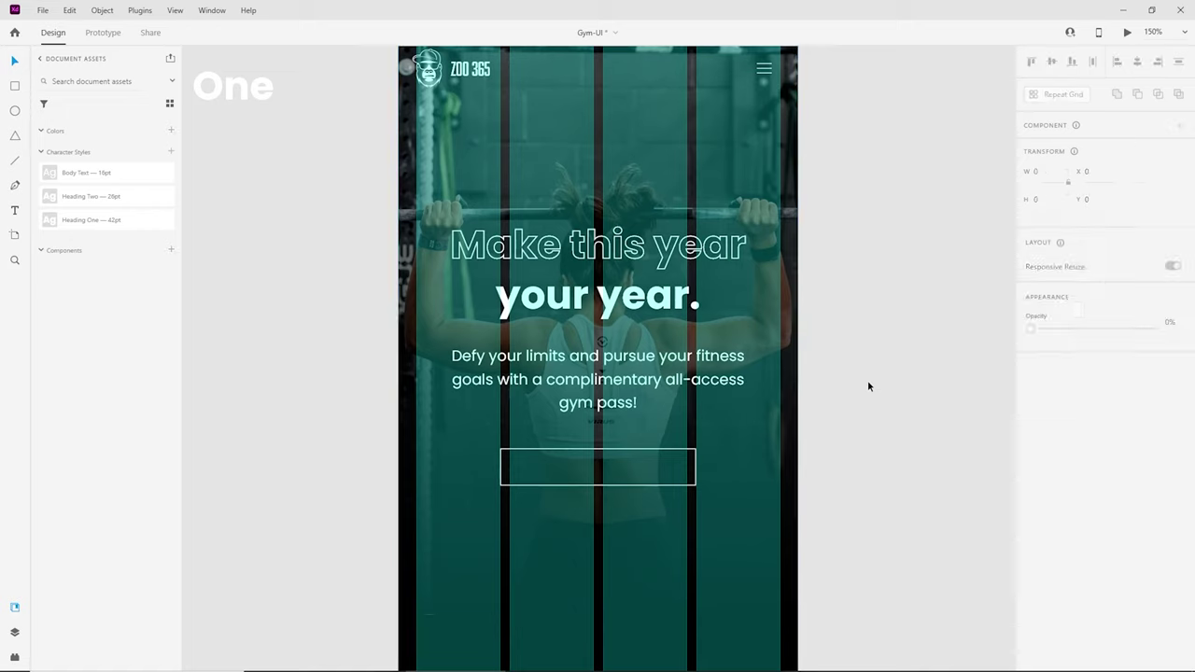
Step: Duplicate the paragraph onto the button rectangle at X 109, Y 454.5 and narrow the copy's text box to 210
scroll(834, 372, down, 2)
key(ctrl+equal)
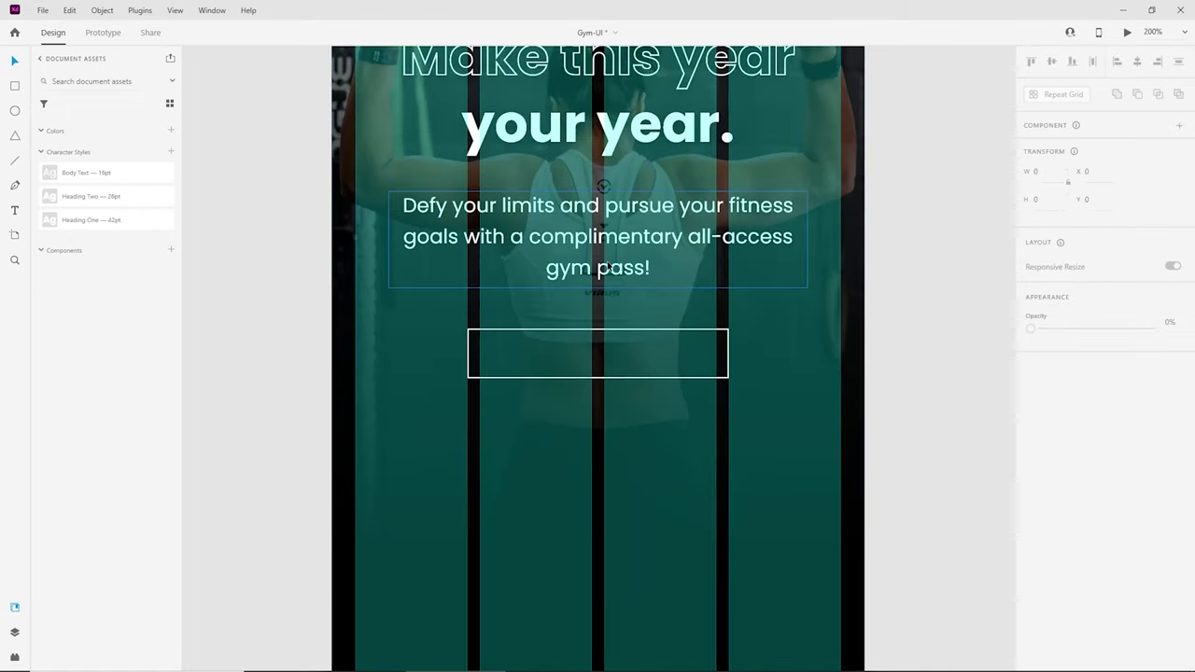
click(573, 238)
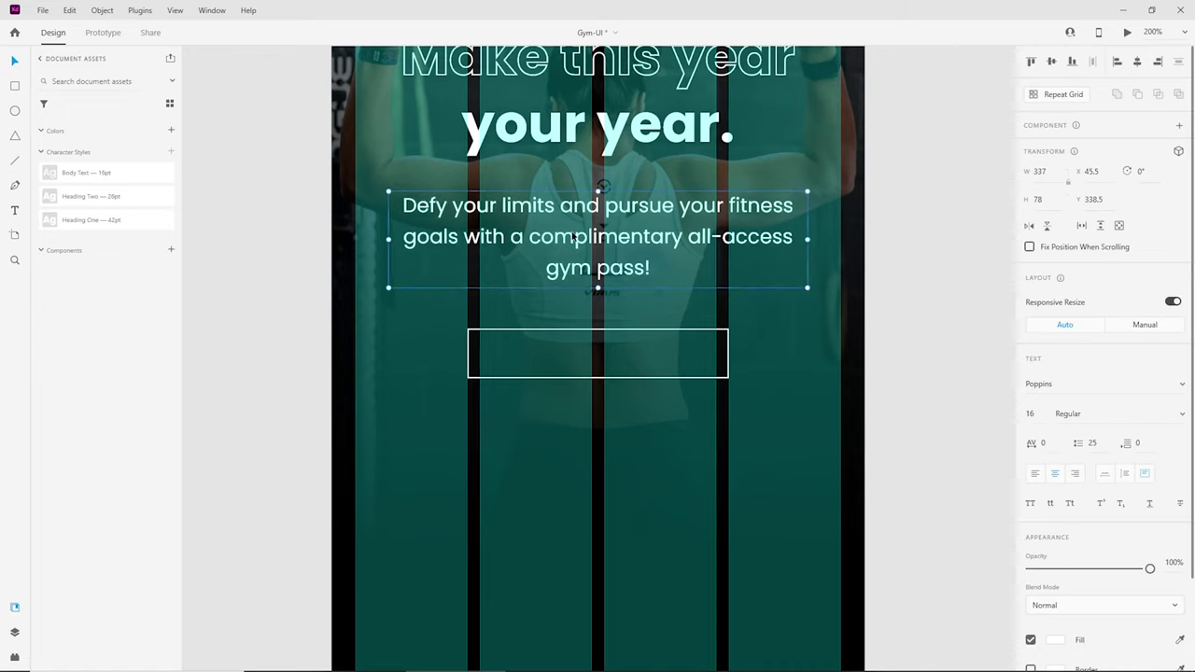
drag(574, 238, 563, 367)
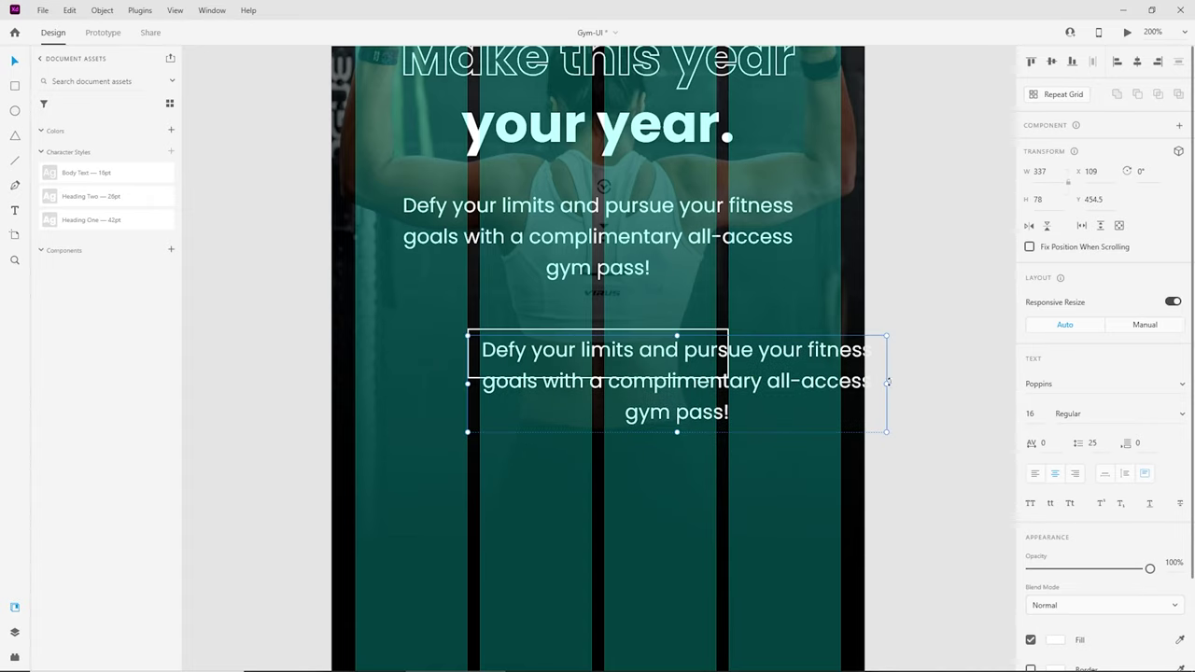
drag(887, 383, 728, 383)
Step: Replace the copied text with "FIND OUT MORE" and shorten its text box to 25, centred in the button at Y 456.5
double_click(588, 350)
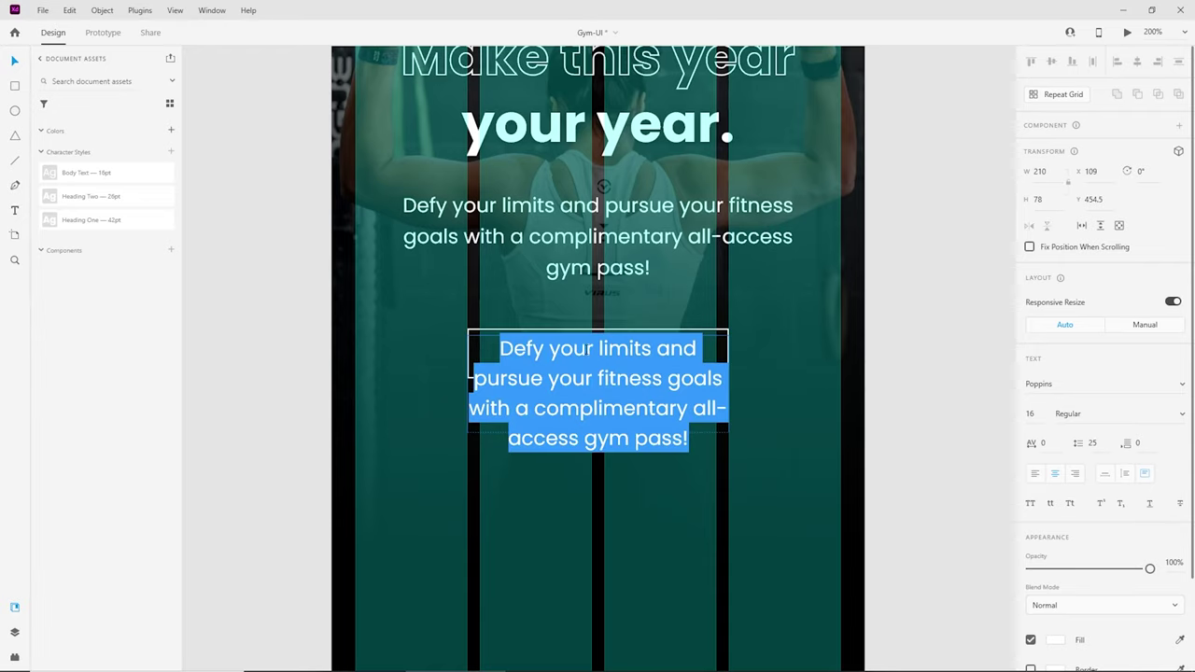
text(FIND )
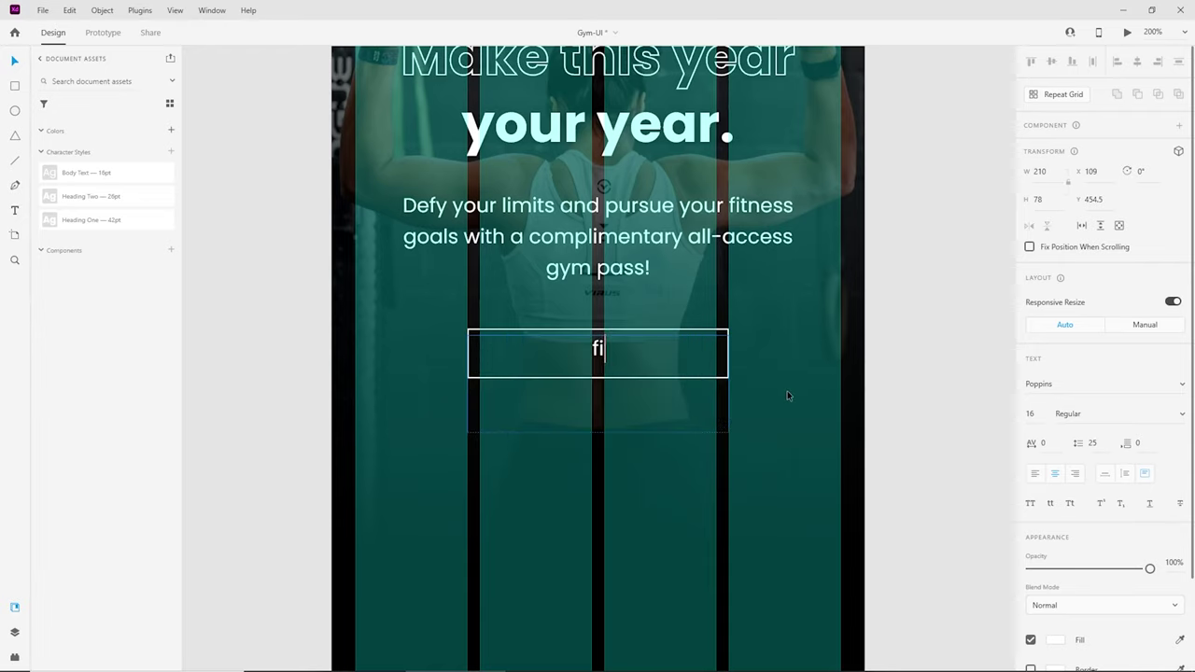
text(OUT MORE)
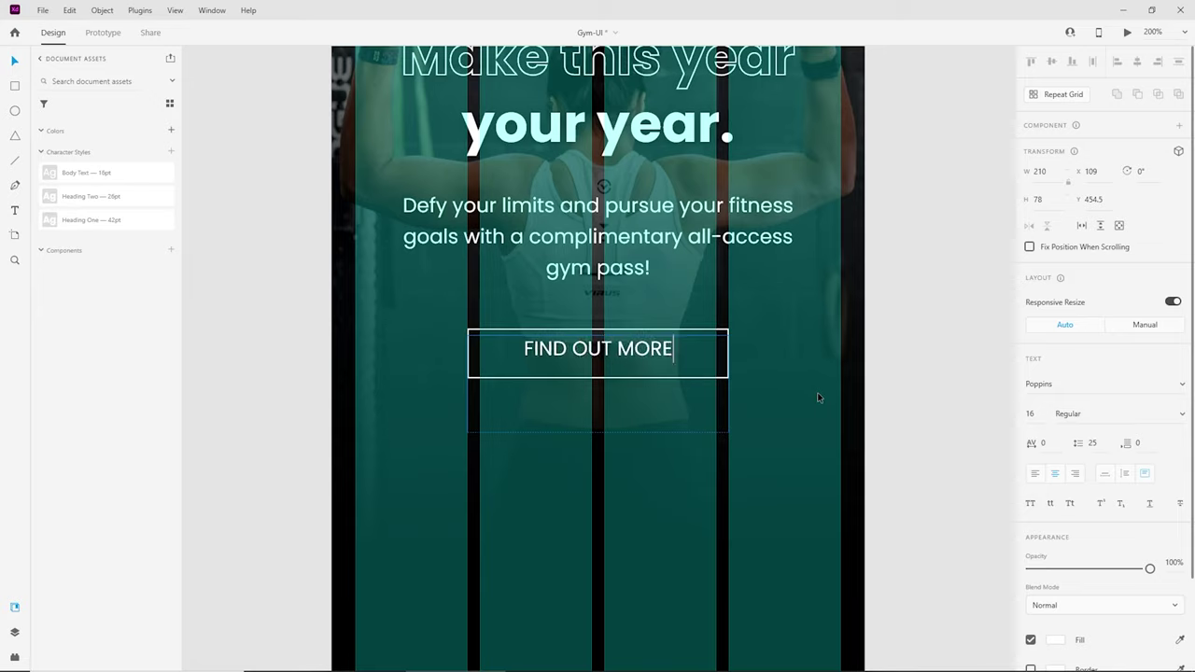
key(Escape)
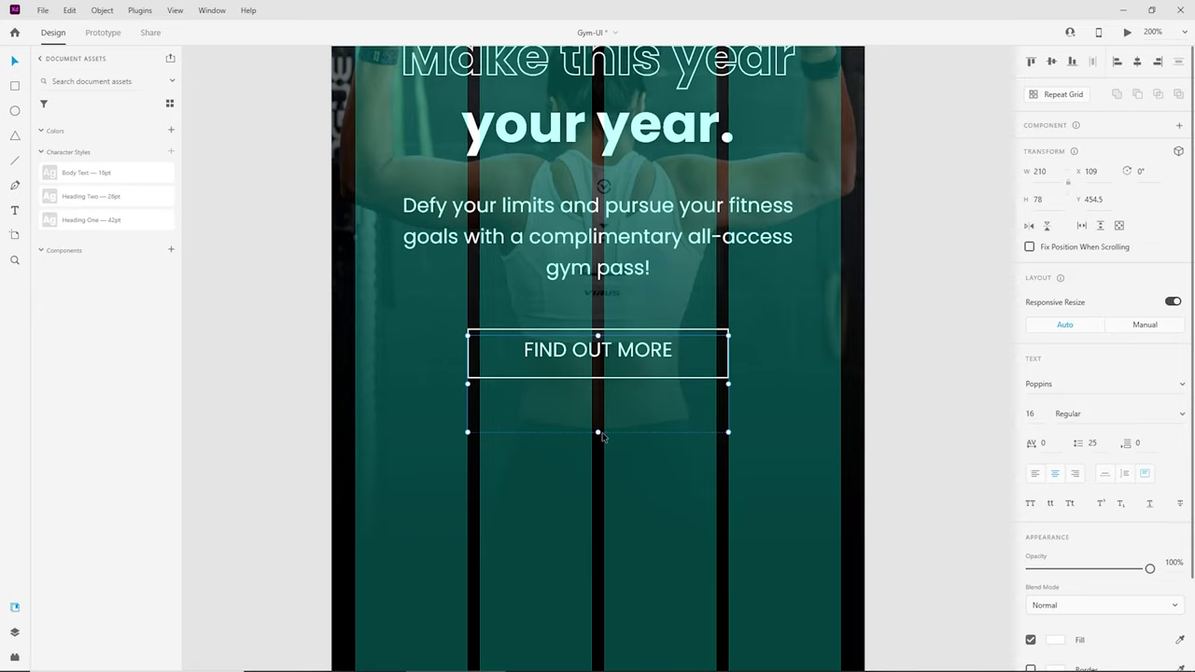
drag(599, 432, 599, 360)
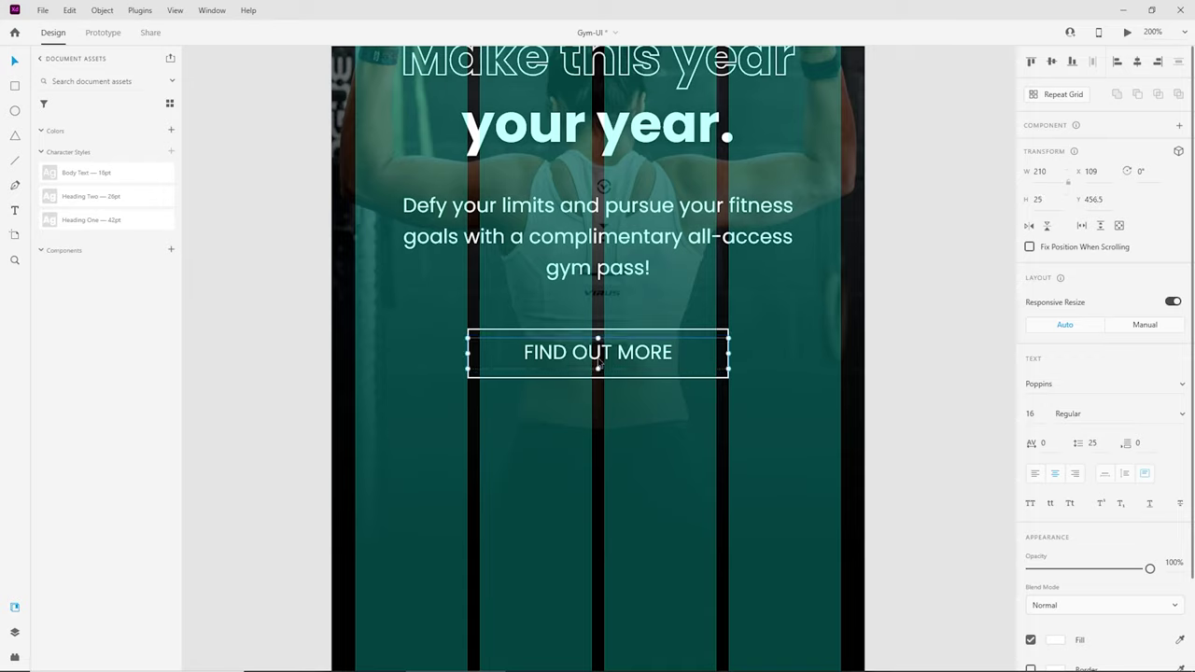
key(Escape)
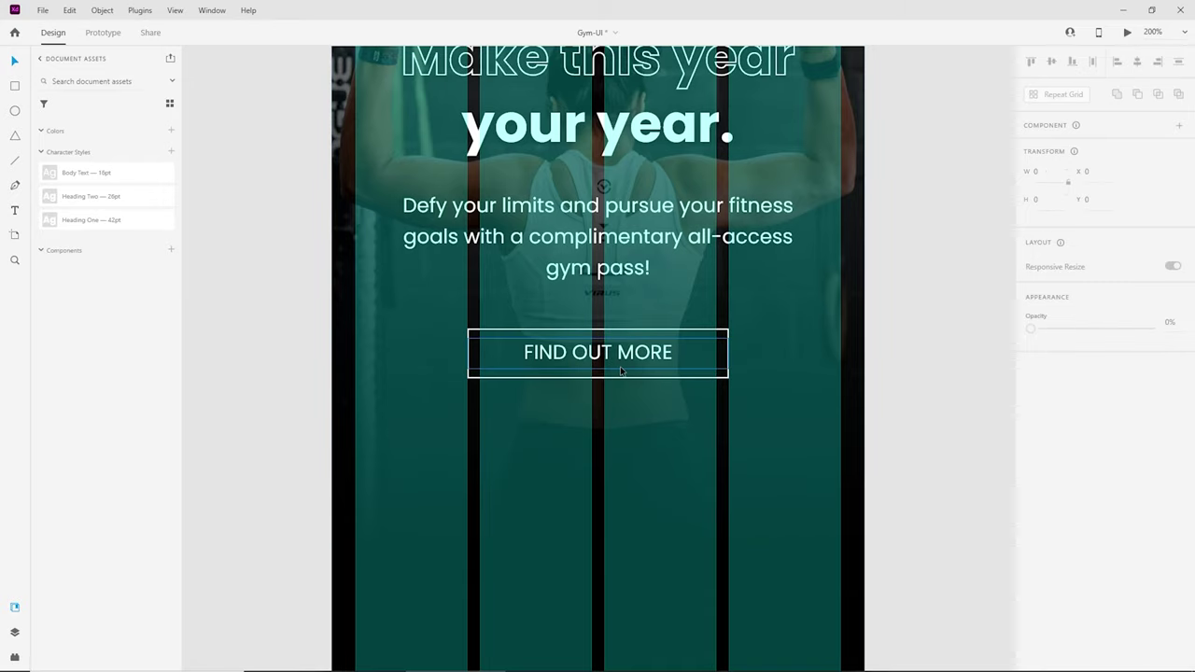
Step: Draw a second 210 by 40 rectangle below the outlined button at X 109, Y 510
click(647, 330)
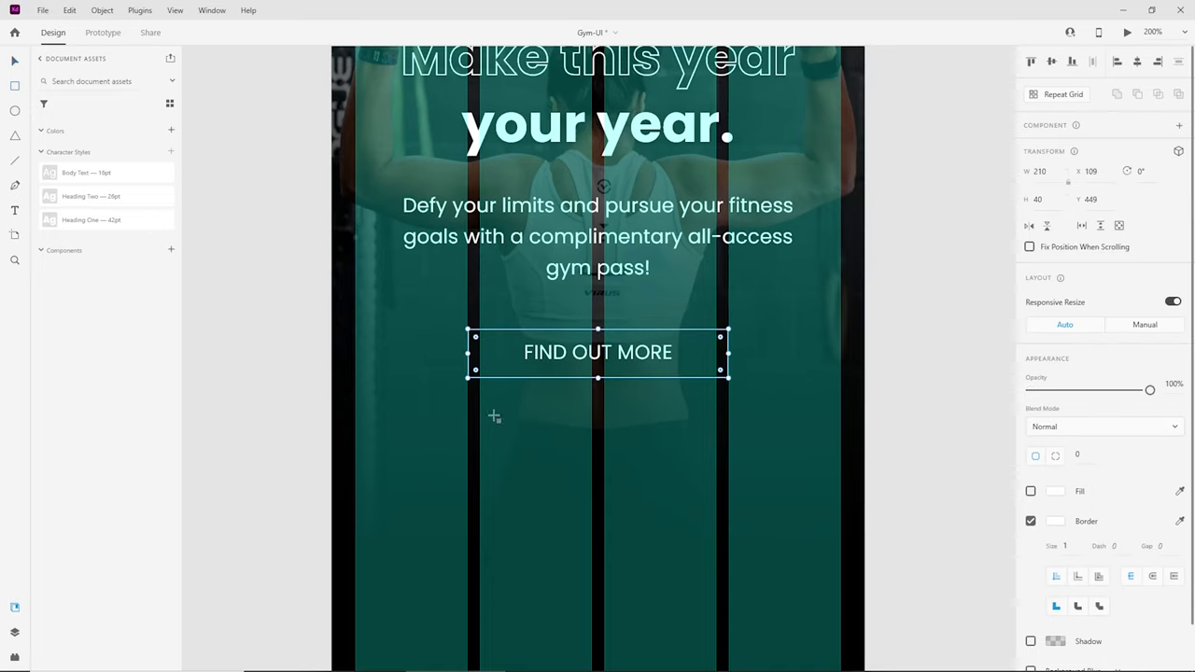
drag(468, 403, 732, 453)
click(1036, 202)
text(40)
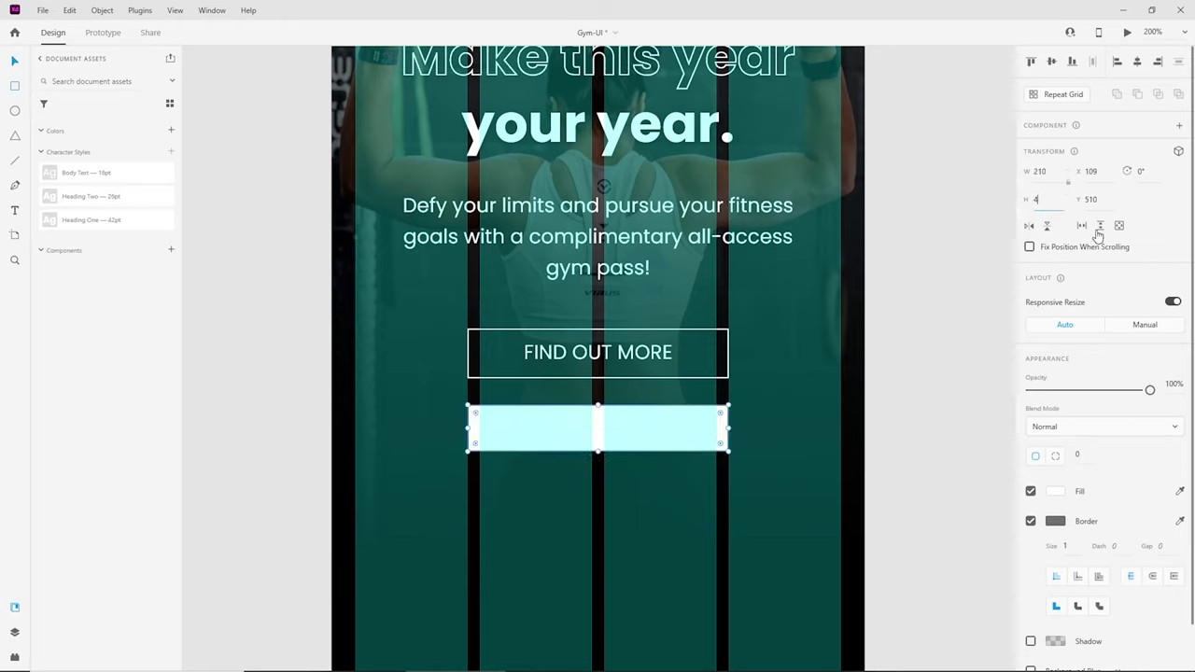
key(Return)
key(v)
Step: Remove the new rectangle's border and enable its background blur
scroll(1097, 261, down, 1)
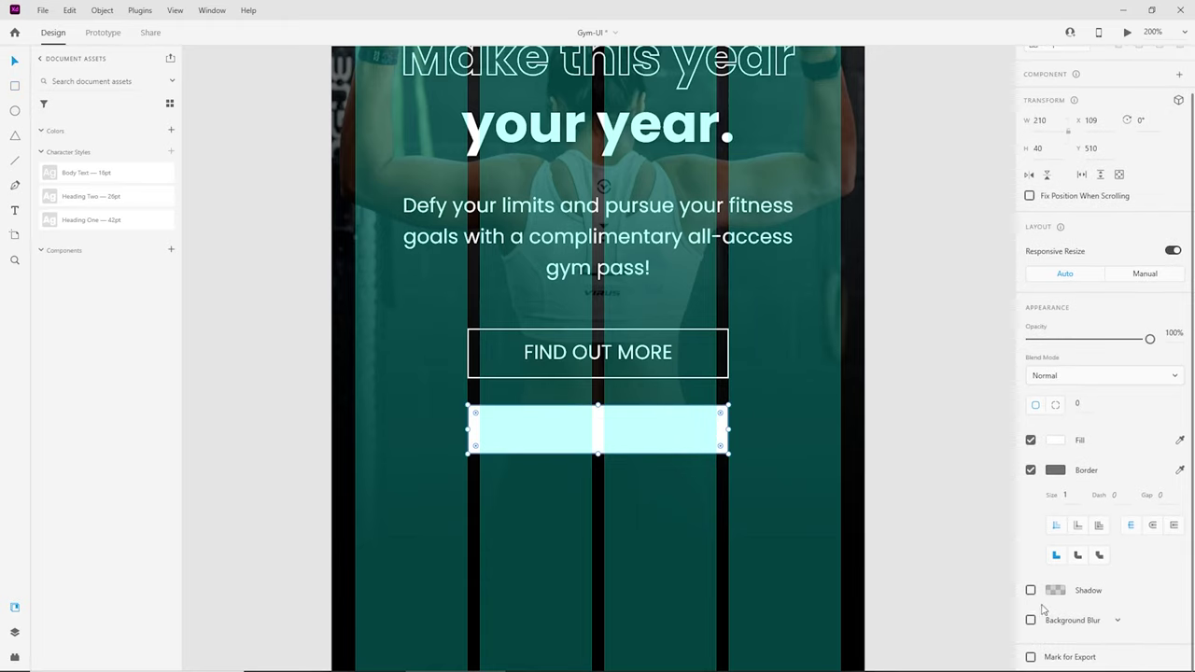
click(1031, 469)
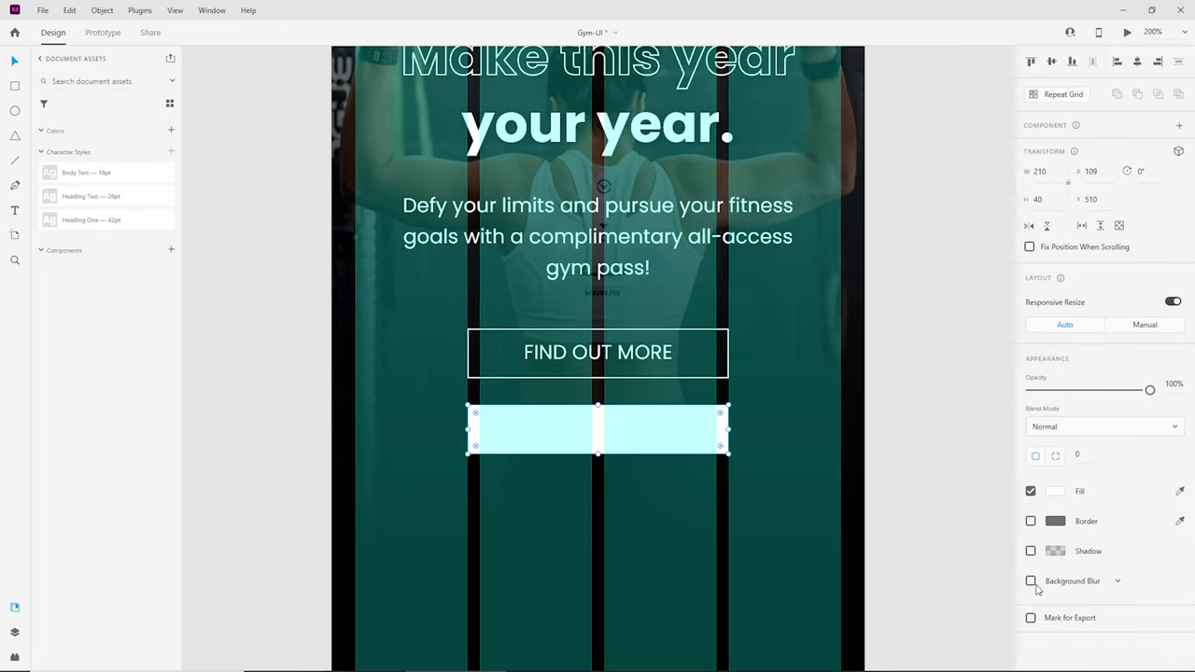
click(1031, 581)
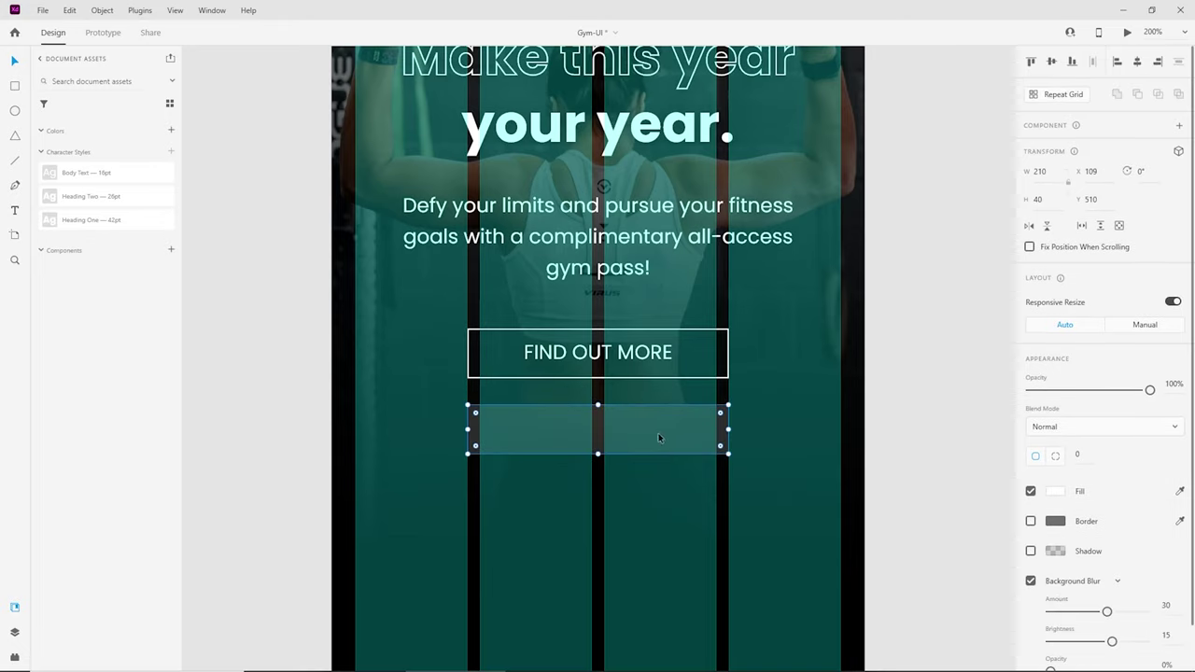
Step: Hide the Home artboard's layout grid
scroll(848, 474, down, 2)
click(848, 476)
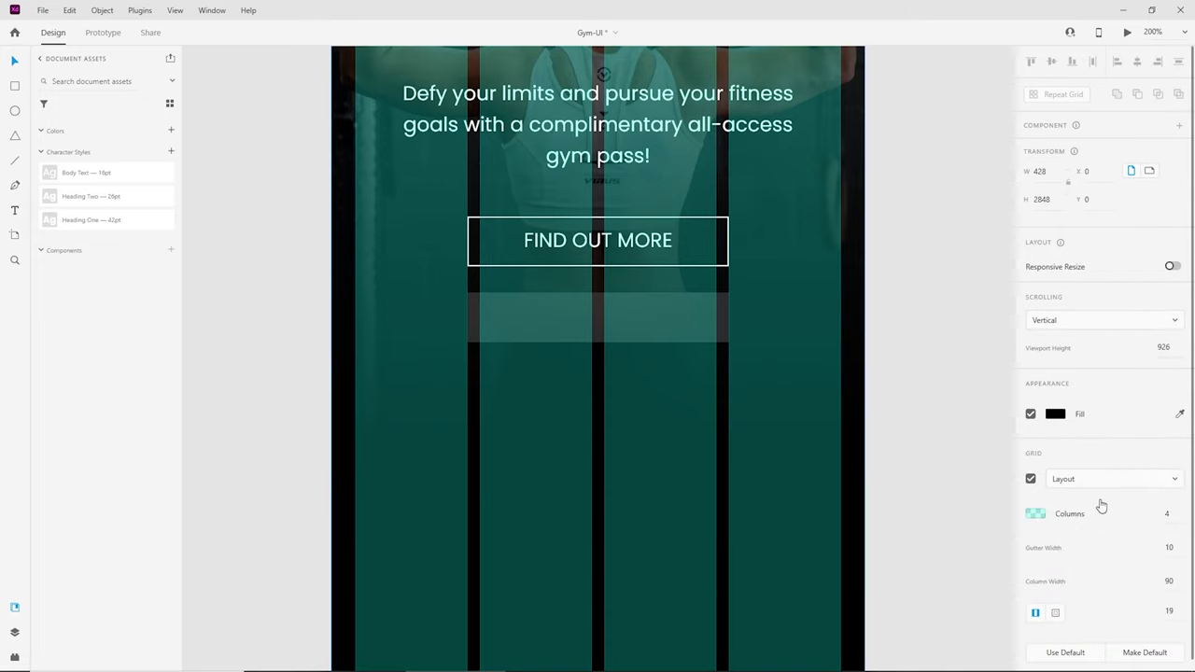
click(1031, 478)
Step: Move the blurred rectangle onto the outlined button so they align at X 109, Y 449
scroll(643, 457, up, 2)
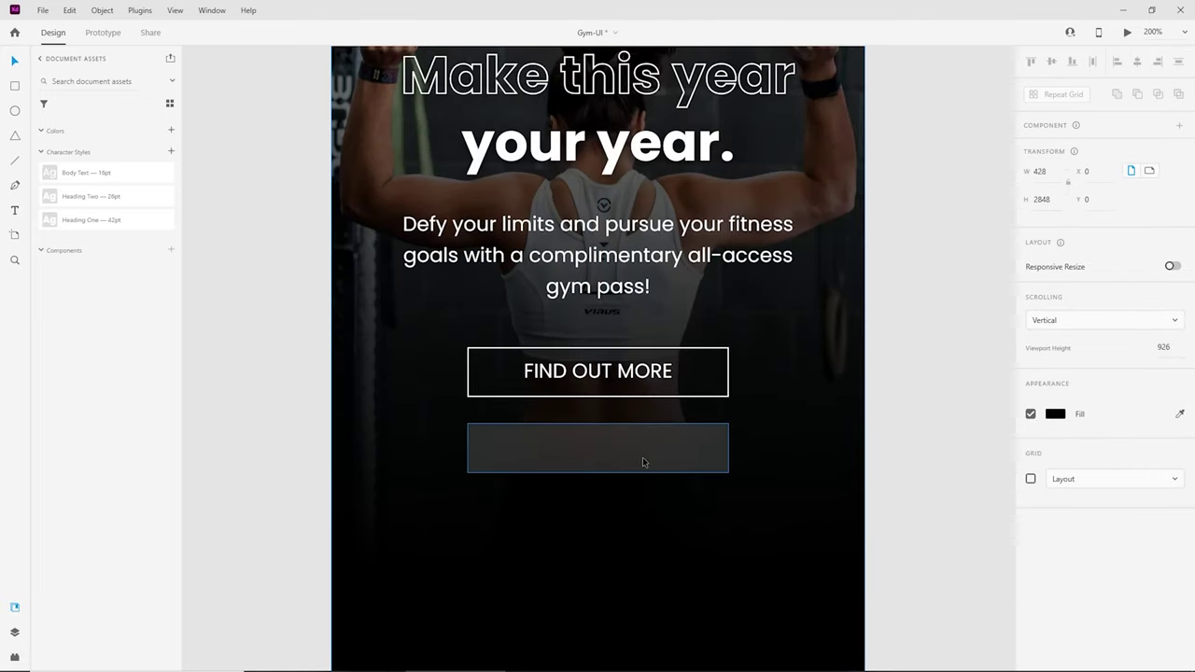
drag(643, 460, 642, 384)
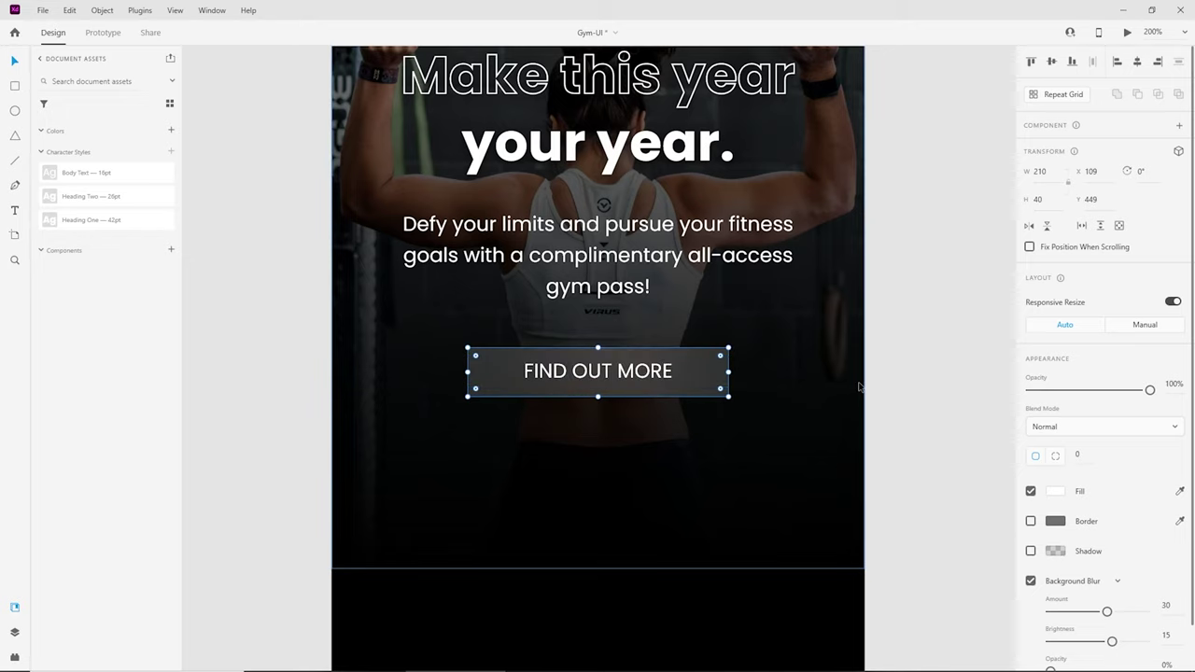
click(895, 370)
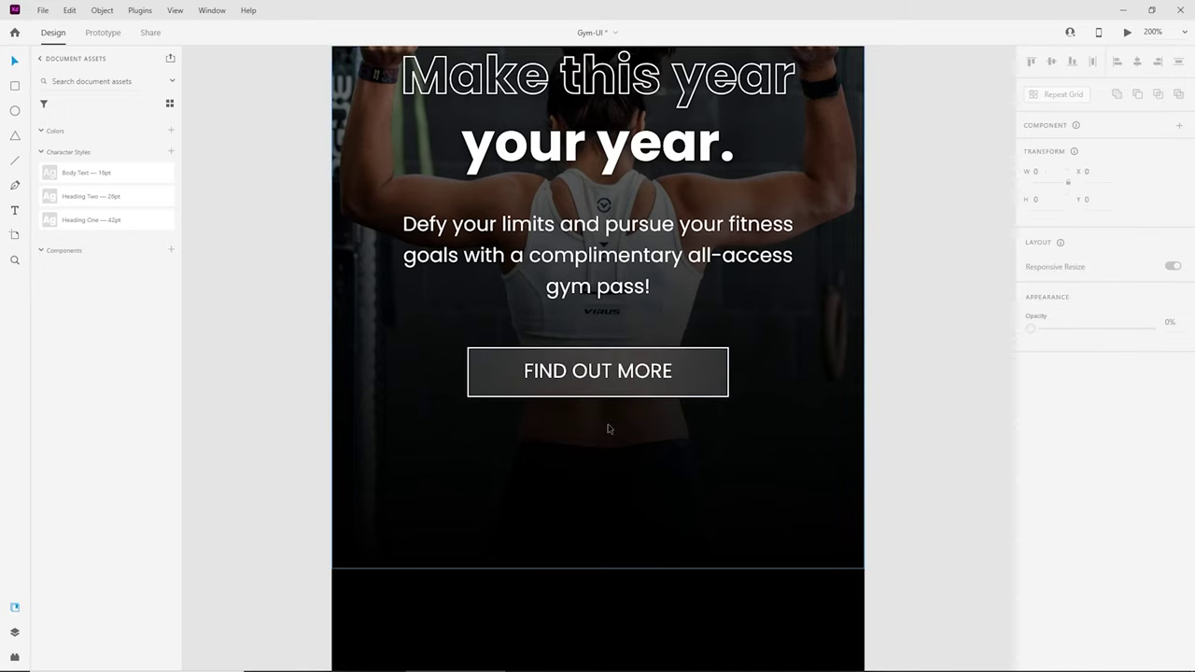
key(ctrl+equal)
double_click(646, 379)
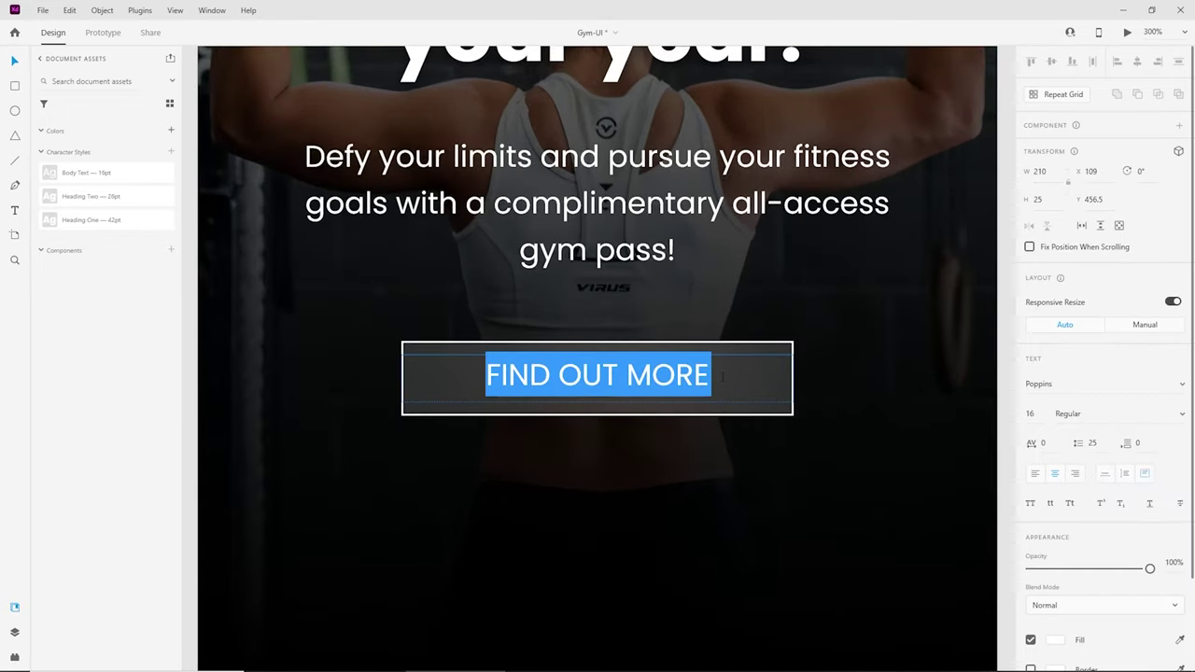
key(Right)
click(970, 385)
key(ctrl+minus)
key(ctrl+minus)
scroll(858, 428, up, 3)
scroll(858, 425, down, 3)
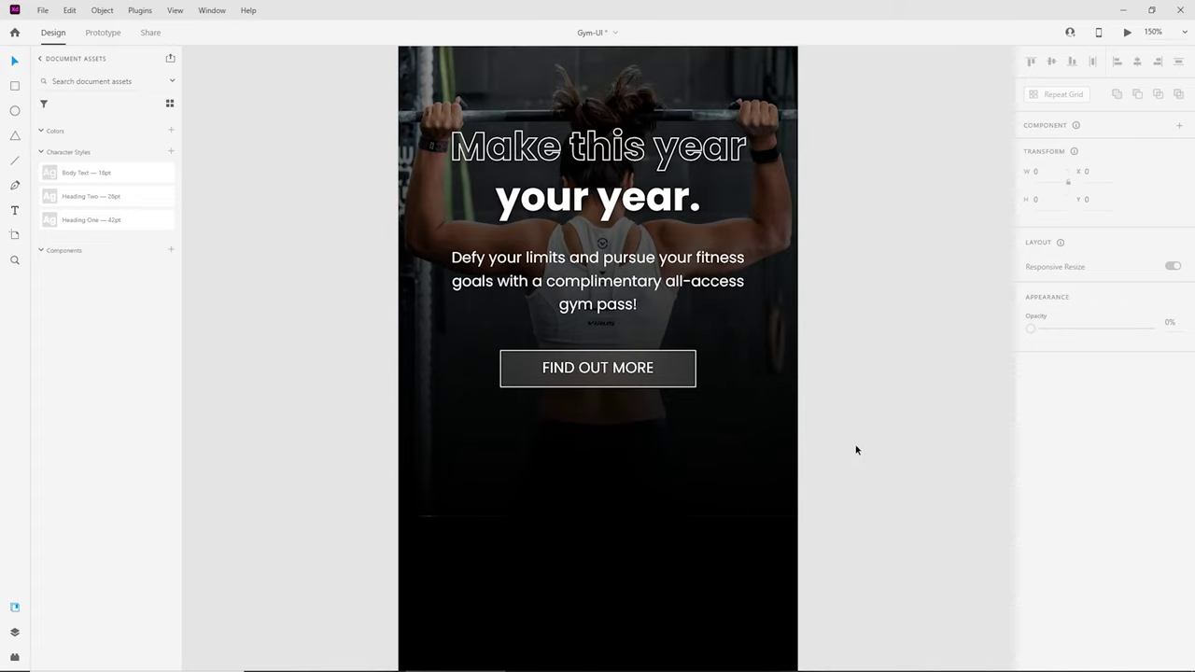
Step: Set the FIND OUT MORE label's font size to 14 and centre its 210 by 19 text box in the button at Y 458.5
key(ctrl+equal)
click(655, 383)
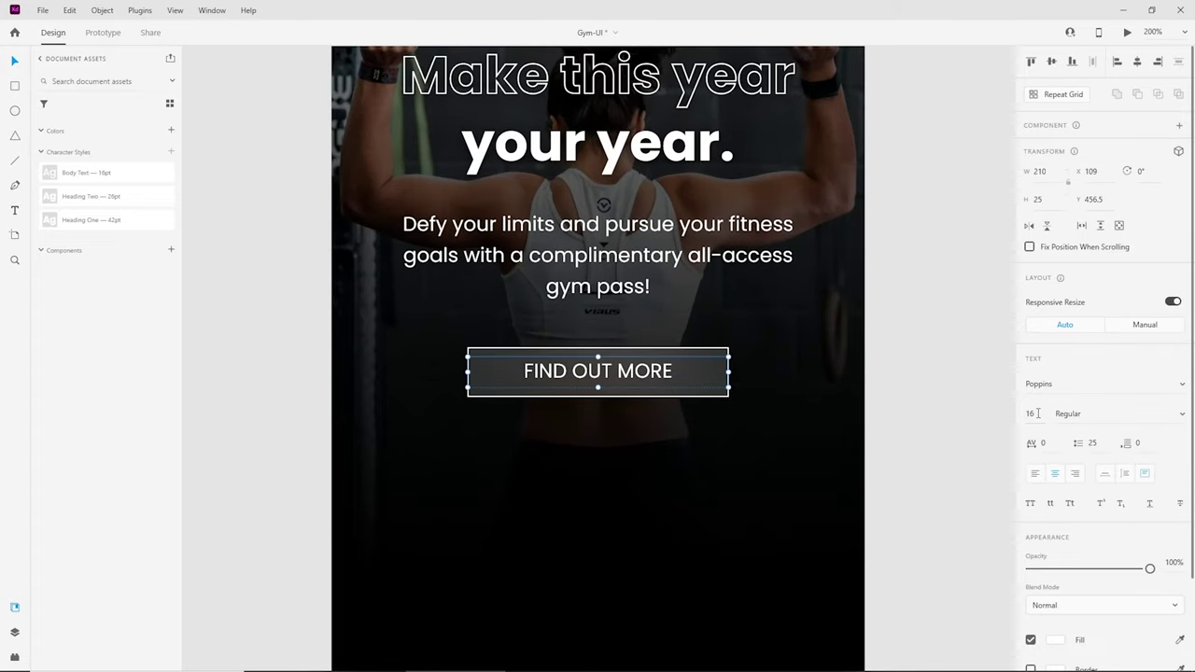
key(Down)
key(Down)
click(888, 400)
drag(629, 376, 627, 377)
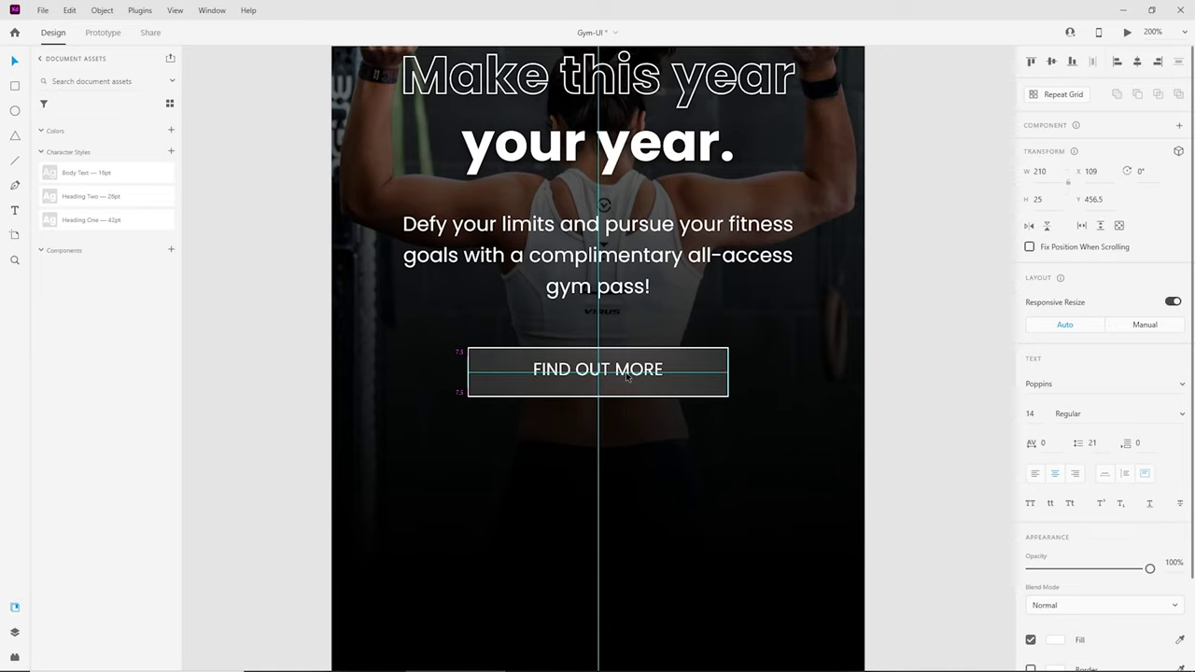
click(974, 435)
Step: Preview the Home screen to examine the hero section with its FIND OUT MORE button
key(ctrl+1)
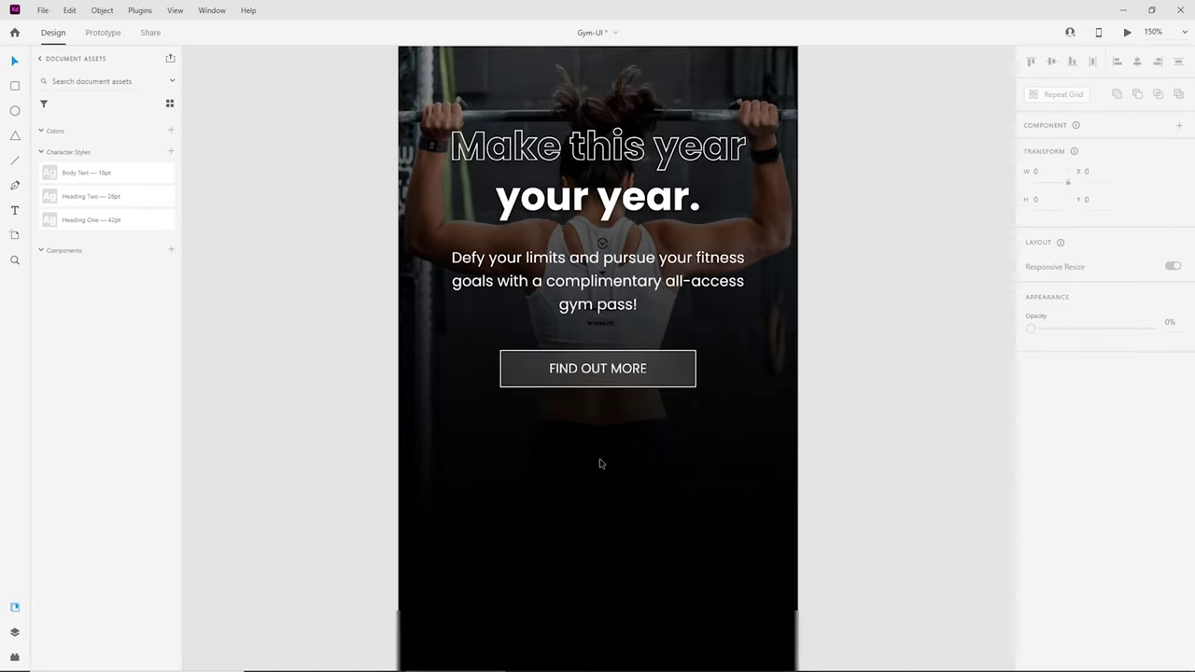
key(ctrl+plus)
click(612, 407)
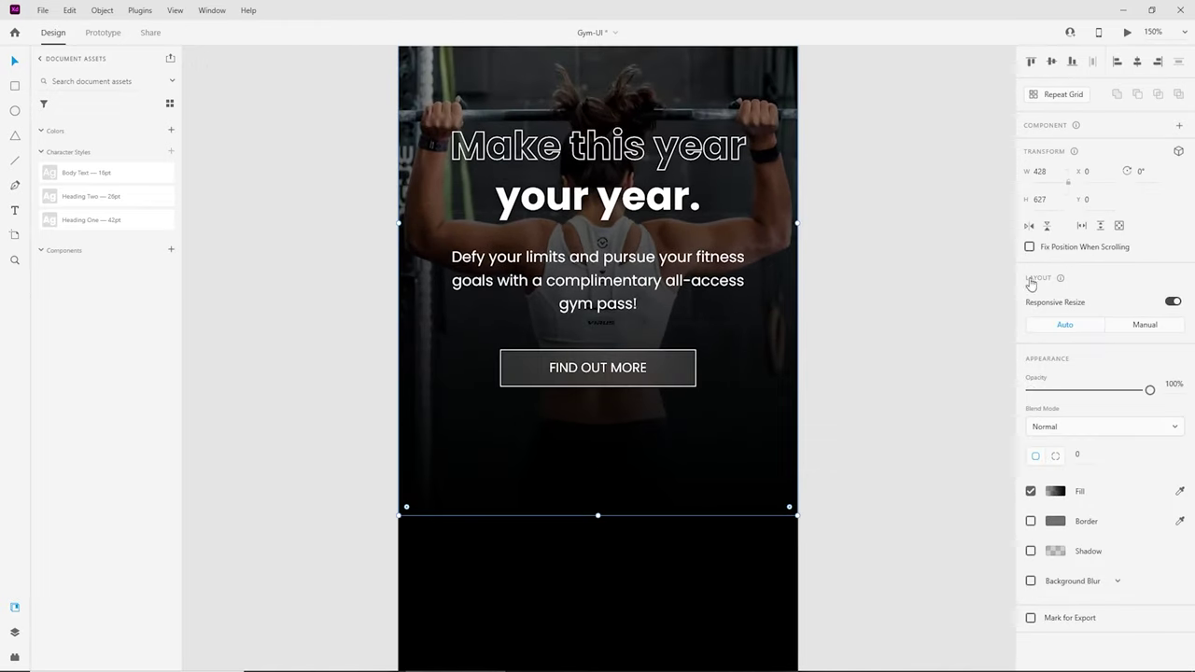
click(1127, 33)
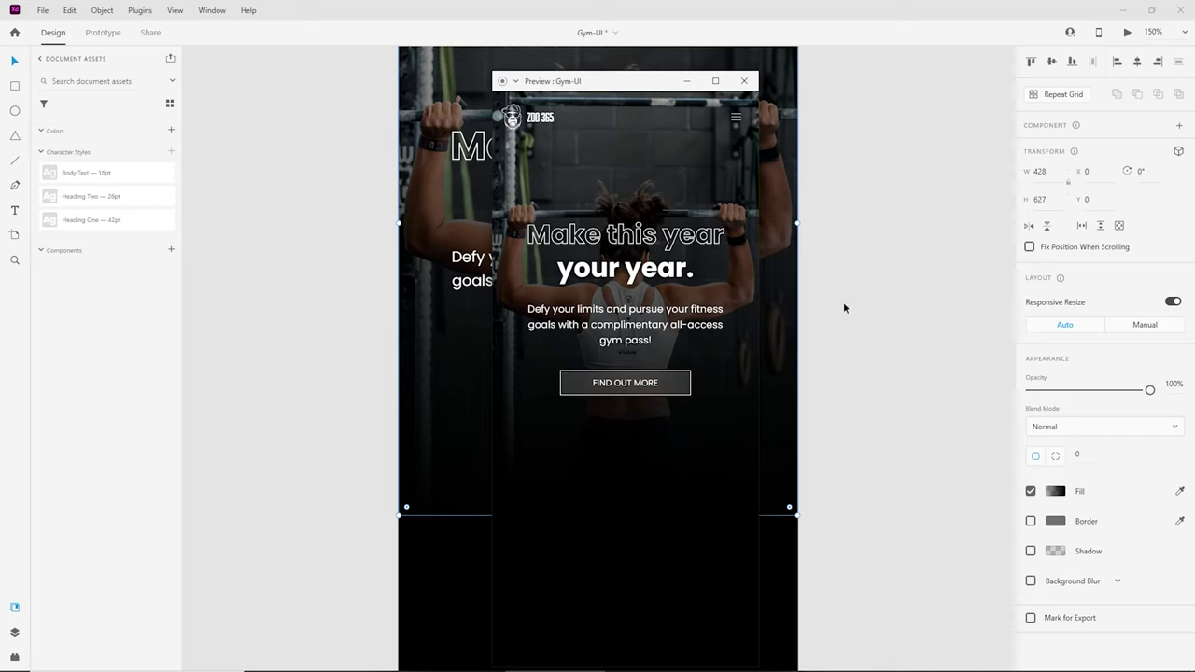
click(744, 81)
key(ctrl+equal)
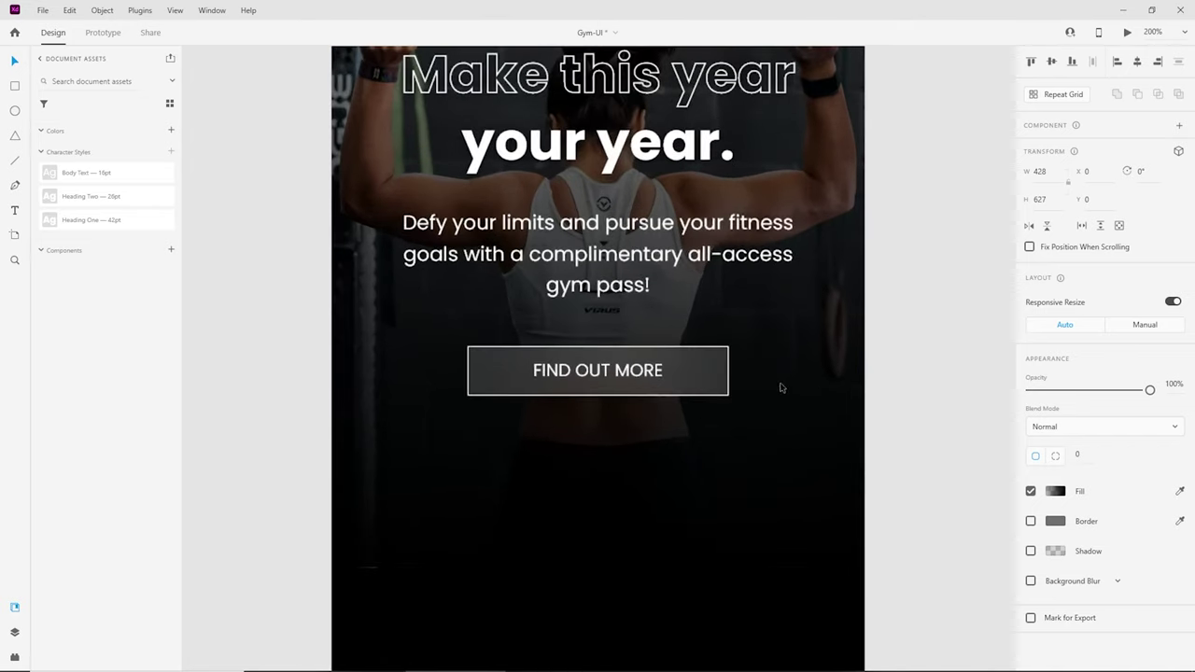
click(635, 382)
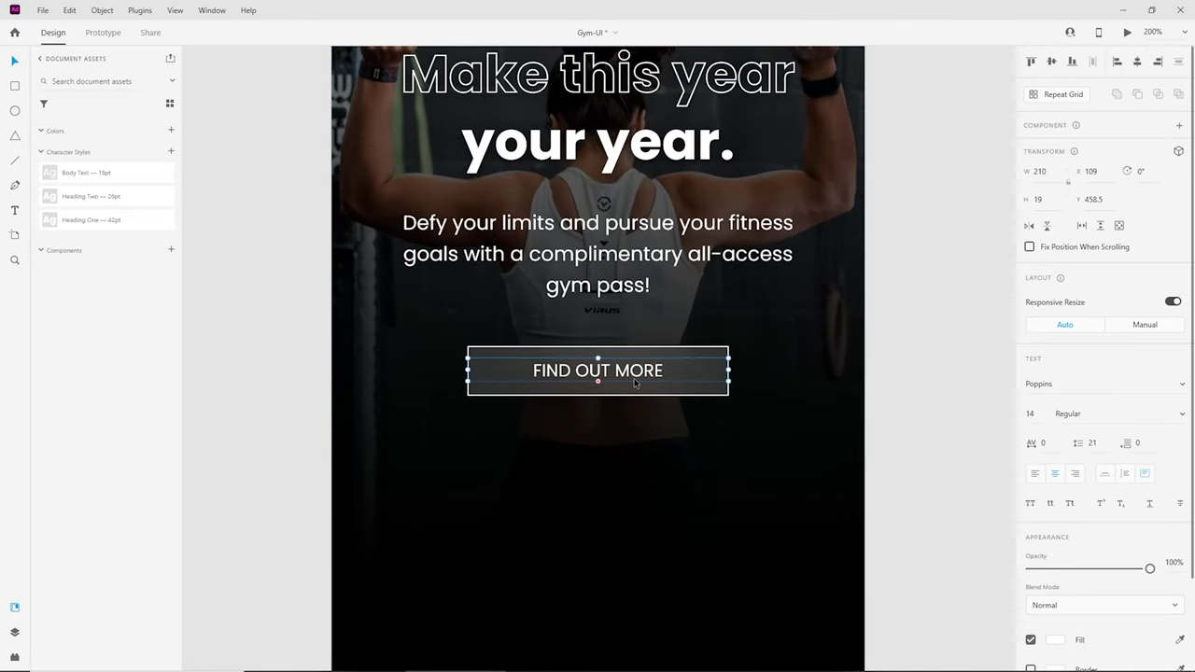
double_click(655, 357)
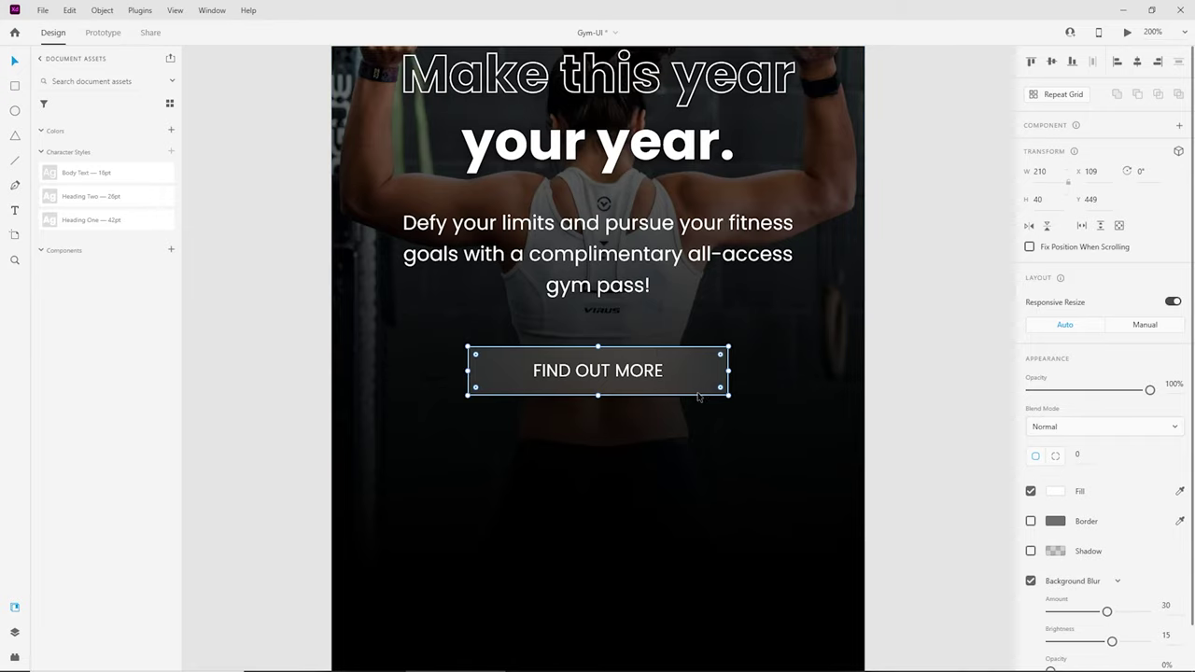
click(914, 334)
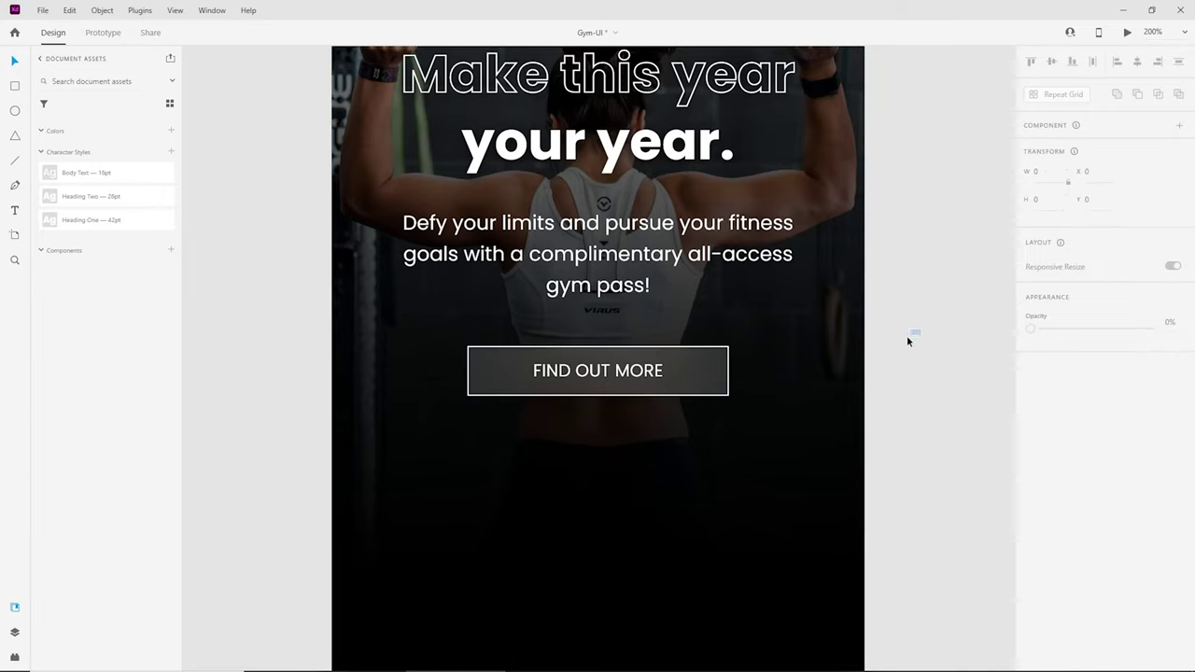
drag(907, 336, 636, 397)
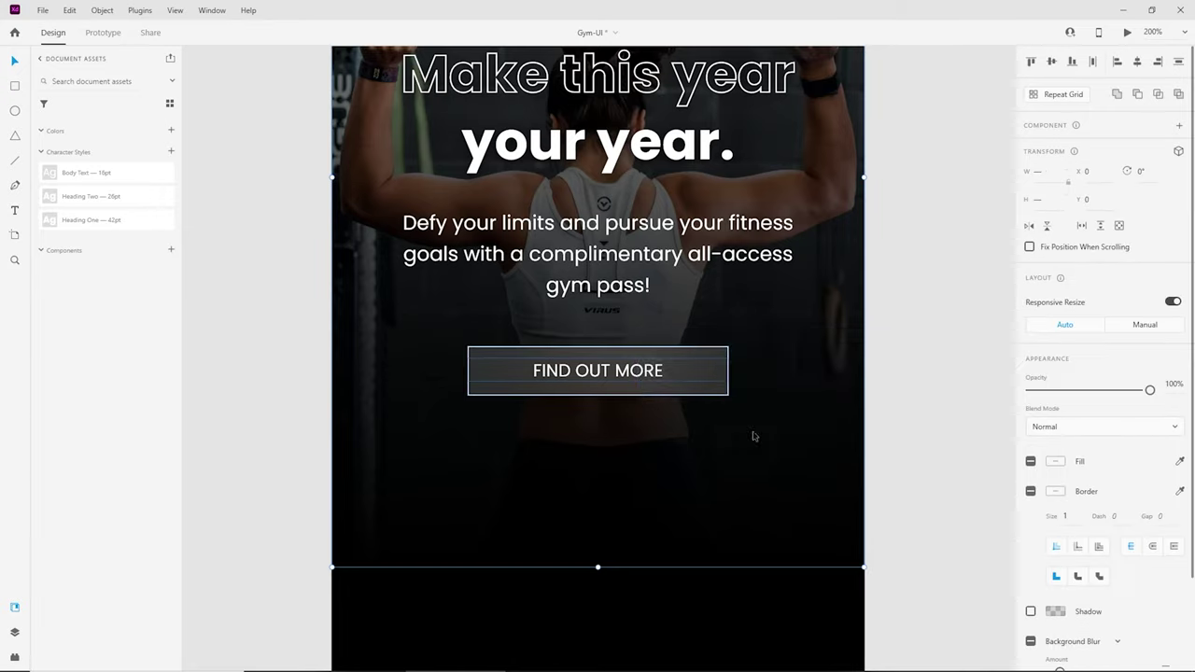
click(882, 449)
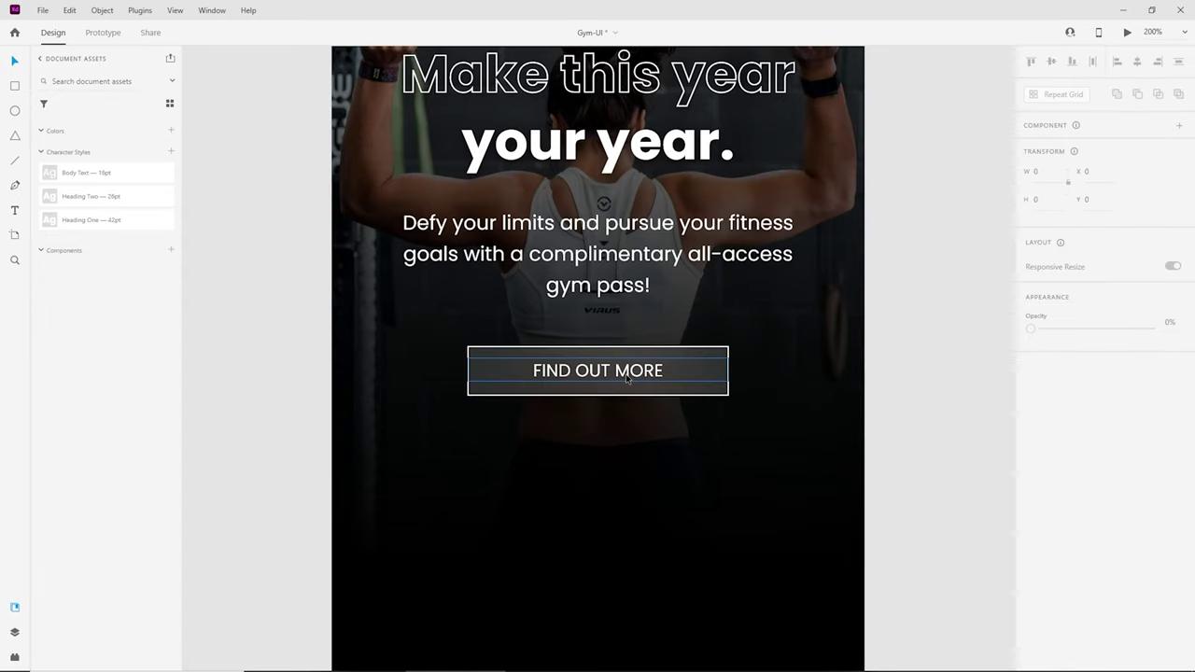
Step: Save the FIND OUT MORE label, blurred rectangle and outline together as one component in the document assets
click(634, 381)
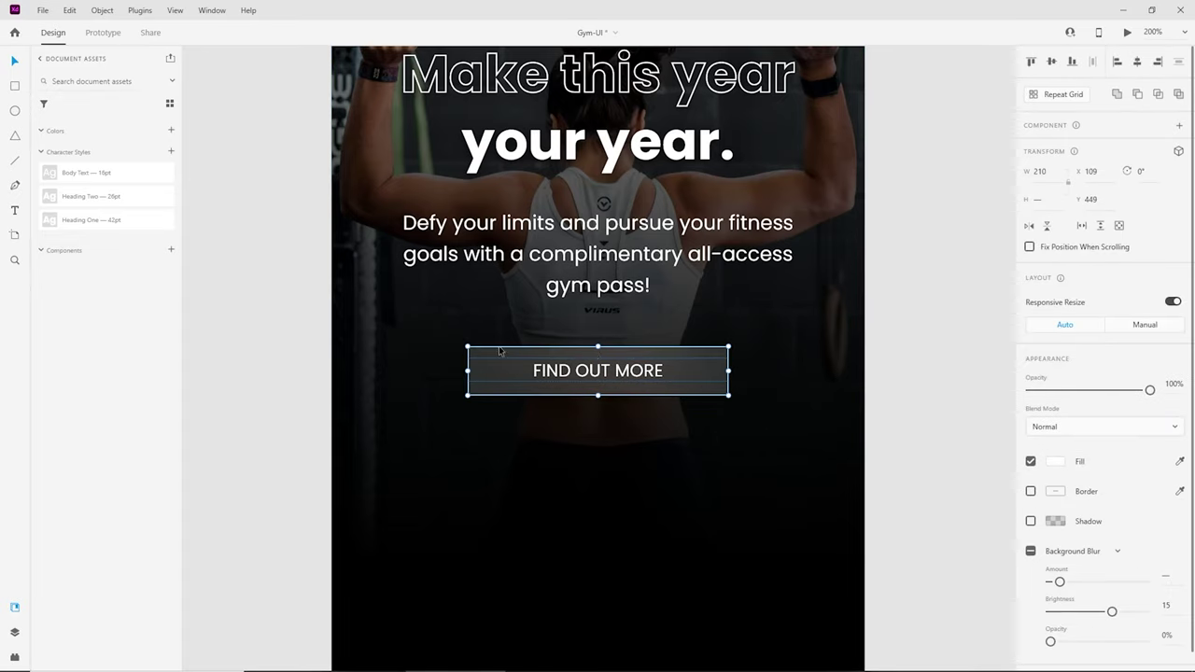
key(shift+Down)
key(shift+Up)
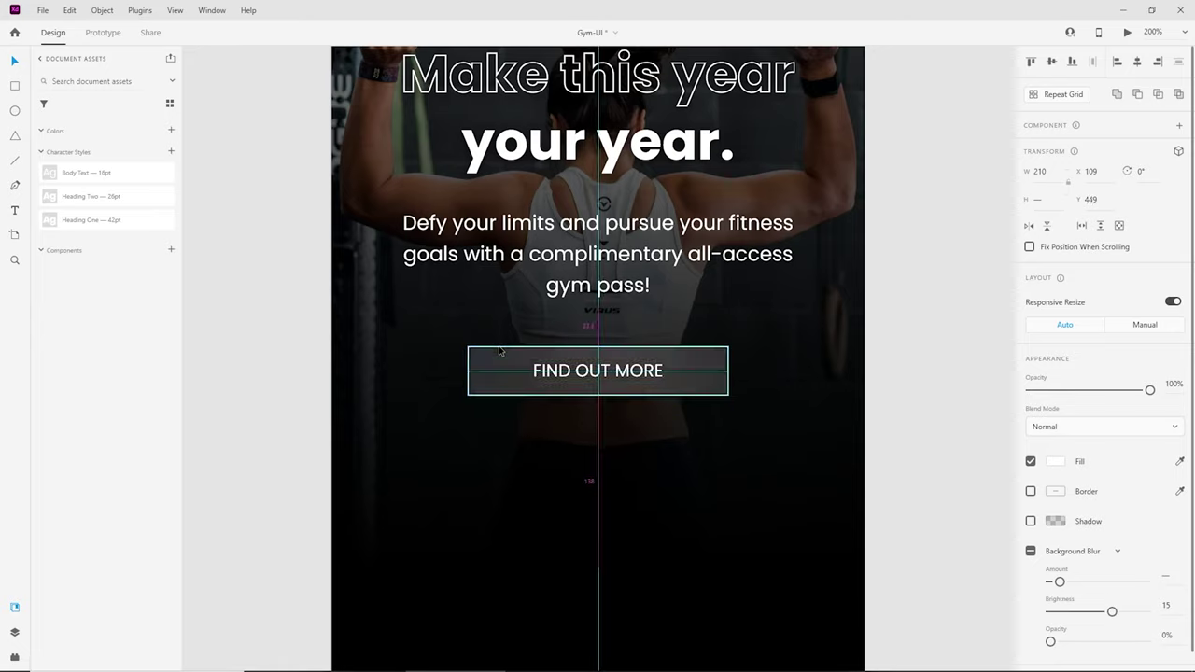
shift+click(500, 351)
key(shift+Down)
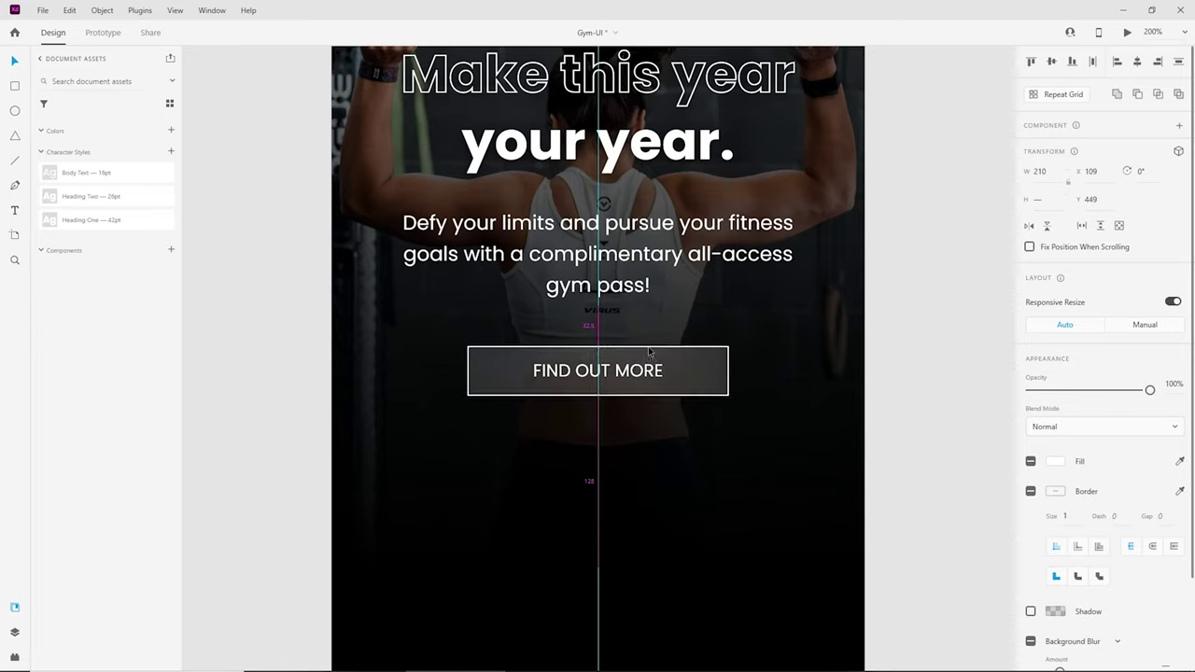
drag(650, 351, 650, 353)
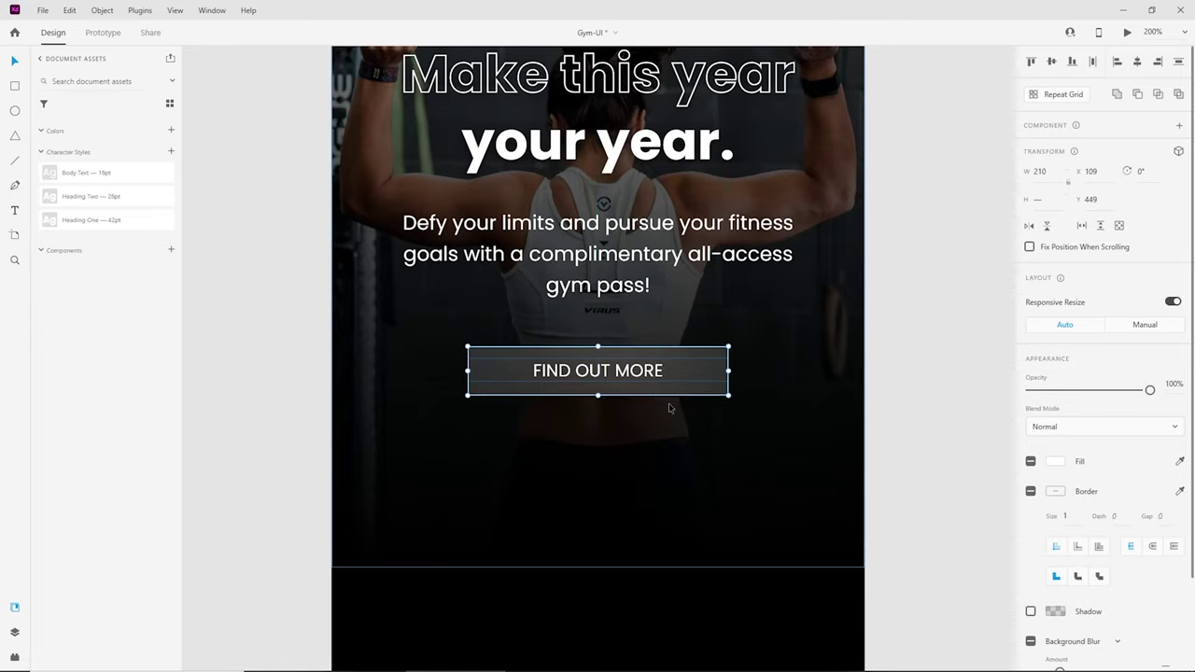
click(171, 250)
click(288, 402)
Step: Place an instance of the button component below the original button at about X 126, Y 610
scroll(554, 379, down, 3)
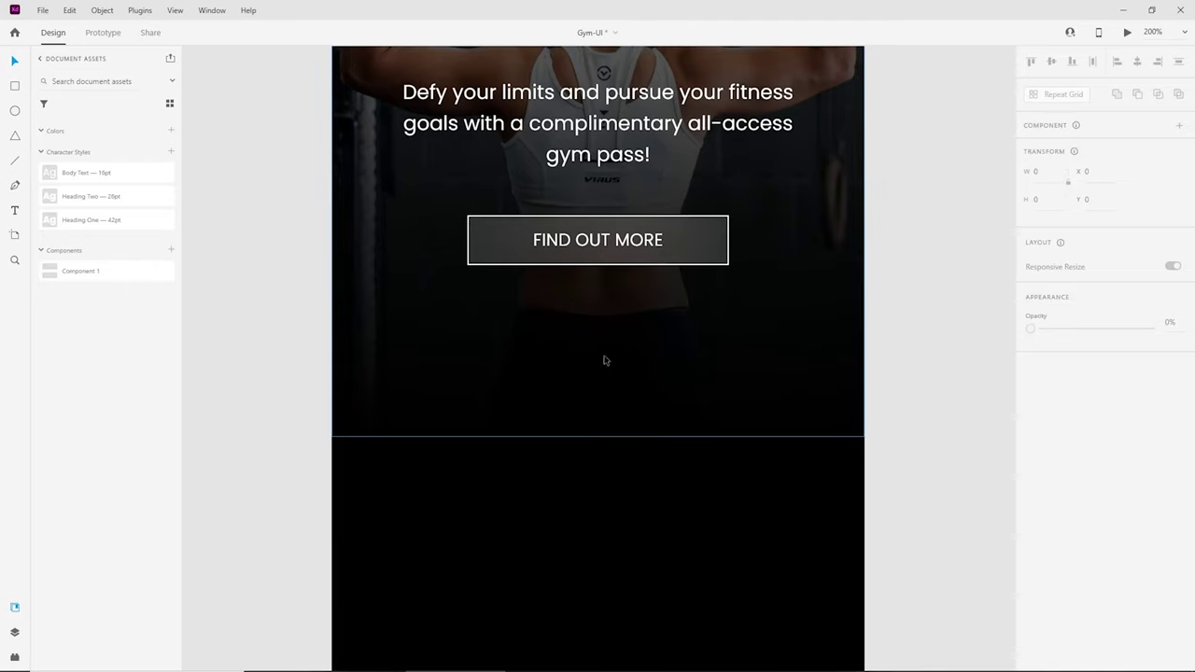
drag(78, 270, 491, 420)
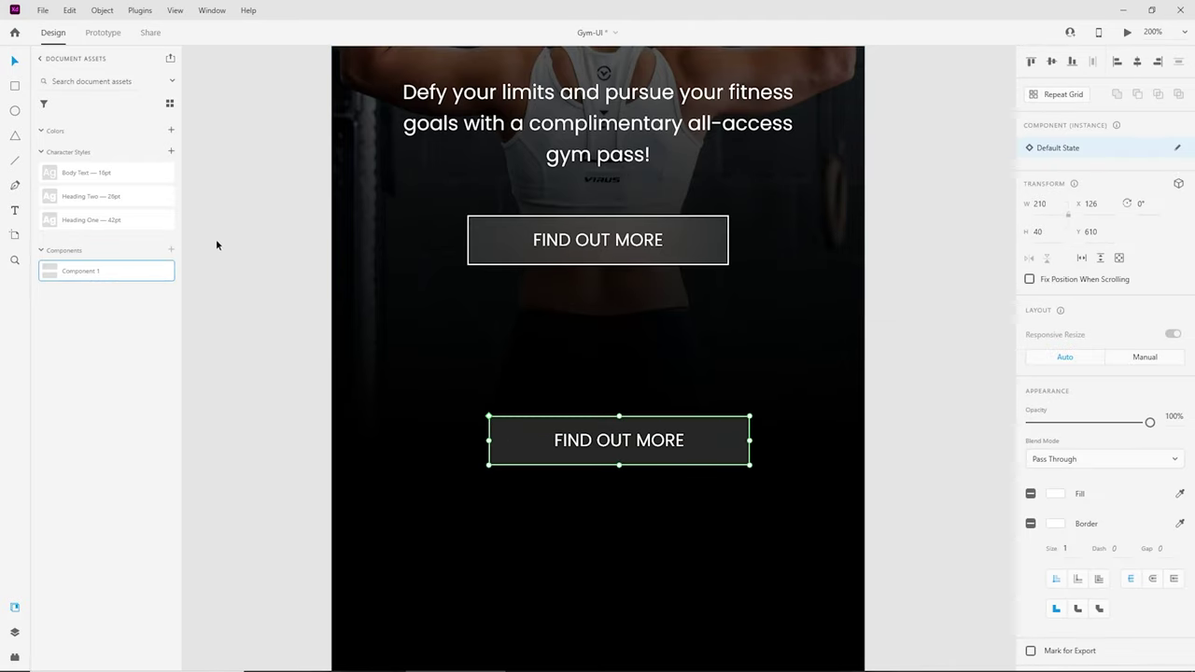
click(296, 331)
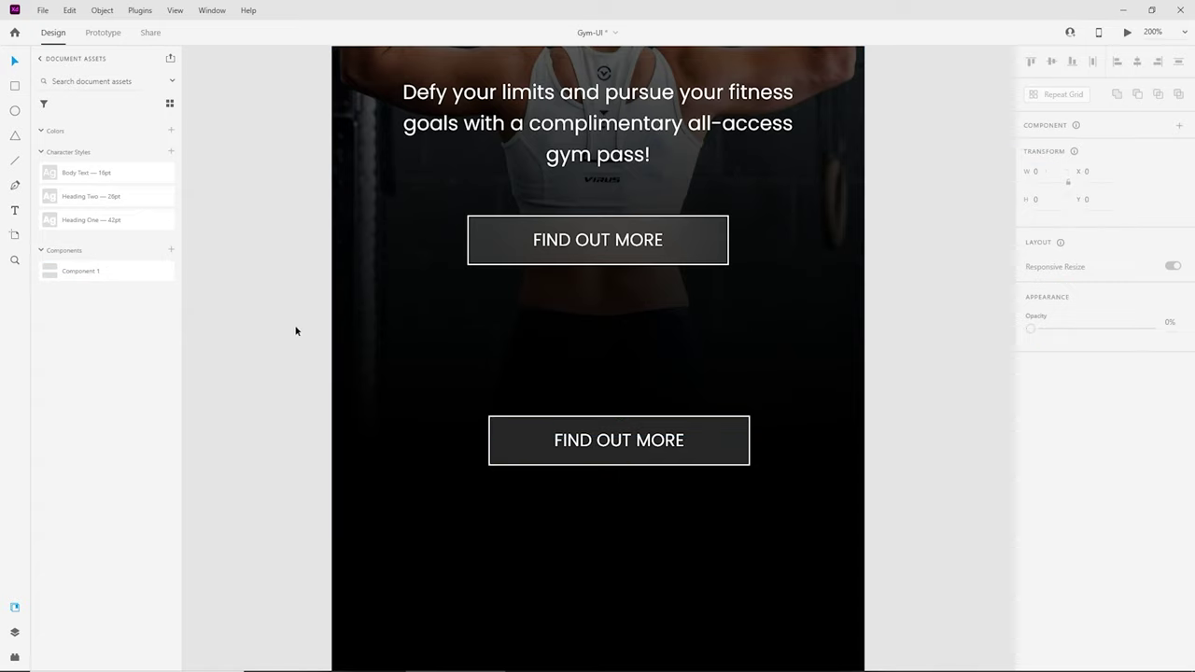
Step: Edit the main button component, setting its label's font size to 16 and moving the label up to Y 456.5
right_click(106, 270)
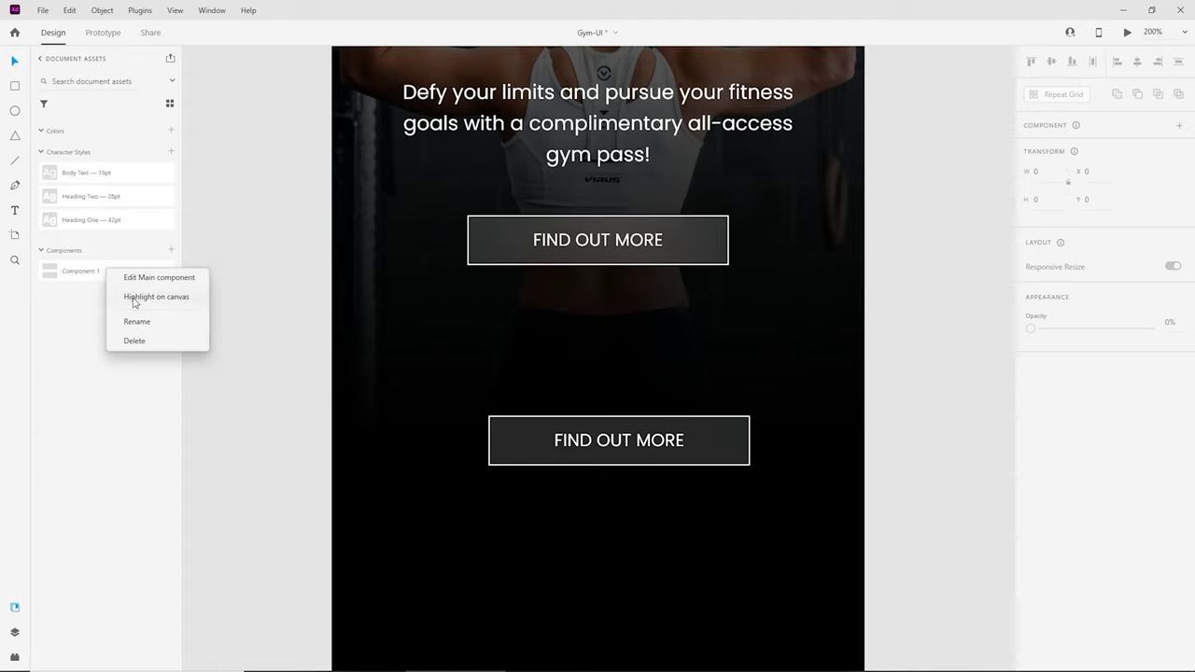
click(152, 278)
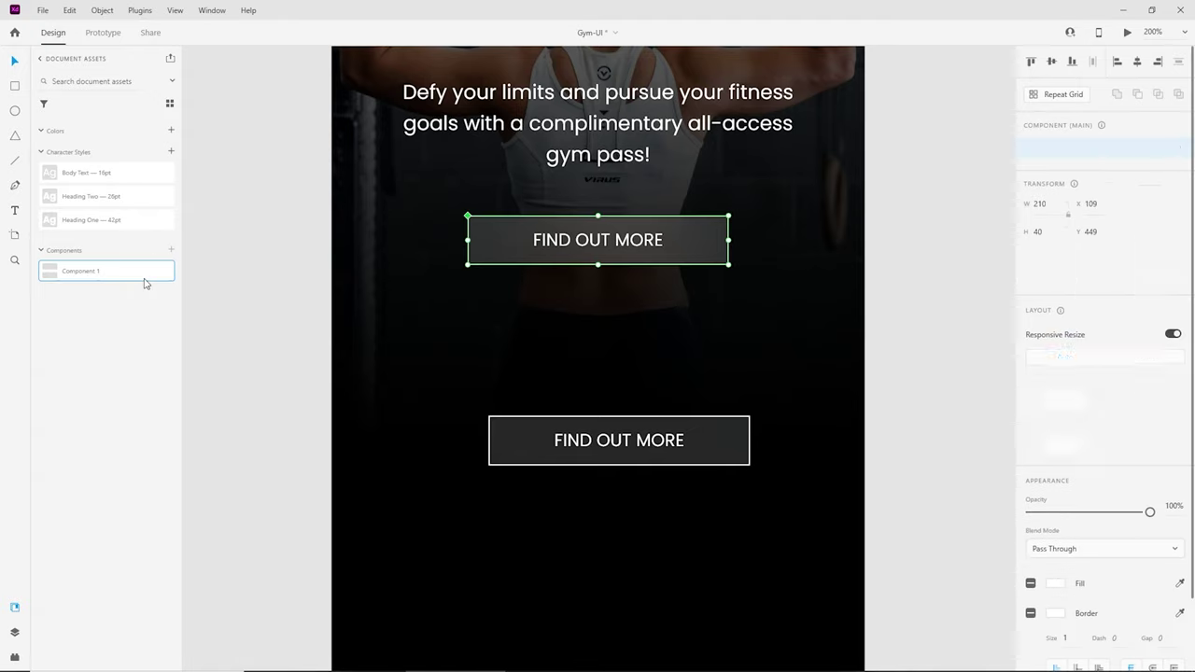
double_click(598, 235)
key(Up)
key(Up)
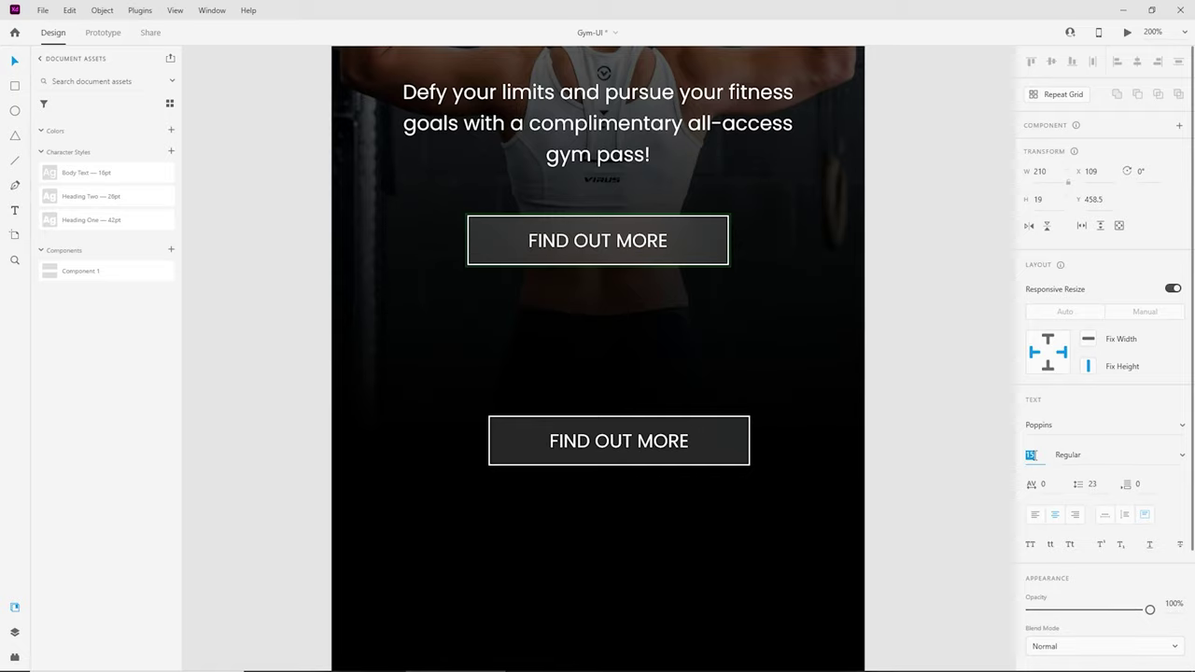
drag(638, 247, 638, 242)
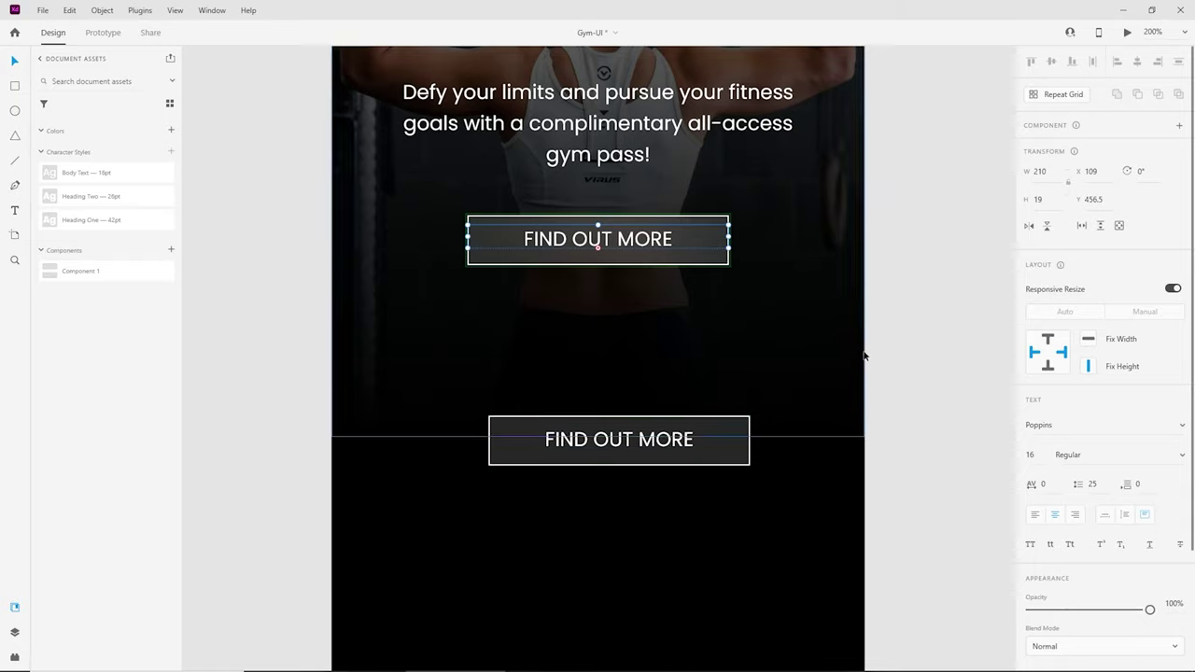
key(Escape)
key(Escape)
key(ctrl+minus)
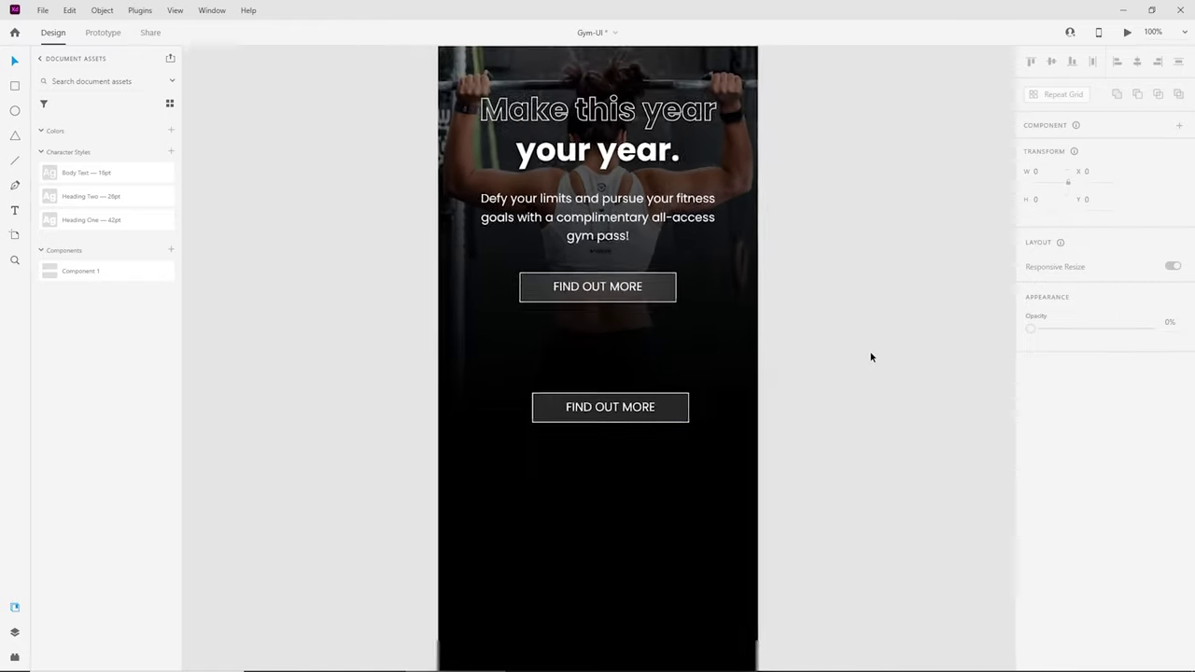
Step: Restore the main button component's label to Y 458.5 and font size 14
scroll(632, 574, up, 2)
key(ctrl+plus)
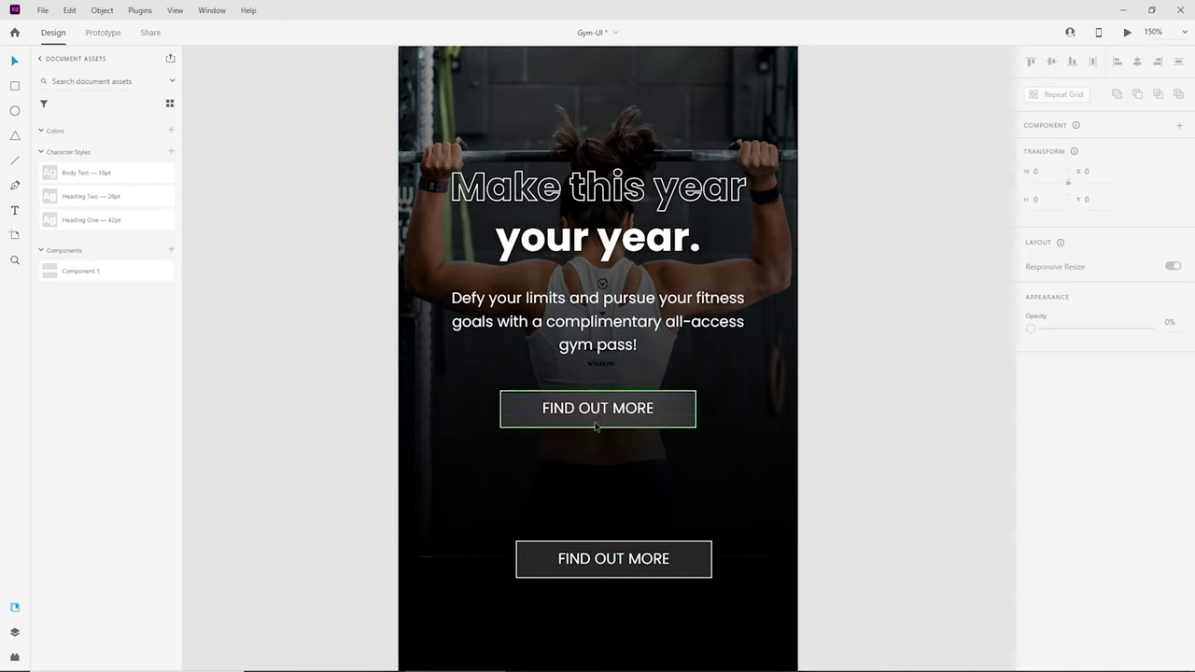
double_click(671, 410)
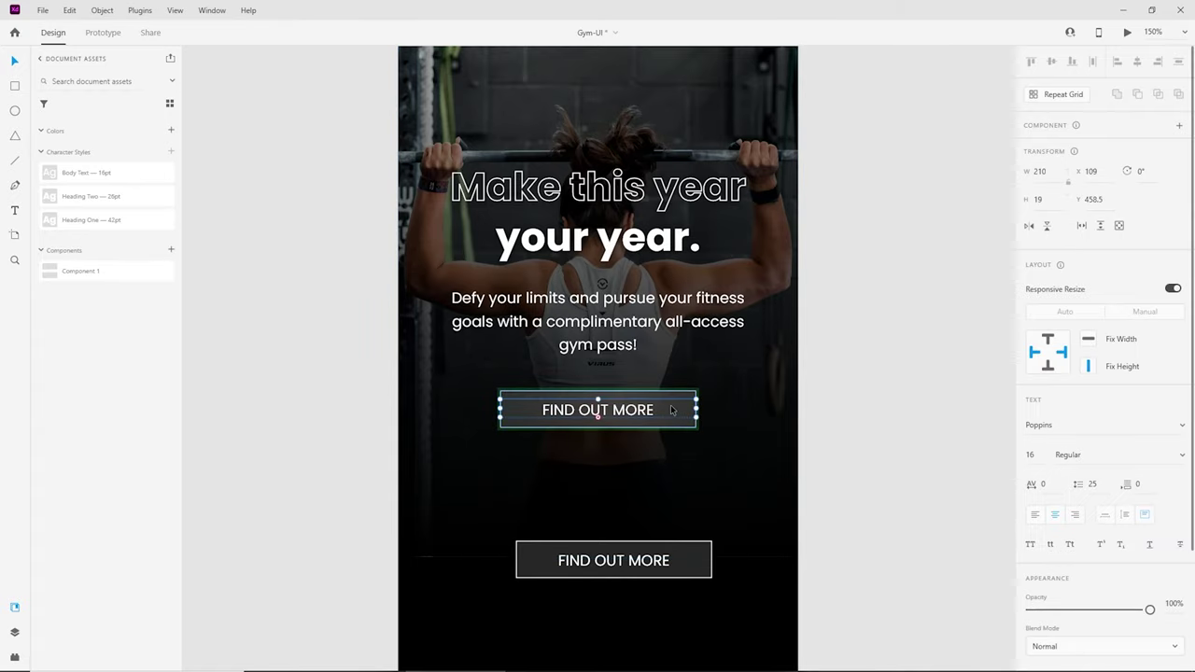
key(ctrl+shift+comma)
key(ctrl+shift+comma)
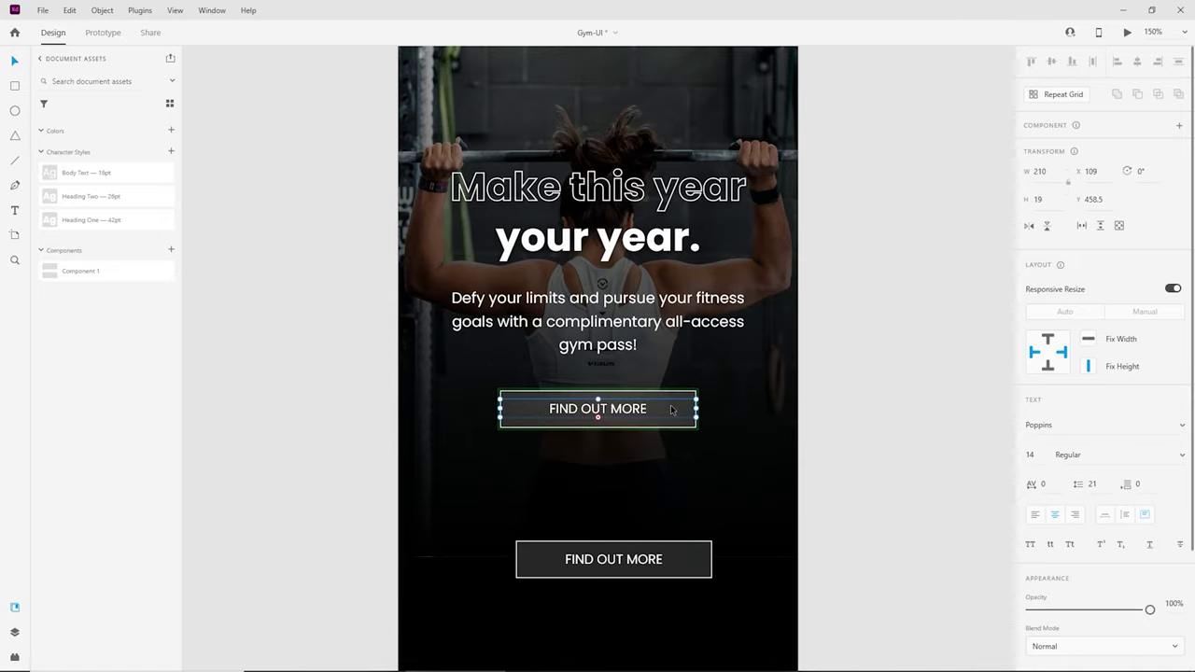
click(802, 452)
Step: Delete the lower instance of the FIND OUT MORE button
scroll(616, 448, down, 3)
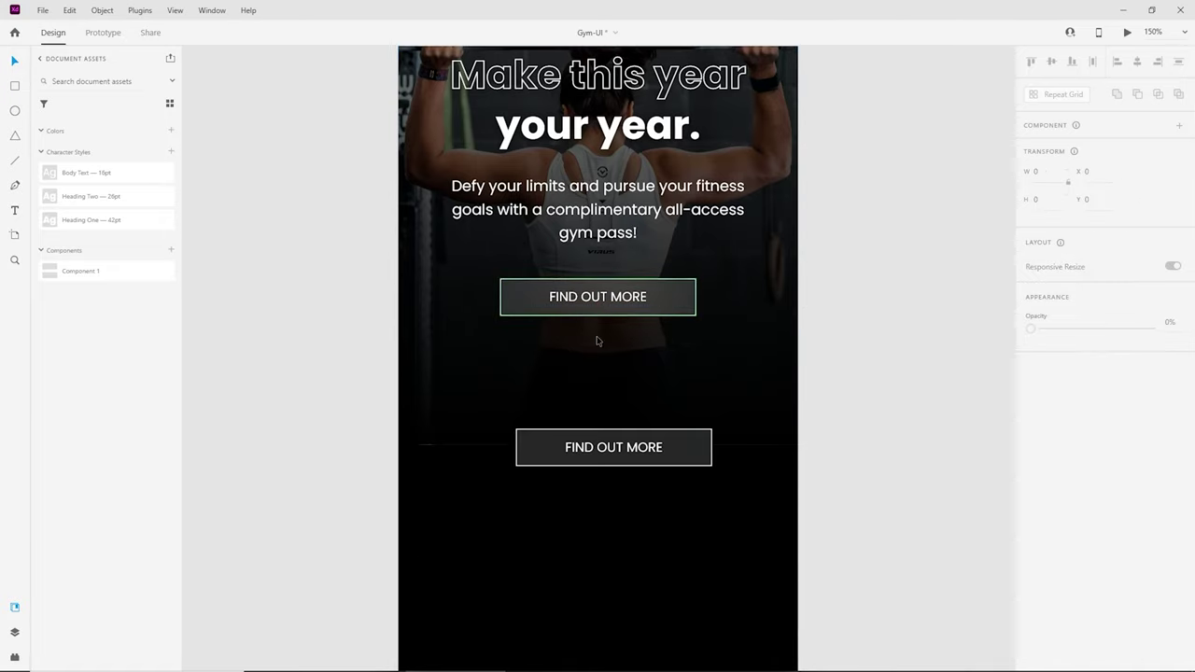
click(623, 456)
key(Delete)
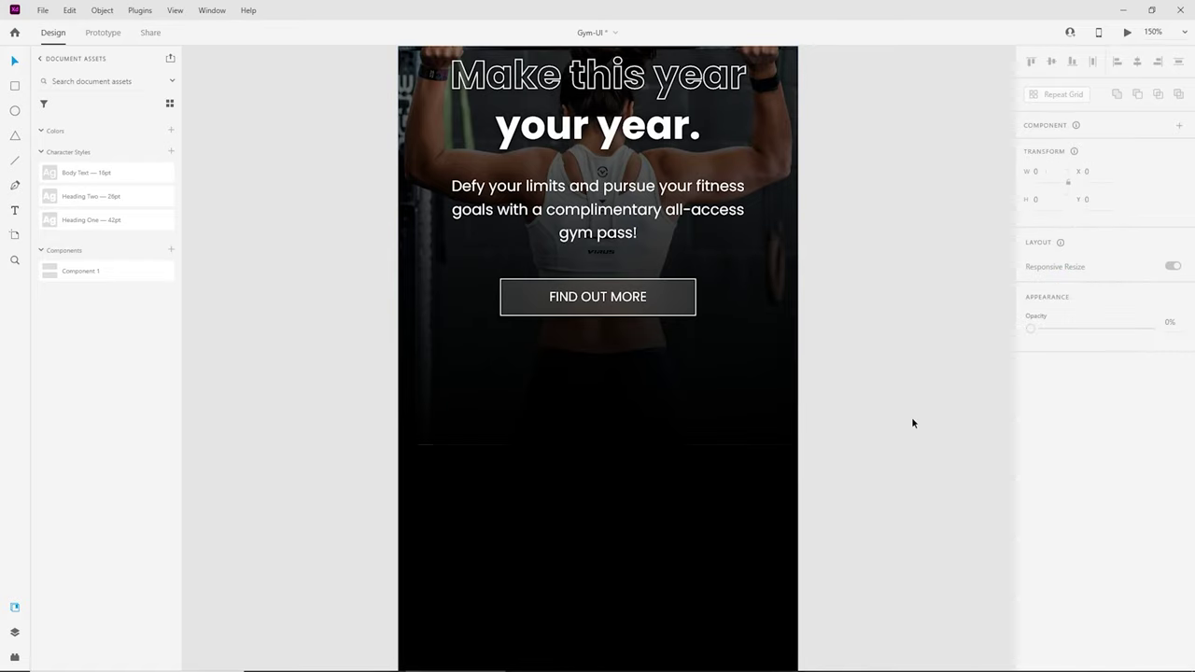
Step: Enlarge the hero background image and its gradient overlay together to a height of about 728, keeping the 428 width
scroll(888, 427, up, 5)
scroll(878, 433, down, 2)
key(ctrl+minus)
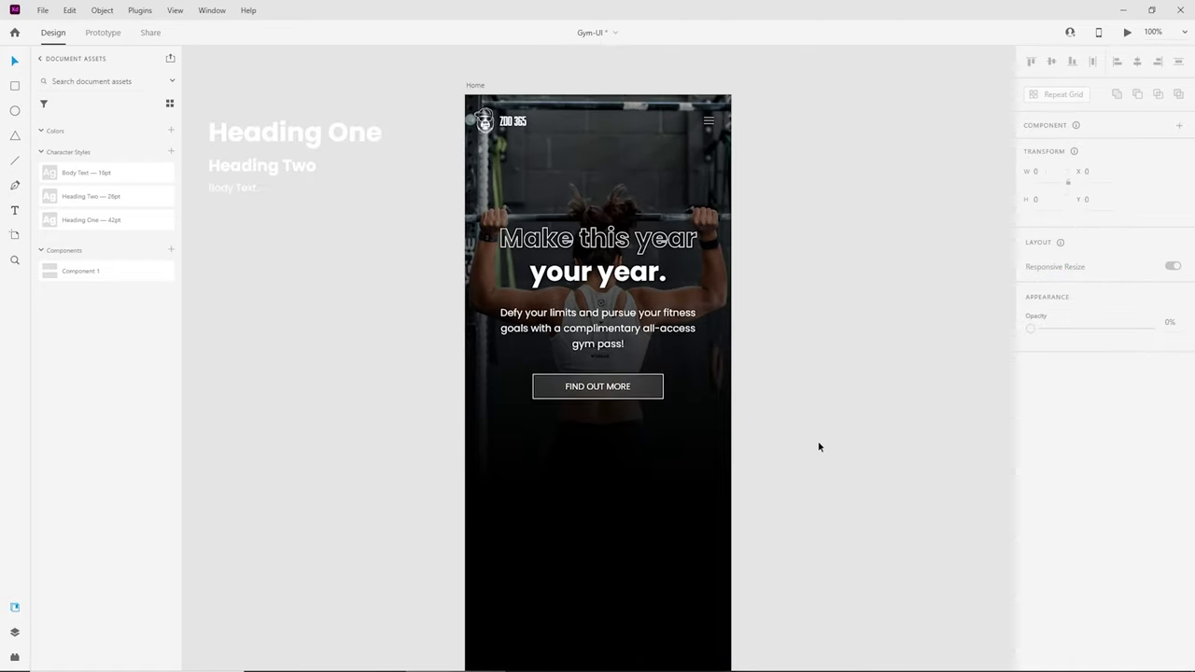
scroll(820, 438, down, 2)
scroll(820, 442, up, 2)
click(704, 517)
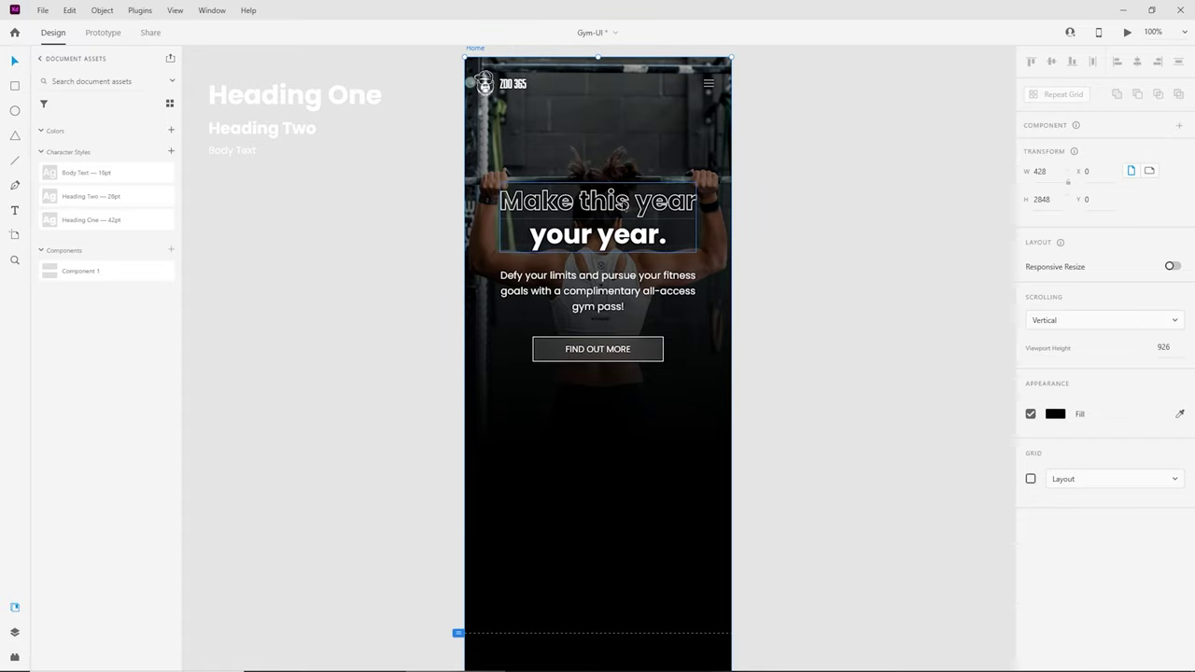
click(683, 419)
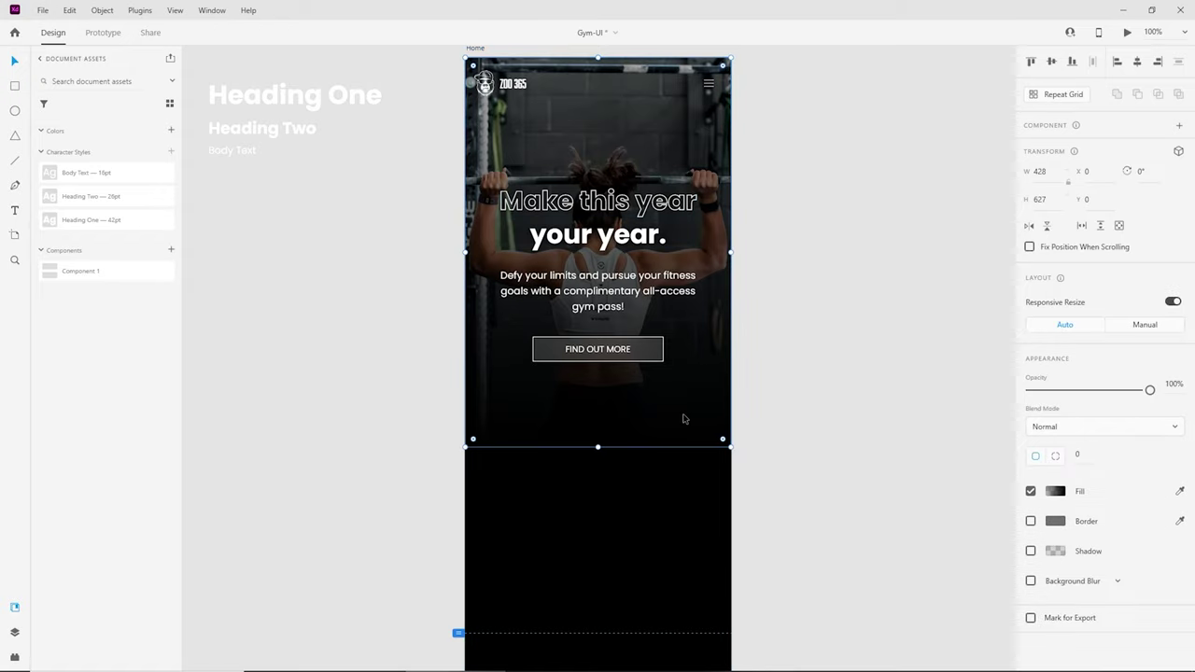
click(691, 496)
drag(704, 507, 683, 373)
drag(597, 449, 596, 510)
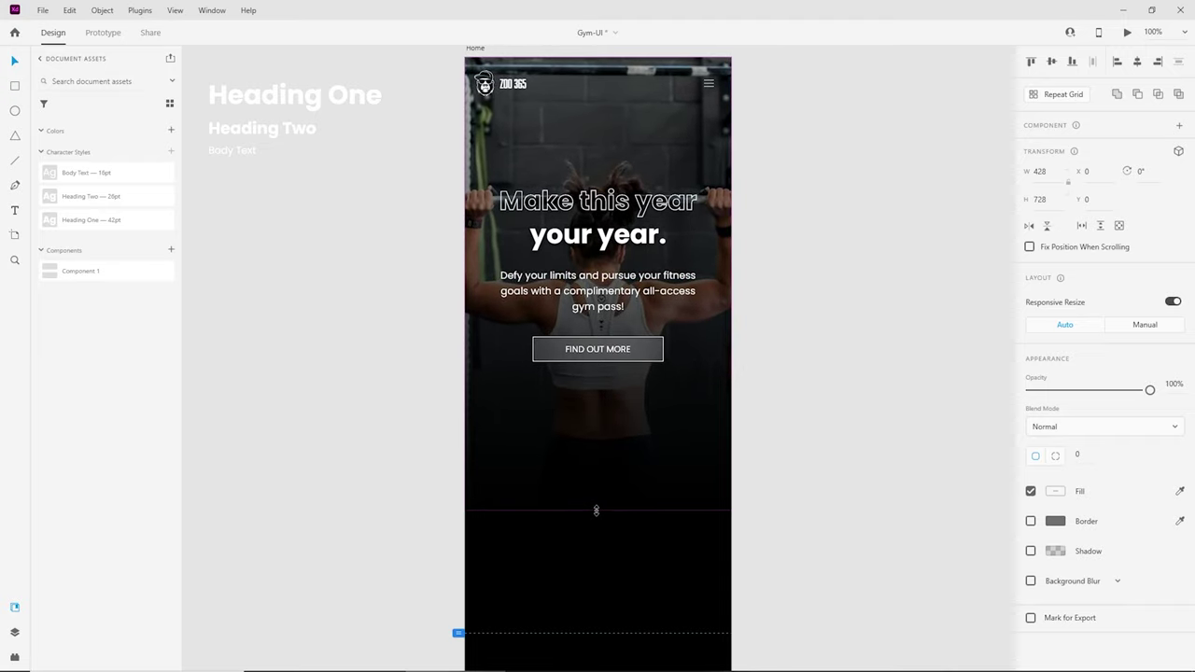
drag(597, 511, 596, 510)
click(747, 376)
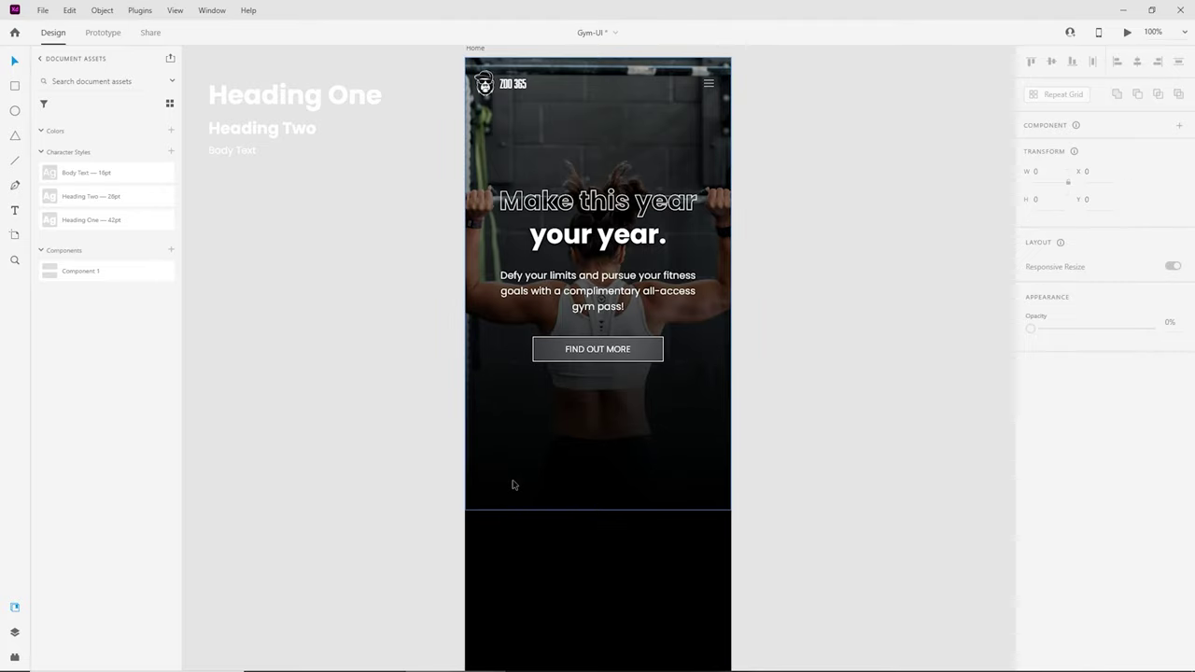
Step: Examine the enlarged hero section and its fade into the black page background, and select the FIND OUT MORE button
scroll(481, 504, down, 2)
click(681, 467)
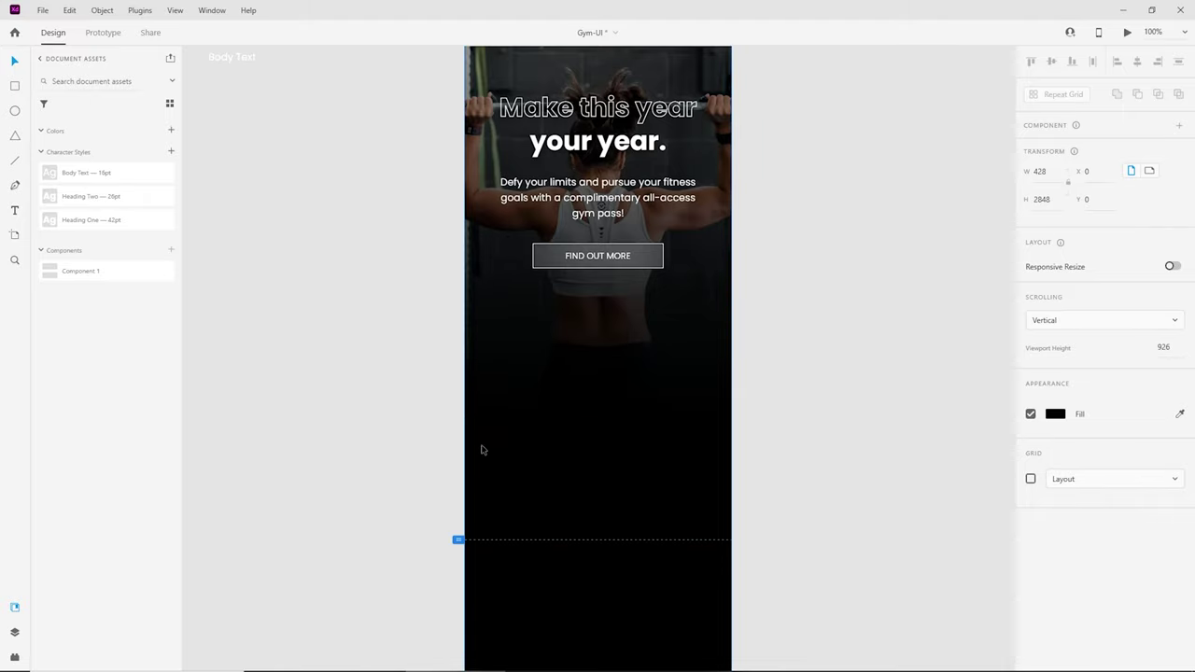
scroll(607, 486, down, 2)
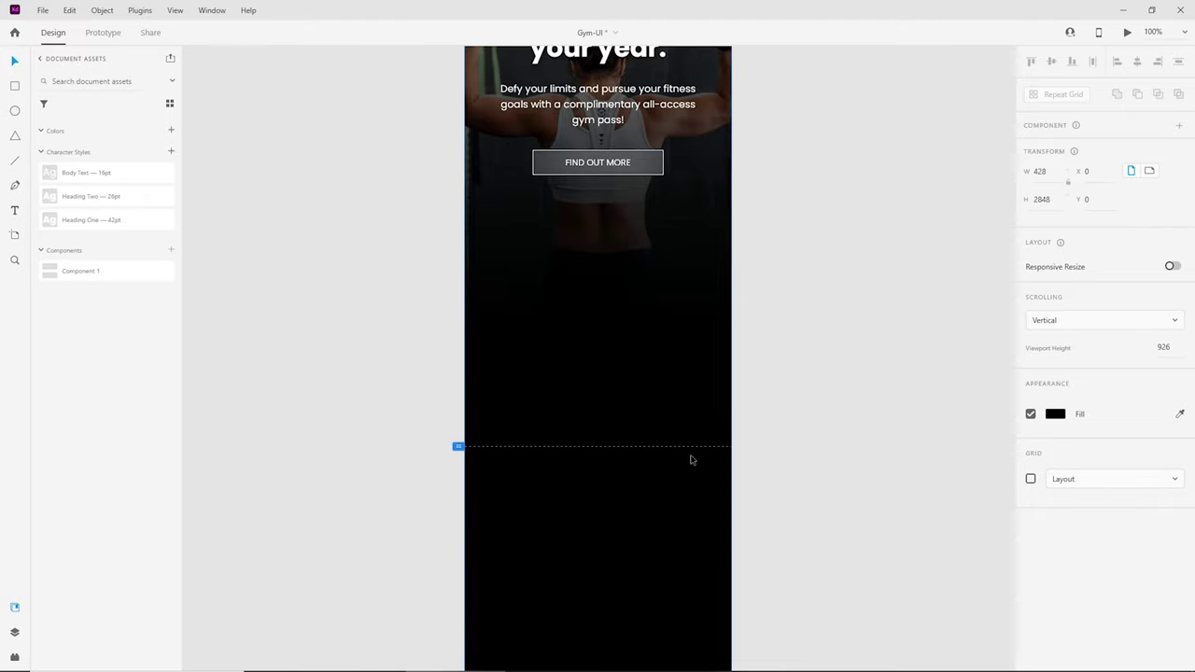
scroll(738, 430, up, 5)
click(780, 396)
scroll(653, 430, down, 2)
scroll(500, 402, down, 2)
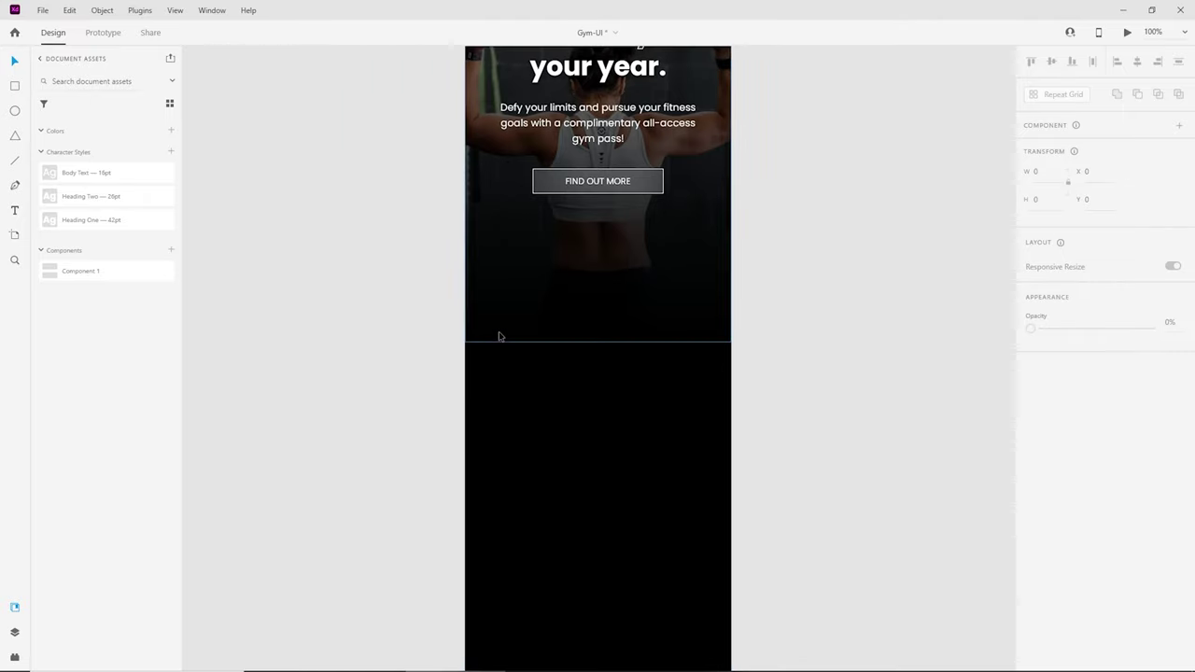
click(538, 471)
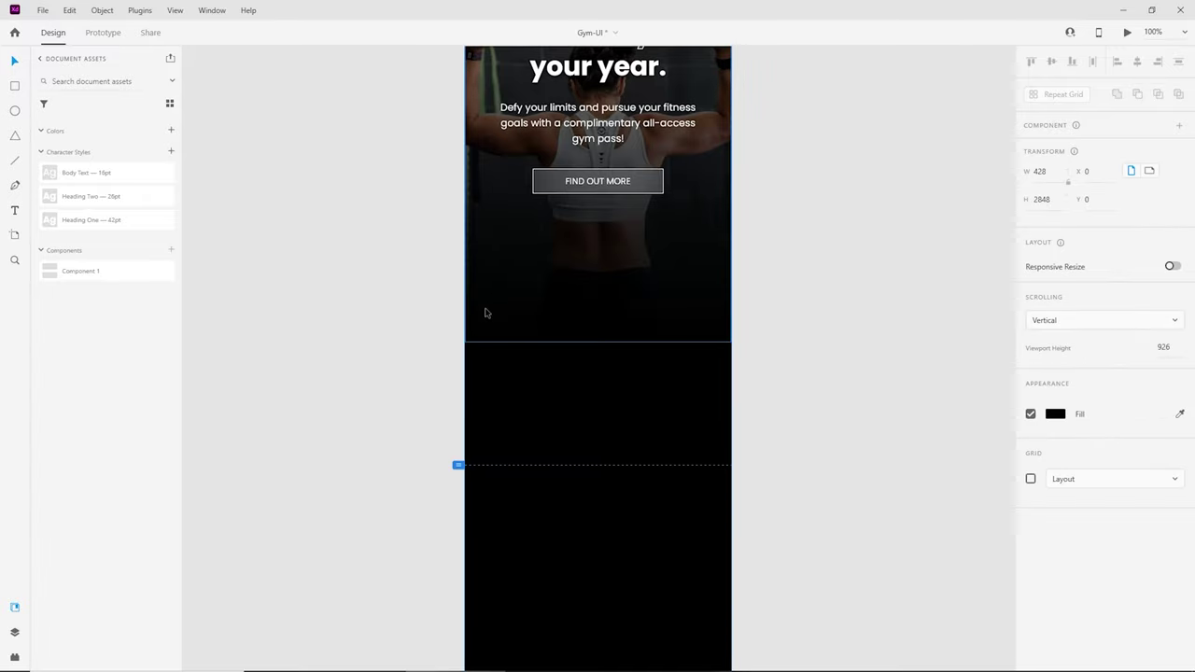
scroll(725, 473, up, 3)
scroll(725, 473, up, 2)
key(ctrl+plus)
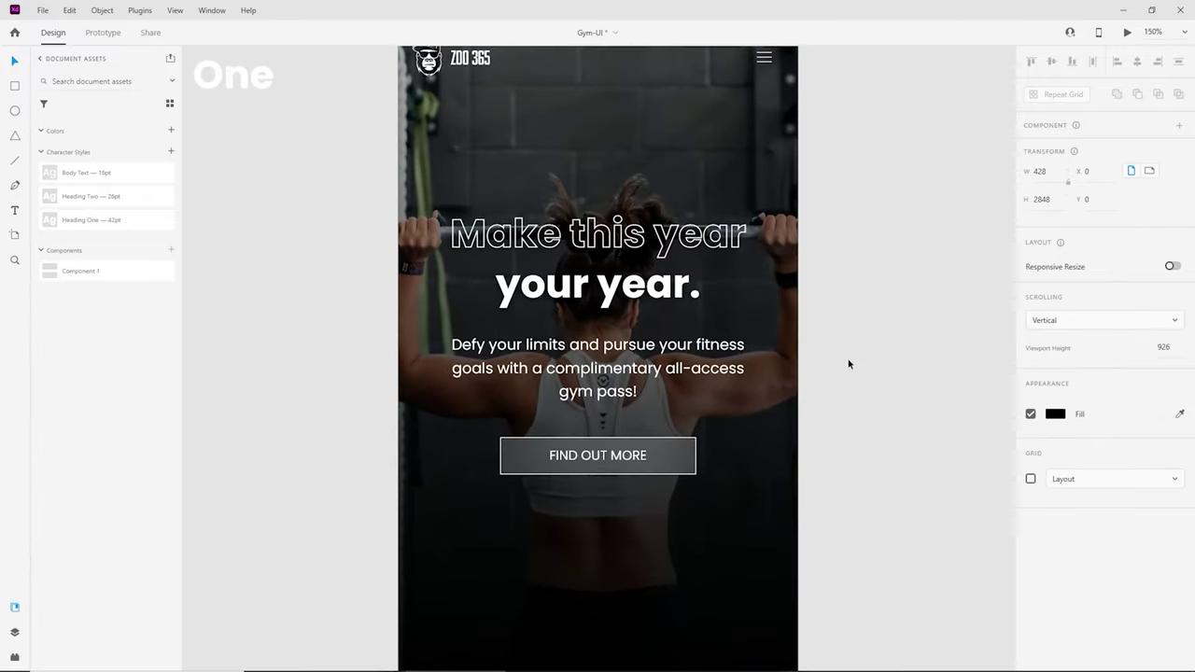
scroll(848, 378, up, 2)
scroll(848, 379, down, 2)
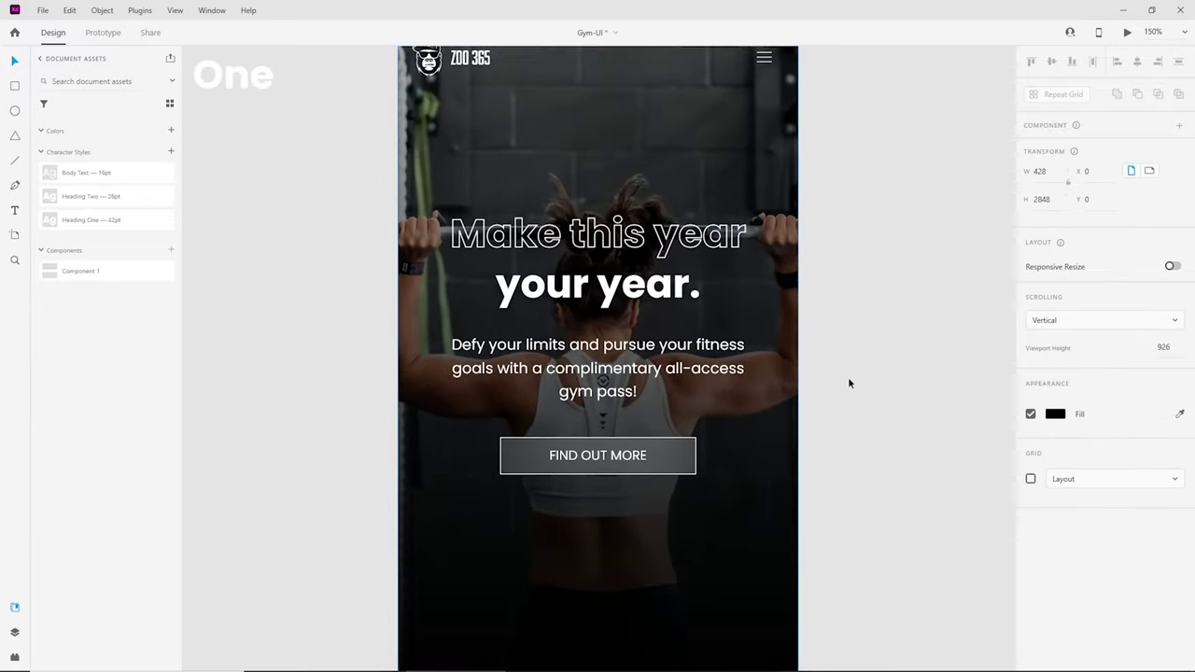
click(616, 458)
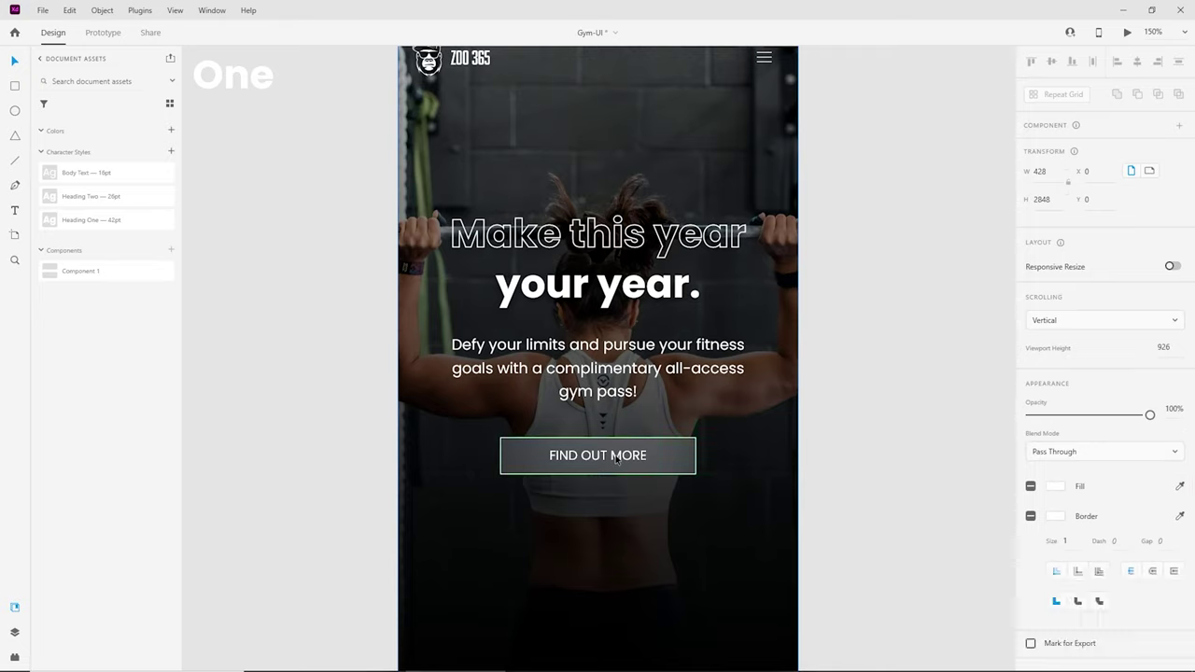
Step: Group the hero heading, paragraph and FIND OUT MORE button into one object
shift+click(636, 364)
shift+click(636, 272)
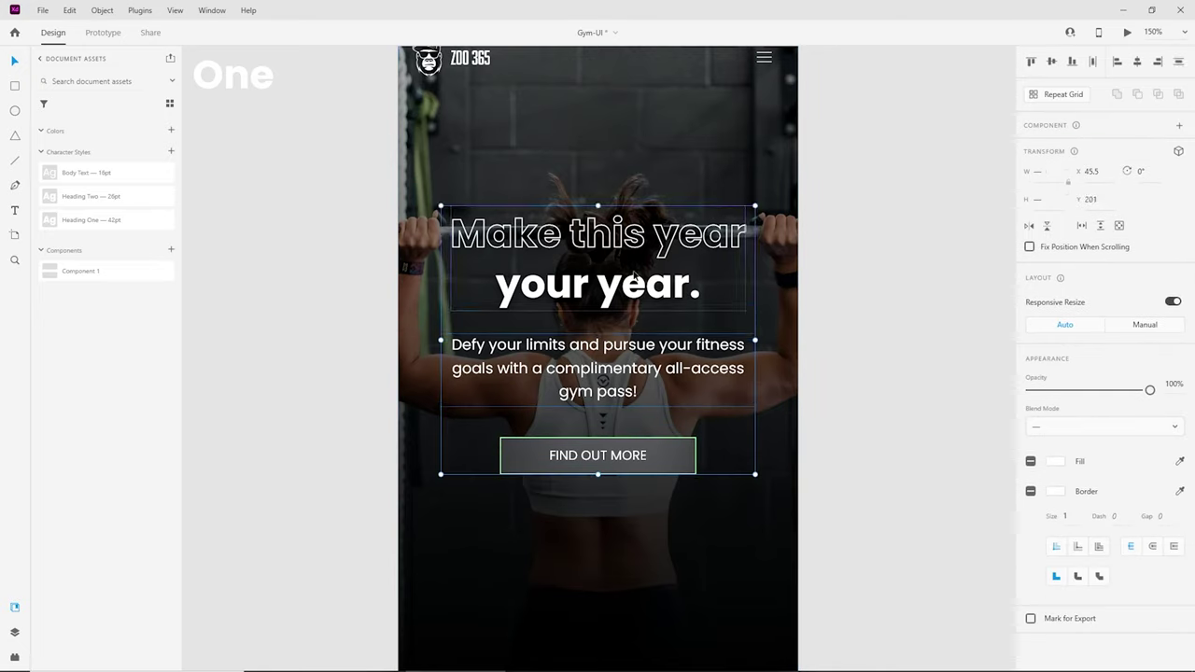
key(ctrl+g)
key(ctrl+minus)
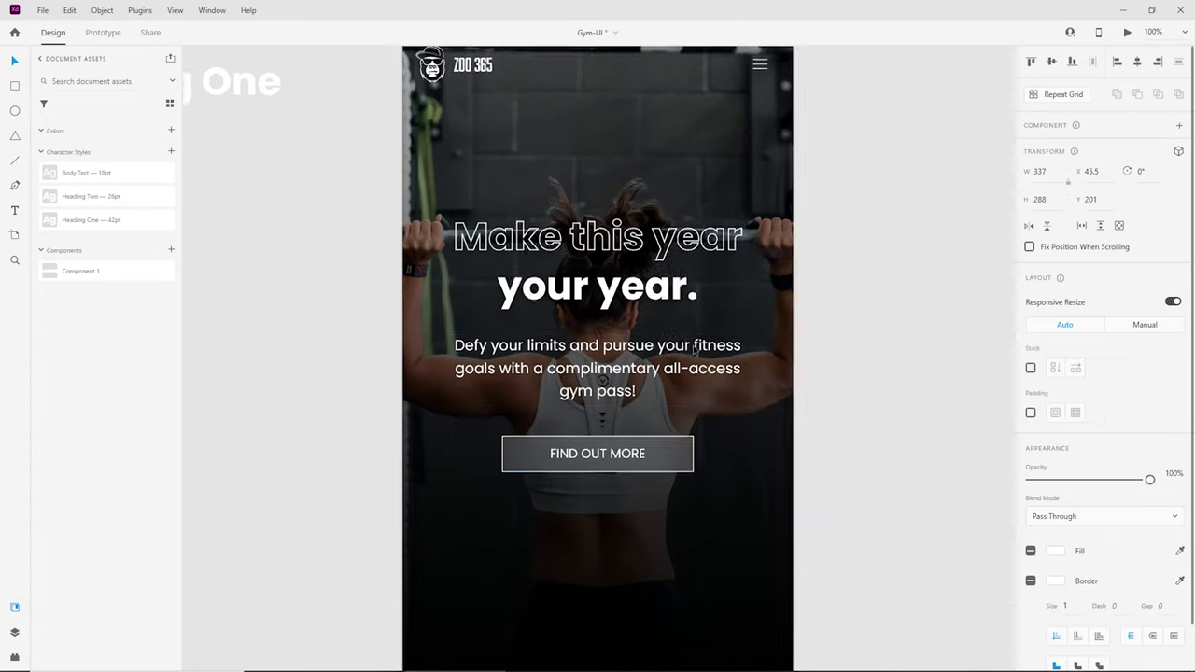
mouse_move(602, 320)
mouse_down()
mouse_move(599, 349)
mouse_move(596, 268)
mouse_move(595, 321)
mouse_up()
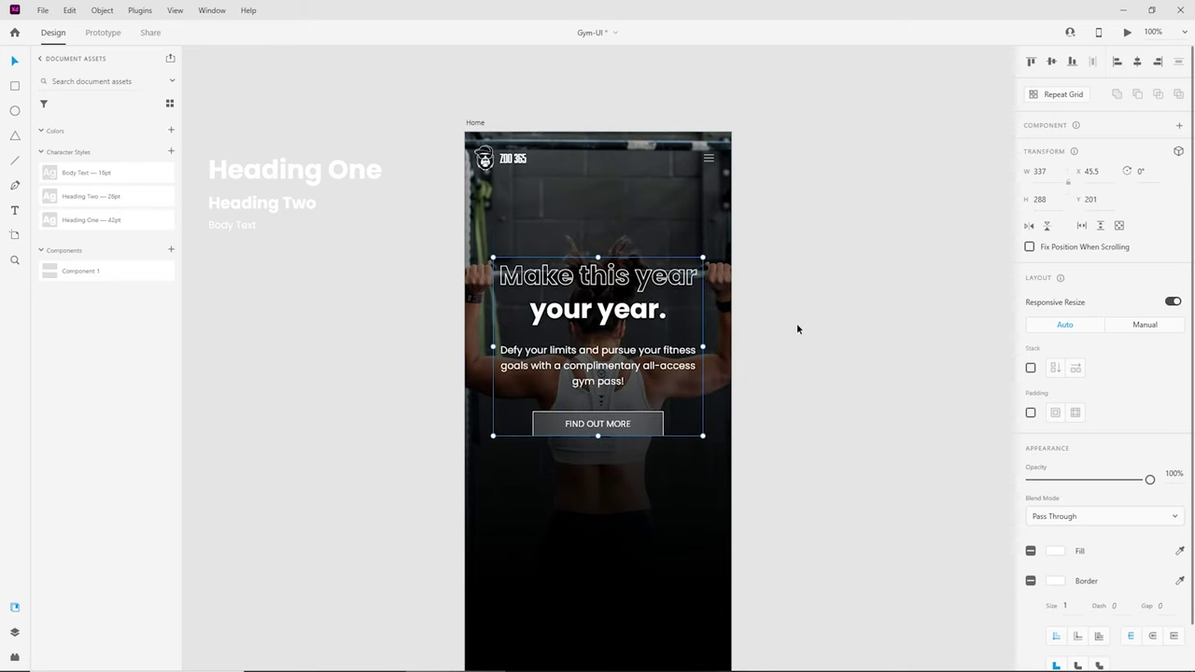
click(797, 323)
Step: Try to move the FIND OUT MORE button slightly up towards the paragraph within the hero group
key(ctrl+plus)
double_click(612, 355)
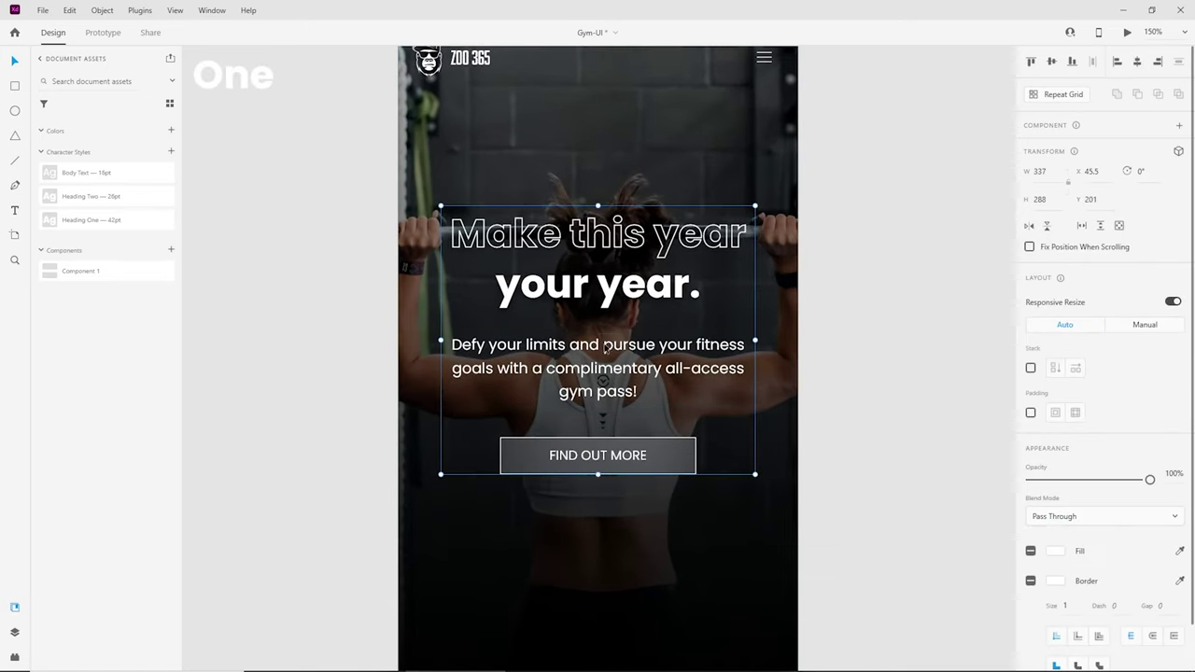
click(625, 455)
drag(626, 455, 626, 446)
click(866, 367)
key(ctrl+minus)
key(ctrl+z)
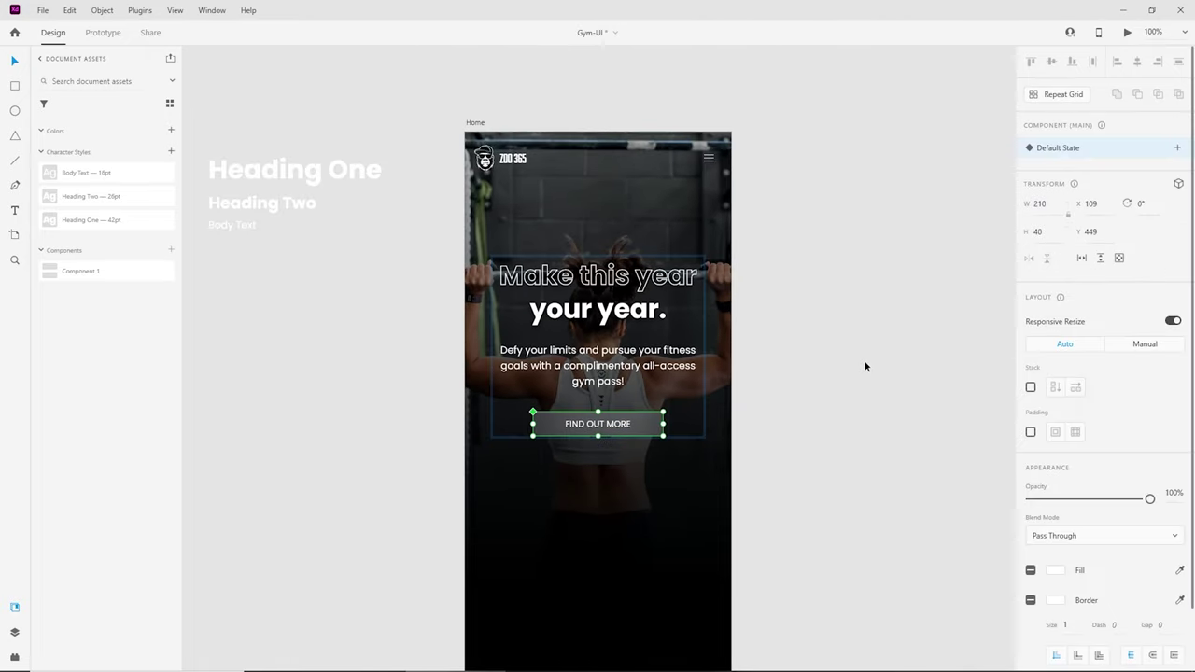
Step: Move the hero paragraph up 10 px and the FIND OUT MORE button up to Y 439 inside the group
click(866, 365)
key(ctrl+plus)
double_click(580, 352)
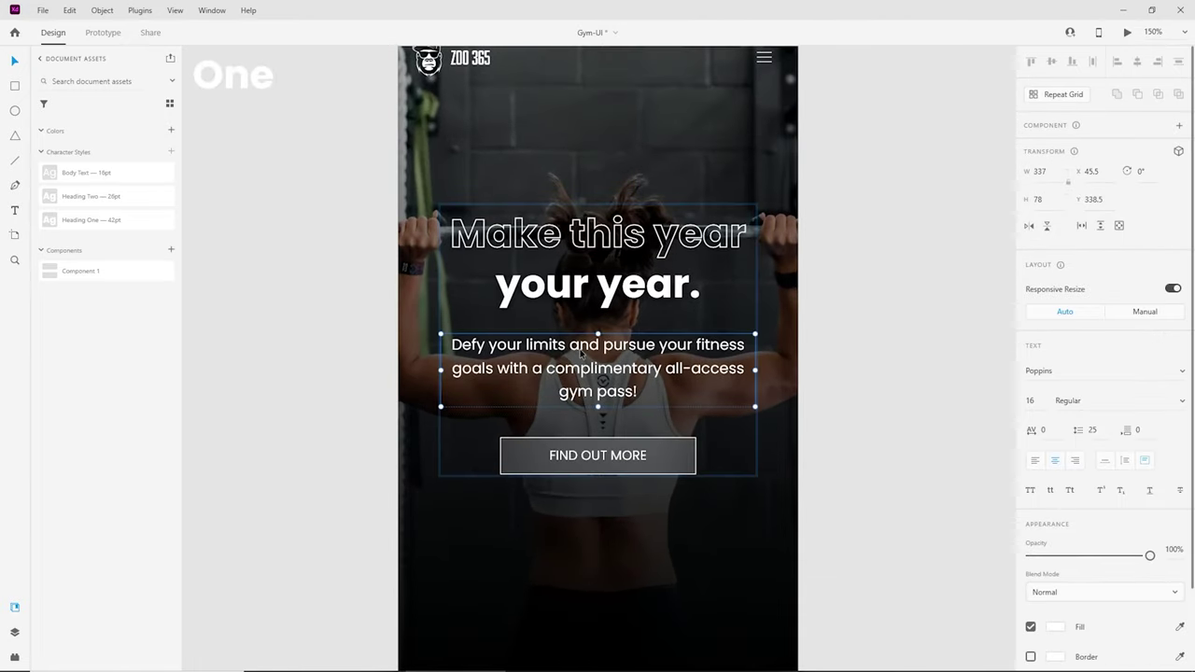
key(shift+Up)
drag(607, 467, 607, 457)
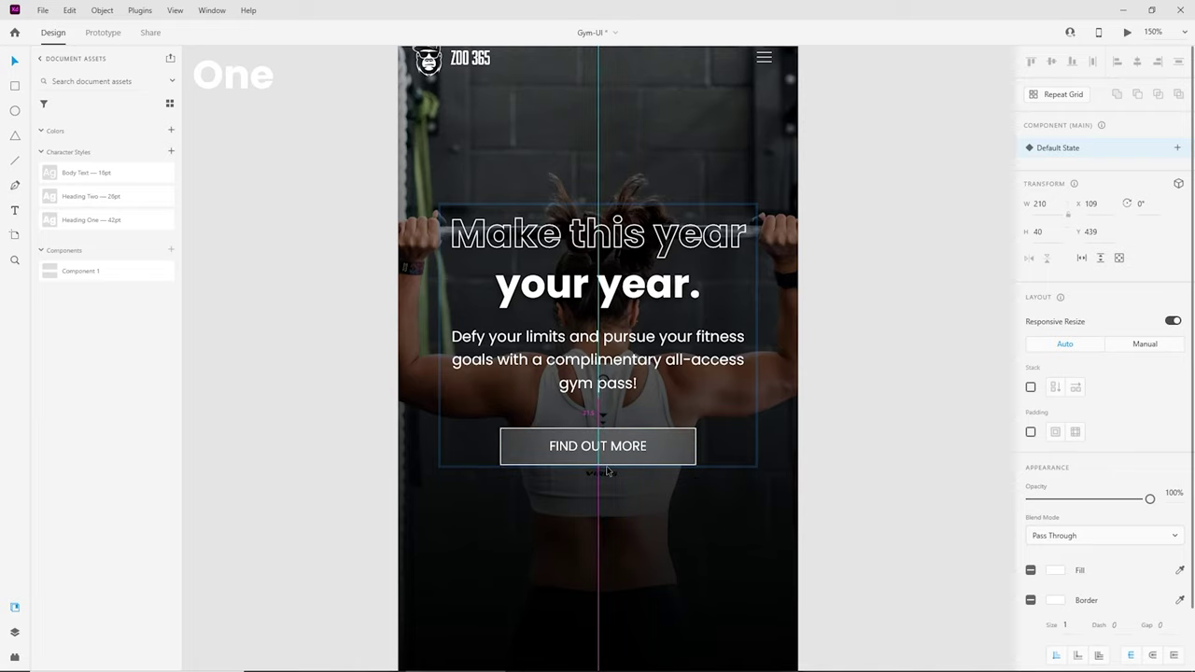
Step: Move the whole hero text and button group down to Y 225, keeping it horizontally centred
click(850, 378)
key(ctrl+minus)
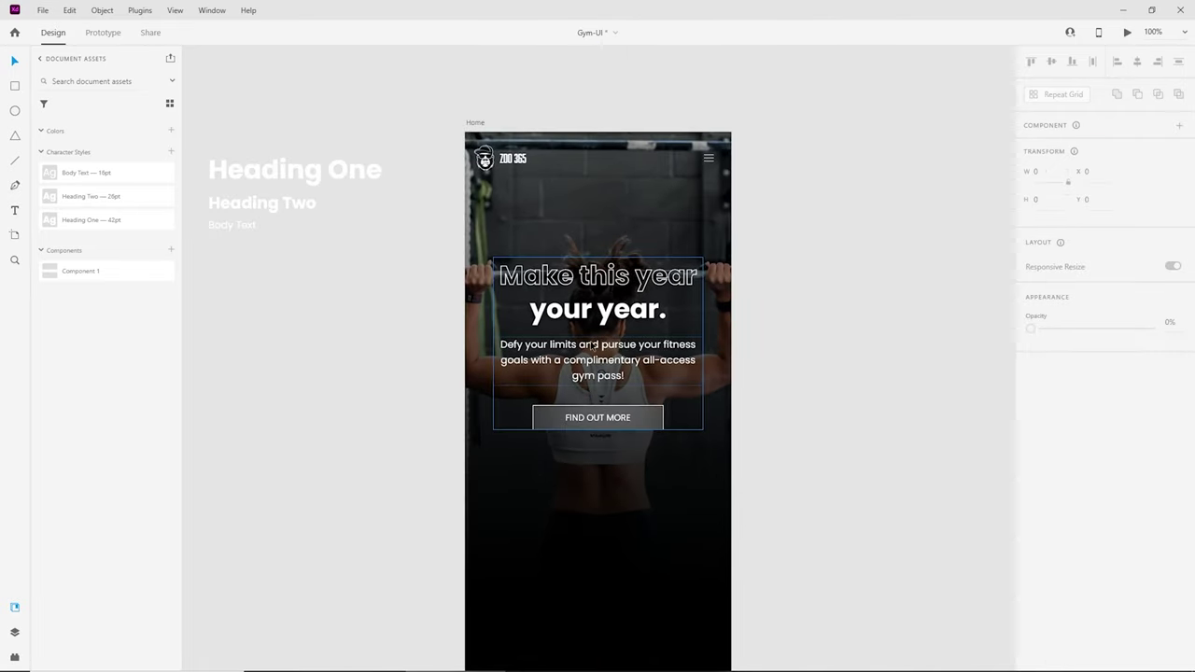
drag(591, 346, 591, 361)
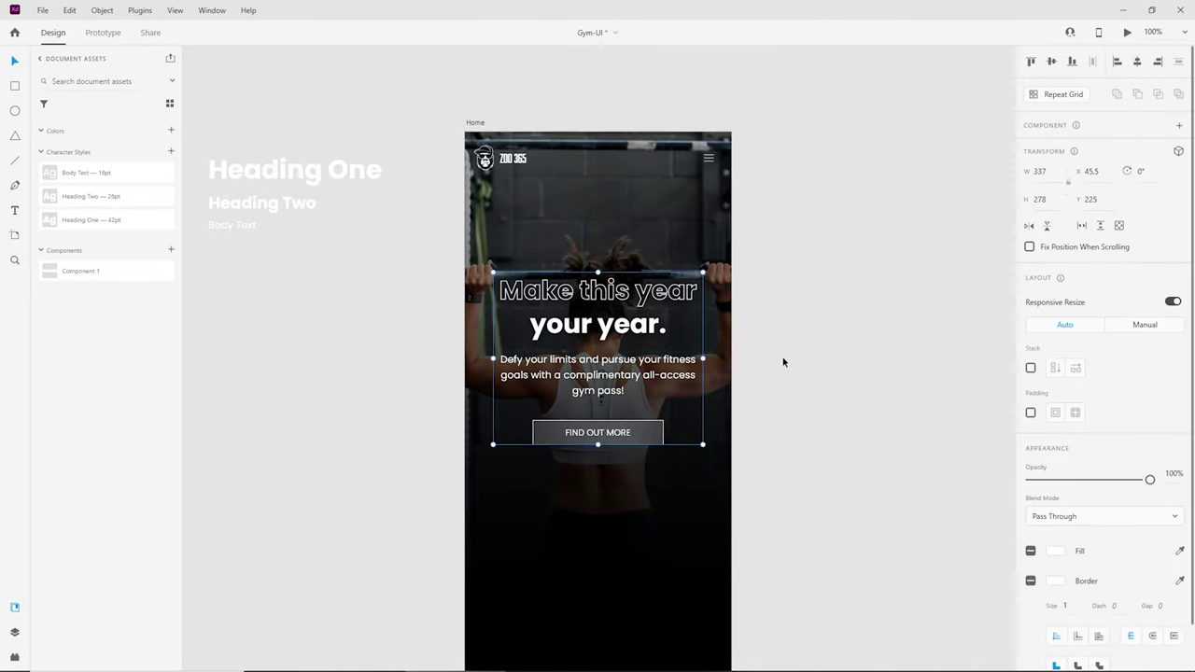
click(782, 360)
Step: Reduce the background blur amount of the FIND OUT MORE button's rectangle to near the minimum
scroll(718, 389, down, 1)
key(ctrl+plus)
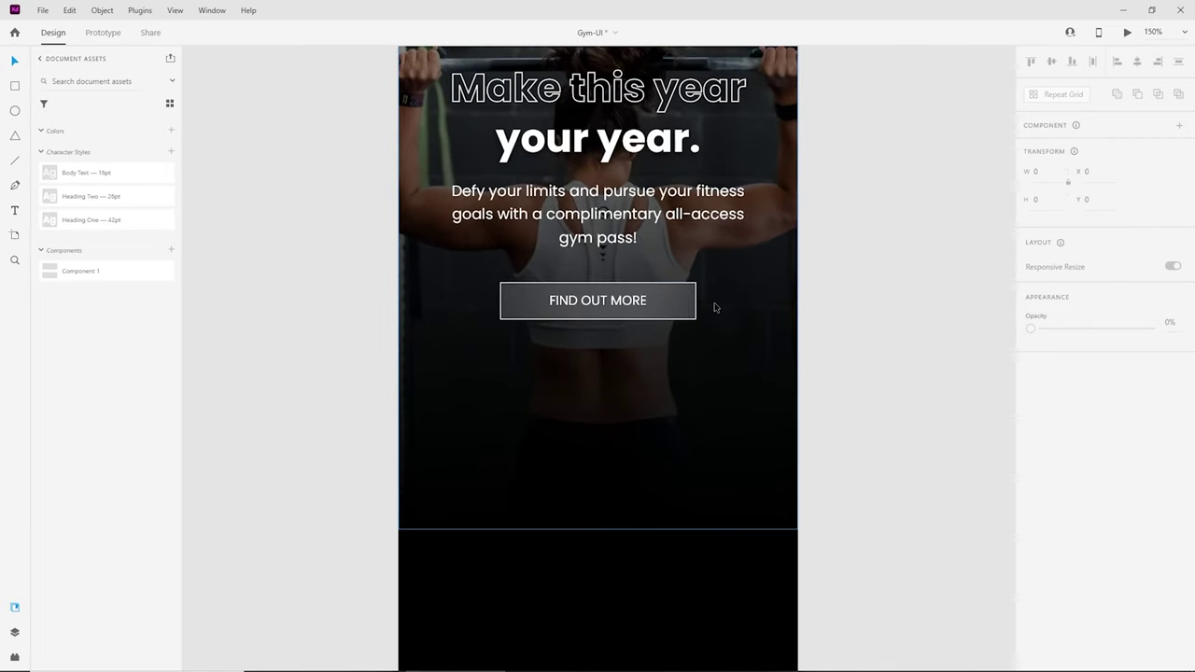
click(681, 305)
double_click(673, 285)
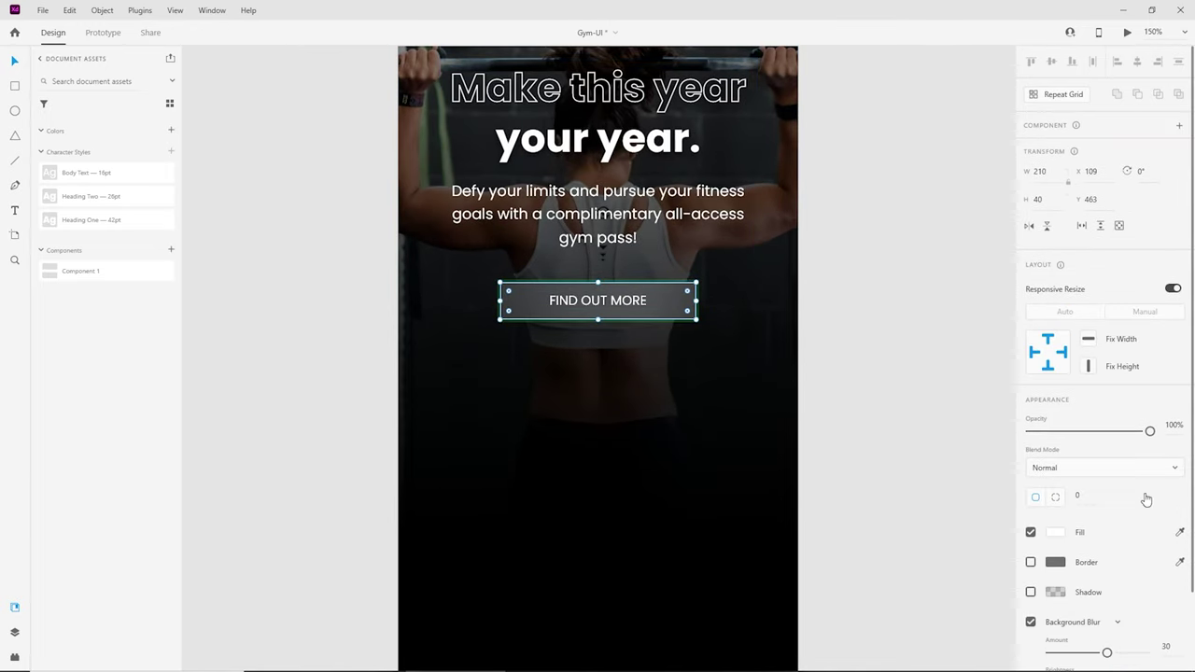
drag(1105, 653, 1054, 651)
click(811, 380)
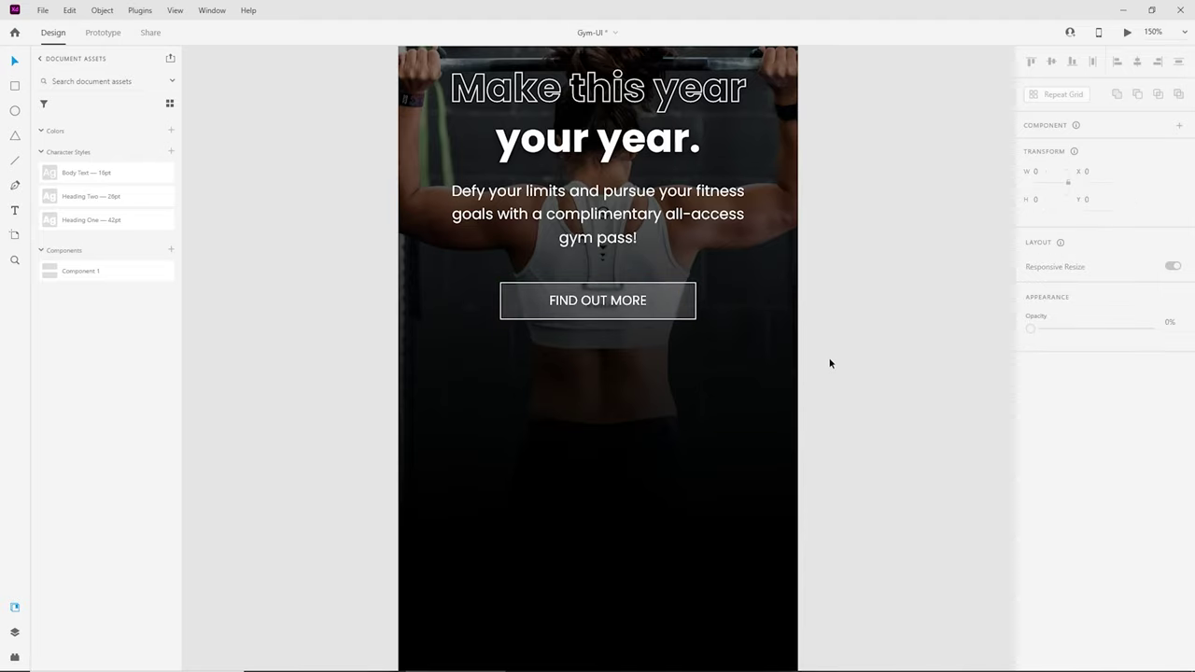
Step: Turn on the Home artboard's layout grid and draw a 390 × 320 rectangle at X 19, Y 641 across its four columns
key(ctrl+minus)
scroll(498, 274, down, 3)
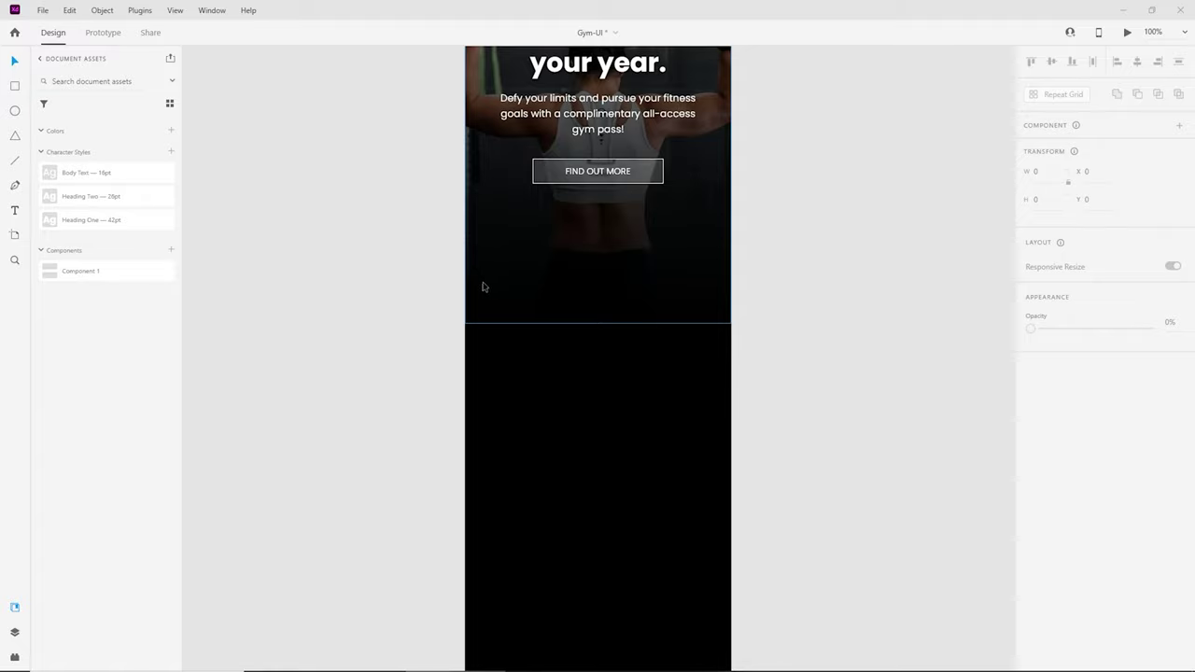
click(670, 394)
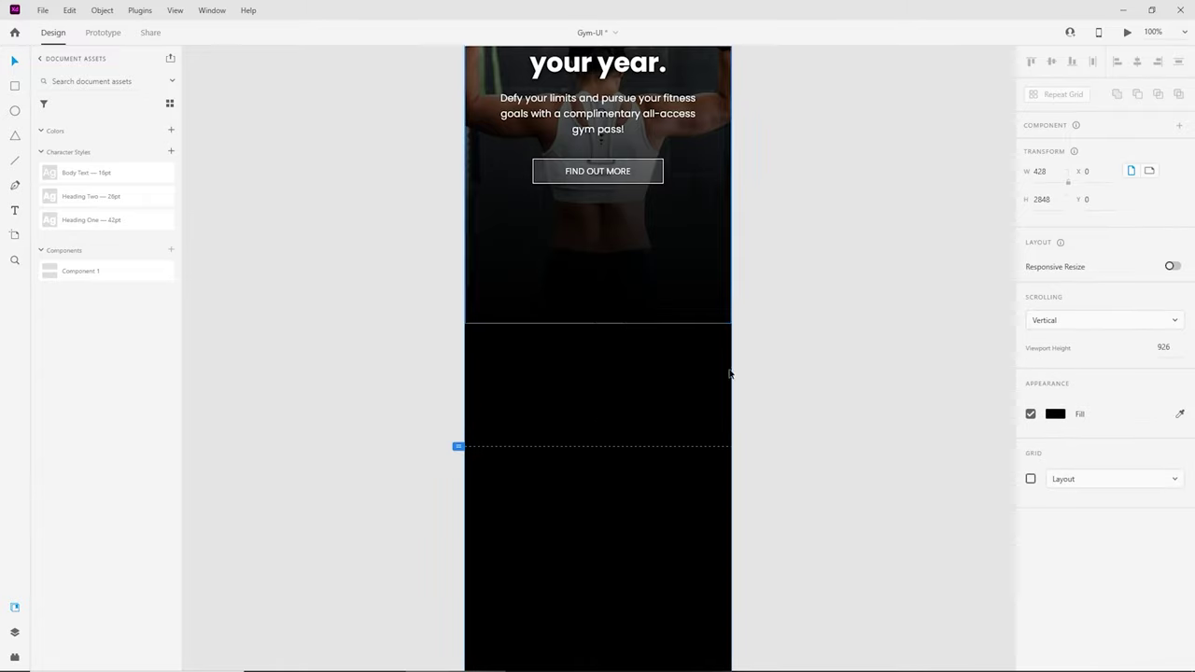
click(1030, 478)
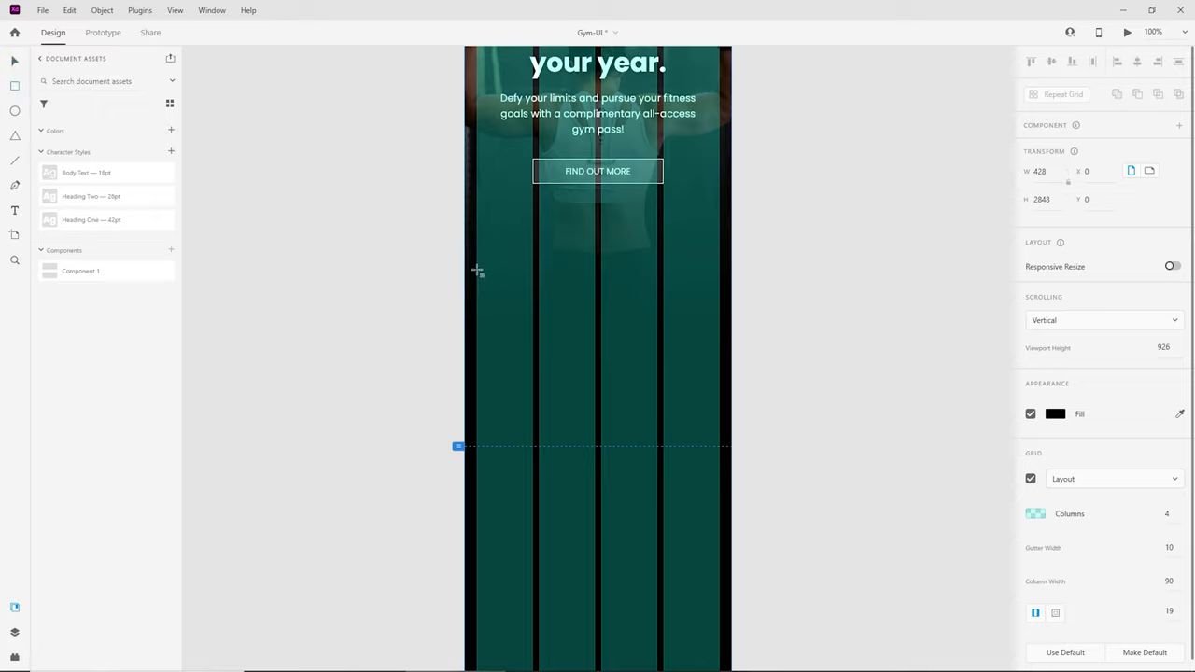
mouse_move(477, 270)
mouse_down()
mouse_move(520, 332)
mouse_move(723, 432)
mouse_move(731, 481)
mouse_move(721, 490)
mouse_move(721, 468)
mouse_up()
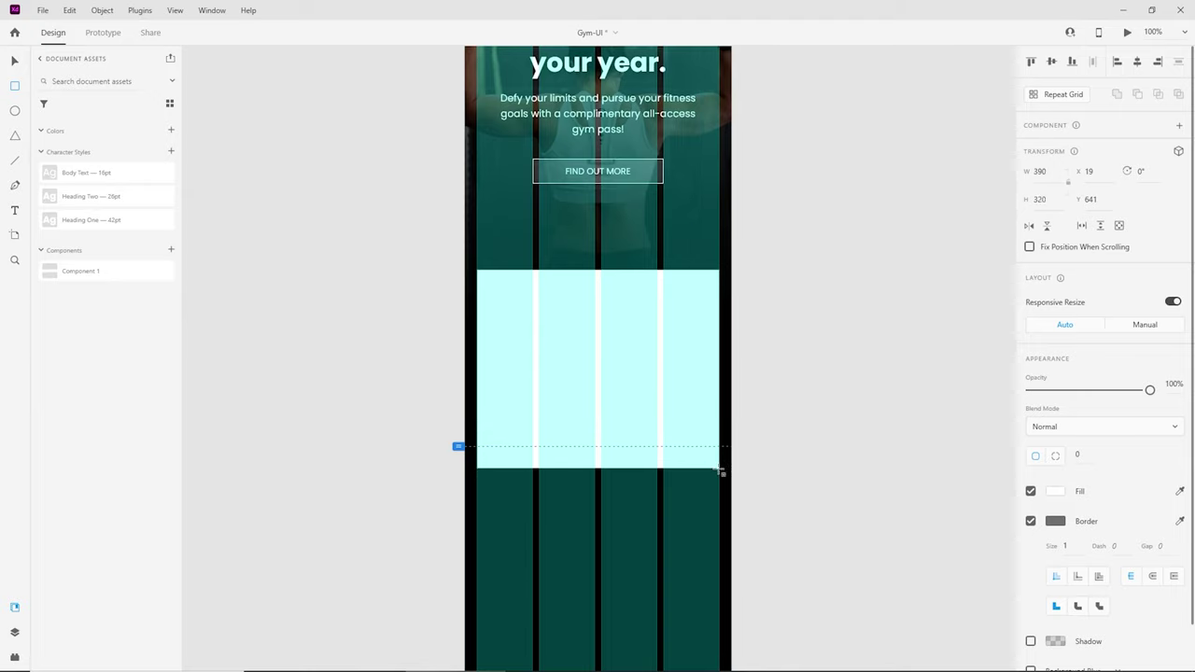
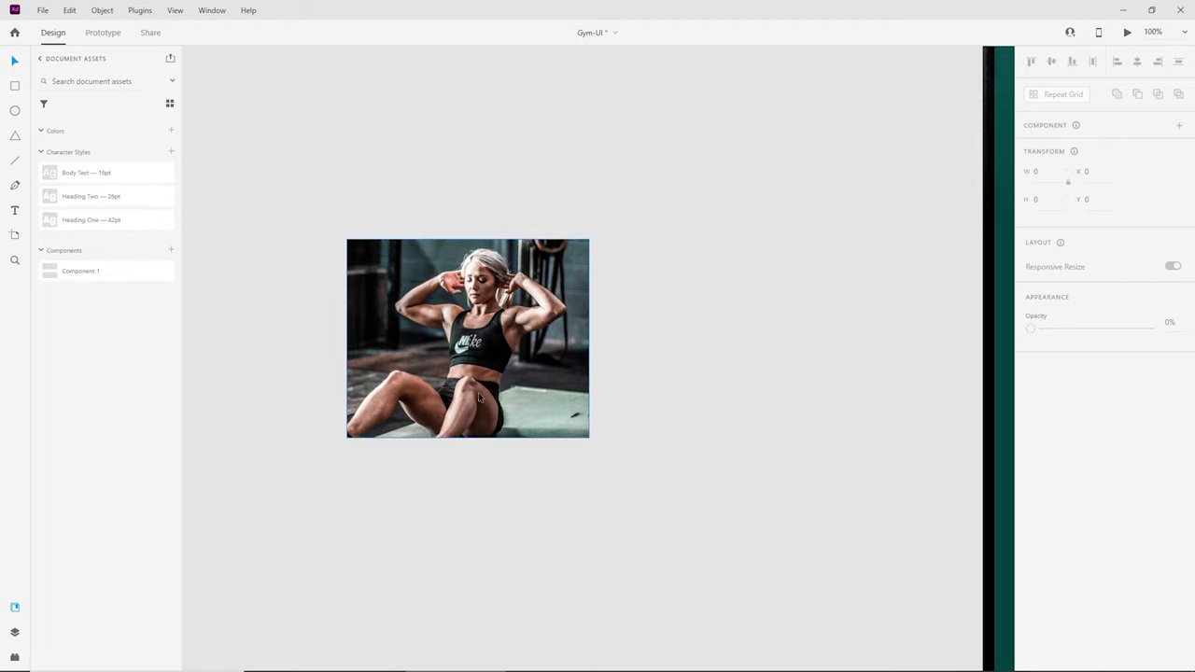
Step: Remove the border from the sit-up photo rectangle beside the artboard
key(ctrl+plus)
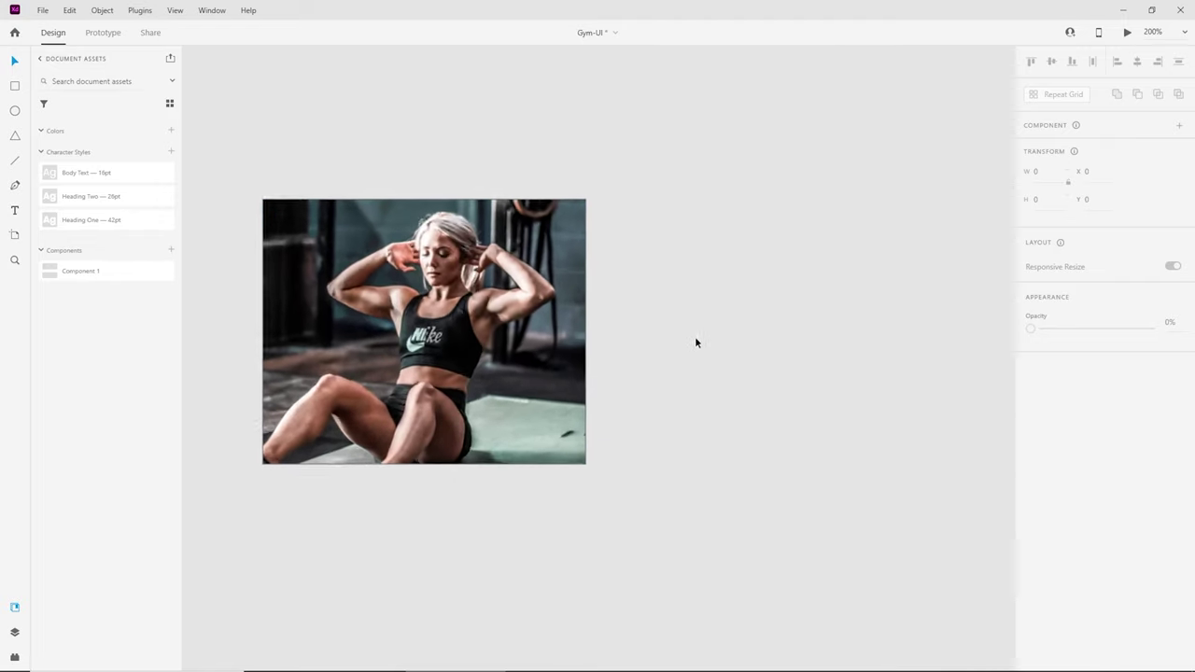
drag(683, 400, 855, 453)
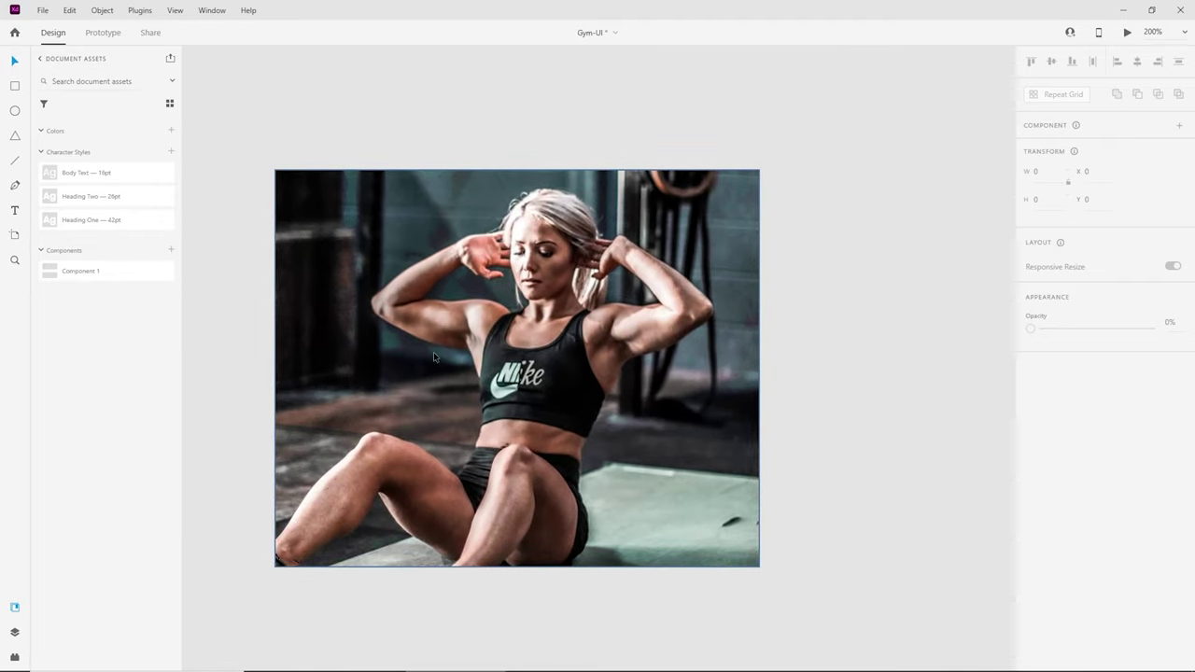
click(712, 277)
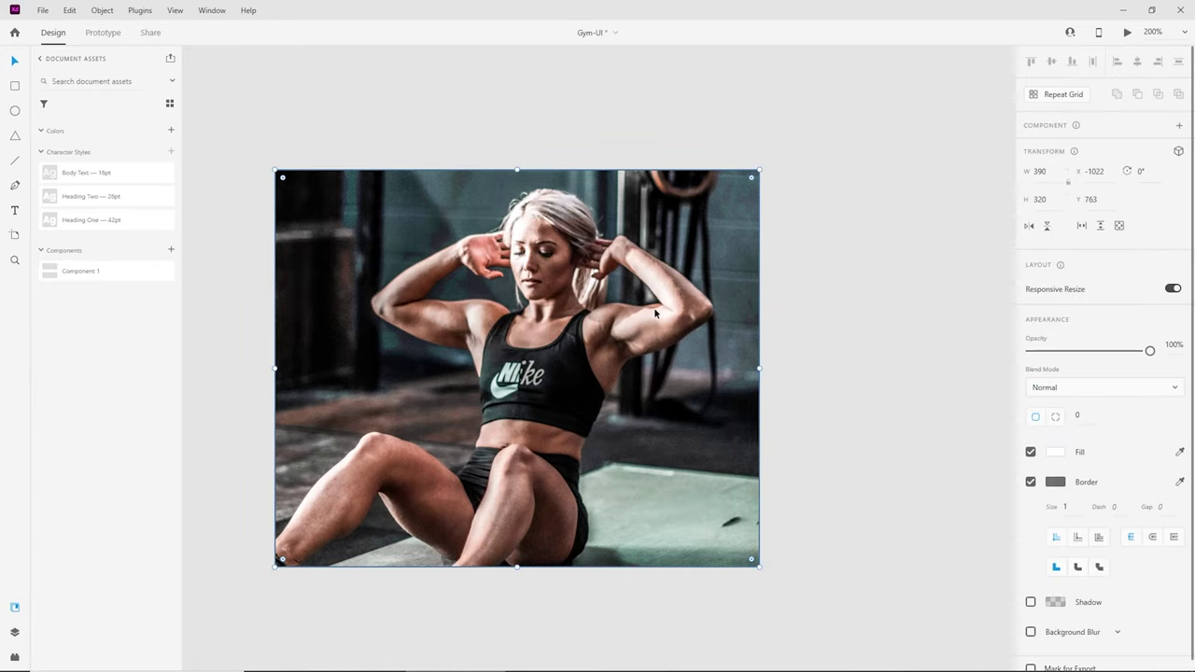
click(1031, 480)
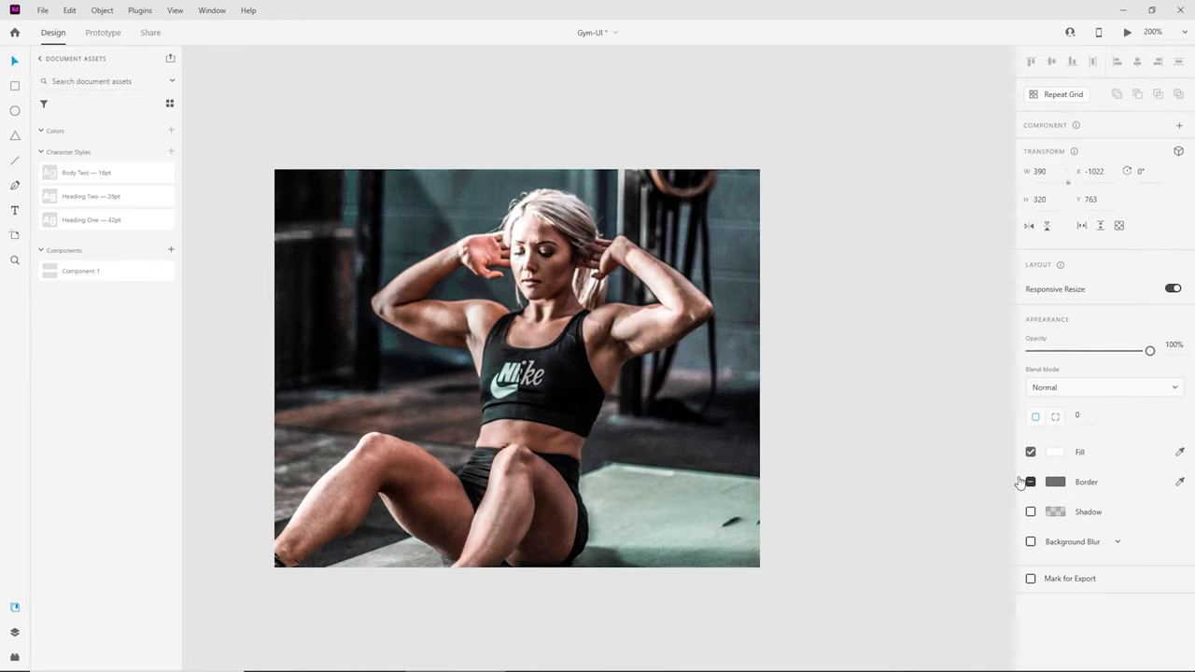
click(906, 407)
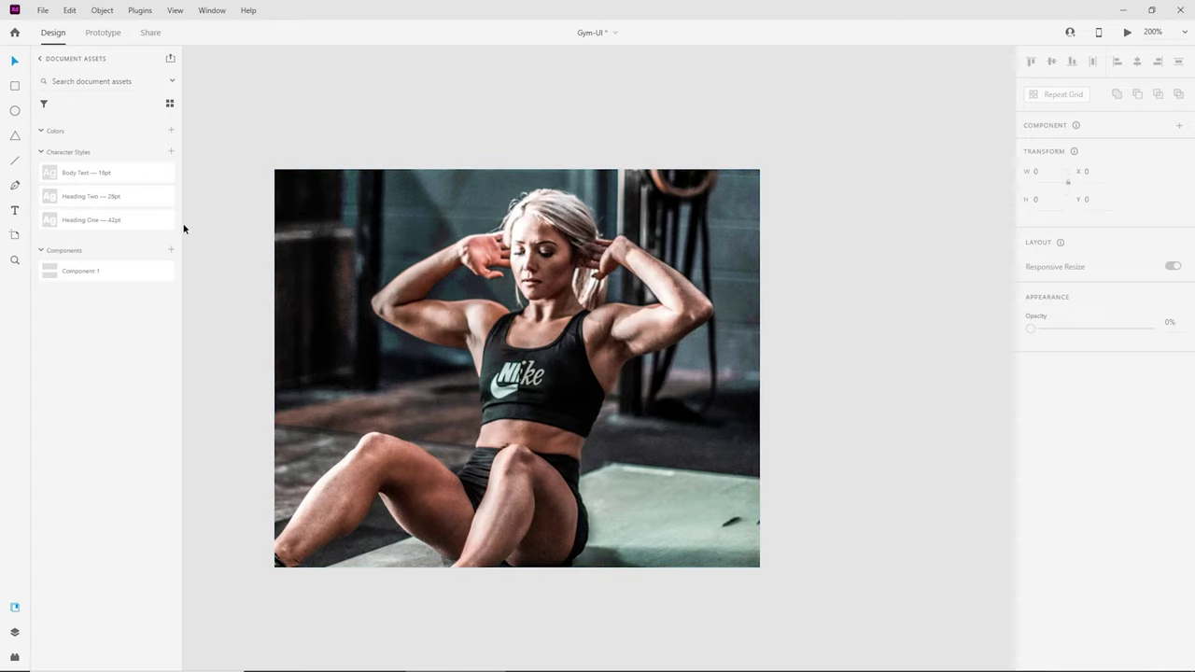
Step: Add a centred text box spanning the photo's 390 width, reading "Expert Coaching"
click(15, 212)
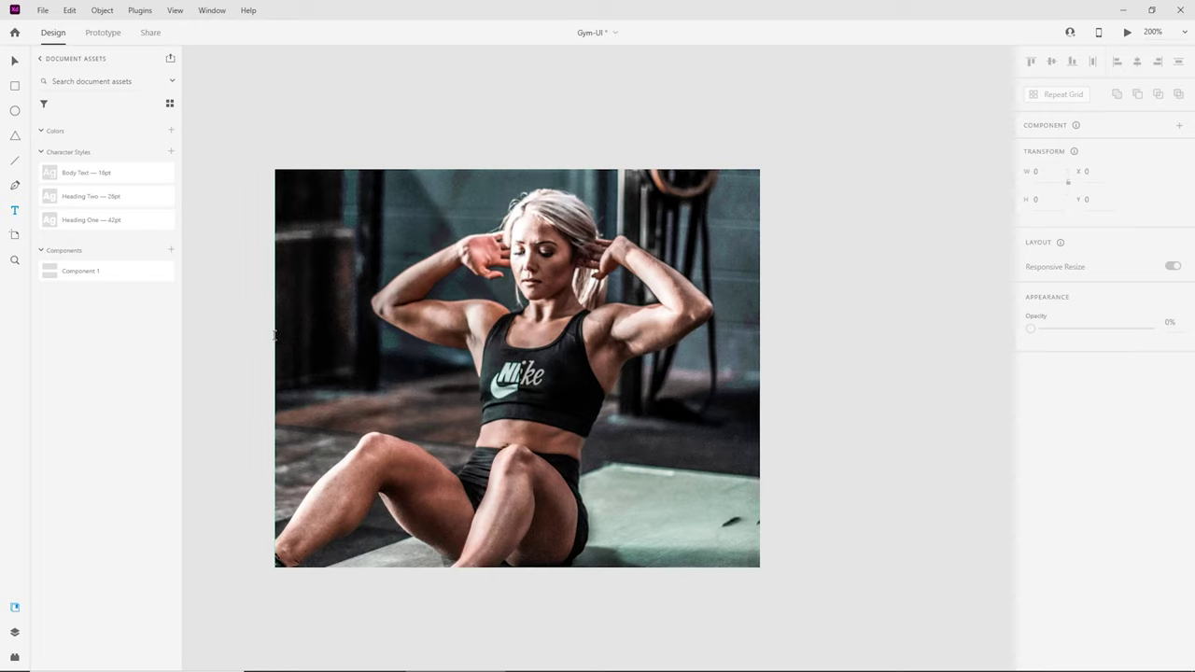
drag(275, 337, 760, 378)
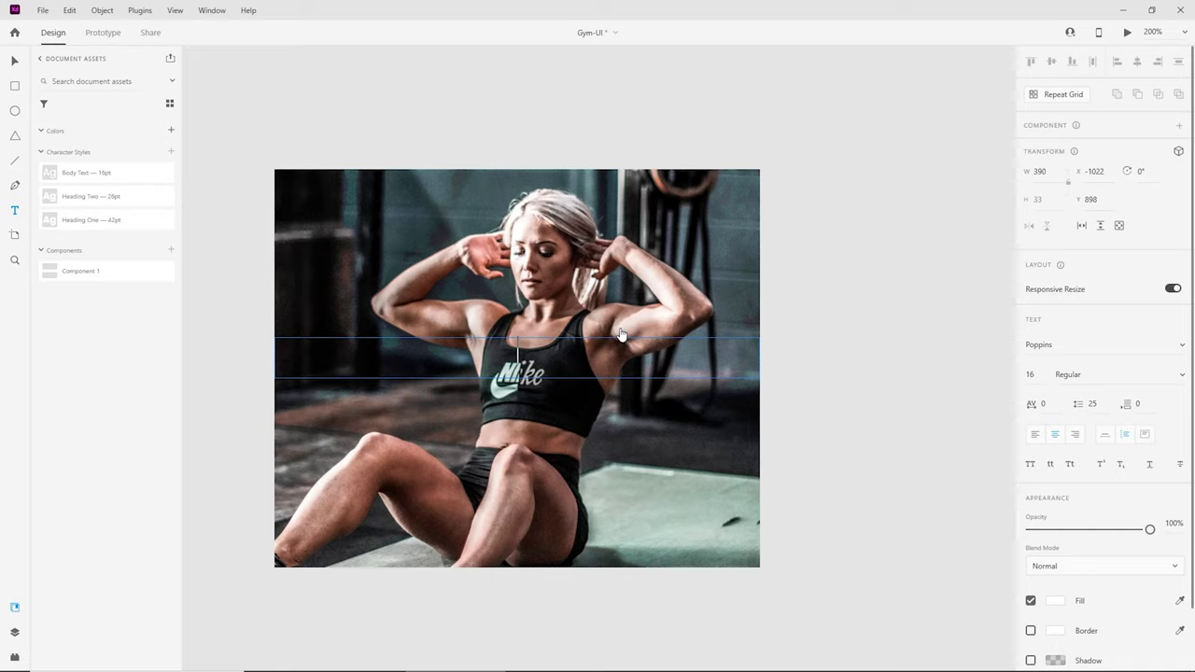
text(Expri)
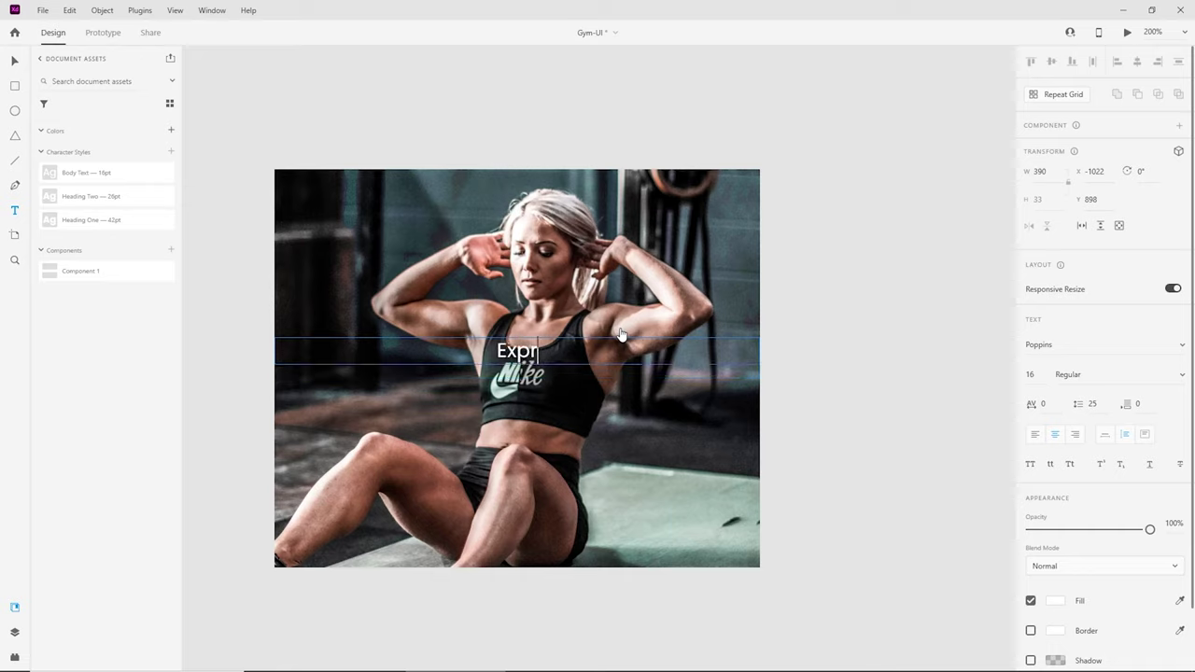
key(BackSpace)
key(BackSpace)
key(BackSpace)
key(BackSpace)
key(BackSpace)
text(Expert)
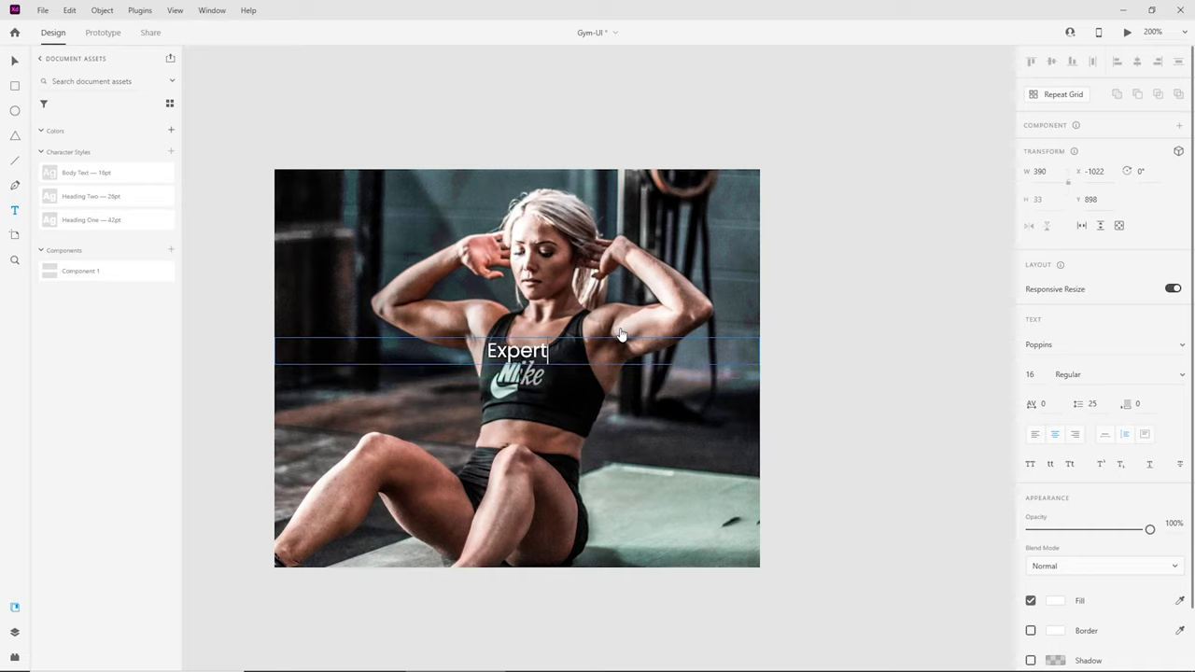
text( Coaching)
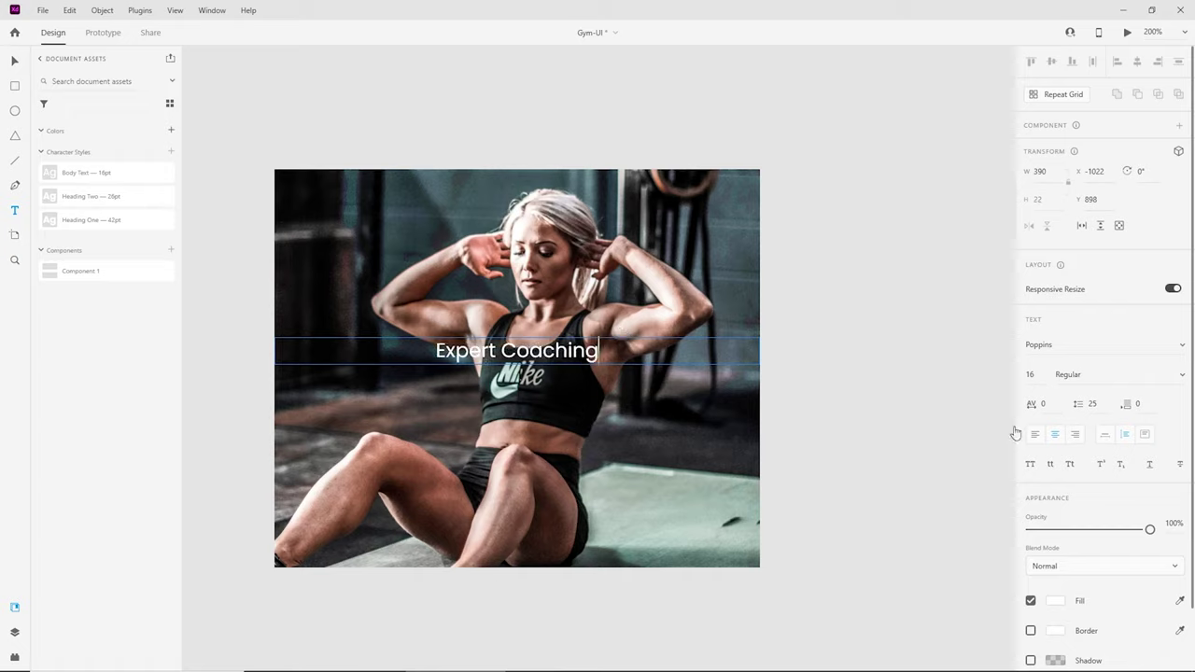
click(1056, 437)
key(Escape)
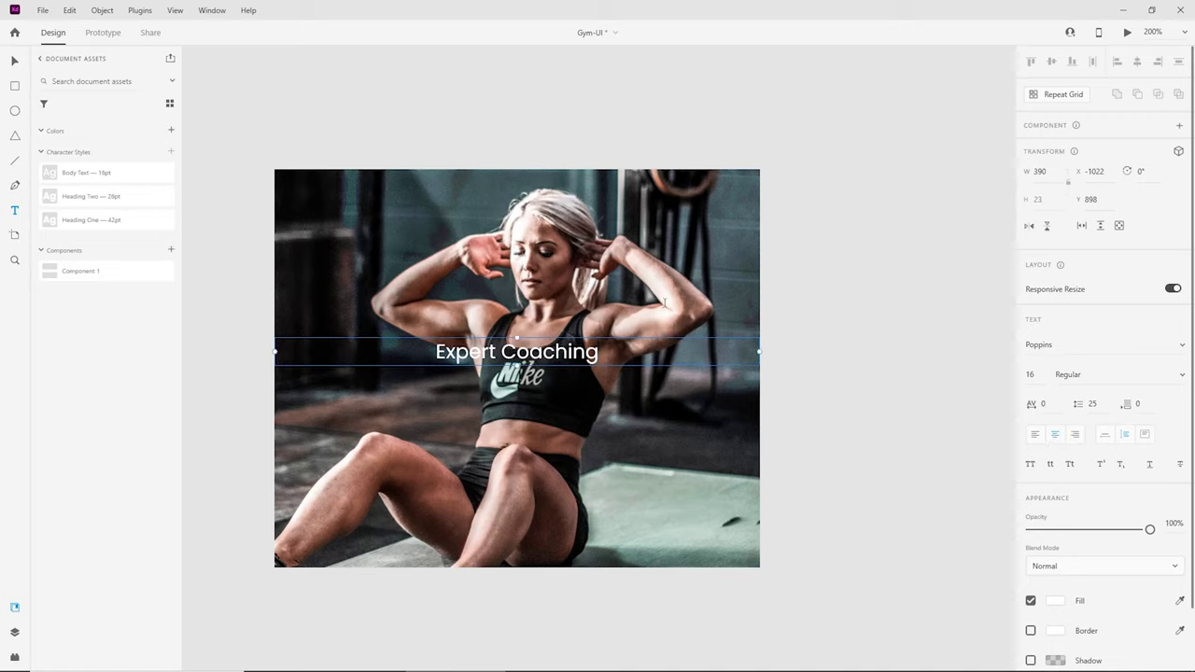
Step: Apply the Heading Two character style to "Expert Coaching" and centre it vertically on the photo at Y 905
click(118, 198)
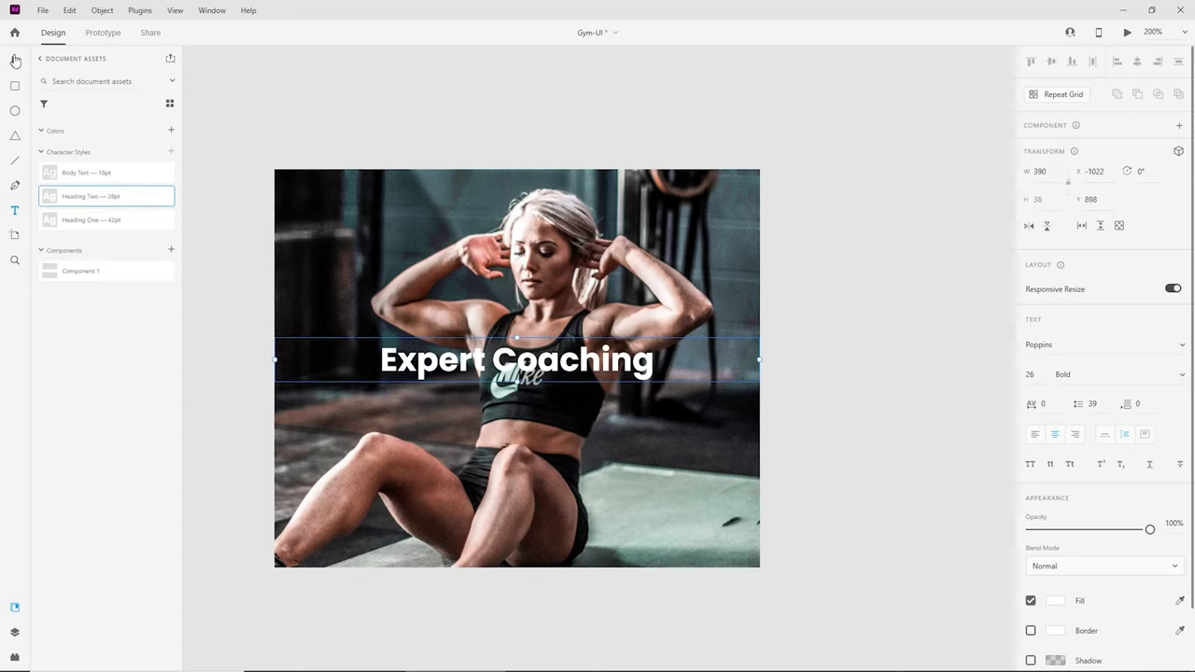
click(14, 61)
click(841, 296)
click(564, 381)
mouse_move(564, 381)
mouse_down()
mouse_move(563, 368)
mouse_move(563, 389)
mouse_up()
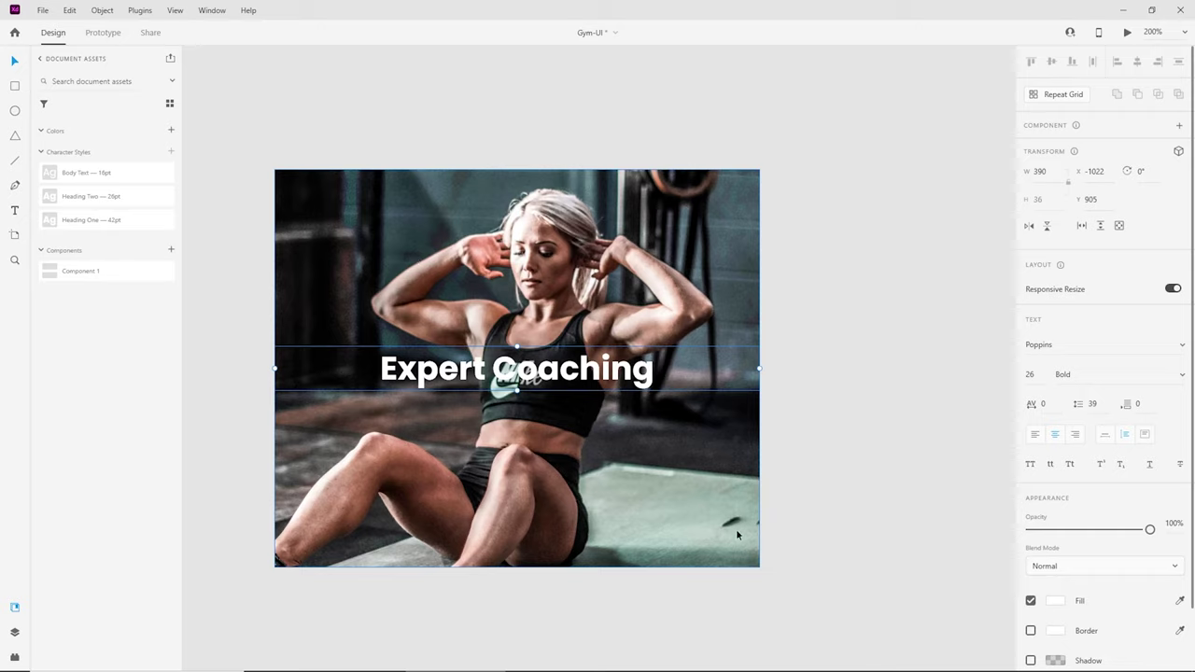
click(803, 472)
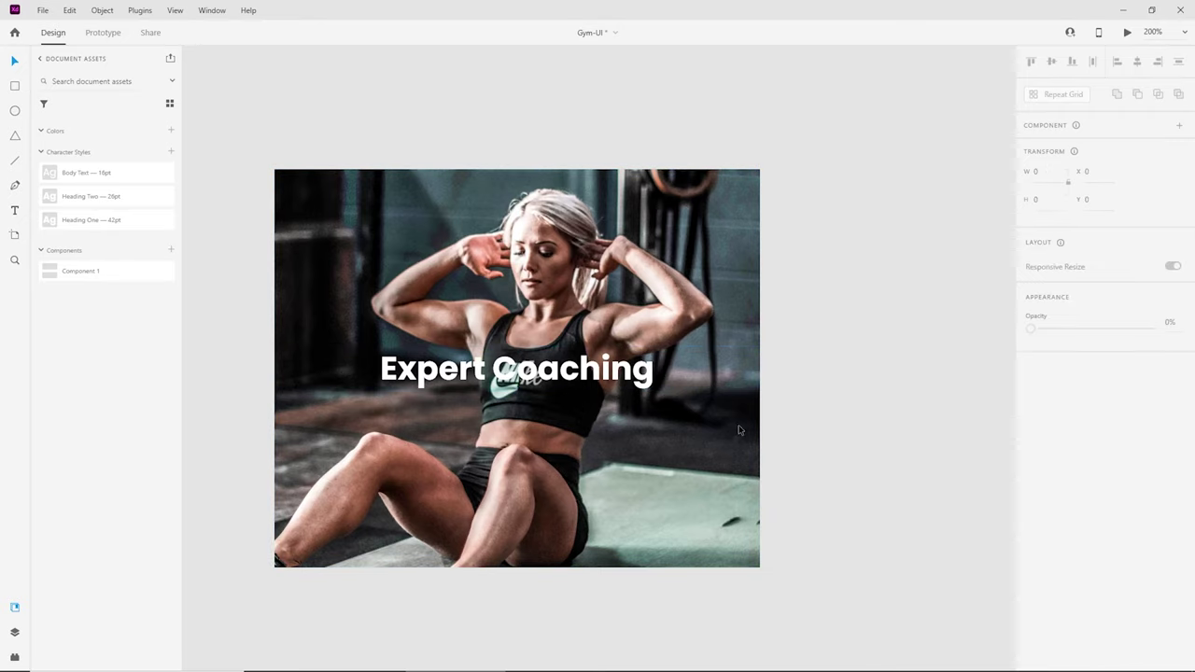
Step: Try Stark's Check Contrast on the "Expert Coaching" heading together with the sit-up photo
click(610, 382)
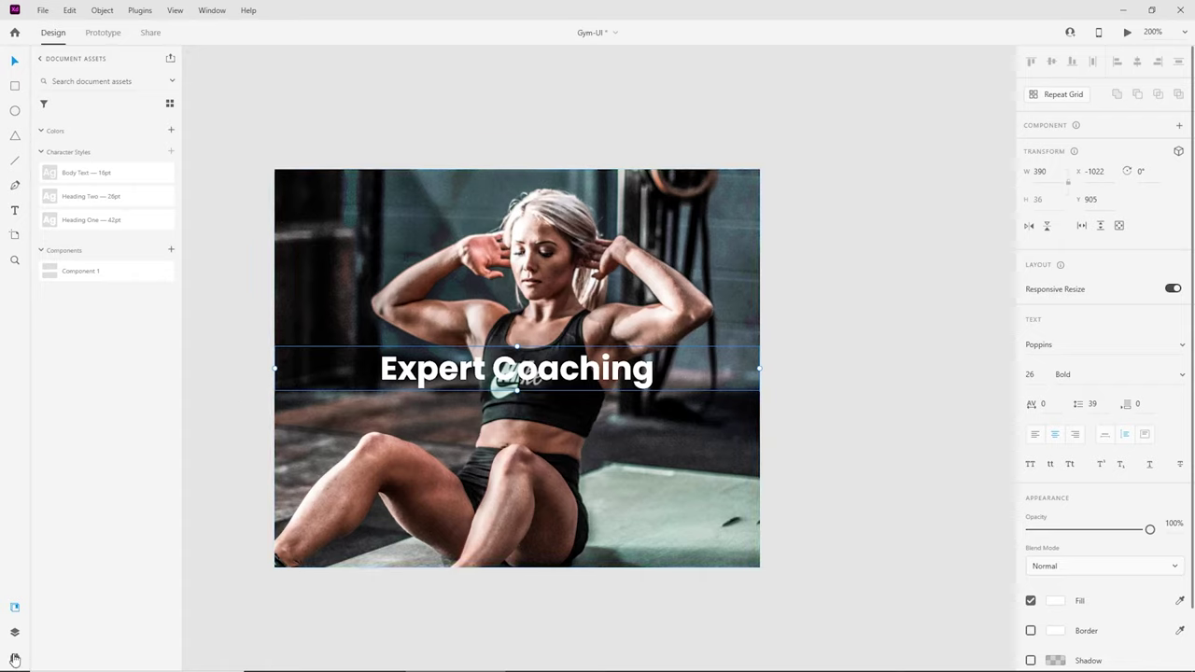
click(14, 660)
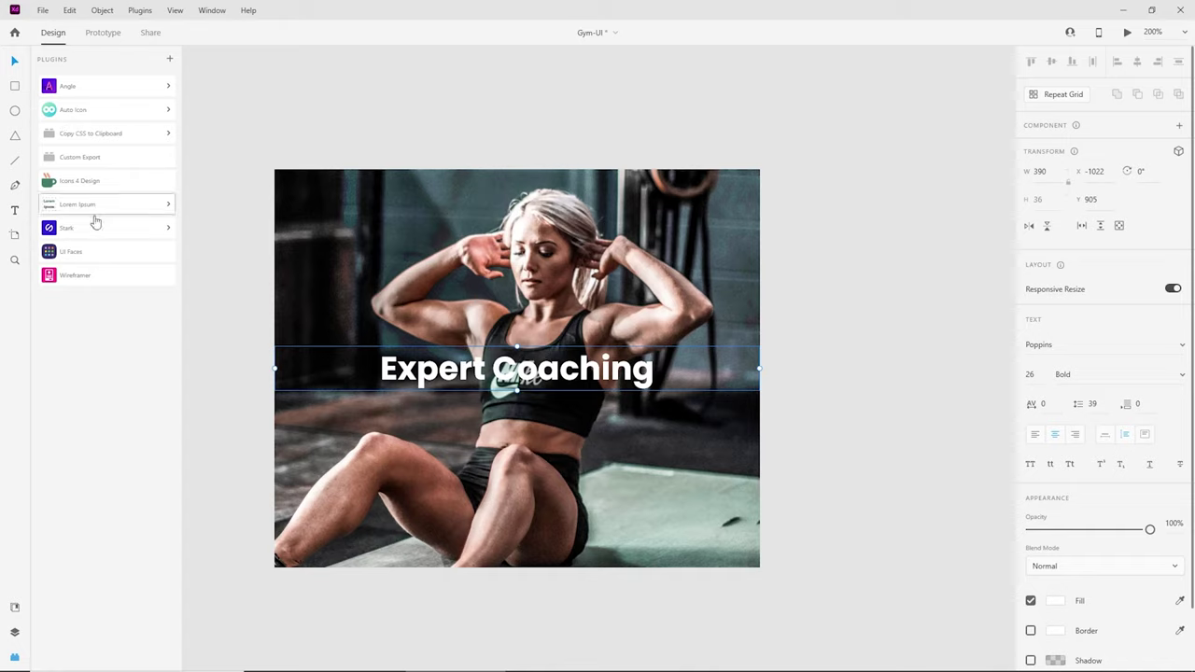
click(71, 234)
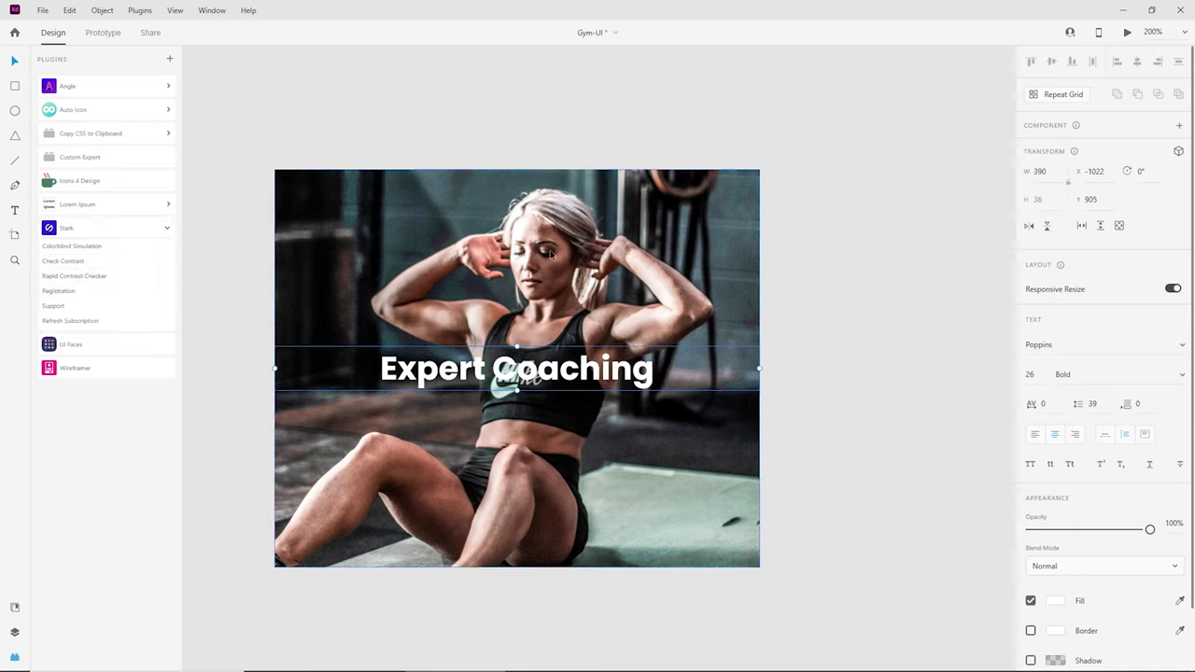
drag(827, 433, 579, 271)
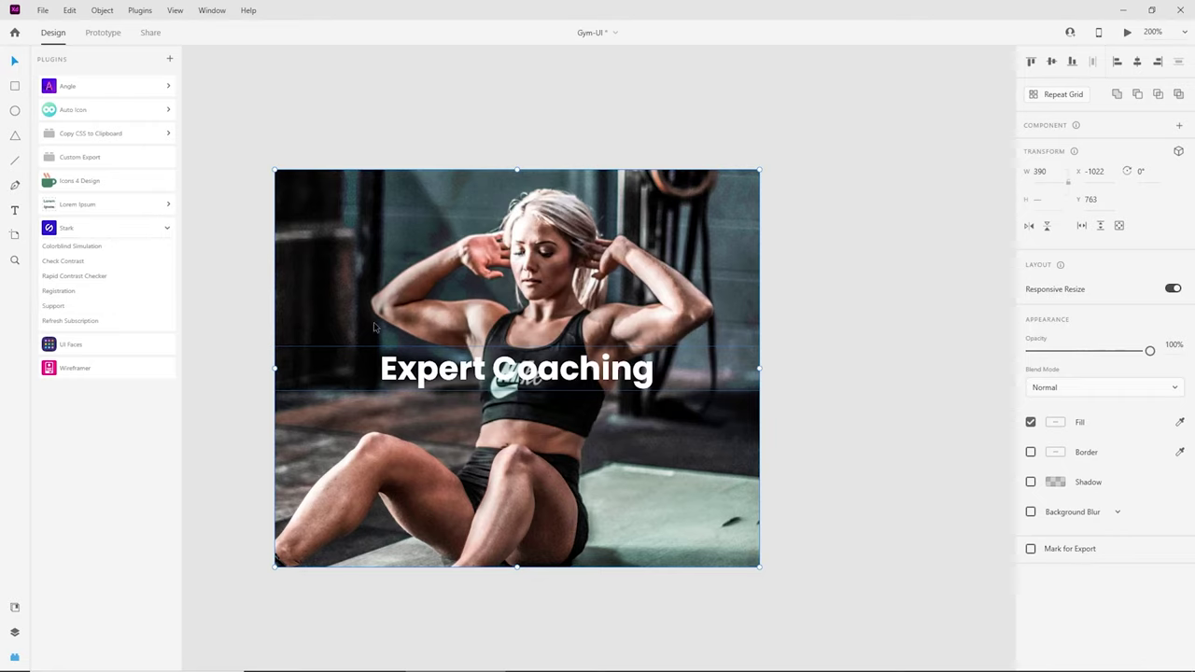
click(81, 265)
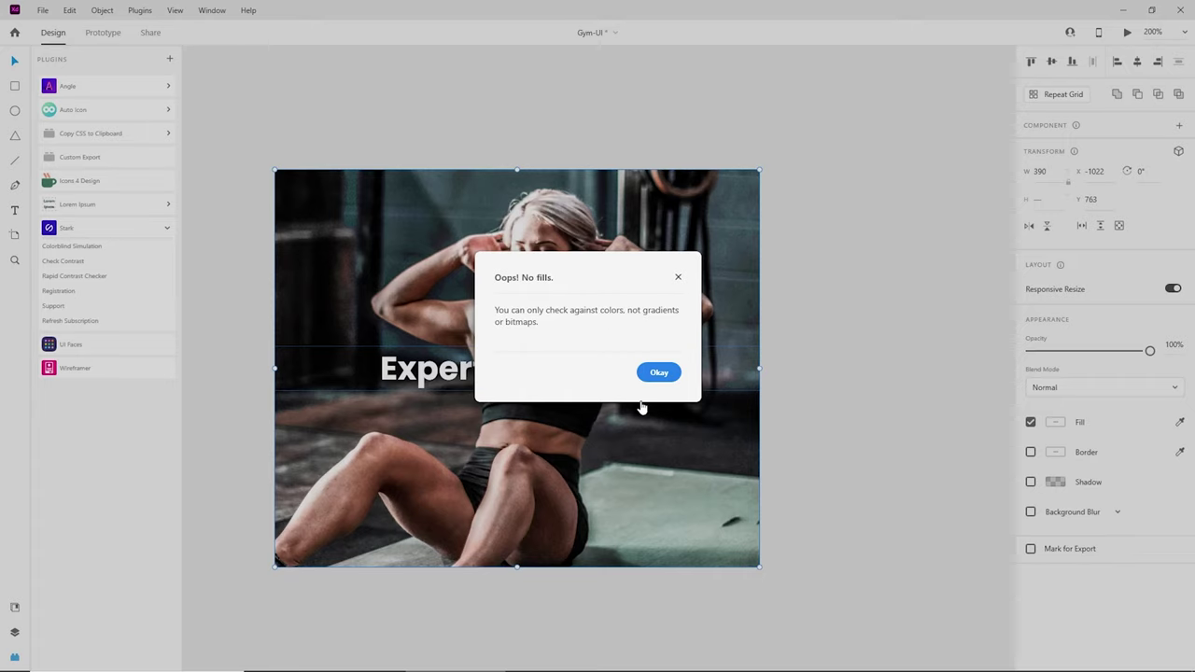
click(657, 375)
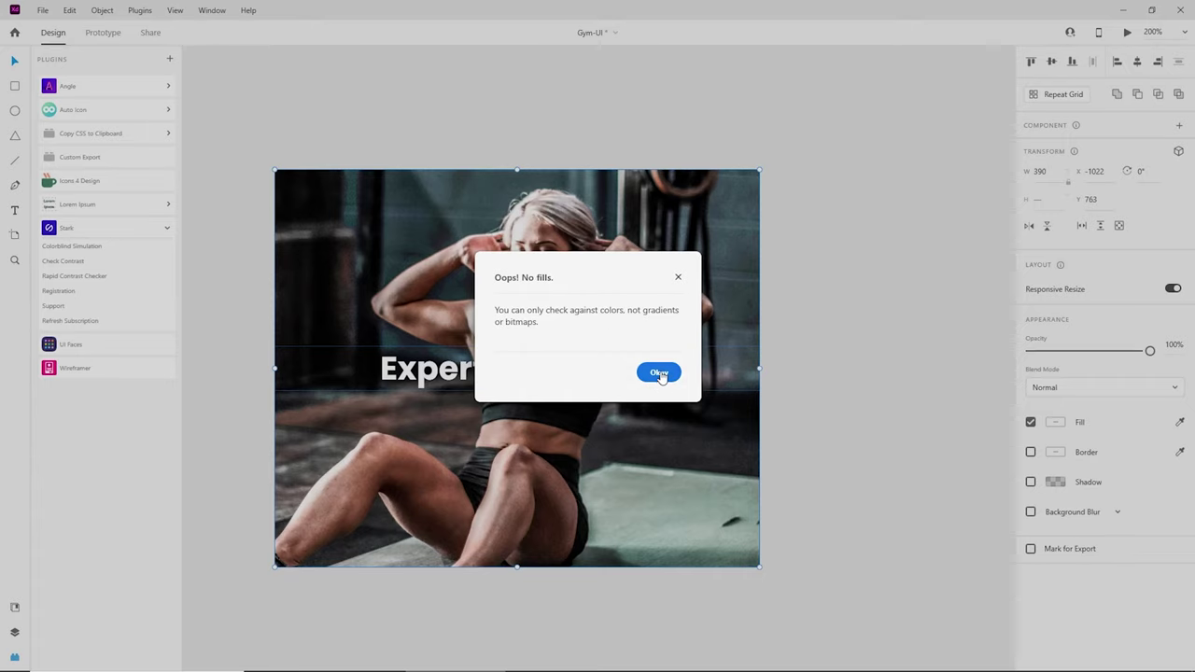
Step: Draw a test rectangle about 313 × 54 over the photo, fill it light grey and place it behind the heading
click(15, 86)
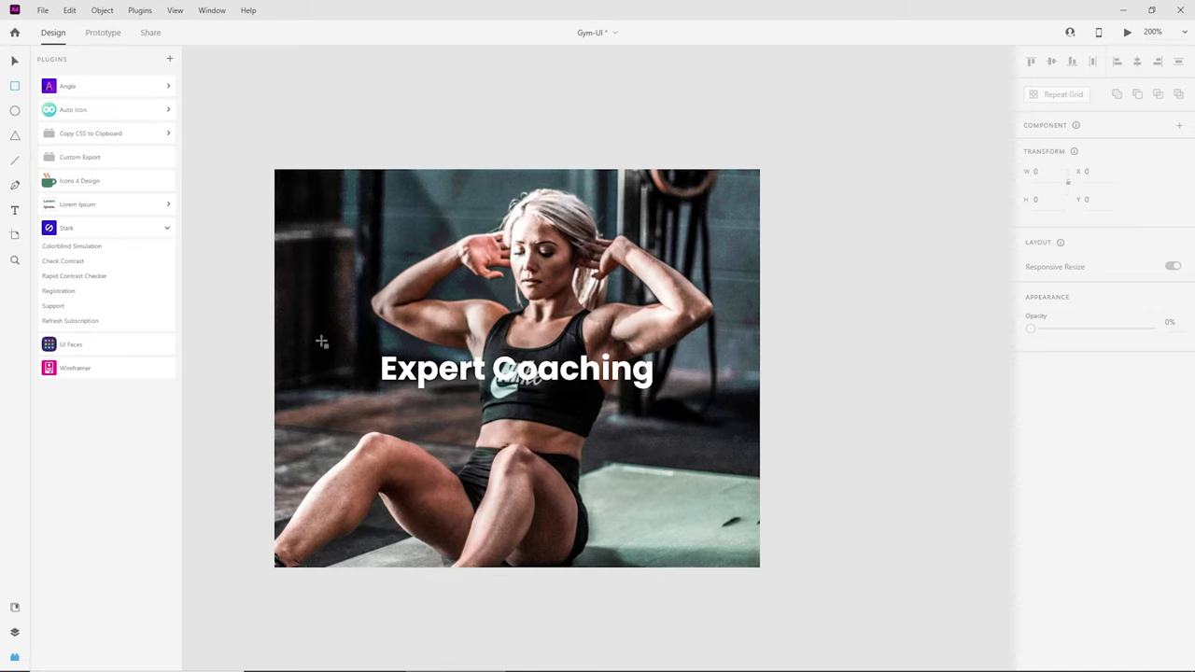
mouse_move(340, 340)
mouse_down()
mouse_move(355, 355)
mouse_move(751, 408)
mouse_move(729, 406)
mouse_up()
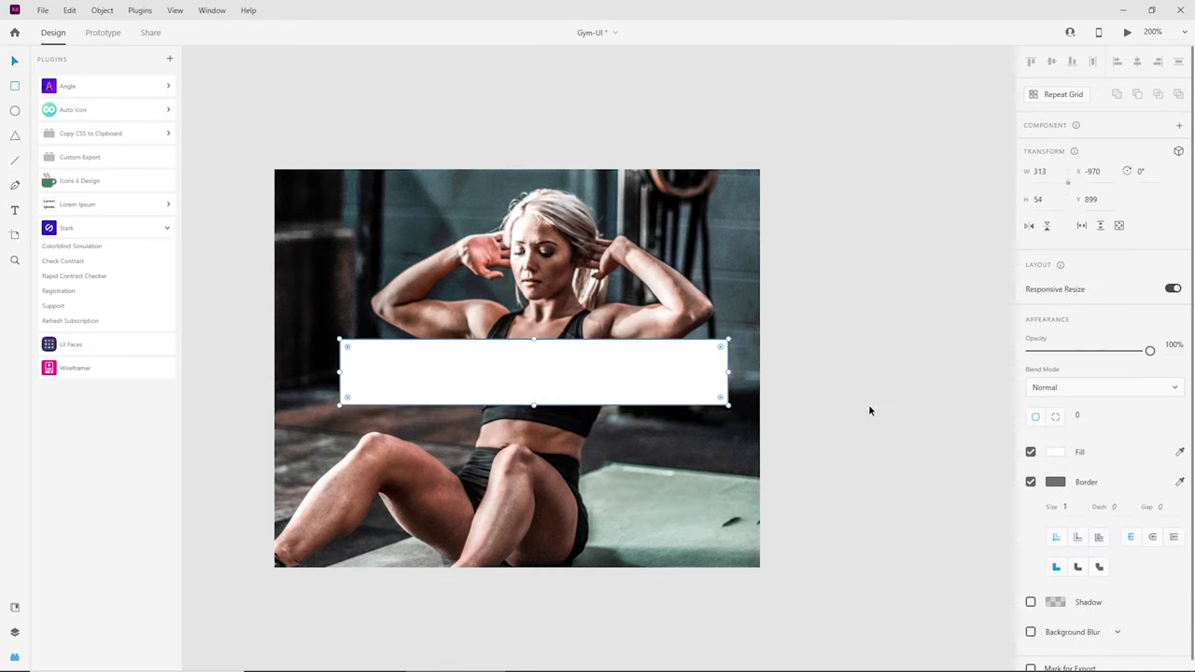
click(1057, 453)
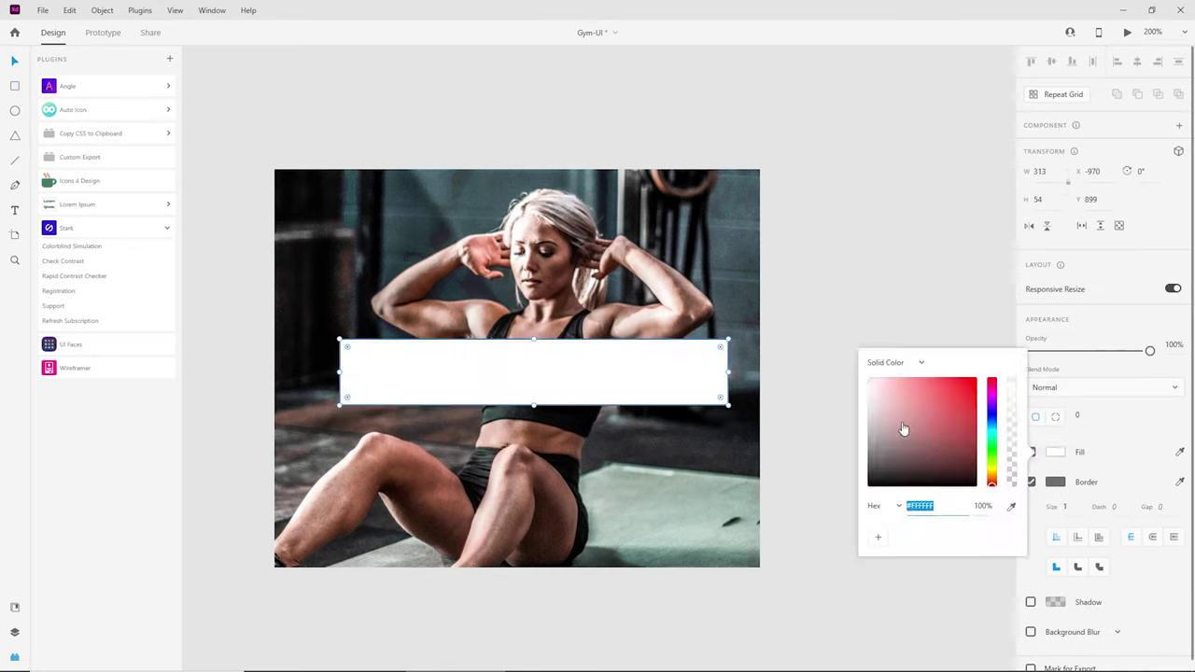
drag(902, 423, 813, 394)
Step: Check the contrast of the "Expert Coaching" heading against the light grey rectangle with Stark
shift+click(572, 370)
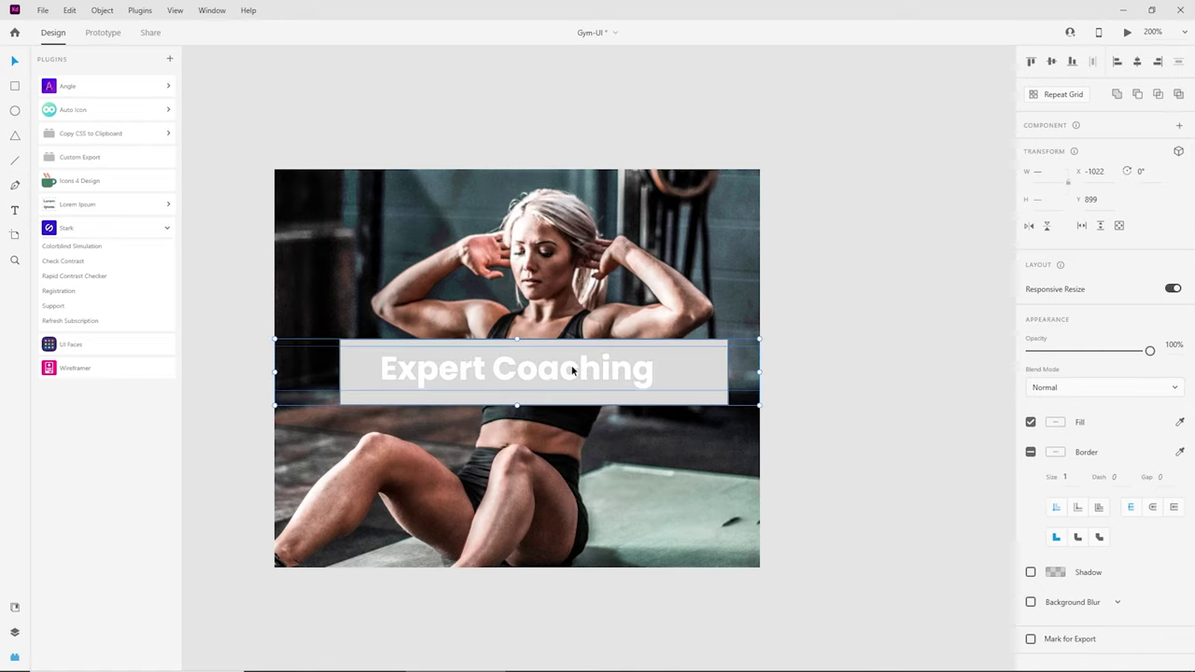
click(60, 263)
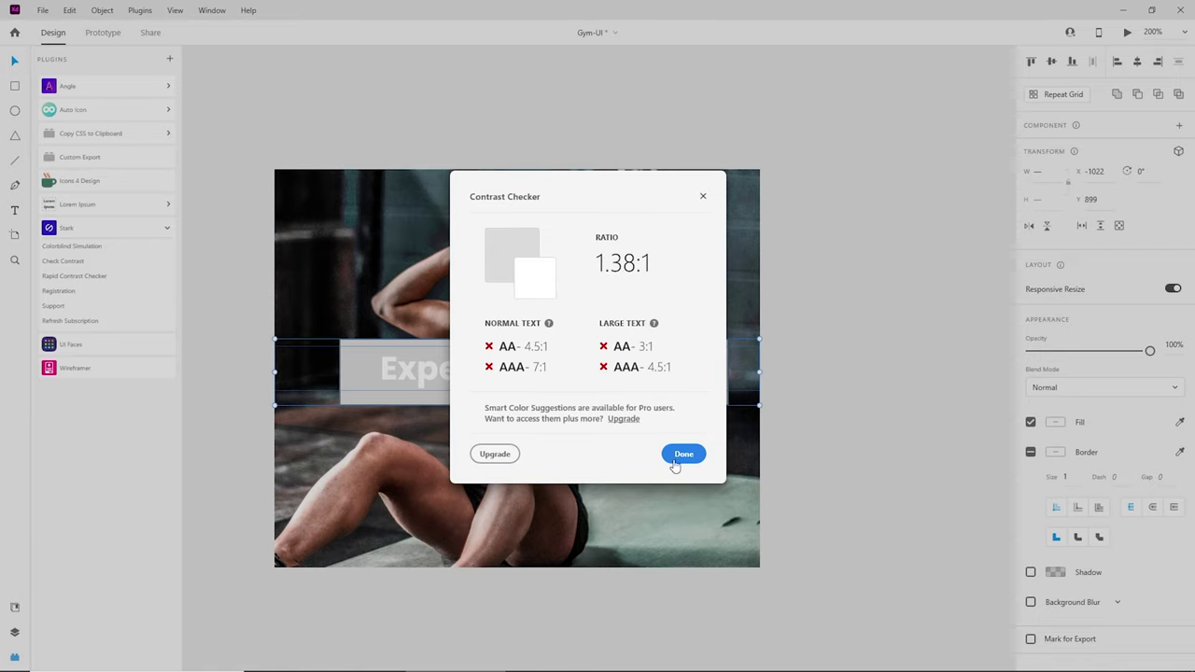
click(705, 197)
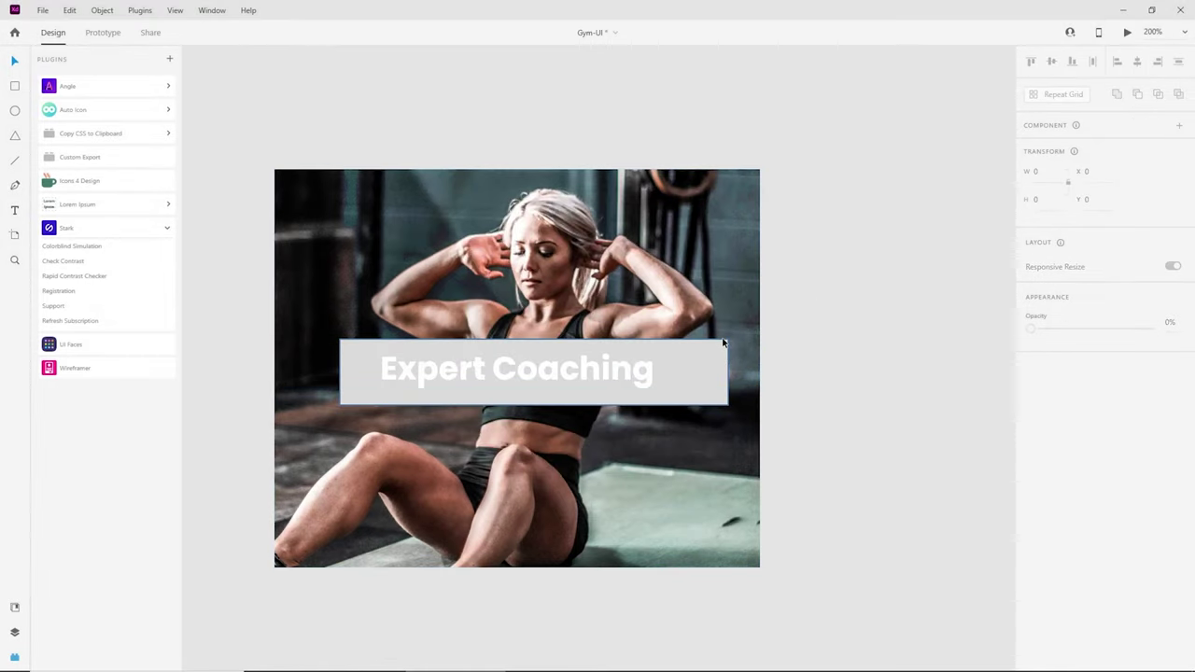
Step: Recheck the heading's contrast with the test rectangle filled #000000, and delete that rectangle
click(1055, 452)
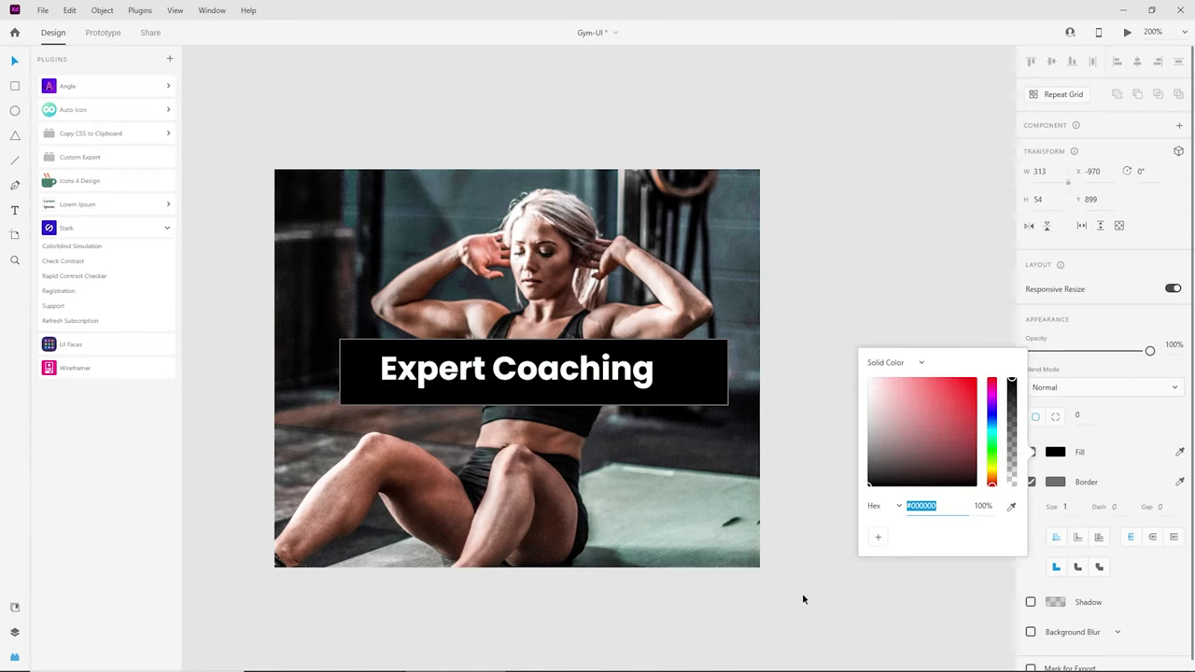
click(666, 396)
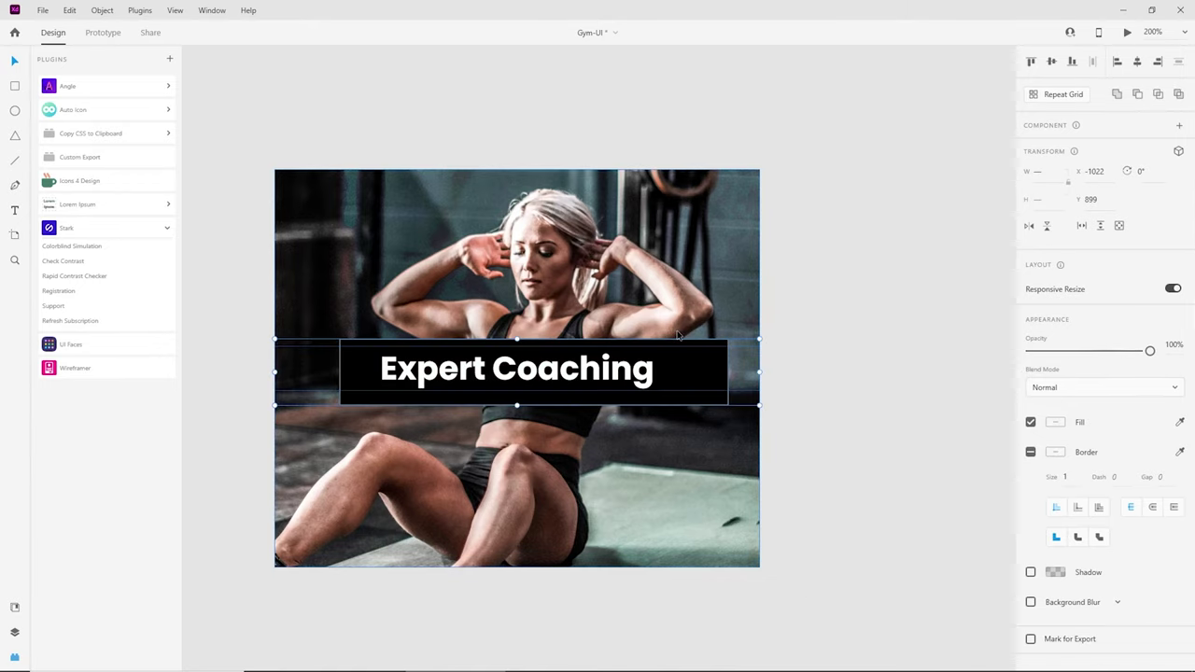
click(63, 262)
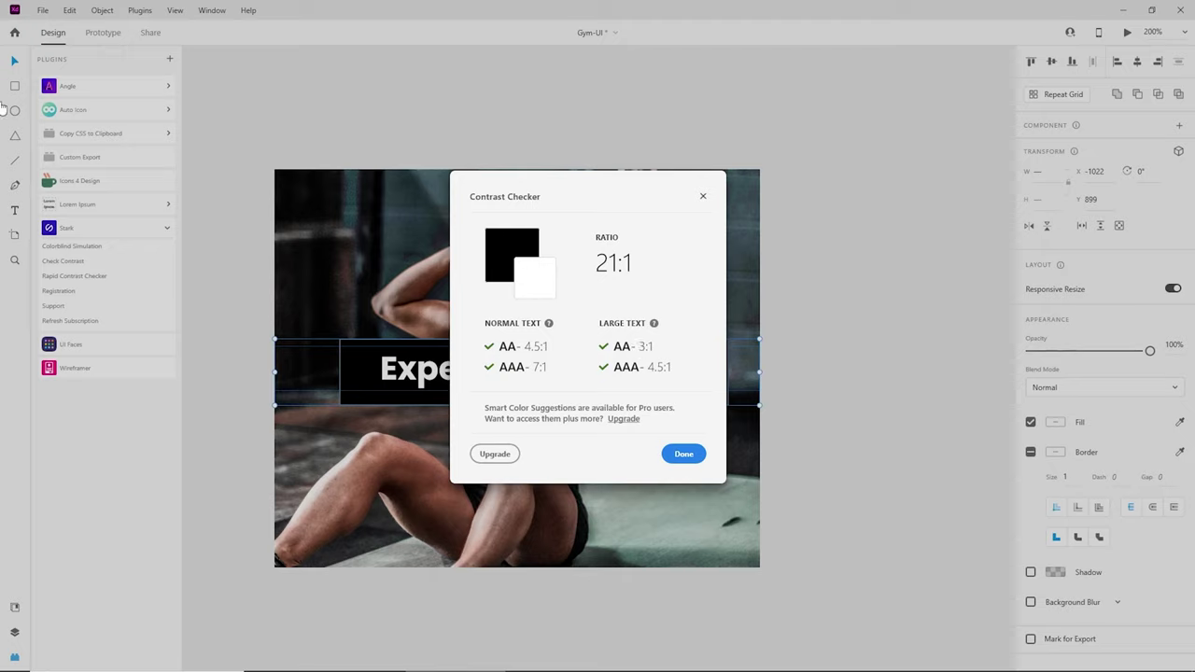
click(687, 455)
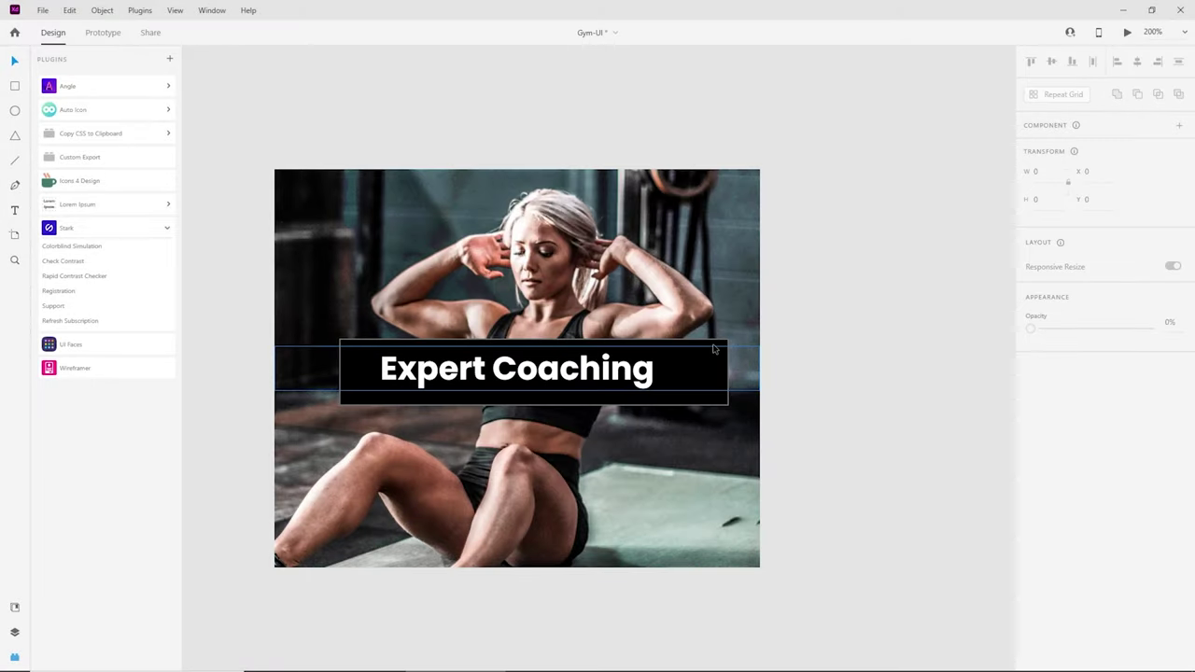
click(837, 345)
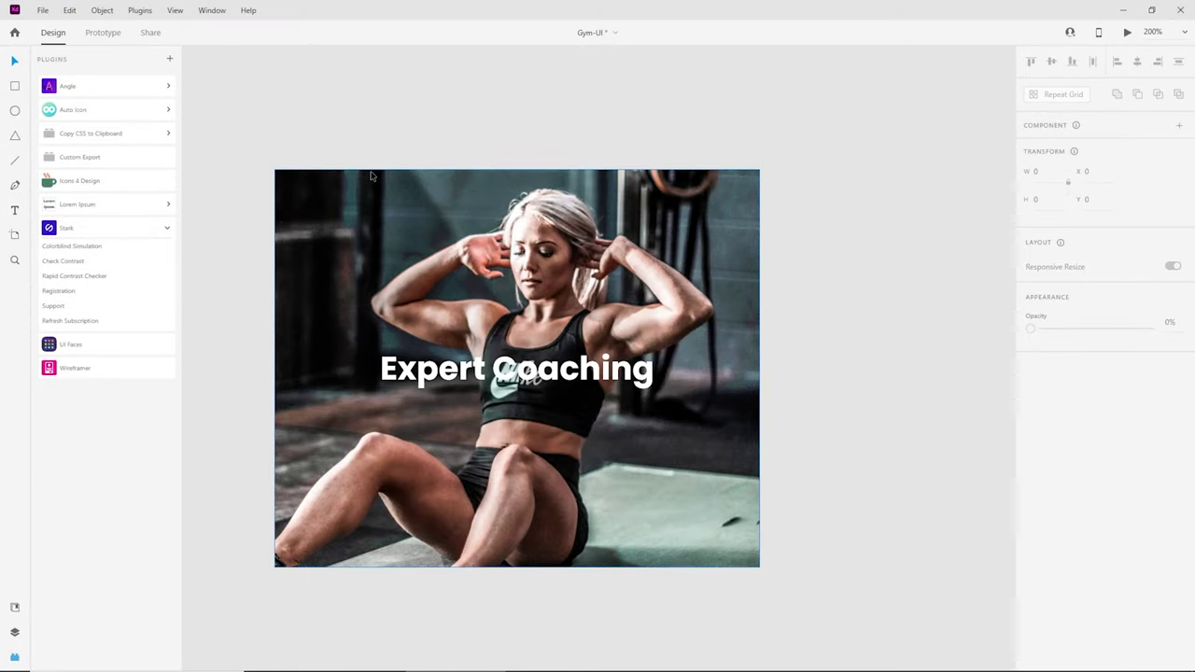
Step: Draw a borderless 390 × 320 rectangle exactly over the sit-up photo and fill it with #000000
key(r)
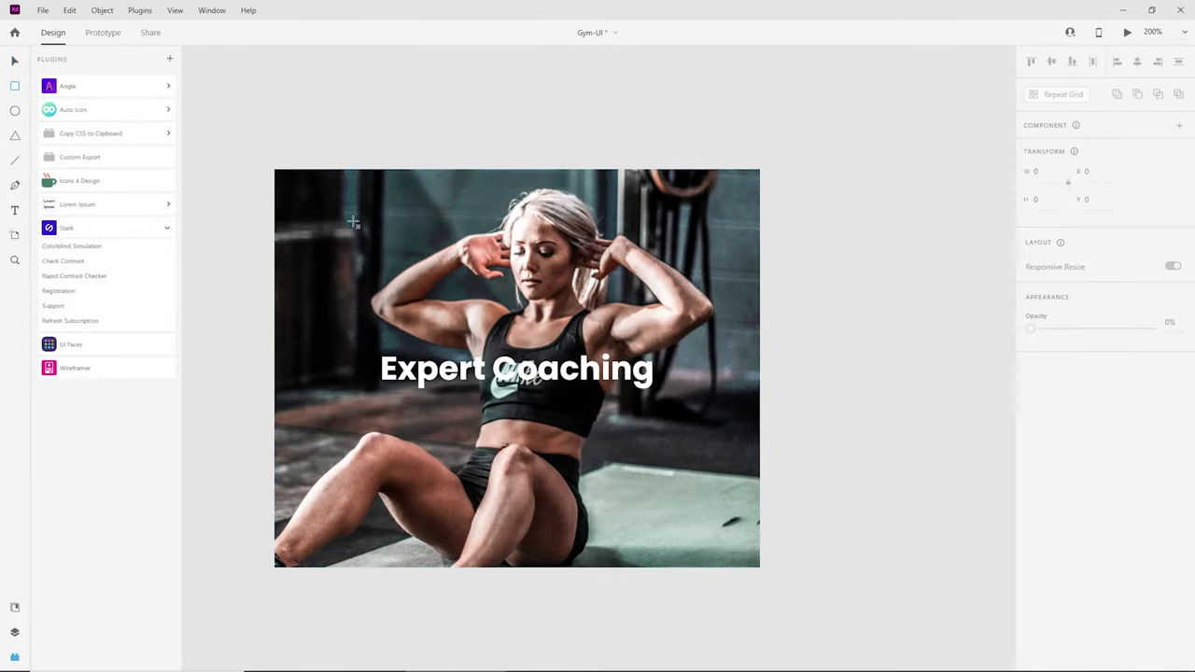
drag(274, 171, 762, 567)
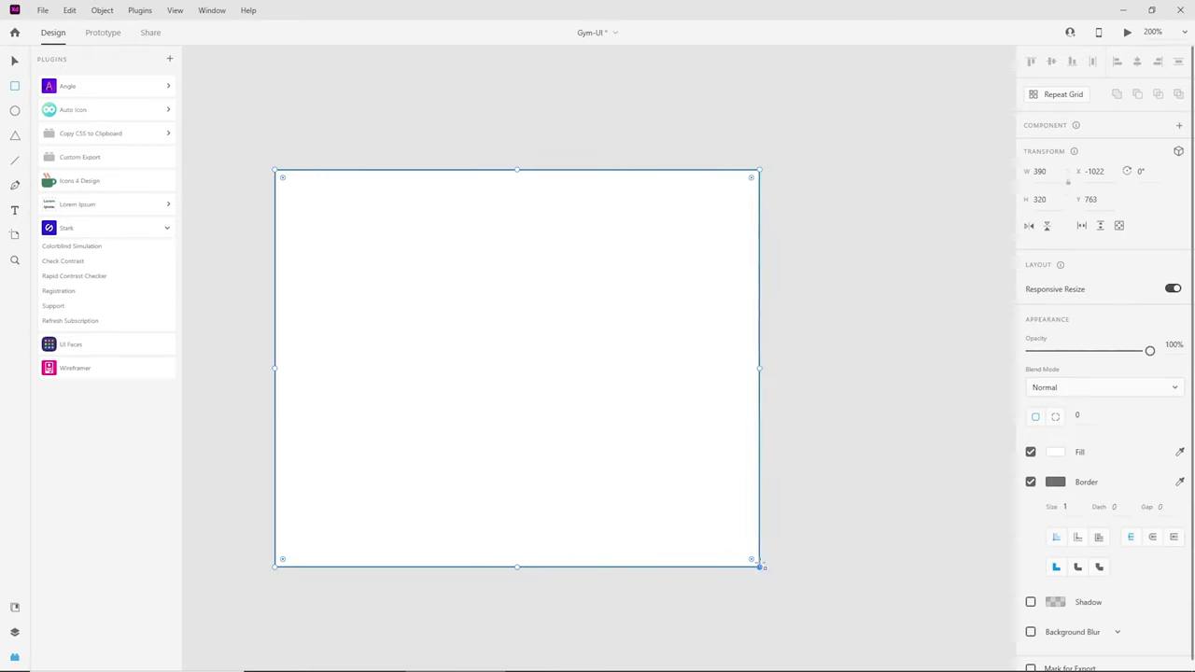
click(1030, 482)
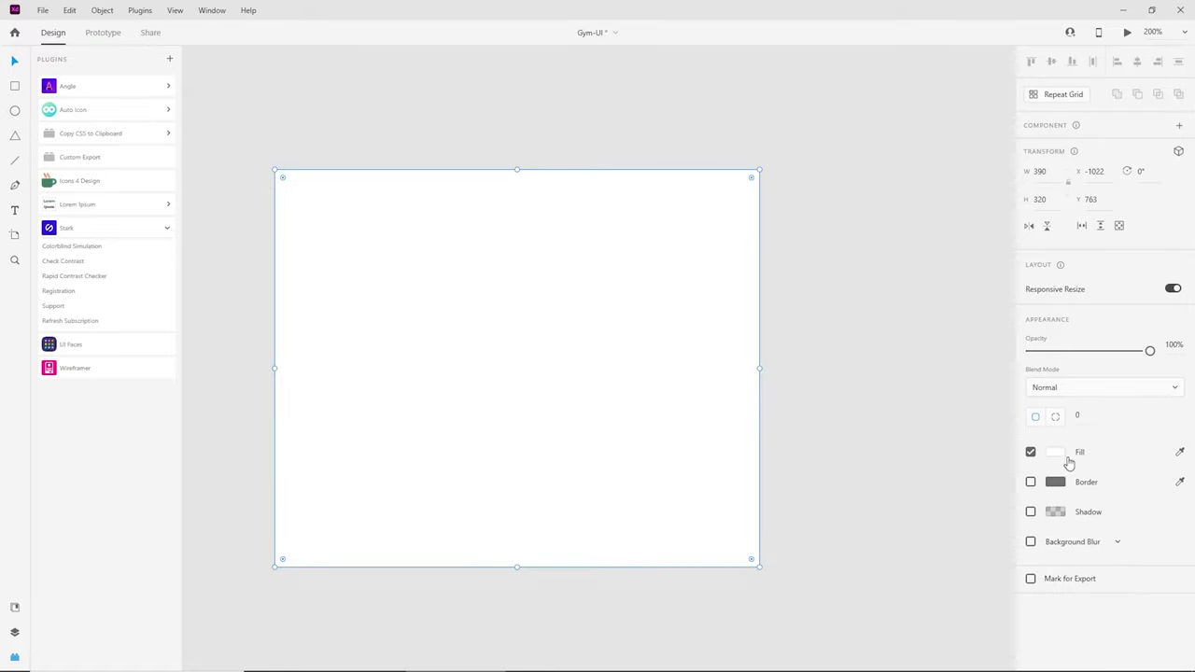
click(1057, 454)
drag(938, 454, 808, 574)
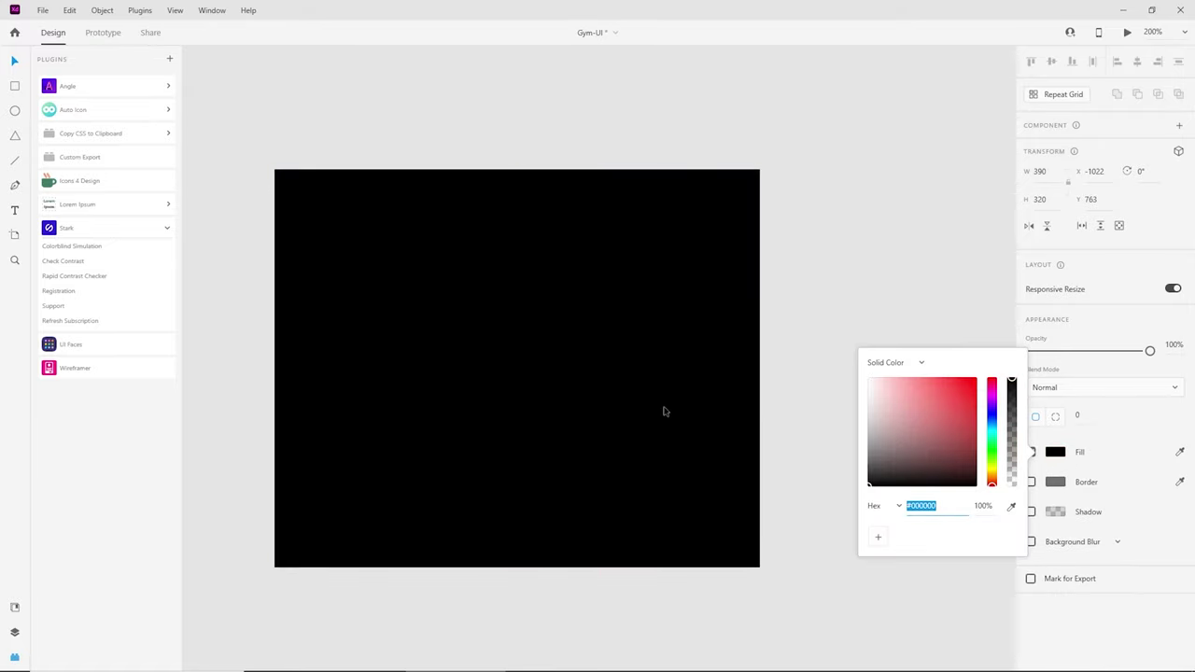
Step: Send the black rectangle backward so it sits between the photo and the "Expert Coaching" heading
click(623, 380)
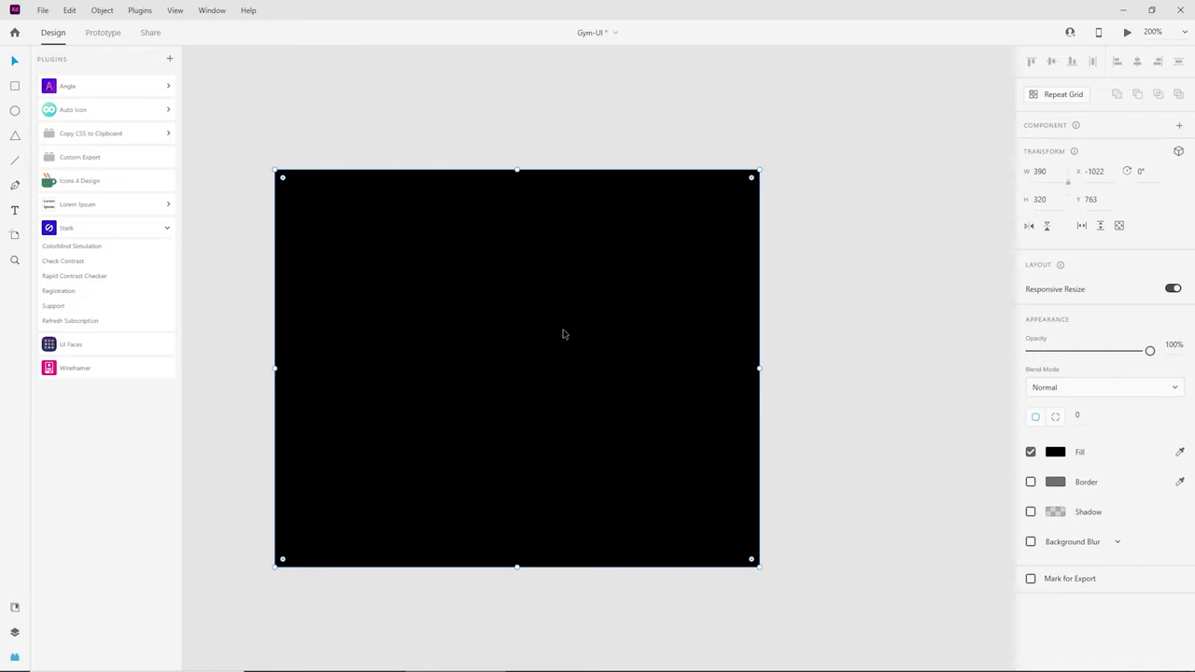
right_click(564, 335)
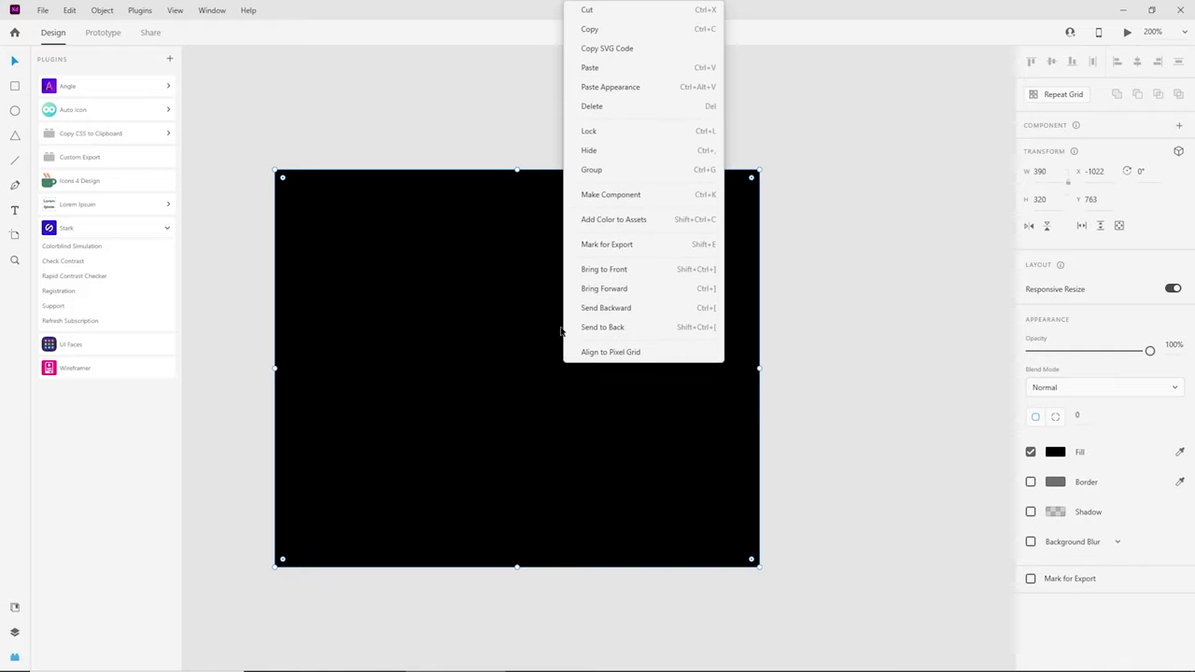
click(609, 310)
click(544, 379)
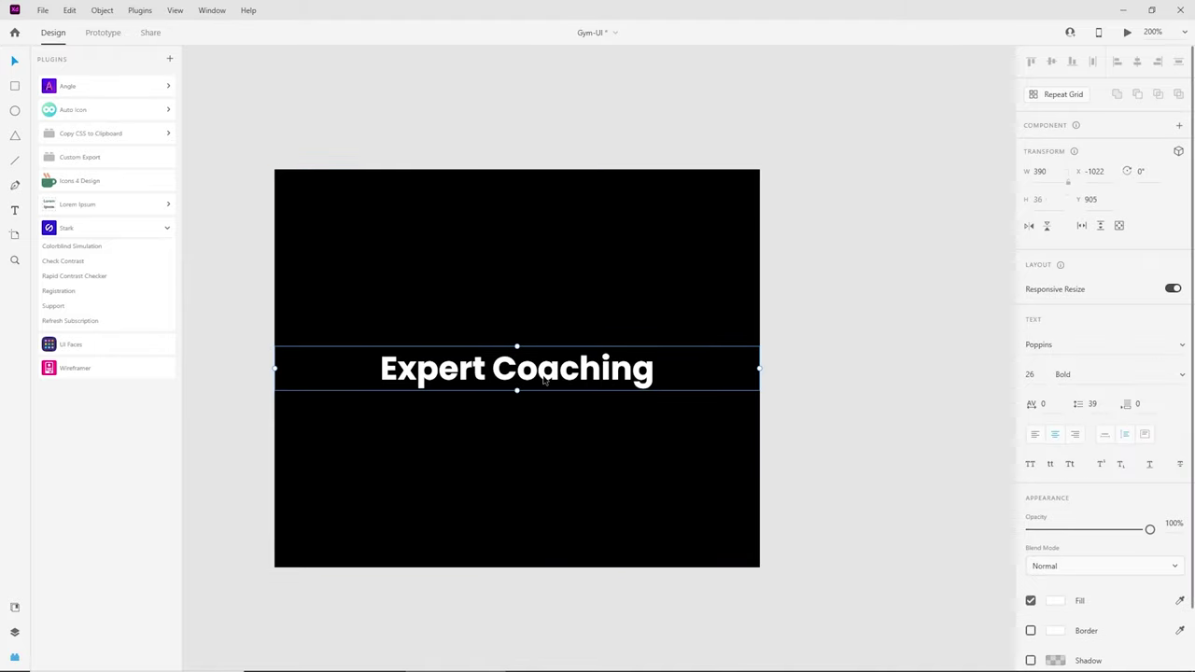
Step: Set the black overlay rectangle's opacity to 40%
click(649, 258)
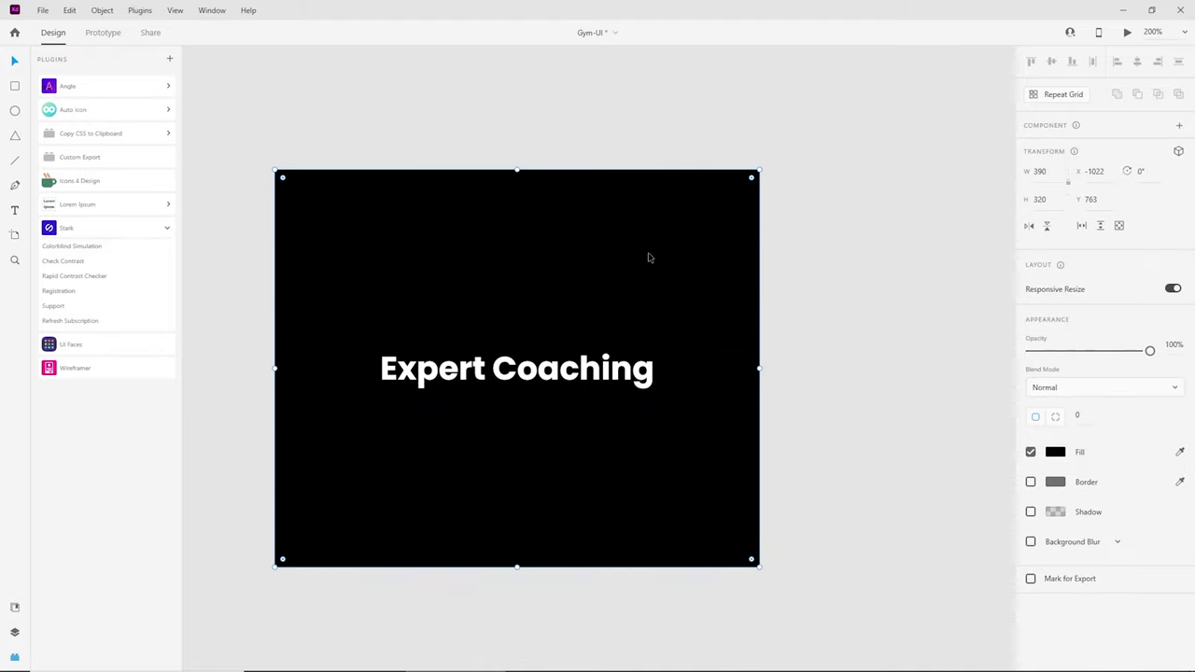
click(1181, 348)
text(40)
key(Return)
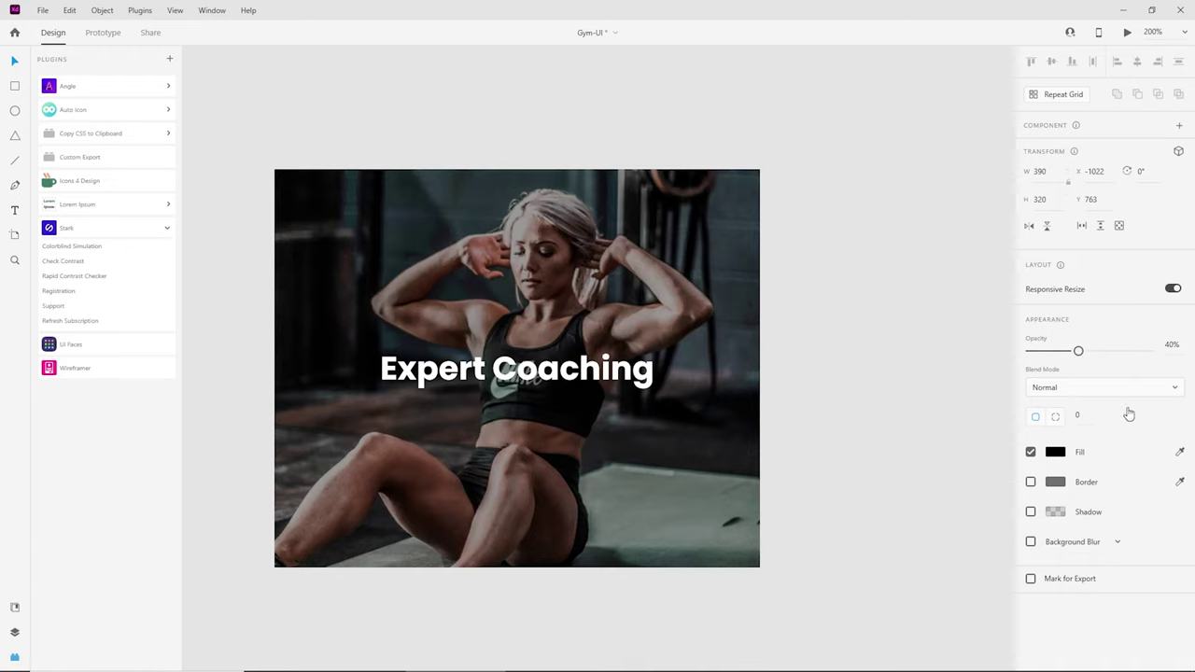
click(901, 356)
click(698, 213)
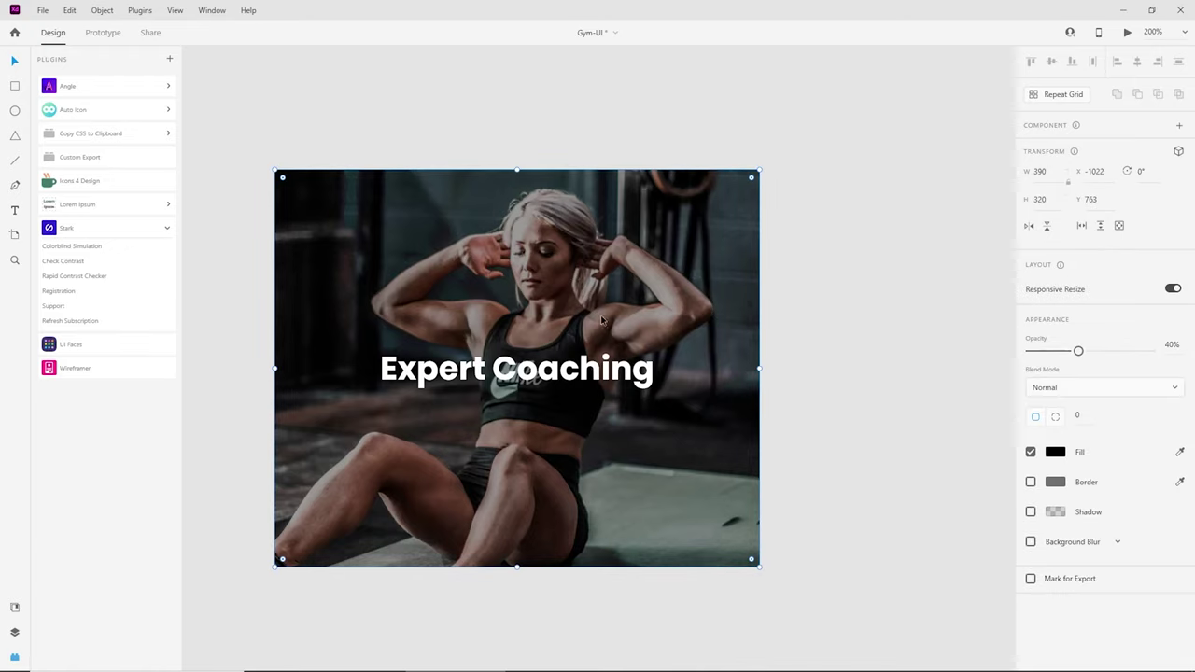
click(795, 304)
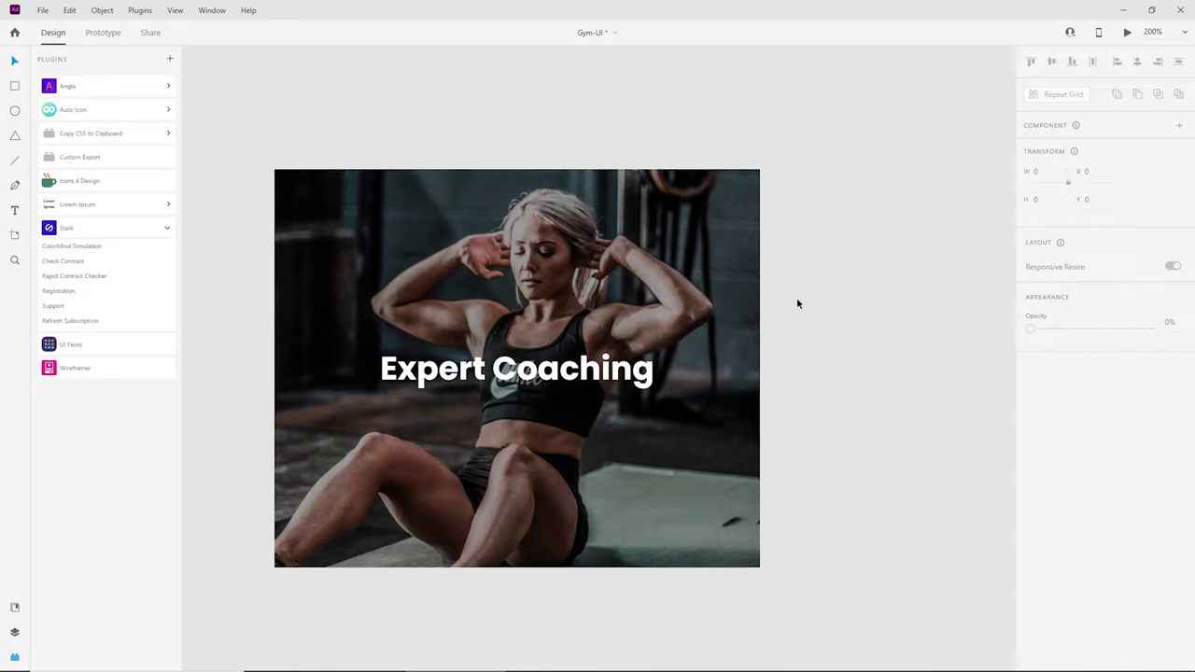
Step: Make the photo, black overlay and "Expert Coaching" heading into one component in the document assets
key(ctrl+minus)
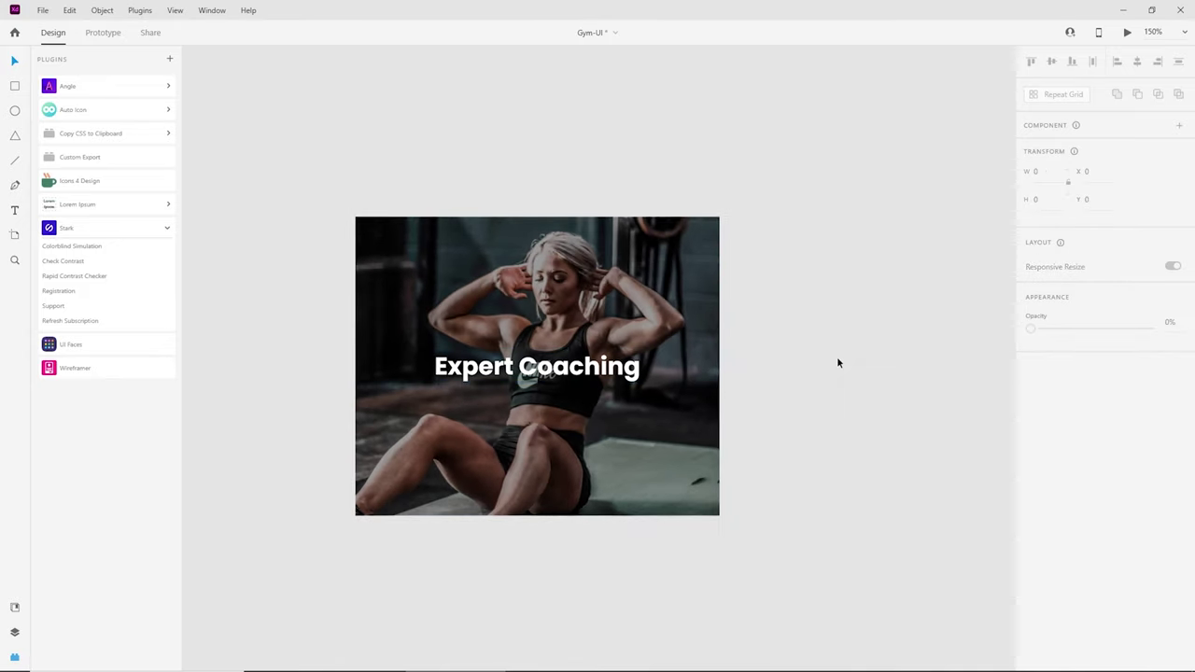
key(ctrl+minus)
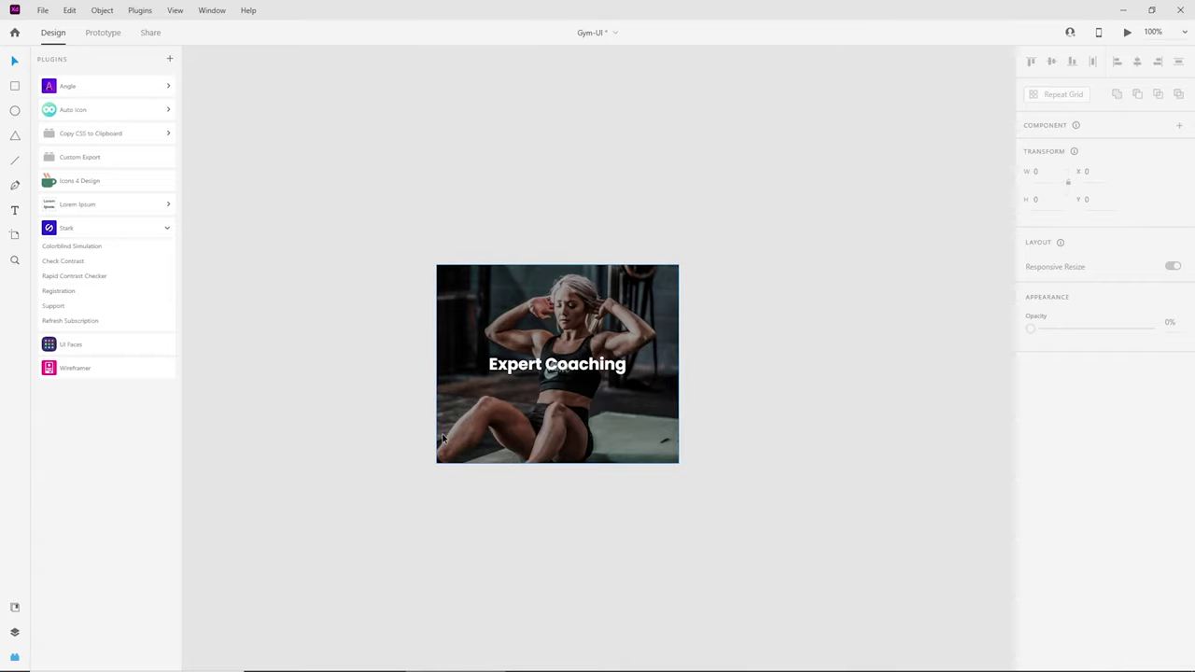
drag(899, 547, 339, 192)
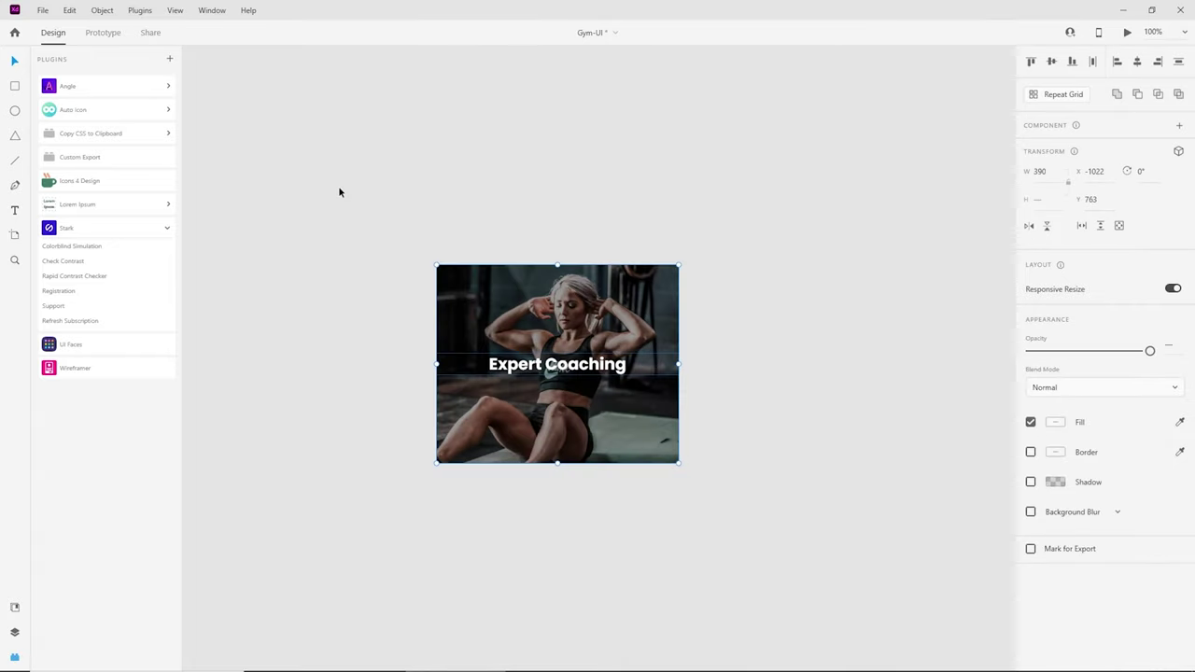
click(14, 608)
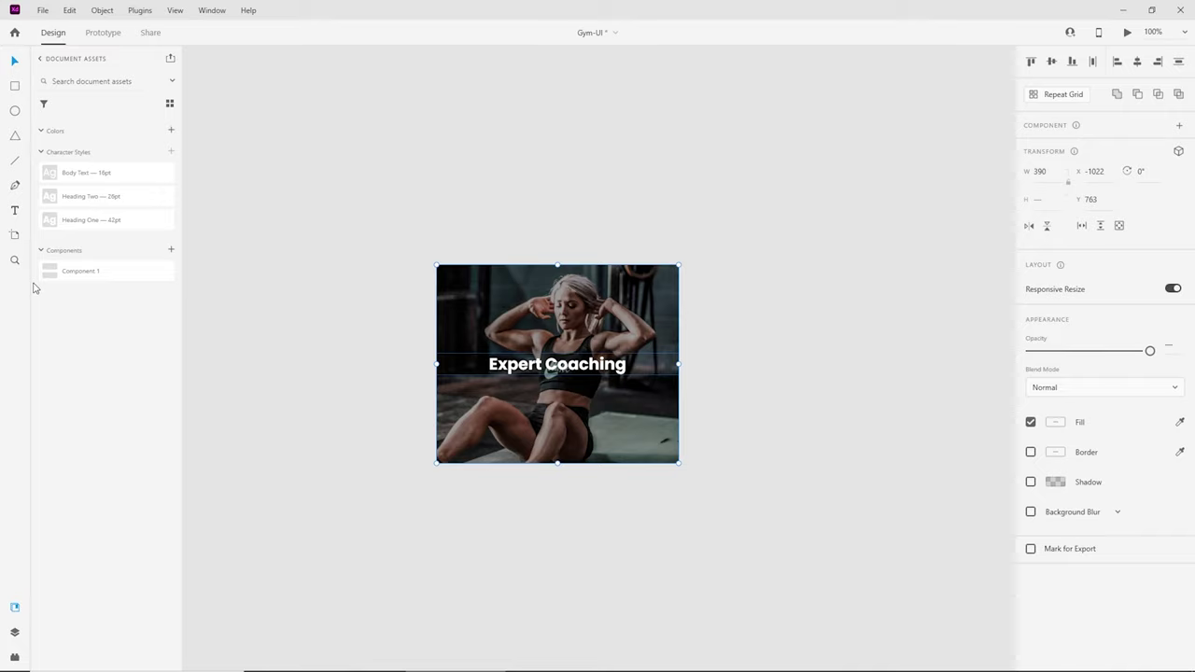
click(171, 250)
click(734, 333)
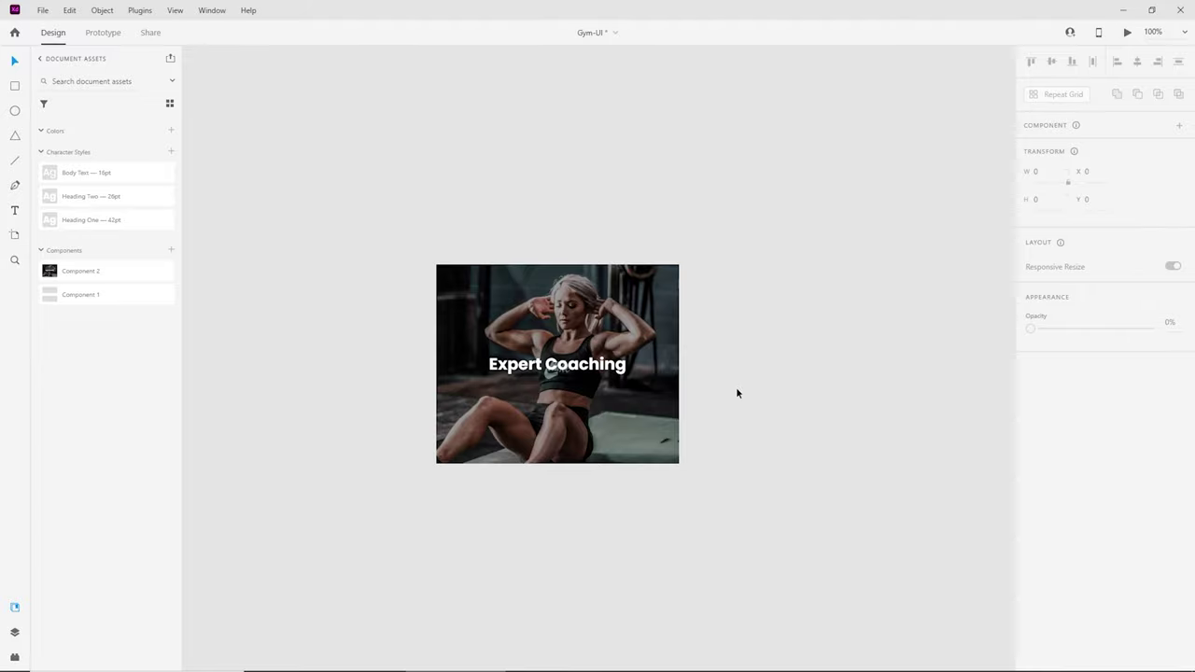
Step: Copy the Expert Coaching card twice to form an evenly spaced row of three, and shift the row clear of the Home artboard
key(ctrl+minus)
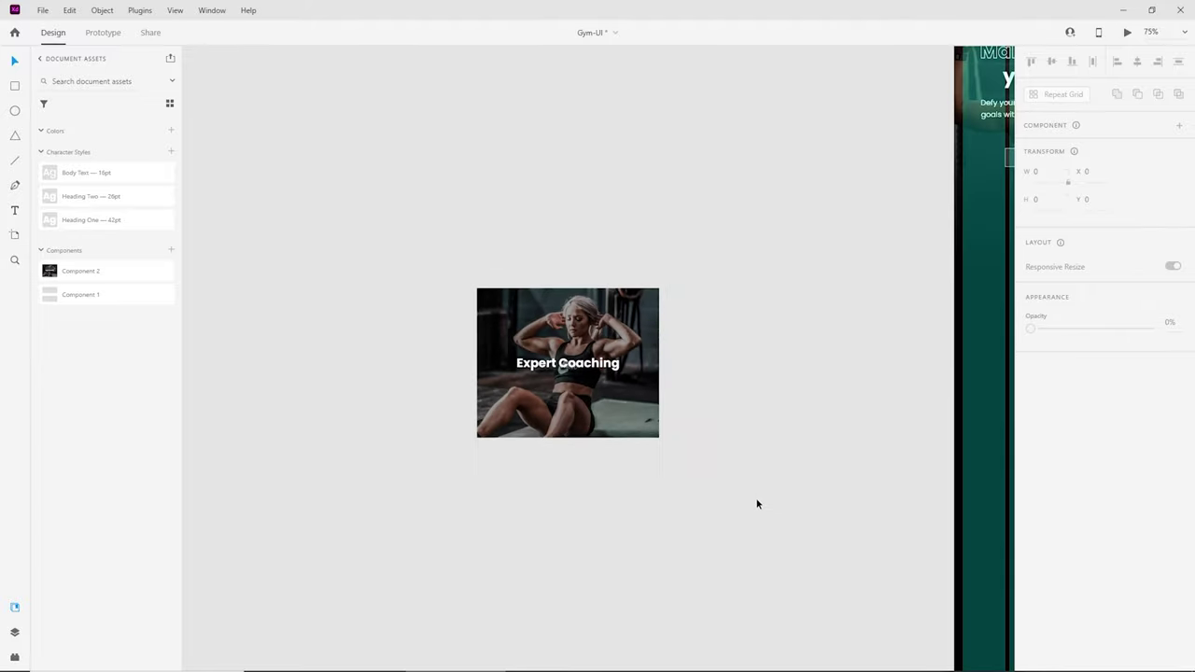
drag(757, 504, 557, 522)
drag(557, 523, 283, 286)
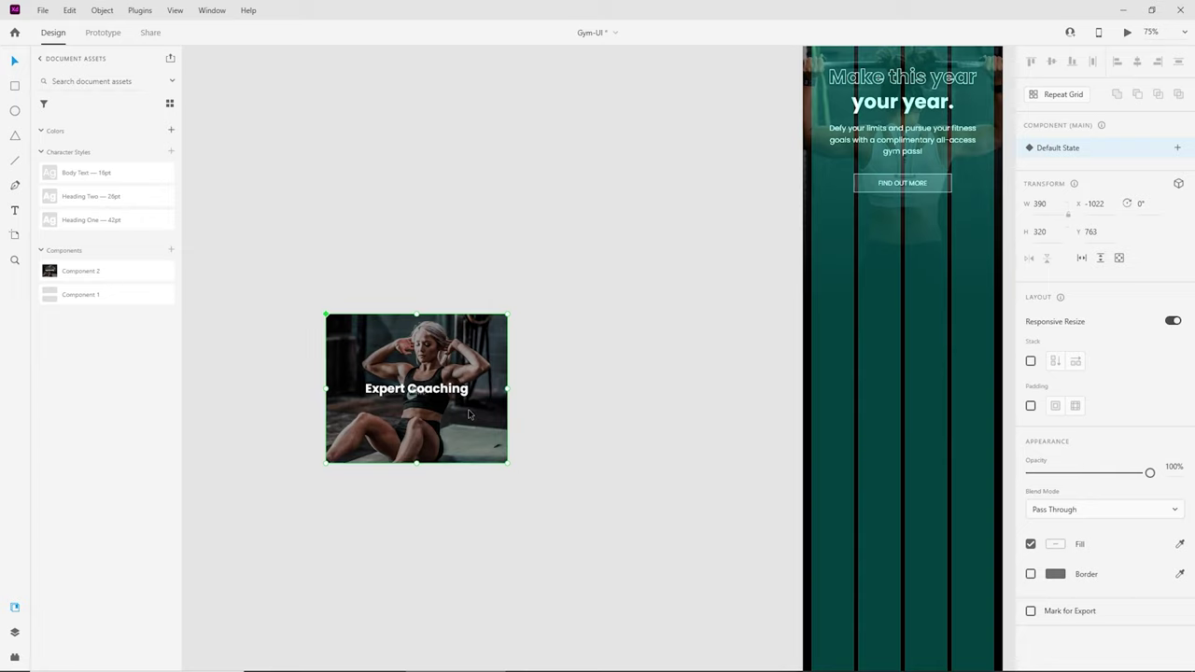
drag(415, 400, 774, 403)
drag(756, 512, 465, 318)
shift+click(798, 371)
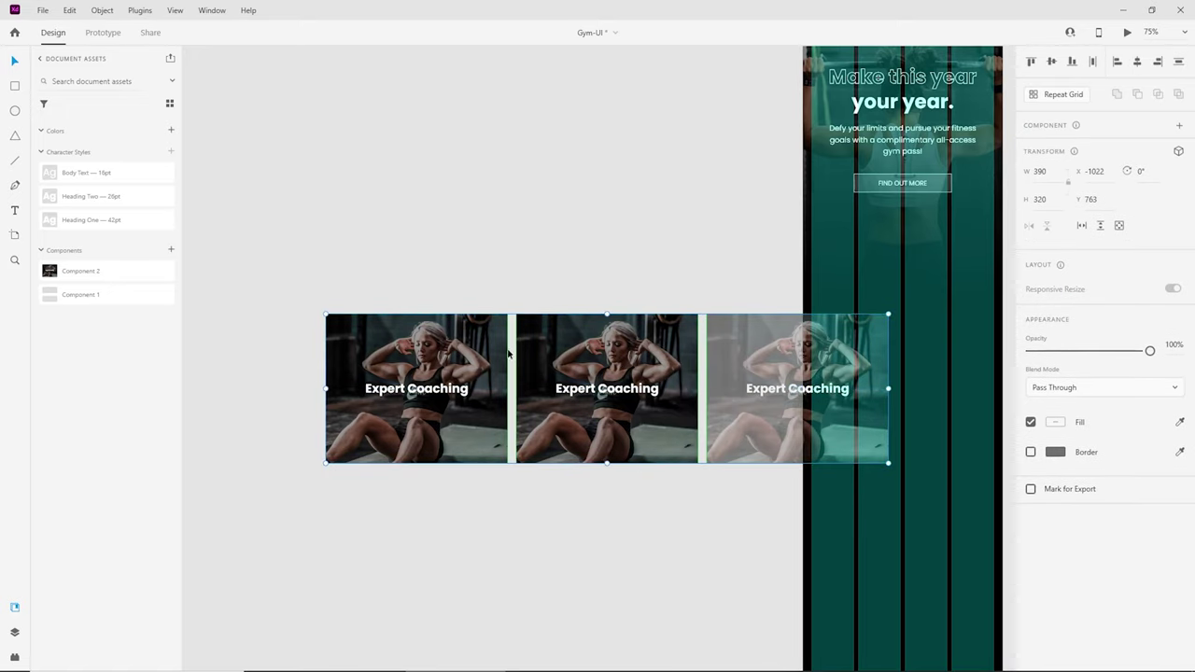
drag(634, 358, 527, 357)
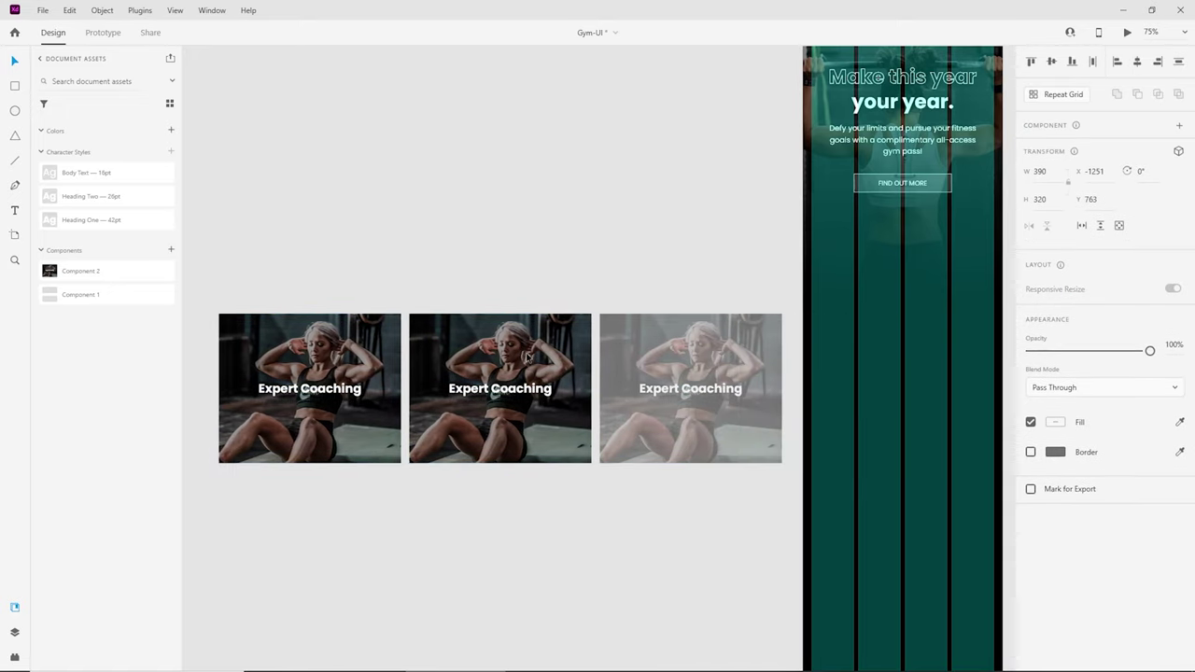
click(599, 545)
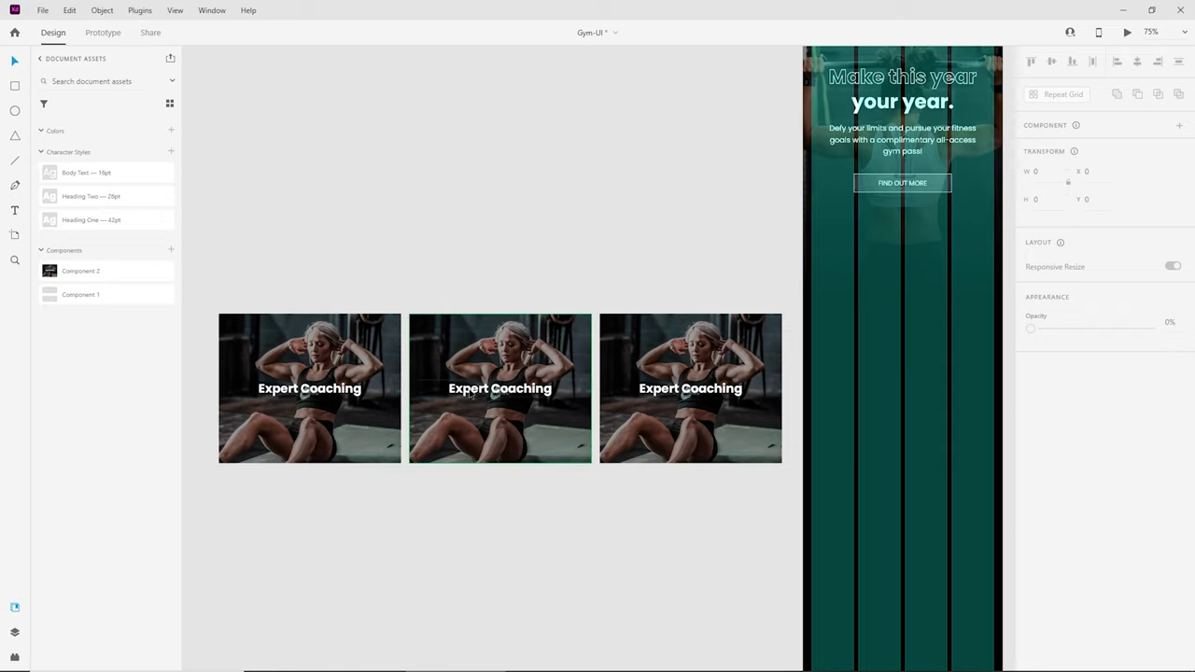
Step: Change the middle card's heading to "Nutrition" and the third card's heading to "Support"
double_click(472, 394)
double_click(487, 396)
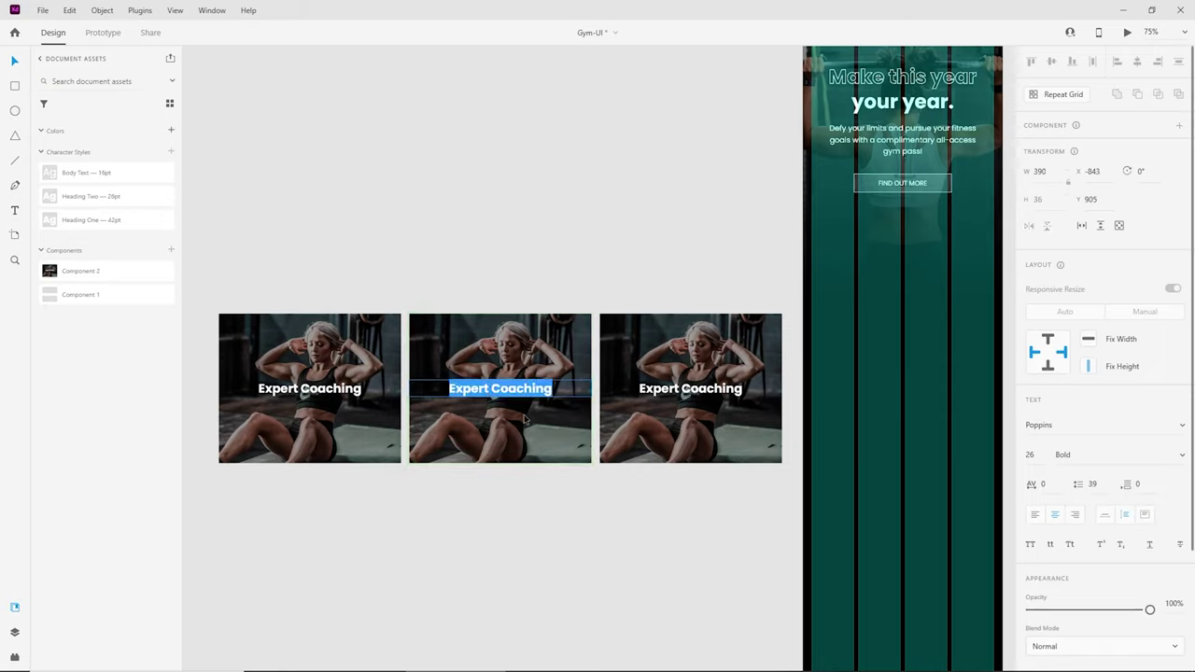
text(Nutrition)
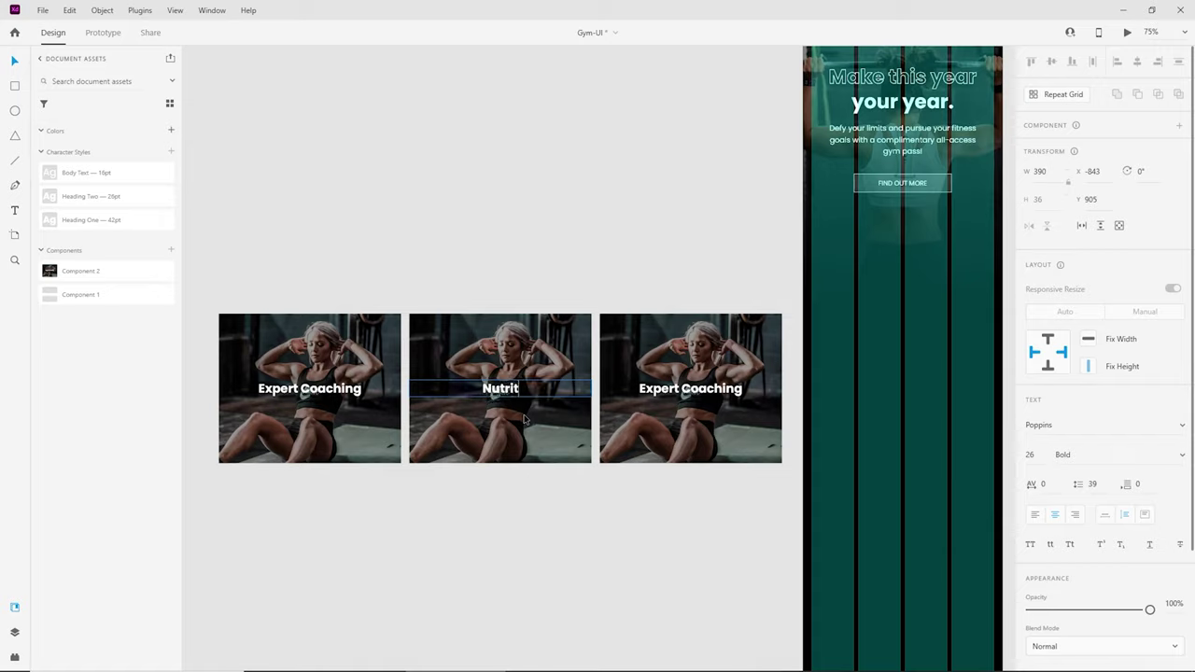
click(733, 395)
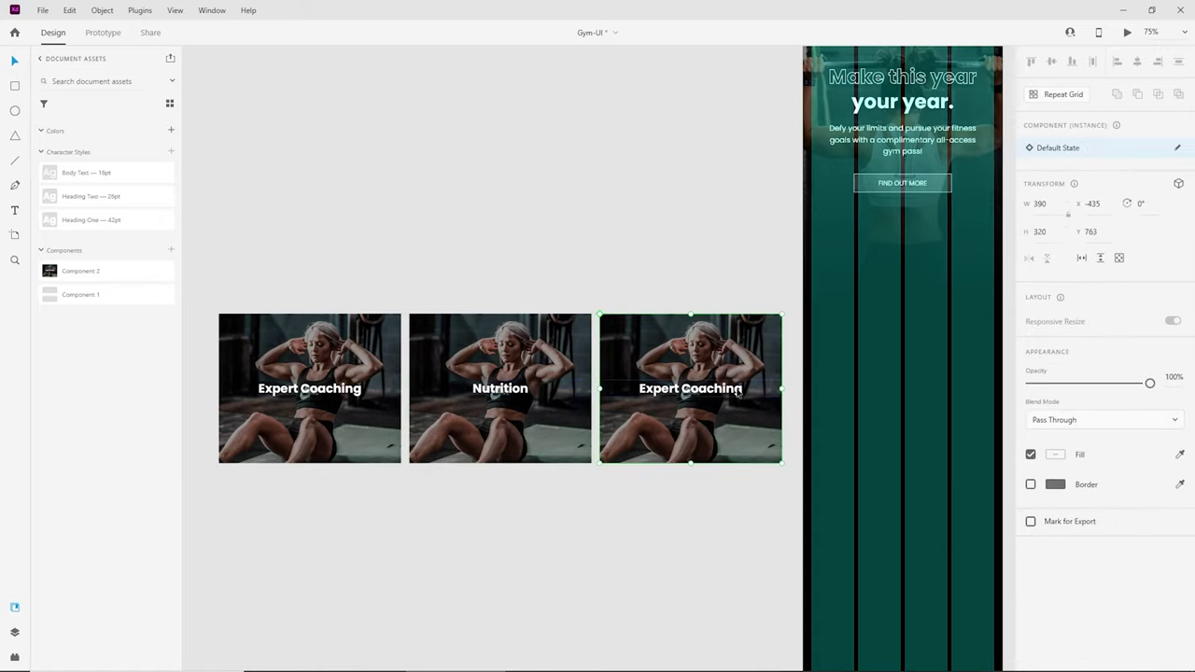
double_click(736, 396)
double_click(738, 394)
text(Support)
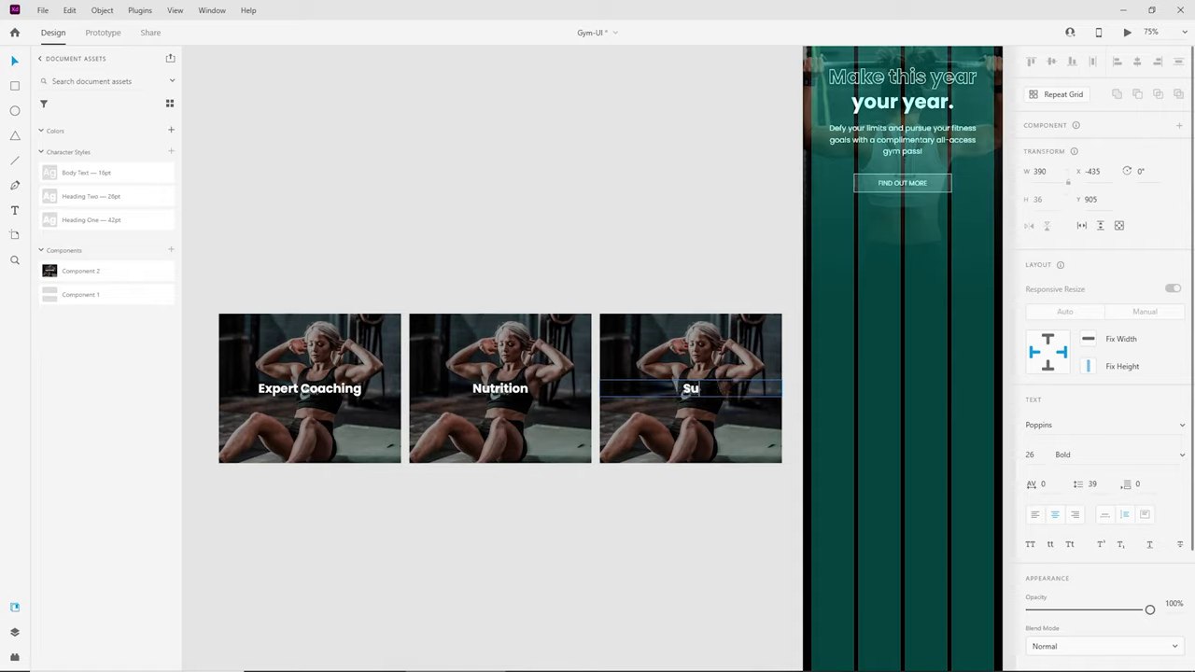
click(706, 567)
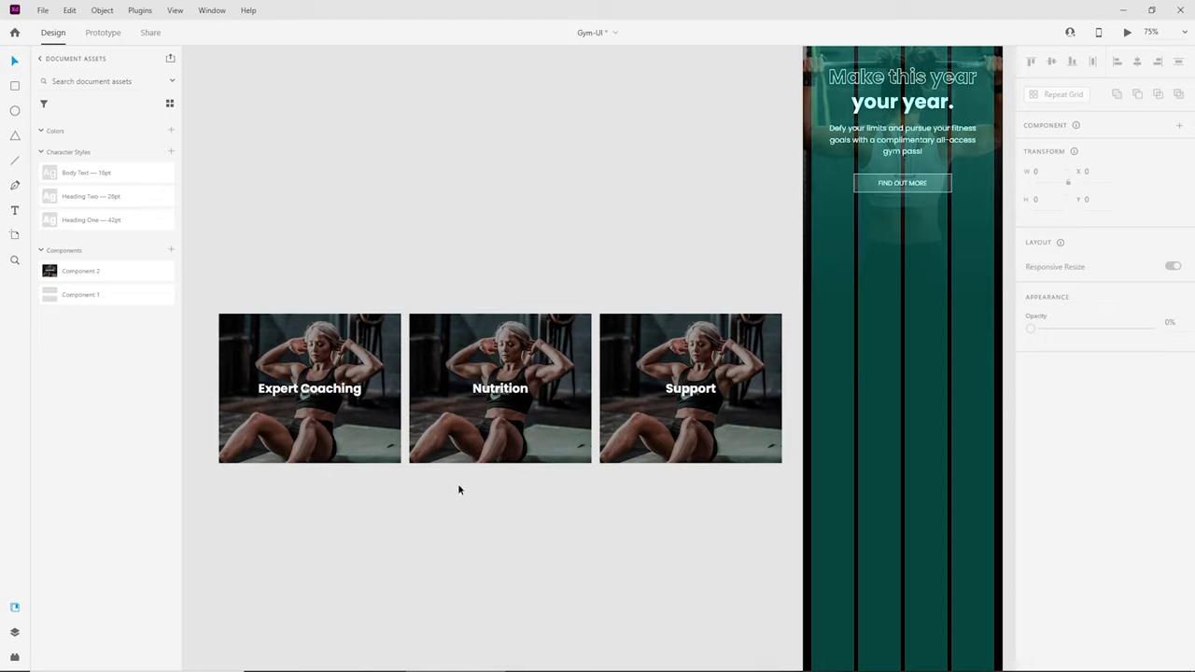
Step: Lower the Nutrition card's black overlay and replace the exposed photo with the seated man image from the Gym Website Tutorial folder
click(549, 440)
double_click(548, 440)
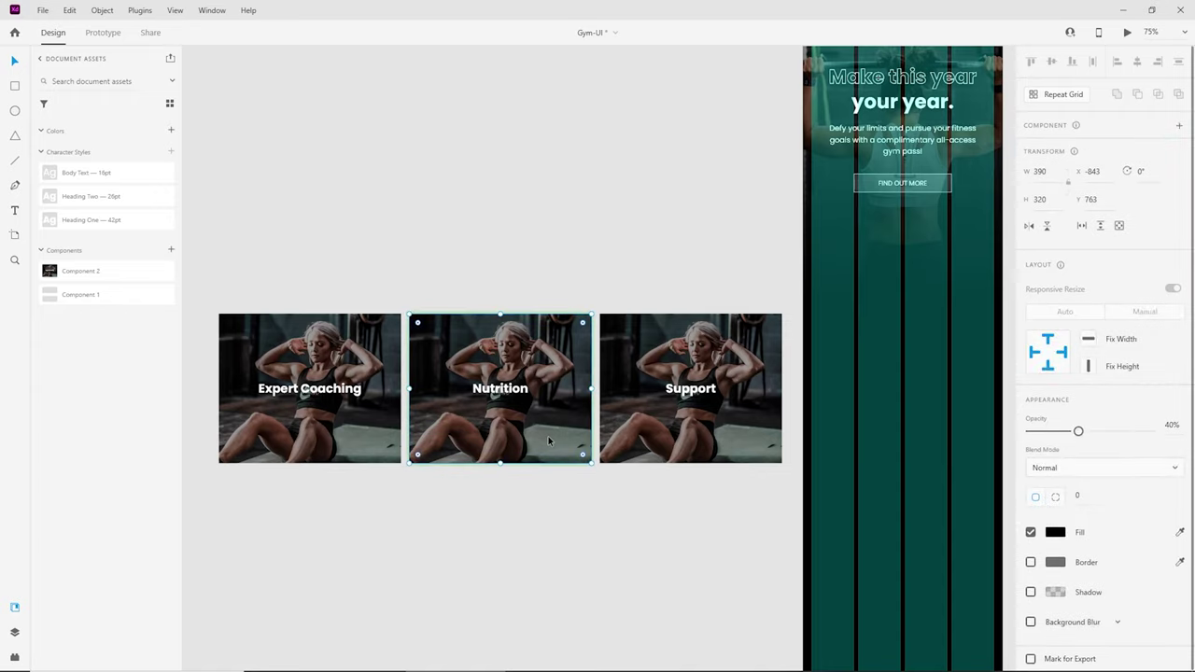
drag(548, 440, 551, 486)
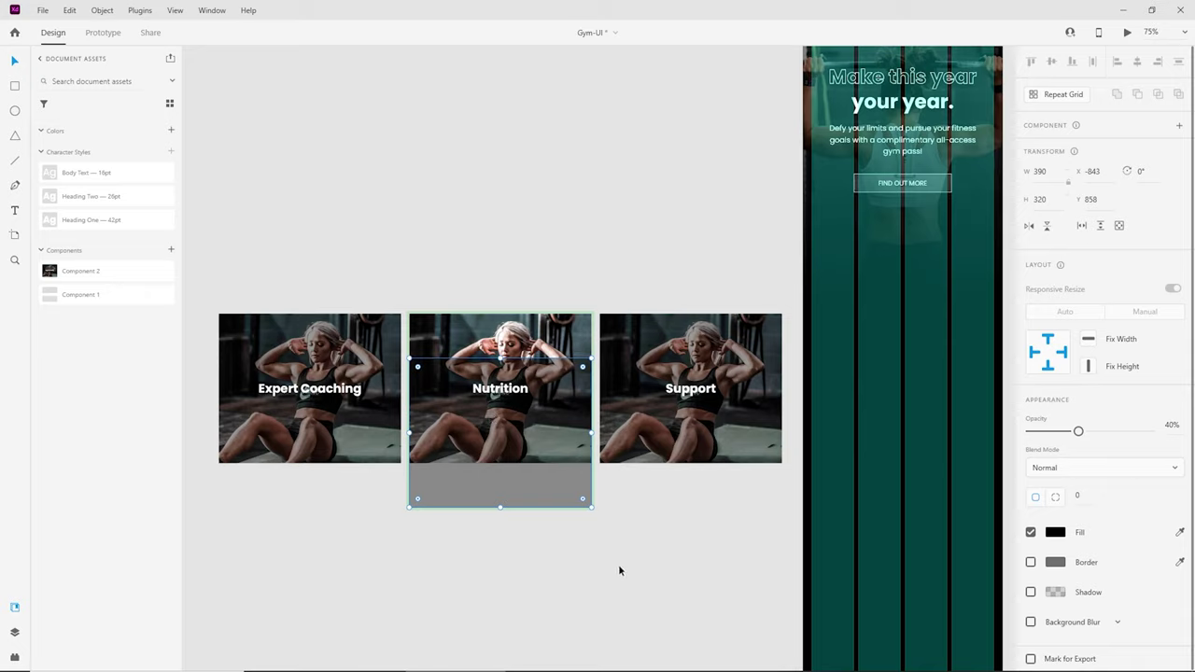
click(379, 666)
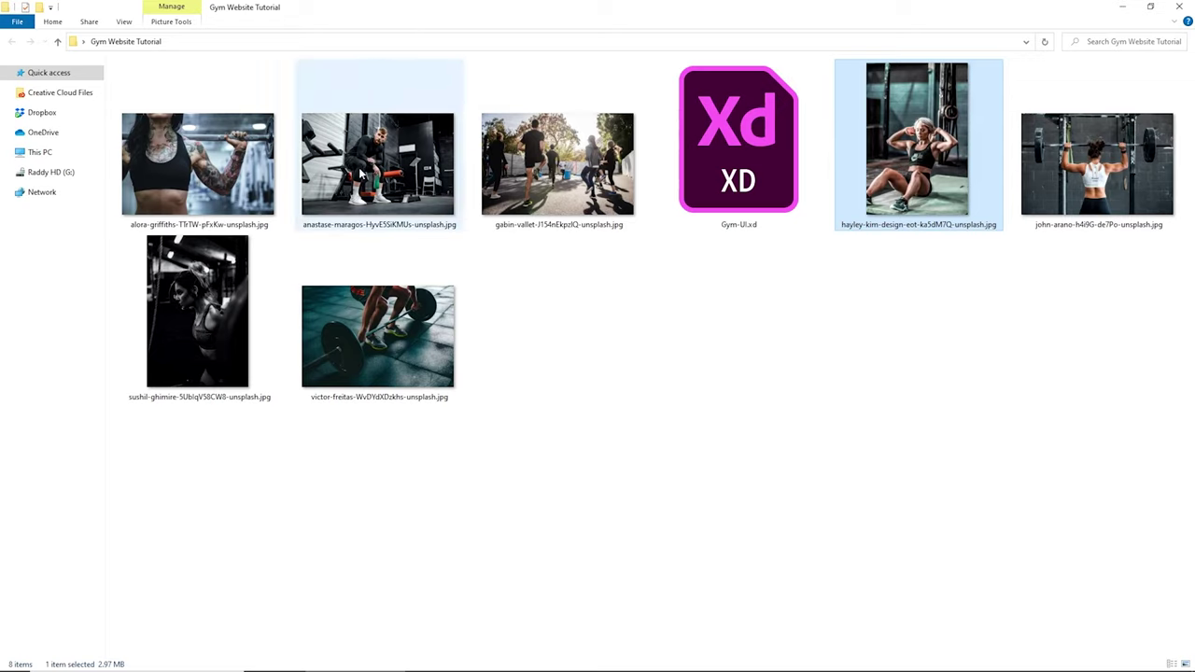
drag(364, 174, 514, 331)
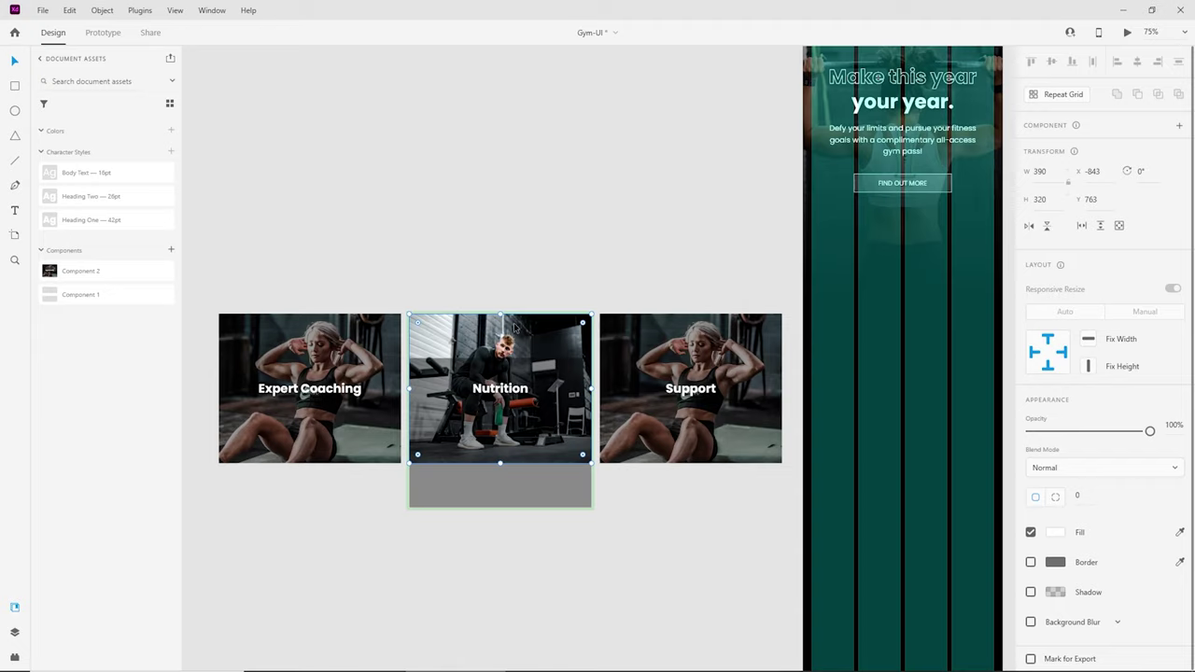
Step: Enlarge the seated man photo within the Nutrition card's frame and realign the black overlay over it
double_click(521, 340)
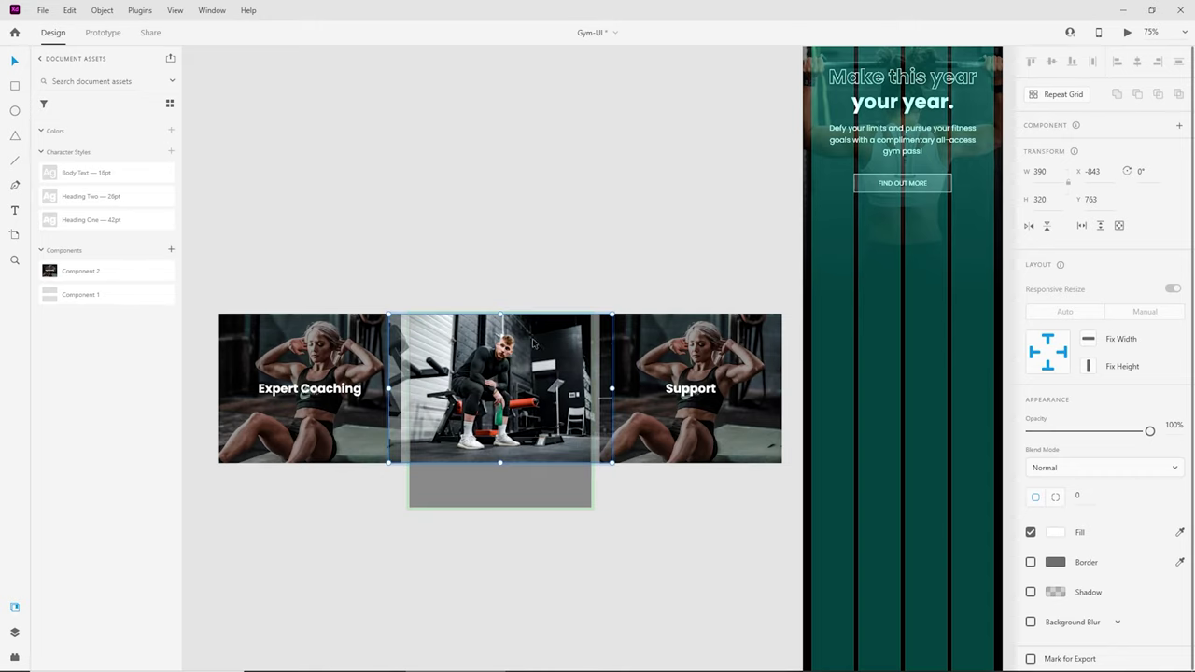
drag(612, 316, 635, 301)
click(631, 279)
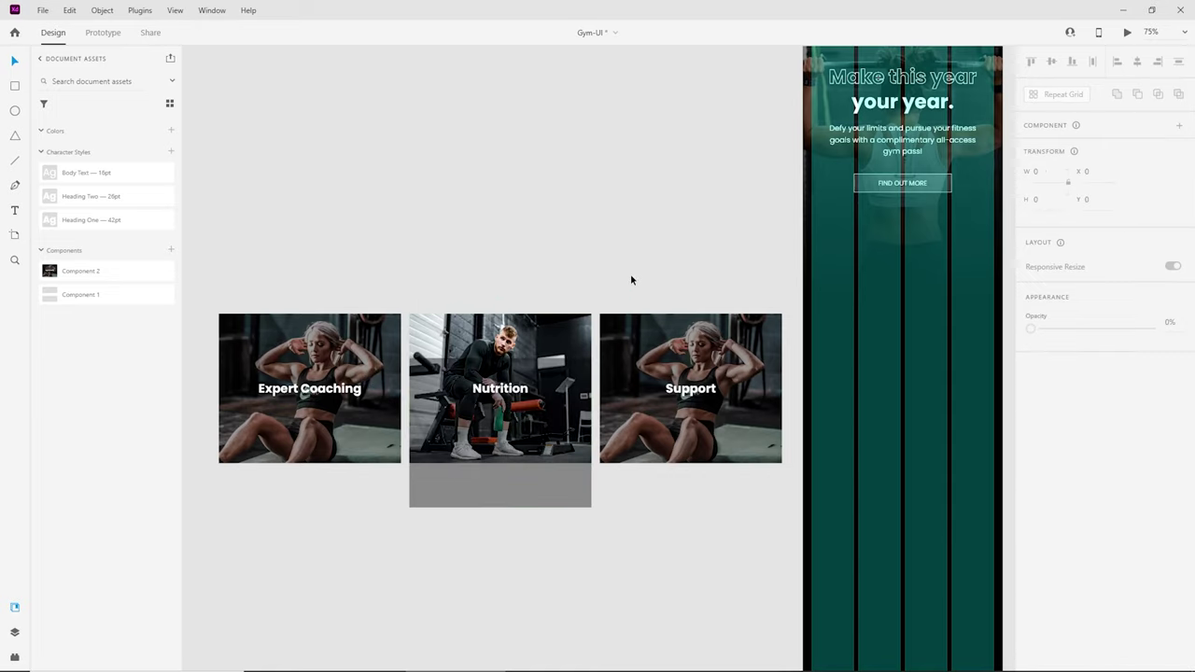
drag(565, 367, 569, 270)
click(567, 267)
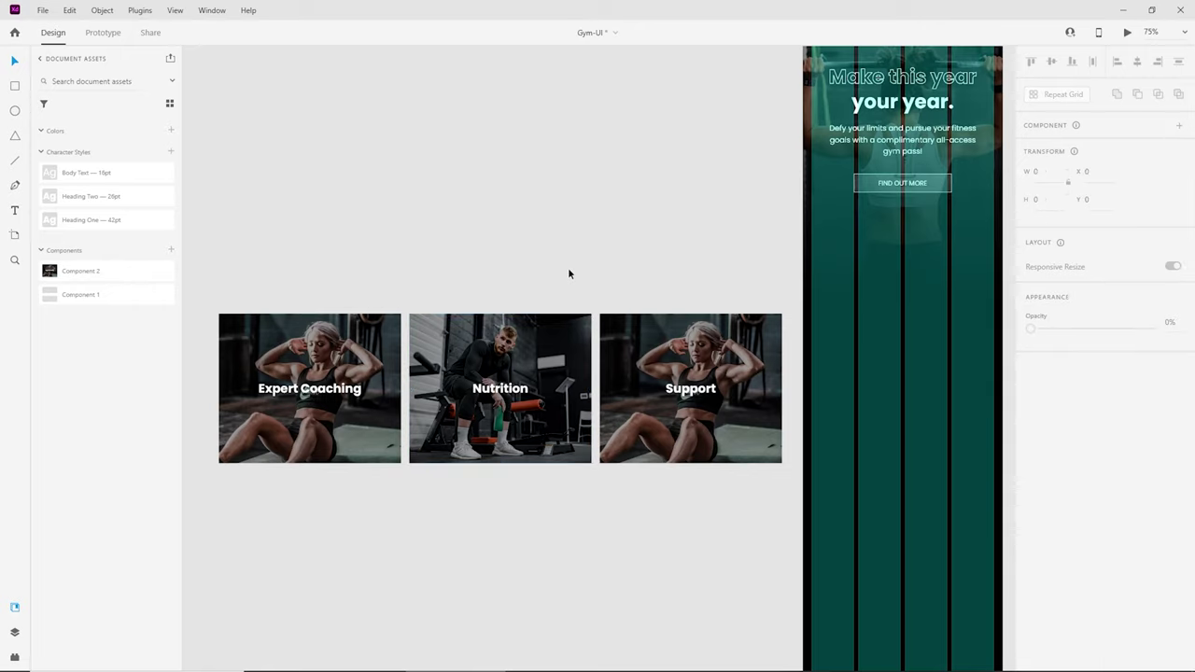
Step: Lower the Support card's black overlay and replace the exposed photo with the outdoor group workout image from the Gym Website Tutorial folder
click(713, 344)
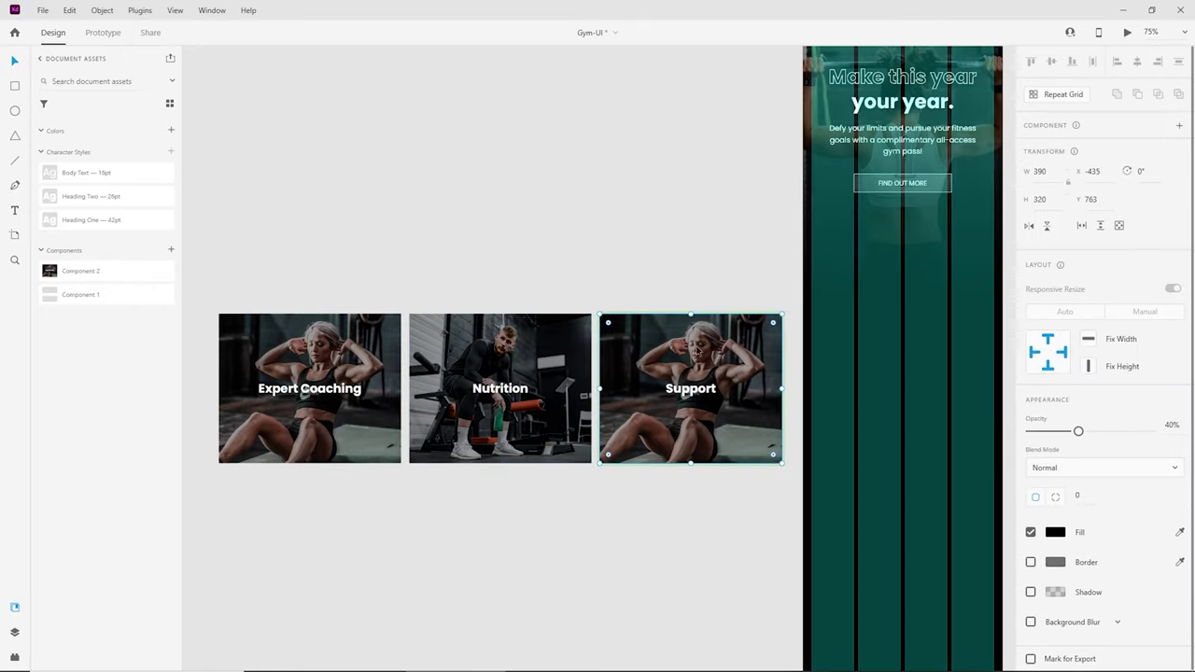
drag(691, 353, 711, 414)
click(355, 659)
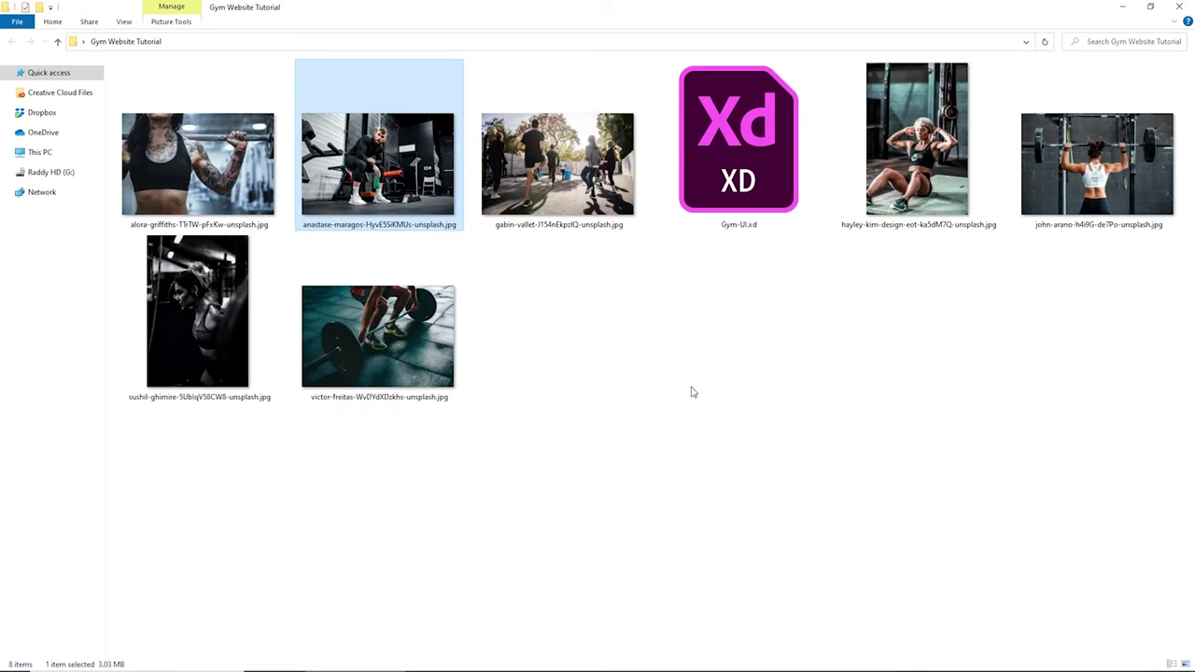
drag(483, 210, 658, 352)
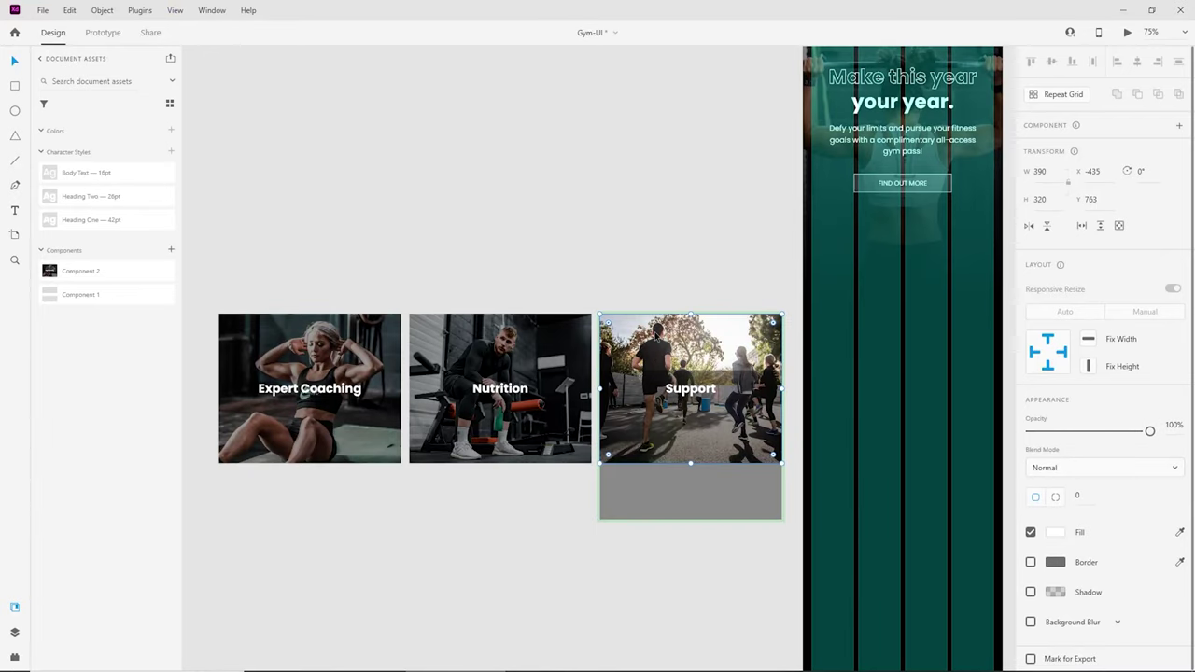
Step: Enlarge the outdoor workout photo within the Support card's frame and realign the black overlay over it
double_click(655, 339)
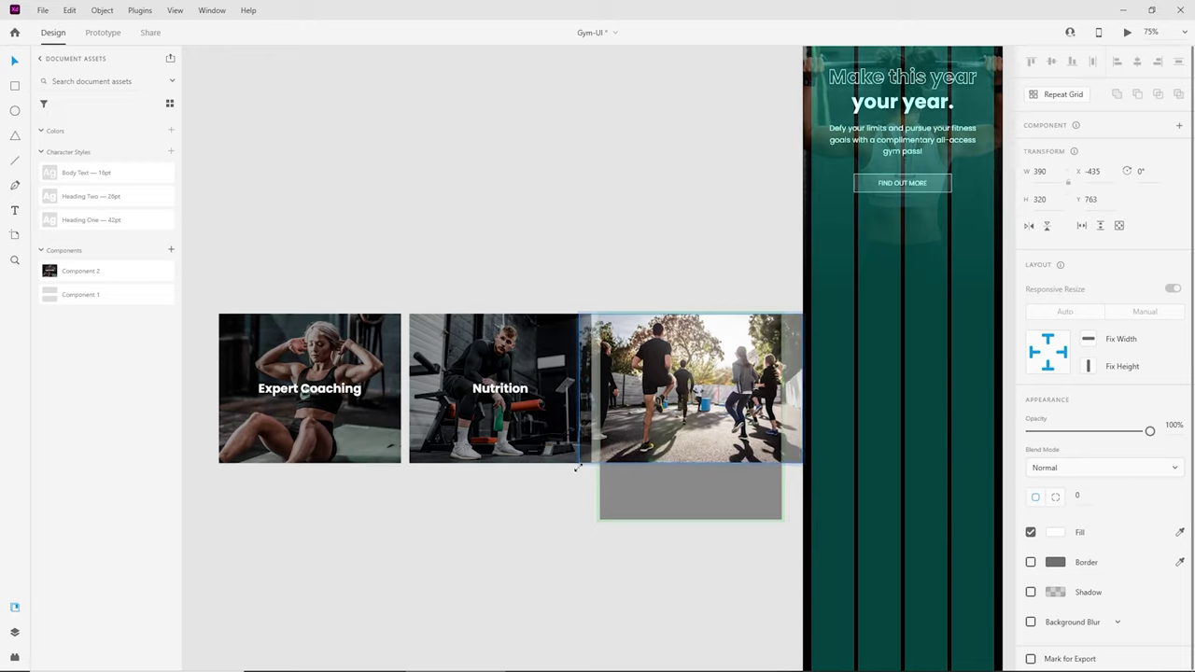
drag(573, 462, 547, 484)
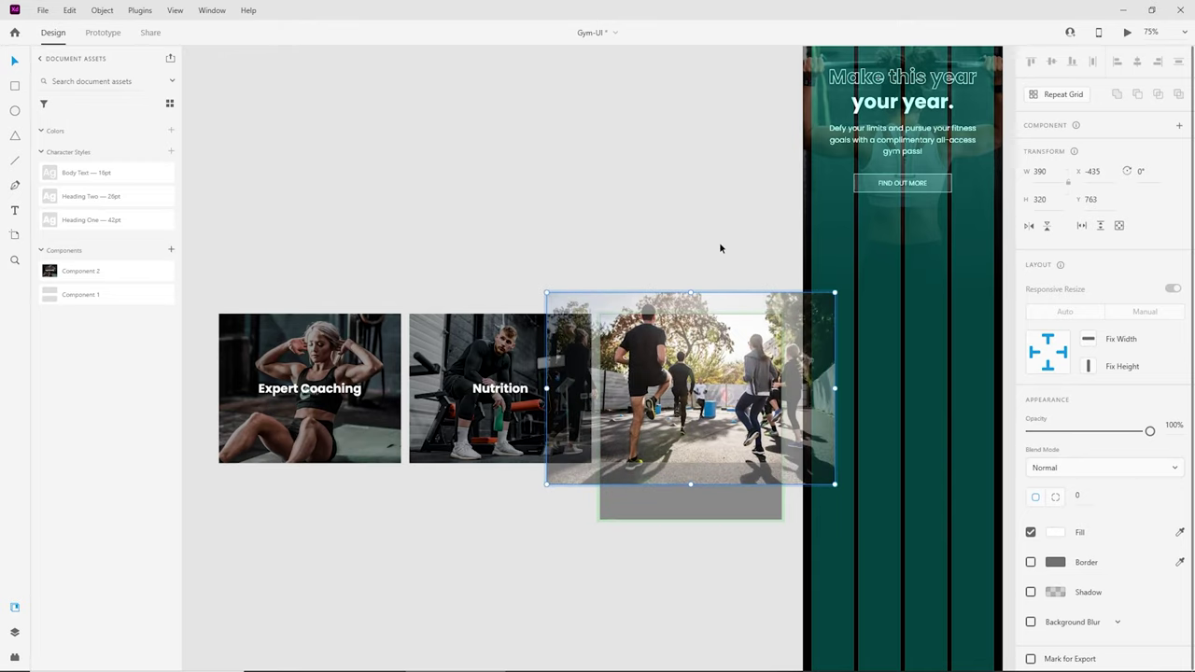
click(719, 243)
double_click(743, 381)
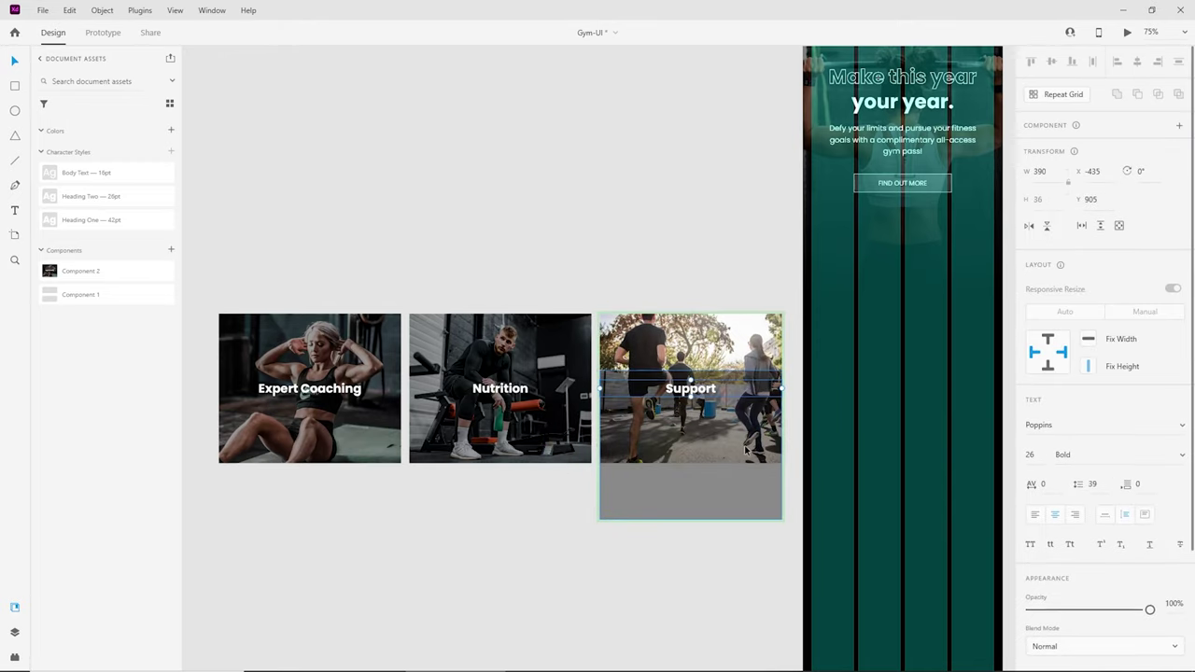
click(744, 447)
click(757, 407)
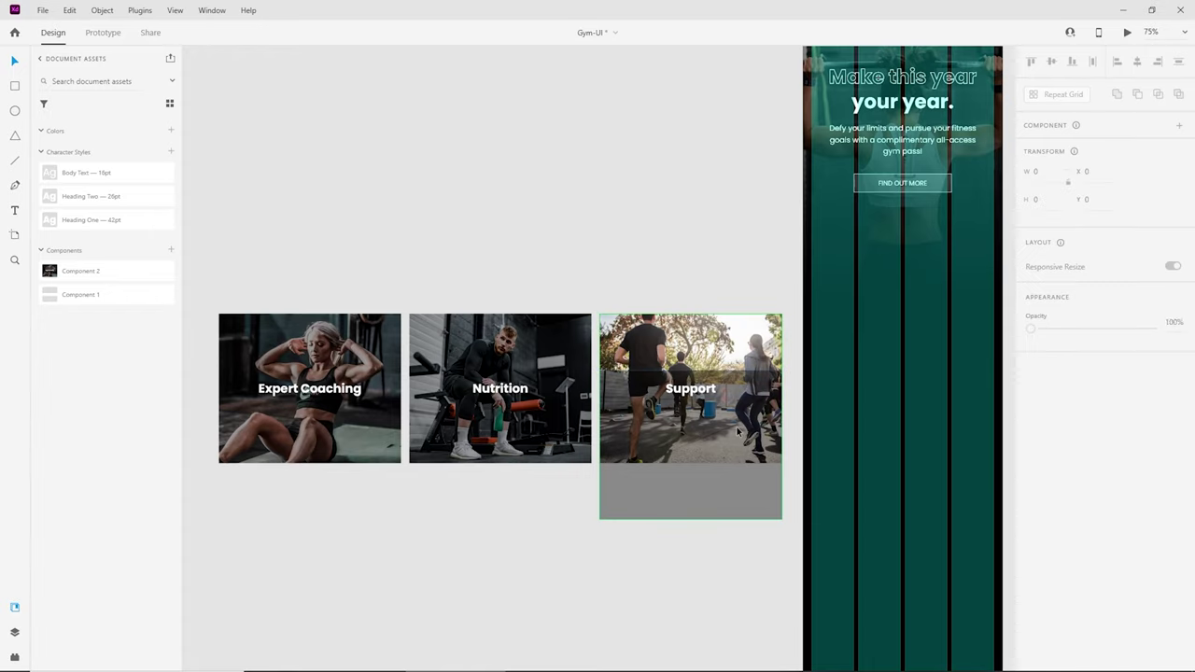
click(738, 428)
drag(739, 449, 734, 396)
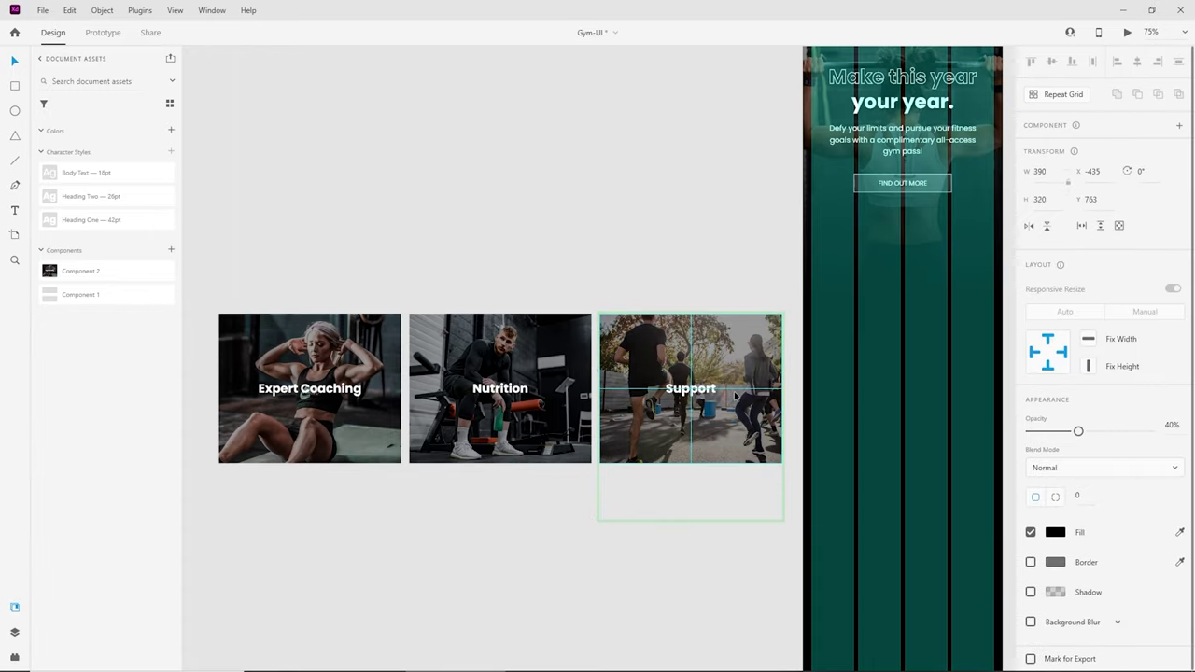
click(679, 268)
Step: Move the row of three cards up and farther from the Home artboard, with the Expert Coaching card at about X -1626, Y 374
drag(671, 277, 542, 293)
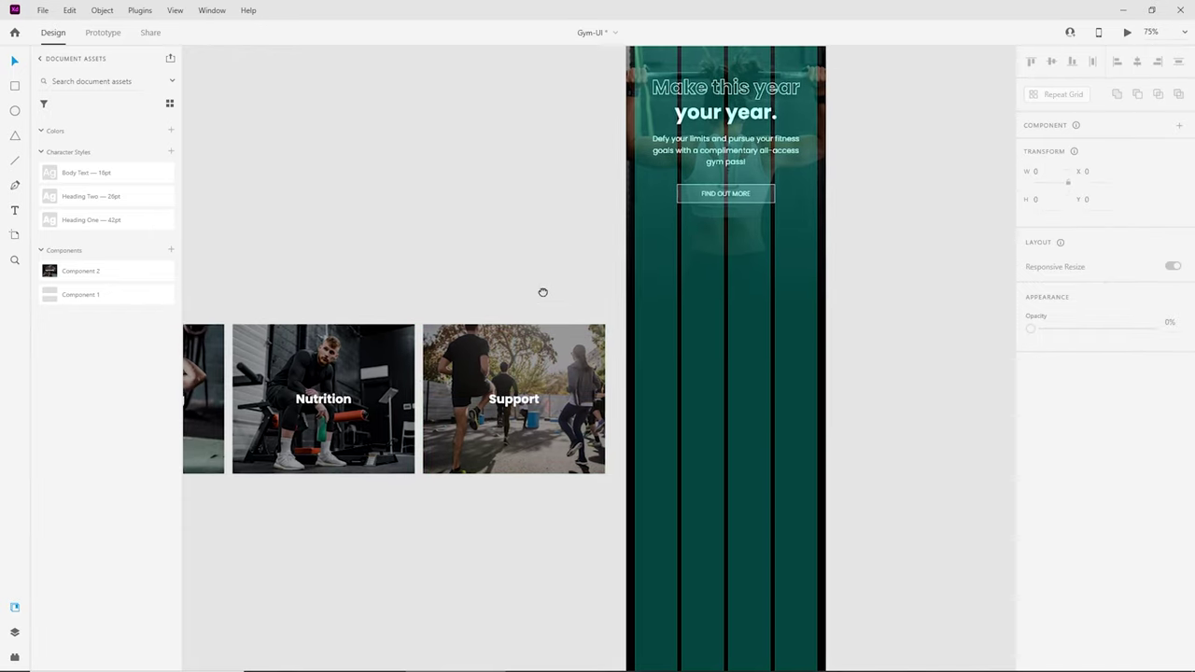
drag(435, 509, 661, 544)
scroll(683, 499, right, 5)
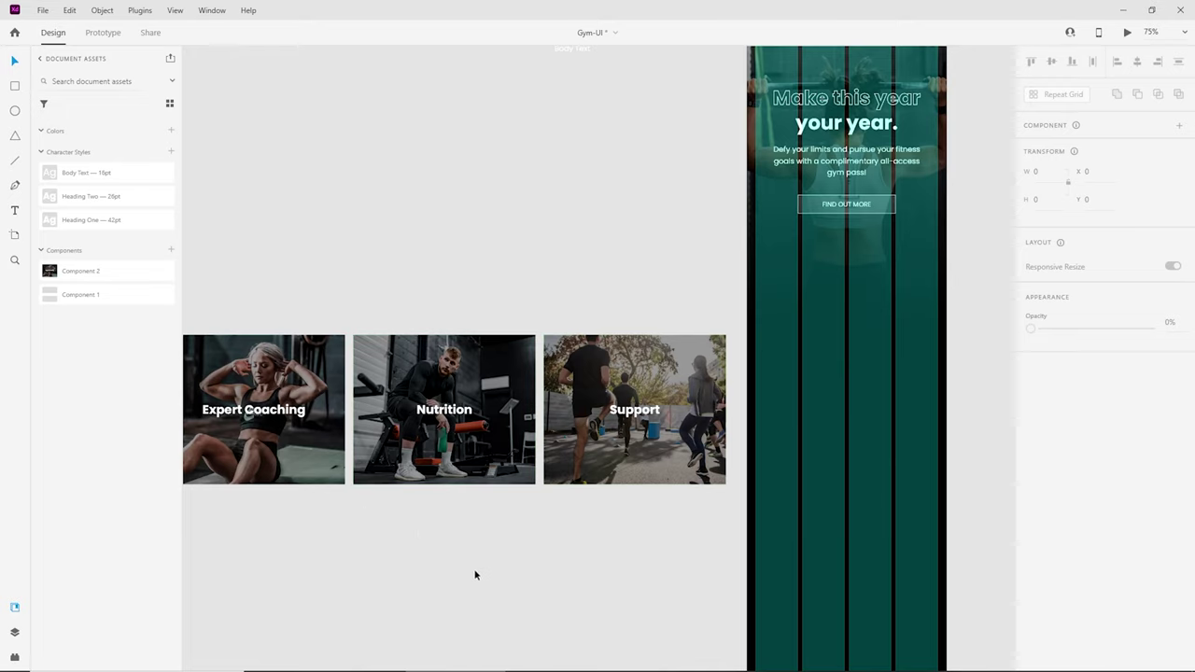
drag(500, 573, 271, 373)
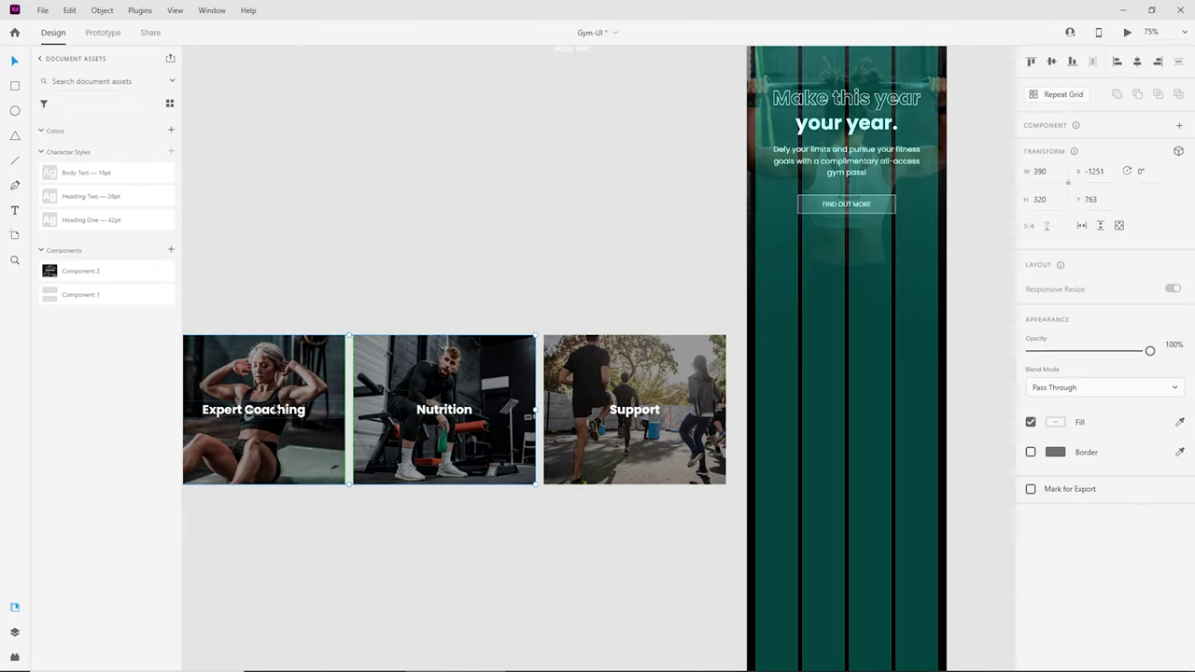
scroll(479, 426, left, 6)
drag(671, 482, 494, 300)
drag(542, 486, 671, 513)
click(540, 534)
Step: Copy the Expert Coaching and Nutrition cards onto the Home artboard below the hero section, starting at X 19, Y 737
drag(568, 539, 278, 186)
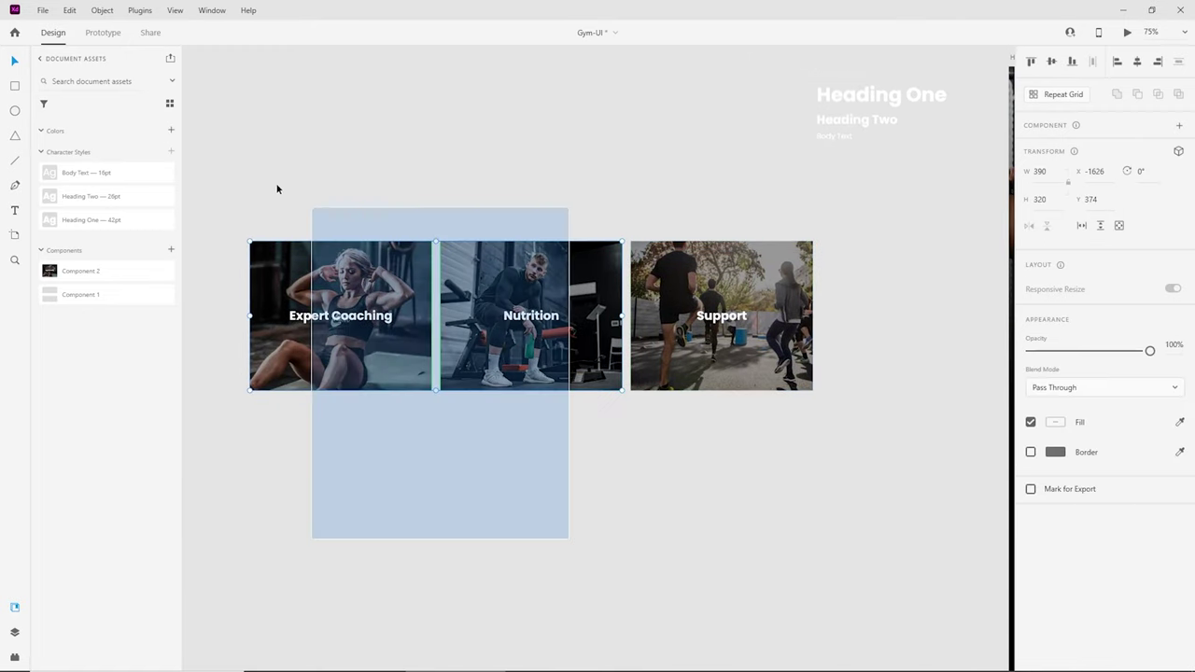
alt+drag(341, 311, 728, 554)
drag(729, 554, 725, 435)
key(ctrl+plus)
drag(904, 542, 603, 505)
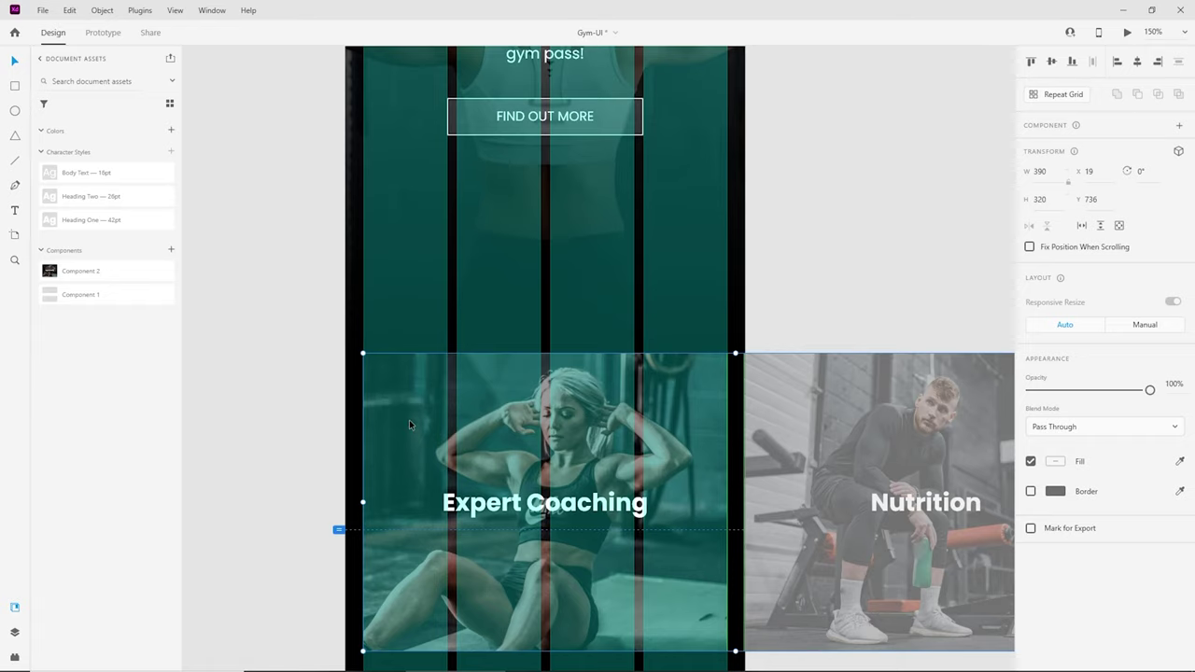
key(Down)
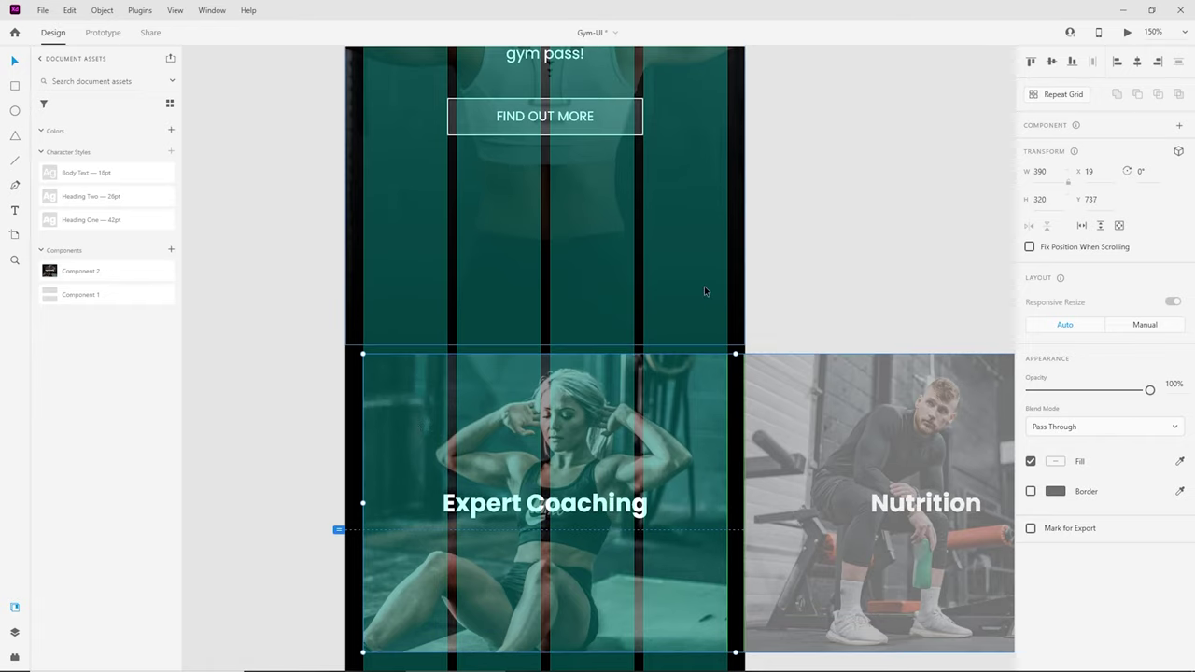
Step: Shift the artboard's card pair to X -81, ending Expert Coaching on the third column, and align Nutrition to the fourth column at X 319
drag(761, 434, 665, 425)
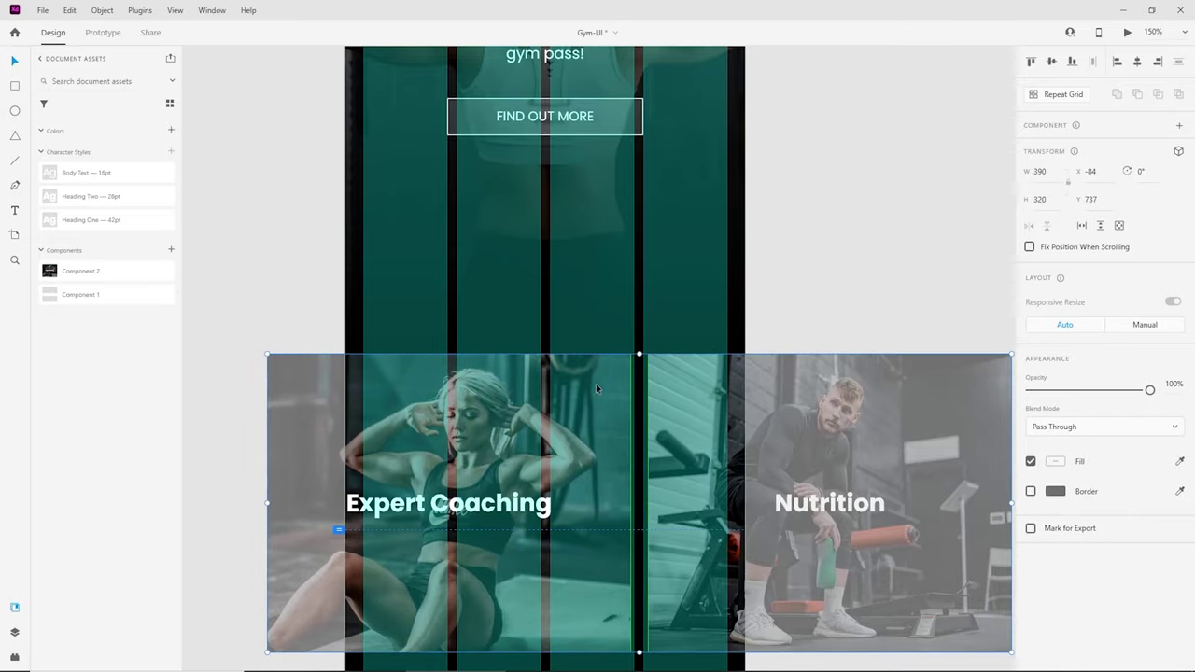
ctrl+scroll(595, 384, up, 5)
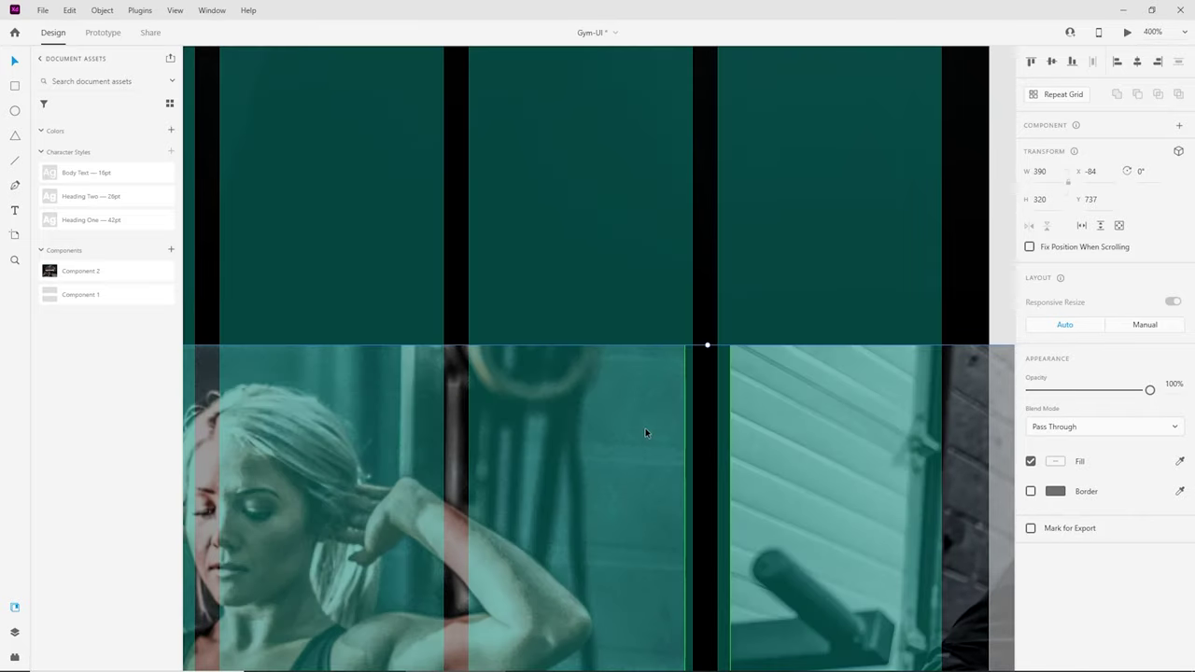
drag(646, 432, 650, 432)
drag(910, 306, 664, 277)
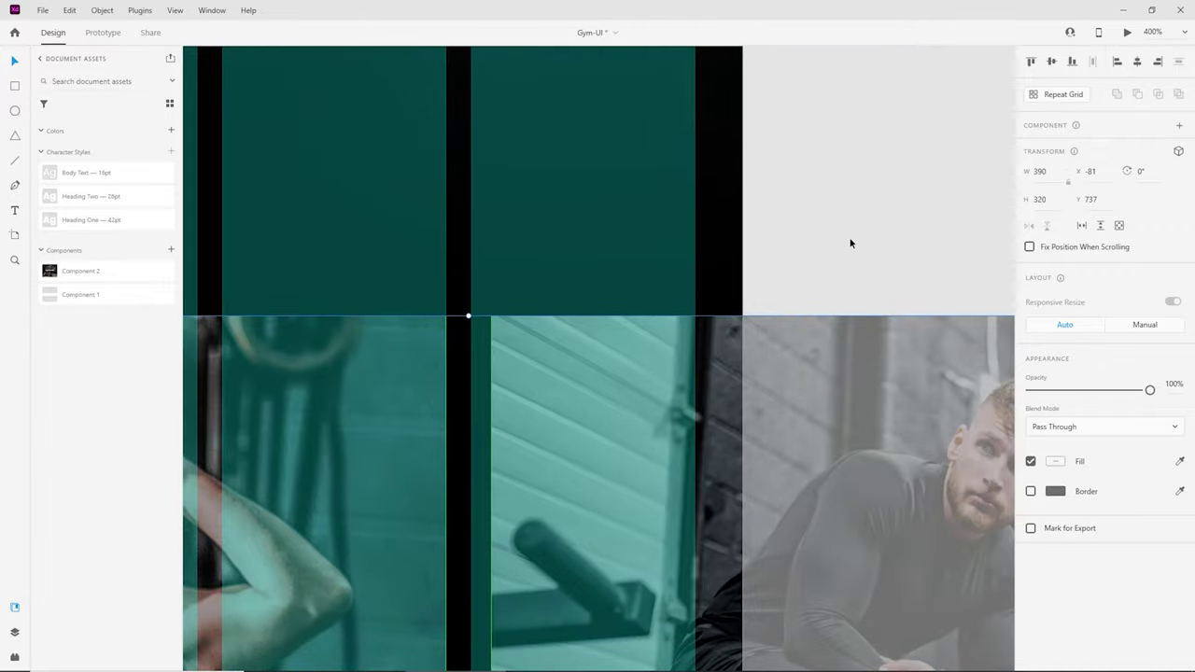
click(850, 241)
drag(612, 397, 588, 395)
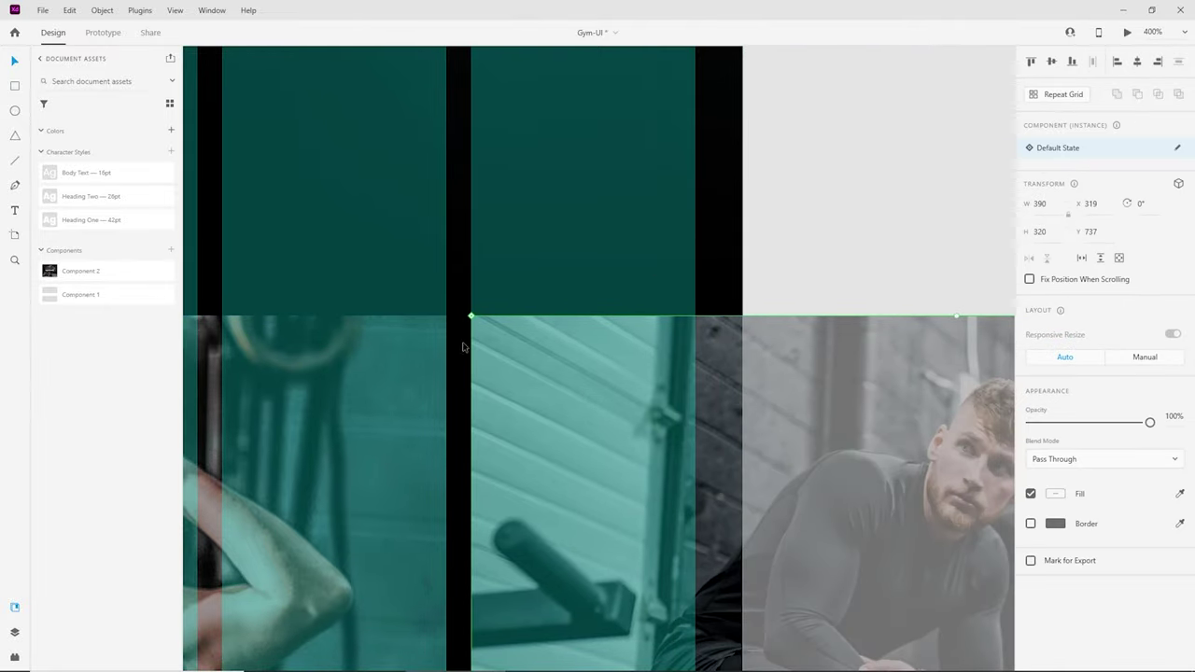
Step: Move the Expert Coaching and Nutrition cards on the Home artboard up together to Y 700
ctrl+scroll(504, 347, down, 5)
ctrl+scroll(498, 352, down, 2)
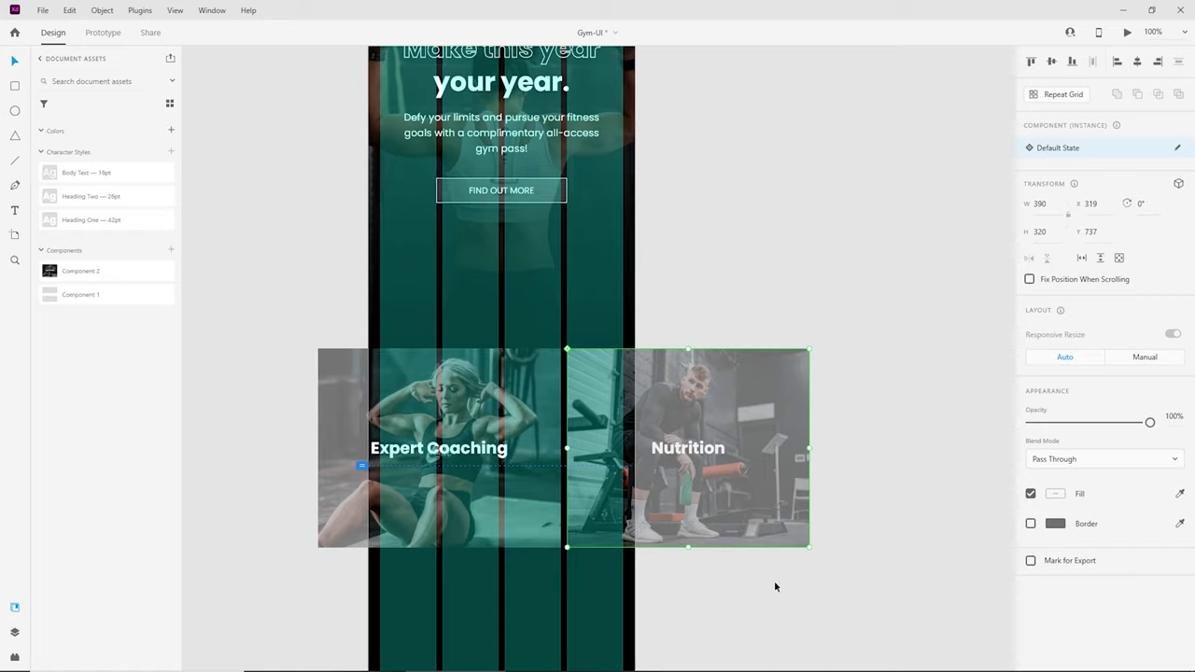
click(774, 584)
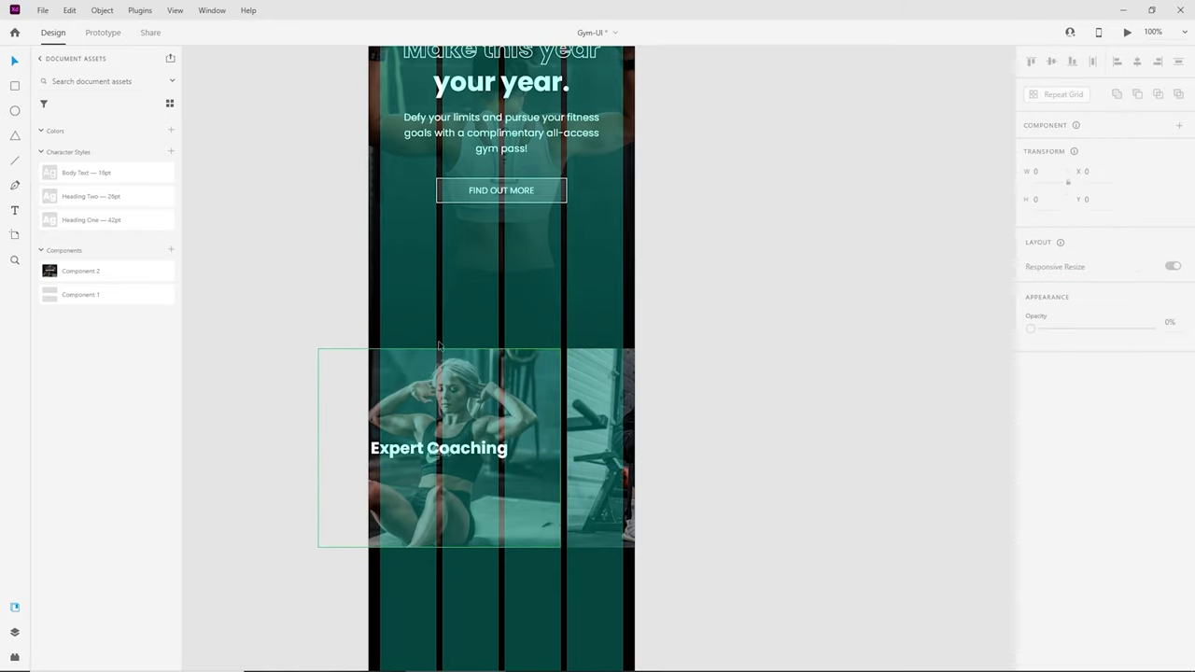
drag(688, 577, 468, 362)
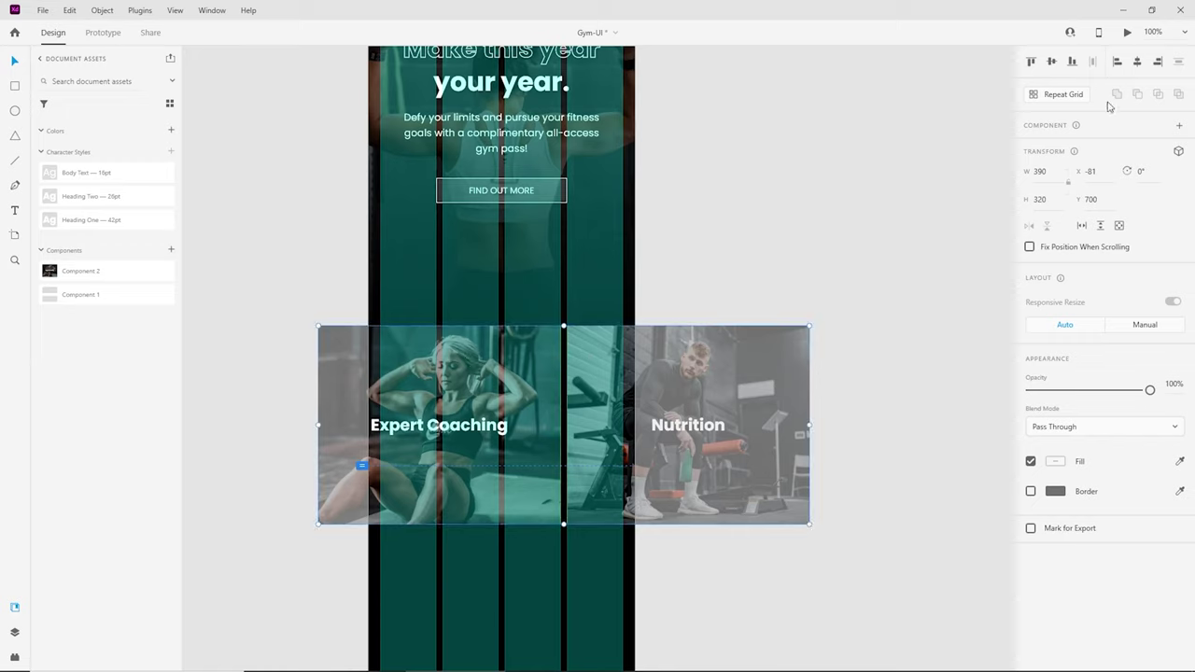
Step: Preview the Home screen, checking how the hero and the card pair look while scrolling, and close the preview
click(1127, 32)
scroll(624, 343, down, 5)
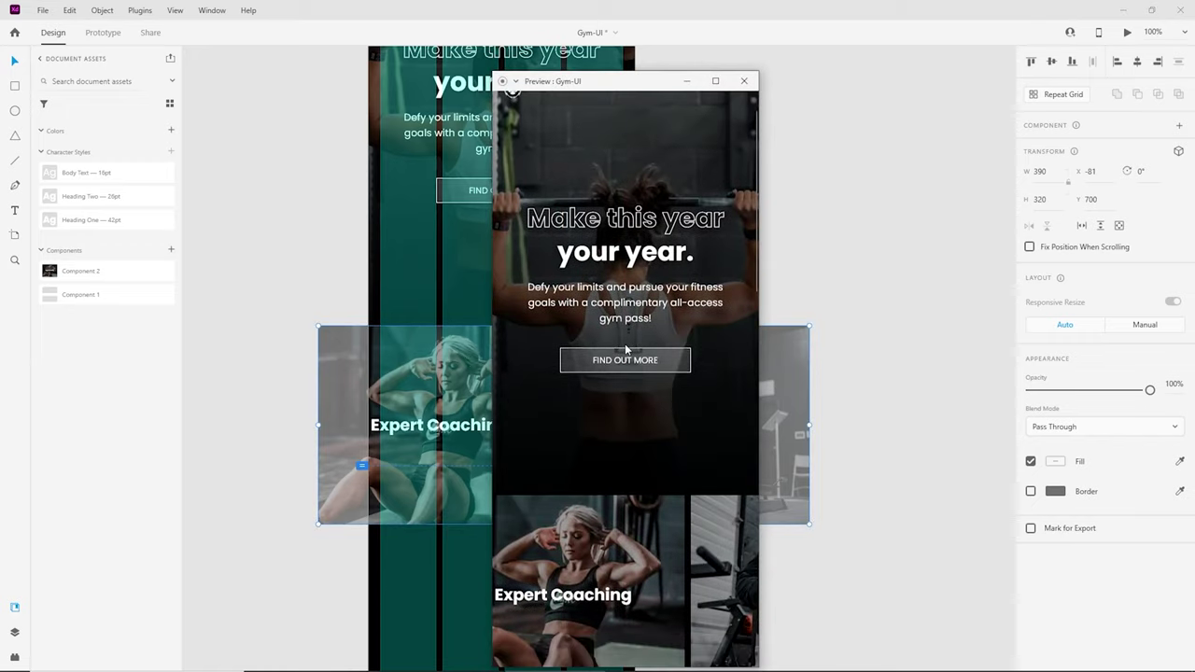
scroll(639, 403, up, 3)
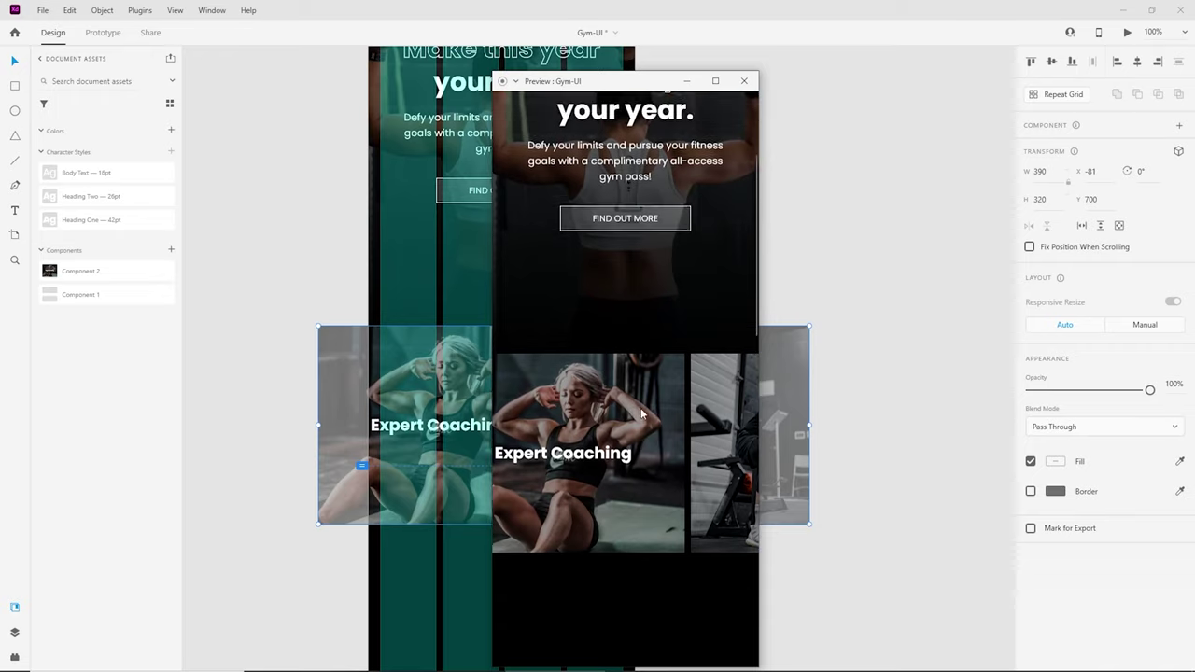
scroll(616, 338, down, 3)
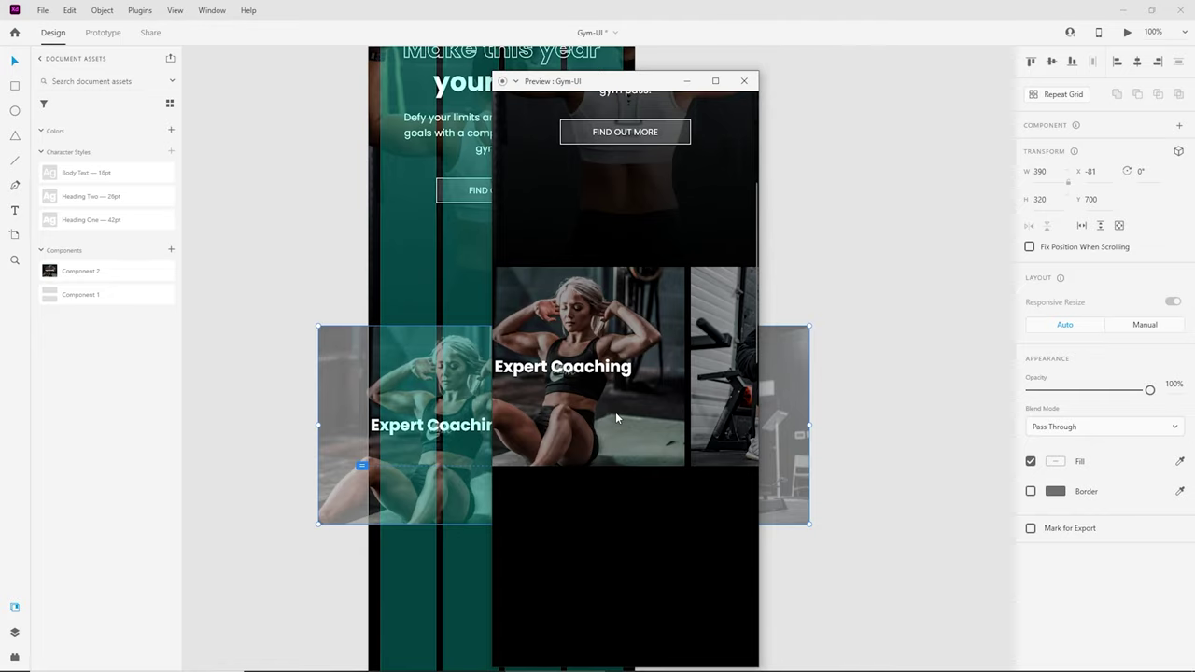
scroll(713, 312, up, 3)
scroll(626, 355, down, 4)
scroll(644, 290, up, 1)
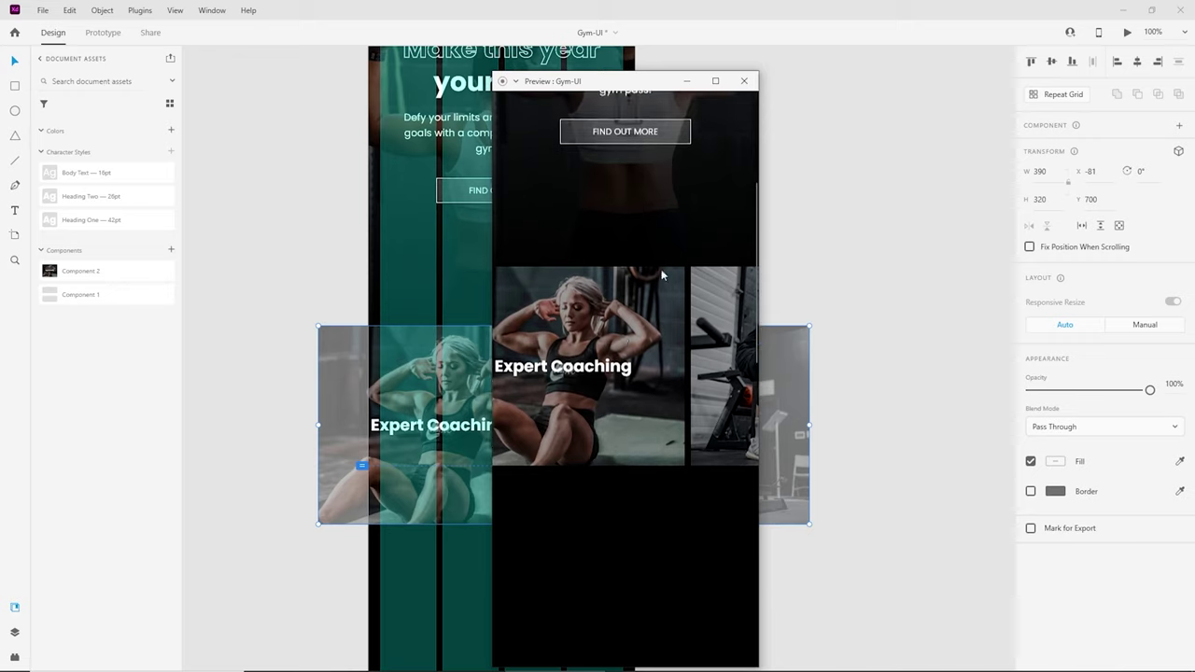
click(745, 80)
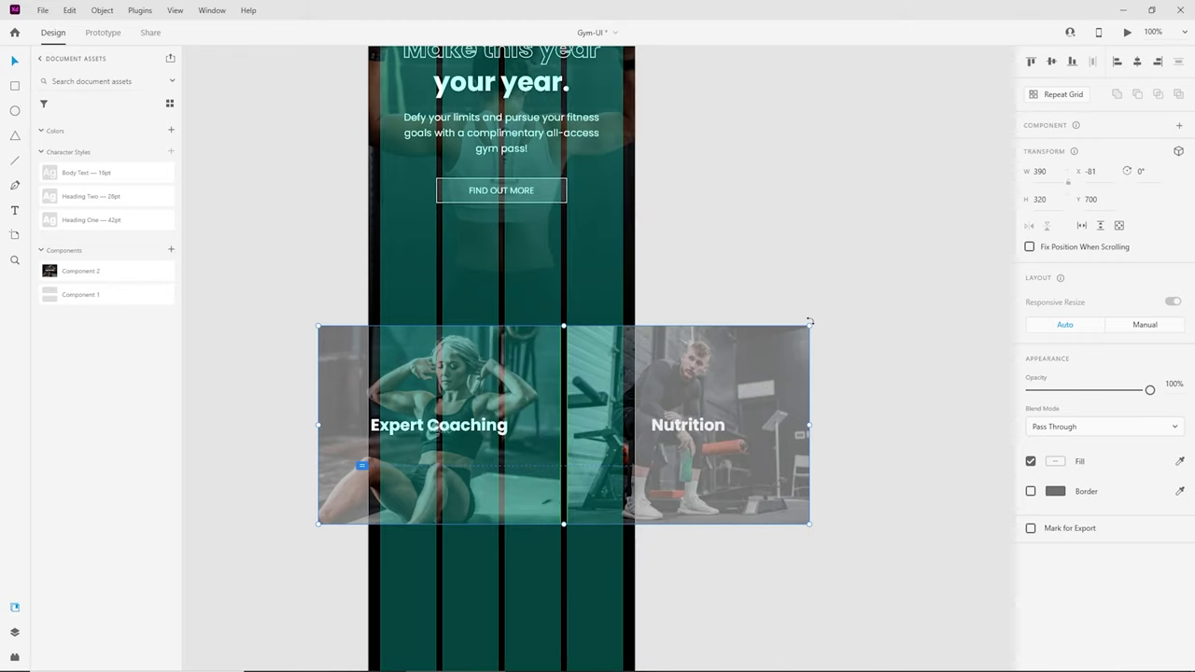
Step: Enable 3D transforms on the artboard's Expert Coaching card and rotate it -10° about the vertical axis
click(741, 231)
key(ctrl+plus)
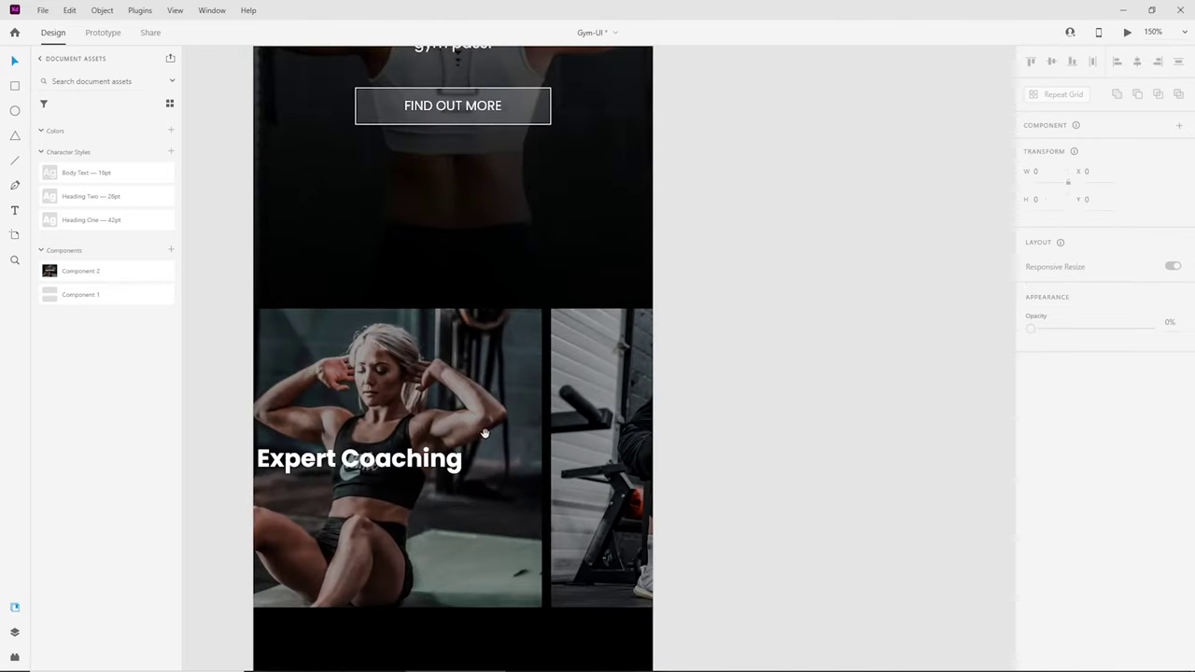
drag(493, 424, 655, 297)
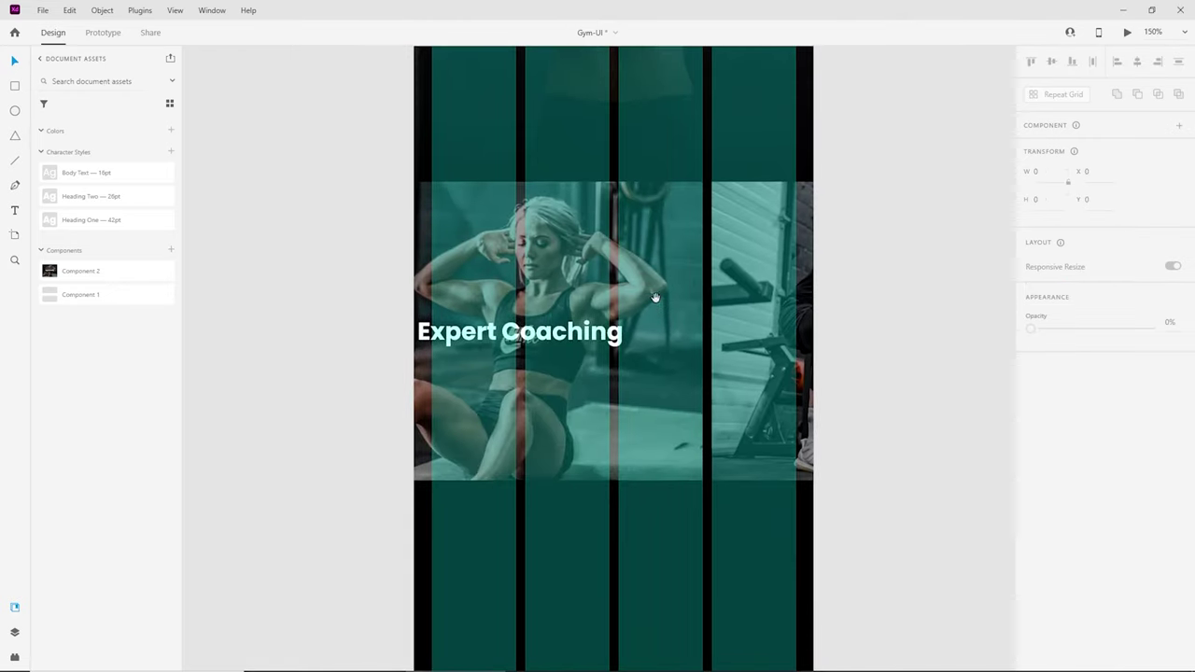
click(675, 248)
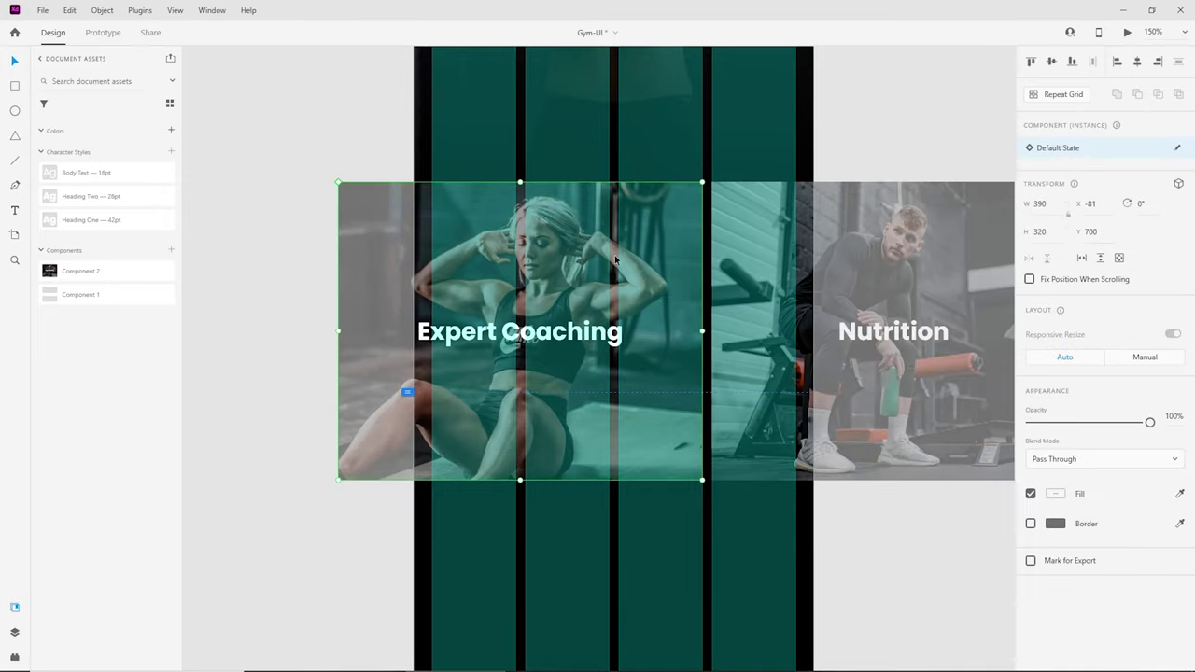
click(1179, 185)
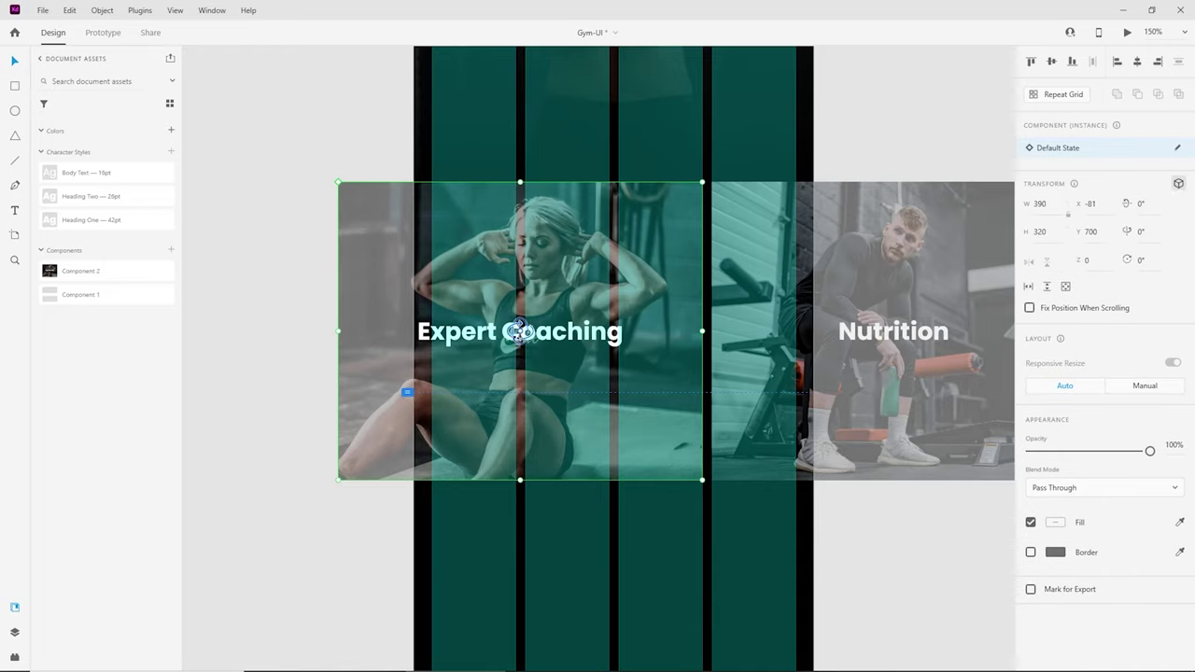
key(ctrl+=)
drag(525, 348, 640, 379)
scroll(614, 372, right, 3)
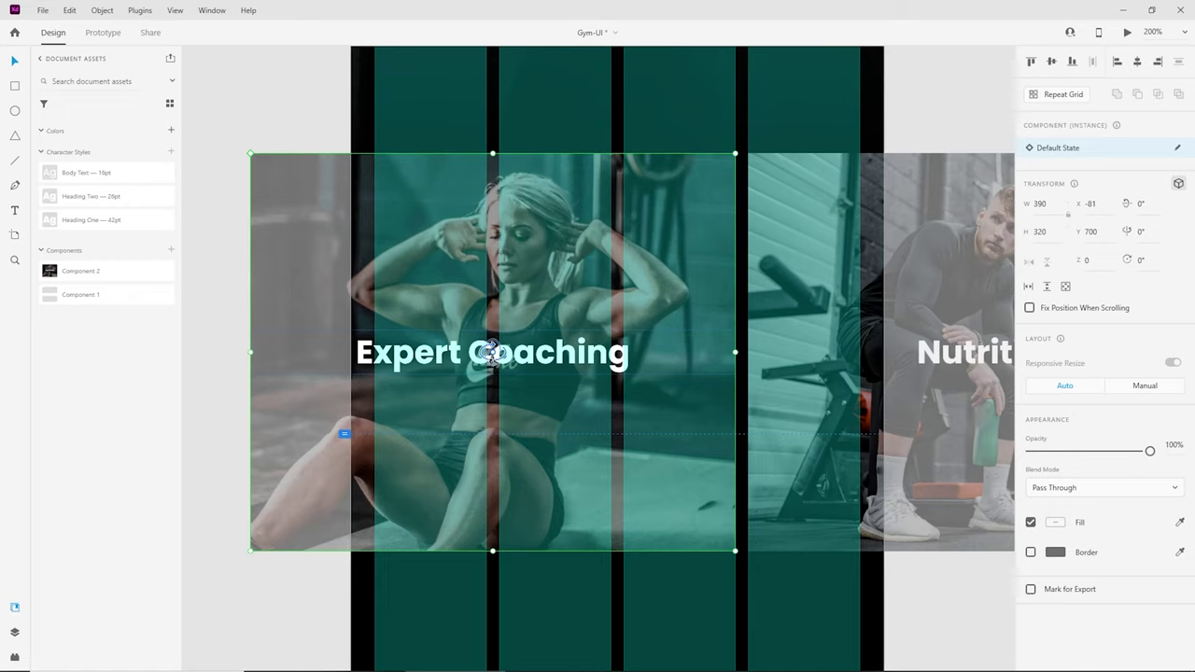
drag(492, 352, 465, 339)
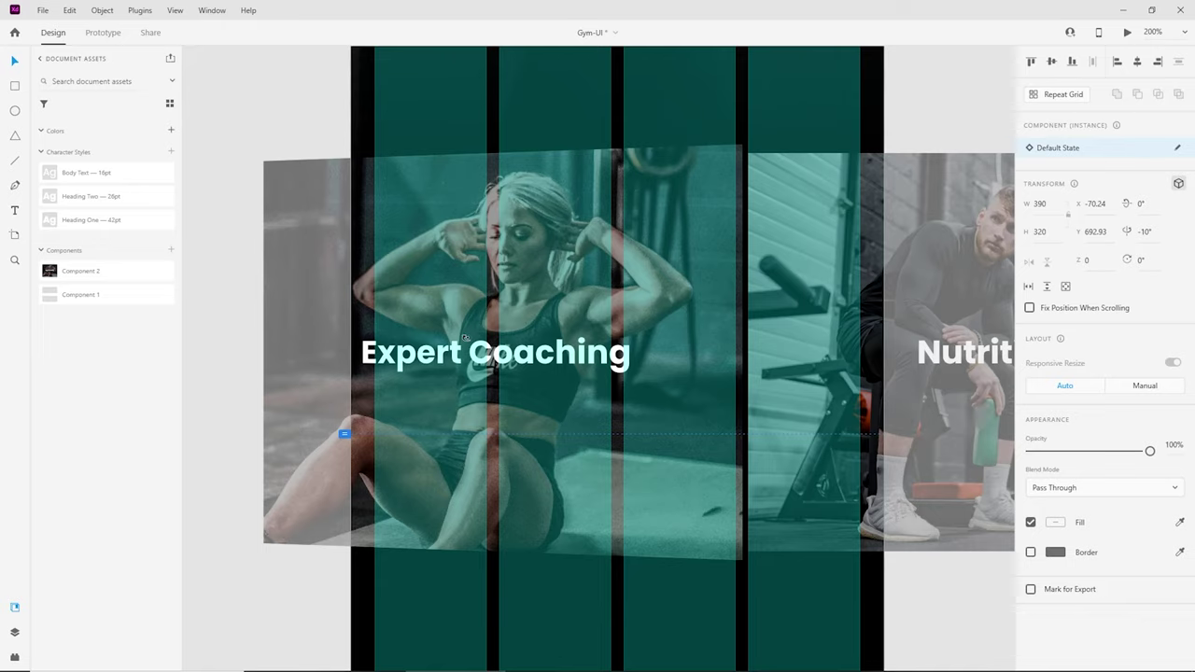
drag(465, 338, 466, 338)
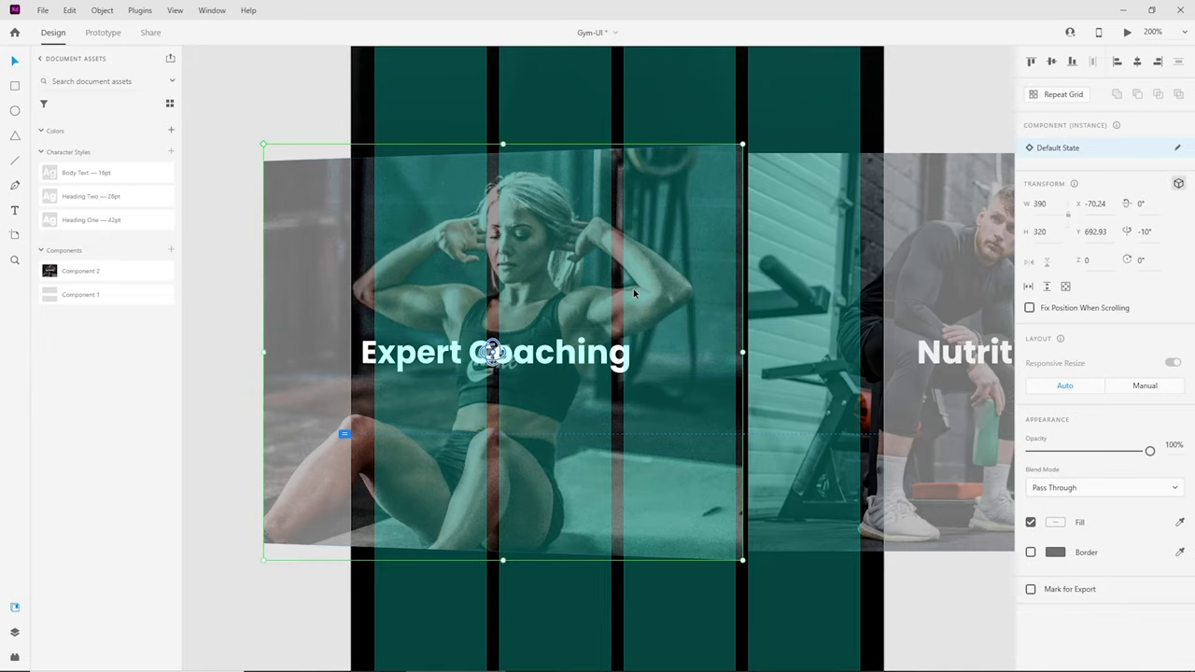
Step: Nudge the tilted Expert Coaching card to X -76.24 so it ends at the third grid column
key(Left)
key(Left)
key(Left)
key(Left)
key(Left)
key(Left)
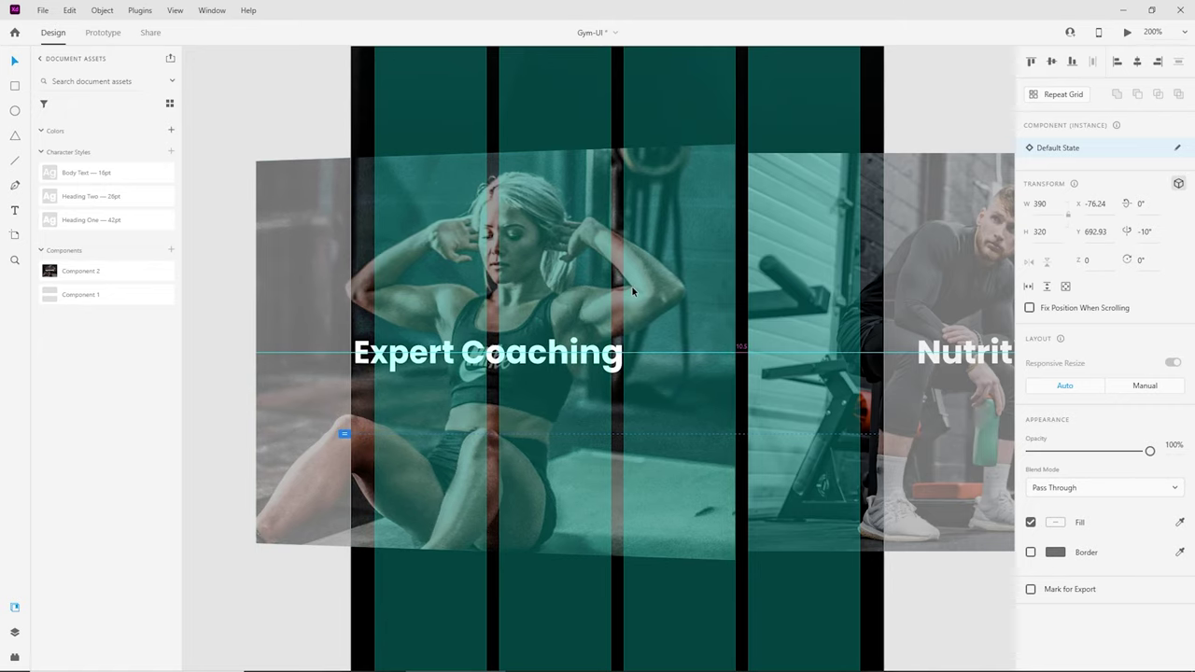
key(ctrl+minus)
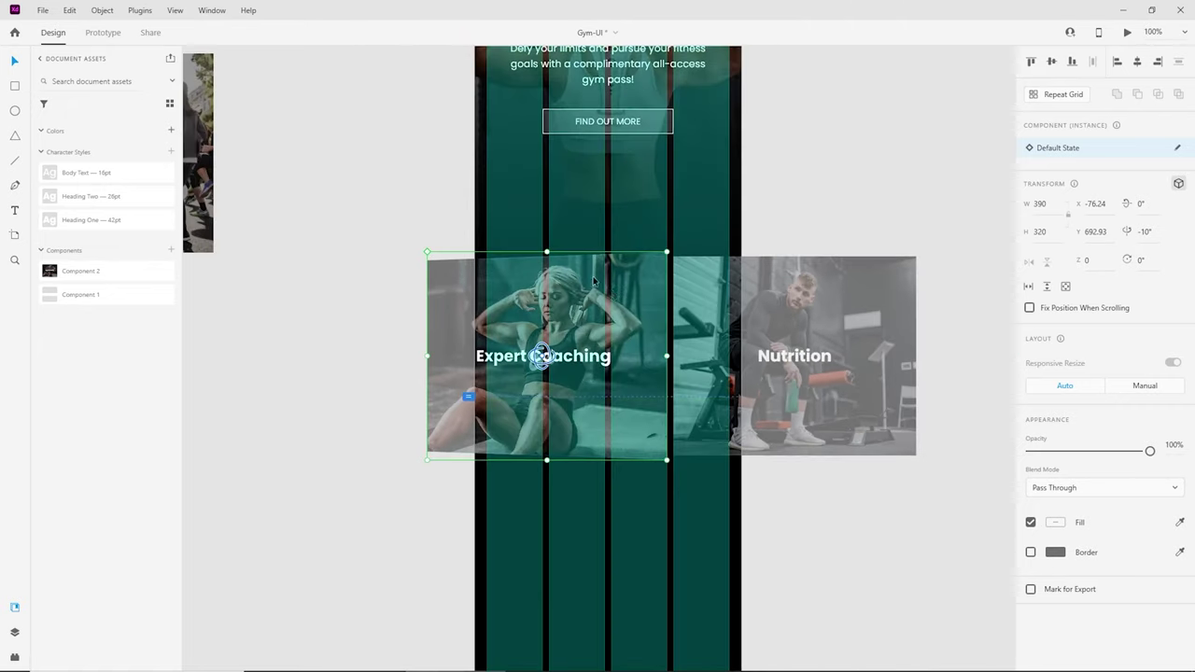
Step: Preview the Home screen to check the tilted Expert Coaching card while scrolling, and close the preview
click(747, 498)
click(1127, 32)
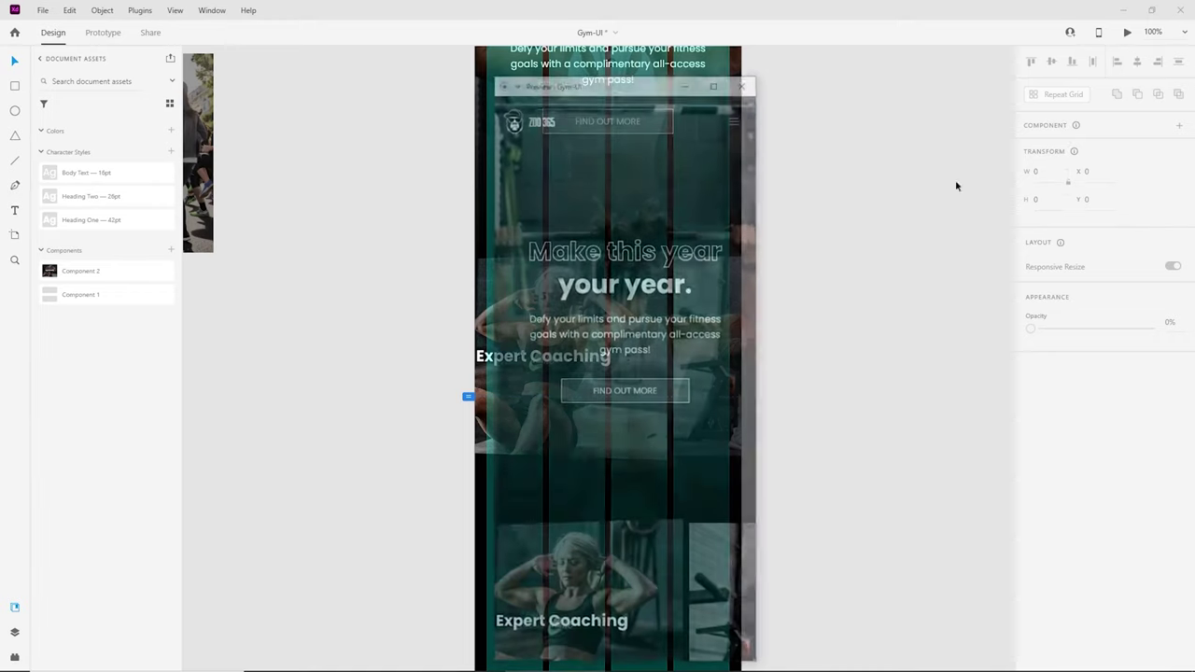
scroll(665, 406, down, 5)
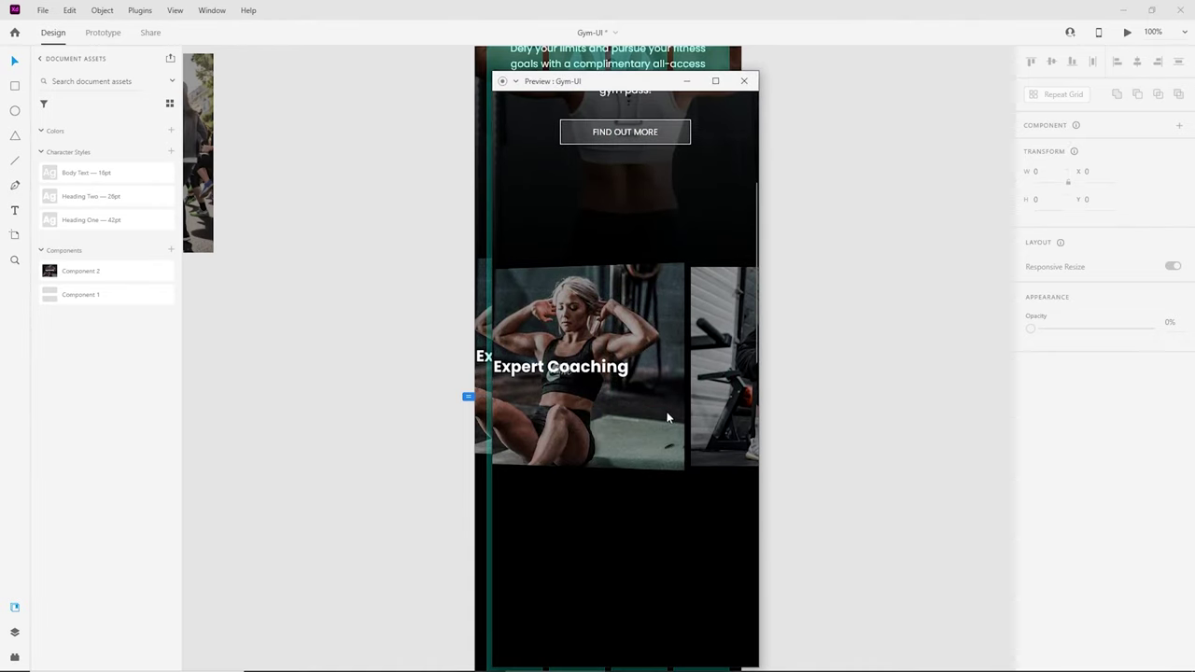
scroll(594, 470, up, 5)
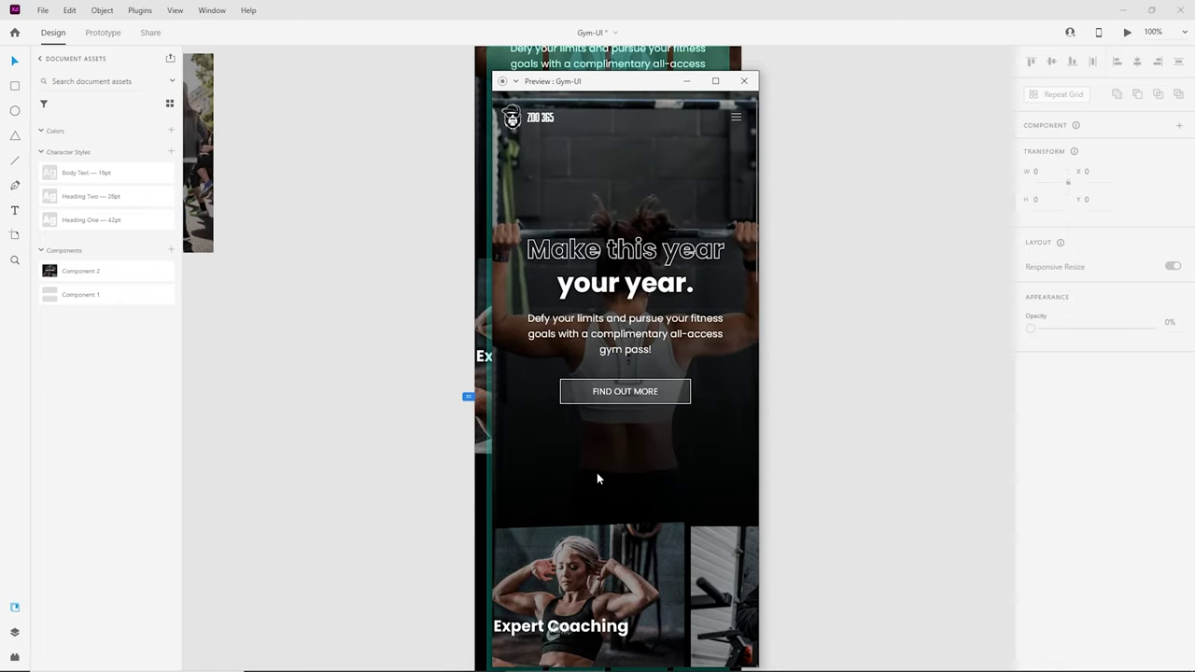
scroll(598, 474, down, 3)
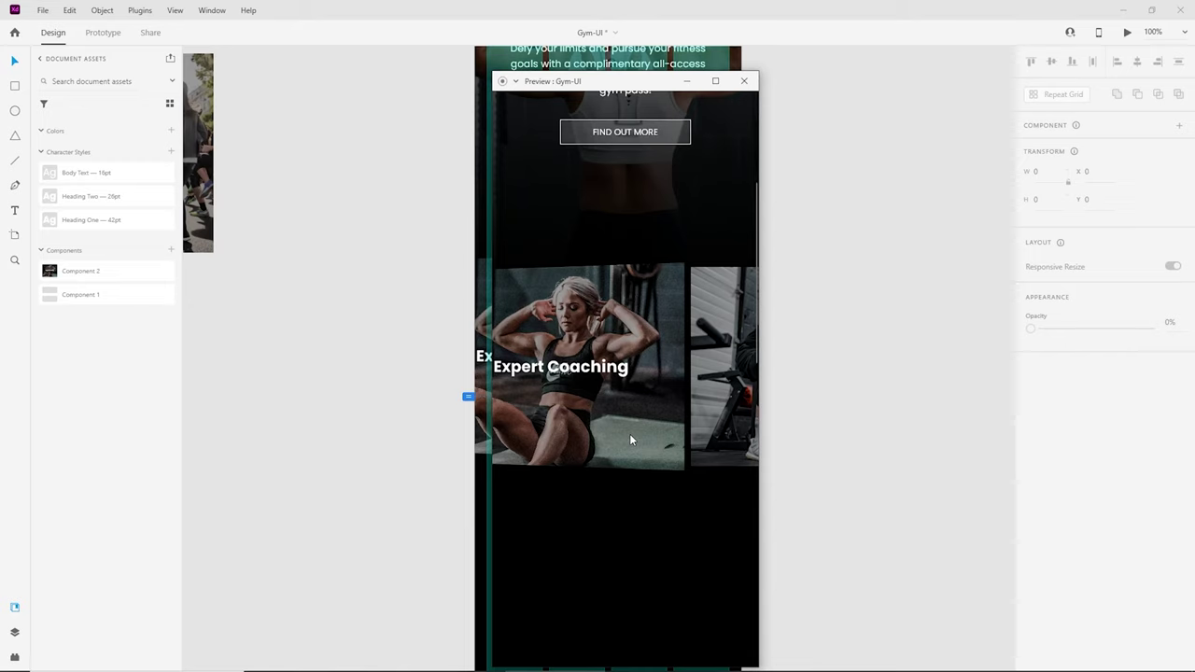
click(744, 82)
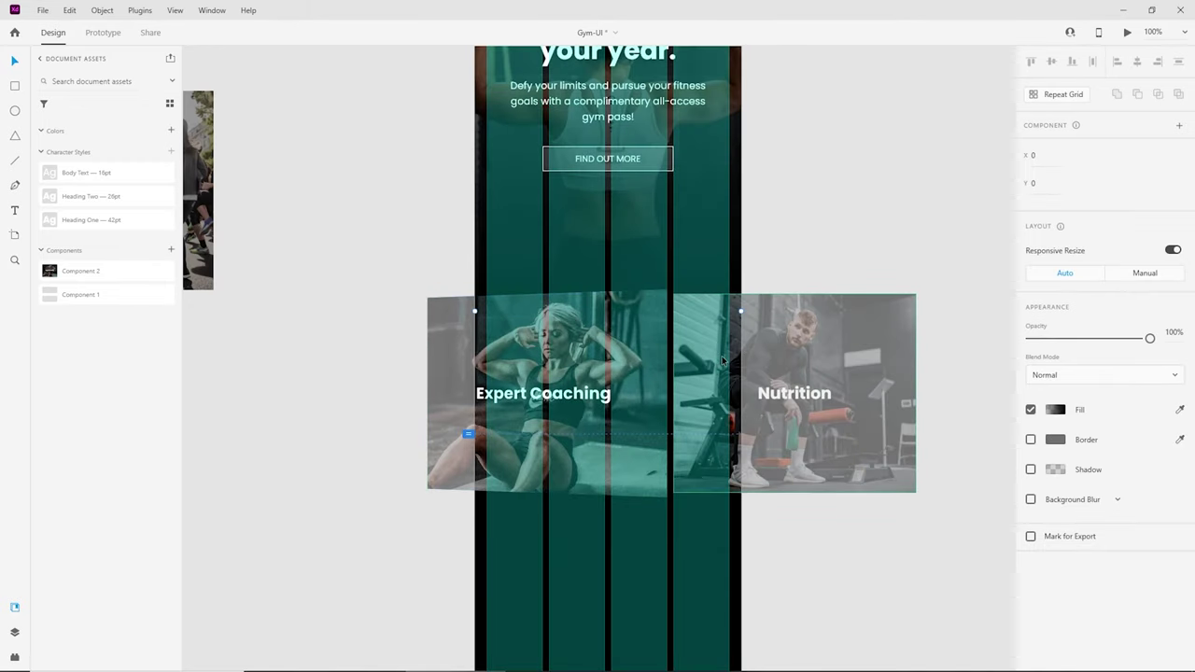
Step: Draw a 428-wide rectangle across the artboard below the cards at X 0, Y 1111, and set its height to 576
scroll(722, 359, down, 5)
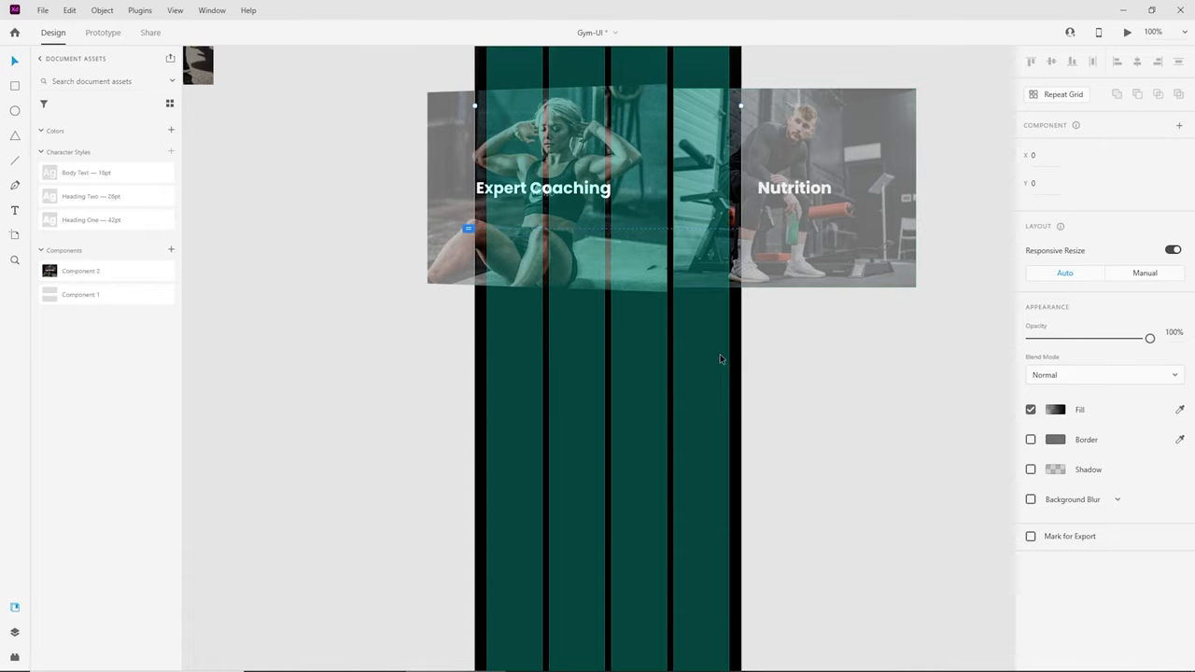
scroll(719, 359, down, 2)
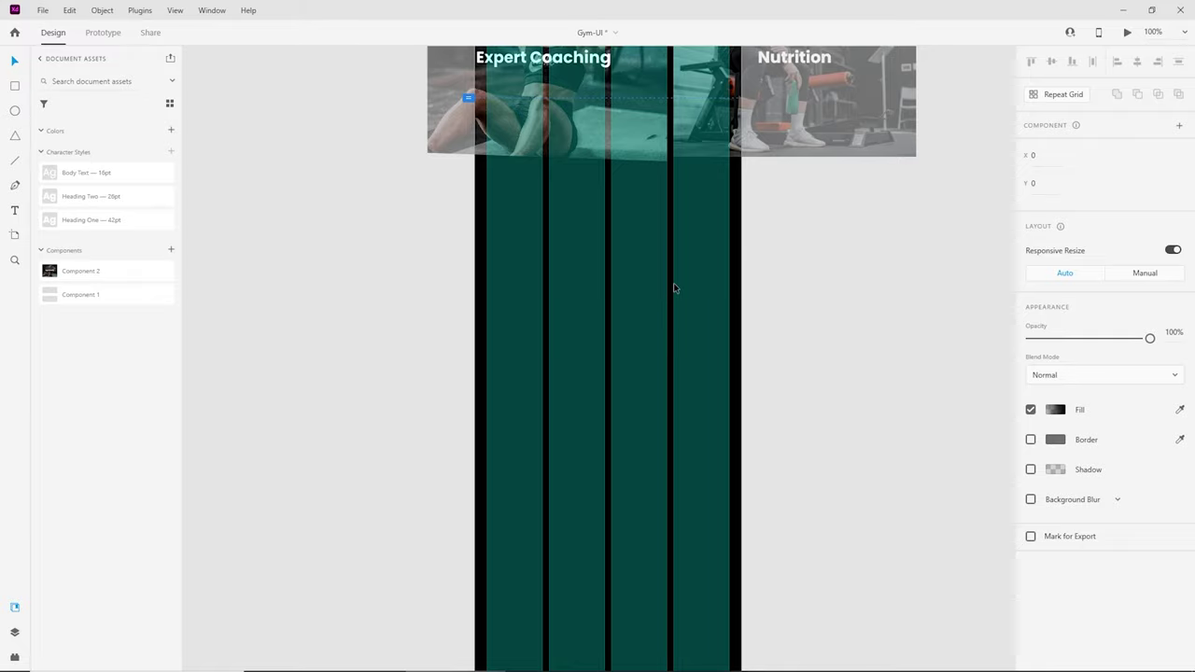
scroll(681, 288, down, 1)
key(r)
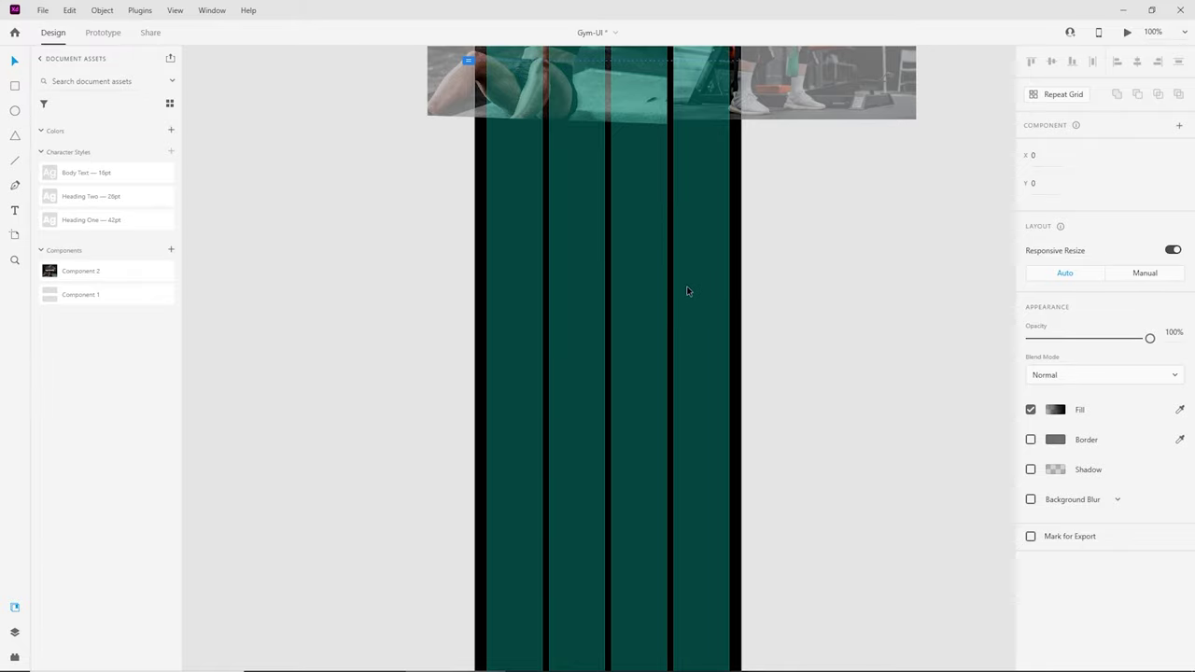
drag(476, 177, 741, 560)
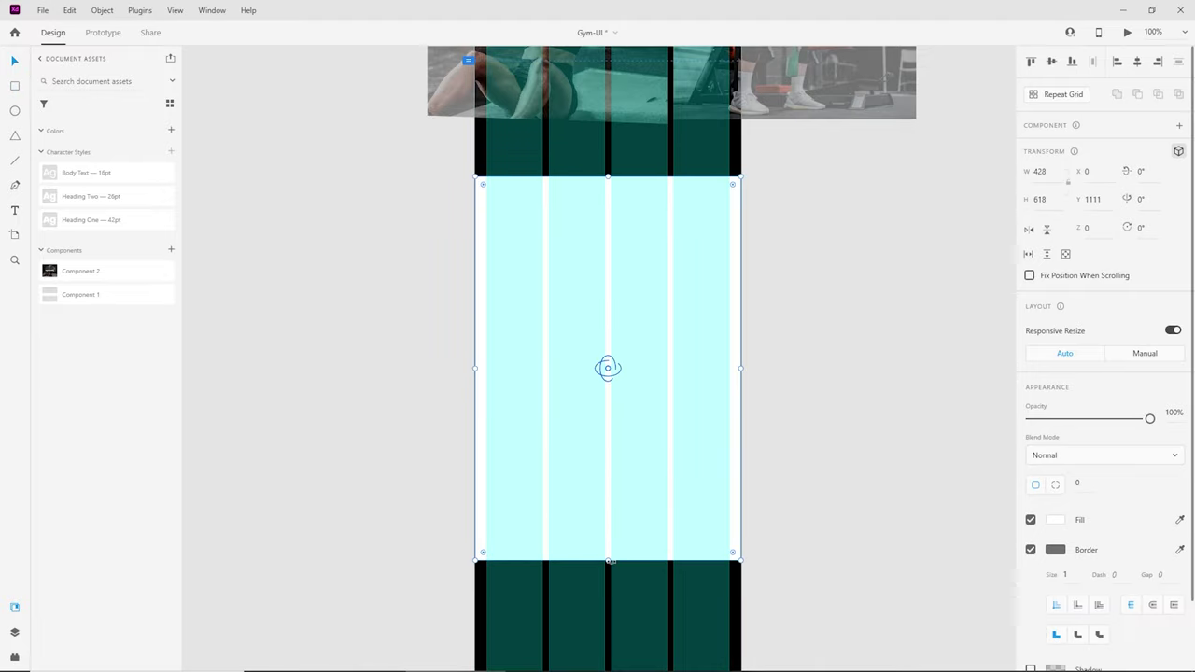
click(1051, 198)
text(576)
key(Return)
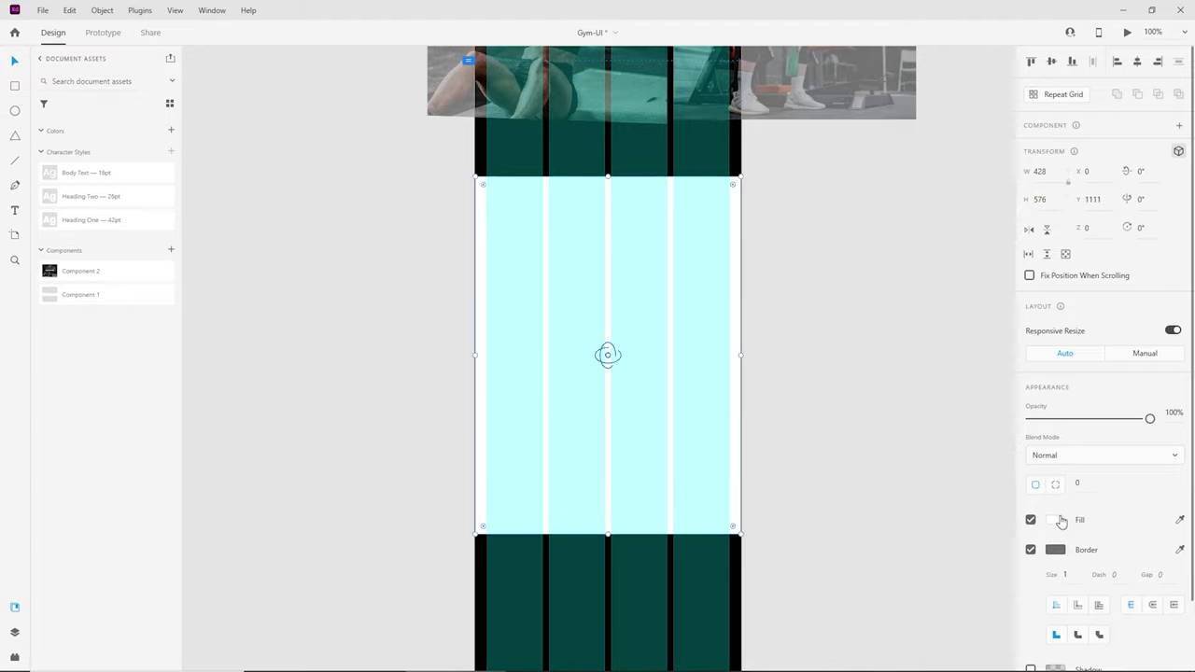
Step: Turn off 3D transforms for the new full-width rectangle and remove its border
click(1179, 152)
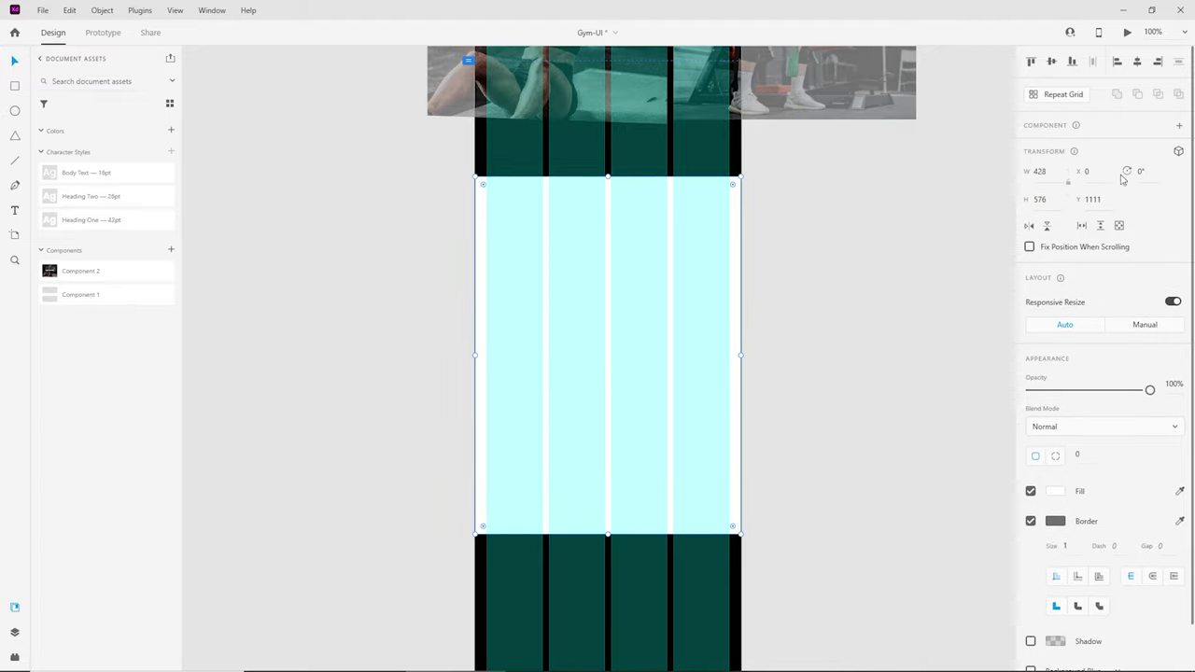
click(1031, 521)
click(836, 406)
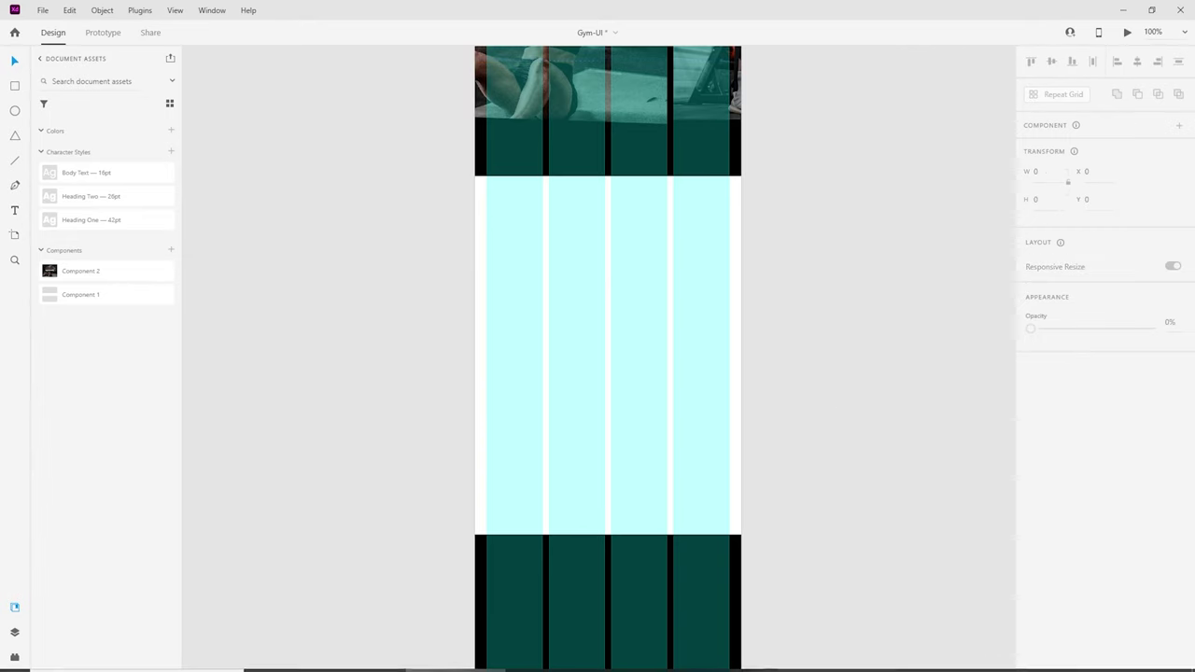
Step: Fill the full-width rectangle with the photo of the tattooed woman holding a barbell from the Gym Website Tutorial folder
click(378, 660)
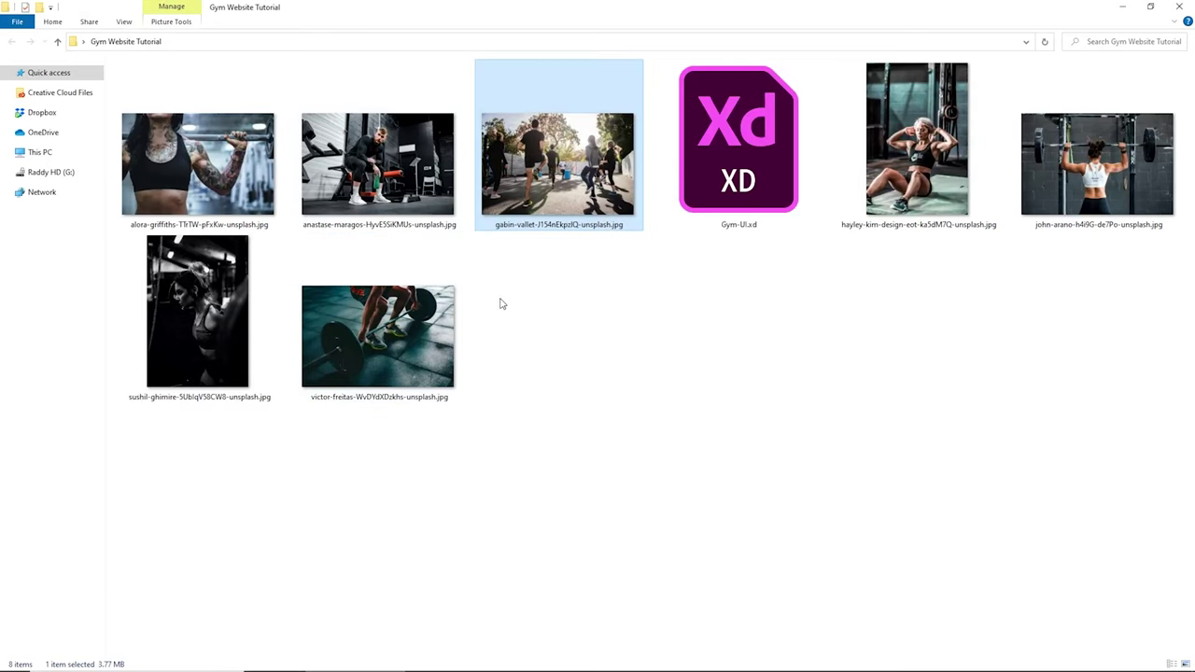
click(203, 142)
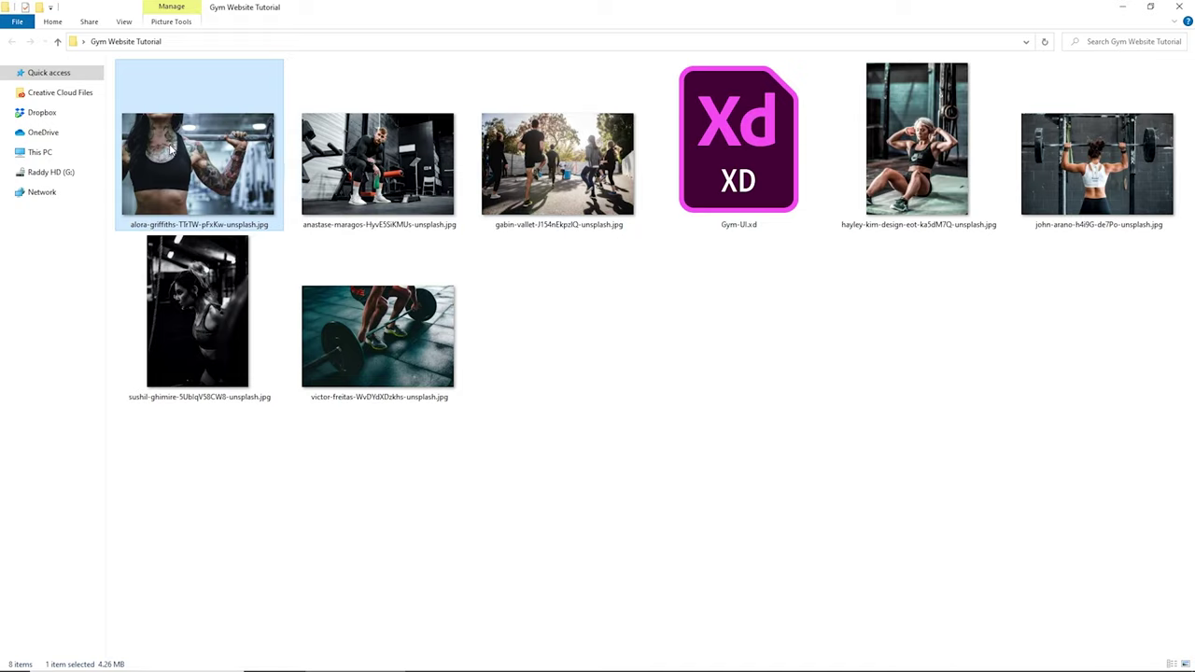
drag(187, 147, 545, 380)
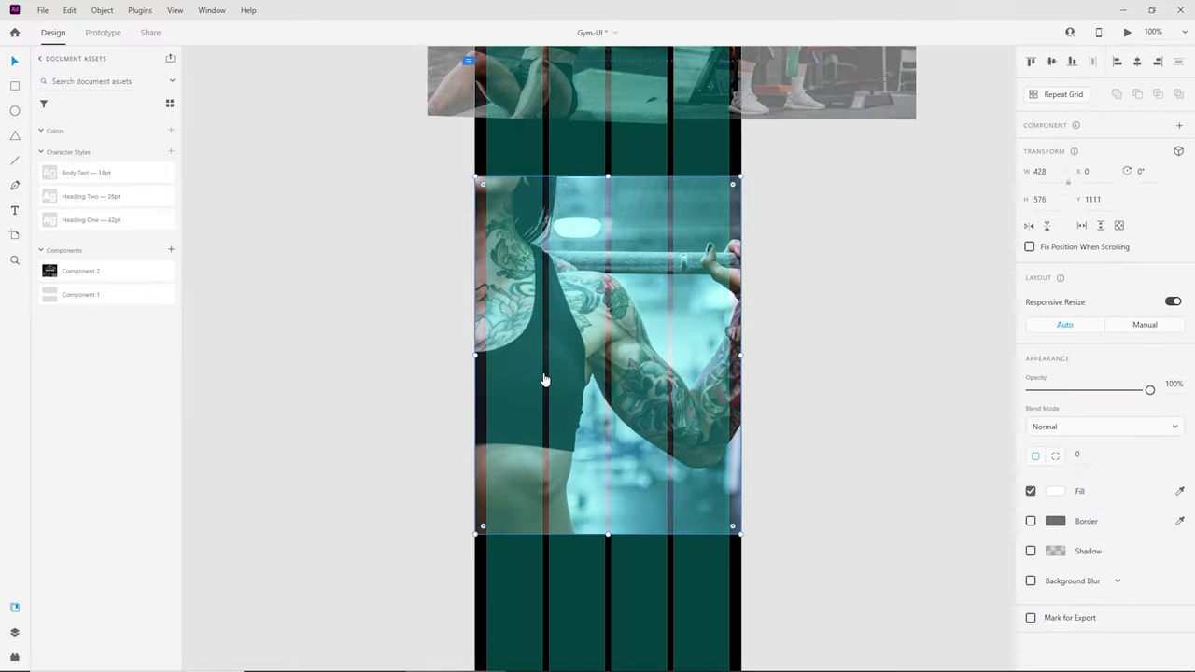
click(780, 414)
Step: Hide the layout grid on the Home artboard
scroll(735, 590, down, 2)
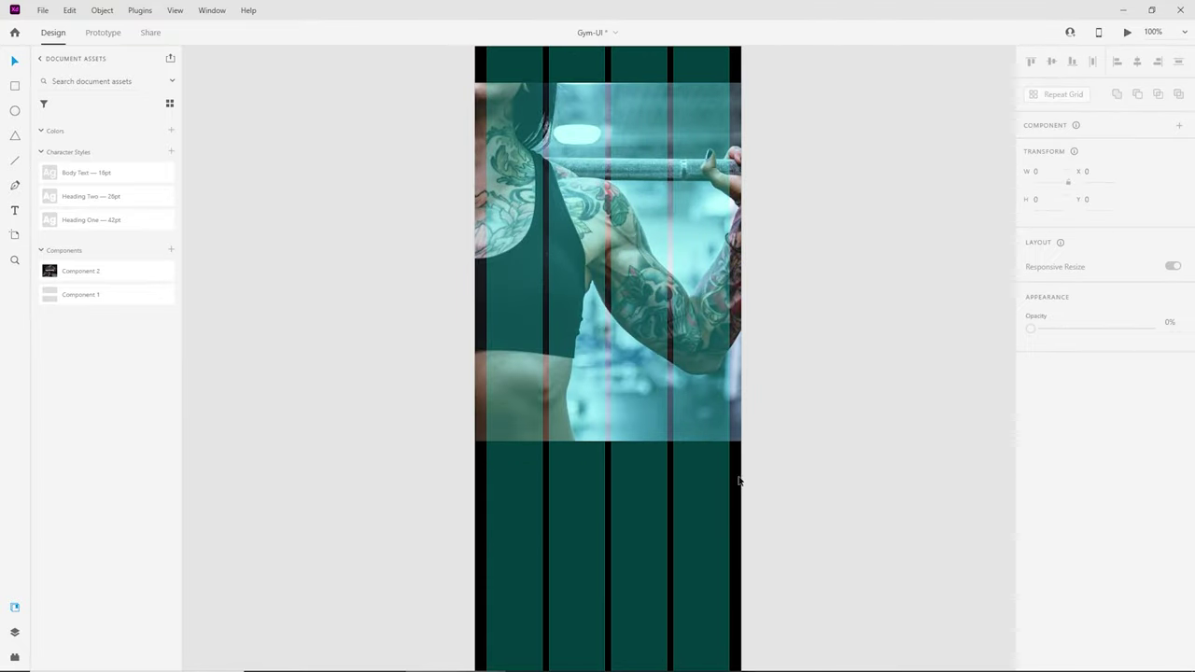
click(735, 471)
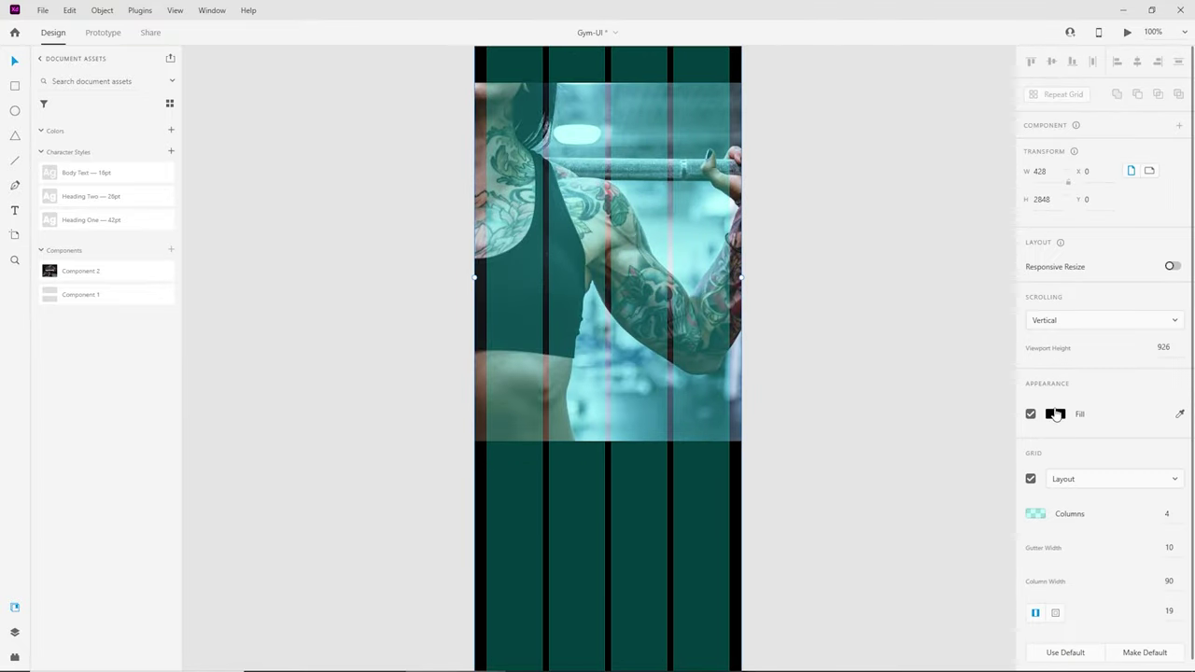
click(1030, 479)
scroll(739, 561, up, 4)
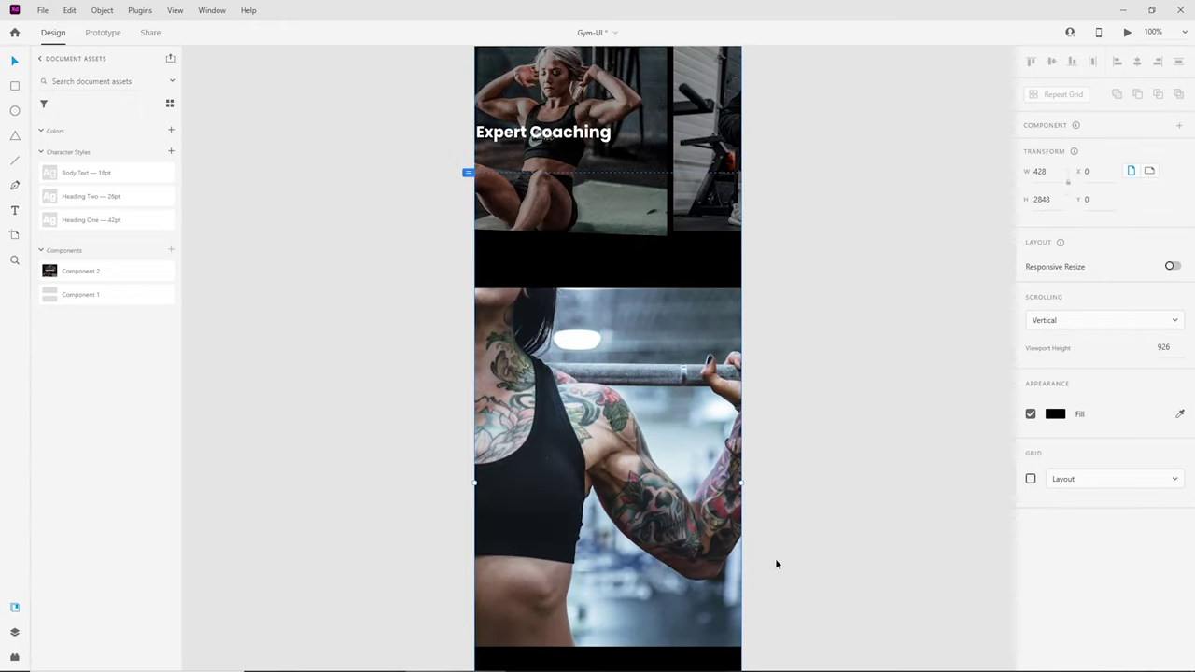
Step: Review the full-width barbell photo section and its spacing below the tilted card row on the Home artboard
scroll(775, 564, up, 4)
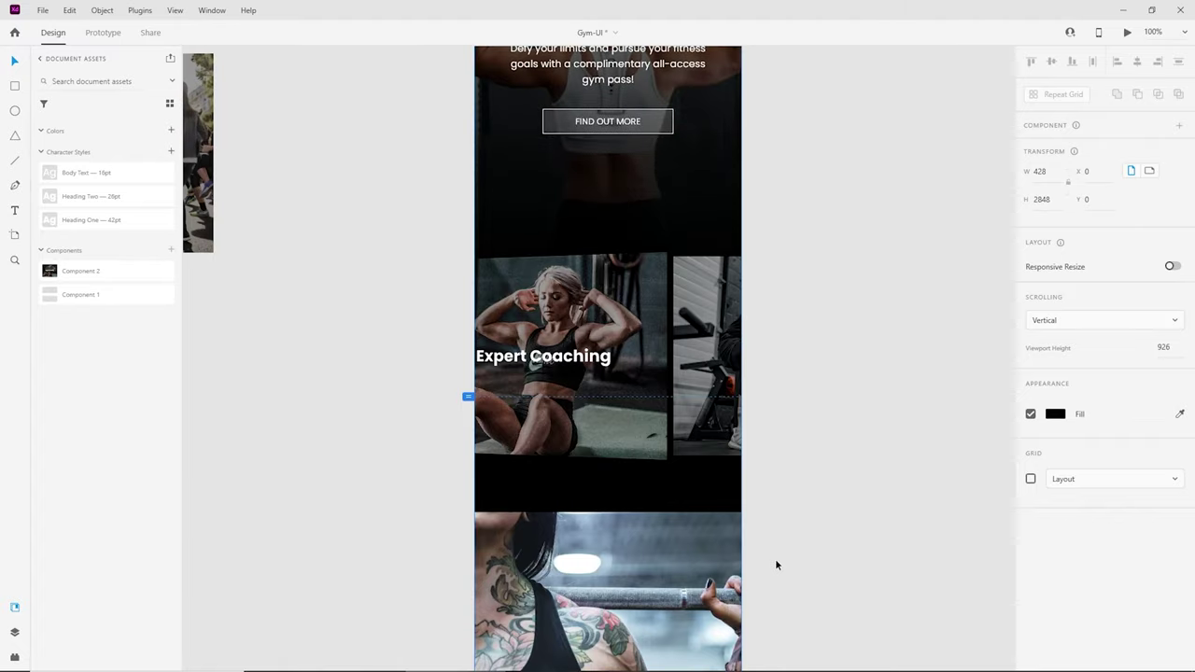
scroll(775, 565, down, 2)
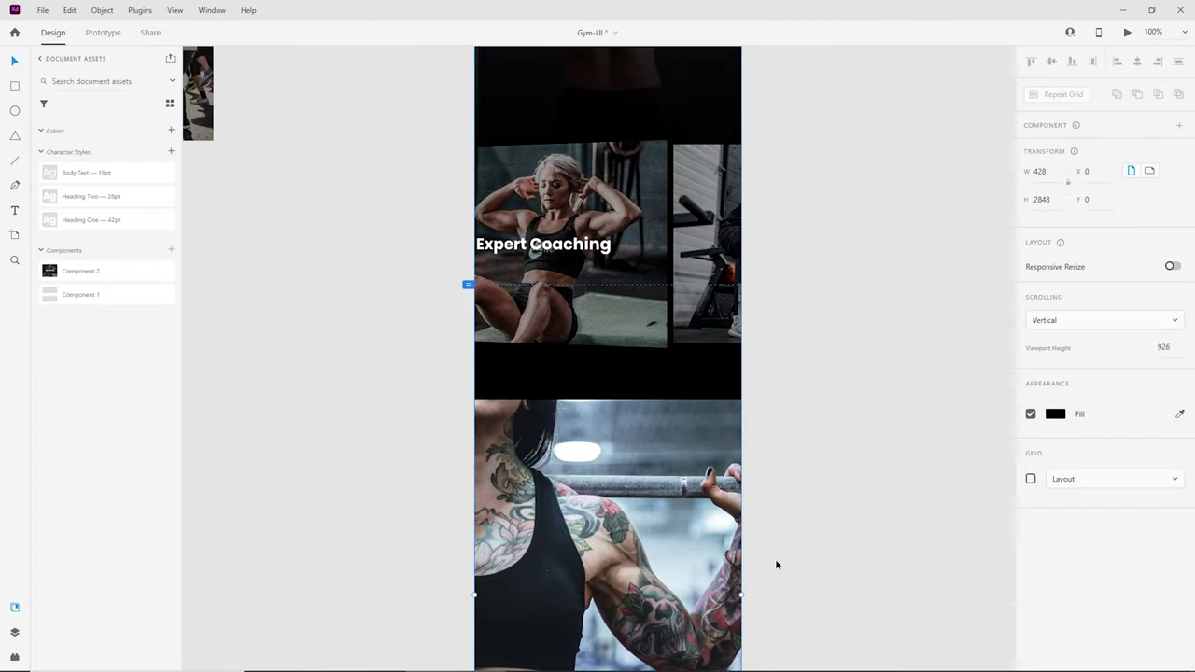
click(701, 495)
click(770, 473)
scroll(770, 474, down, 5)
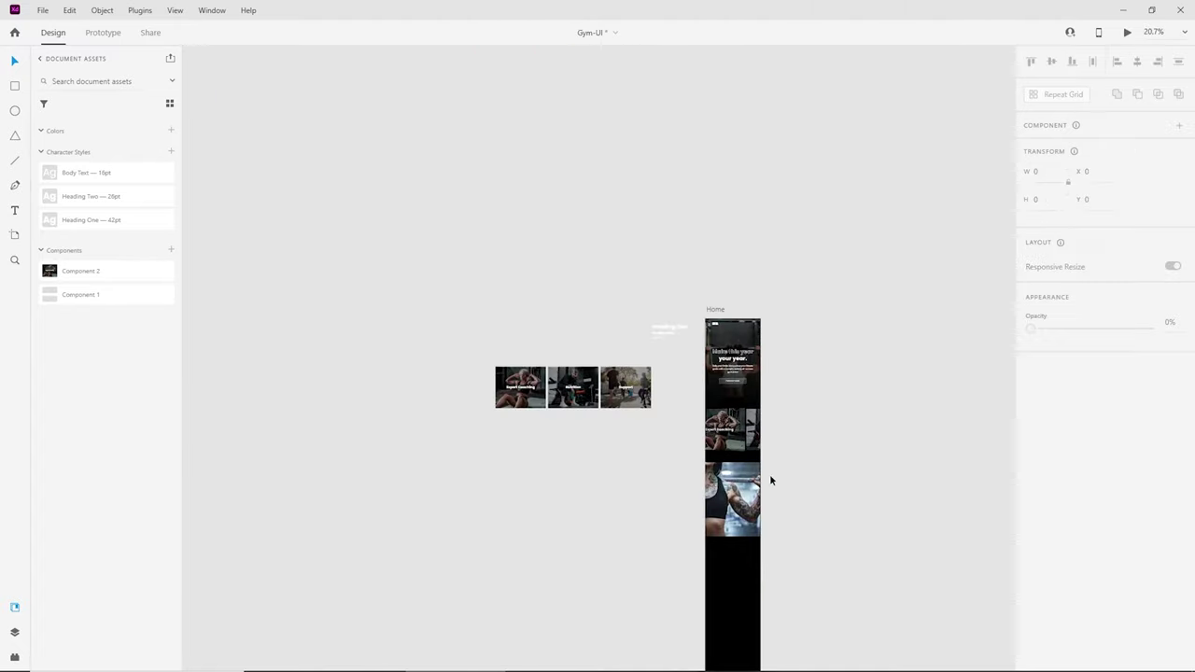
key(ctrl+plus)
drag(850, 566, 712, 411)
key(ctrl+plus)
key(ctrl+plus)
key(ctrl+plus)
key(ctrl+plus)
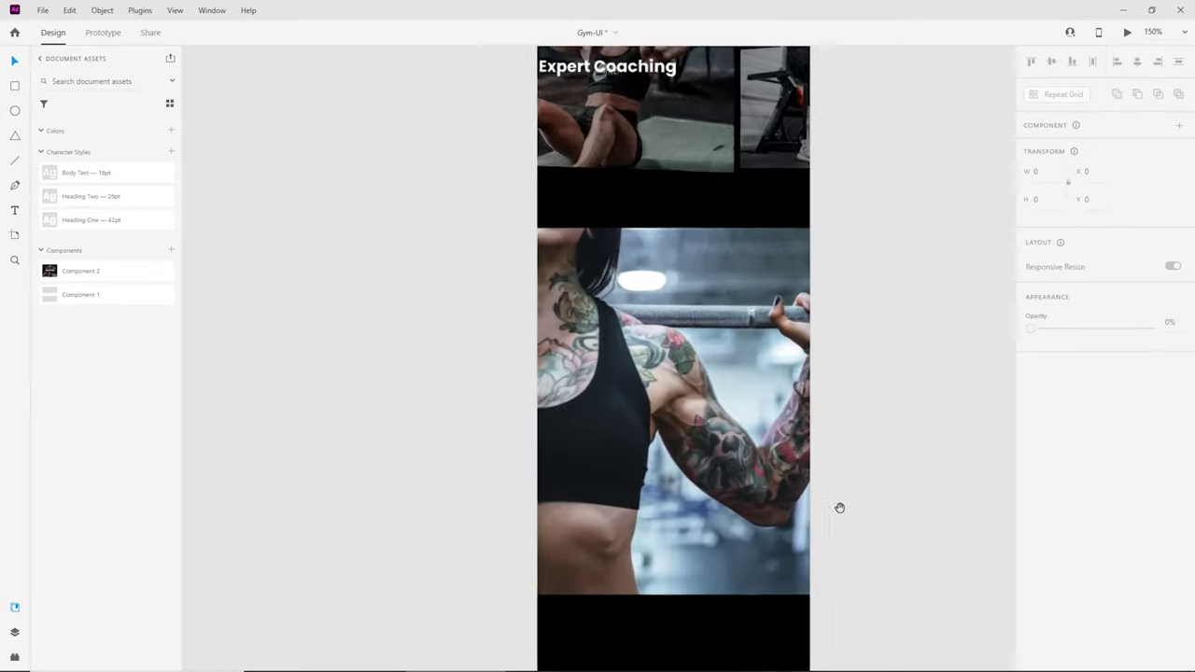
drag(840, 507, 731, 405)
key(ctrl+minus)
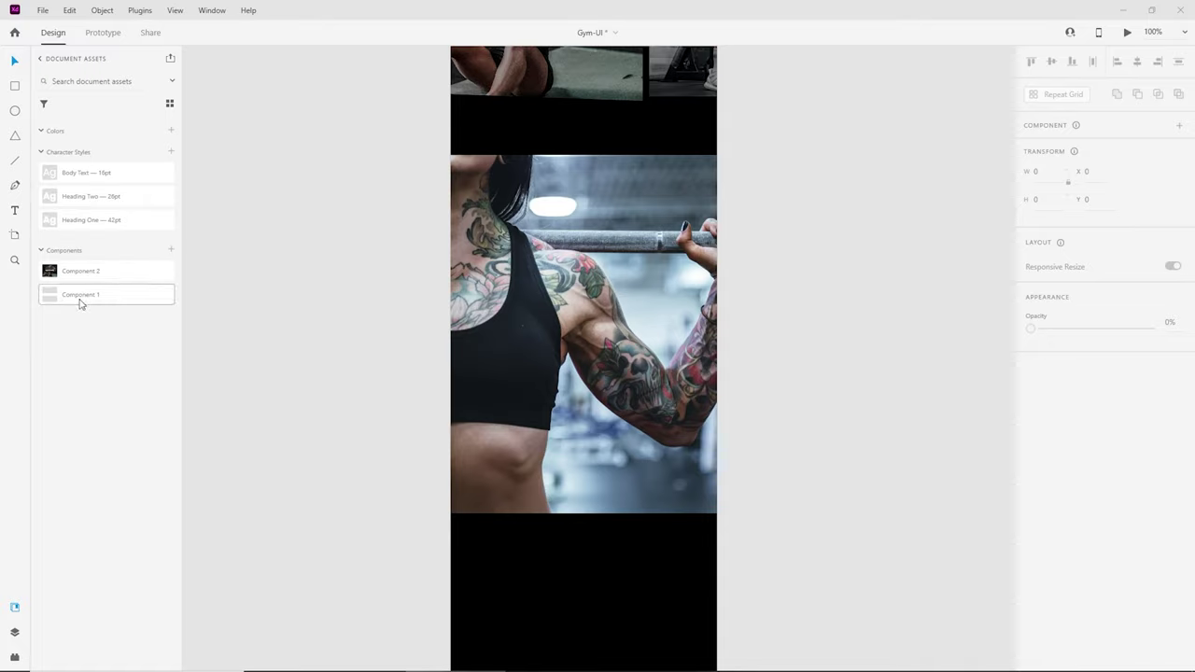
mouse_move(98, 210)
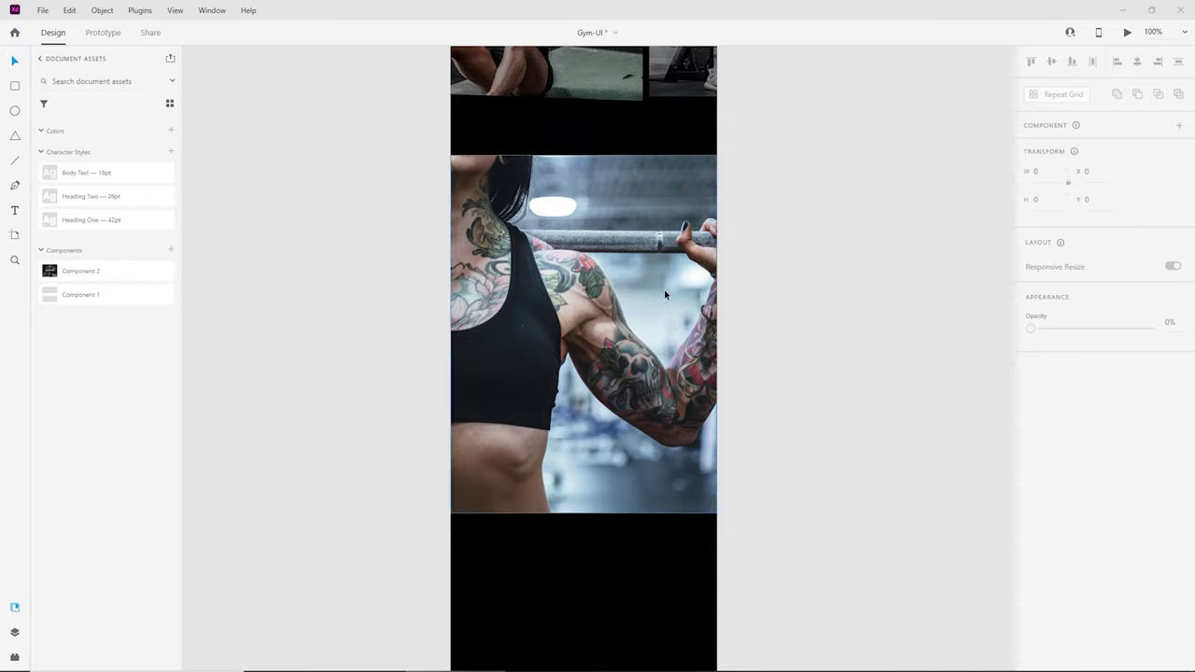
scroll(664, 295, up, 4)
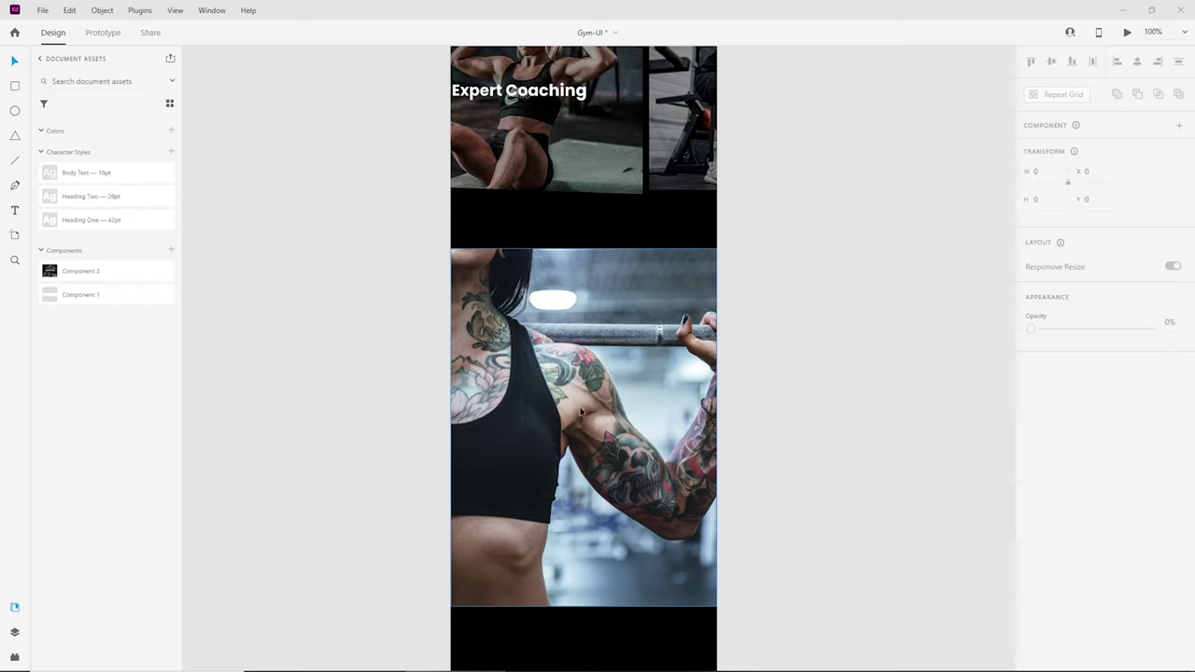
scroll(667, 453, down, 3)
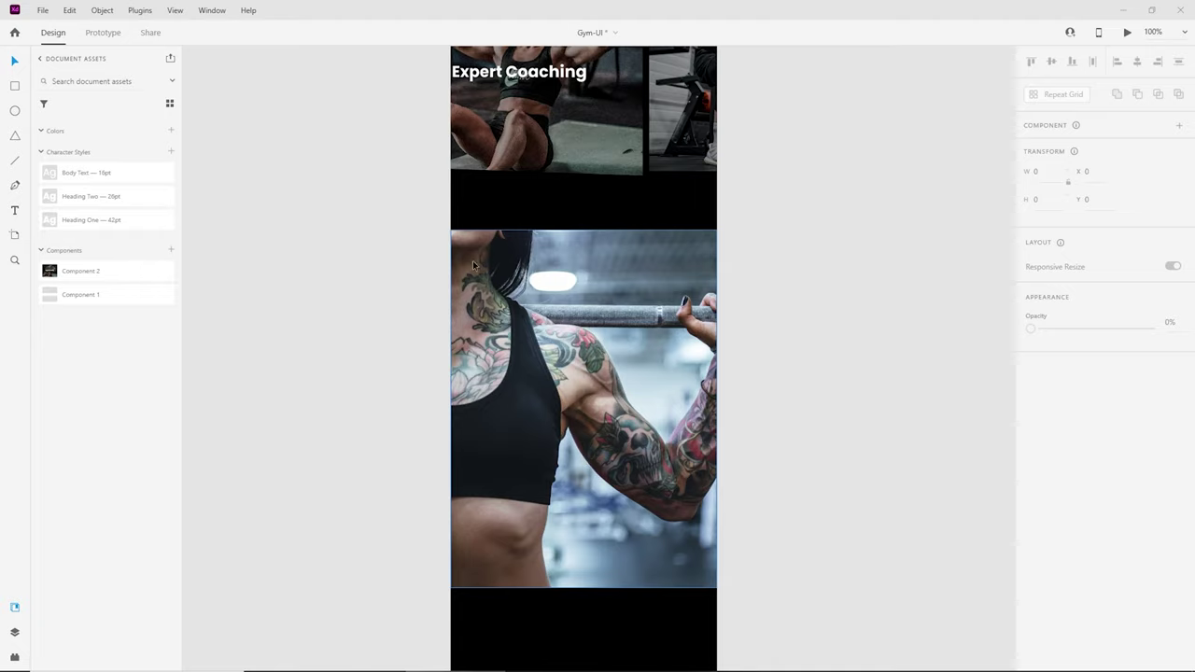
Step: Cover the barbell photo with a 428 × 576 rectangle that has no border and a #000000 fill
key(r)
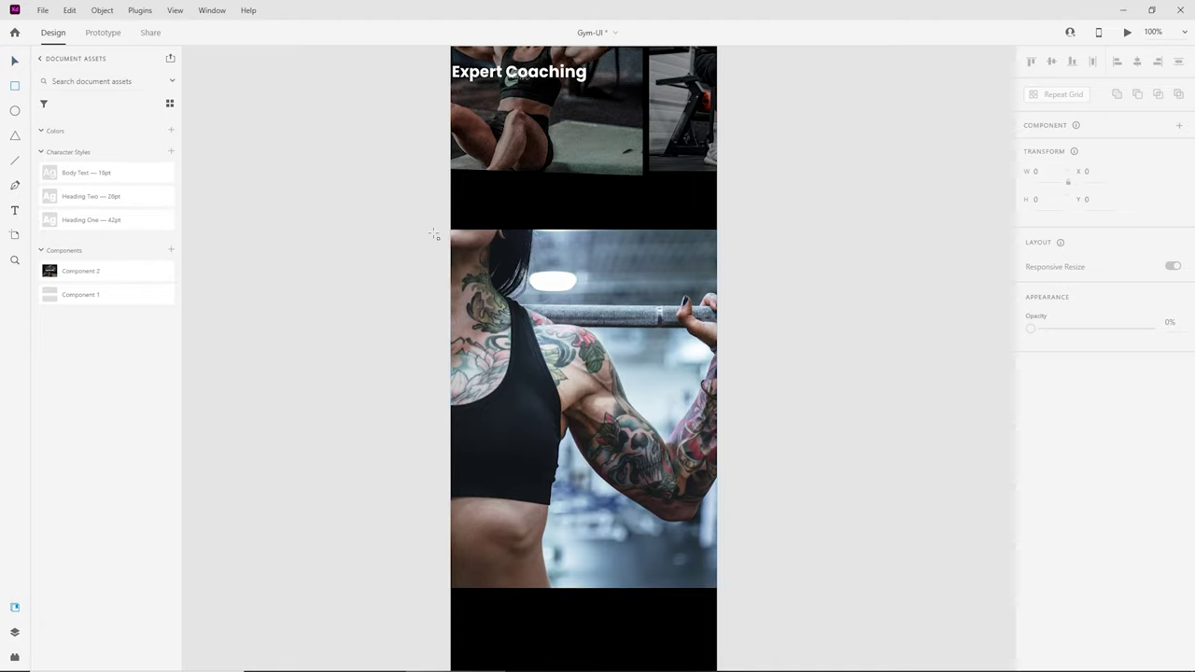
drag(448, 226, 719, 590)
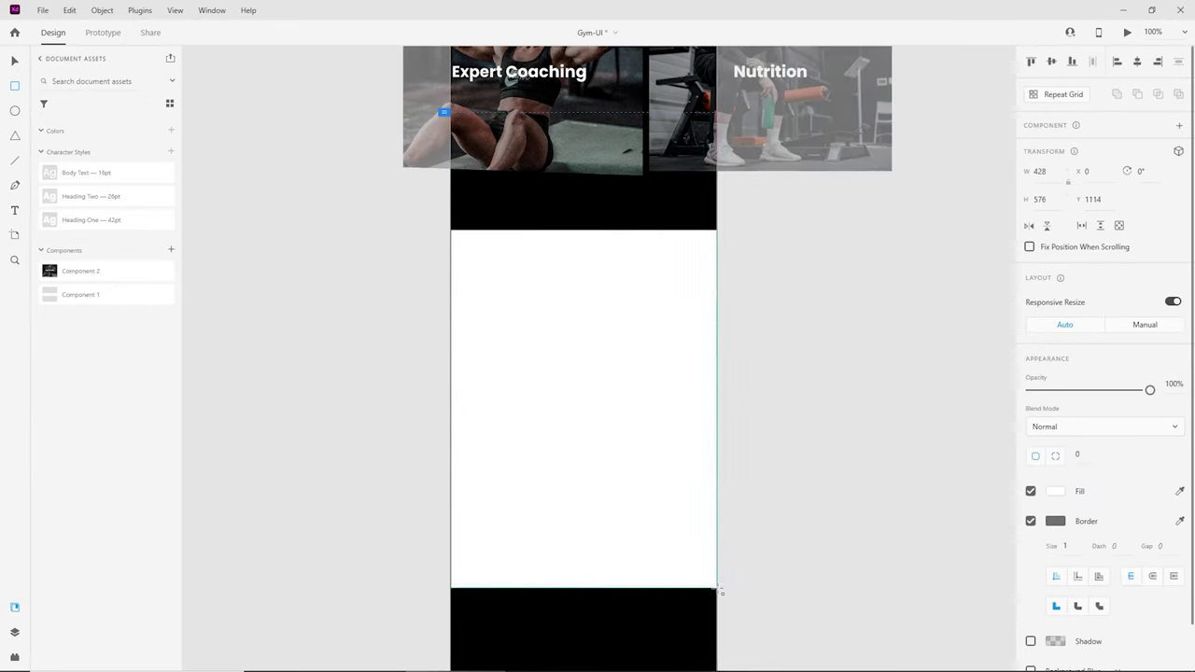
click(1031, 521)
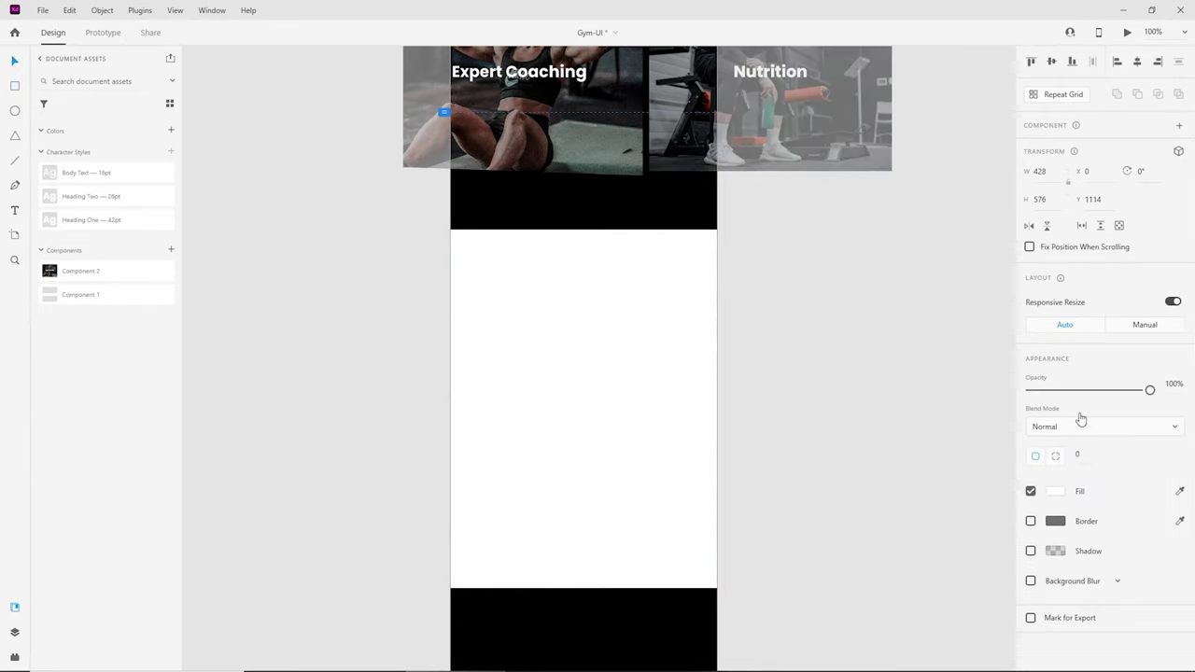
click(1055, 491)
text(000000)
key(Return)
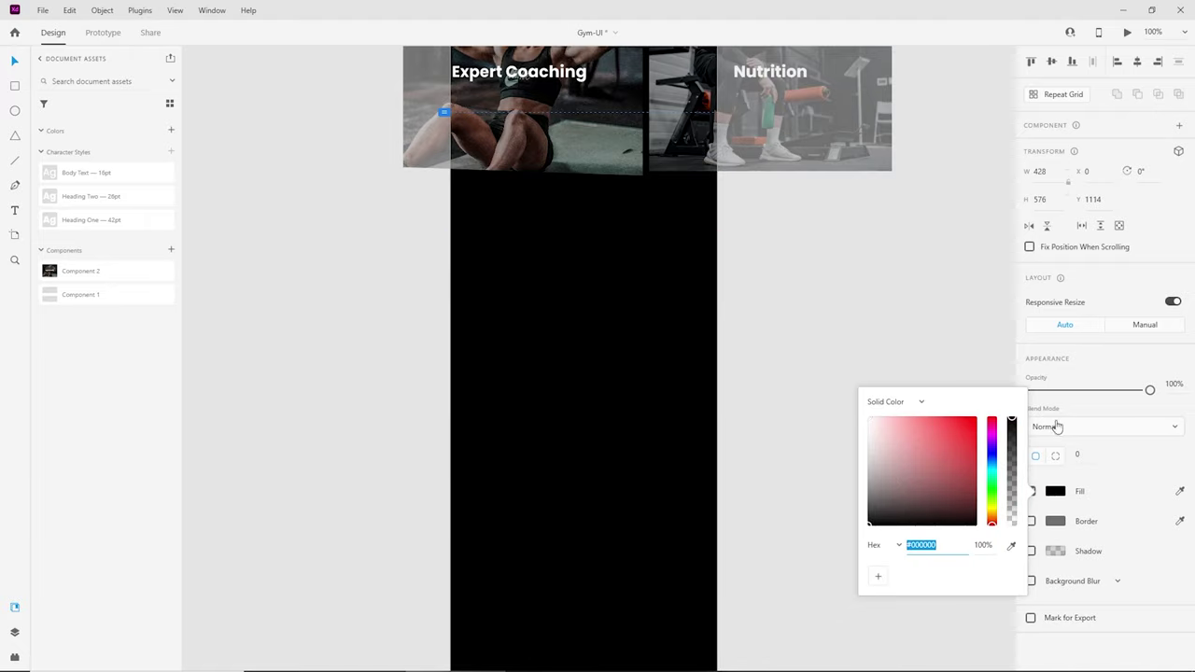
Step: Set the opacity of the black rectangle over the barbell photo to 60%
click(1169, 384)
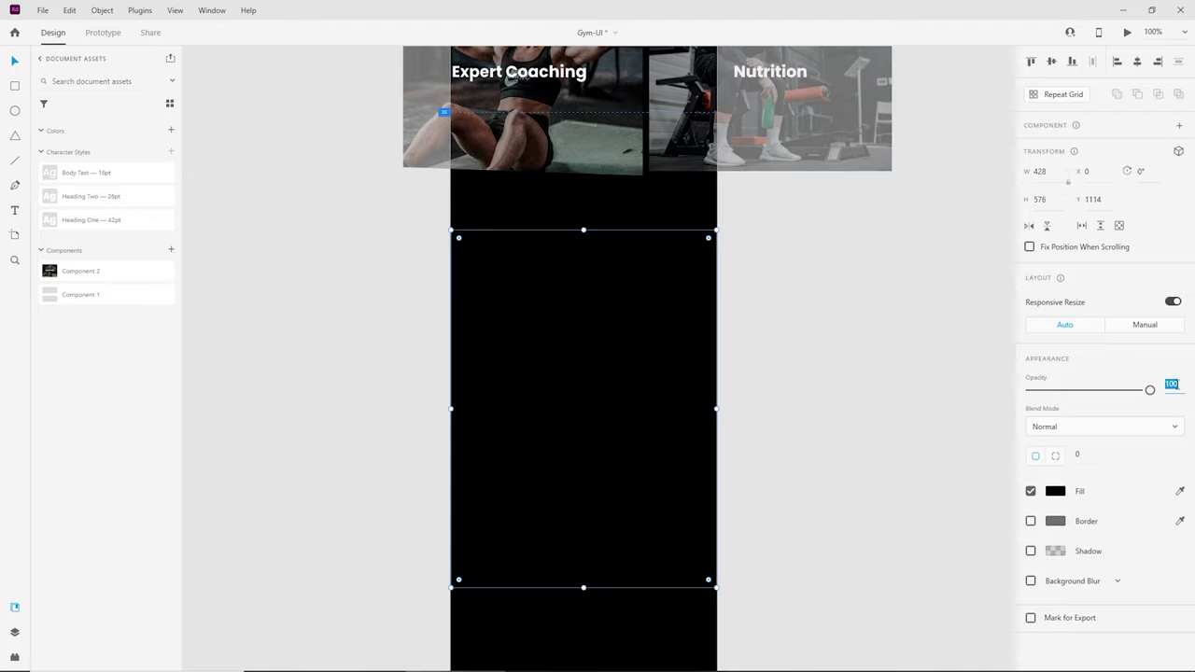
click(618, 332)
click(1183, 383)
text(60)
key(Return)
click(607, 381)
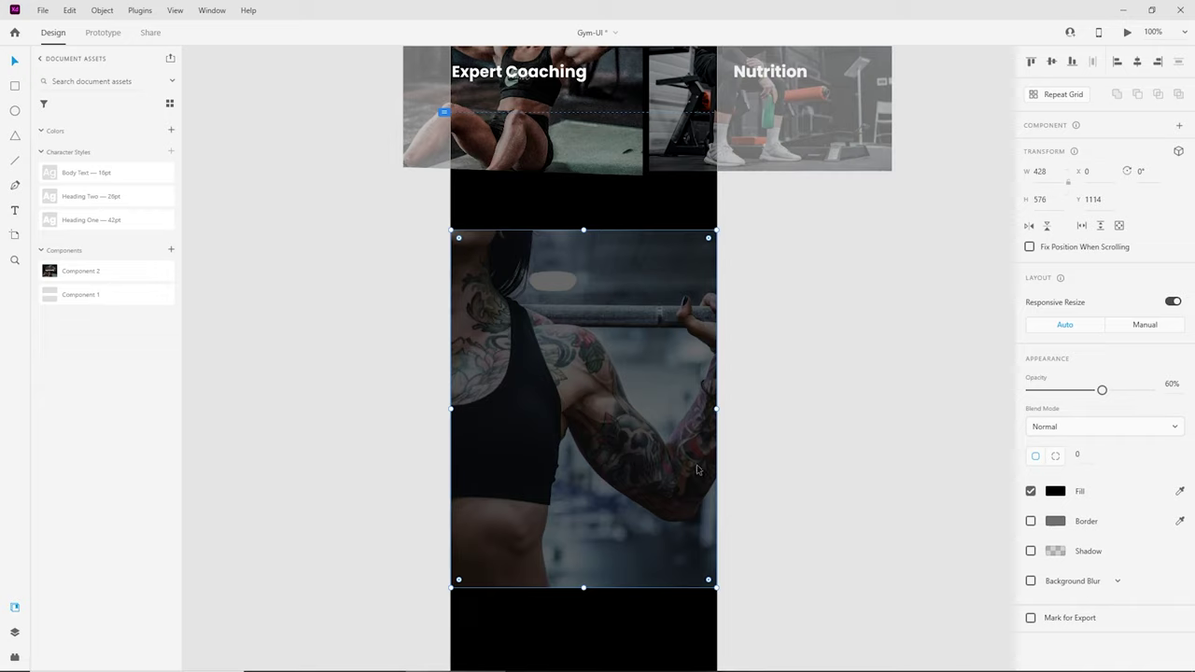
Step: Change the overlay's fill to a linear gradient running from black to dark red #4B0000 at its lower end
click(1080, 495)
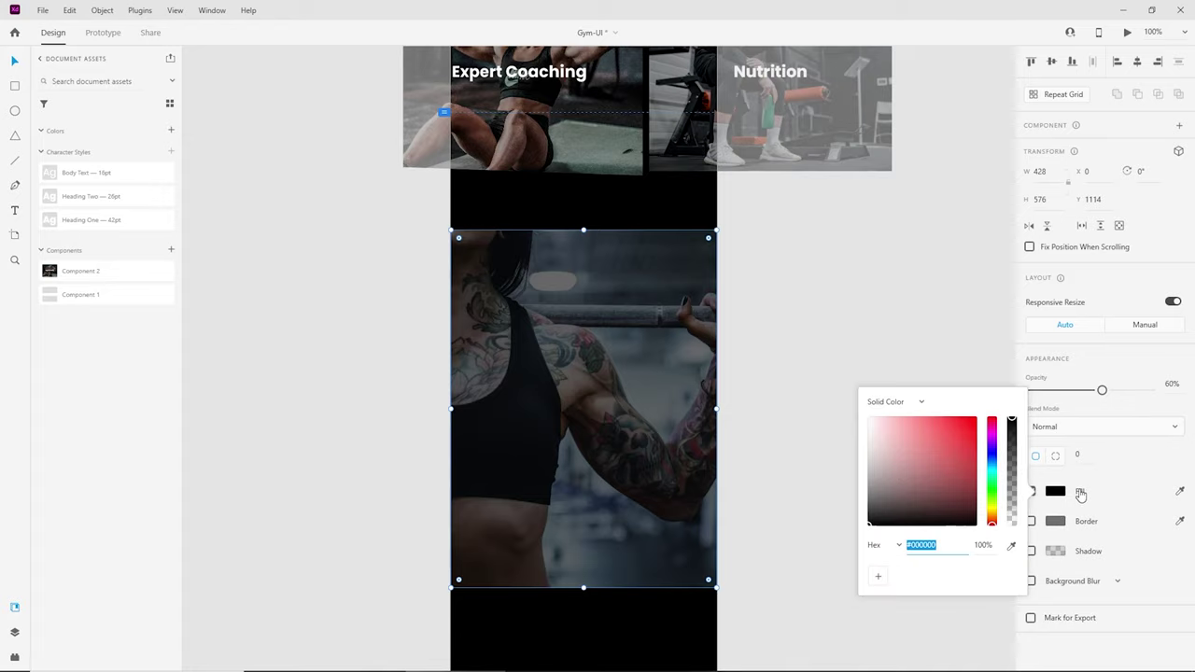
click(902, 404)
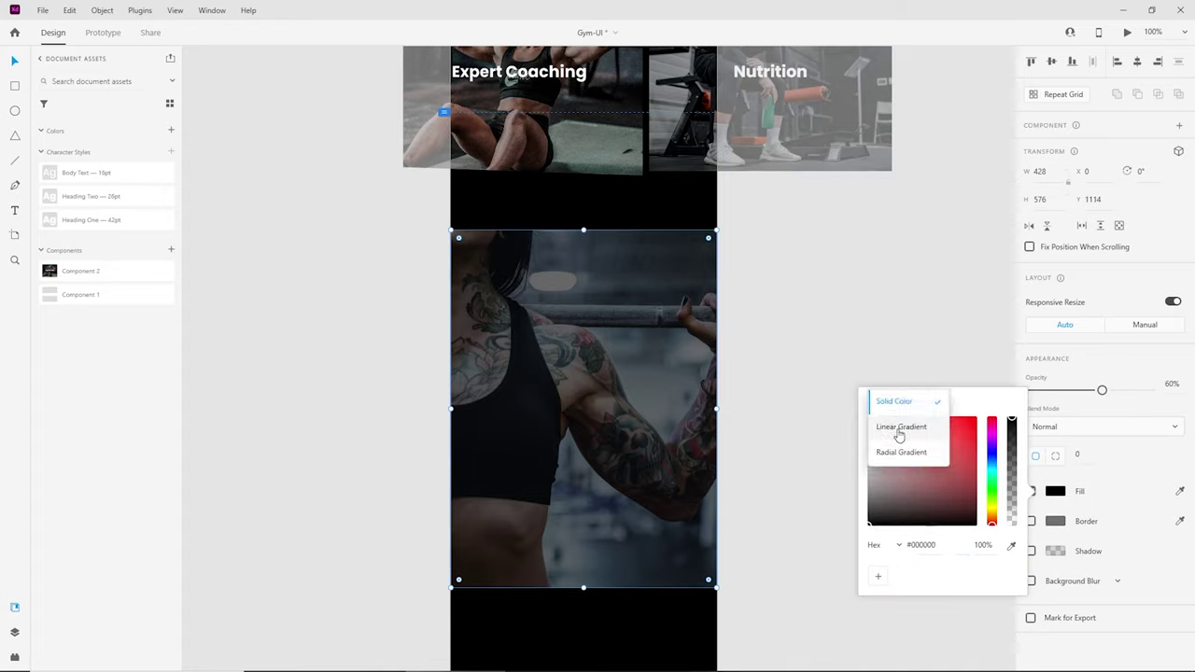
click(899, 427)
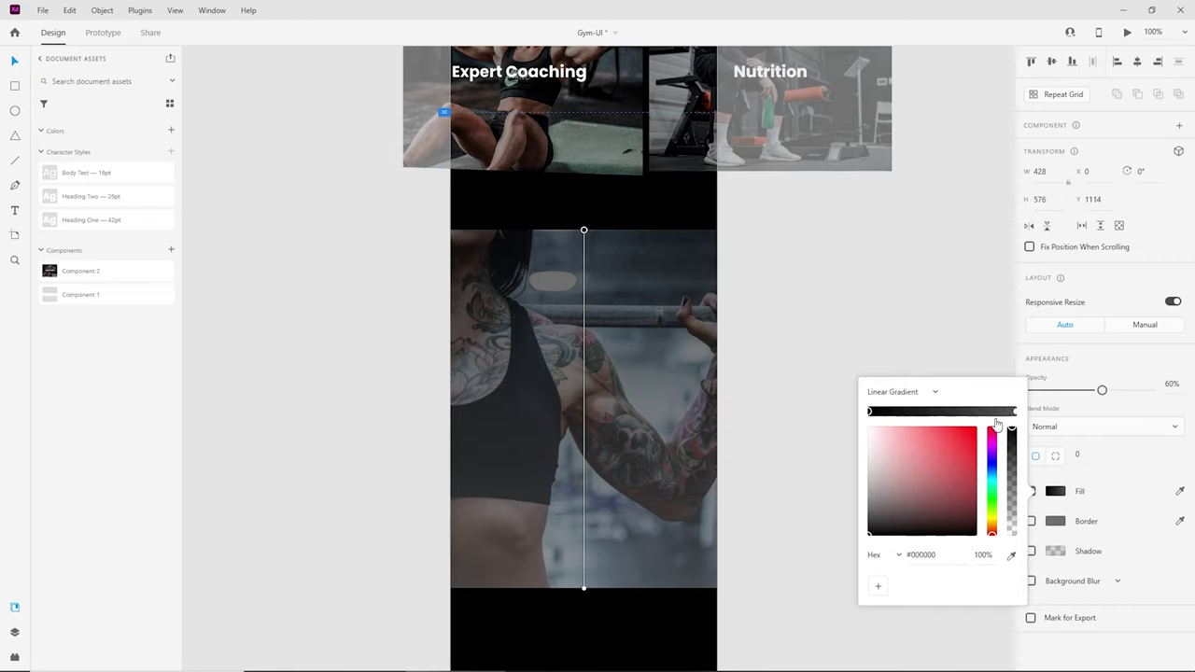
drag(976, 462, 996, 510)
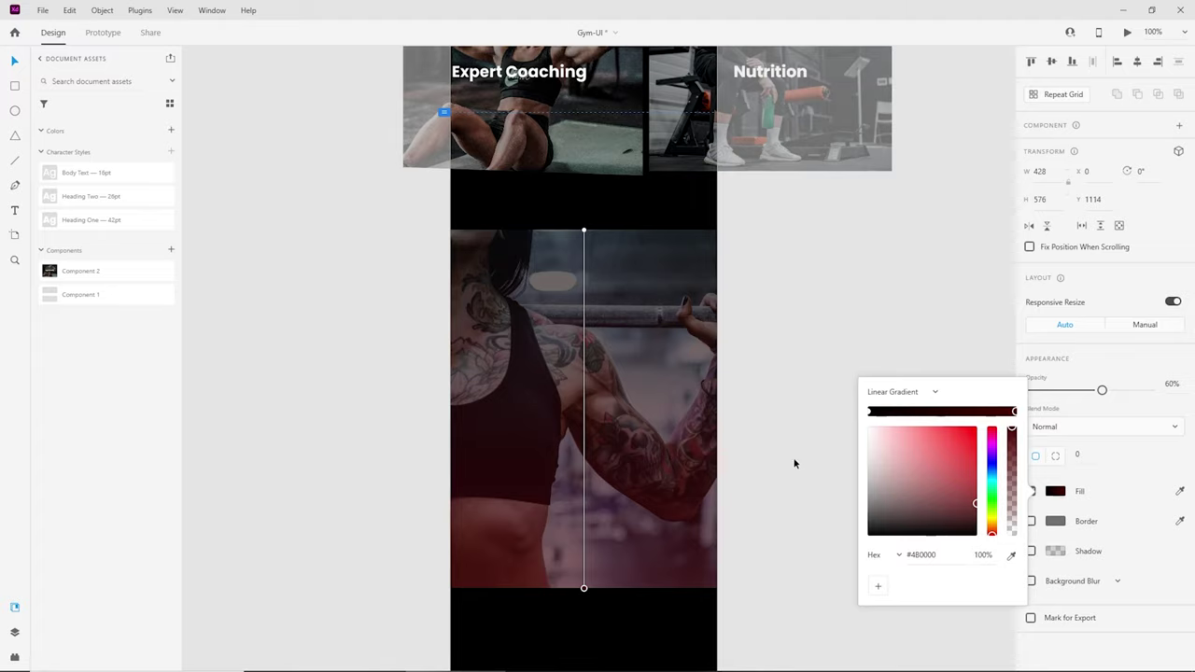
click(748, 439)
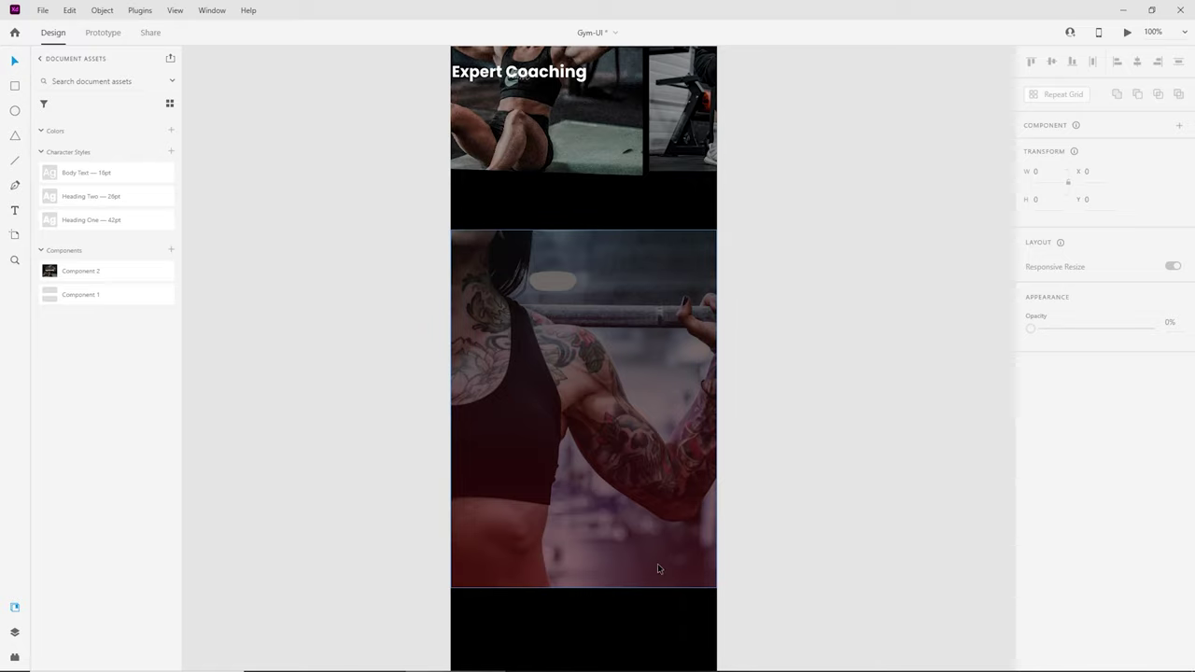
scroll(654, 560, down, 2)
scroll(635, 547, up, 3)
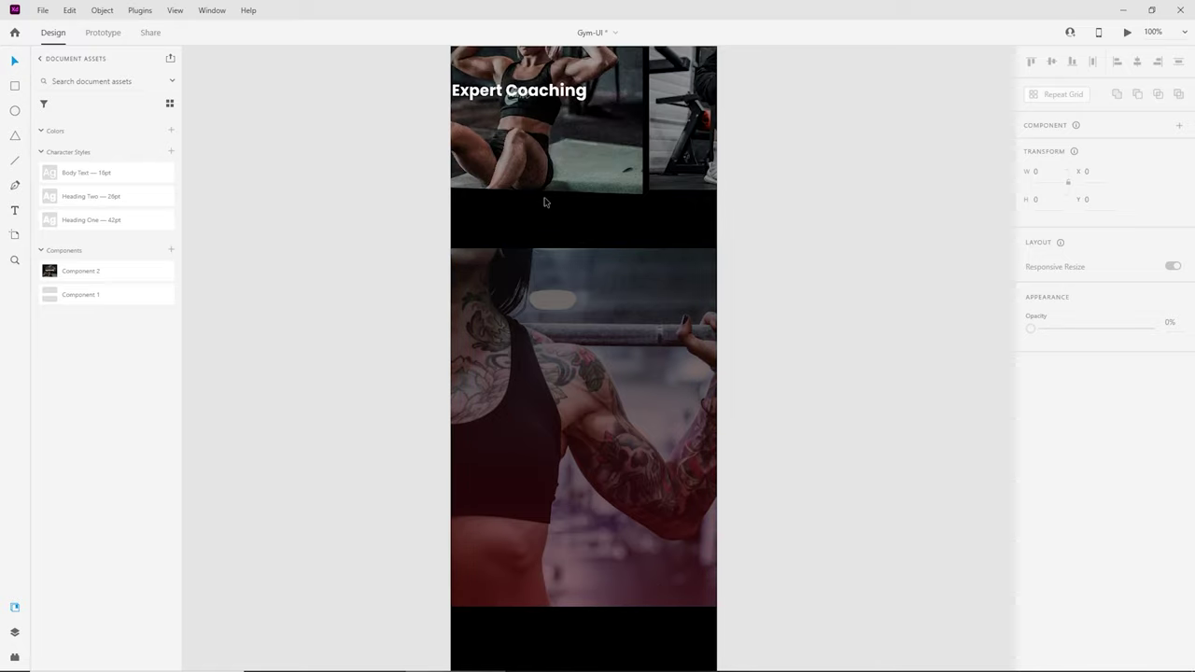
scroll(561, 317, down, 2)
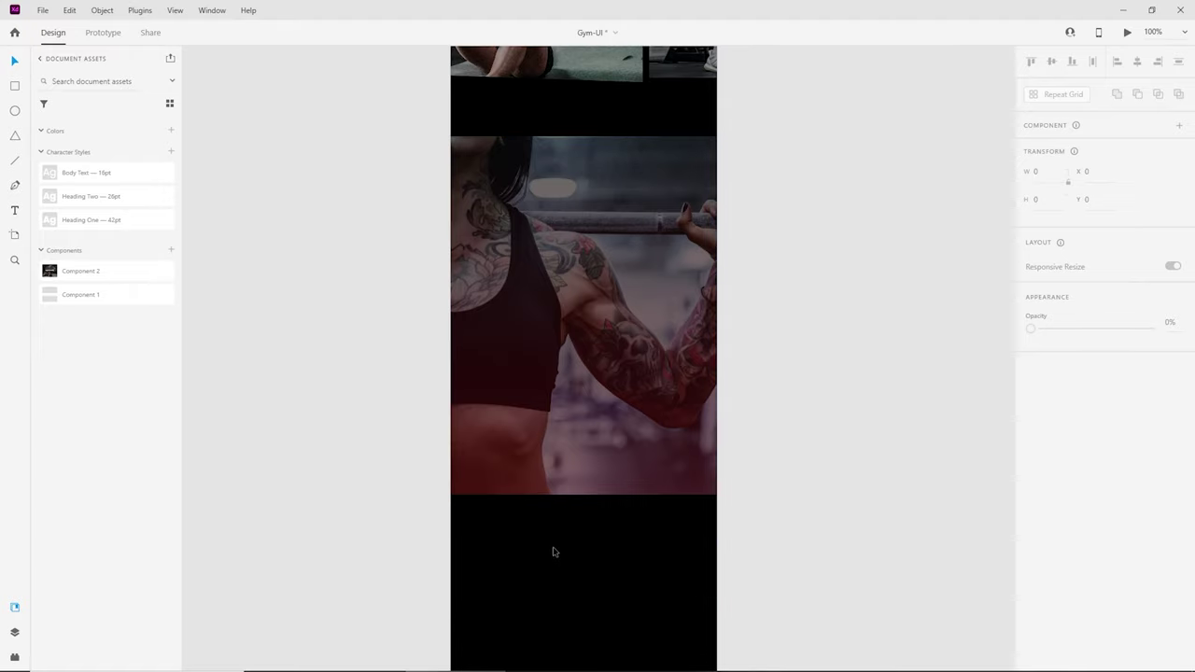
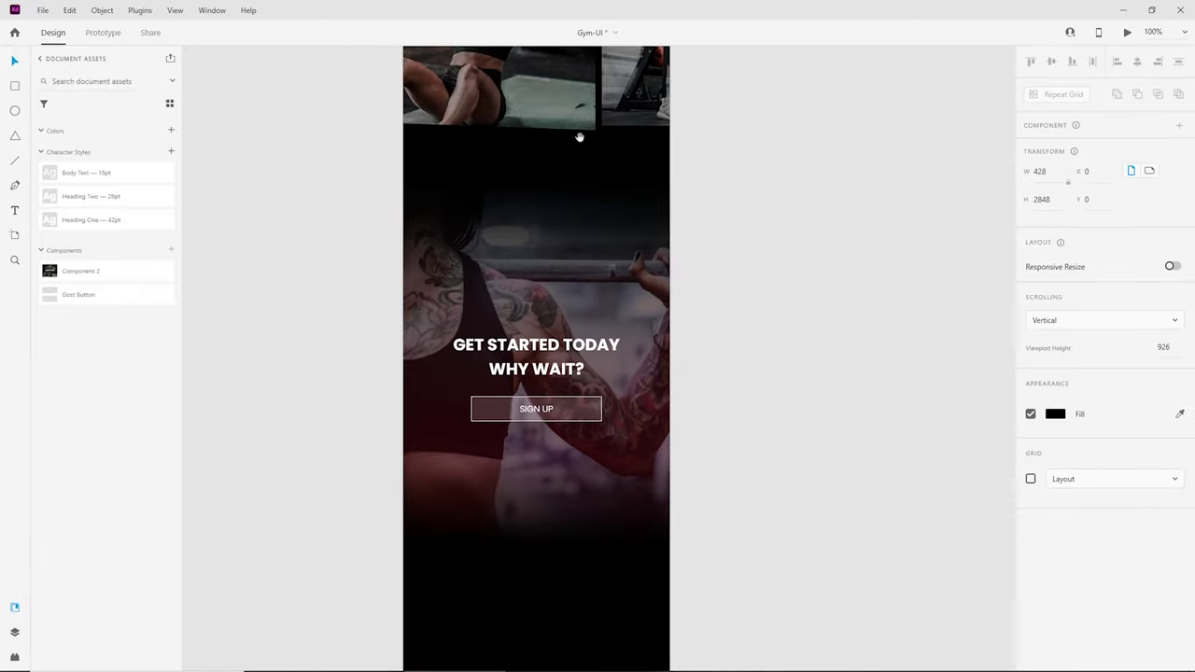
Step: Duplicate the "GET STARTED TODAY WHY WAIT?" heading and place the copy above the original
drag(579, 139, 632, 533)
drag(568, 200, 579, 454)
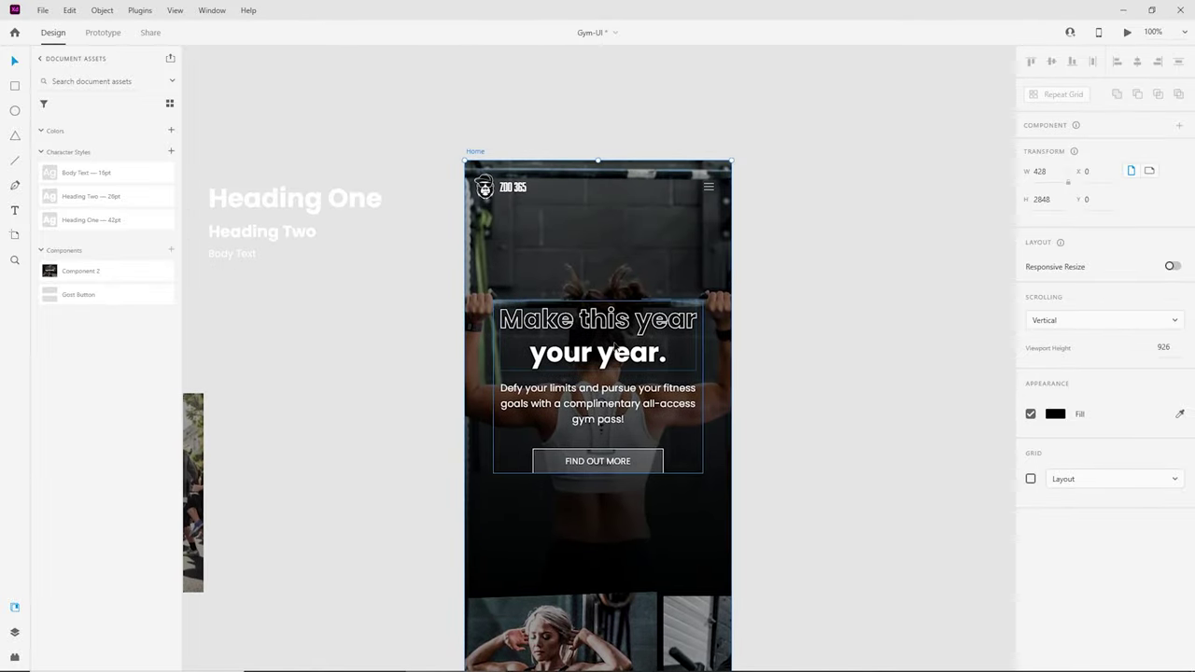
scroll(634, 334, down, 10)
scroll(638, 404, up, 2)
scroll(638, 403, up, 1)
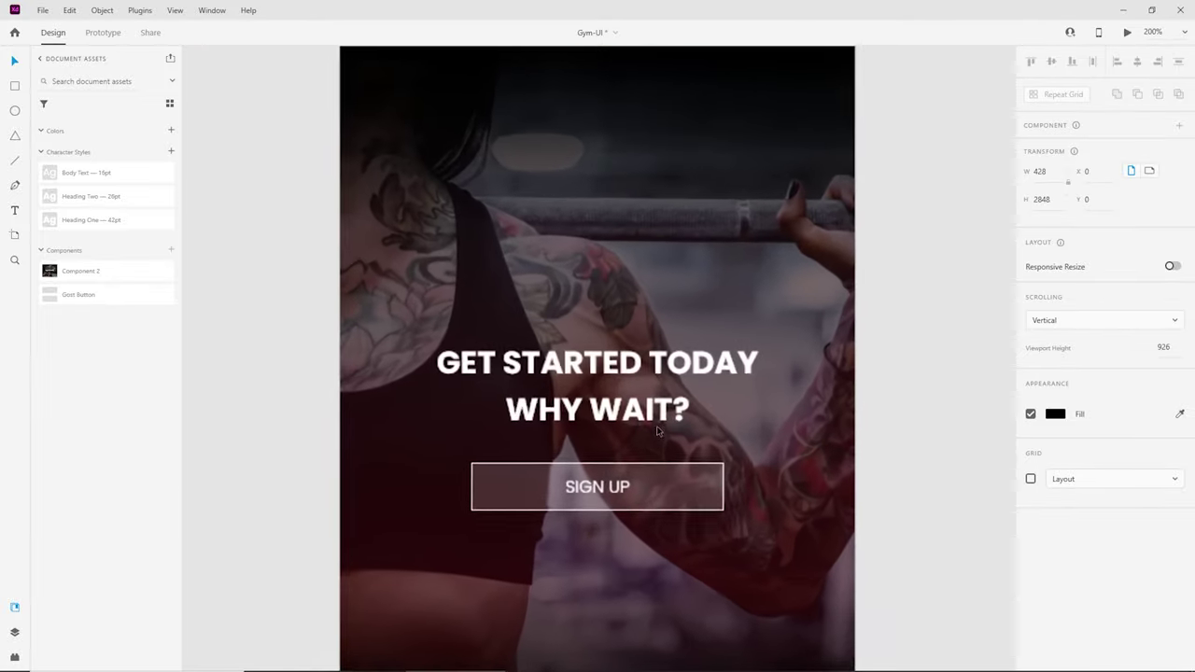
click(627, 379)
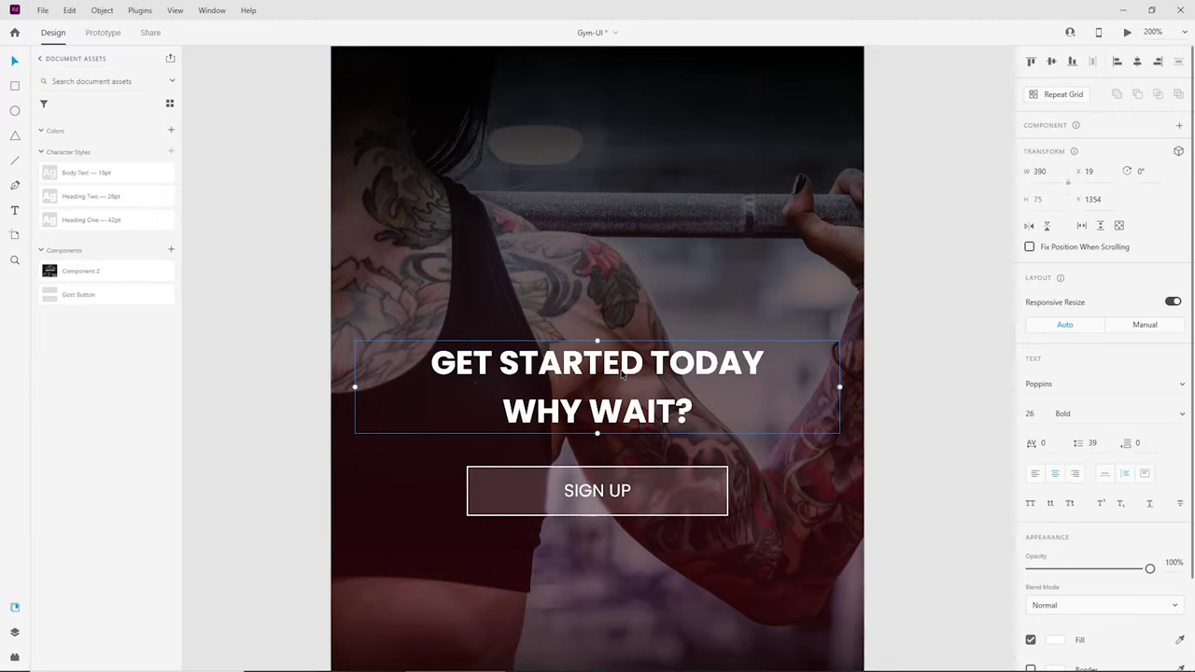
alt+drag(622, 374, 622, 239)
Step: Remove "WHY WAIT?" from the duplicated heading so it reads only "GET STARTED TODAY"
key(z)
drag(603, 243, 553, 400)
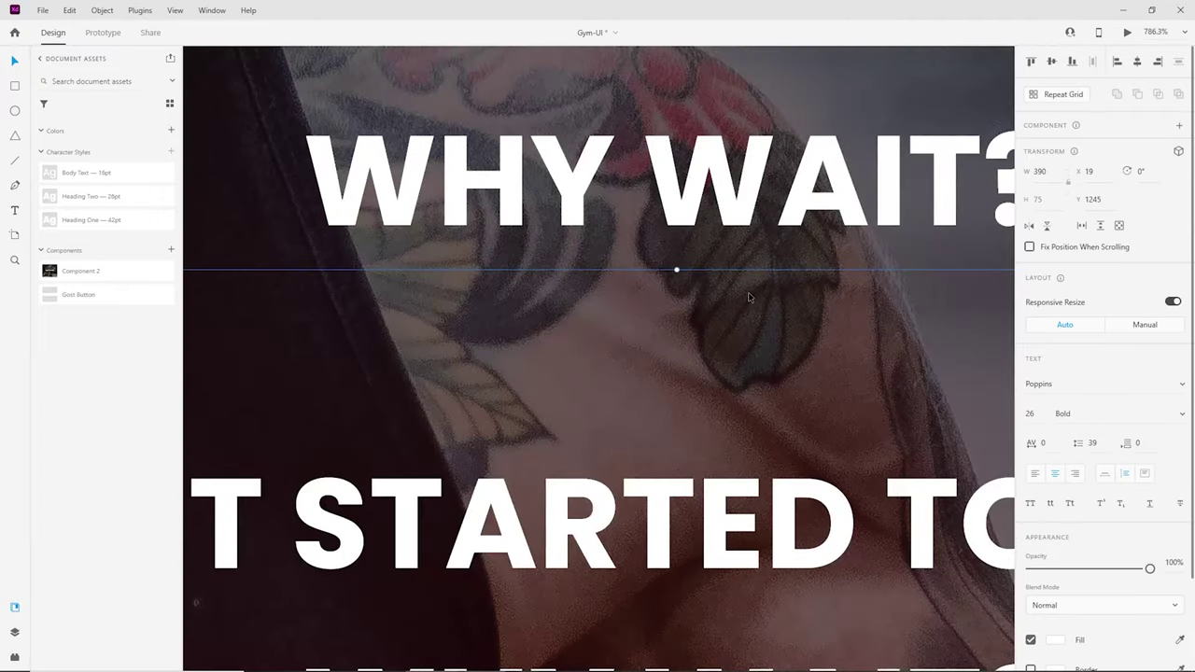
scroll(749, 297, down, 4)
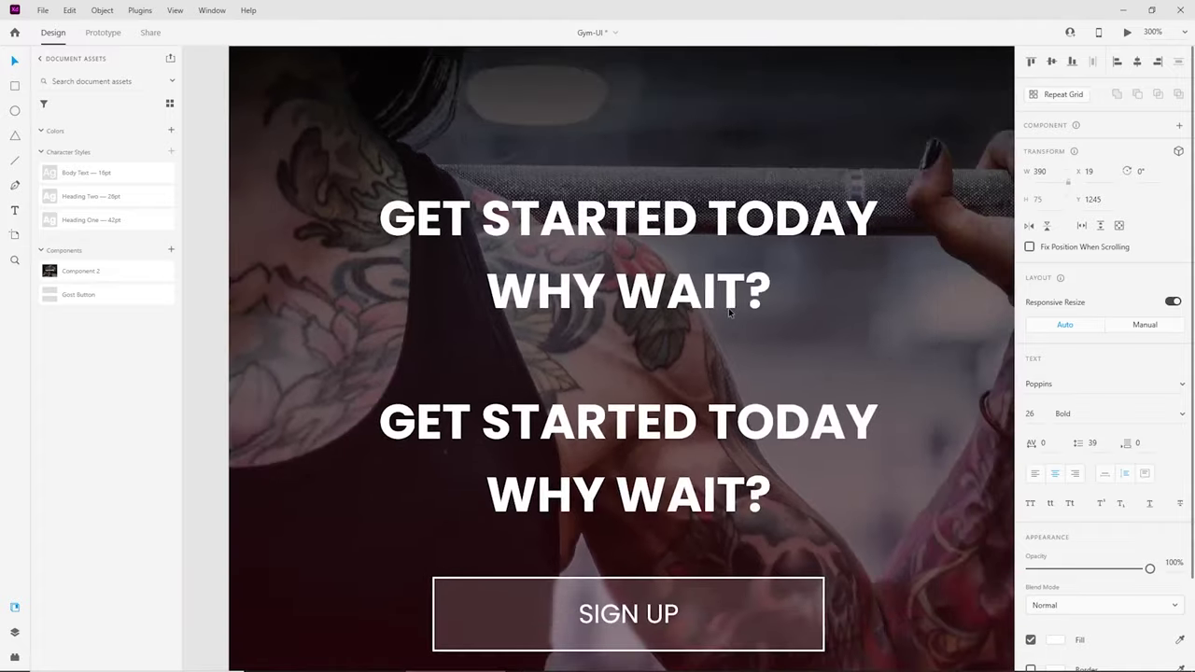
drag(705, 324, 622, 400)
double_click(643, 363)
drag(689, 369, 404, 369)
key(BackSpace)
key(BackSpace)
key(Escape)
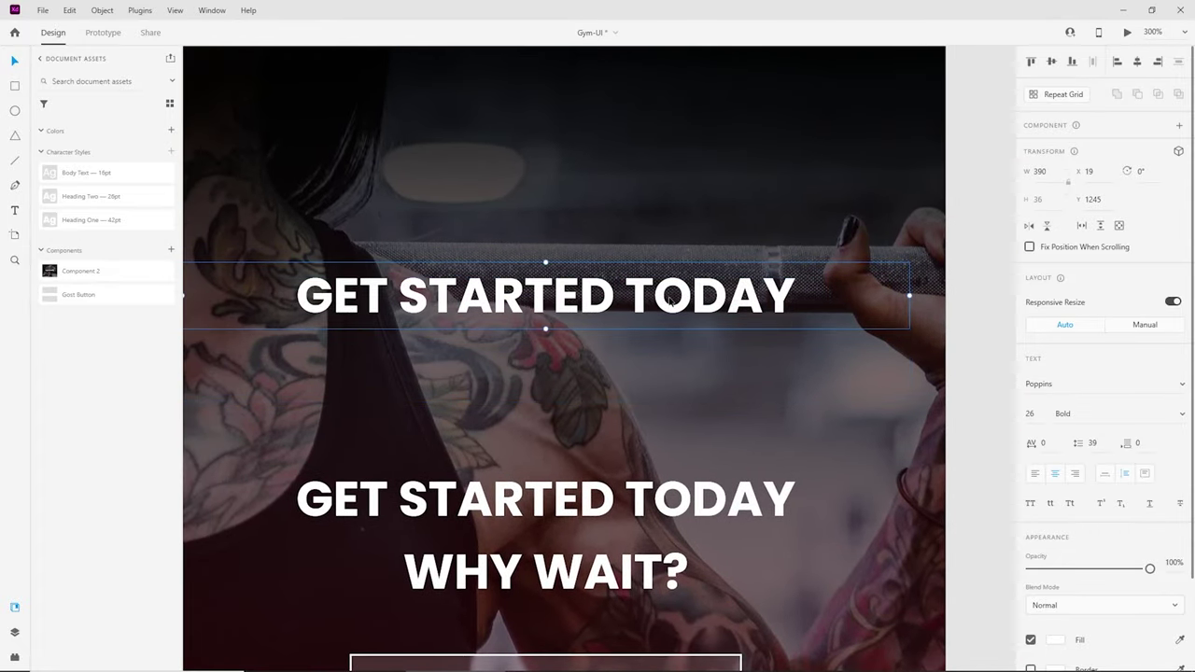
Step: Turn the single-line "GET STARTED TODAY" copy into outlined text by disabling its fill and enabling its white border
scroll(1128, 526, down, 2)
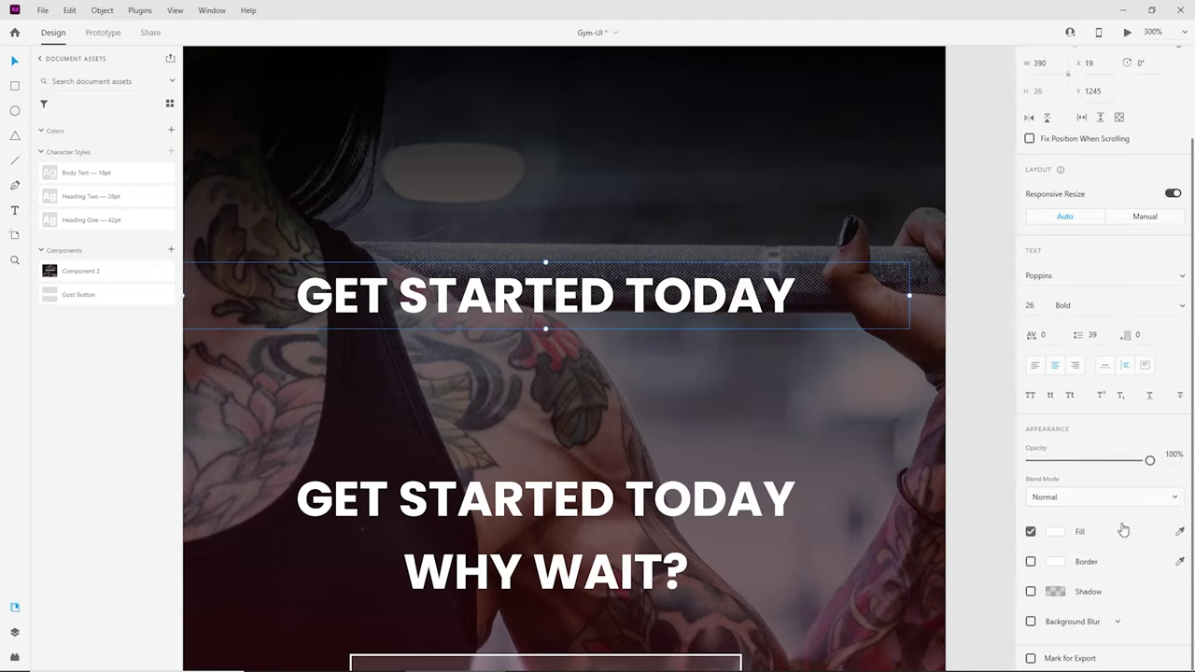
click(1031, 531)
click(1030, 560)
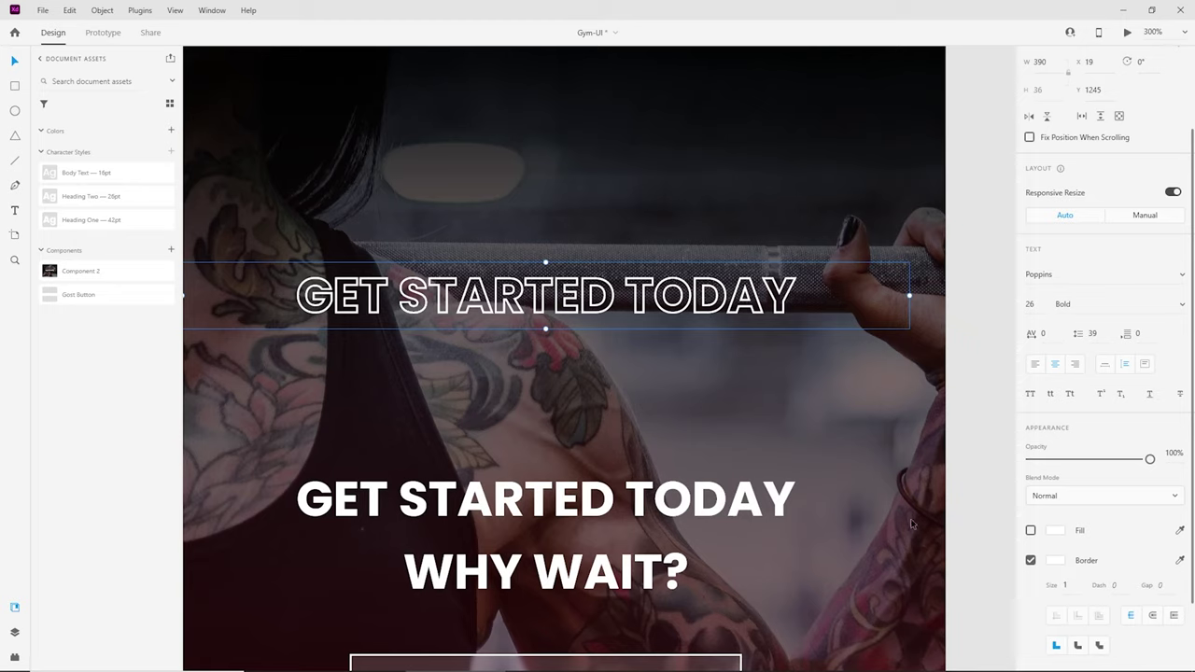
Step: Duplicate the two-line heading again, reduce the copy to "WHY WAIT?", and place it just below the outlined line
click(610, 512)
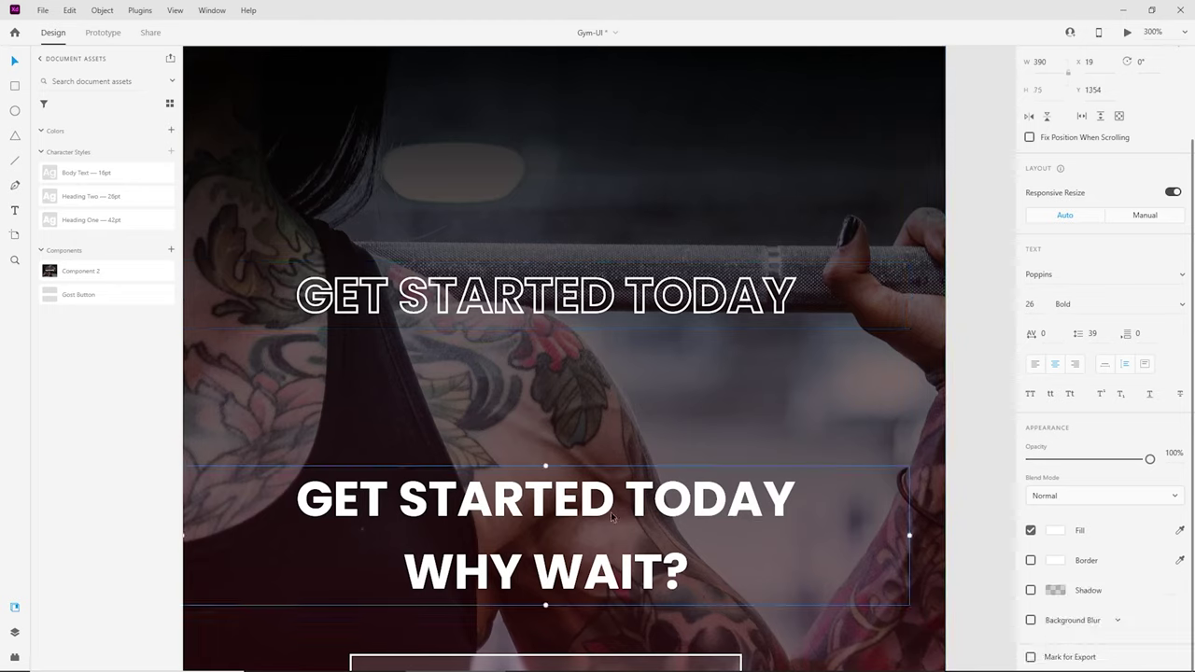
alt+drag(610, 511, 579, 352)
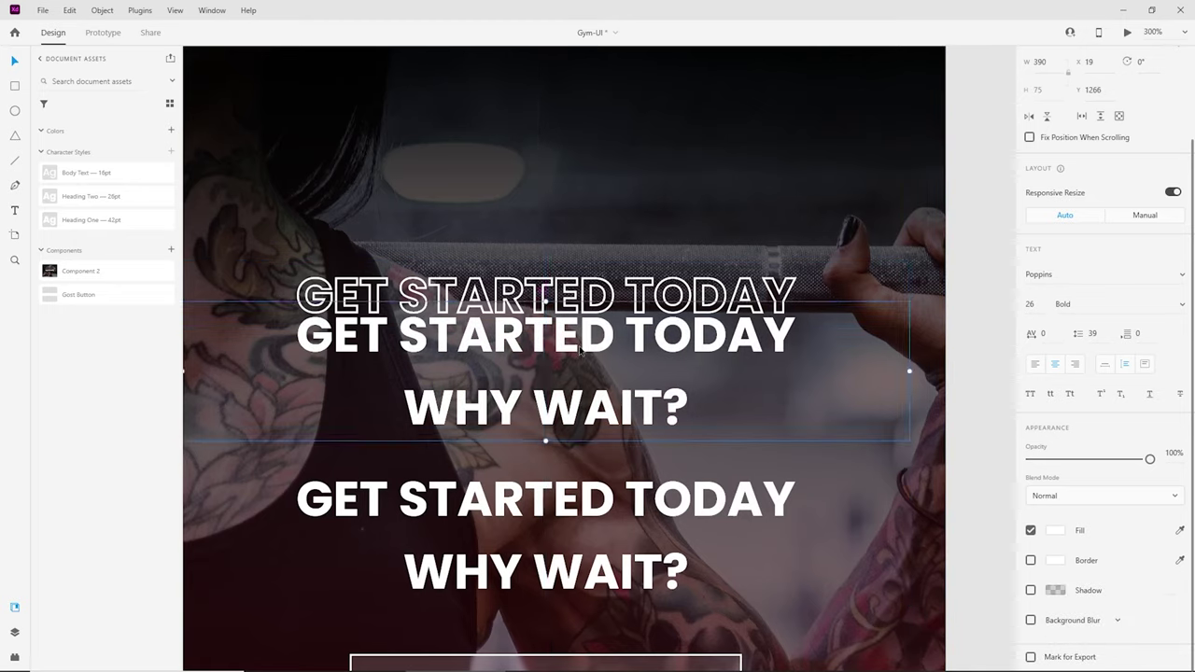
double_click(420, 416)
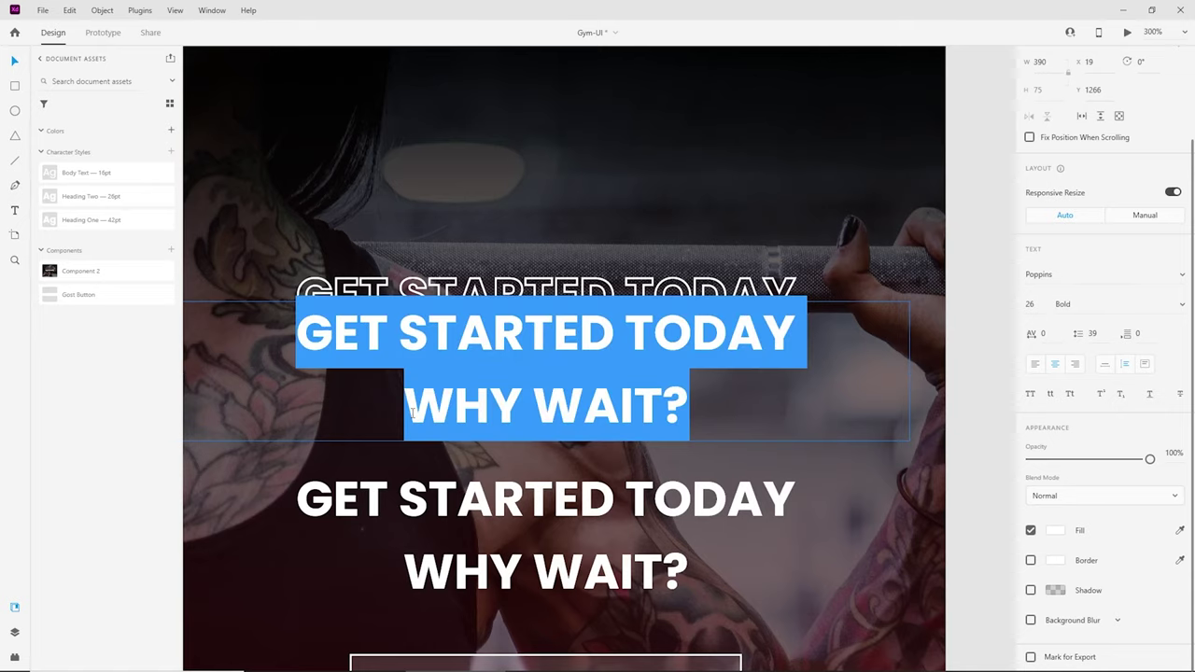
click(407, 413)
key(shift+Up)
key(BackSpace)
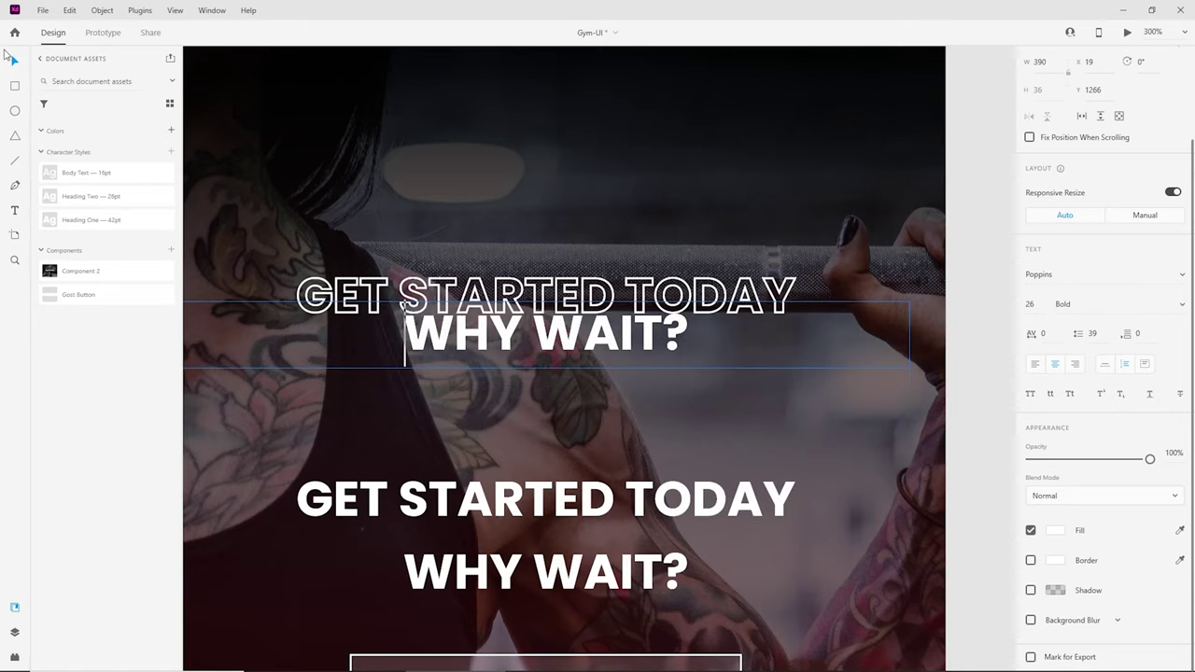
click(13, 59)
drag(568, 339, 567, 368)
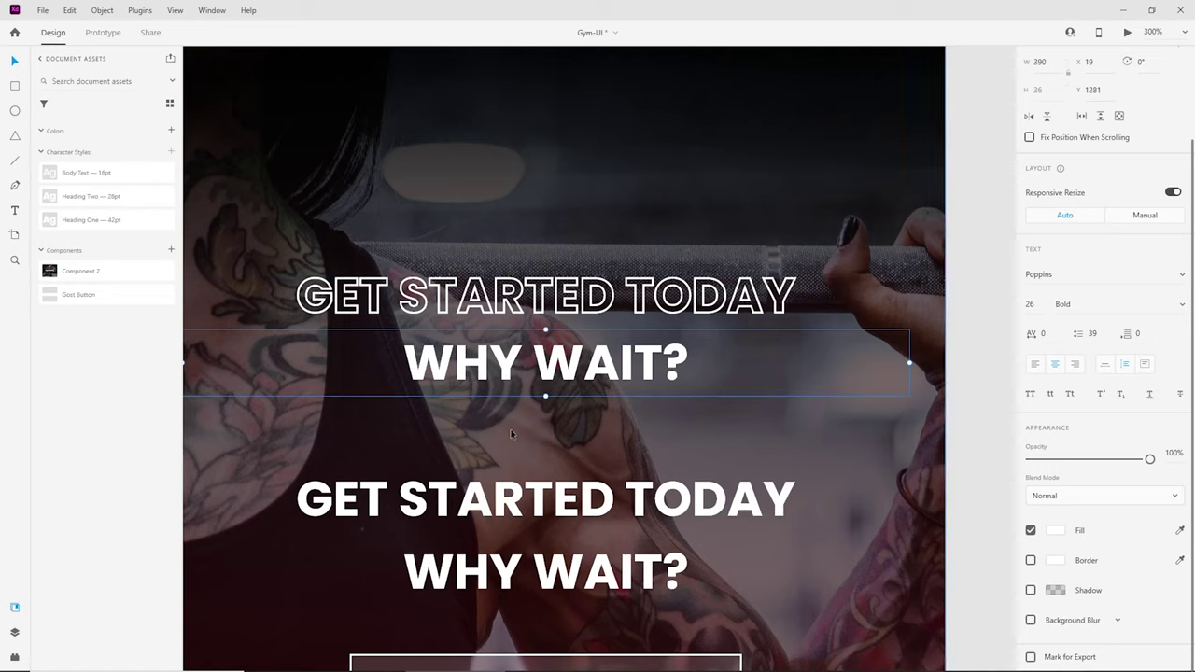
Step: Move the outlined "GET STARTED TODAY" and the separate "WHY WAIT?" exactly over the matching lines of the original heading
drag(529, 308, 547, 508)
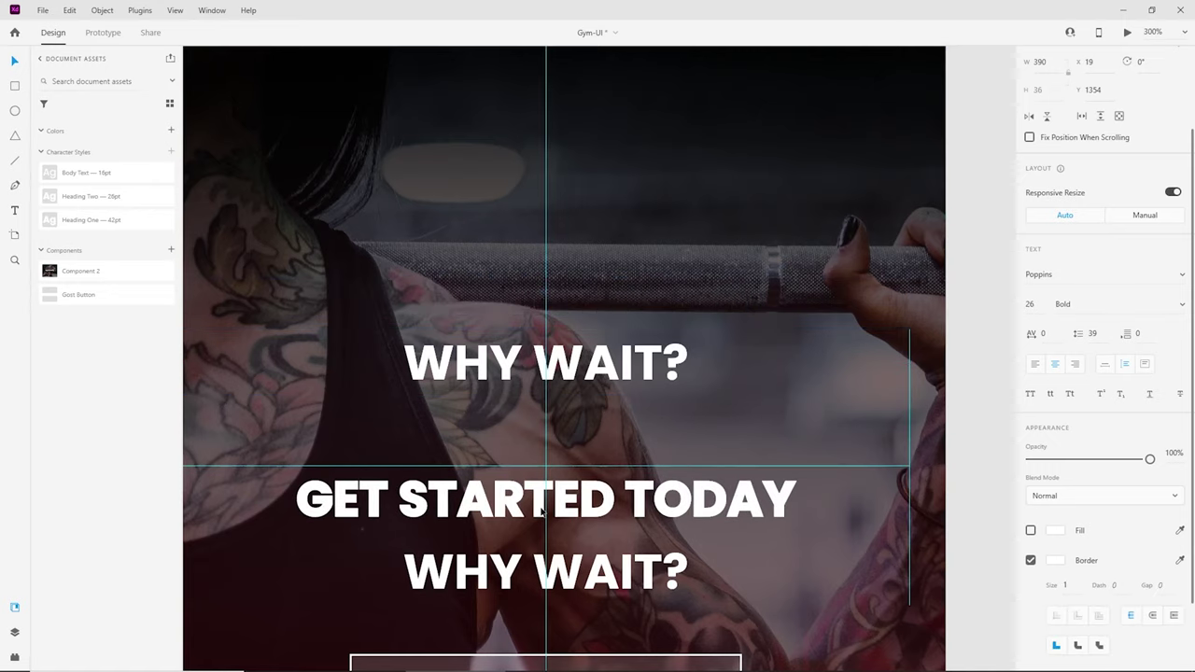
drag(551, 362, 551, 573)
scroll(598, 383, down, 3)
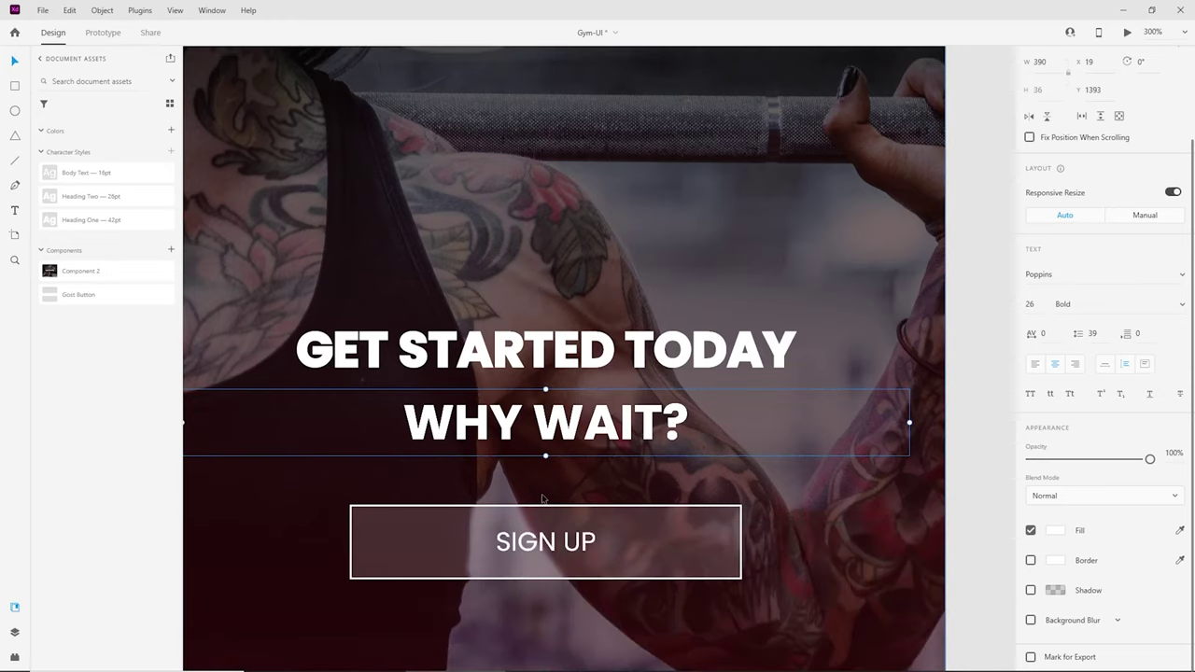
Step: Group the outlined "GET STARTED TODAY" with the separate "WHY WAIT?" line and shift the group down to Y 1364
click(592, 363)
key(ctrl+g)
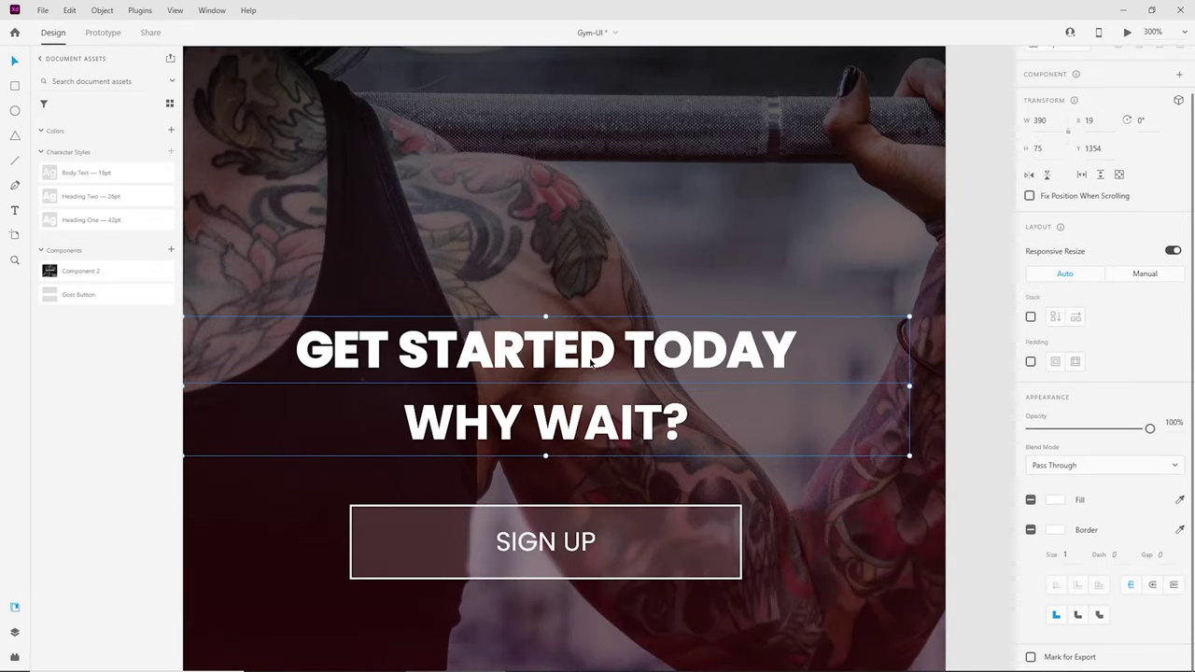
mouse_move(592, 364)
mouse_down()
mouse_move(589, 292)
mouse_move(589, 366)
mouse_up()
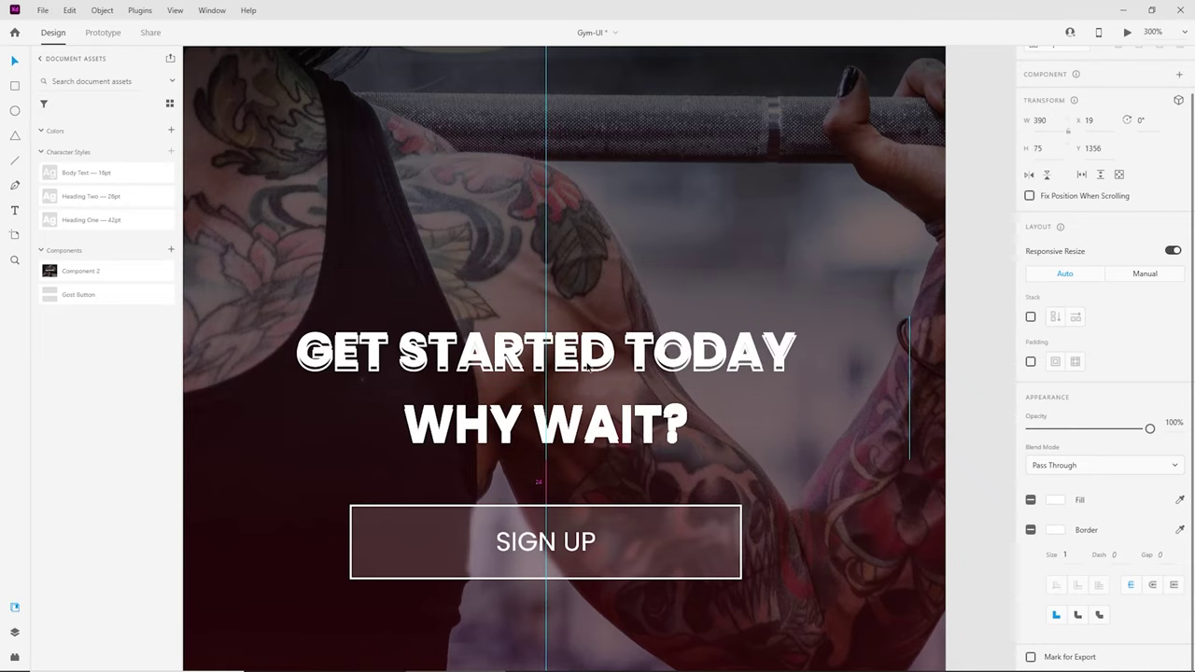
drag(677, 315, 677, 334)
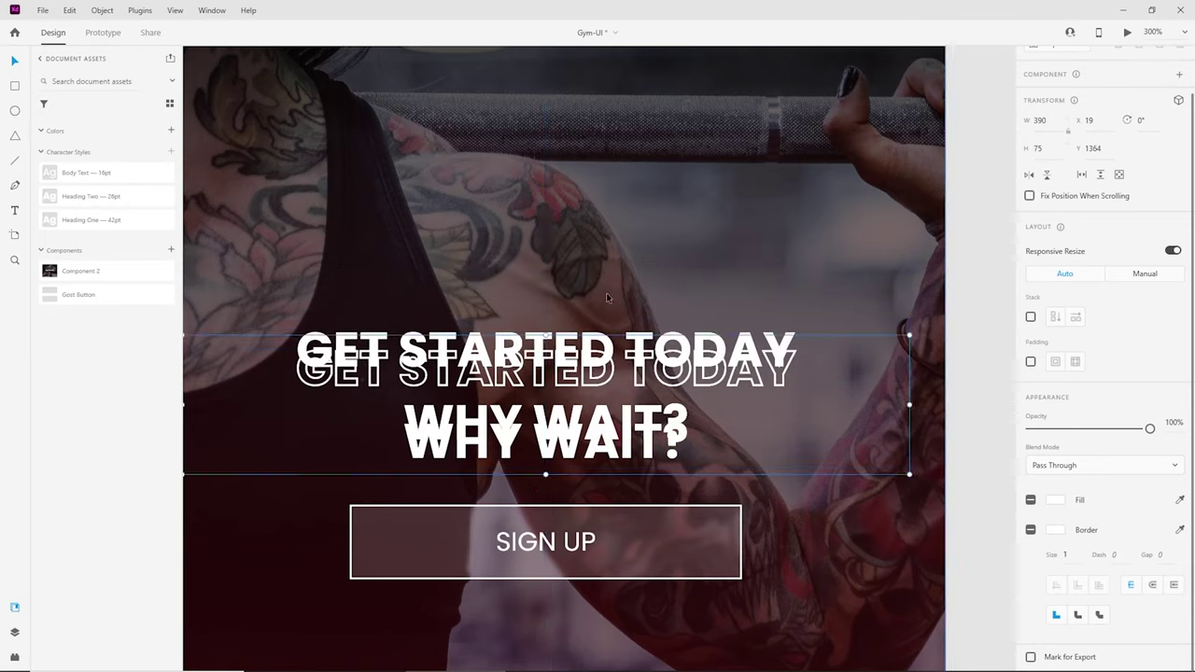
Step: Delete the original solid two-line heading and move the grouped outlined heading up to Y 1354
click(387, 329)
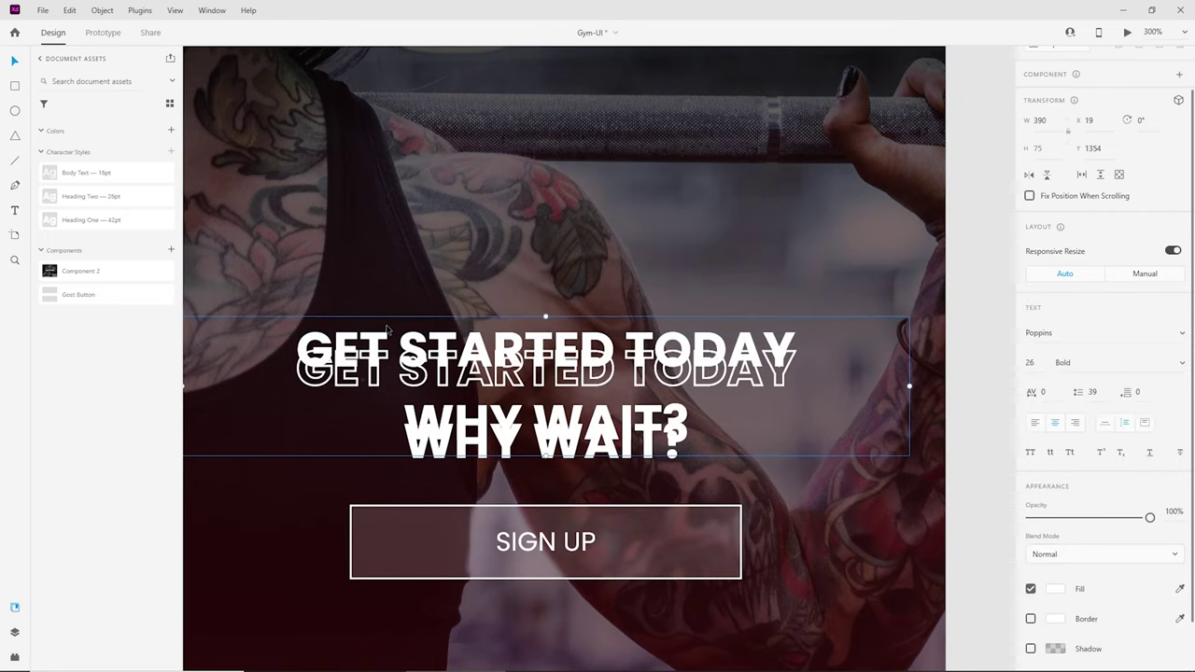
key(shift+Up)
key(shift+Up)
key(shift+Up)
key(shift+Up)
key(shift+Up)
key(shift+Up)
key(shift+Up)
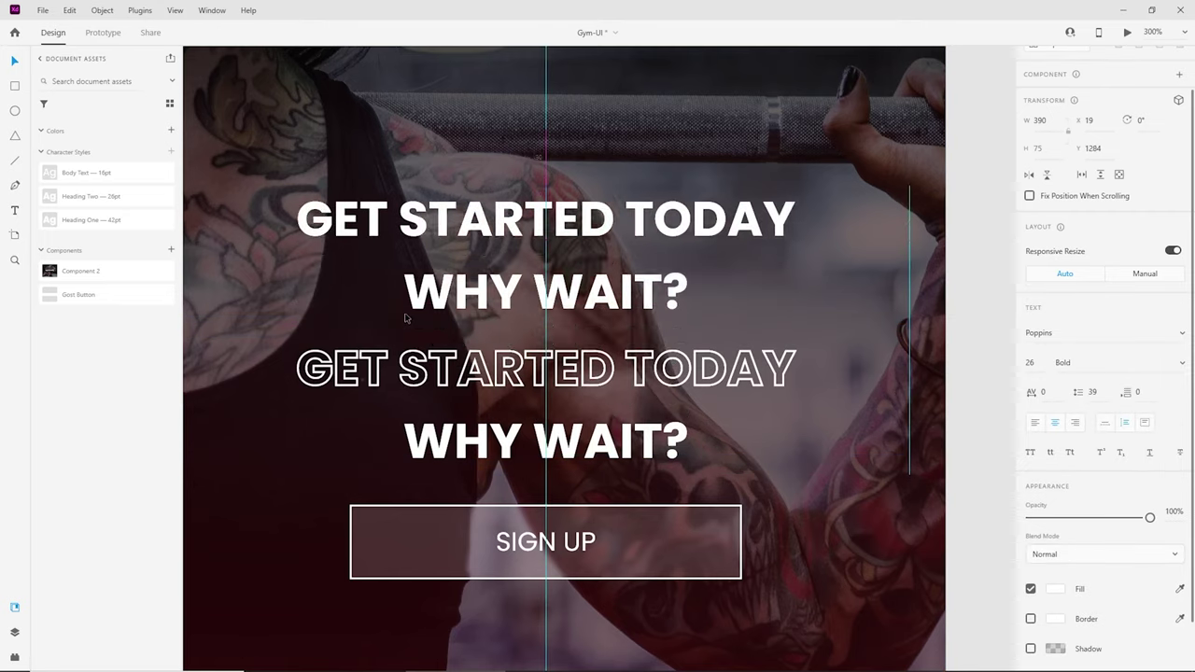
key(shift+Up)
key(shift+Up)
key(Delete)
click(531, 369)
key(shift+Up)
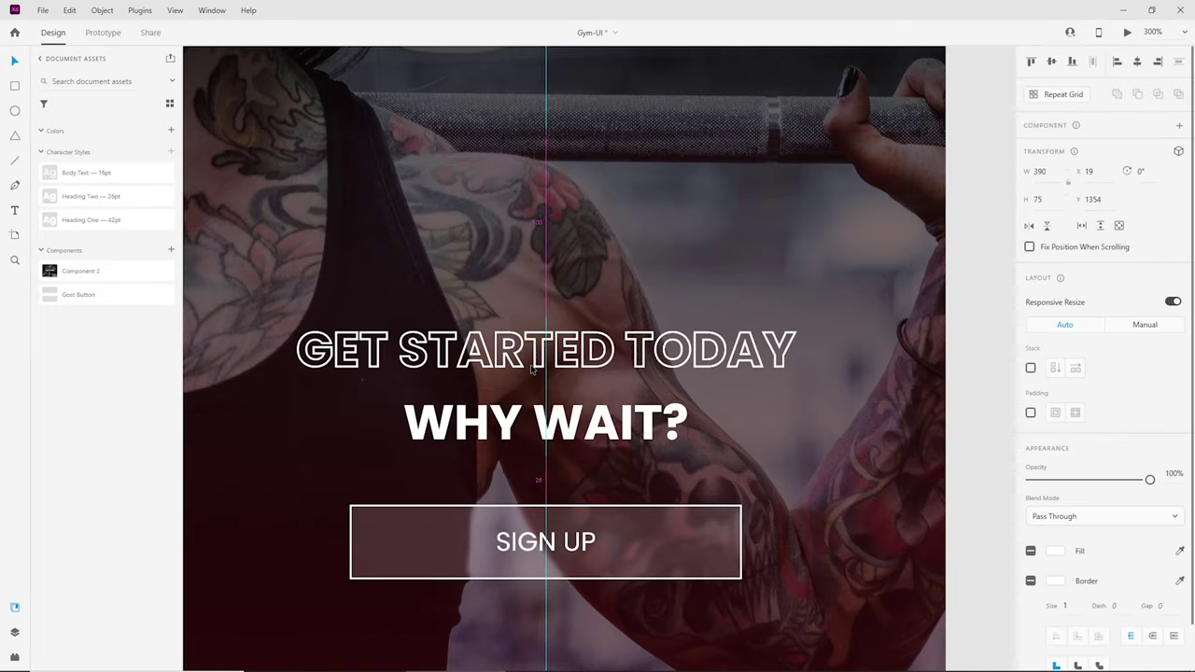
Step: Group the two-line heading with the "SIGN UP" button and centre the group vertically on the sign-up section's gym photo
key(ctrl+minus)
key(ctrl+minus)
click(834, 370)
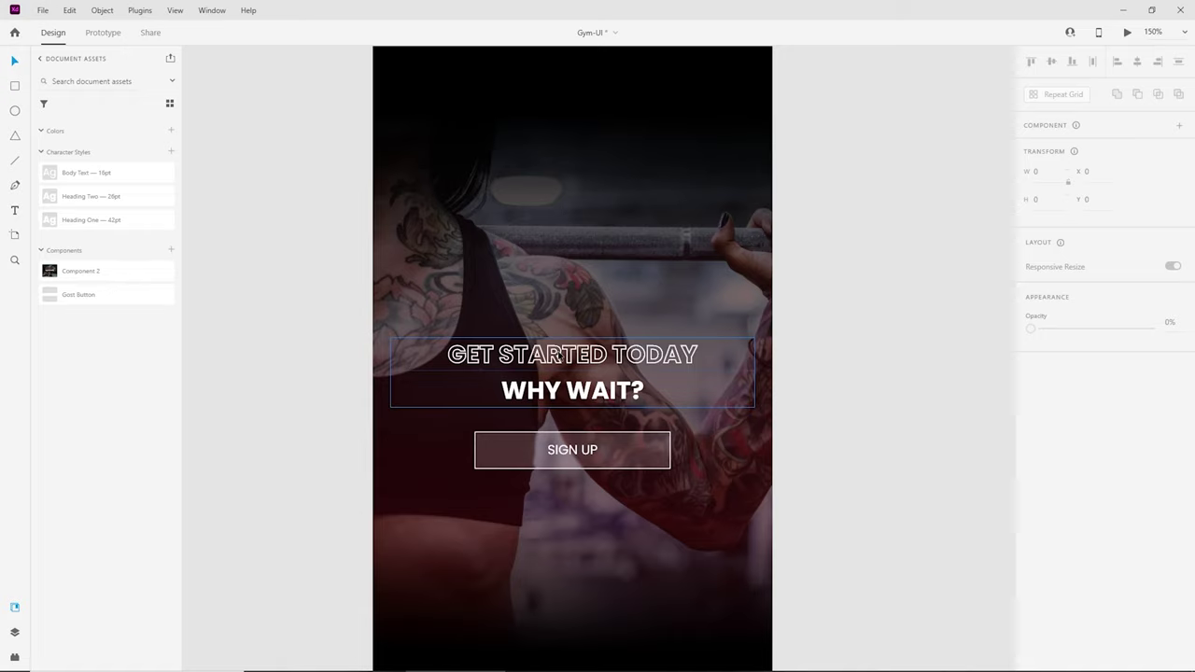
click(568, 358)
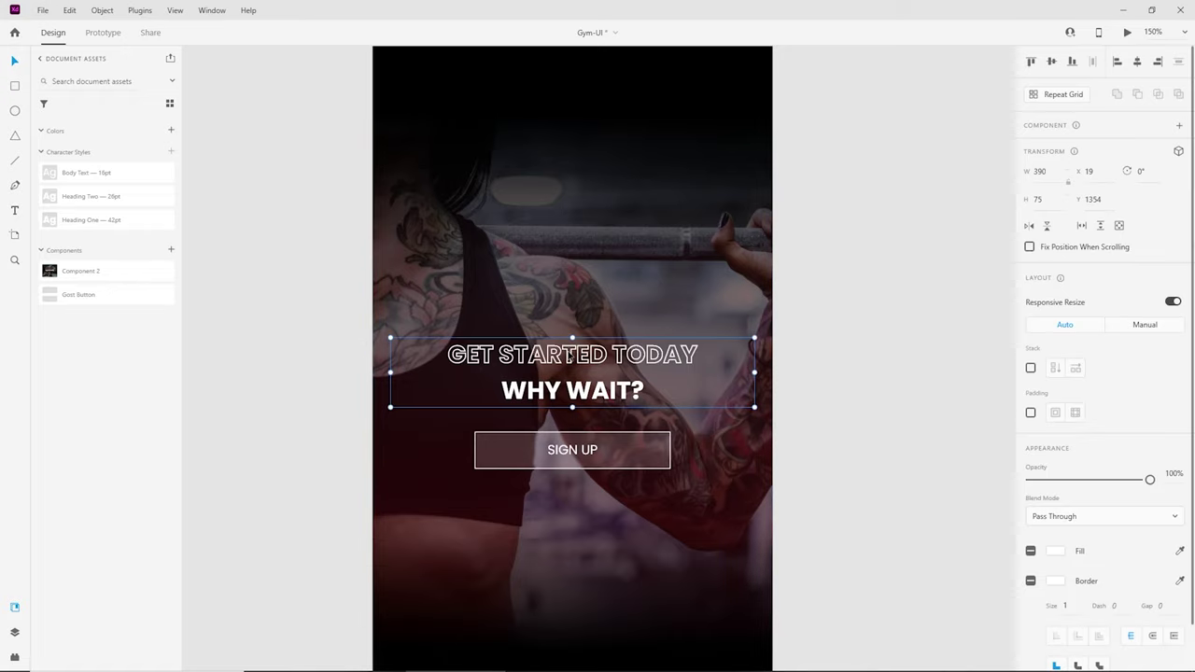
shift+click(642, 440)
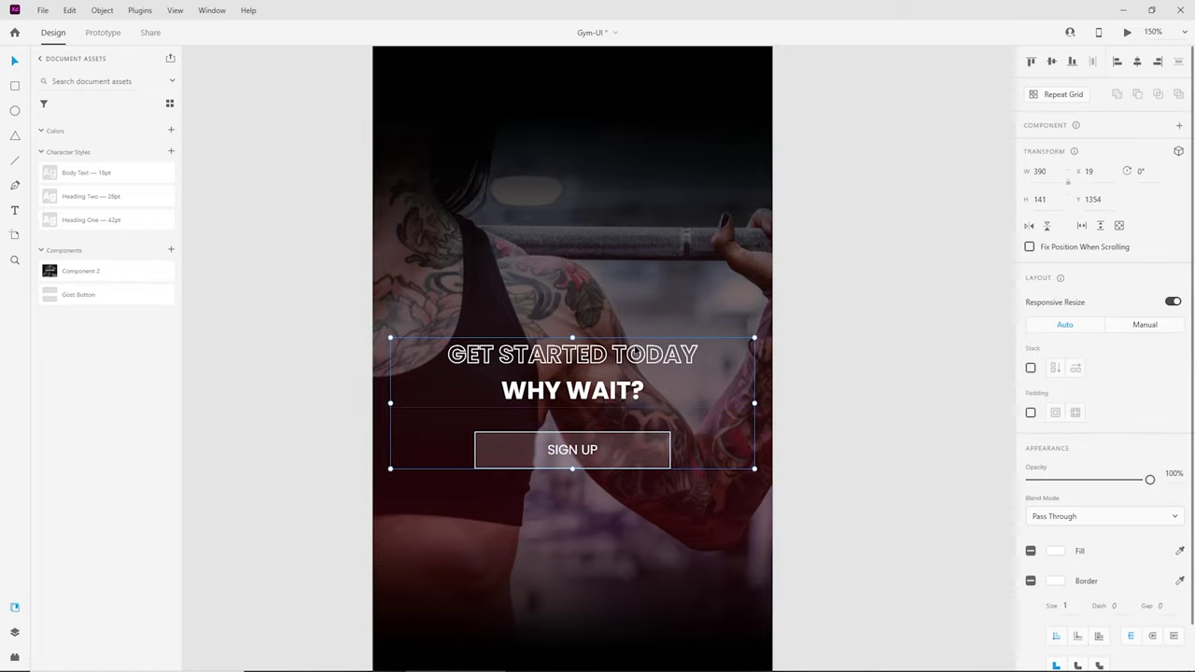
shift+click(616, 304)
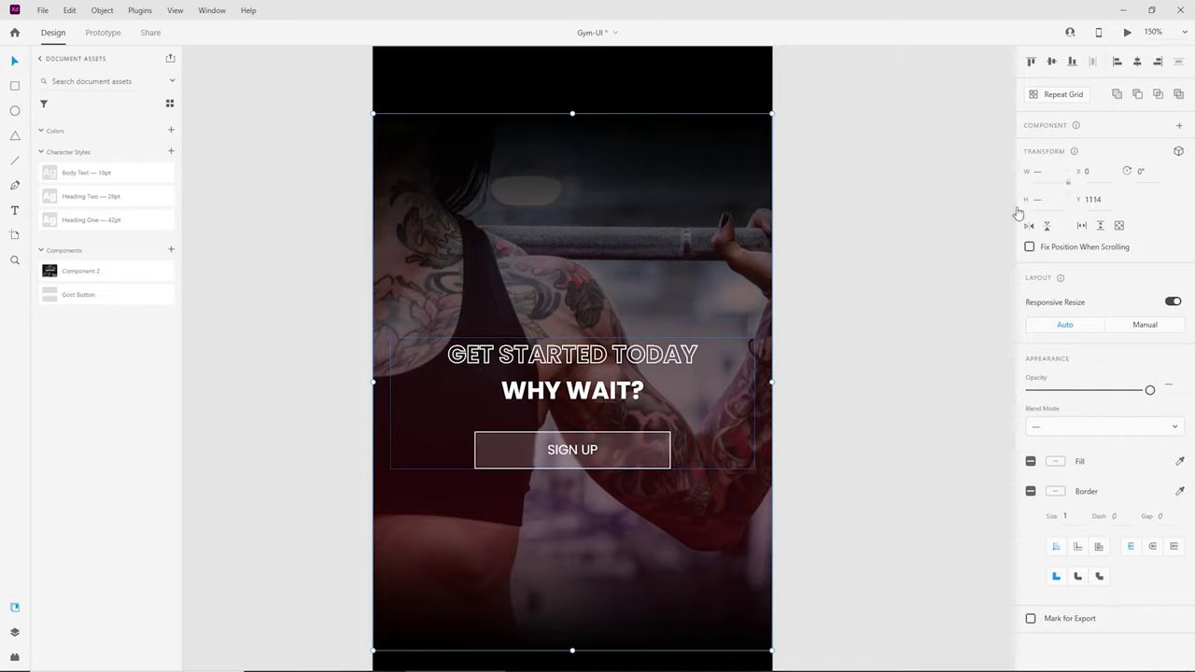
click(1051, 61)
click(856, 453)
key(ctrl+minus)
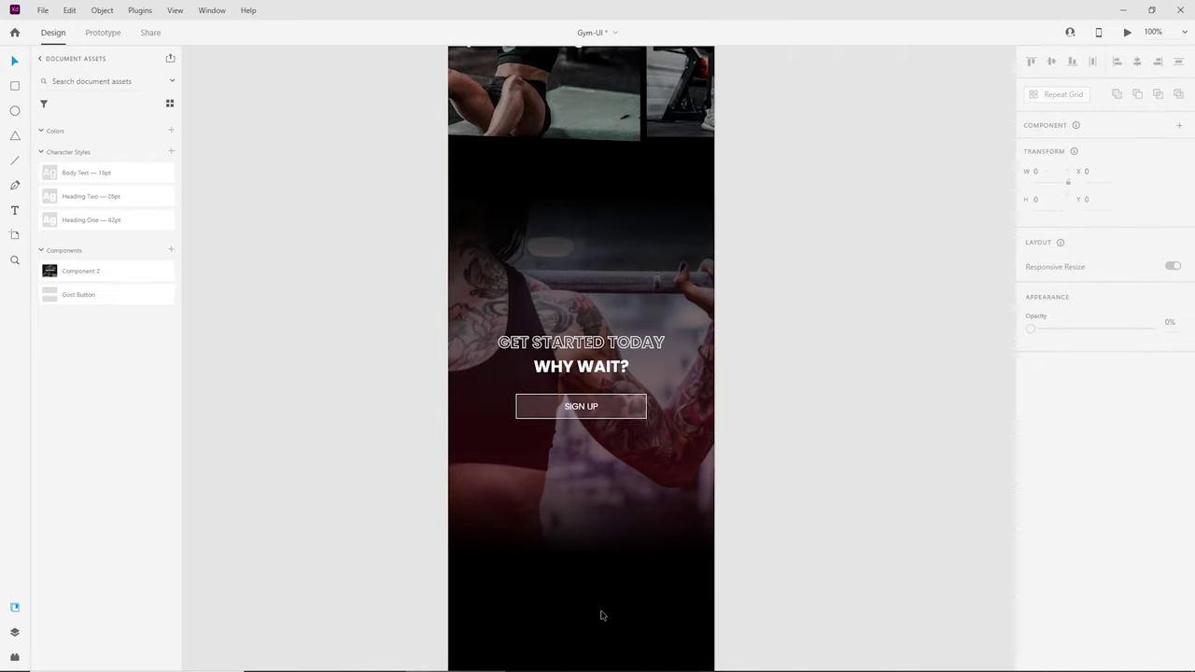
Step: Preview the home screen from the hero down to the sign-up section, and close the preview
scroll(607, 588, down, 1)
scroll(611, 563, up, 2)
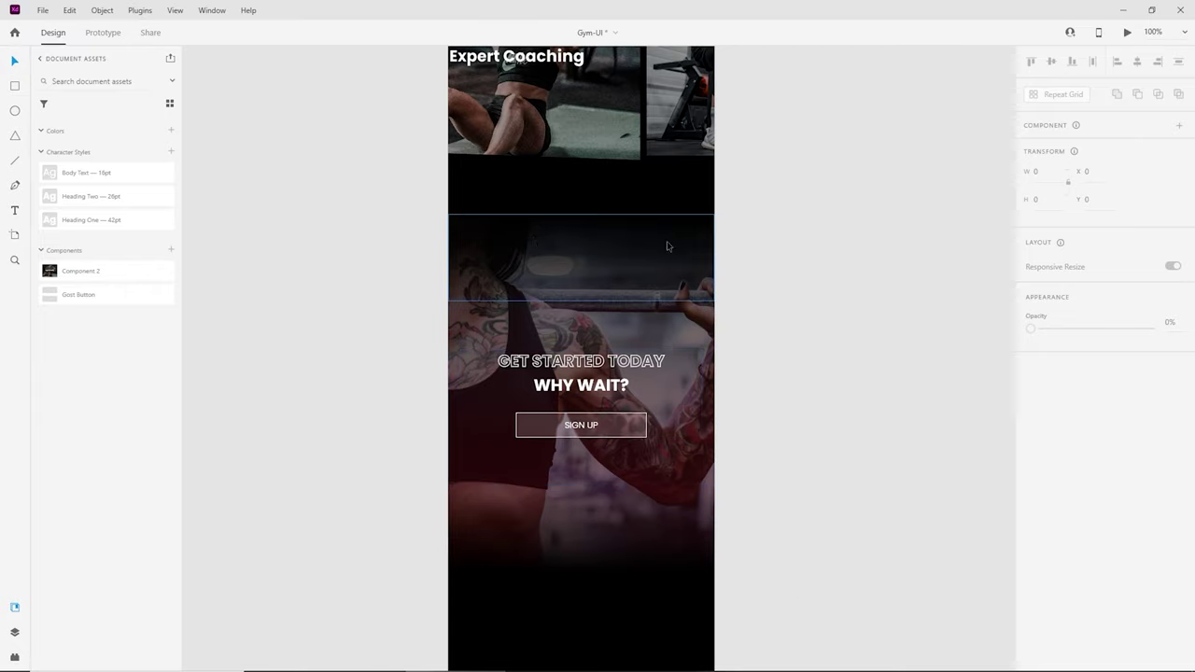
click(674, 271)
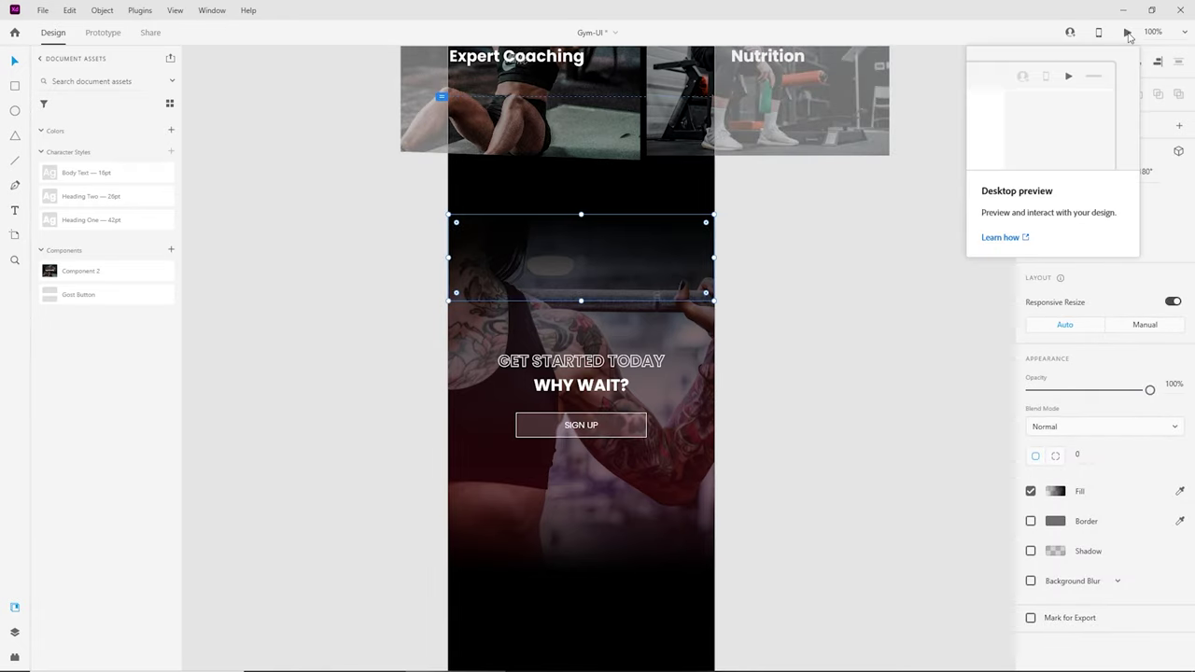
click(1128, 34)
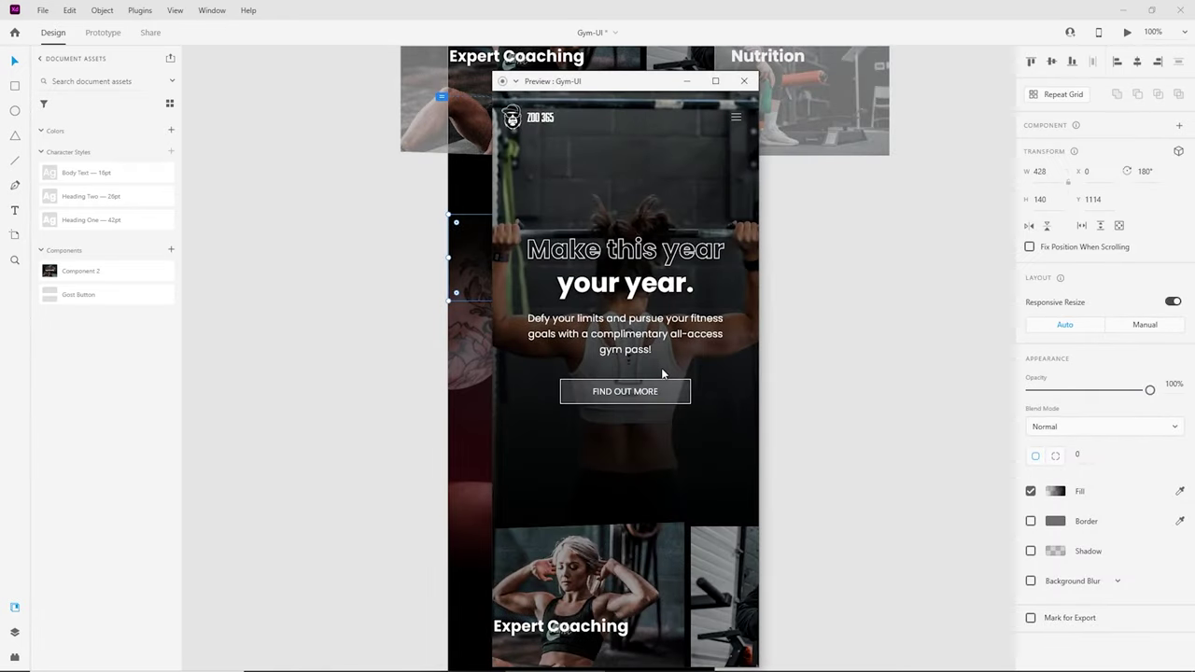
drag(608, 68, 581, 52)
key(ctrl+z)
click(556, 663)
scroll(630, 315, down, 3)
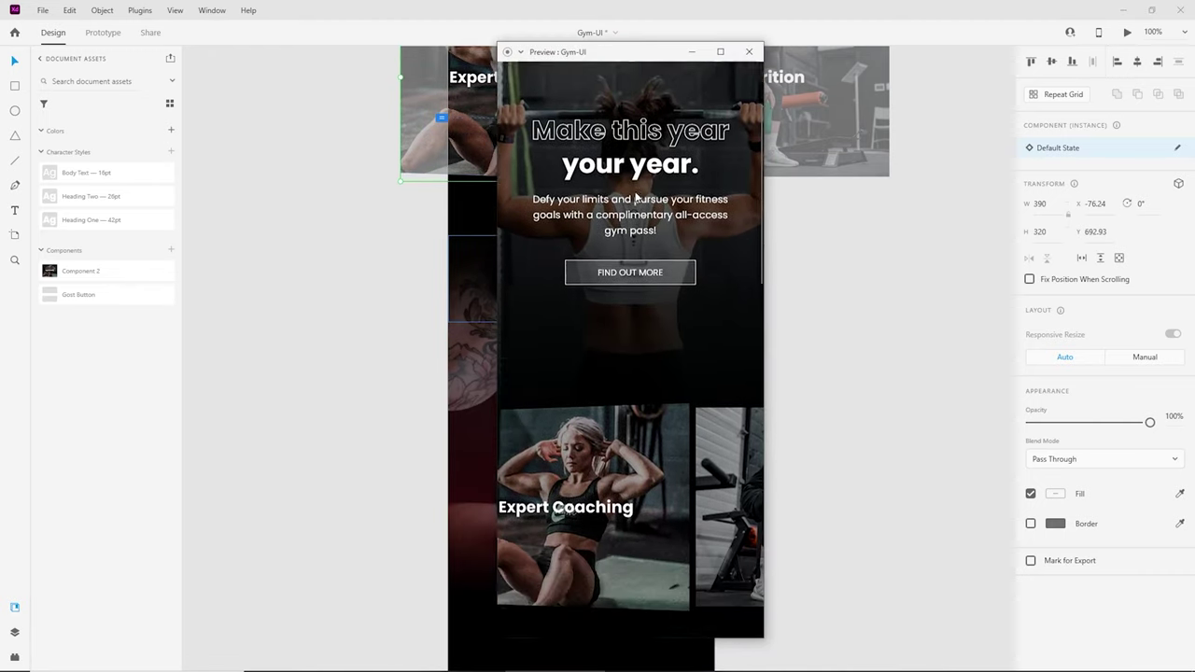
scroll(630, 318, up, 3)
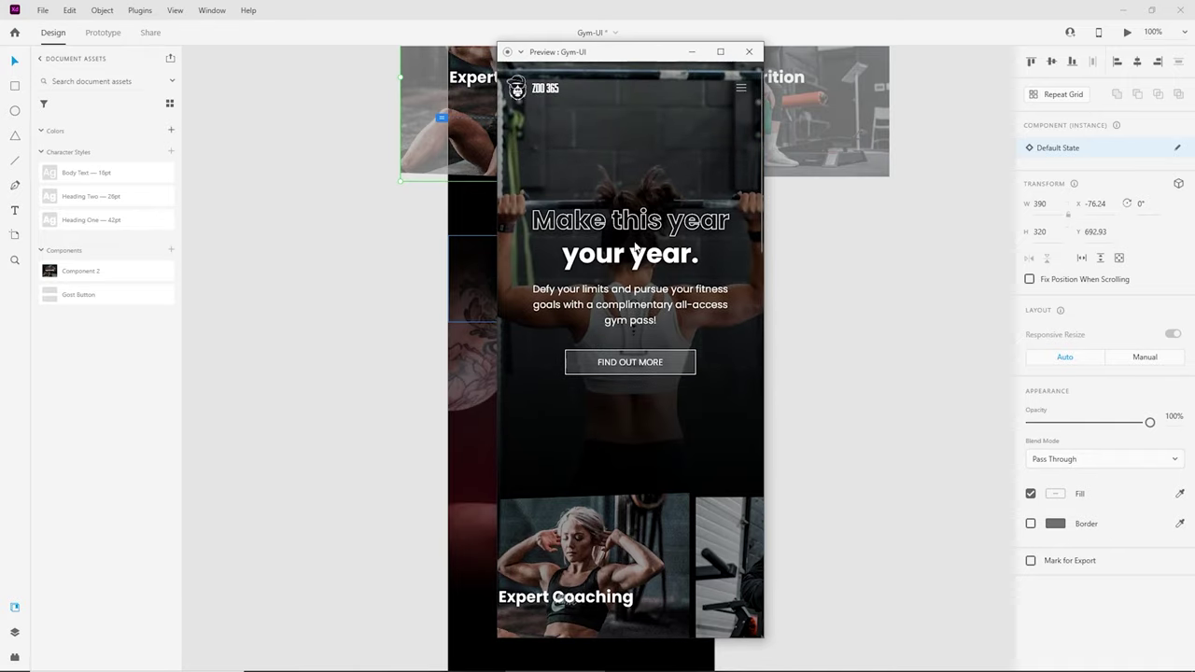
scroll(646, 296, down, 4)
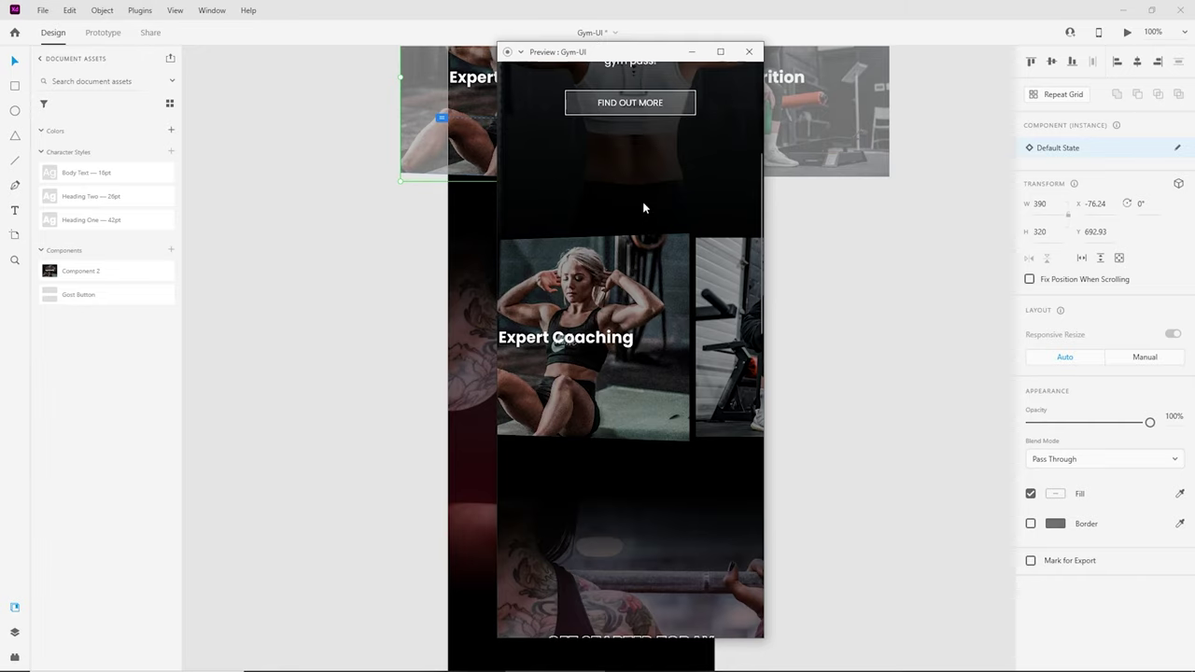
scroll(584, 357, down, 5)
click(635, 362)
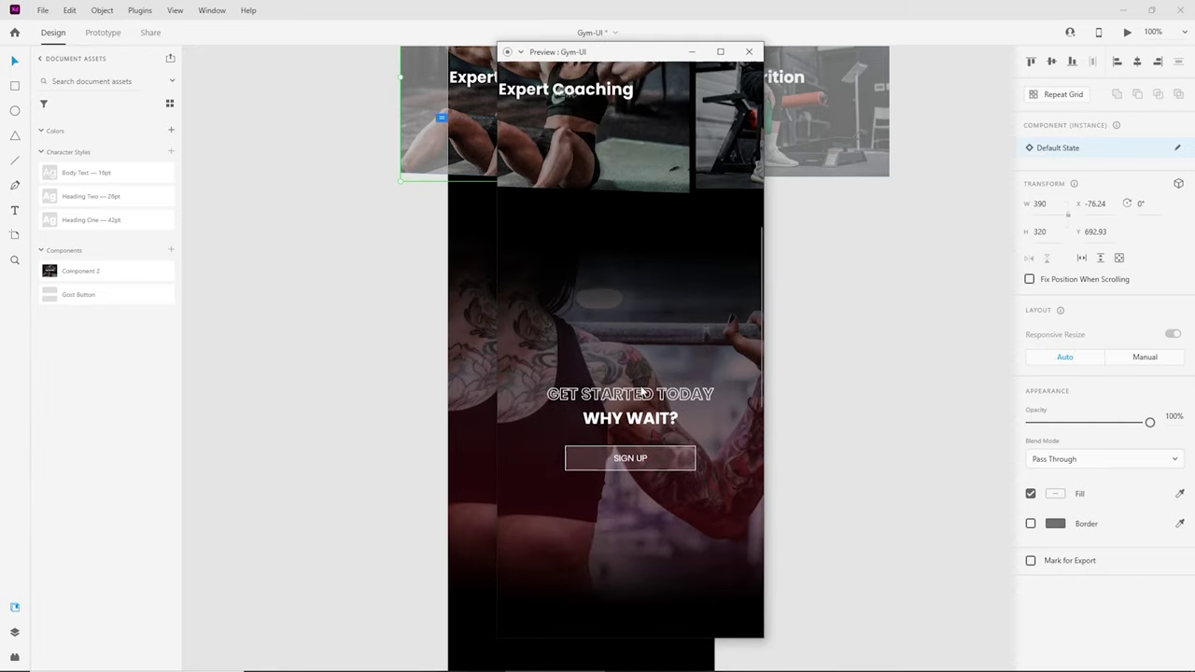
scroll(645, 333, up, 2)
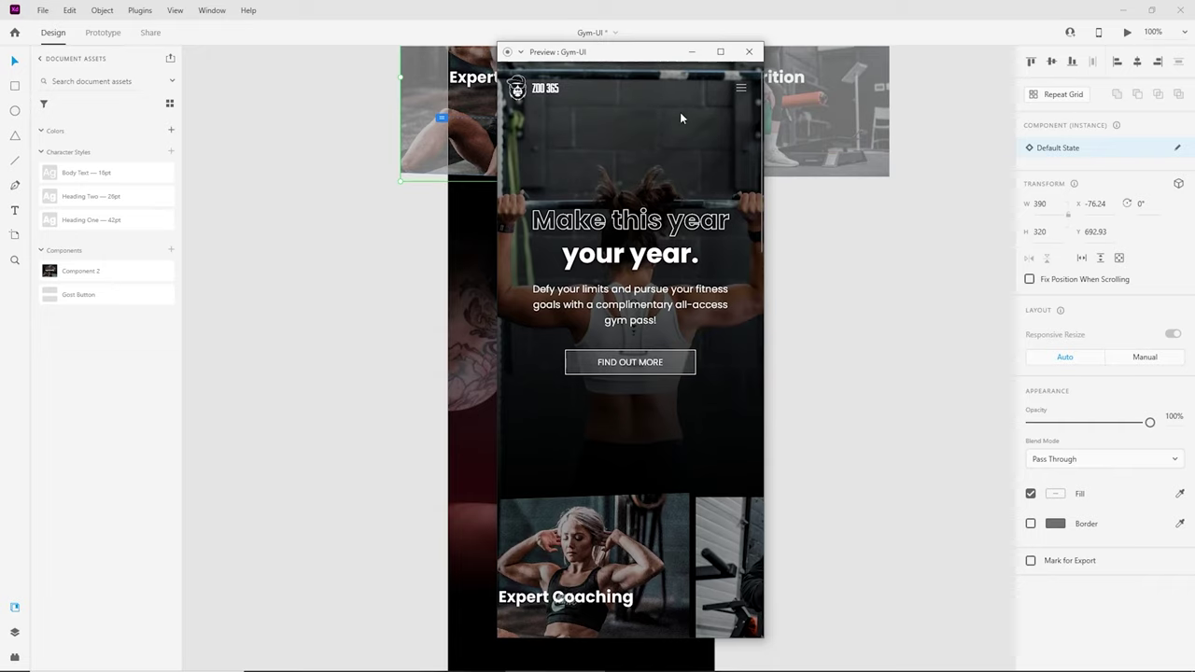
click(749, 52)
scroll(650, 422, up, 5)
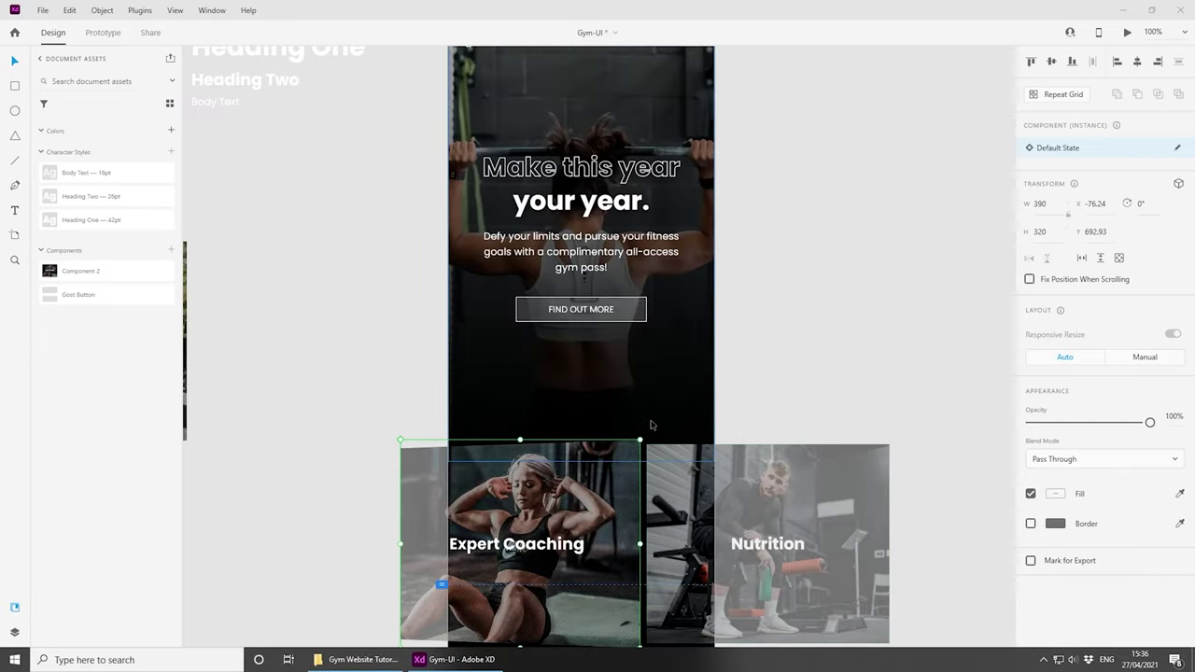
scroll(652, 425, up, 2)
scroll(644, 374, down, 6)
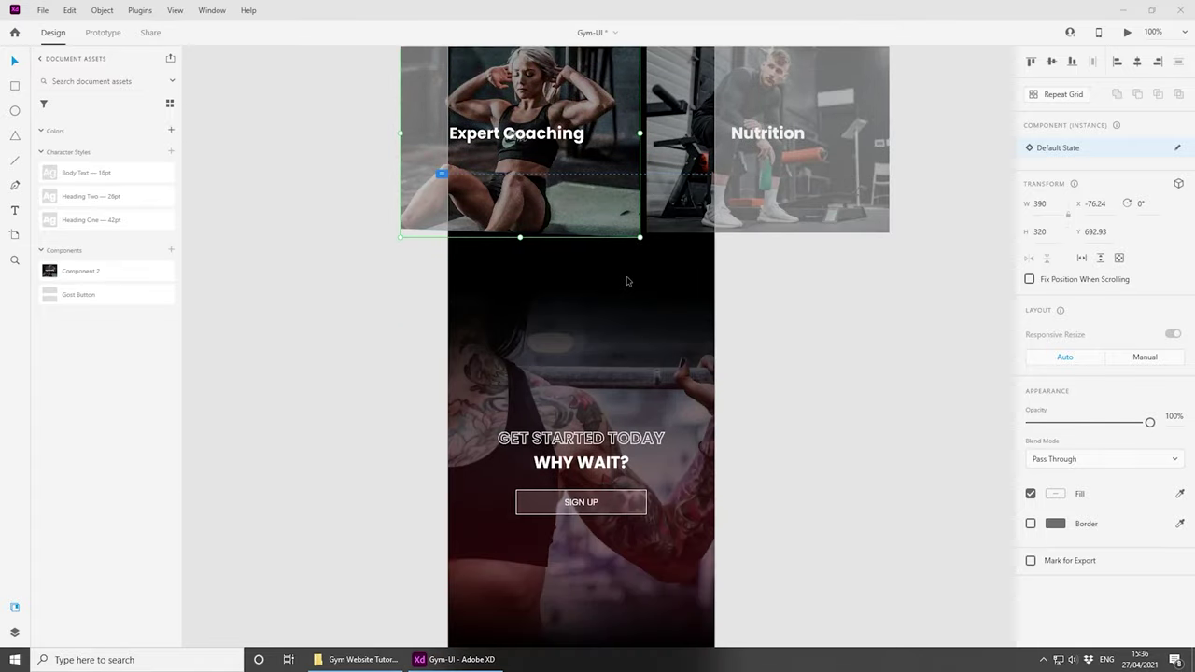
scroll(626, 281, down, 6)
scroll(626, 274, down, 3)
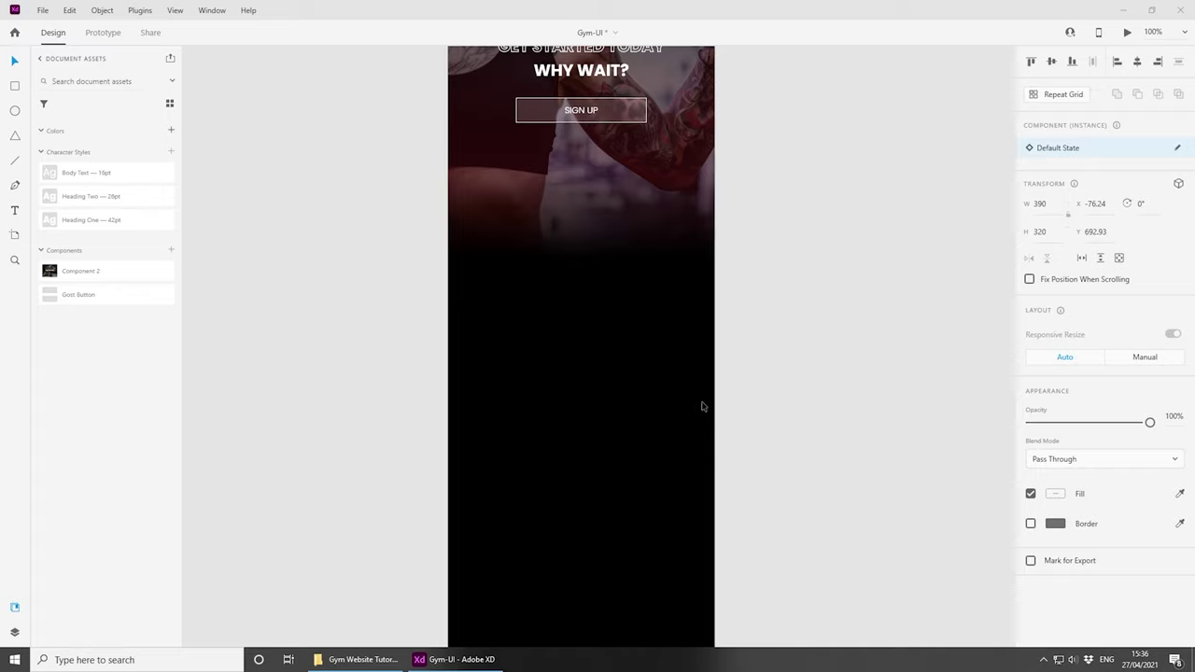
click(14, 234)
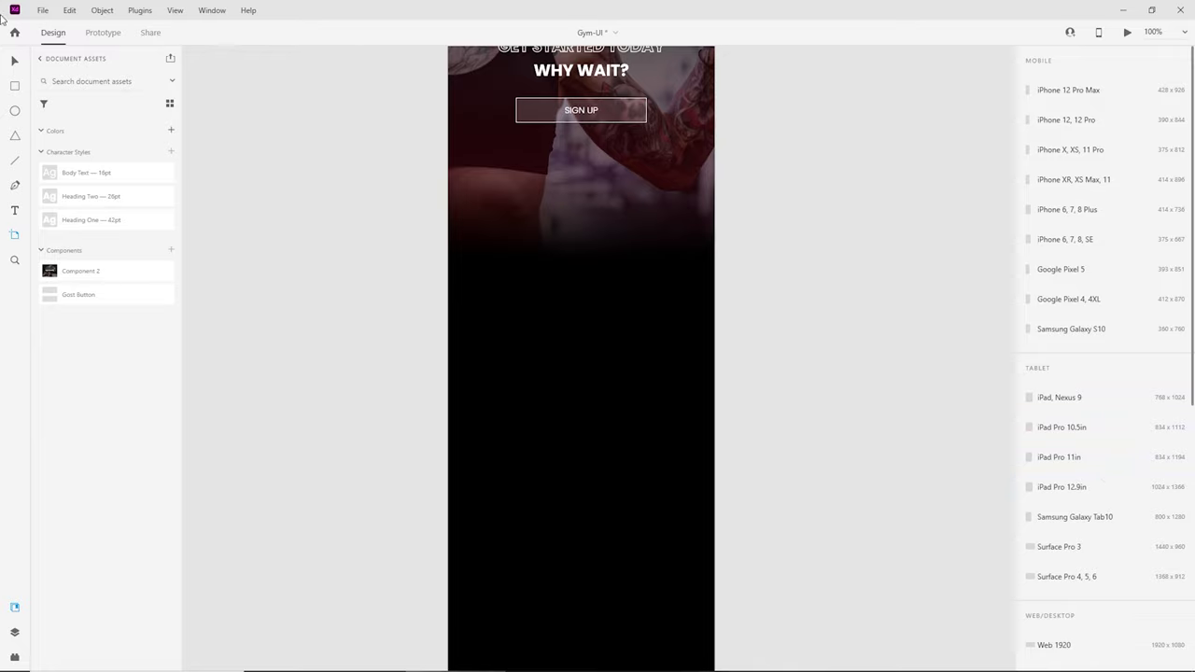
click(15, 62)
click(624, 230)
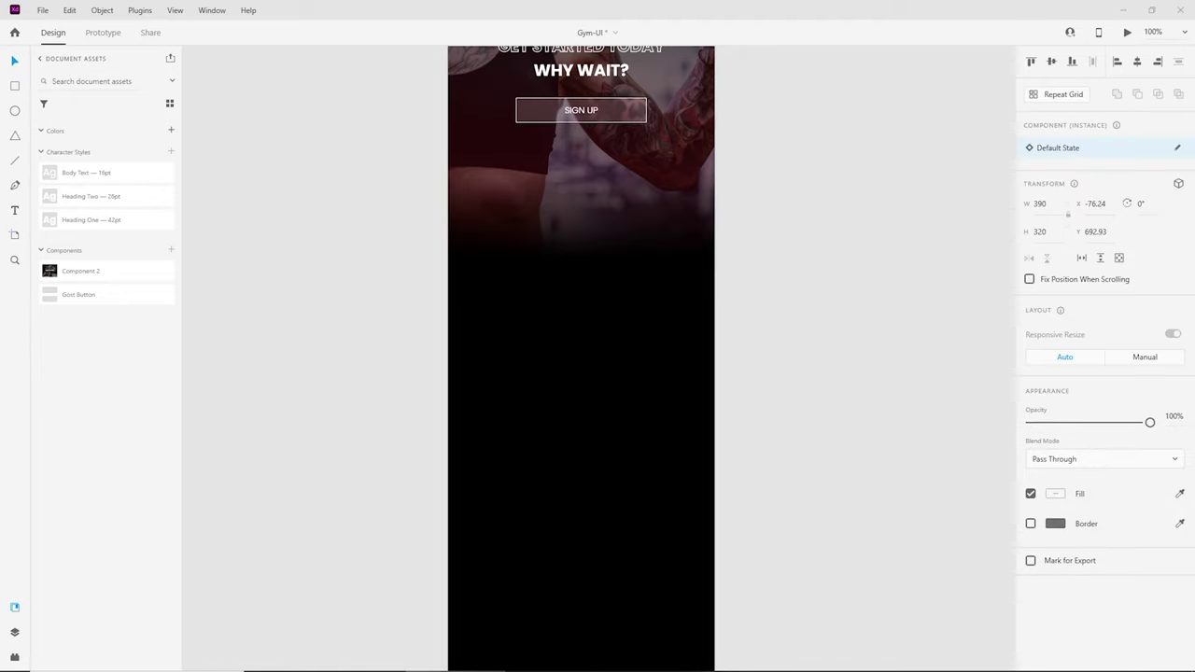
scroll(877, 320, up, 5)
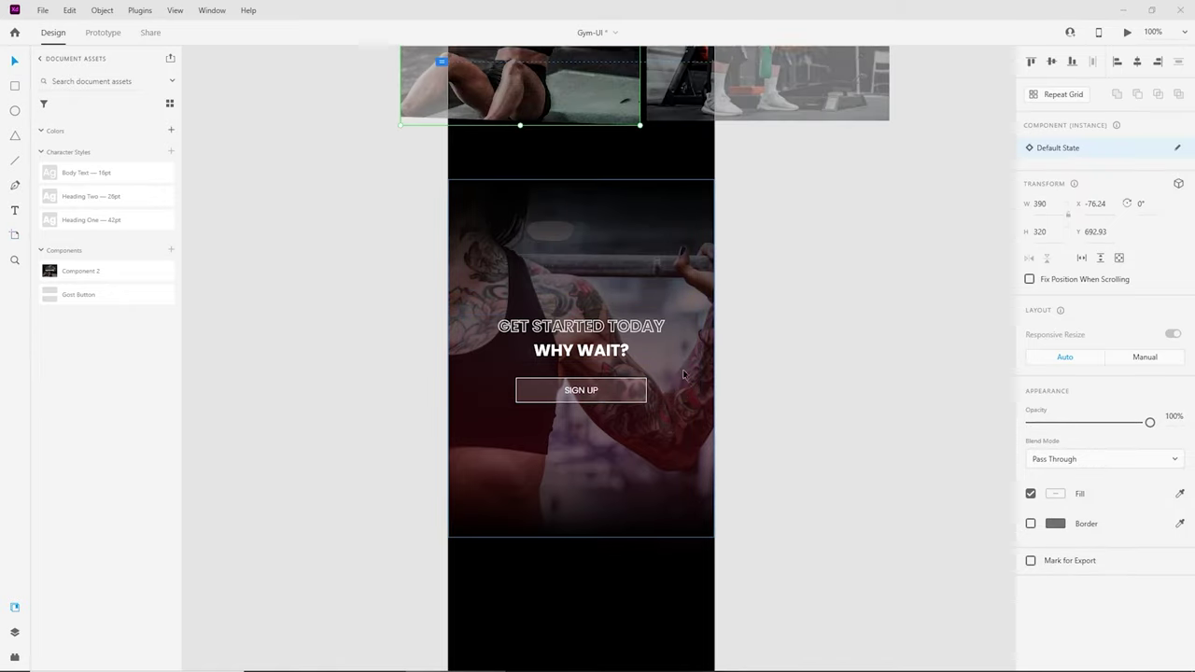
scroll(840, 521, down, 1)
drag(829, 505, 429, 163)
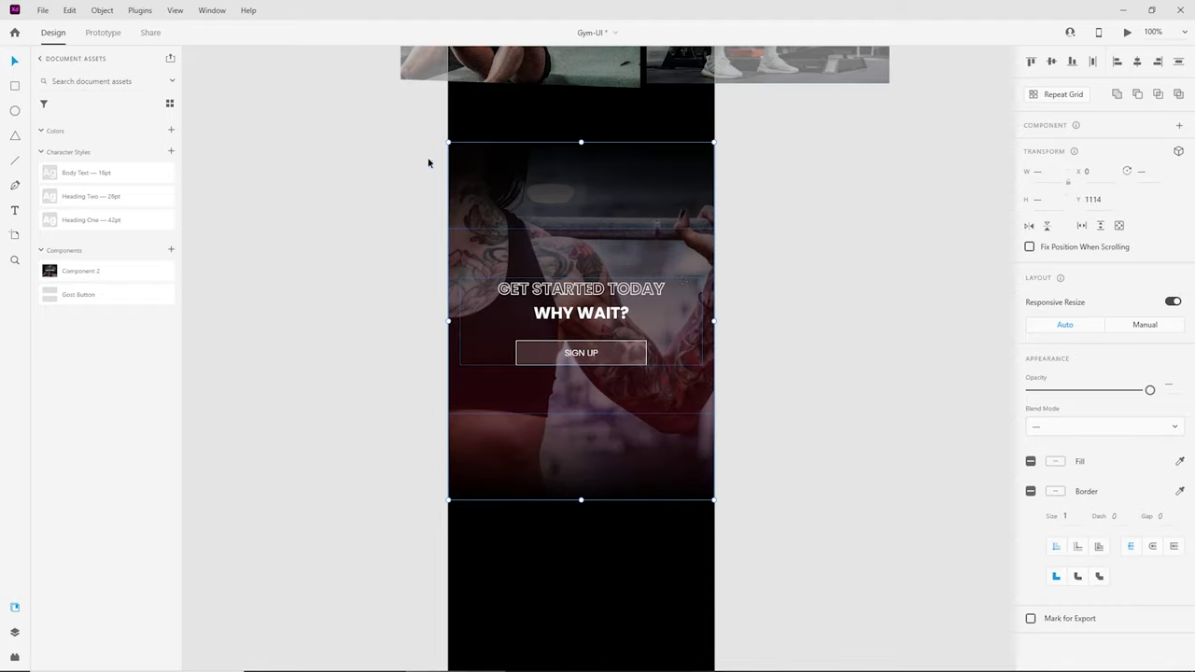
scroll(789, 312, down, 3)
Step: Deselect the sign-up section's elements and save the document
click(785, 321)
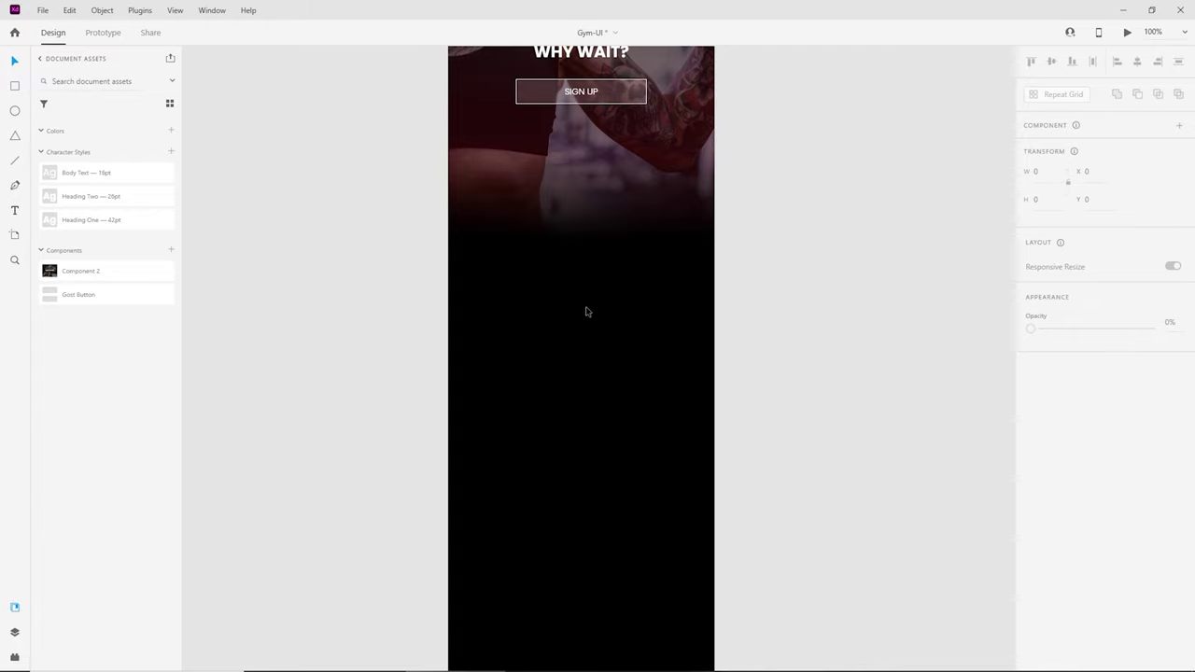
scroll(586, 312, up, 1)
key(ctrl+s)
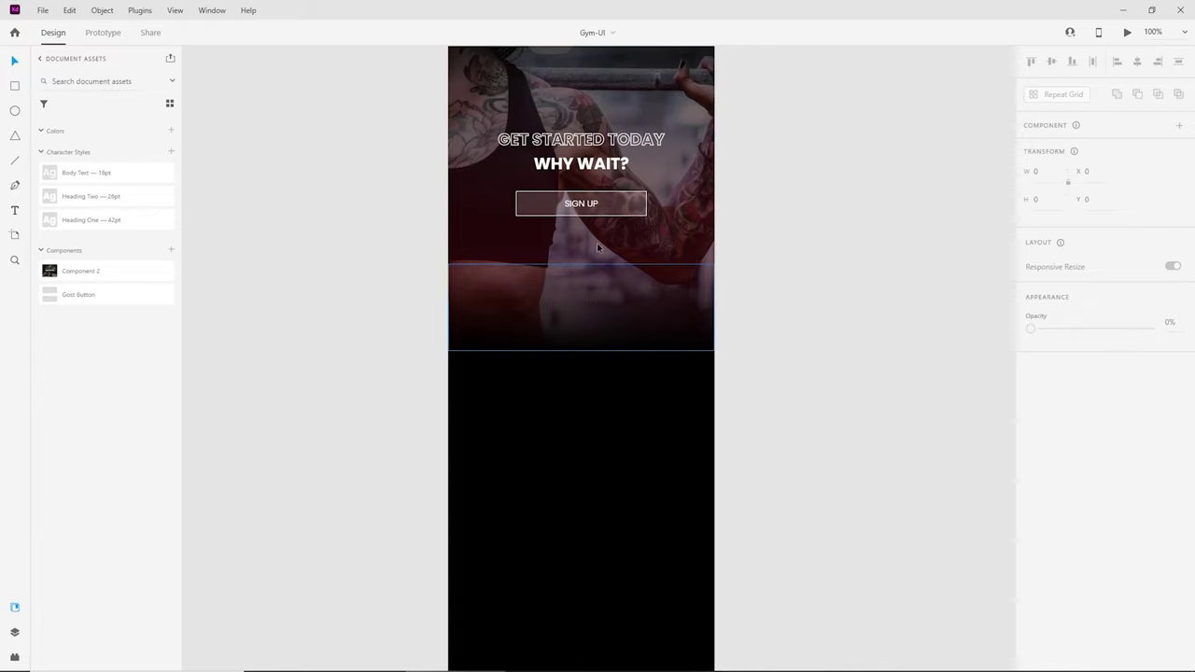
Step: Duplicate the sign-up section's two-line heading and place the copy on the black area below the photo at about Y 1758
double_click(605, 138)
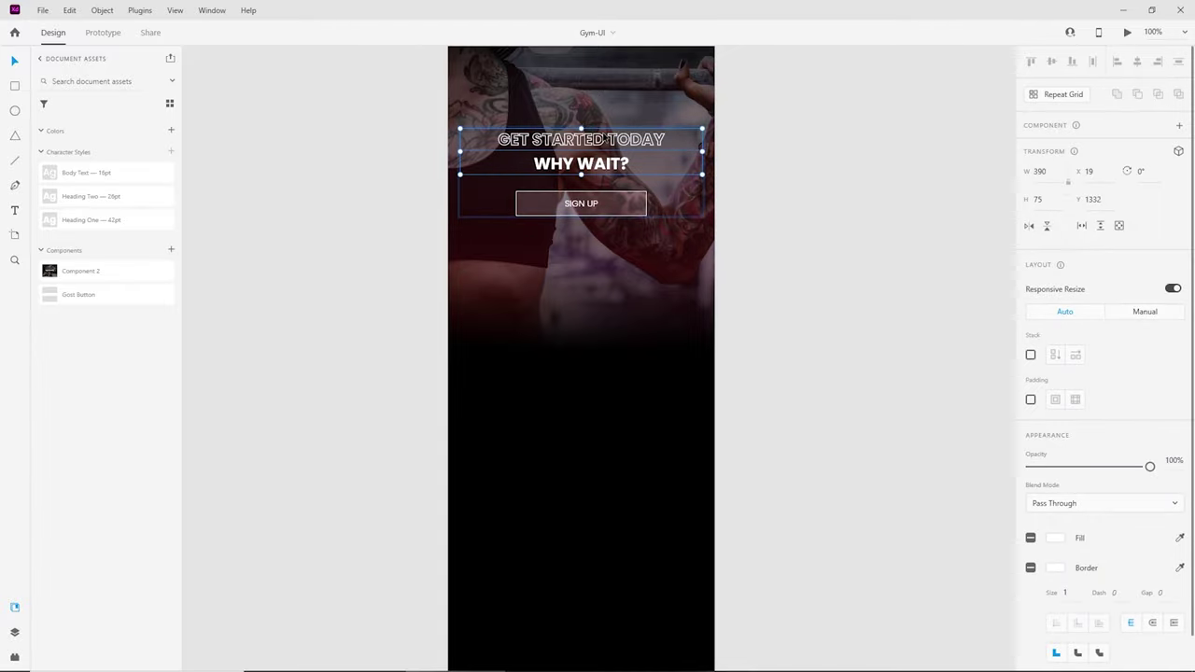
key(ctrl+d)
drag(600, 139, 406, 429)
Step: Change the upper outlined line of the duplicated heading to "YOUR TRAINING OPTIONS"
double_click(581, 408)
double_click(580, 408)
text(Y)
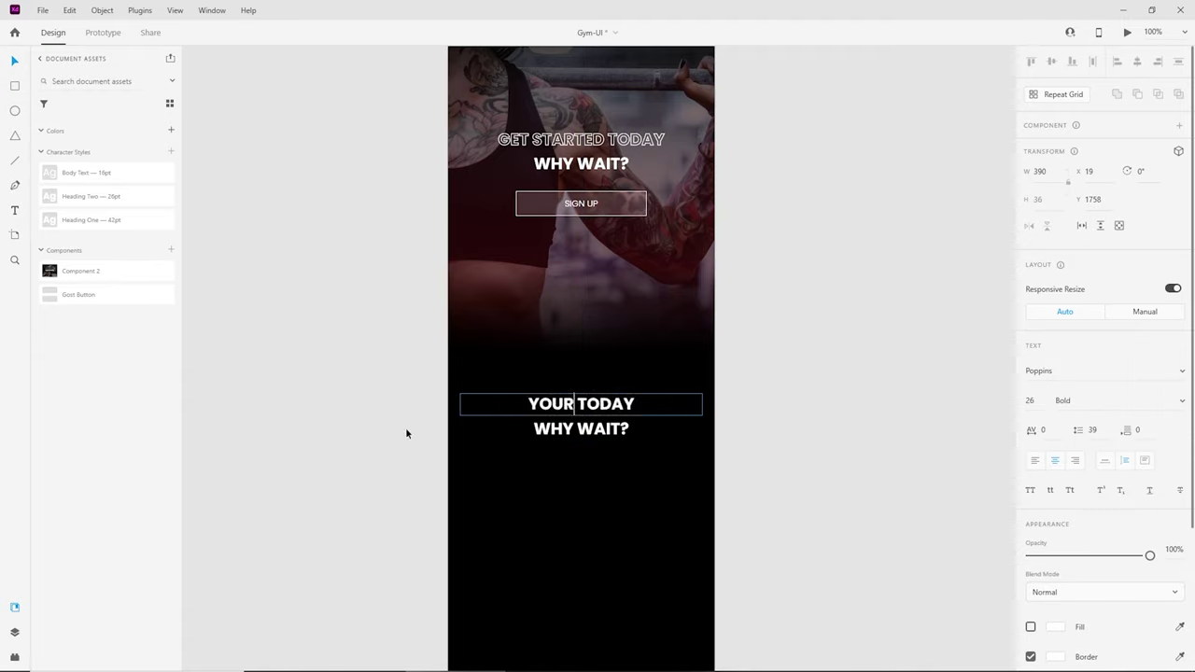
text(OUR TRAINING T)
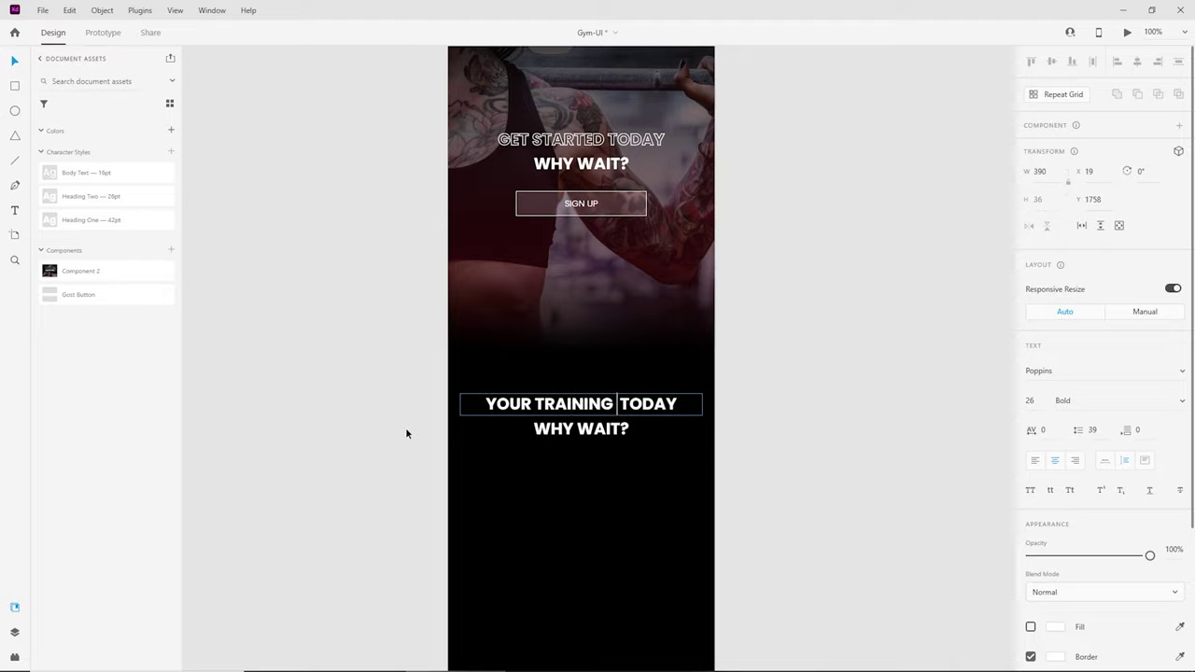
key(ctrl+shift+Right)
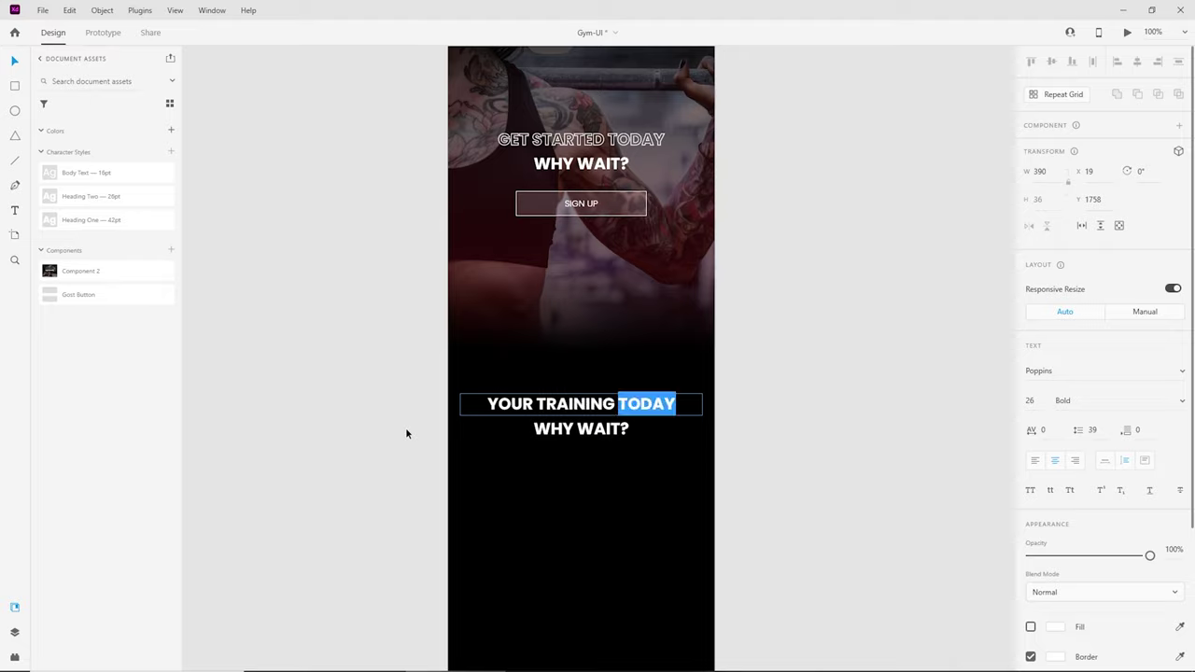
text(OPTIONS)
Step: Try to remove the outline from the word "OPTIONS" in the duplicated heading's upper line, and undo it
key(ctrl+a)
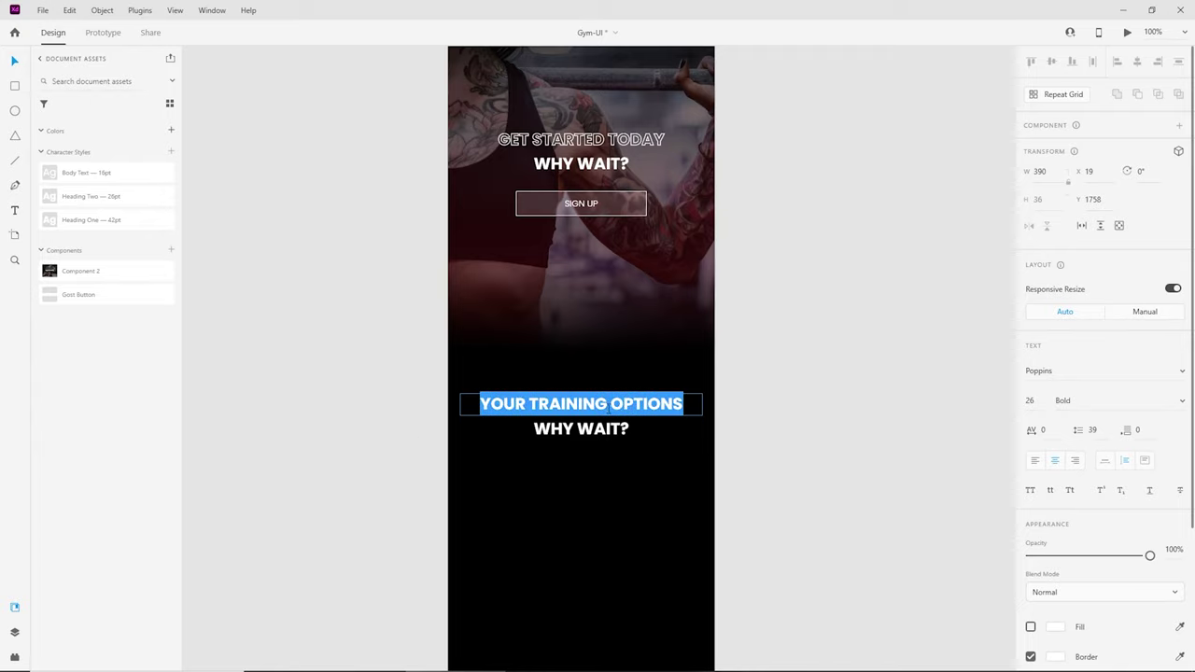
double_click(612, 404)
scroll(1058, 630, down, 5)
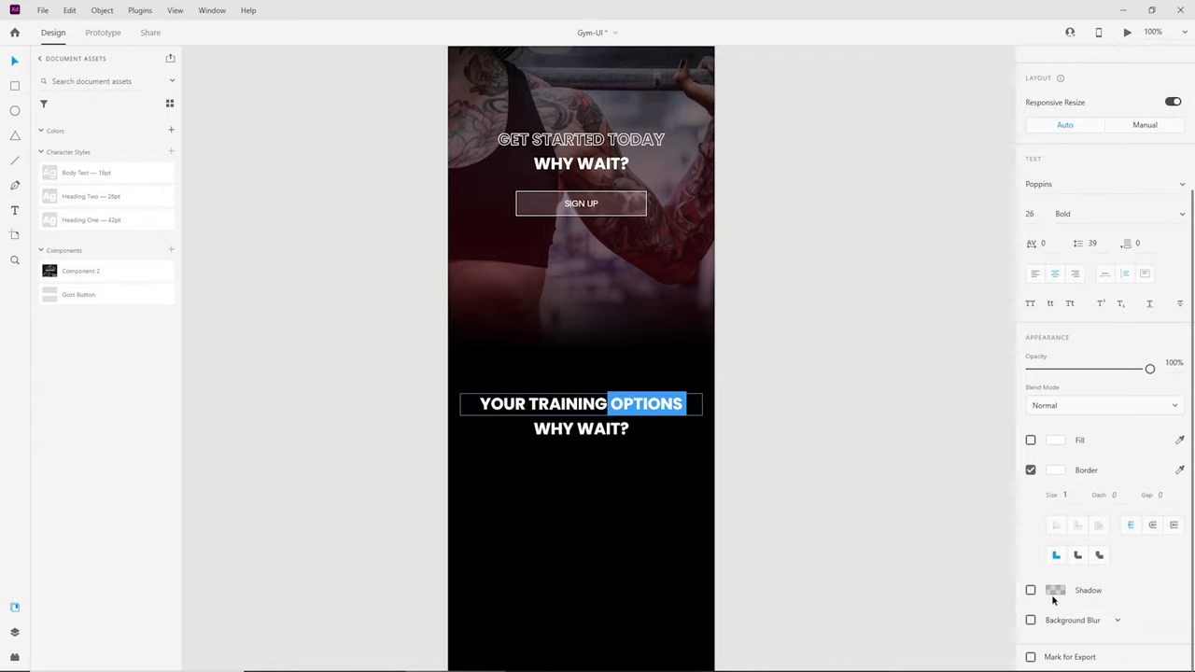
click(1031, 472)
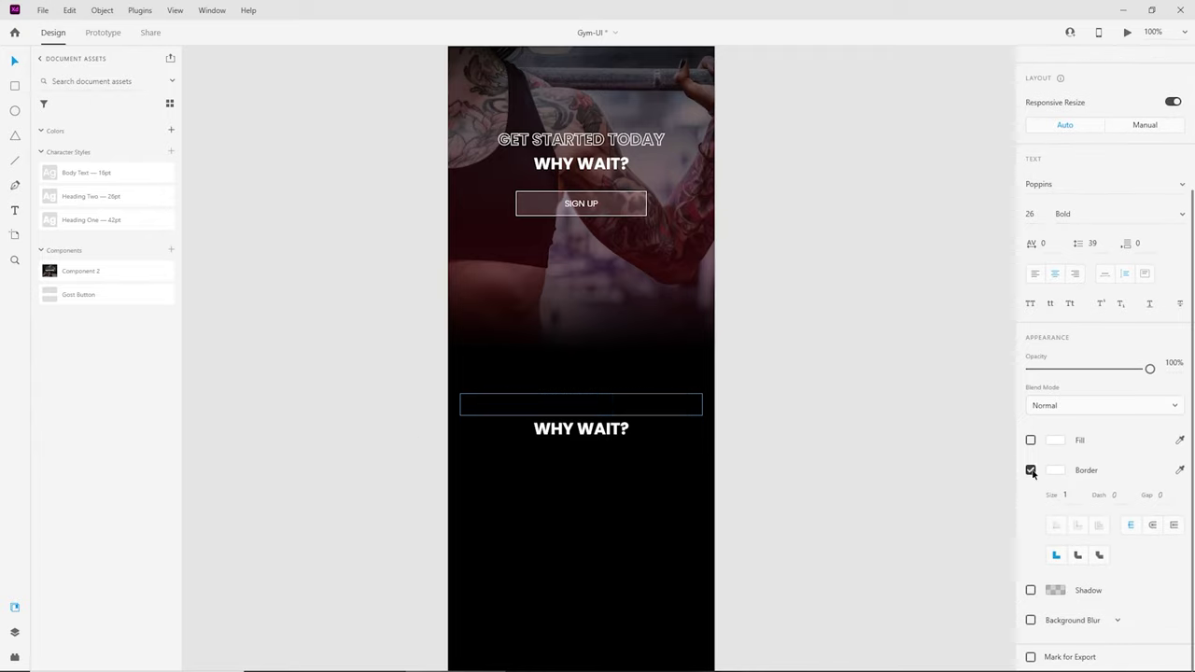
click(799, 440)
key(ctrl+z)
click(783, 425)
Step: Ungroup the duplicated two-line heading and replace its solid lower line with "OPTIONS"
key(ctrl+=)
key(ctrl+=)
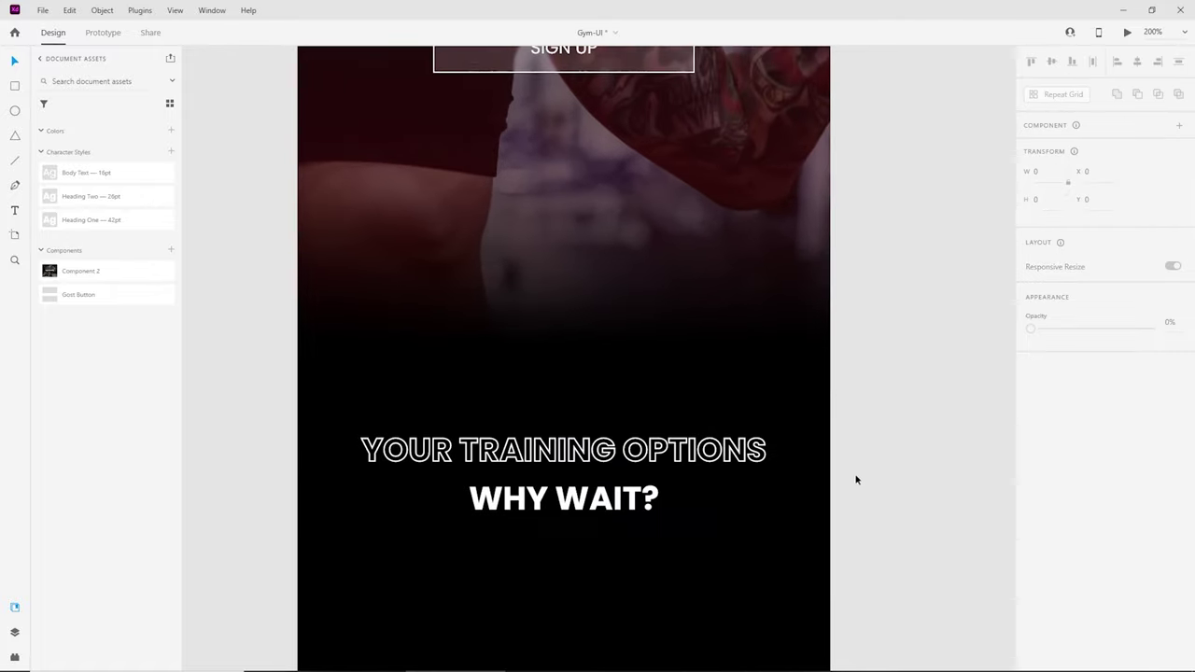
key(ctrl+equal)
scroll(800, 499, down, 3)
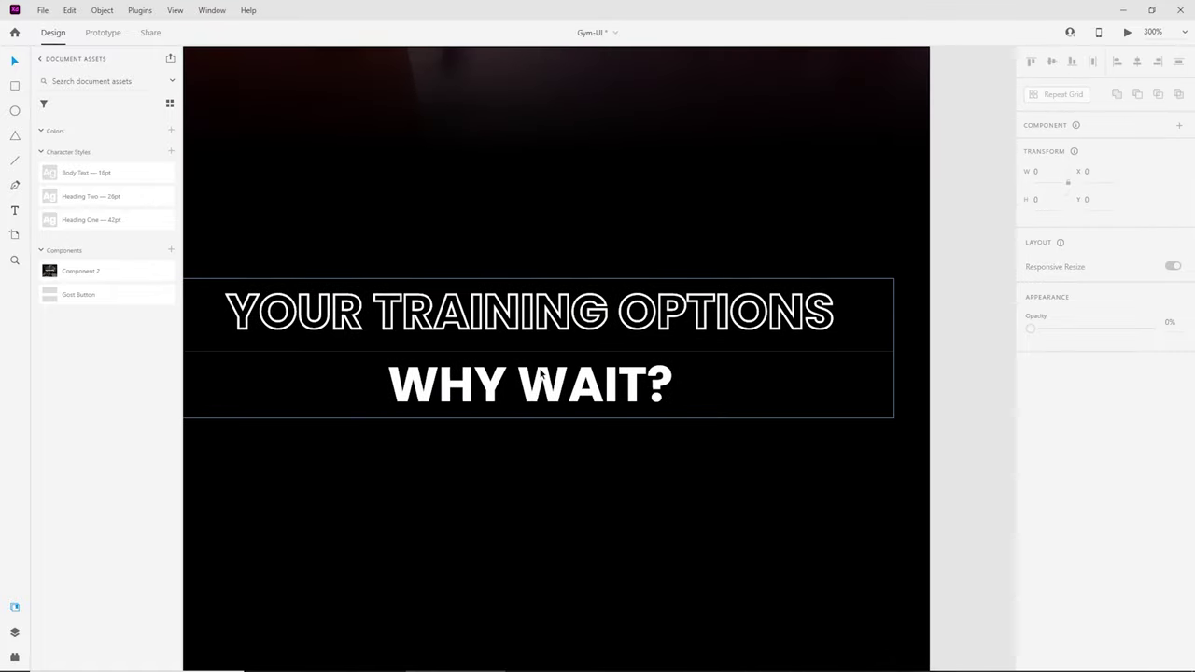
drag(541, 372, 591, 372)
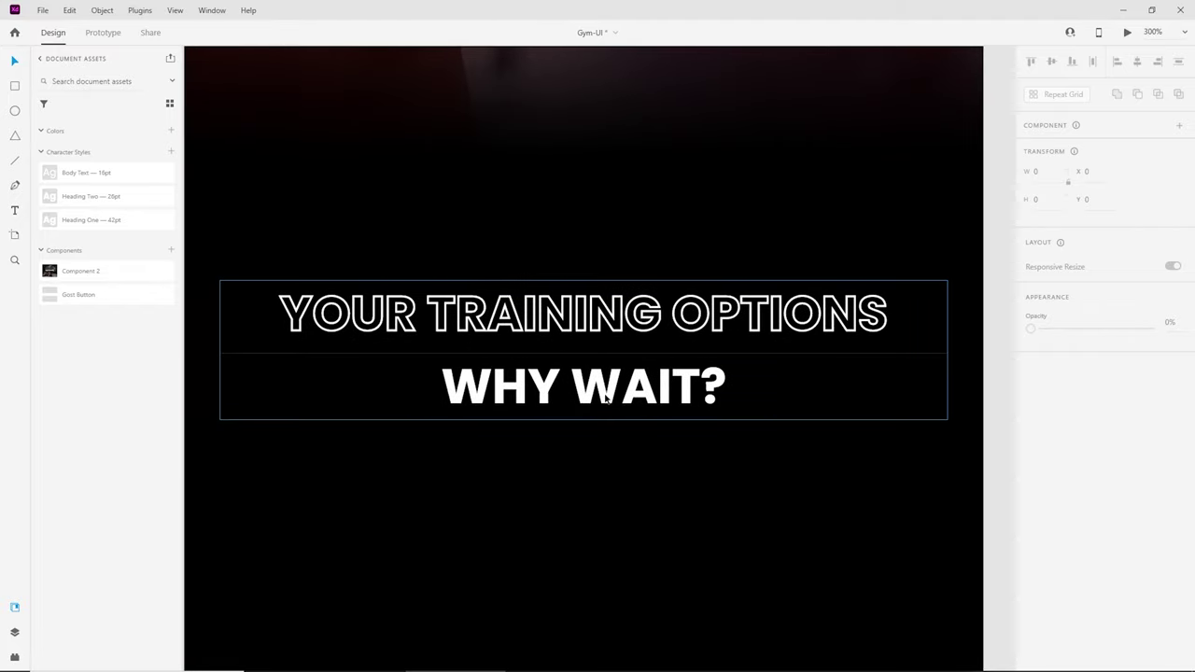
click(603, 394)
right_click(589, 376)
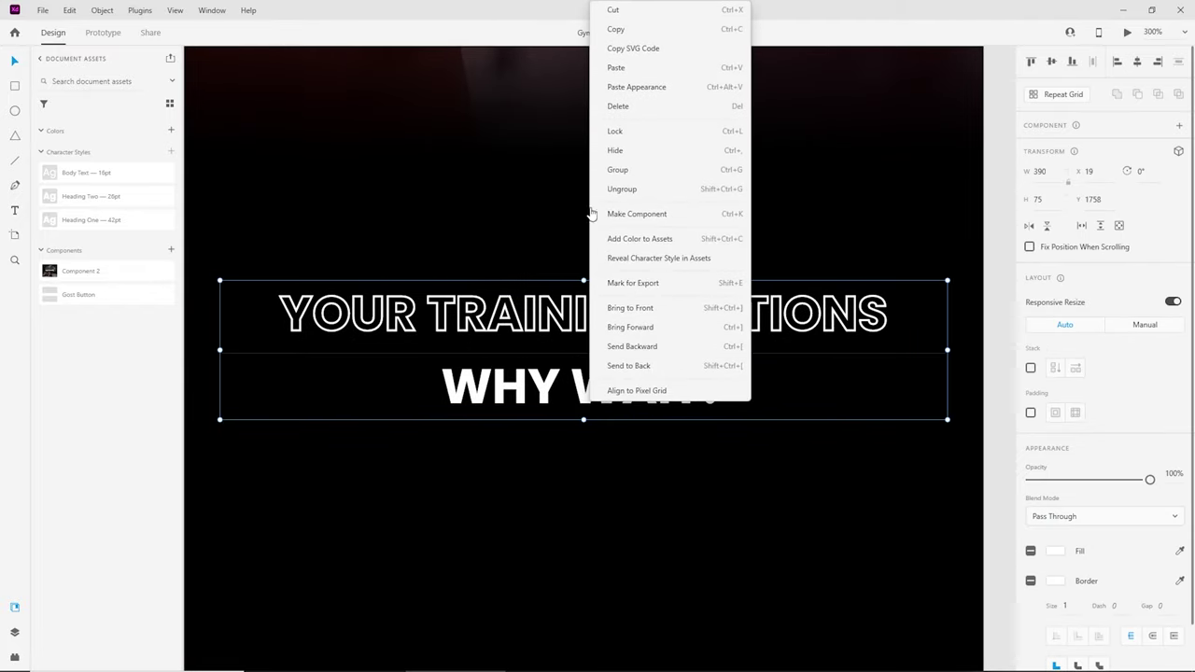
click(615, 190)
click(659, 563)
double_click(628, 408)
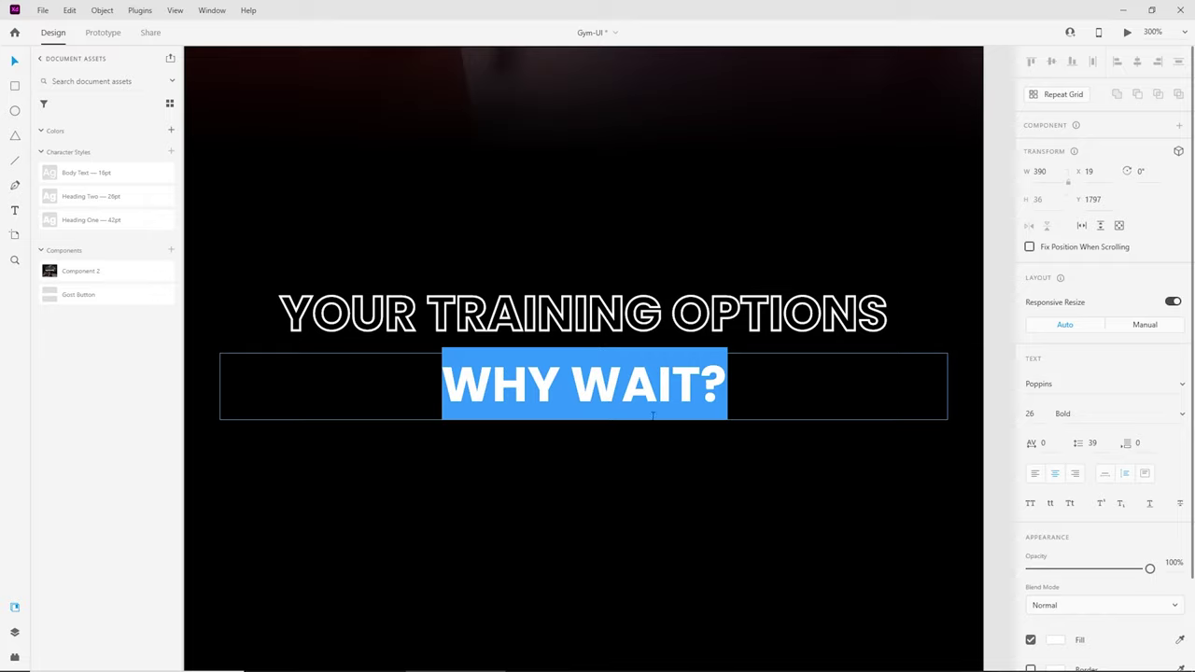
text(OPTIONS)
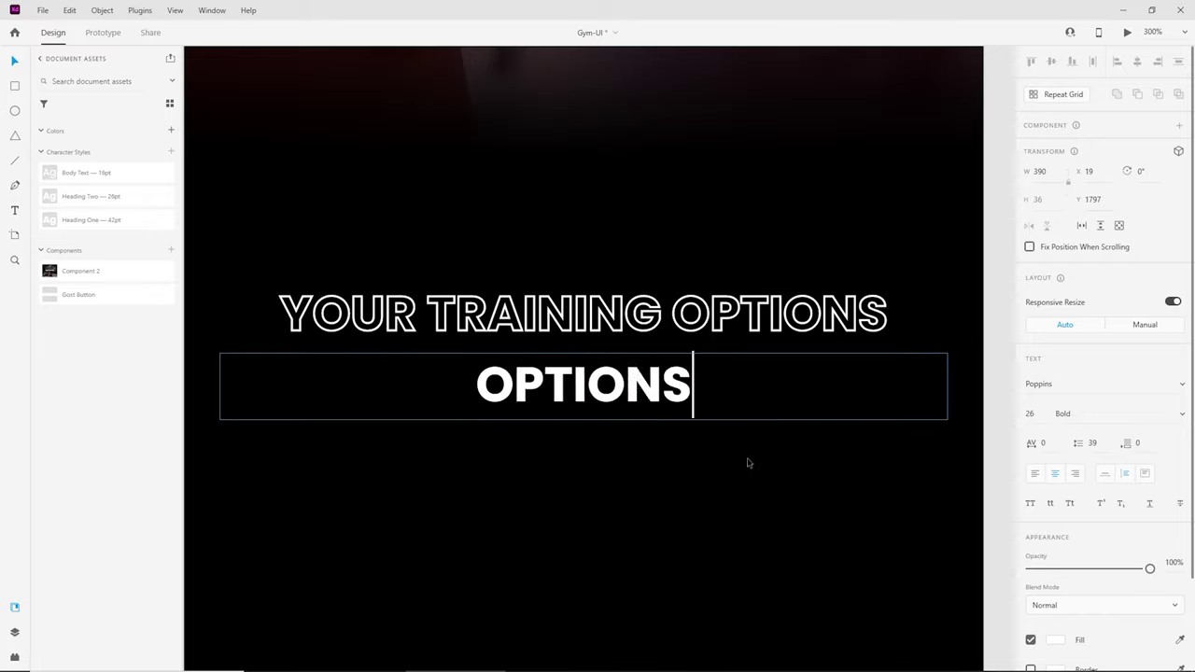
Step: Switch the solid "OPTIONS" text to auto width and place it over the outlined "OPTIONS" at X 261, Y 1758
key(Escape)
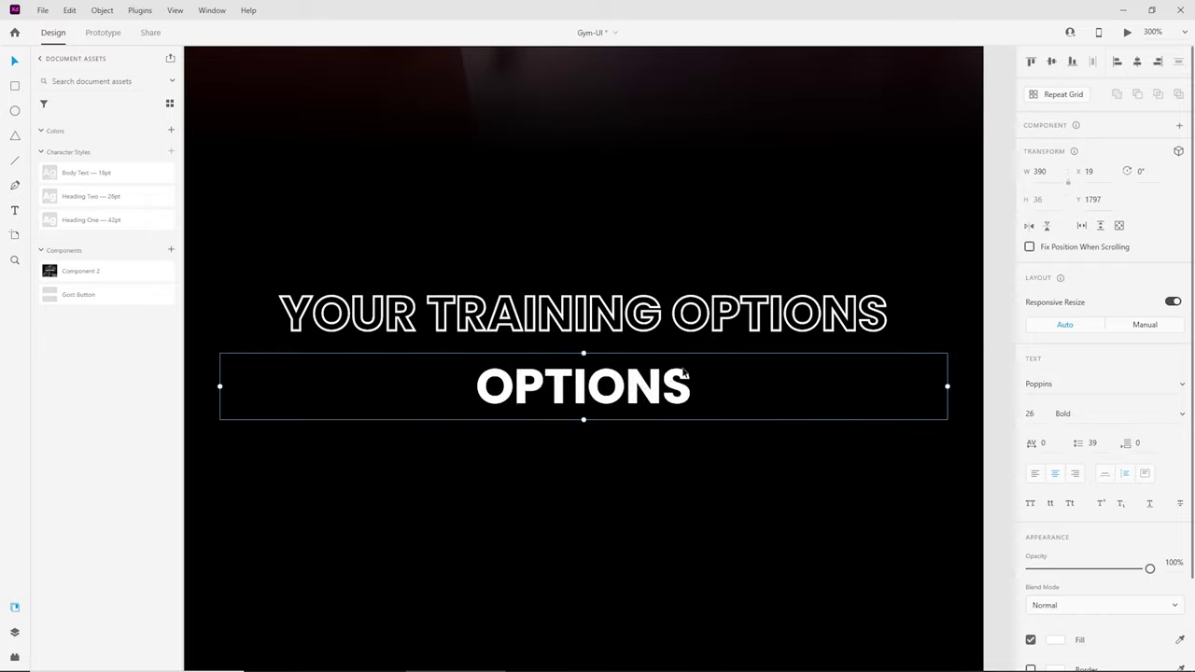
click(1106, 474)
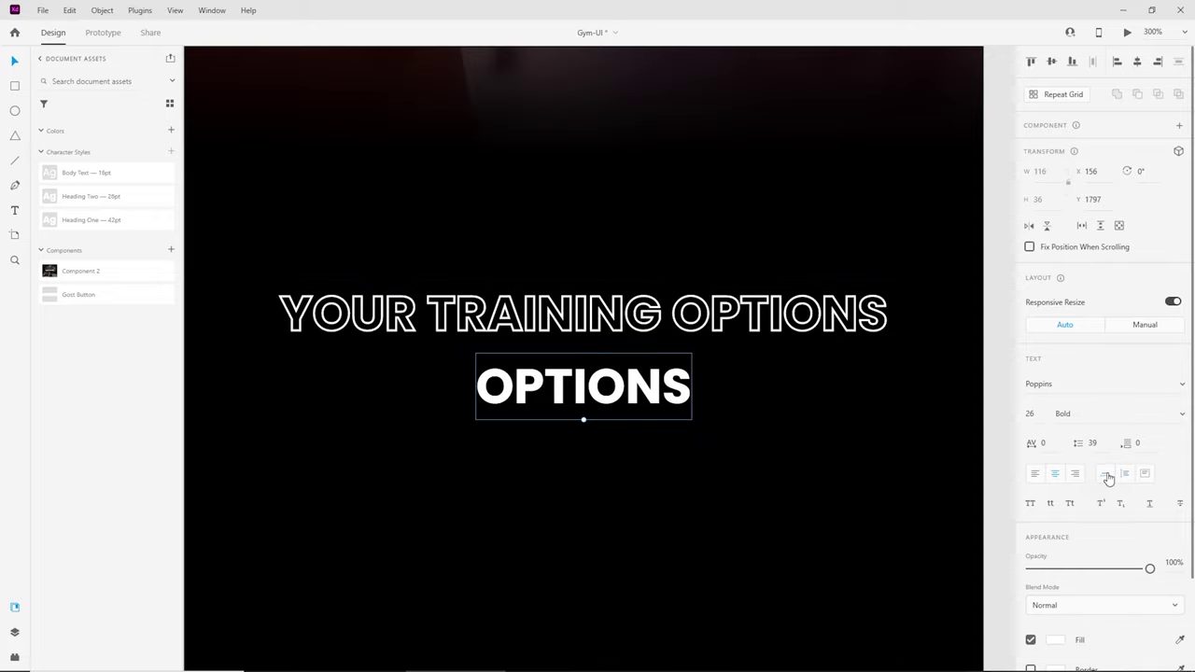
drag(556, 402, 753, 328)
key(ctrl+minus)
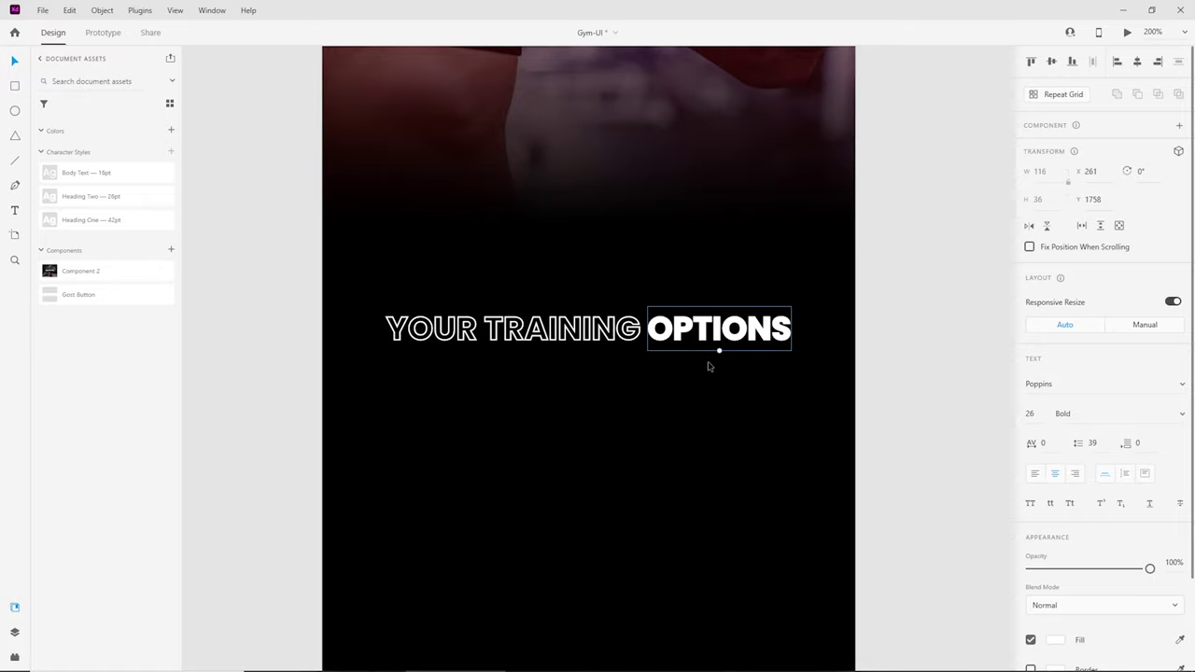
Step: Draw a narrow spacer rectangle about 5 wide and 25 high in the gap between "TRAINING" and "OPTIONS"
click(633, 341)
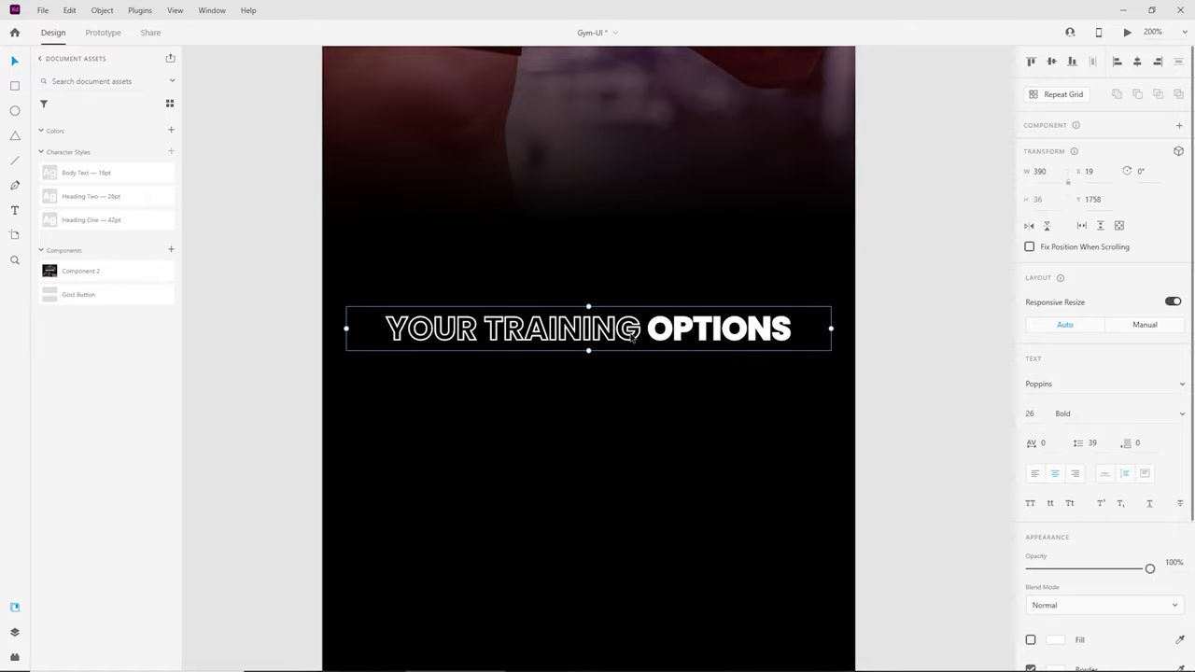
double_click(633, 341)
click(689, 459)
key(ctrl+plus)
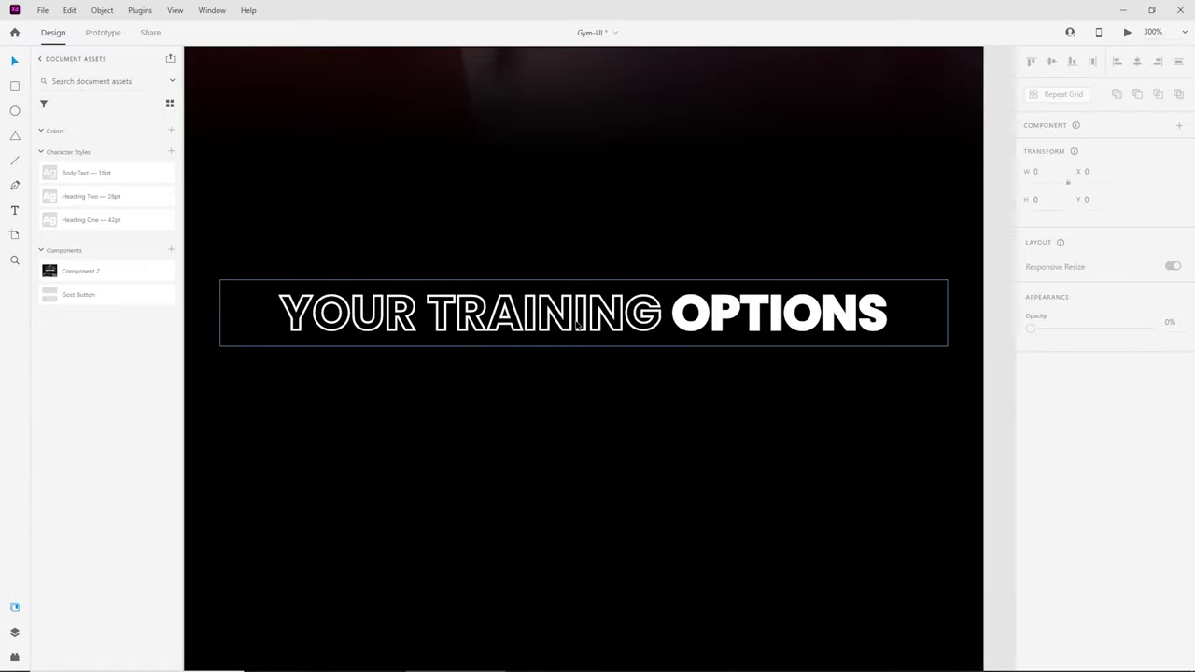
key(ctrl+plus)
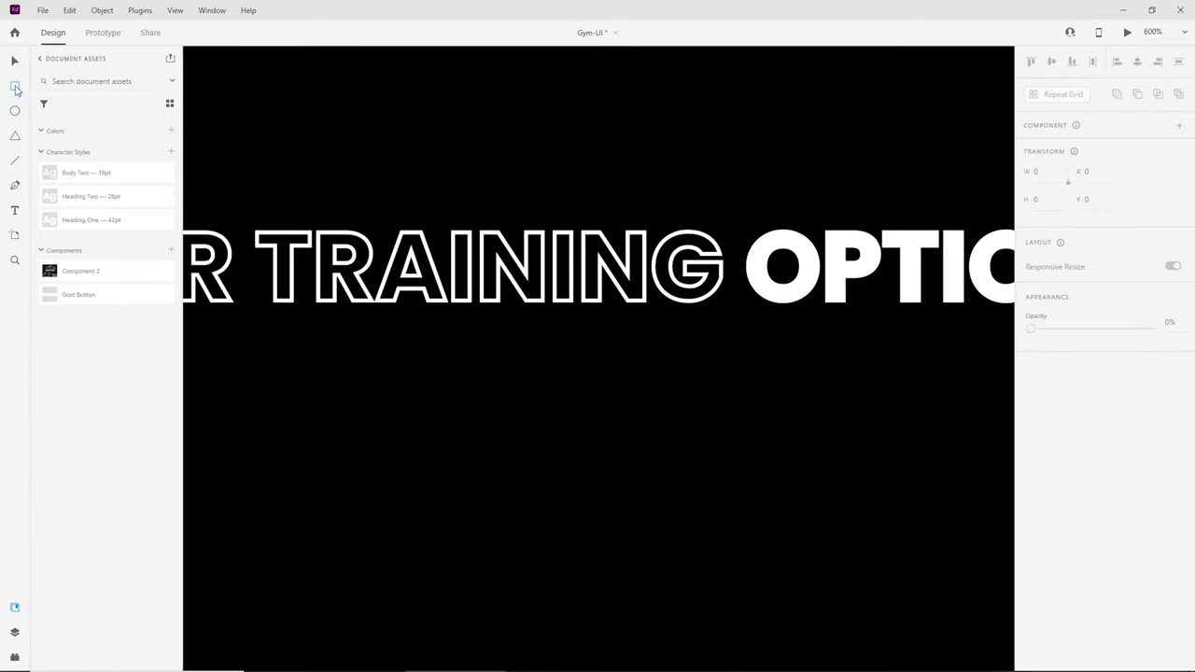
click(15, 87)
drag(725, 278, 748, 366)
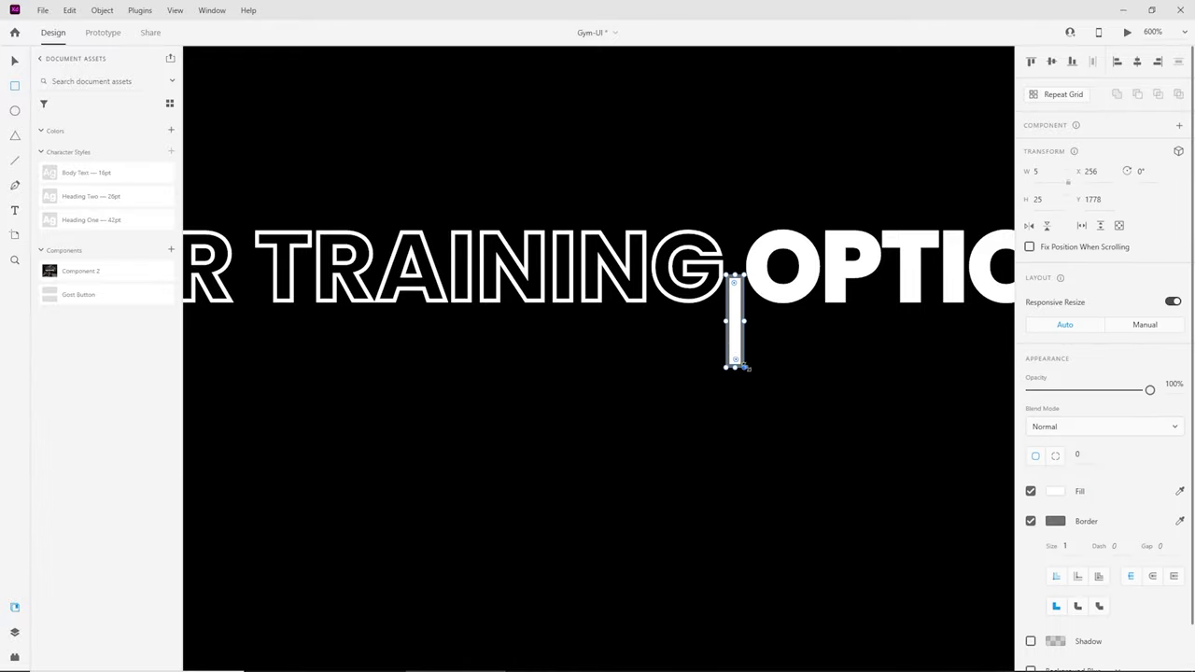
click(15, 62)
key(ctrl+minus)
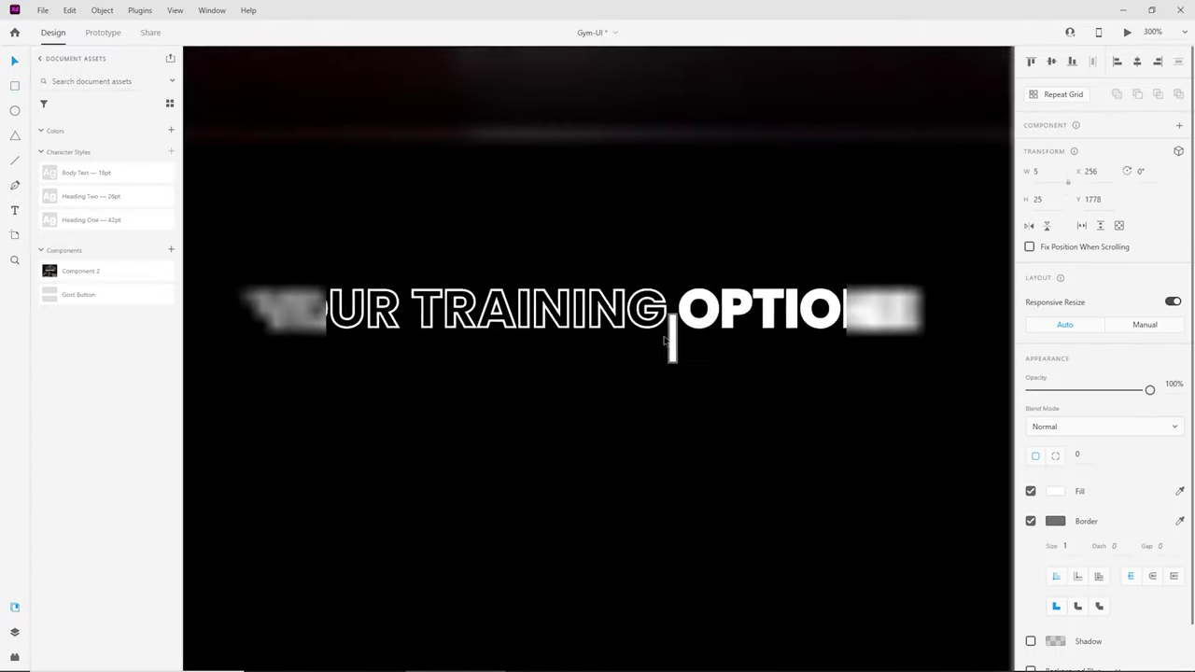
Step: Delete "OPTIONS" from the outlined line, set that line to auto width and place it against the spacer before the solid word
double_click(638, 320)
drag(661, 314, 998, 345)
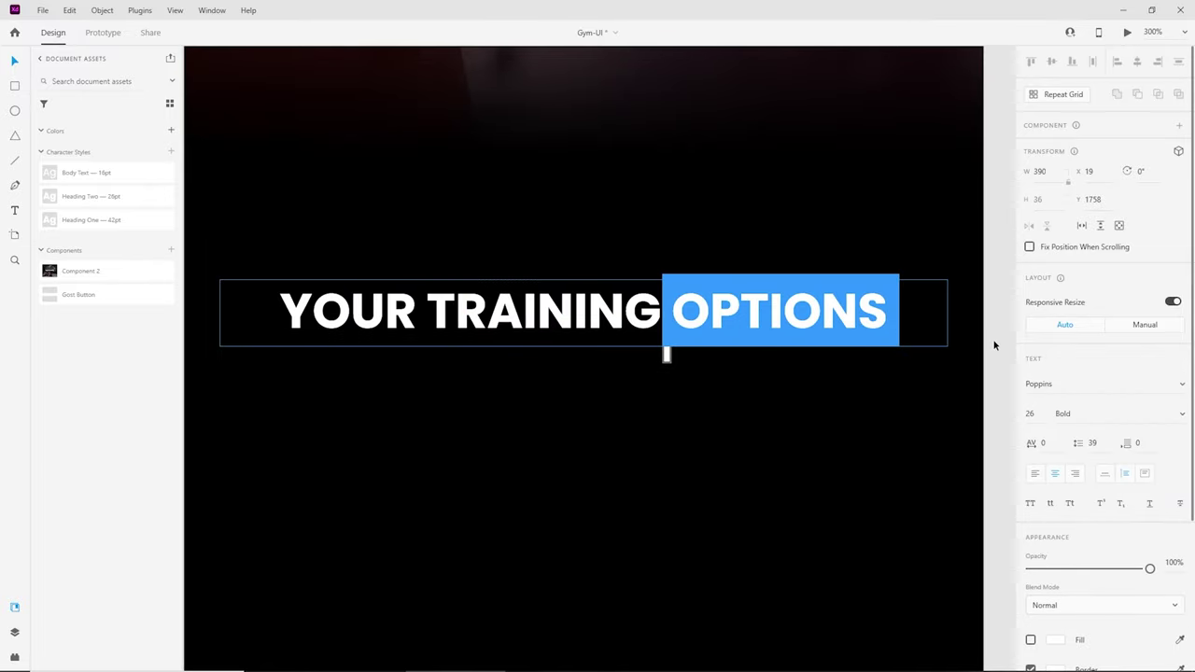
key(BackSpace)
click(15, 63)
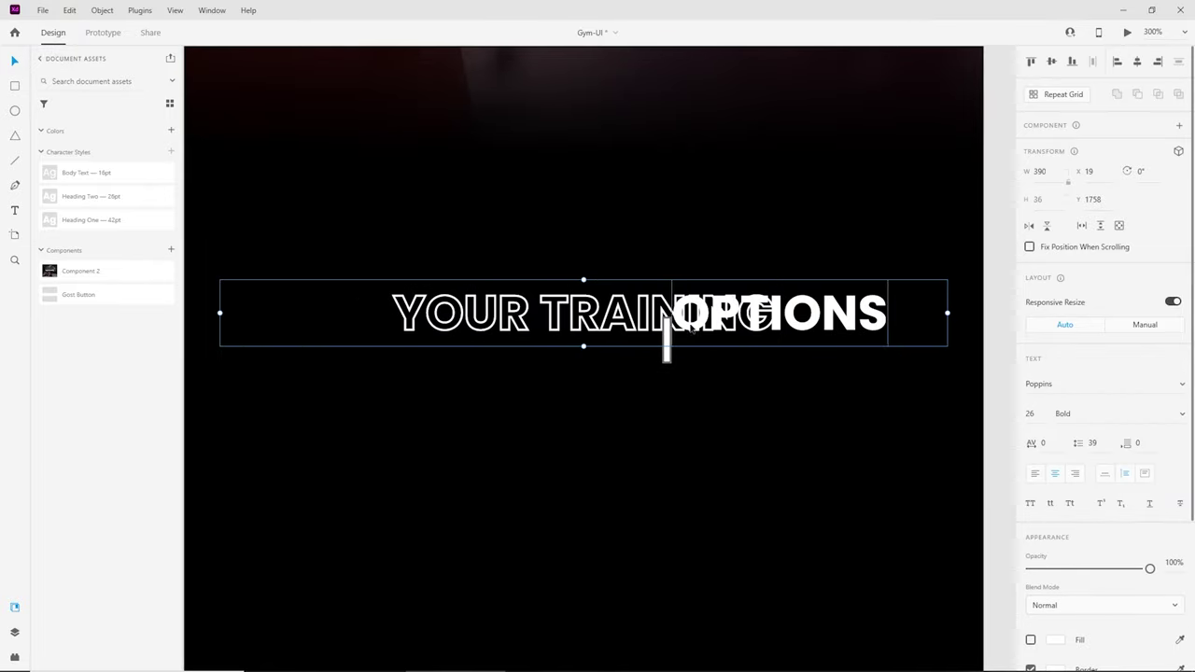
click(1105, 478)
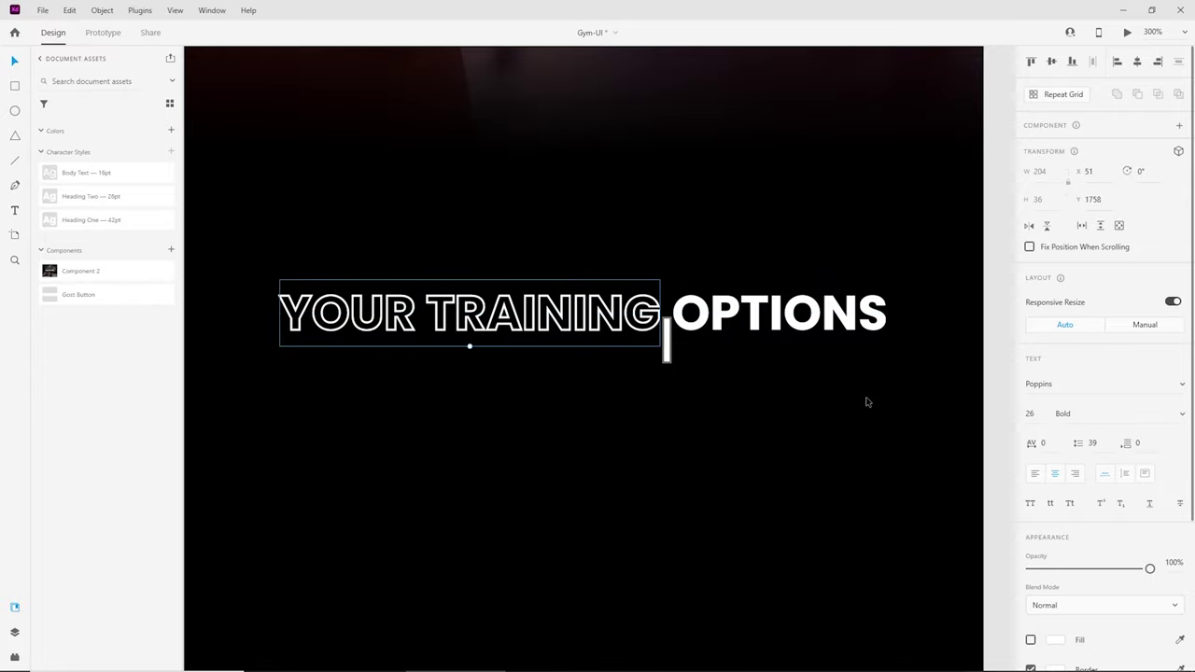
key(Left)
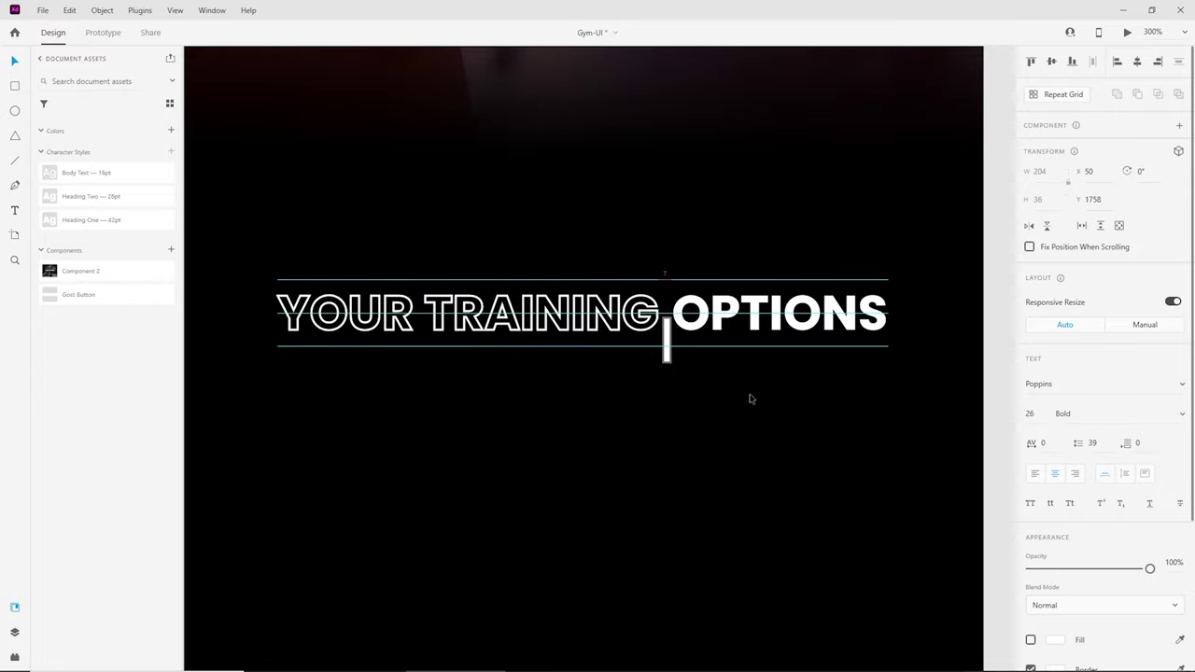
Step: Delete the spacer rectangle and fine-tune the outlined "YOUR TRAINING" text to X 52
scroll(671, 342, up, 5)
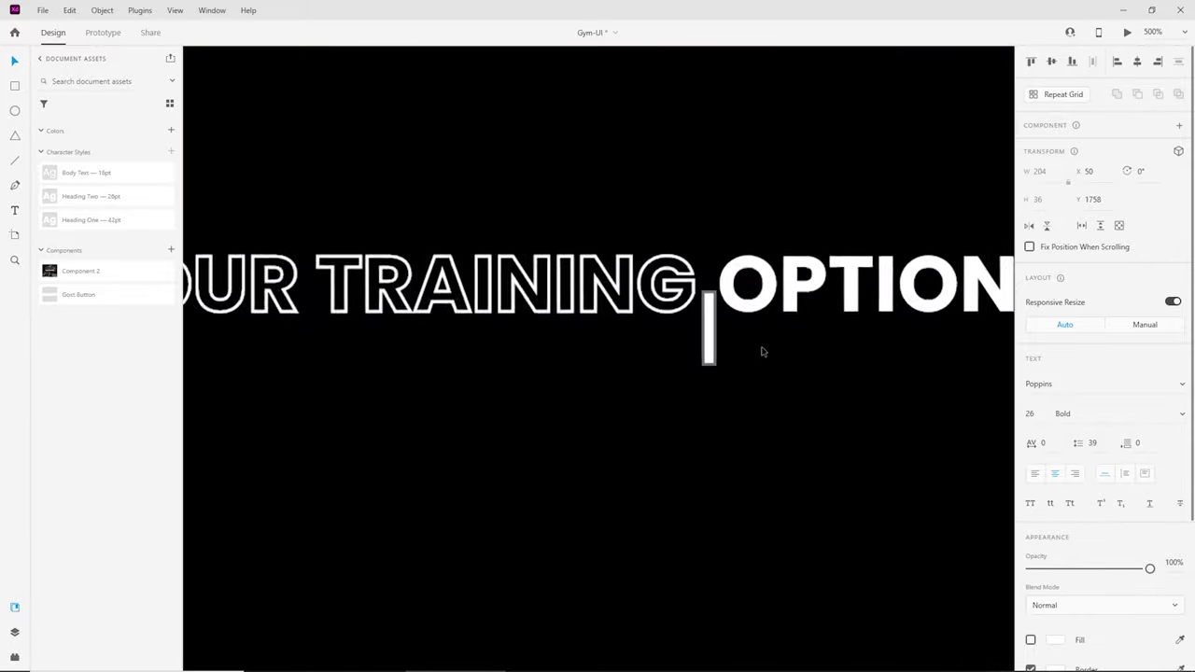
key(Right)
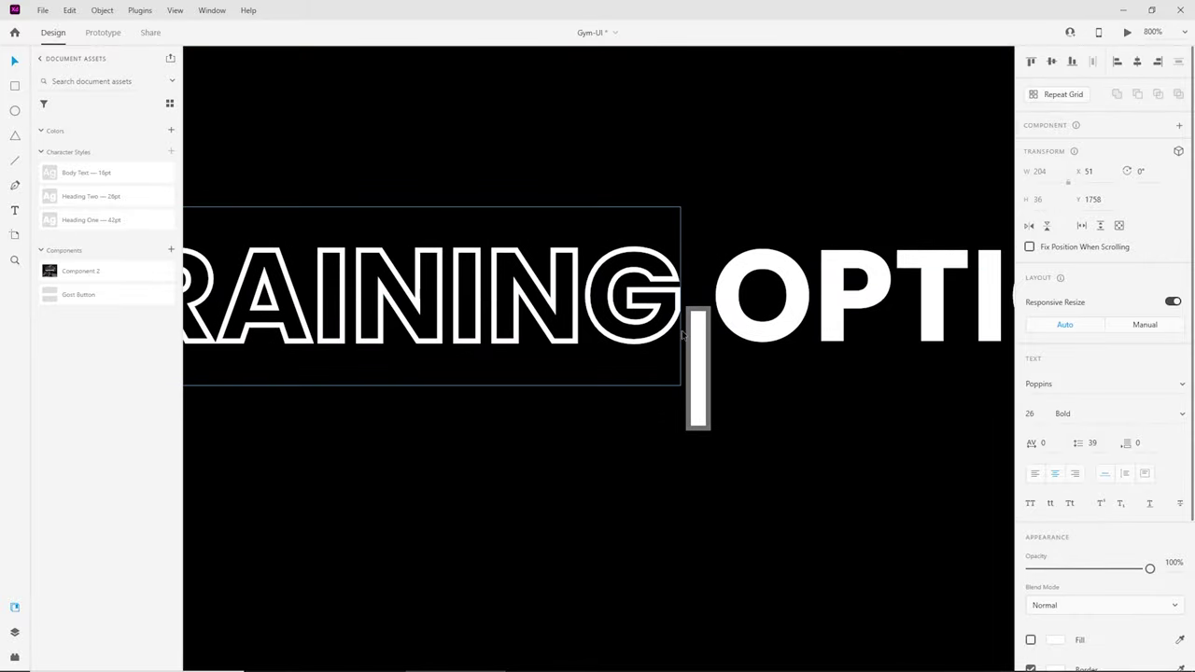
click(708, 338)
key(Delete)
key(ctrl+minus)
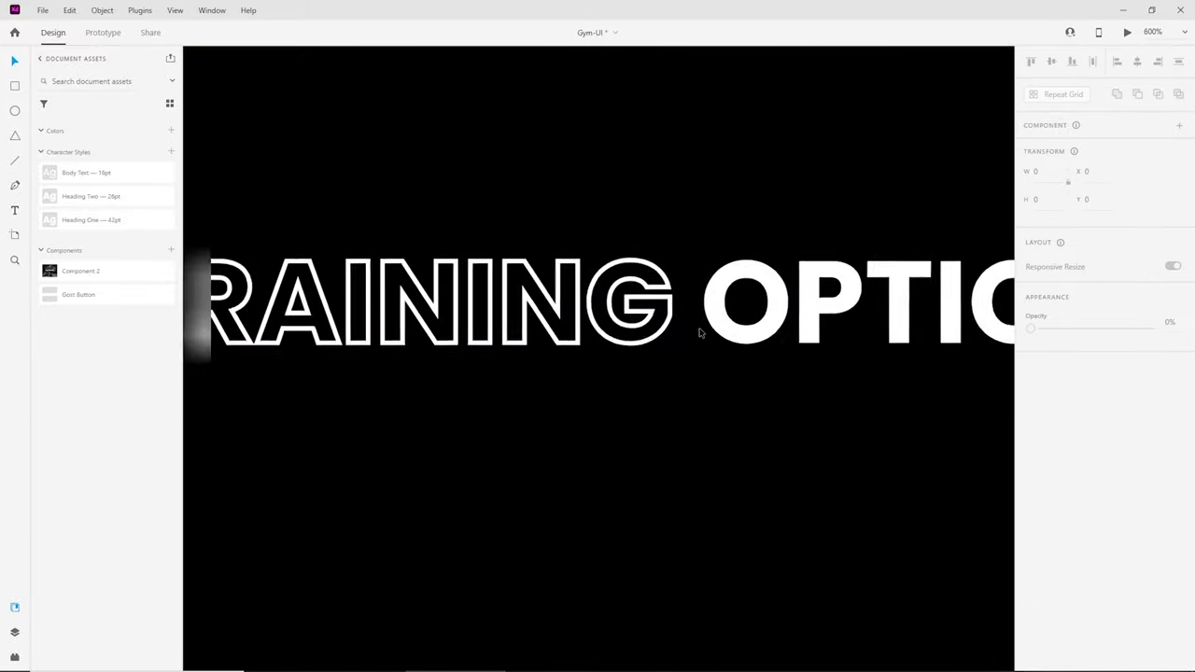
key(ctrl+minus)
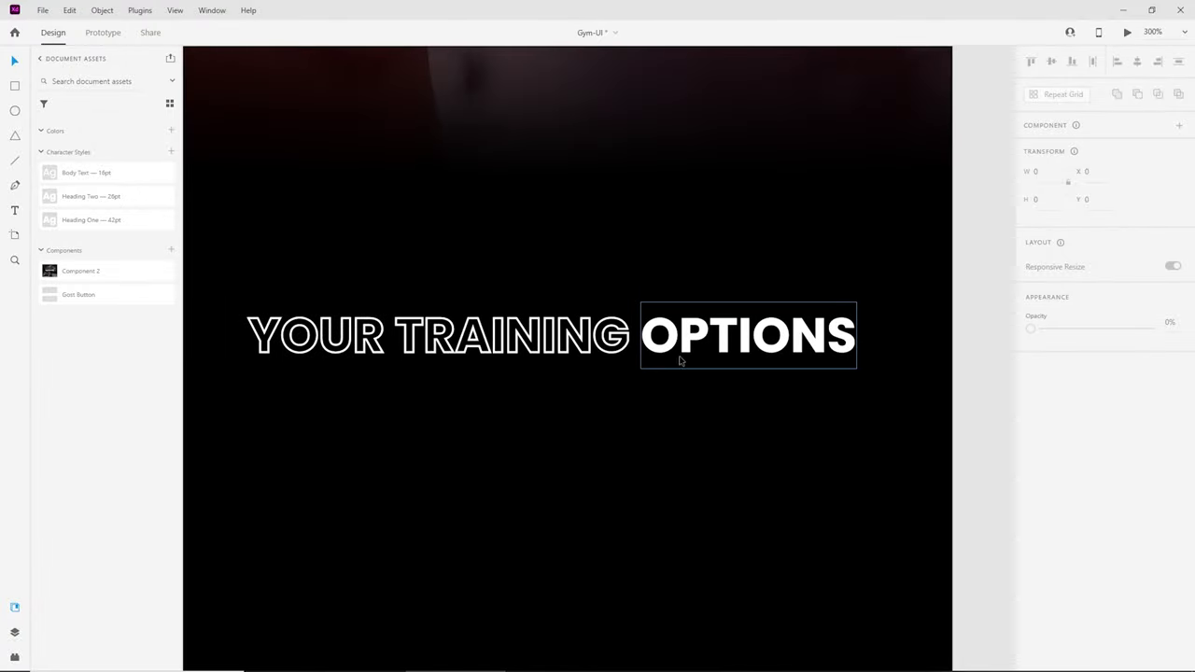
key(ctrl+minus)
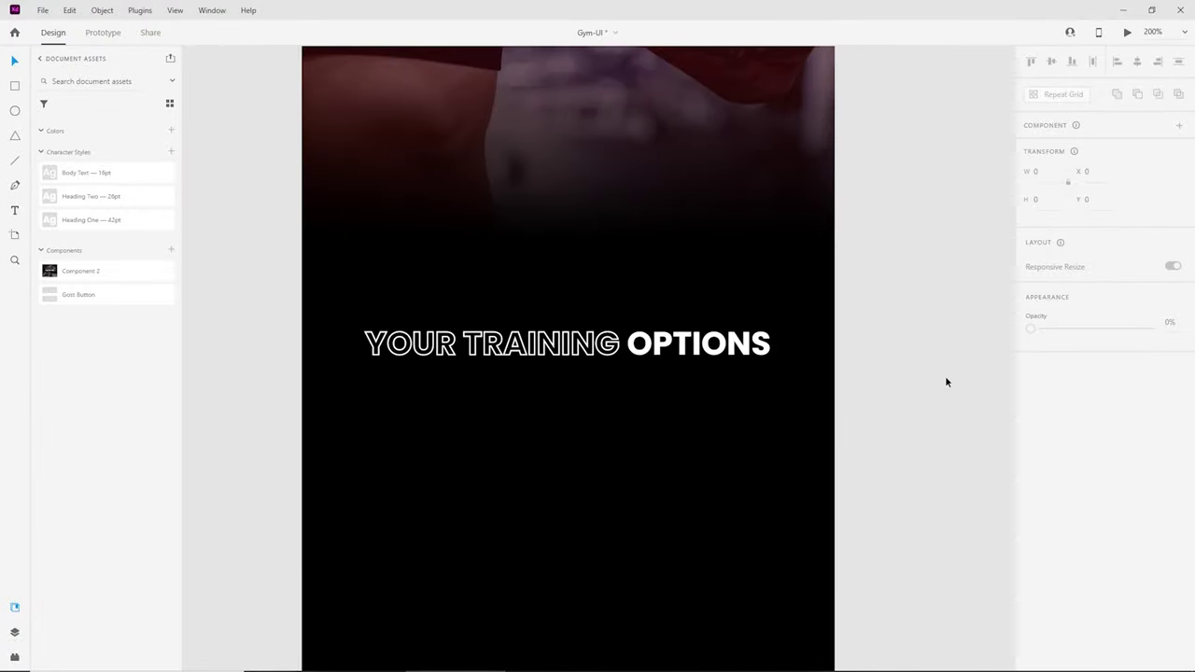
click(492, 357)
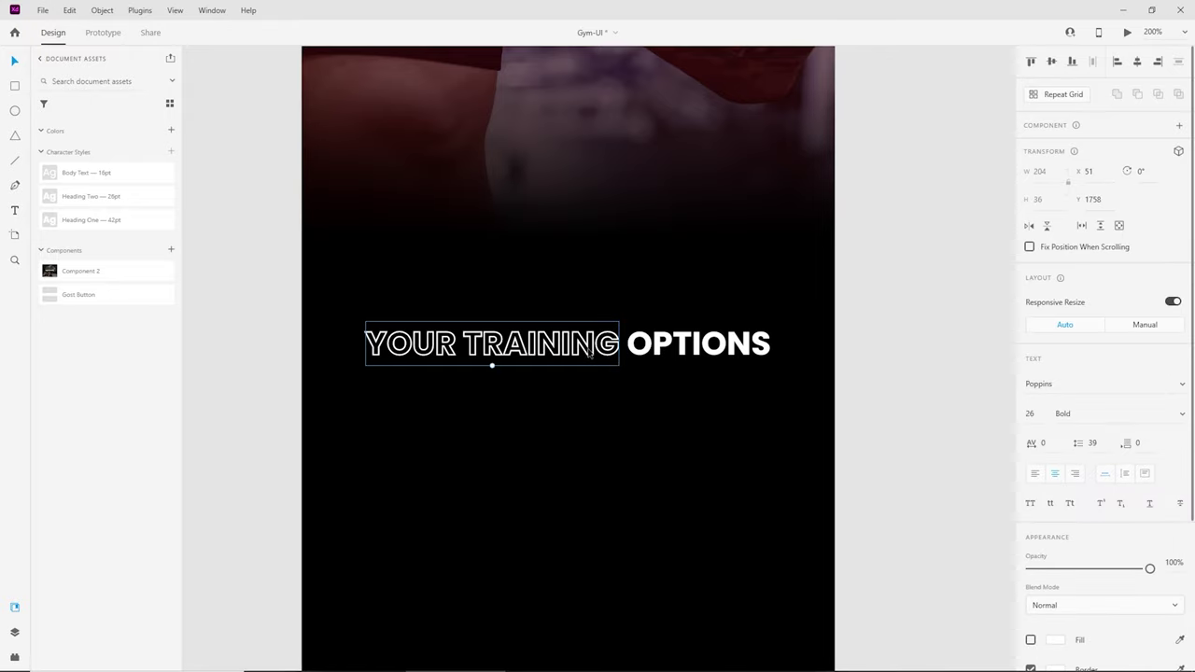
click(875, 389)
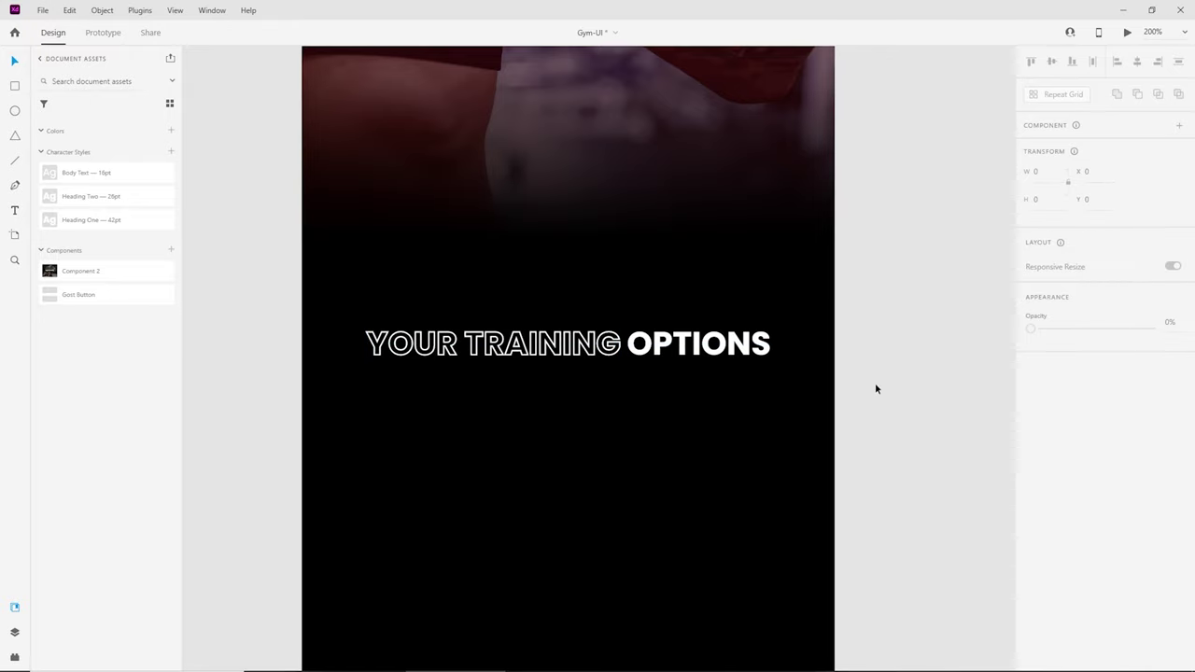
Step: Group the outlined "YOUR TRAINING" with the solid "OPTIONS" and centre the group horizontally on the artboard
click(714, 353)
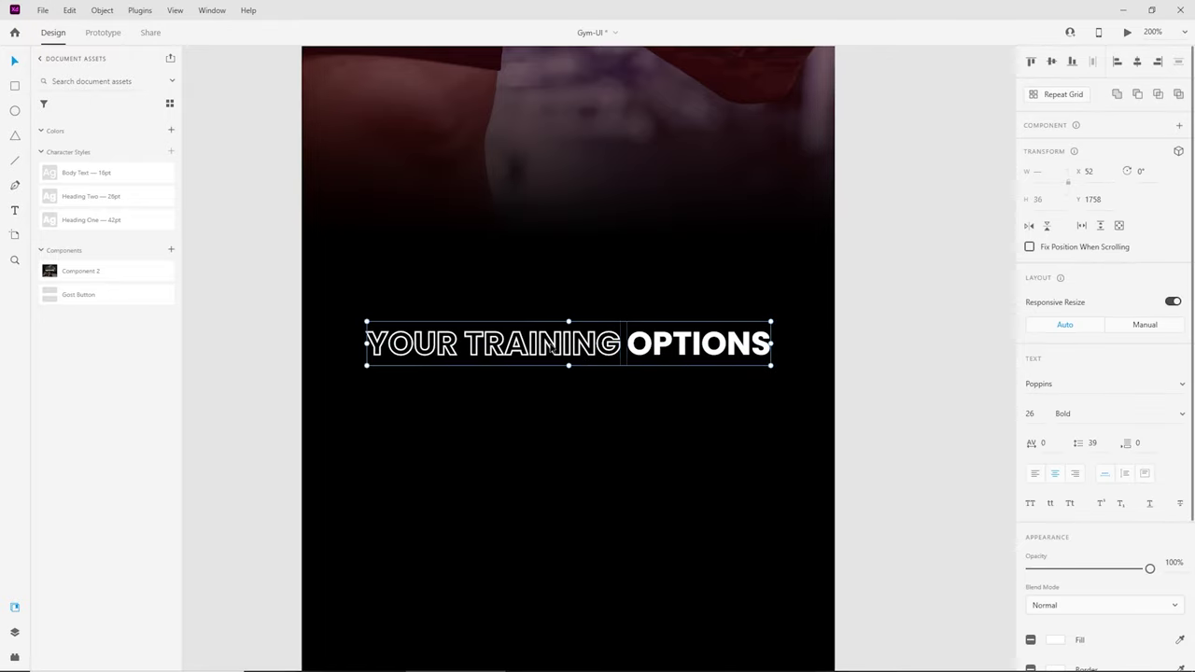
key(ctrl+g)
key(Left)
key(Left)
key(Left)
key(Left)
key(Left)
key(Left)
key(Left)
key(Left)
key(Left)
key(Left)
key(Left)
key(Left)
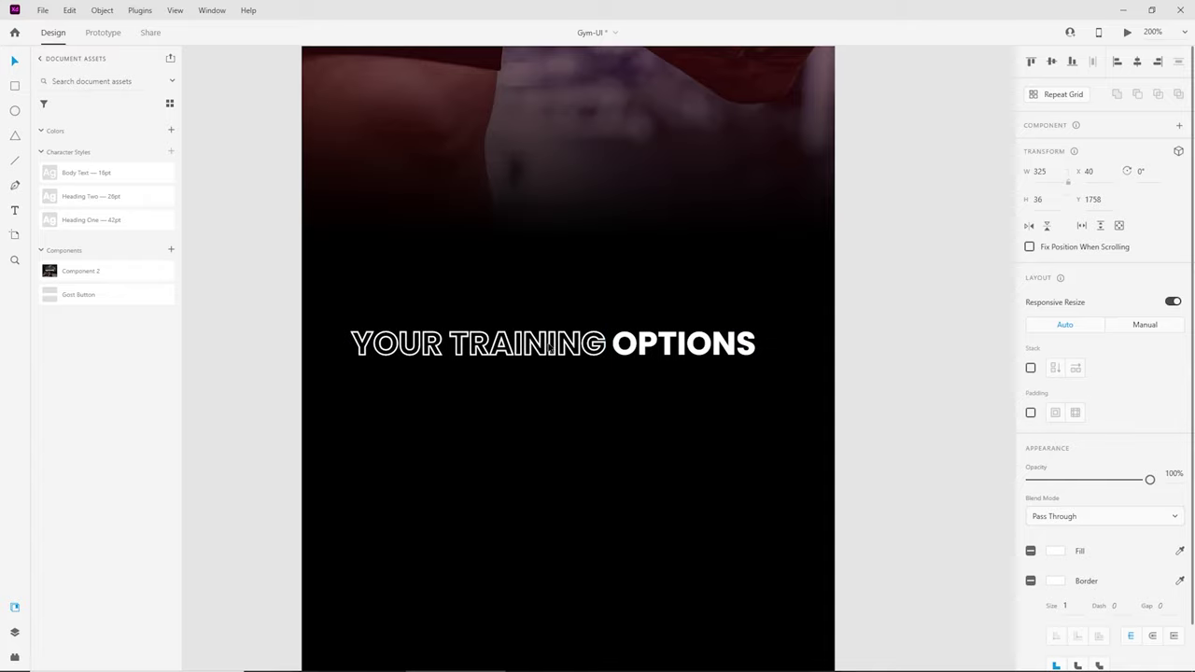
drag(550, 343, 566, 345)
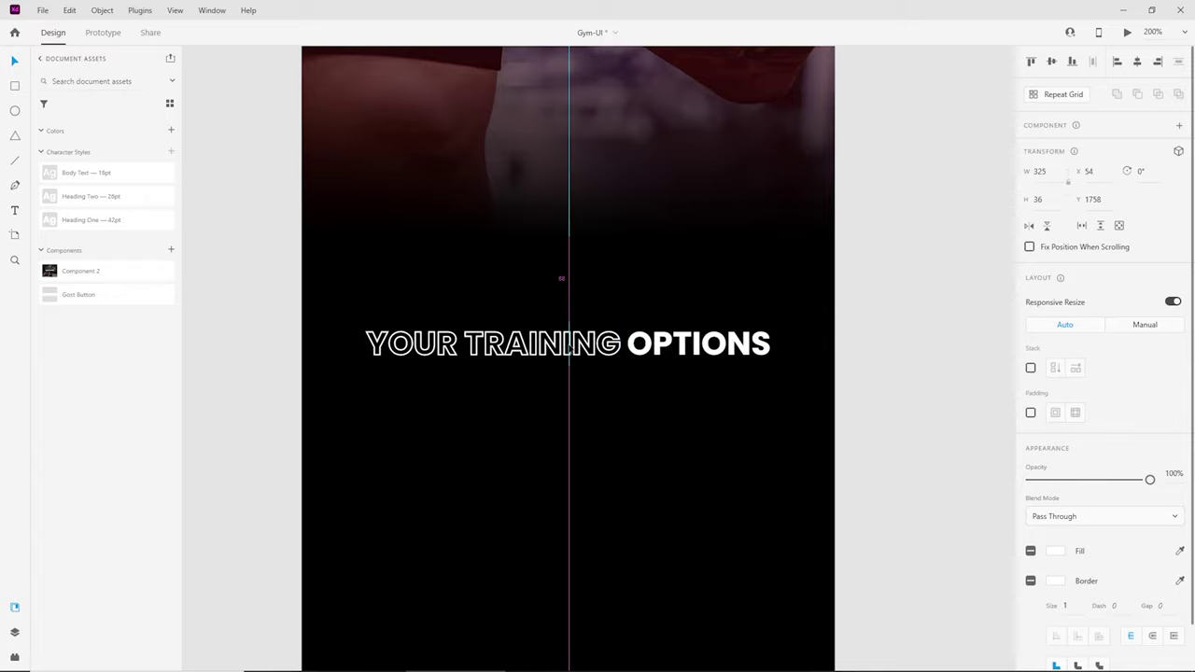
scroll(887, 371, down, 1)
click(886, 371)
key(ctrl+minus)
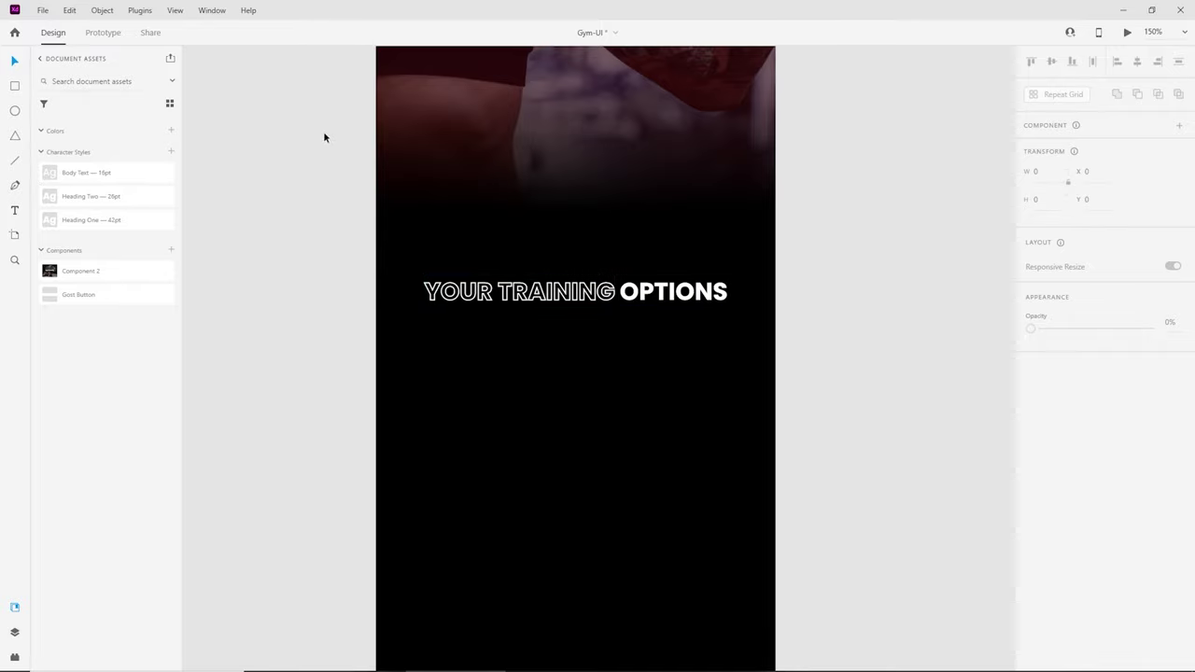
Step: Show the four-column layout grid on the mobile artboard
scroll(461, 267, down, 2)
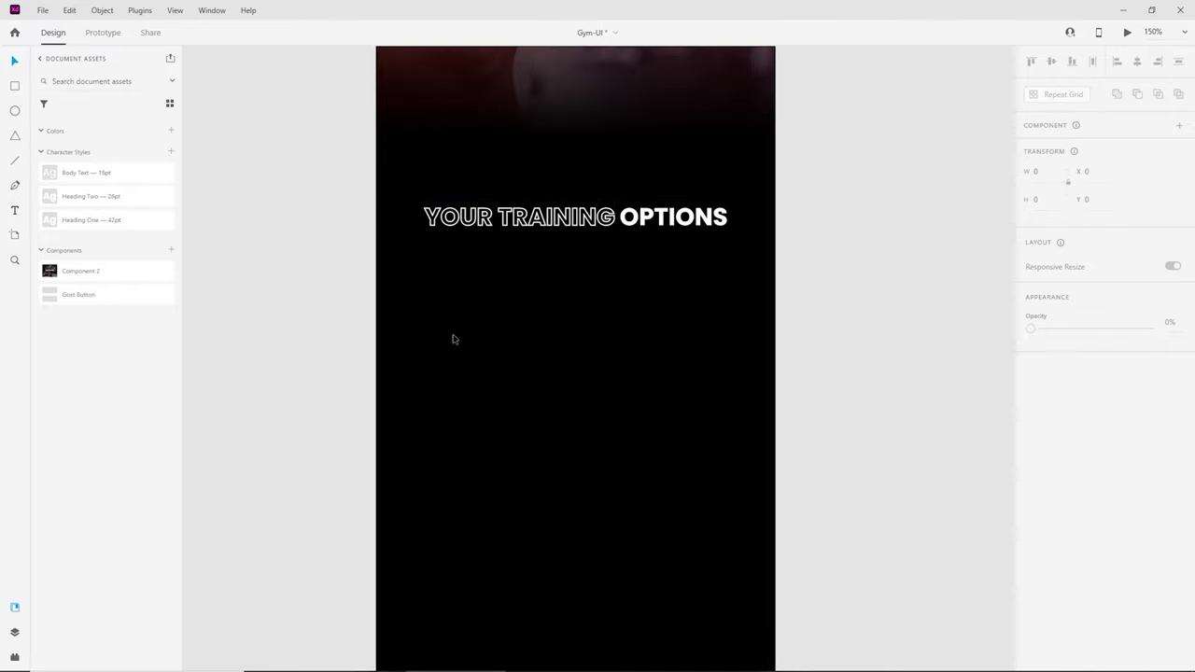
scroll(638, 377, down, 2)
click(720, 321)
click(1030, 480)
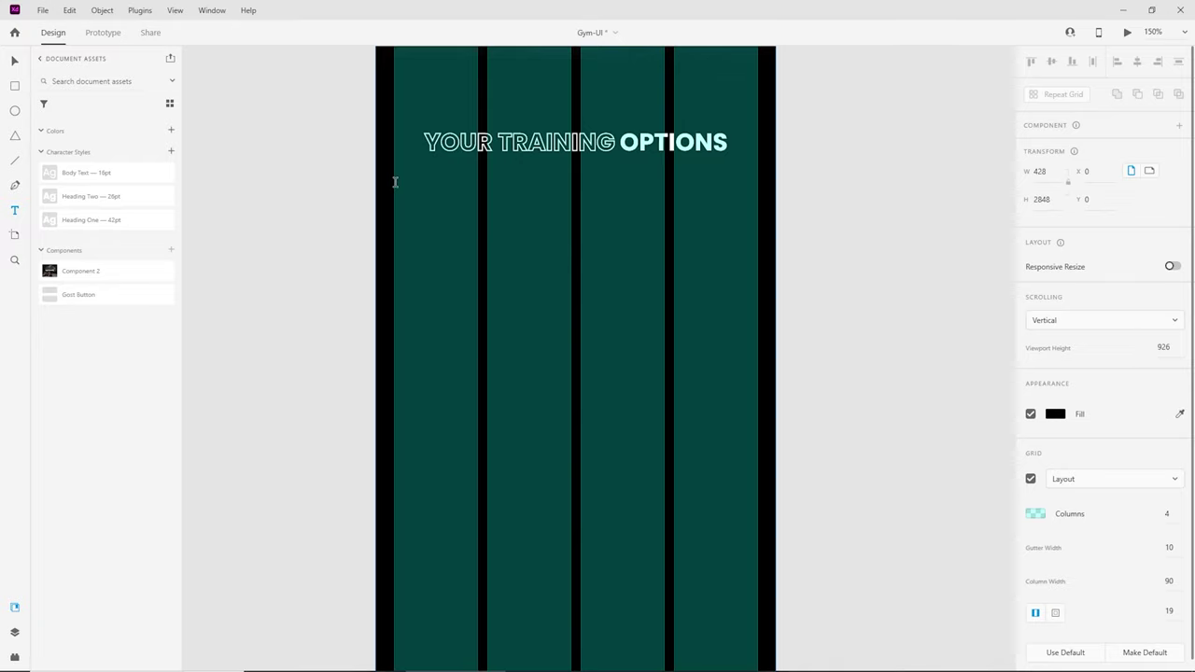
Step: Add a 390-wide text box below the heading with the "Defy your limits and pursue your fitness goals" paragraph in the Body Text 16pt style
drag(395, 182, 758, 370)
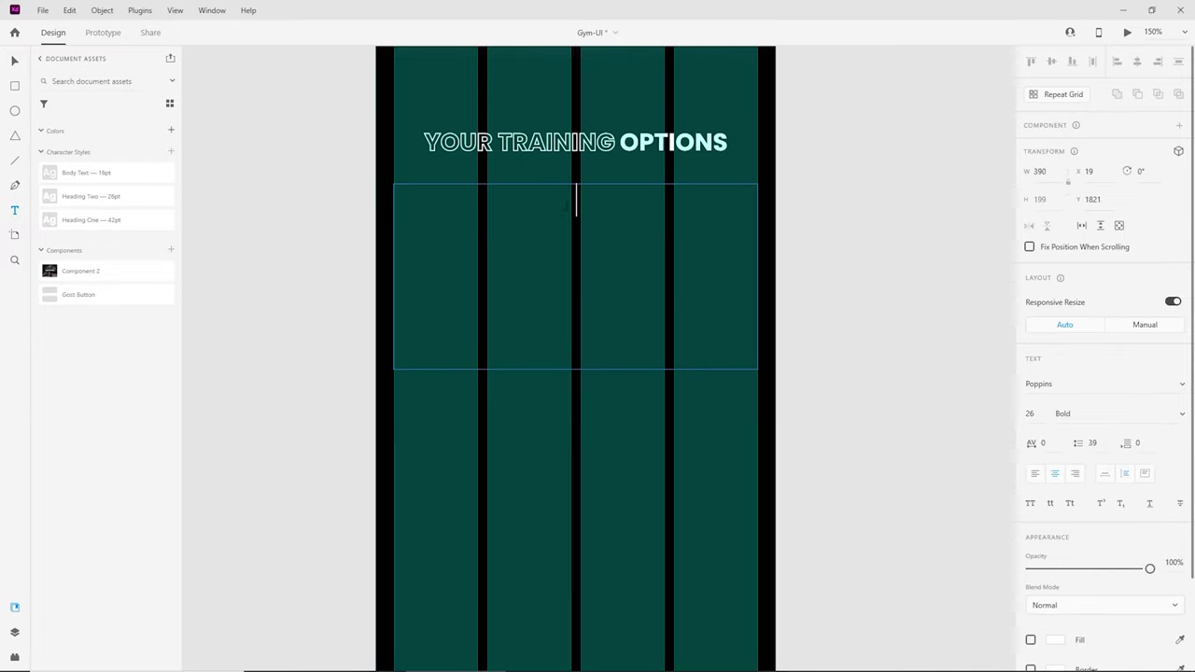
text(Defy your limits and pursue your fitness goals with a complimentary all-access gym pass! Try our wide-variety of classes, train with world-class coaches, and access the equipment you need. Available at participating locations. Offers vary by location. Terms and conditions may apply.)
click(14, 62)
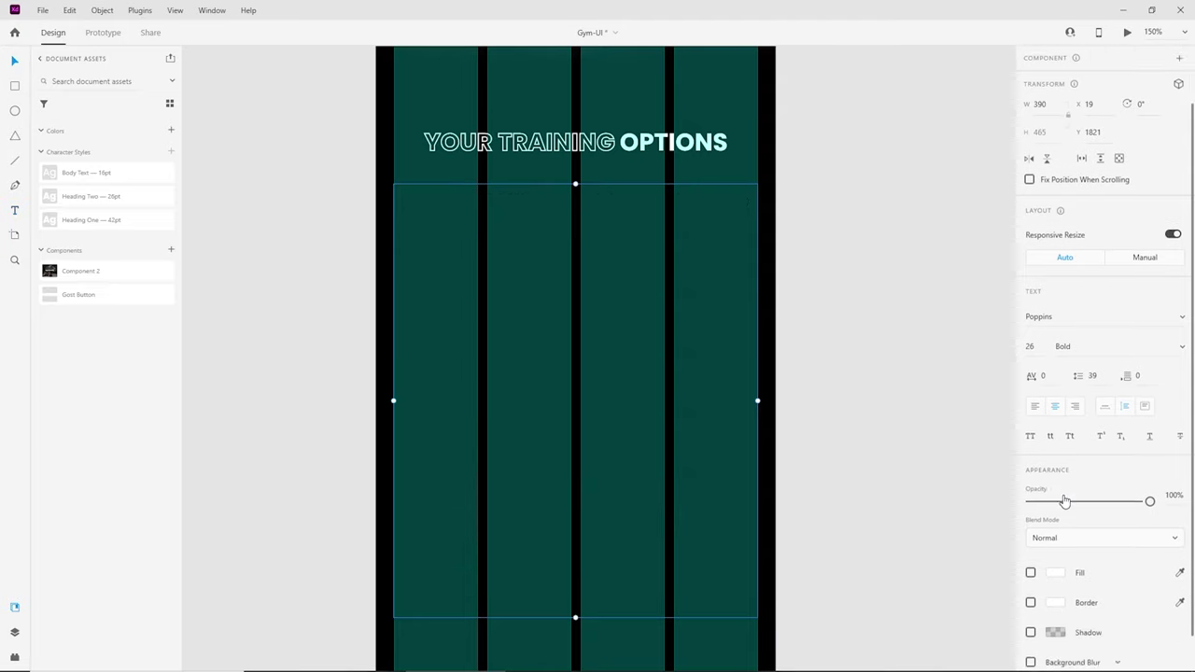
scroll(1055, 495, down, 3)
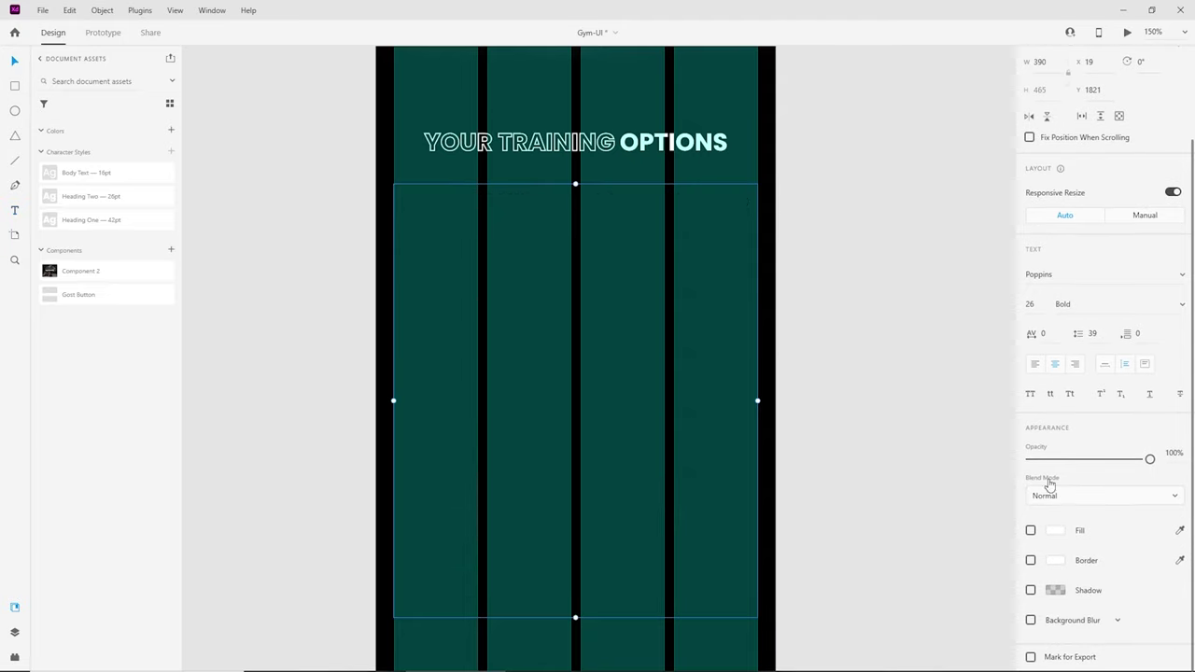
click(83, 175)
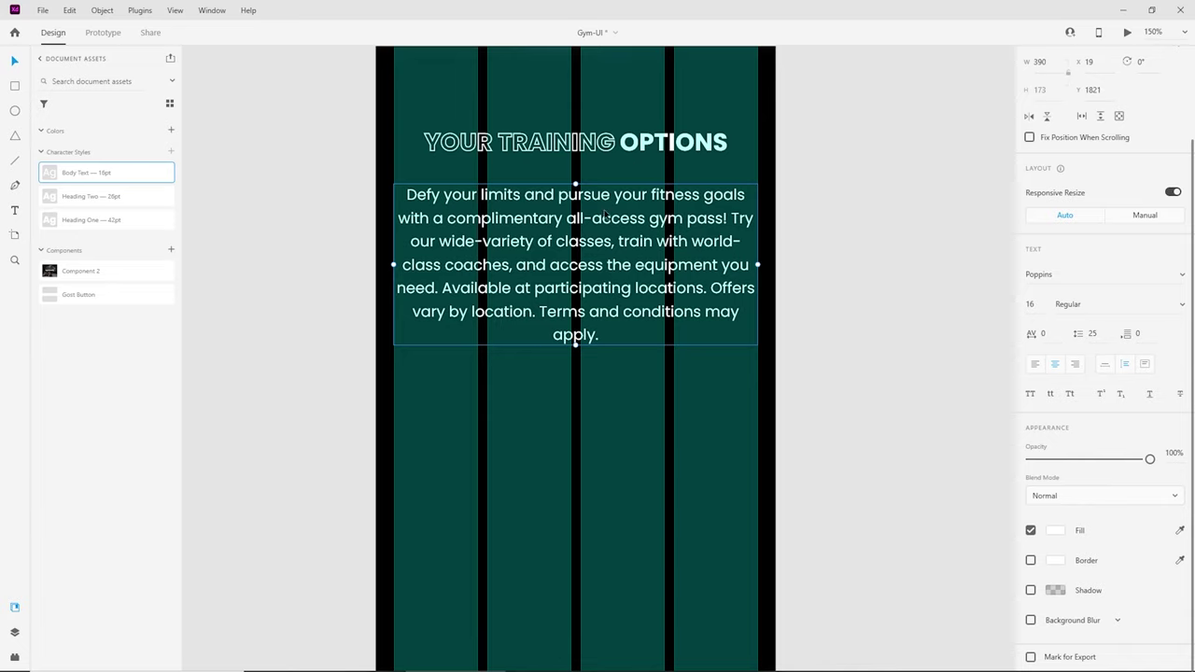
Step: Move the training options paragraph up closer to its heading, at Y 1806
click(834, 299)
scroll(827, 493, up, 3)
drag(616, 427, 619, 417)
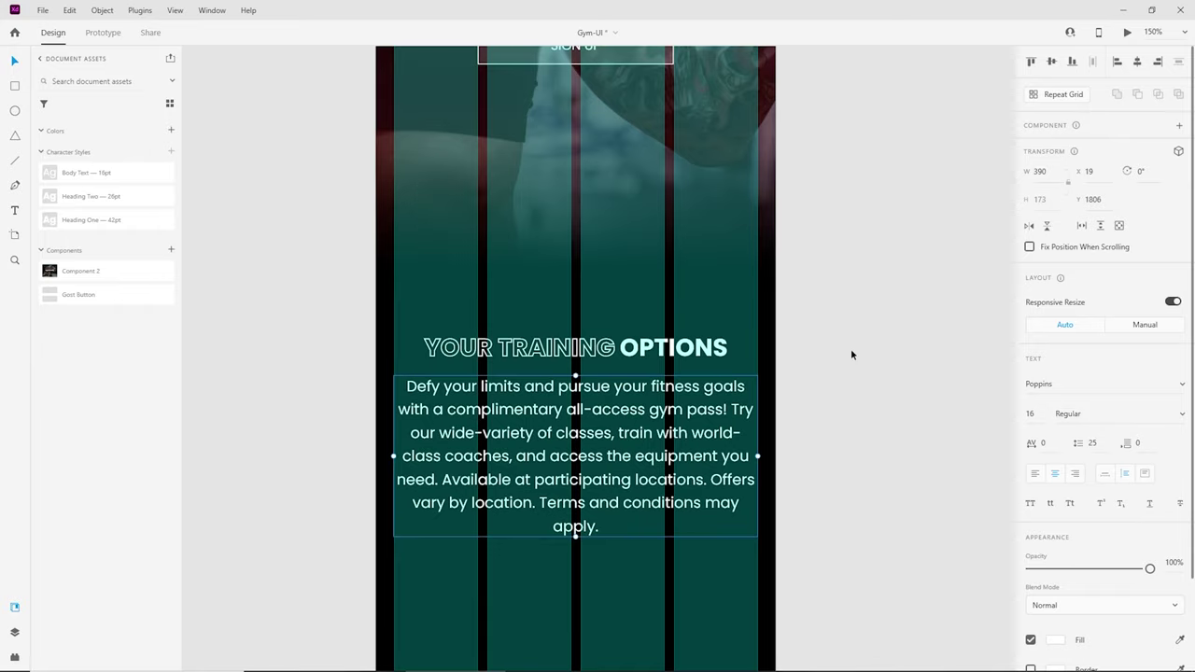
click(823, 430)
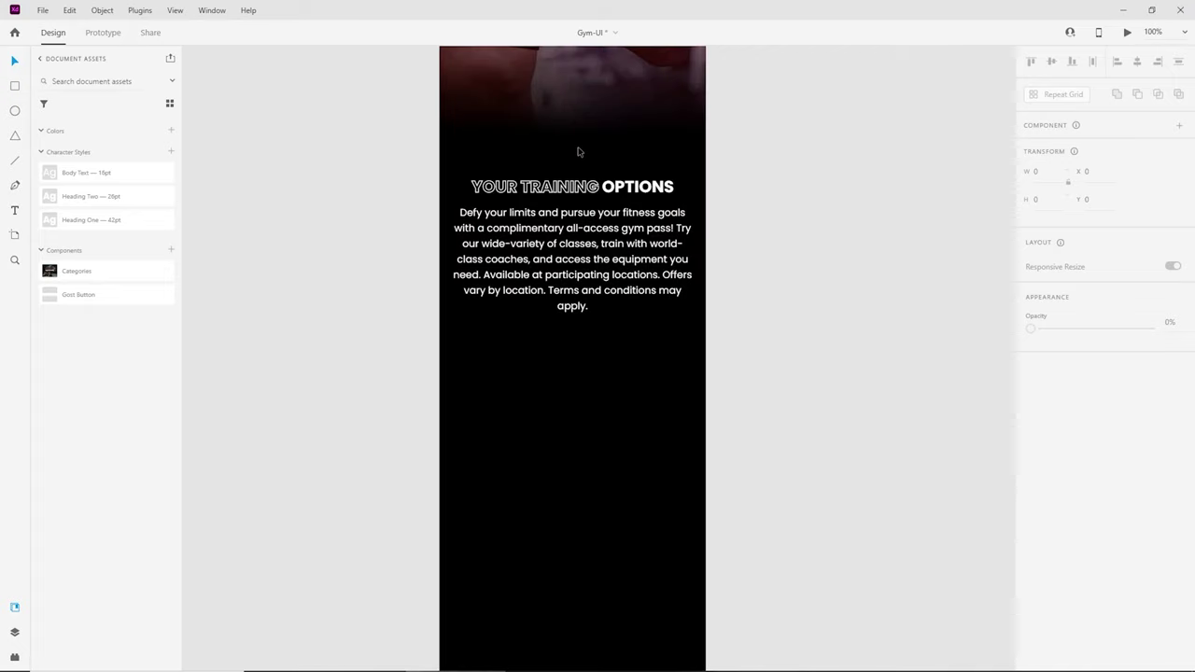
Step: Place the "Support" category card below the training options paragraph at X 19, Y 2003
key(ctrl+minus)
drag(709, 259, 803, 457)
drag(653, 140, 819, 505)
drag(518, 282, 555, 300)
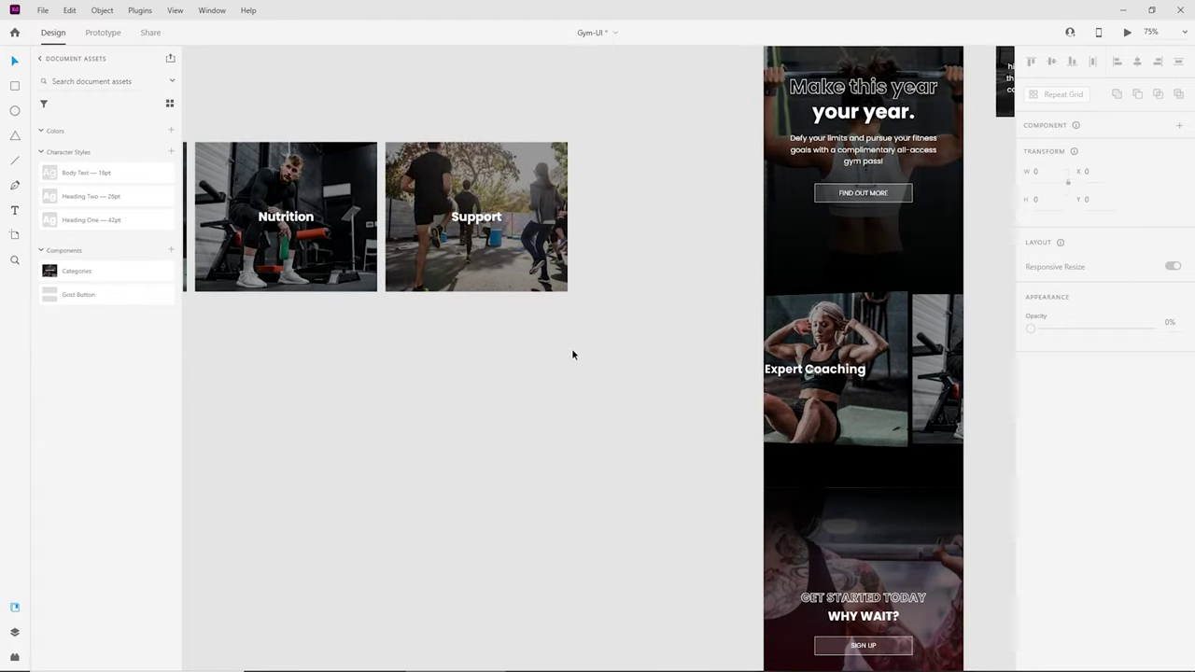
drag(618, 382, 410, 130)
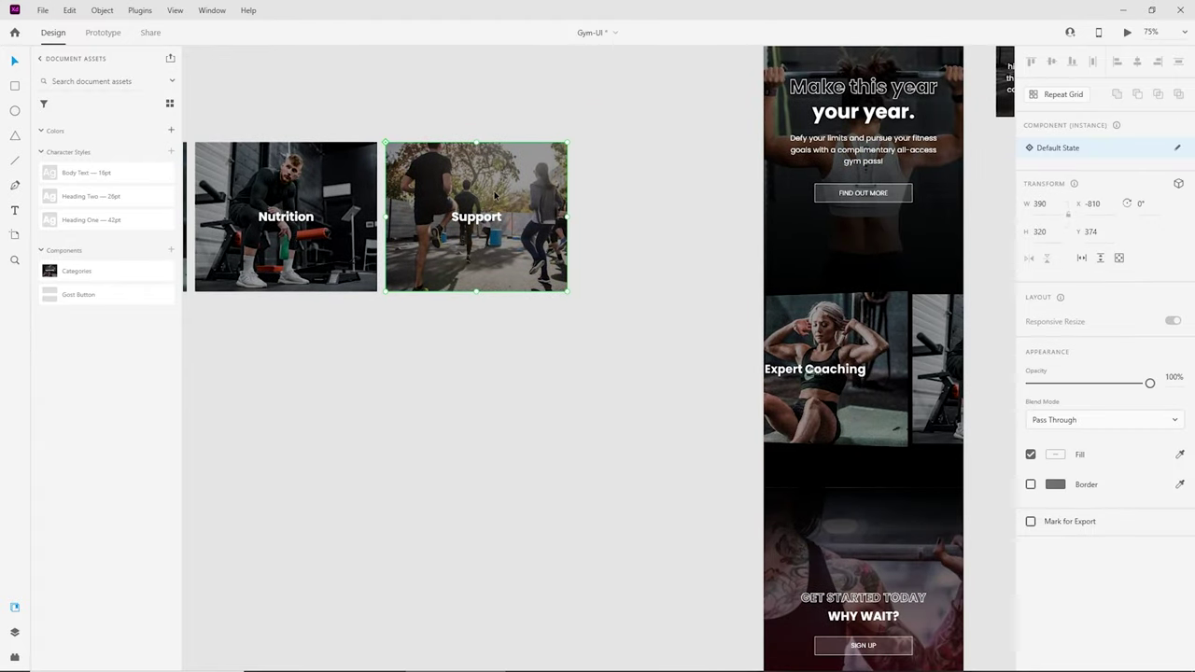
drag(496, 194, 711, 536)
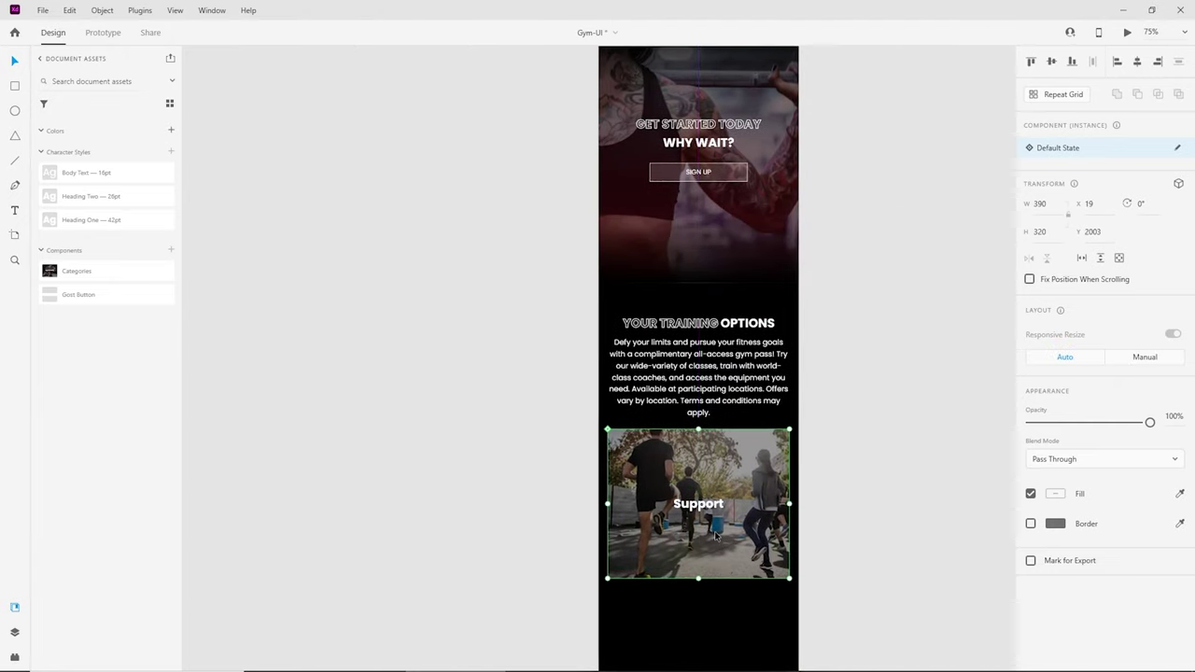
drag(867, 518, 742, 296)
key(ctrl+equal)
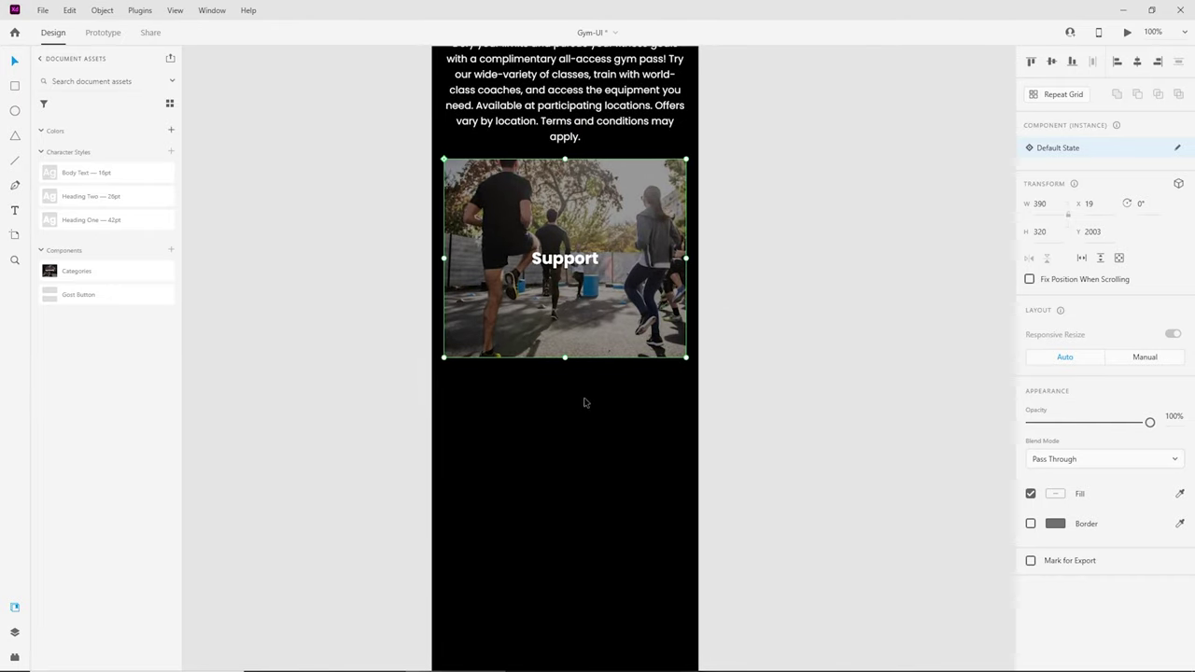
Step: Ungroup the "Support" category card component into separate elements
scroll(551, 476, up, 3)
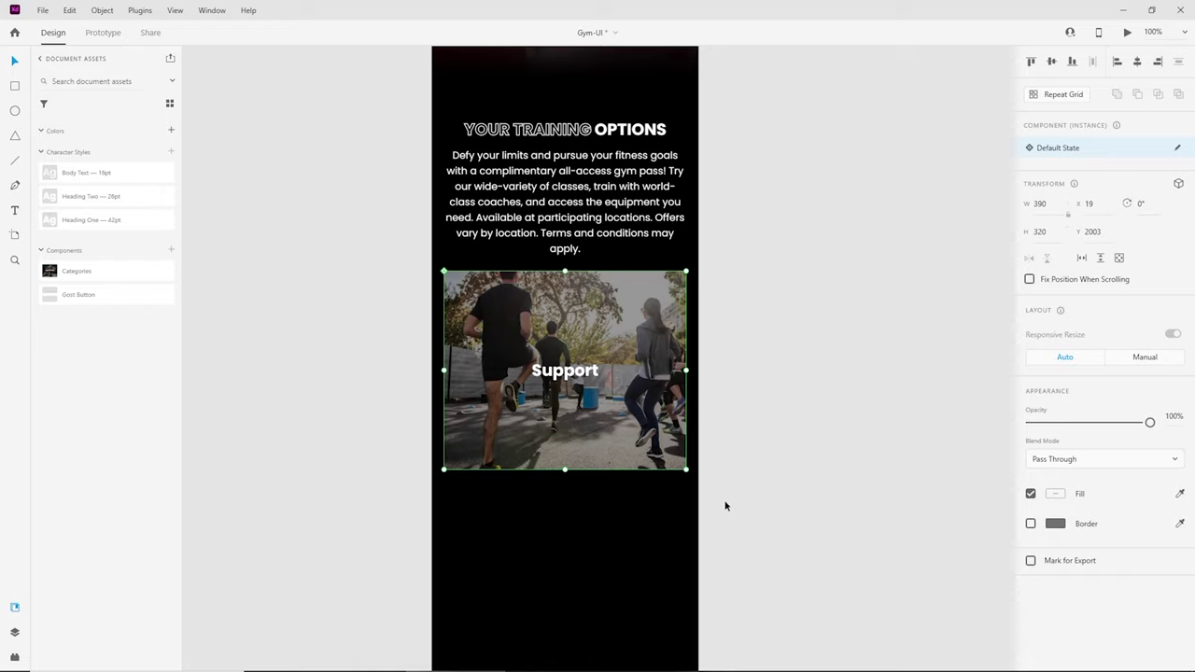
right_click(516, 321)
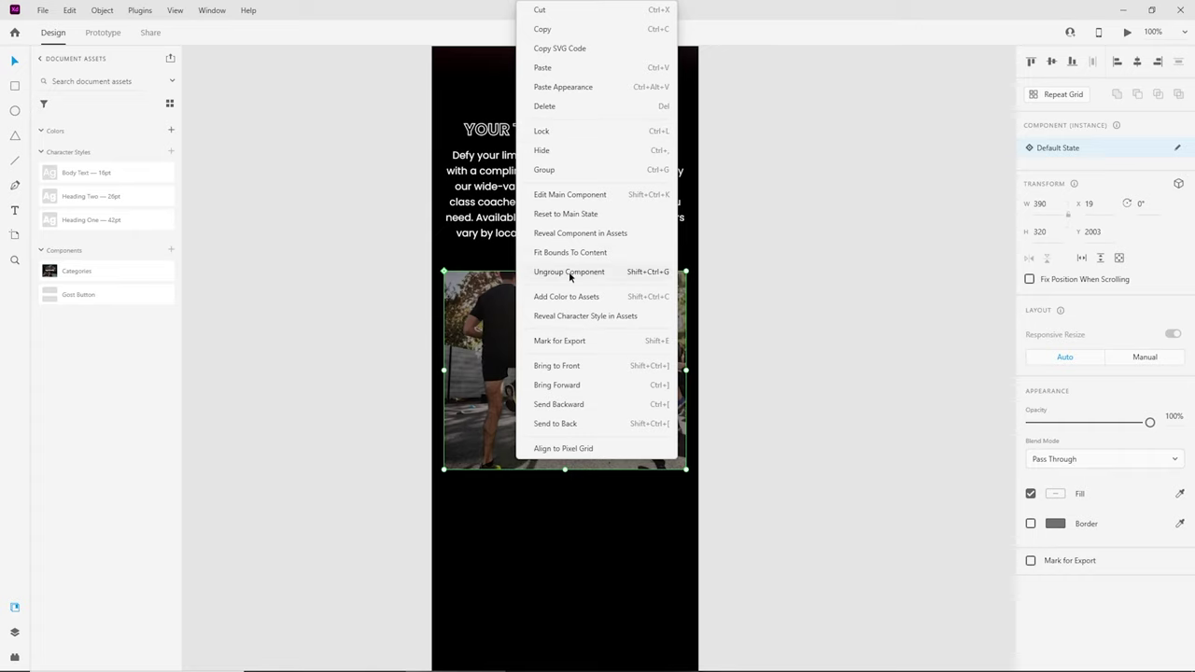
click(572, 275)
click(798, 374)
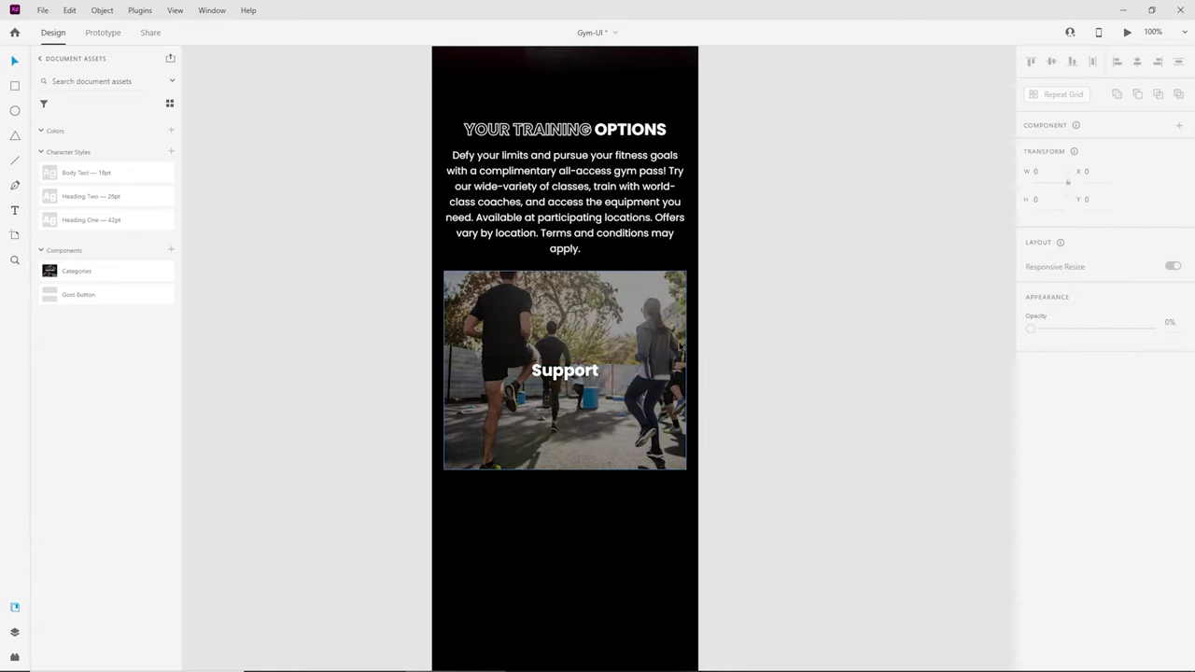
Step: Move the "Support" card down to Y 2014 and shift its title up within the card to Y 2099
scroll(612, 476, down, 2)
scroll(614, 399, up, 1)
drag(742, 475, 682, 411)
drag(527, 285, 560, 275)
click(763, 341)
Step: Change the card's "Support" title to "Small Group PT"
key(ctrl+equal)
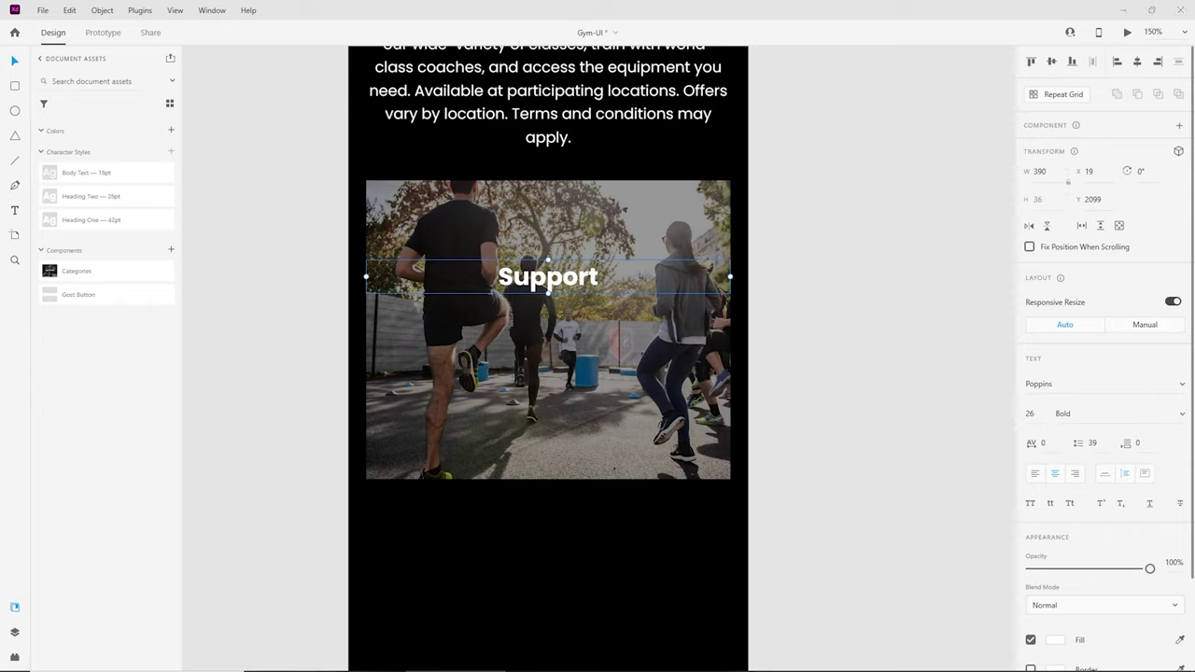
key(Return)
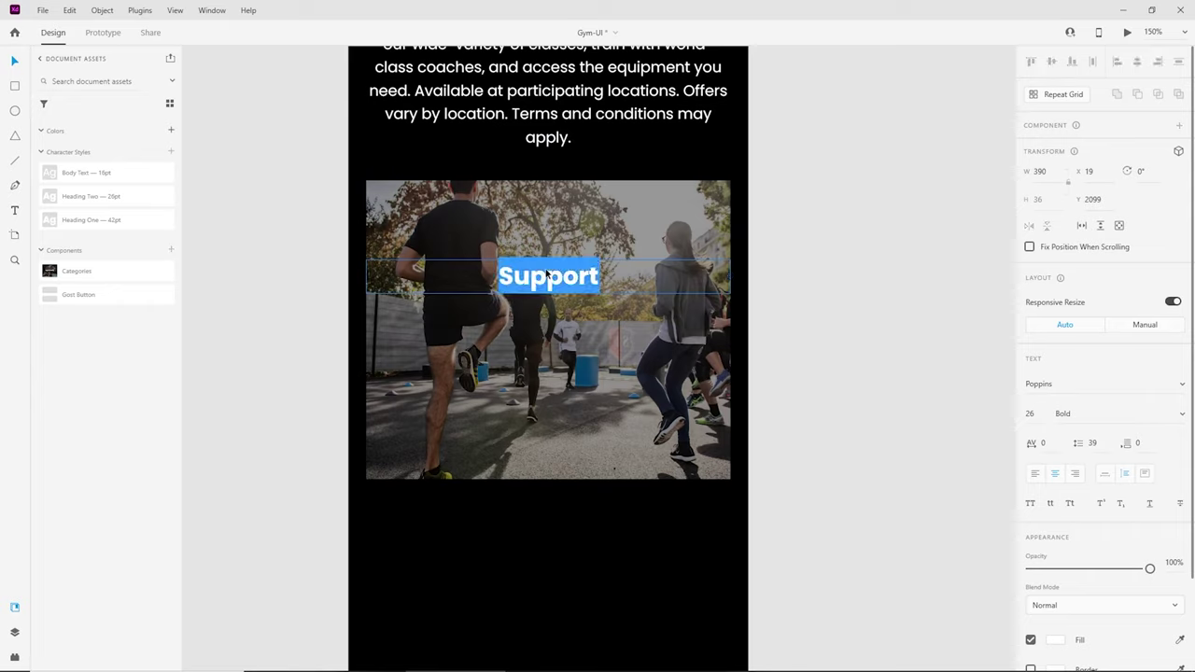
text(Small Group PT)
key(Escape)
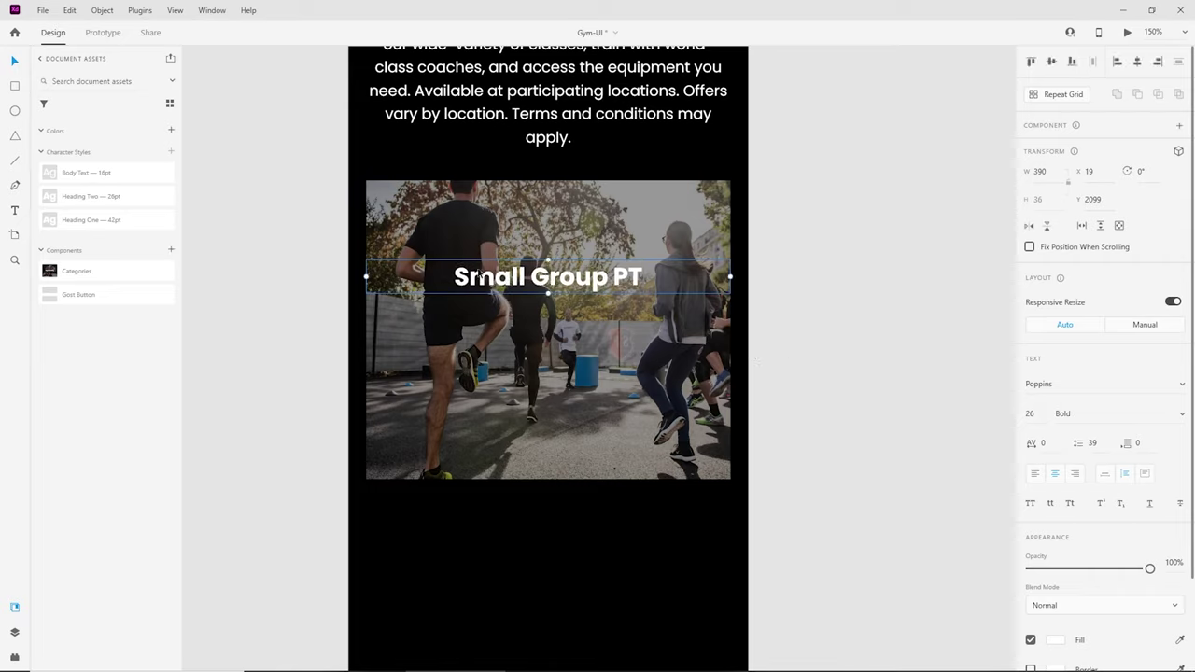
click(800, 342)
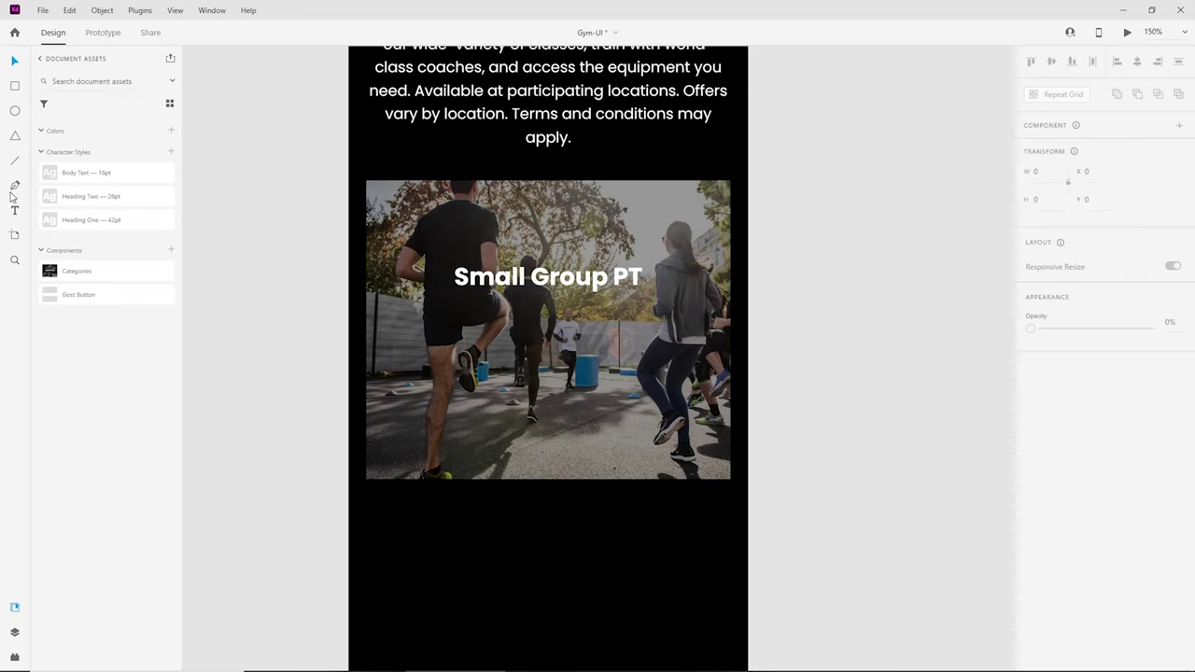
Step: Add the 344-wide "Expect the unexpected in our signature" paragraph in Body Text 16pt at Y 2183 and lower the card title to Y 2135
drag(388, 312, 708, 435)
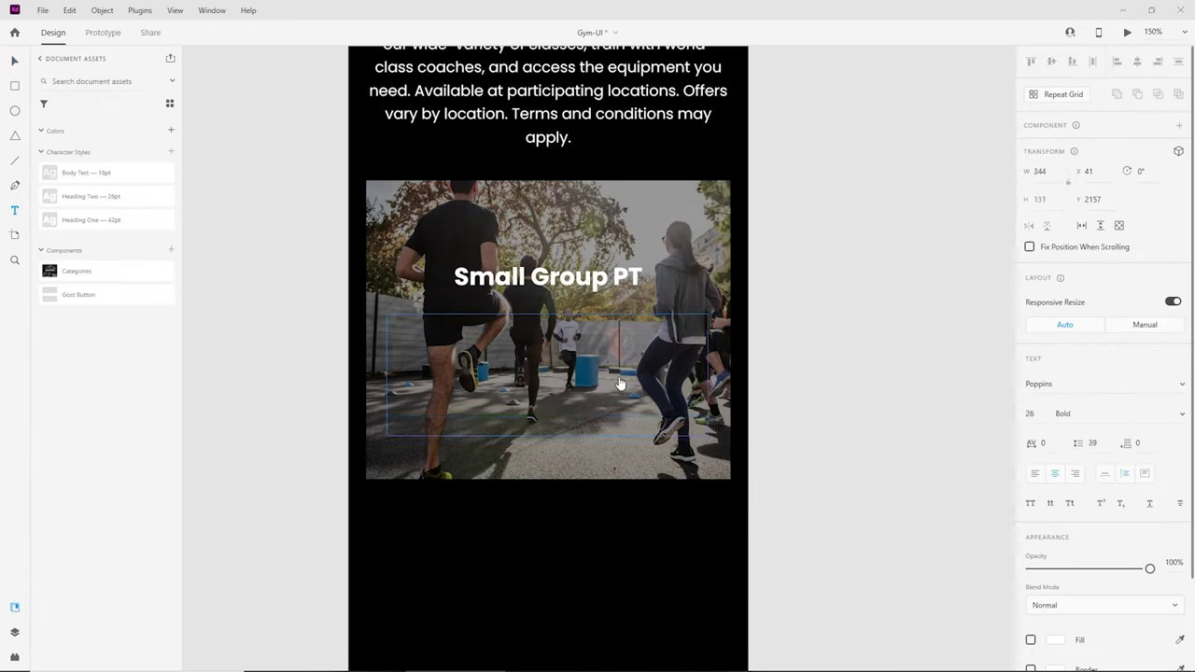
text(Expect the unexpected in our signature high-intensity interval training class. Cycle through timed interval stations designed to consistently shock your system and deliver results.)
click(249, 219)
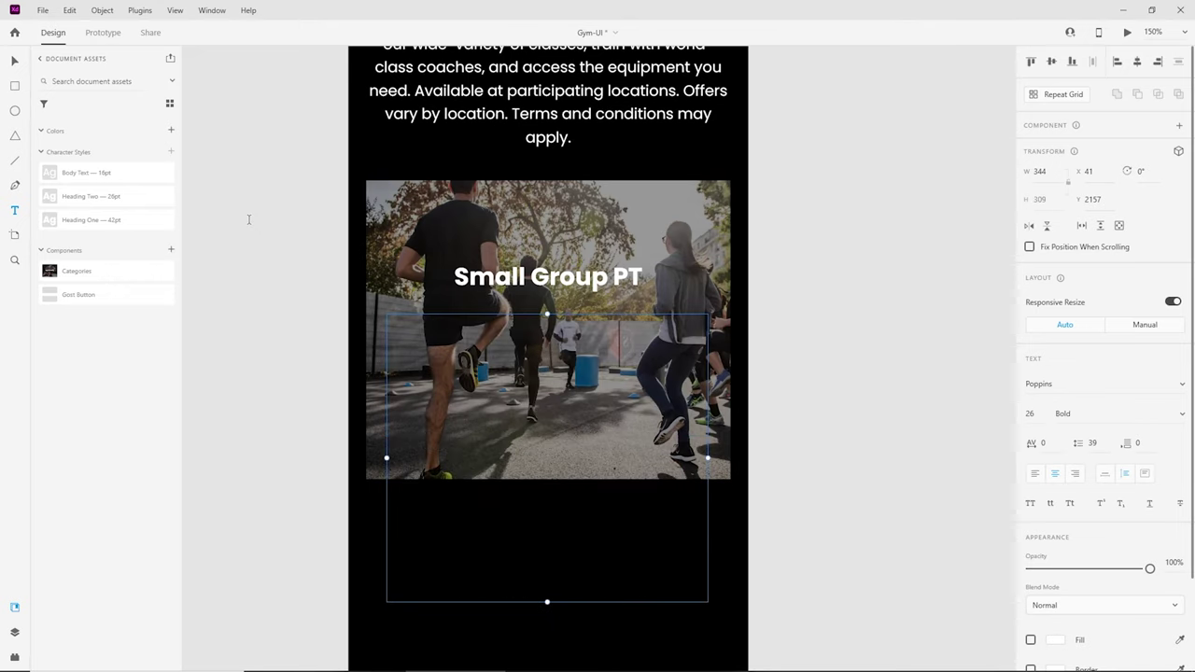
triple_click(577, 375)
click(14, 61)
click(84, 175)
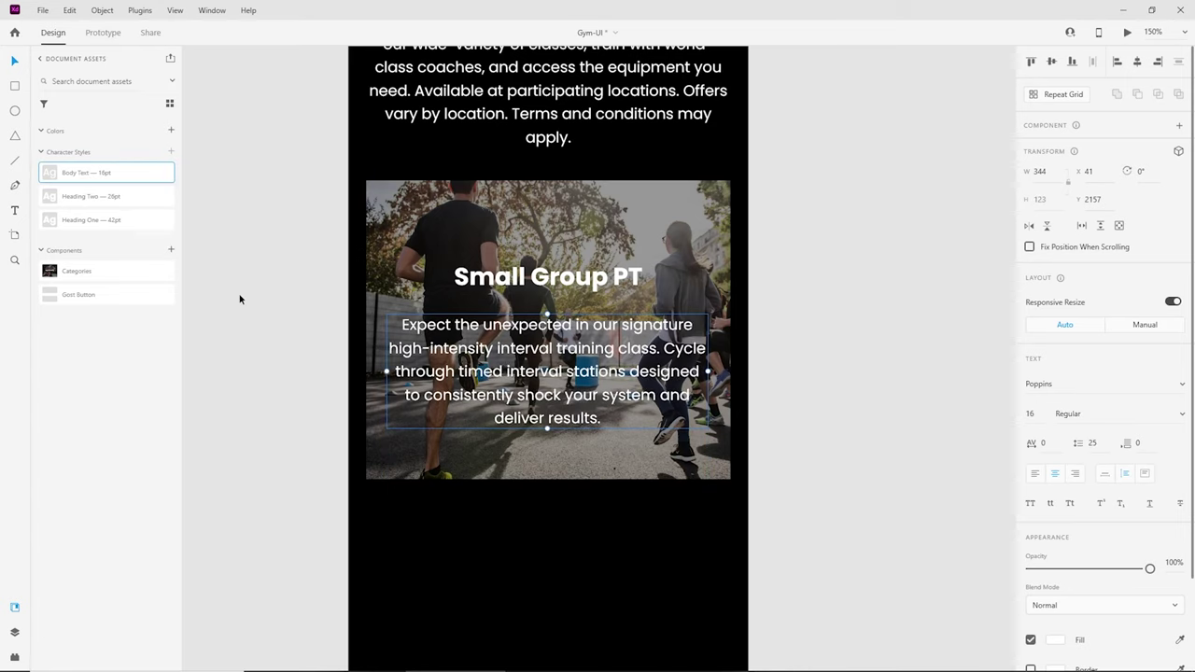
drag(583, 338, 585, 361)
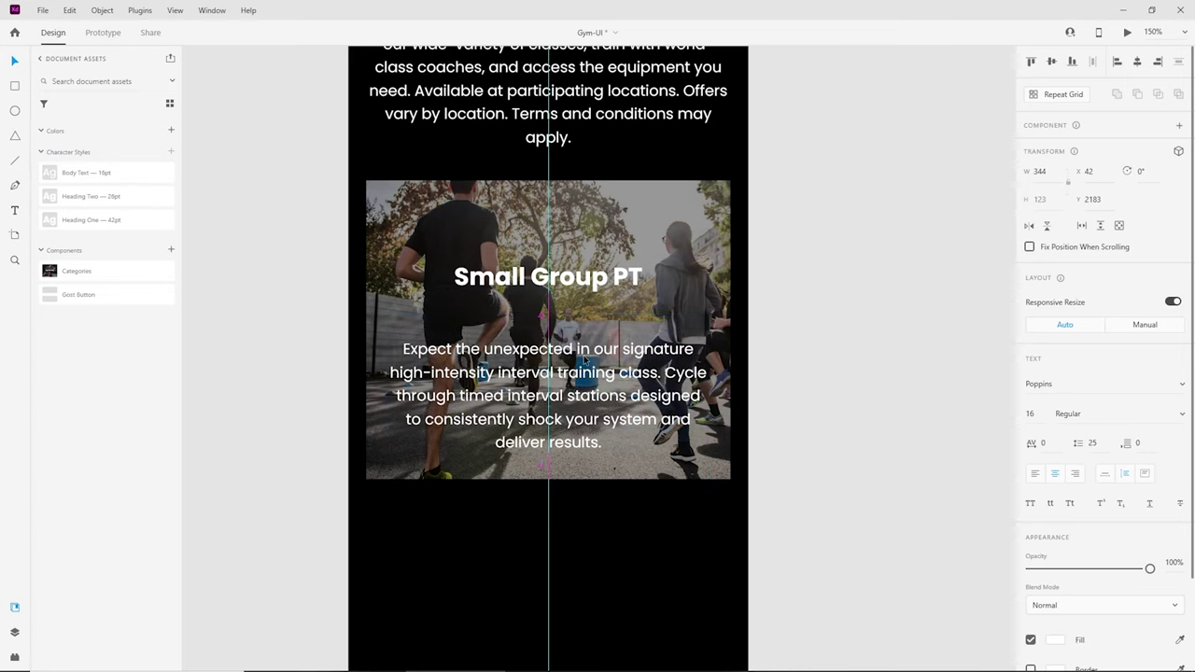
drag(572, 286, 572, 320)
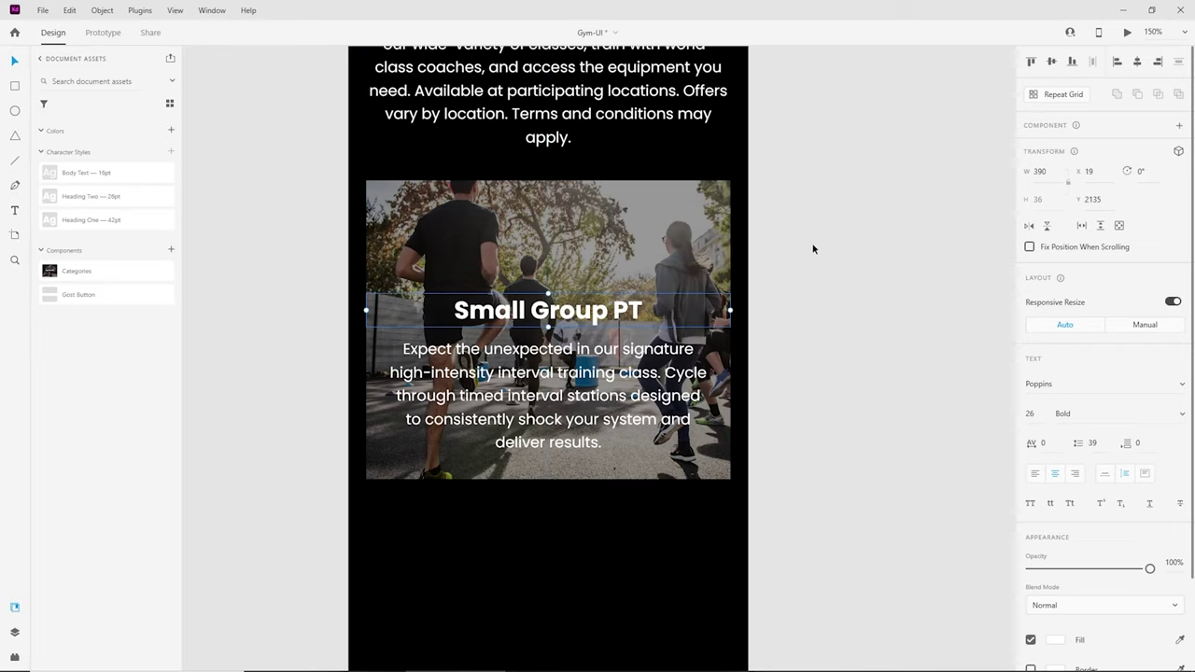
Step: Set the opacity of the card's black overlay to 60%
click(660, 244)
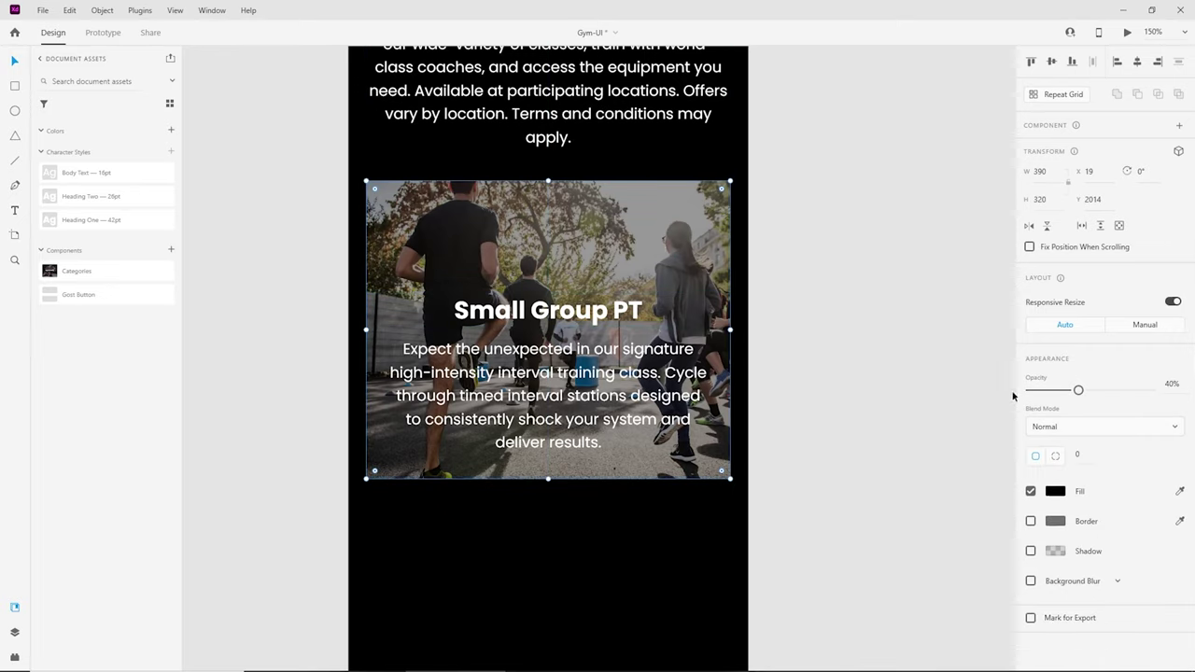
click(1170, 384)
text(60)
key(Return)
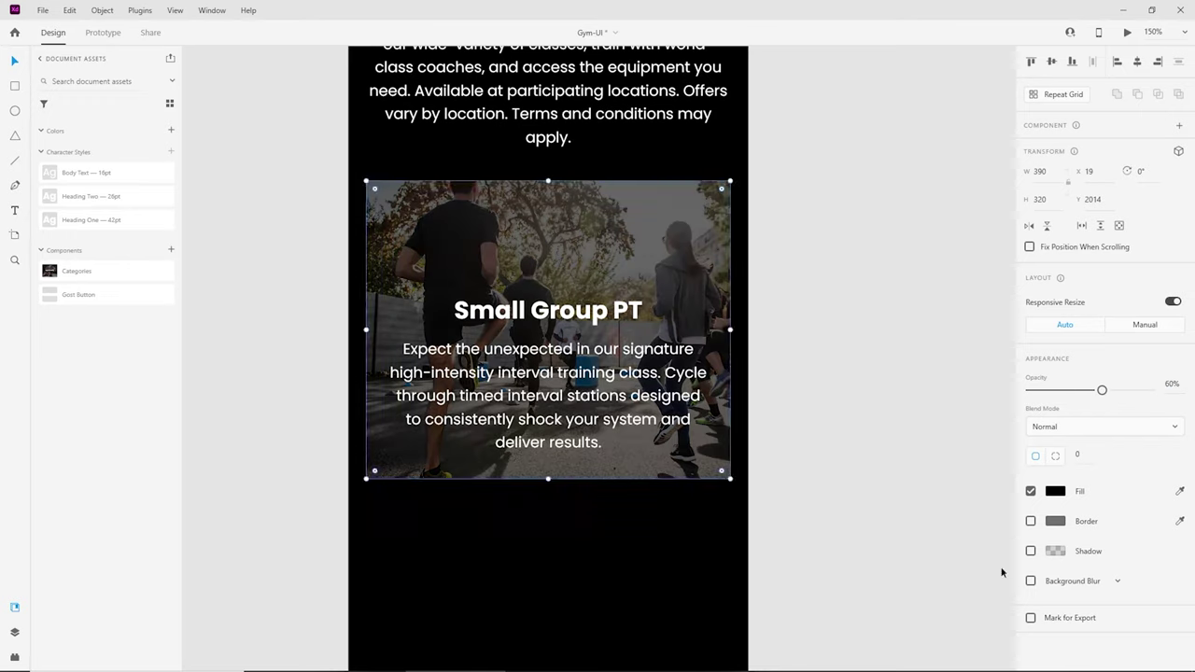
Step: Nudge the "Small Group PT" paragraph and title slightly further down within the card
click(802, 384)
drag(541, 378, 543, 383)
drag(536, 304, 536, 307)
click(875, 362)
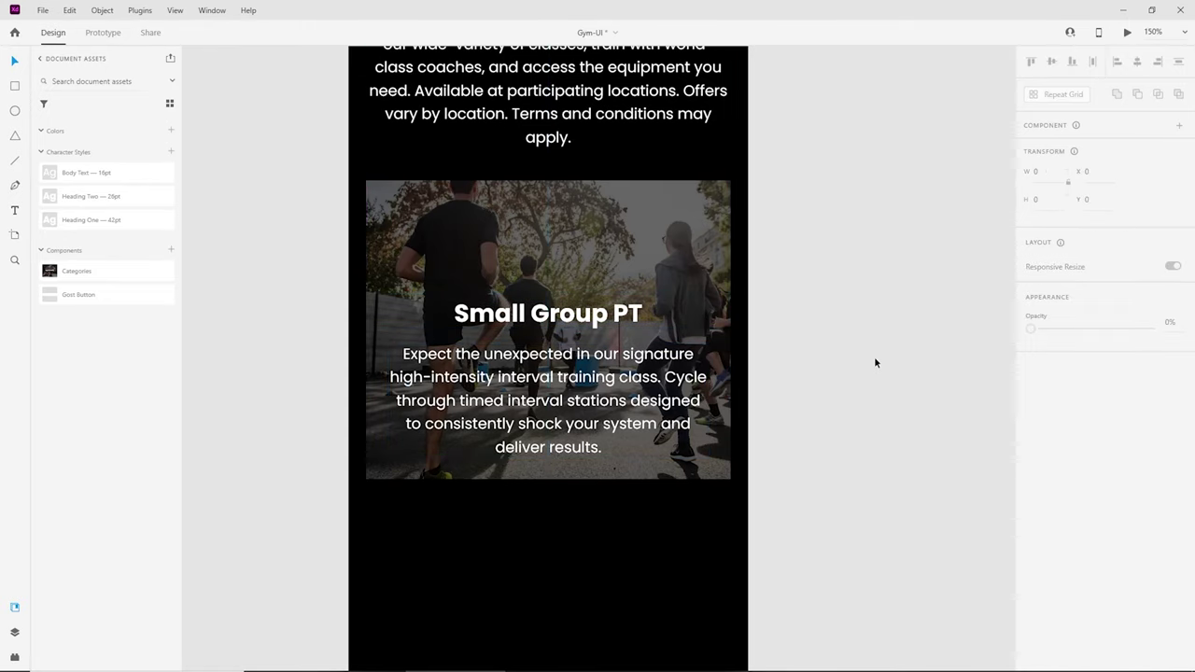
Step: Turn the whole "Small Group PT" card into a Repeat Grid and extend it downward to three stacked cards
key(ctrl+minus)
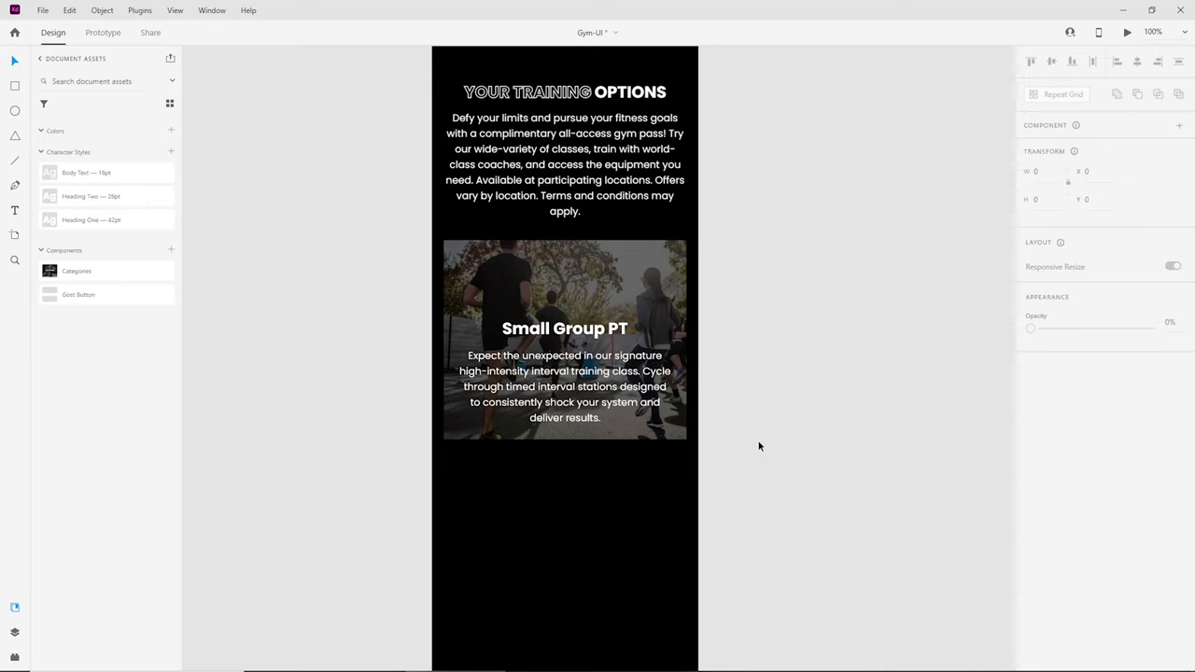
drag(821, 465, 477, 307)
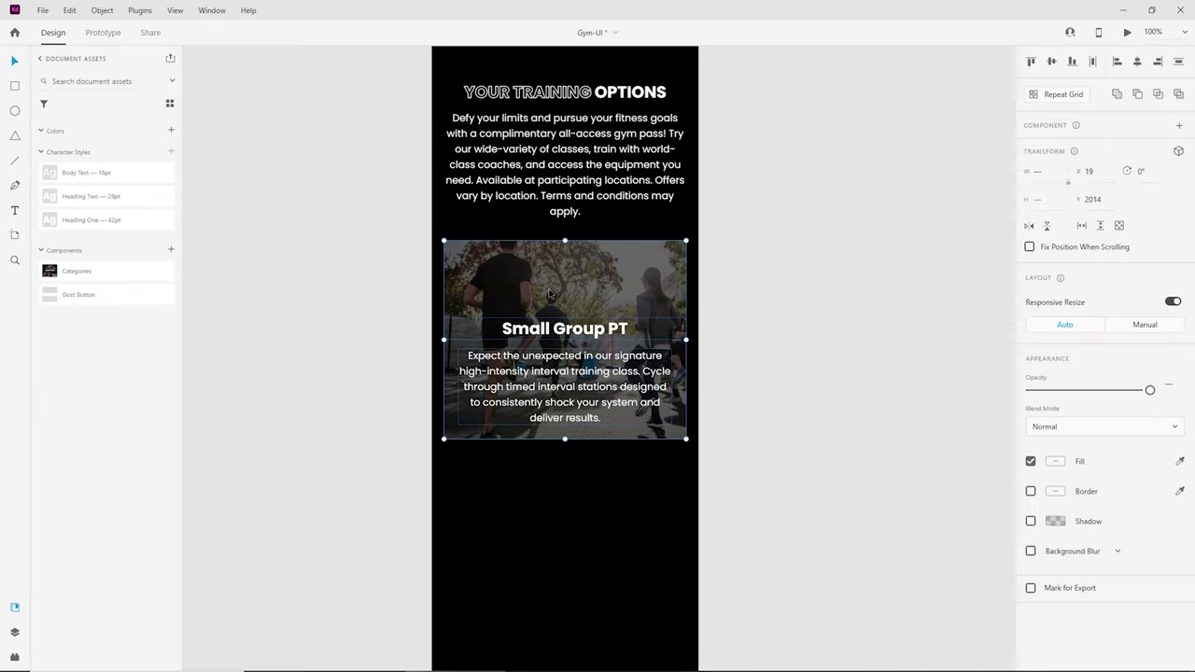
click(1043, 97)
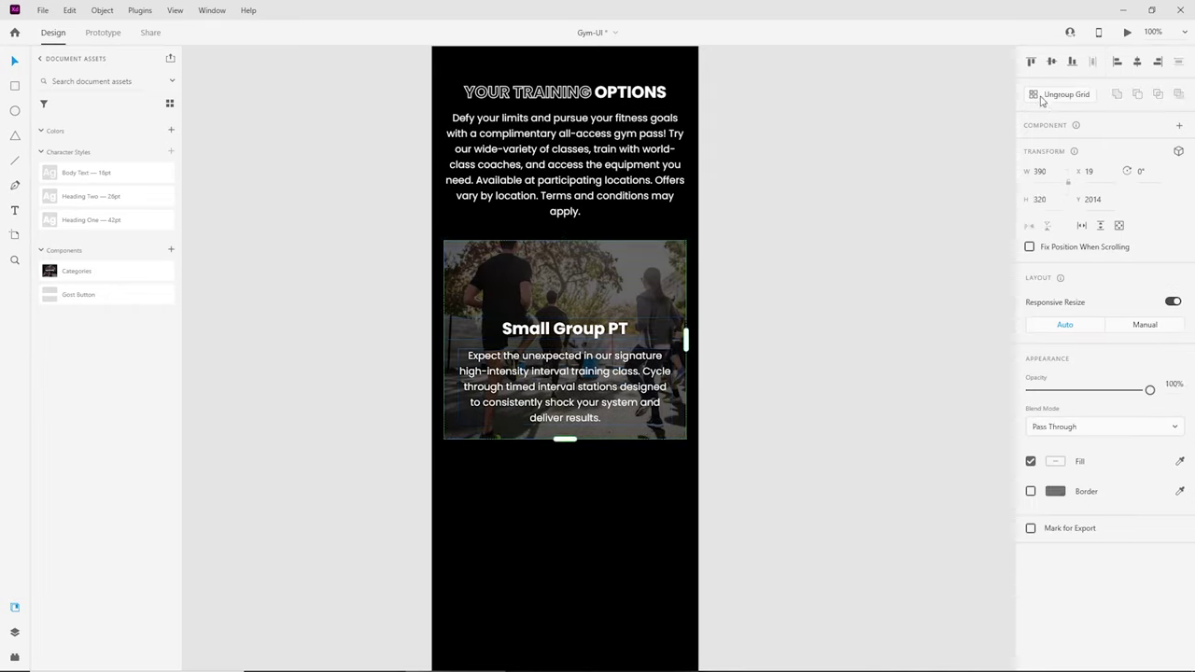
scroll(575, 460, down, 2)
drag(565, 292, 601, 609)
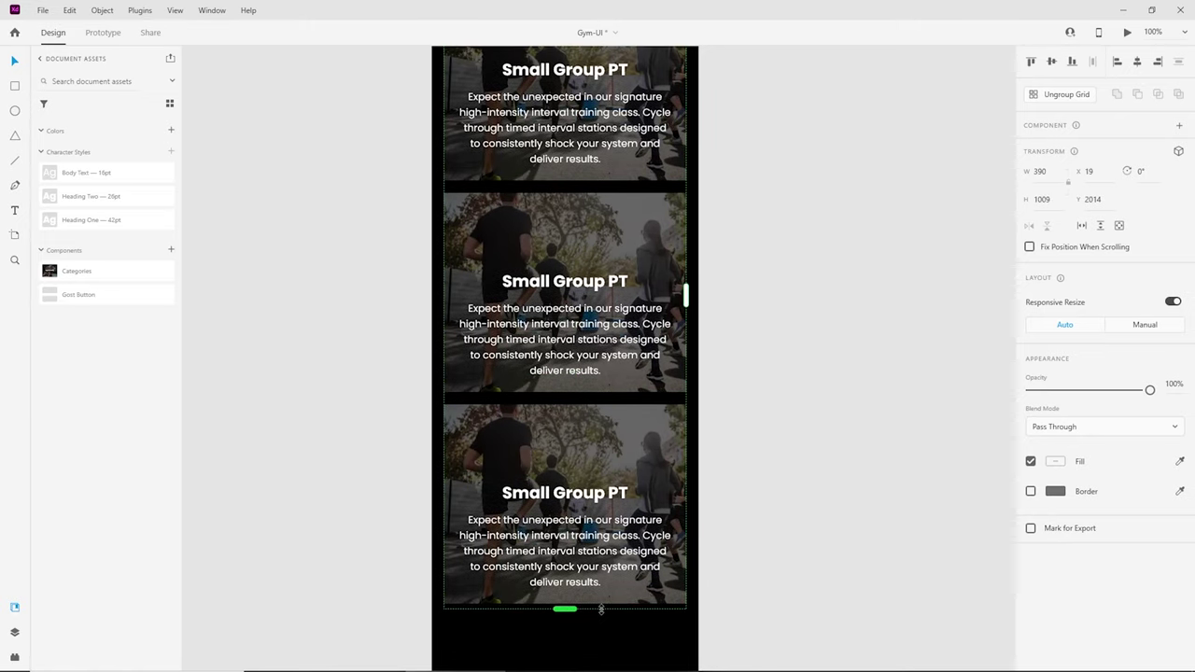
Step: Reduce the vertical gap between the repeated cards to about 10 px
scroll(637, 526, up, 2)
scroll(565, 299, up, 5)
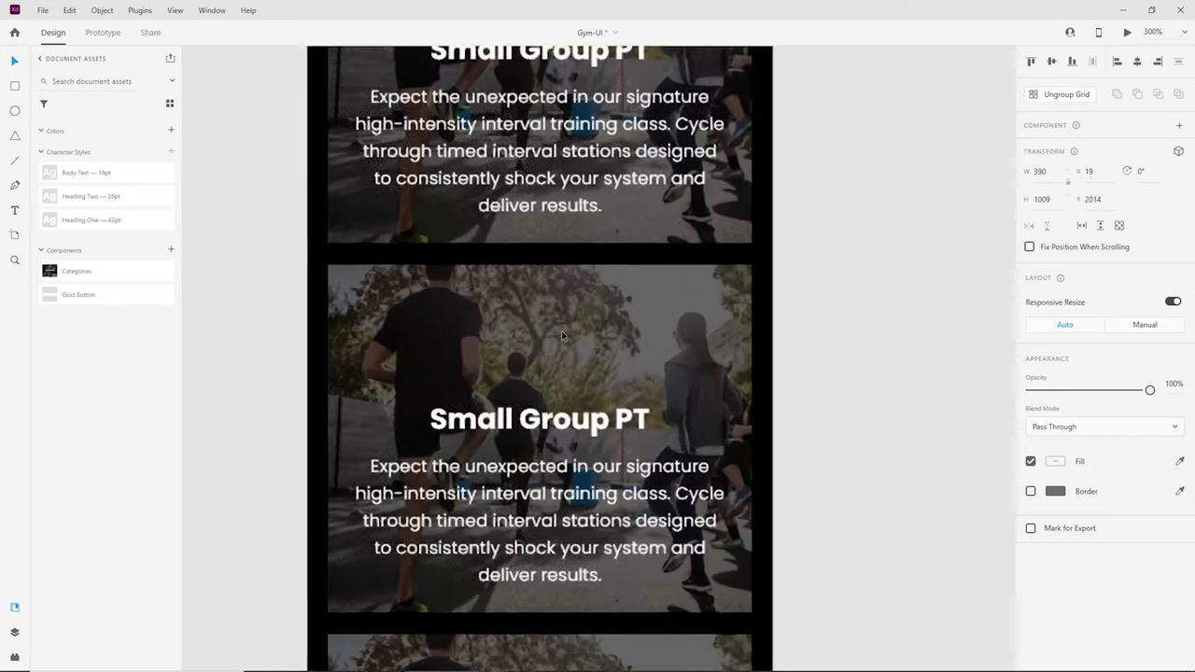
drag(577, 340, 584, 329)
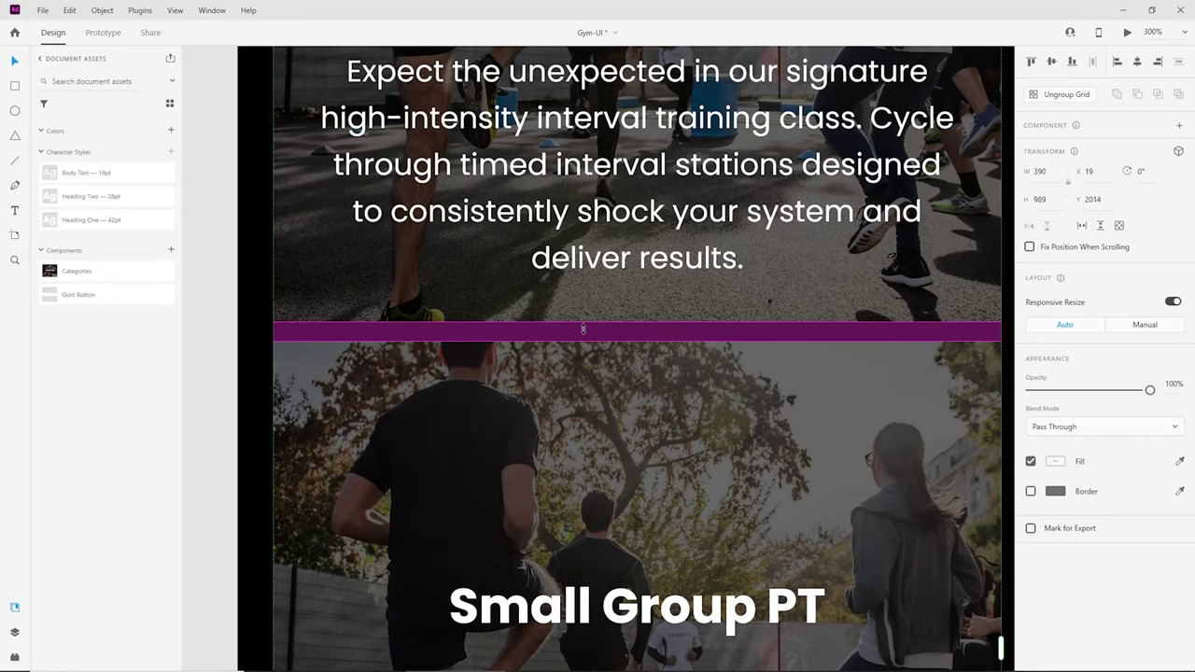
scroll(583, 329, down, 5)
scroll(635, 373, down, 2)
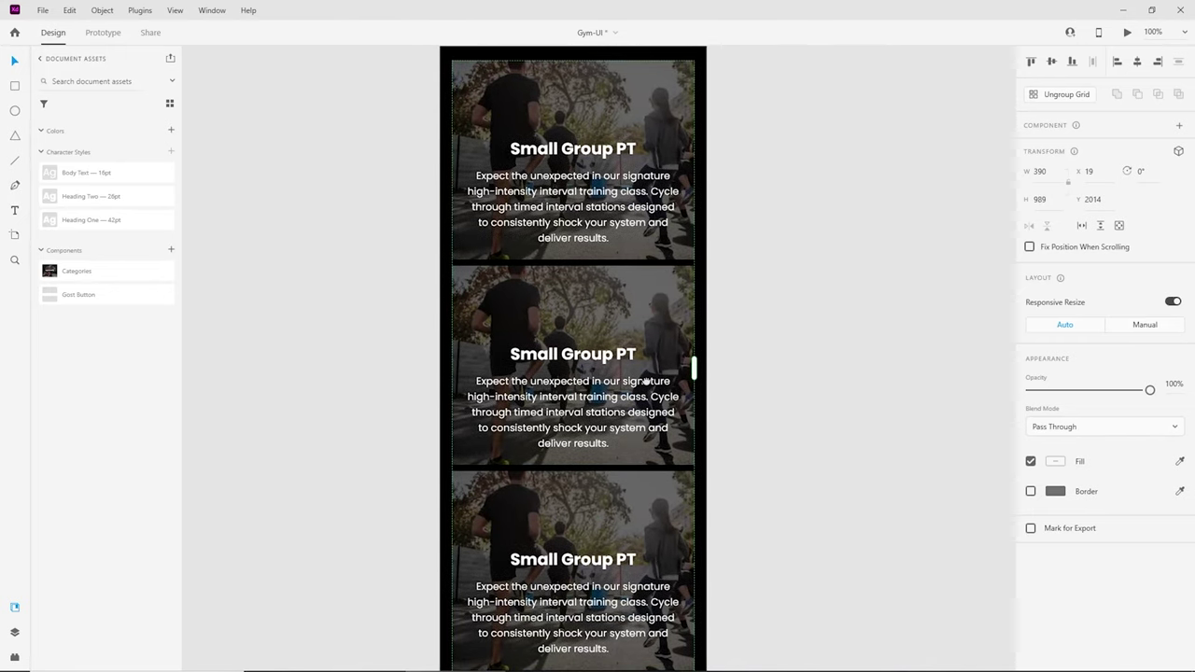
Step: Retitle the second card "Classes" and replace its description with the "Develop strength, conditioning, and flexibility with our ZOO 365" text
scroll(638, 508, down, 2)
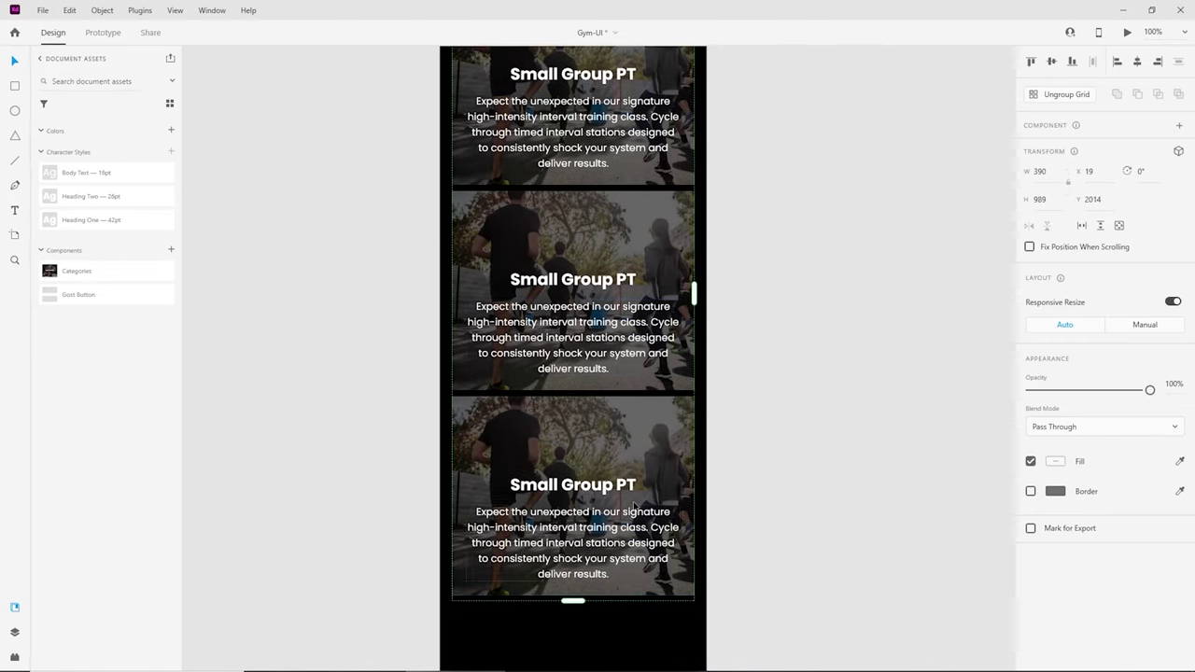
scroll(639, 504, up, 3)
scroll(631, 495, down, 1)
scroll(630, 492, down, 1)
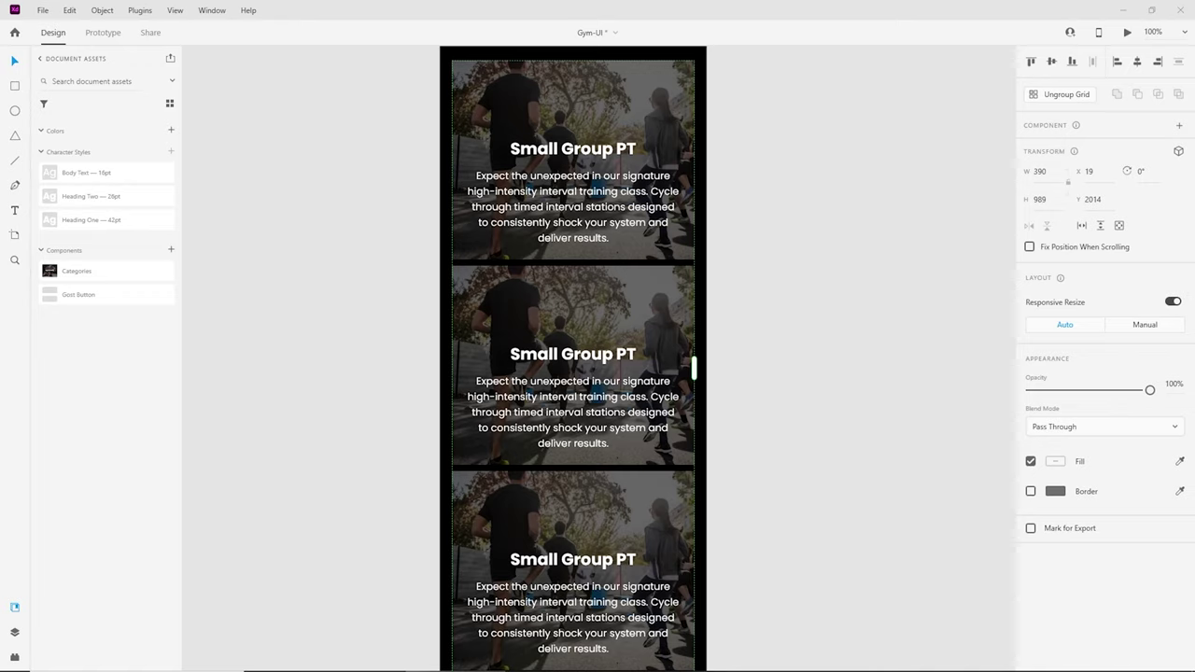
double_click(607, 357)
key(Return)
text(Classes)
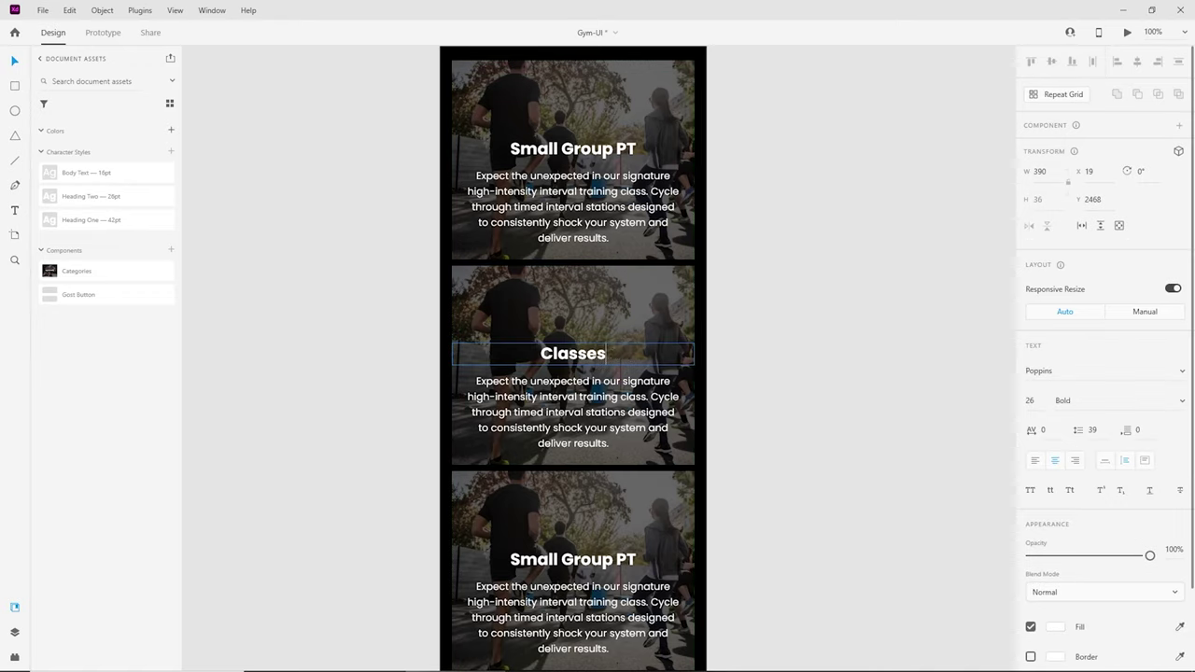
key(Escape)
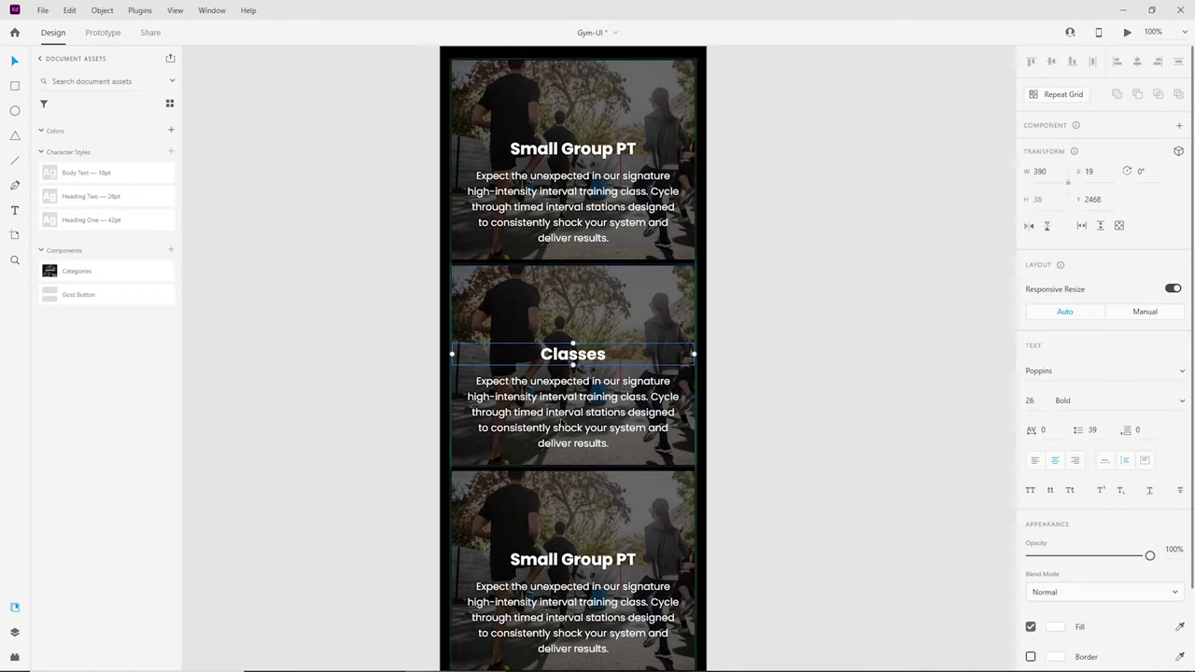
double_click(566, 416)
text(Develop strength, conditioning, and flexibility with our ZOO 365 - inspired fitness routines. These efficient, effective, total-body workouts can be done at home with minimal equipment.)
key(Escape)
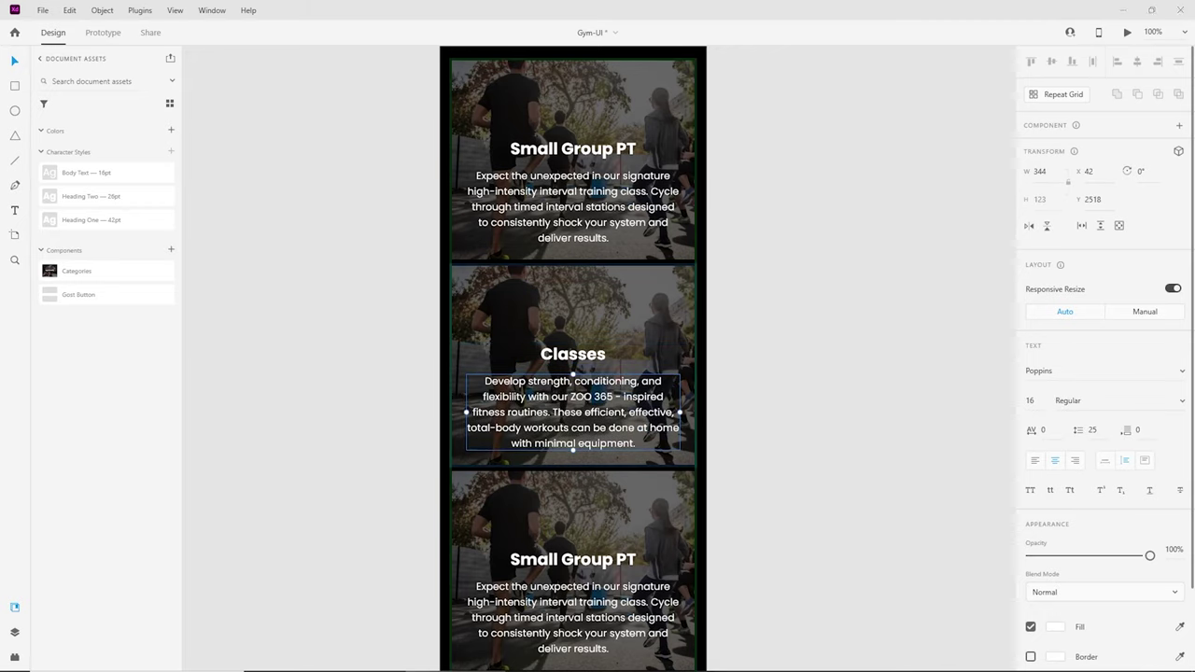
Step: Retitle the third card "One To One" and replace its description with the "Receive expert advice, a personalized plan" text
key(Tab)
key(Return)
text(One To One)
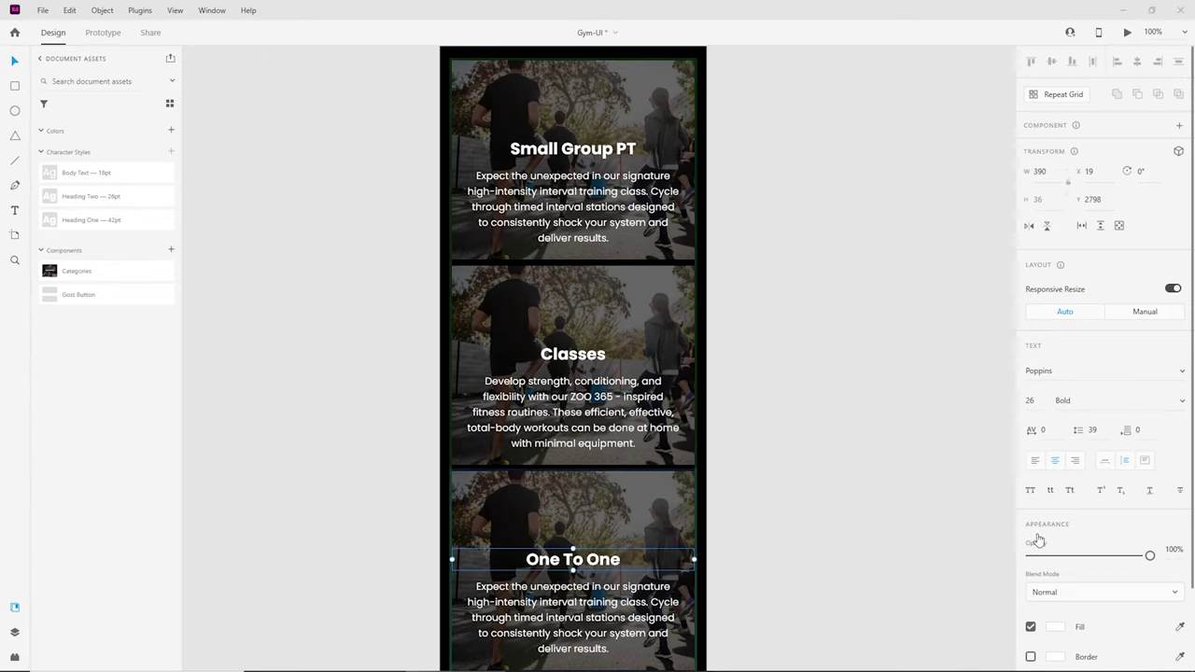
key(Tab)
key(Return)
text(Receive expert advice, a personalized plan, and 1-on-1 real-time attention with online personal training. Regardless of goal or athletic ability, we have a coach for you. Equipment not necessary.)
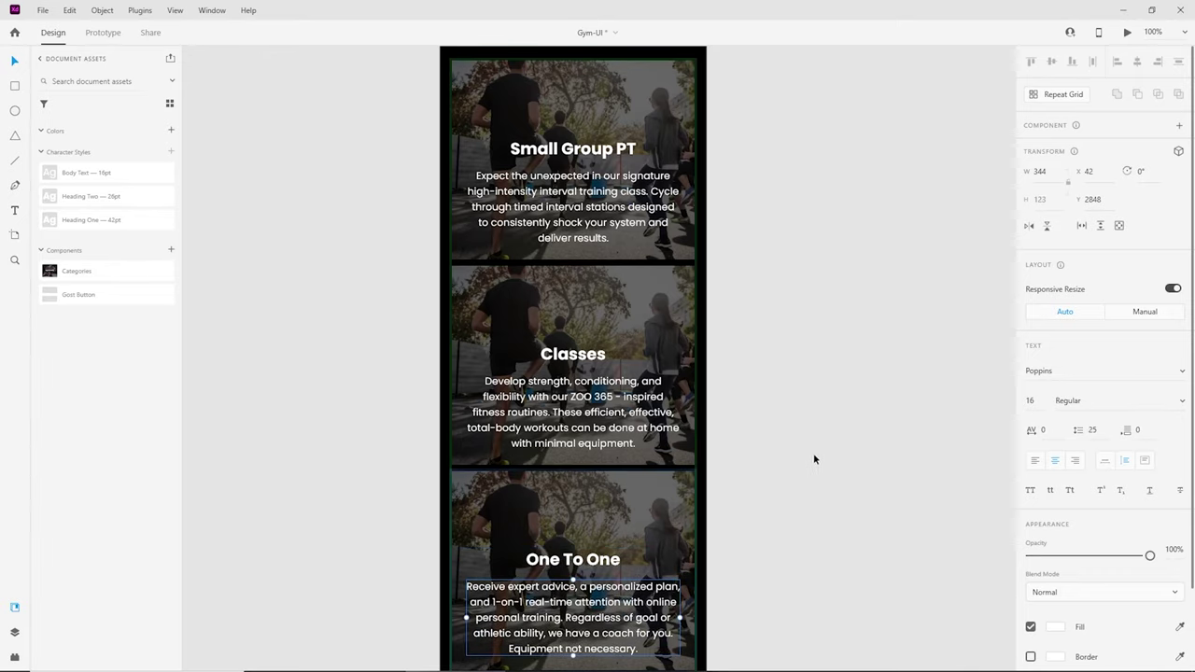
click(802, 451)
Step: Shift the first card's black overlay sideways to X 49 to expose the edge of the image beneath
scroll(789, 446, down, 2)
scroll(782, 443, up, 3)
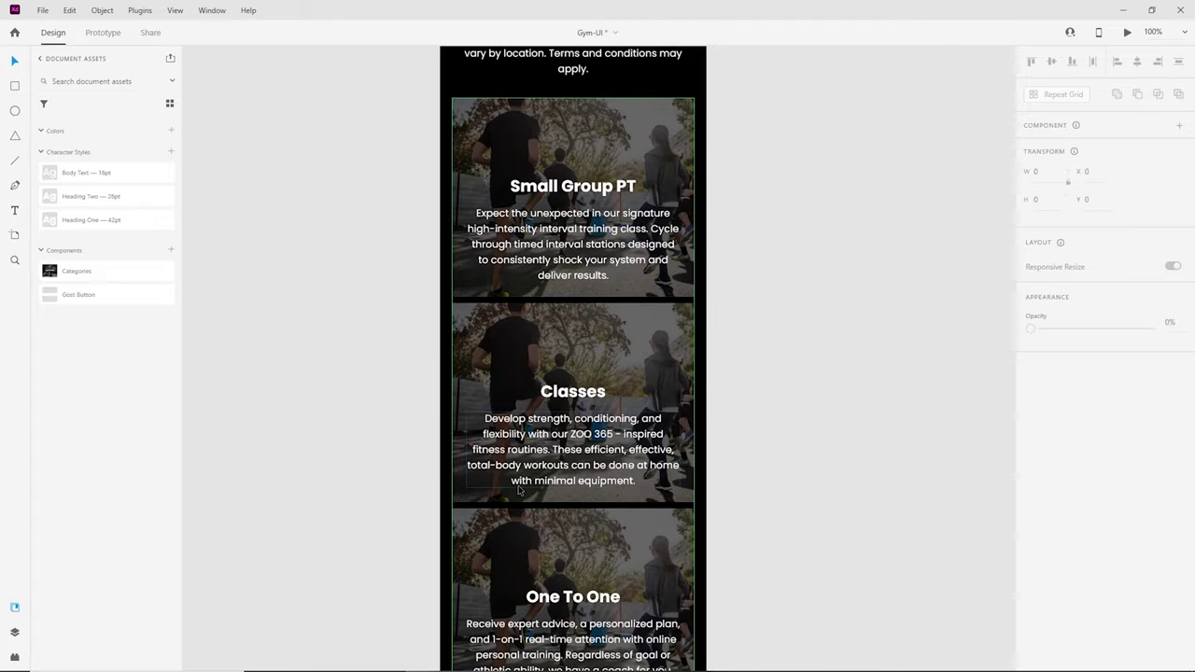
click(514, 124)
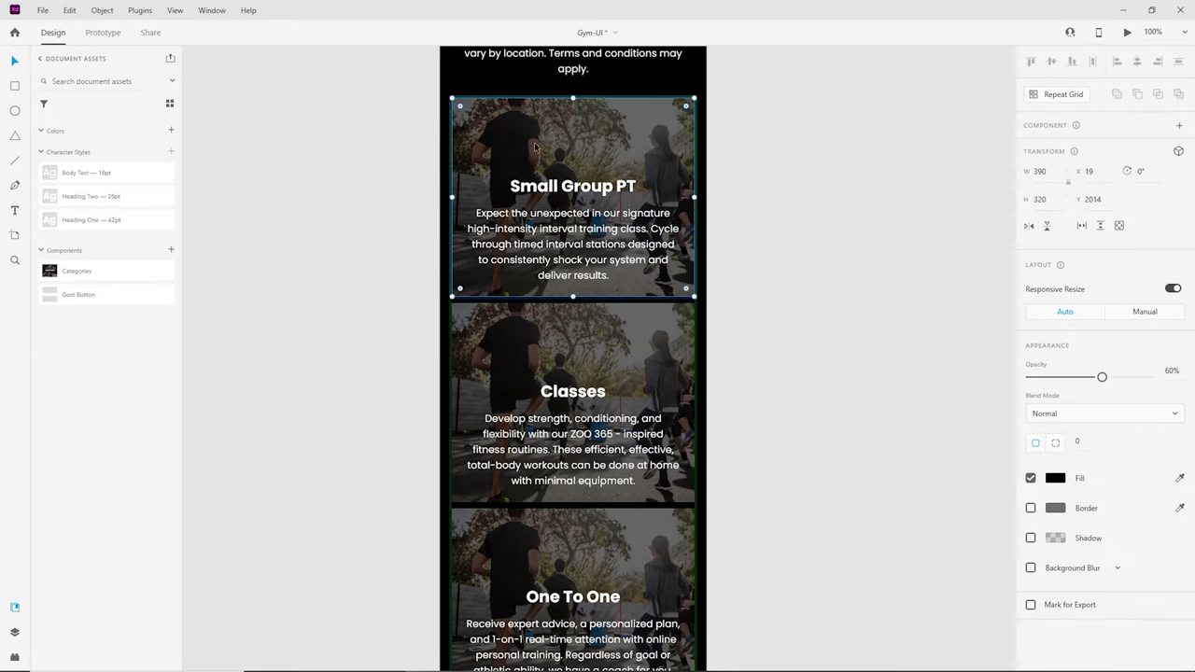
drag(529, 148, 552, 146)
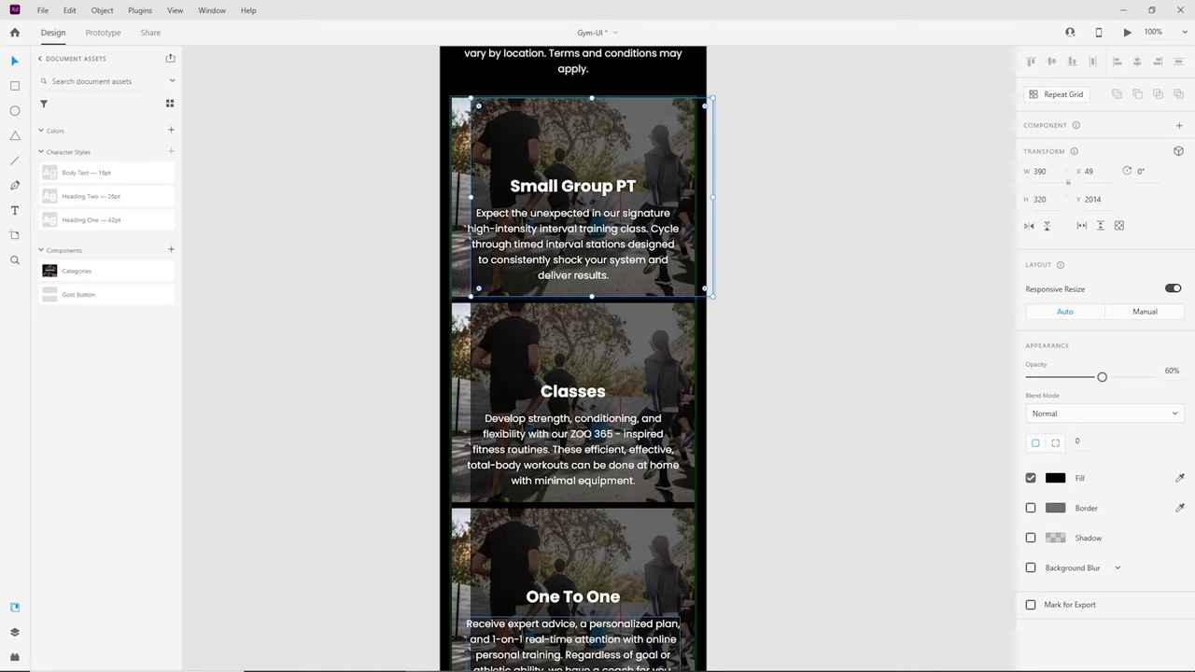
Step: Bring the running class, seated man and barbell photos from the Gym Website Tutorial folder into the exposed image of the card grid
click(390, 667)
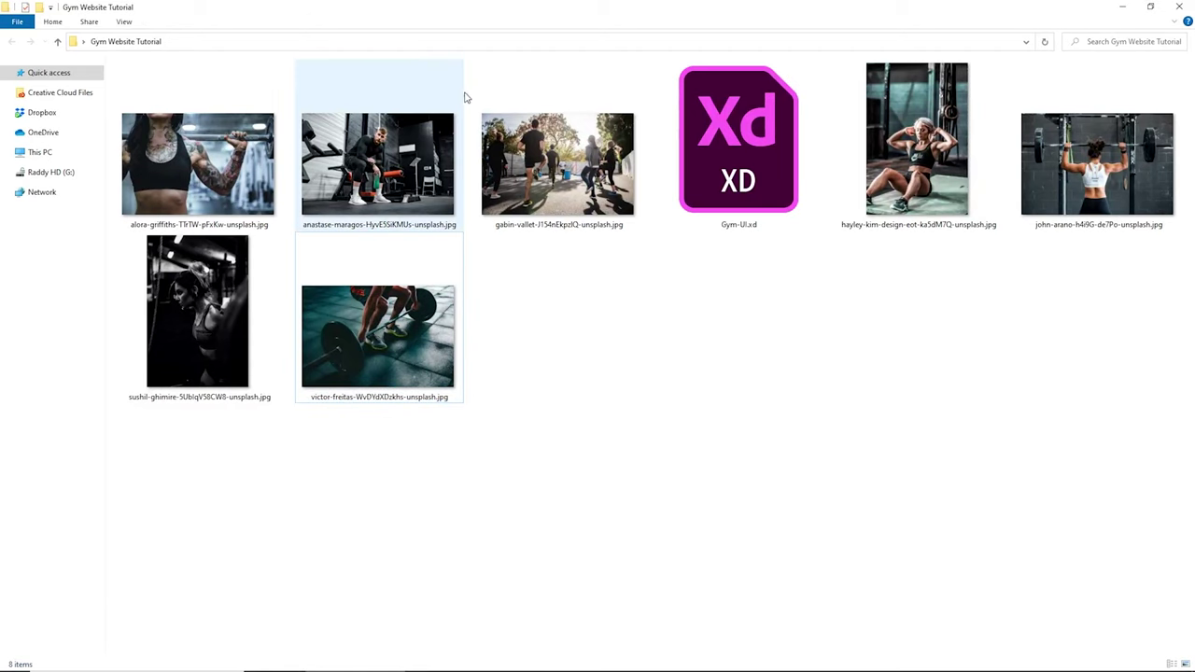
click(485, 126)
ctrl+click(392, 158)
ctrl+click(394, 346)
drag(394, 346, 460, 163)
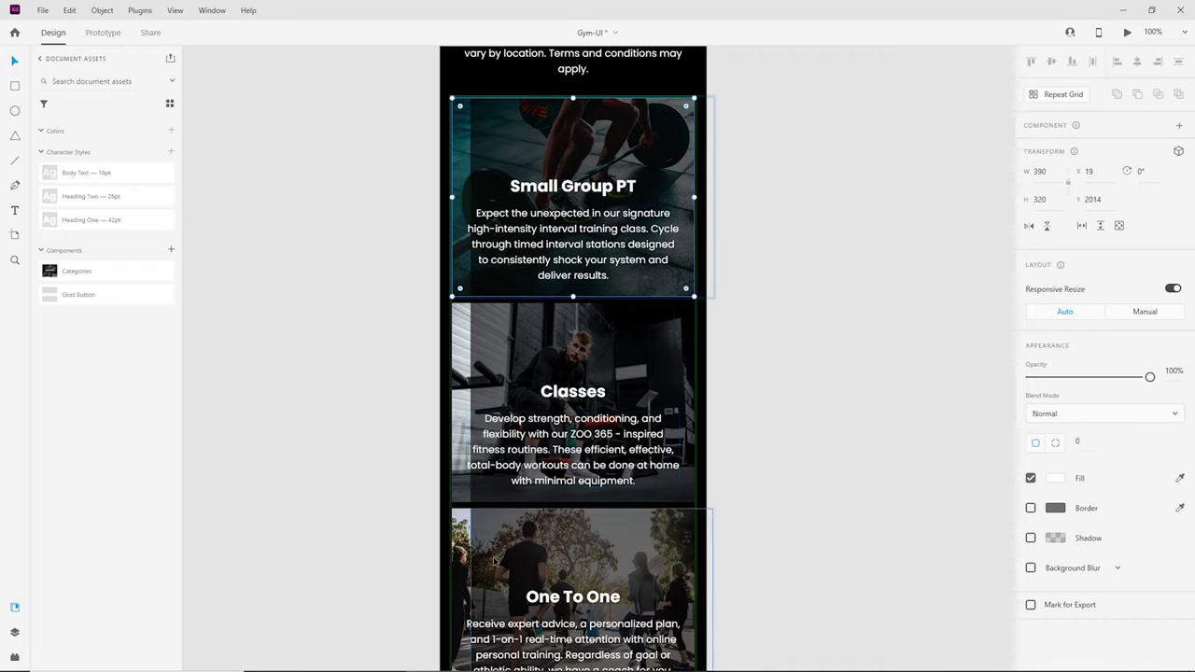
Step: Swap in the running class photo for the Small Group PT card and the barbell photo for the One To One card
click(338, 545)
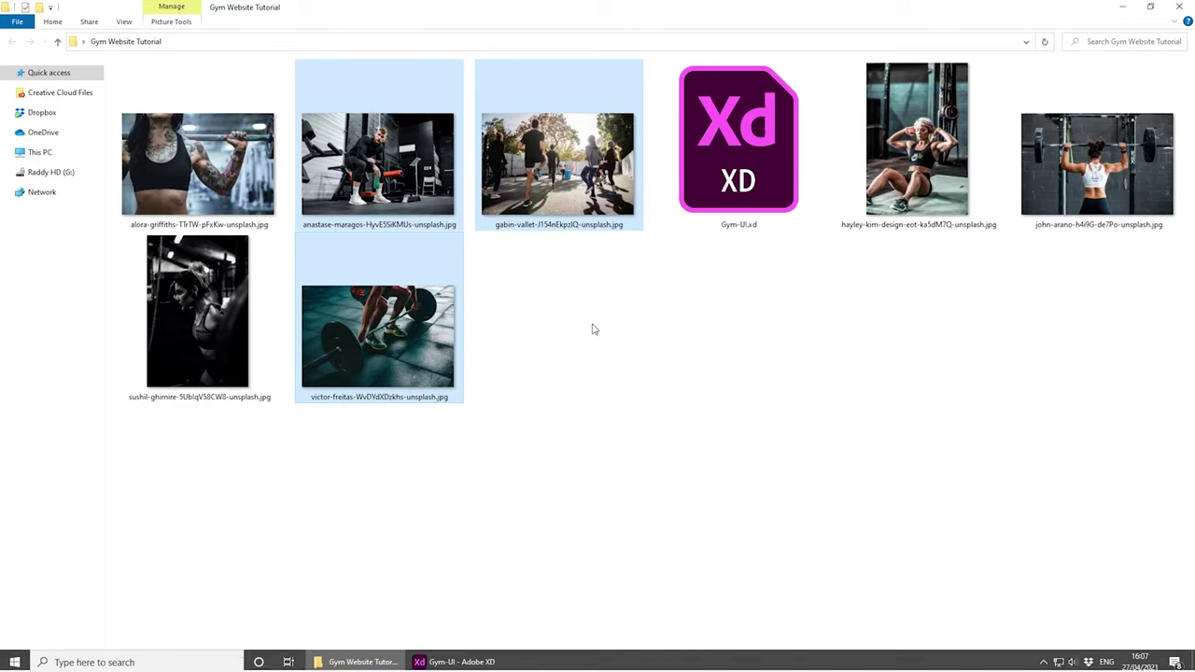
click(574, 290)
drag(558, 186, 462, 147)
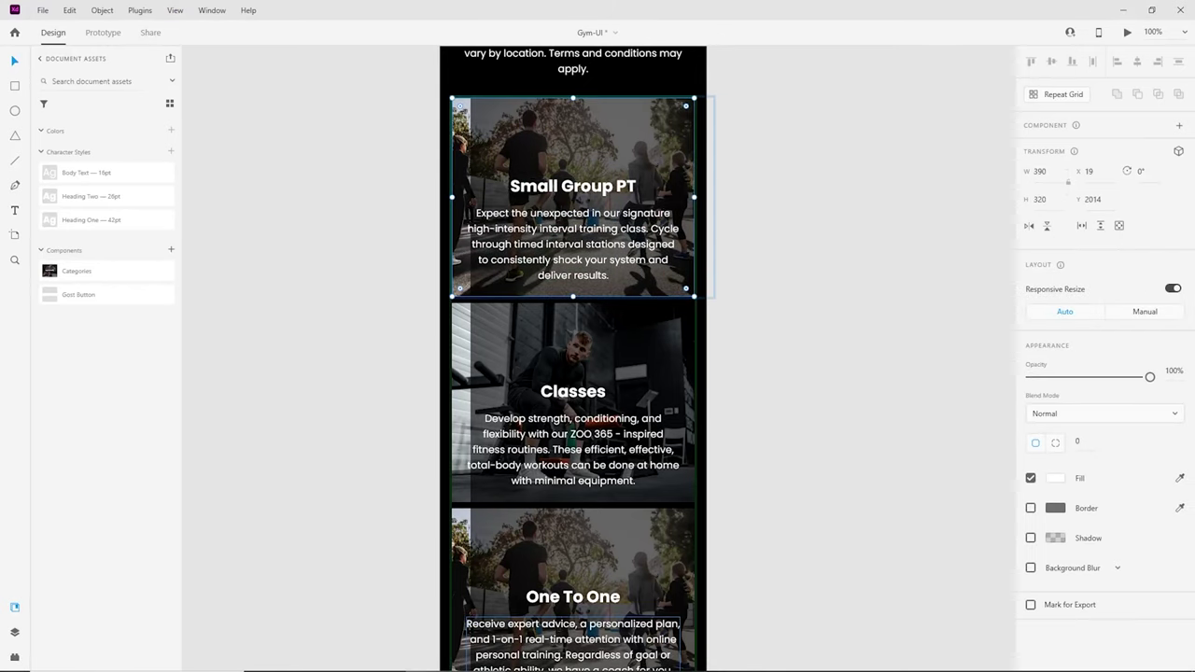
click(357, 661)
click(377, 435)
drag(378, 347, 447, 493)
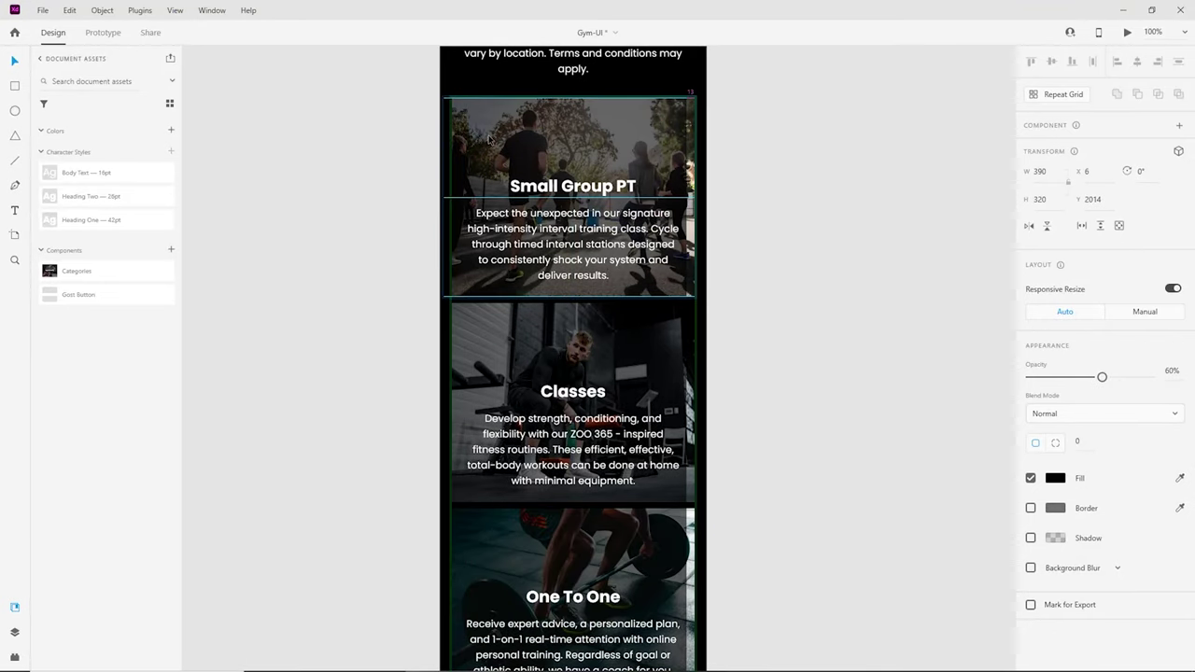
Step: Shift the black overlay back to X 19 so it fully covers the card photos
click(497, 140)
click(752, 323)
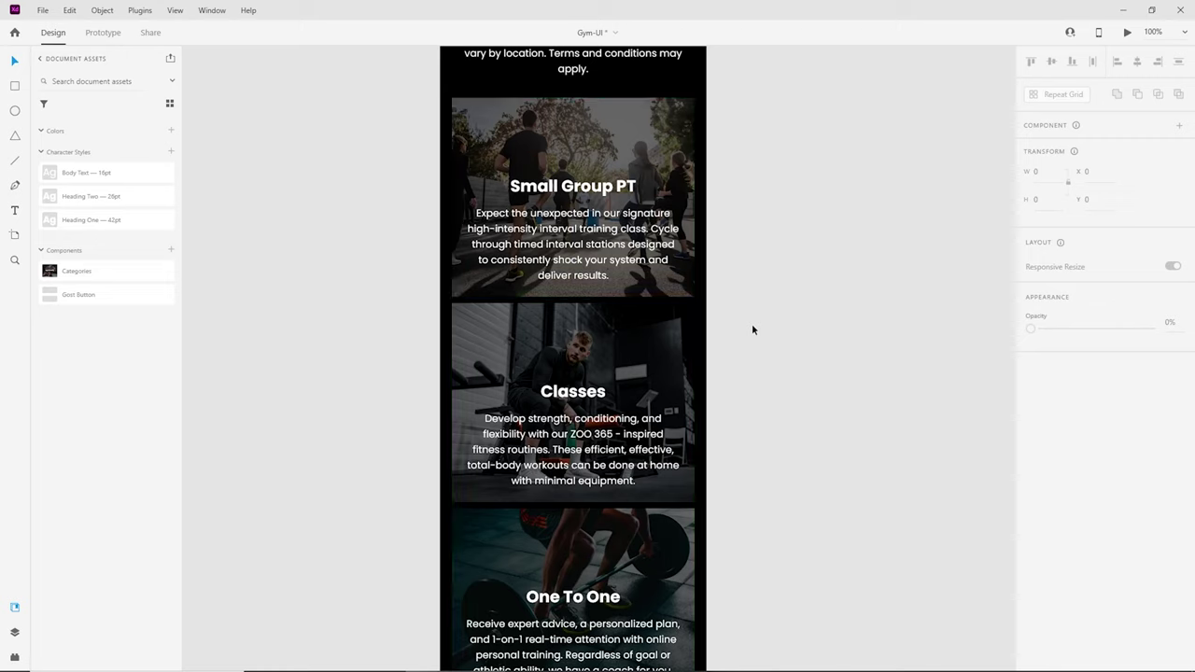
scroll(741, 337, down, 3)
scroll(747, 360, up, 6)
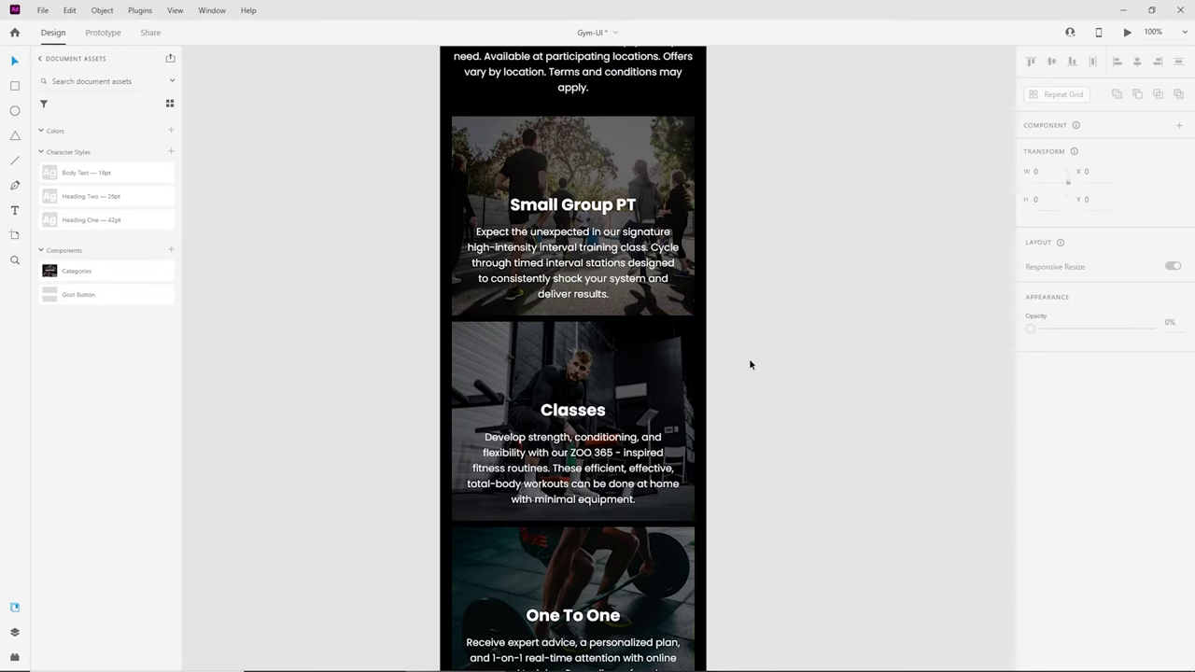
Step: Convert the three-card grid into a component and add a Hover State to it
click(592, 263)
key(ctrl+=)
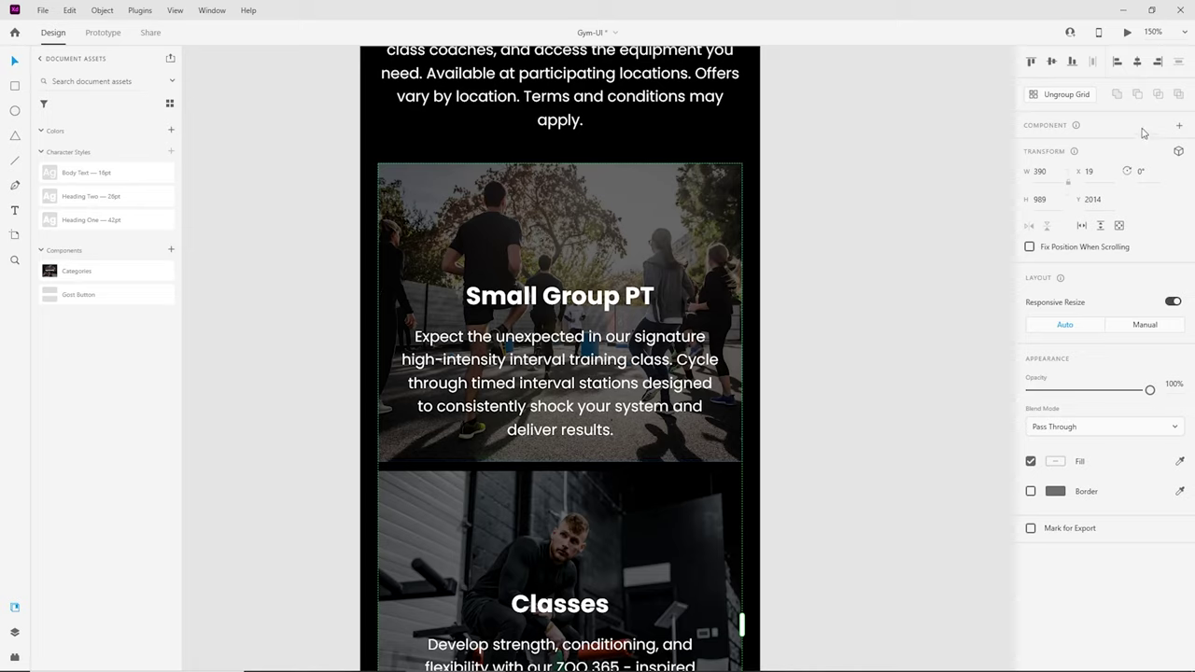
click(1180, 128)
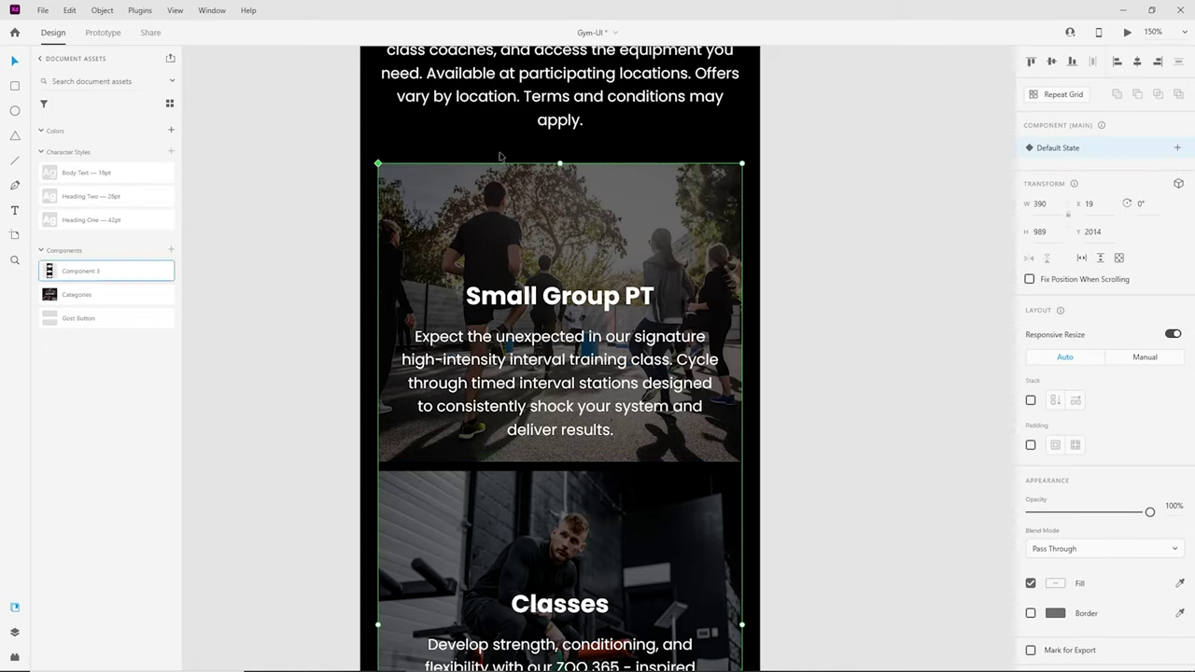
click(1179, 148)
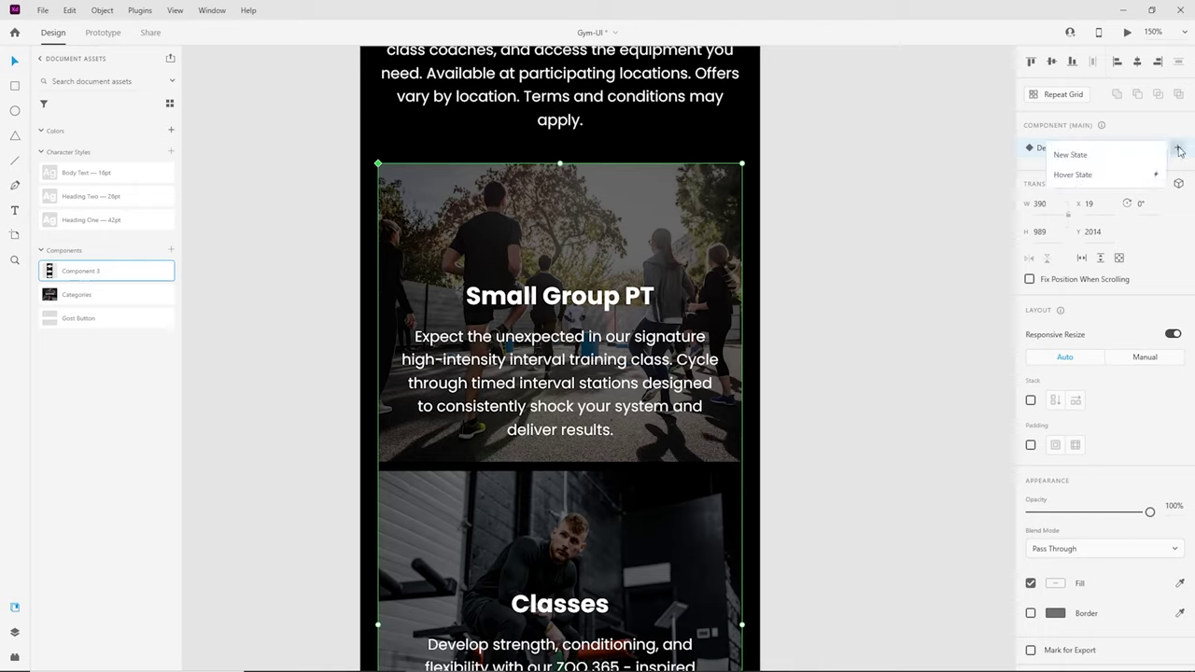
click(1074, 174)
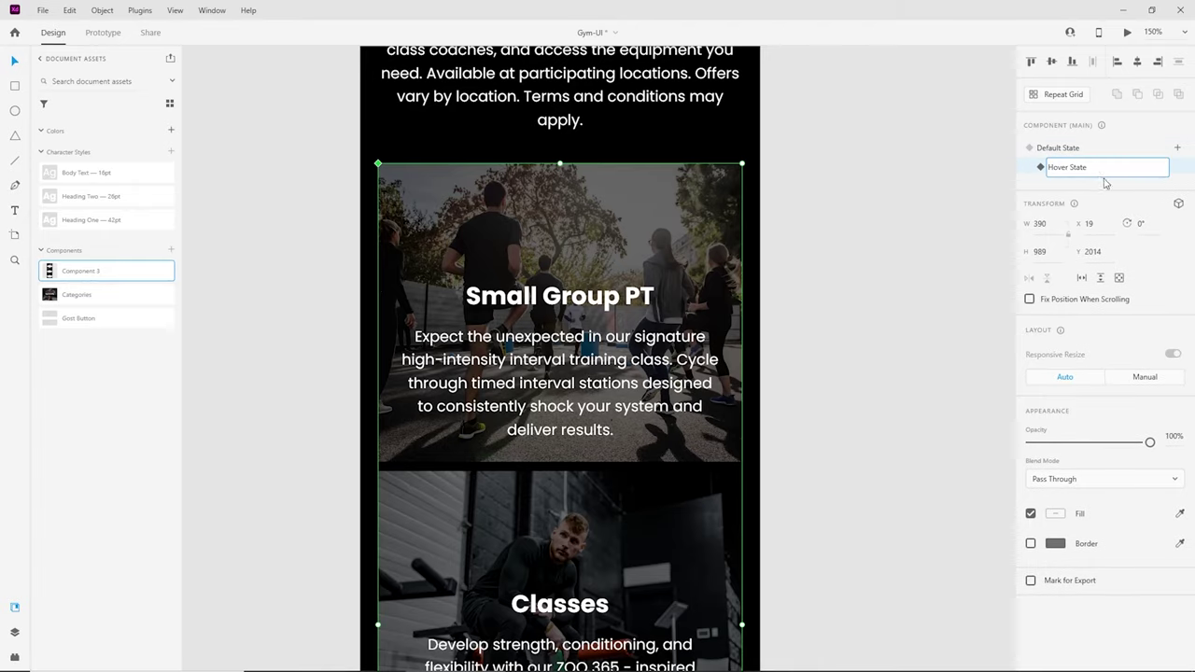
click(1184, 171)
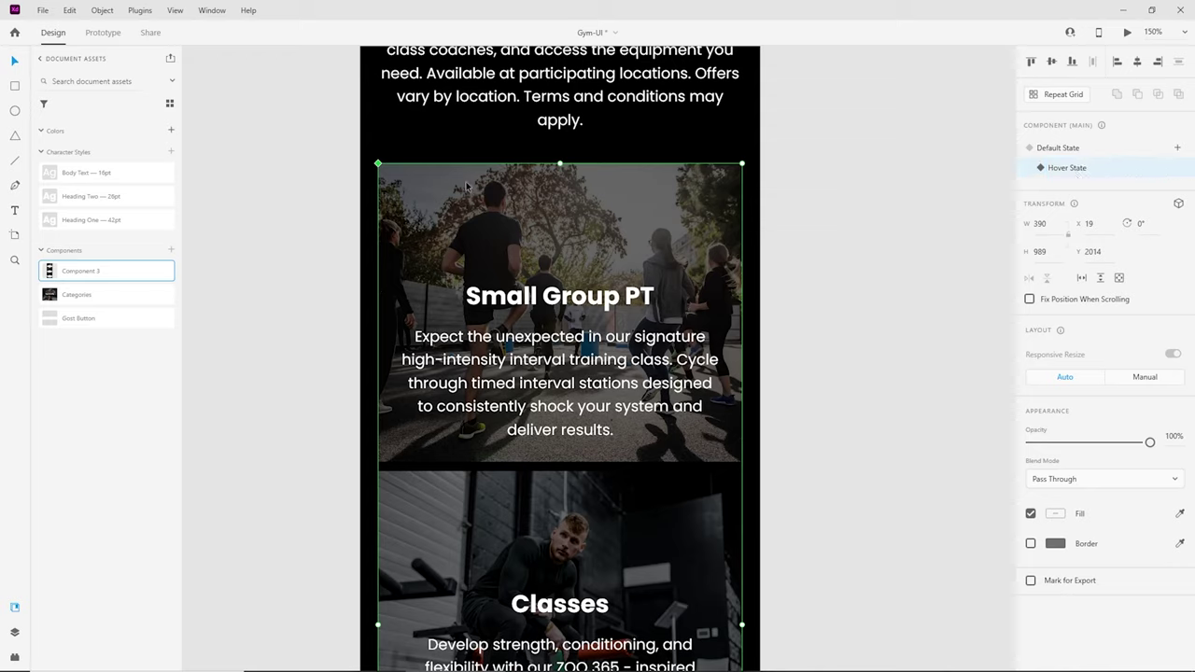
Step: Set the black overlay's opacity to 40% in the card component's Hover State
double_click(513, 216)
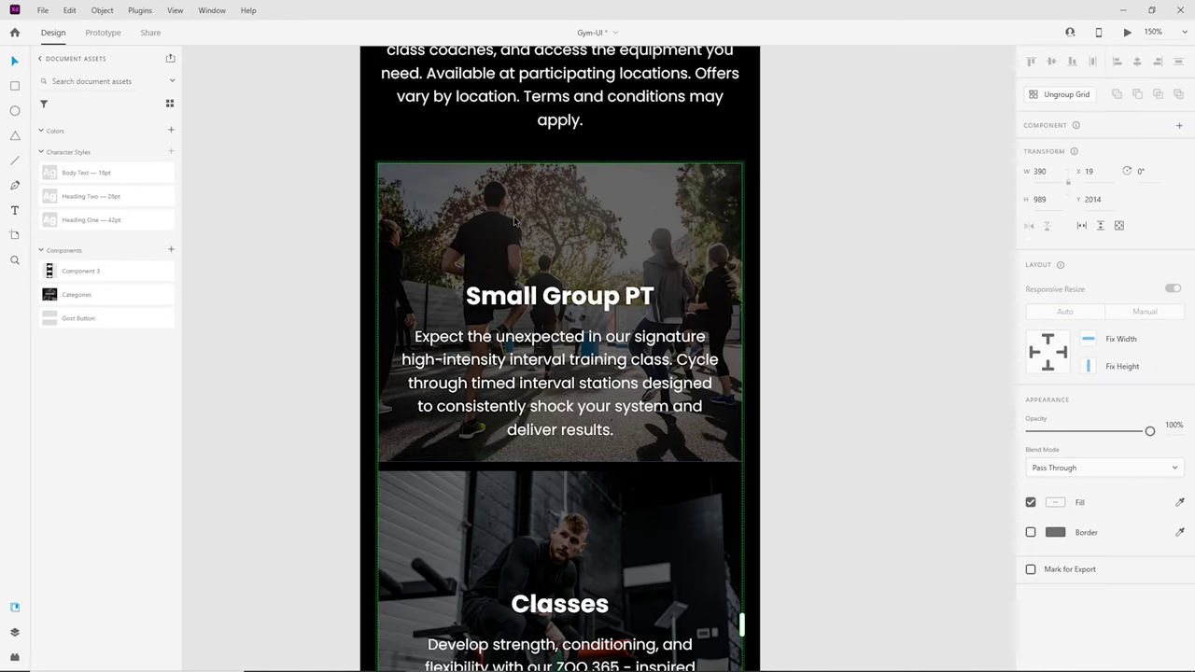
double_click(514, 216)
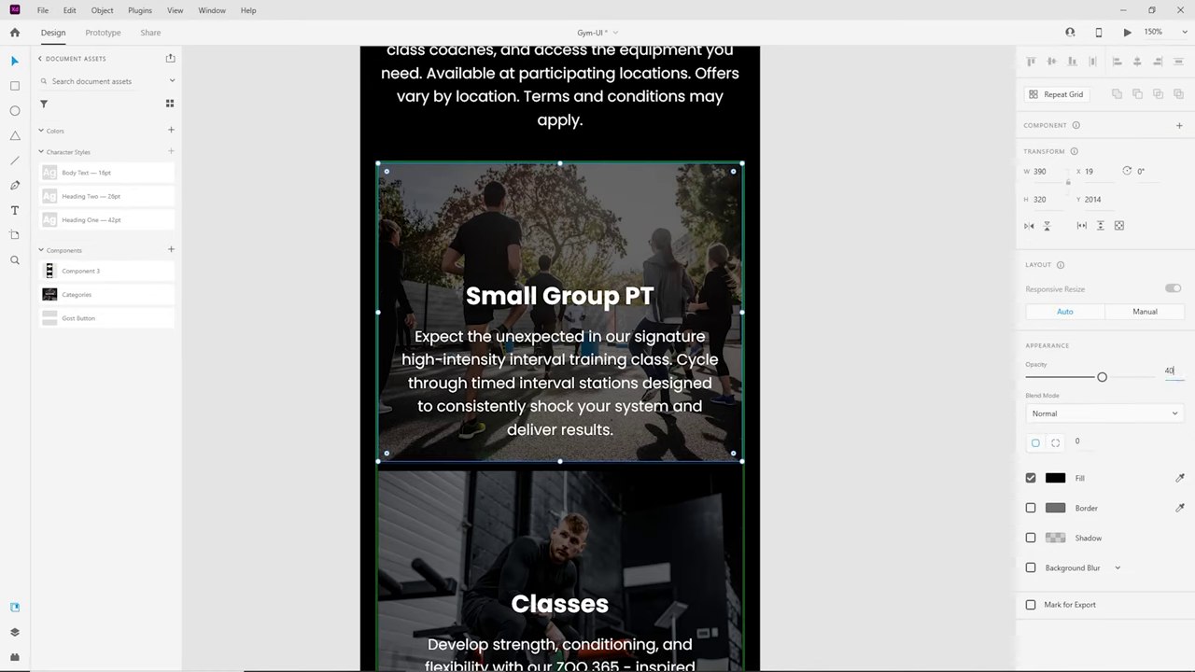
text(40)
key(Return)
Step: Try enlarging the Small Group PT photo in the Hover State, moving the overlay aside to reach it and back to X 19
drag(495, 237, 532, 237)
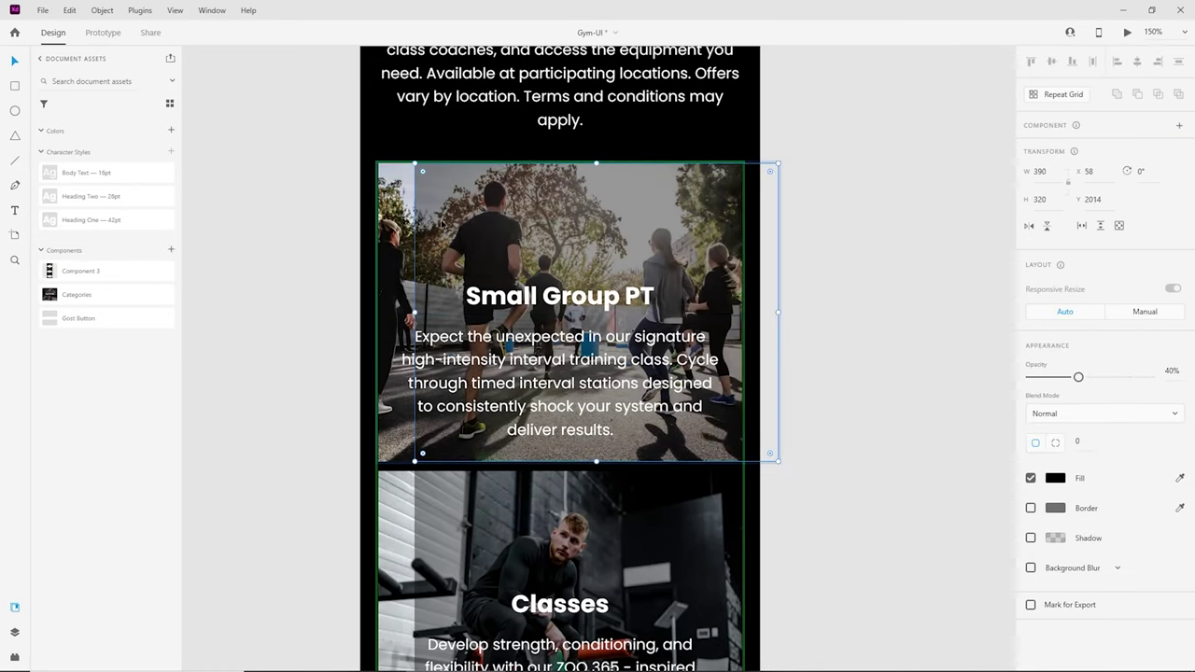
double_click(385, 192)
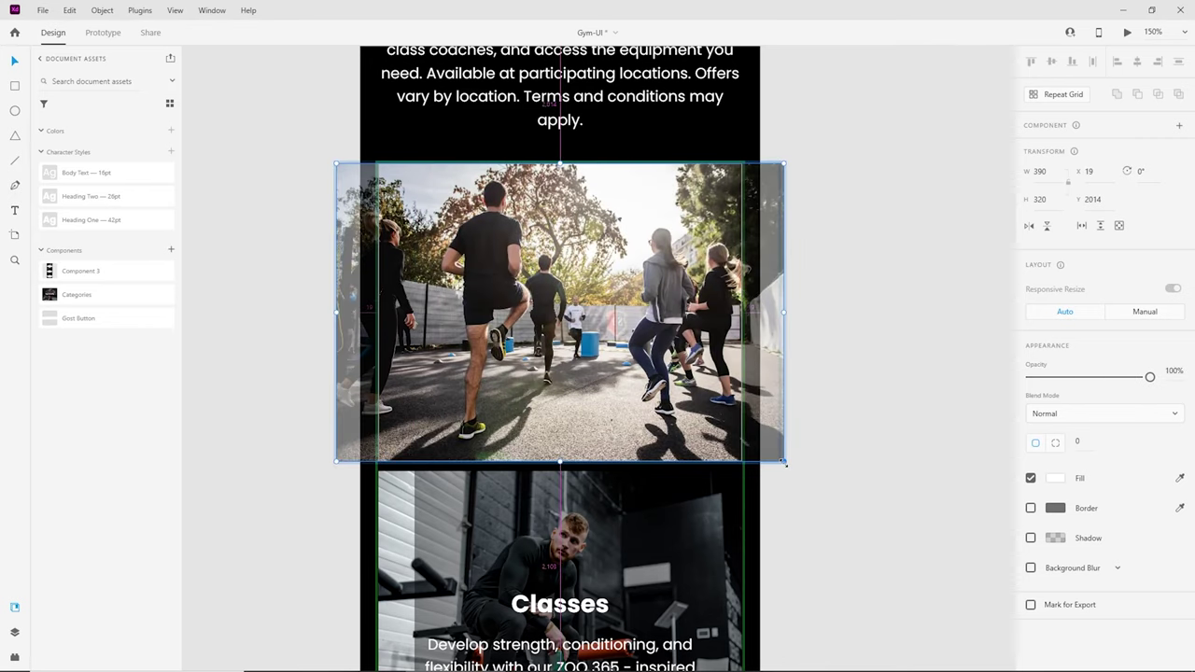
drag(785, 461, 805, 482)
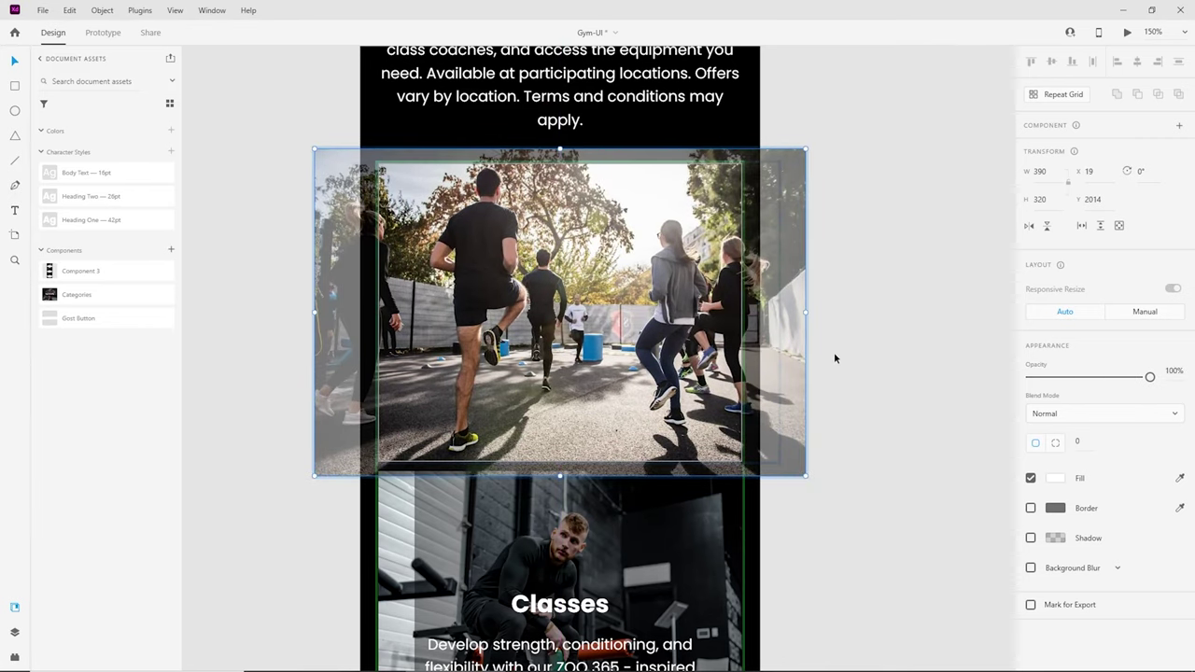
key(Escape)
click(439, 217)
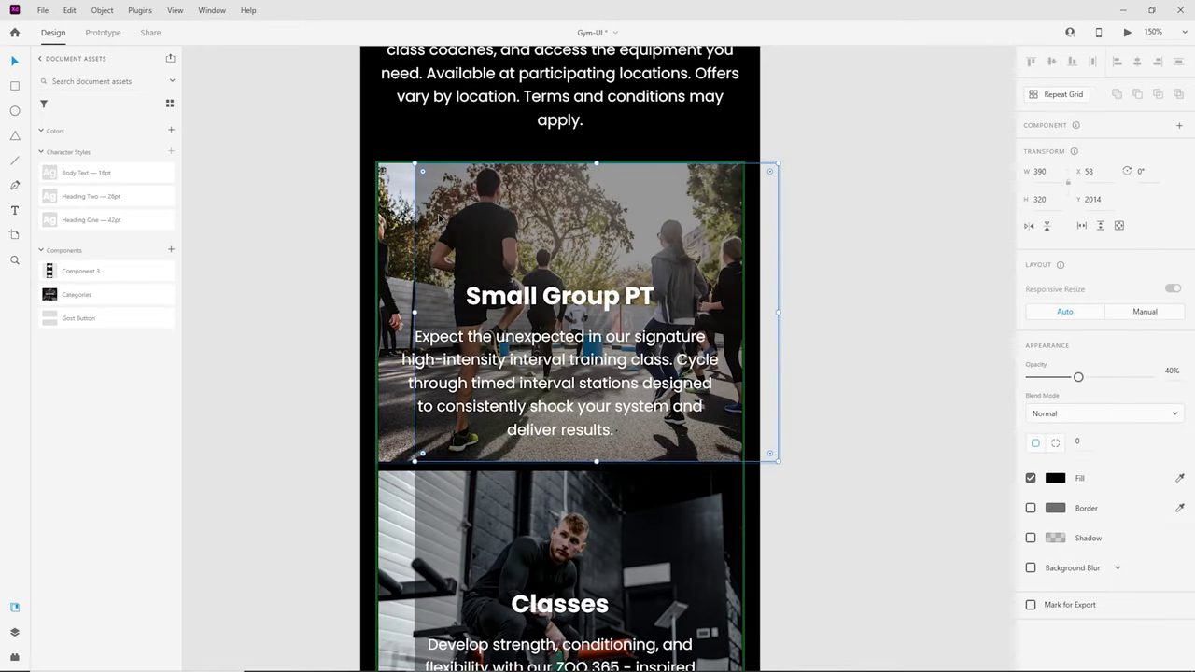
drag(432, 224, 405, 225)
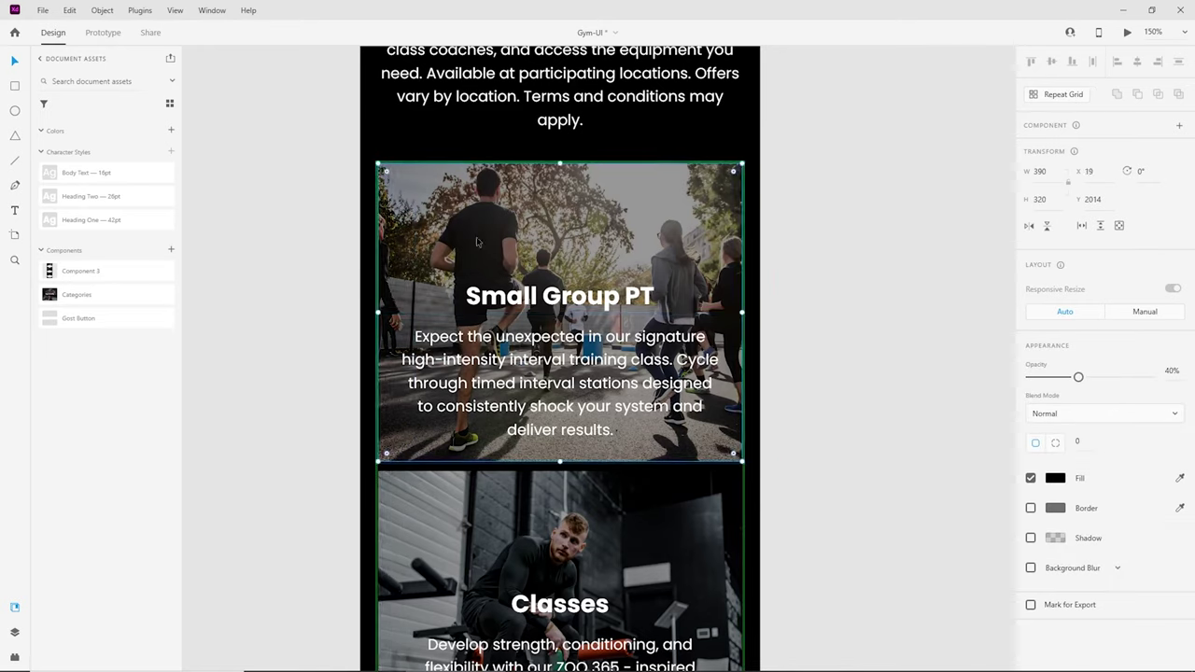
key(Escape)
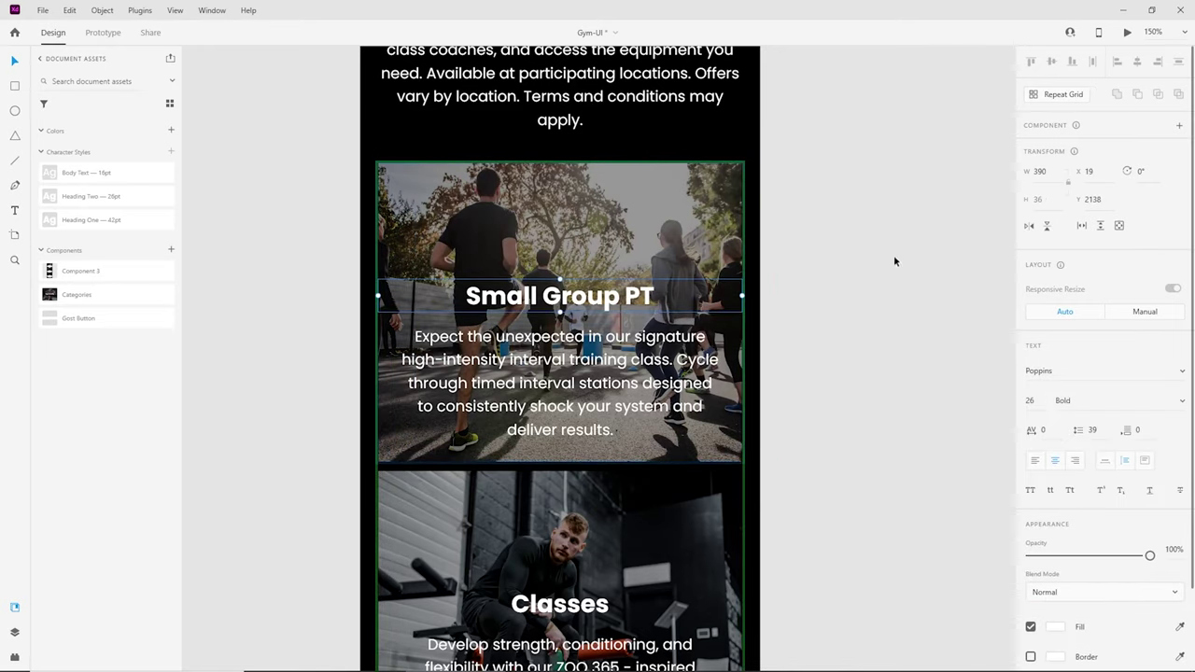
Step: Return the card component to its Default State and test the cards' hover effect in the prototype preview
click(1051, 167)
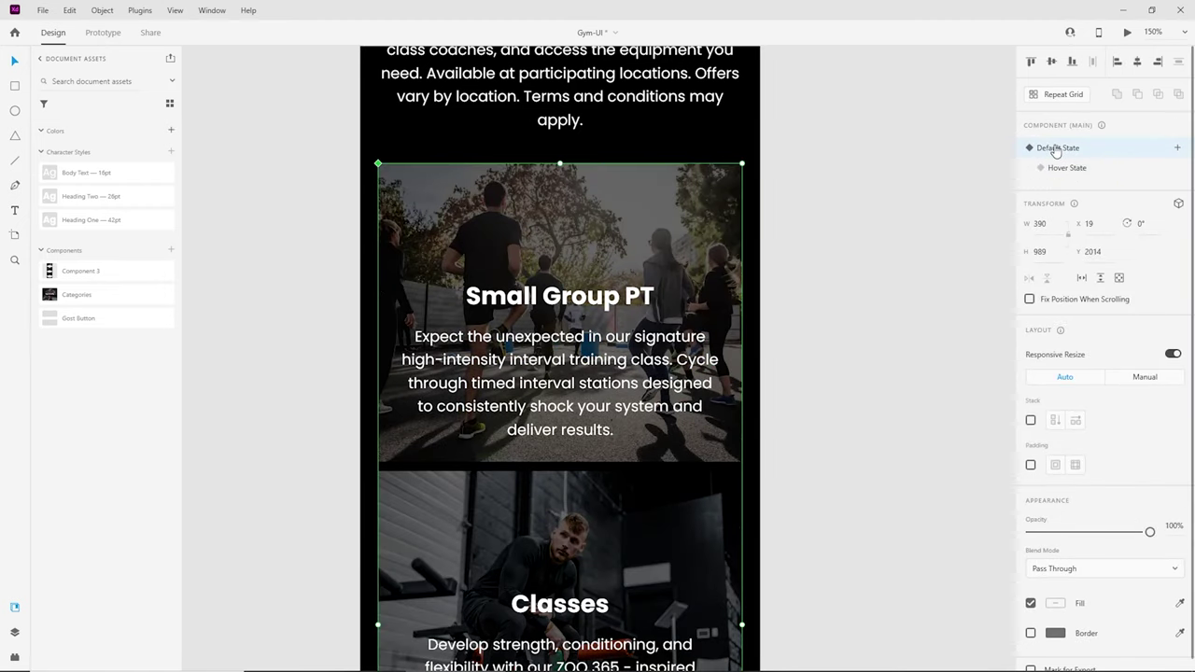
click(1064, 151)
click(1066, 153)
click(1127, 32)
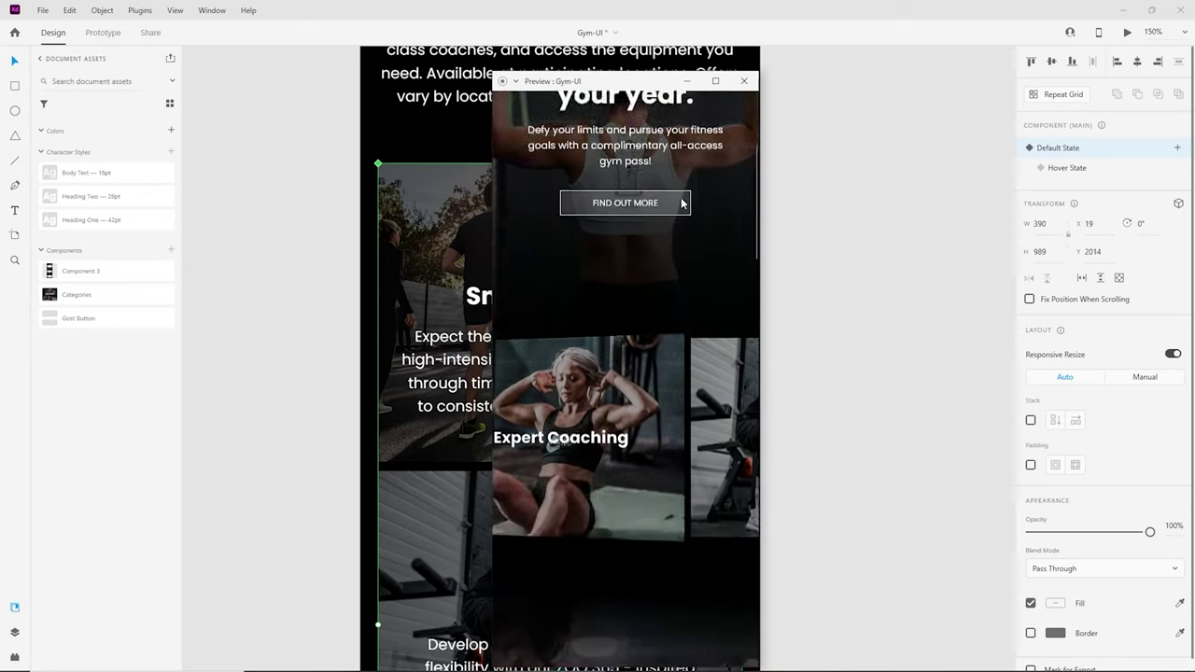
scroll(691, 187, down, 5)
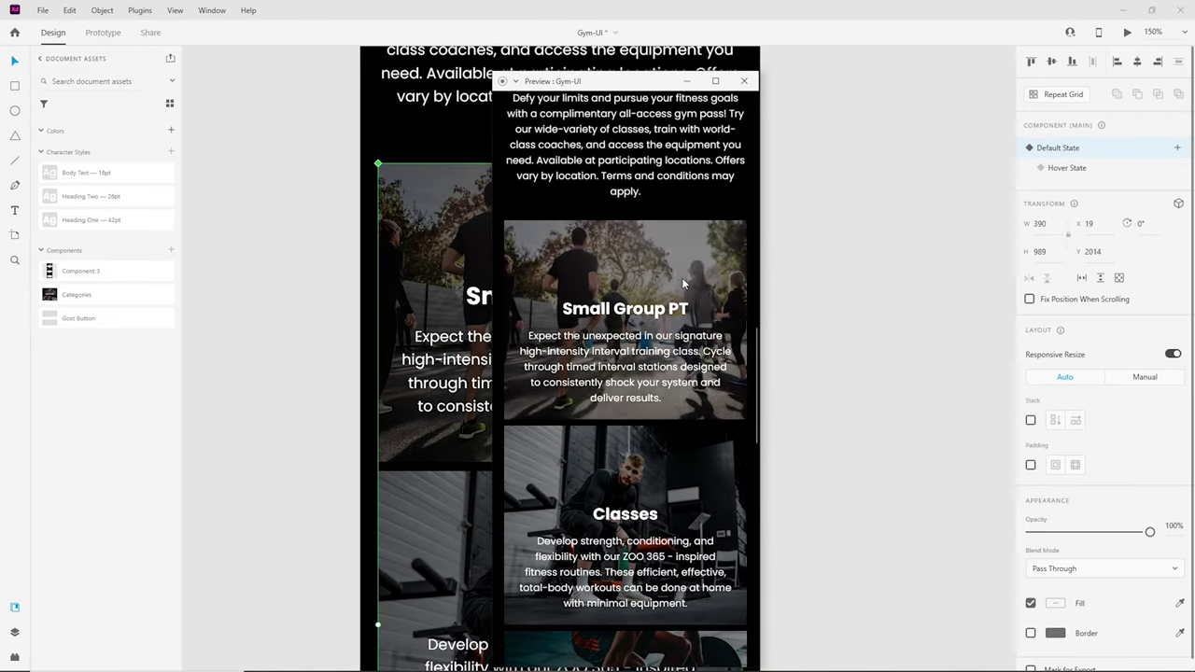
scroll(664, 215, down, 2)
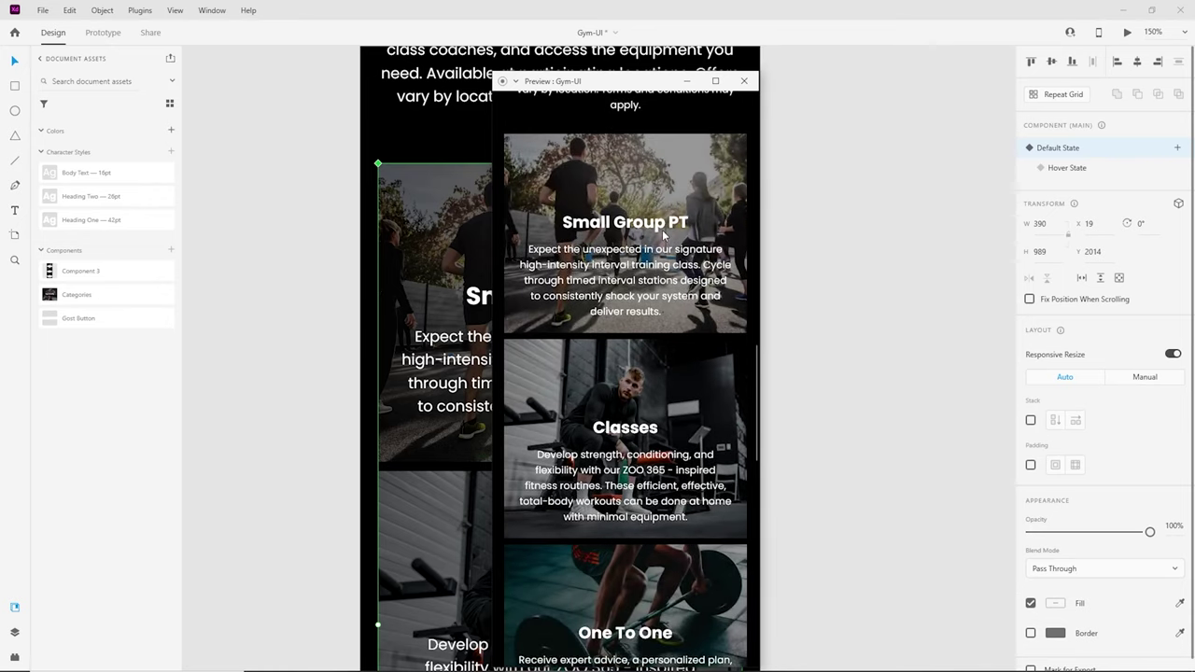
scroll(657, 165, up, 2)
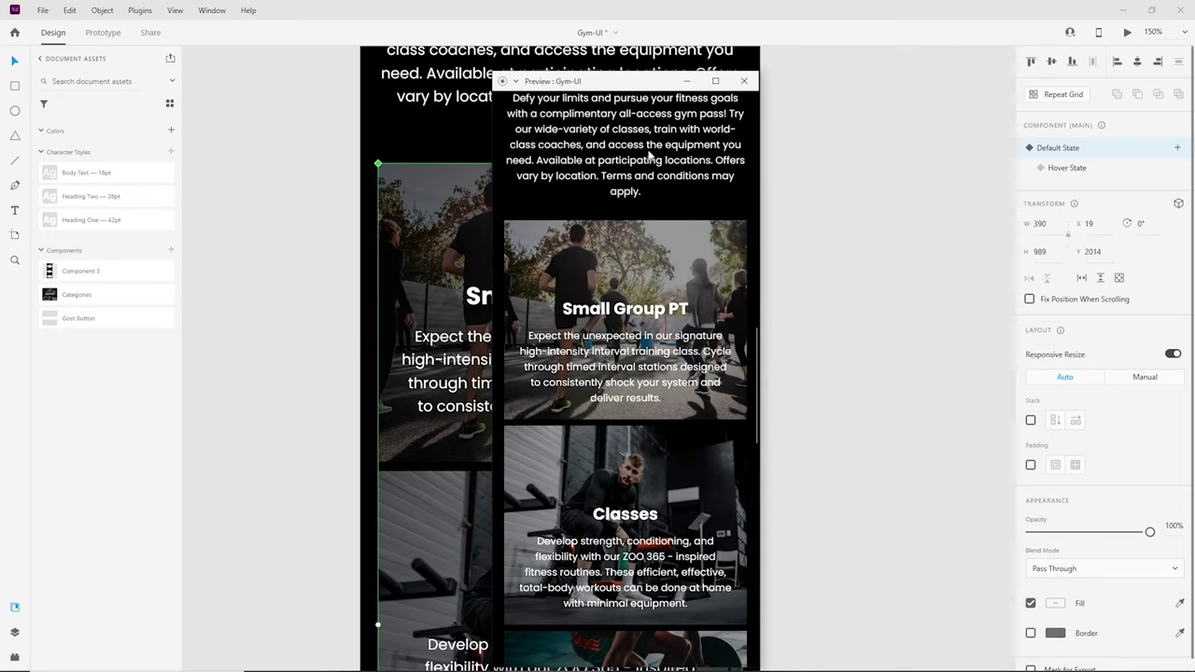
scroll(605, 489, down, 5)
scroll(664, 204, up, 5)
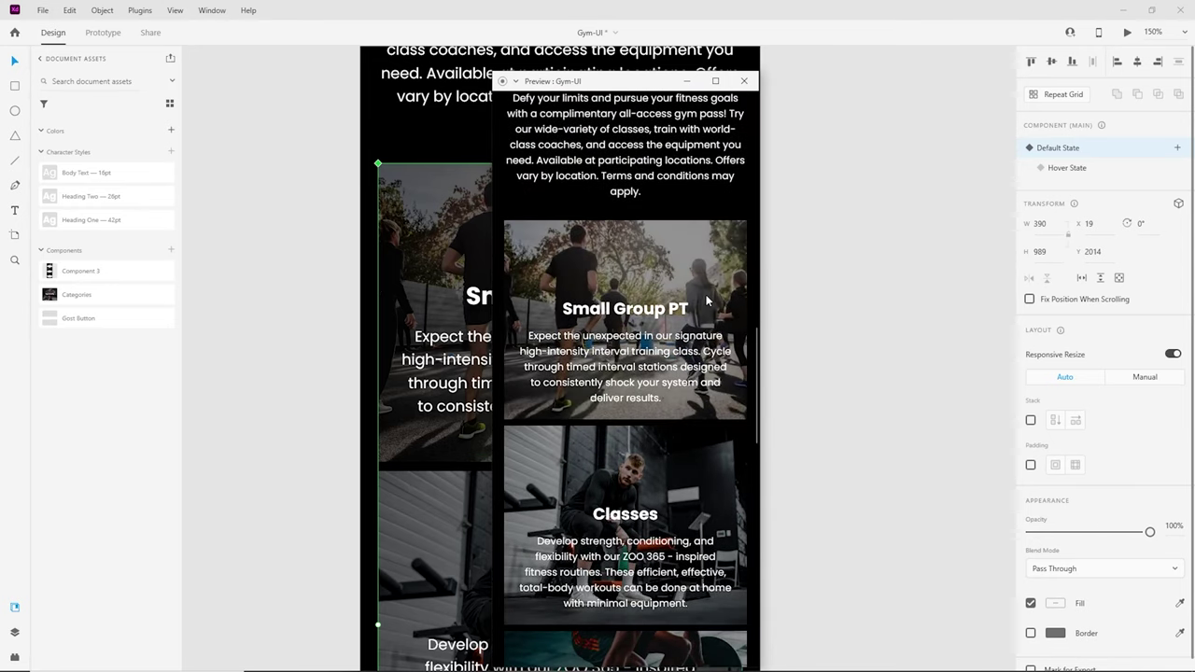
click(744, 81)
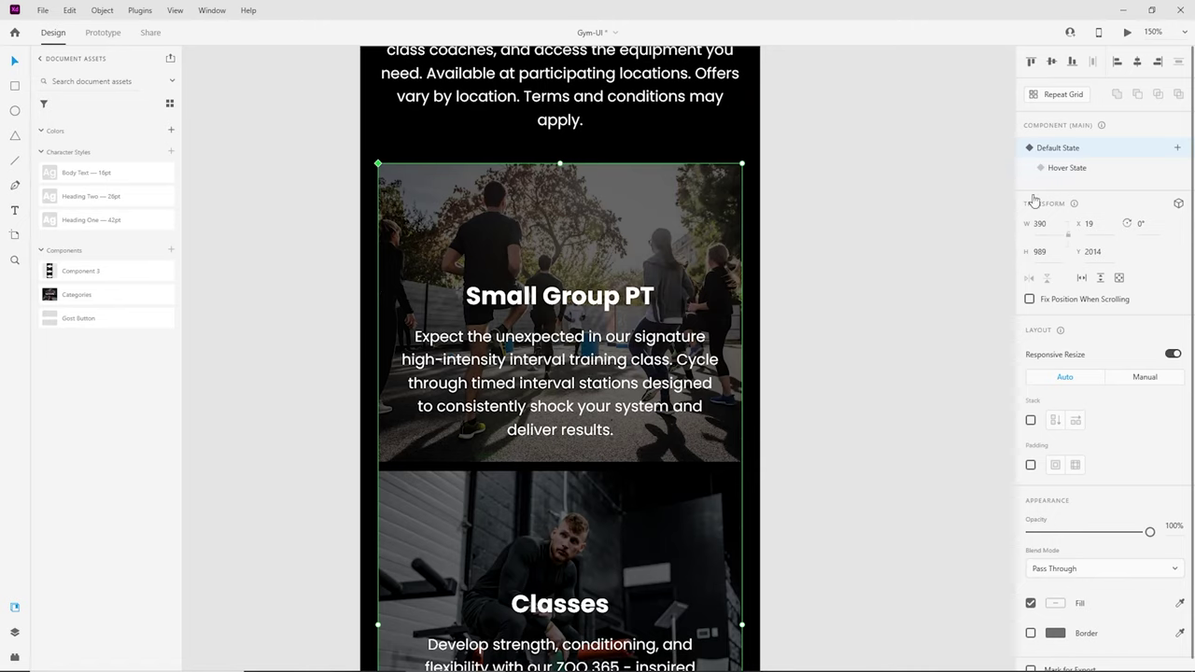
Step: Compare the two component states and undo the photo enlargement and overlay shift in the Hover State
click(1107, 171)
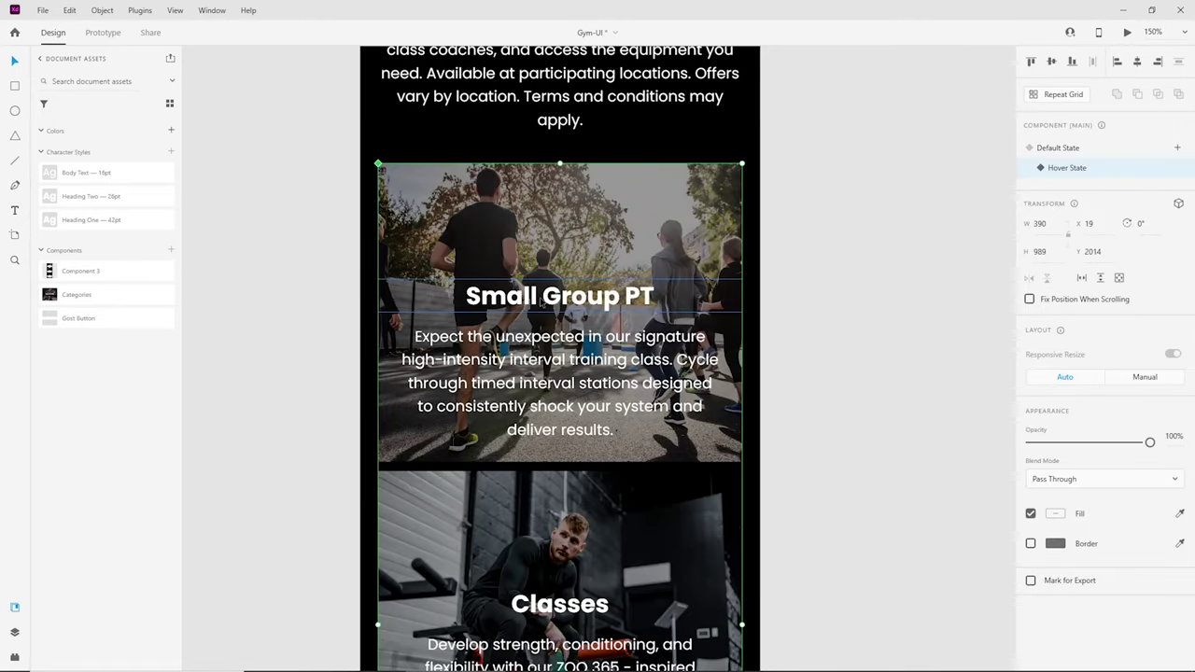
click(1093, 152)
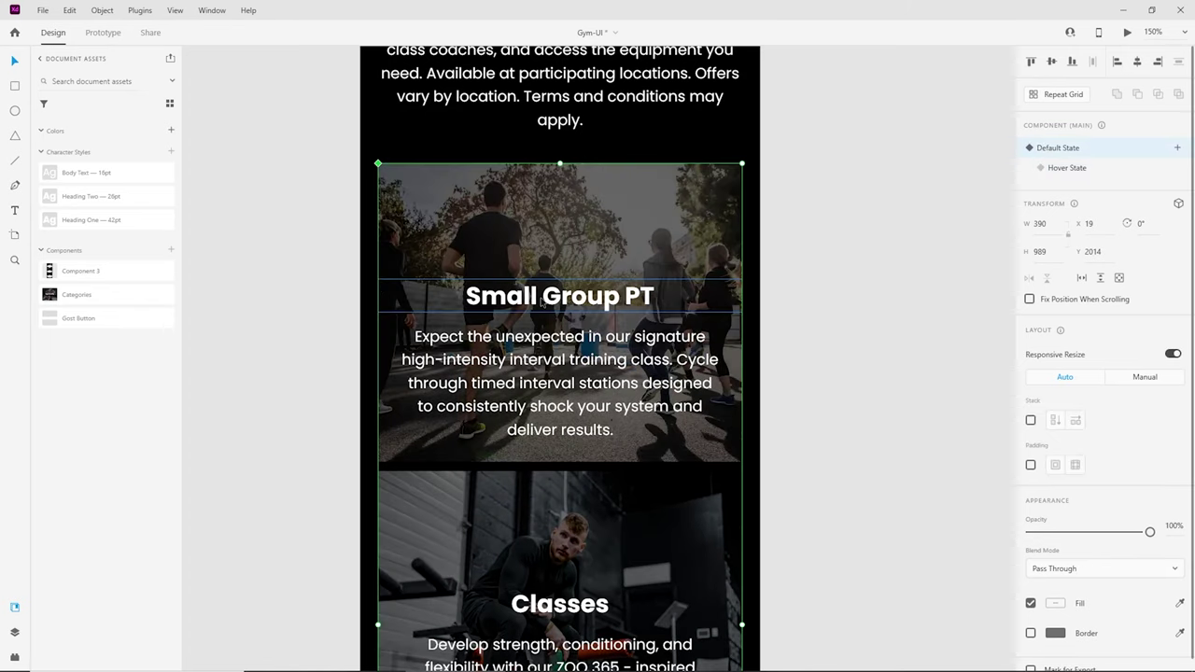
double_click(544, 298)
key(ctrl+z)
key(ctrl+z)
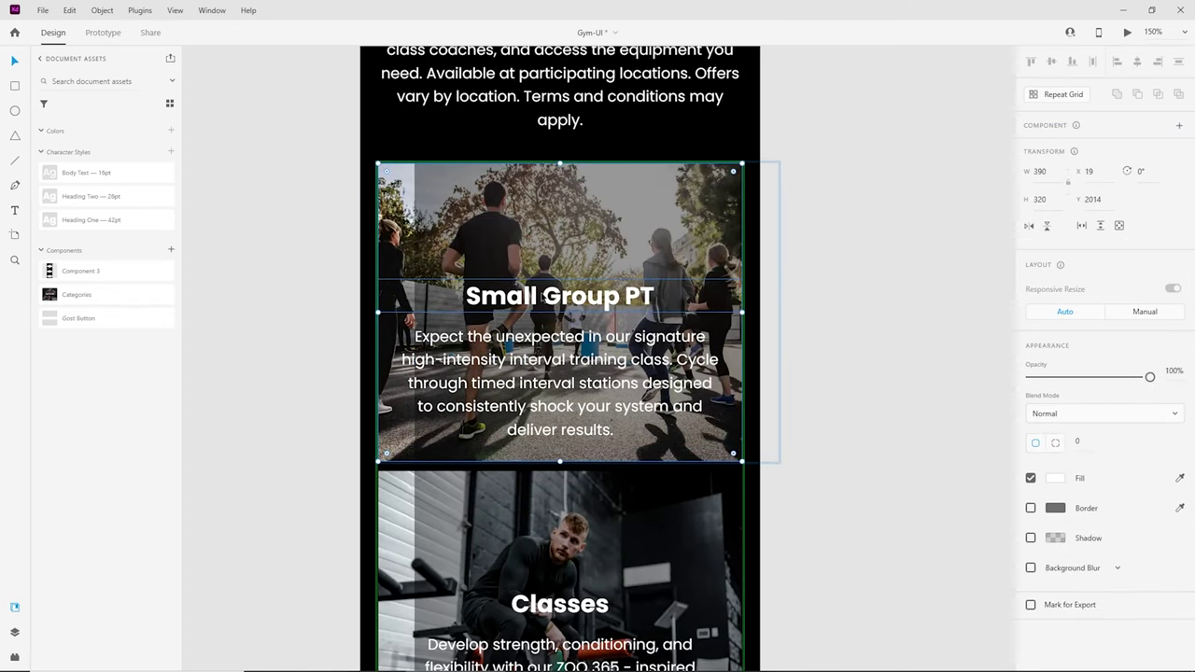
click(781, 251)
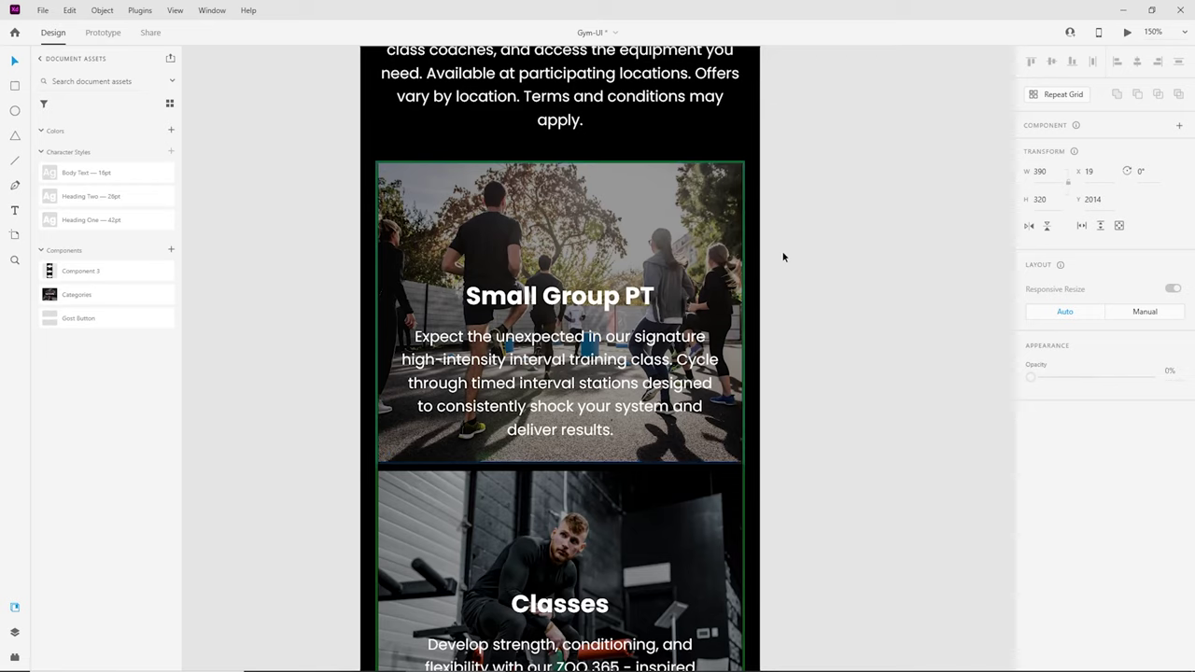
Step: Look over the Small Group PT, Classes and One To One cards in the card component's Hover State
click(709, 309)
scroll(710, 308, down, 4)
key(ctrl+minus)
scroll(710, 308, down, 3)
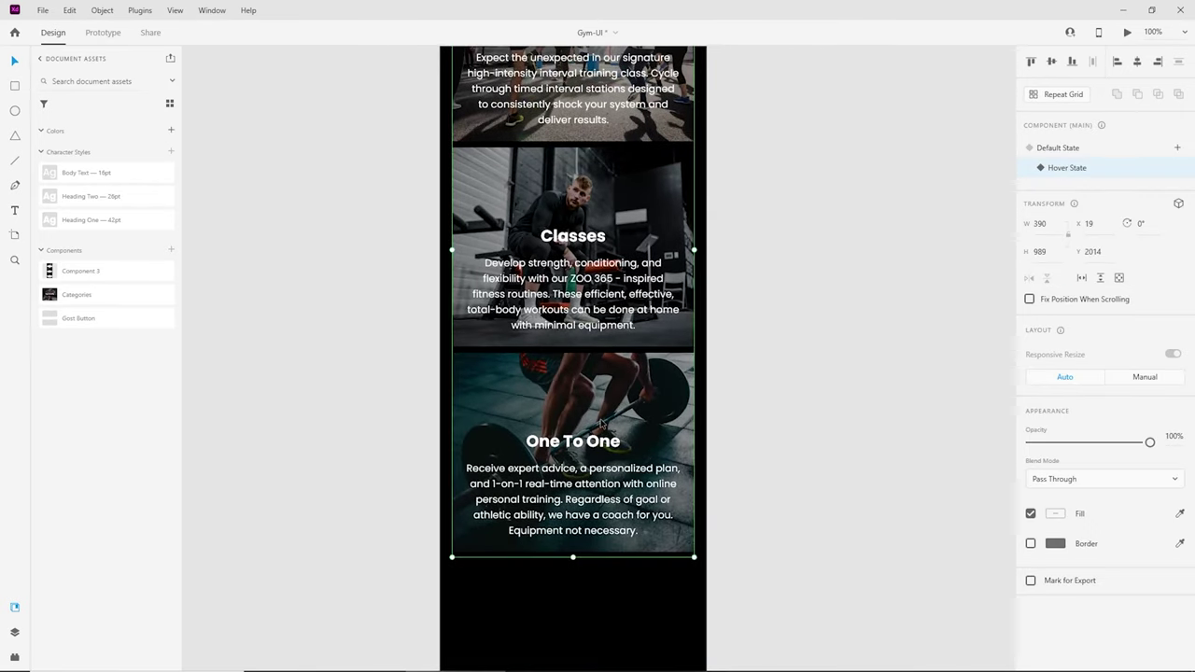
scroll(838, 439, up, 1)
click(726, 400)
key(ctrl+minus)
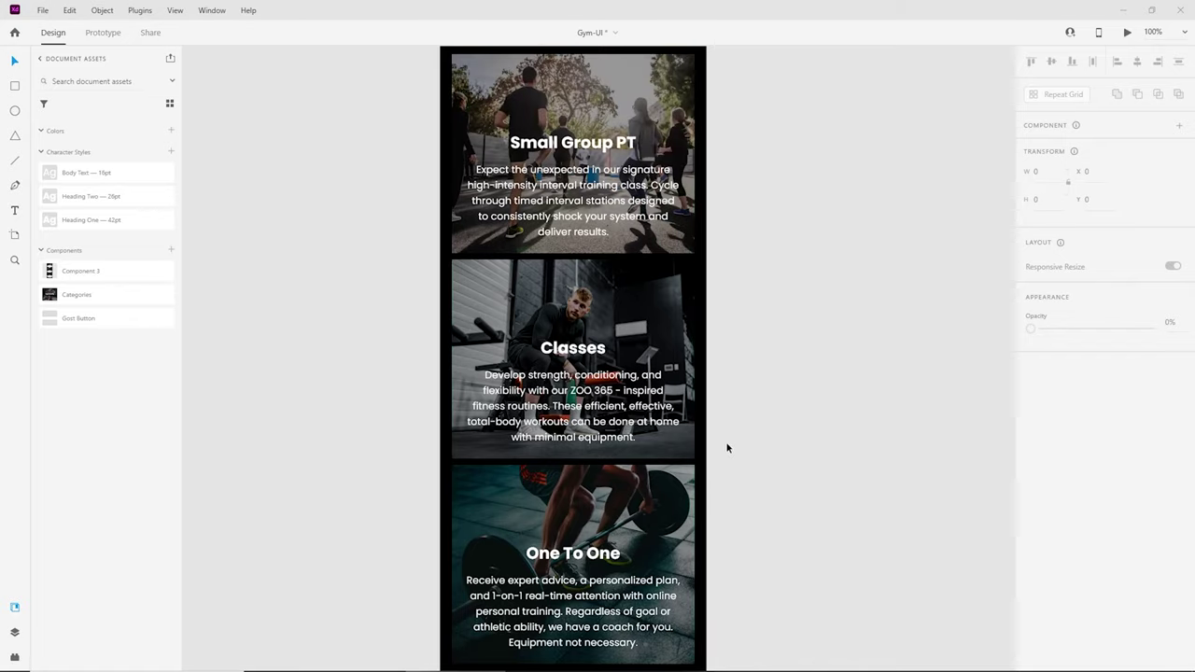
Step: Duplicate the "GET STARTED TODAY" sign-up section with its photo, overlay and button below the One To One card at Y 3037
scroll(733, 420, up, 5)
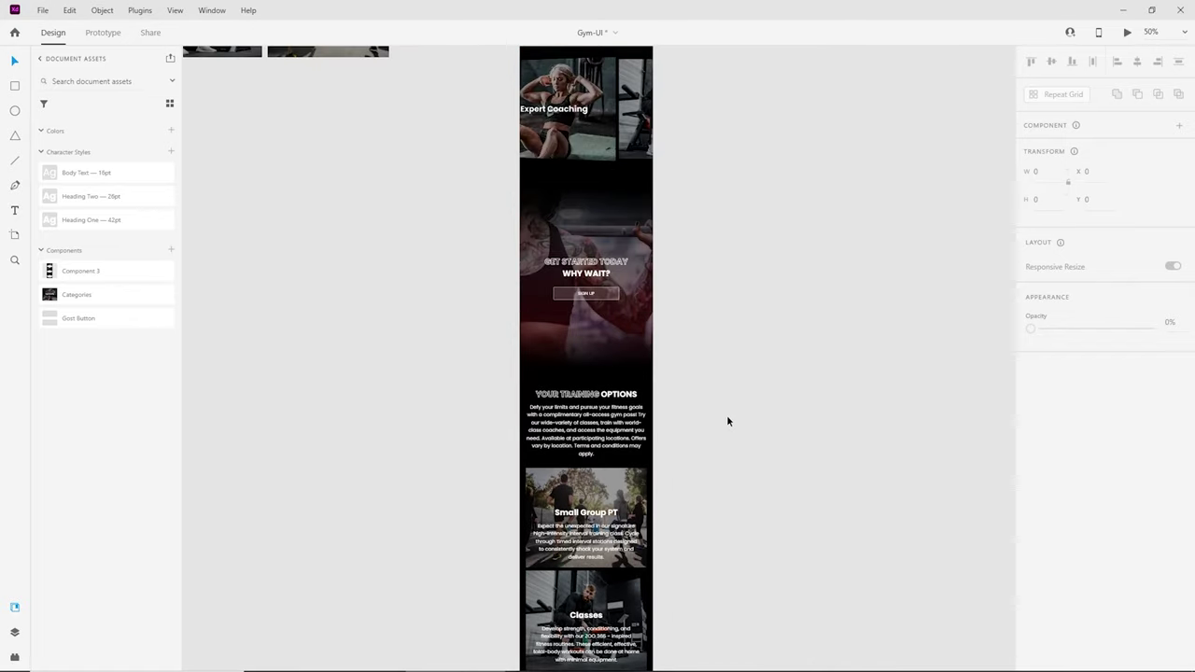
key(ctrl+plus)
scroll(841, 457, up, 2)
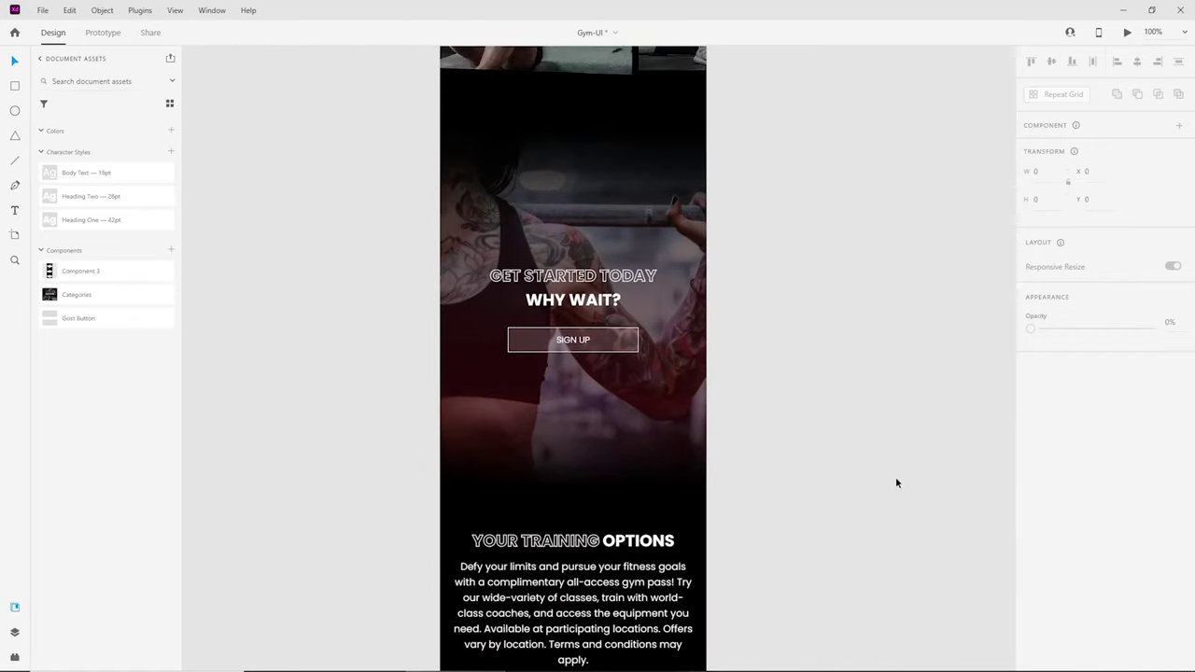
drag(896, 478, 377, 132)
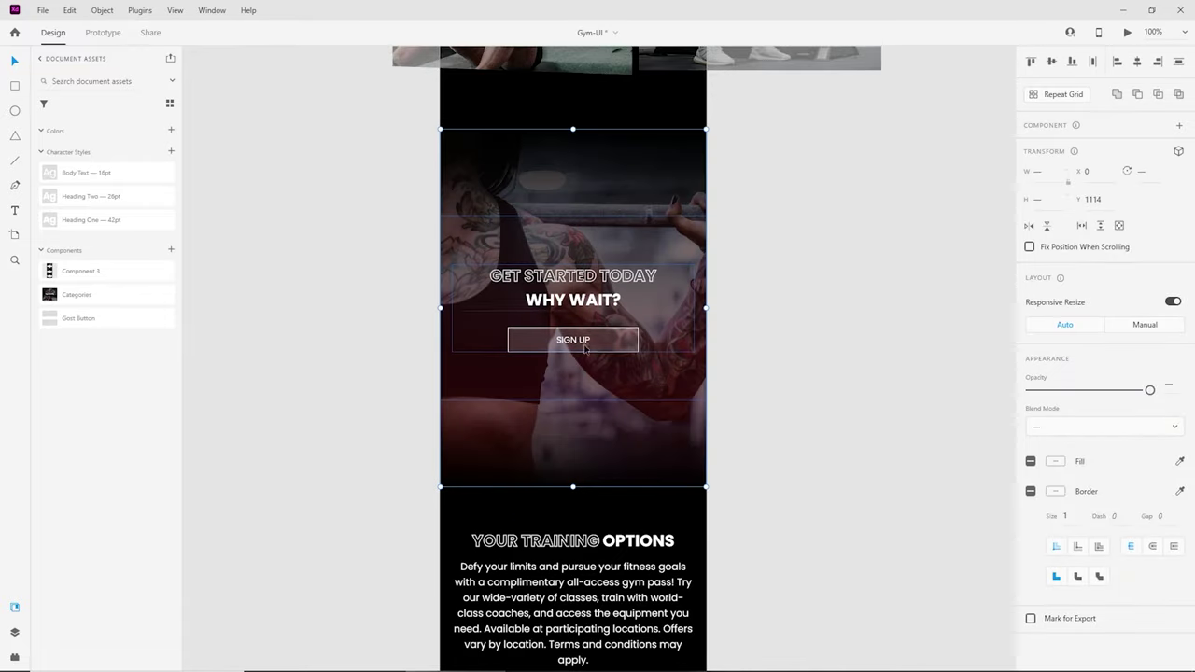
scroll(622, 566, down, 10)
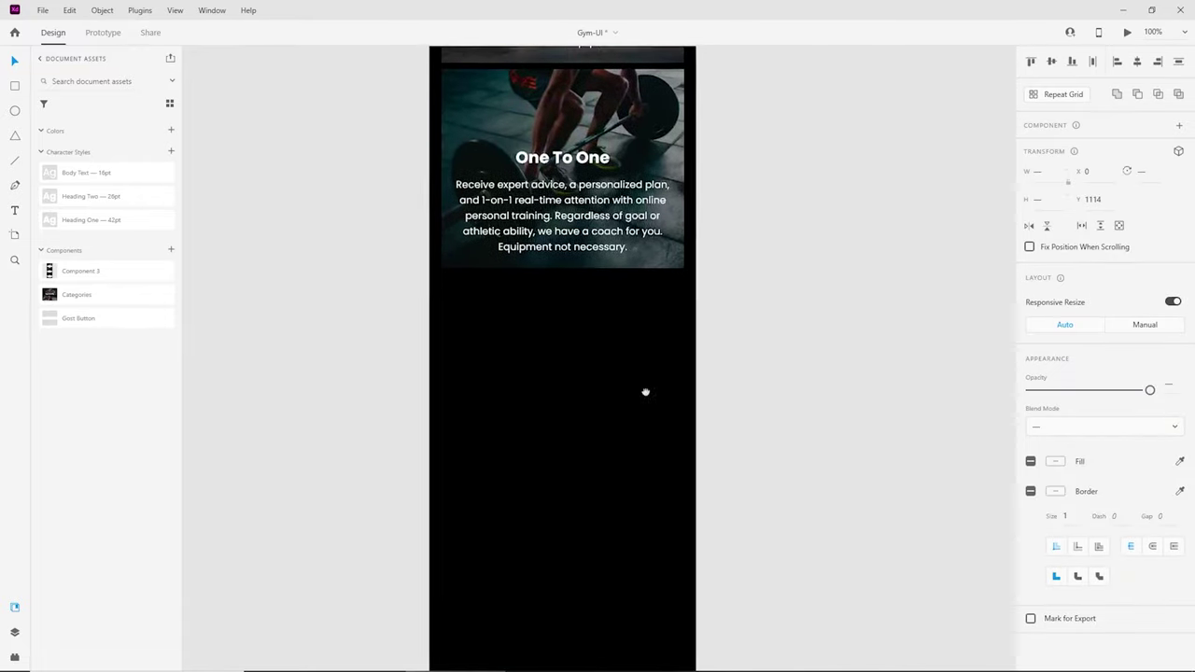
drag(645, 392, 642, 289)
key(ctrl+v)
drag(581, 245, 584, 257)
click(795, 310)
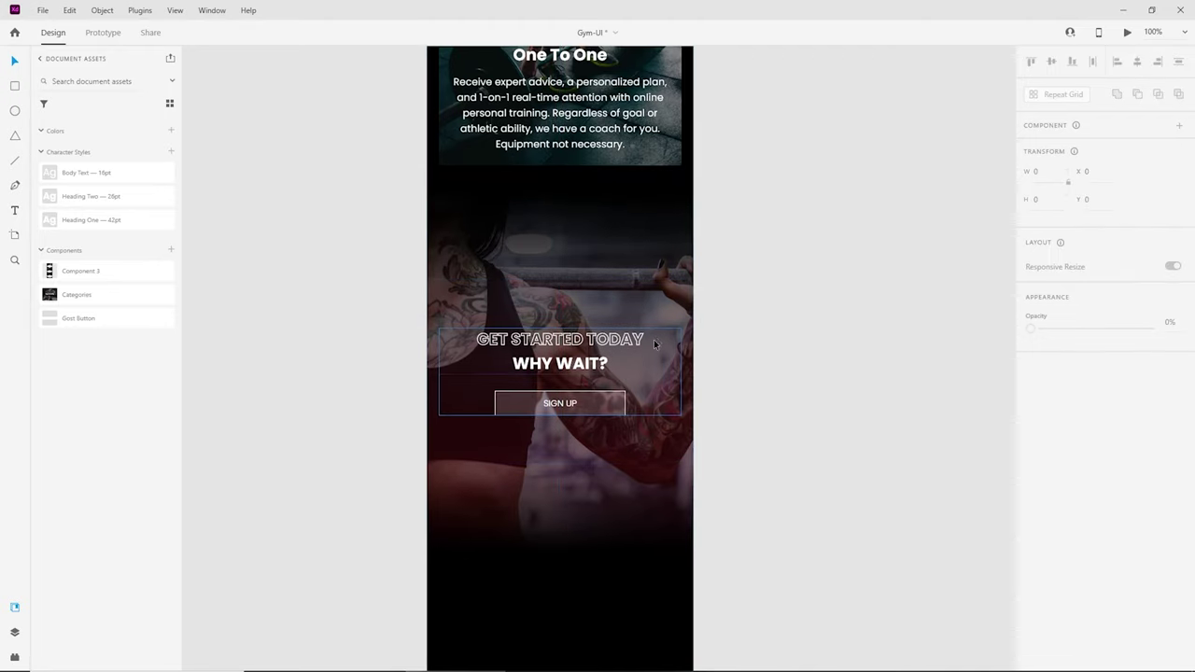
Step: Replace the duplicated section's background photo with the barbell lifting image, moving the overlay aside to reach it and back to X 0
double_click(442, 293)
drag(444, 296, 536, 300)
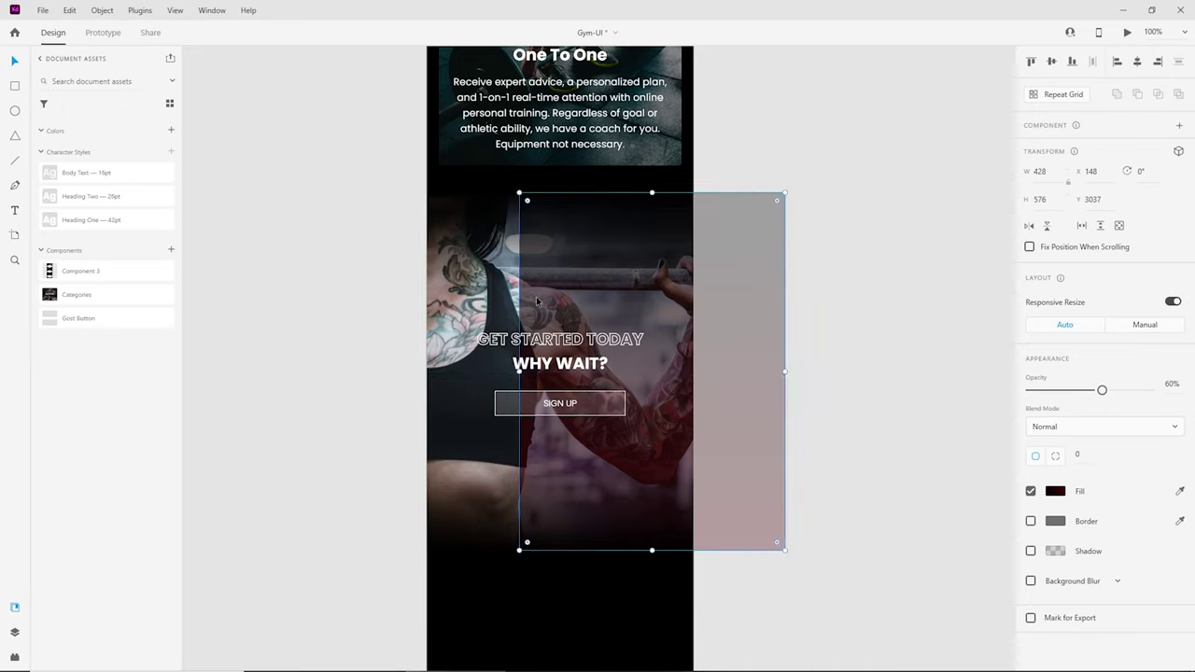
click(355, 659)
drag(401, 364, 435, 321)
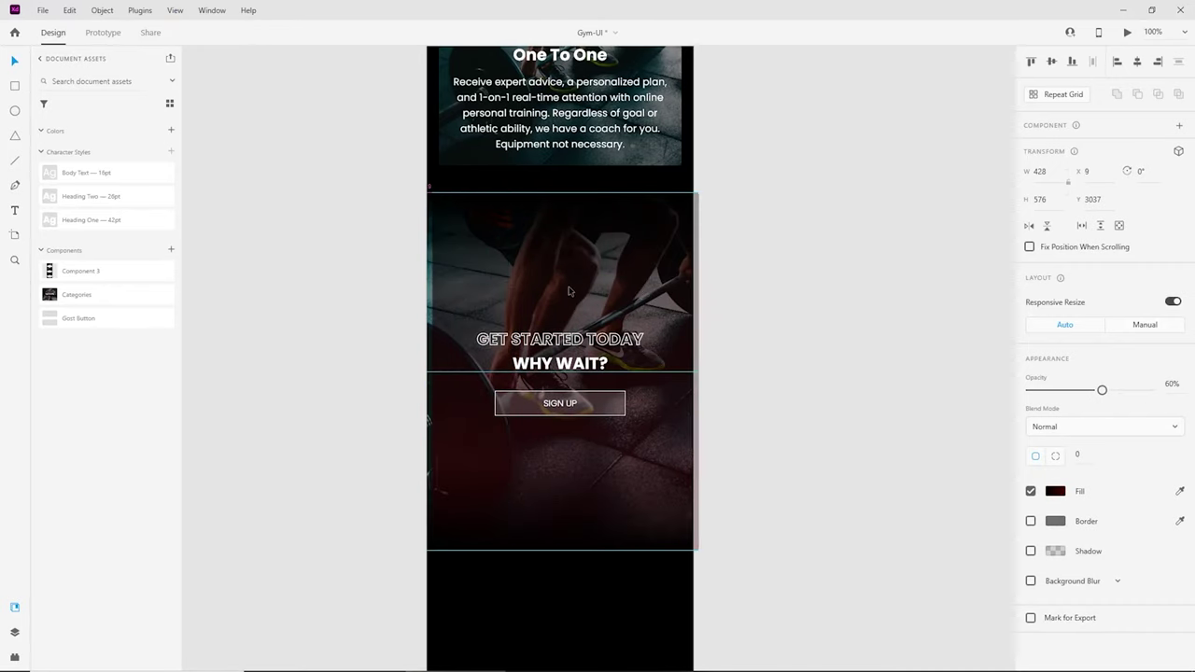
drag(563, 286, 563, 287)
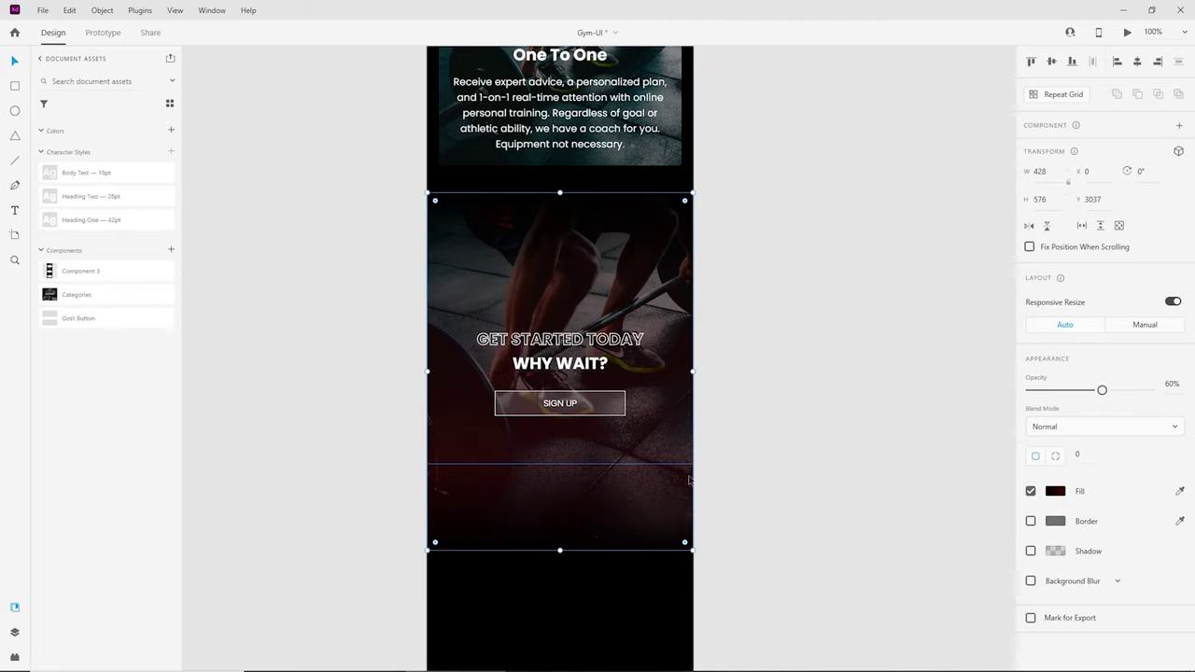
Step: Change the duplicated section's overlay fill from a linear gradient to solid black #000000
click(1055, 491)
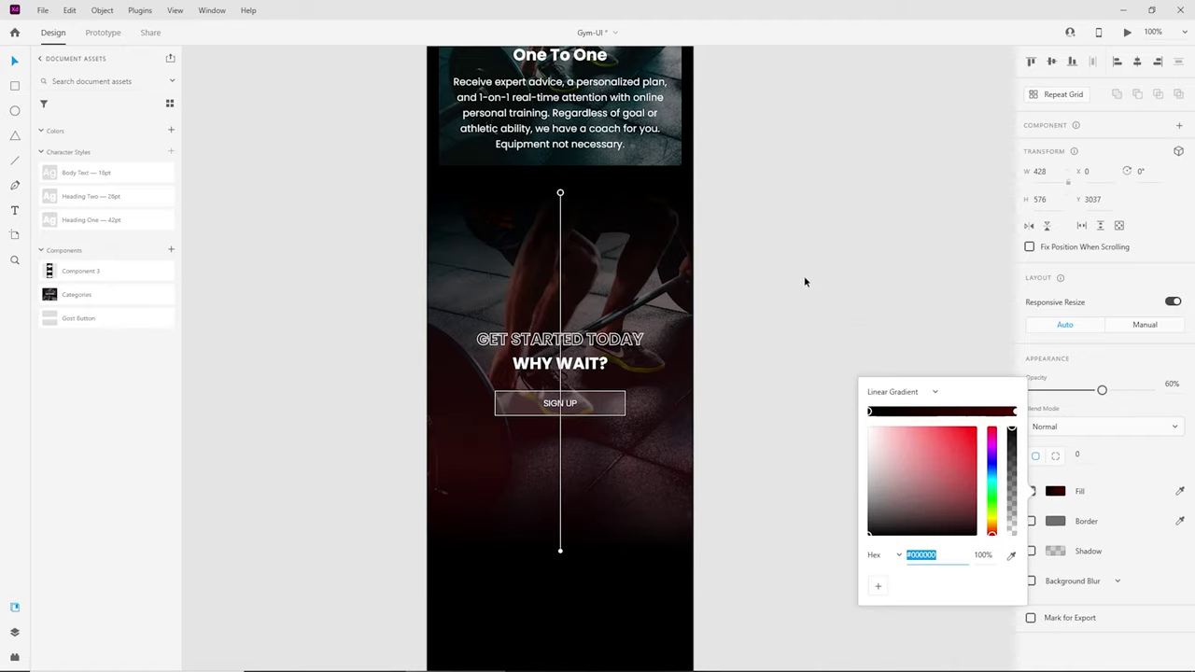
click(897, 392)
click(894, 365)
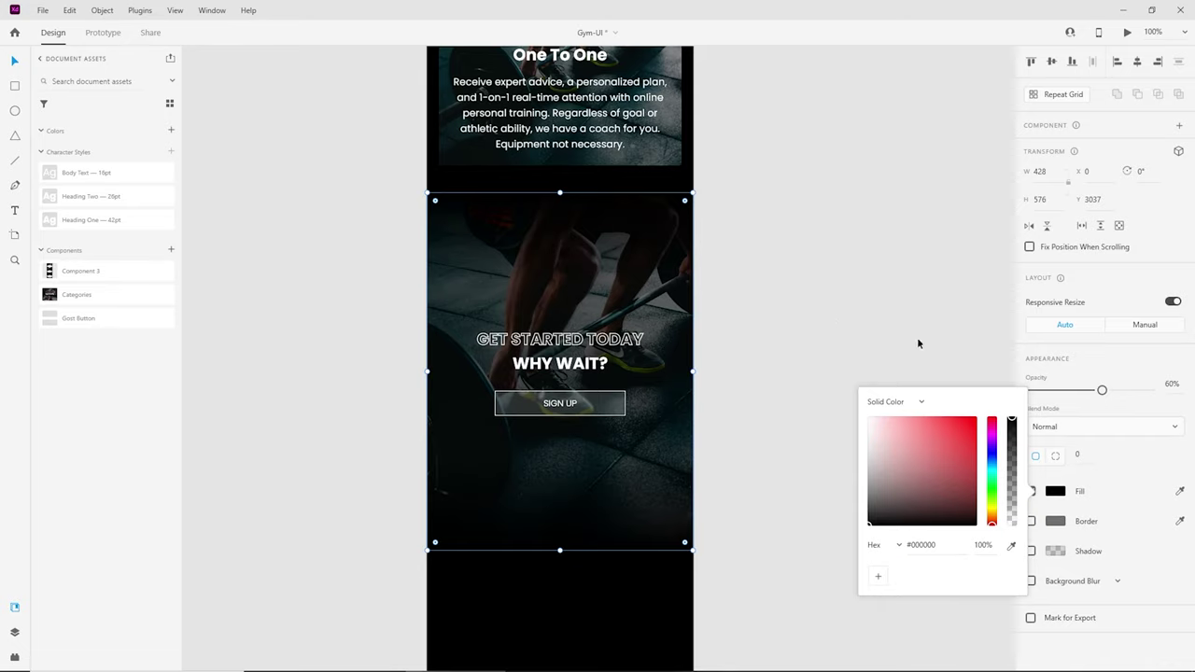
click(767, 314)
Step: Inspect how the darkened sign-up section blends with the One To One card above and the black background
key(ctrl+equal)
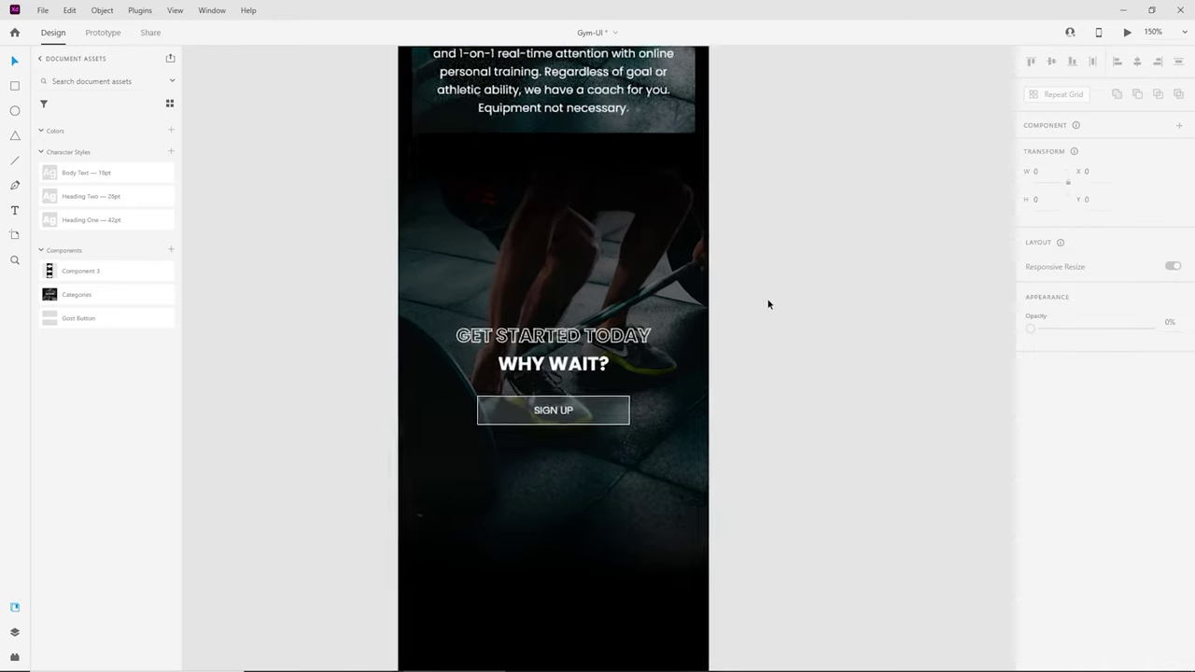
key(ctrl+minus)
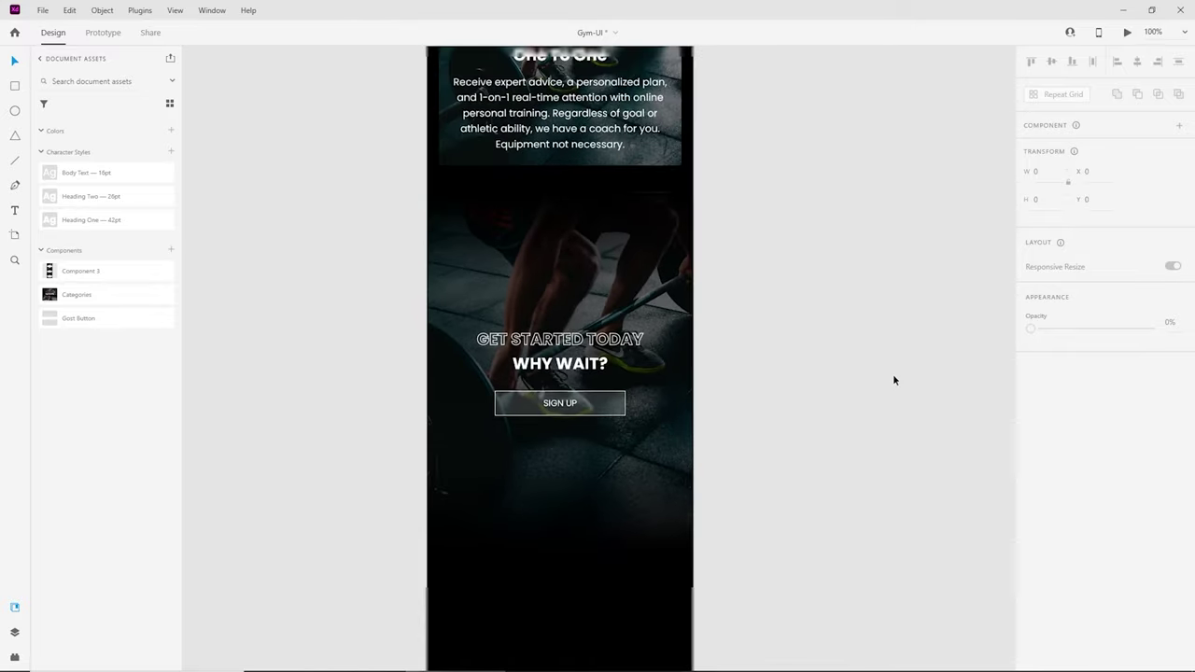
key(ctrl+equal)
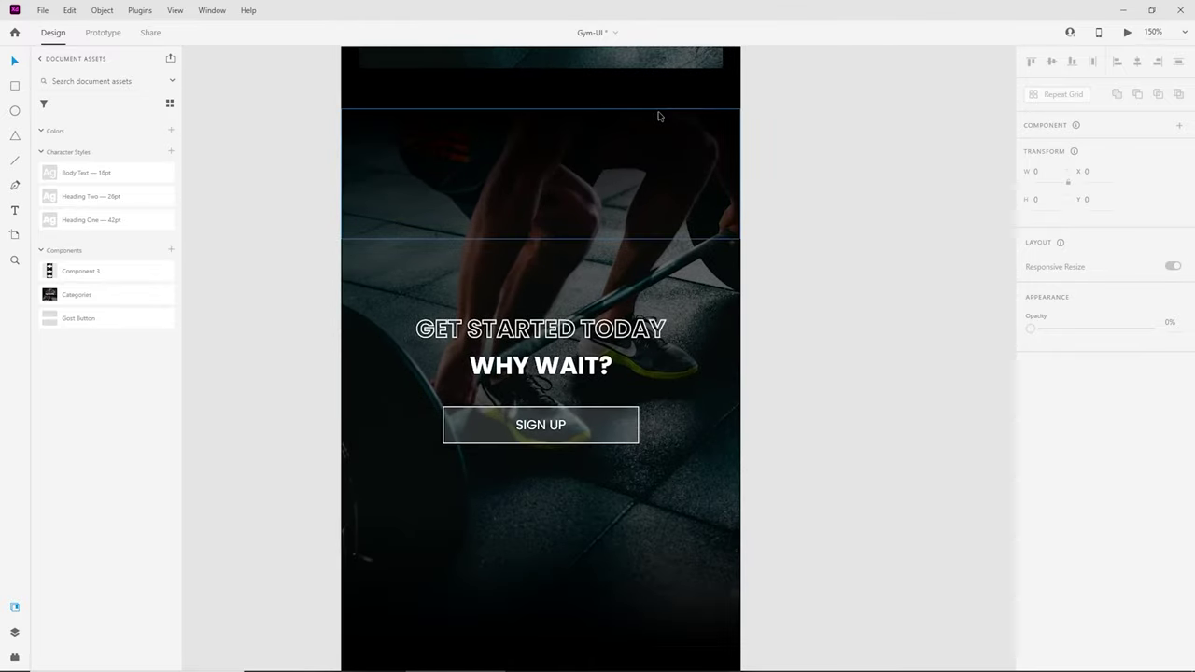
key(ctrl+minus)
key(ctrl+minus)
drag(803, 531, 797, 400)
scroll(718, 472, up, 2)
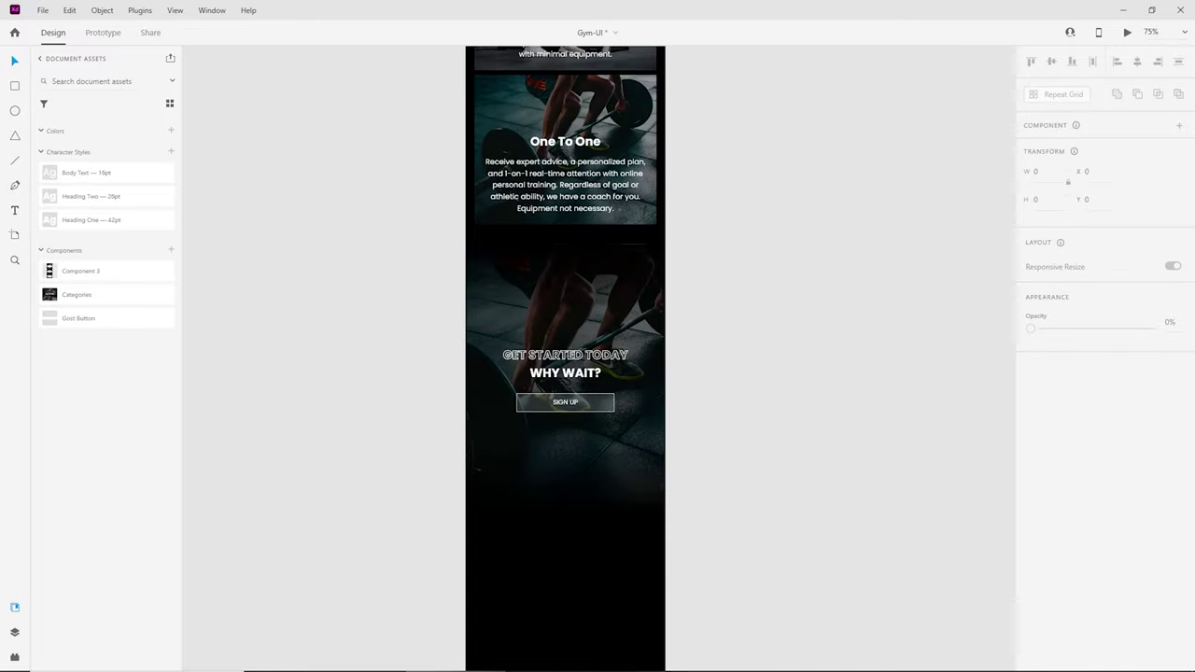
key(ctrl+plus)
key(ctrl+plus)
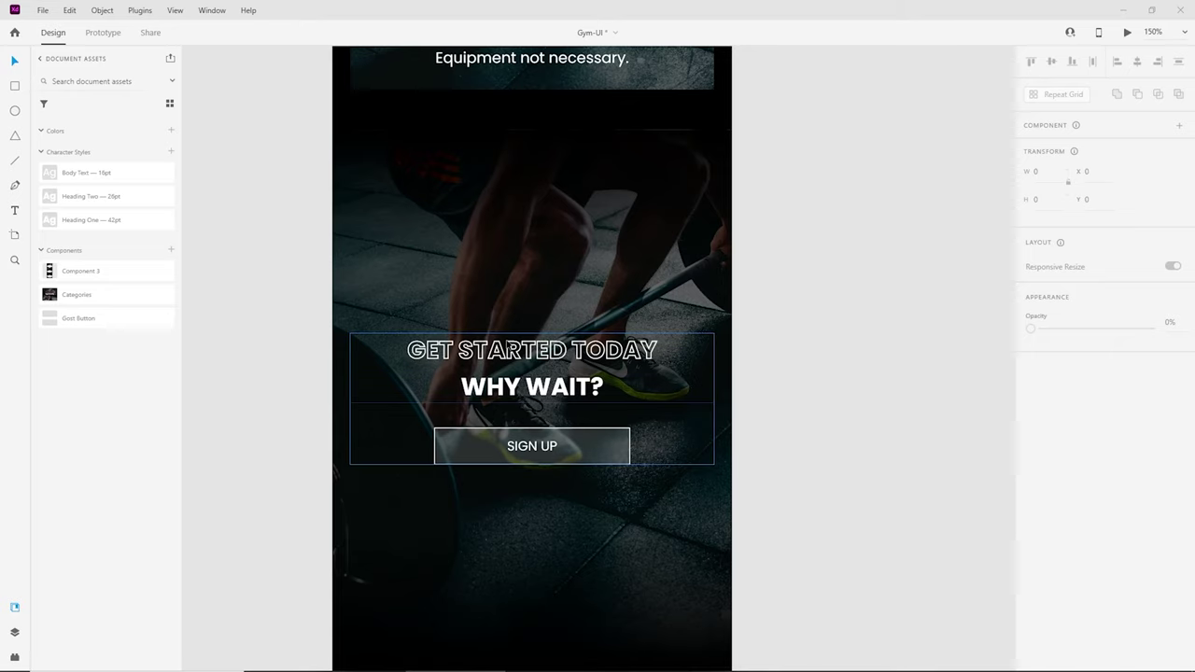
Step: Replace the duplicated section's outlined heading with "WE WILL HELP YOU GET IN THE SHAPE OF YOUR LIFE"
double_click(532, 350)
double_click(531, 350)
double_click(525, 354)
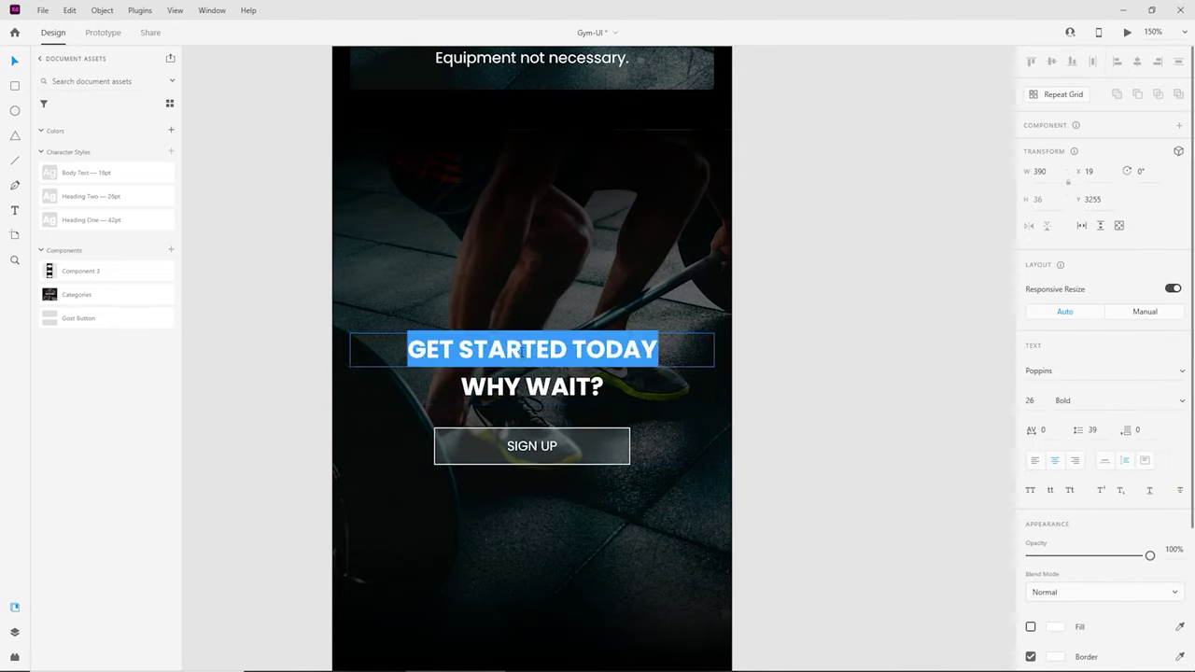
text(WE WILL HELP YOU GET IN THE SHAPE OF YOUR LIFE)
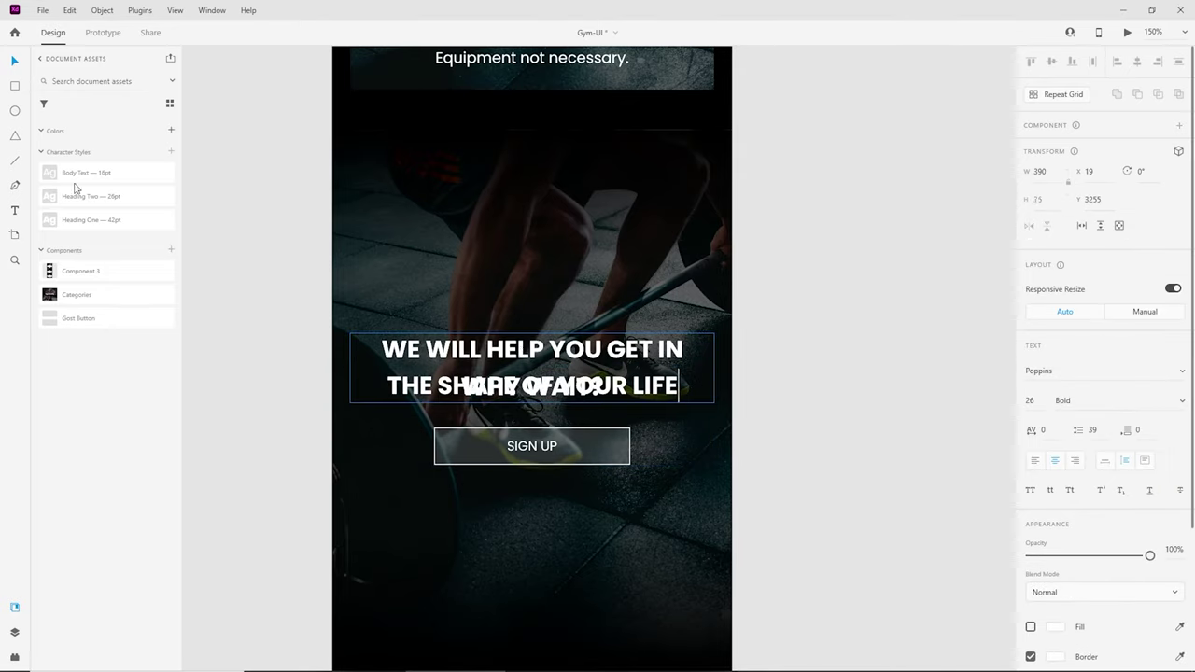
key(Escape)
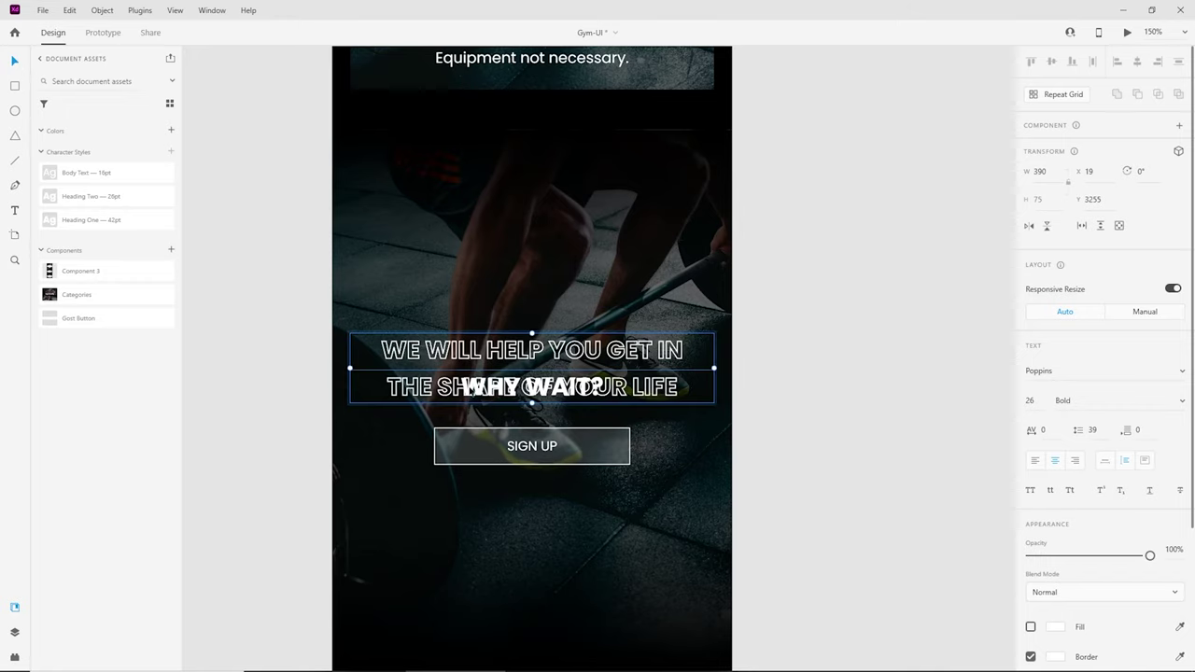
Step: Move the two-line outlined heading up to Y 3216 so it sits just above "WHY WAIT?"
key(shift+Up)
key(shift+Up)
key(shift+Up)
key(shift+Up)
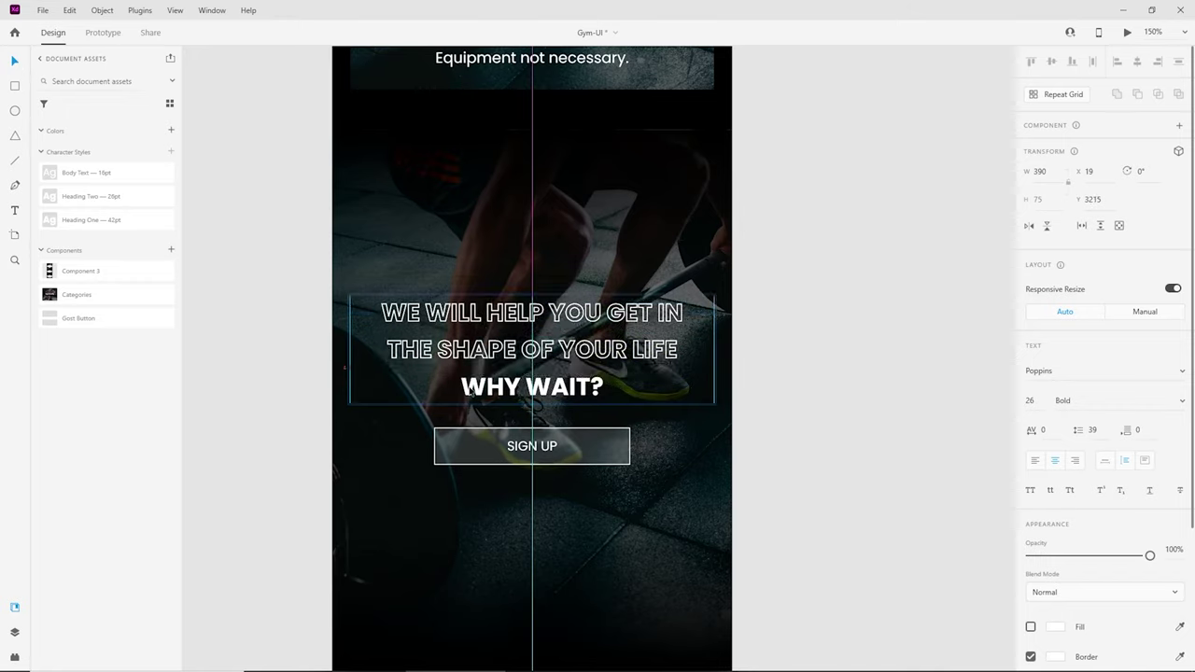
key(Down)
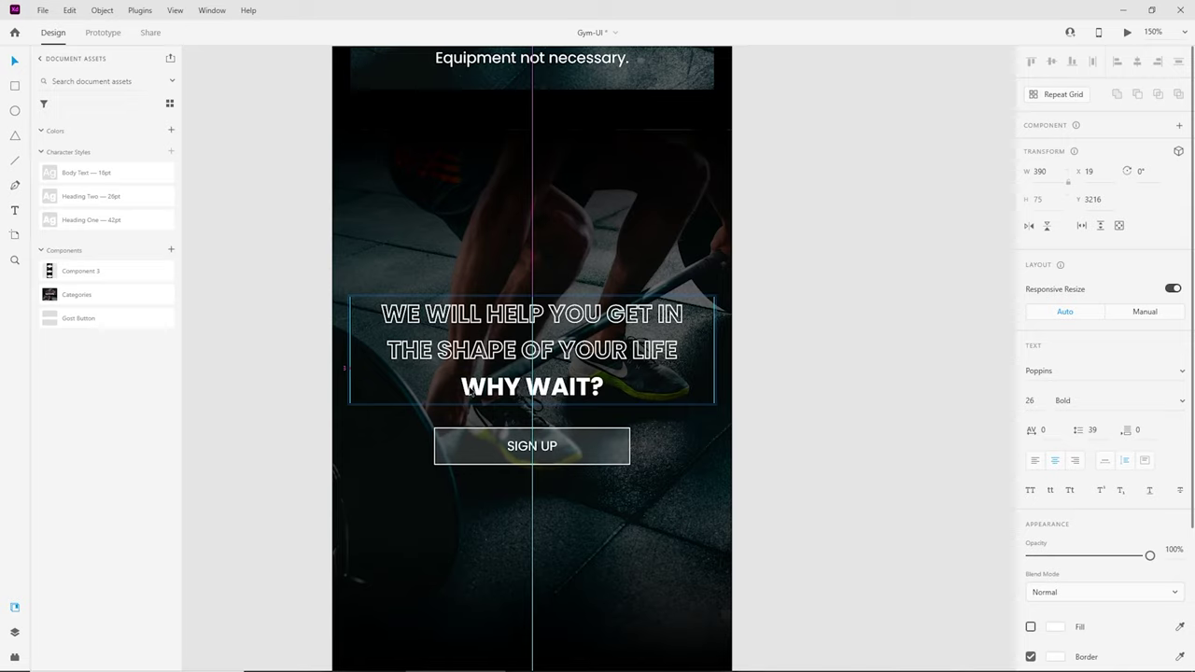
key(Down)
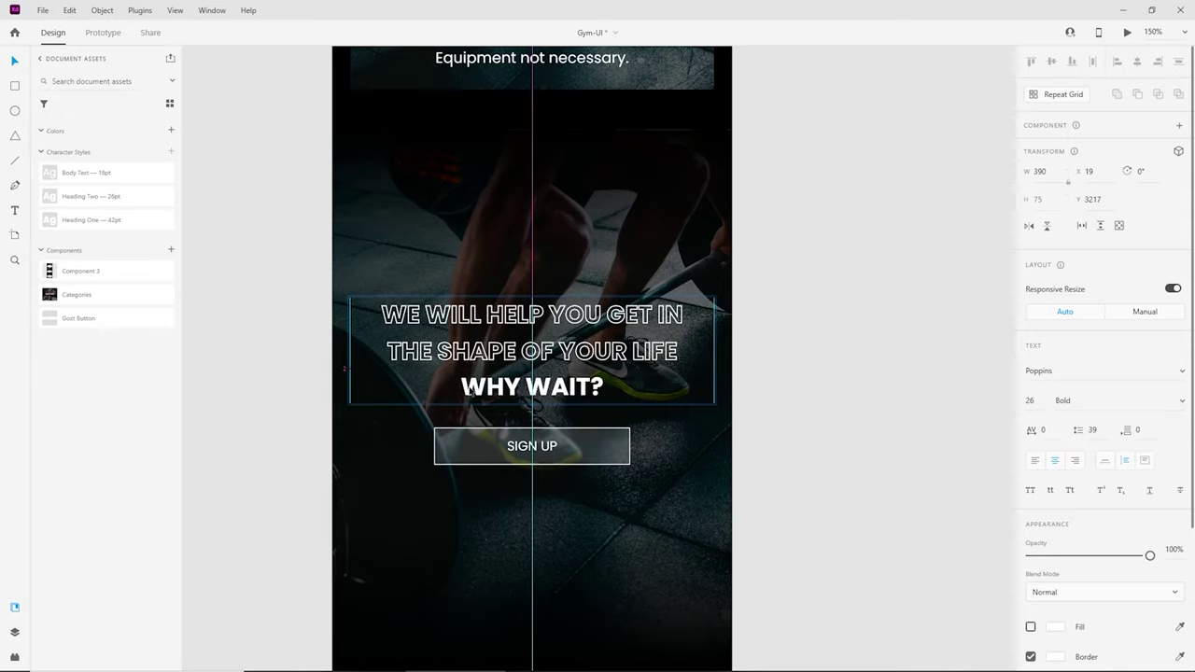
click(837, 420)
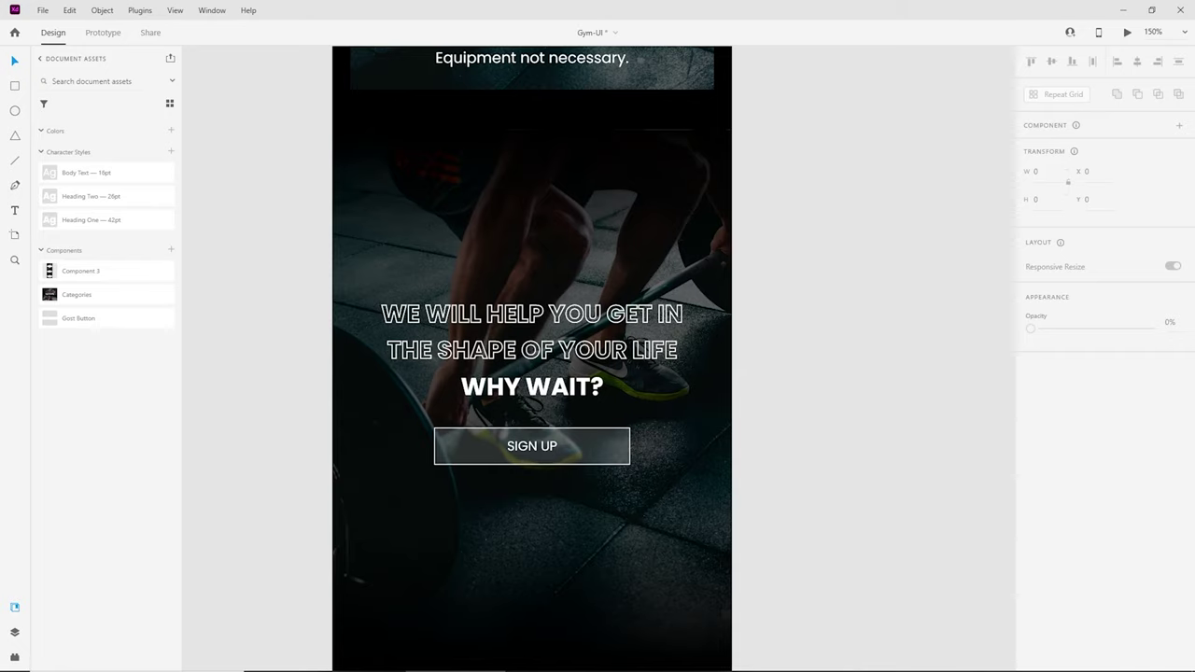
Step: Replace the "WHY WAIT?" text with "LET'S GET STARTED", undoing the text box pasted by mistake
click(571, 386)
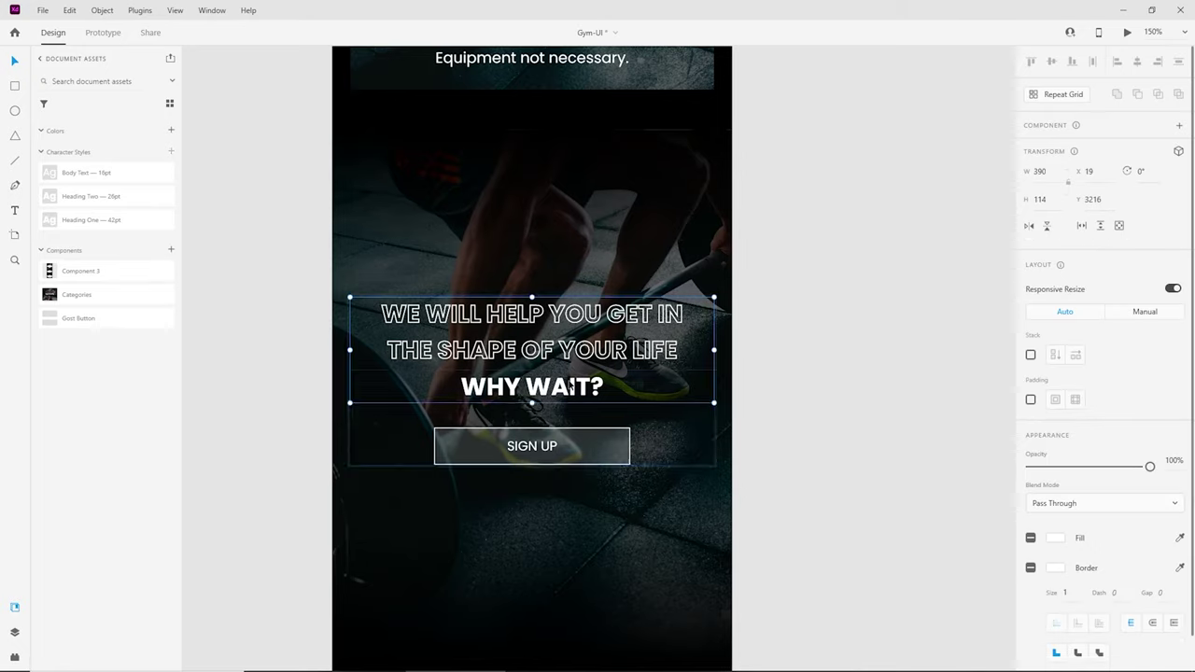
text(LET'S GET STARTED)
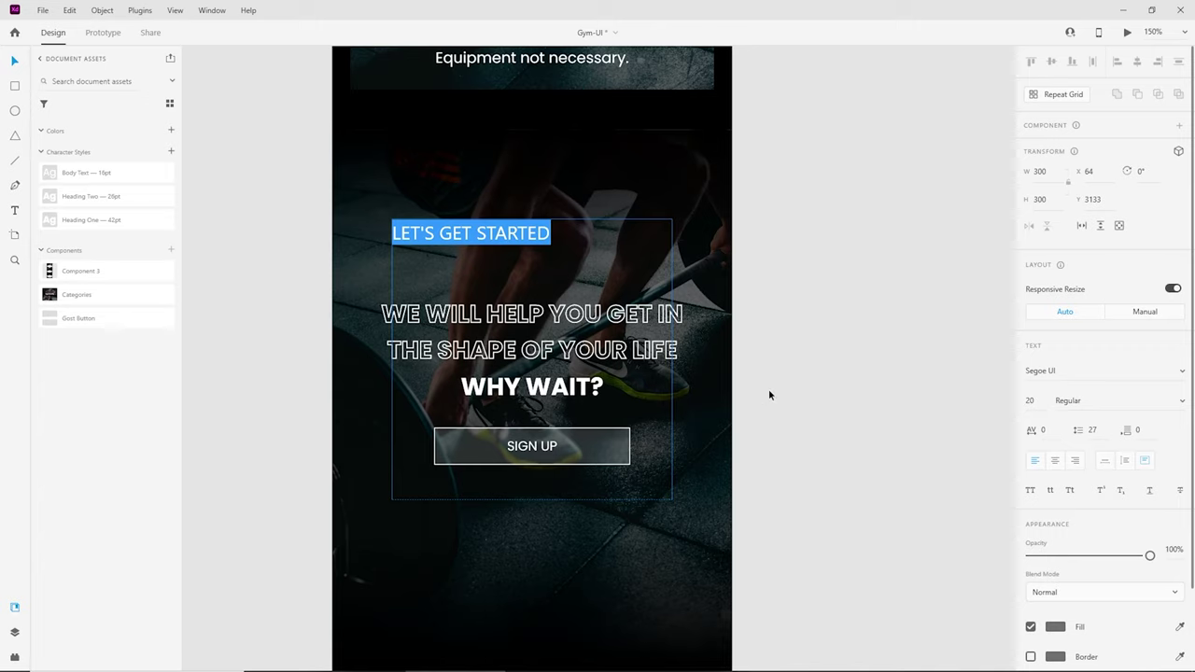
key(ctrl+z)
key(ctrl+z)
click(837, 418)
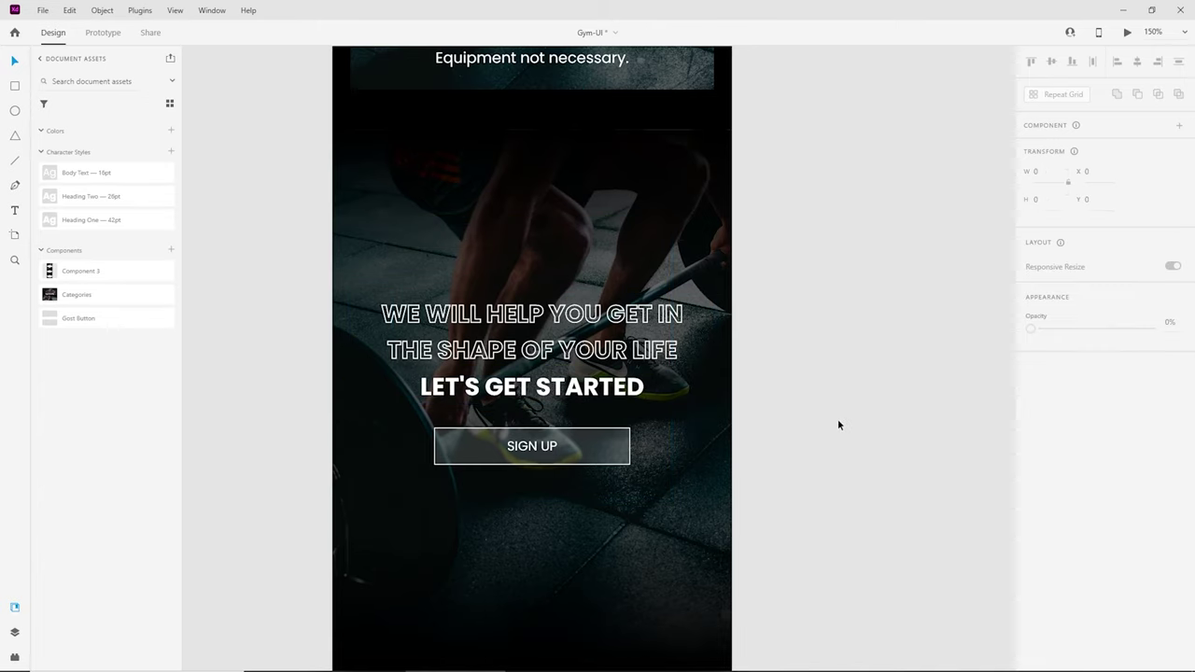
Step: Compare the gaps between the heading lines using a temporary rectangle about 57 by 19, and delete it
key(ctrl+plus)
key(ctrl+plus)
drag(525, 469, 674, 473)
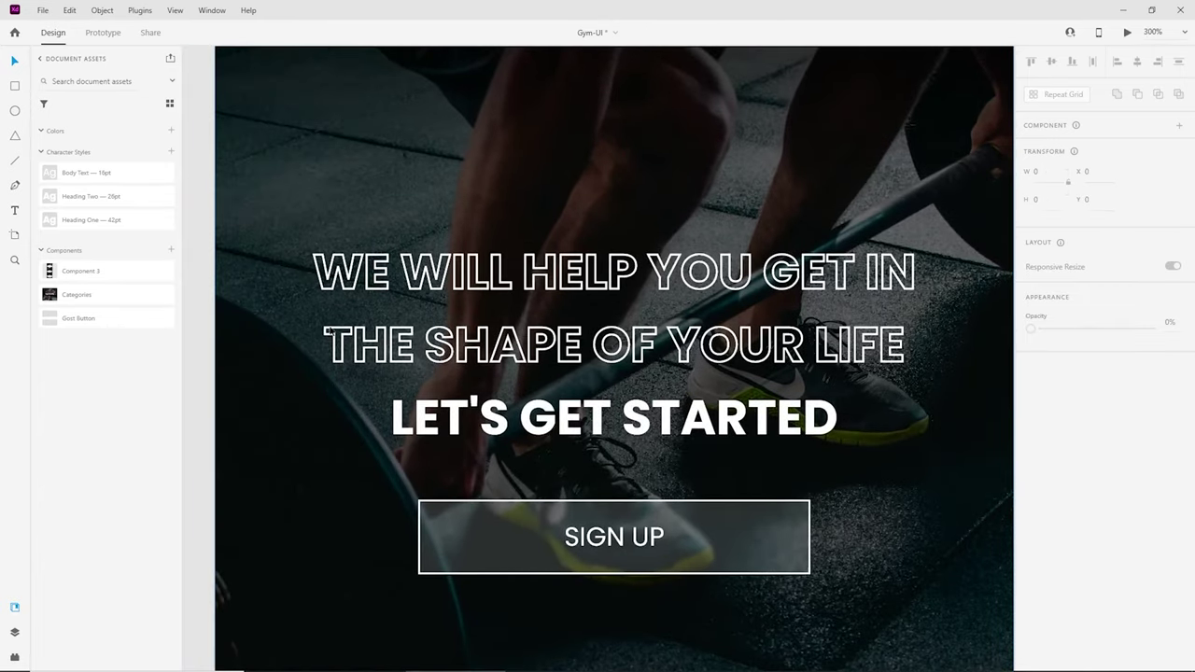
key(r)
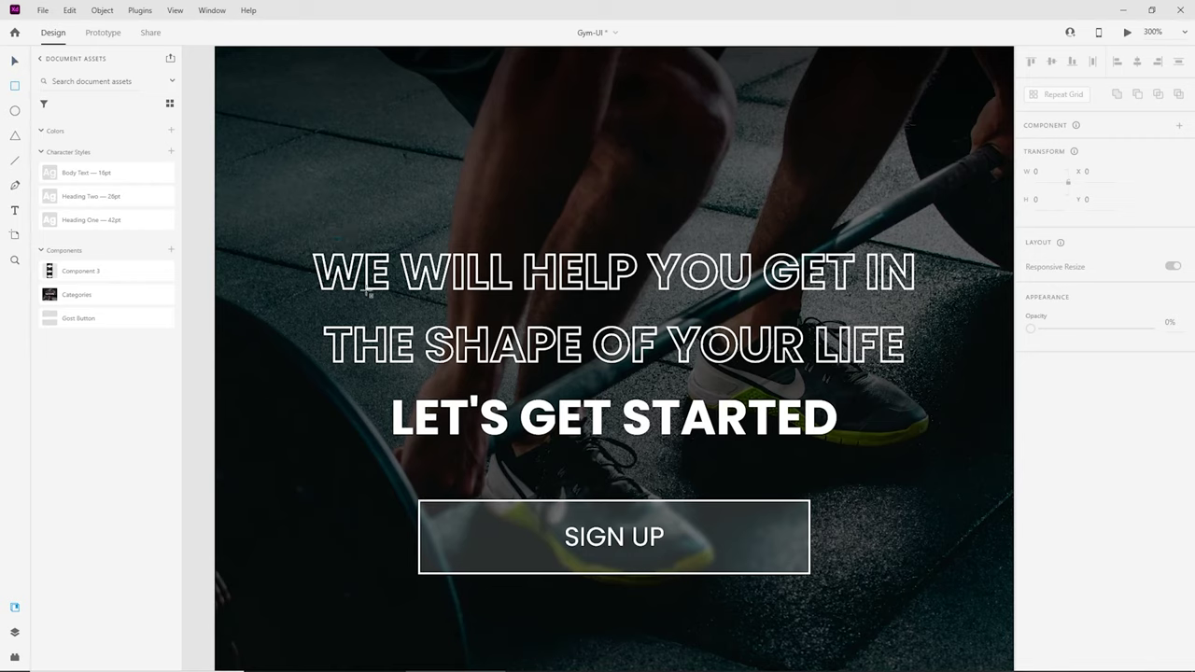
drag(368, 295, 406, 381)
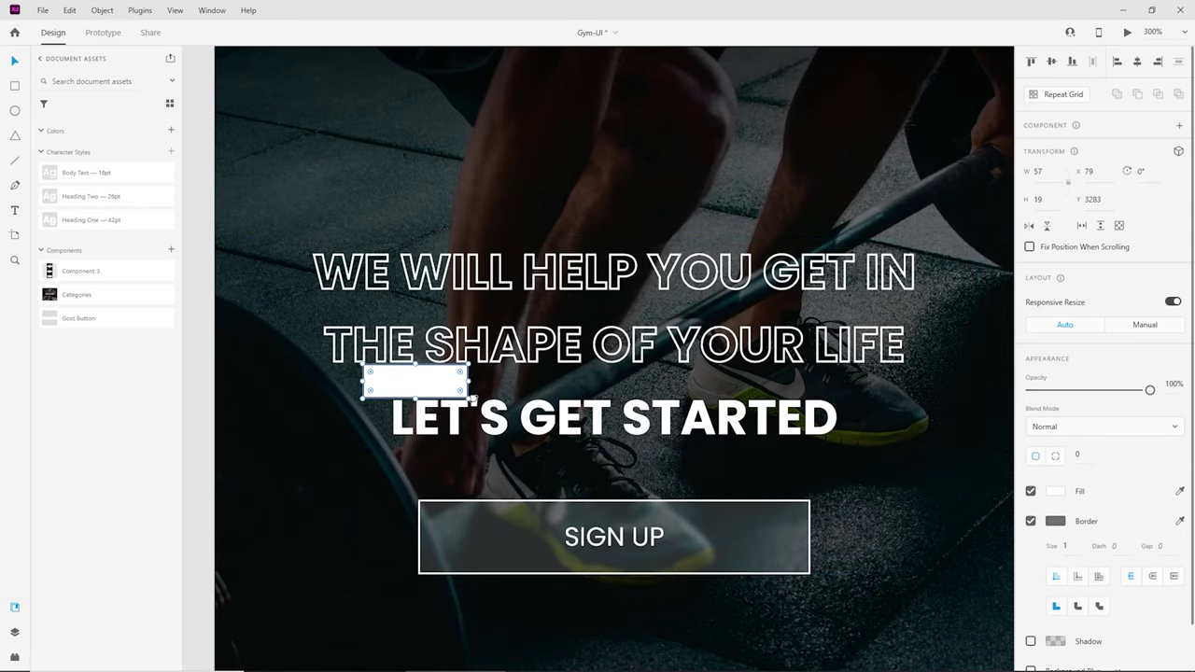
key(Delete)
Step: Add a "Find Us" heading in the empty black area below the second sign-up section and set its font size to 18
key(ctrl+1)
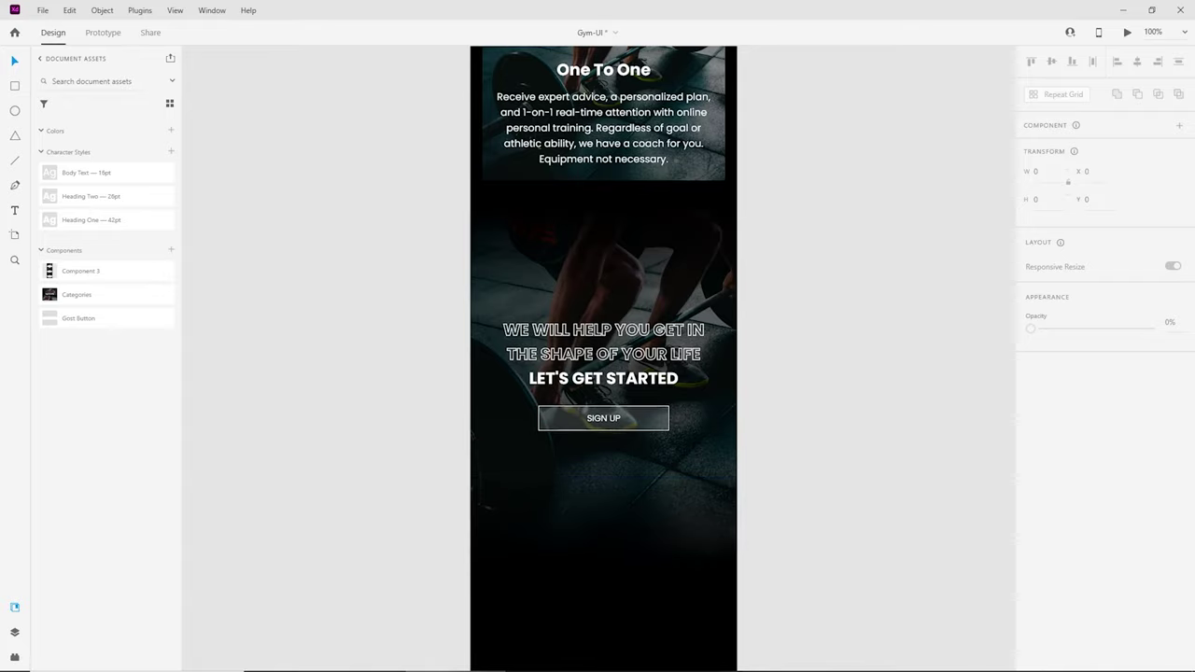
scroll(800, 428, down, 1)
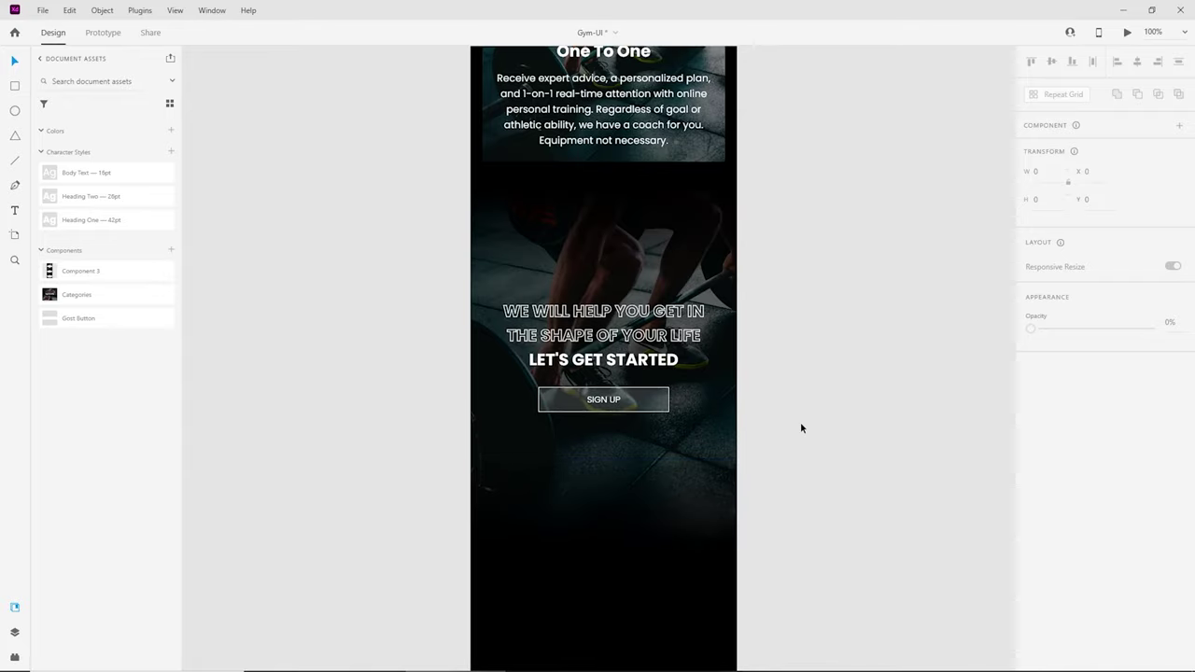
scroll(809, 308, down, 3)
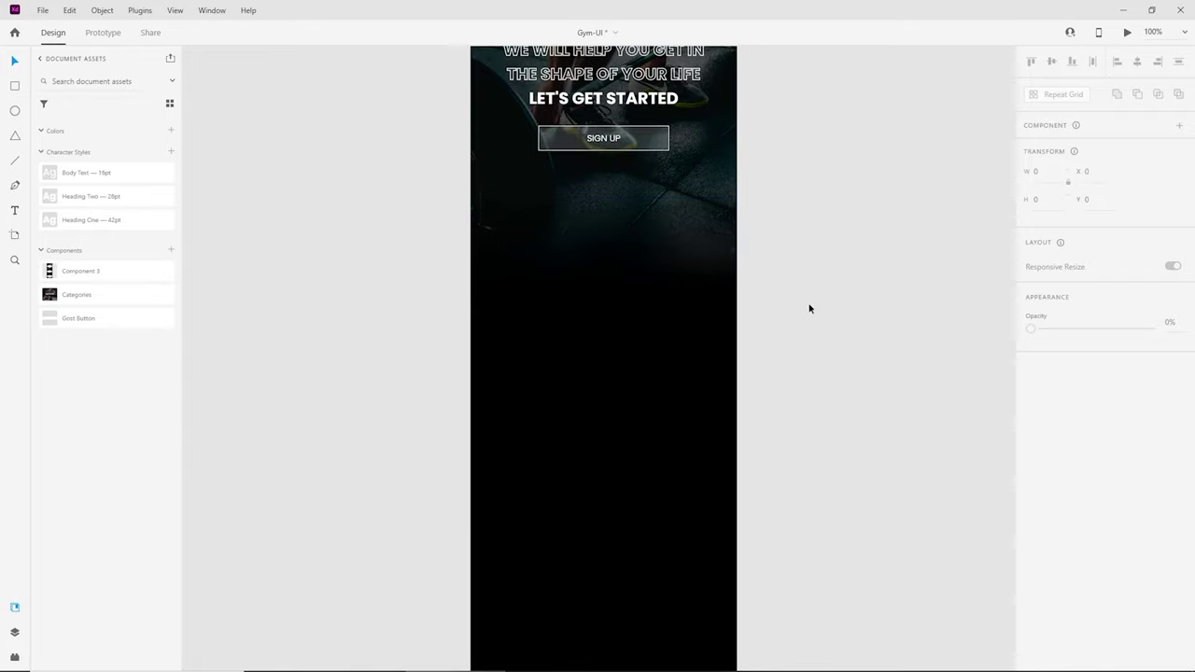
scroll(803, 323, up, 2)
scroll(804, 321, down, 3)
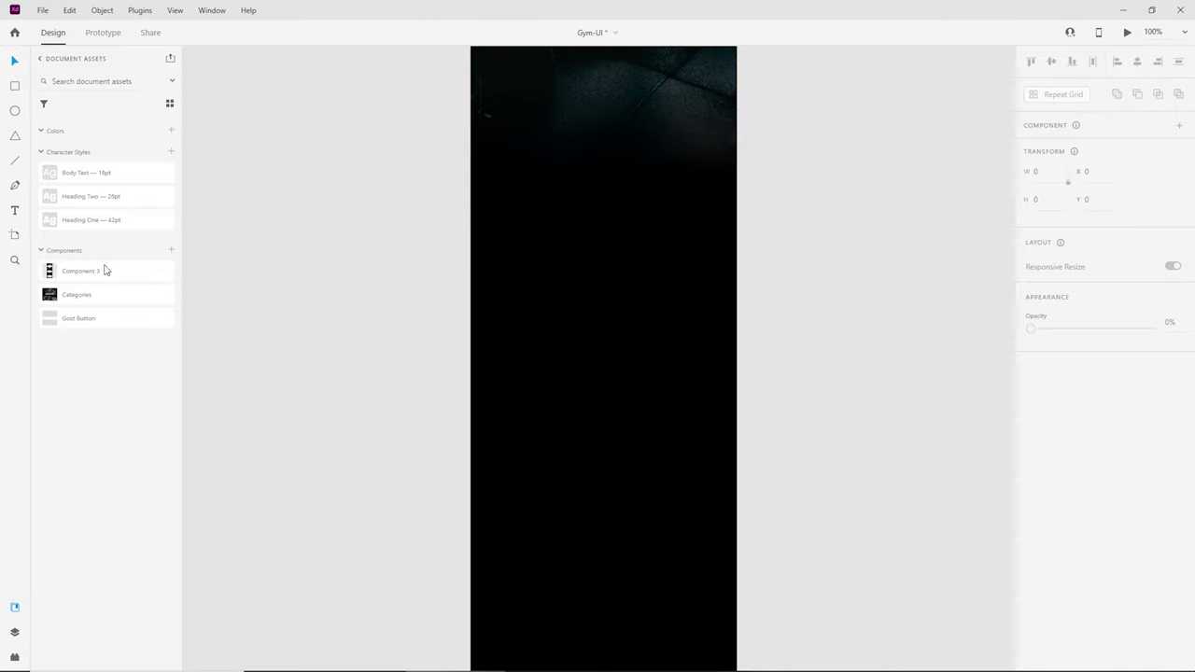
click(488, 233)
text(Find Us)
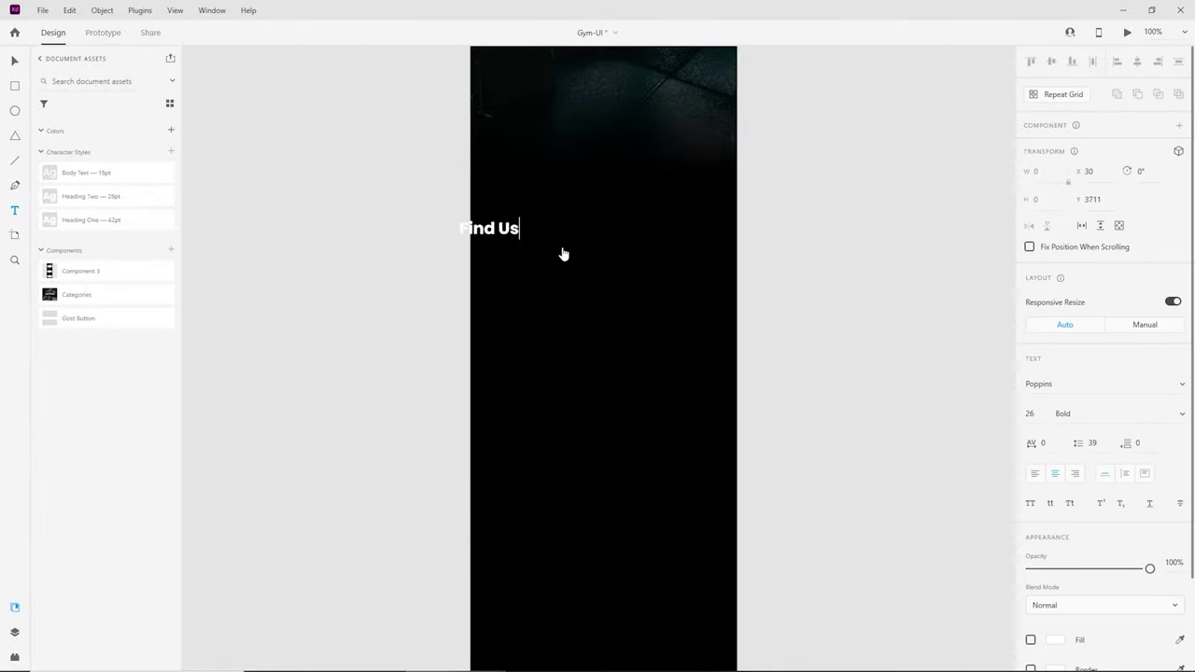
key(ctrl+a)
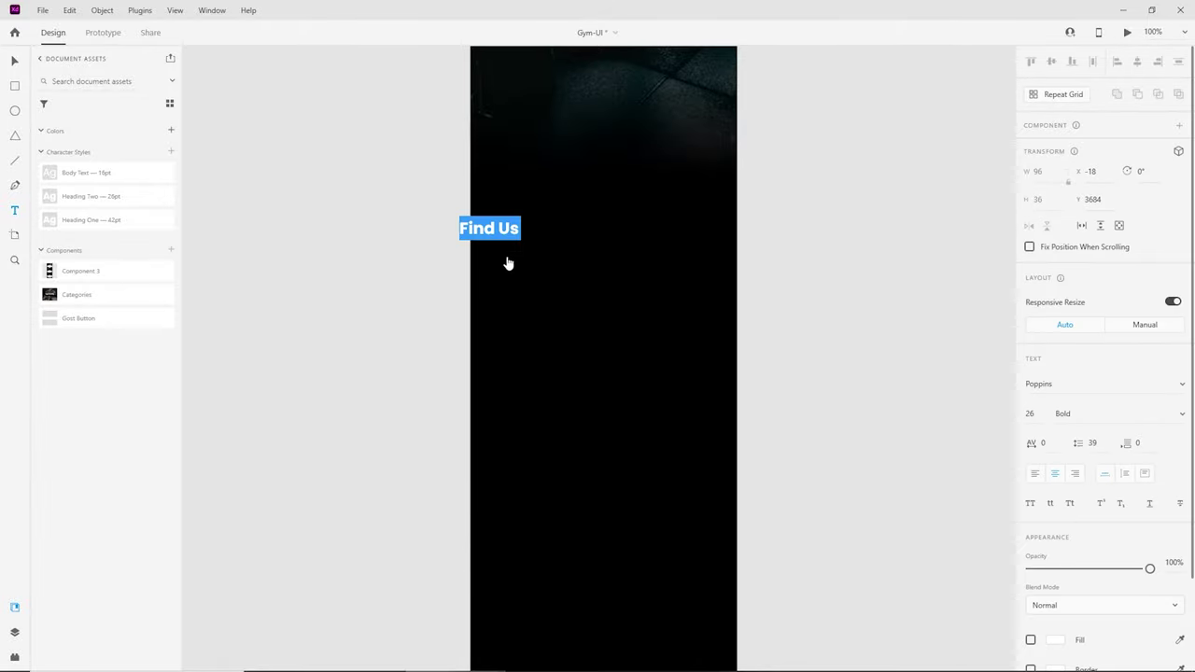
click(1029, 414)
text(18)
key(Return)
Step: Move the "Find Us" text fully onto the artboard at about X 36, Y 3720 and turn on its white fill
click(18, 60)
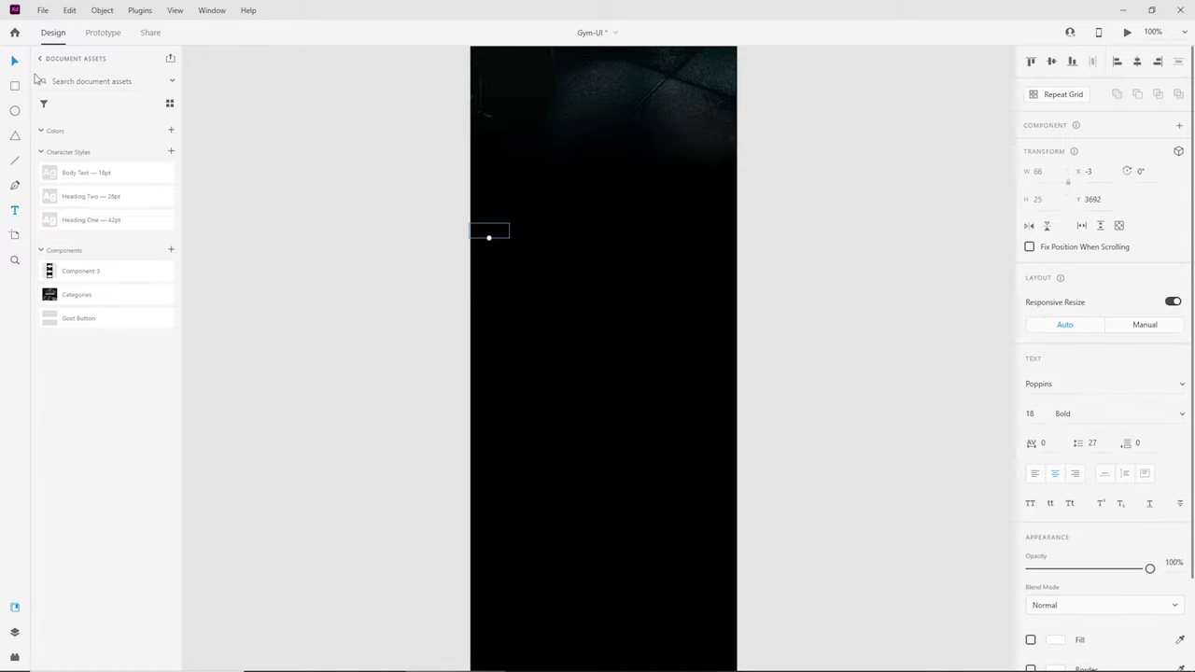
click(477, 239)
drag(486, 232, 513, 252)
click(1031, 639)
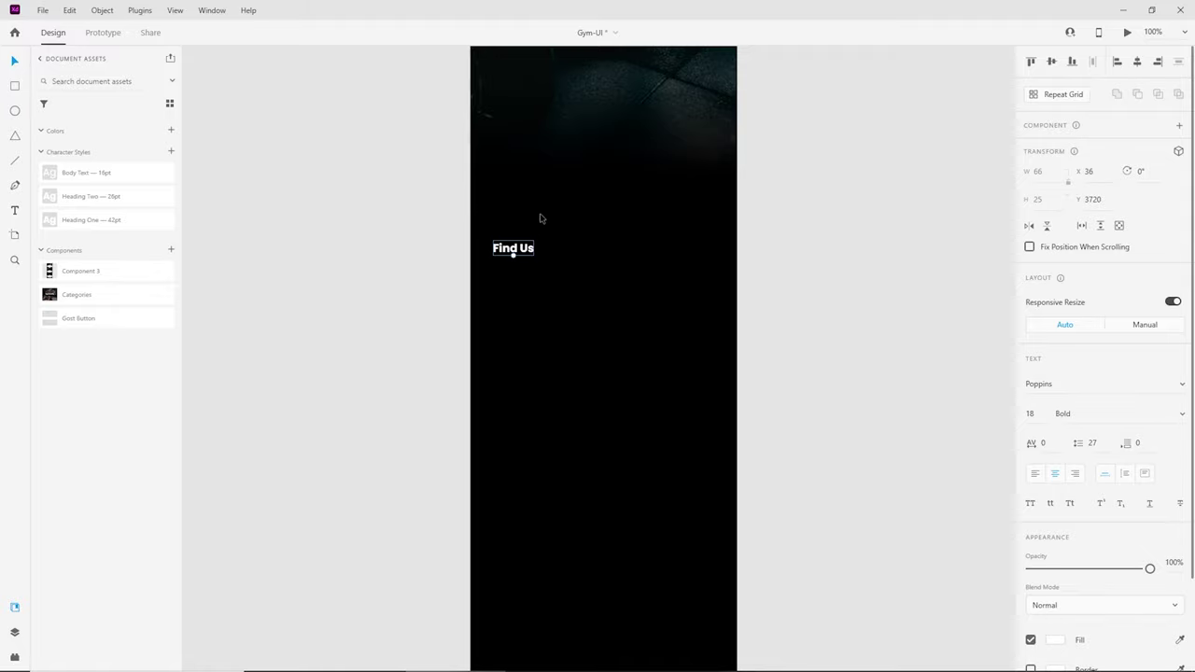
Step: Show the artboard's column layout grid and align "Find Us" with the first column's left edge at X 19, Y 3657
scroll(762, 281, up, 2)
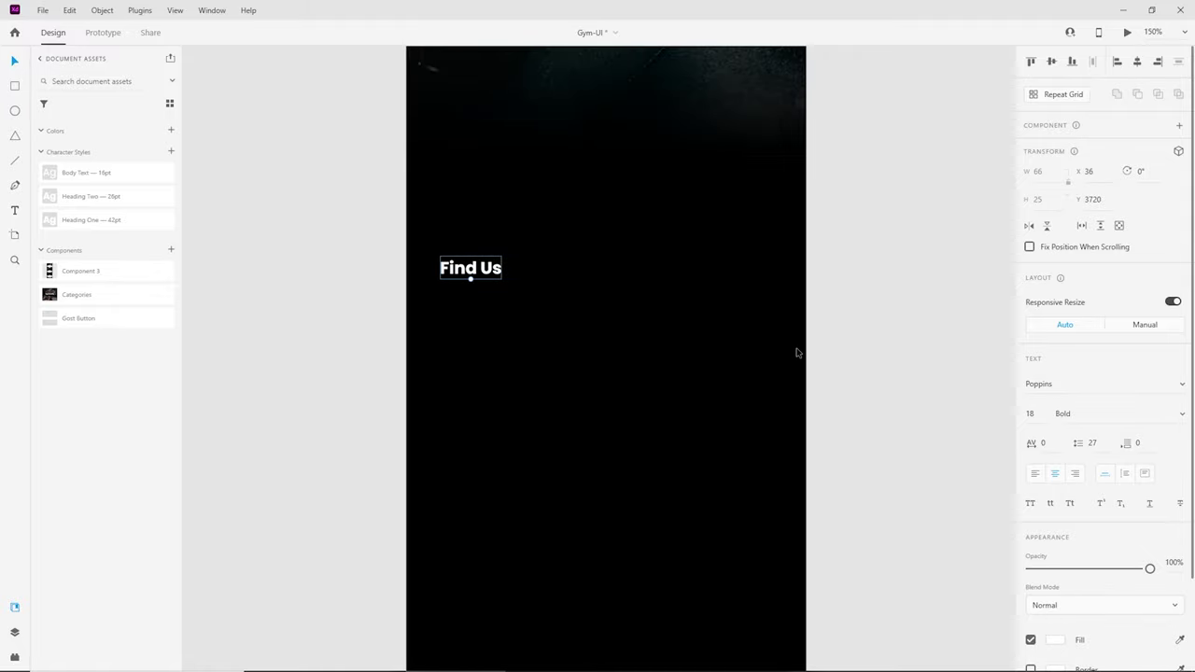
click(795, 349)
click(1031, 479)
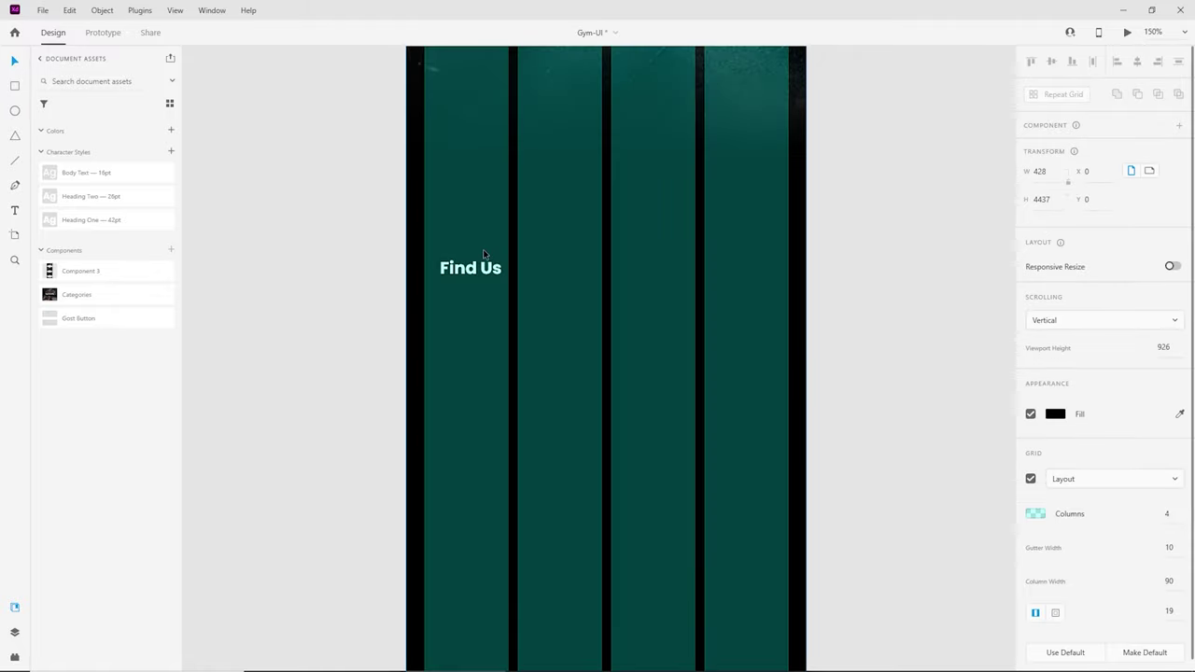
drag(465, 274, 451, 219)
scroll(727, 295, up, 2)
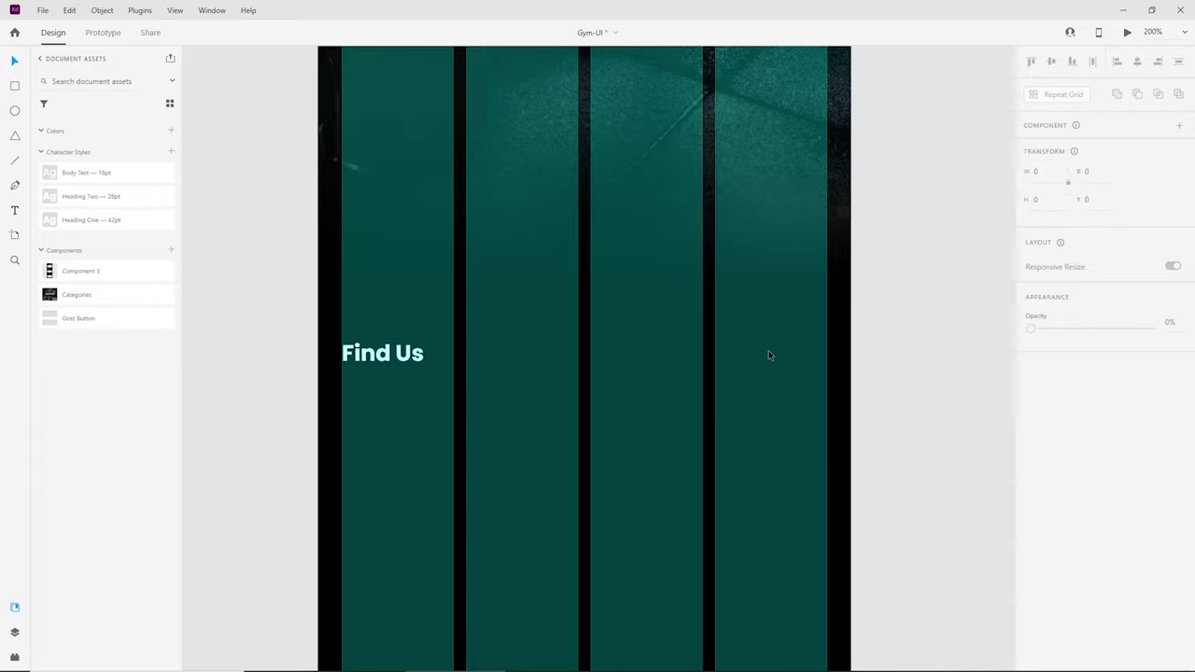
Step: Duplicate the "Find Us" text straight down to Y 3872, keeping it on the first column's left edge
scroll(768, 355, down, 3)
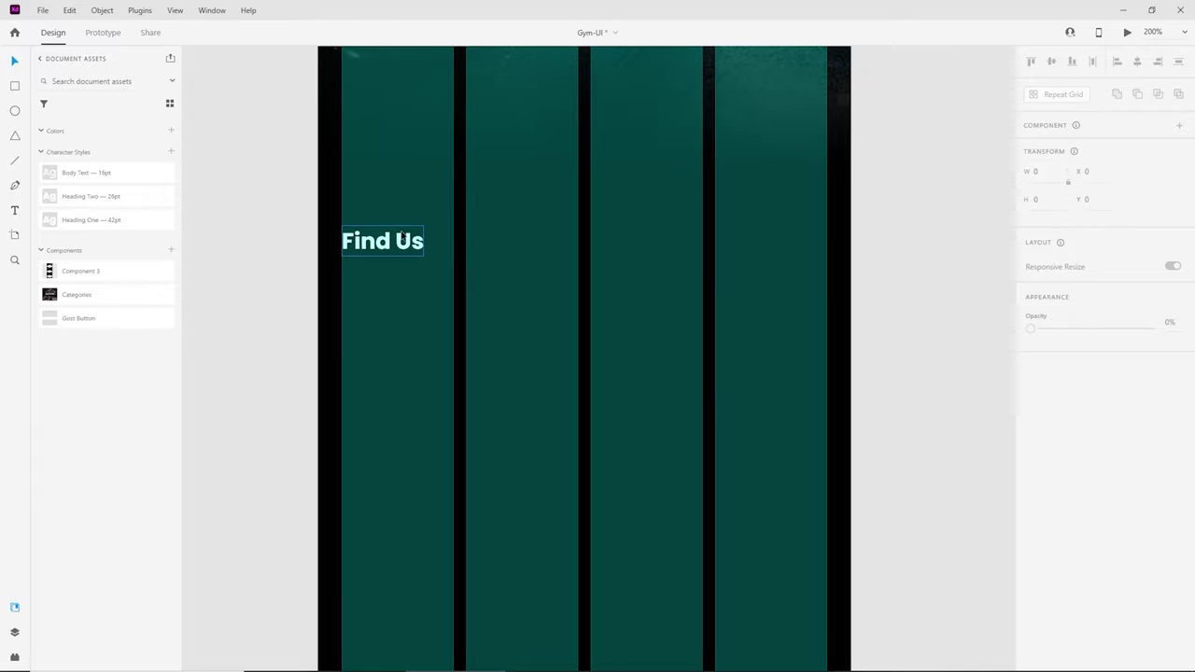
click(402, 238)
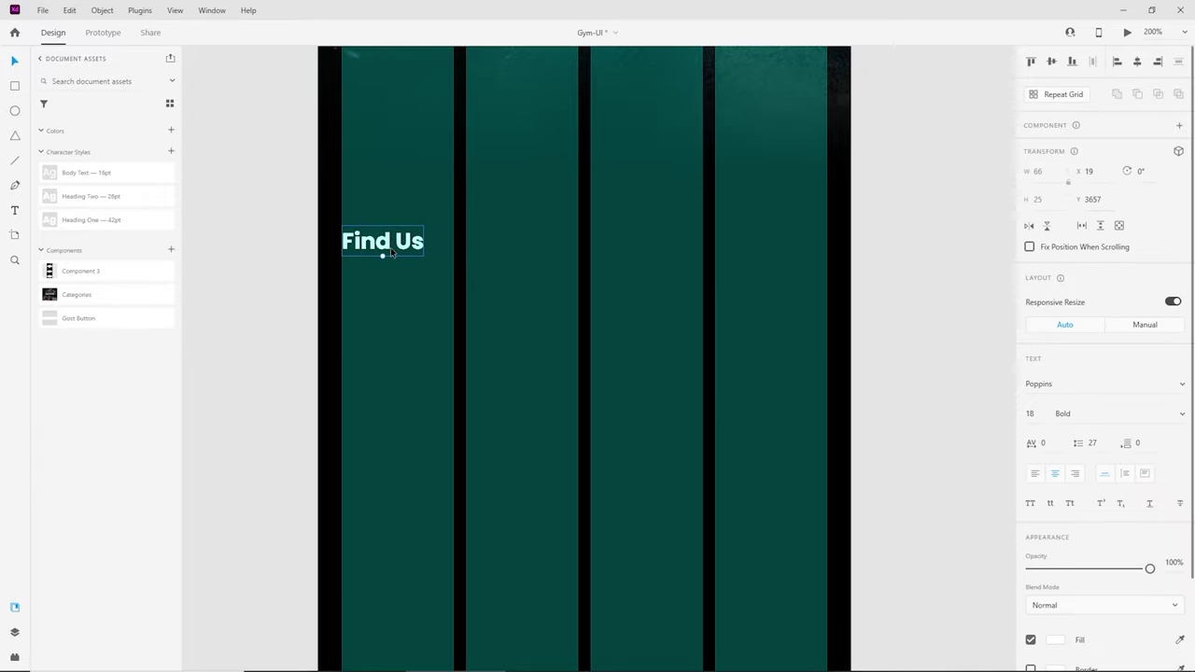
drag(391, 248, 384, 520)
scroll(376, 372, down, 3)
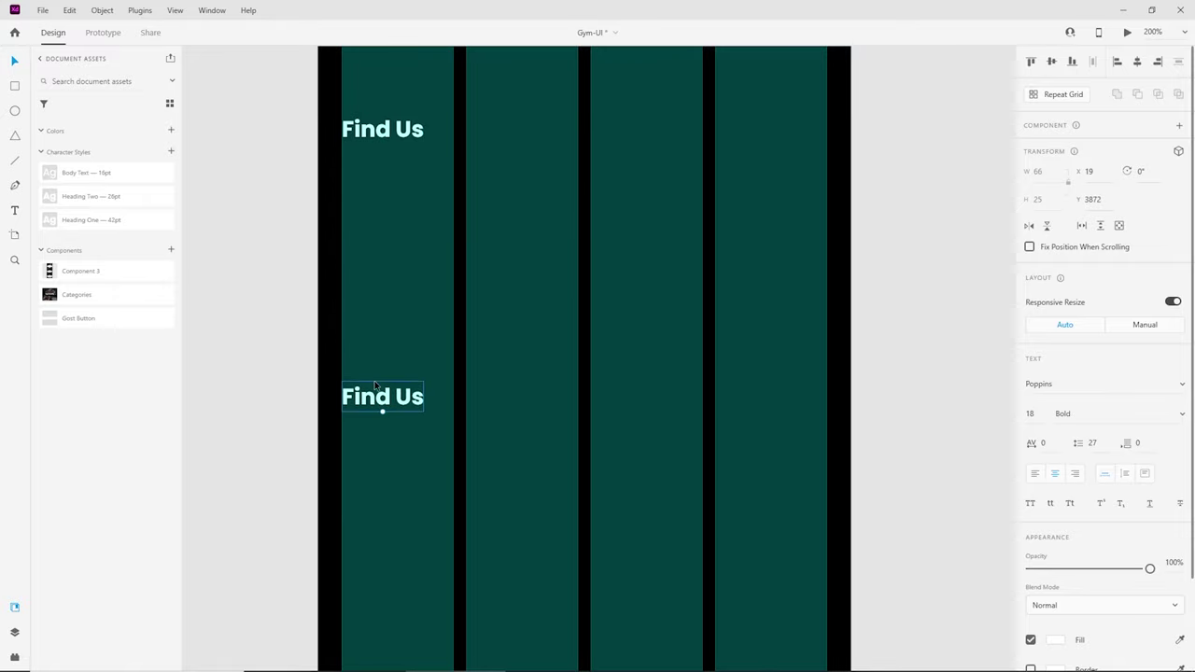
Step: Replace the duplicated text with three lines: "Get Assistance", "Company" and "Keep in Touch"
double_click(376, 394)
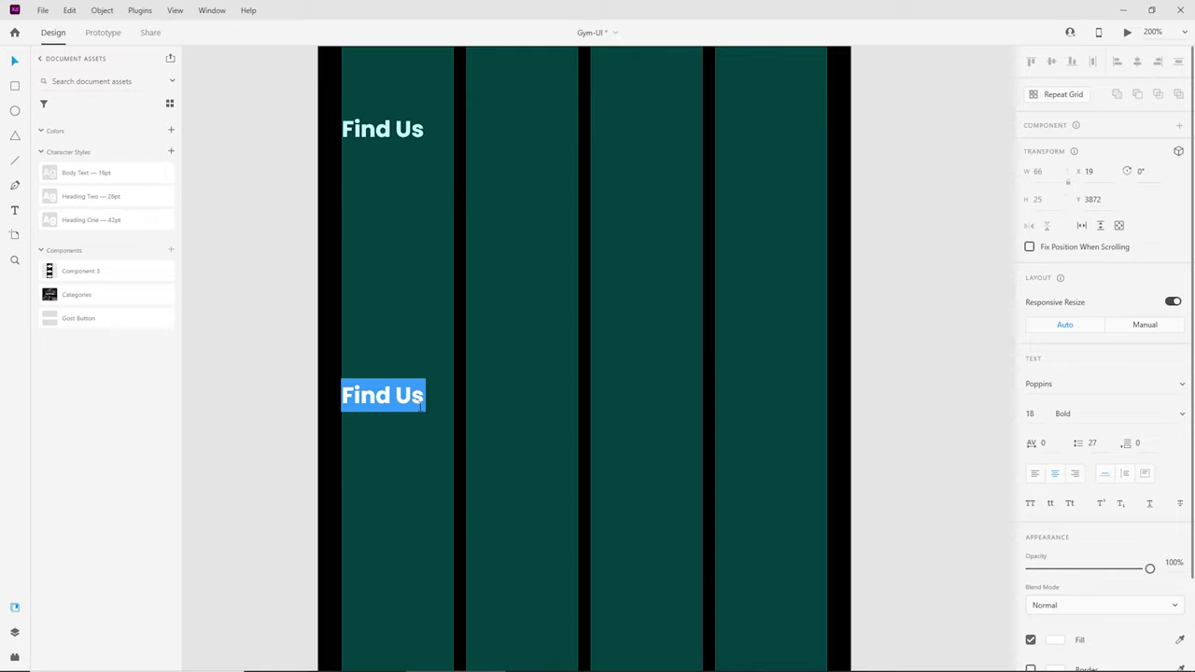
text(Get Assist)
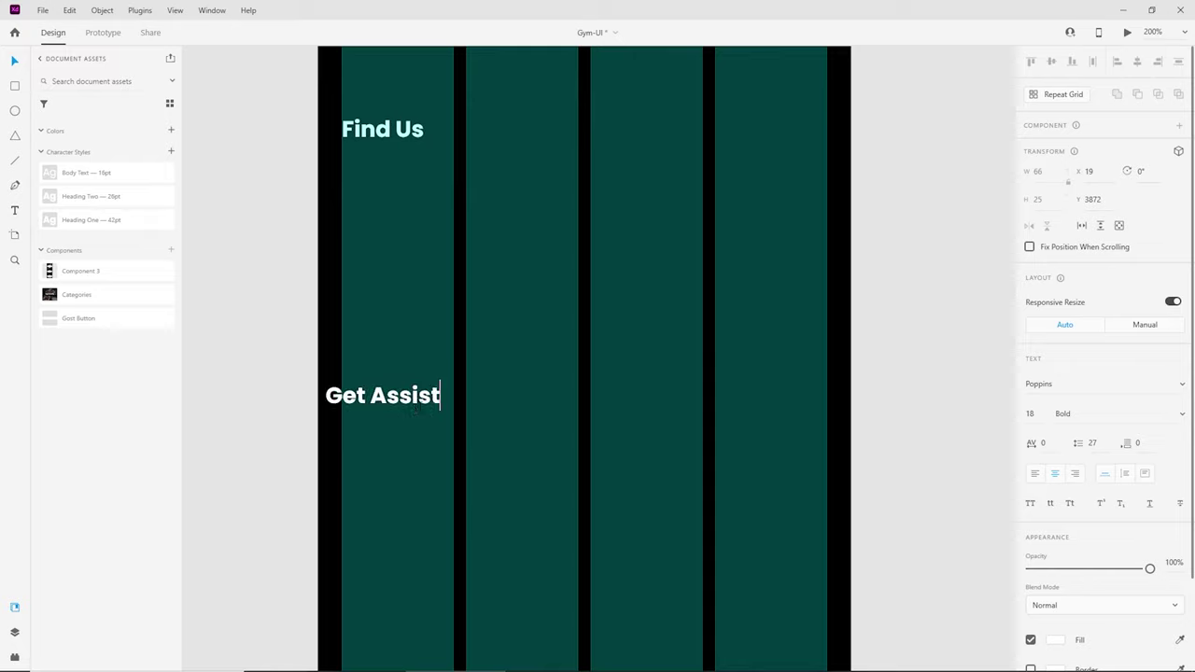
text(ance )
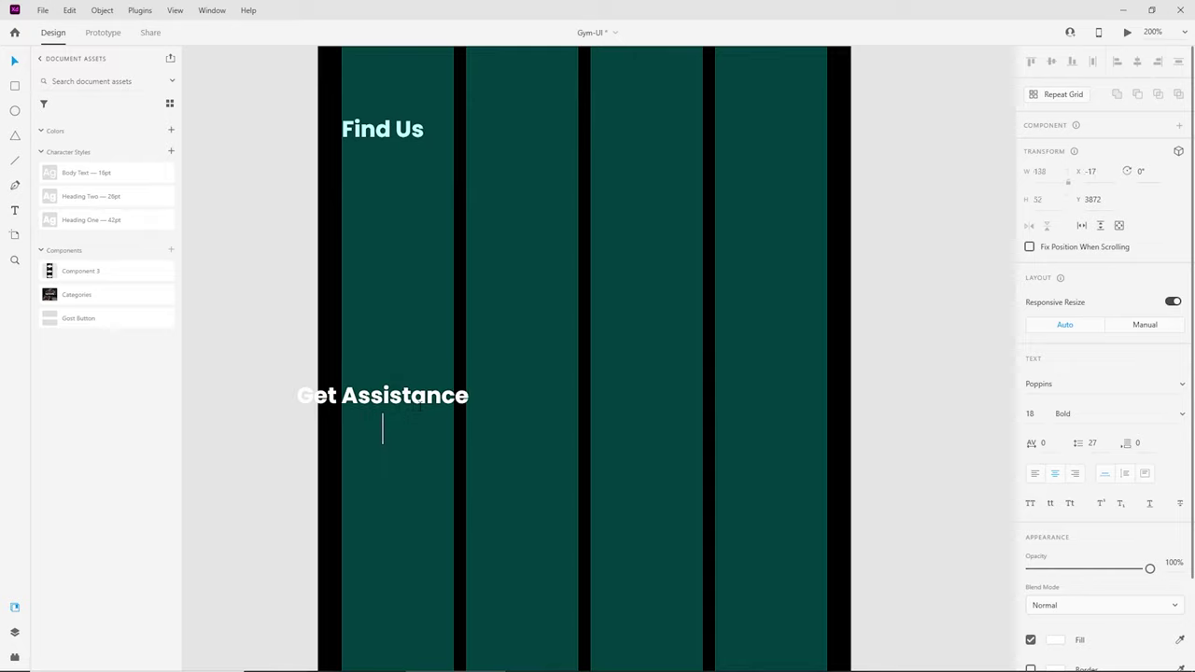
text(Company)
key(Return)
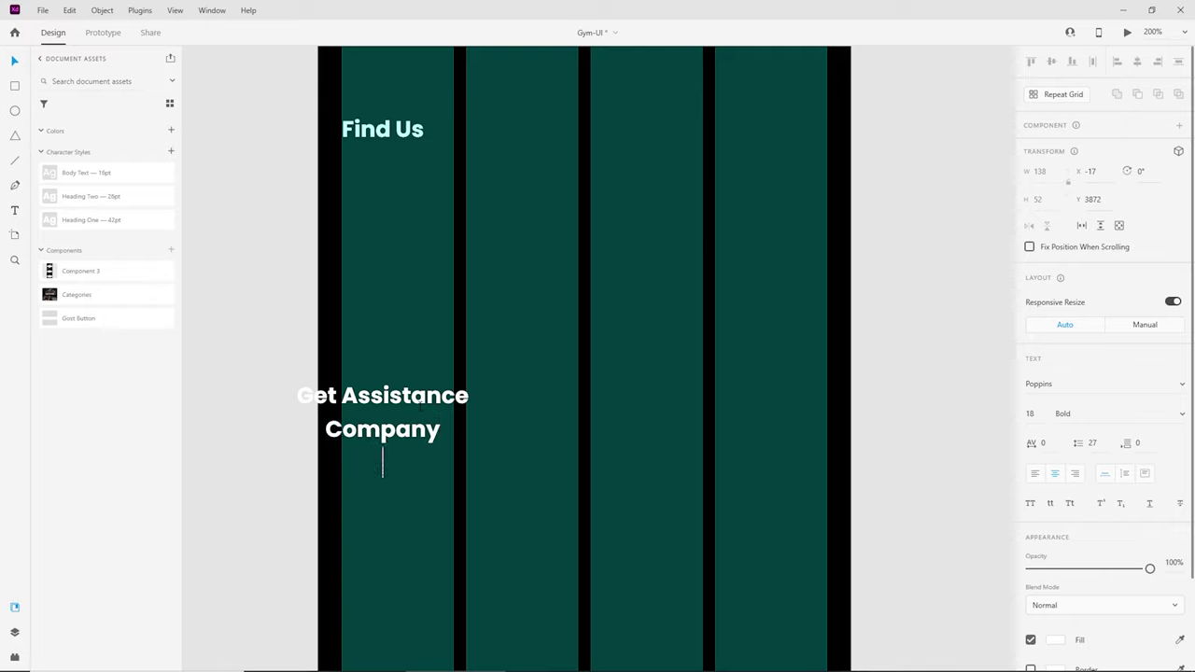
text(Keep in tou)
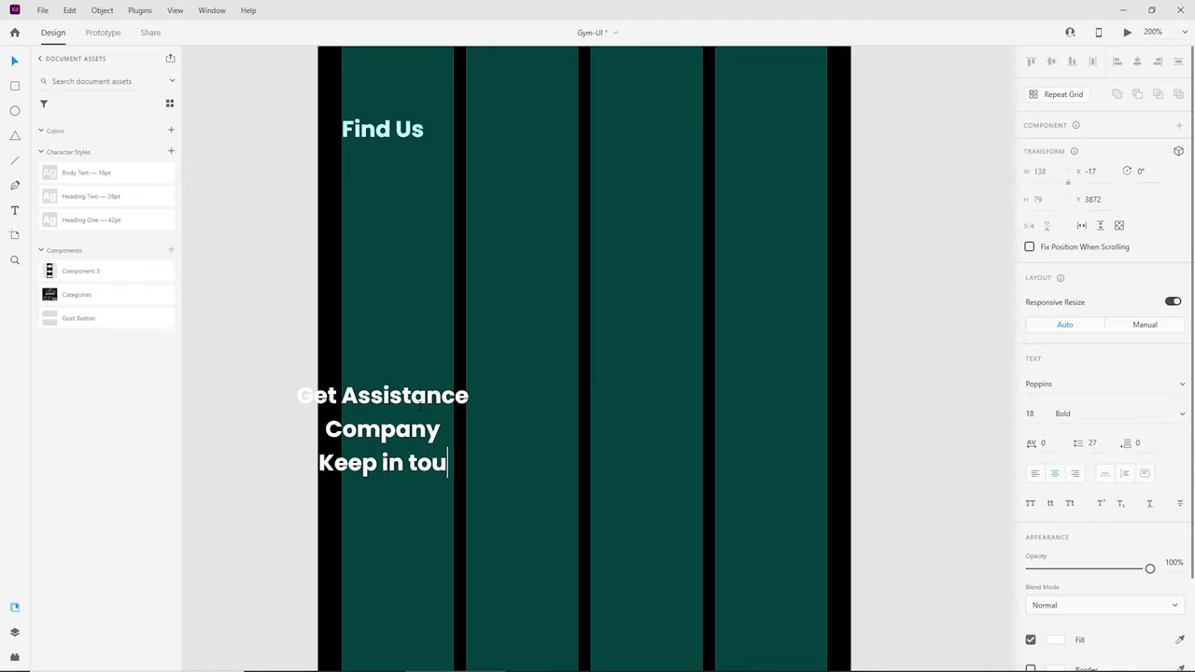
key(BackSpace)
key(BackSpace)
key(BackSpace)
text(Touch)
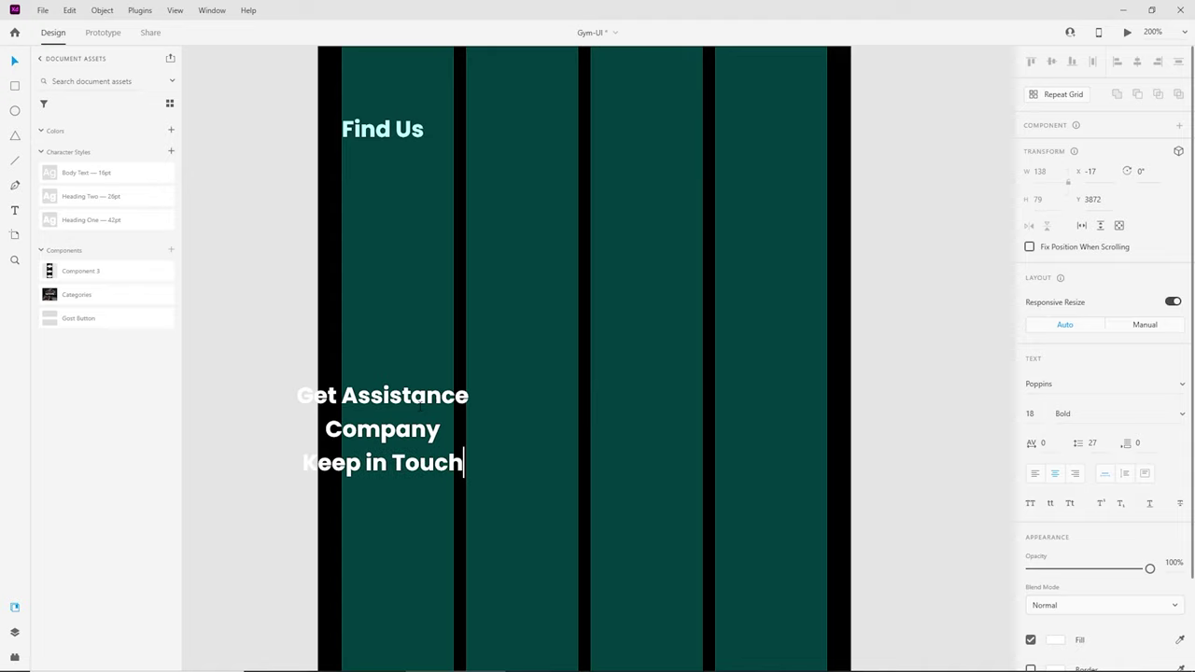
key(Escape)
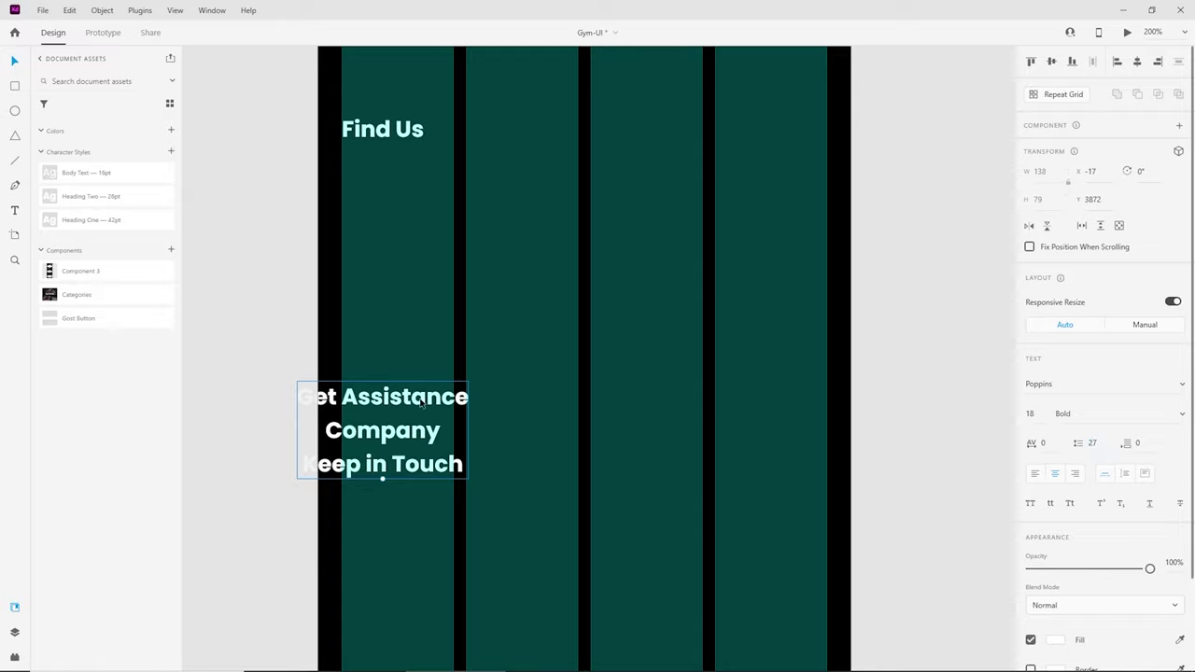
Step: Set the three-line text's line spacing to 41 and left-align it on the first column at X 19
click(1095, 443)
text(41)
key(Return)
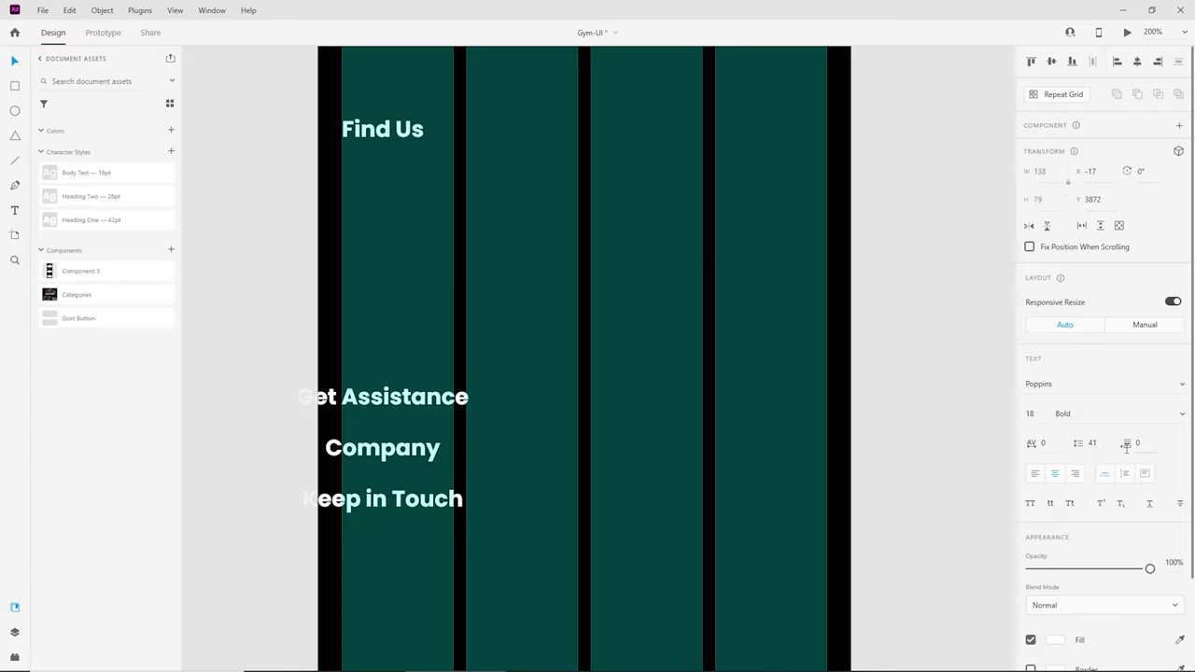
drag(434, 402, 478, 400)
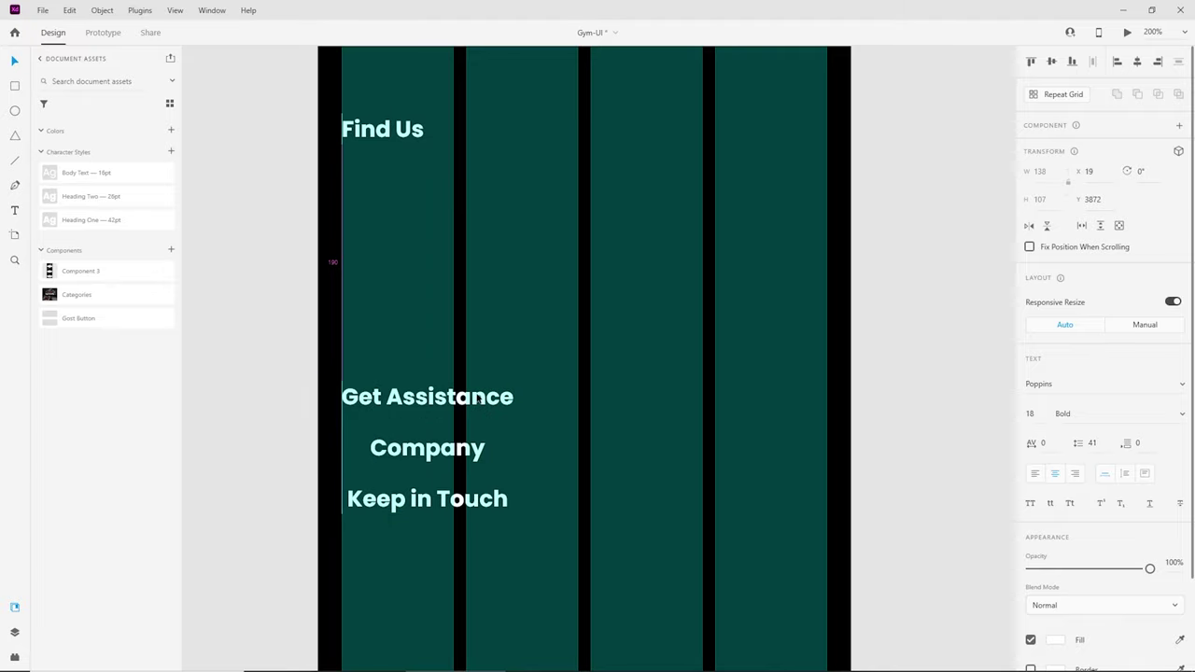
click(1034, 473)
click(397, 138)
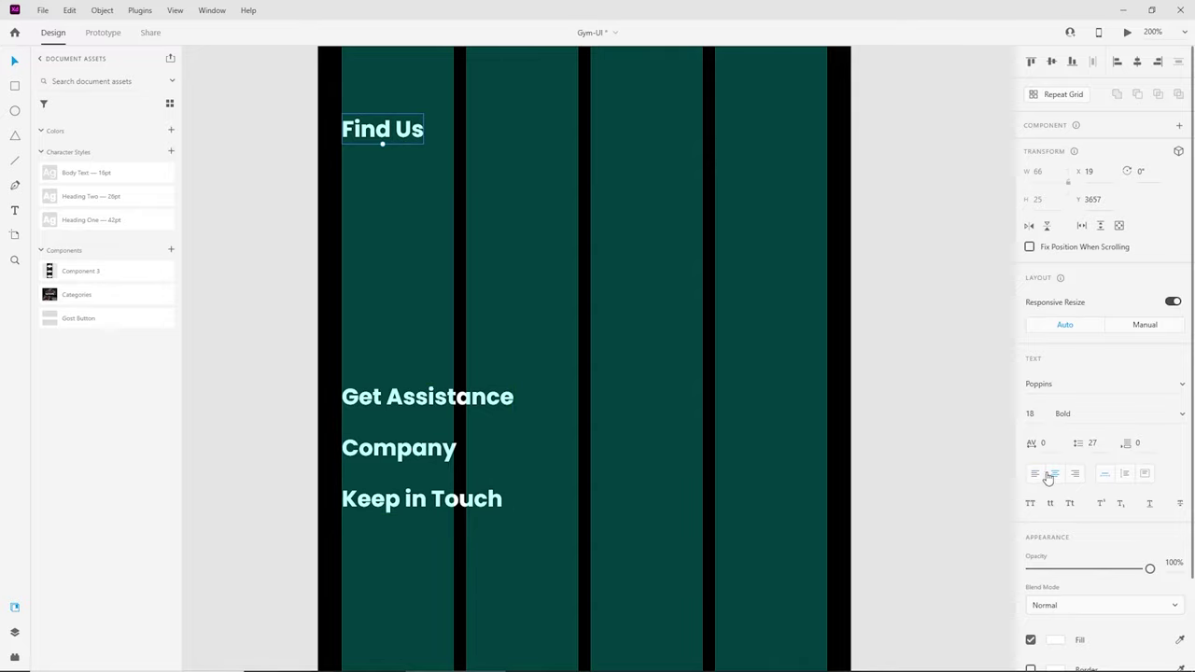
click(724, 362)
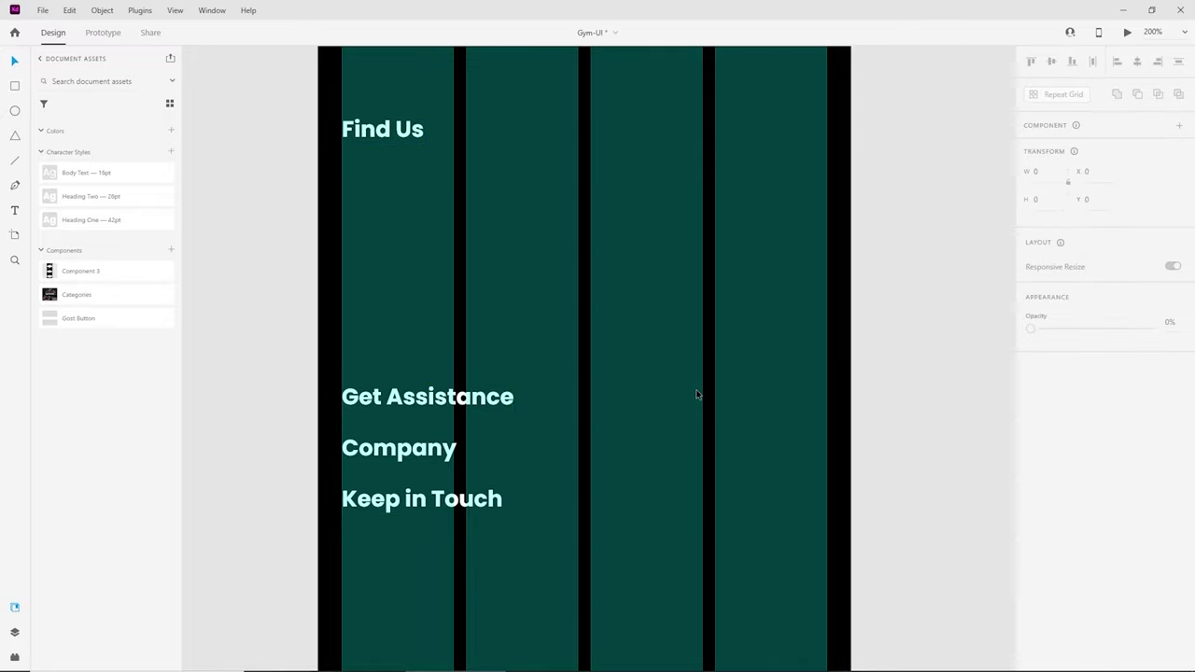
Step: Search the Icons 4 Design plugin for "plus" and insert the plus icon from the Open set at size 36
scroll(696, 394, down, 3)
scroll(711, 383, up, 4)
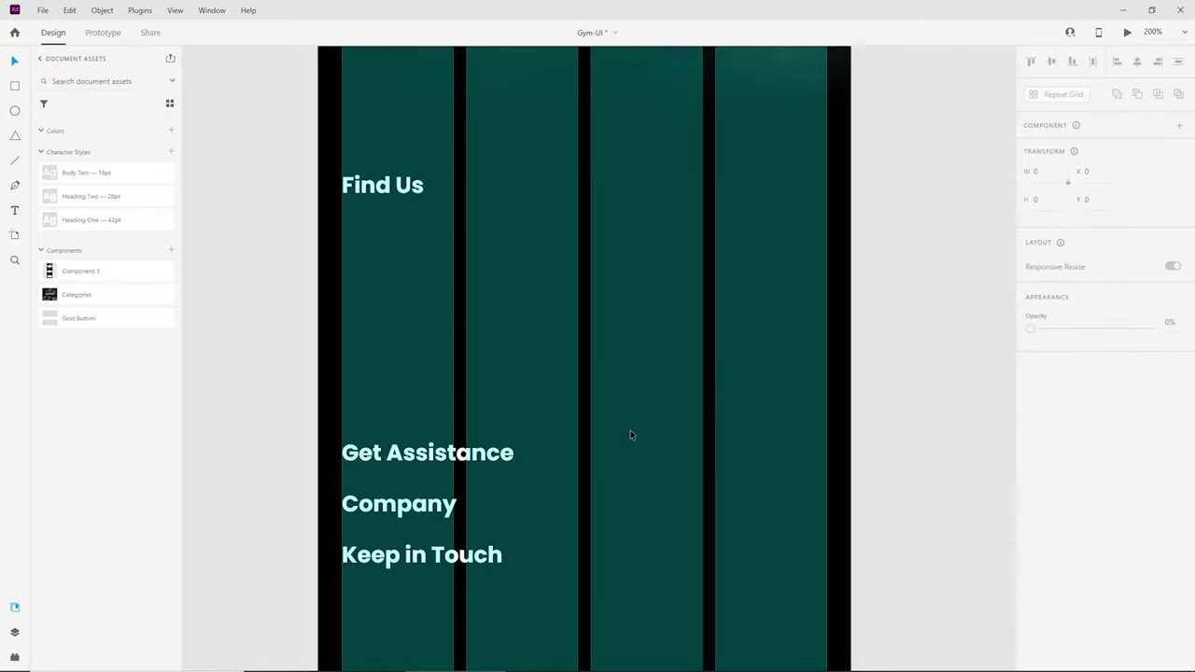
scroll(630, 432, down, 1)
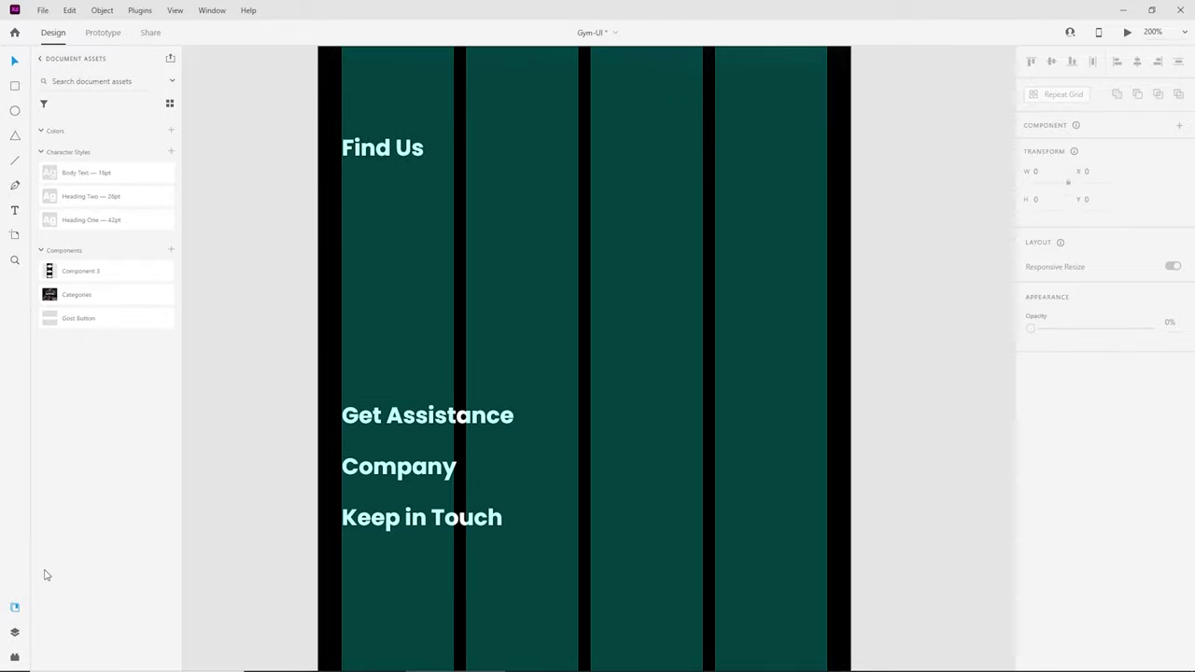
click(15, 658)
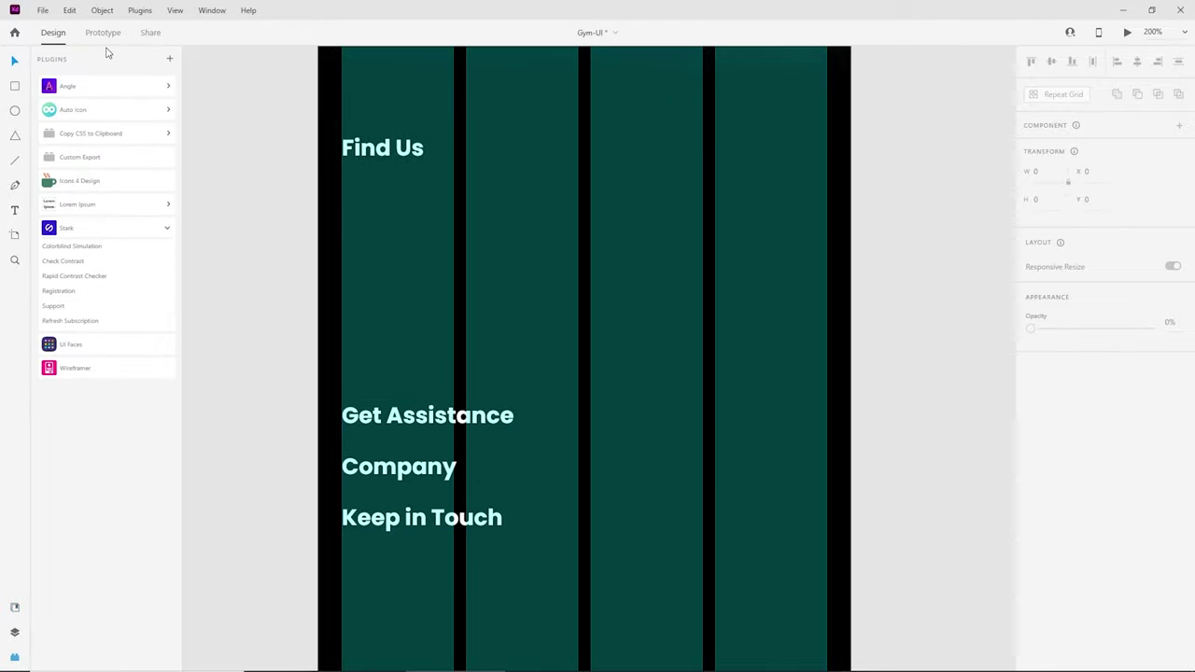
click(102, 193)
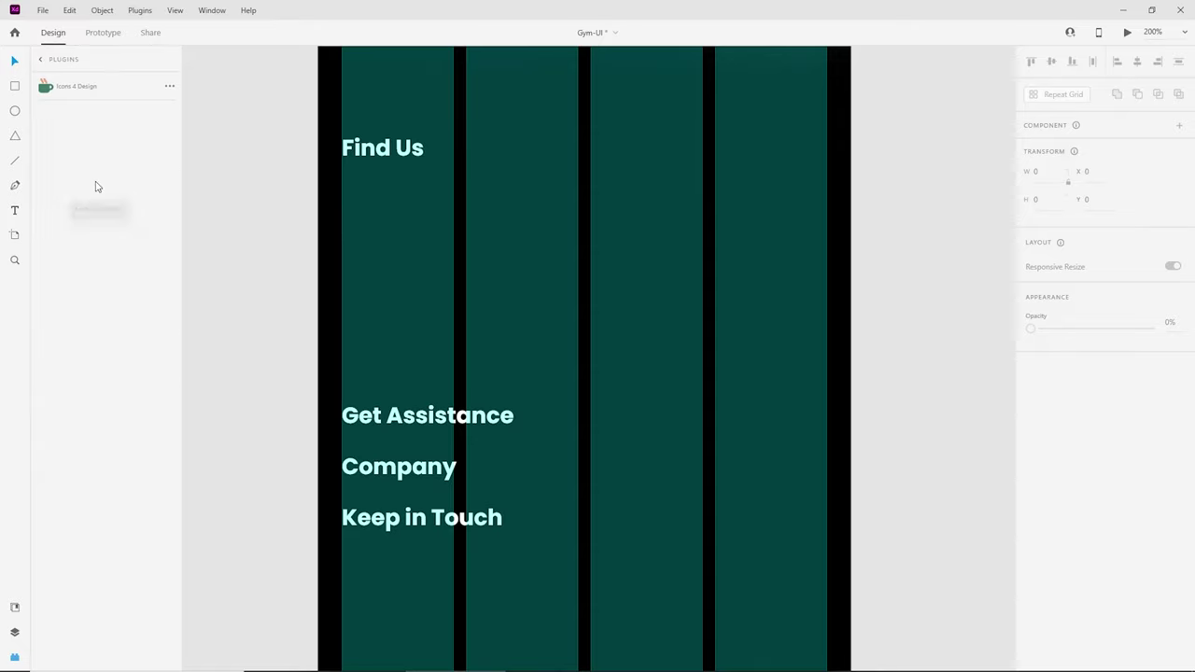
click(99, 127)
text(plus)
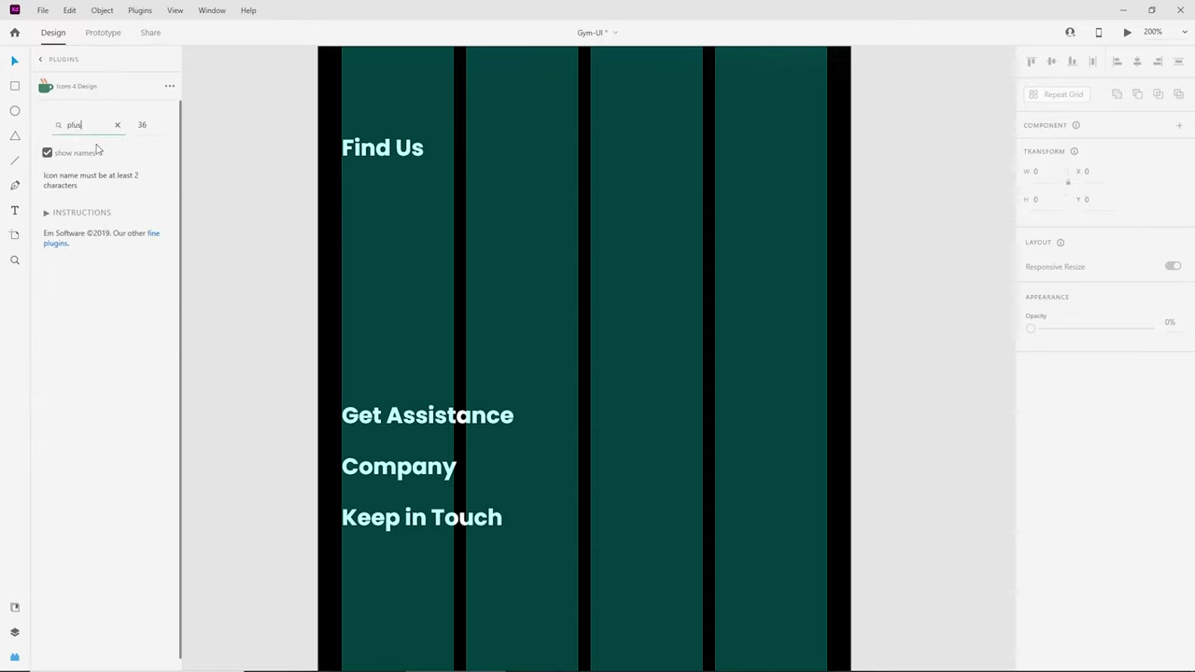
click(66, 489)
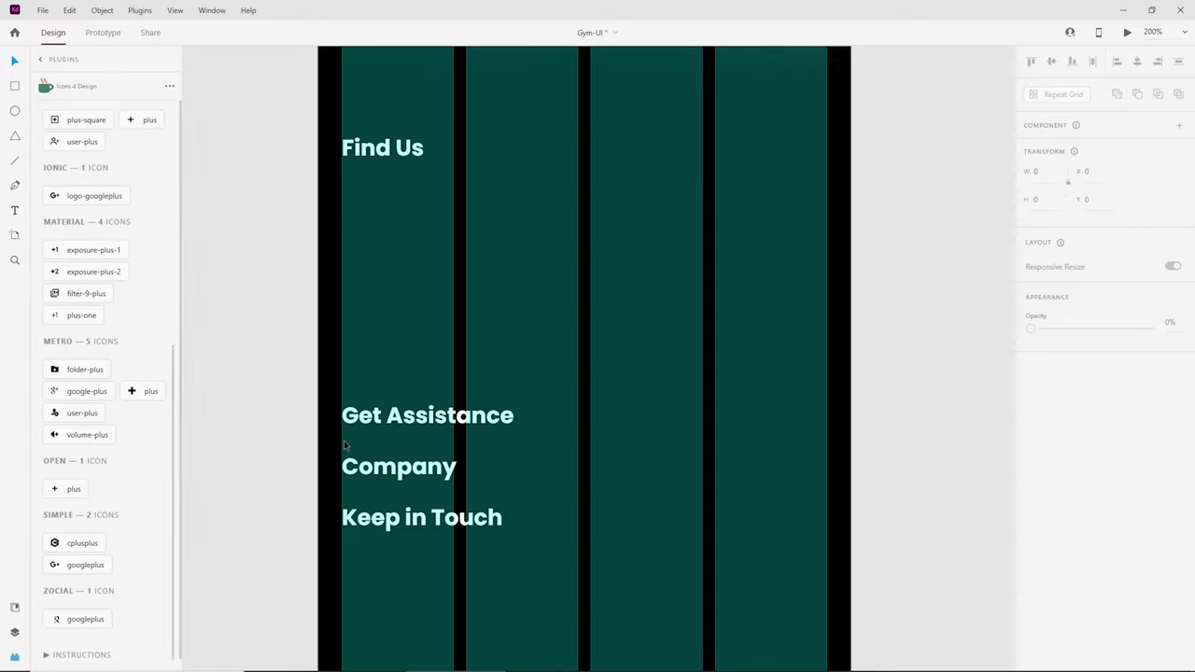
click(72, 489)
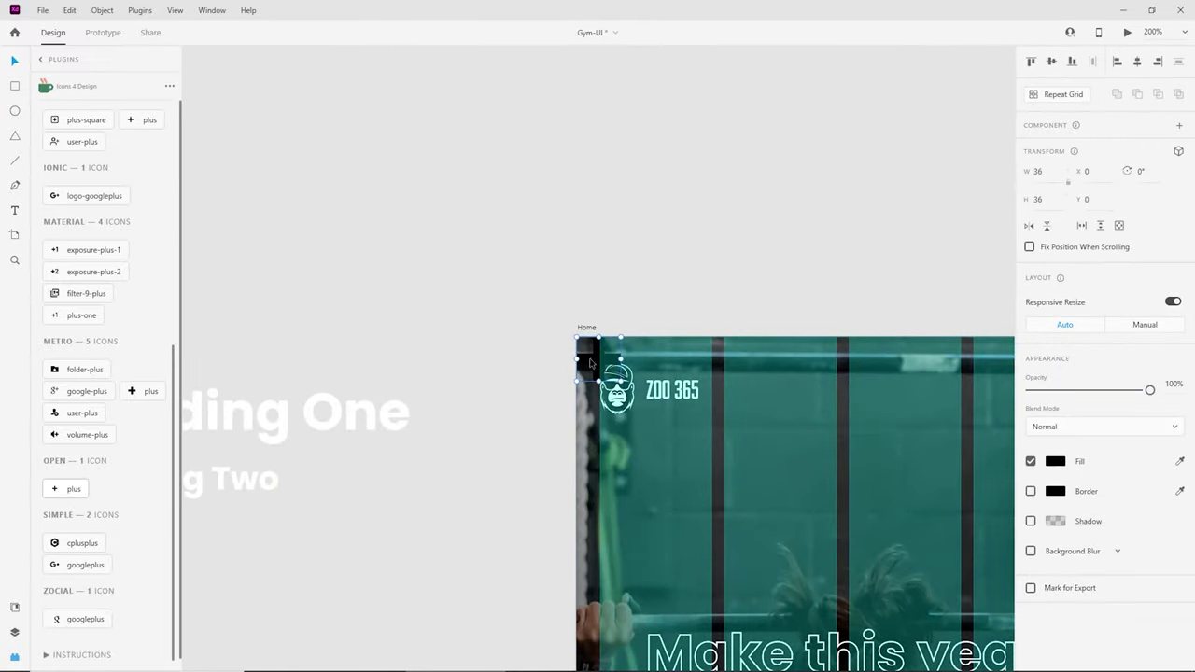
Step: Cut the plus icon from the top of the artboard and paste it beside the "Get Assistance" list at about X 258, Y 3897
drag(591, 365, 502, 473)
key(ctrl+x)
drag(682, 646, 589, 161)
scroll(588, 161, down, 20)
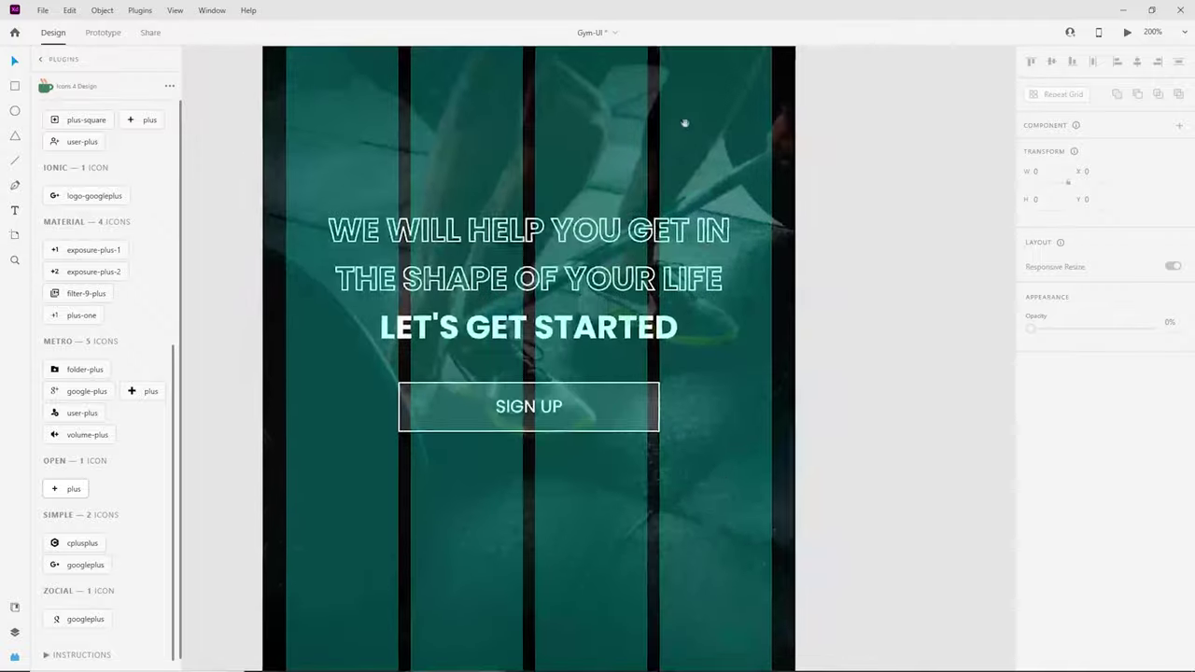
drag(682, 607, 675, 131)
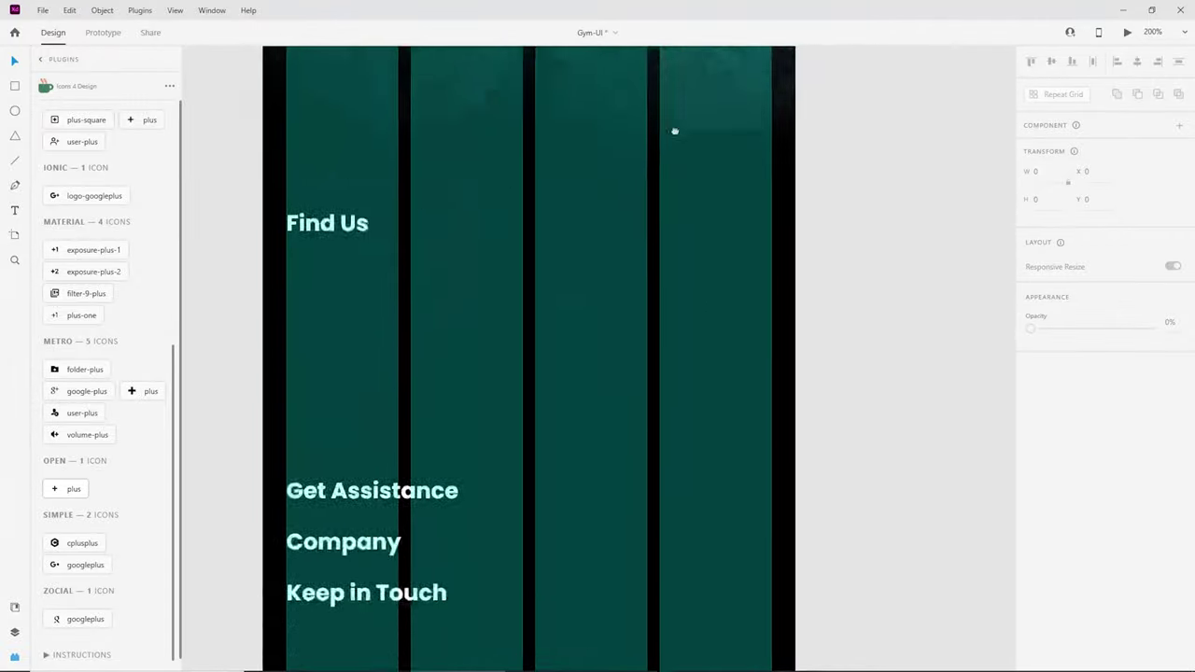
drag(643, 565, 640, 394)
key(ctrl+v)
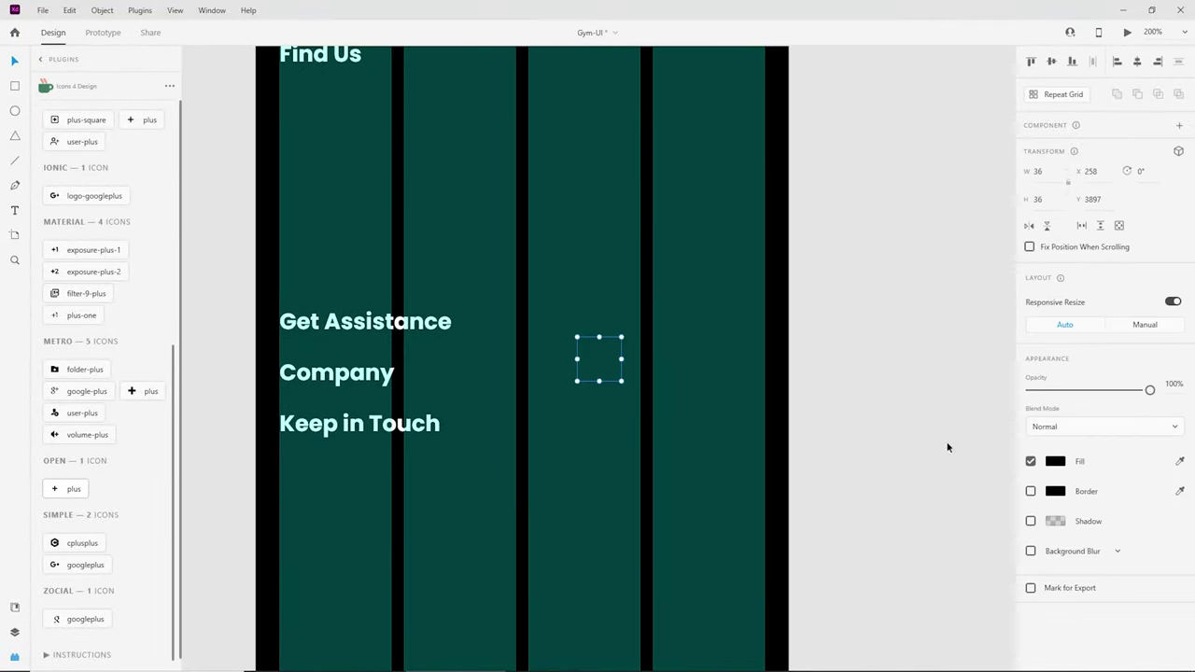
Step: Fill the plus icon white, shrink it to 16 × 16 and place it on the "Get Assistance" line at about X 383, Y 3875
click(1053, 462)
drag(931, 438, 755, 230)
drag(598, 371, 740, 328)
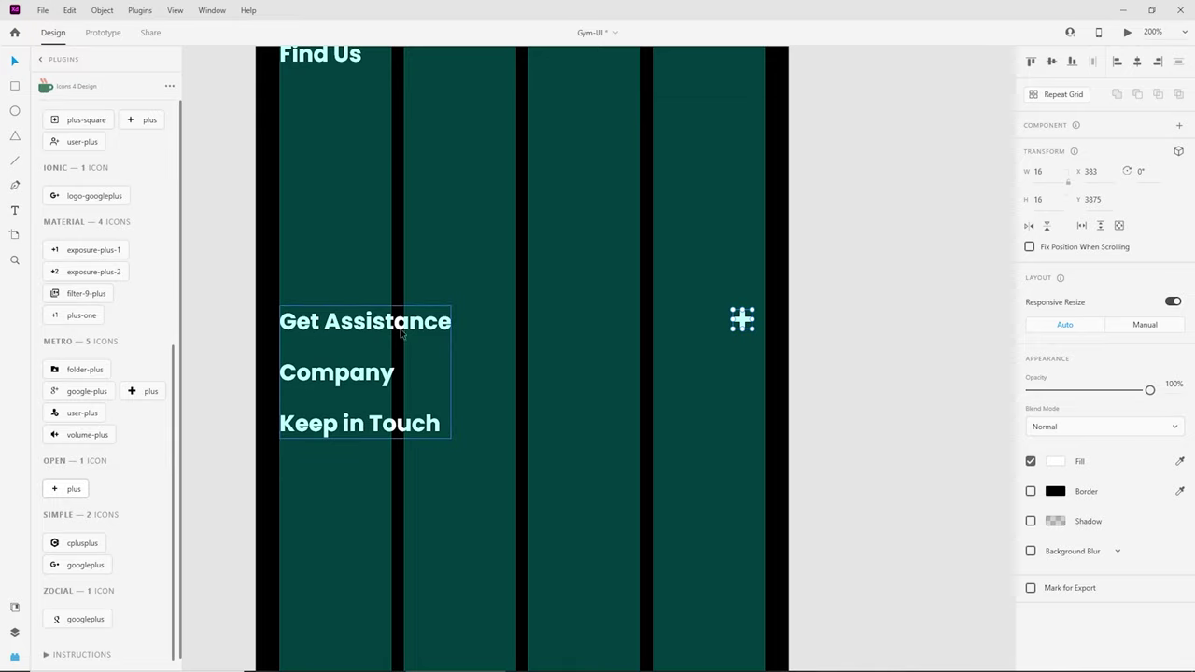
key(ctrl+minus)
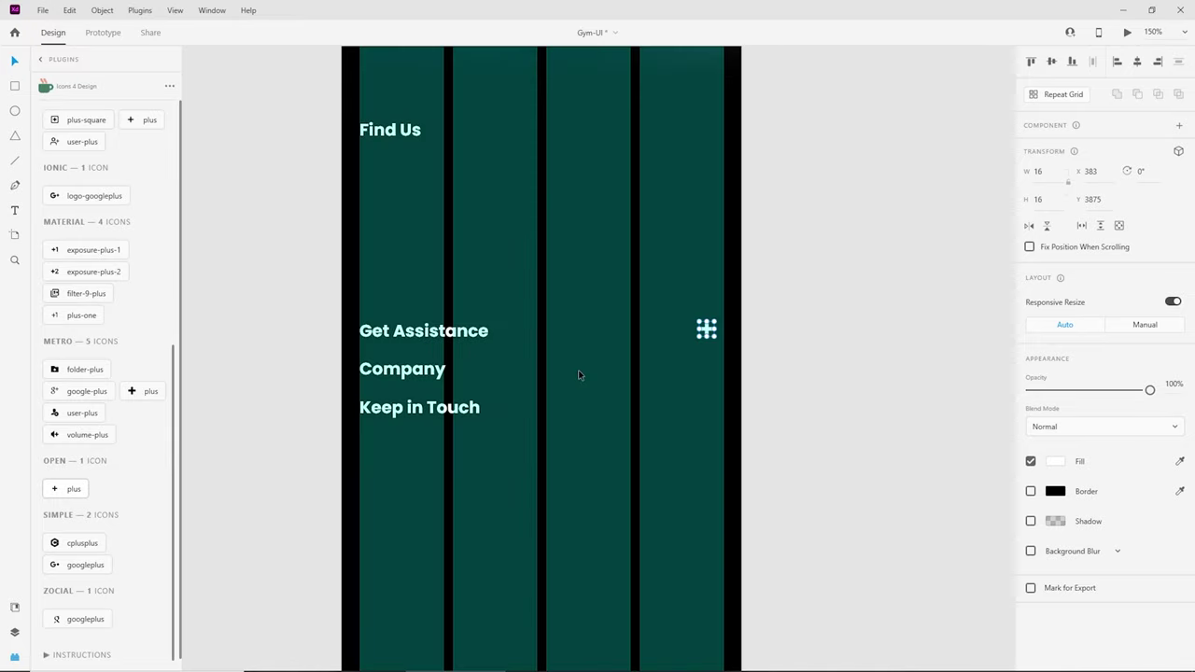
scroll(472, 328, up, 2)
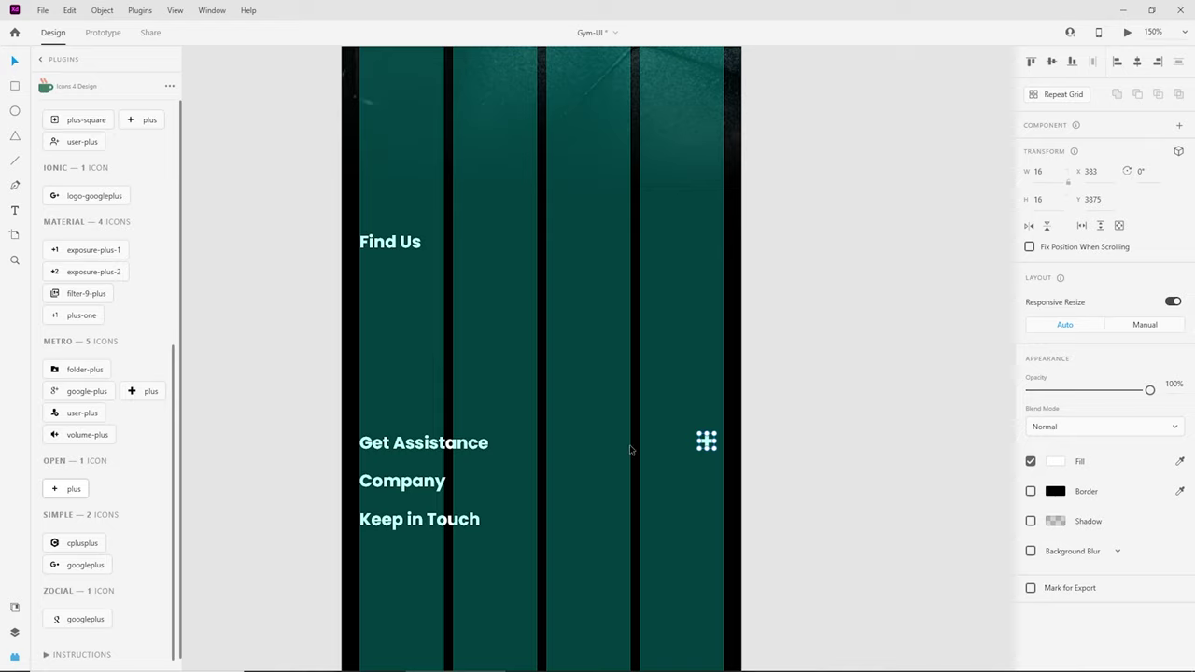
click(787, 454)
click(708, 441)
key(ctrl+=)
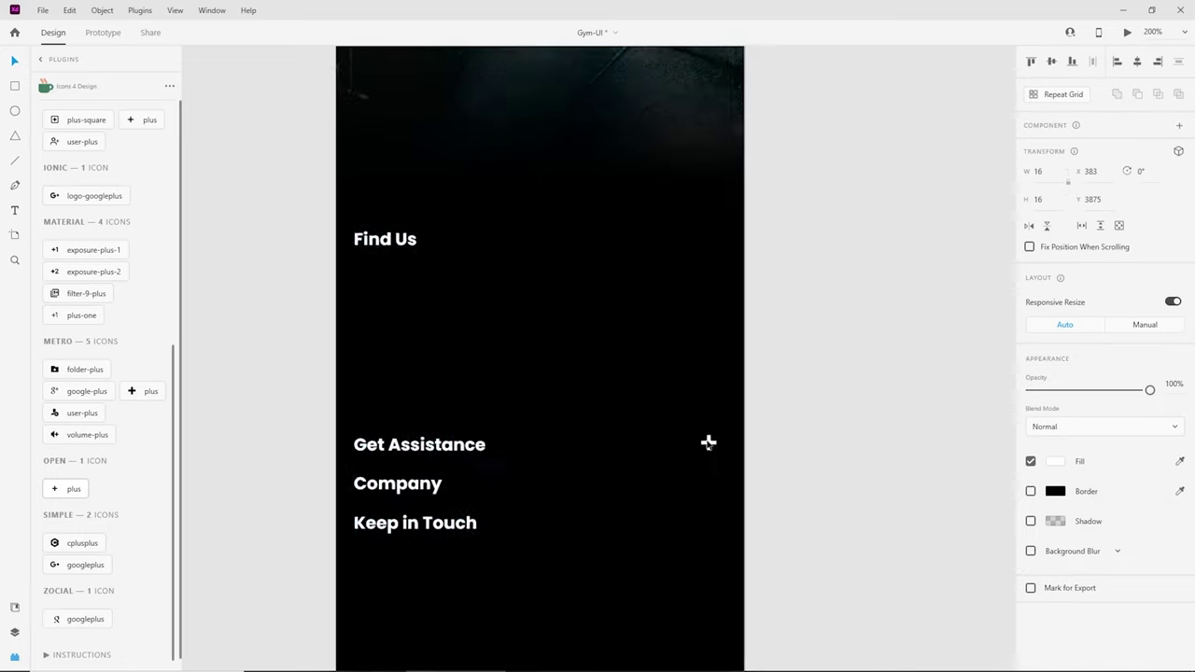
drag(723, 510, 703, 382)
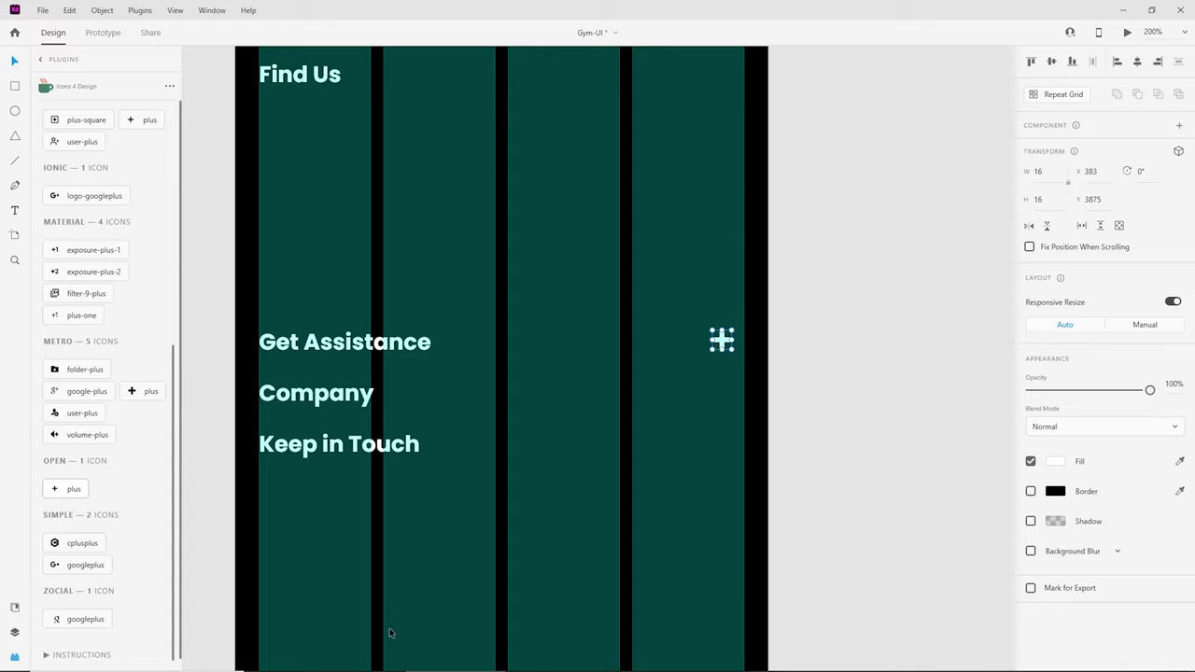
click(786, 410)
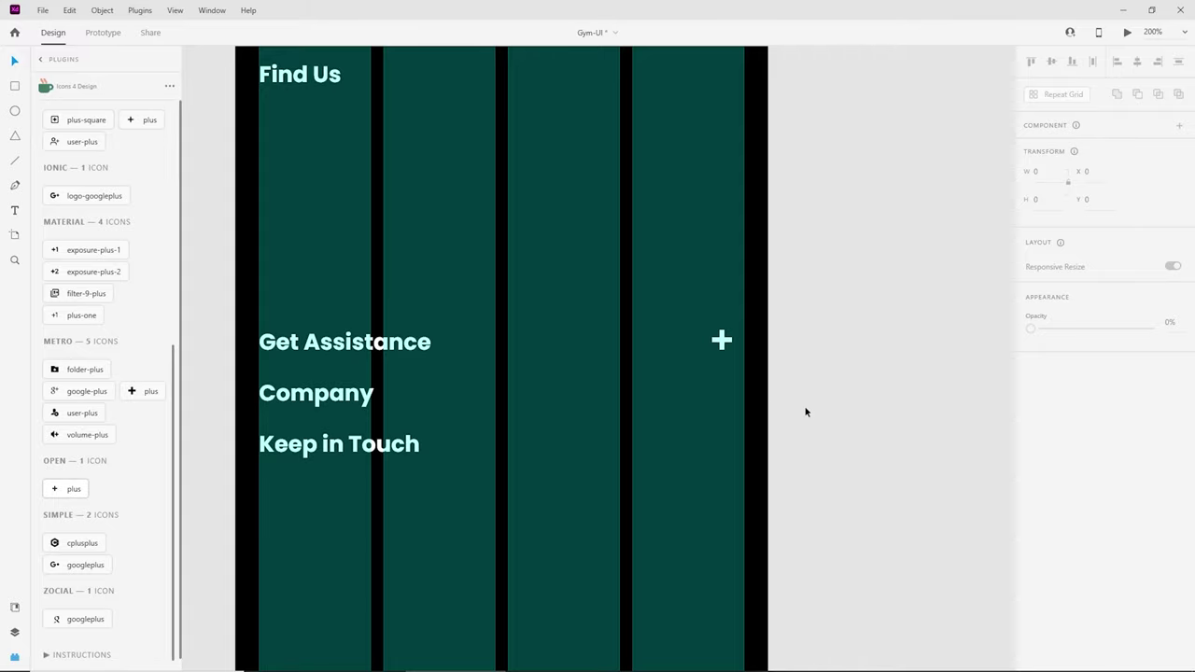
Step: Duplicate the plus icon downward so "Company" has its own copy, and delete the extra third copy near "Keep in Touch"
key(ctrl+plus)
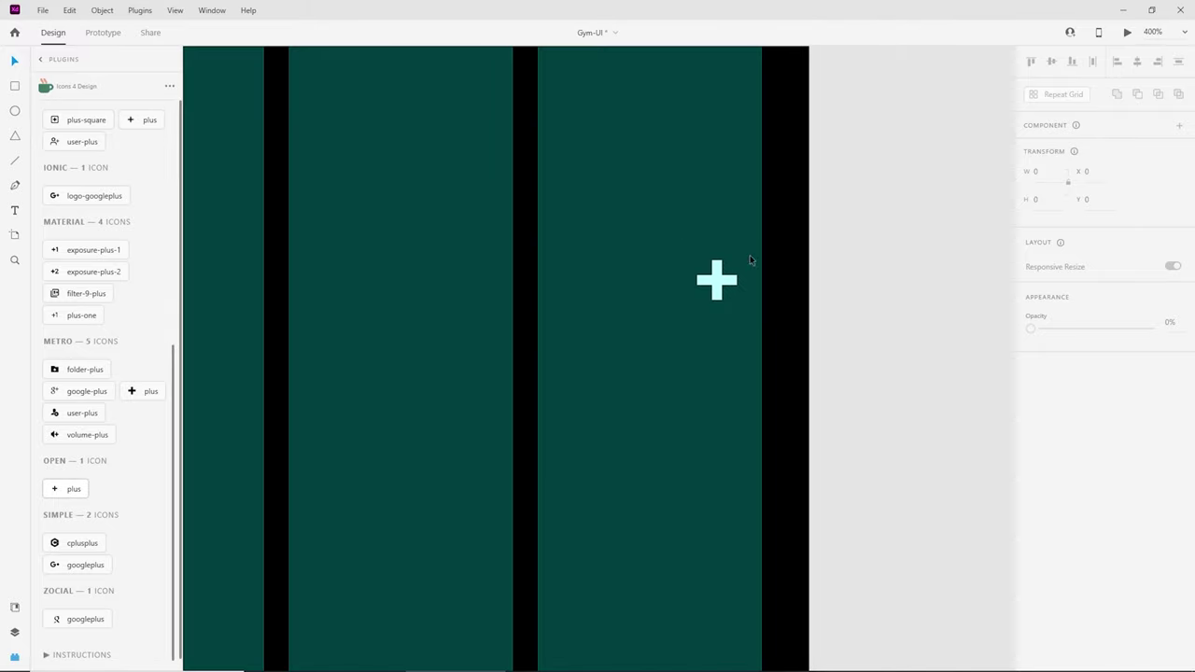
drag(665, 230, 764, 333)
click(824, 339)
drag(719, 273, 738, 409)
scroll(733, 399, down, 3)
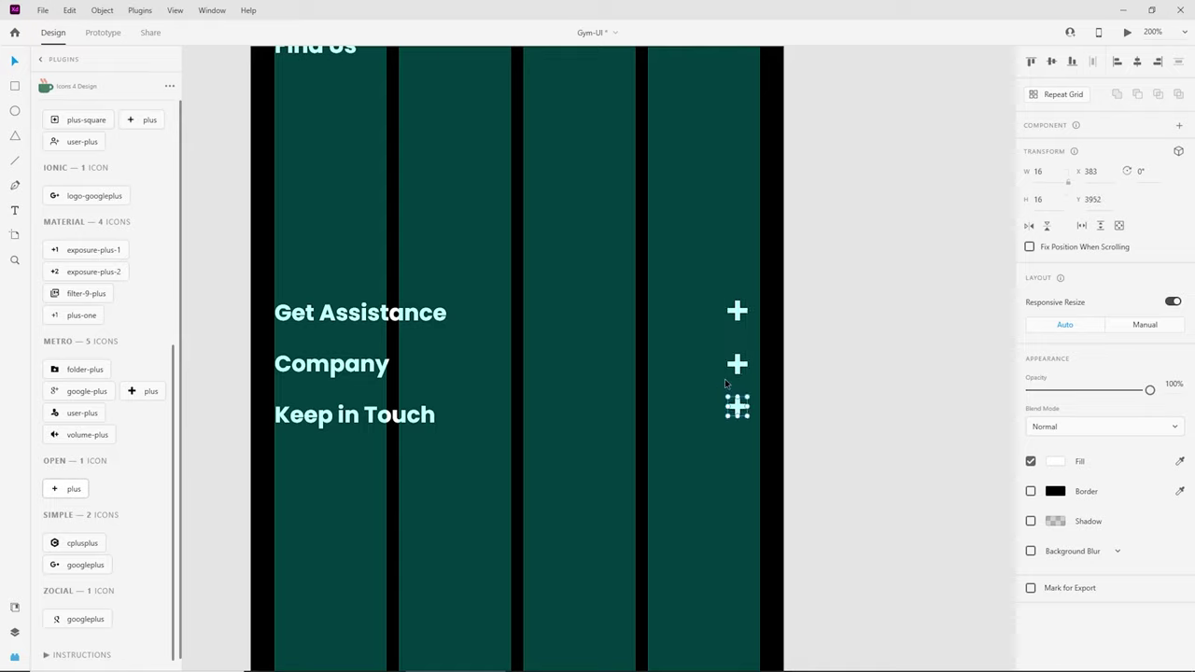
key(Delete)
Step: Insert an empty line between "Company" and "Keep in Touch" in the footer list text
double_click(392, 363)
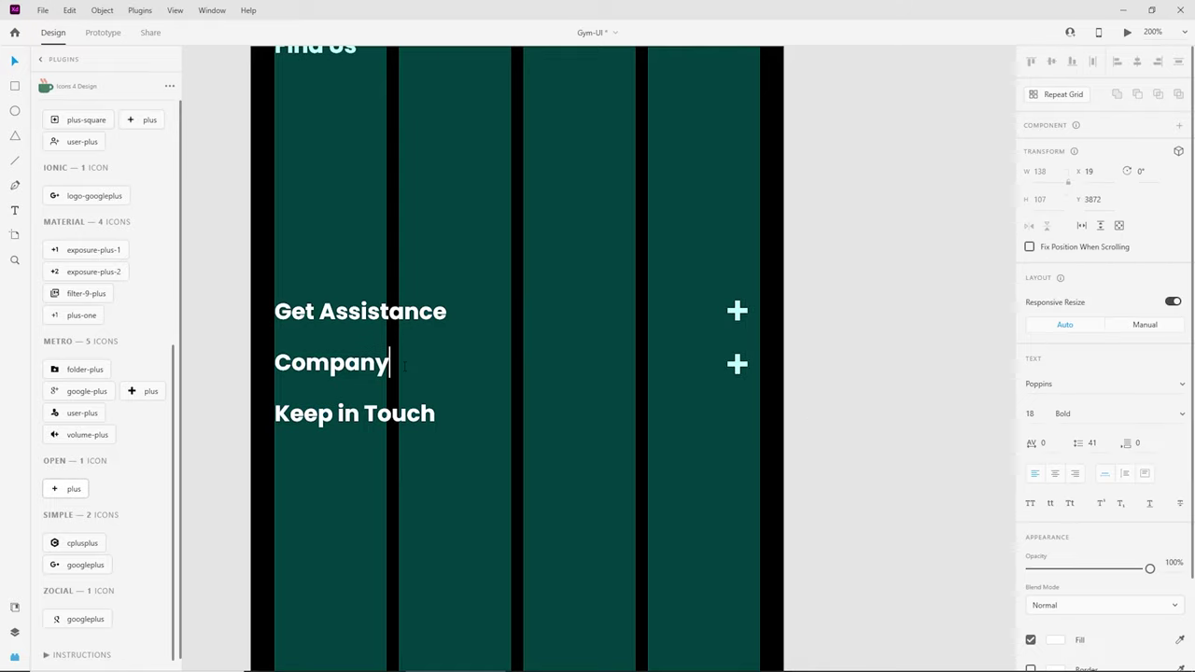
key(Return)
key(Escape)
scroll(797, 486, up, 2)
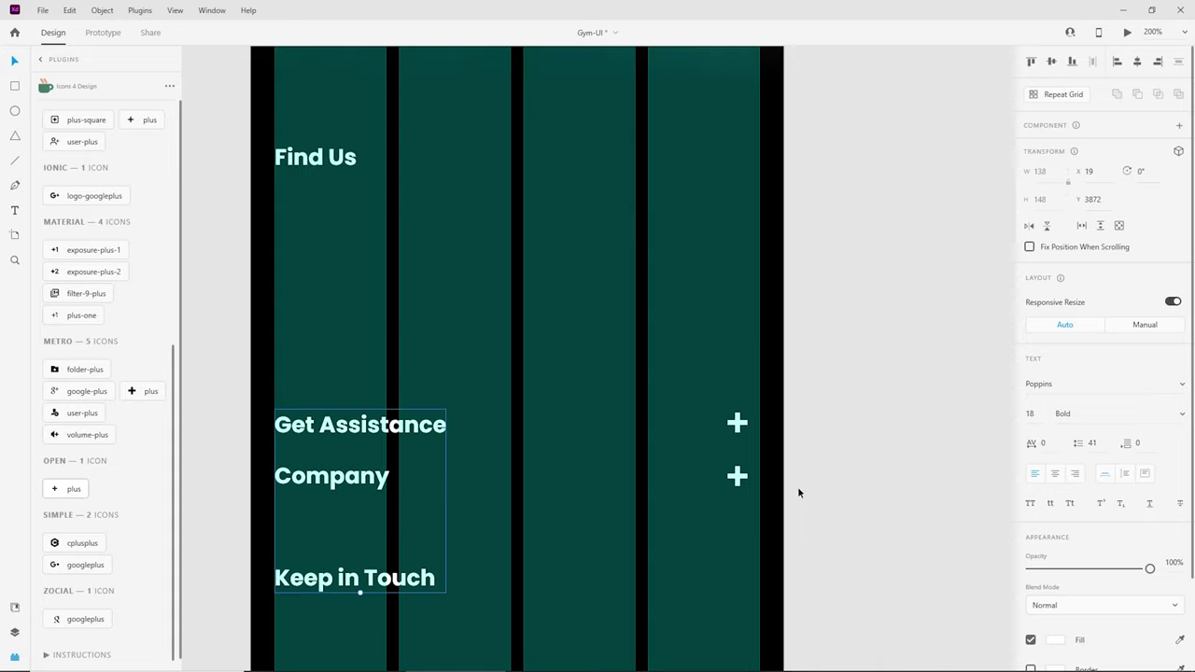
click(800, 488)
key(ctrl+minus)
key(ctrl+shift+apostrophe)
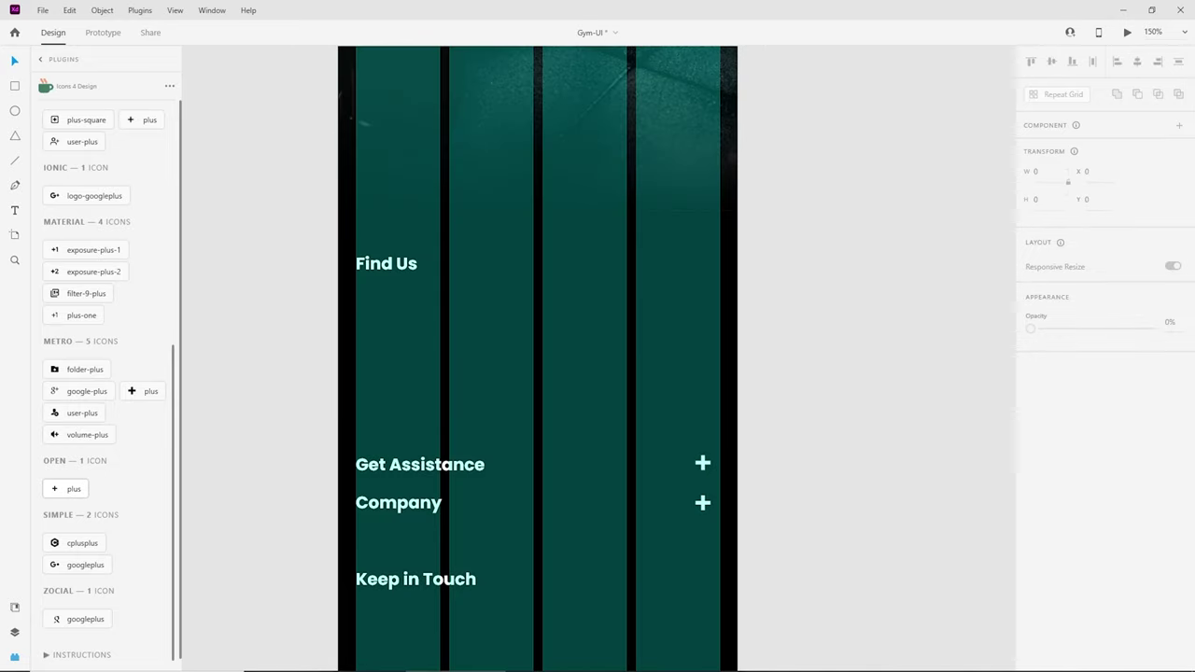
Step: Duplicate the "Find Us" heading just below itself at X 19 and apply the "Body Text — 16pt" character style to the copy
click(368, 267)
drag(378, 274, 378, 302)
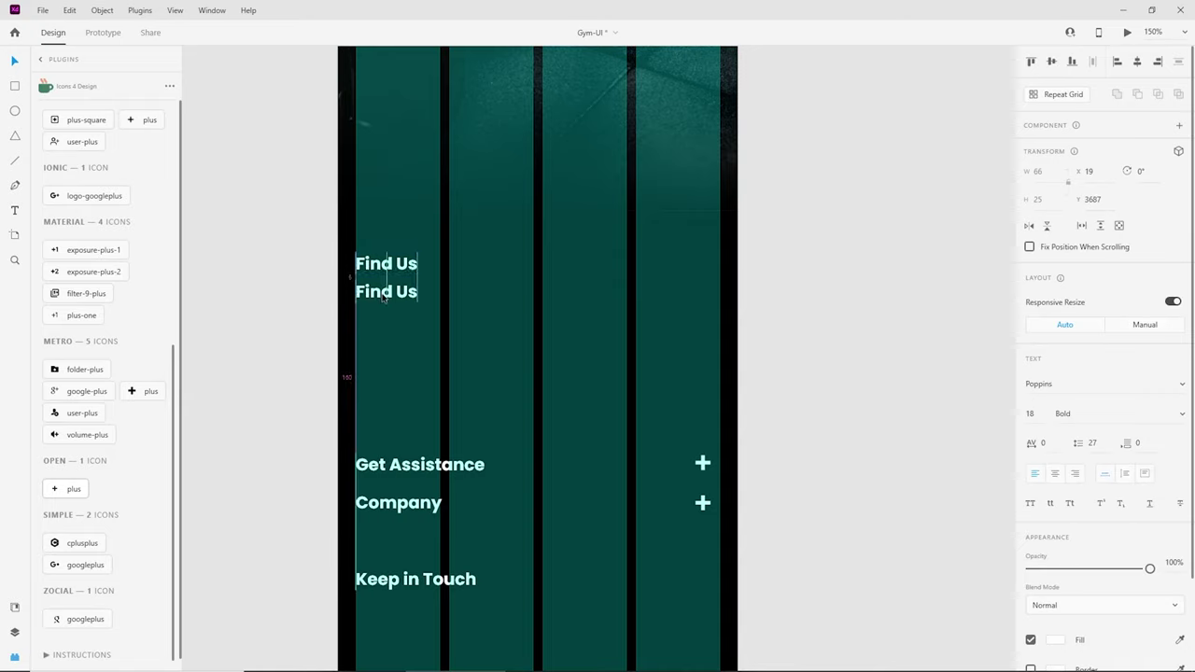
click(14, 607)
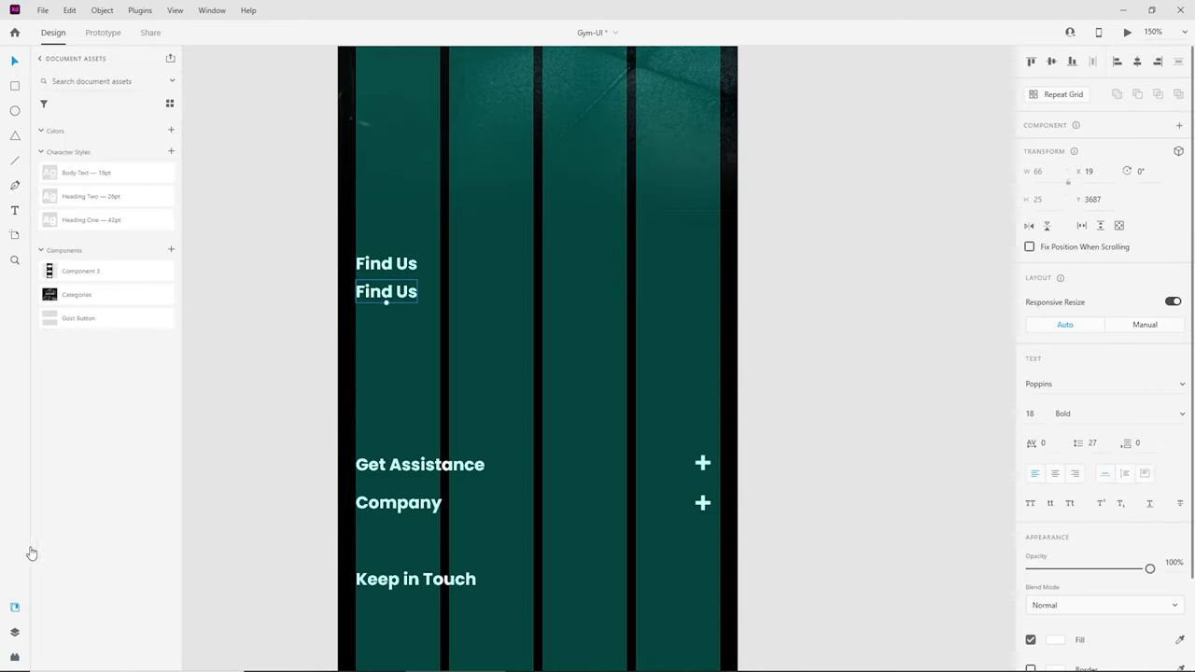
click(90, 173)
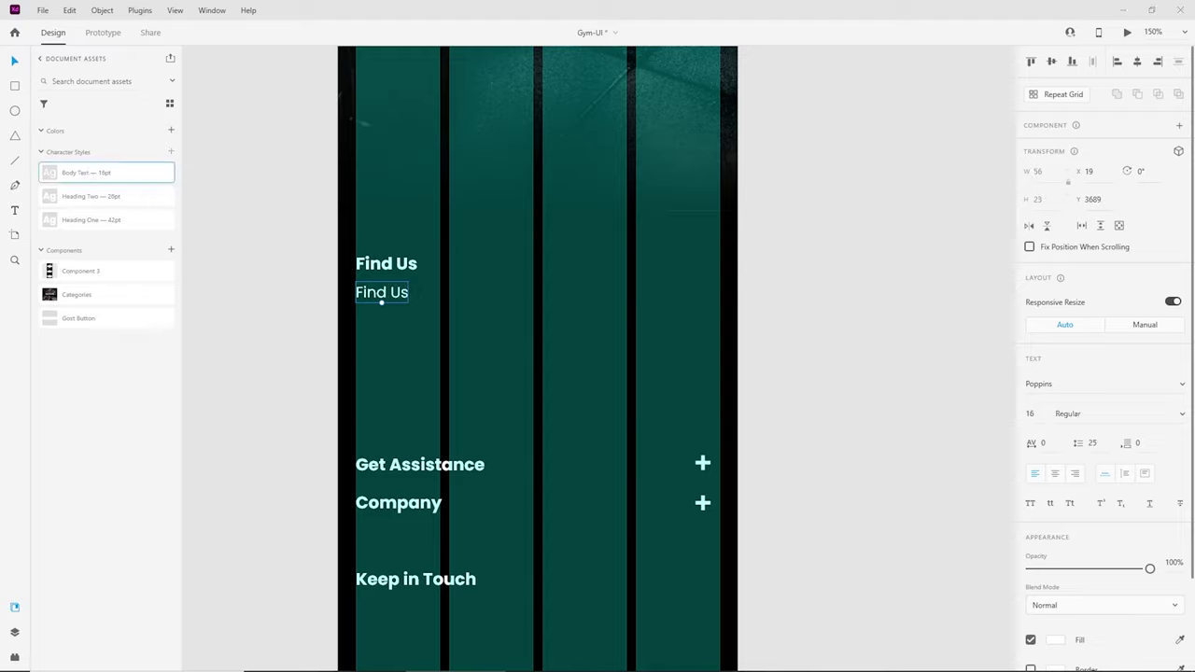
Step: Replace the copied text with the pasted postal address line and a "Contact:" line, leaving a blank line at the end
double_click(383, 294)
key(ctrl+v)
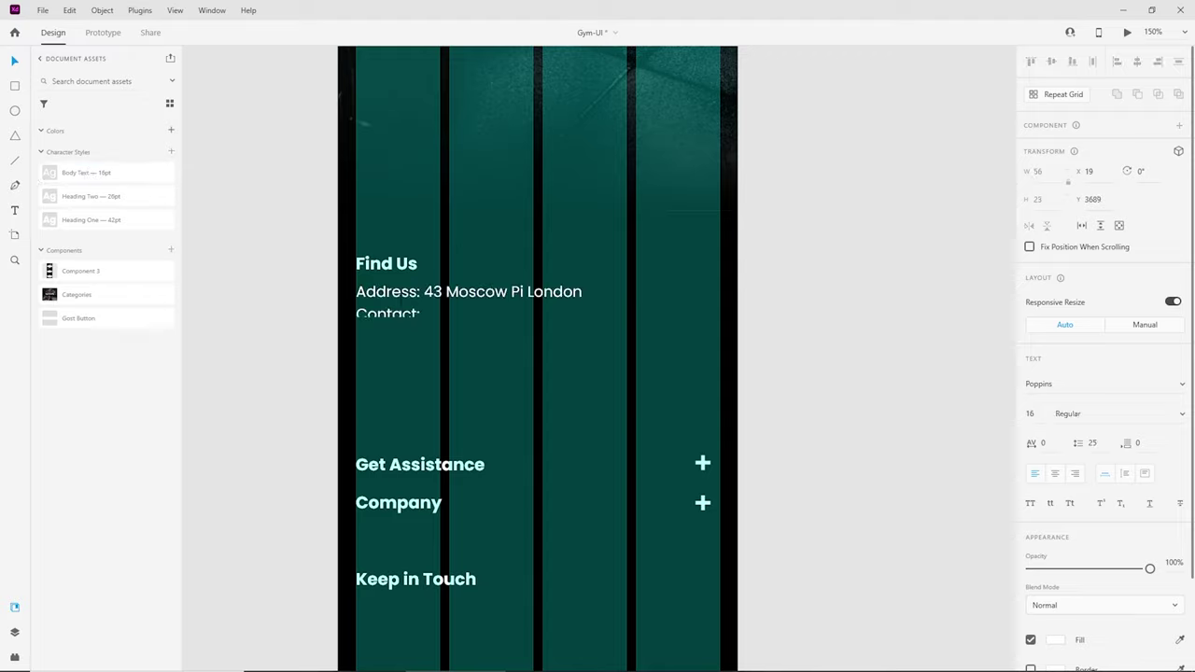
key(Return)
key(BackSpace)
key(Escape)
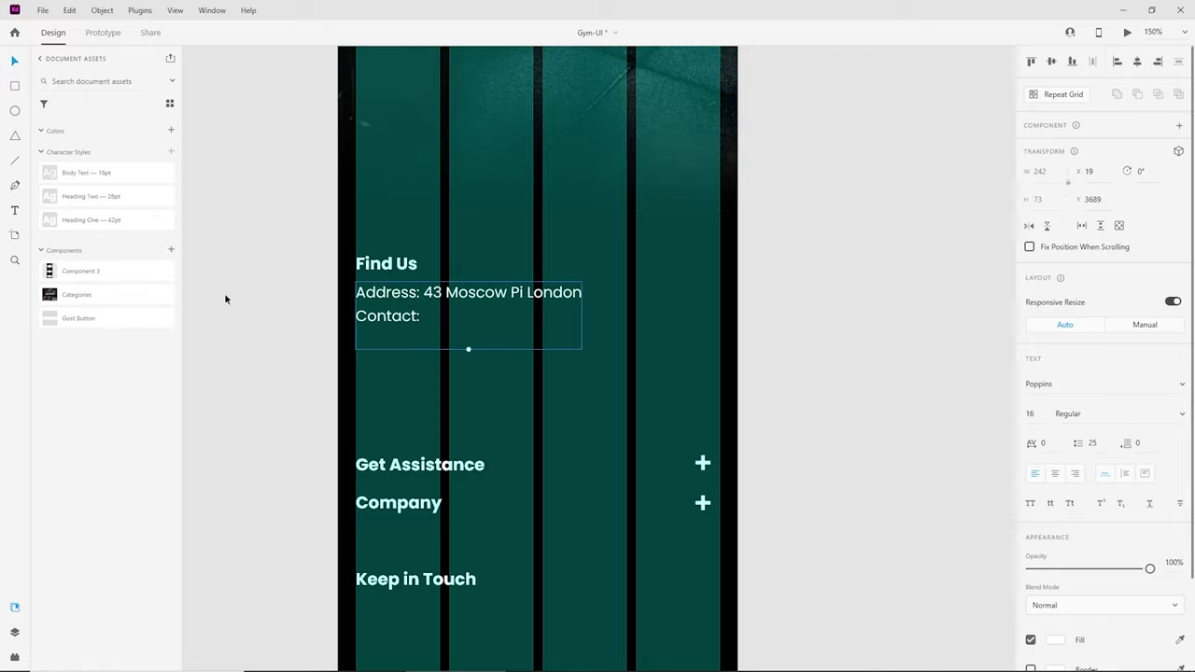
click(666, 338)
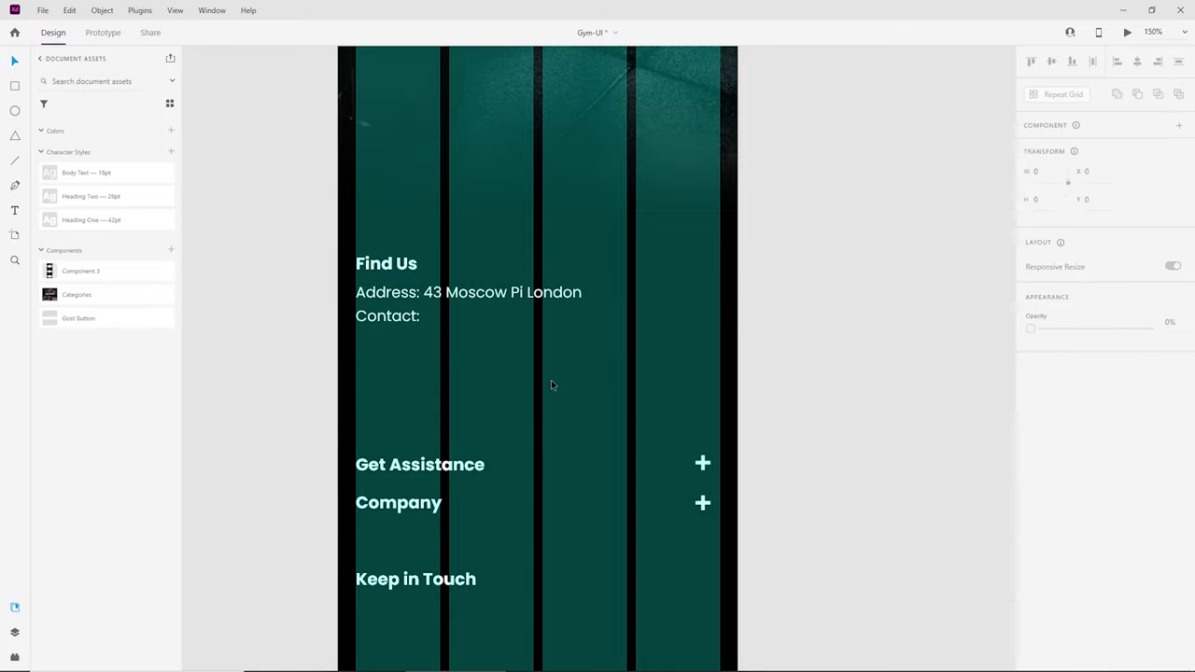
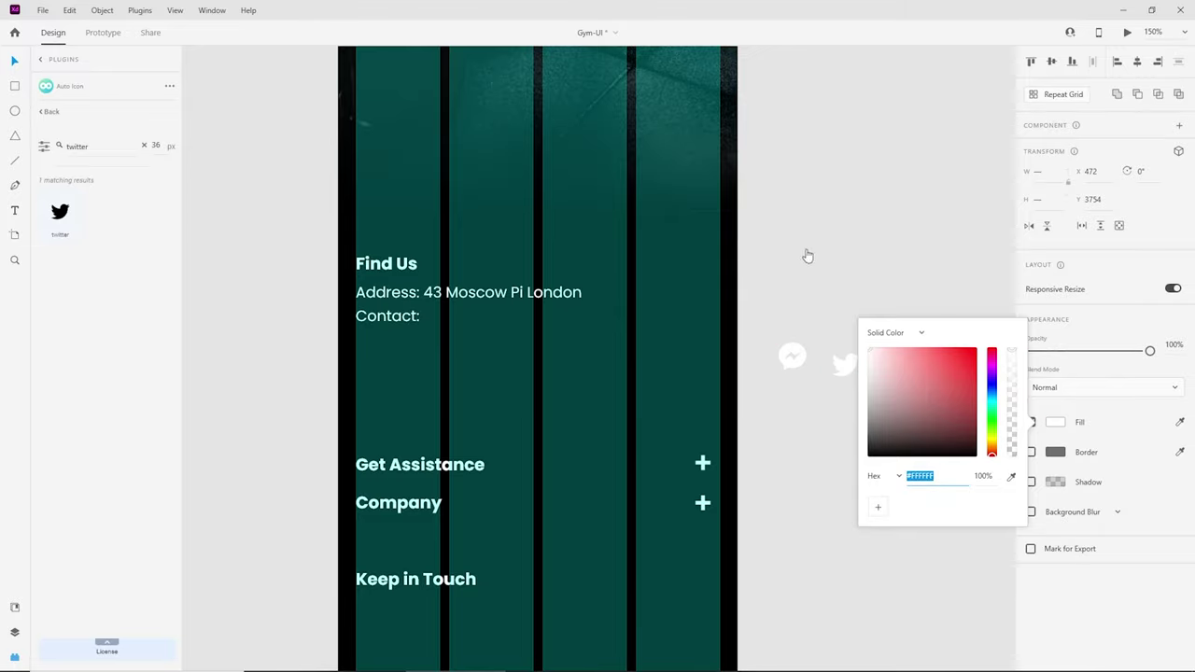
Step: Move the Messenger and Twitter icons onto the artboard below the contact text, at about X 158, Y 3747
drag(843, 368, 554, 363)
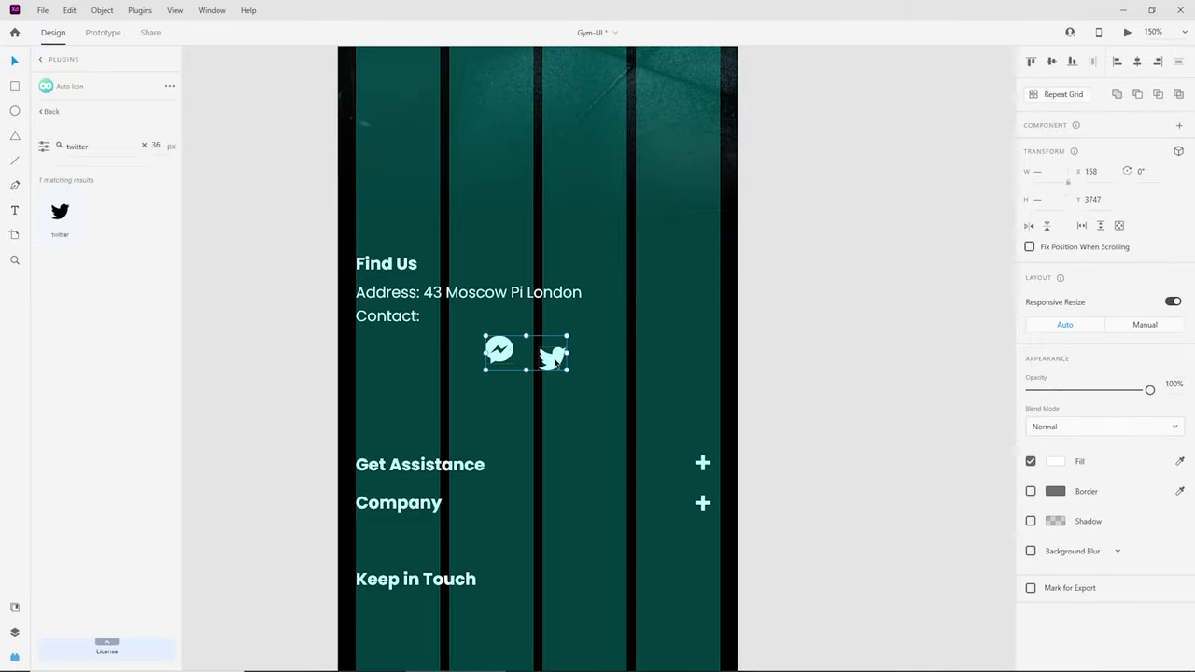
scroll(557, 364, up, 2)
key(ctrl+plus)
key(ctrl+plus)
drag(451, 420, 763, 502)
key(ctrl+shift+apostrophe)
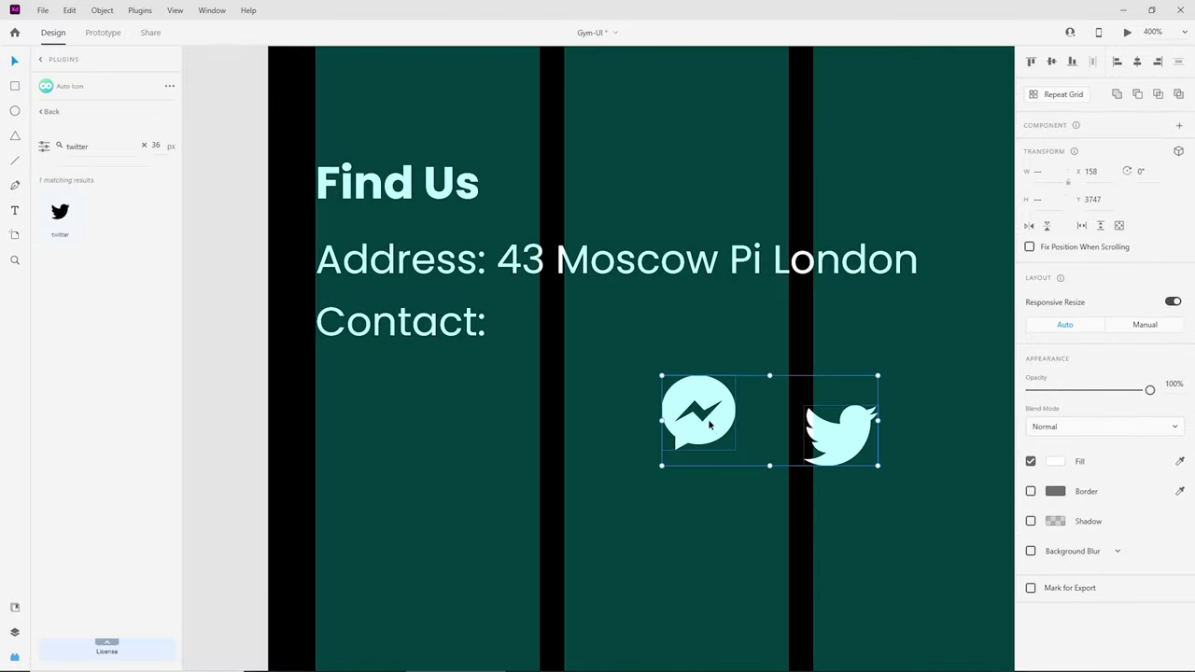
Step: Place the Messenger icon beside "Contact:" at about 19 × 19, and move the Twitter icon further down out of the way
drag(711, 425, 572, 333)
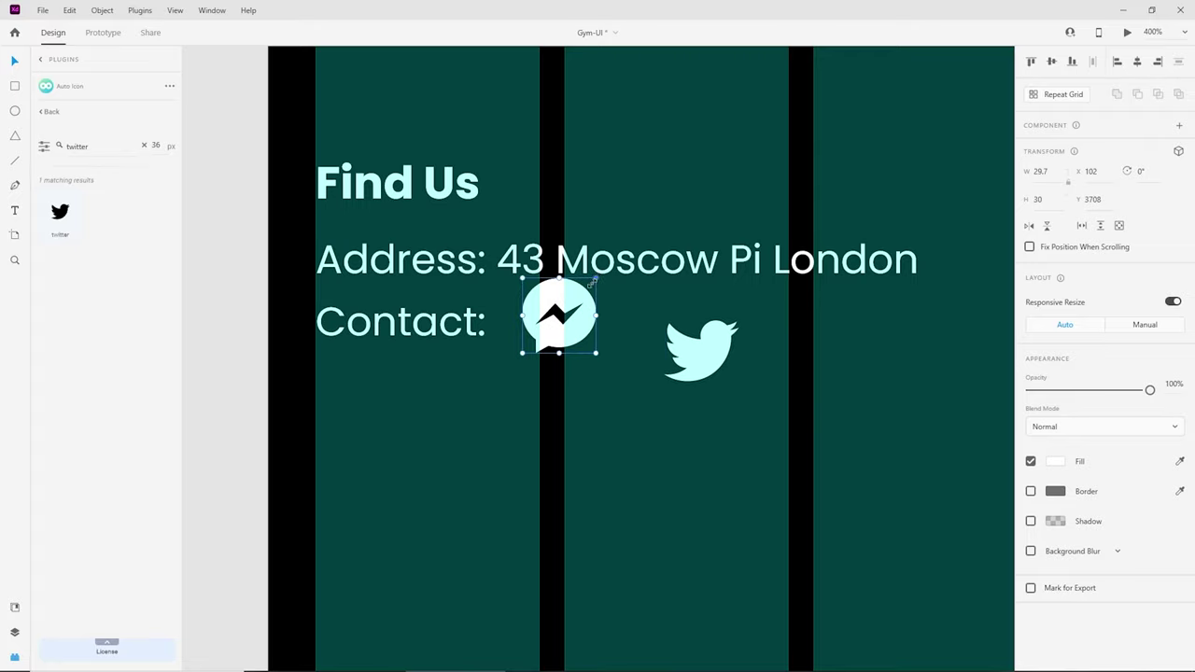
drag(593, 280, 550, 332)
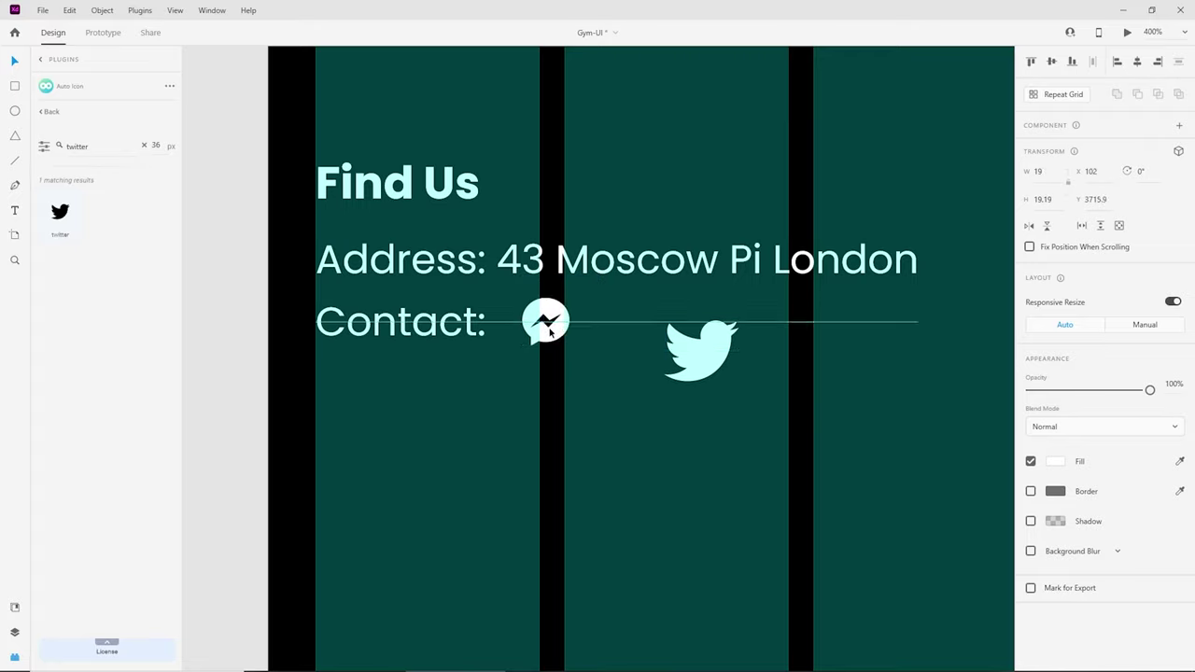
drag(701, 362, 733, 504)
double_click(445, 331)
drag(481, 319, 271, 317)
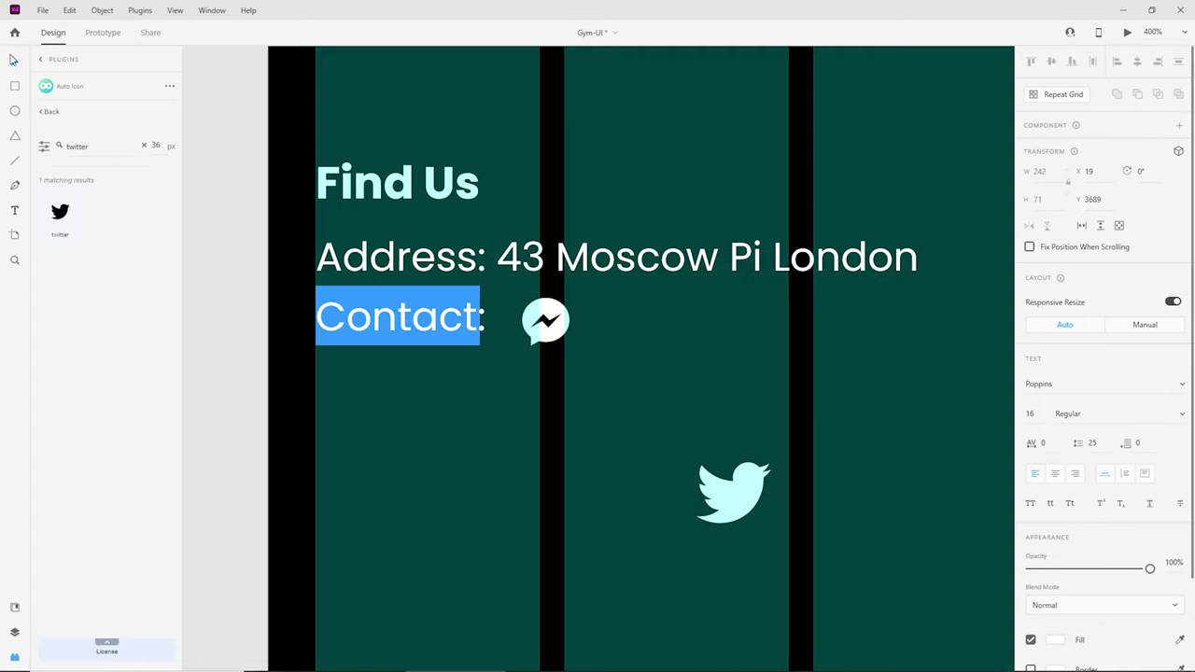
click(13, 59)
click(539, 464)
Step: Duplicate the address and contact text lower on the artboard and replace the copy's content with "Messanger"
click(411, 336)
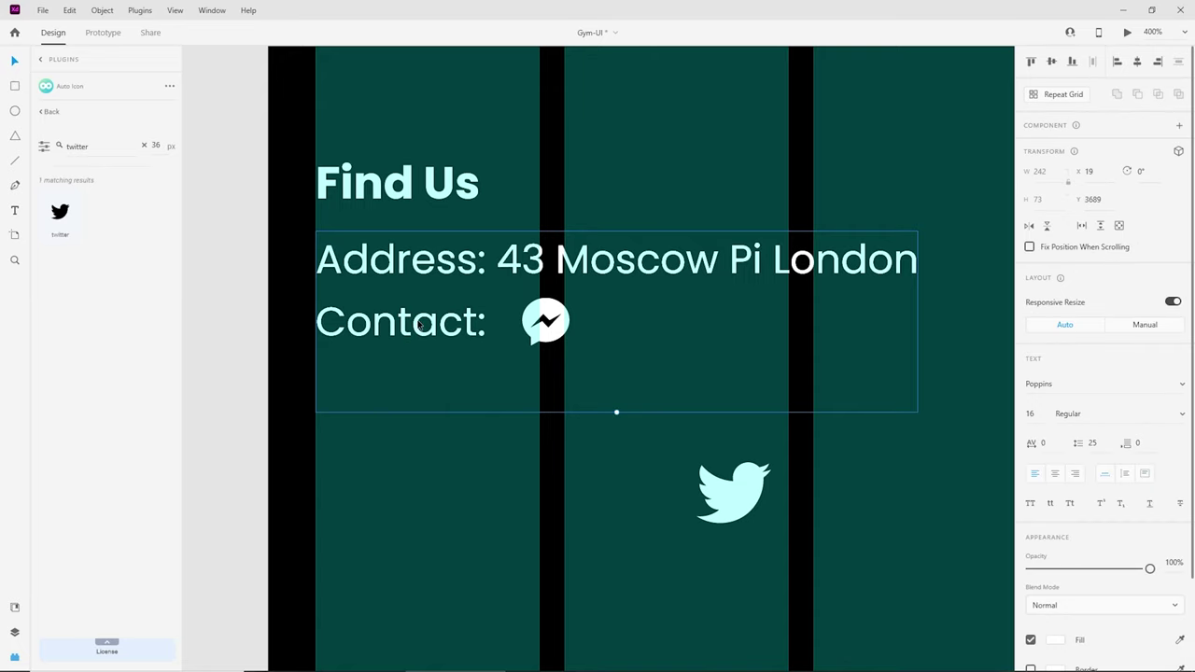
drag(418, 326, 474, 531)
scroll(474, 532, down, 2)
double_click(511, 427)
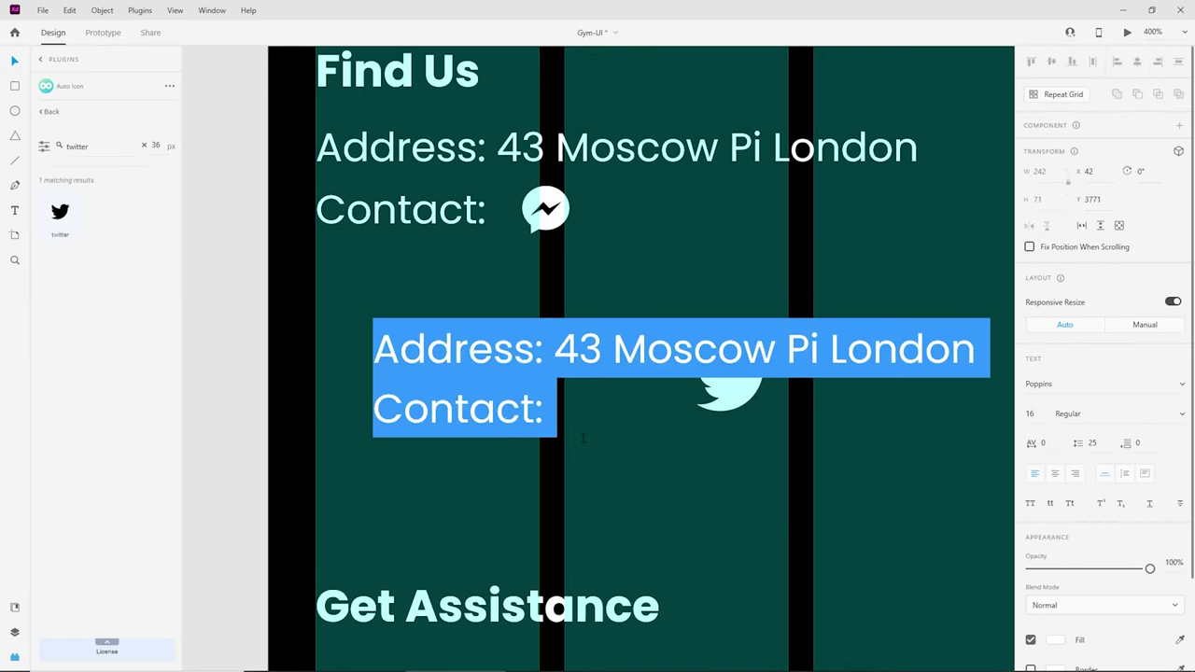
text(Messanger)
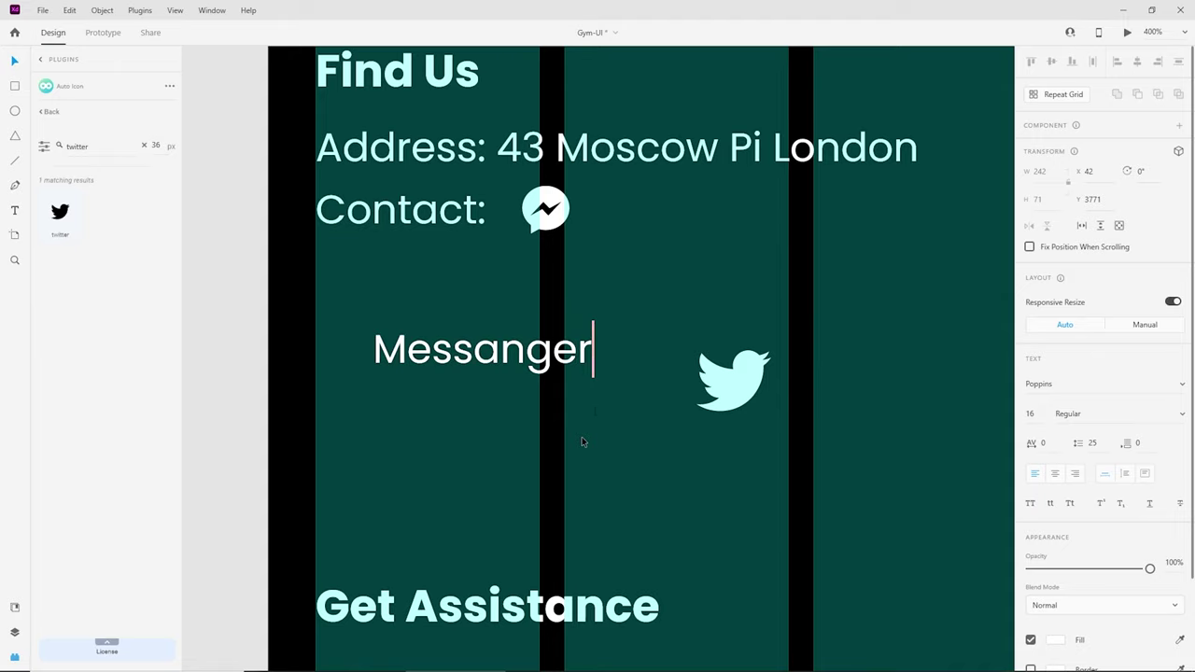
key(Escape)
Step: Move the "Messanger" label beside the Messenger icon at X 131, Y 3714, and remove its trailing blank line
key(ctrl+minus)
key(ctrl+minus)
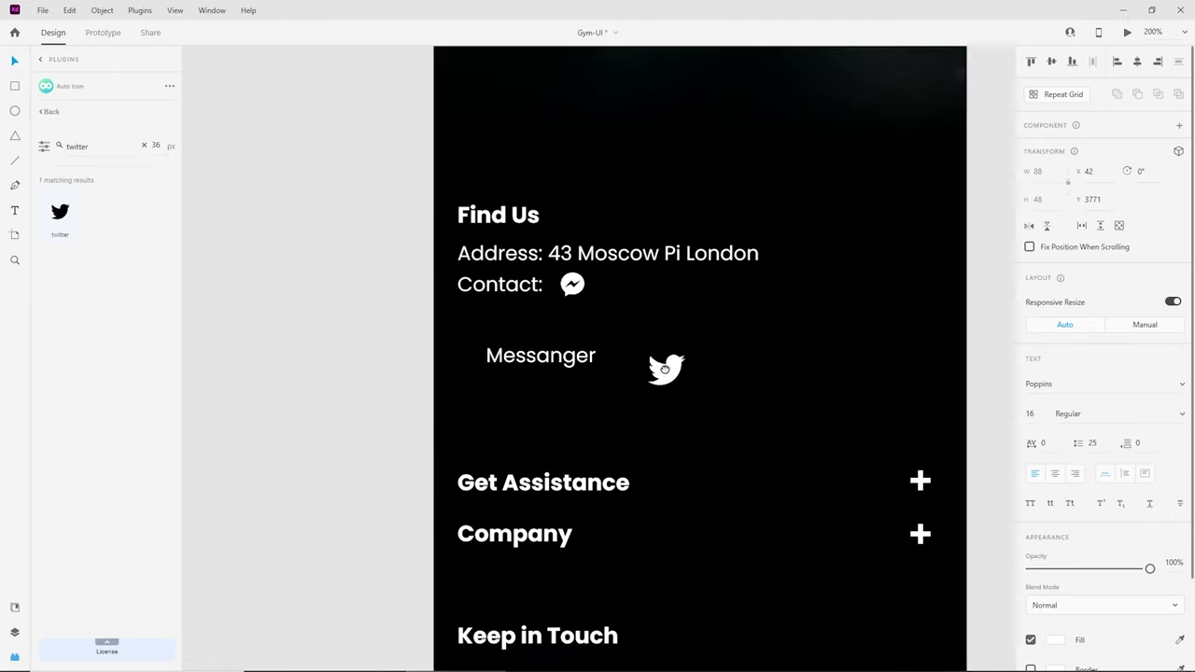
drag(666, 361, 613, 444)
drag(503, 448, 606, 372)
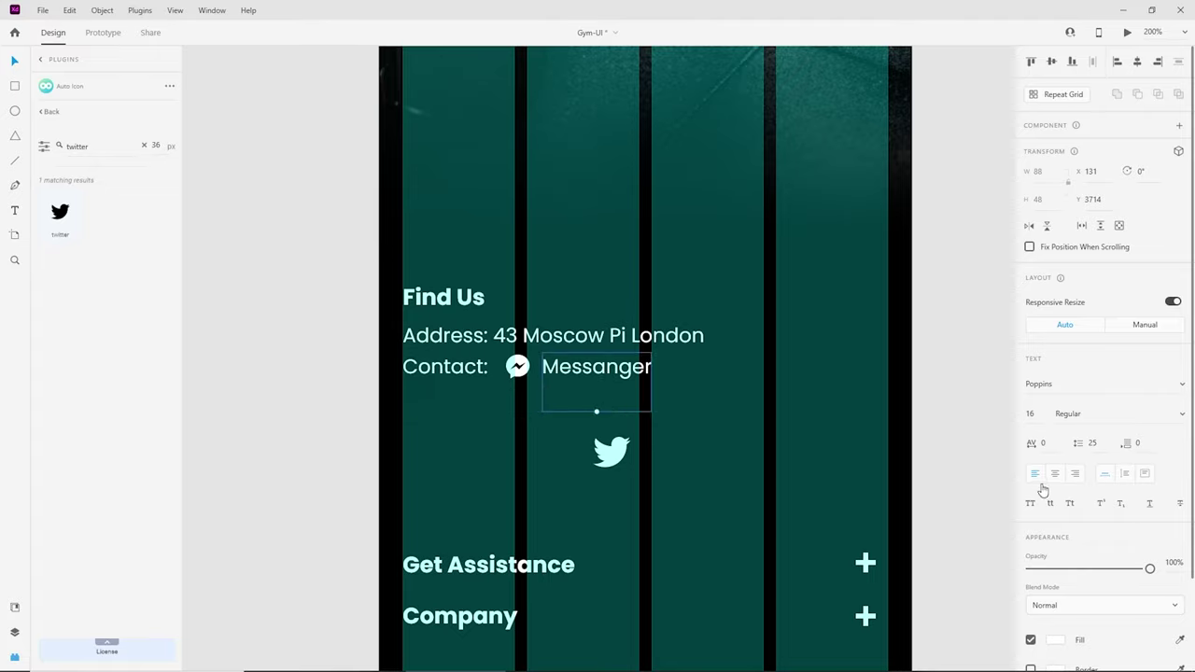
drag(596, 410, 598, 390)
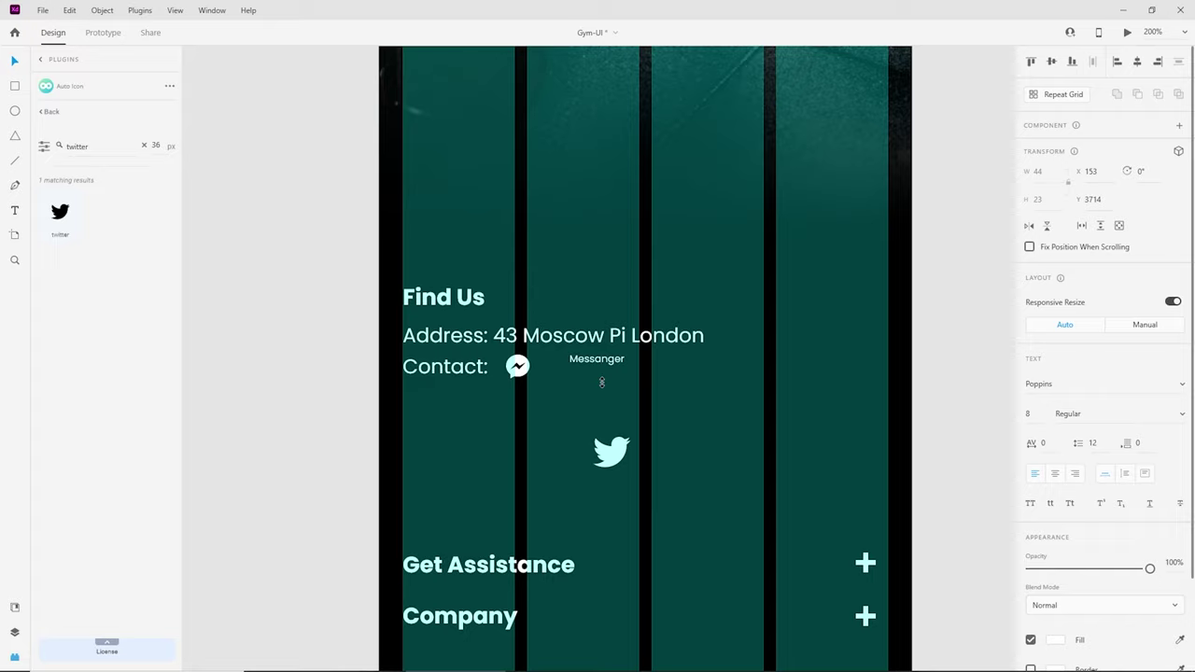
key(ctrl+z)
double_click(616, 386)
key(BackSpace)
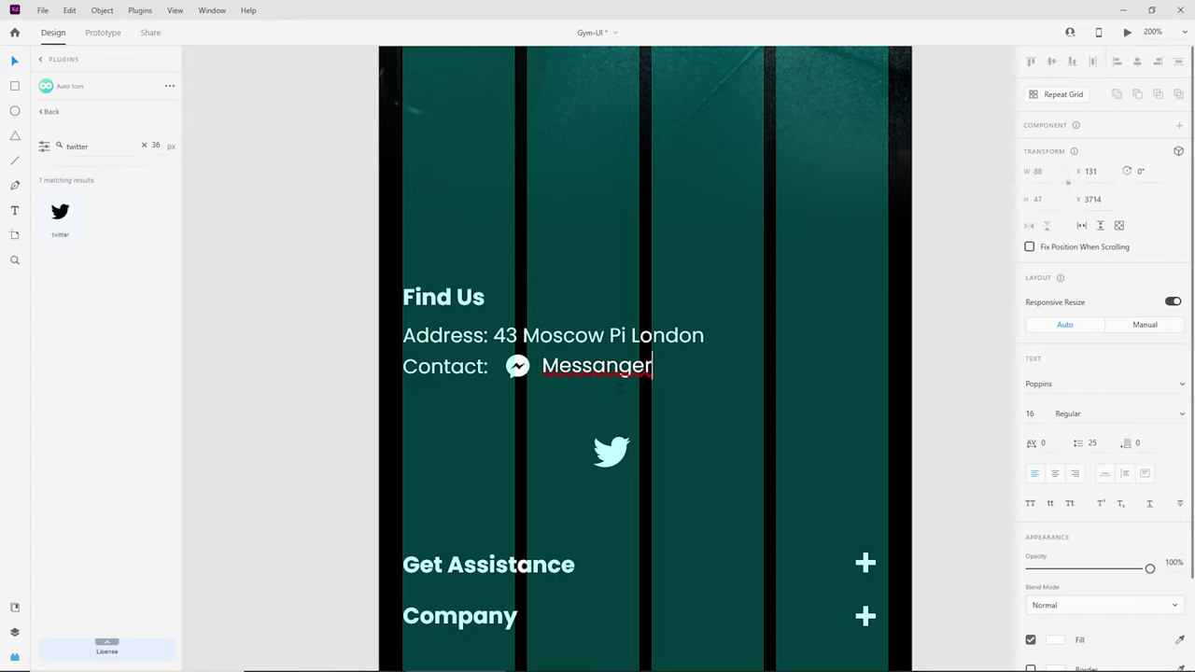
key(Escape)
Step: Move the Messenger icon together with its label below "Contact:", aligned with the left edge of the first column
shift+click(521, 370)
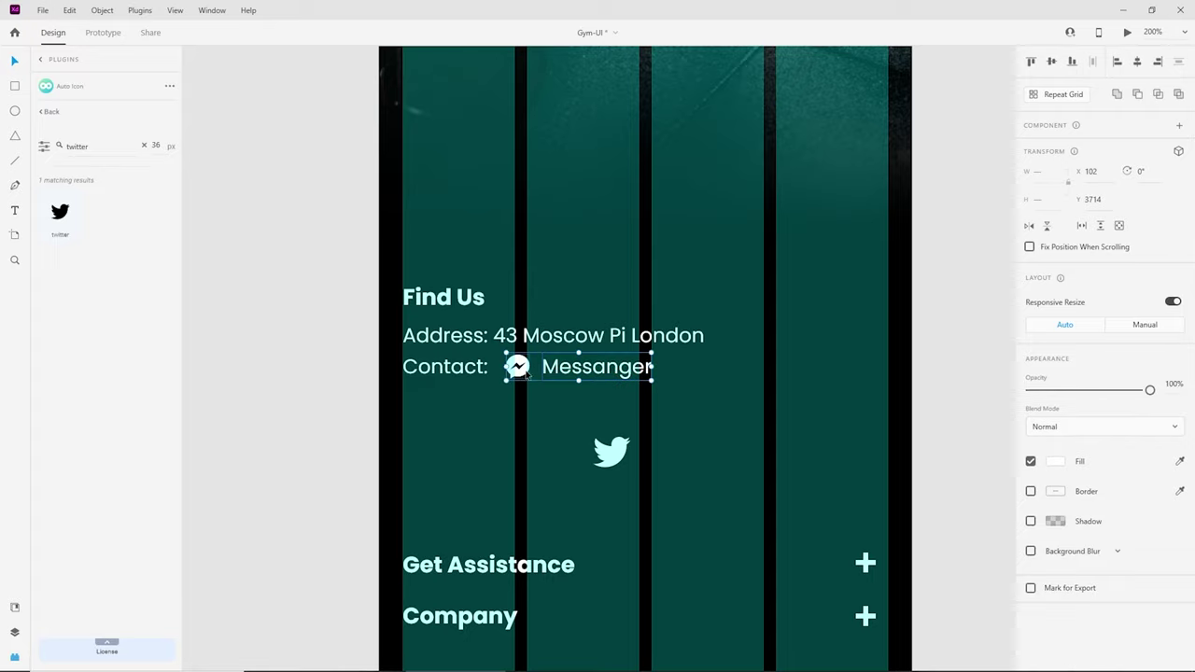
drag(526, 374, 428, 425)
click(646, 466)
Step: Shrink and place the Twitter icon under the Messenger icon and label it "Twitter DM" using a duplicated label at X 48, Y 3795
scroll(644, 469, up, 3)
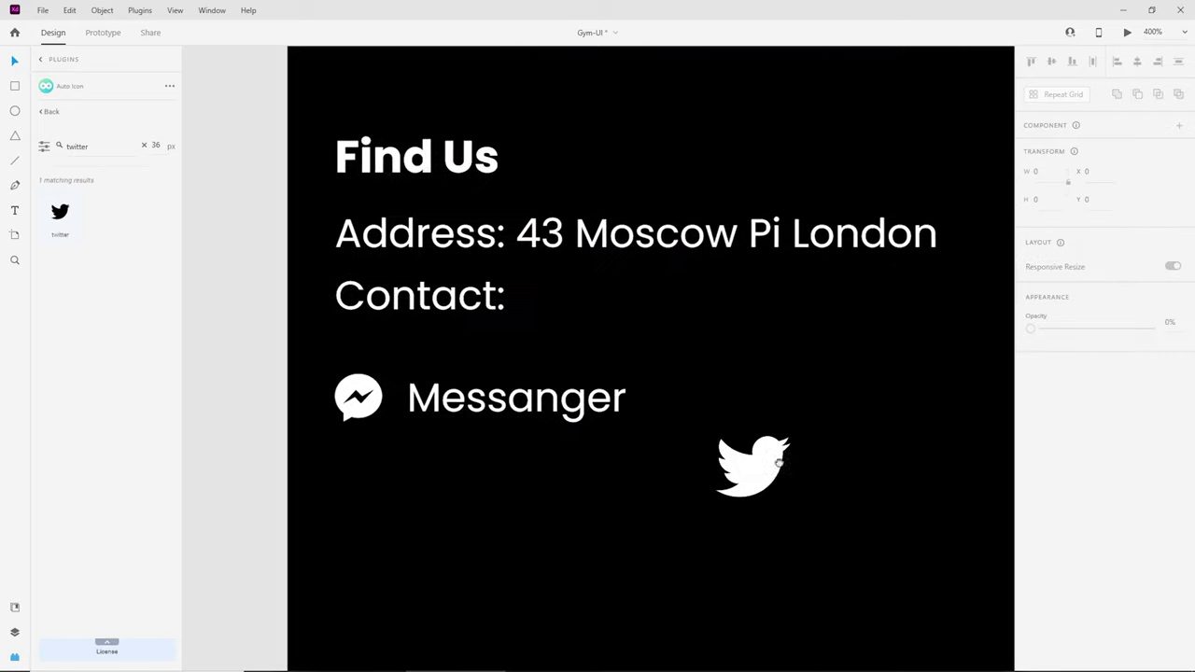
drag(767, 426, 392, 425)
click(463, 373)
alt+drag(465, 366, 470, 483)
double_click(609, 452)
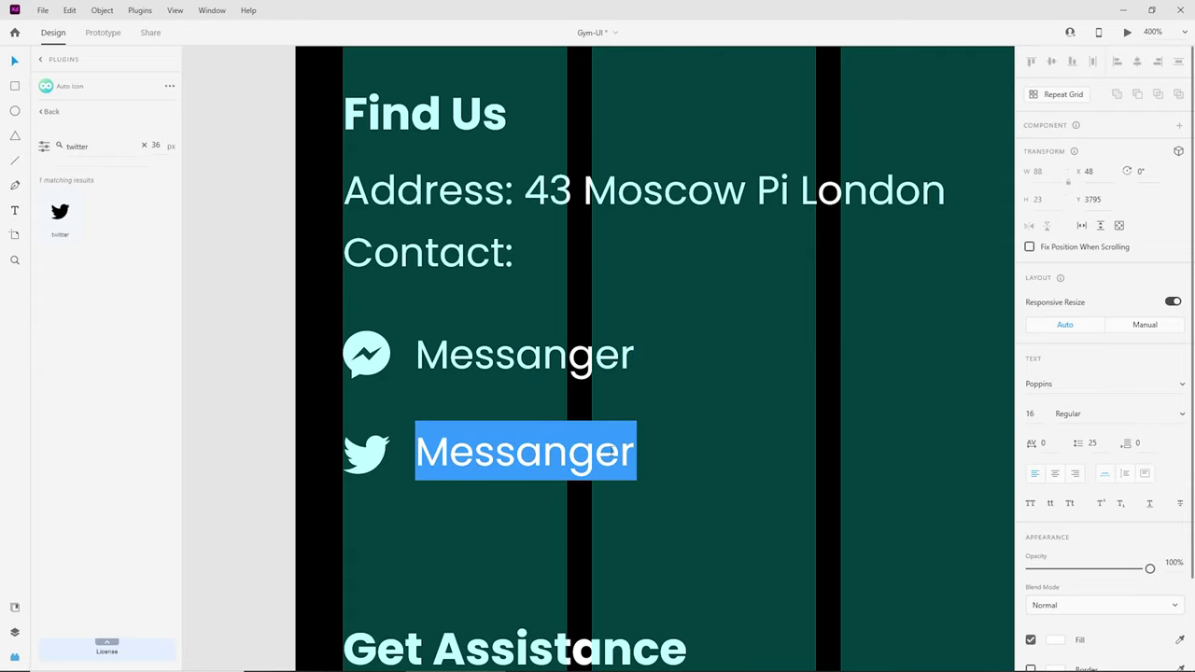
text(Twitter DM)
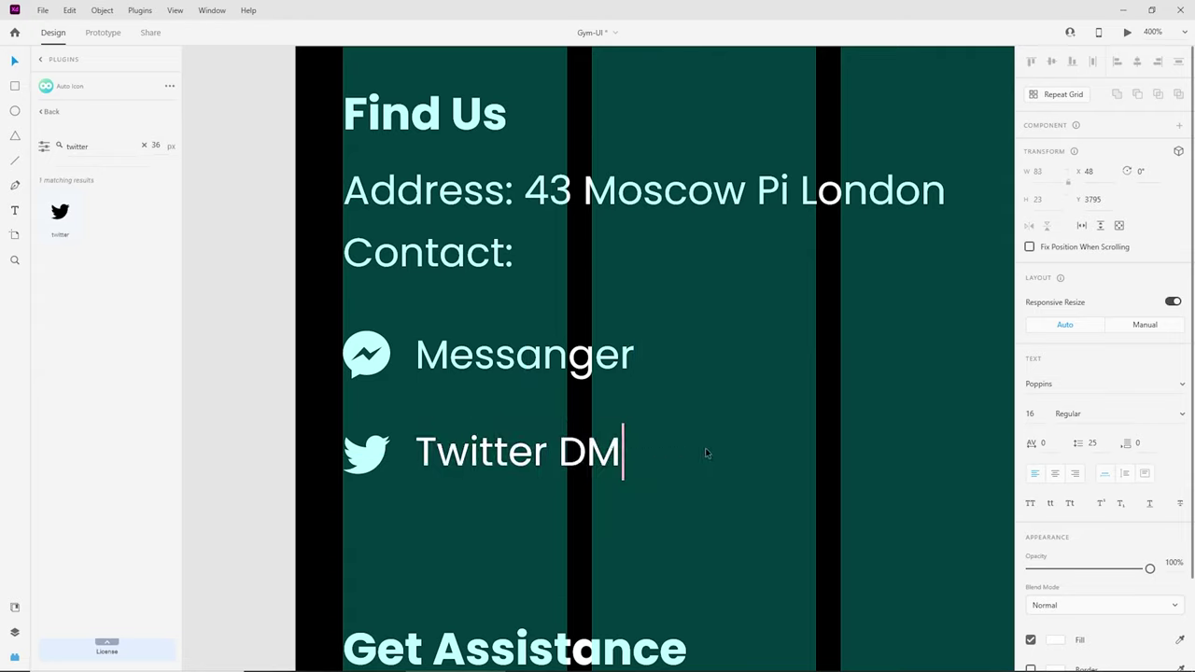
key(Escape)
Step: Group the Twitter icon with its "Twitter DM" label in the Find Us section
key(ctrl+minus)
drag(662, 421, 443, 344)
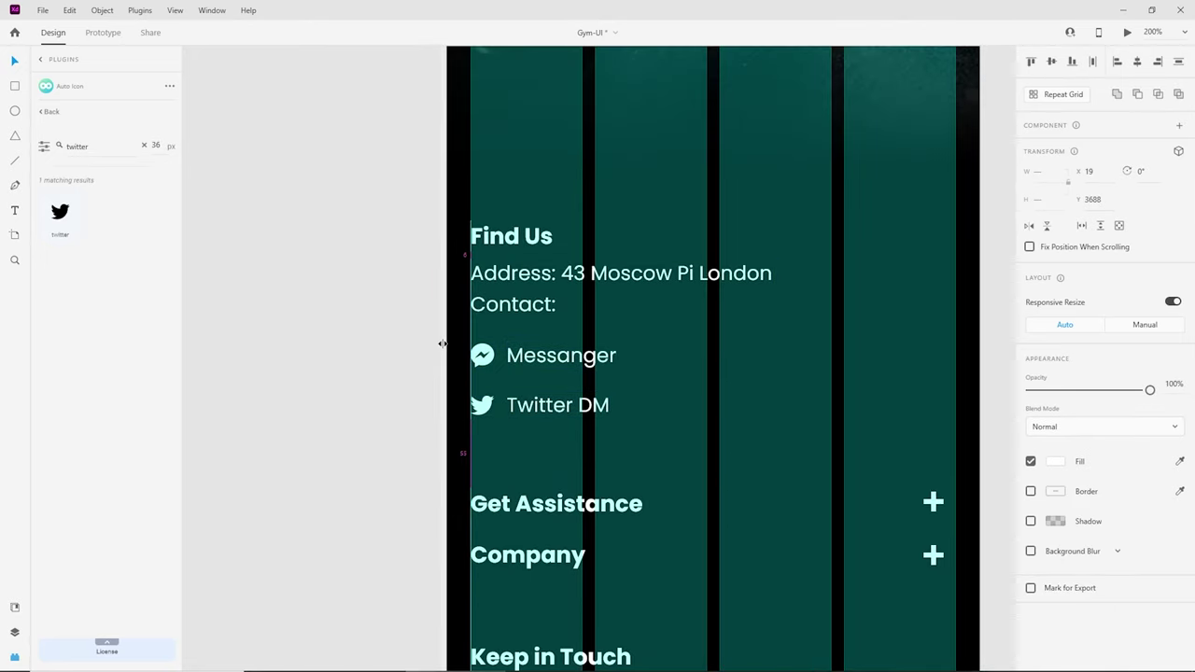
click(557, 405)
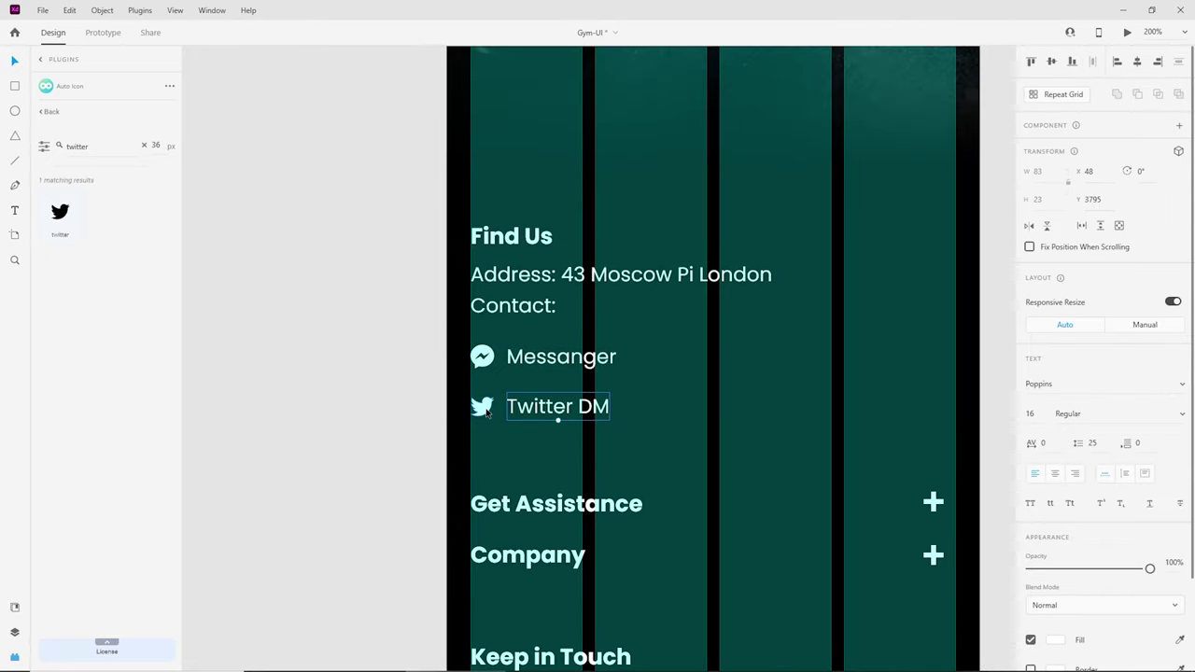
shift+click(486, 412)
key(ctrl+g)
Step: Move the Messenger and Twitter icon rows up together to Y 3751, closer to the "Contact:" line
click(481, 356)
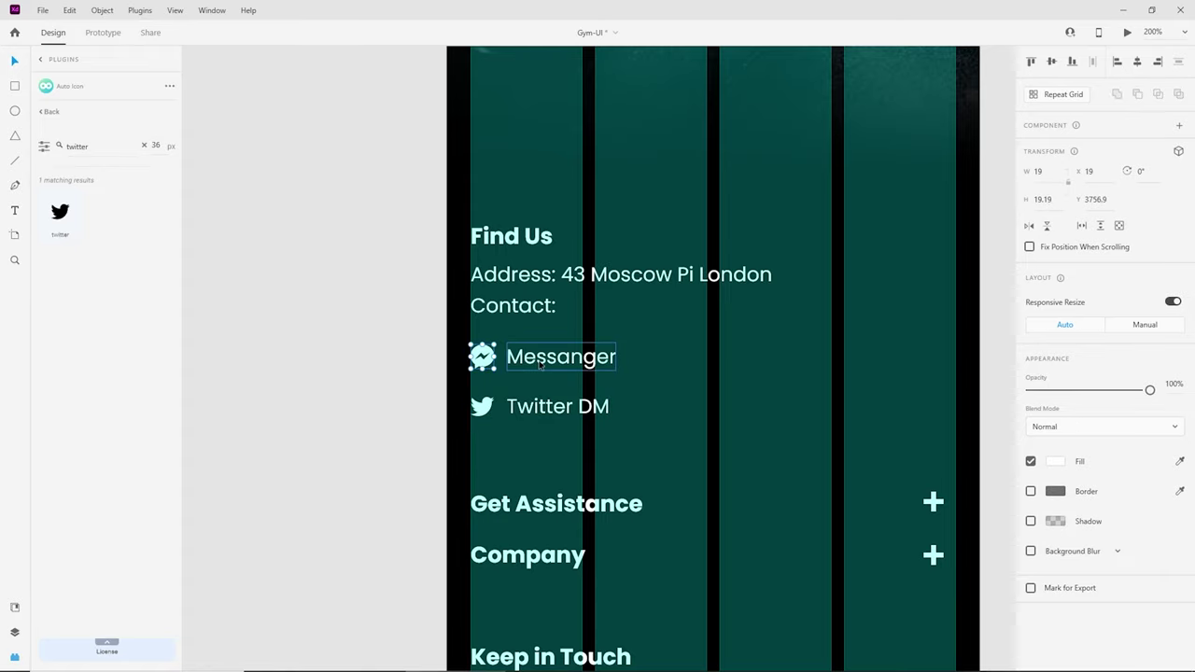
shift+click(547, 401)
key(Up)
key(Up)
key(Up)
key(Up)
key(Up)
key(Up)
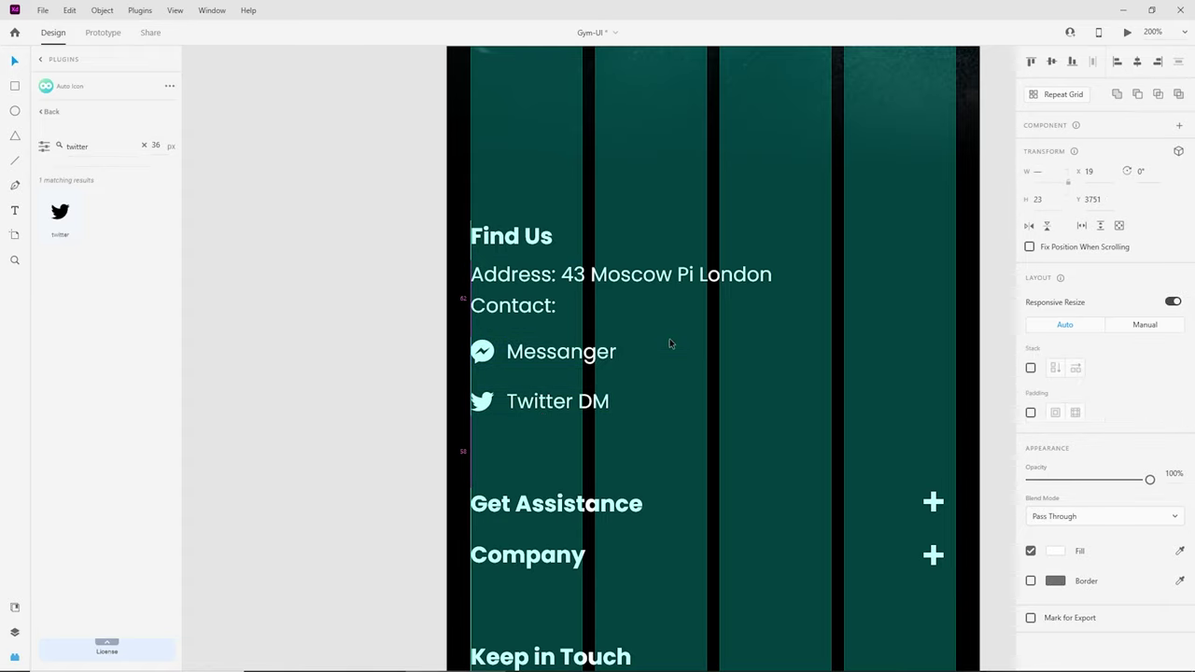
key(Escape)
Step: Remove the trailing blank line after "Contact:" in the address text
key(ctrl+minus)
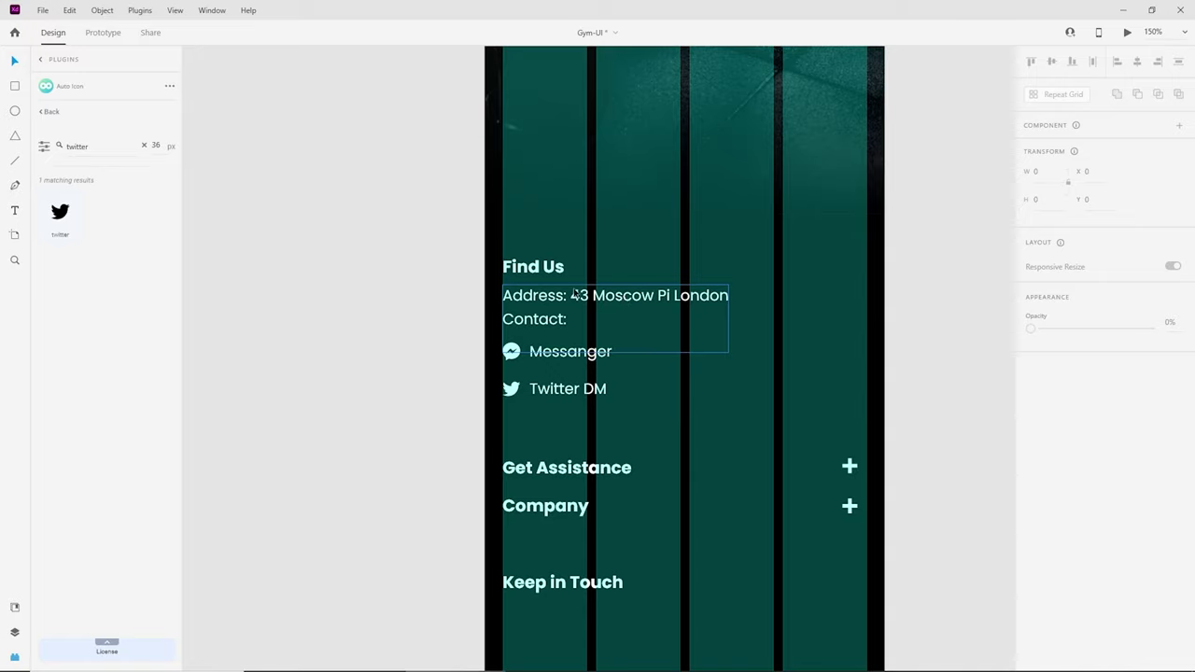
click(642, 310)
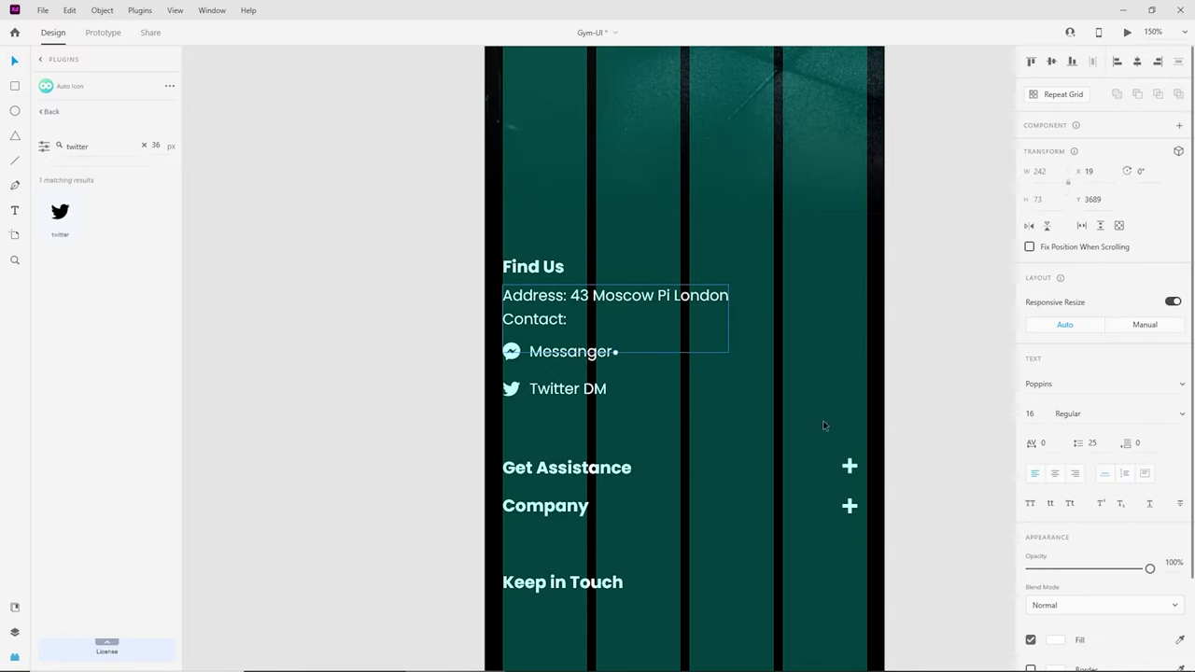
double_click(575, 323)
click(578, 321)
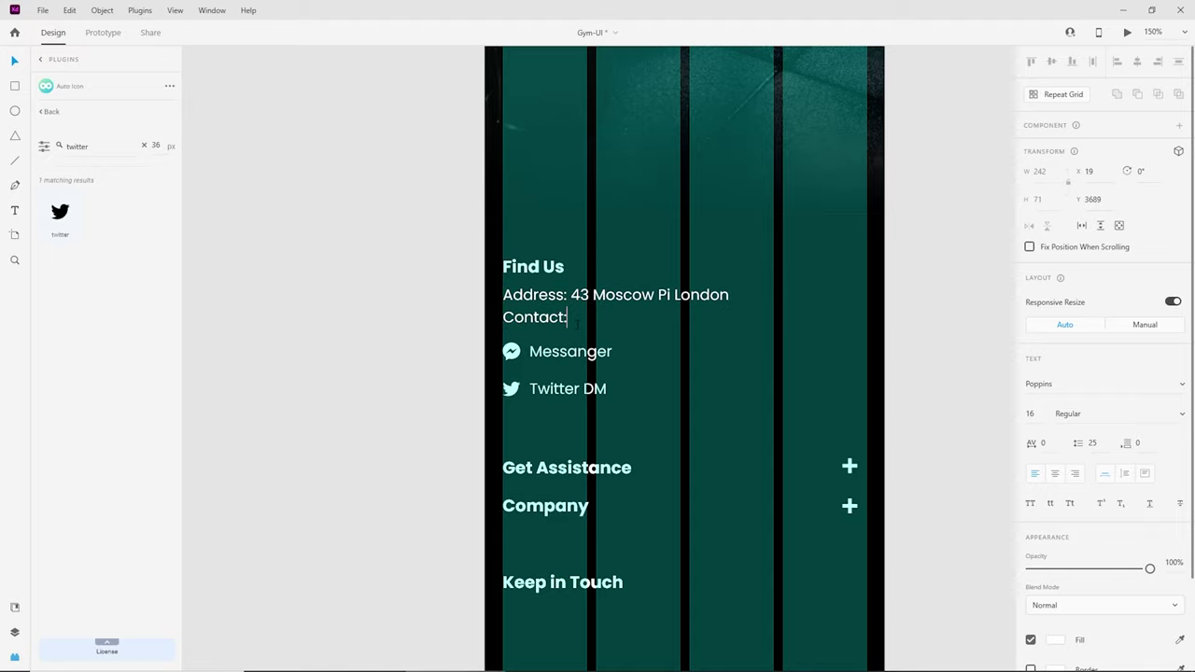
key(Escape)
click(905, 355)
Step: Move "Get Assistance", "Company" and "Keep in Touch" up together with the plus icons to Y 3854
scroll(905, 355, down, 3)
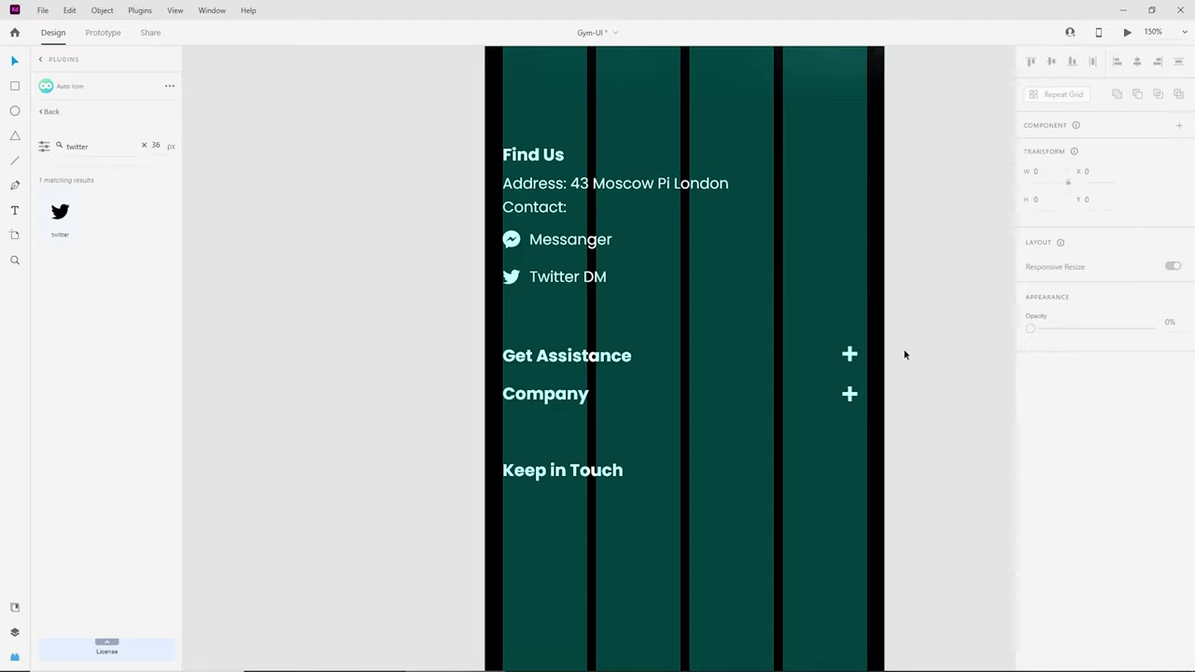
drag(867, 418, 673, 351)
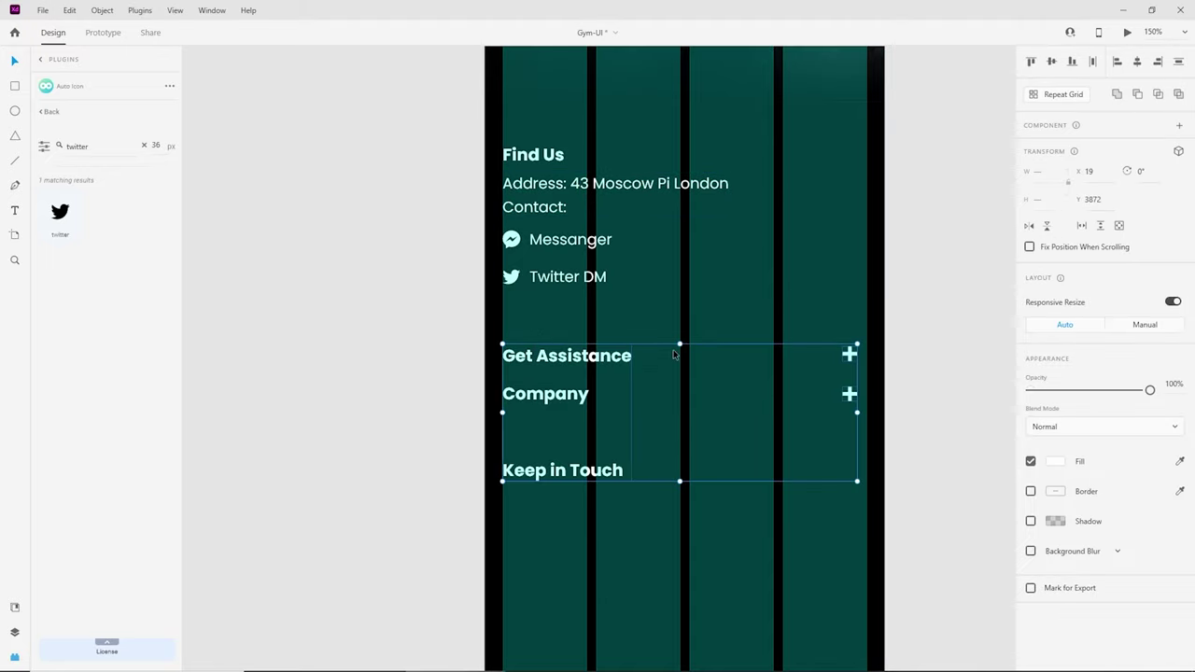
key(shift+Up)
key(shift+Up)
key(Down)
key(Down)
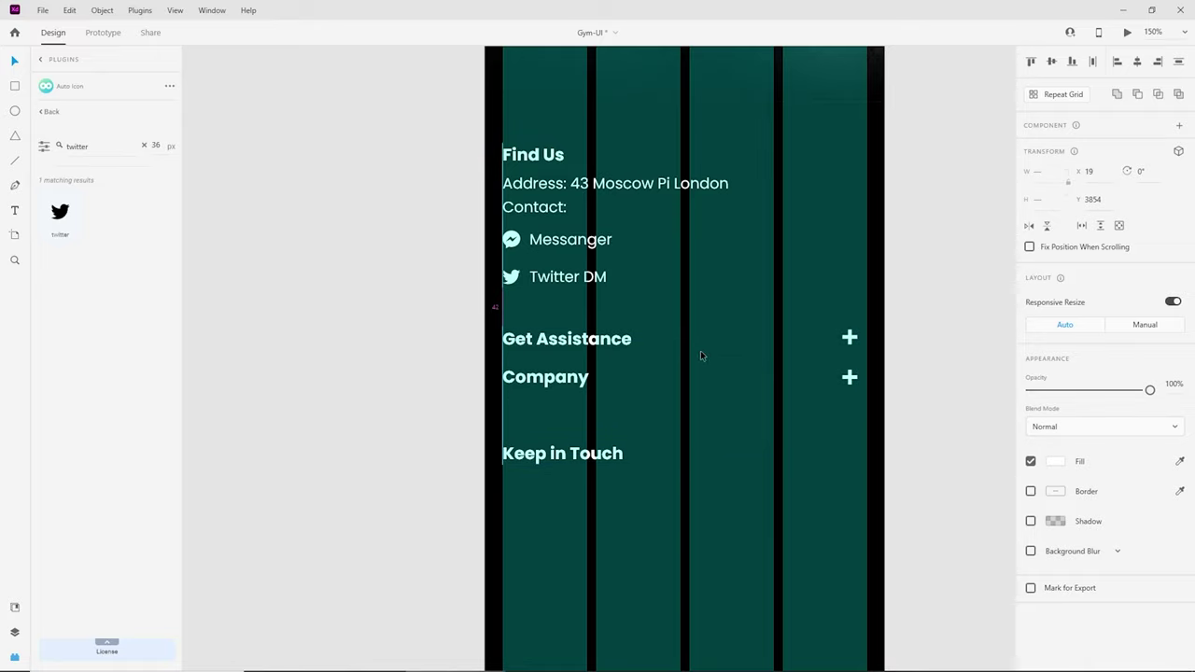
click(952, 417)
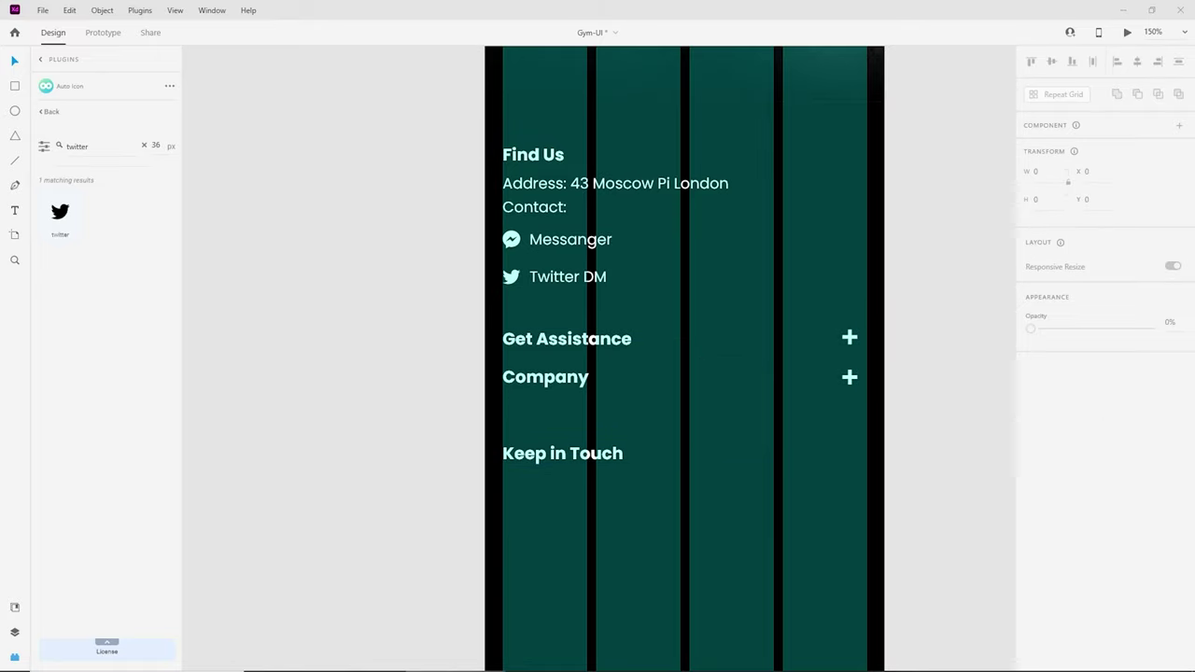
Step: Duplicate the address and contact text below the "Keep in Touch" heading at X 19, Y 4019
click(571, 206)
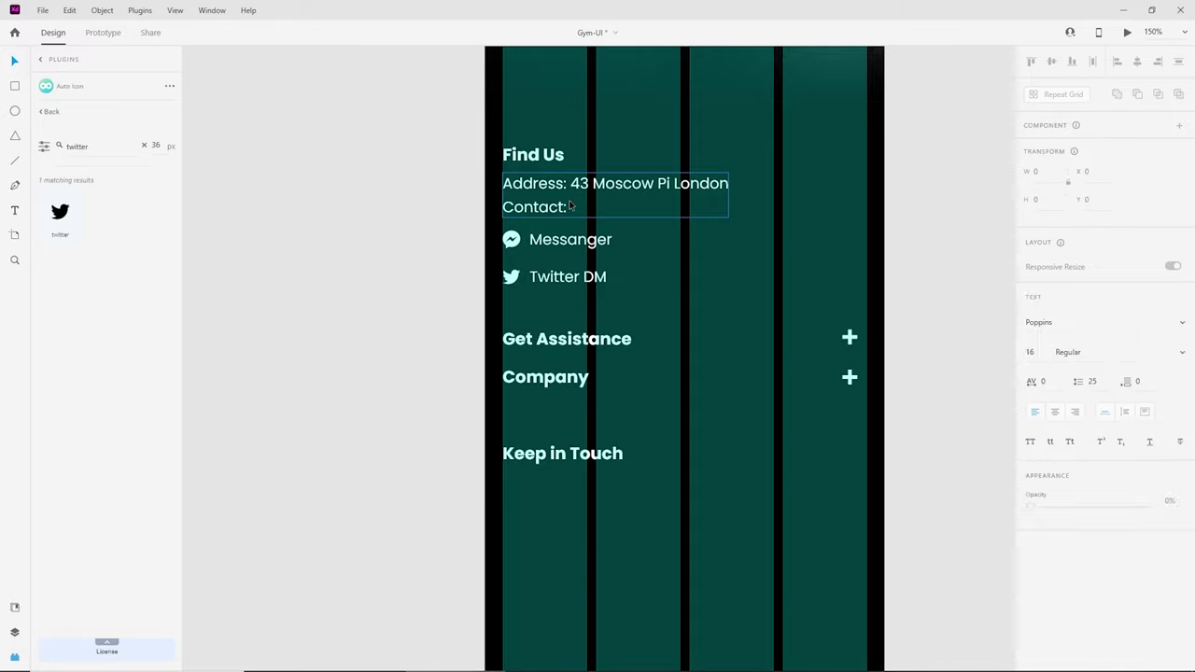
drag(572, 206, 584, 515)
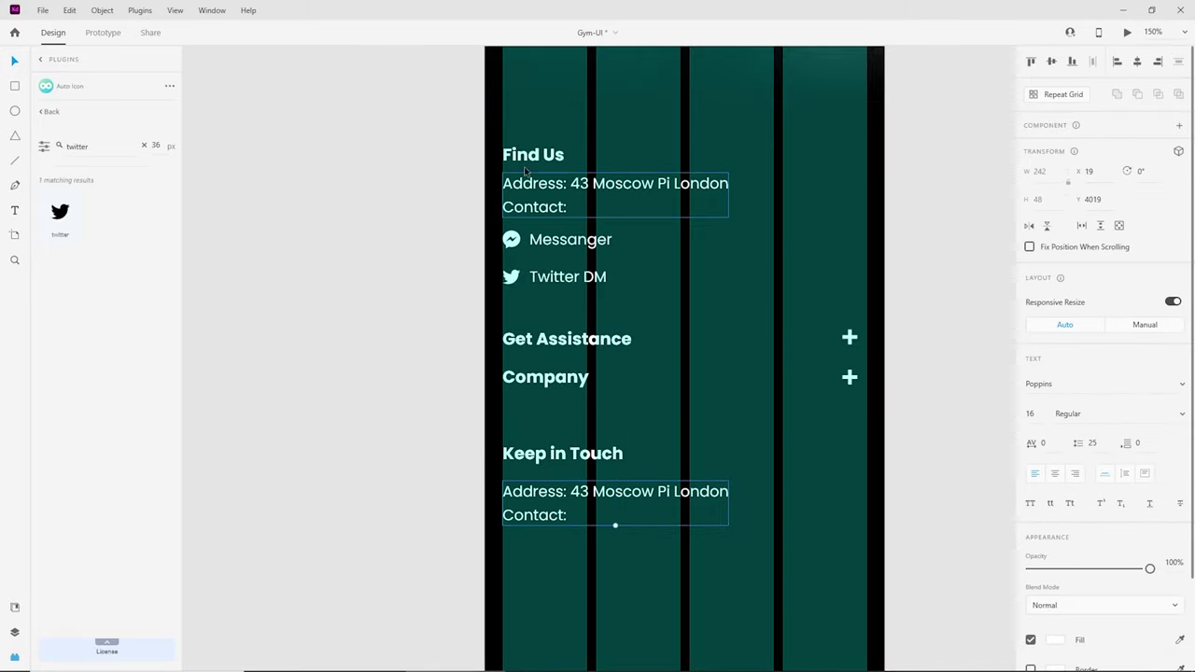
Step: Draw a 52 × 18 spacer rectangle between the "Find Us" heading and its address text, and cut it
scroll(526, 186, up, 8)
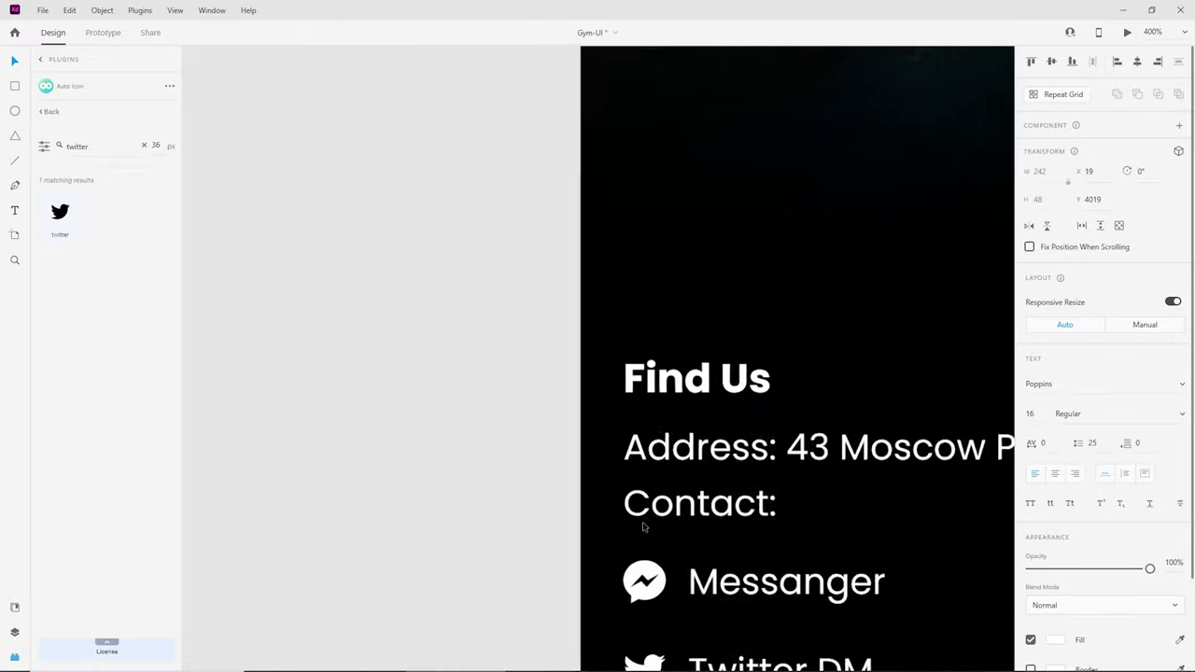
click(14, 86)
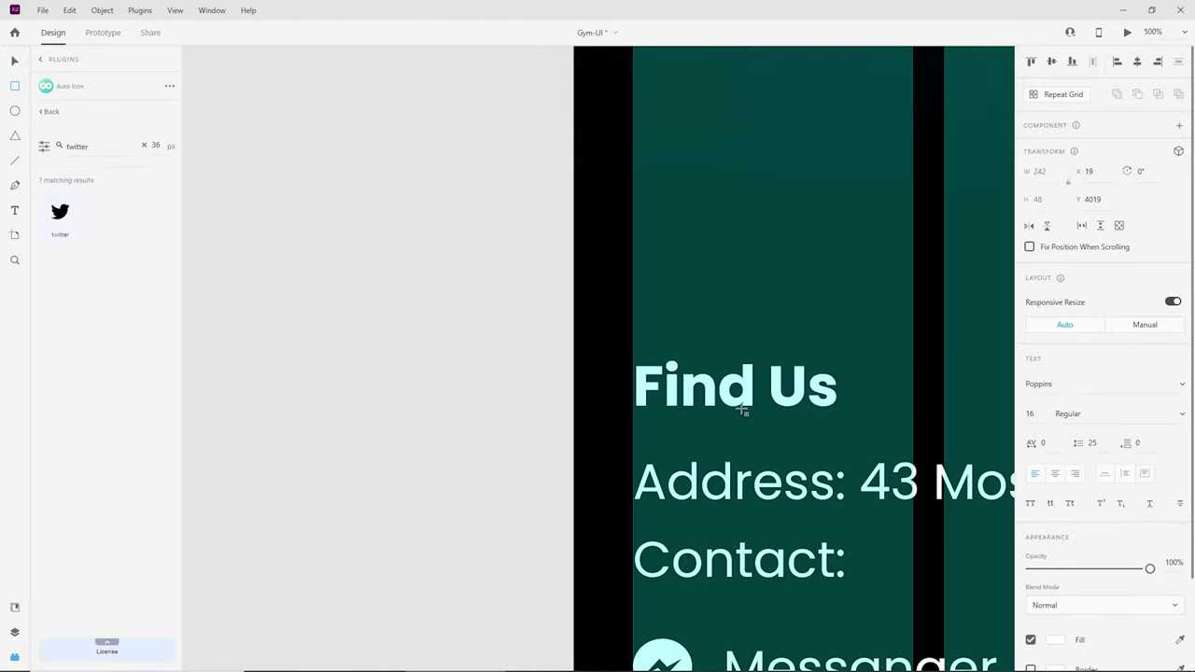
drag(741, 409, 580, 461)
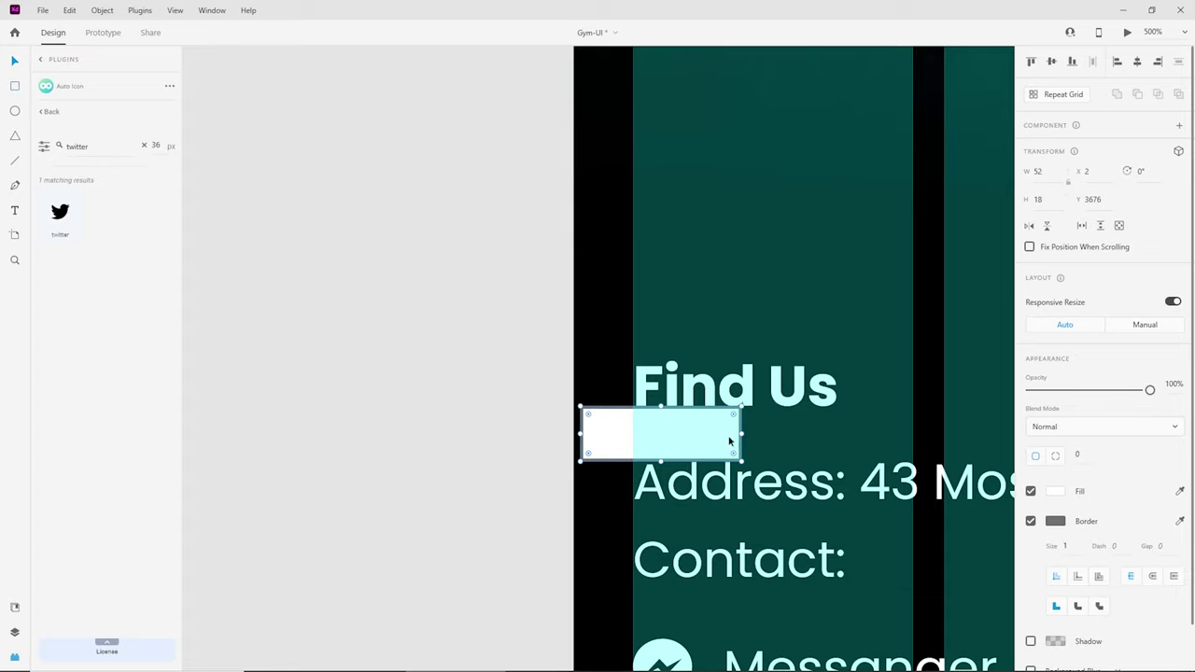
key(Delete)
Step: Paste the spacer under "Keep in Touch" to position the copied text at Y 4008, and set the spacer aside outside the artboard
scroll(719, 270, down, 7)
drag(711, 484, 640, 207)
key(ctrl+v)
drag(644, 371, 581, 200)
click(592, 288)
drag(613, 275, 615, 242)
click(517, 189)
drag(517, 189, 304, 294)
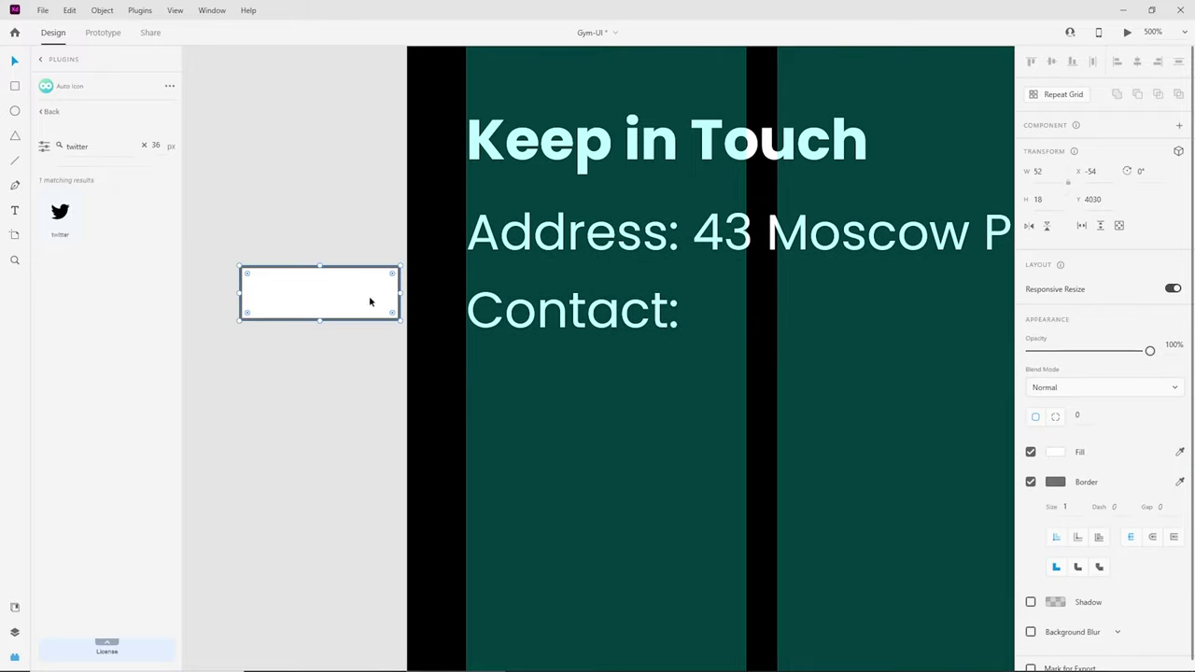
Step: Convert the text under "Keep in Touch" to a fixed-size box and resize it to 390 × 102 across all four columns
scroll(608, 355, down, 5)
scroll(773, 420, down, 2)
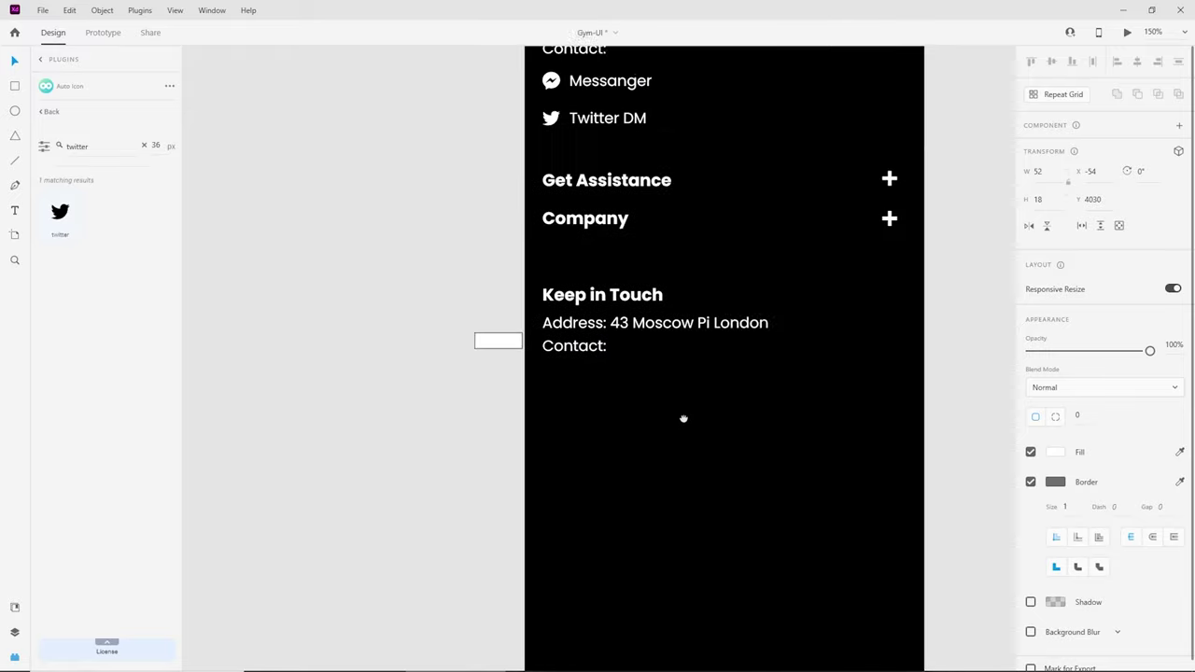
scroll(682, 419, right, 3)
key(ctrl+shift+')
click(564, 325)
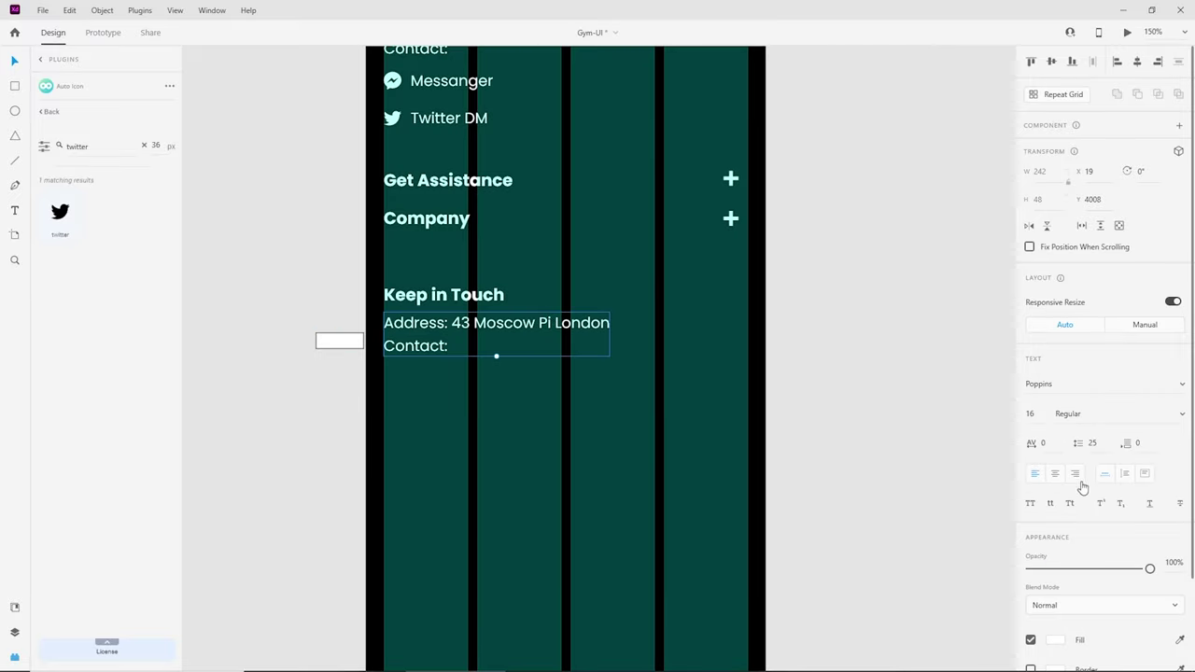
click(1144, 474)
drag(610, 334, 748, 333)
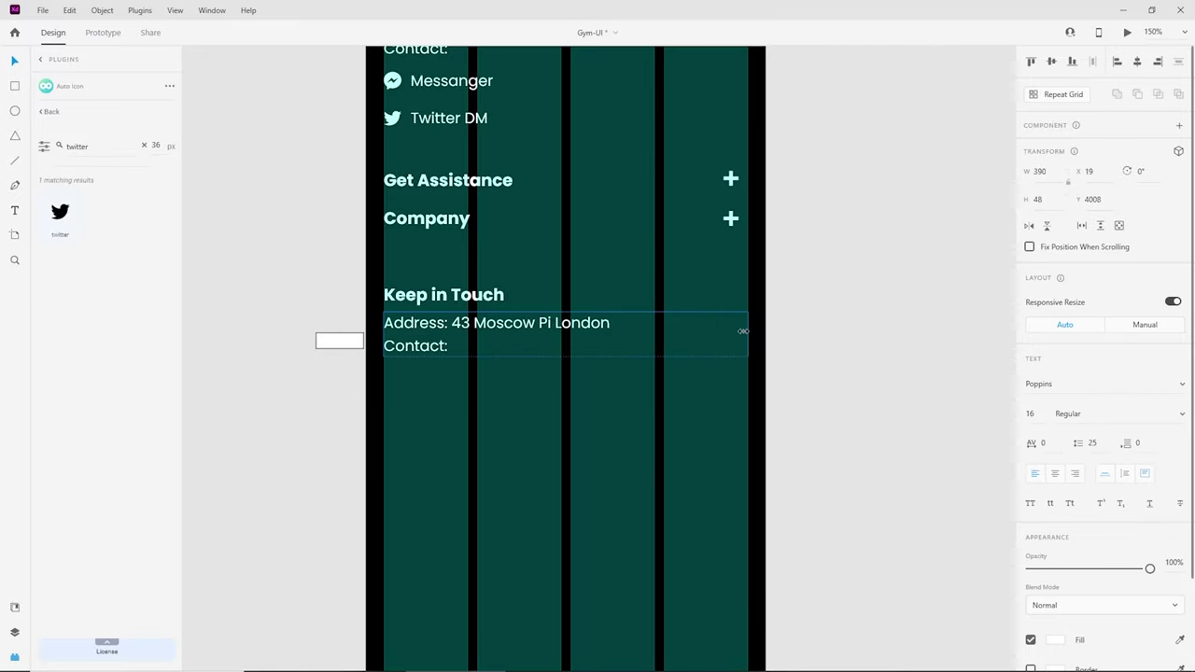
drag(565, 357, 566, 407)
Step: Replace the text with "Sing up for our newsletter and be the first to know about coupons and special promotions."
double_click(517, 328)
key(ctrl+a)
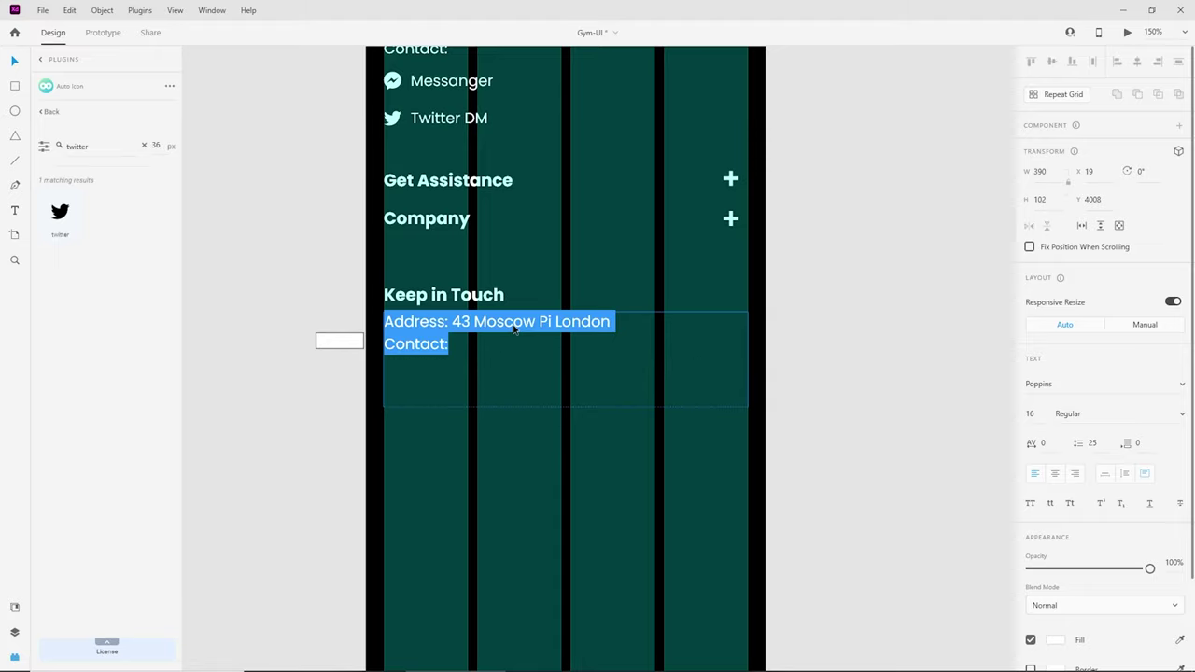
text(Sing up for our newsletter and be the first to know about coupons and special promotions.)
key(Escape)
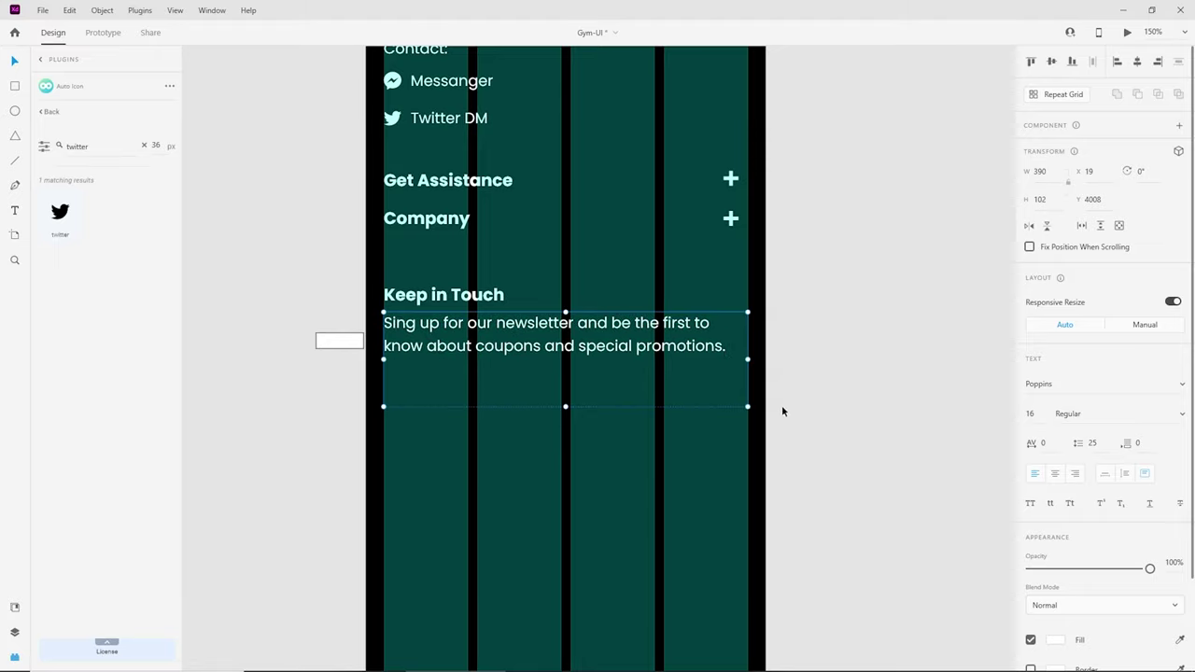
Step: Shorten the newsletter text box to a height of 51 and delete the spacer rectangle beside the artboard
click(580, 416)
click(322, 342)
key(Delete)
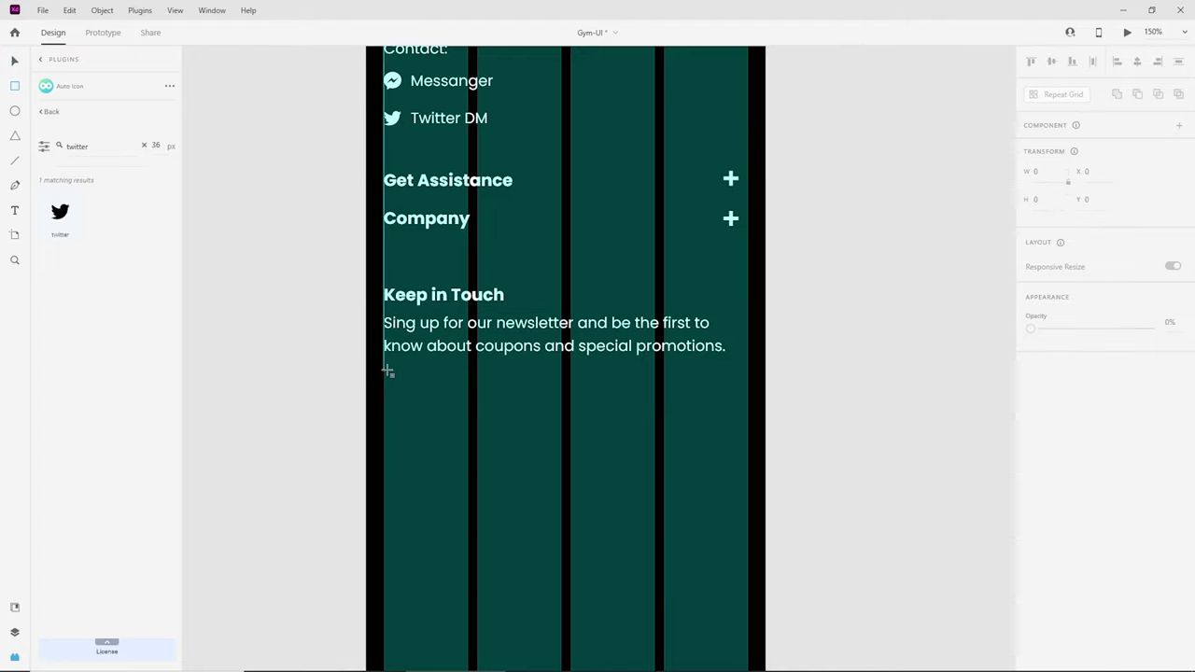
Step: Draw a 390-wide rectangle below the newsletter text at X 19, Y 4071 and set its height to 47
drag(383, 372, 748, 417)
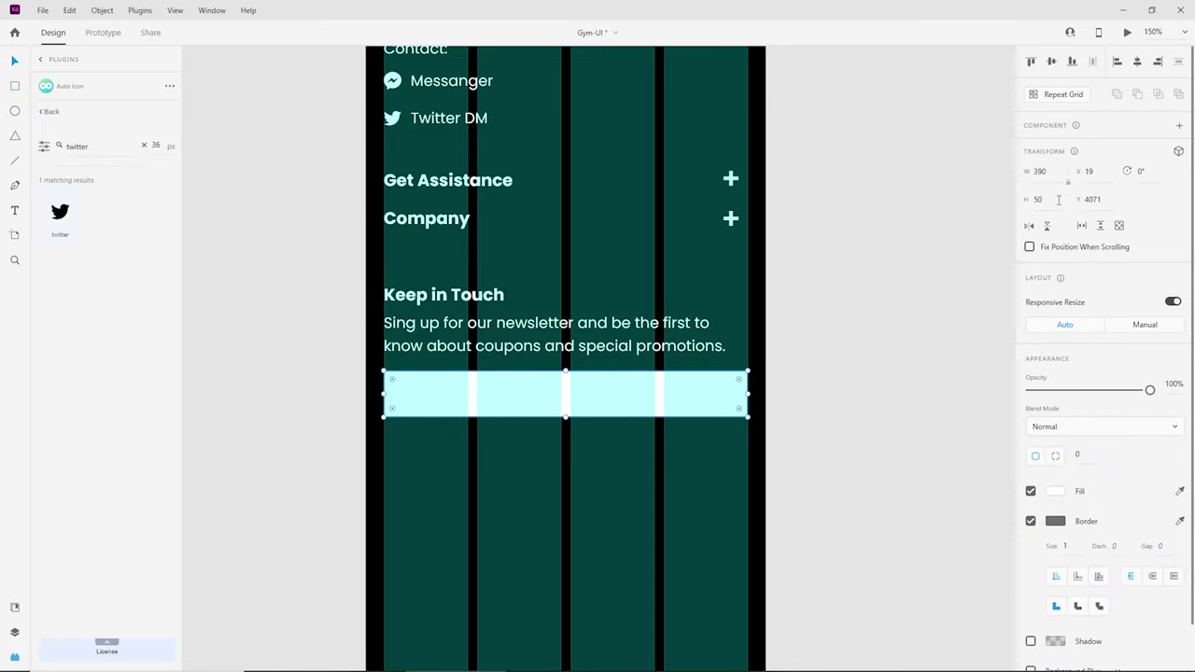
text(47)
key(Return)
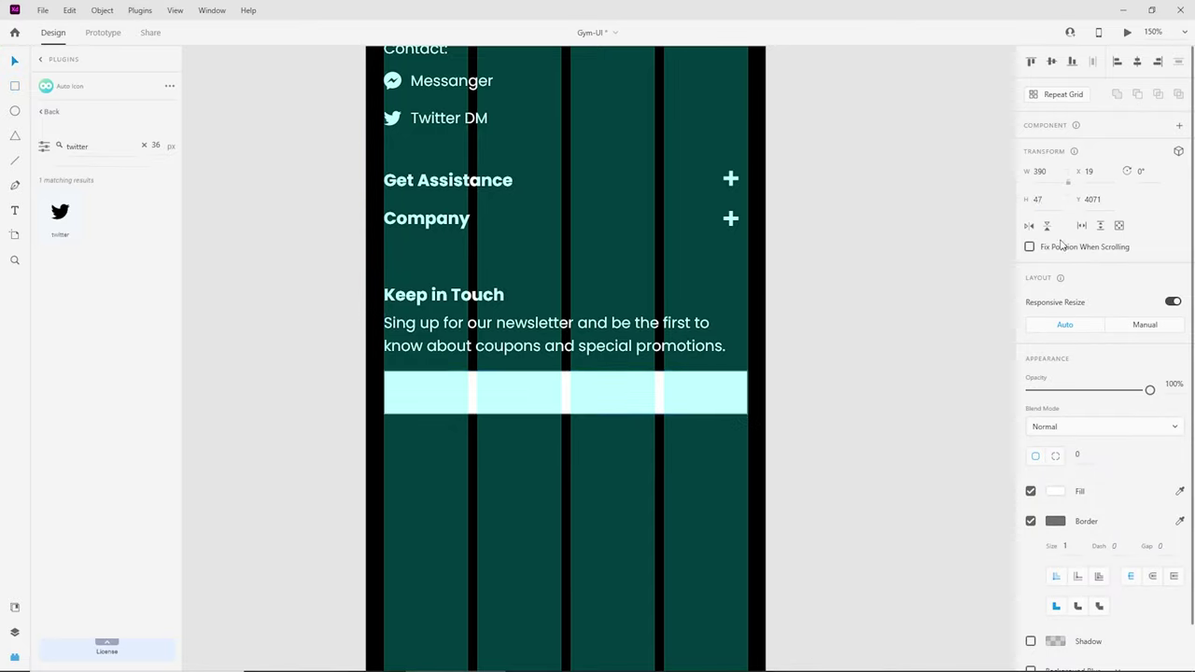
click(841, 317)
Step: Duplicate the newsletter text below the white rectangle and change the copy's fill to dark gray
click(534, 350)
alt+drag(534, 350, 541, 471)
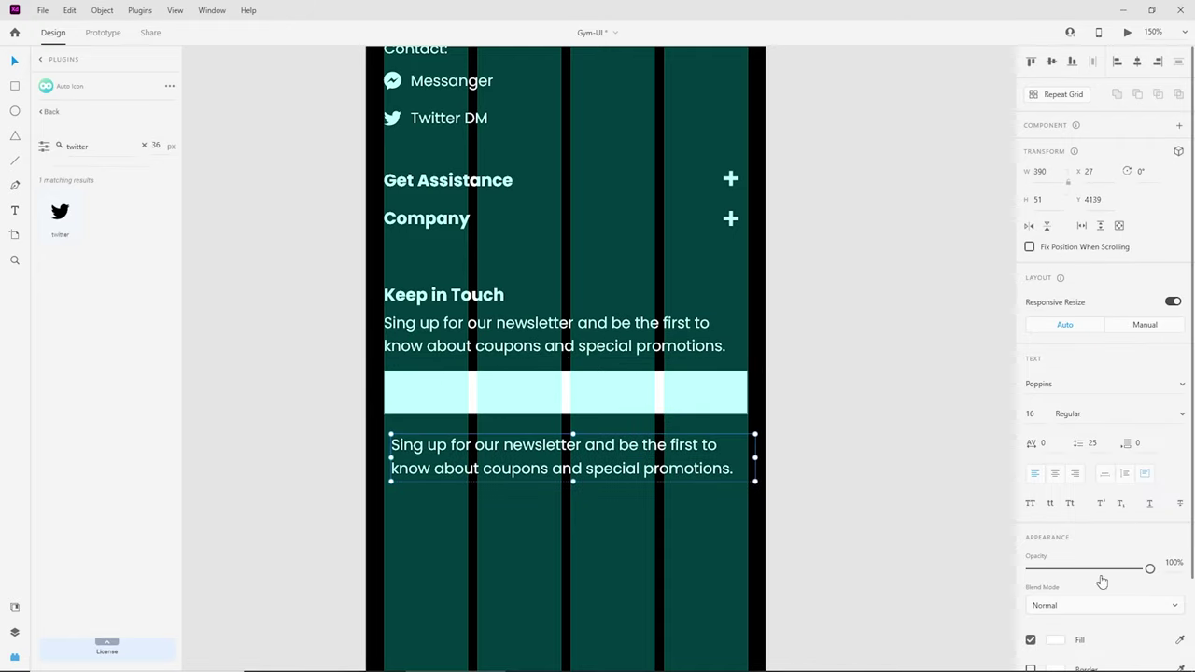
click(1054, 642)
drag(906, 592, 867, 586)
click(629, 464)
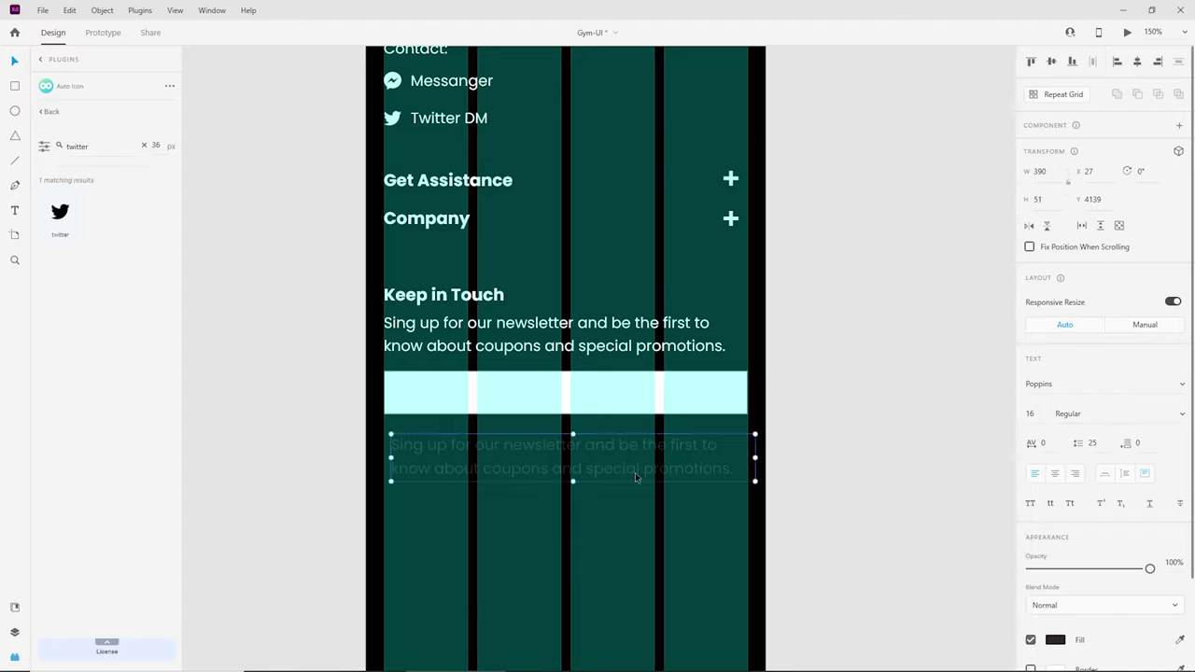
Step: Replace the duplicated dark text with "Sign up with email..."
double_click(635, 477)
key(BackSpace)
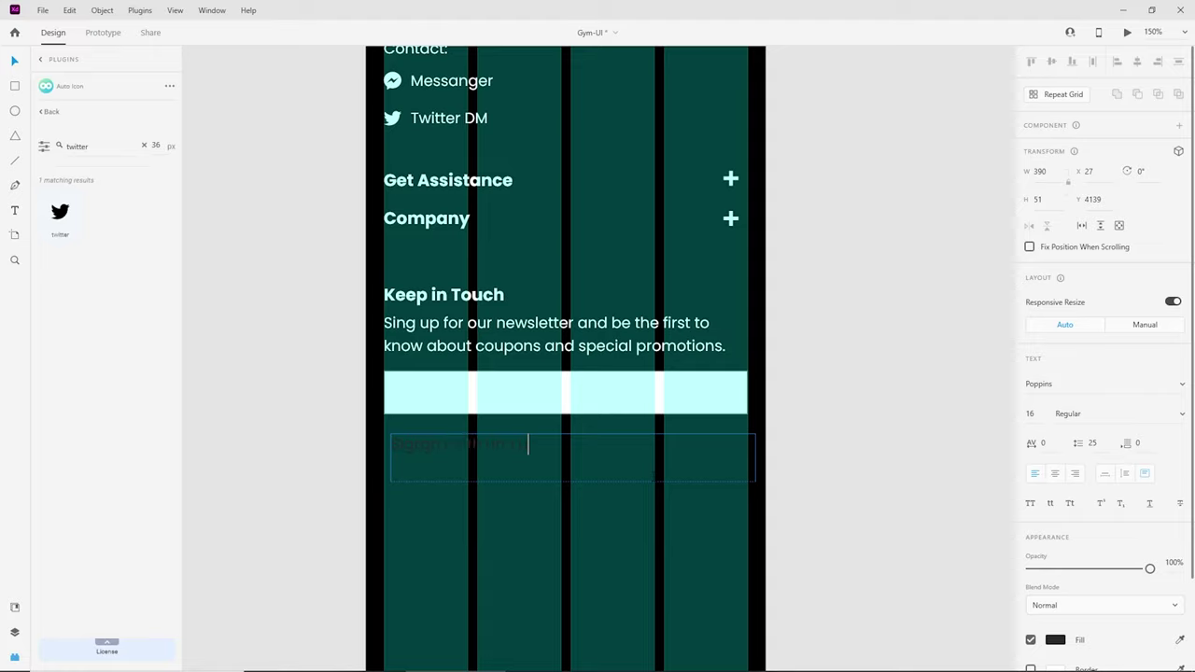
click(857, 496)
Step: Place the "Sign up with email..." text inside the white rectangle at X 33 and shrink its box to 317 × 26
drag(502, 450, 508, 398)
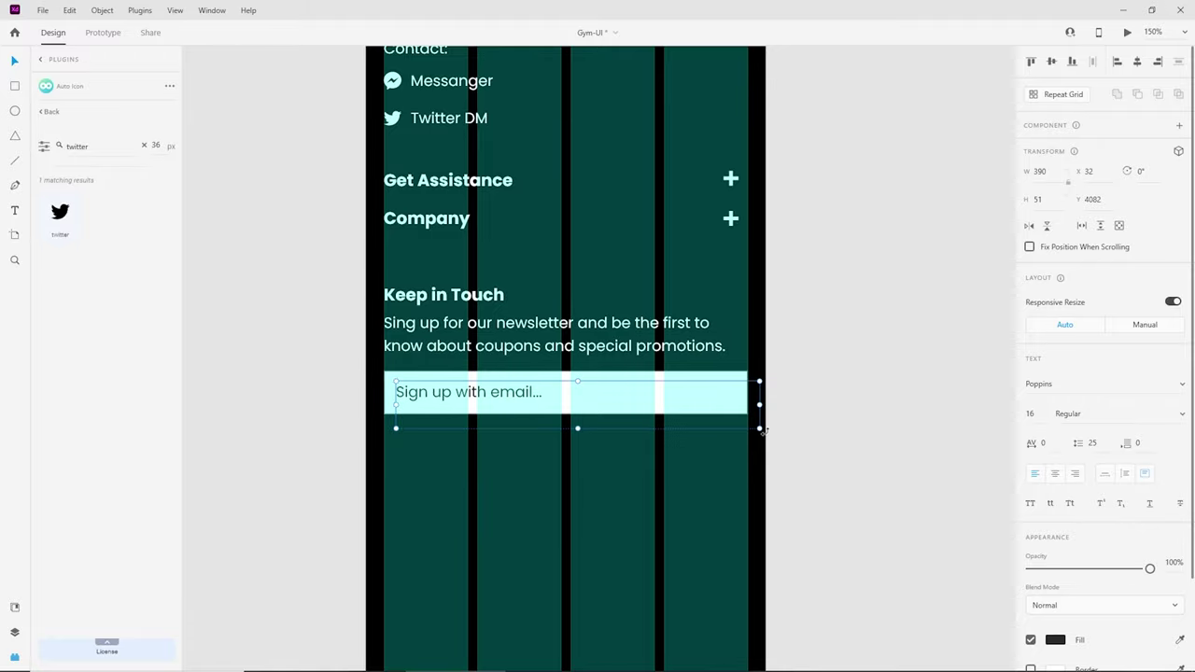
click(832, 459)
key(ctrl+equal)
key(ctrl+equal)
drag(595, 544, 808, 467)
drag(496, 364, 500, 361)
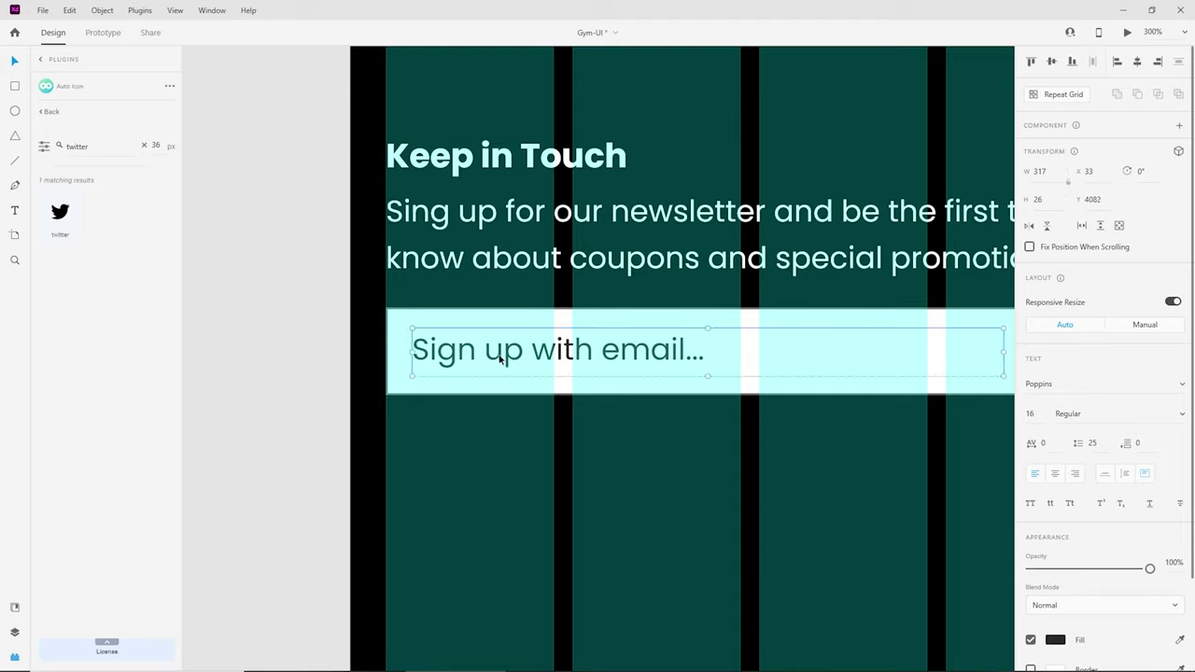
Step: Remove the border from the white email field rectangle
click(494, 392)
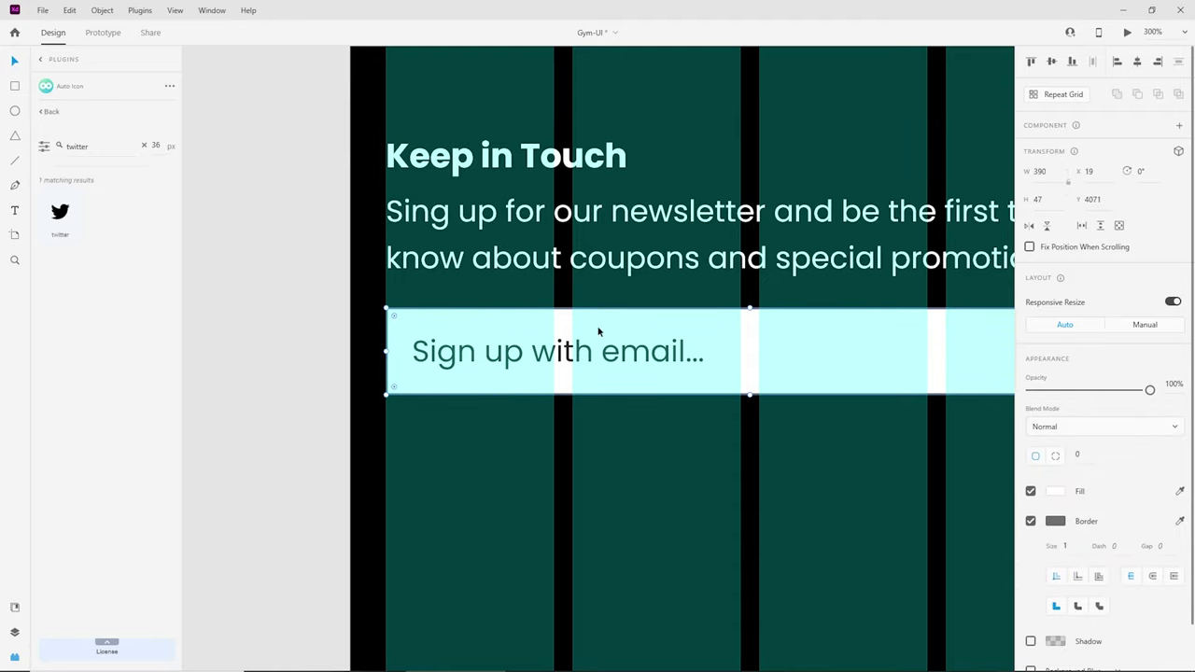
click(1031, 521)
key(ctrl+minus)
Step: Adjust the fill of the "Sign up with email..." placeholder text to a lighter gray
click(653, 362)
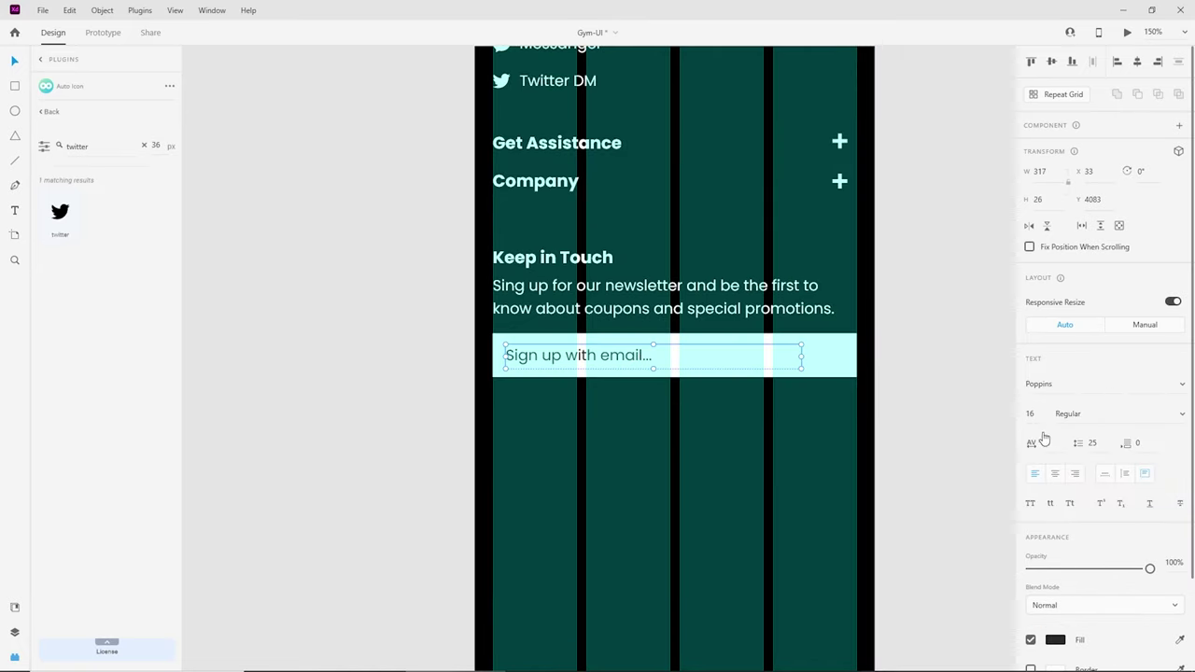
click(1056, 647)
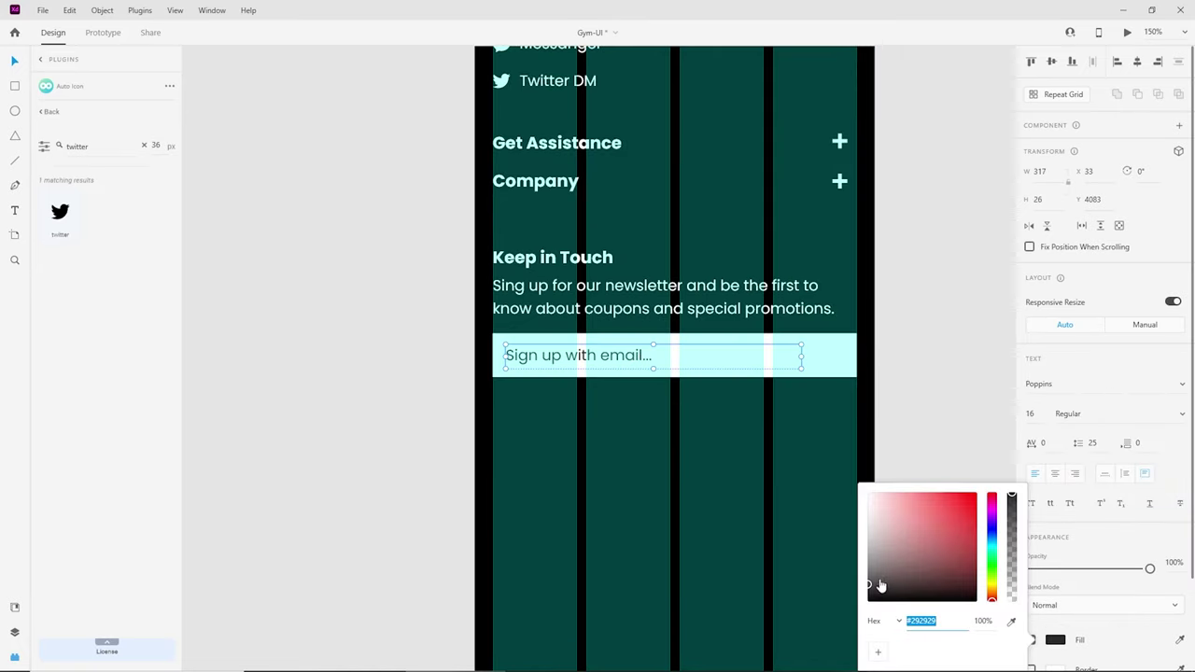
click(704, 475)
Step: Turn off the layout column grid on the mobile home artboard
key(ctrl+minus)
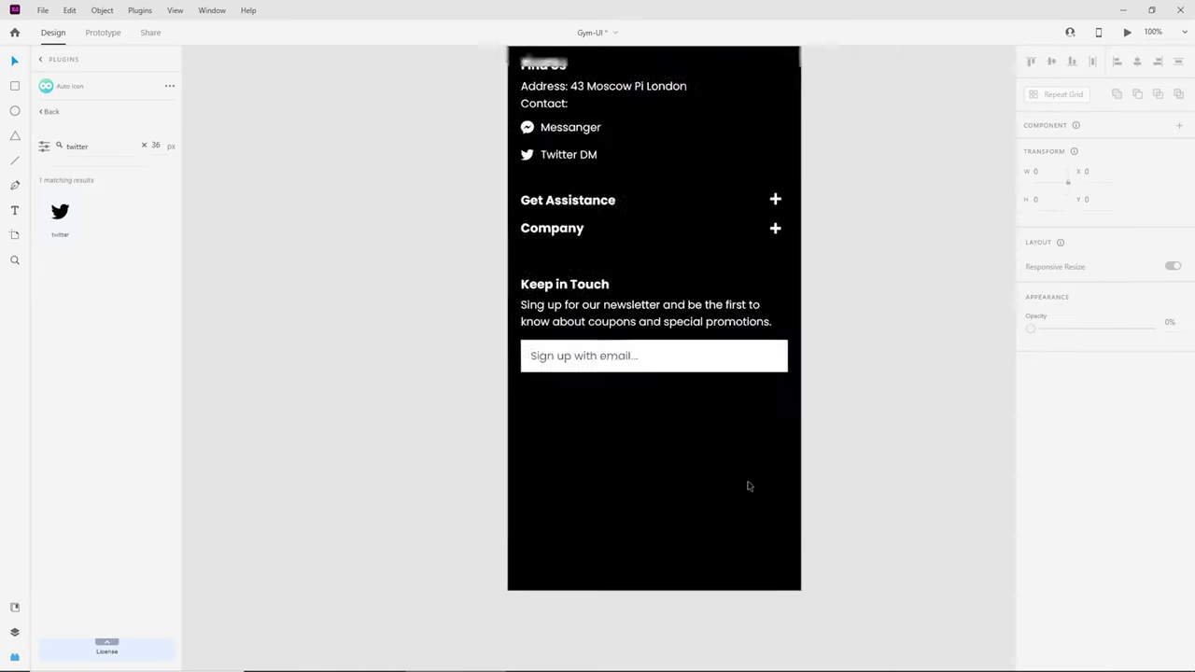
click(776, 450)
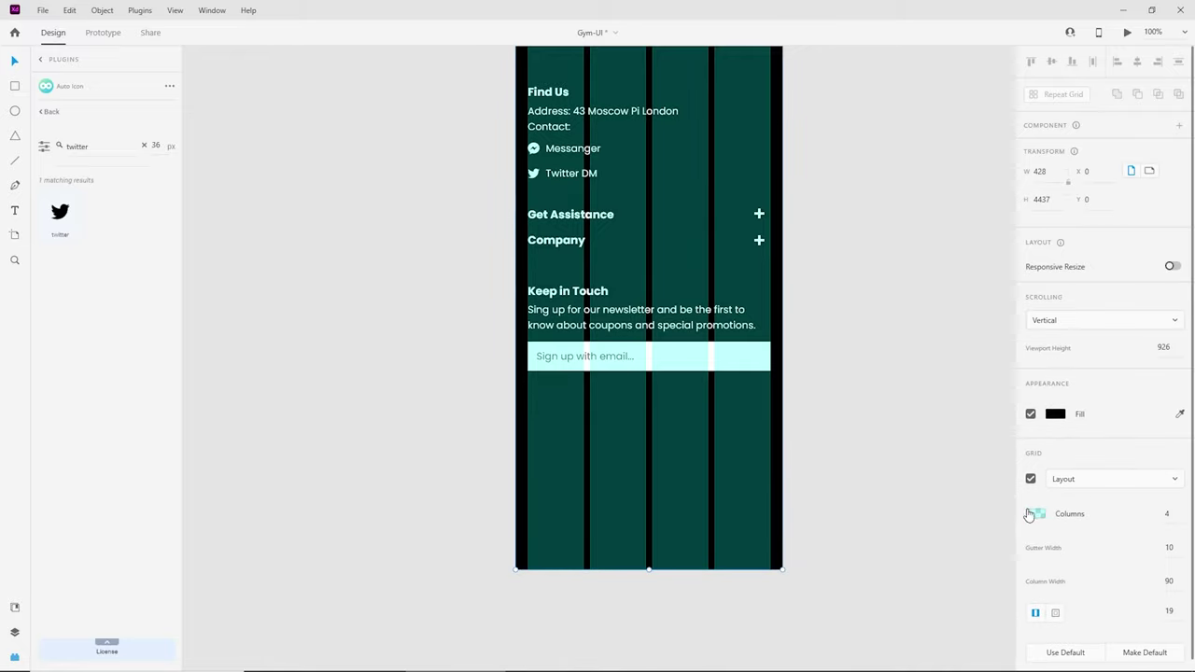
click(1030, 478)
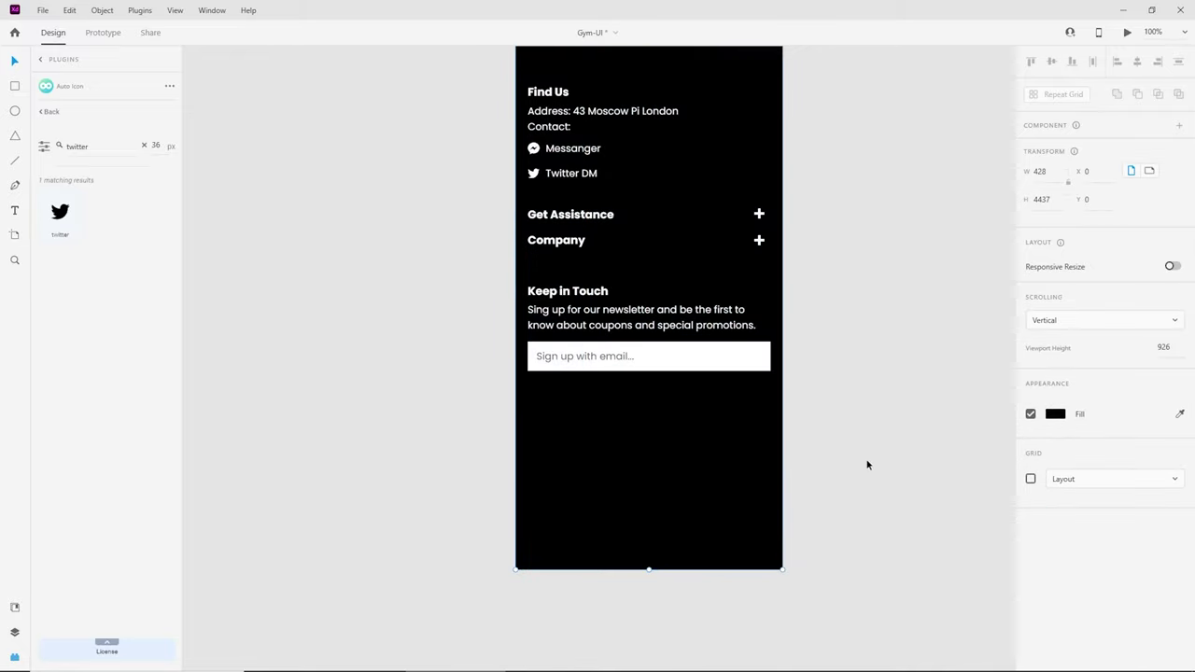
click(888, 467)
key(ctrl+plus)
drag(848, 457, 727, 372)
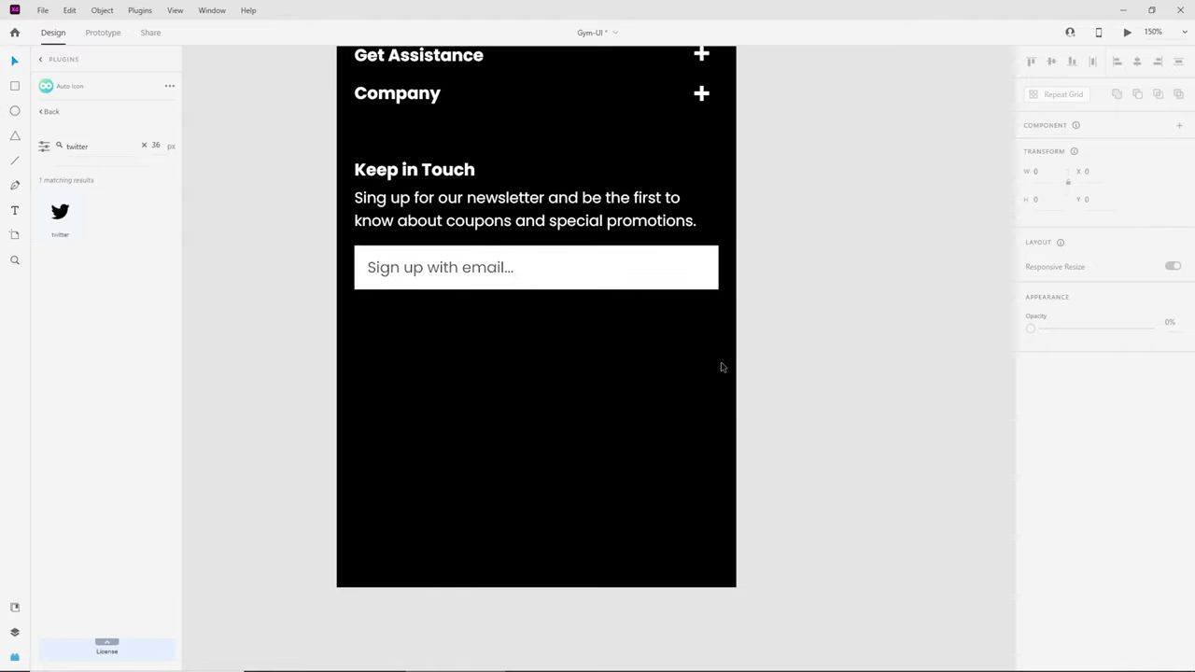
Step: Clear the icon search and paste the row of round social media icons centred below the email field at X 94, Y 4176
click(145, 147)
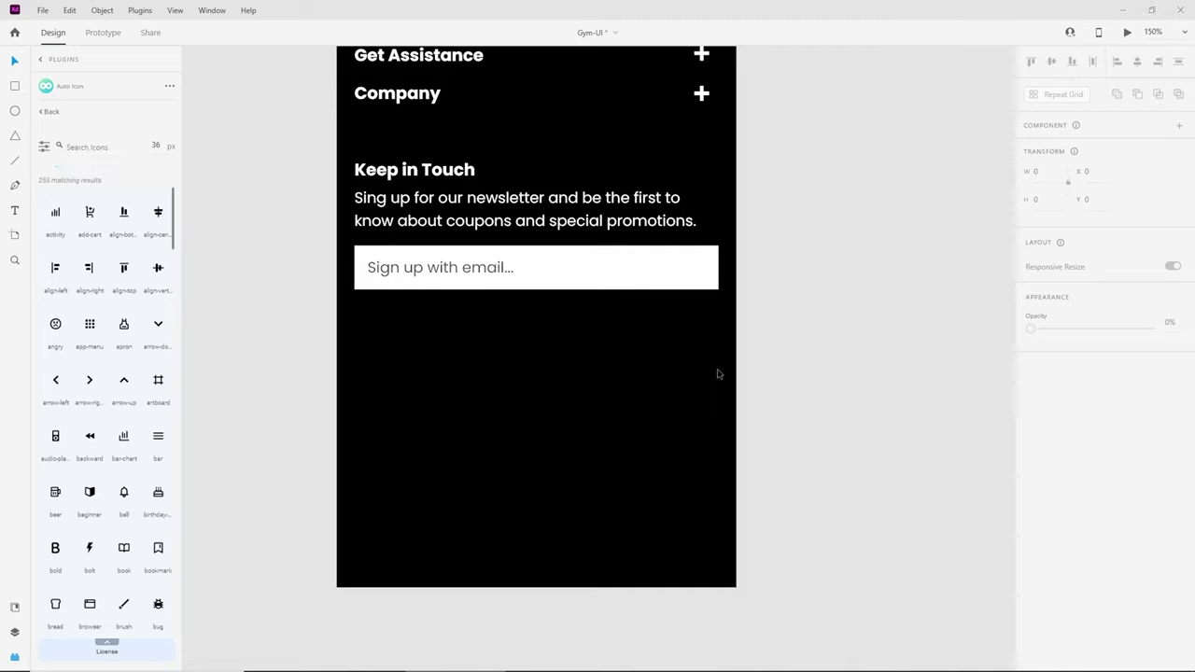
key(ctrl+v)
drag(592, 528, 590, 364)
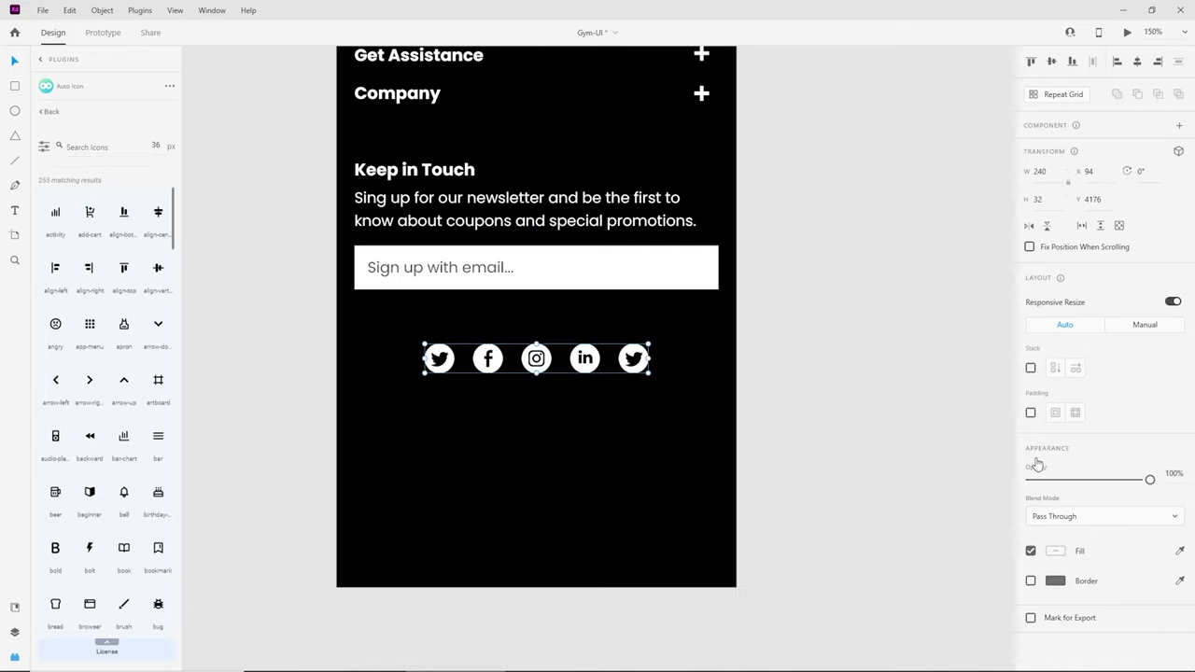
Step: Duplicate the newsletter paragraph below the social icons at Y 4235 and replace its text with "© 2021 Zoo 365 Created by" plus the creator's name
click(603, 196)
drag(593, 205, 593, 416)
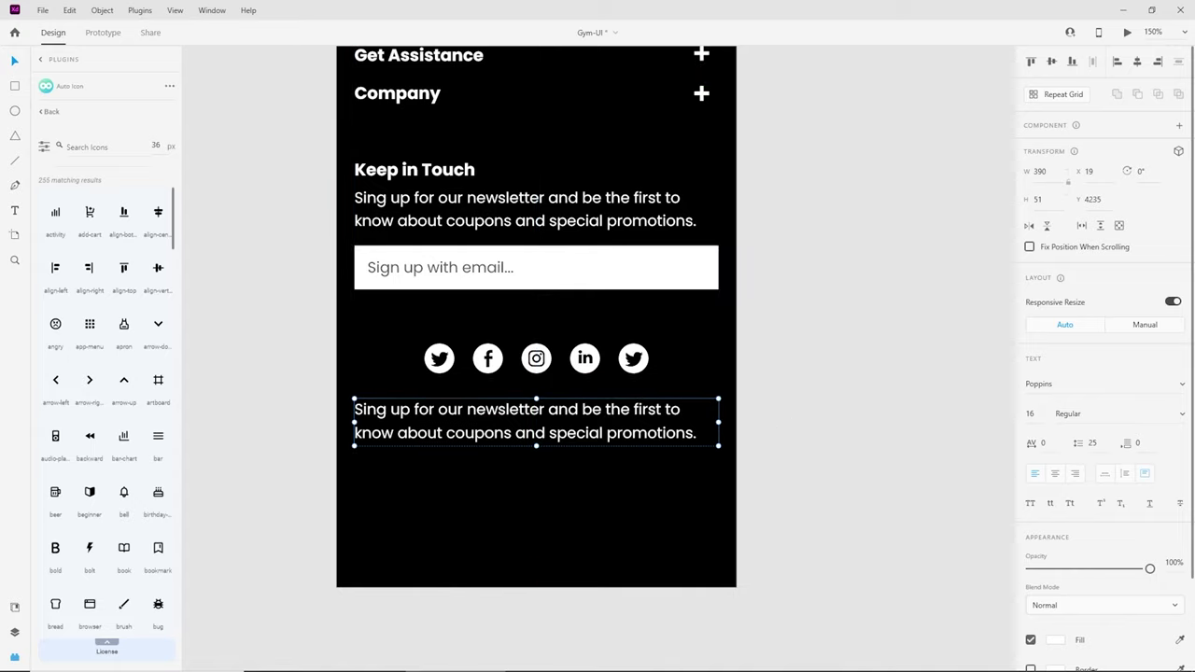
double_click(638, 420)
key(ctrl+a)
text(© 2021 Zoo 365  Created by Raddy)
key(Escape)
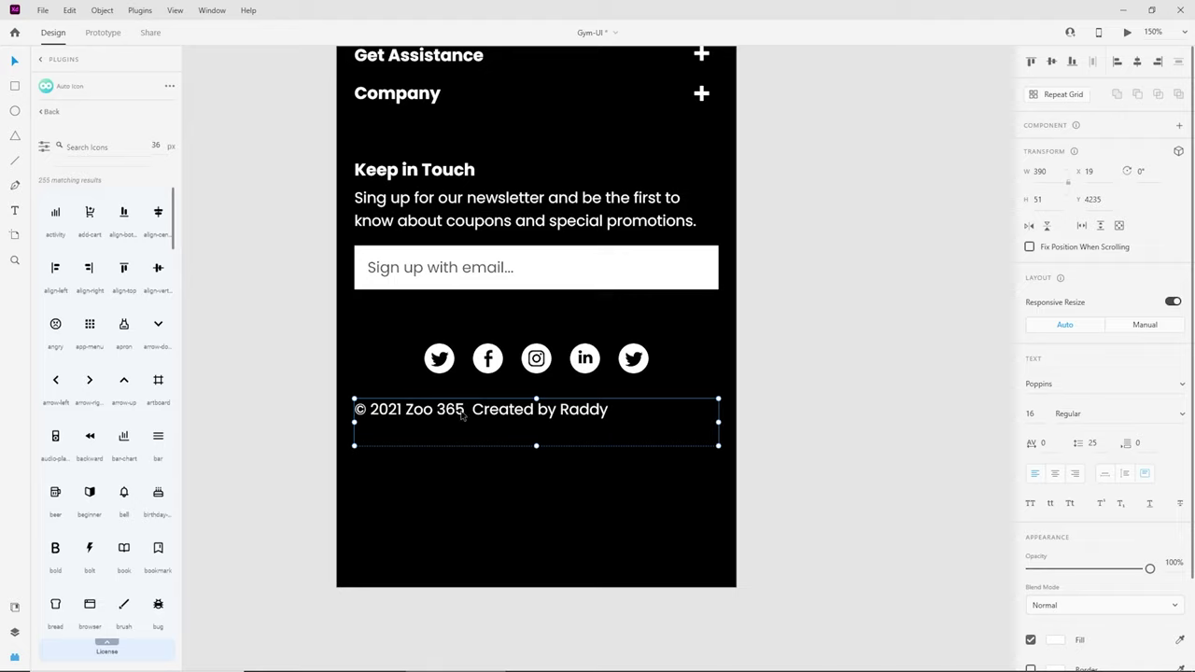
Step: Center-align the copyright line and shorten its text box to fit the single line
click(1055, 474)
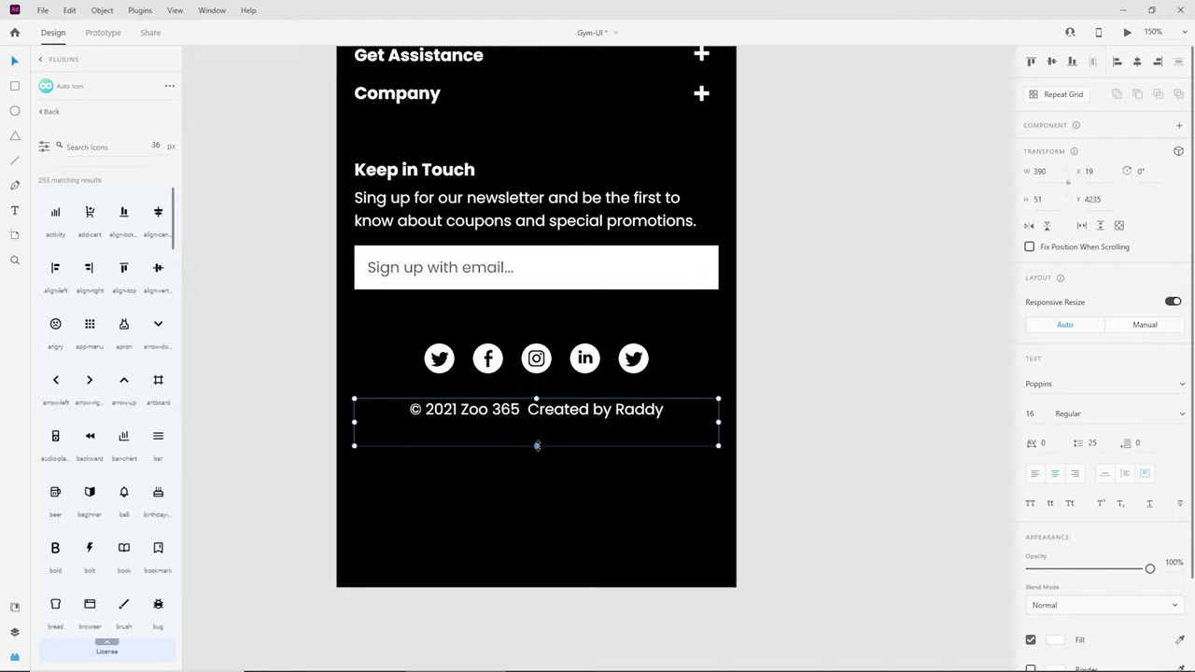
drag(537, 445, 544, 422)
click(944, 400)
click(718, 516)
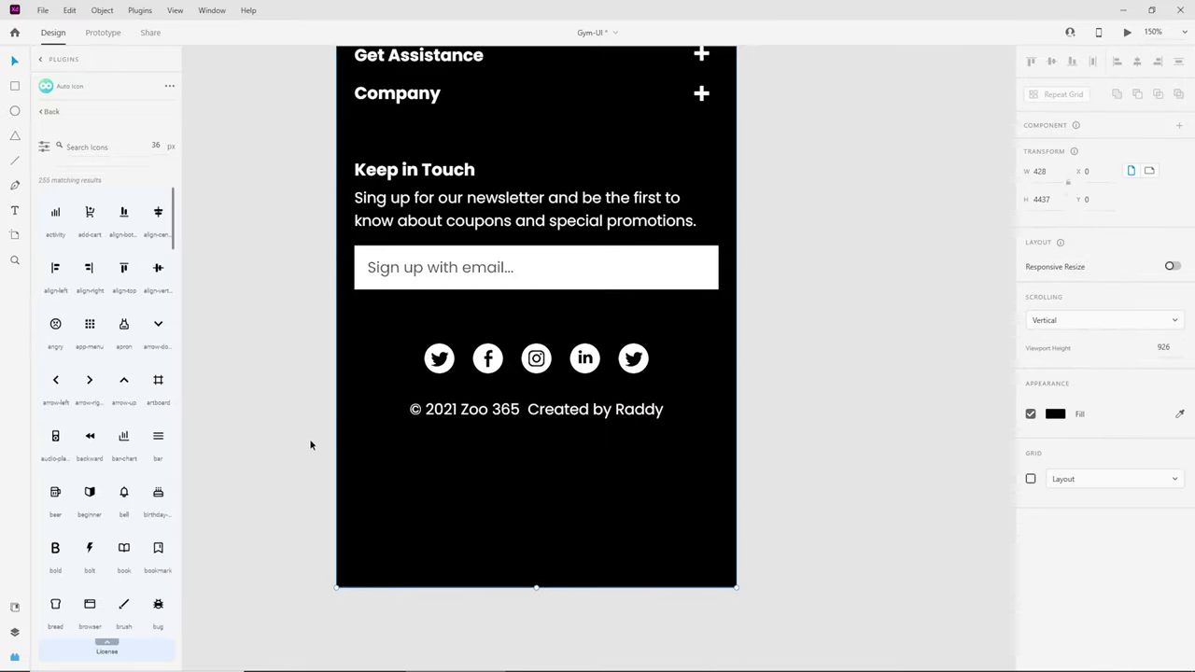
Step: Close the plugins panel and shorten the Home artboard so it ends just below the copyright line
click(14, 658)
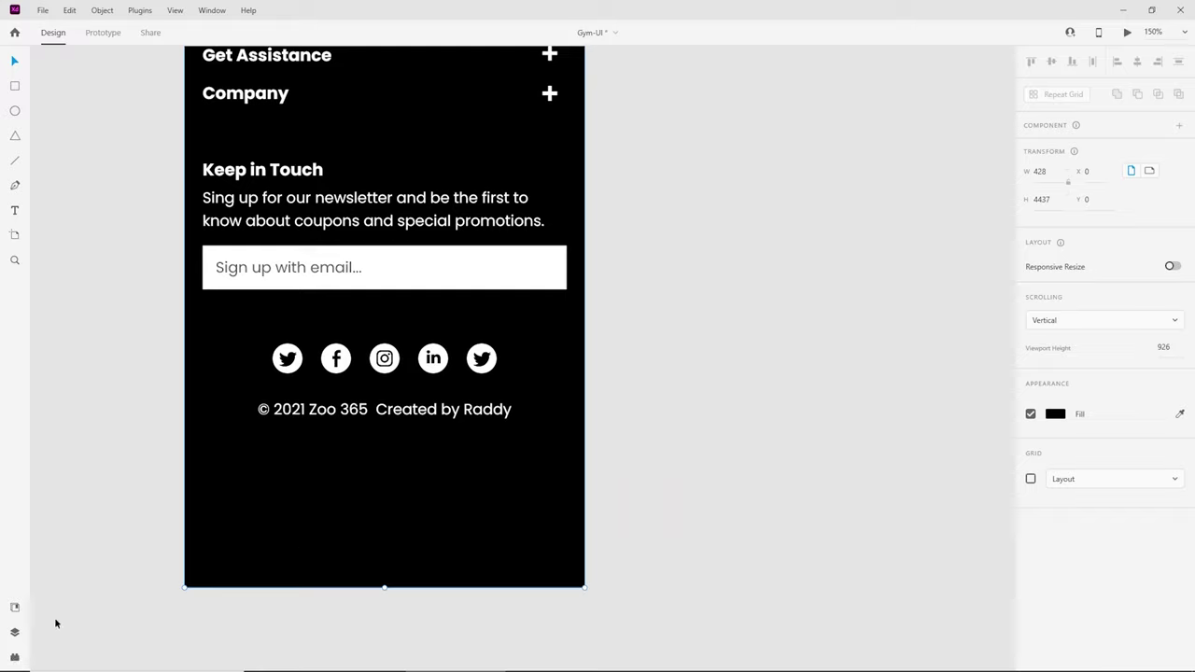
drag(650, 488, 847, 454)
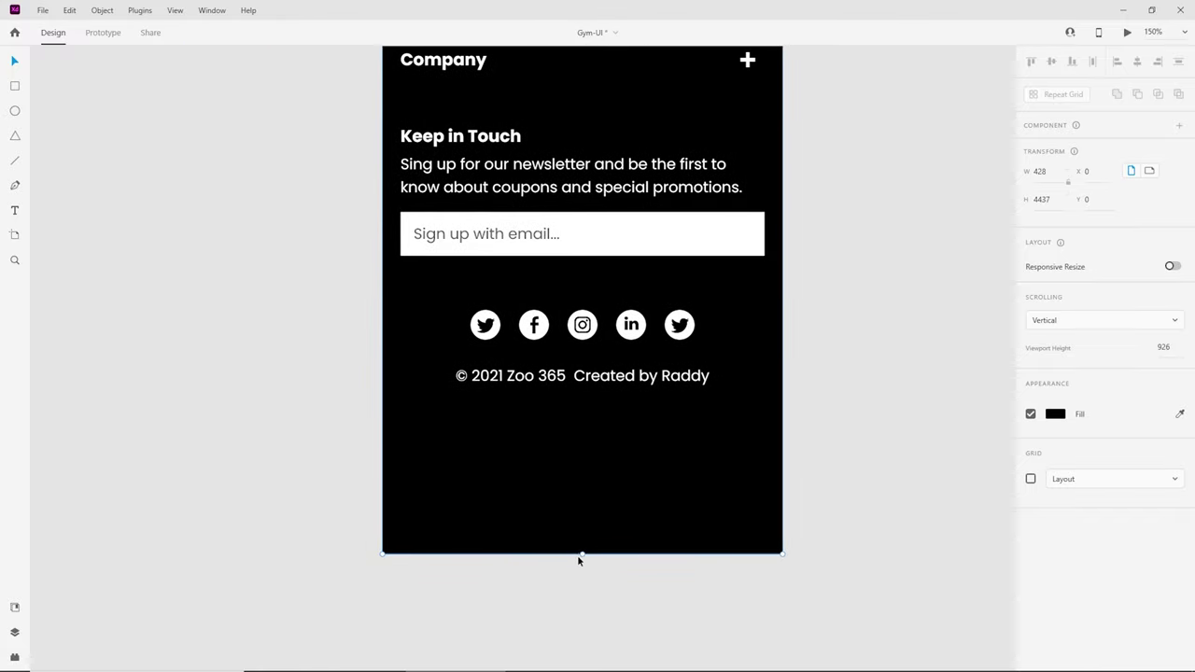
drag(582, 556, 616, 411)
click(875, 395)
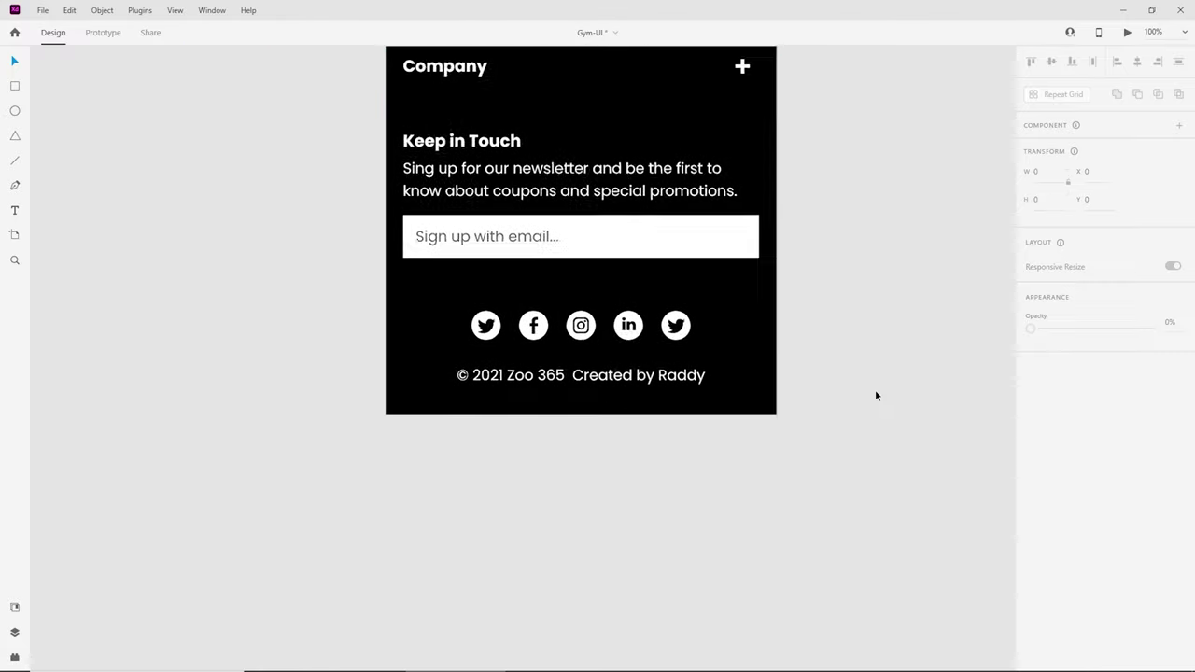
Step: Look over the whole Home page design from the footer up to the hero section
key(ctrl+minus)
scroll(789, 414, up, 5)
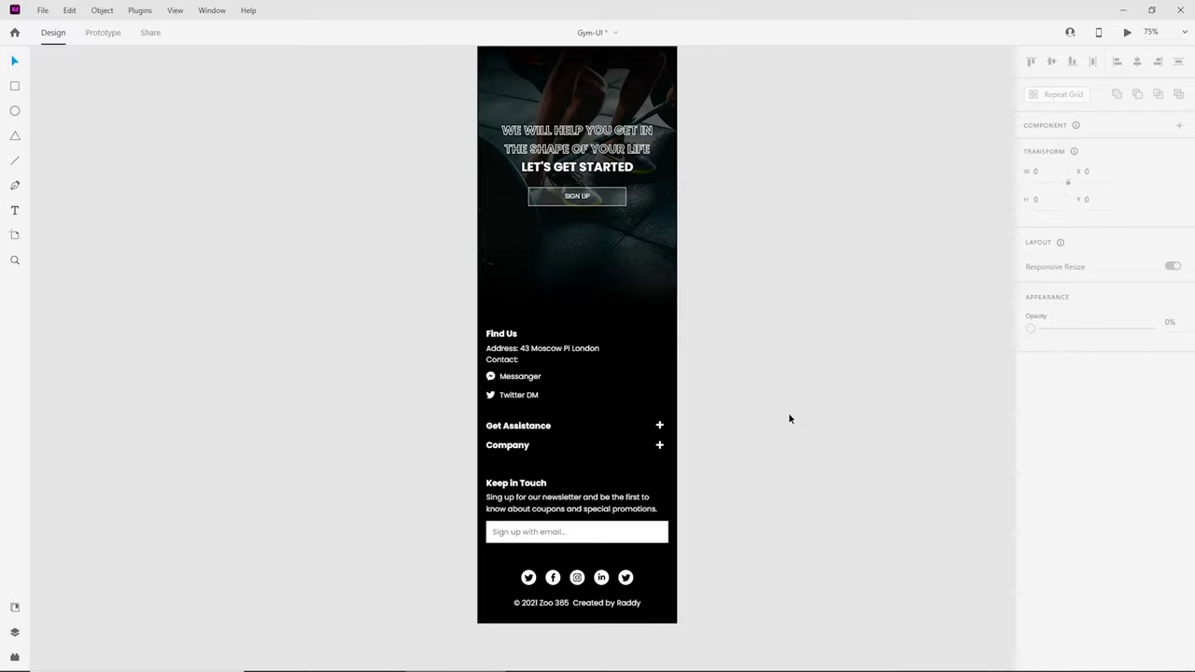
key(ctrl+minus)
drag(769, 183, 784, 375)
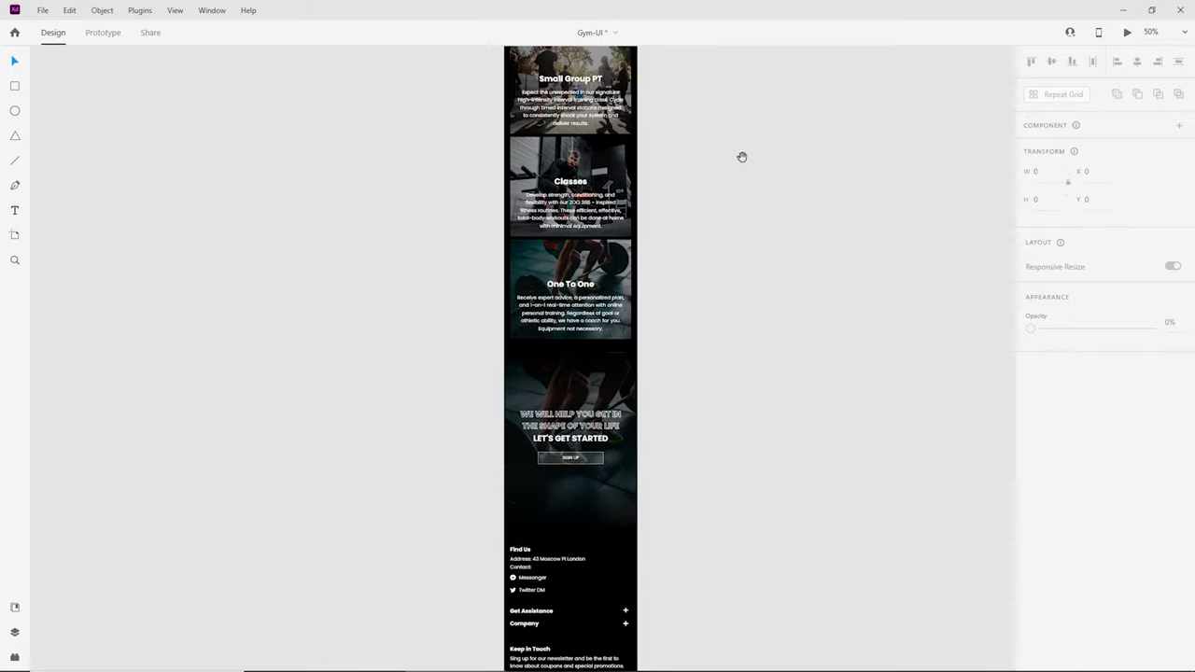
drag(741, 155, 748, 206)
drag(751, 138, 743, 392)
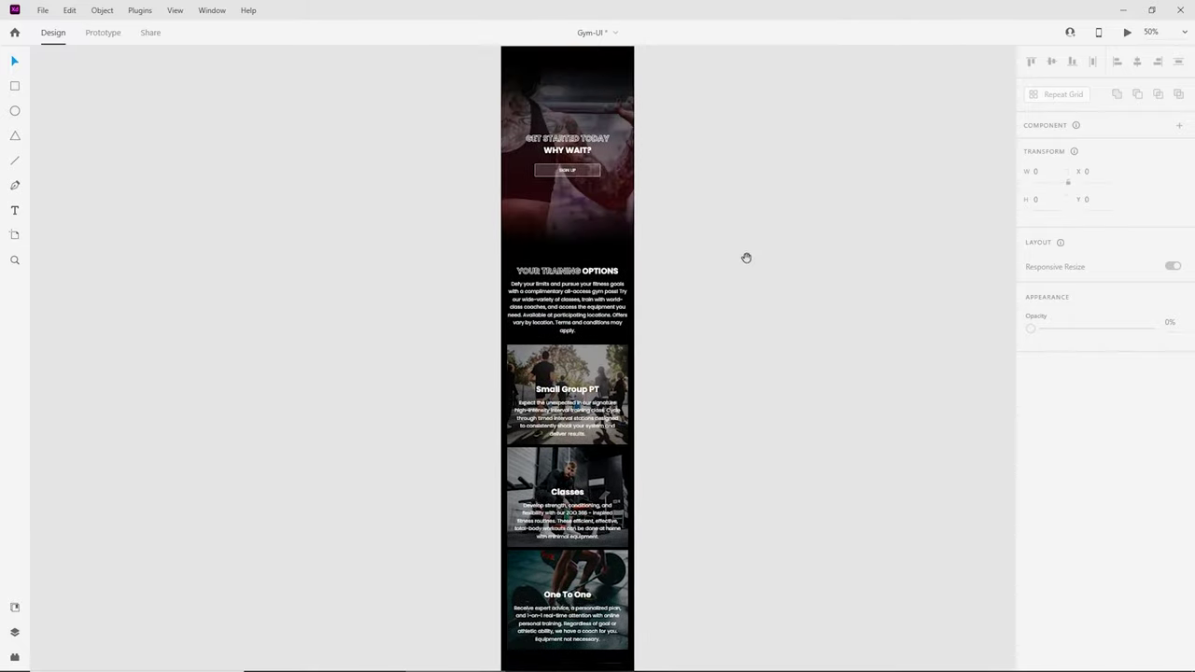
drag(753, 196, 759, 293)
drag(740, 136, 784, 277)
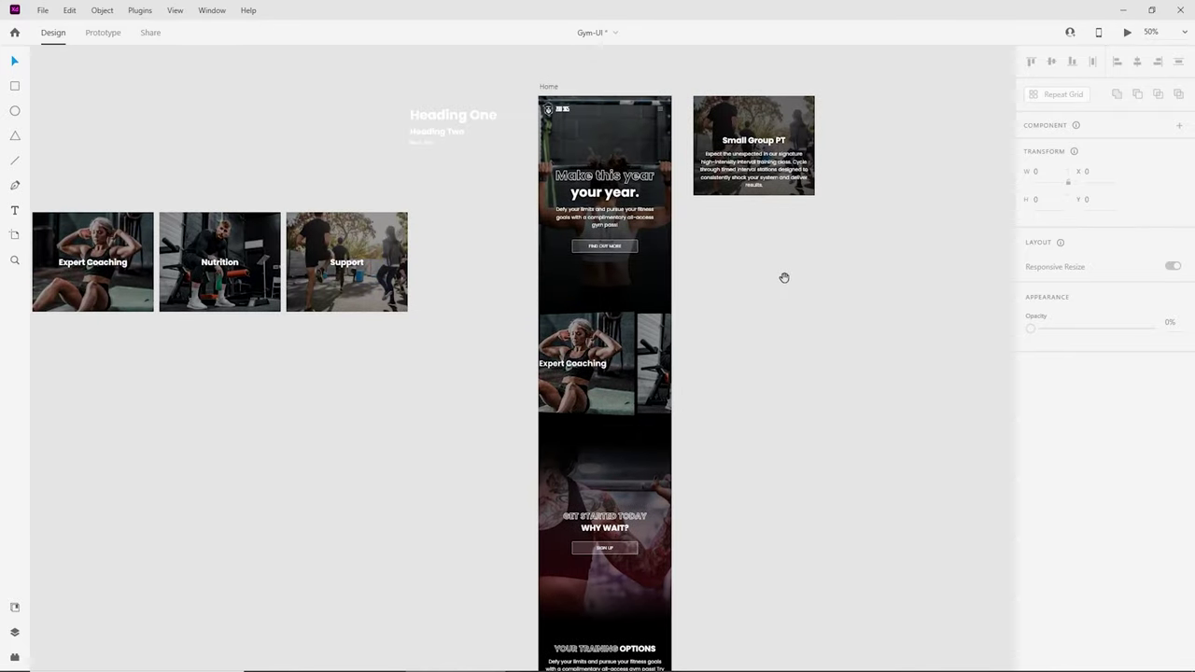
scroll(787, 287, up, 5)
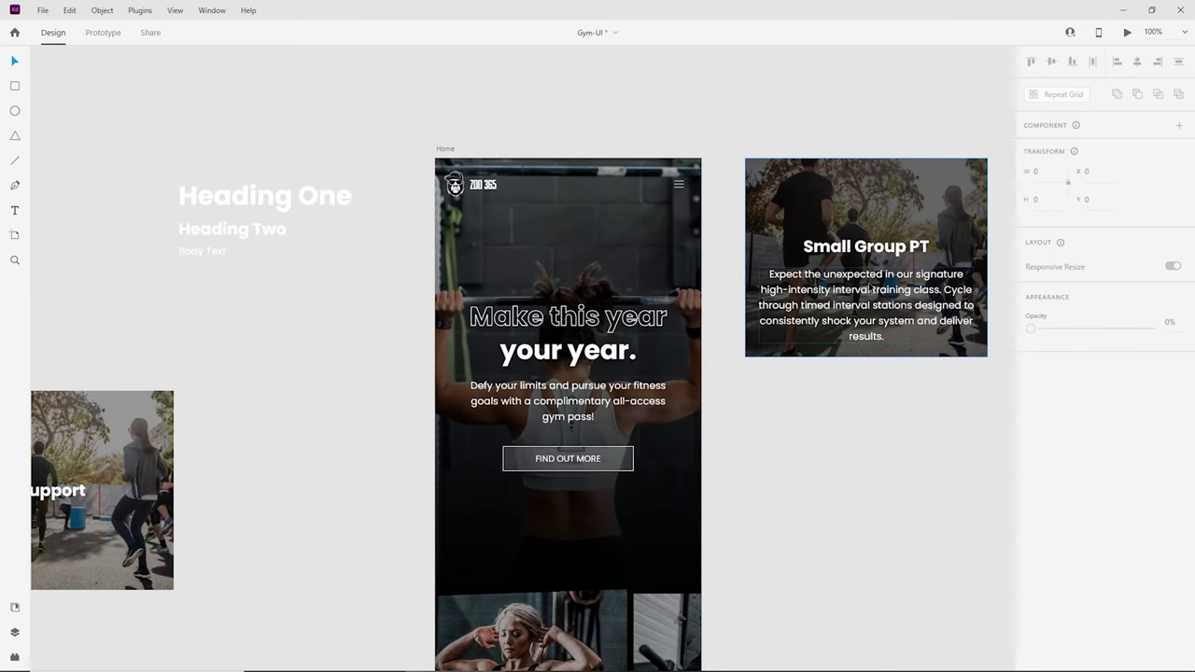
Step: Move the spare Small Group PT card beyond the heading samples, above the Nutrition and Support cards
key(ctrl+minus)
drag(793, 417, 891, 462)
drag(895, 375, 192, 353)
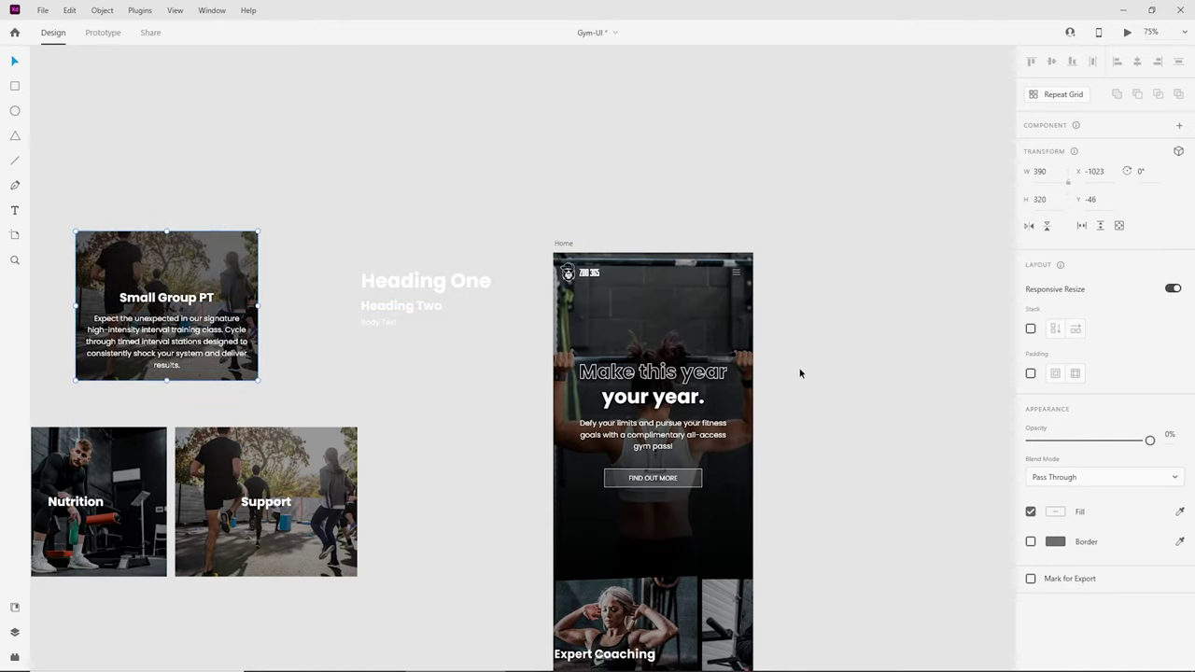
click(800, 373)
Step: Preview the Home page, examine its sections from the hero to the footer and back, and close the preview
key(ctrl+plus)
drag(918, 439, 775, 326)
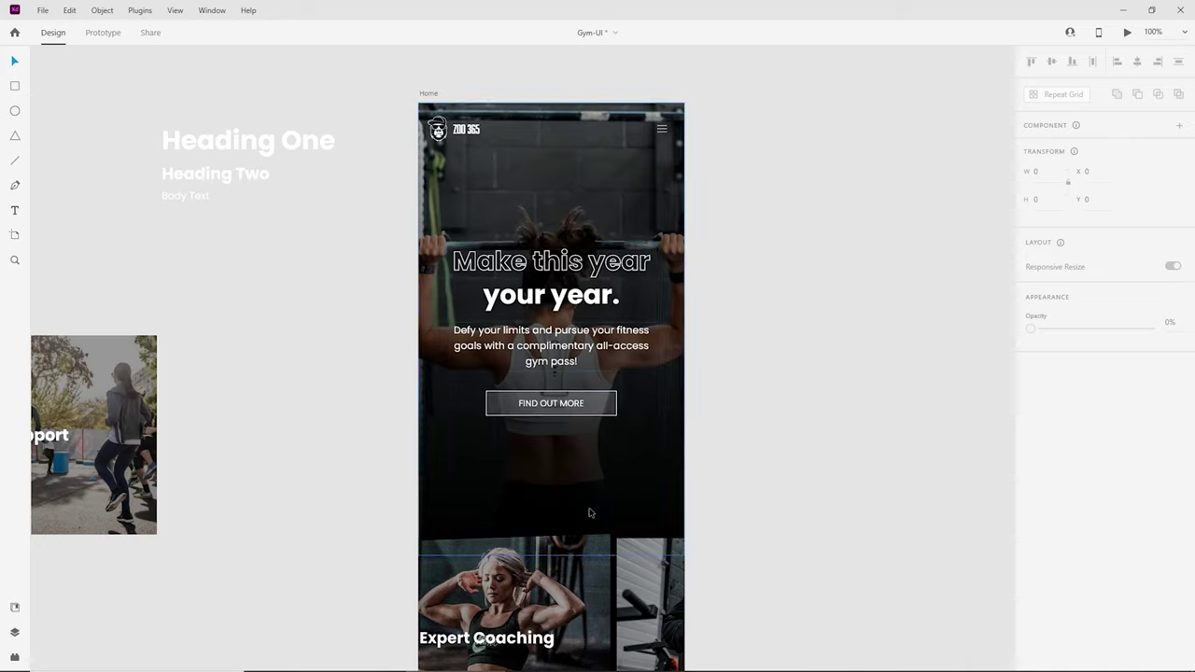
click(1128, 32)
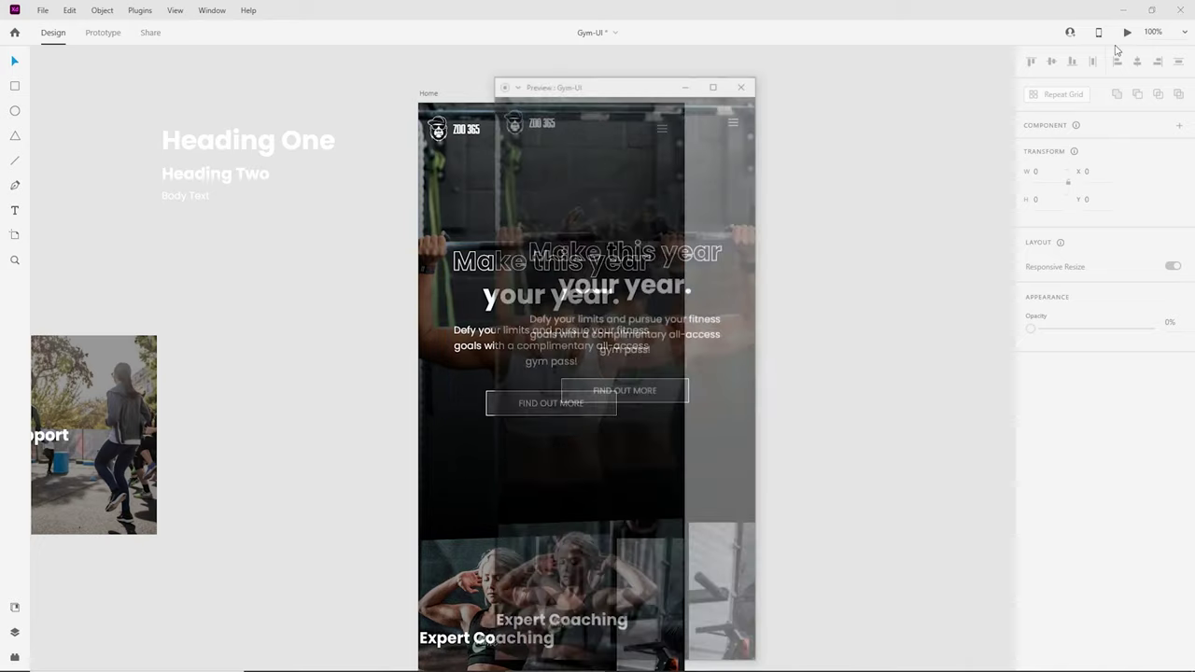
drag(603, 84, 584, 33)
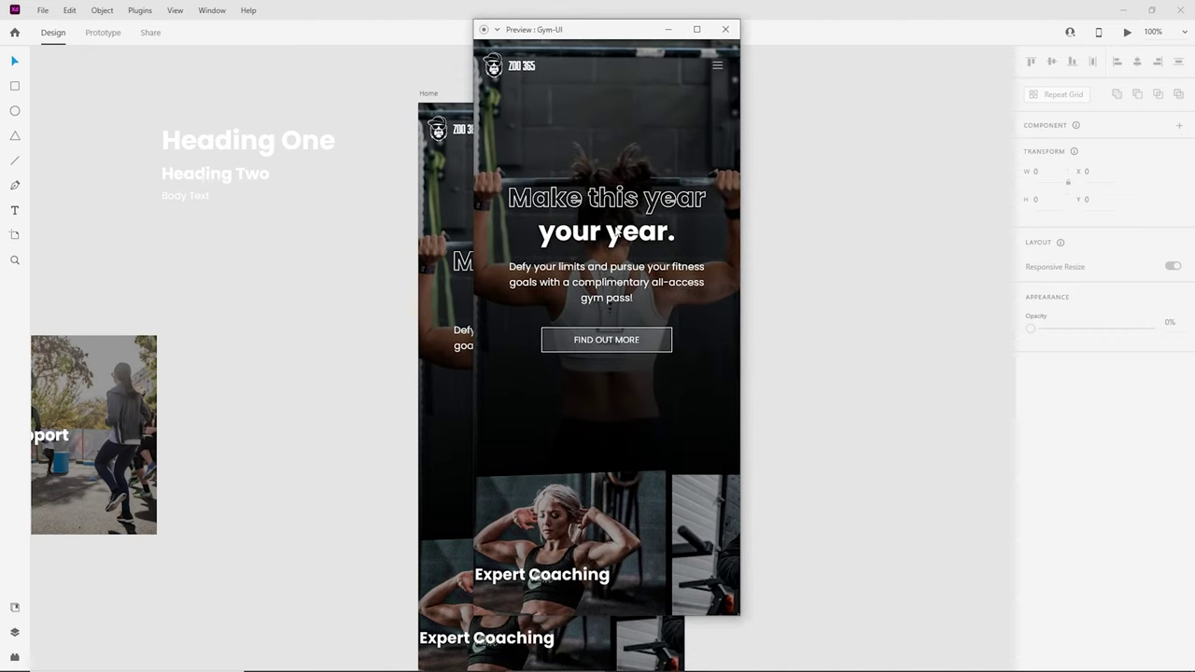
scroll(616, 234, down, 5)
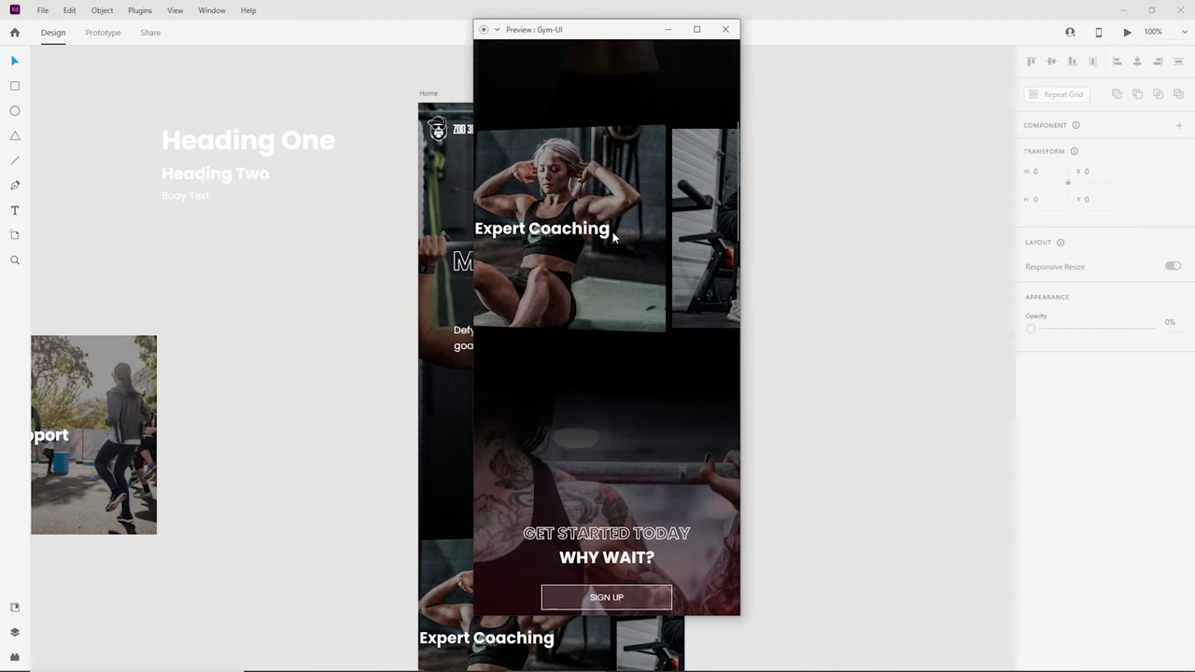
scroll(614, 237, down, 7)
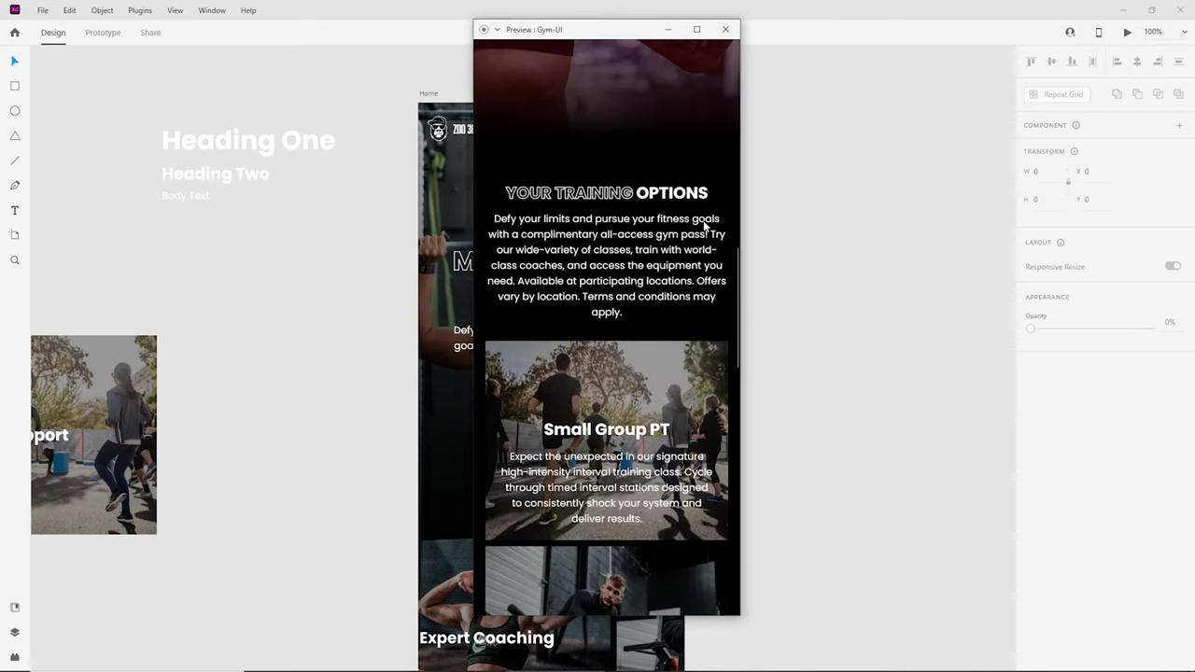
scroll(721, 217, down, 3)
scroll(721, 217, down, 8)
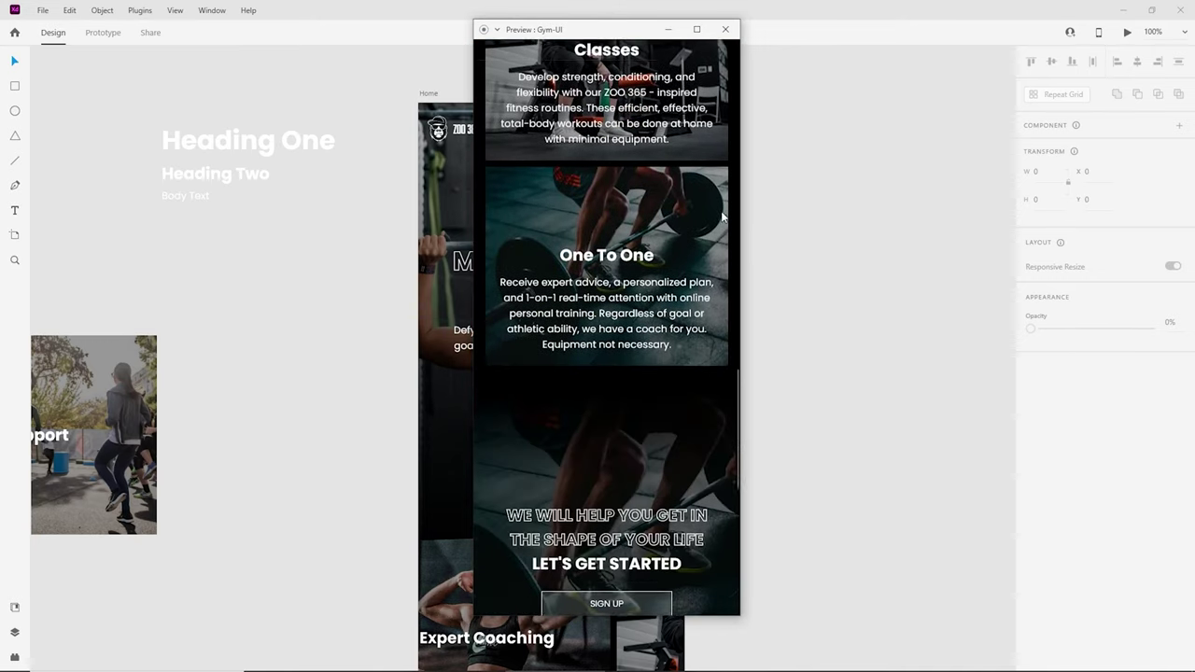
scroll(722, 217, down, 2)
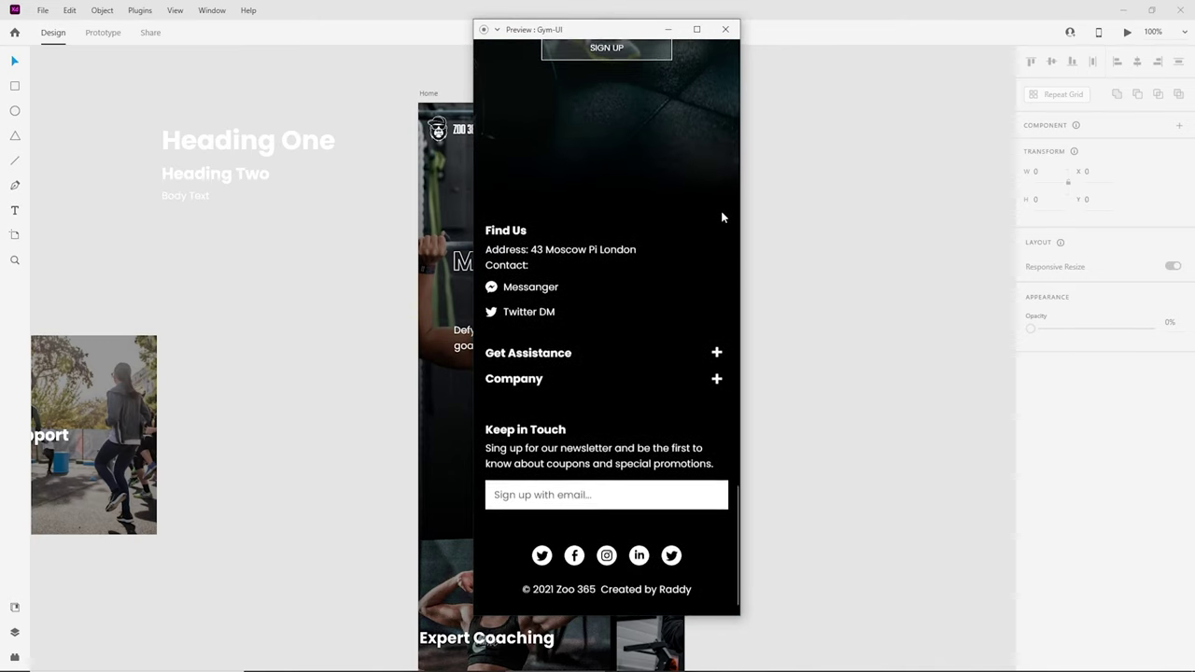
scroll(719, 233, up, 12)
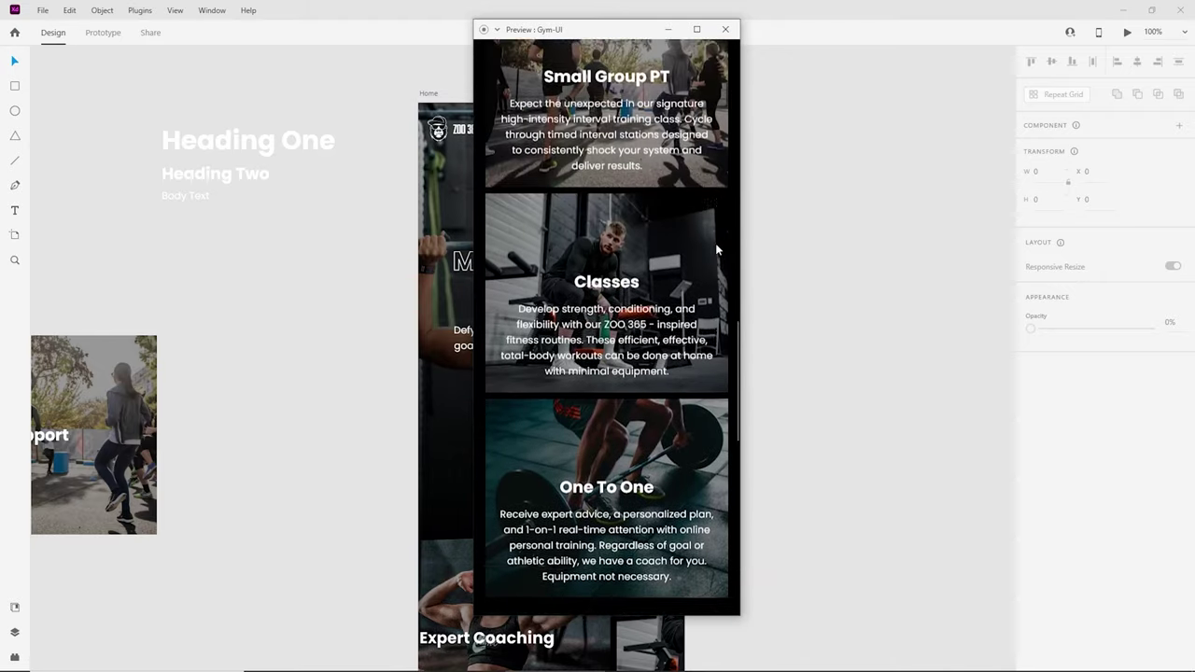
scroll(715, 254, up, 8)
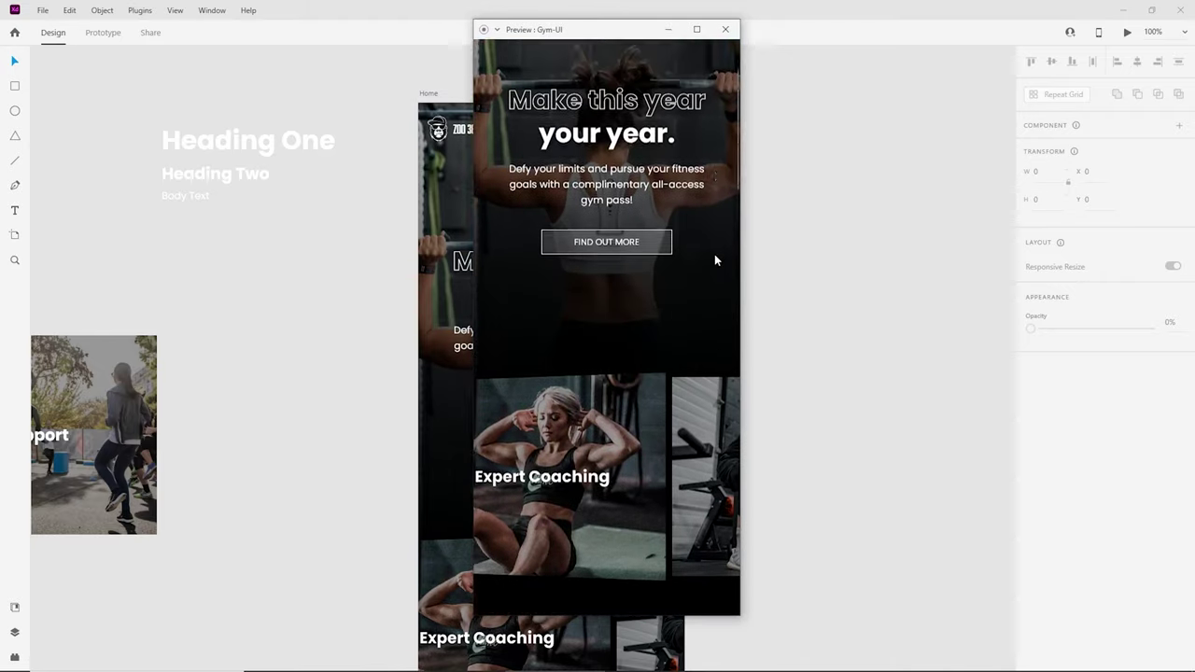
click(725, 30)
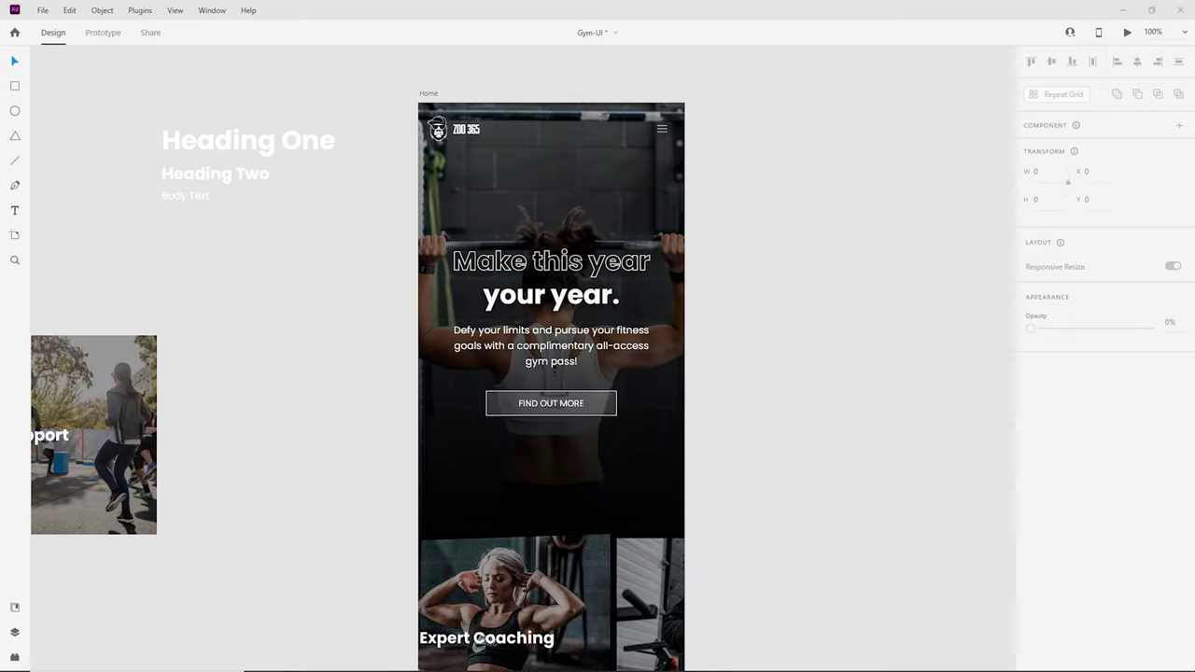
Step: Add an iPad Pro 12.9in artboard beside the Home artboard
key(ctrl+minus)
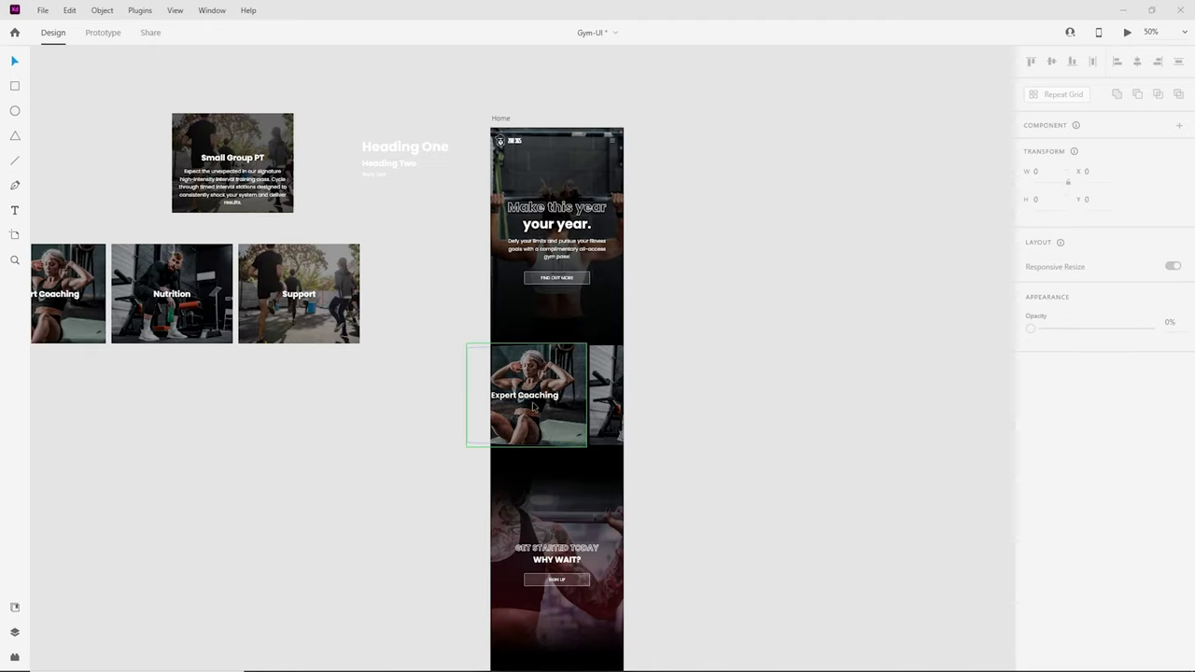
scroll(709, 313, down, 3)
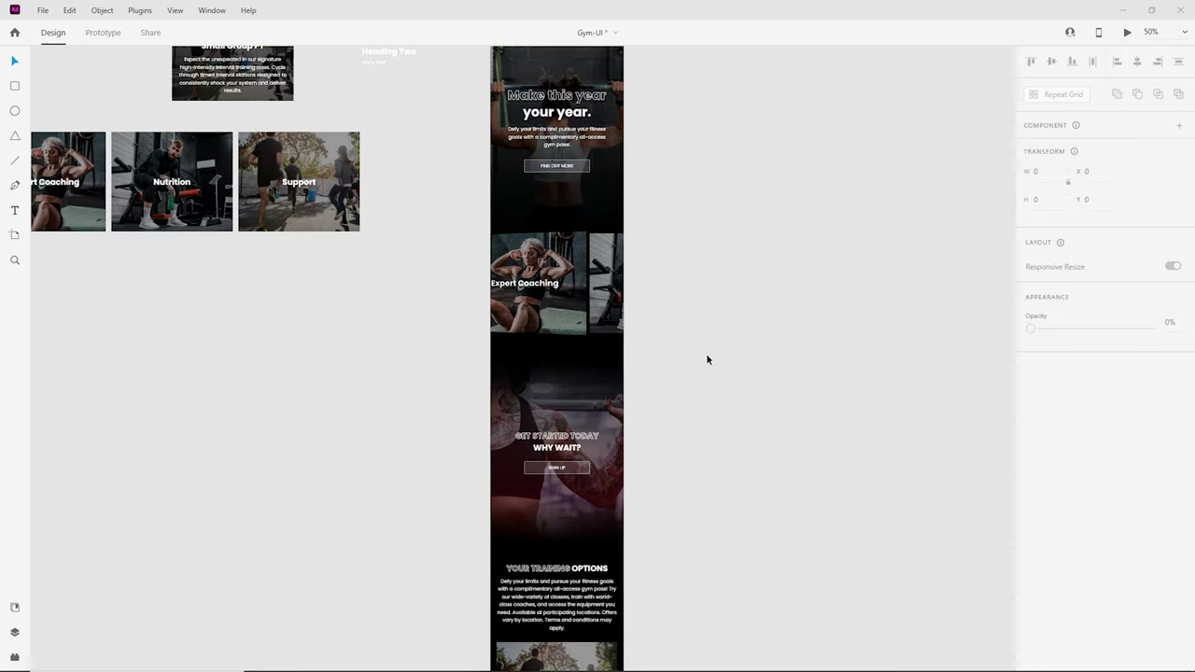
scroll(706, 355, up, 4)
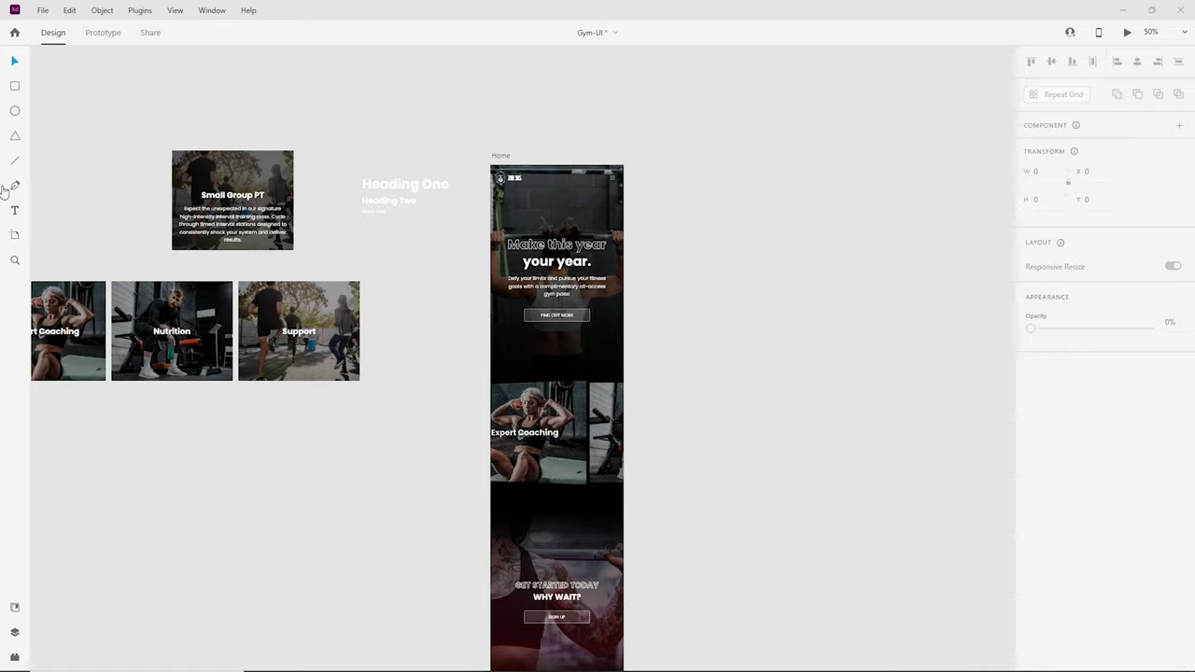
click(14, 235)
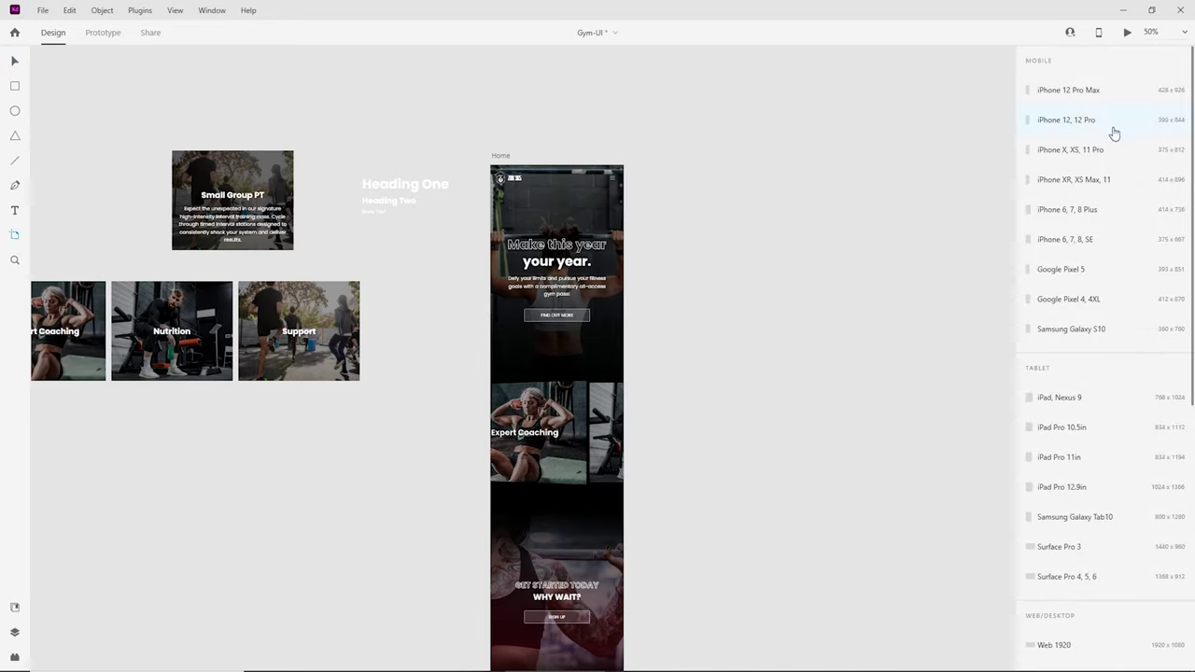
scroll(1065, 457, down, 2)
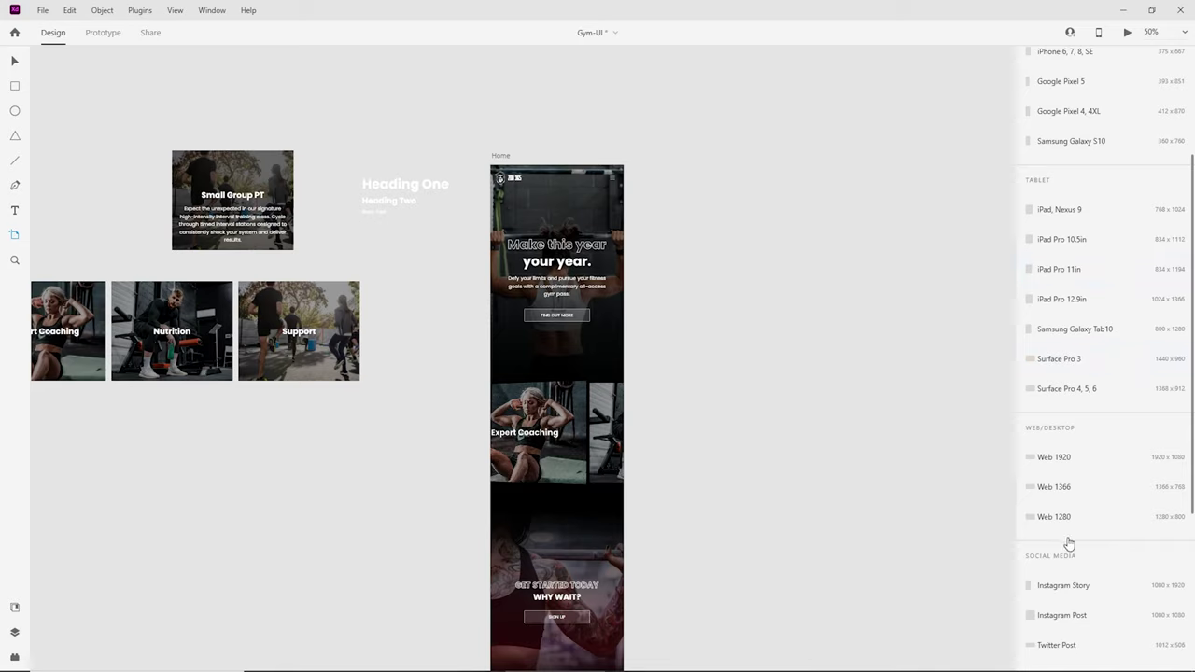
scroll(1072, 539, up, 3)
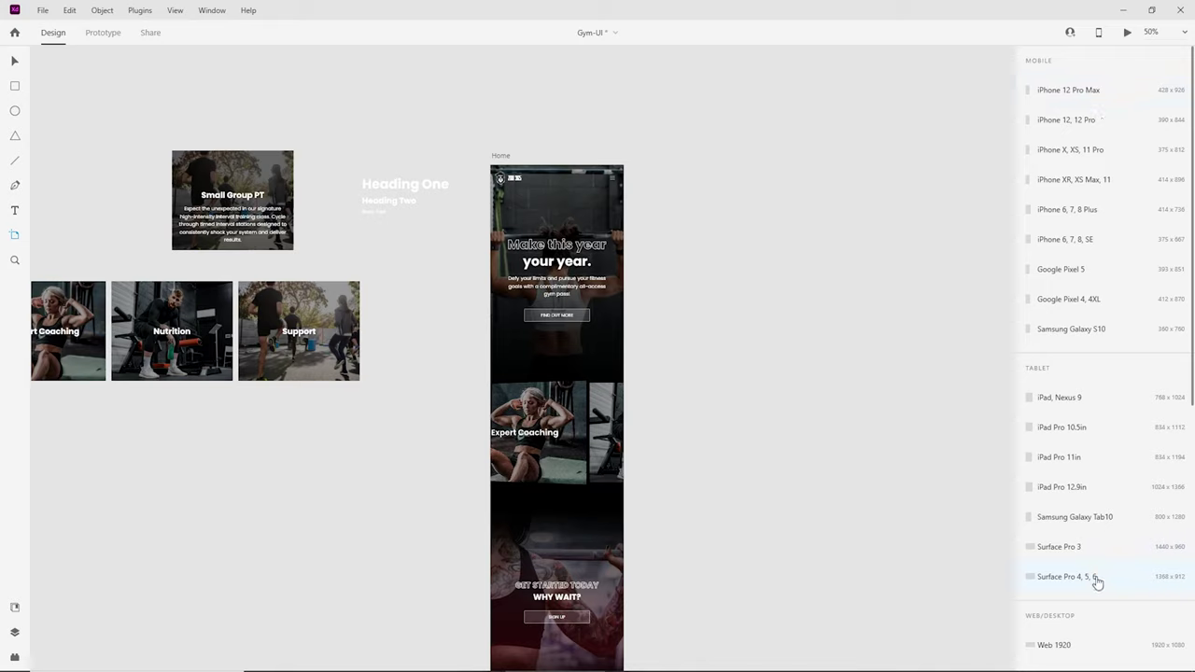
scroll(1091, 388, down, 3)
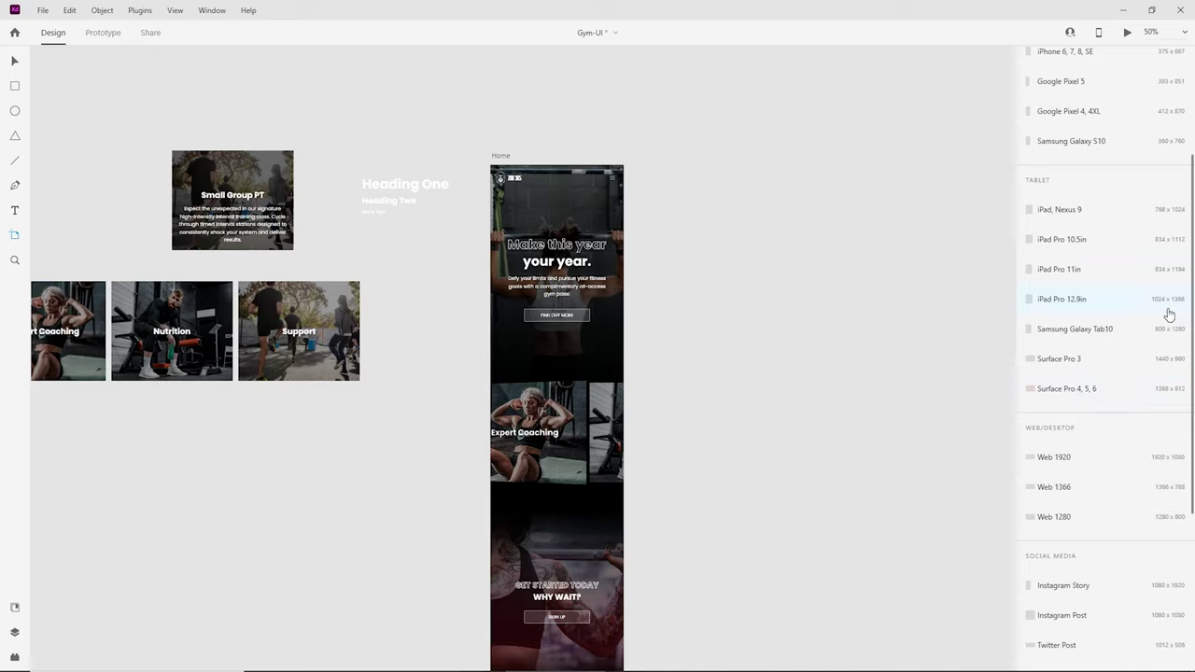
click(1098, 301)
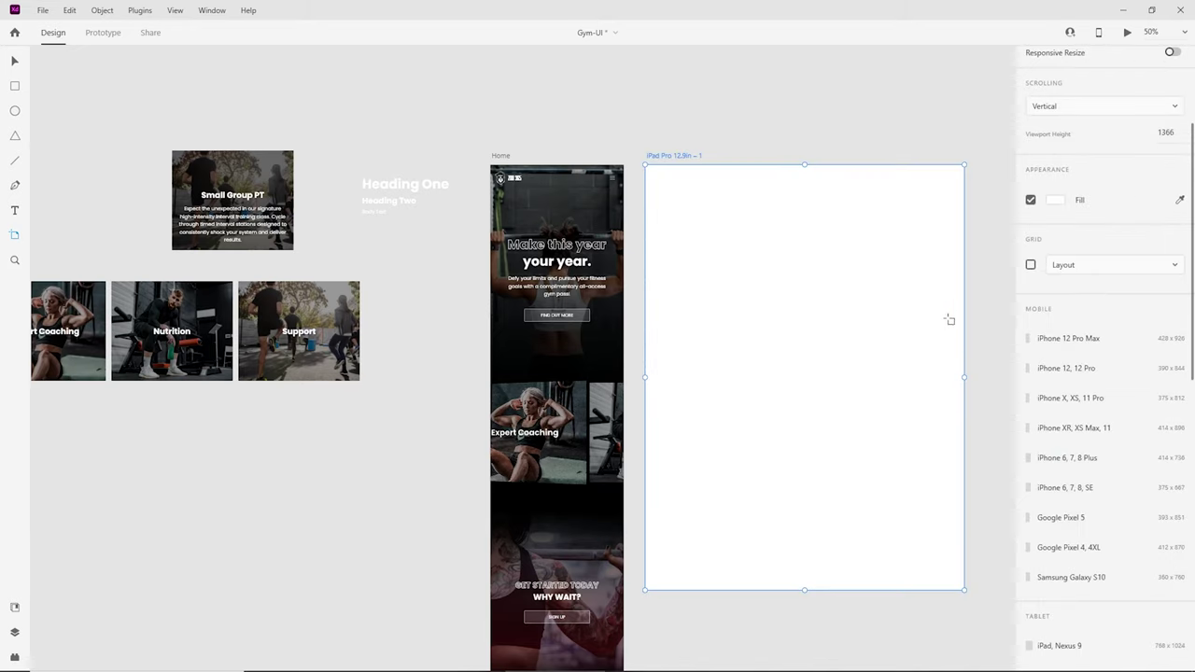
Step: Extend the iPad artboard downward to a height of 3860
click(14, 61)
drag(731, 295, 655, 257)
scroll(654, 257, down, 2)
scroll(655, 257, right, 2)
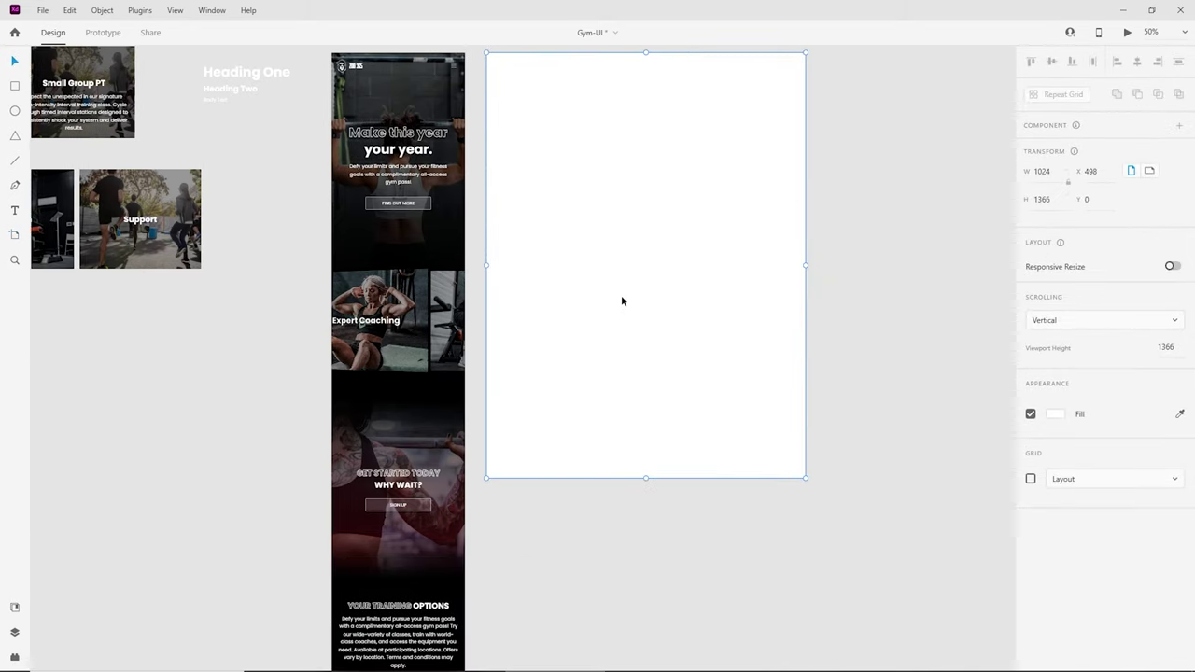
drag(643, 475, 672, 641)
scroll(542, 414, up, 5)
scroll(573, 413, up, 8)
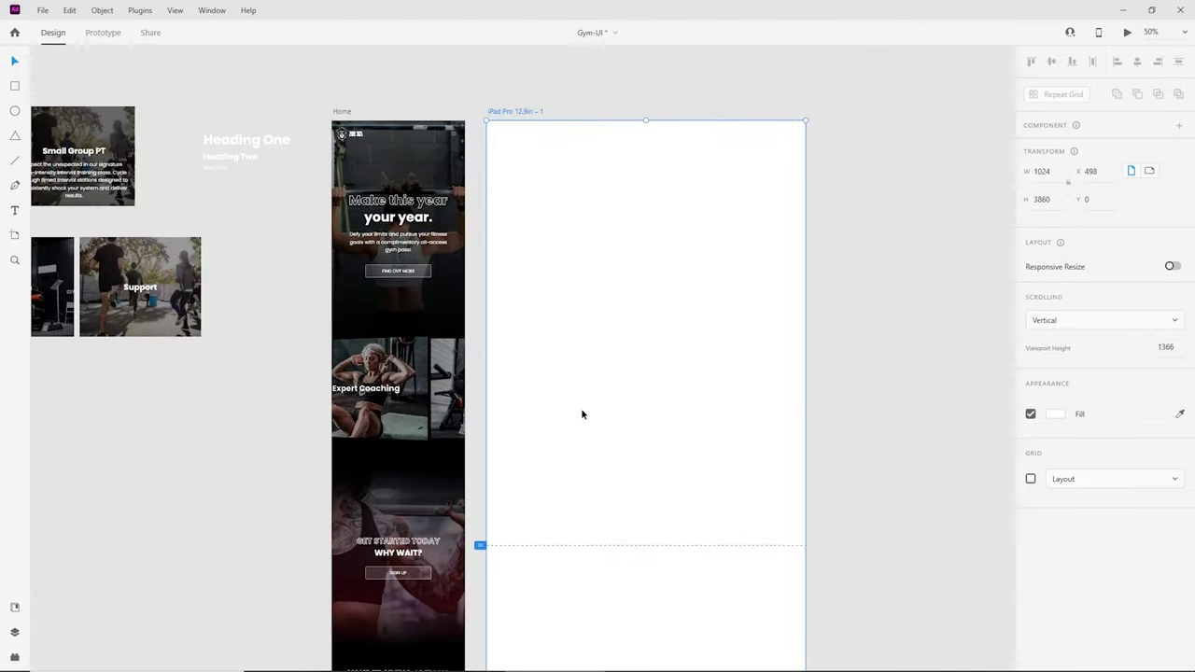
Step: Rename the iPad artboard to "Home iPad Pro 12.9in – 1"
double_click(511, 167)
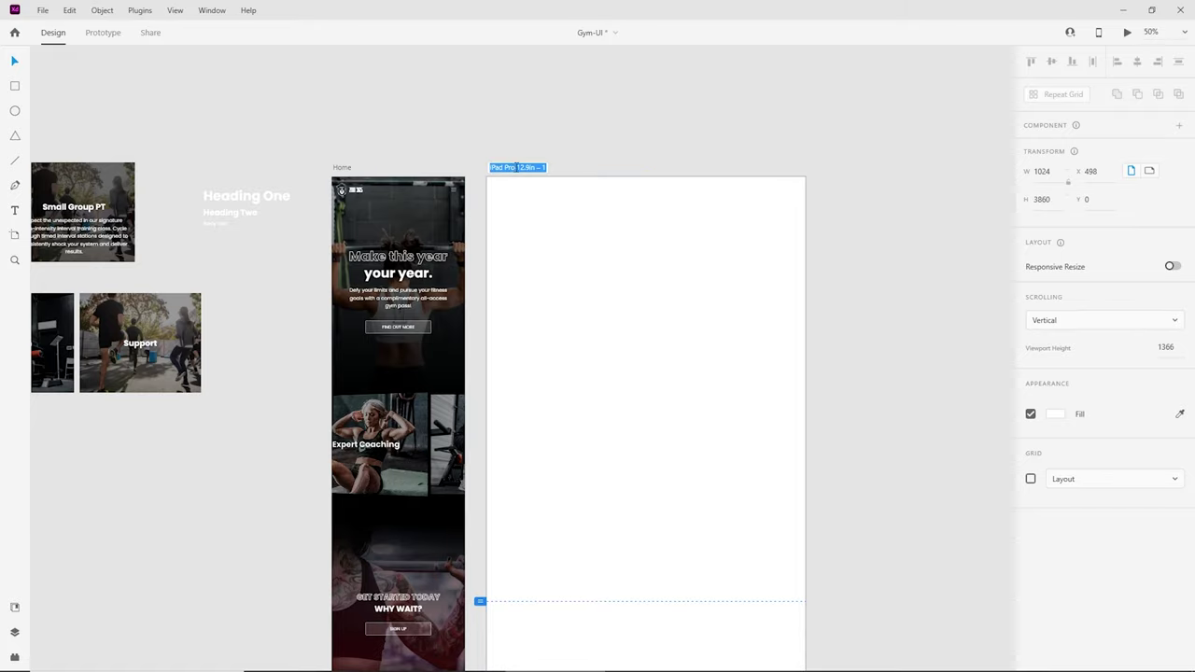
key(Home)
text(Home)
key(Return)
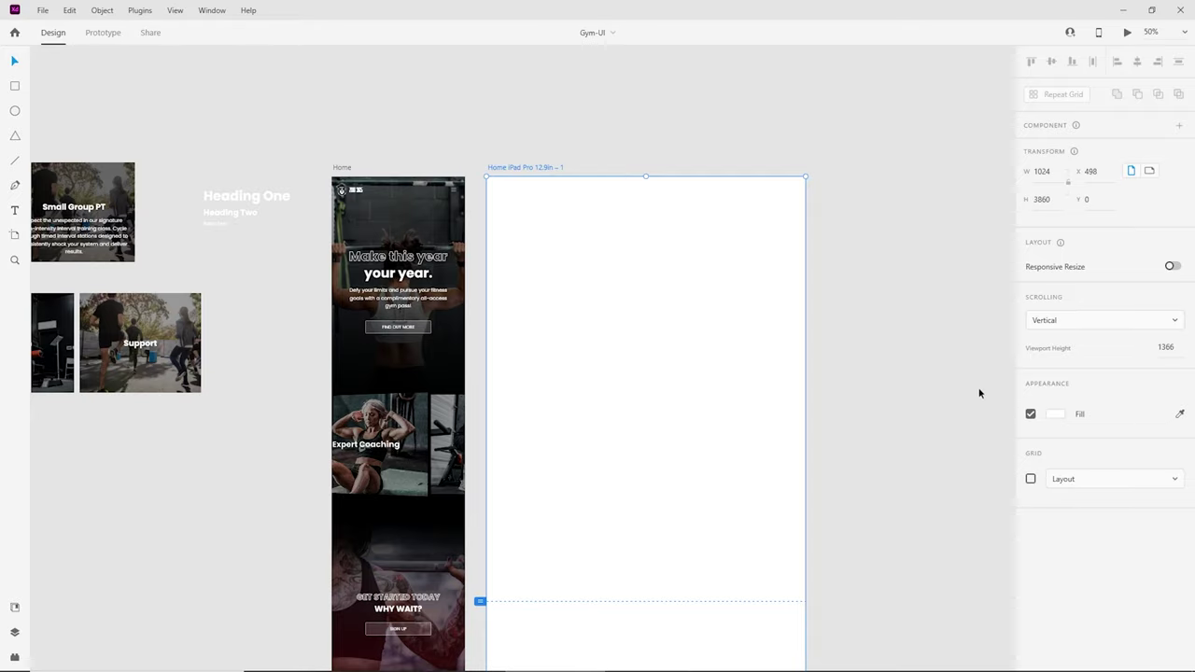
Step: Fill the iPad artboard with black and turn on its layout grid
click(1054, 414)
drag(923, 400, 868, 448)
click(1031, 479)
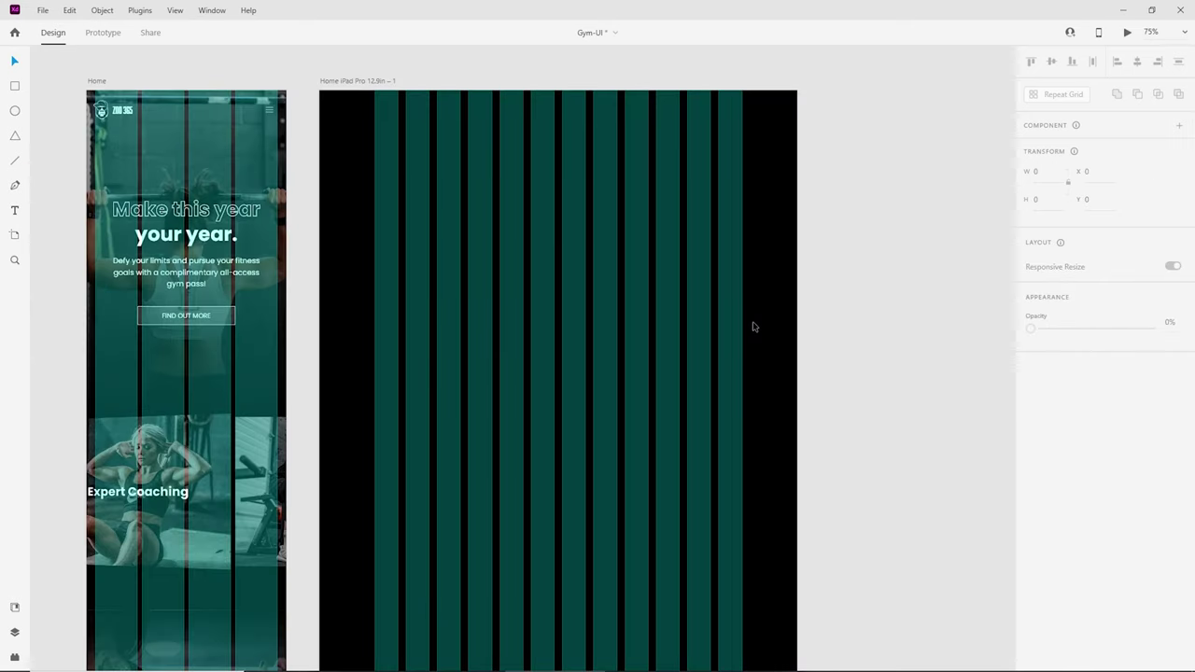
Step: Reduce the side margins of the iPad artboard's 12-column layout grid to 58
click(754, 327)
scroll(1111, 545, down, 1)
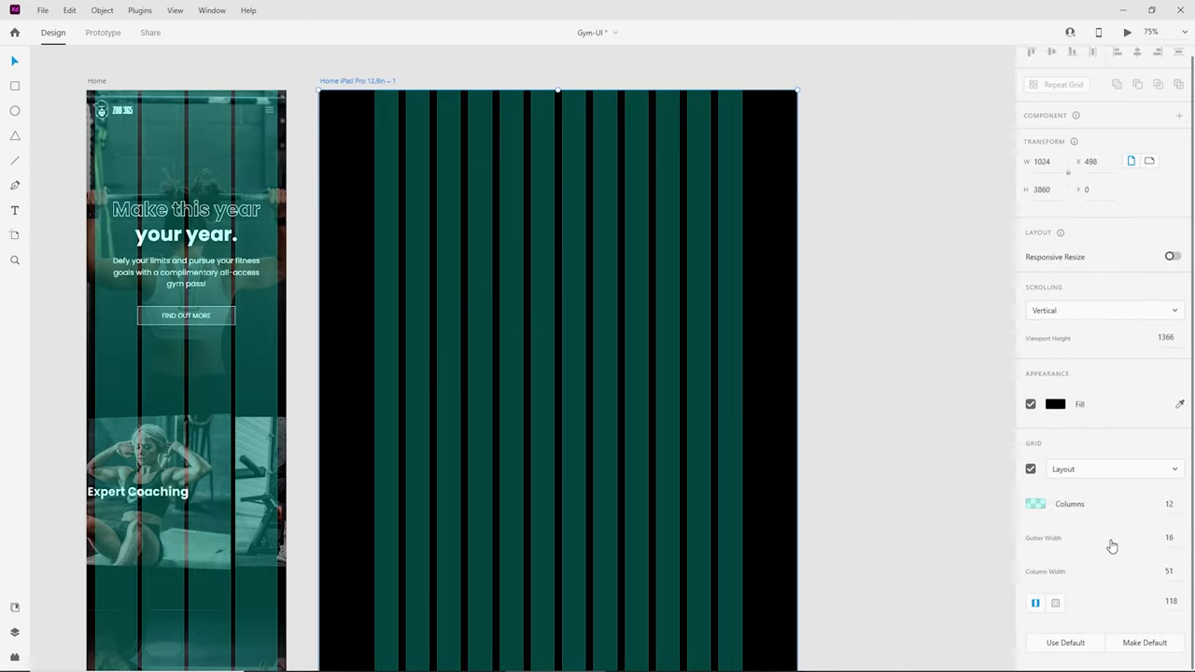
click(1171, 599)
key(Down)
key(Down)
key(Down)
key(Down)
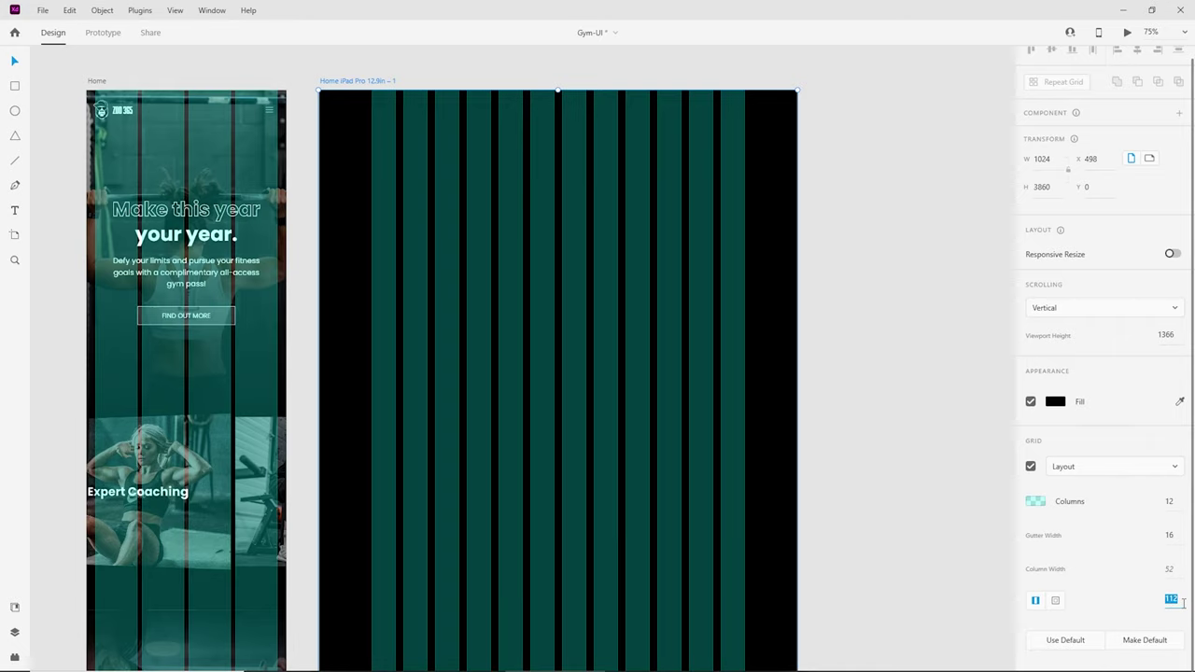
key(Down)
key(Down)
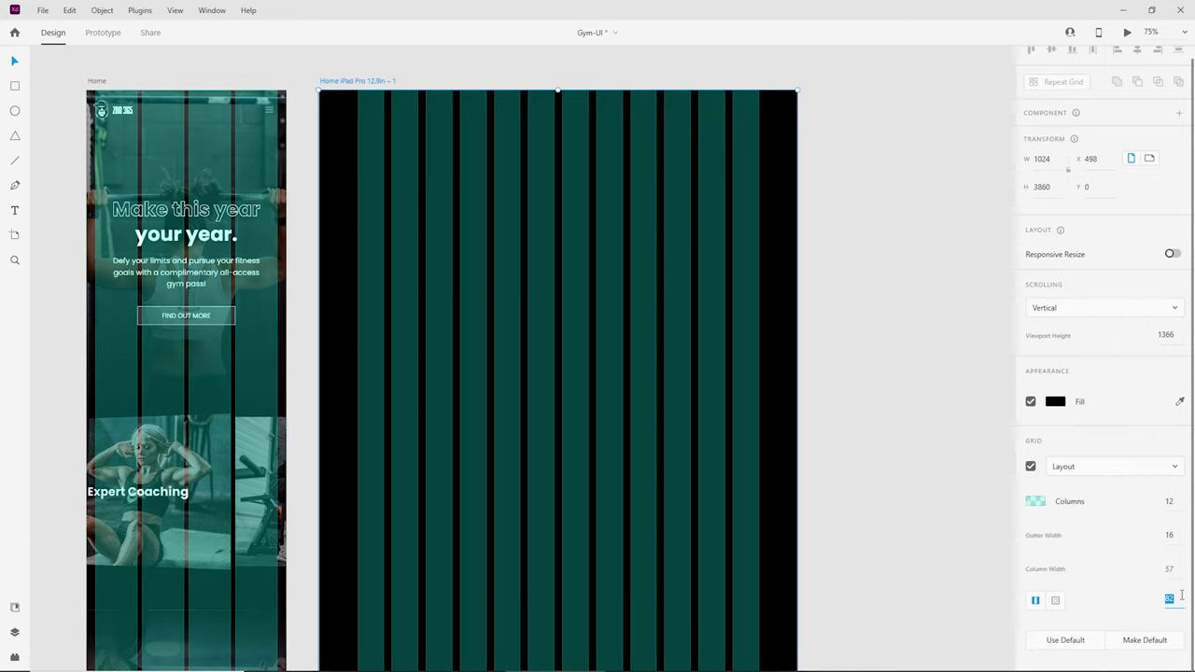
key(Down)
key(Down)
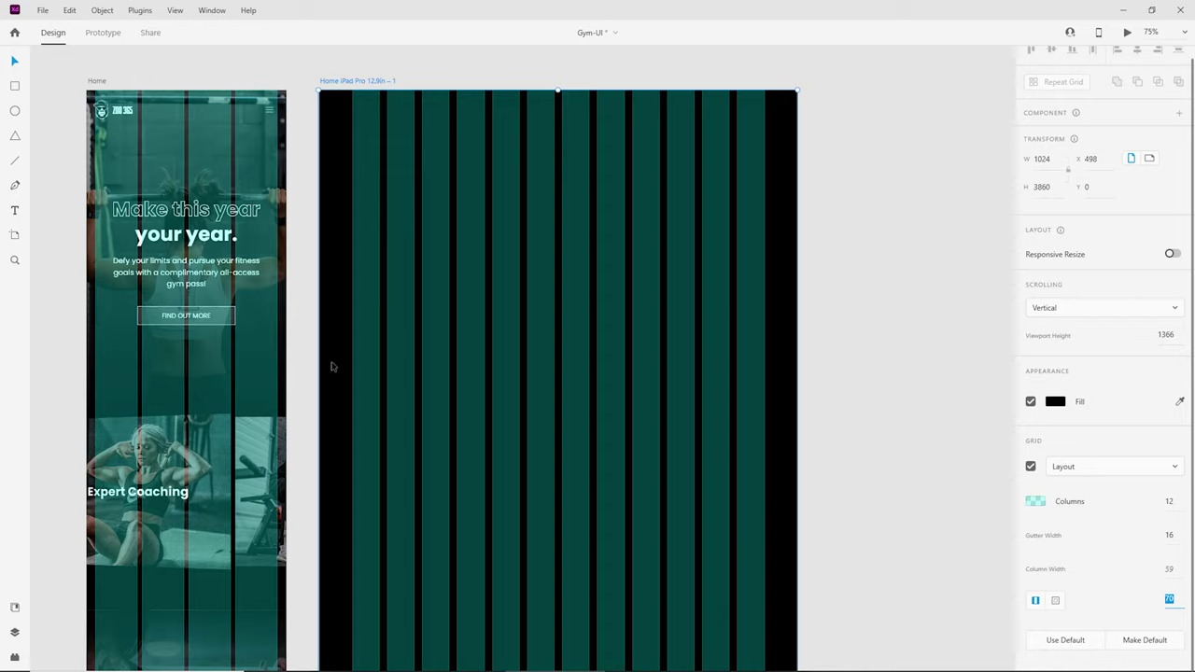
key(Down)
key(Down)
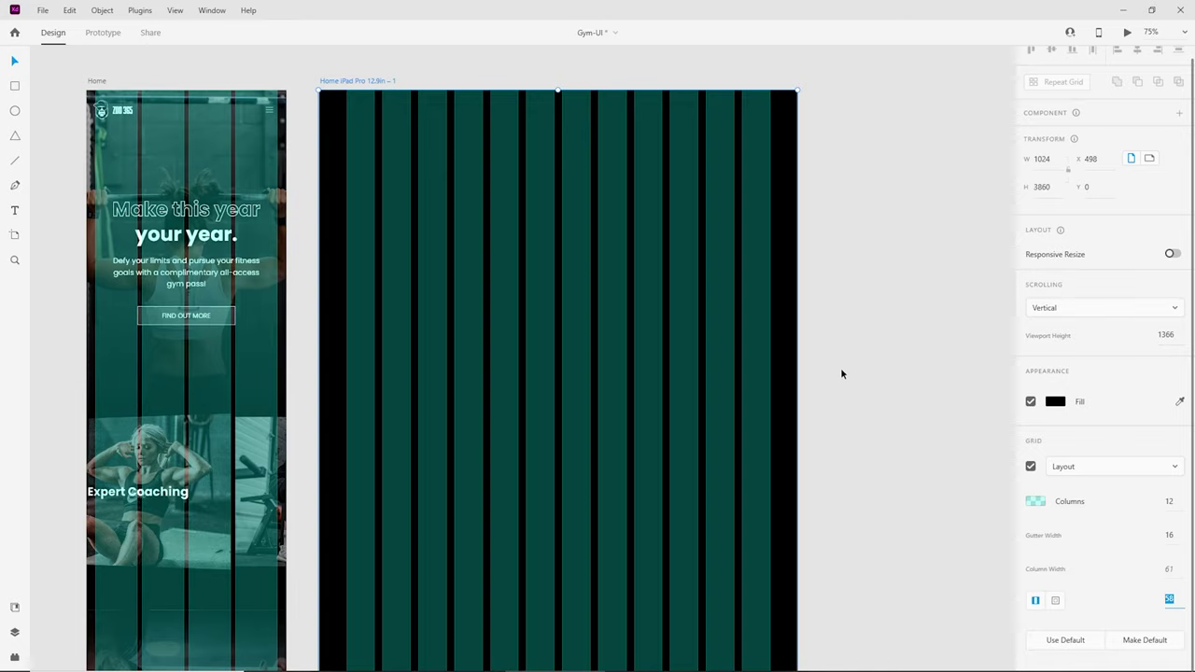
click(842, 369)
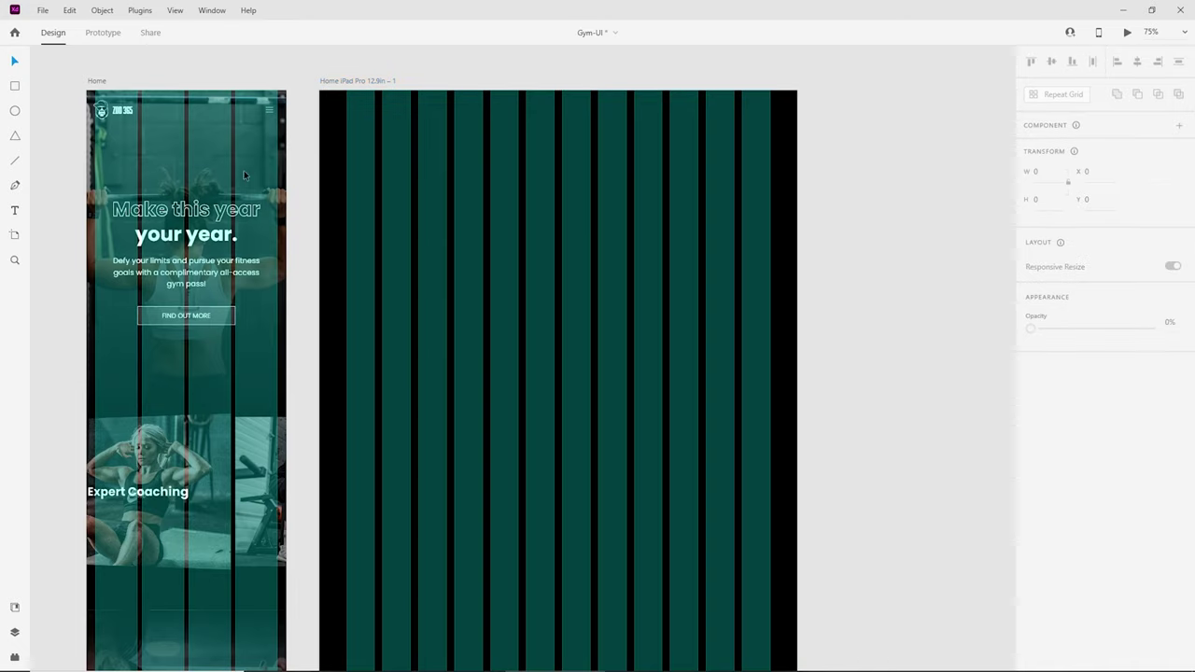
Step: Copy the hero section from the Home artboard onto the iPad artboard and stretch it to the full artboard width
drag(68, 88, 299, 383)
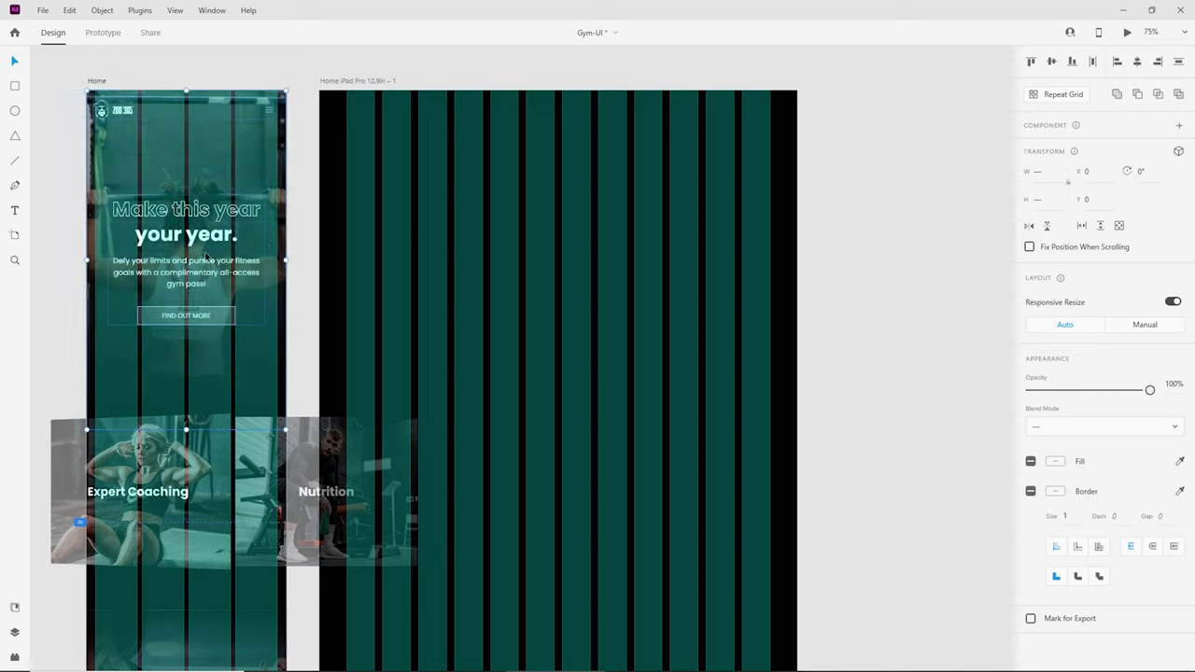
drag(207, 256, 445, 213)
scroll(345, 204, up, 2)
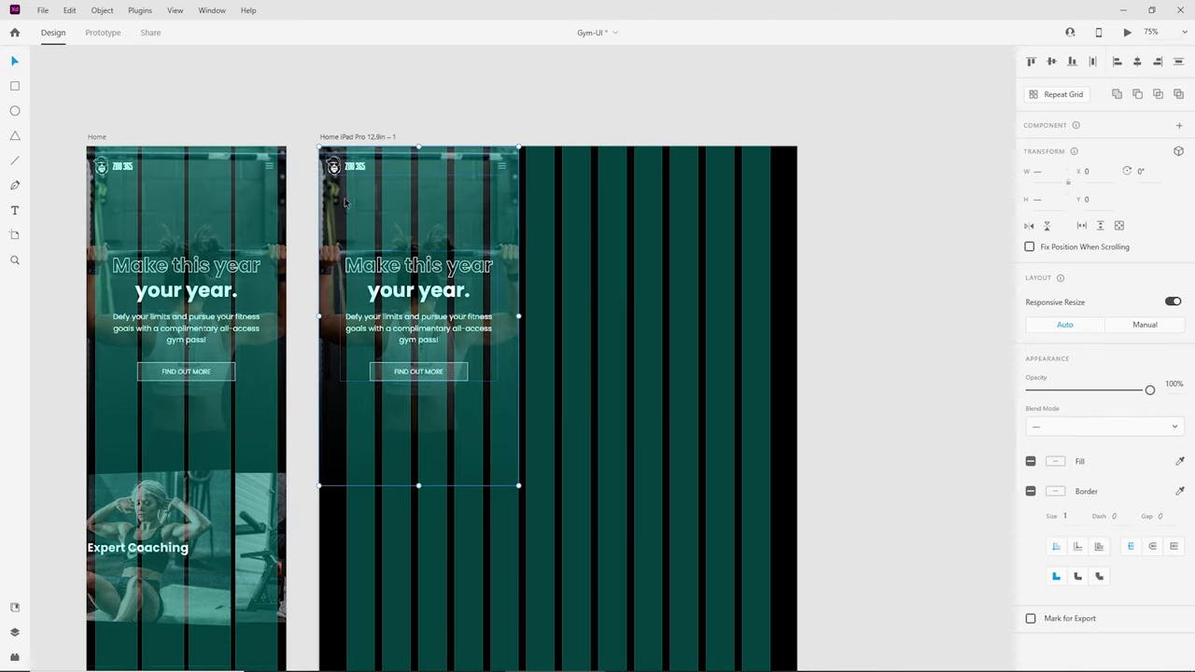
drag(518, 316, 794, 302)
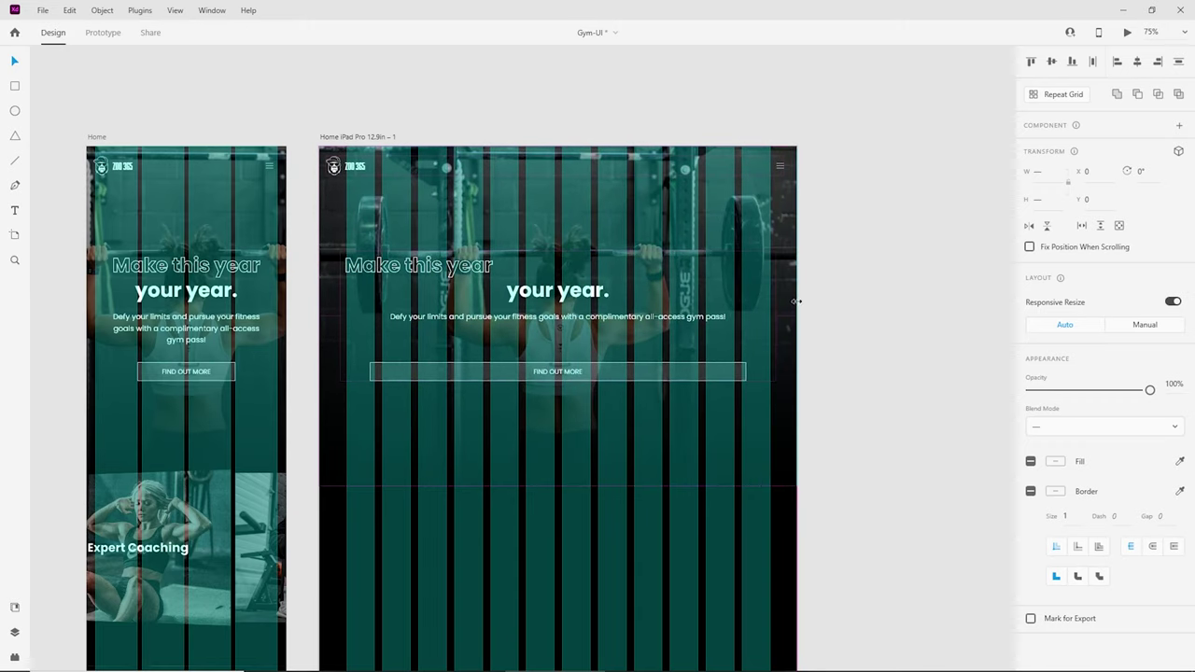
drag(795, 301, 795, 301)
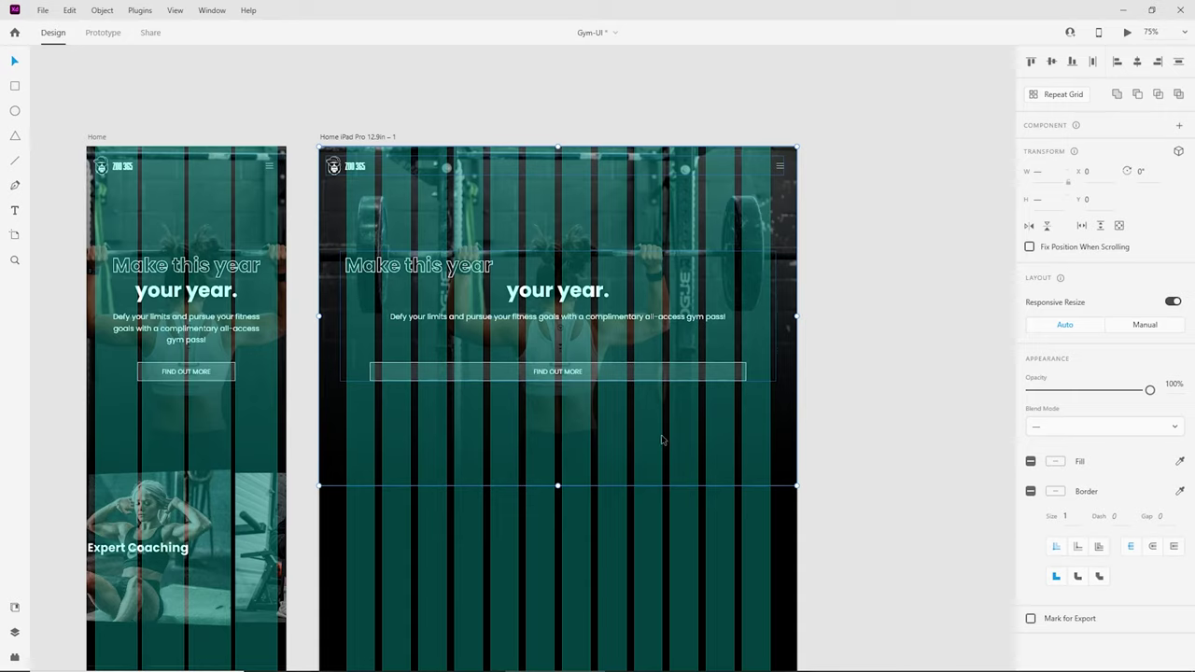
click(859, 330)
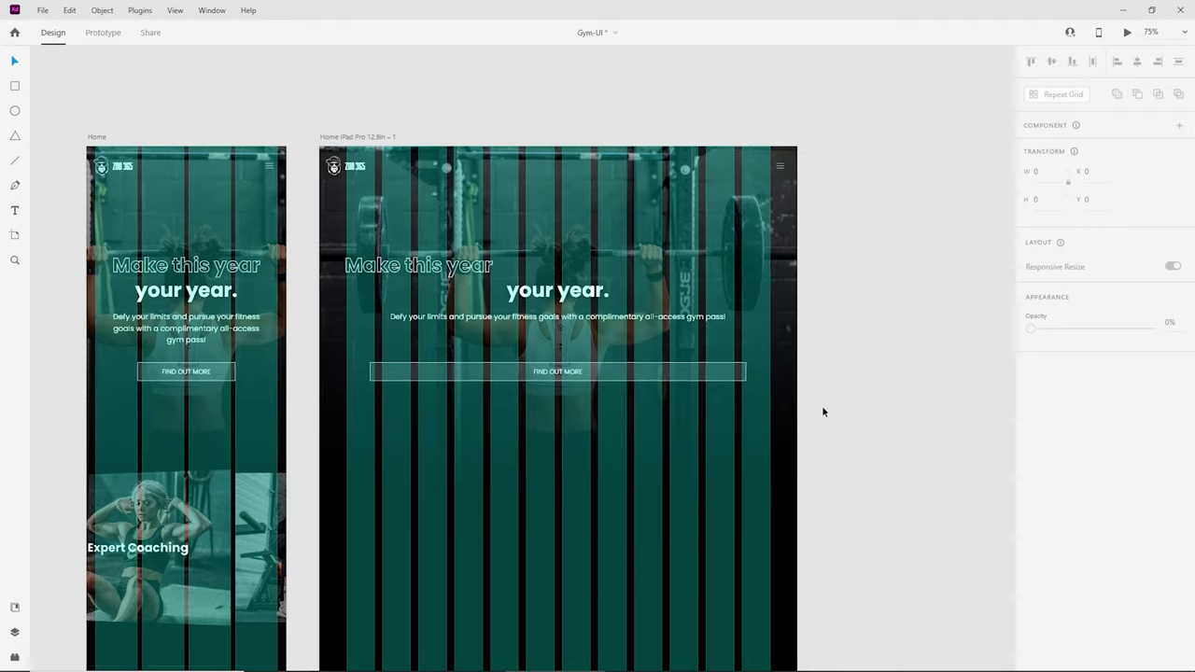
Step: Move the iPad header's ZOO 365 logo inward to the first grid column, at about X 54
key(ctrl+1)
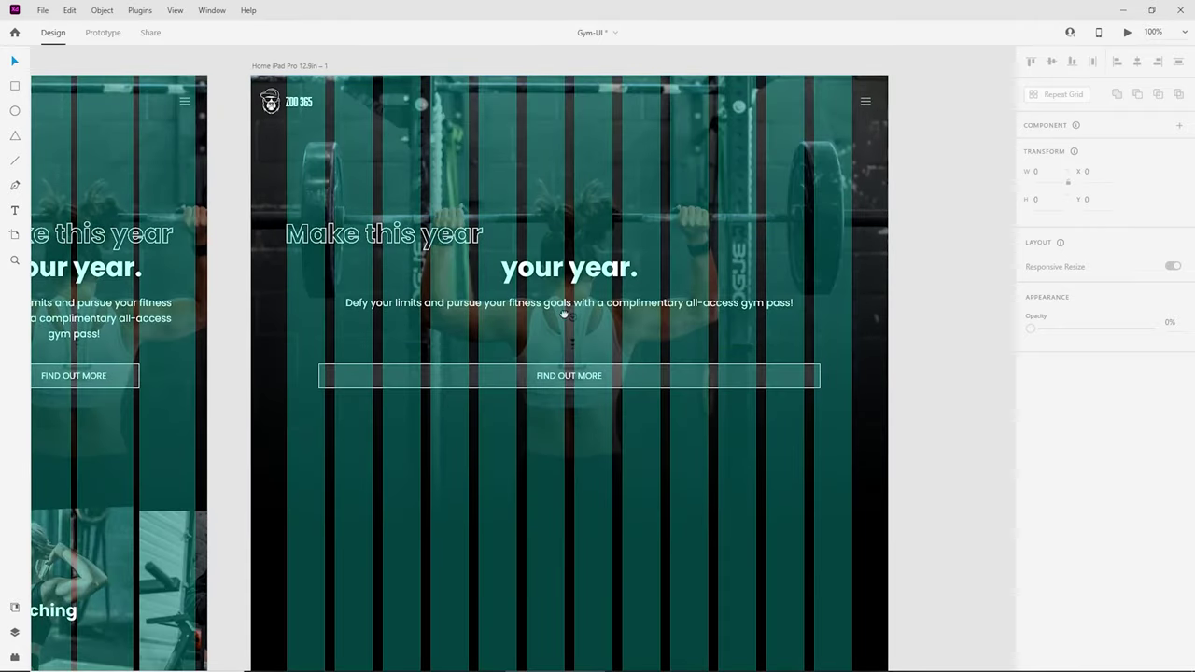
drag(564, 304, 623, 401)
key(ctrl+plus)
double_click(235, 127)
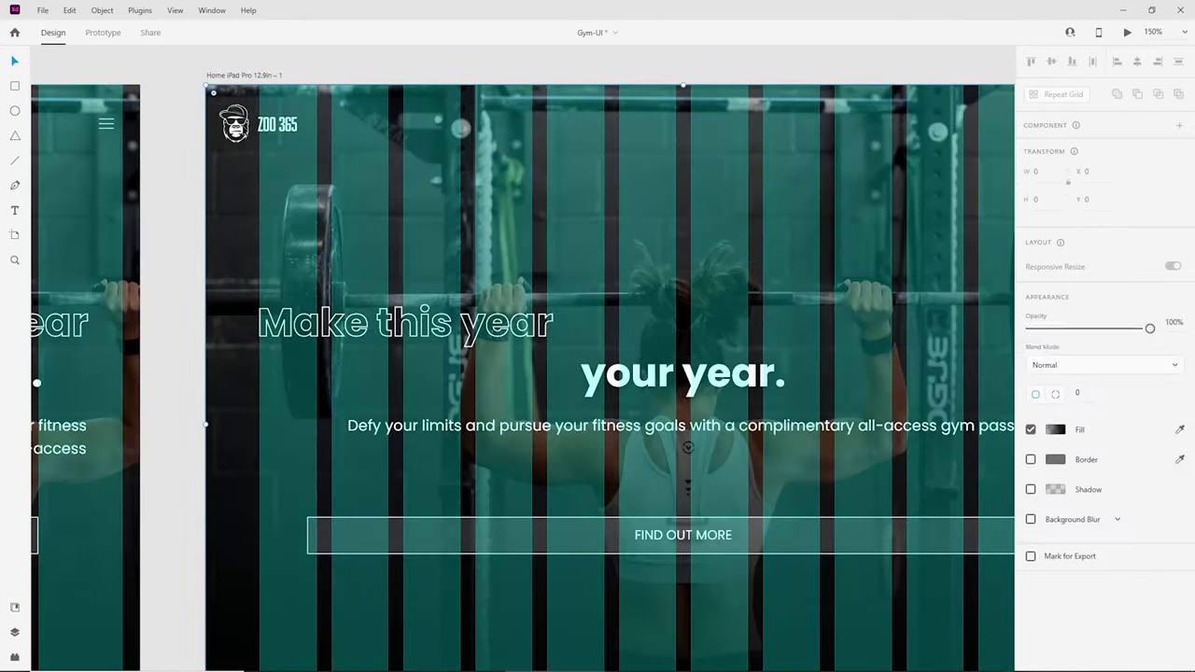
drag(237, 138, 272, 139)
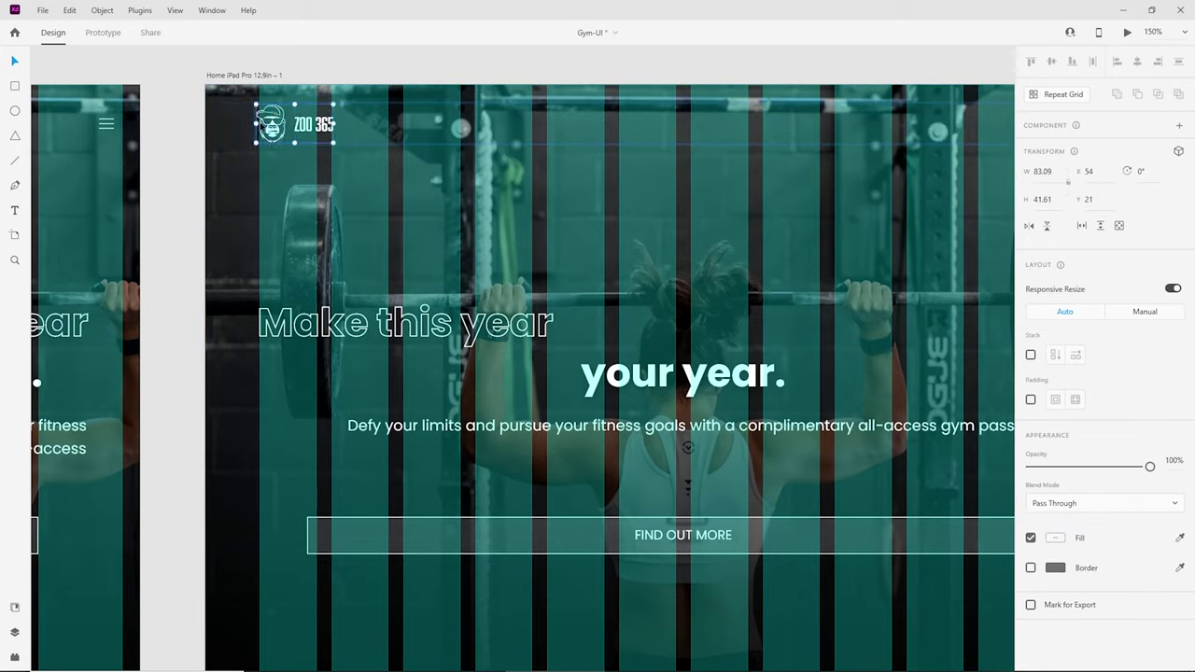
click(195, 120)
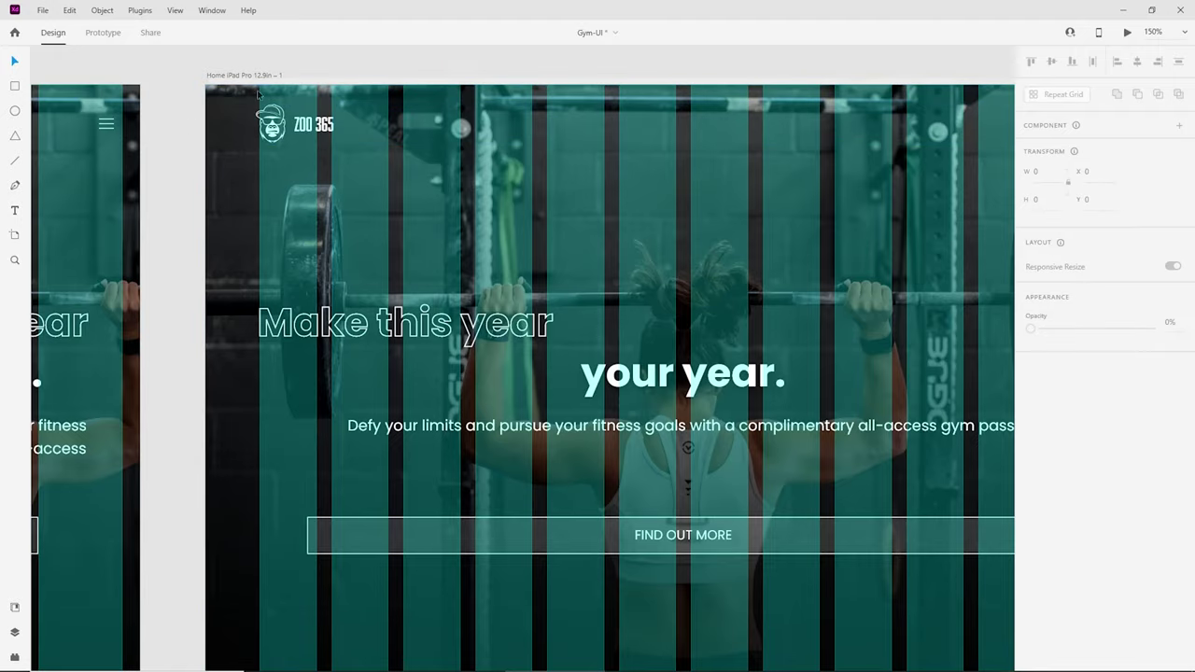
key(ctrl+plus)
drag(263, 159, 540, 417)
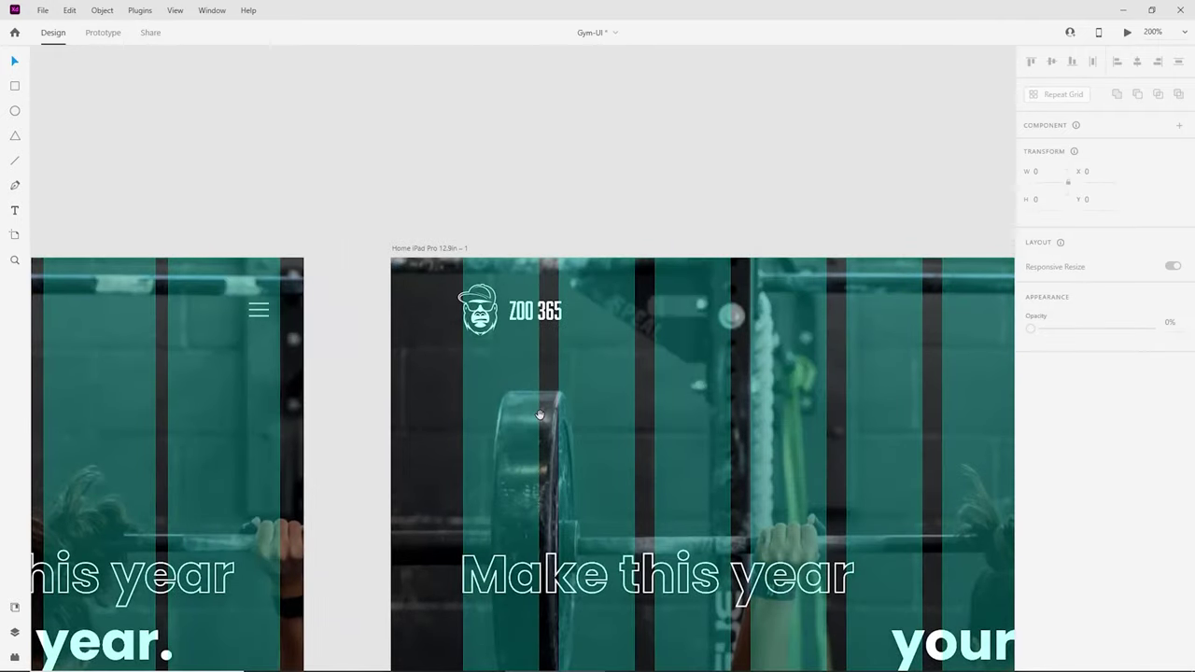
key(ctrl+equal)
key(ctrl+equal)
key(ctrl+equal)
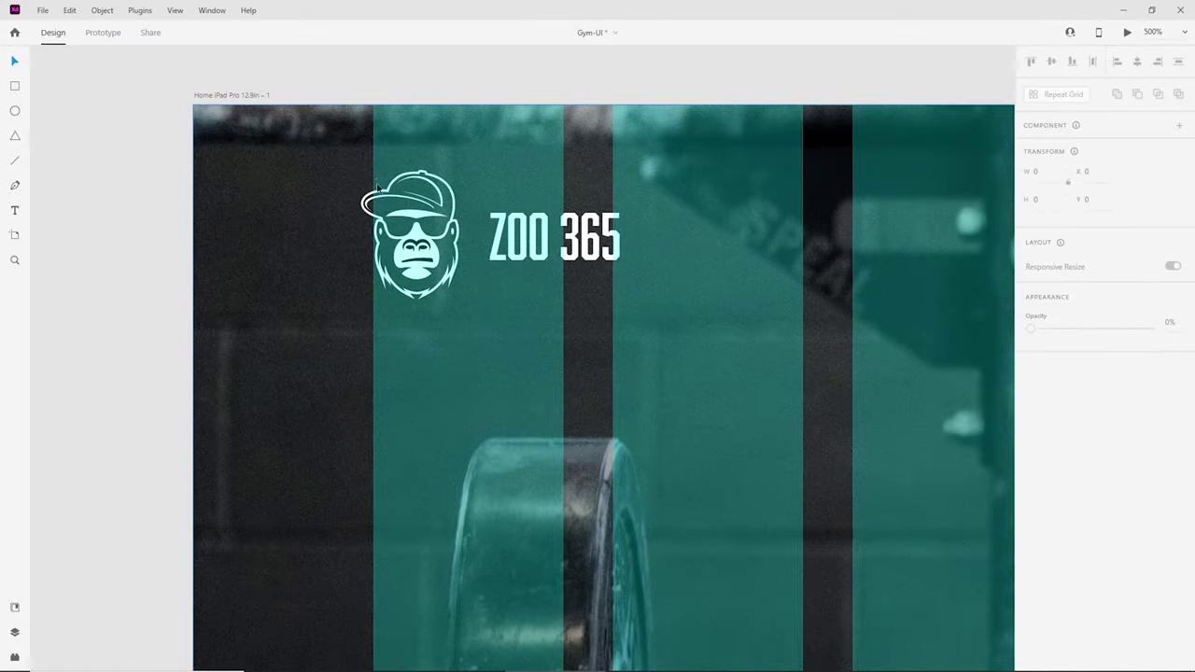
Step: Move the iPad header's menu icon inward into the last grid column, at about X 941
key(ctrl+minus)
key(ctrl+minus)
key(ctrl+minus)
drag(905, 366, 470, 356)
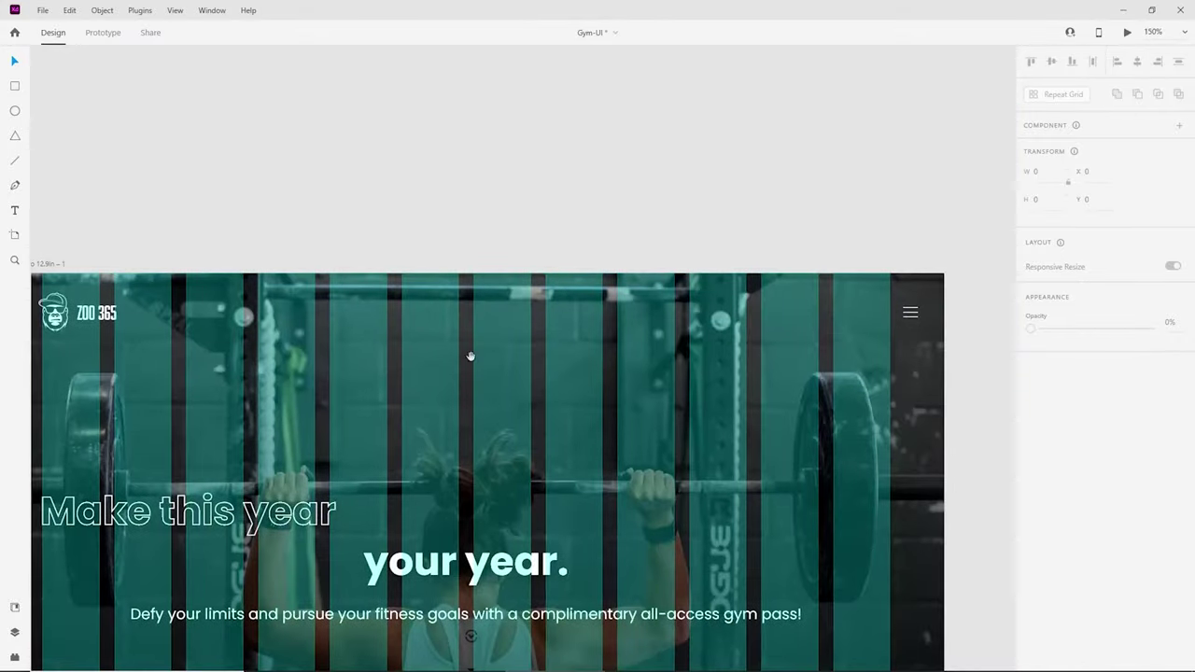
key(ctrl+equal)
scroll(803, 358, up, 3)
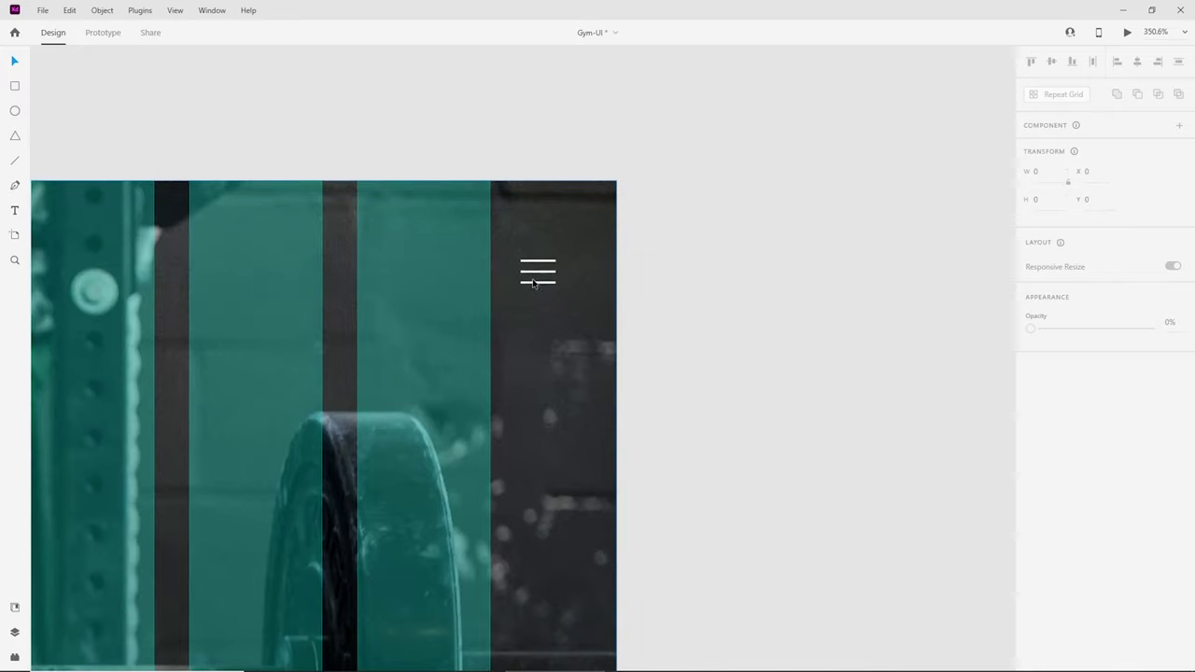
drag(540, 274, 459, 277)
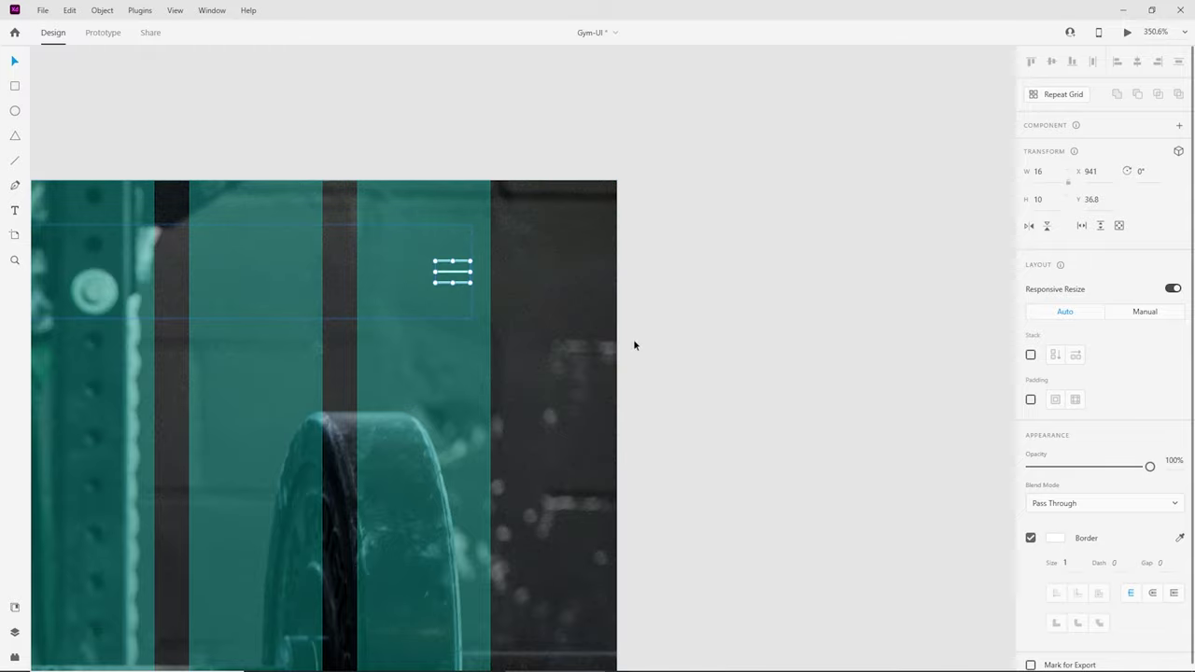
key(Escape)
Step: Stack "Make this year" centred directly above "your year." and position the heading near the middle of the iPad hero
key(ctrl+2)
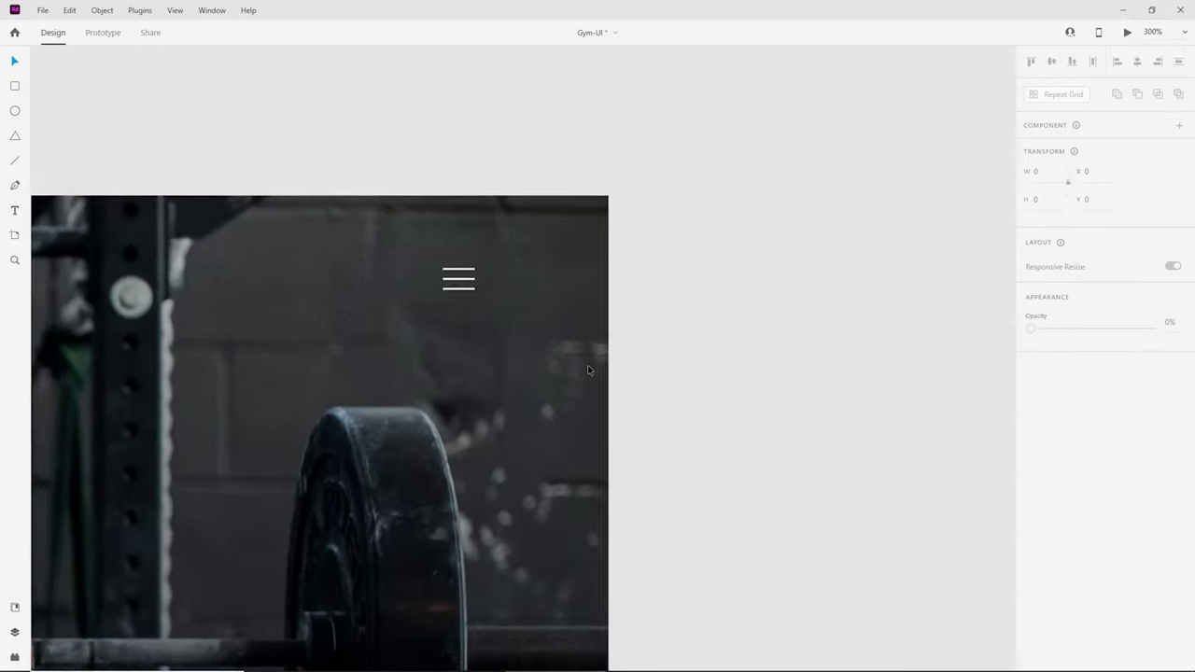
key(ctrl+minus)
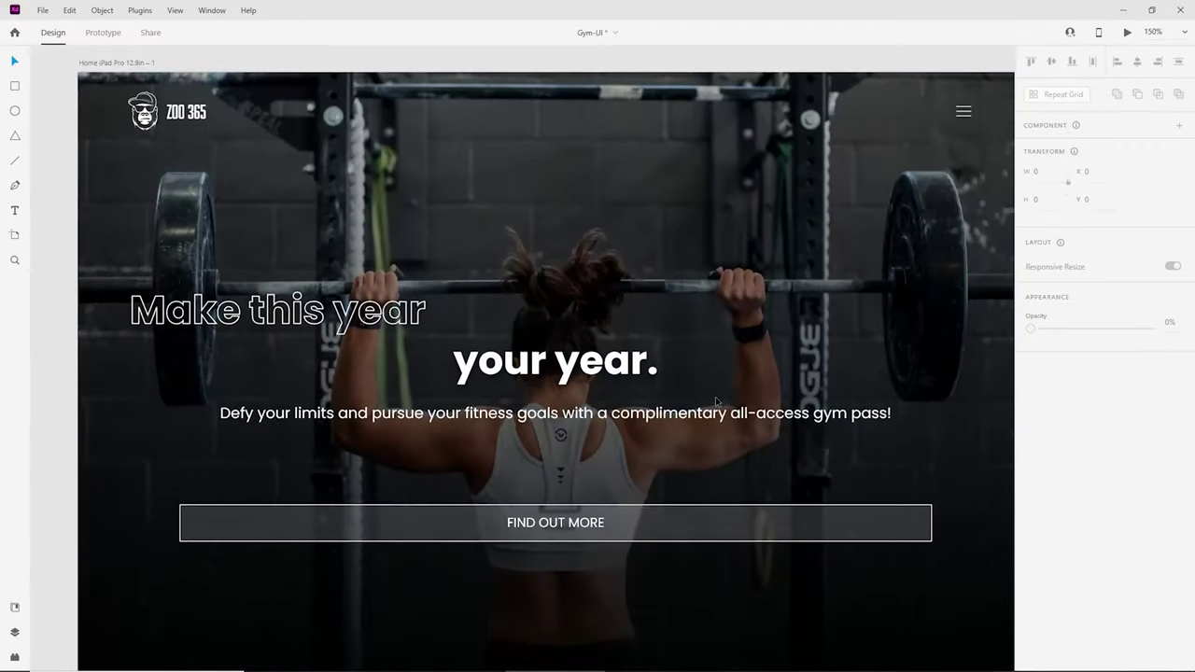
click(352, 323)
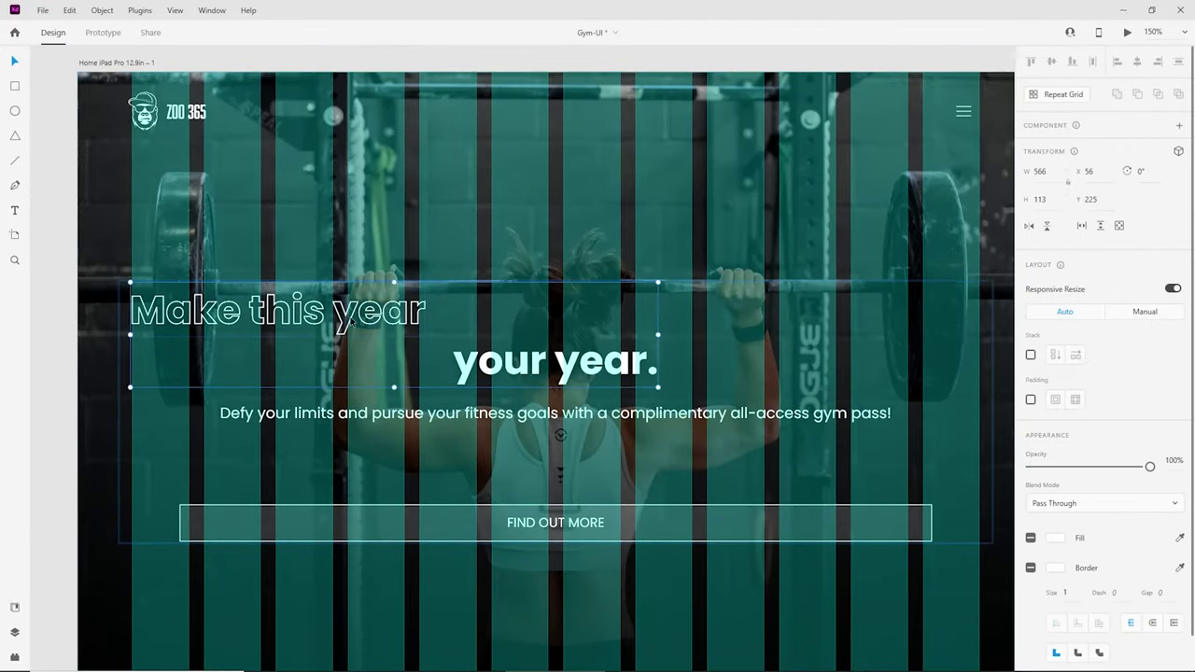
double_click(352, 315)
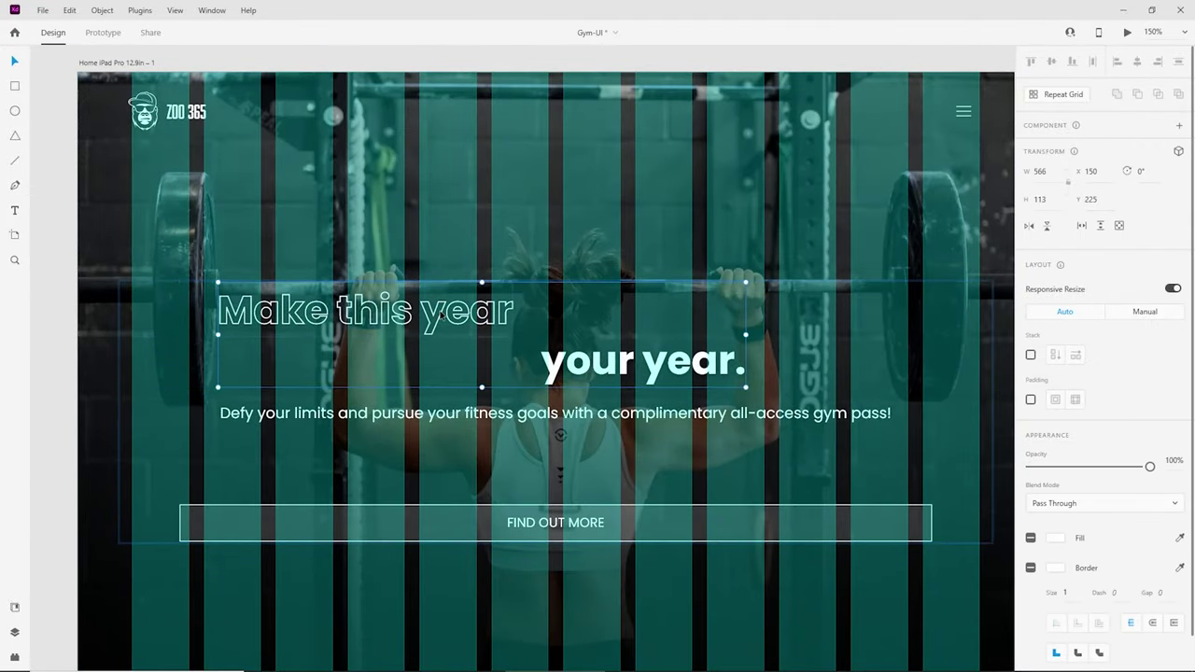
drag(363, 318, 605, 312)
click(798, 349)
click(699, 324)
double_click(688, 312)
Step: Narrow the iPad hero paragraph's text box to about 500 wide and centre it just below the heading
click(602, 417)
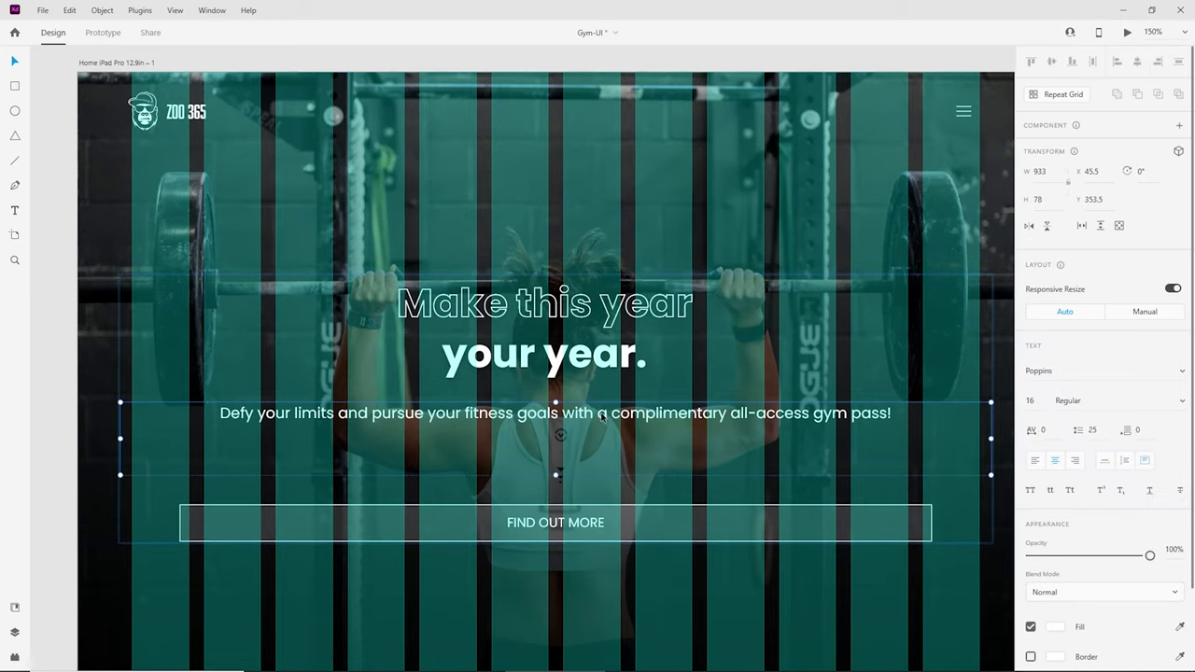
drag(991, 438, 587, 438)
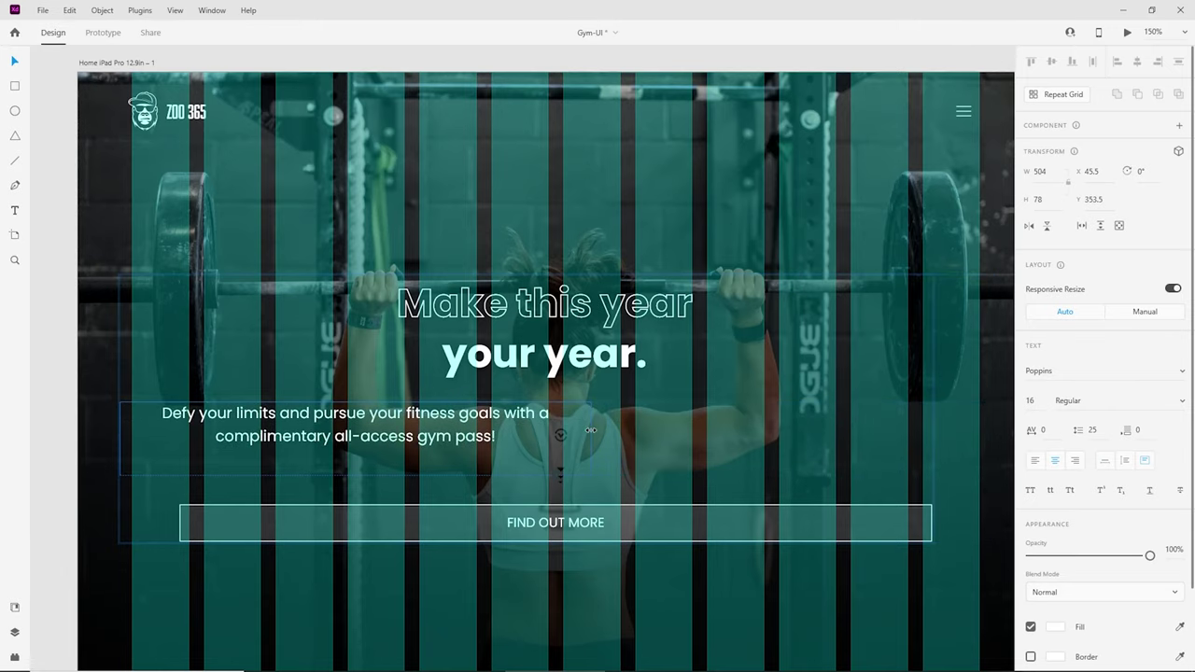
drag(463, 418, 658, 418)
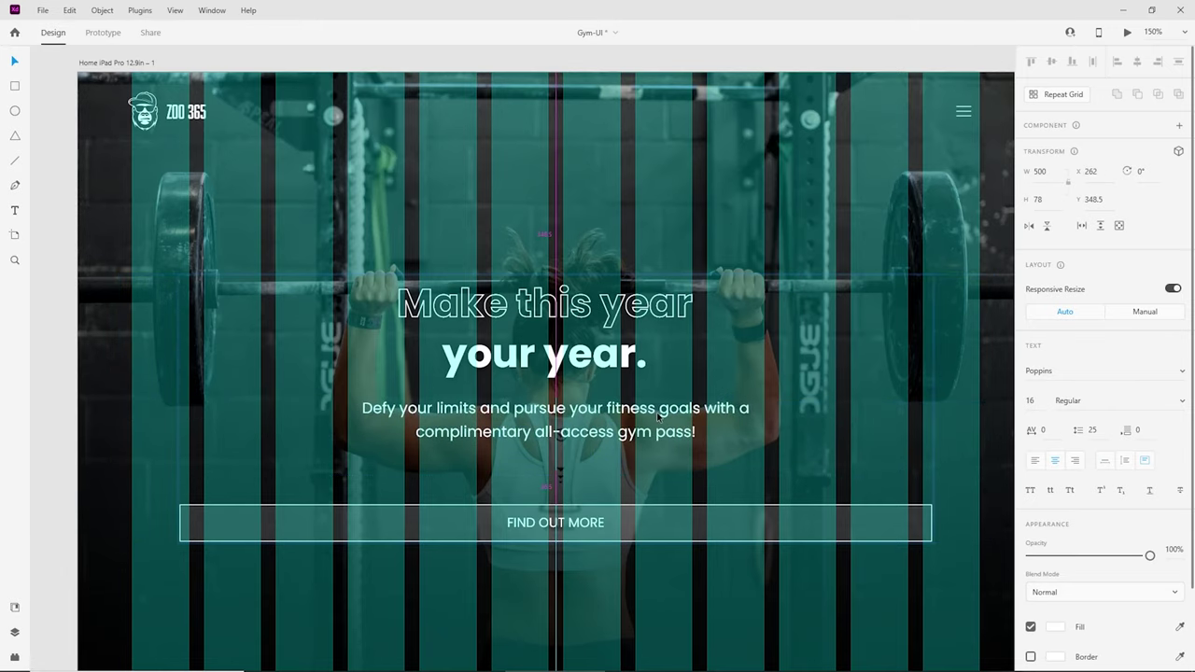
click(632, 327)
key(ctrl+minus)
key(ctrl+minus)
key(ctrl+plus)
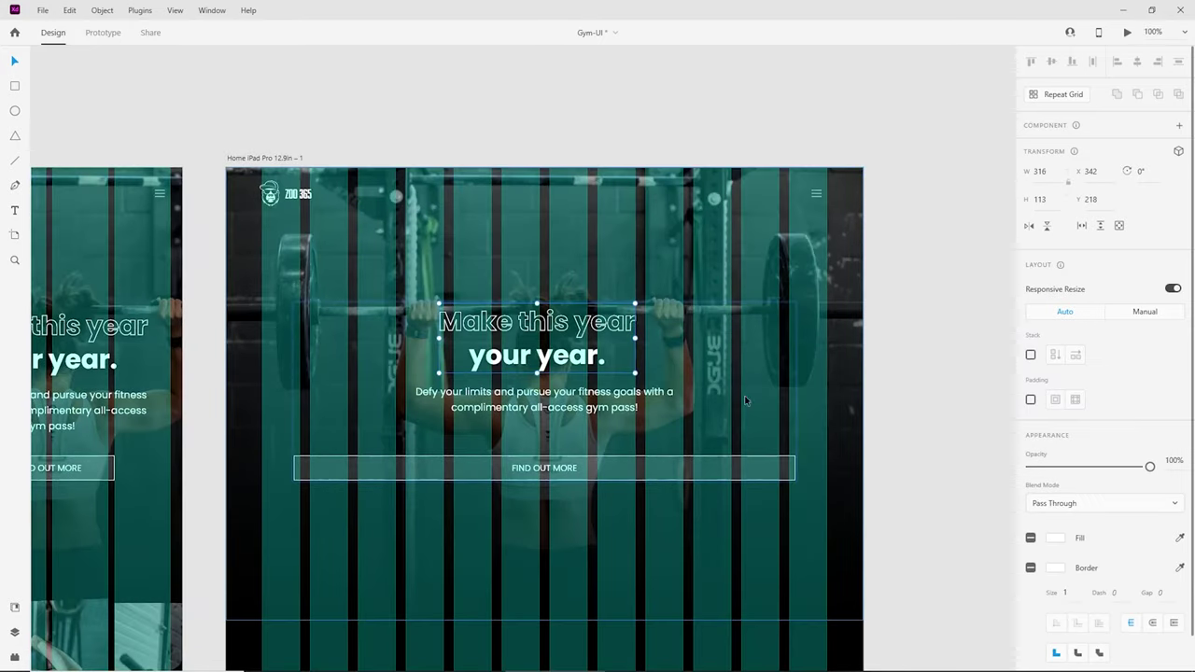
click(881, 362)
Step: Shrink the iPad hero's FIND OUT MORE button to about 188 wide and place it closely below the paragraph
key(ctrl+plus)
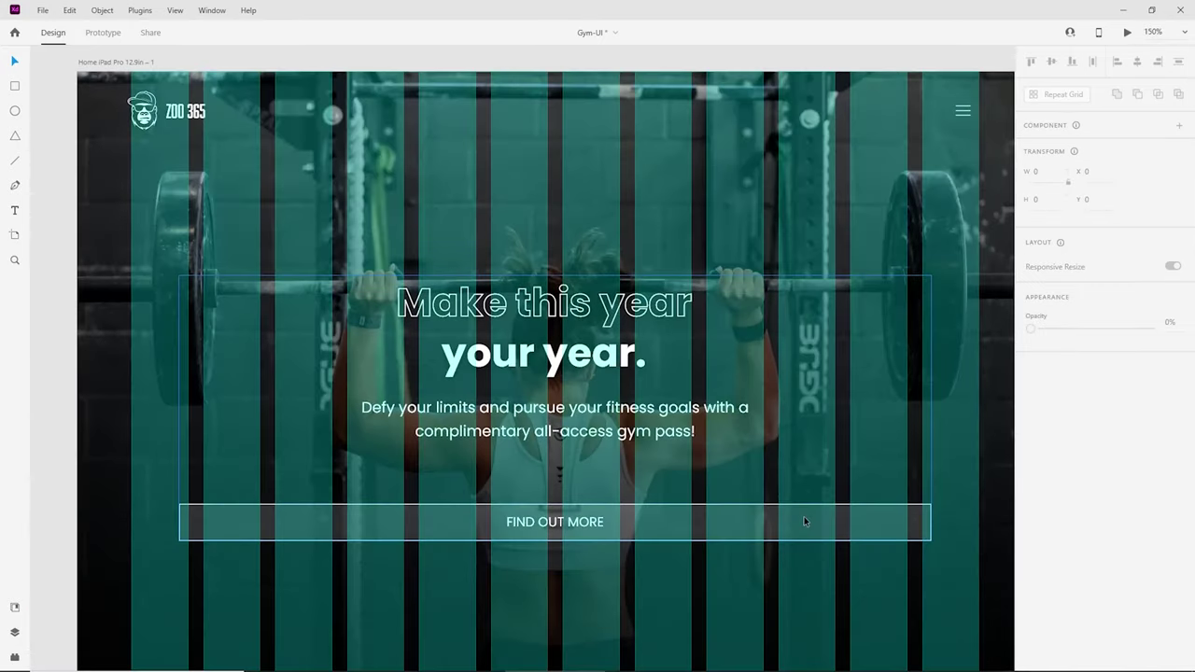
click(804, 516)
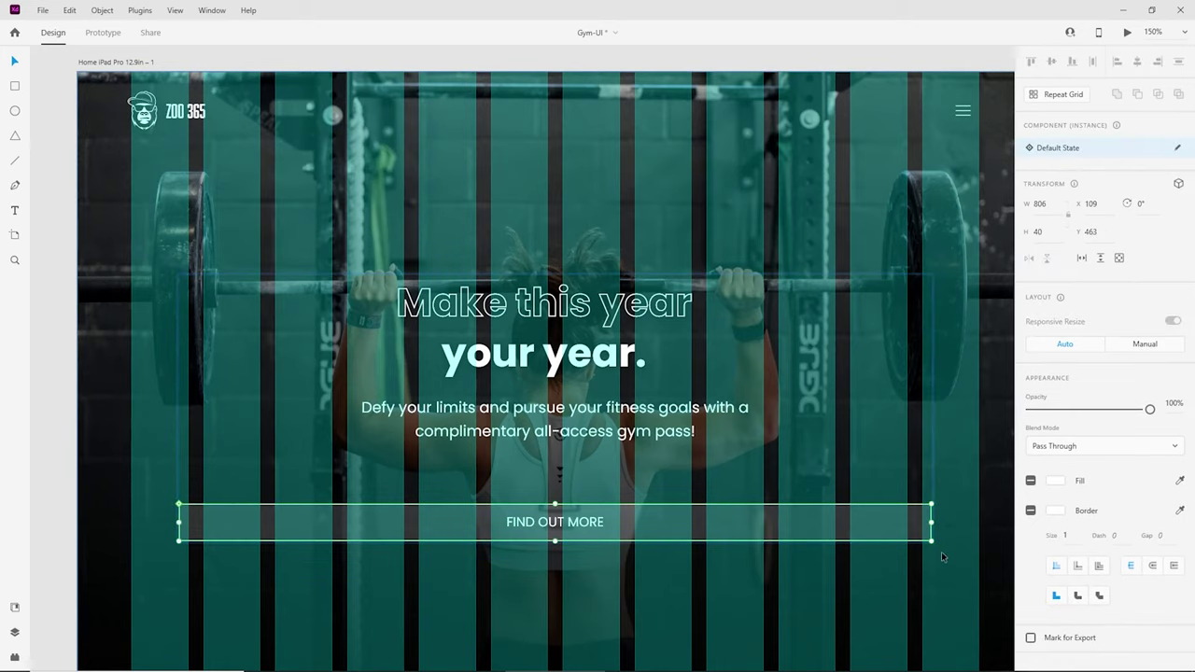
drag(931, 523, 561, 484)
key(ctrl+minus)
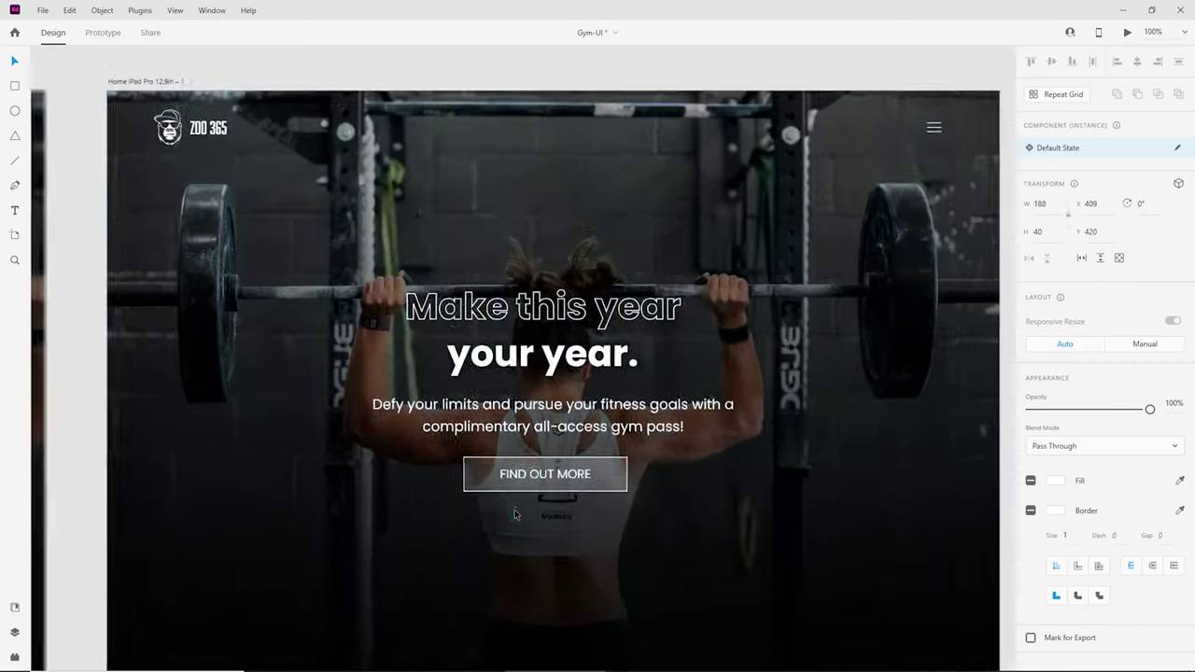
Step: Check the width of the Home artboard's FIND OUT MORE button and set the iPad button's width to 210 to match
drag(363, 488, 680, 482)
key(ctrl+1)
click(520, 463)
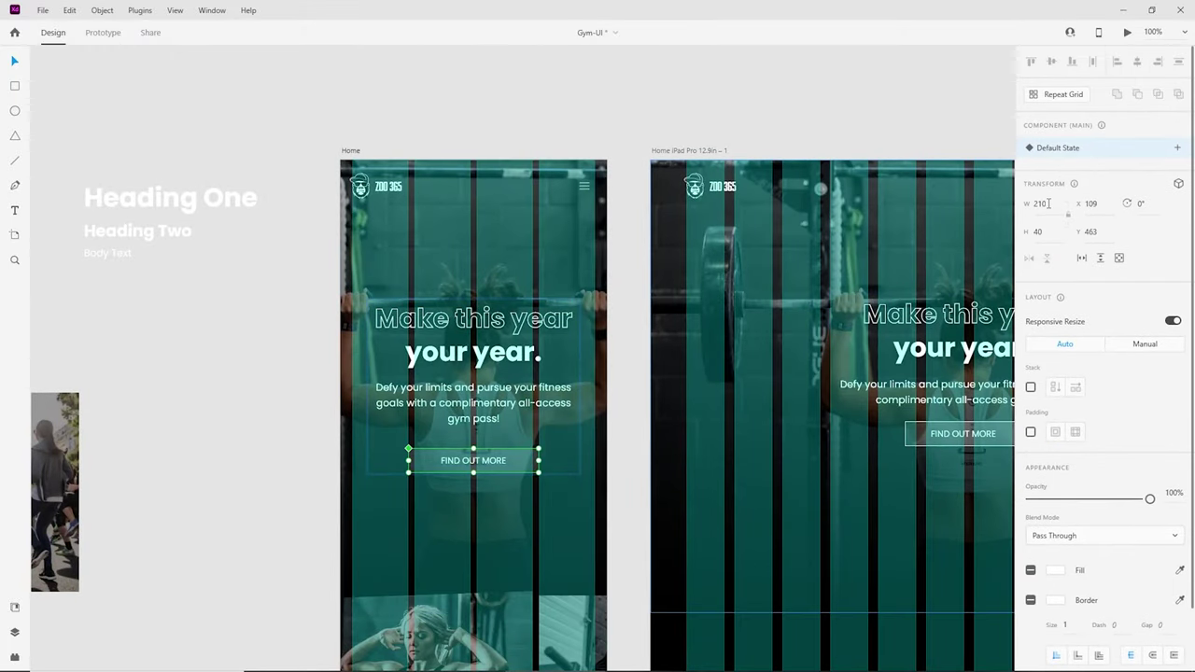
click(657, 463)
key(ctrl+plus)
drag(646, 410, 21, 368)
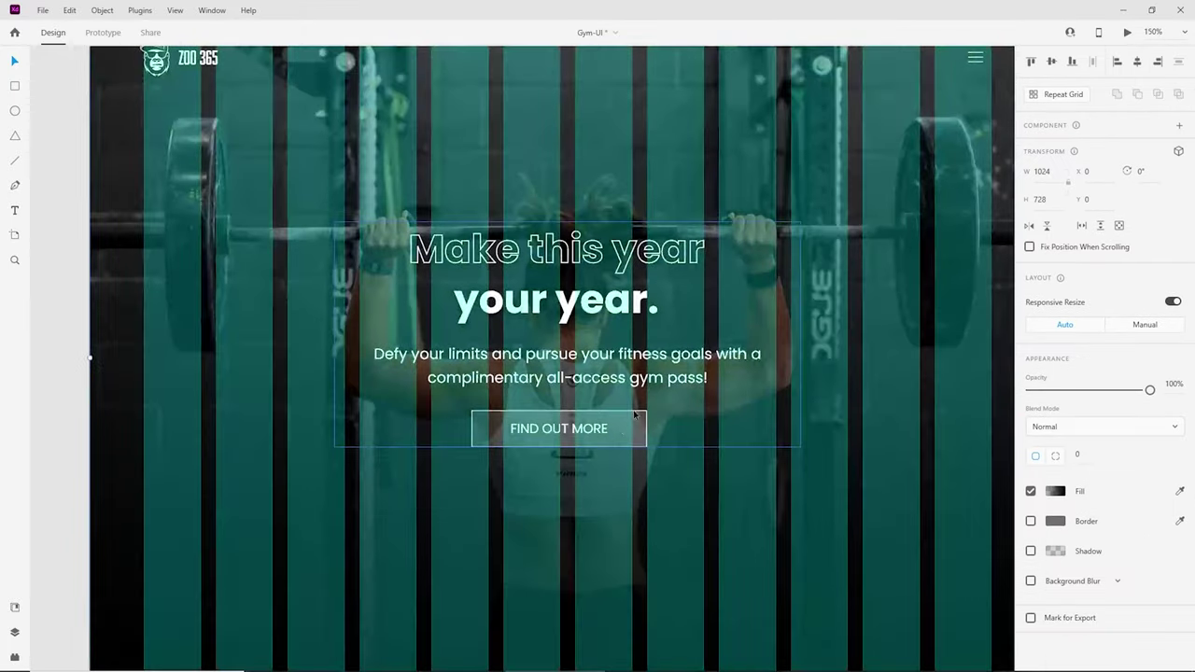
click(640, 424)
double_click(640, 425)
text(210)
key(Return)
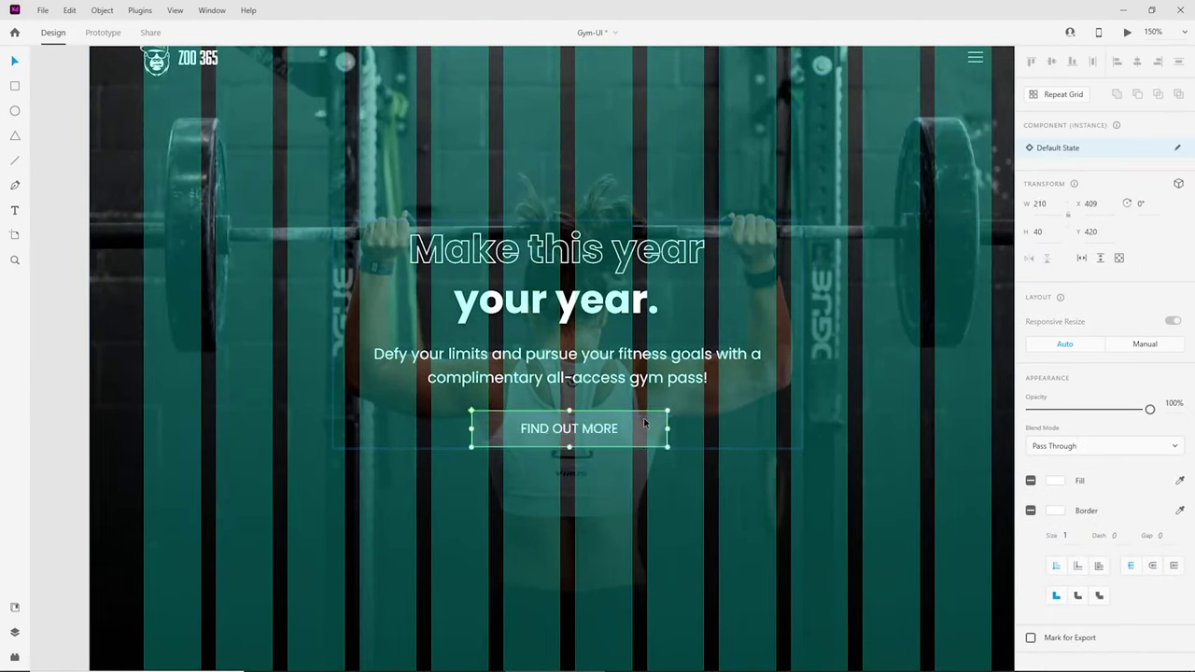
Step: Centre the iPad hero's FIND OUT MORE button under the paragraph
drag(642, 425, 645, 431)
click(827, 448)
key(ctrl+minus)
drag(477, 437, 709, 455)
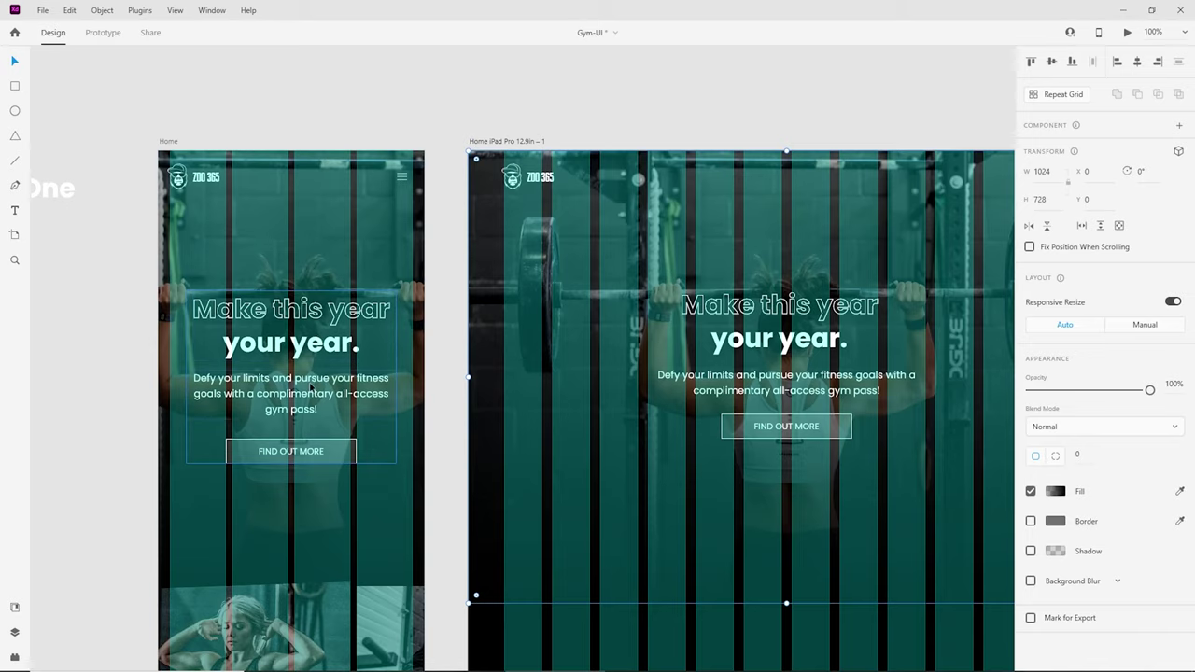
Step: Copy the mobile Home hero text group onto the iPad artboard and widen its paragraph box to 523, centred under the heading
drag(299, 394, 553, 462)
drag(468, 432, 560, 426)
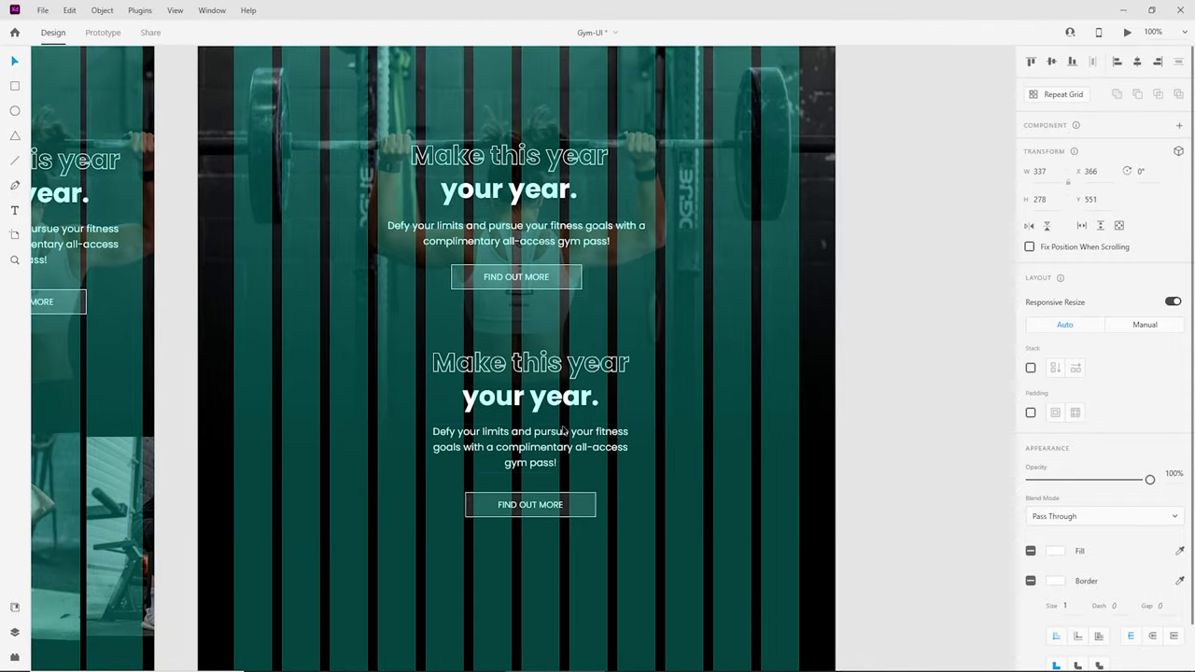
double_click(588, 458)
drag(632, 452, 752, 448)
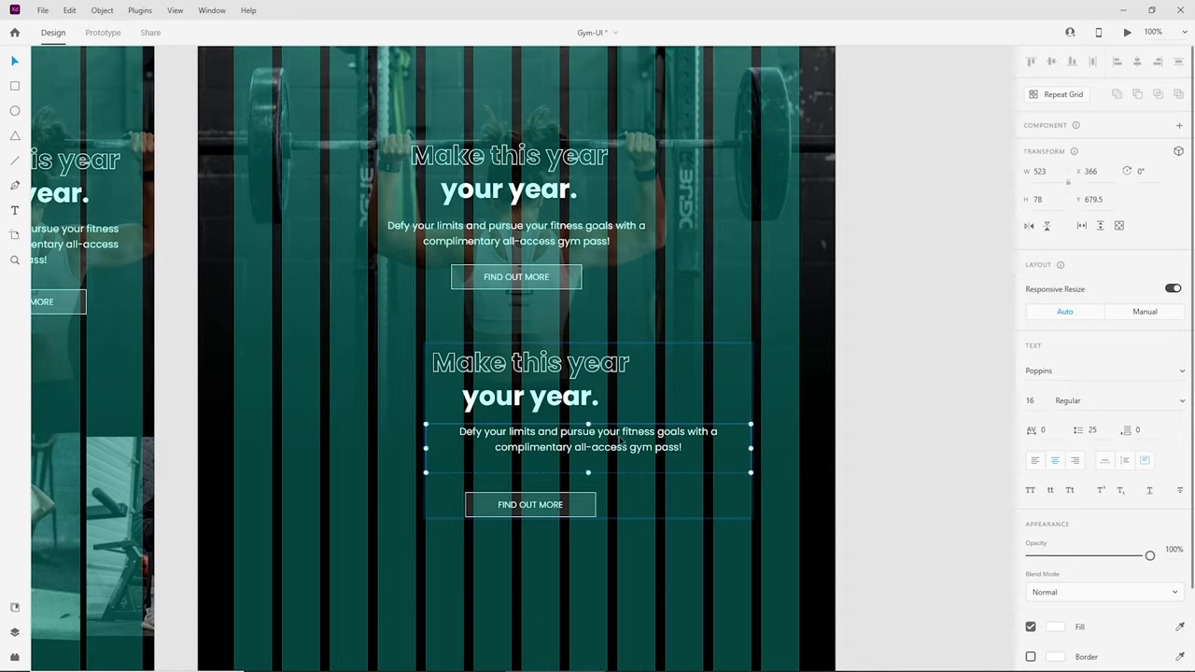
drag(620, 441, 561, 442)
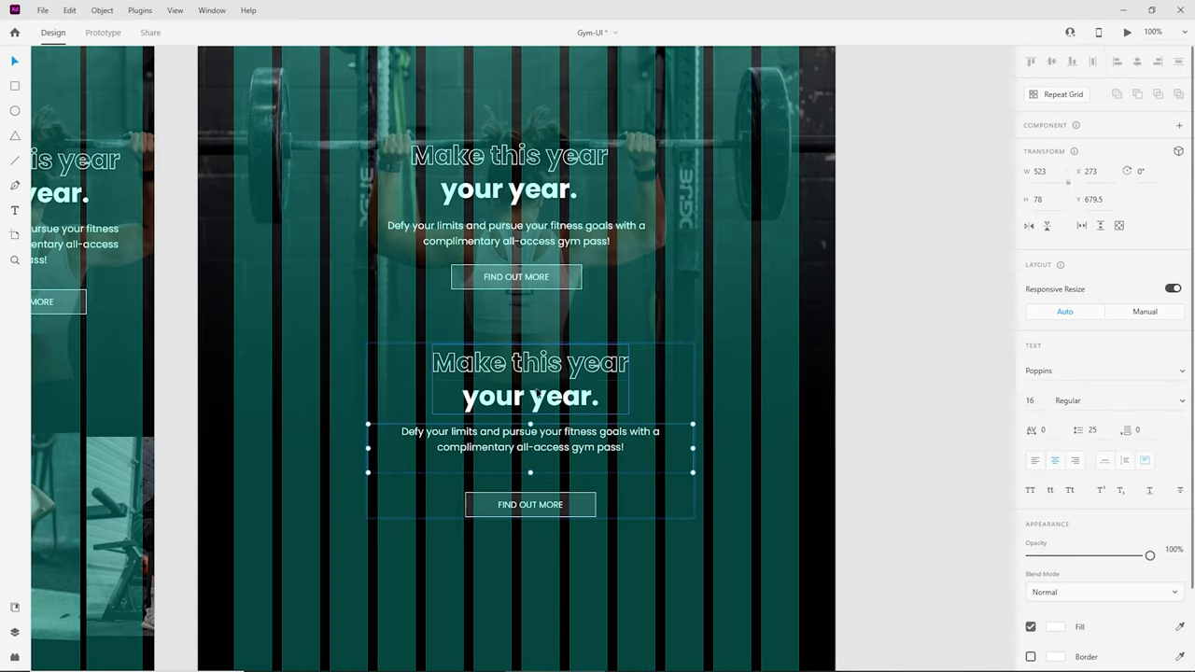
Step: Align the copied group's heading, paragraph and FIND OUT MORE button on their horizontal centres
shift+click(527, 512)
shift+click(528, 374)
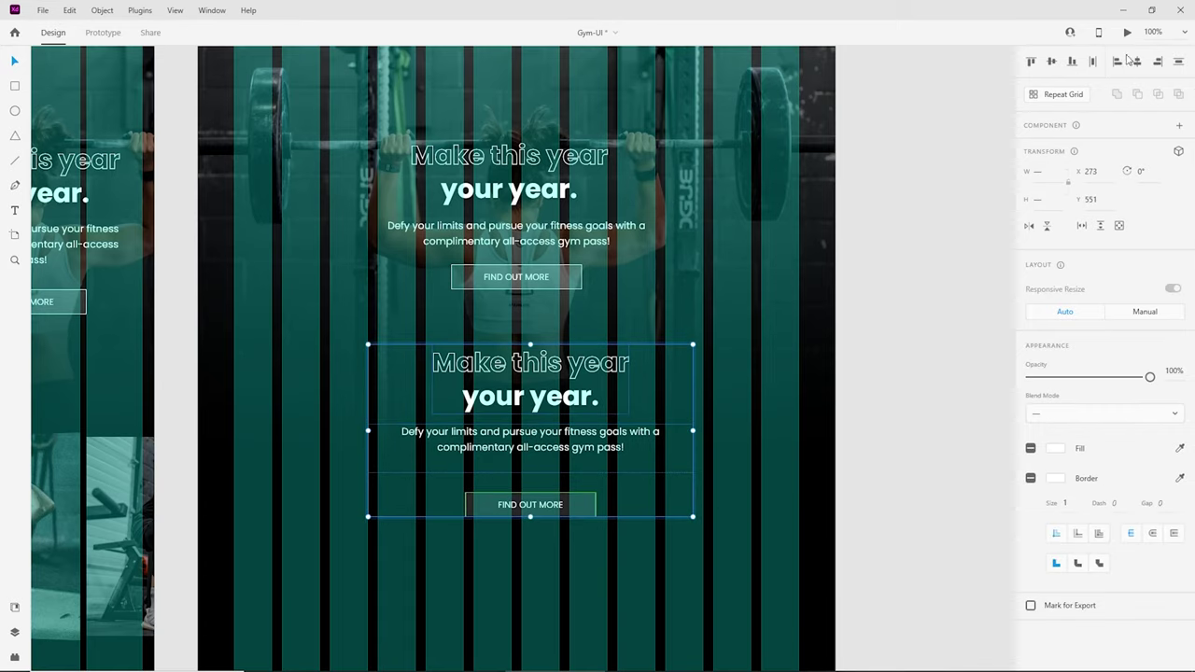
click(1138, 61)
click(827, 402)
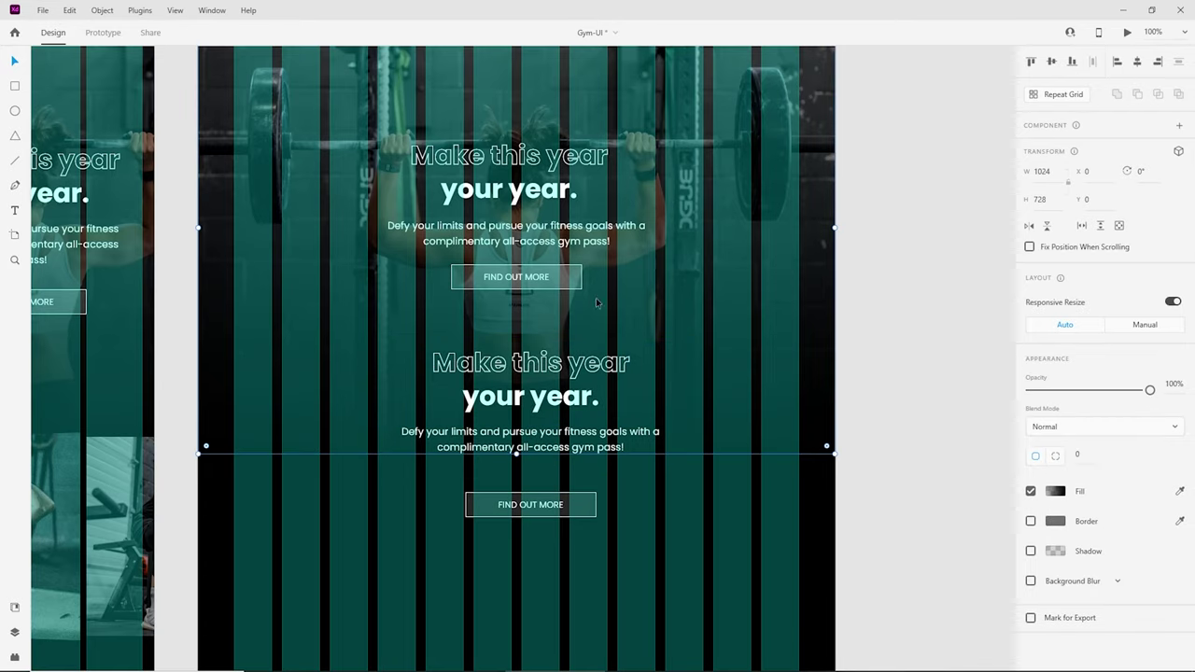
Step: Delete the earlier iPad hero text and move the copied group into its place, centred horizontally at X 251, Y 237
click(548, 245)
key(Delete)
drag(539, 404, 525, 209)
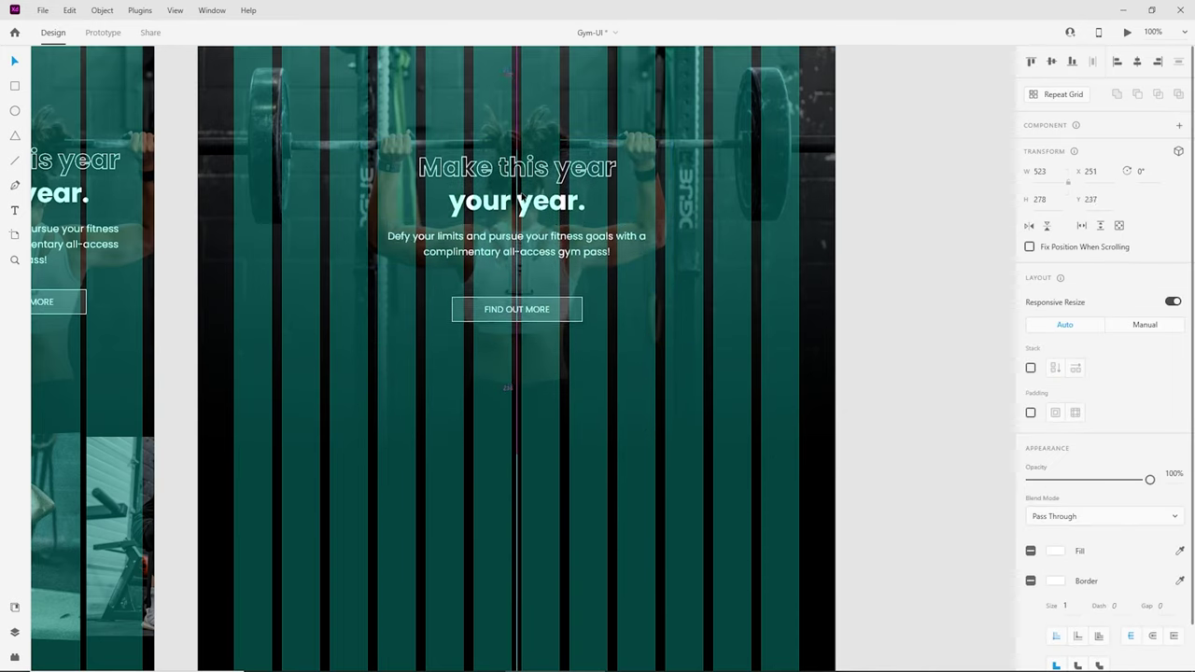
Step: Hide the layout grid on the iPad artboard
scroll(801, 547, down, 3)
click(827, 481)
click(1030, 479)
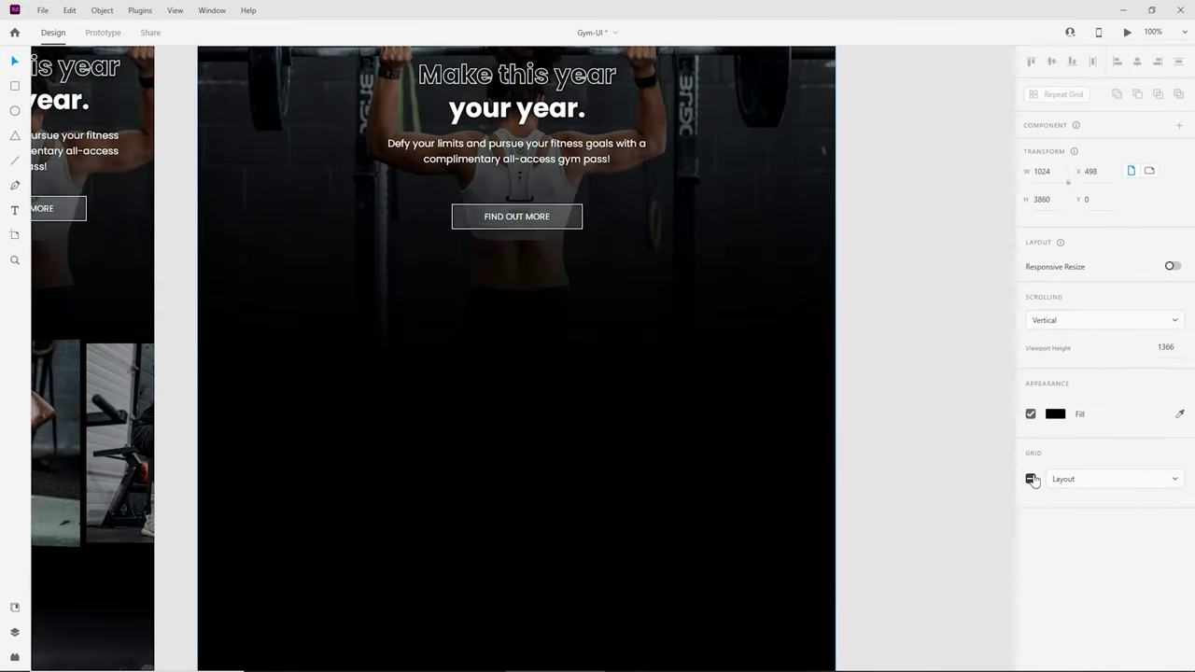
scroll(669, 411, up, 7)
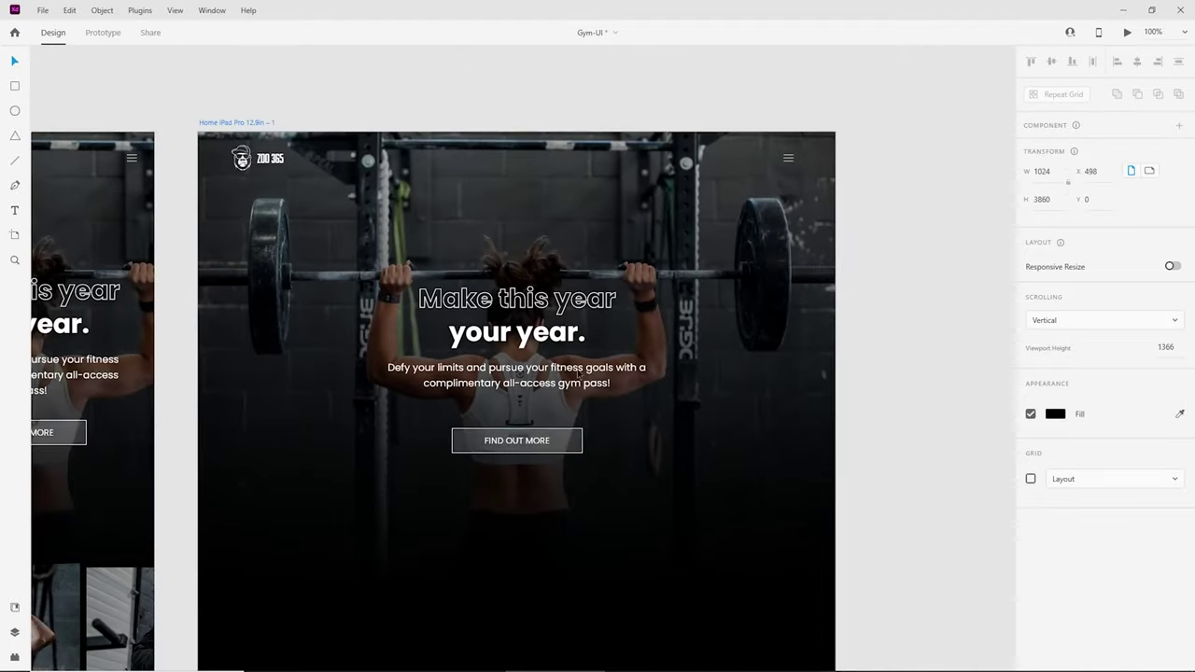
Step: Move the iPad hero text group up to Y 225 and bring its FIND OUT MORE button closer to the paragraph at Y 426
drag(578, 374, 570, 325)
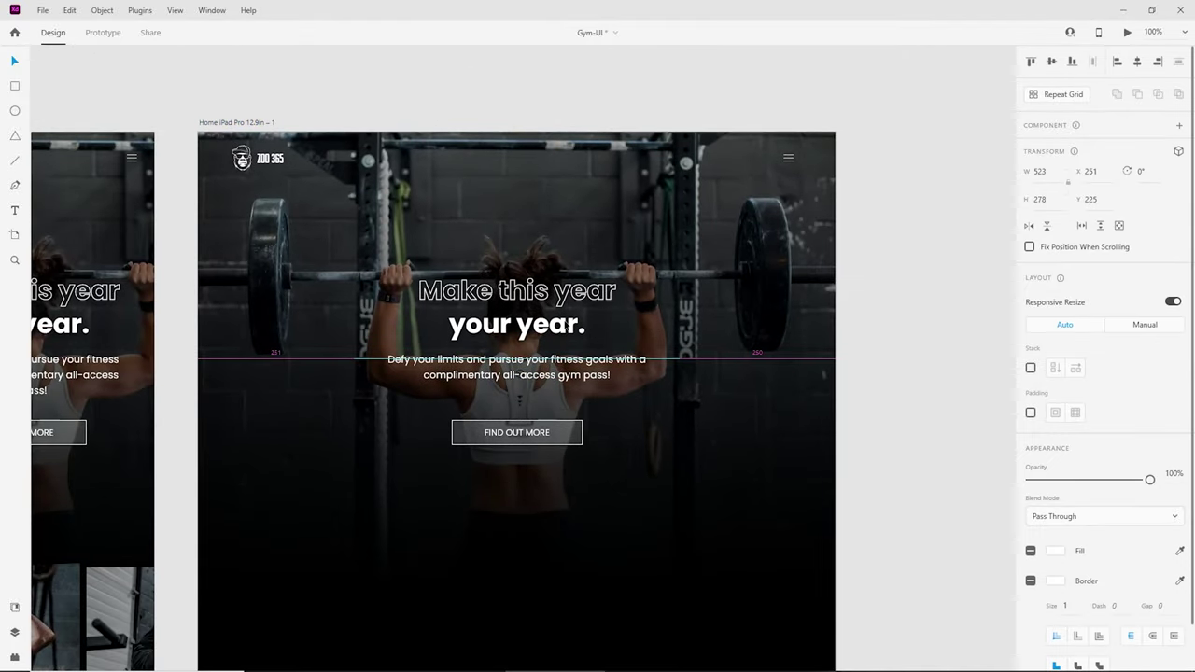
click(860, 332)
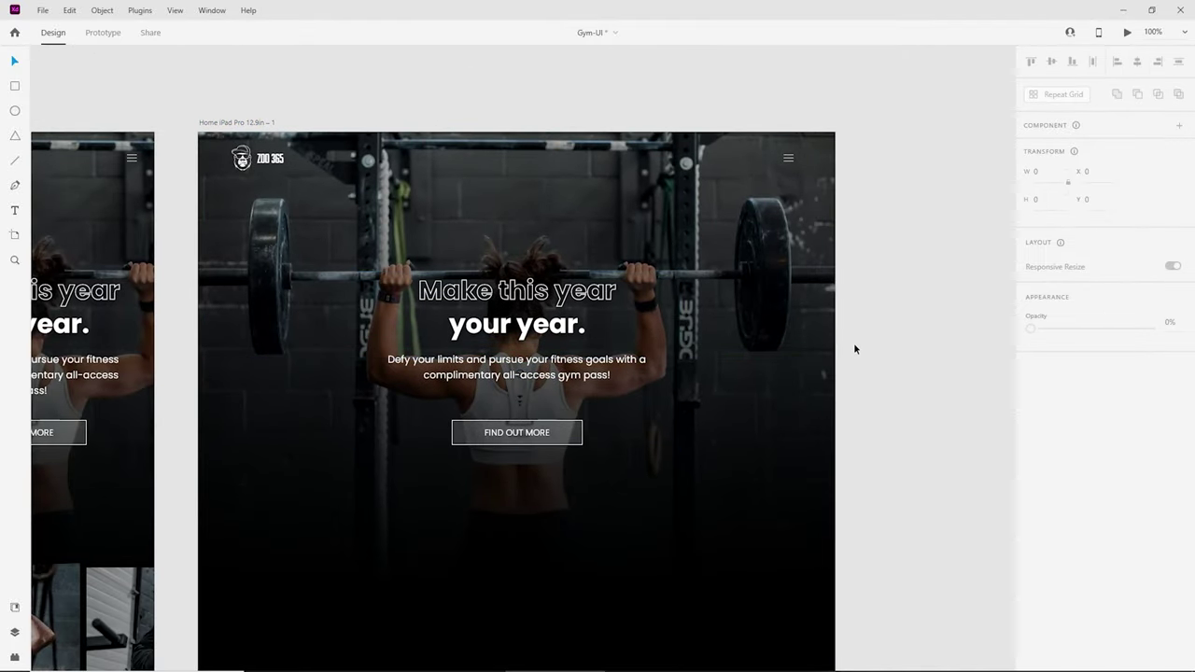
double_click(548, 437)
drag(573, 434, 572, 410)
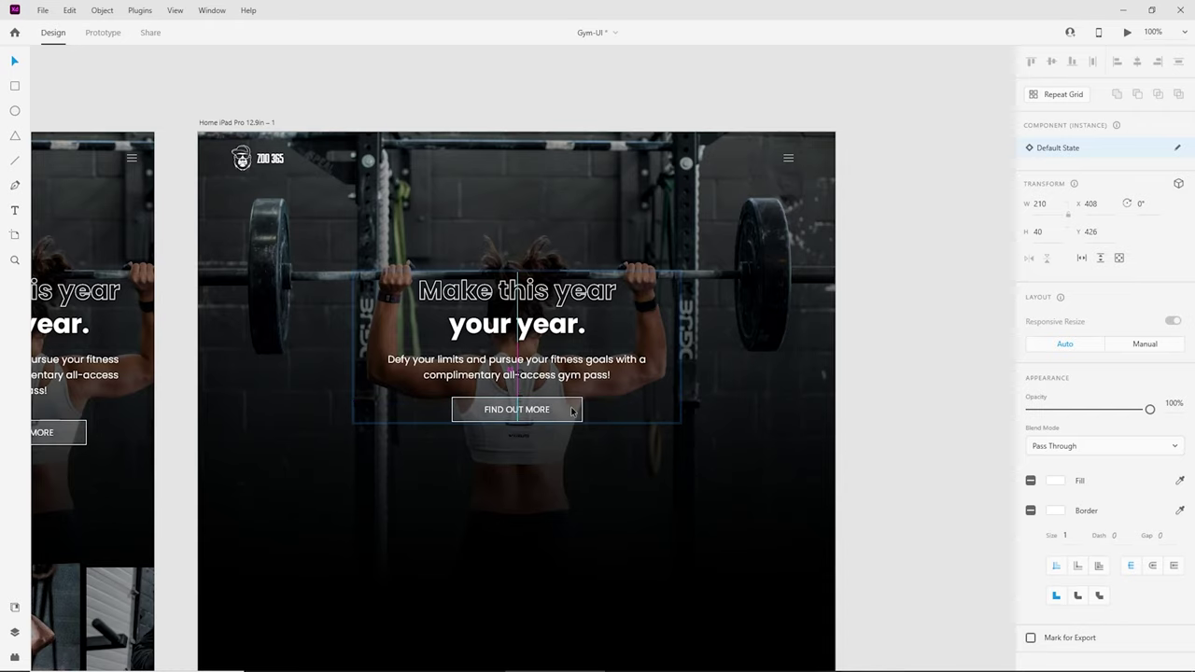
Step: Shift the iPad hero text group slightly down to Y 244, keeping it centred
click(865, 365)
drag(557, 322, 558, 325)
drag(523, 377, 523, 384)
click(944, 368)
key(ctrl+equal)
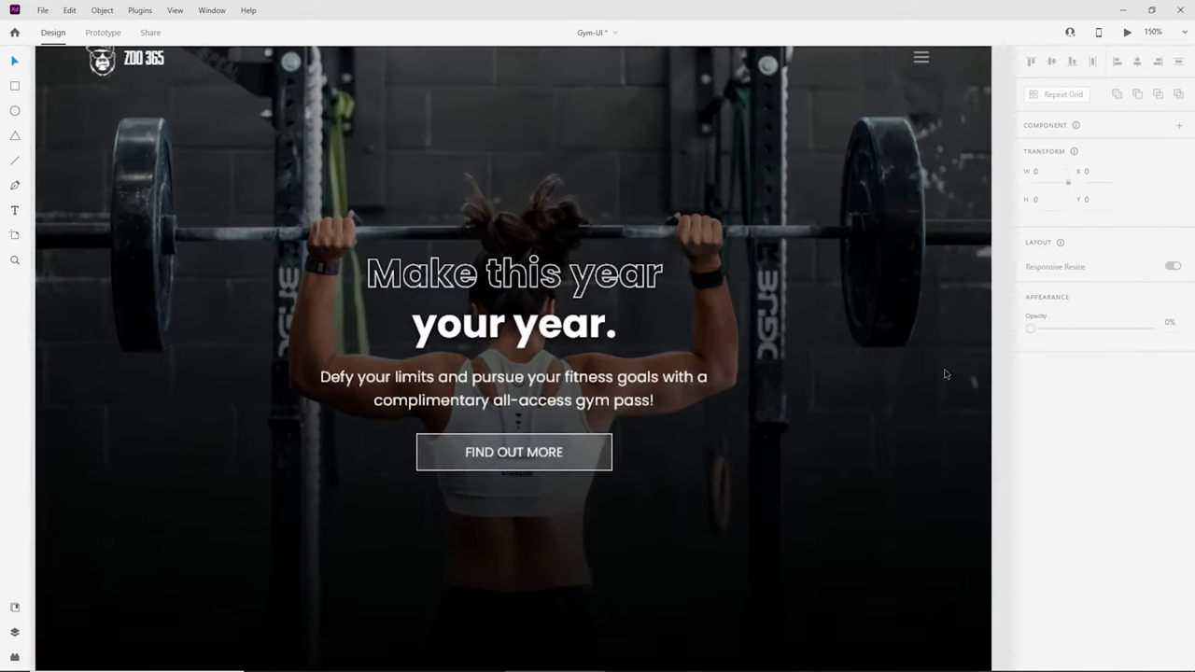
Step: Check the proportions of the iPad hero section in the desktop preview and close the preview
key(ctrl+minus)
scroll(694, 379, down, 1)
scroll(694, 383, up, 2)
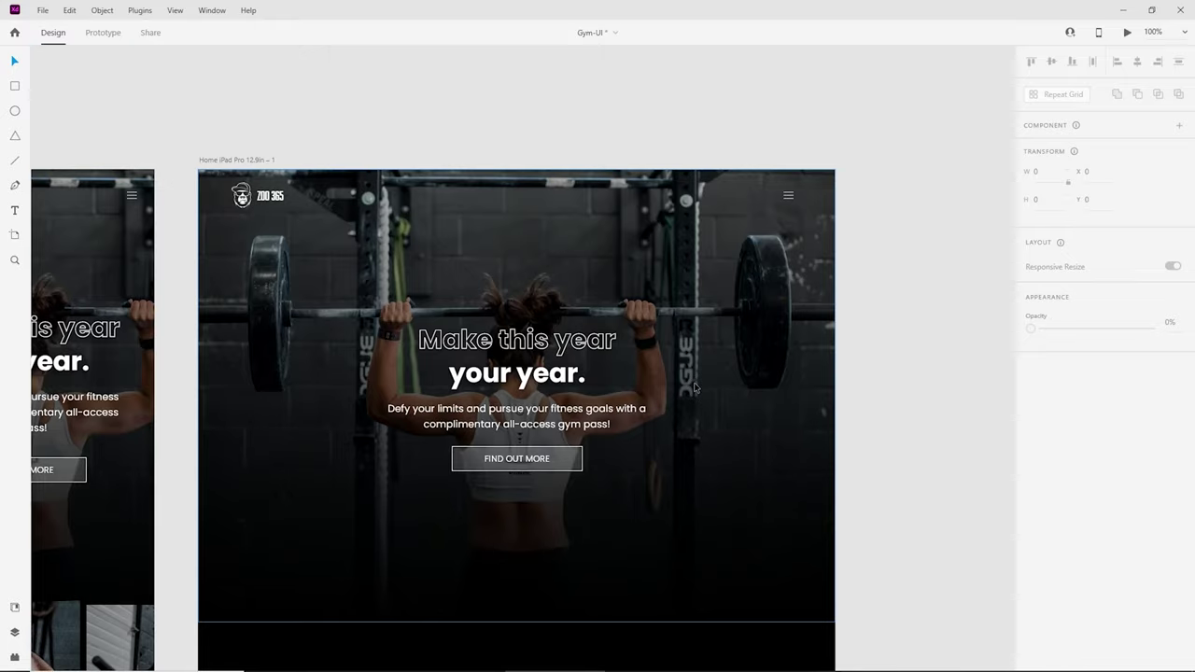
key(ctrl+equal)
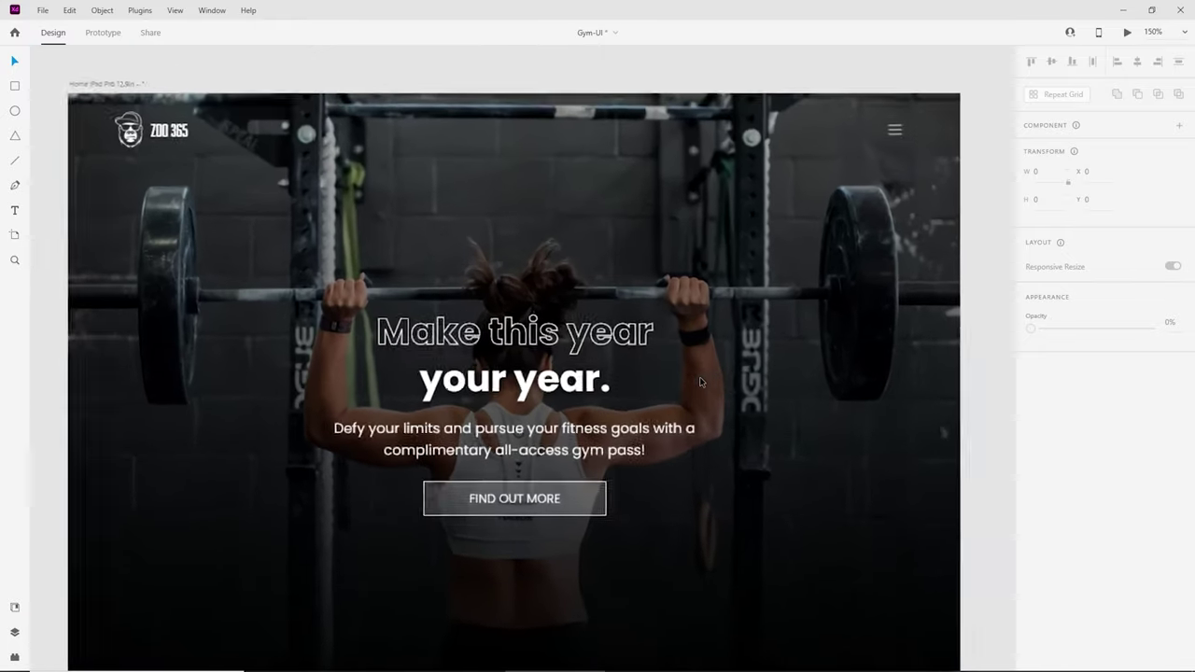
click(636, 360)
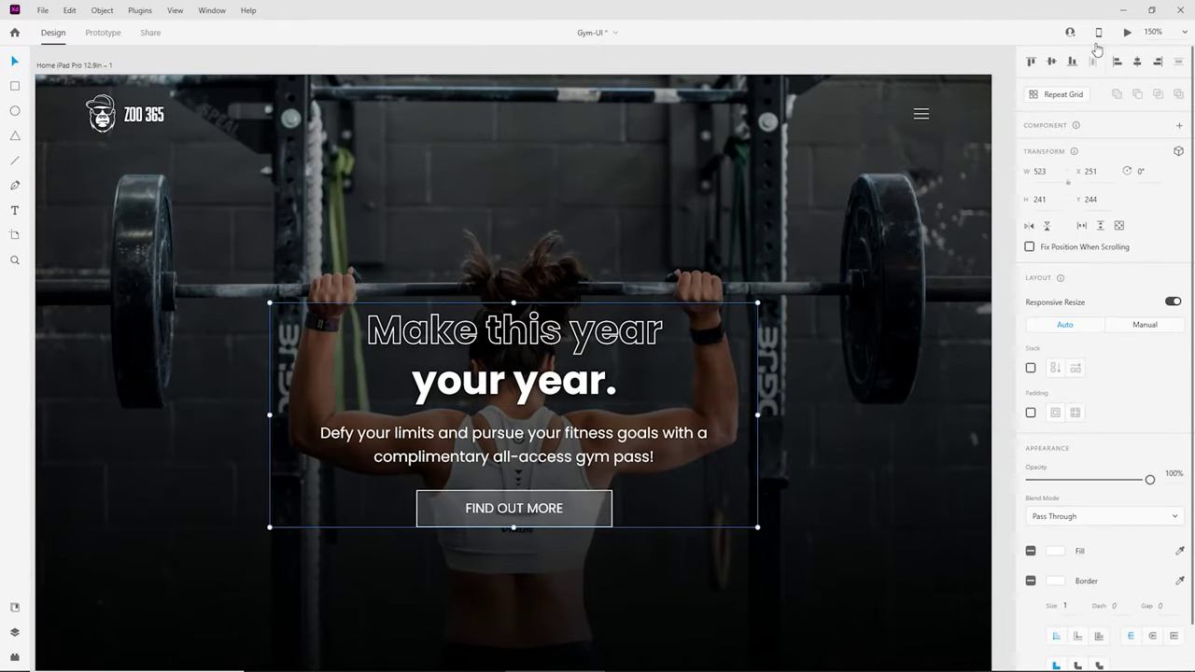
click(1127, 32)
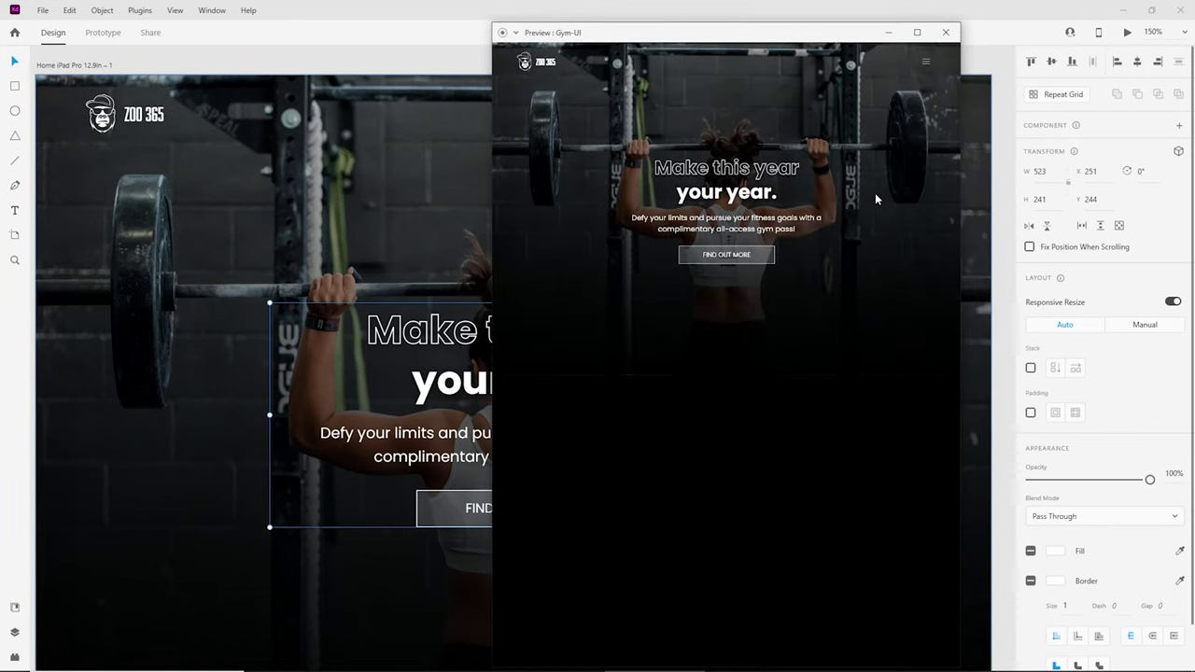
drag(685, 41, 553, 41)
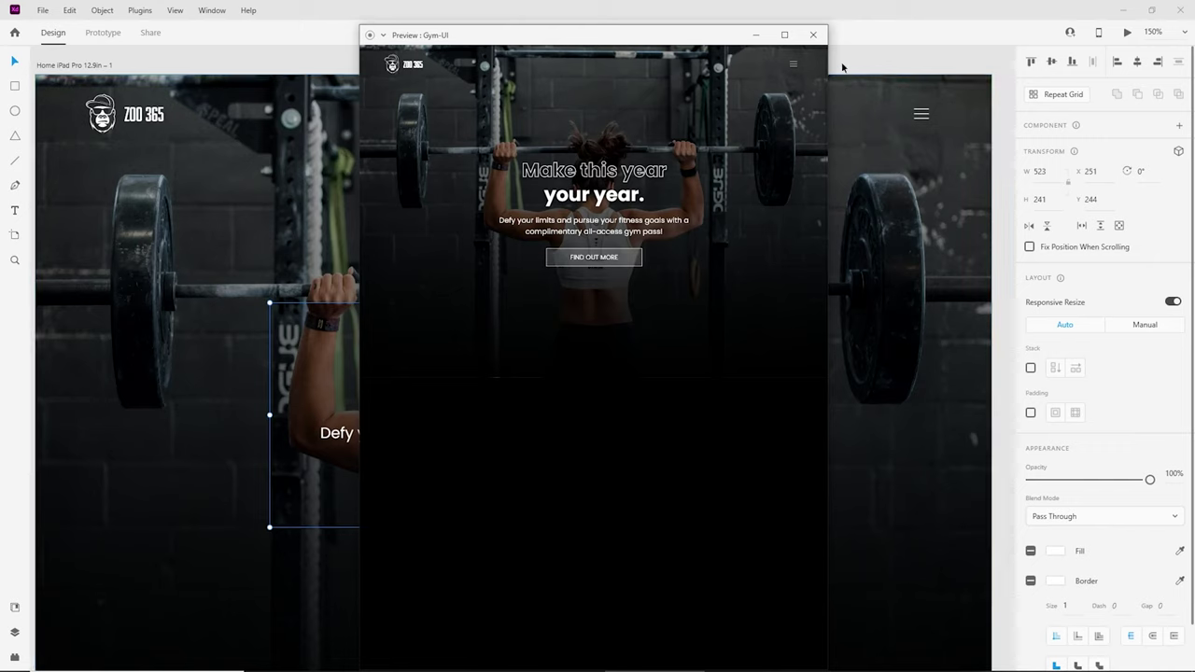
click(814, 36)
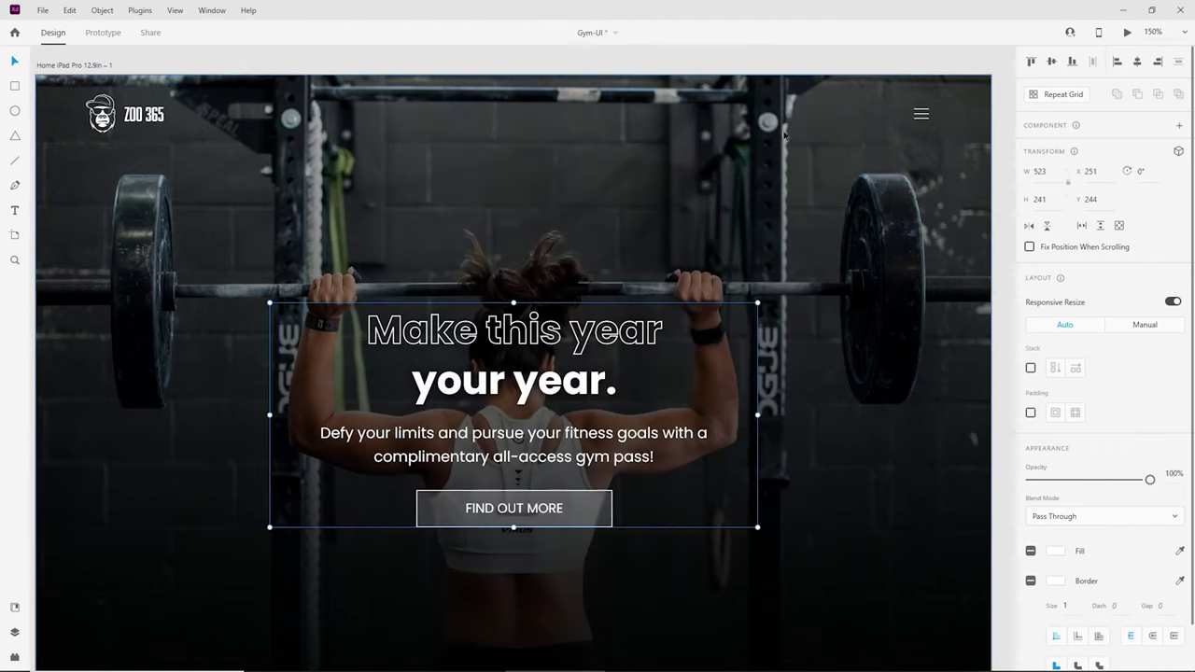
Step: Try font size 98 on the iPad hero's outlined "Make this year" line and settle on 68
double_click(614, 350)
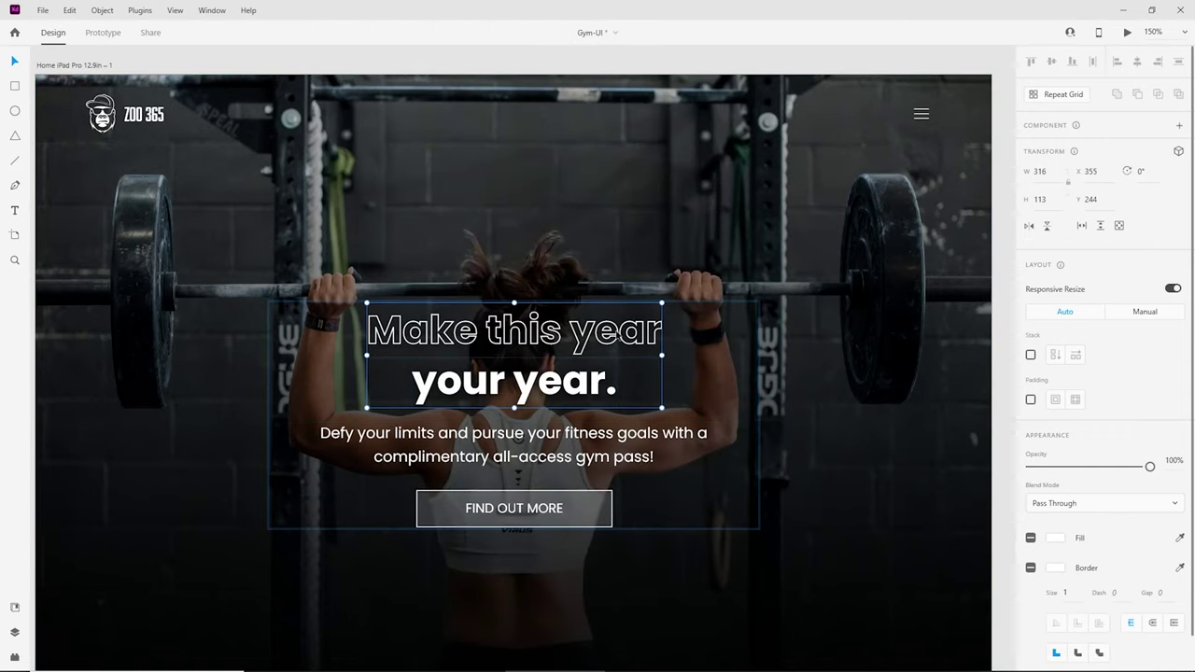
double_click(479, 350)
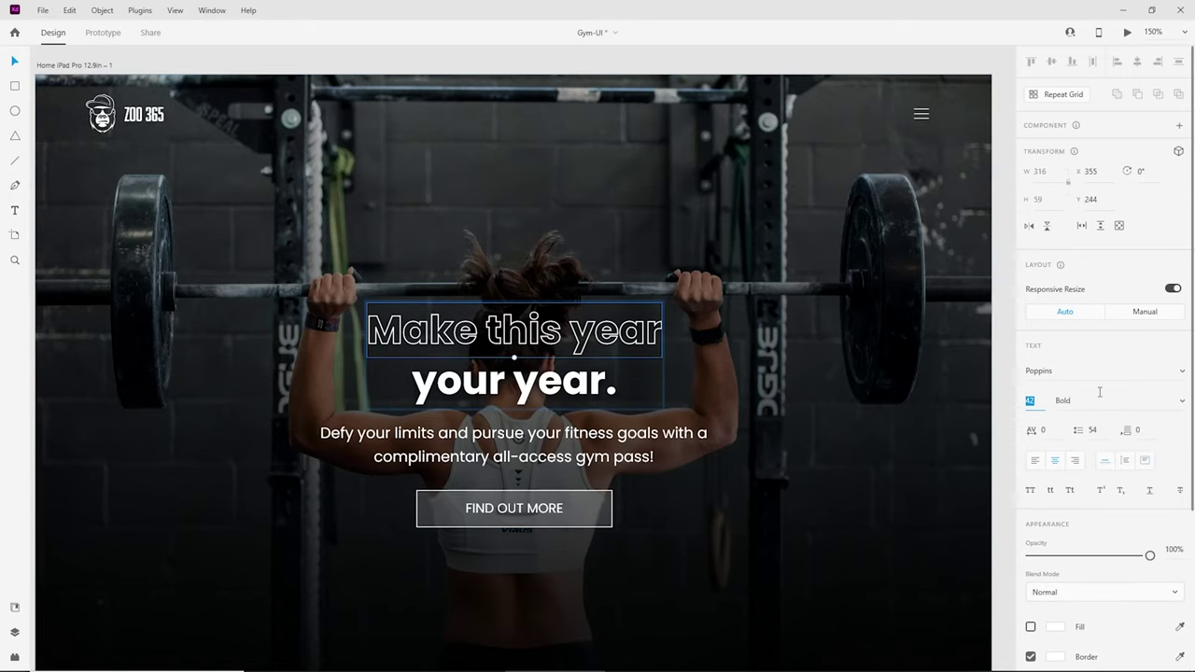
text(98)
key(Return)
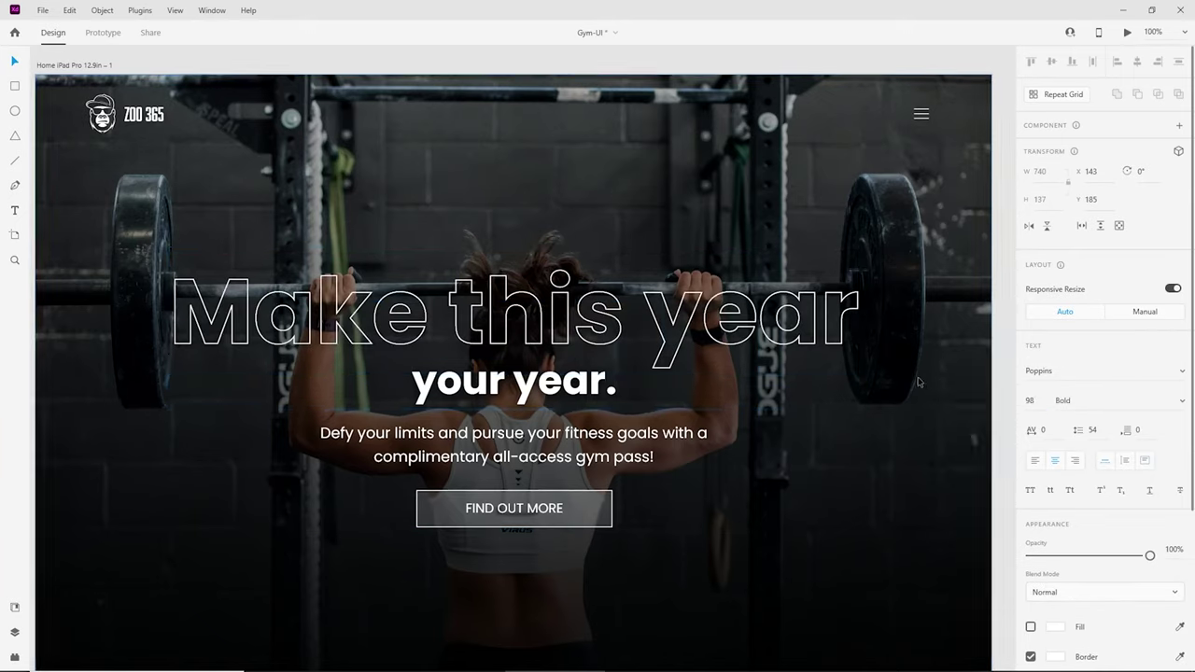
key(ctrl+minus)
key(ctrl+plus)
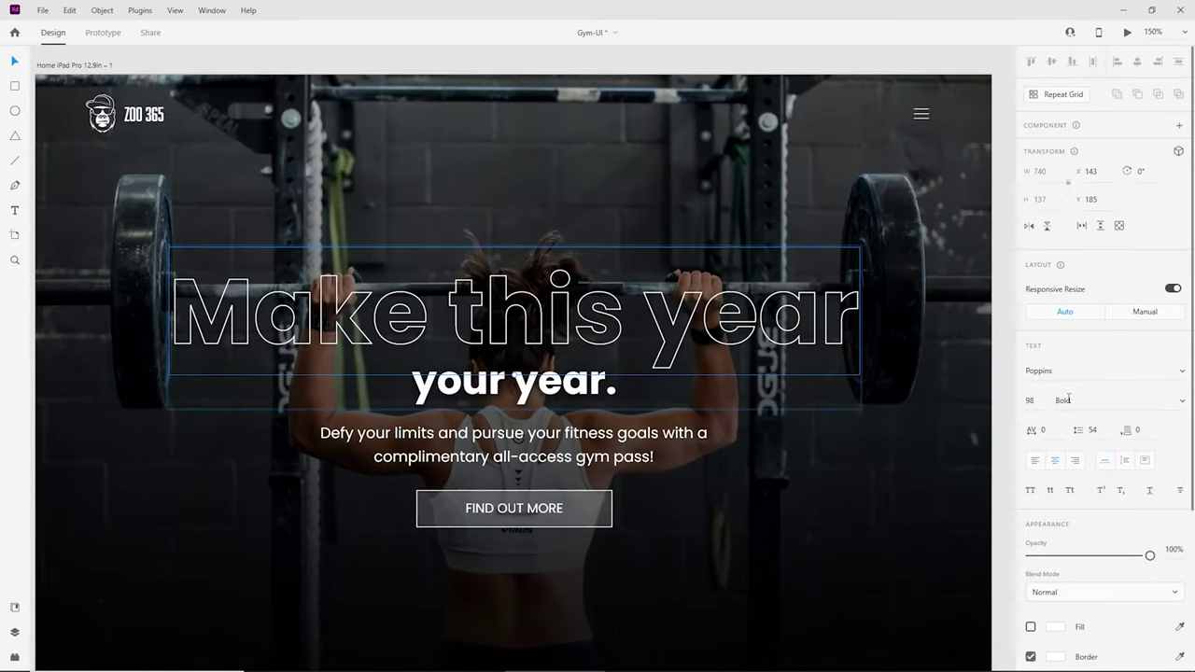
key(shift+Down)
key(shift+Down)
key(shift+Down)
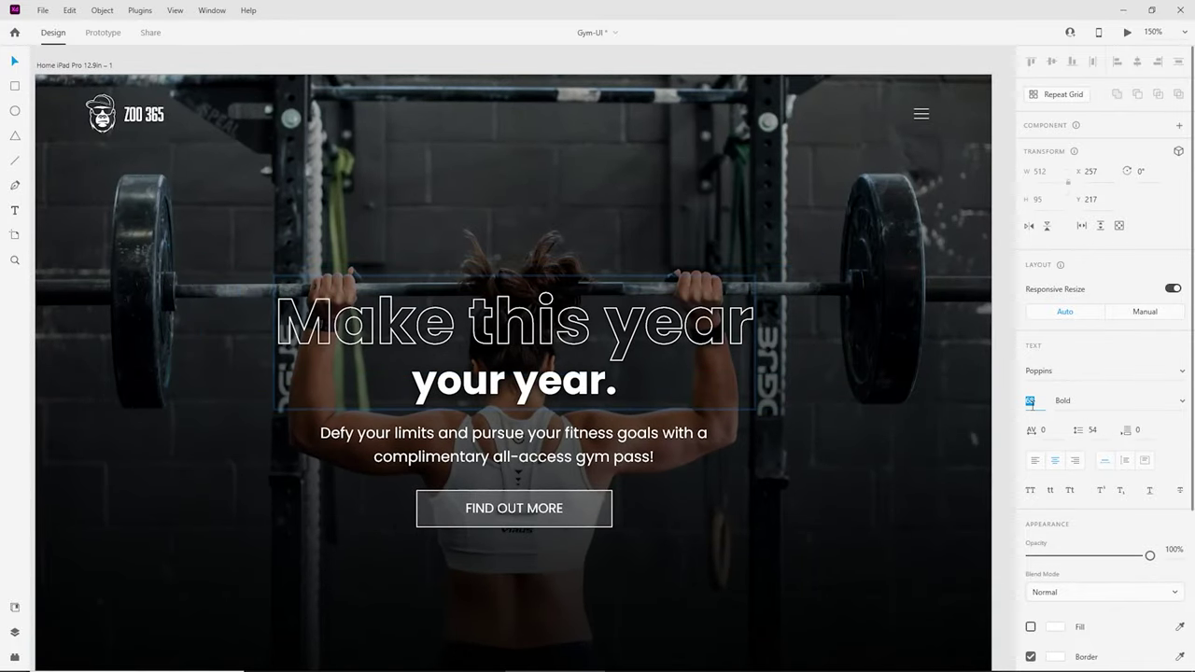
Step: Set the font size of the iPad hero's "your year." line to 68
click(524, 397)
text(68)
key(Return)
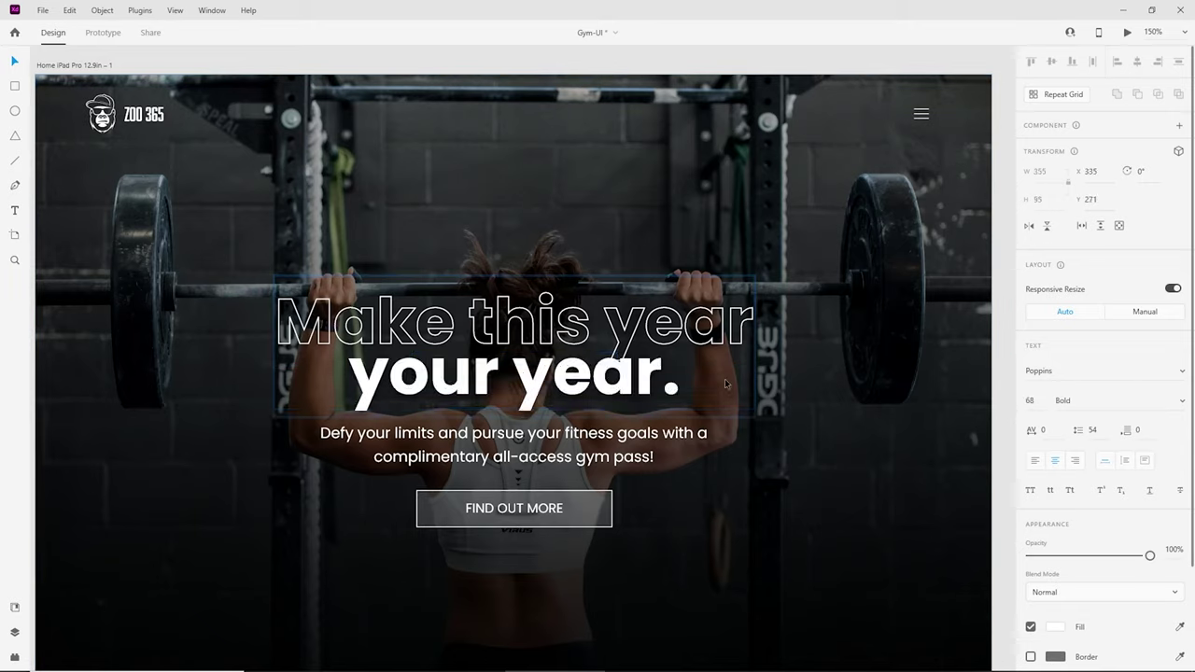
key(Escape)
click(868, 342)
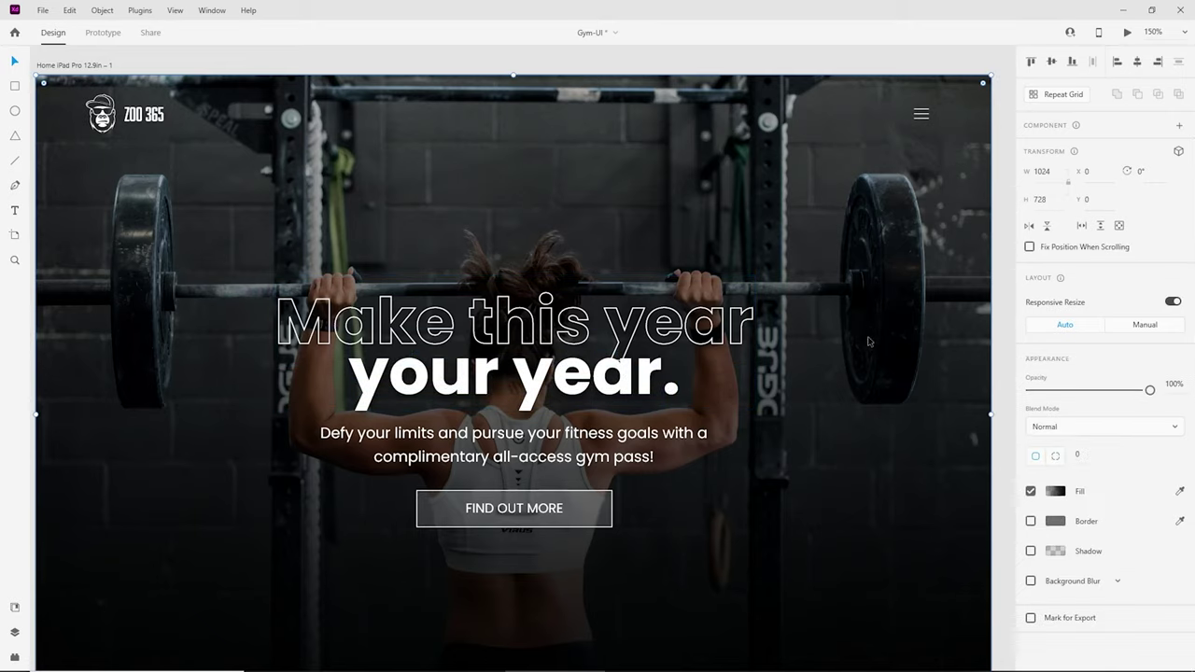
Step: Nudge the outlined "Make this year" line up to Y 202 to open space above "your year."
click(602, 308)
double_click(598, 313)
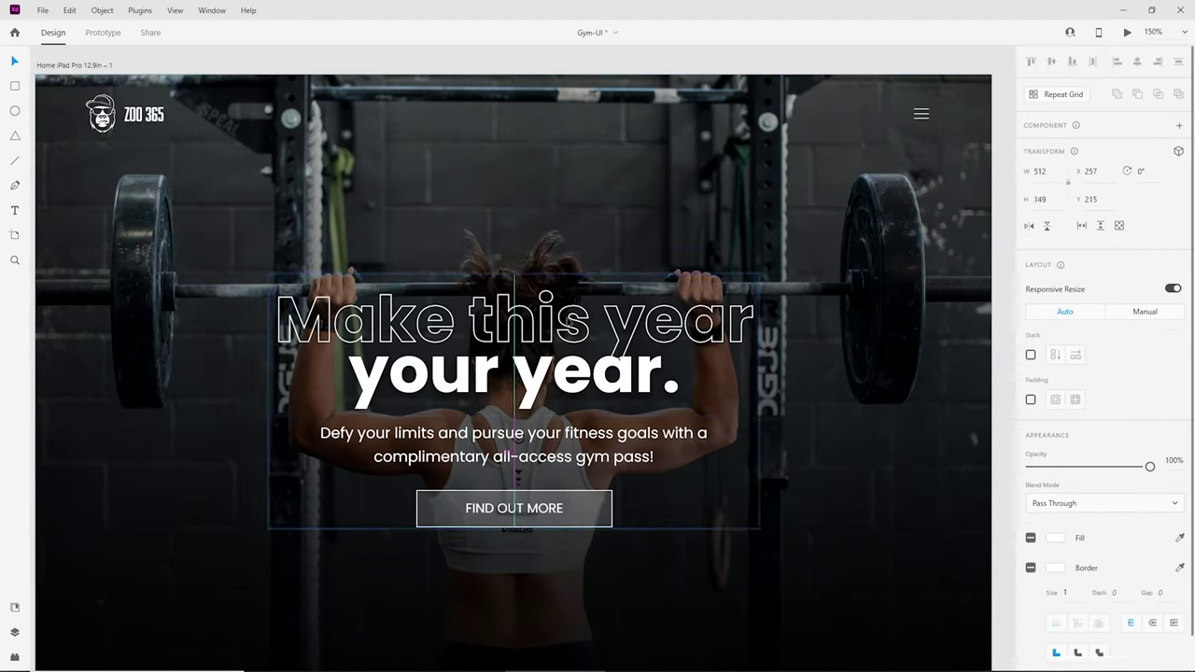
click(568, 323)
key(Up)
key(Up)
key(Up)
key(Up)
key(Up)
key(Up)
key(Up)
key(Up)
key(Up)
key(Up)
key(Up)
key(Up)
key(Up)
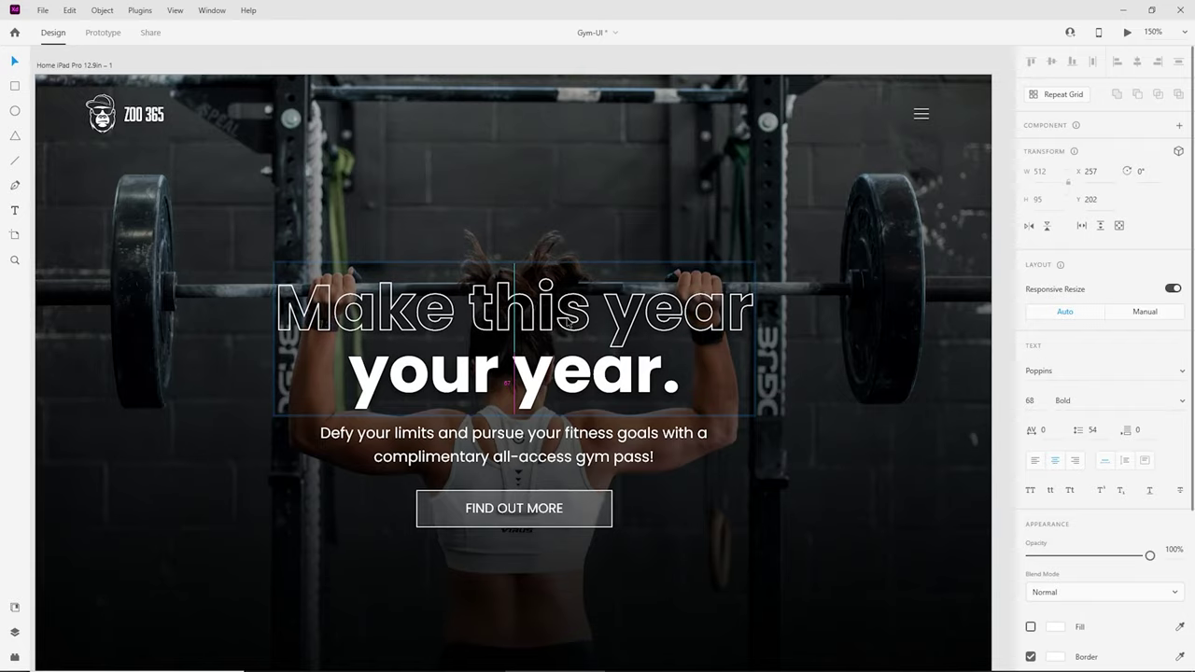
Step: Raise the outlined "Make this year" line a little further to Y 196 and check the heading's line spacing
click(881, 394)
key(ctrl+1)
drag(558, 458, 521, 449)
scroll(521, 448, up, 5)
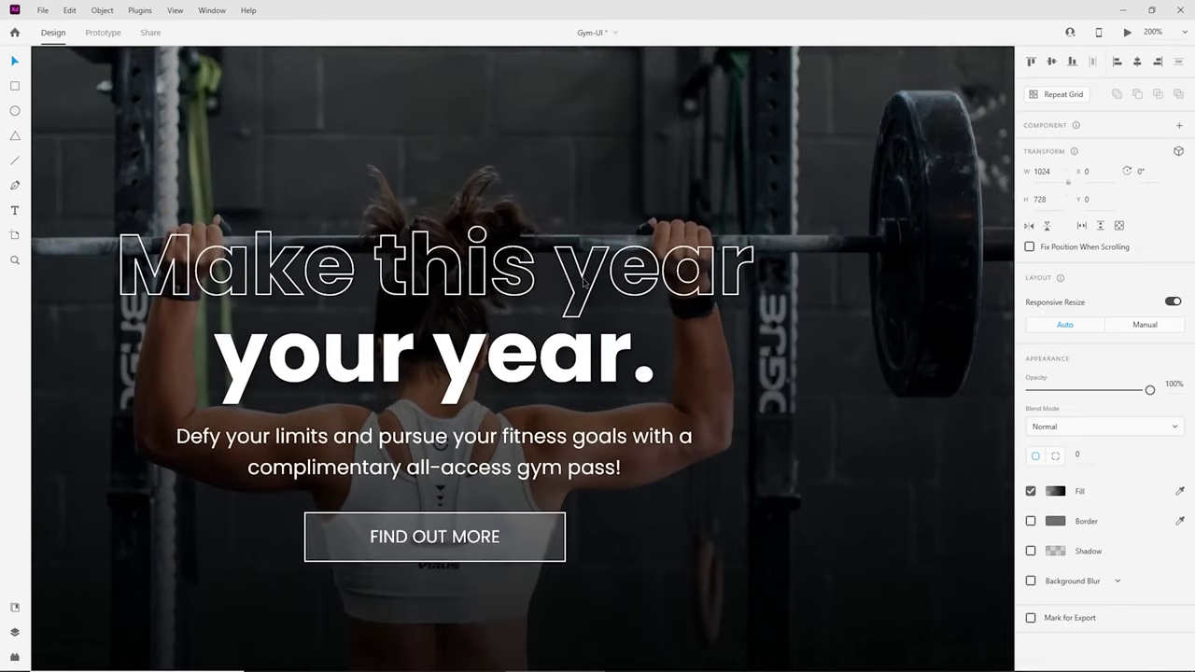
click(594, 280)
scroll(594, 280, down, 2)
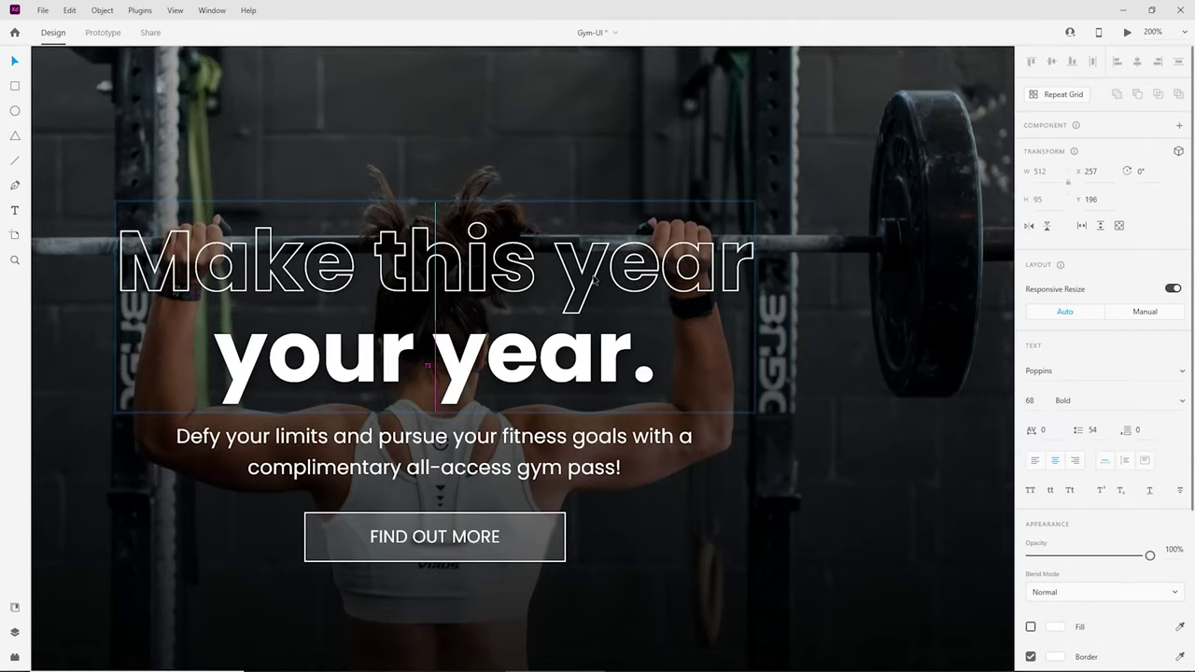
click(785, 399)
scroll(785, 398, down, 3)
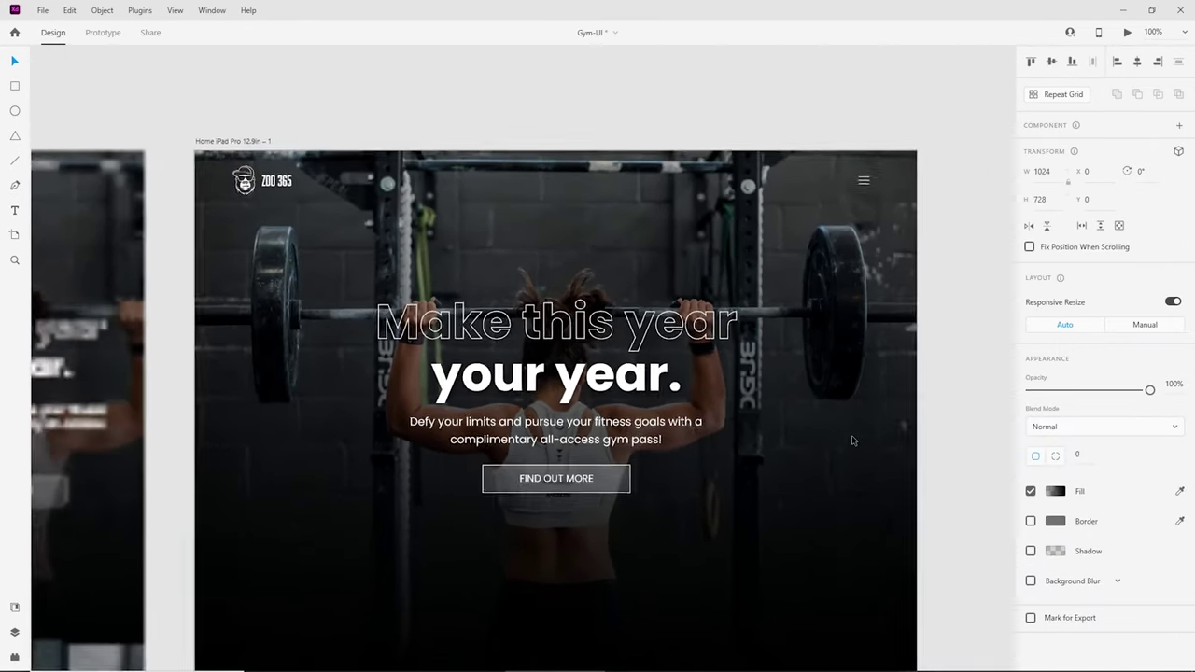
scroll(595, 445, up, 3)
scroll(623, 441, down, 3)
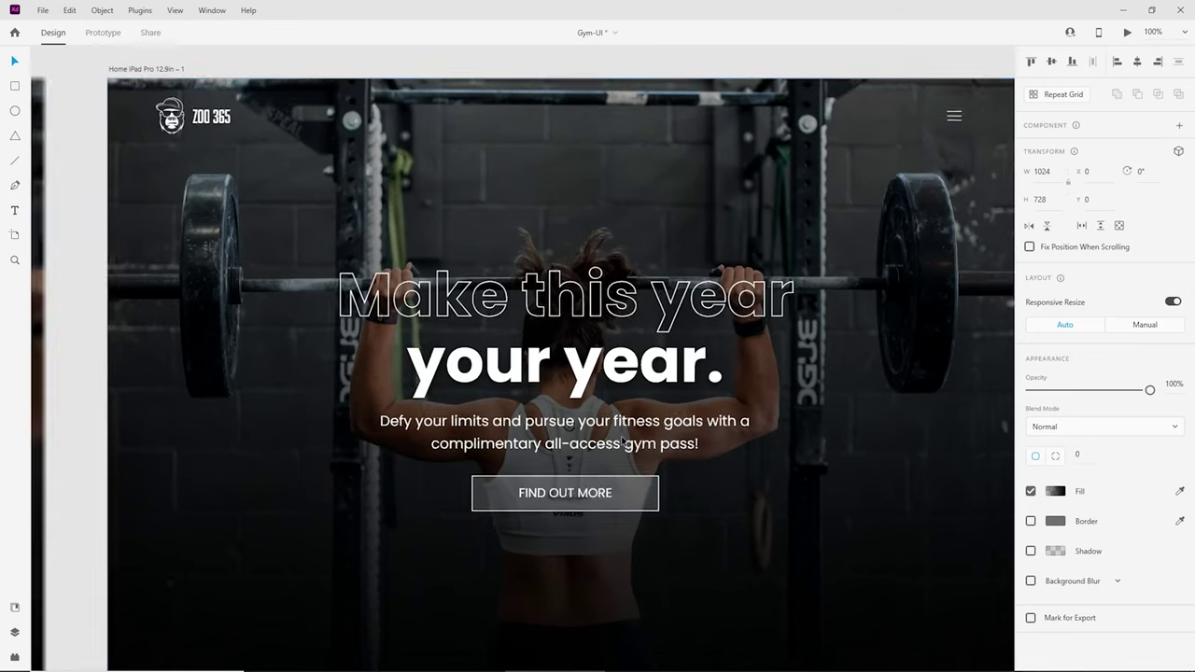
click(888, 348)
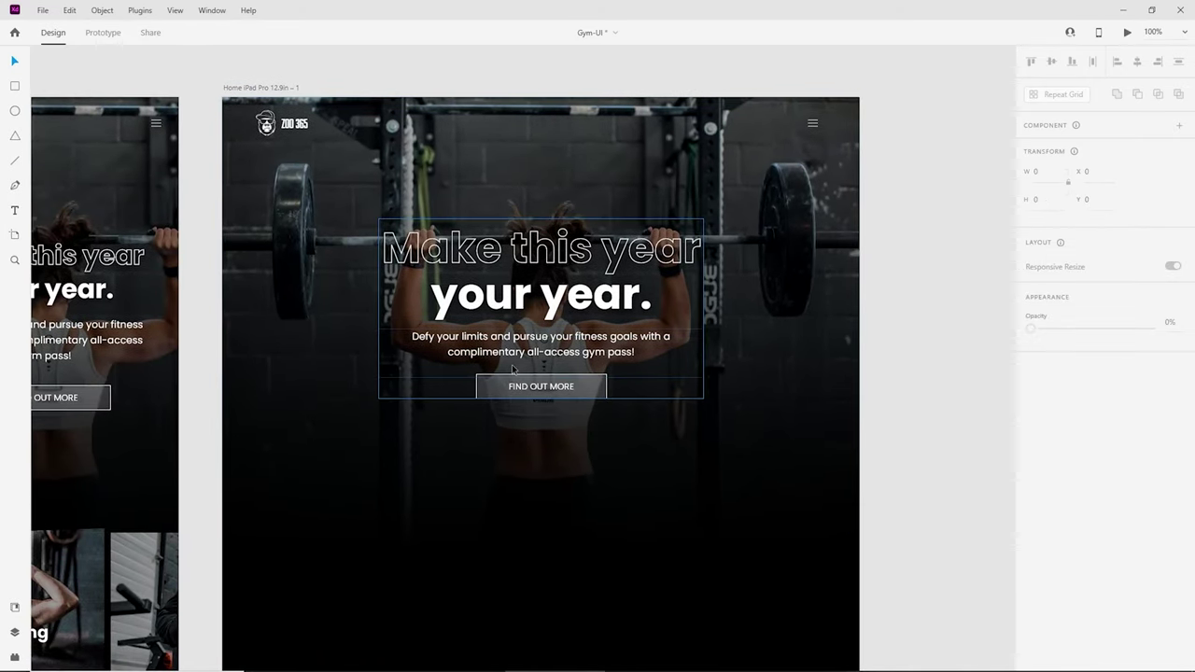
Step: Move the whole iPad hero text group up to Y 153, keeping it centred horizontally
scroll(512, 370, down, 3)
scroll(513, 362, up, 2)
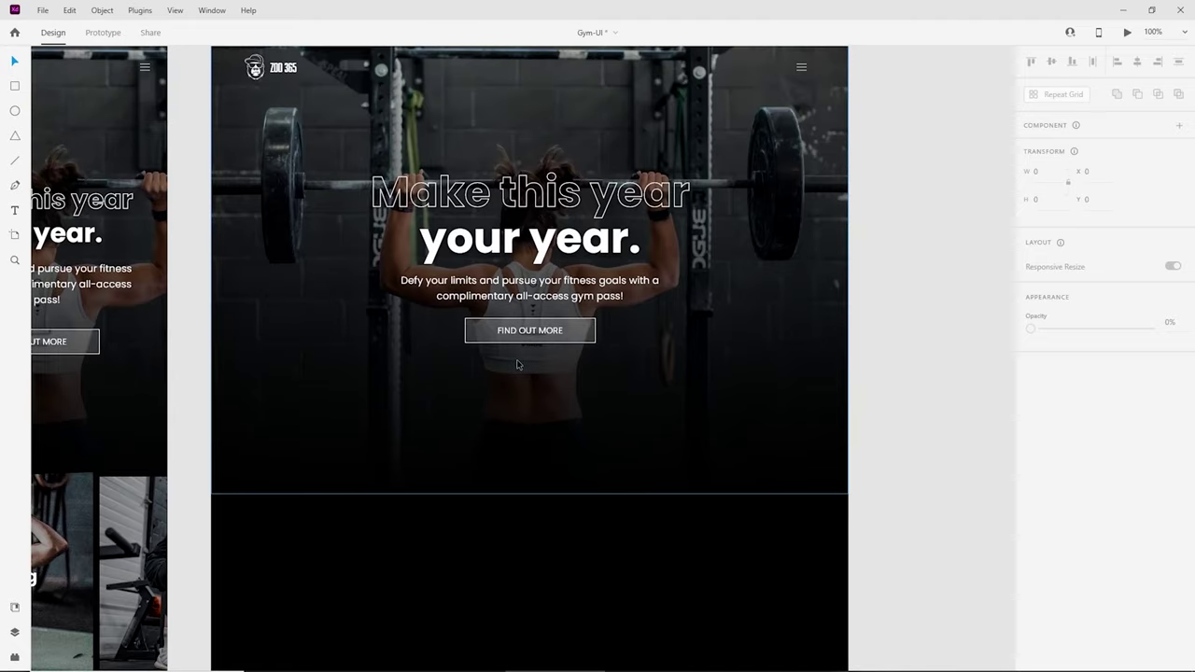
click(555, 295)
drag(554, 296, 553, 268)
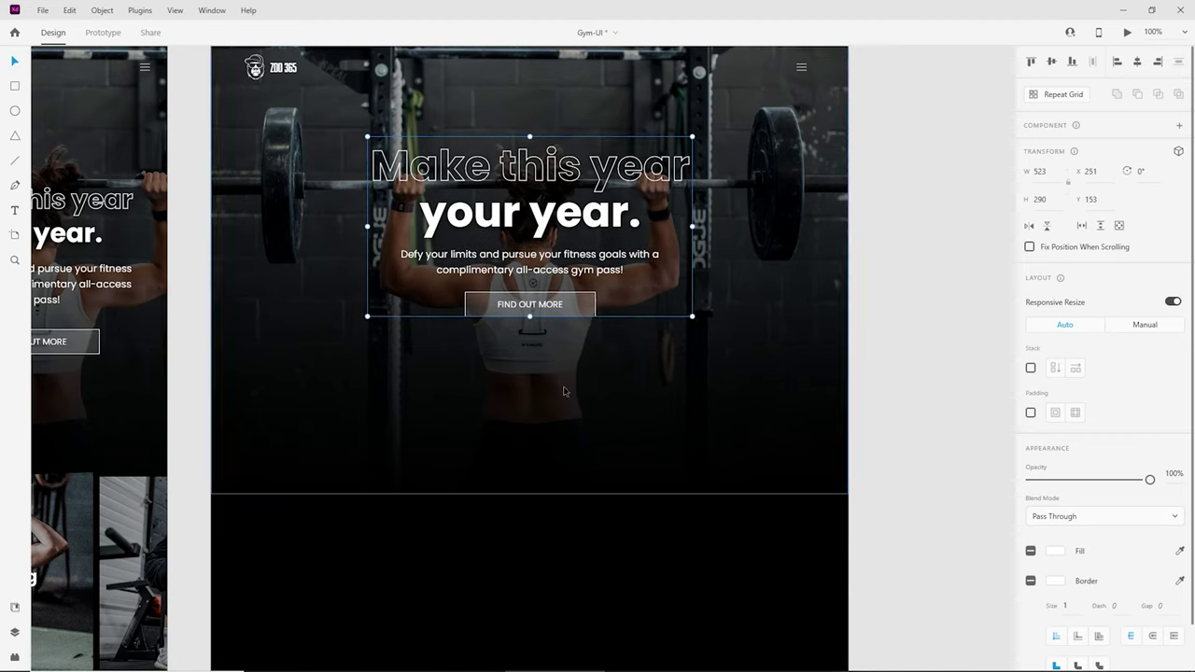
Step: Place a copy of the hero's description text below the FIND OUT MORE button and change its wording to "SCROLL"
double_click(555, 269)
double_click(559, 270)
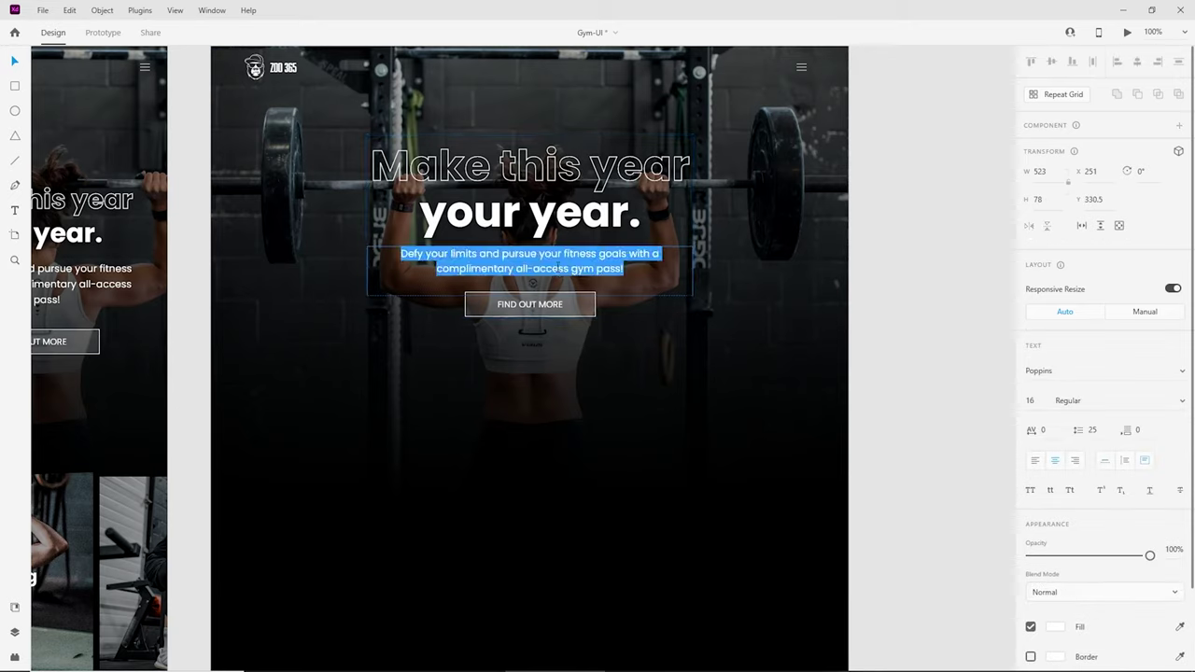
key(Escape)
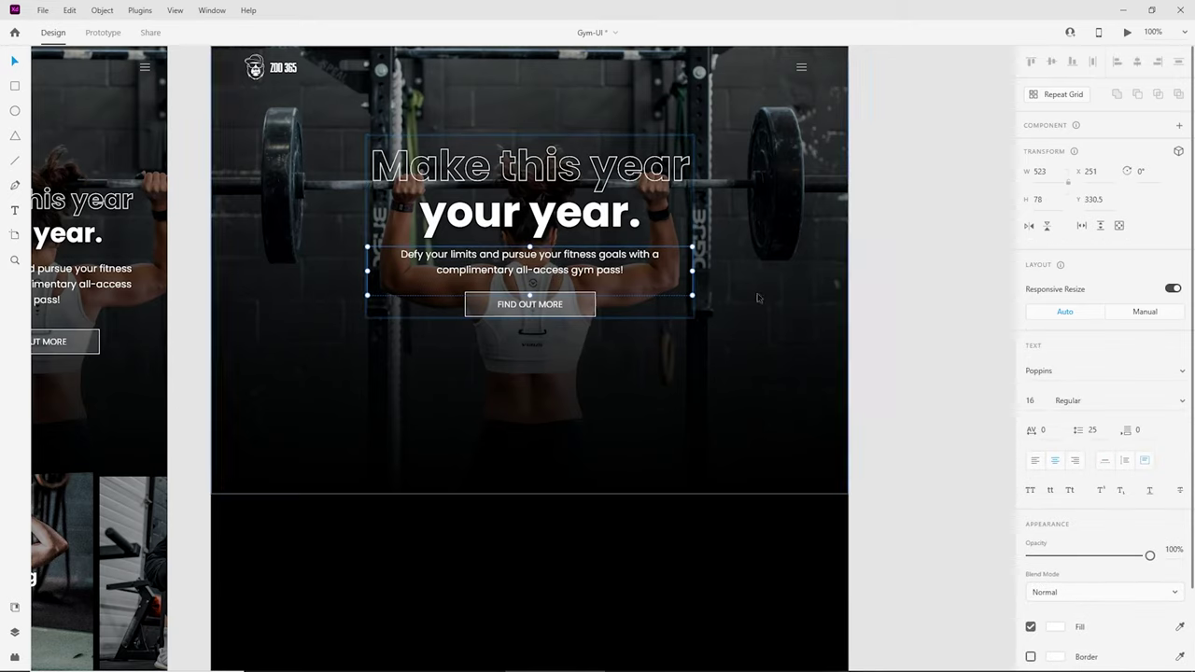
click(448, 399)
double_click(472, 273)
drag(473, 273, 480, 400)
key(ctrl+x)
click(507, 428)
key(ctrl+v)
double_click(520, 390)
text(sc)
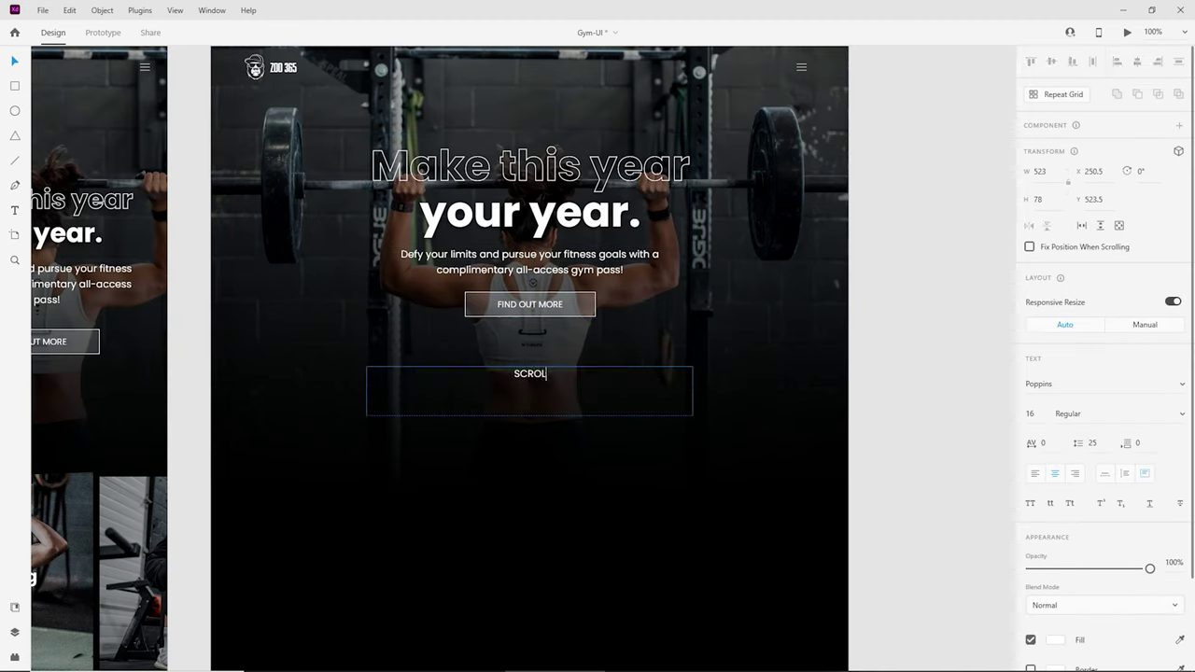
Step: Set the SCROLL text to size 14 with auto width and move it down to Y 616.5, centred on the artboard
key(ctrl+a)
click(1031, 414)
key(Escape)
key(ctrl+equal)
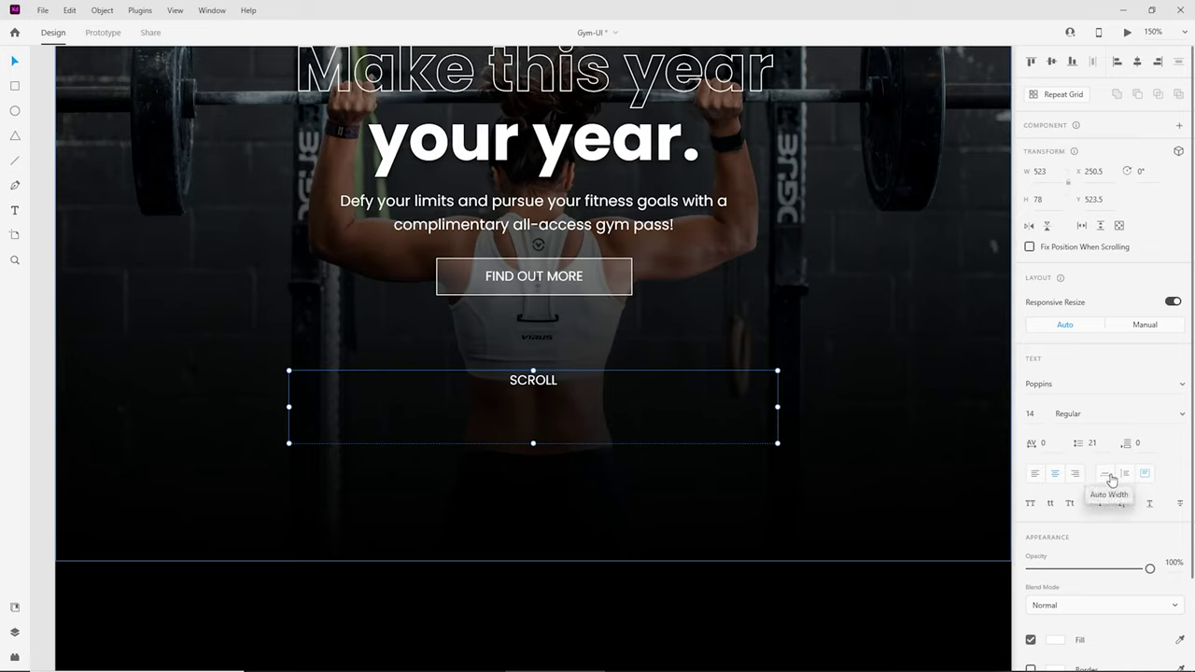
click(1111, 479)
drag(536, 384, 550, 474)
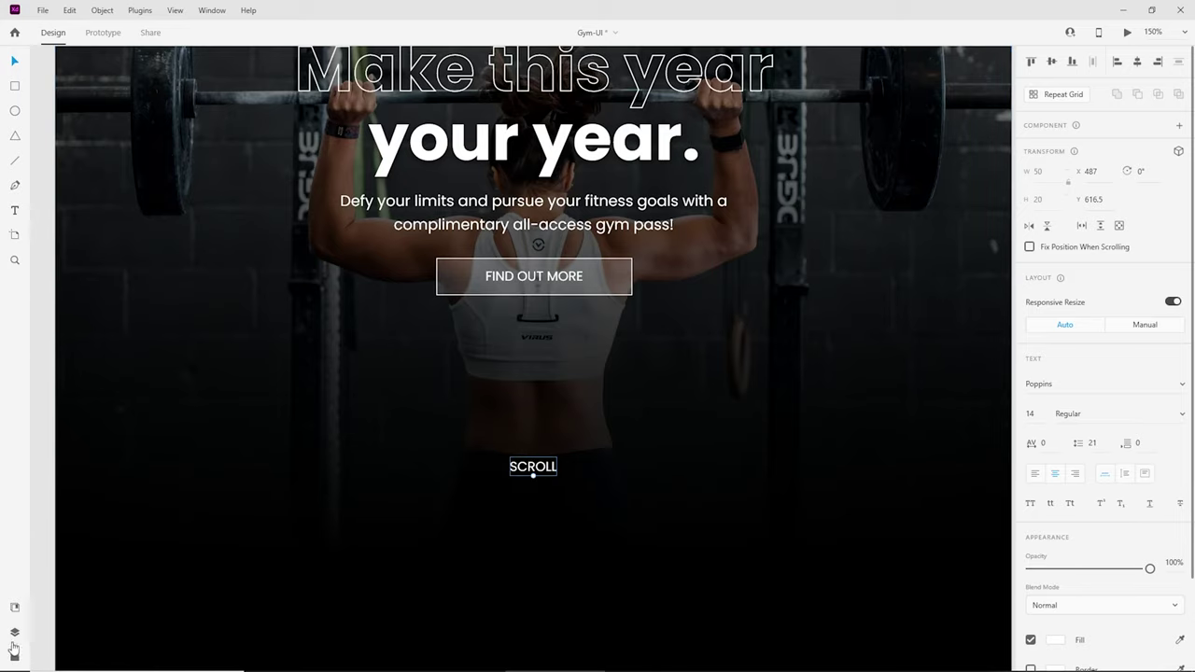
Step: Add the arrow-down icon from the Auto Icon plugin, fill it with #FFFFFF and centre it beneath SCROLL at X 500, Y 646
click(12, 661)
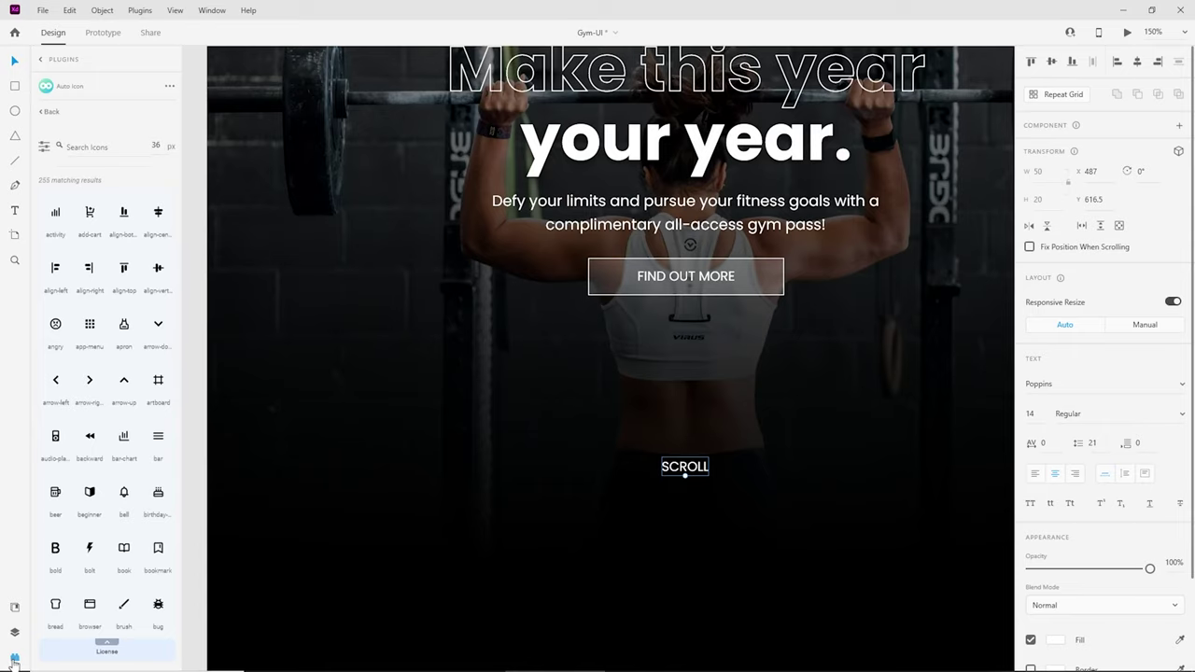
click(123, 148)
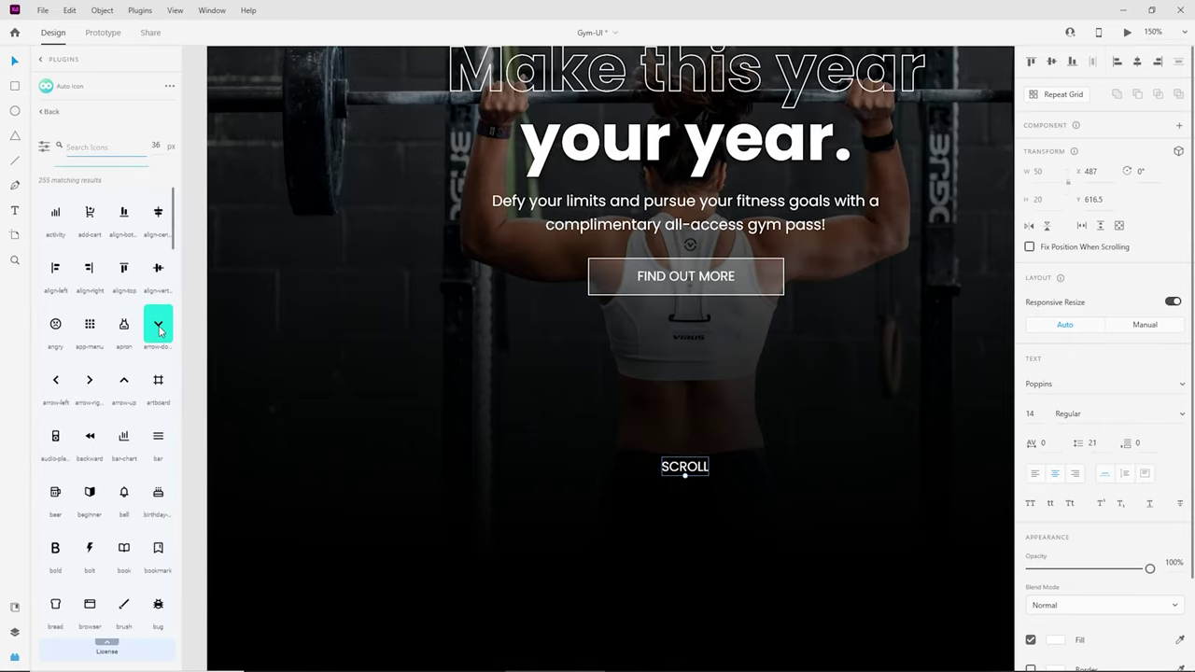
drag(159, 330, 595, 591)
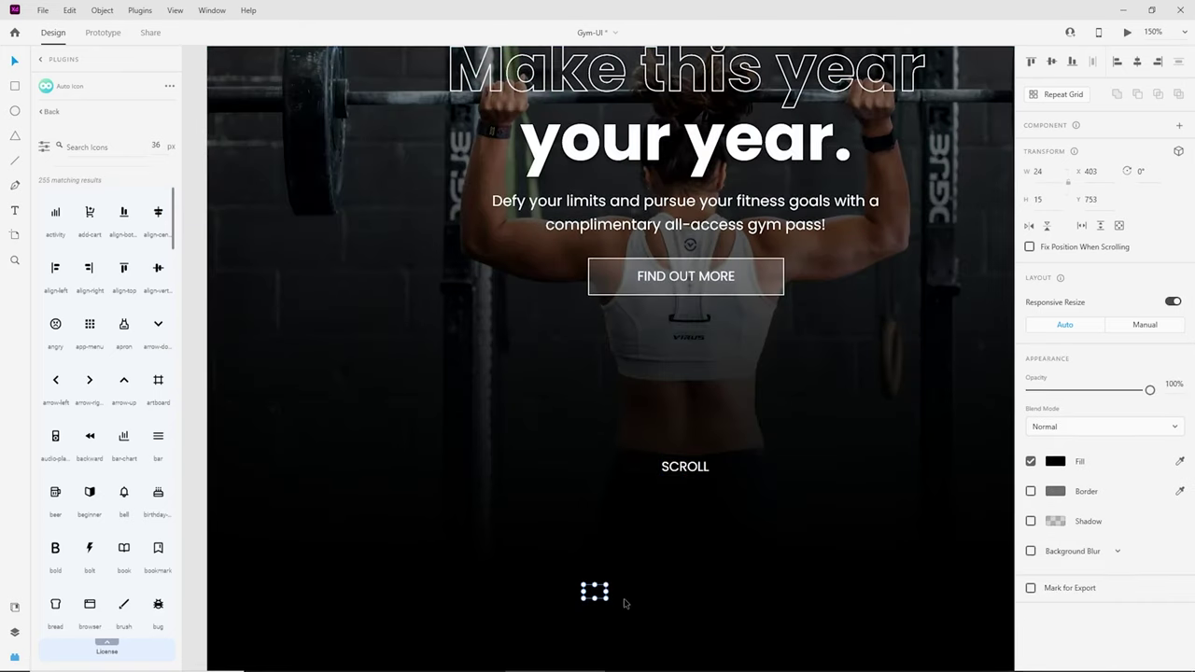
click(1056, 462)
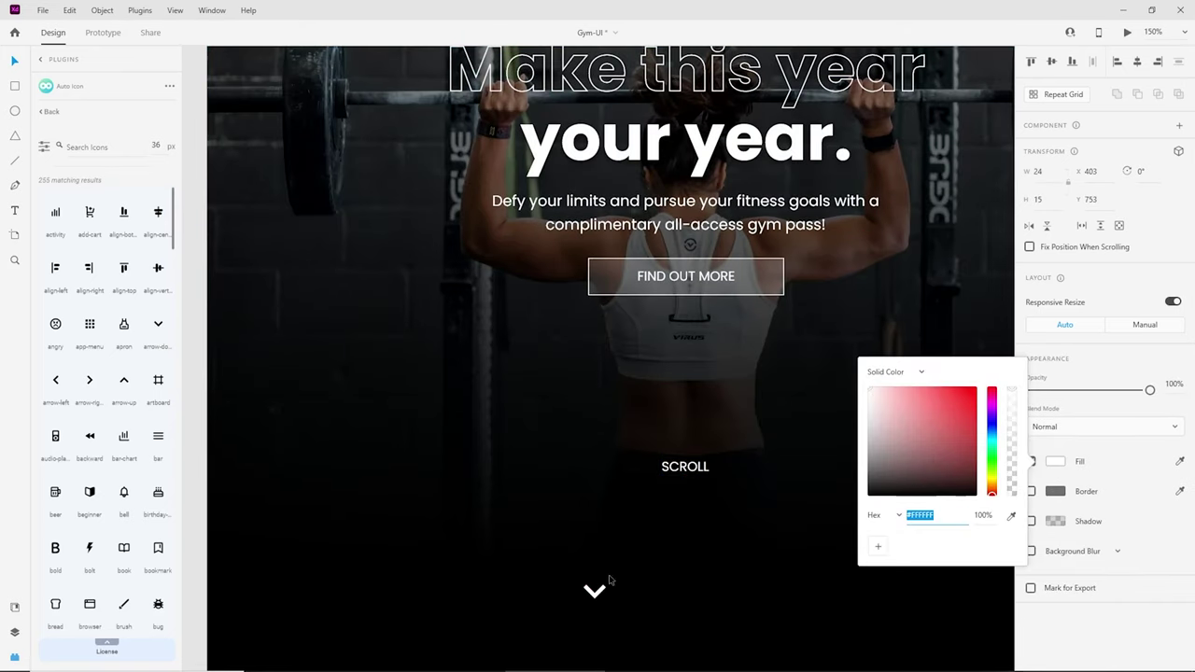
drag(595, 595, 689, 497)
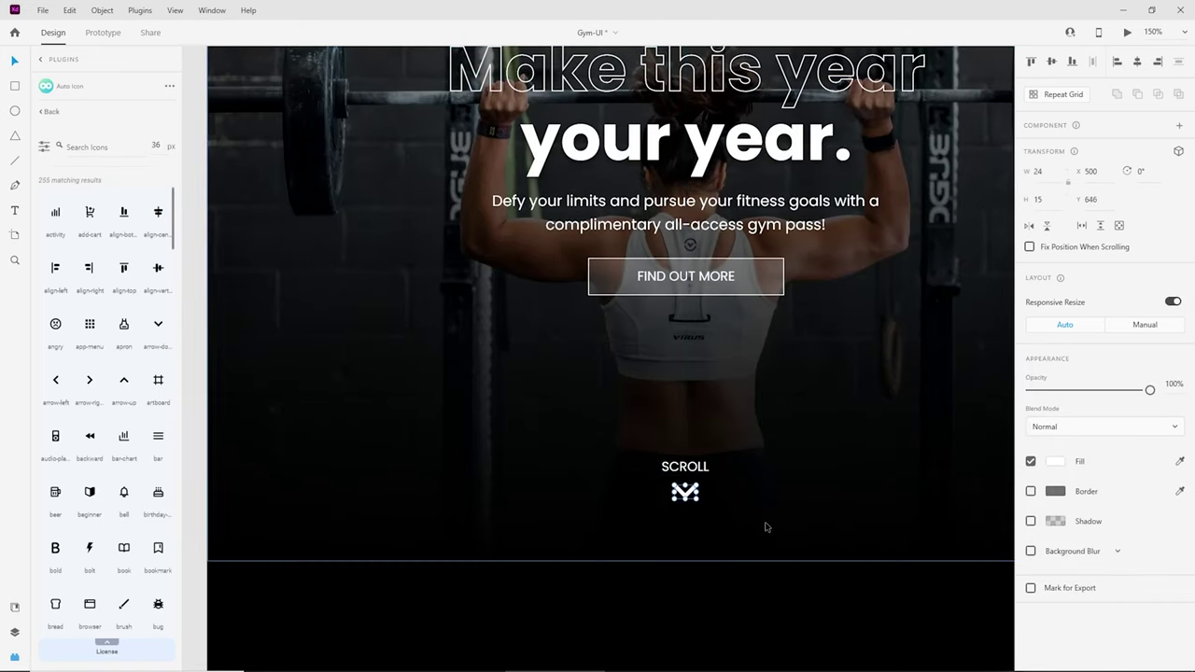
click(766, 527)
drag(710, 537, 677, 535)
key(Escape)
Step: Nudge the SCROLL text closer to its arrow at Y 619.5 and group the text with the arrow
key(ctrl+1)
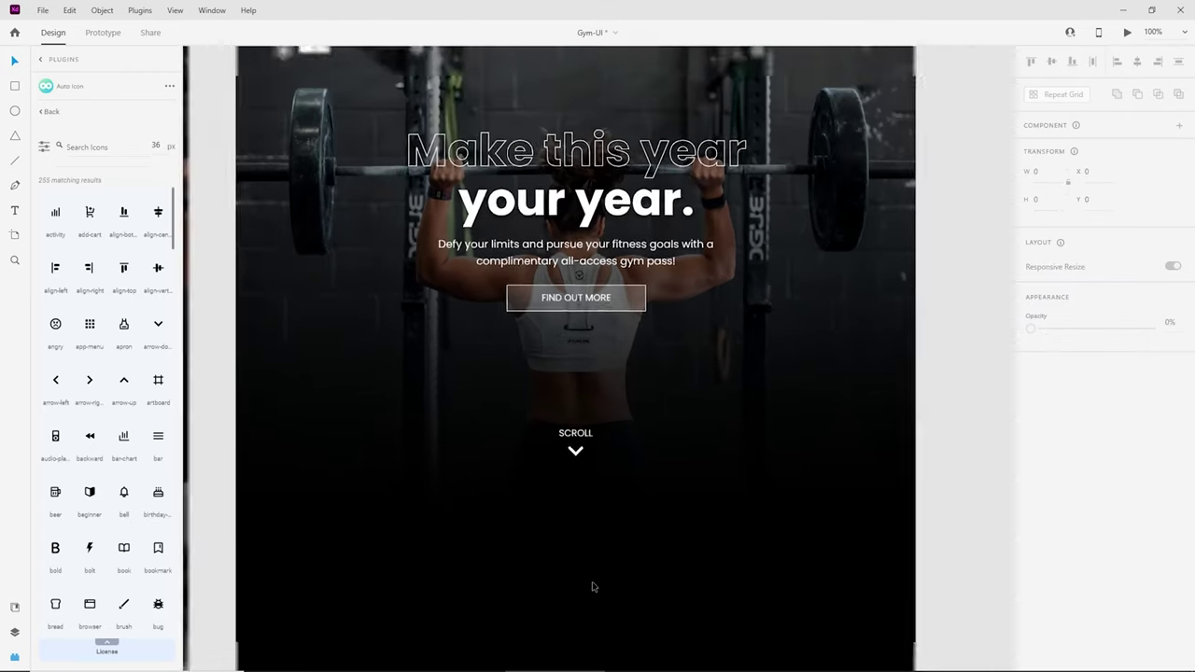
key(ctrl+2)
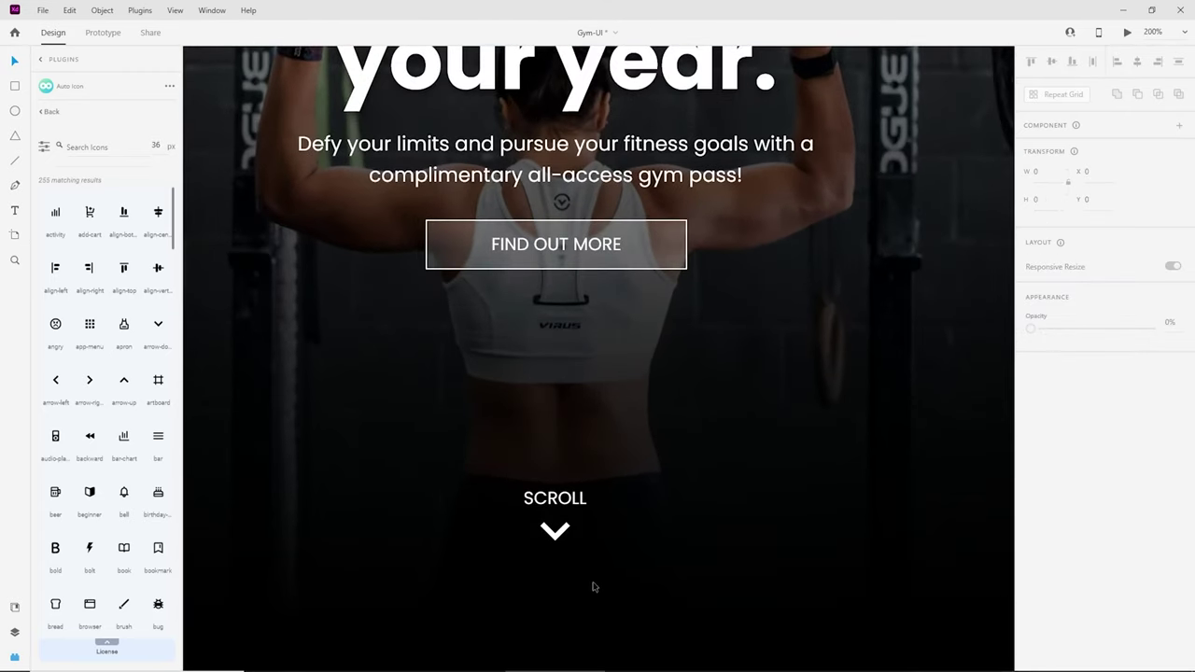
click(561, 535)
key(ctrl+3)
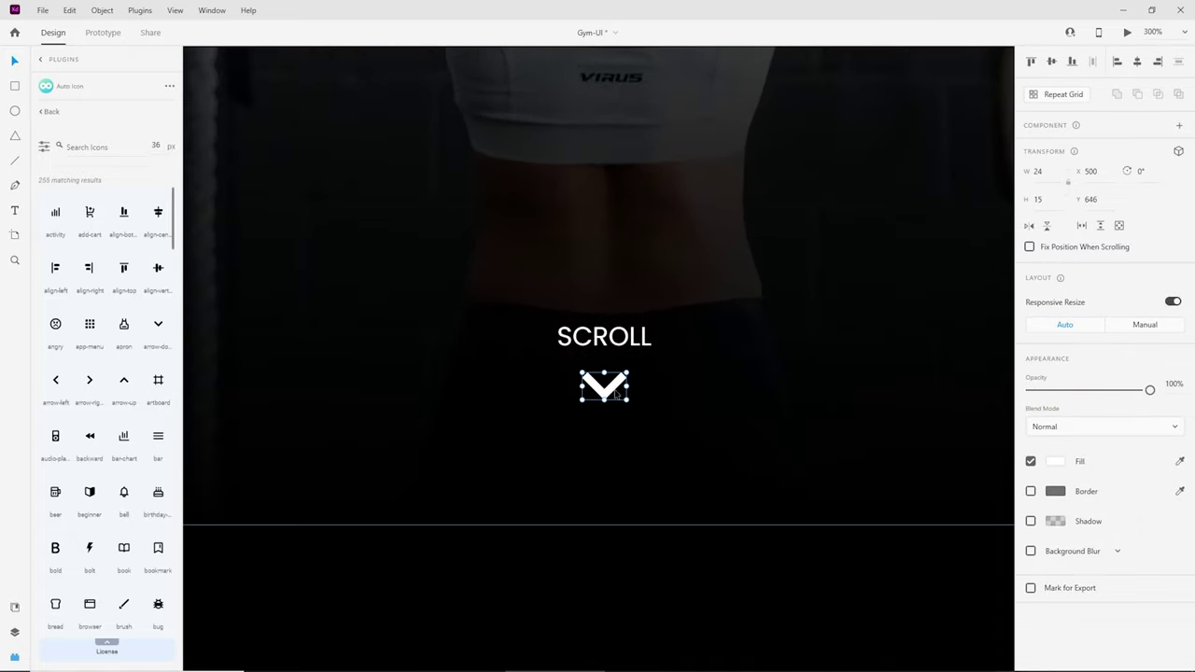
click(616, 338)
drag(616, 340, 616, 345)
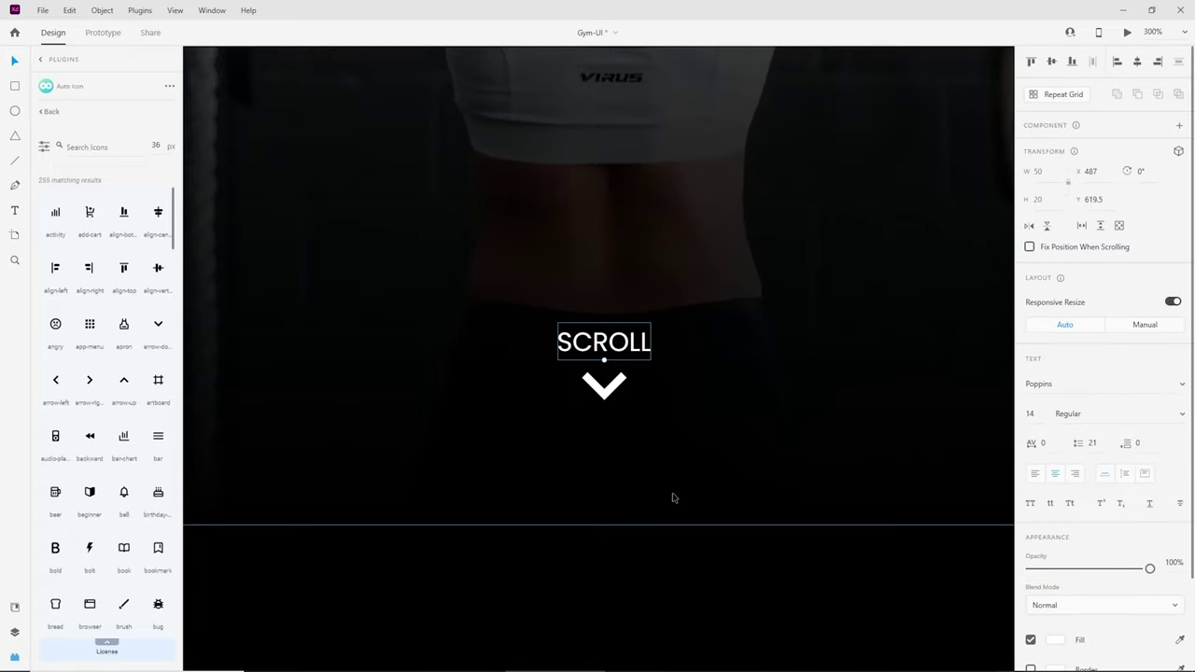
key(ctrl+1)
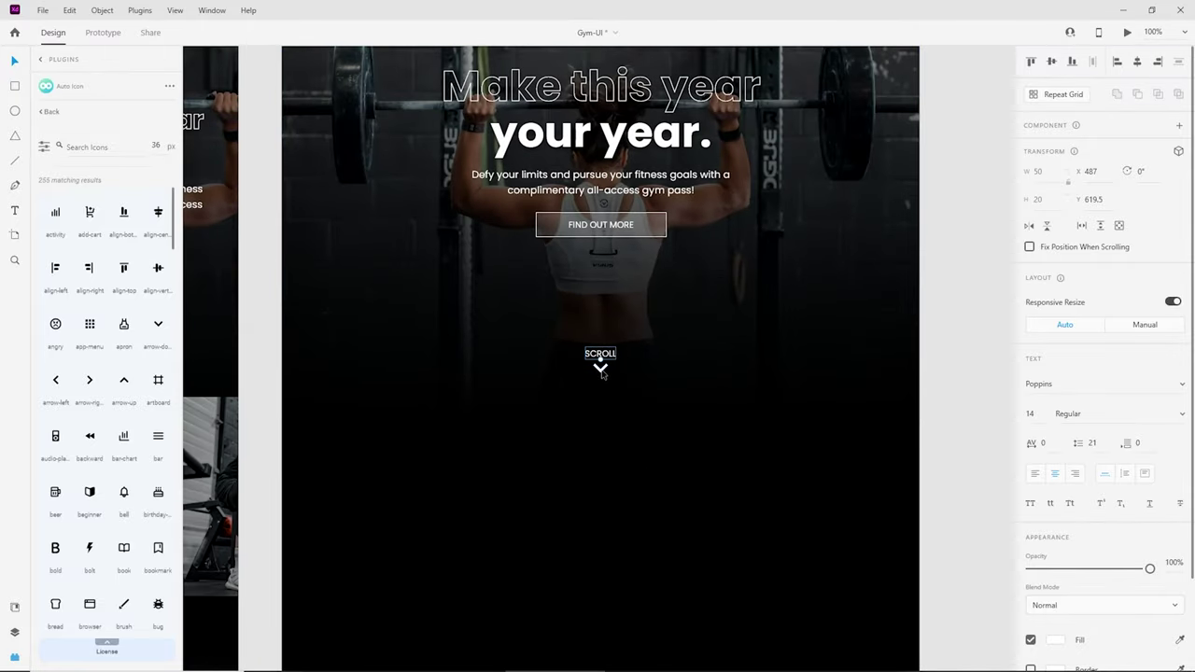
shift+click(602, 370)
key(ctrl+g)
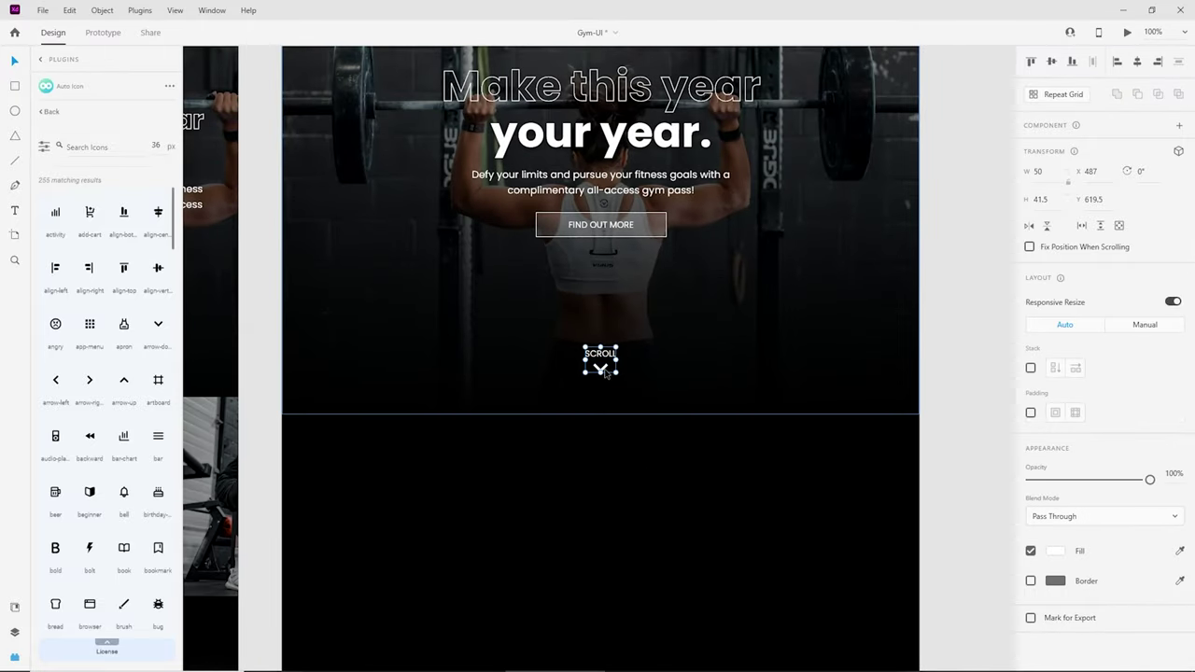
Step: Copy the Expert Coaching, Nutrition and Support cards from the pasteboard into the iPad artboard below the hero at X 54, Y 772
scroll(638, 403, up, 2)
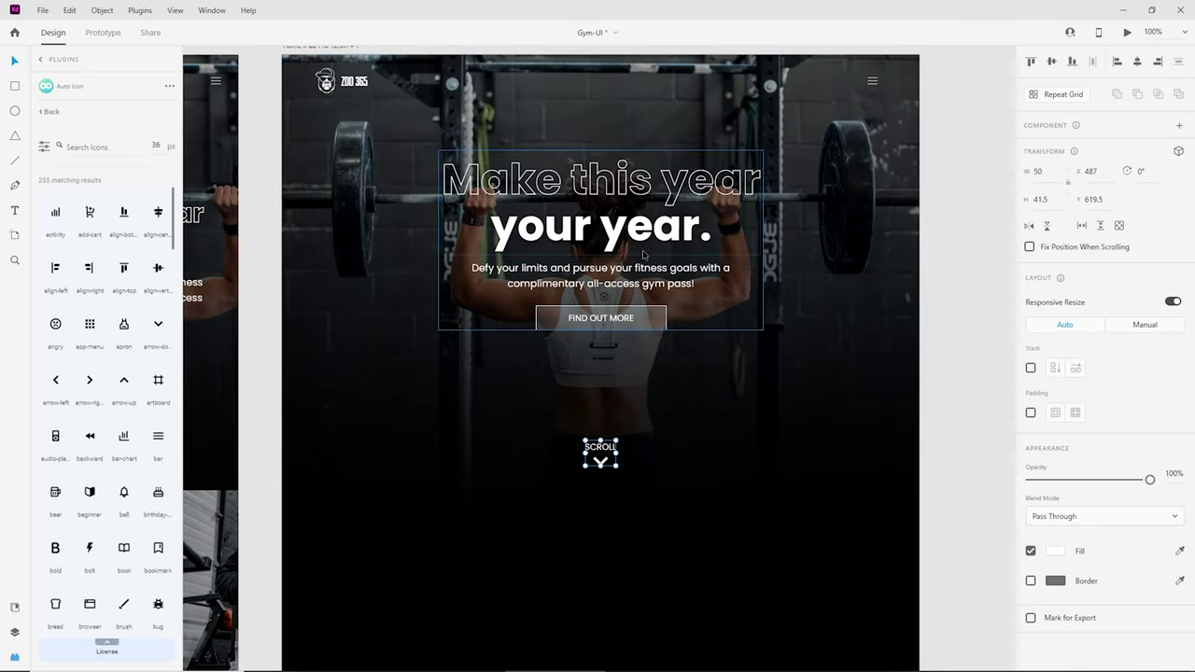
click(940, 349)
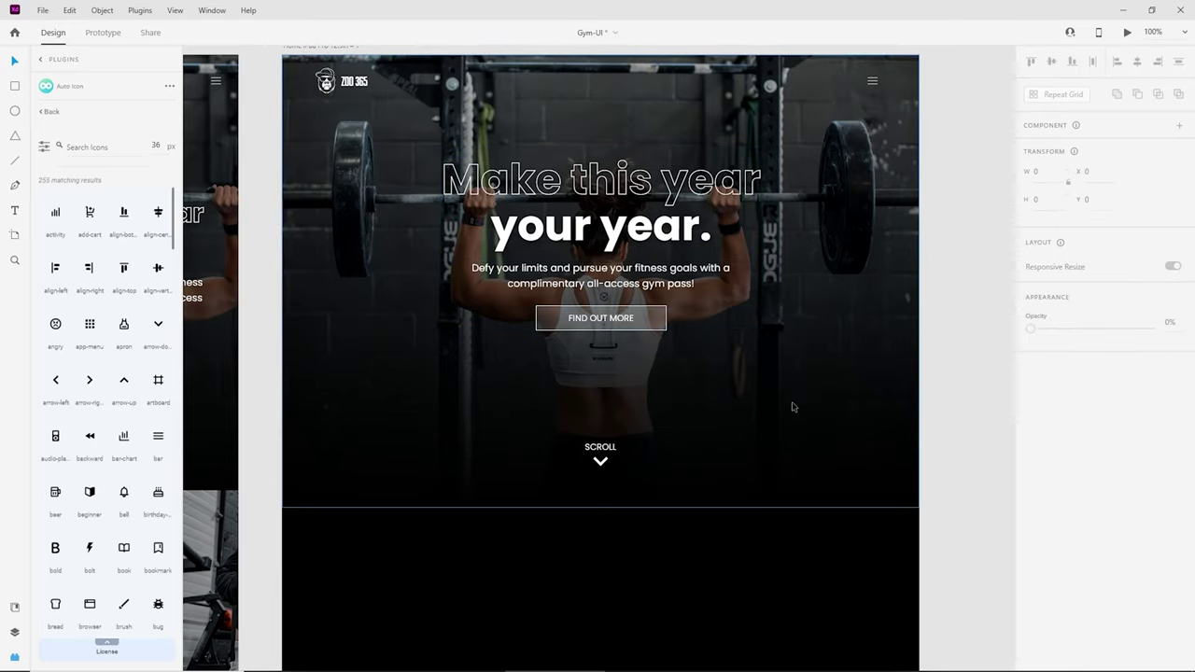
scroll(794, 407, down, 3)
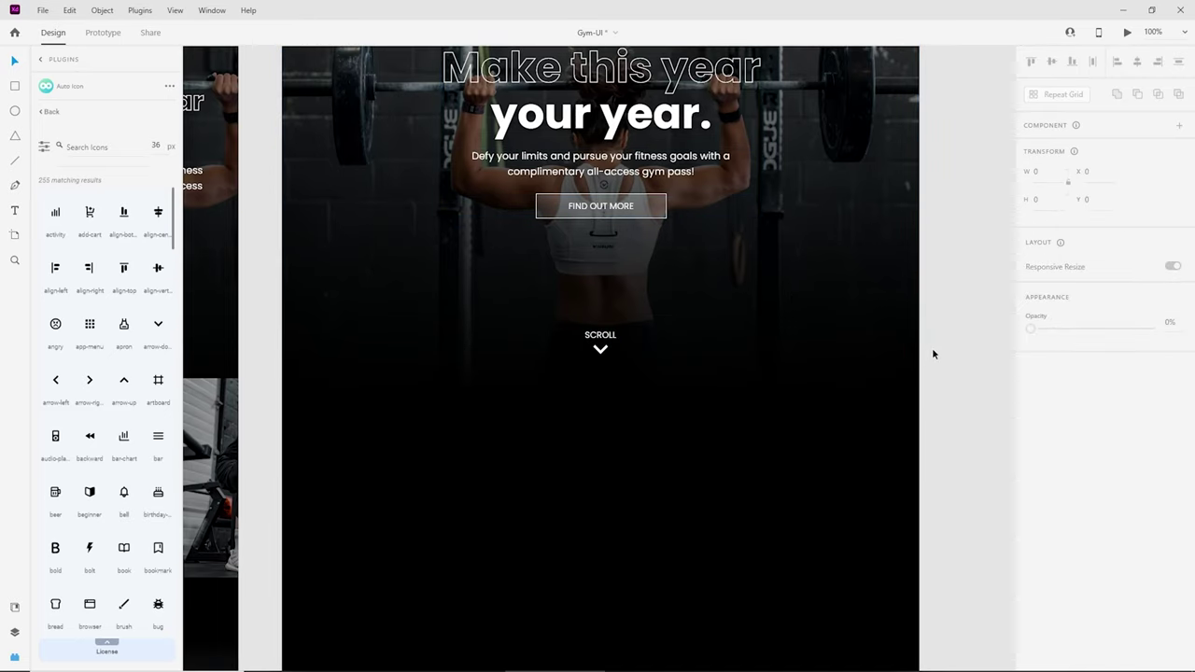
key(ctrl+minus)
key(ctrl+minus)
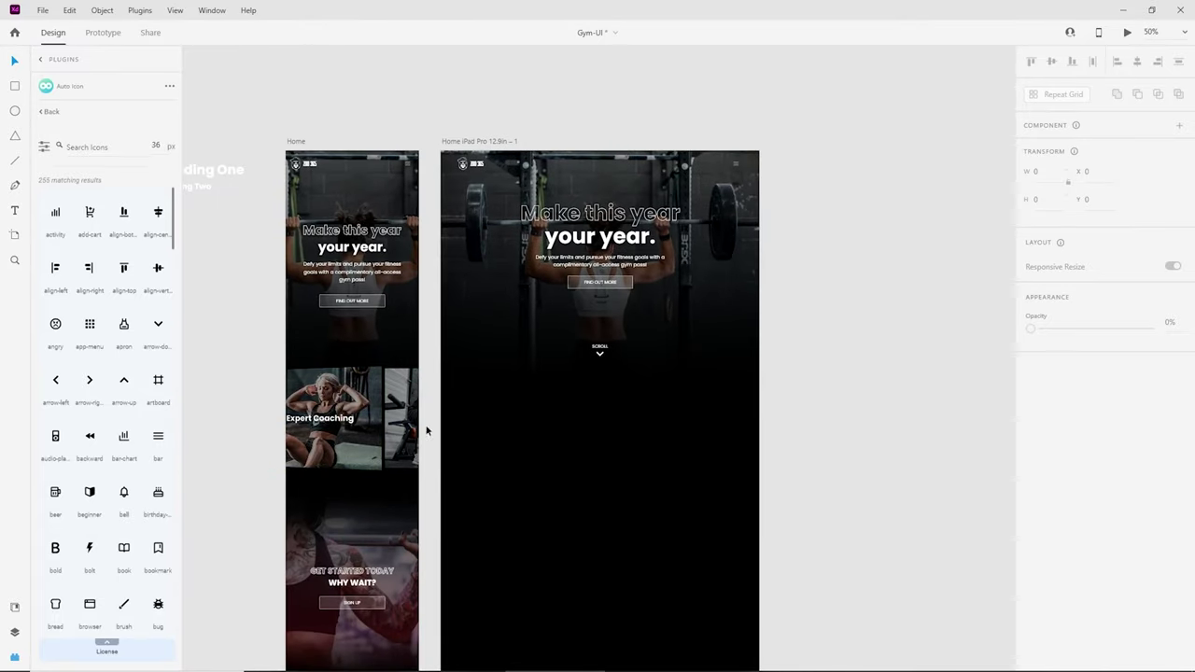
drag(312, 430, 666, 458)
drag(524, 457, 645, 434)
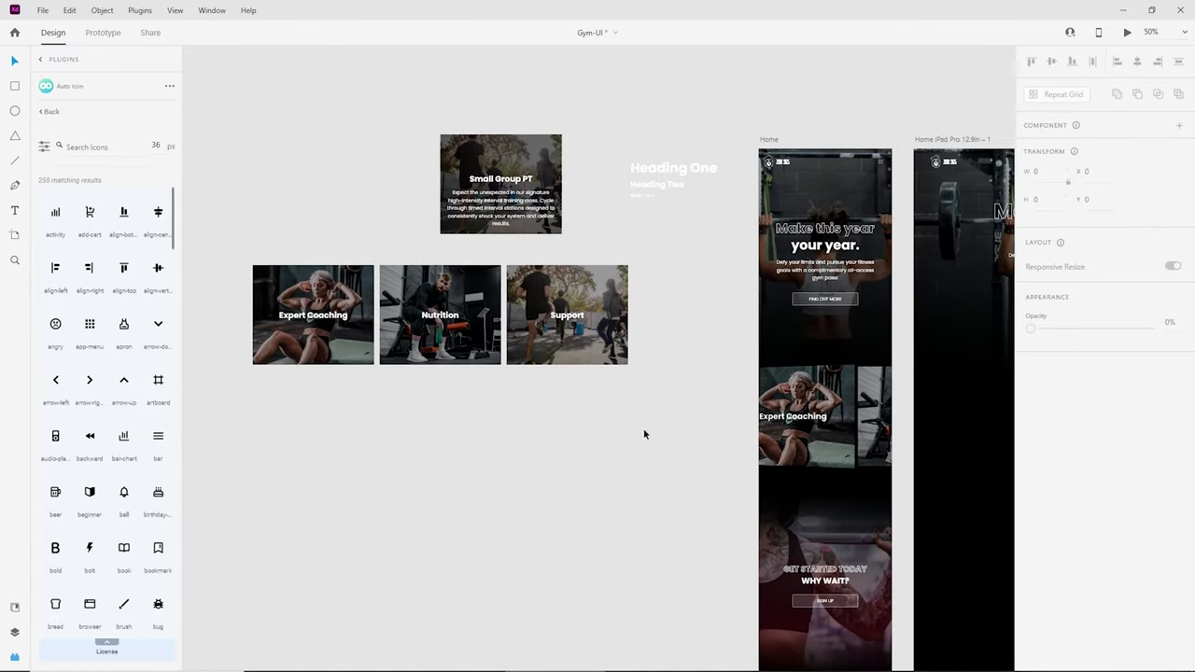
drag(599, 392, 272, 268)
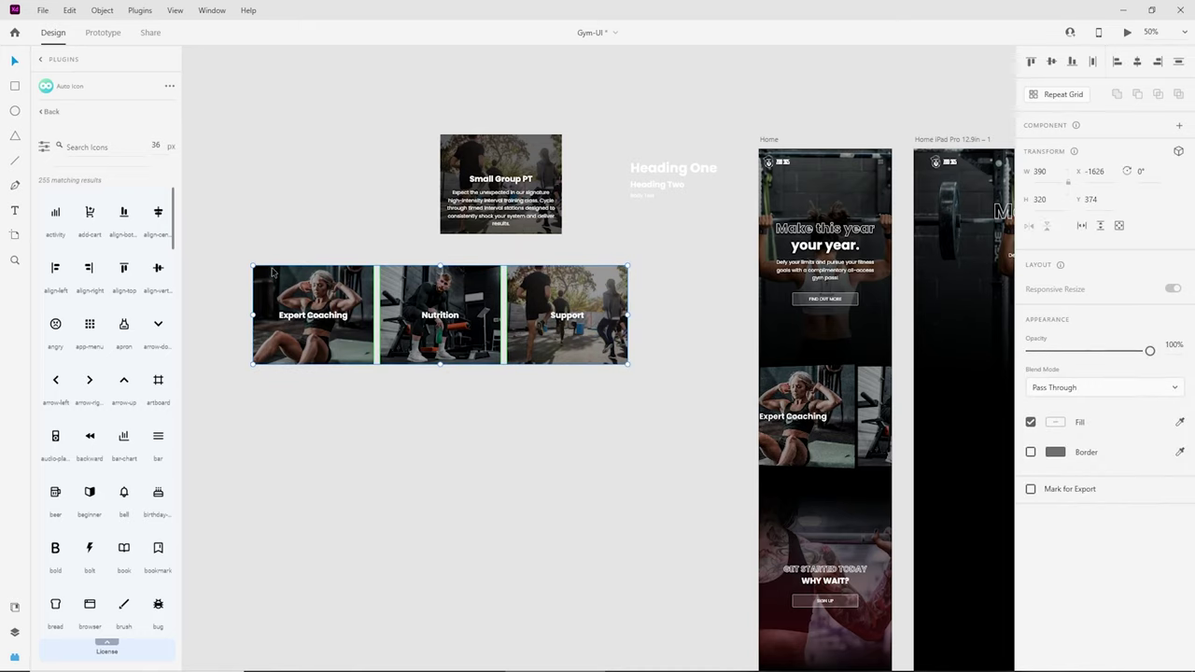
drag(763, 406, 248, 406)
key(ctrl+v)
drag(555, 381, 551, 447)
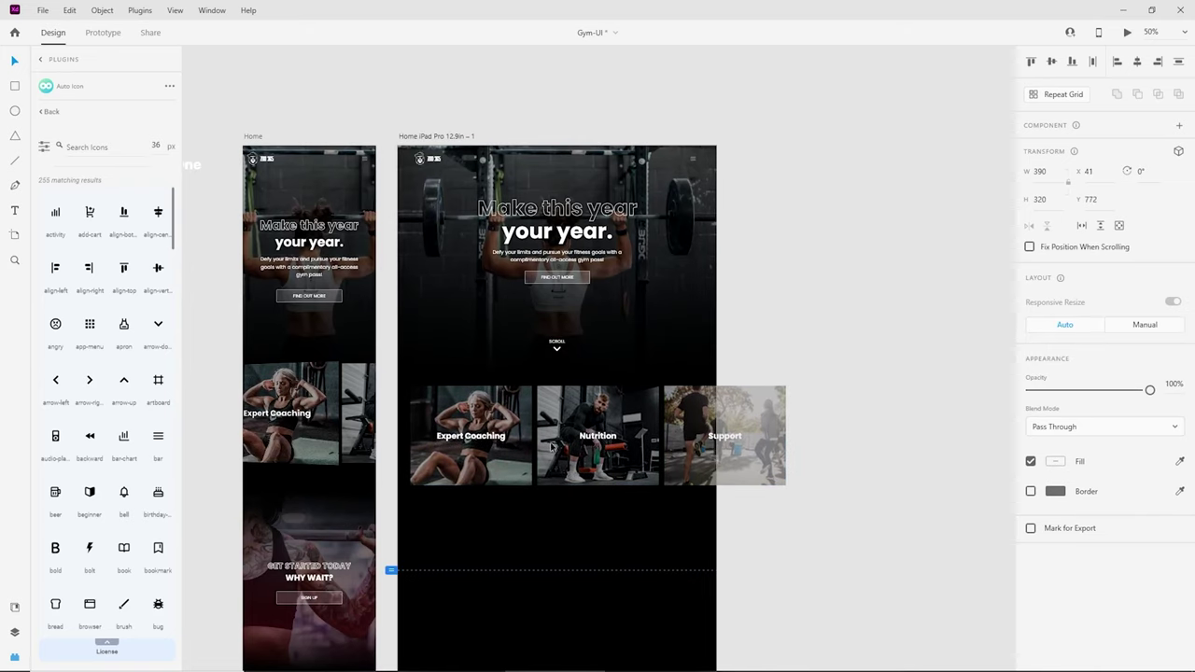
key(ctrl+equal)
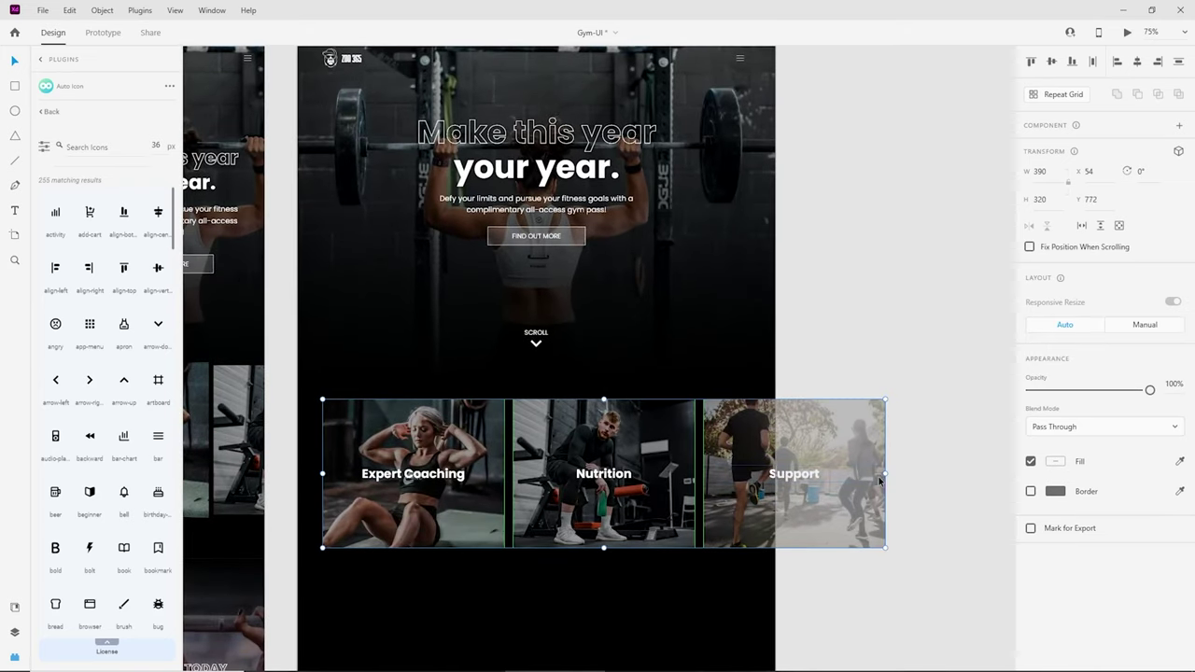
Step: Try to shrink the three cards together and the Expert Coaching card alone, and undo the resizes
mouse_move(884, 473)
mouse_down()
mouse_move(868, 474)
mouse_move(886, 476)
mouse_up()
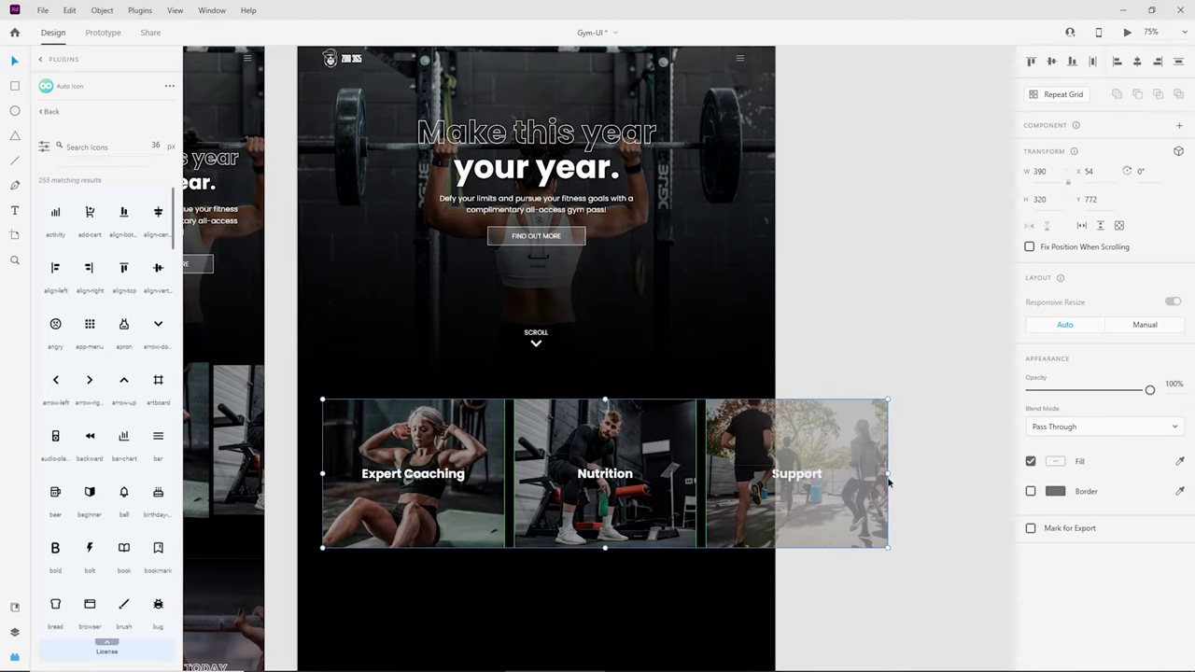
drag(886, 548, 818, 511)
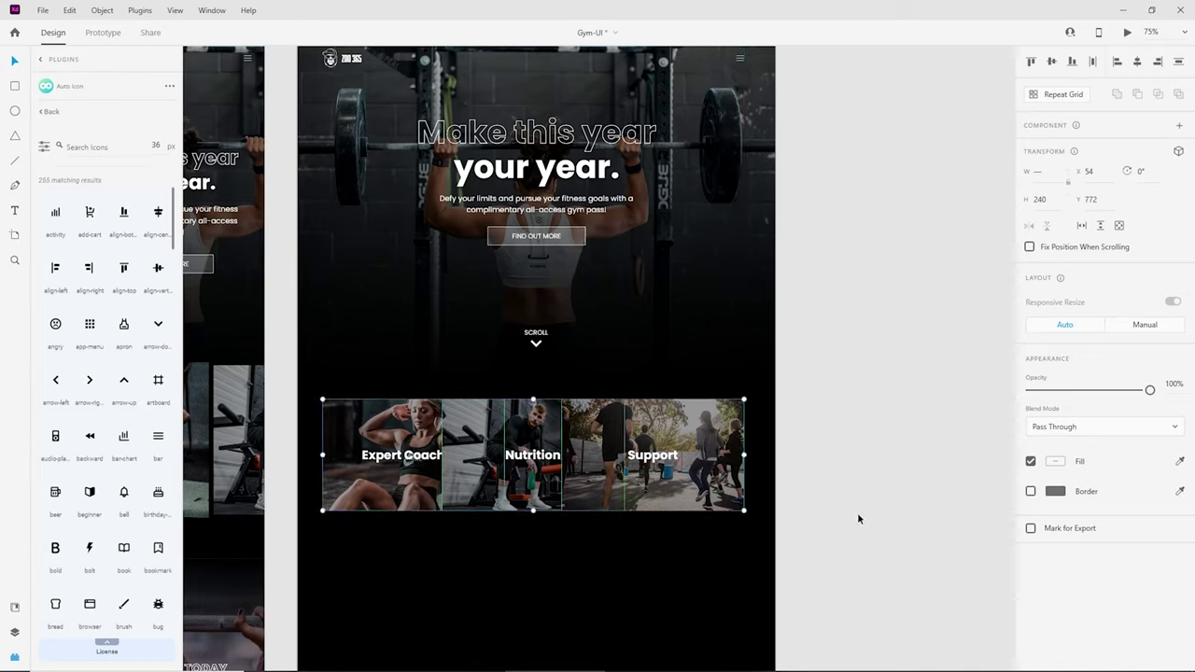
key(ctrl+z)
click(672, 560)
drag(572, 449, 553, 446)
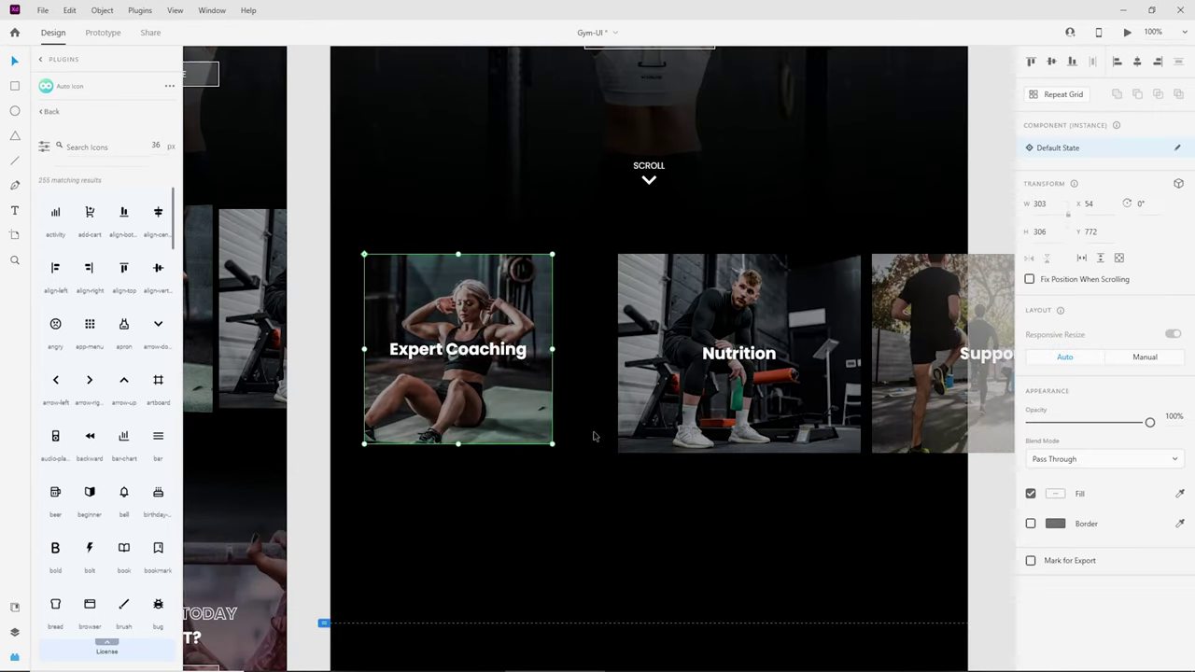
key(ctrl+z)
Step: Show the 12-column layout grid on the iPad artboard
drag(741, 498, 624, 409)
click(791, 427)
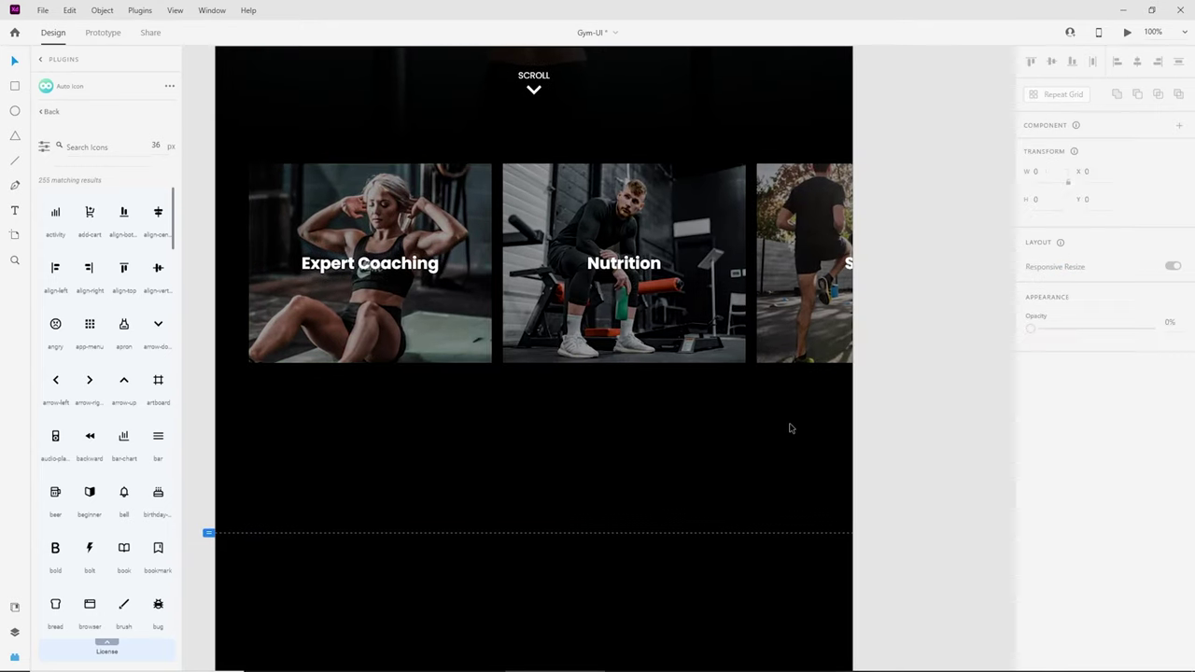
click(1029, 479)
scroll(782, 488, up, 3)
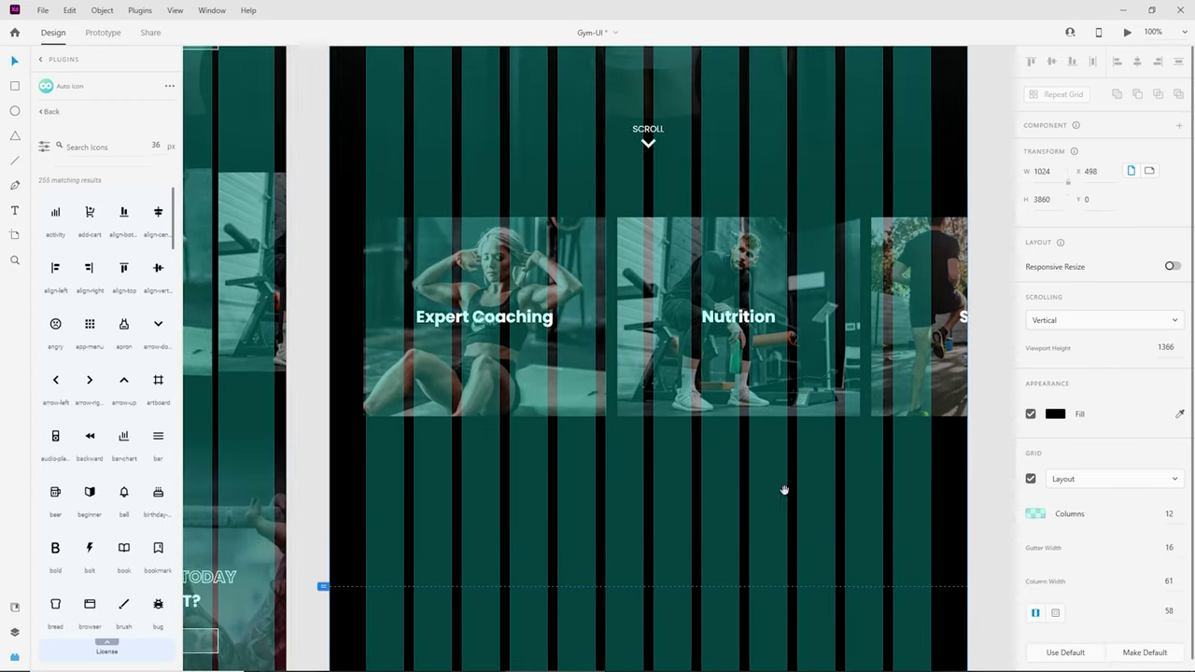
Step: Resize the Expert Coaching card to 292 wide and 285 high, with its left edge on the first grid column at X 58
click(618, 334)
drag(623, 320, 545, 328)
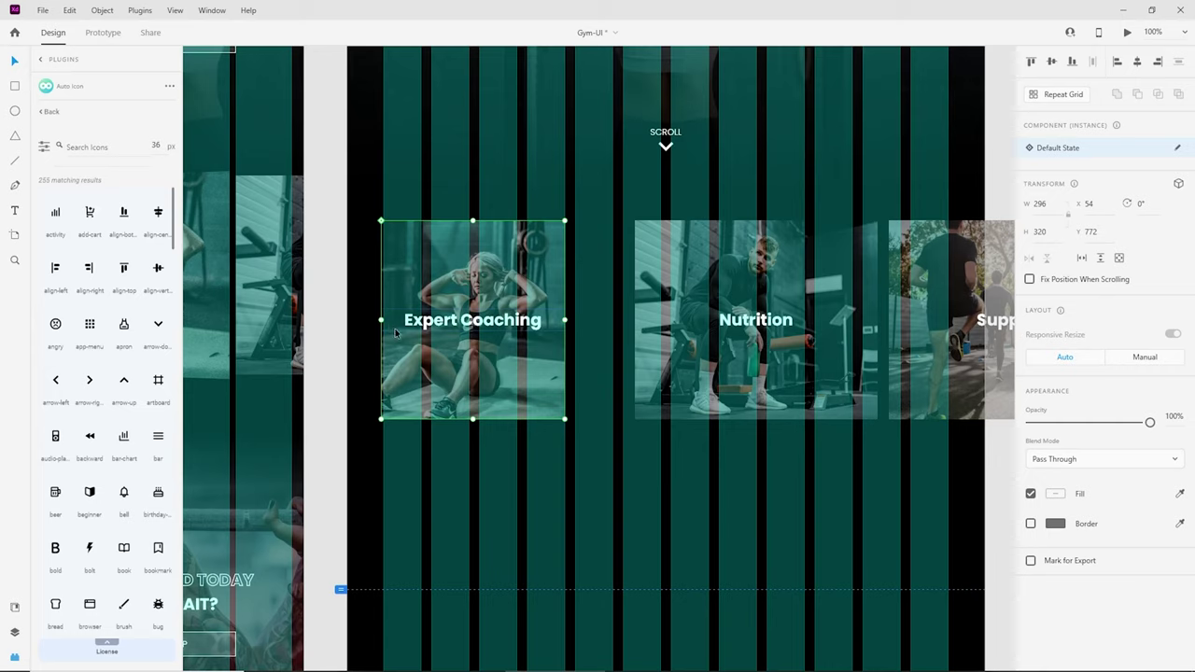
drag(380, 319, 384, 320)
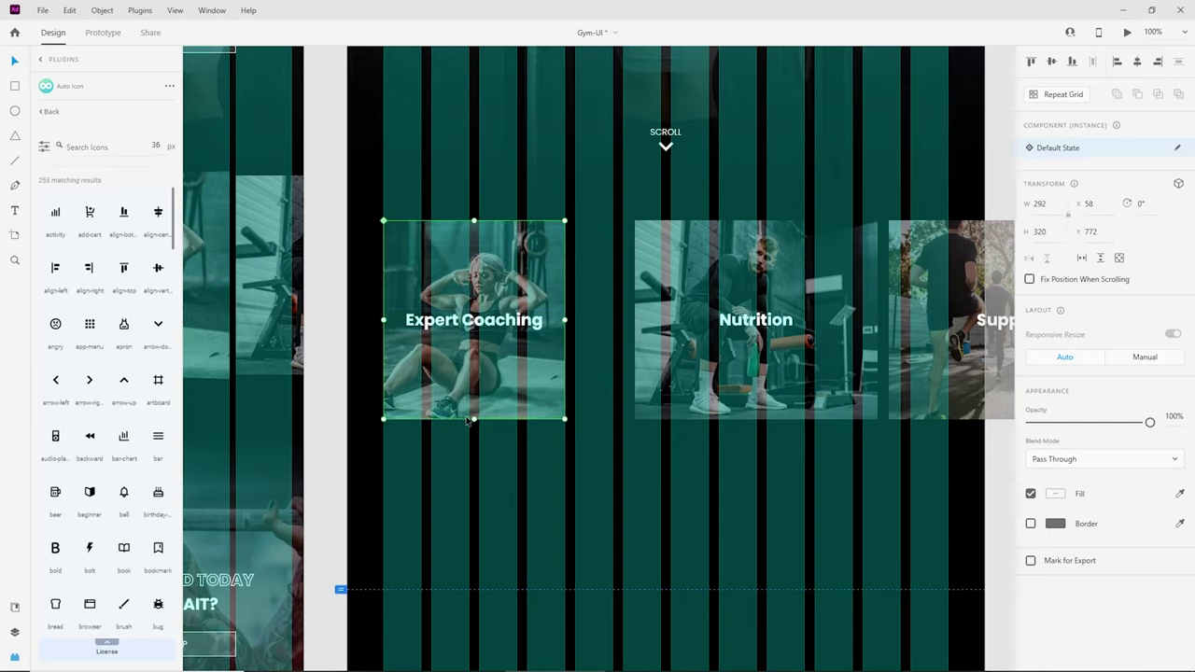
drag(475, 419, 477, 398)
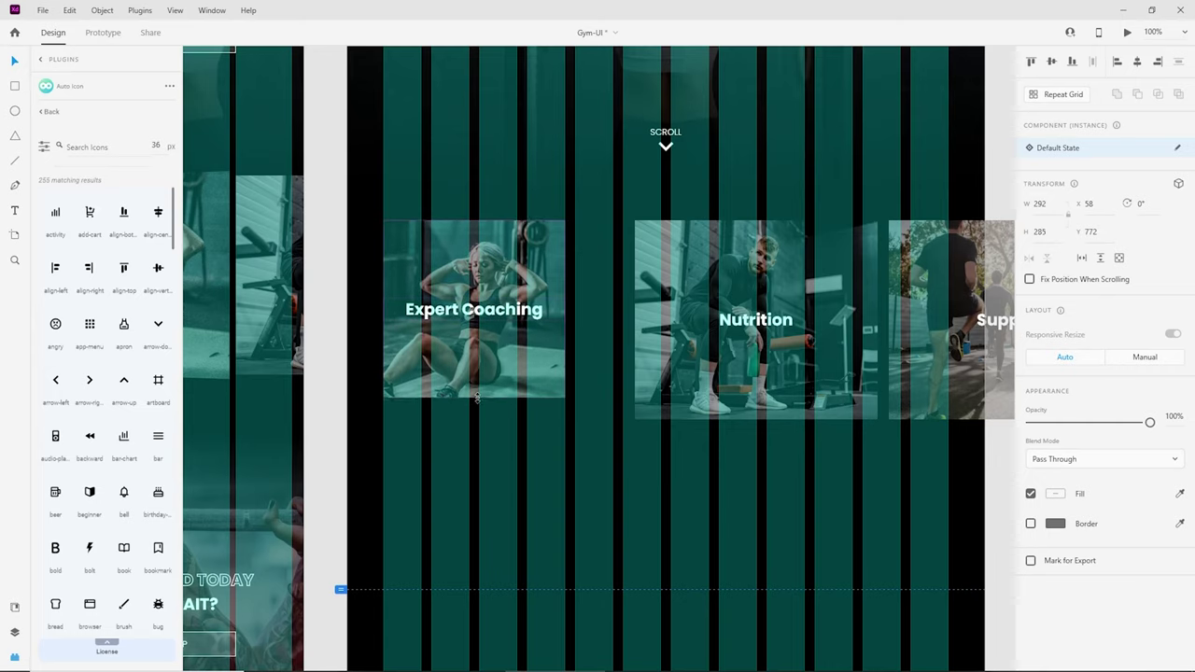
Step: Fit the Nutrition card to the middle four grid columns beside Expert Coaching and match that card's height
drag(711, 356, 650, 357)
drag(696, 415, 696, 398)
drag(818, 308, 619, 368)
Step: Move the Support card to X 674 on the last four grid columns and resize it to 292 by 285
drag(770, 332, 648, 333)
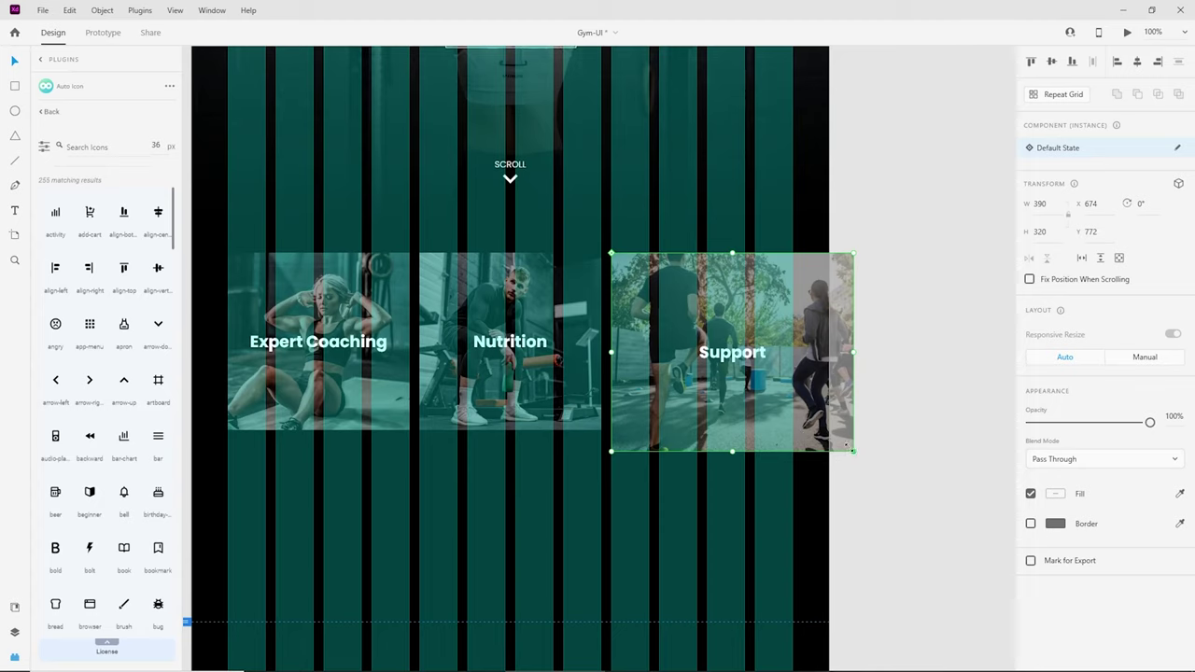
drag(847, 446, 827, 430)
drag(827, 340, 793, 340)
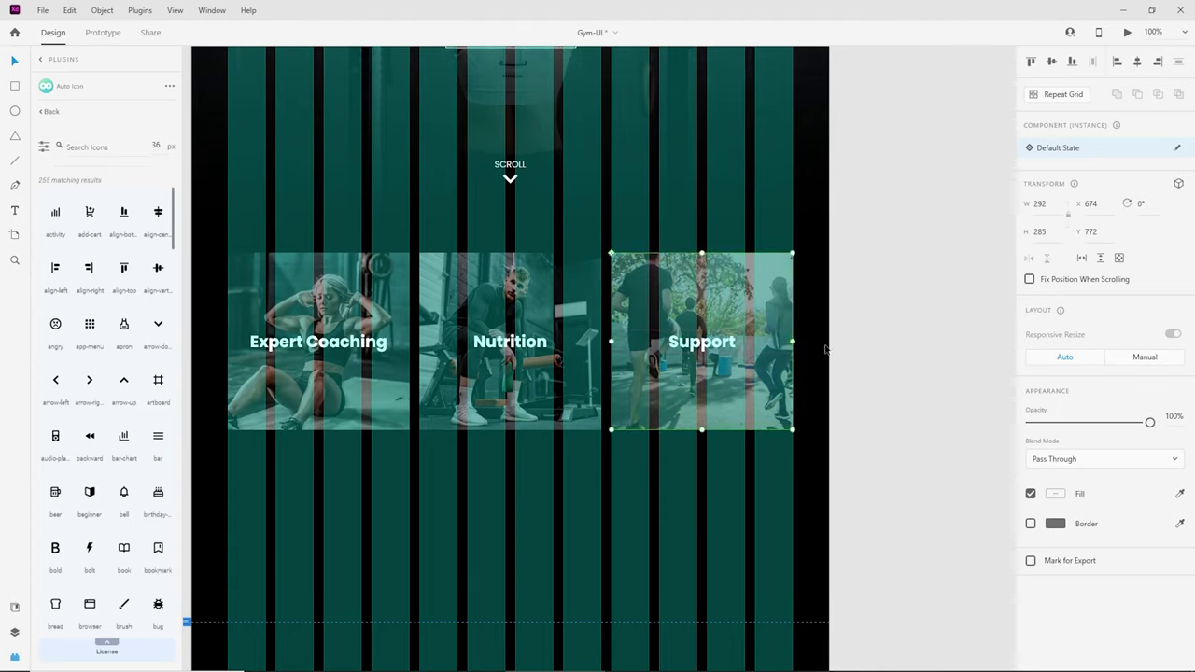
click(799, 522)
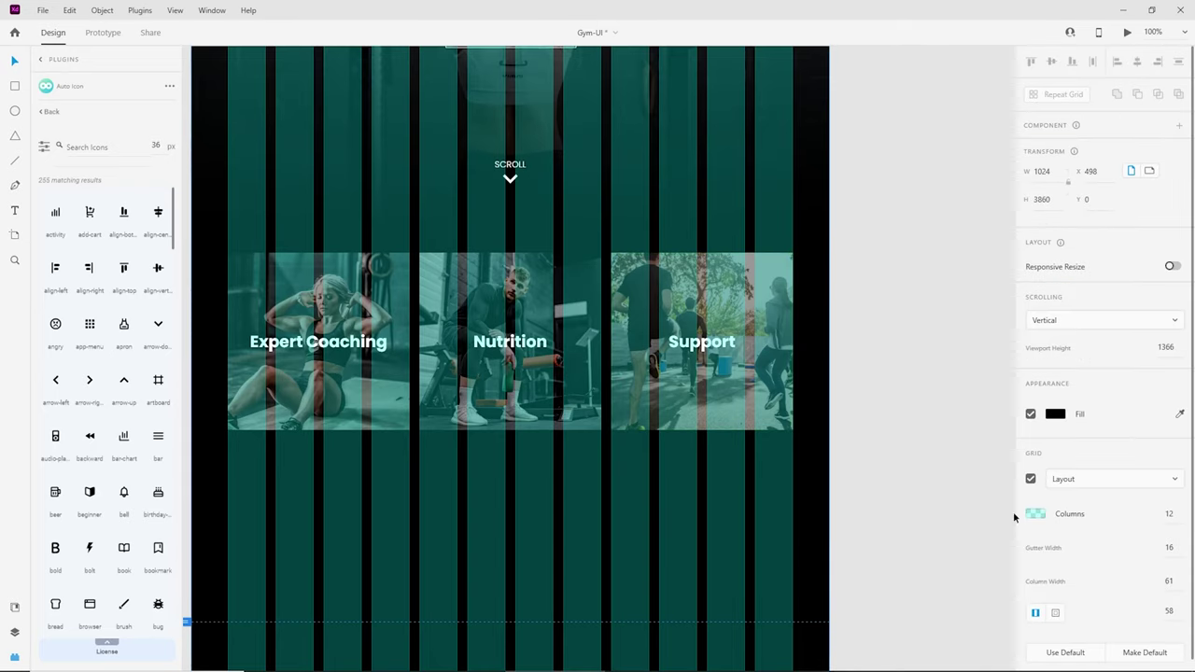
Step: Hide the layout grid on the iPad artboard
click(1031, 480)
click(726, 529)
drag(647, 461, 724, 607)
scroll(724, 609, down, 3)
key(ctrl+minus)
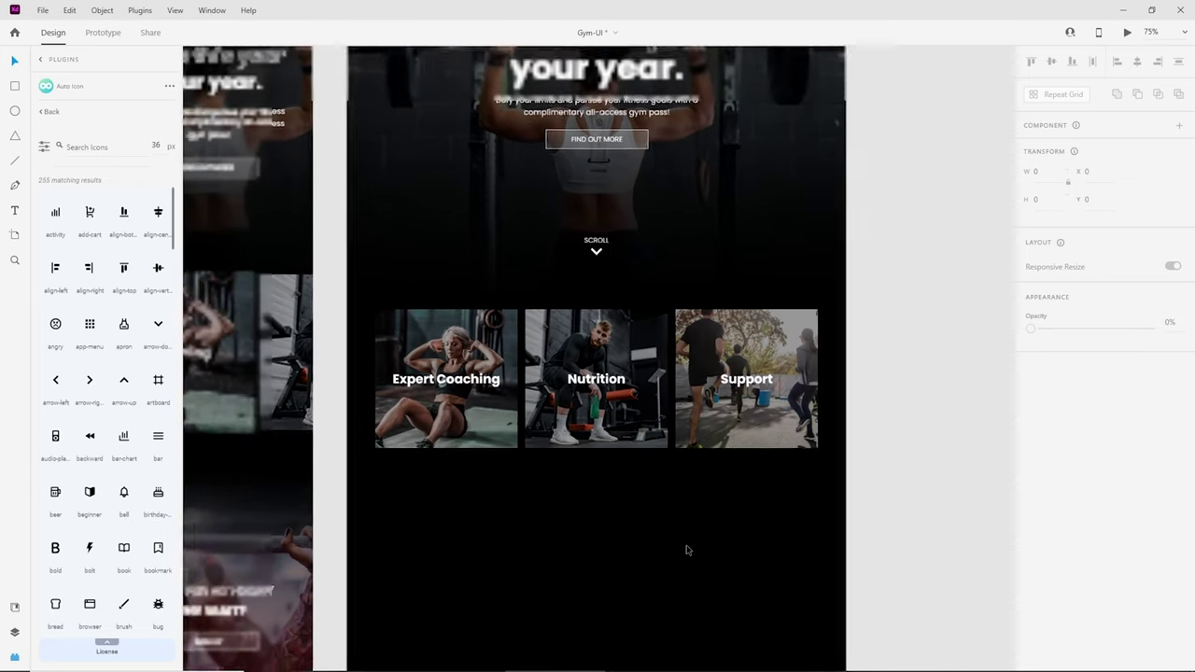
drag(344, 345, 448, 476)
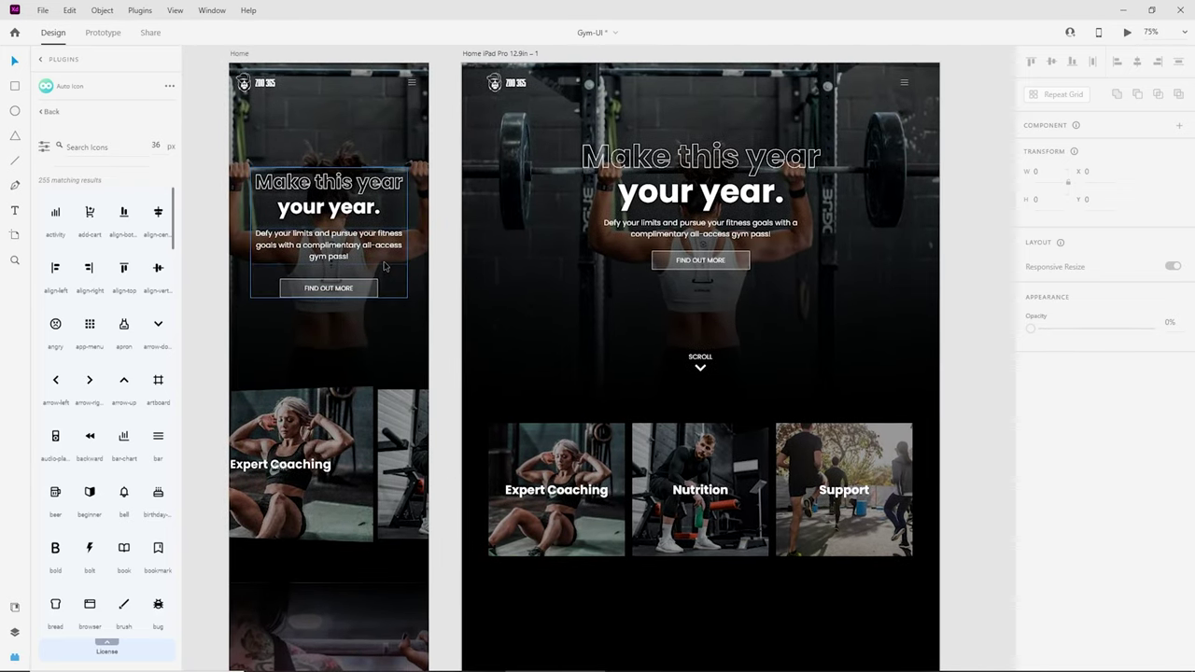
scroll(387, 268, down, 5)
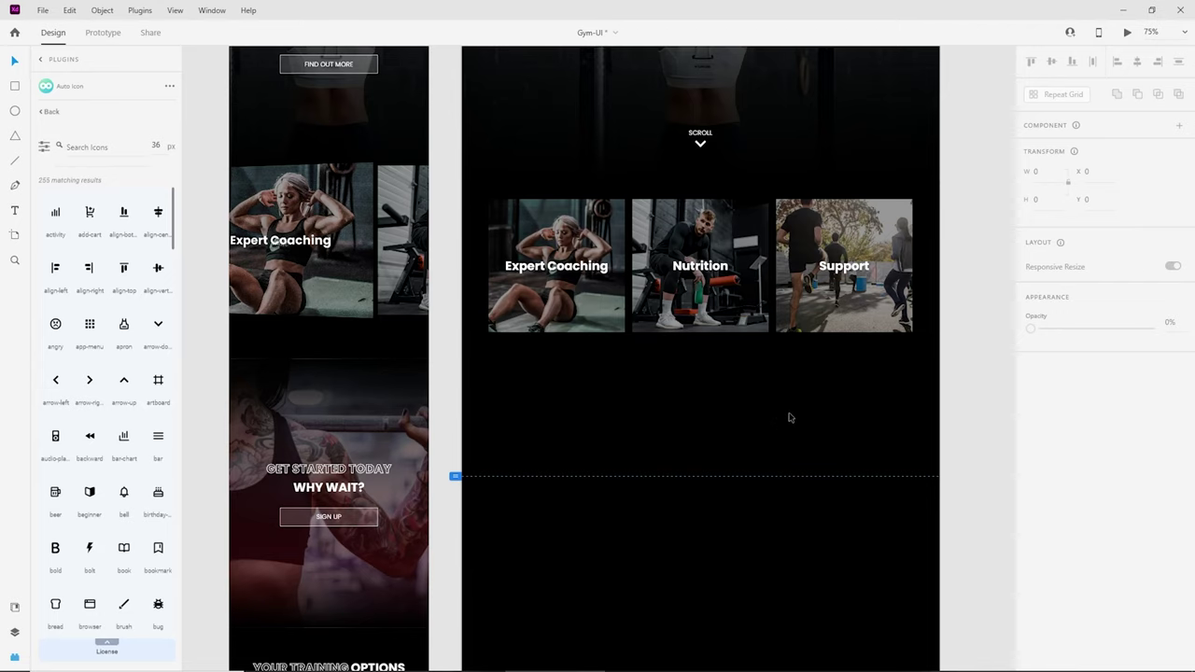
drag(789, 417, 699, 630)
drag(701, 425, 670, 444)
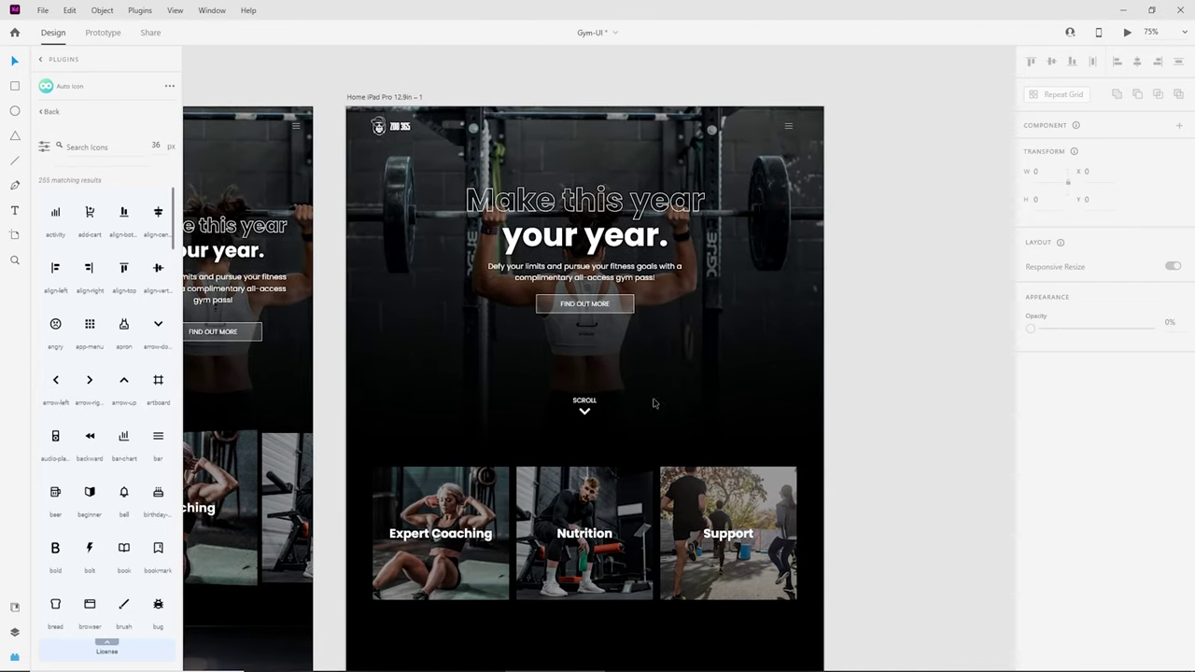
Step: Move the hero heading, paragraph and button group down to Y 173 on the iPad artboard
click(613, 252)
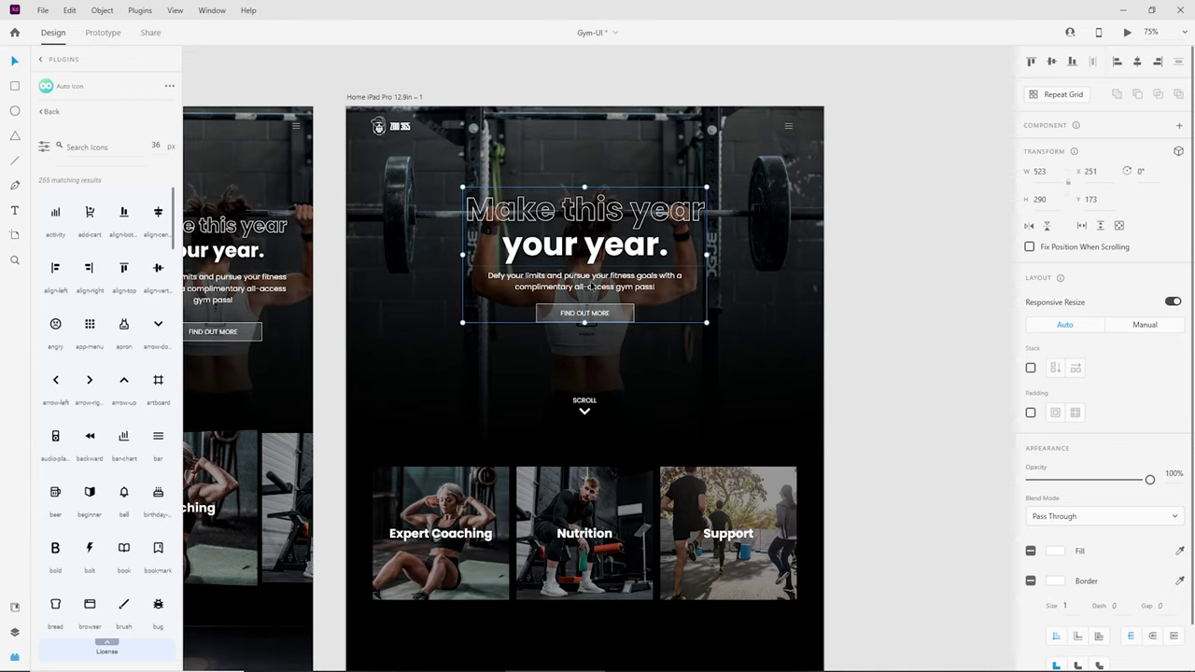
scroll(568, 514, down, 3)
click(575, 558)
scroll(573, 551, up, 3)
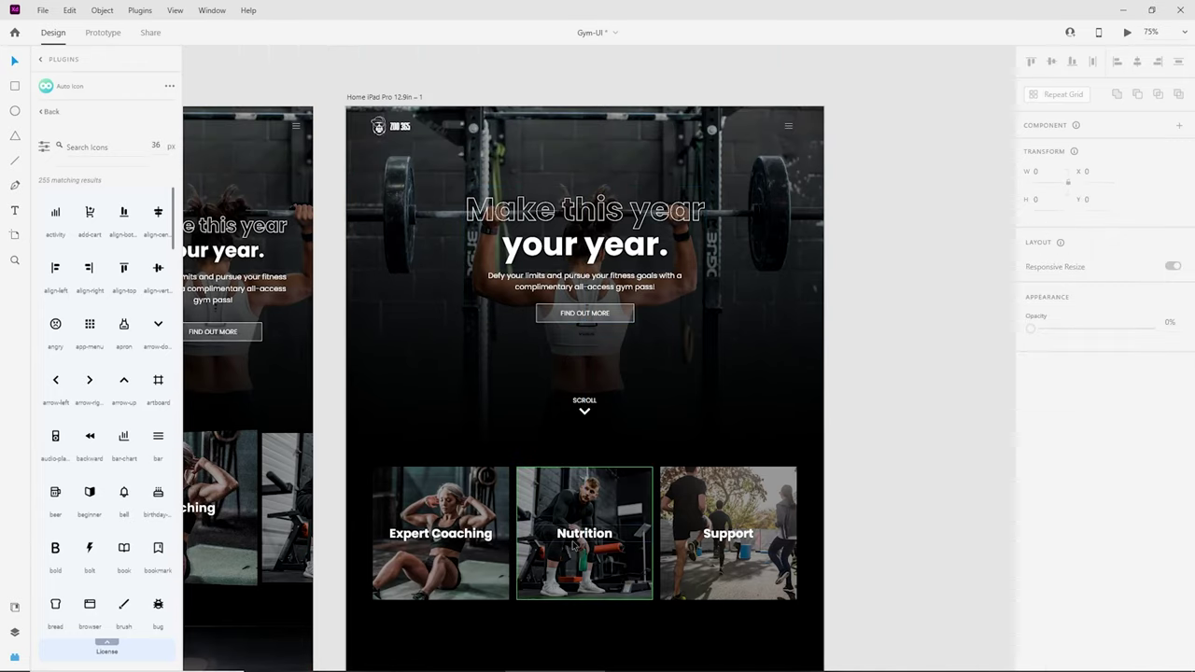
Step: Copy the GET STARTED TODAY section from the mobile artboard to the iPad artboard at X 0, Y 1114
scroll(573, 545, down, 6)
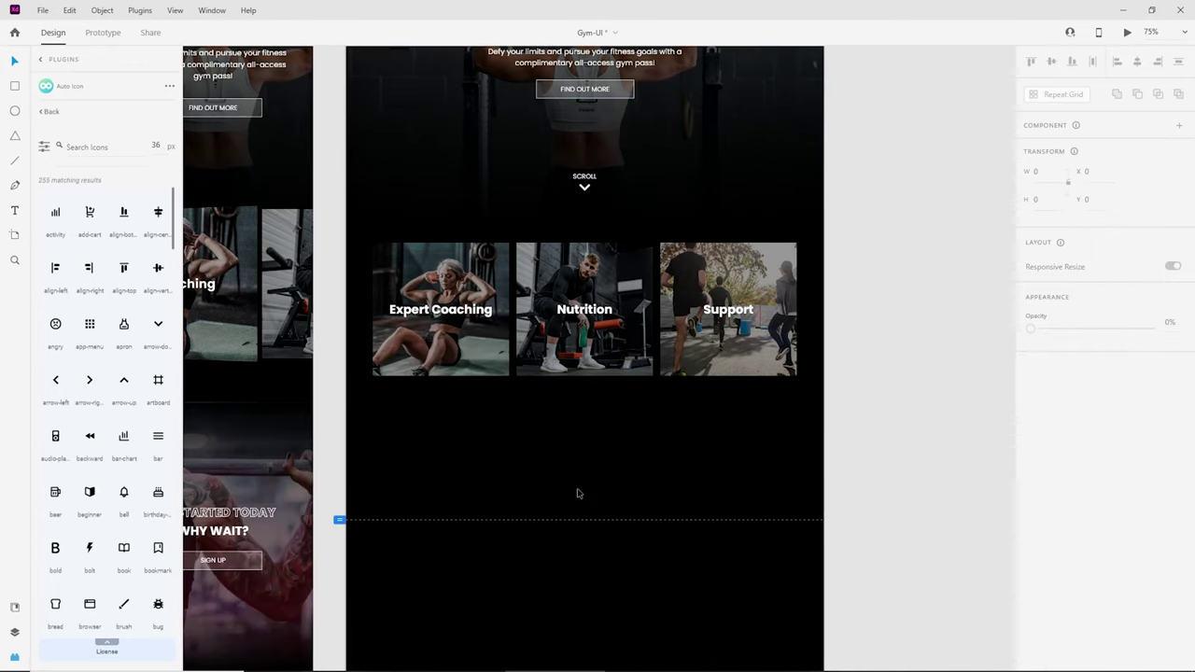
key(ctrl+minus)
key(ctrl+plus)
drag(558, 559, 732, 405)
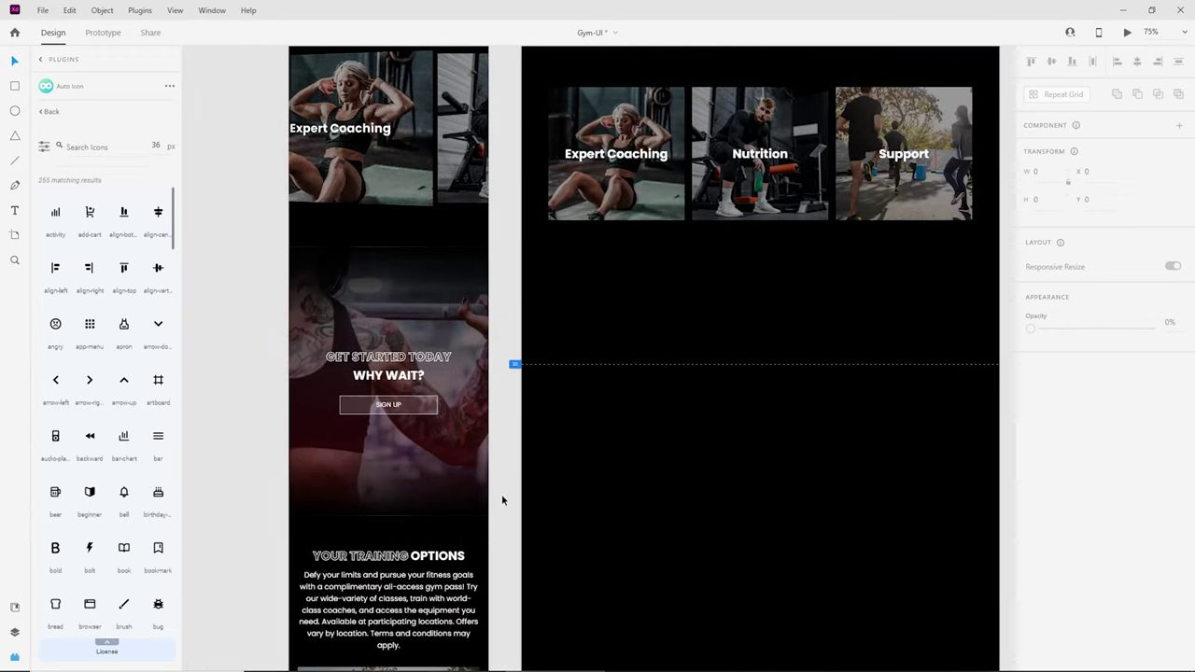
drag(505, 515, 581, 320)
drag(742, 355, 509, 347)
drag(420, 350, 401, 350)
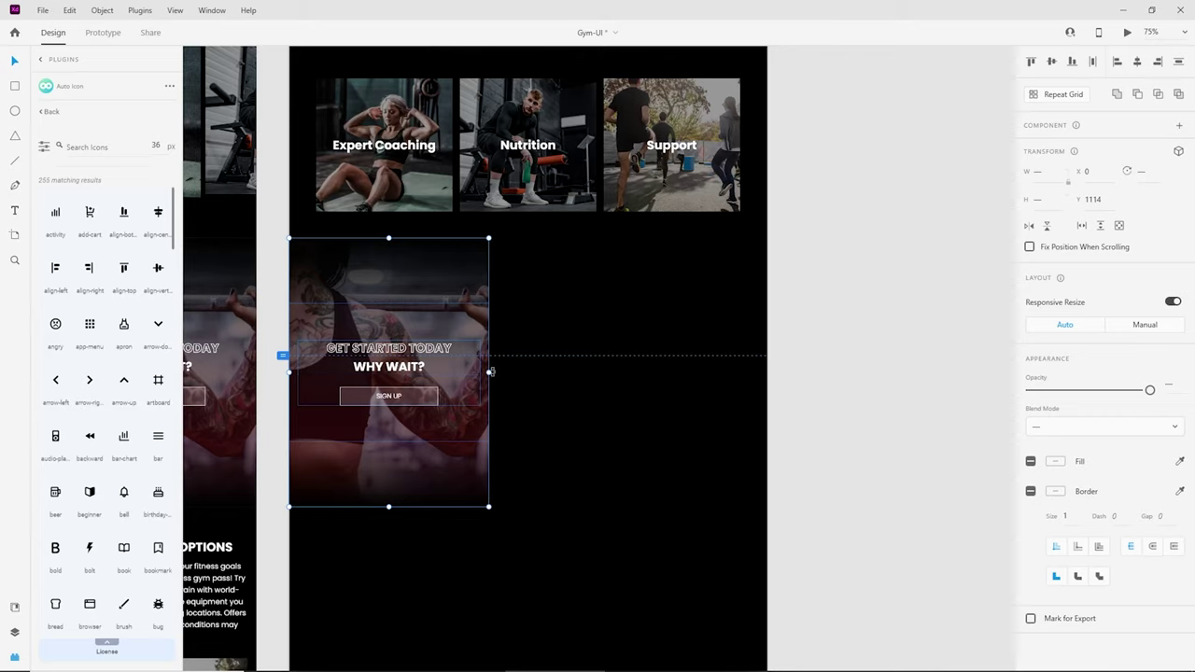
Step: Ungroup the copied section and stretch only its background image and overlays across the full 1024 artboard width
drag(489, 372, 768, 368)
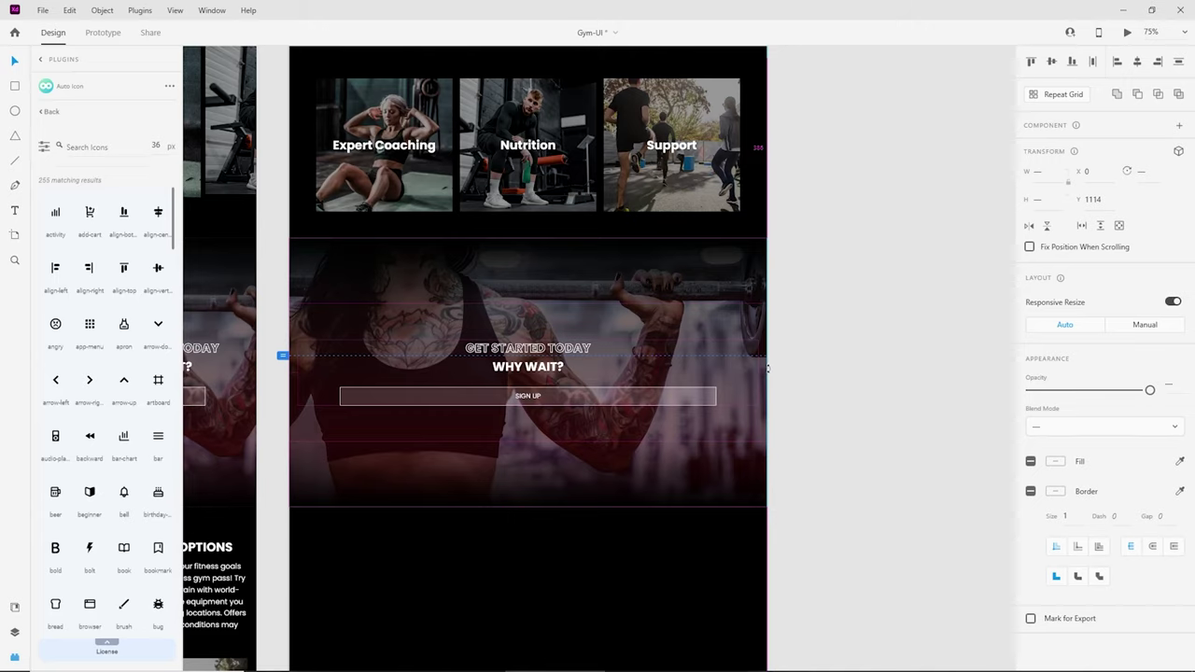
key(ctrl+z)
right_click(446, 322)
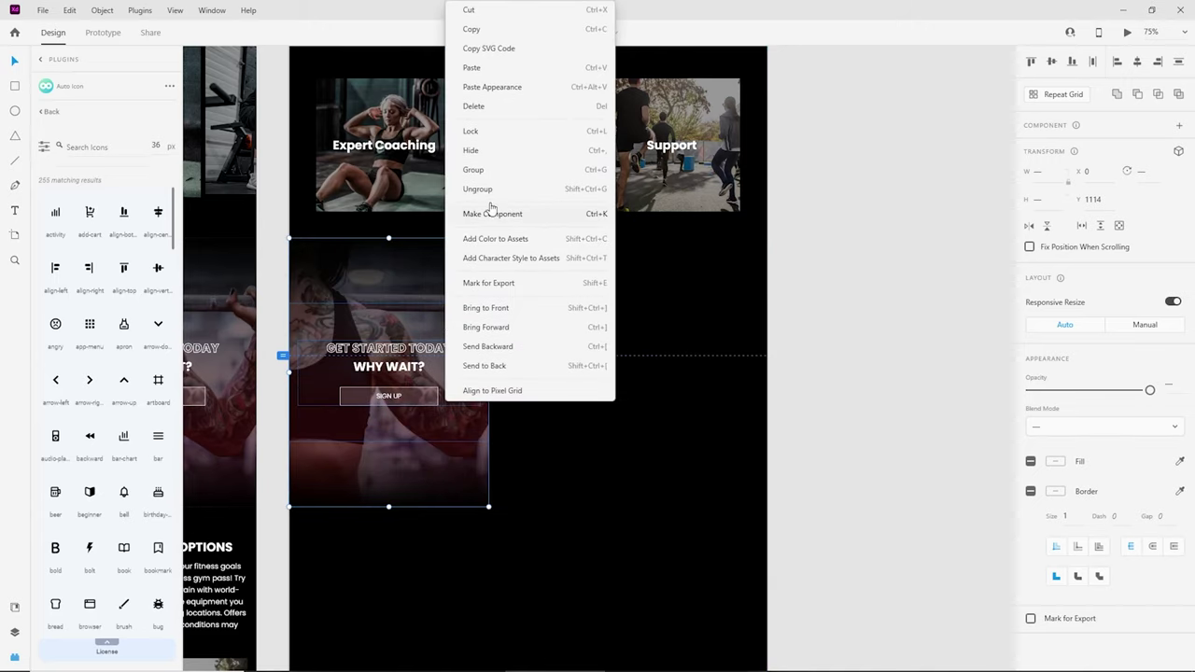
click(488, 191)
click(660, 384)
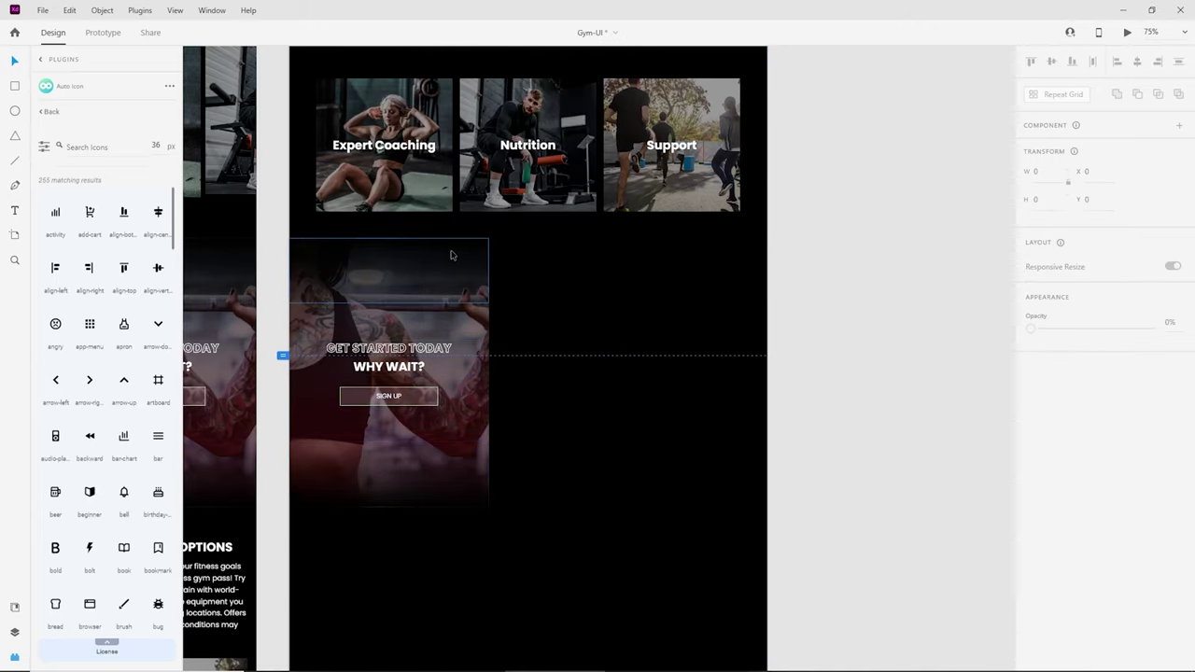
drag(522, 270, 421, 326)
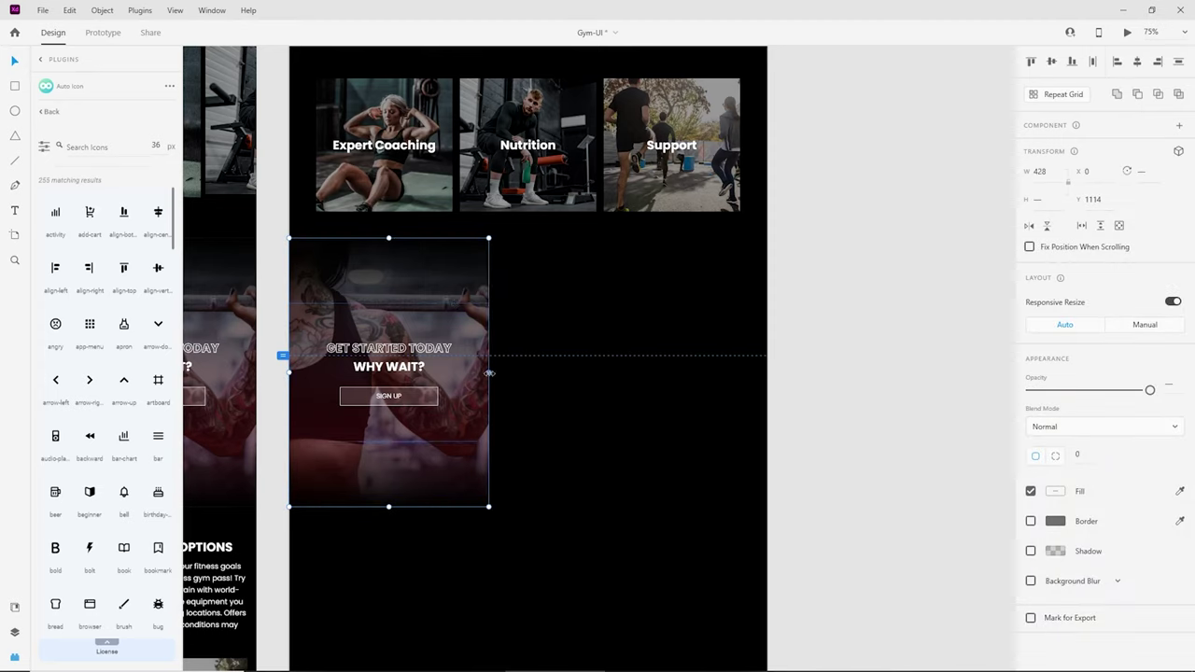
drag(489, 372, 769, 362)
click(814, 445)
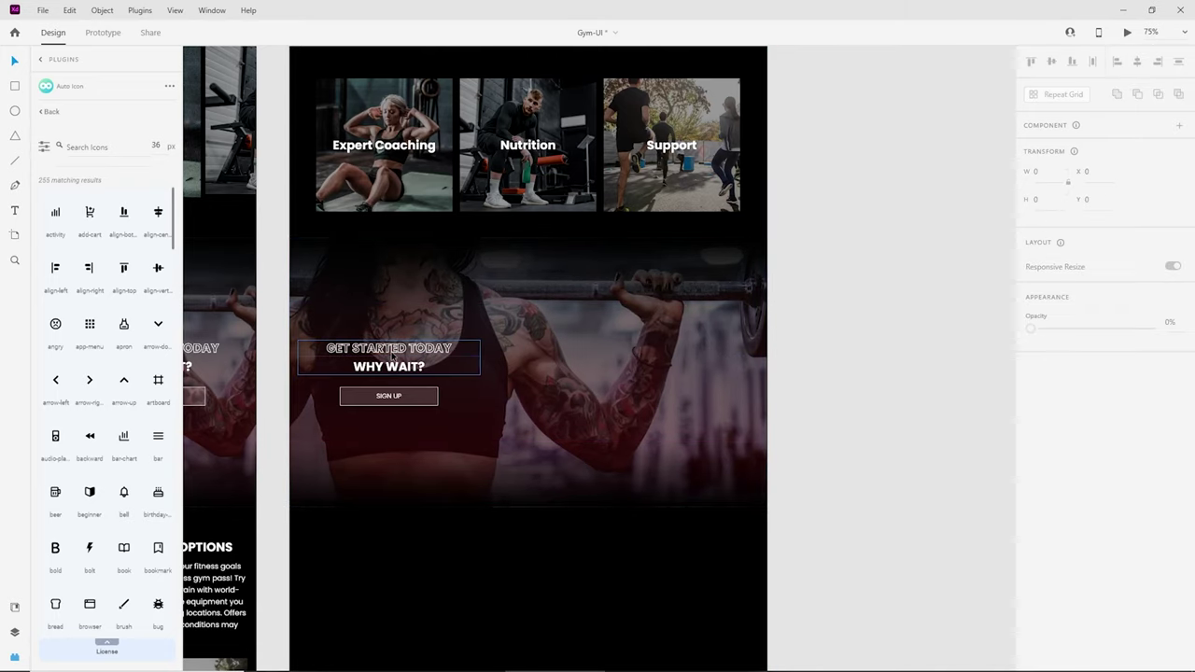
Step: Center the GET STARTED TODAY / WHY WAIT? heading and SIGN UP button horizontally on the iPad artboard
click(387, 402)
drag(388, 402, 527, 397)
click(849, 372)
key(ctrl+plus)
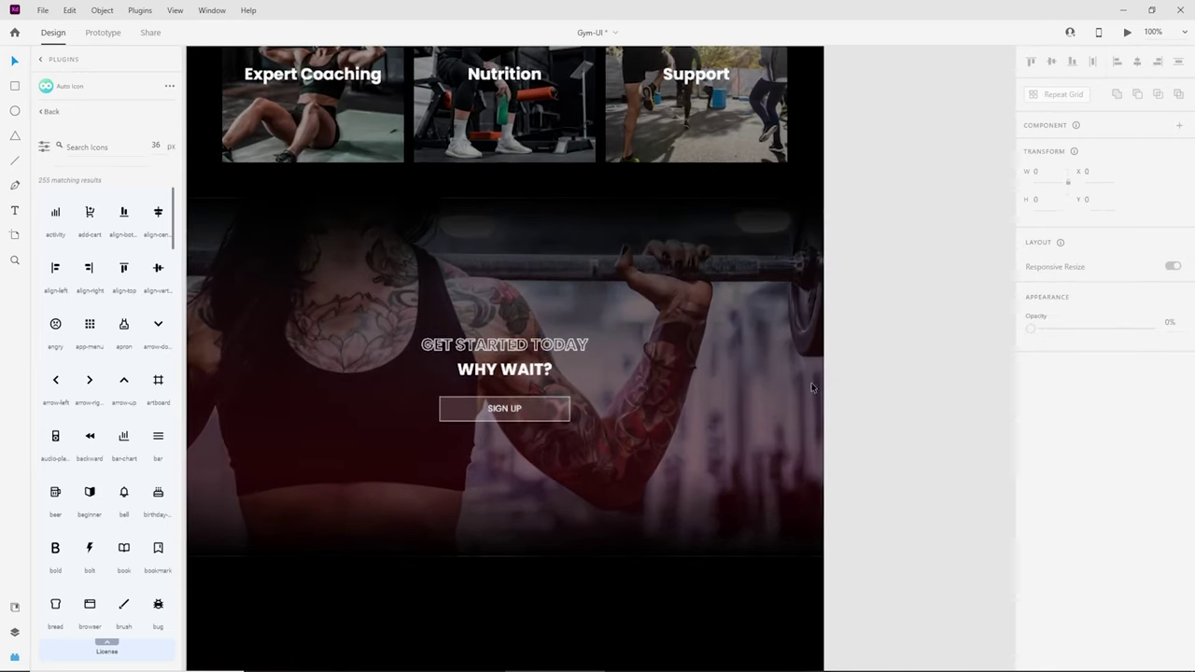
drag(723, 455, 798, 427)
key(ctrl+plus)
scroll(794, 418, down, 3)
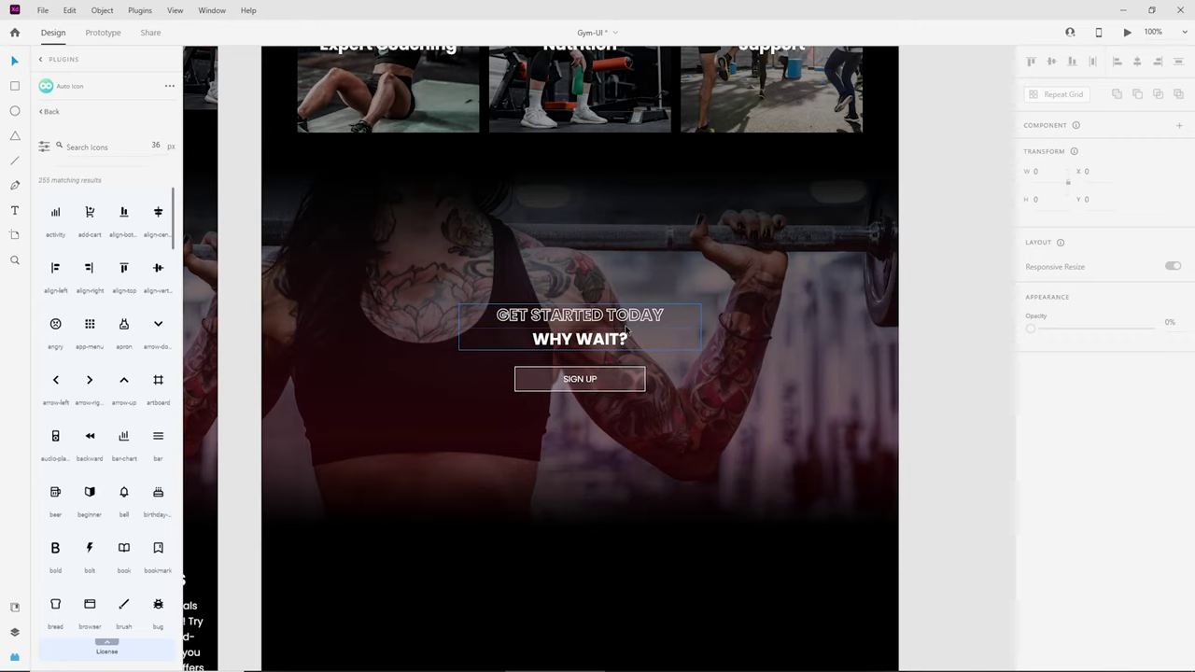
Step: Increase the font size of the outlined GET STARTED TODAY line on the iPad artboard to 34
scroll(627, 331, up, 5)
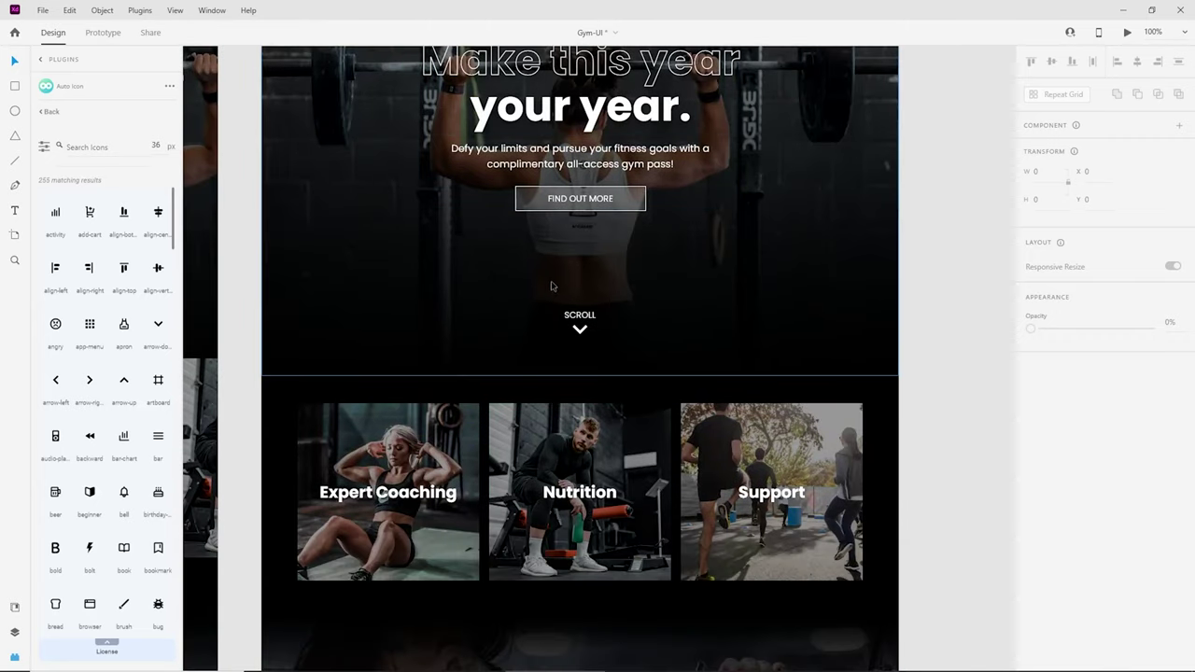
scroll(551, 286, down, 5)
click(635, 207)
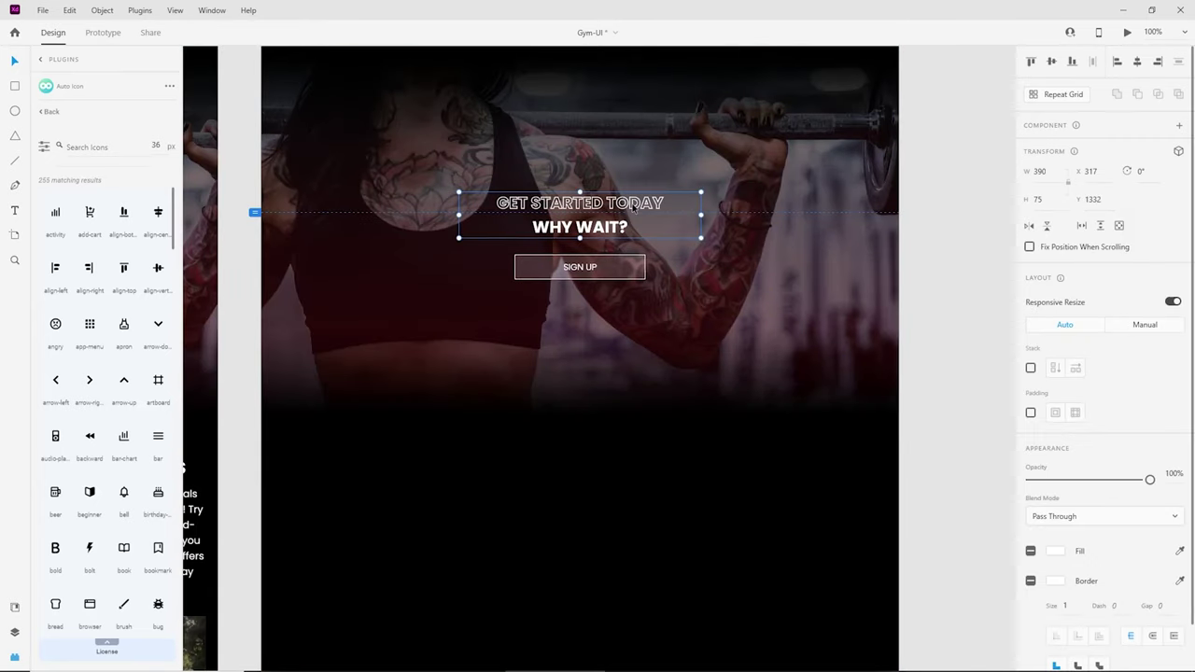
scroll(642, 265, up, 1)
double_click(610, 316)
key(ctrl+plus)
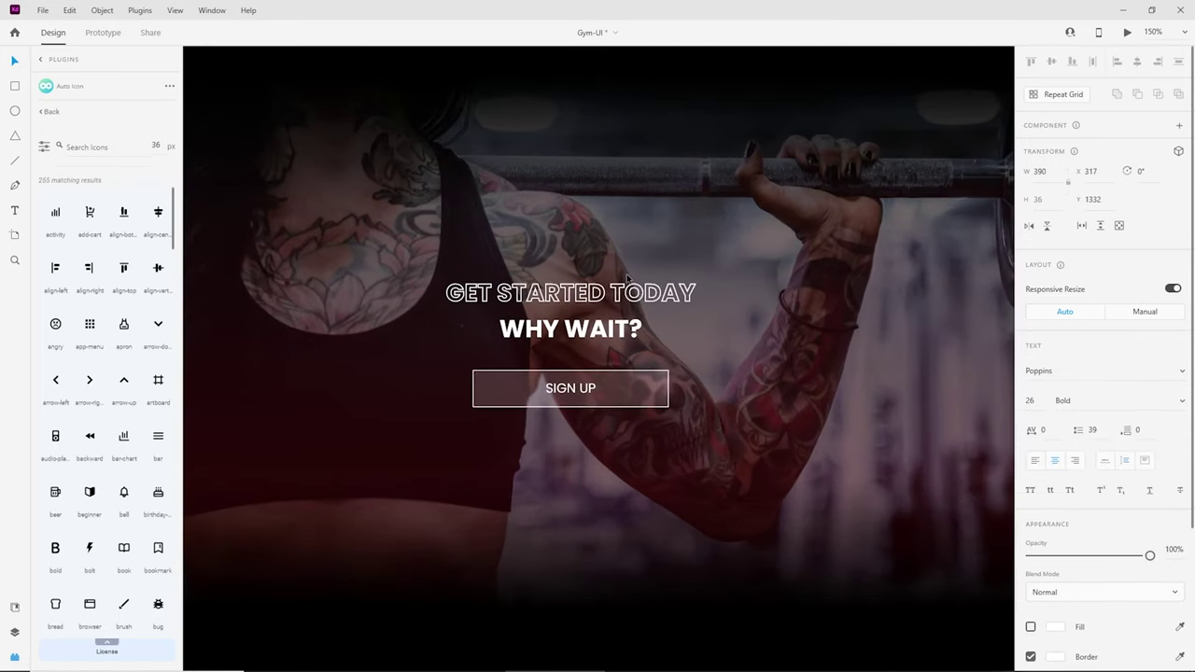
key(Up)
key(Up)
key(Up)
key(Up)
key(Up)
key(Up)
key(Up)
key(Up)
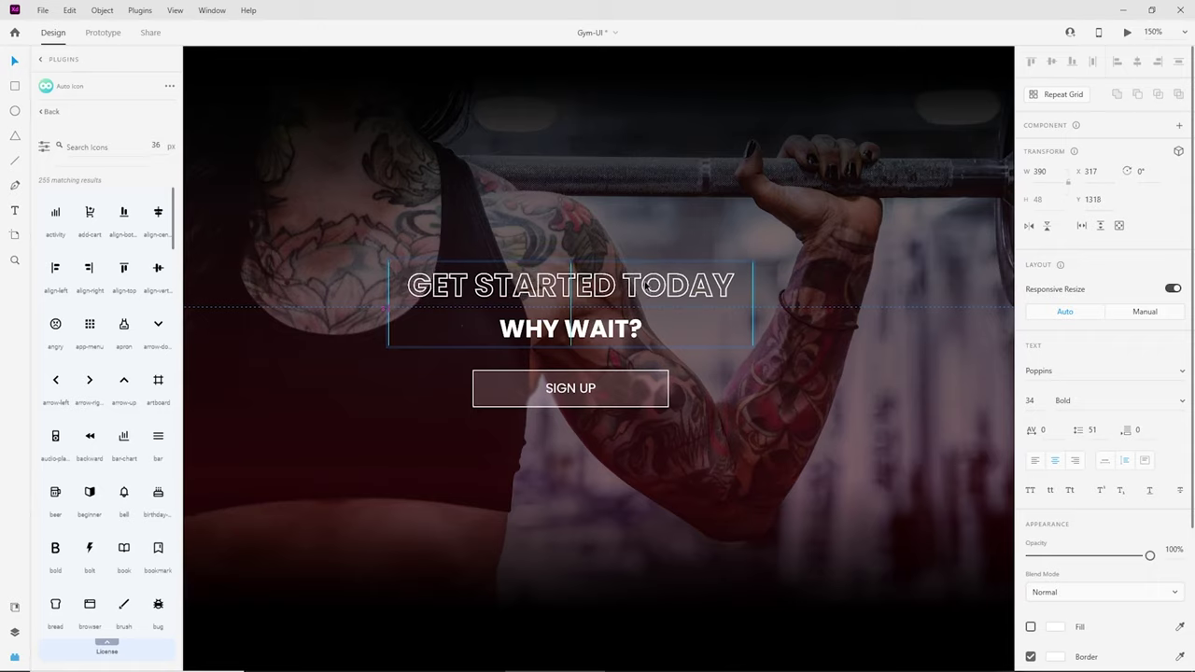
Step: Increase the font size of the WHY WAIT? line to 34
click(640, 341)
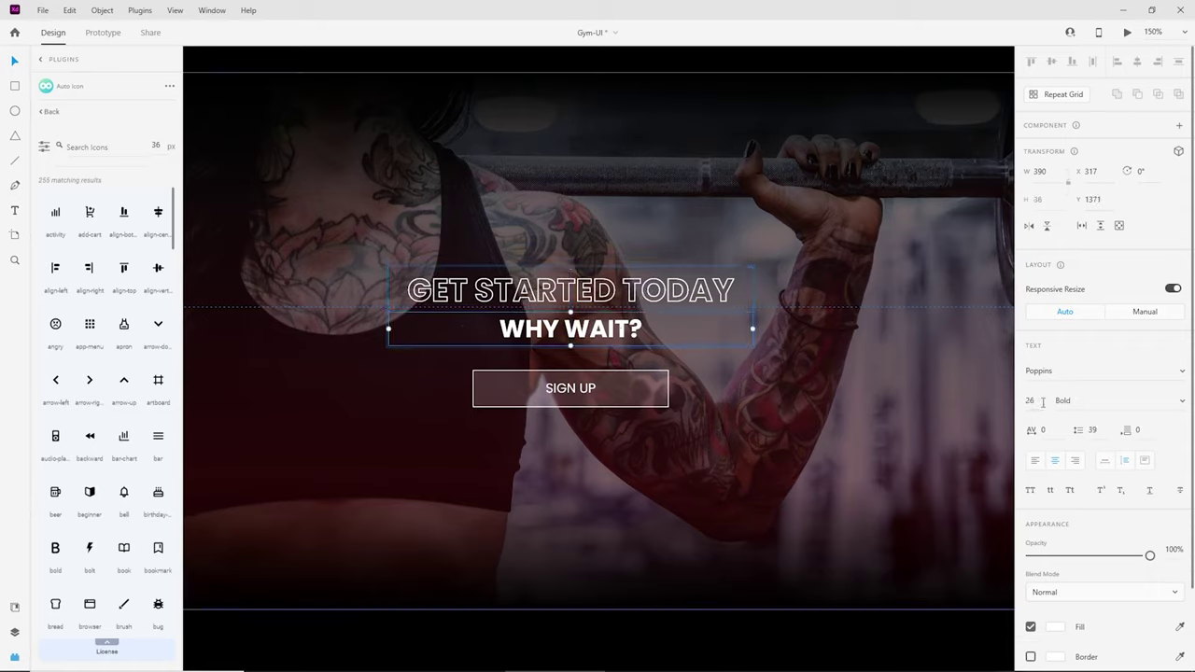
key(Up)
key(Up)
key(Up)
key(Up)
key(Up)
key(Up)
key(Up)
key(Up)
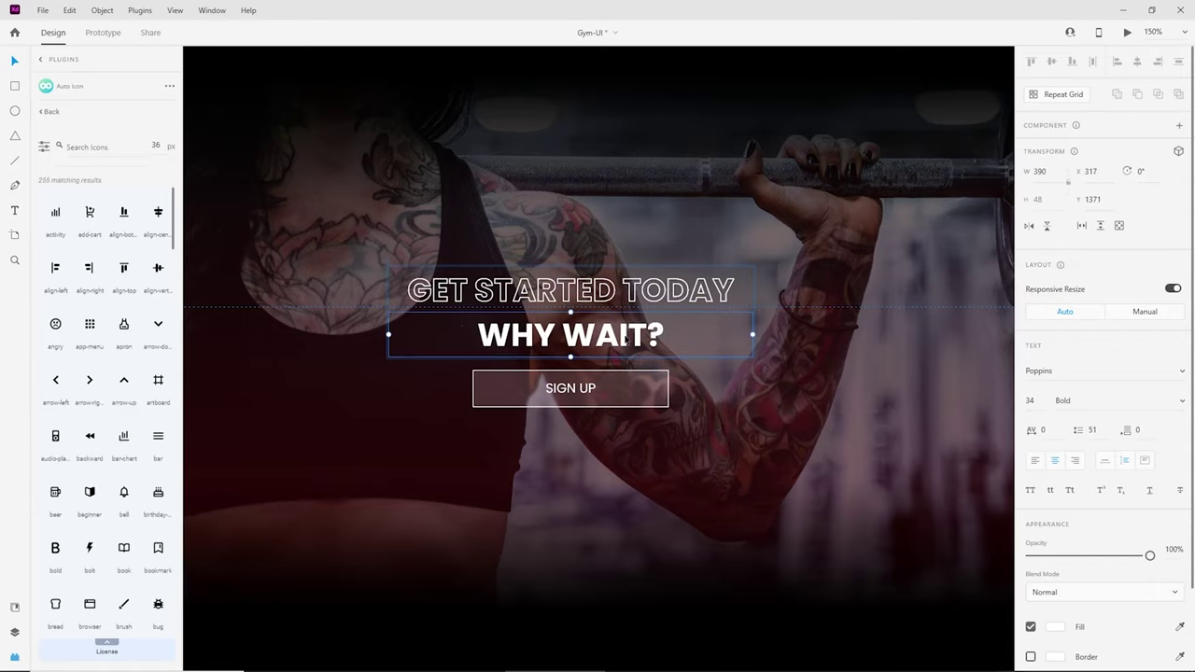
Step: Move both heading lines up to clear the SIGN UP button, with WHY WAIT? at Y 1353
drag(610, 348, 618, 290)
shift+click(619, 295)
key(shift+Up)
key(shift+Up)
click(690, 310)
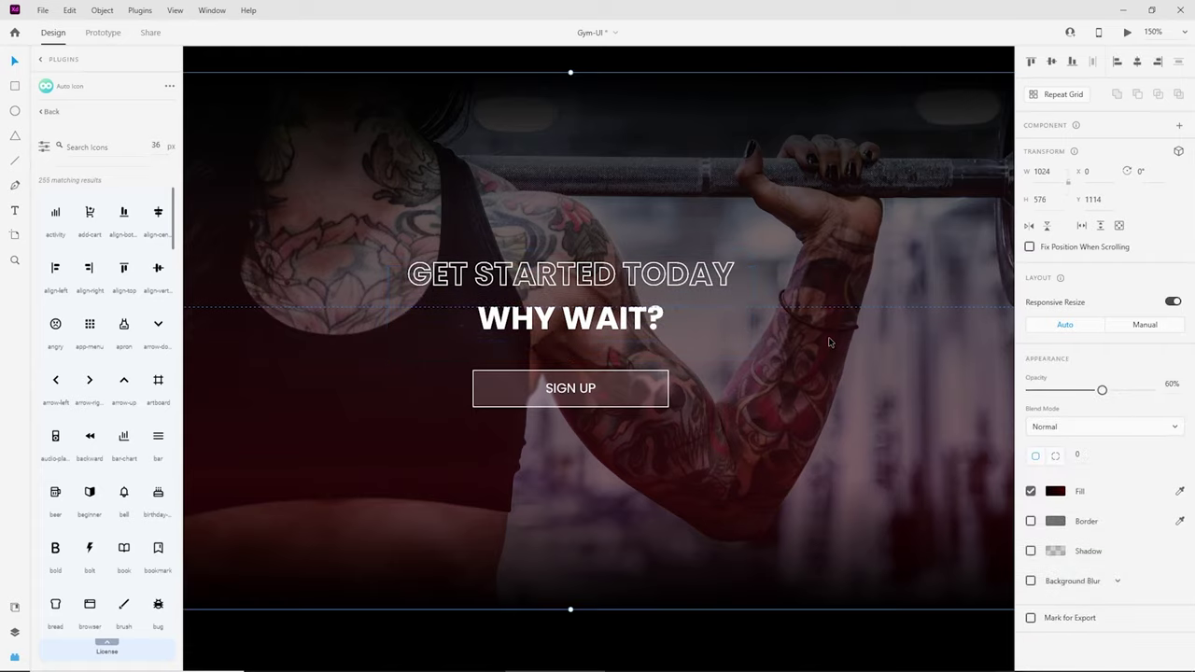
key(ctrl+minus)
key(ctrl+plus)
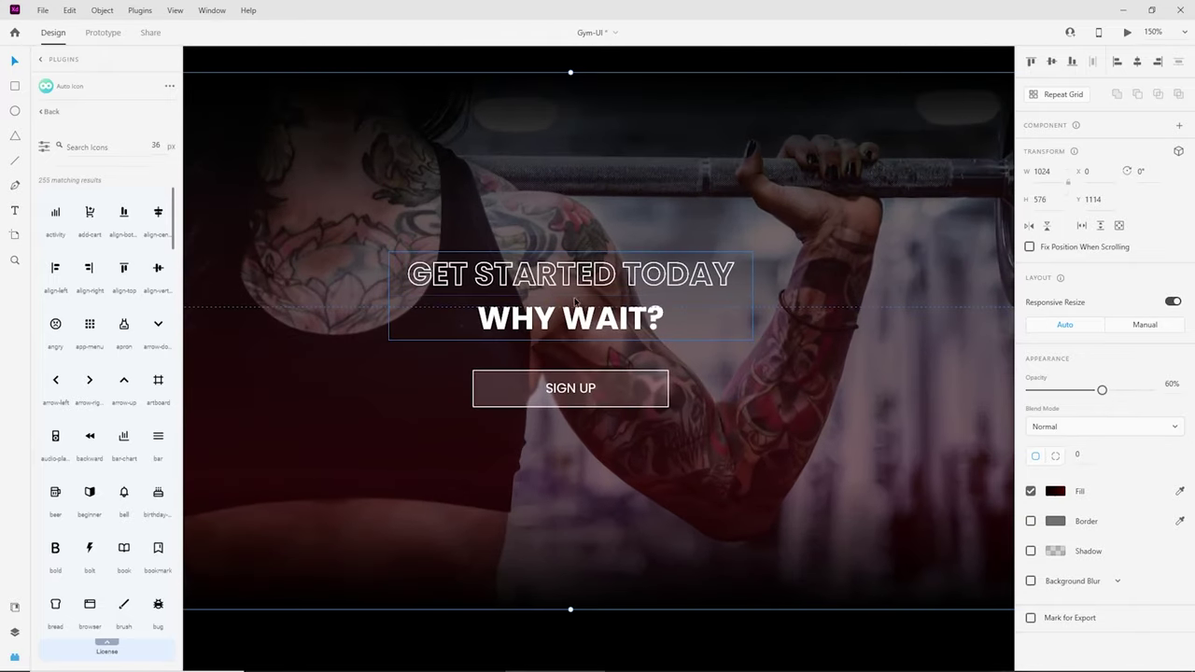
Step: Tighten the gap between the two heading lines and shift the heading group slightly down, with WHY WAIT? at Y 1356
click(571, 329)
double_click(577, 322)
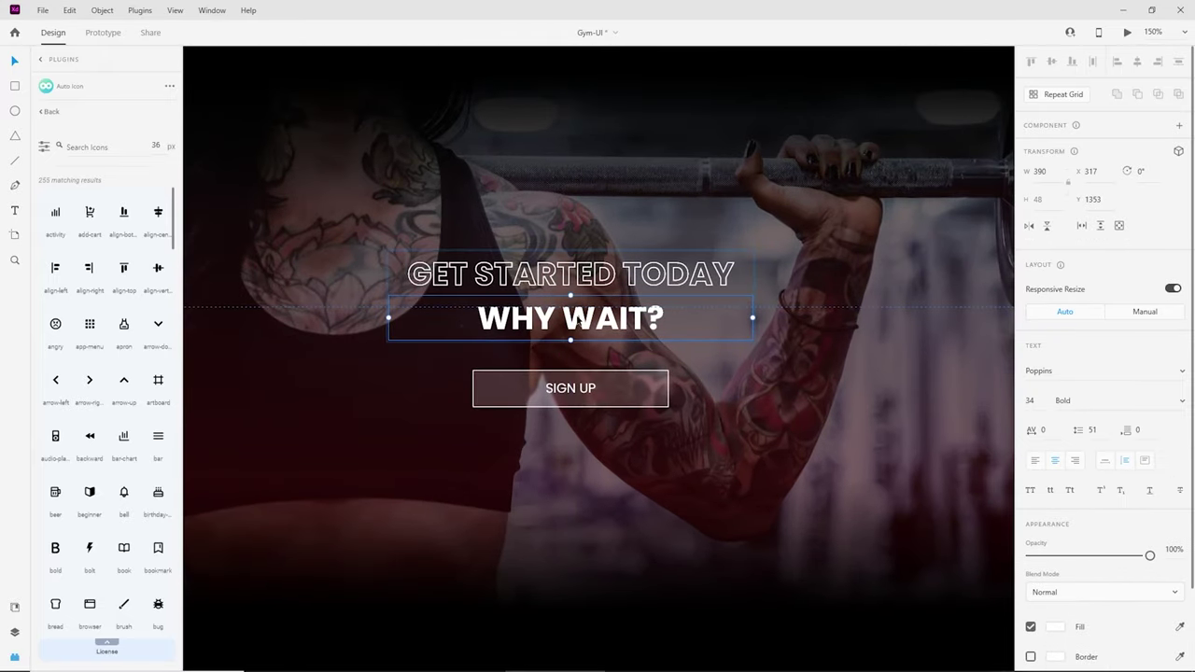
drag(578, 319, 578, 317)
click(984, 307)
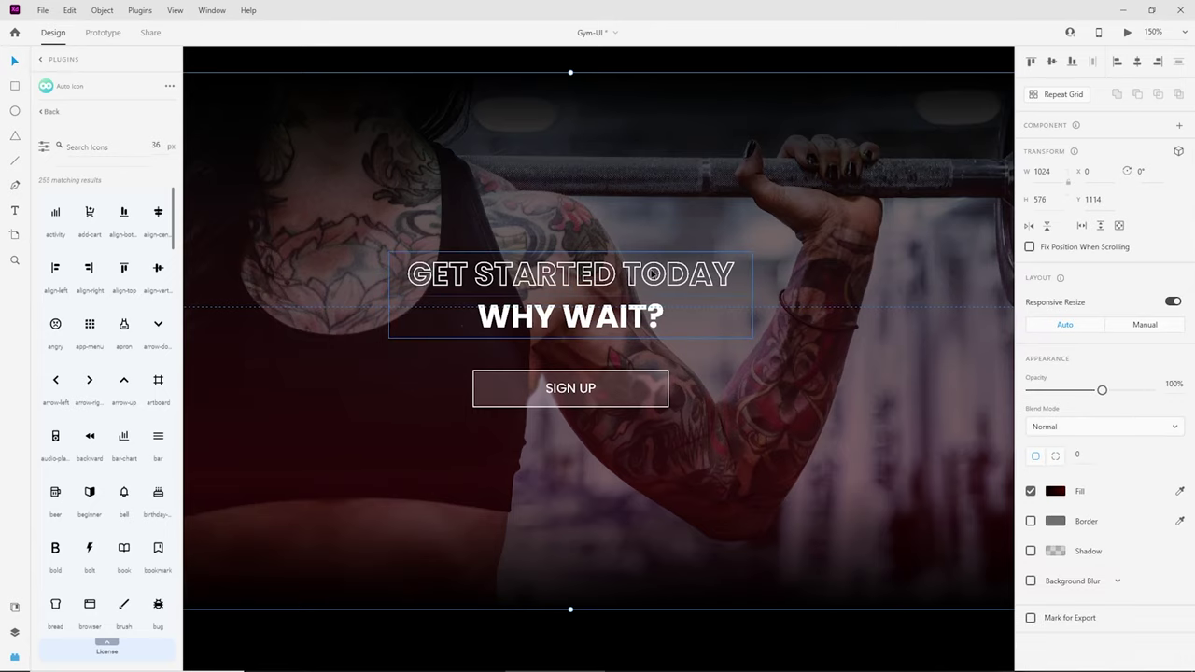
drag(650, 269, 654, 277)
click(864, 377)
key(ctrl+minus)
click(944, 374)
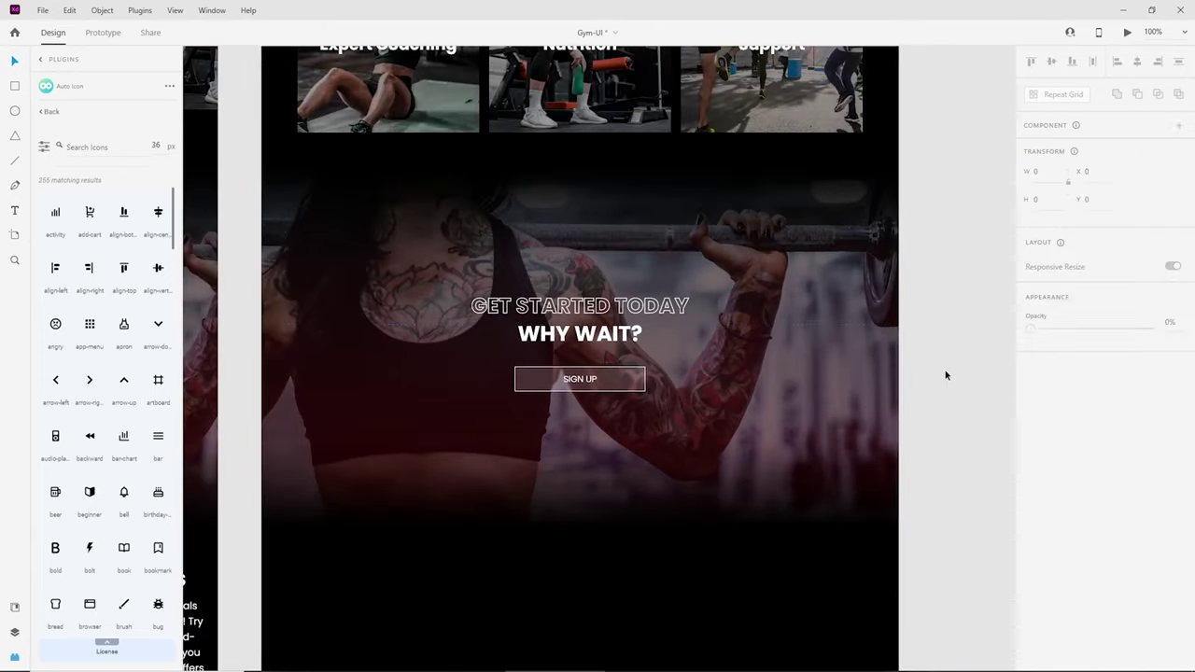
Step: Copy the YOUR TRAINING OPTIONS heading and its paragraph from the mobile artboard to the iPad artboard beneath the sign-up section
scroll(796, 418, down, 2)
key(ctrl+plus)
key(ctrl+minus)
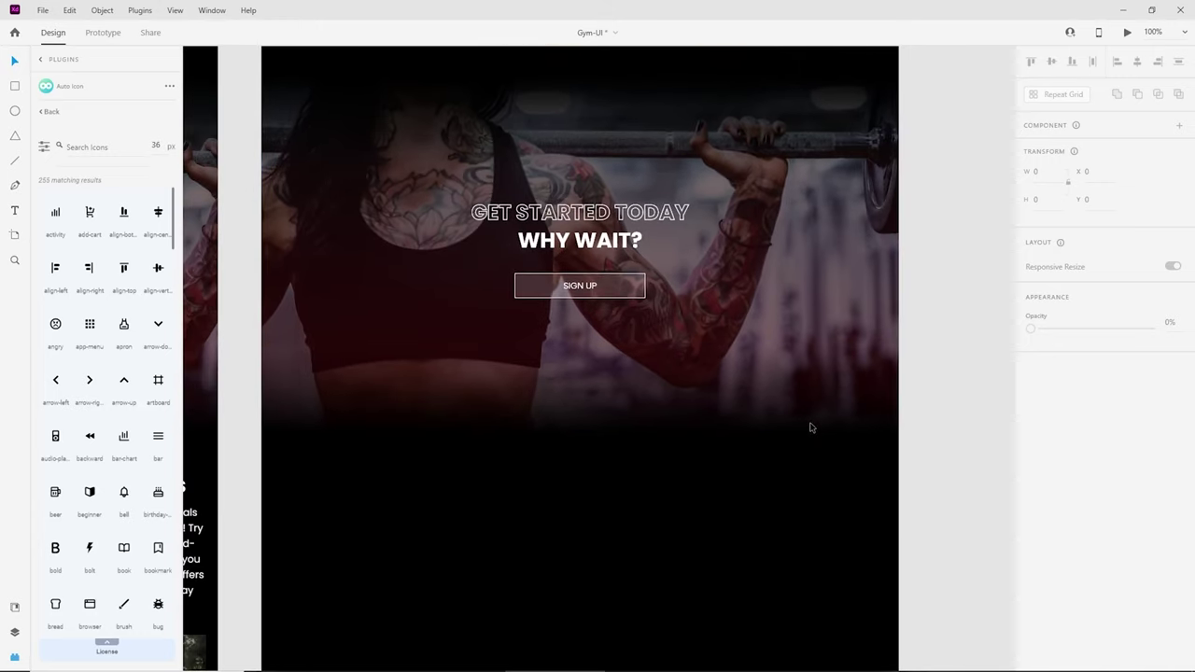
scroll(948, 436, up, 2)
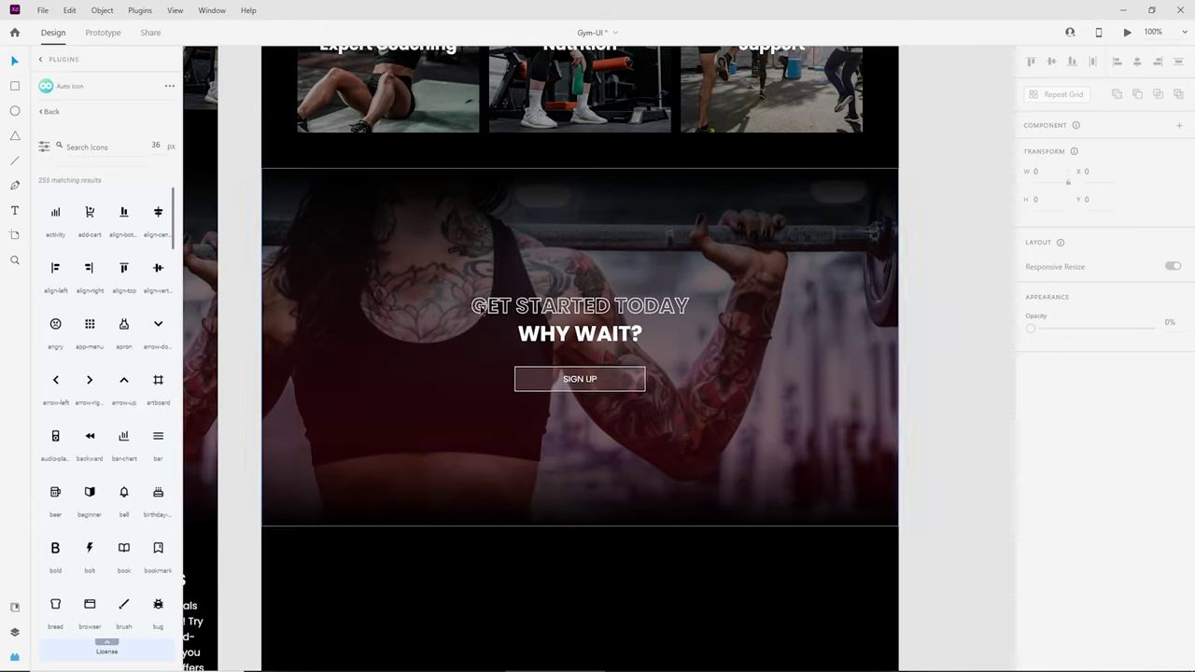
key(ctrl+minus)
key(ctrl+minus)
drag(584, 536, 664, 317)
key(ctrl+plus)
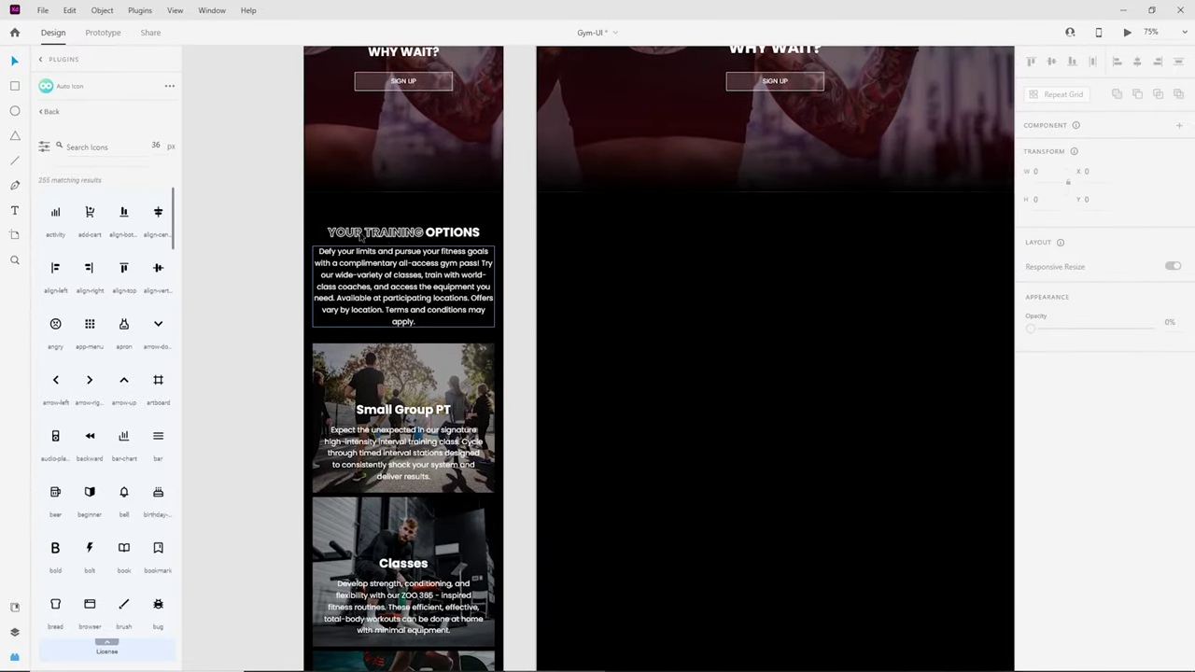
drag(319, 220, 450, 325)
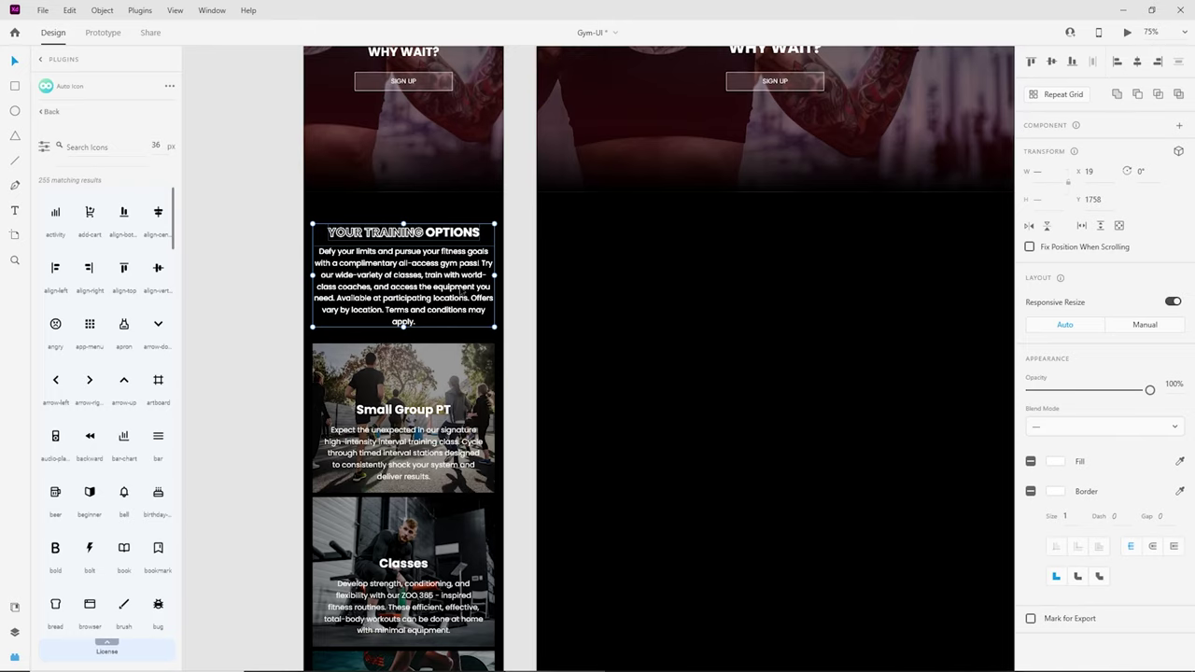
alt+drag(432, 280, 887, 278)
key(ctrl+space)
drag(871, 297, 599, 395)
click(754, 360)
Step: Close the plugins panel and center the YOUR TRAINING OPTIONS heading horizontally on the iPad artboard at X 350
key(ctrl+minus)
key(ctrl+minus)
key(ctrl+minus)
key(ctrl+minus)
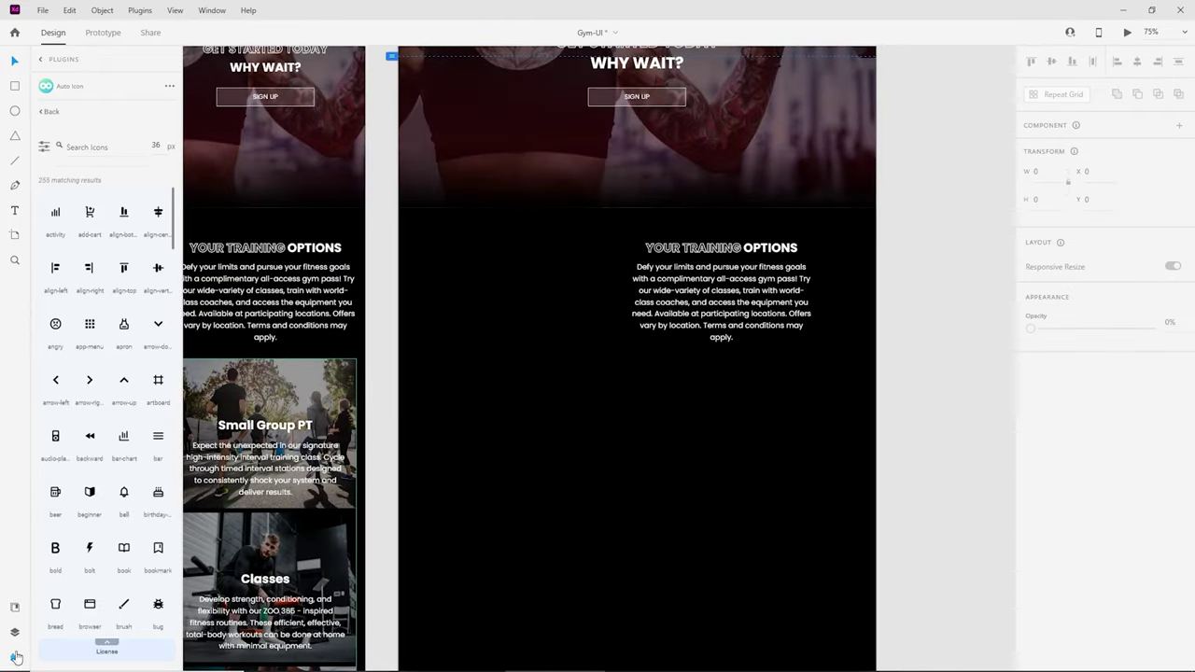
click(15, 657)
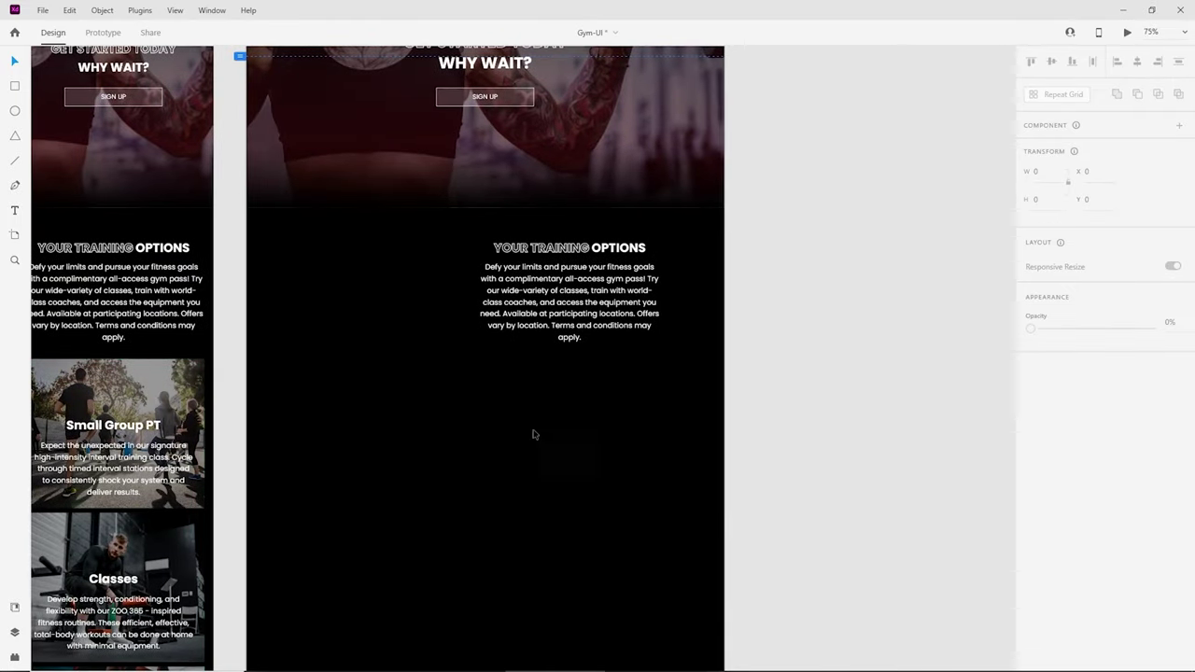
scroll(528, 389, up, 3)
click(574, 285)
drag(574, 285, 539, 284)
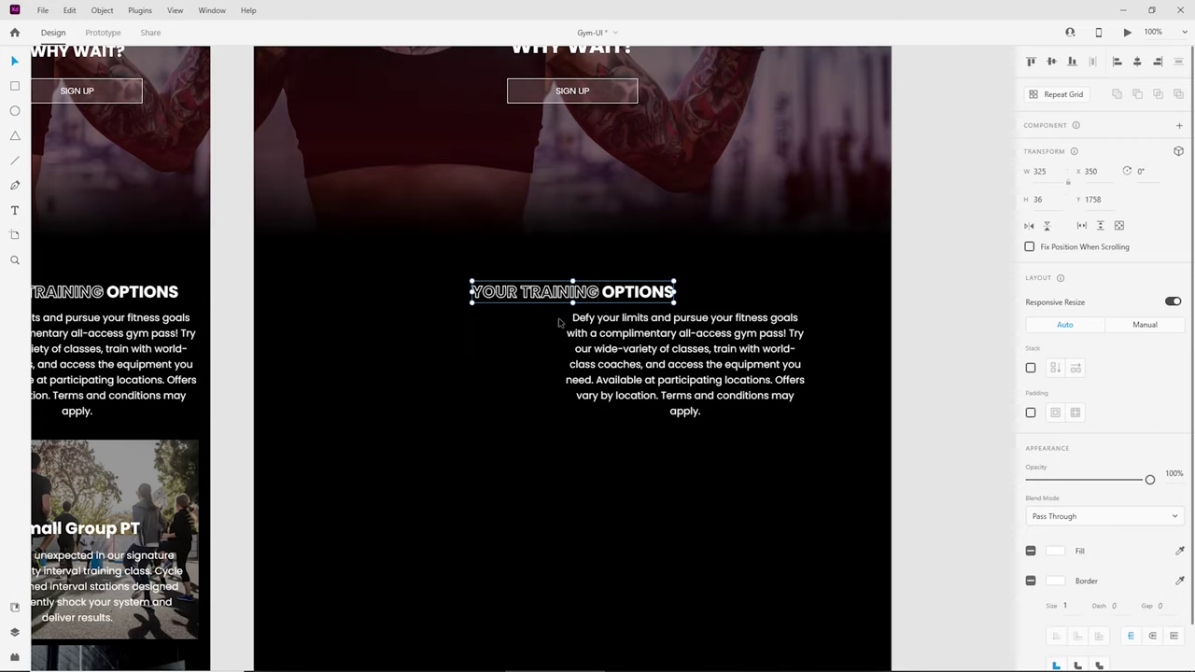
Step: Set both parts of the YOUR TRAINING OPTIONS heading on the iPad artboard to font size 34, matching WHY WAIT?
scroll(560, 280, up, 3)
click(605, 178)
double_click(605, 179)
double_click(605, 184)
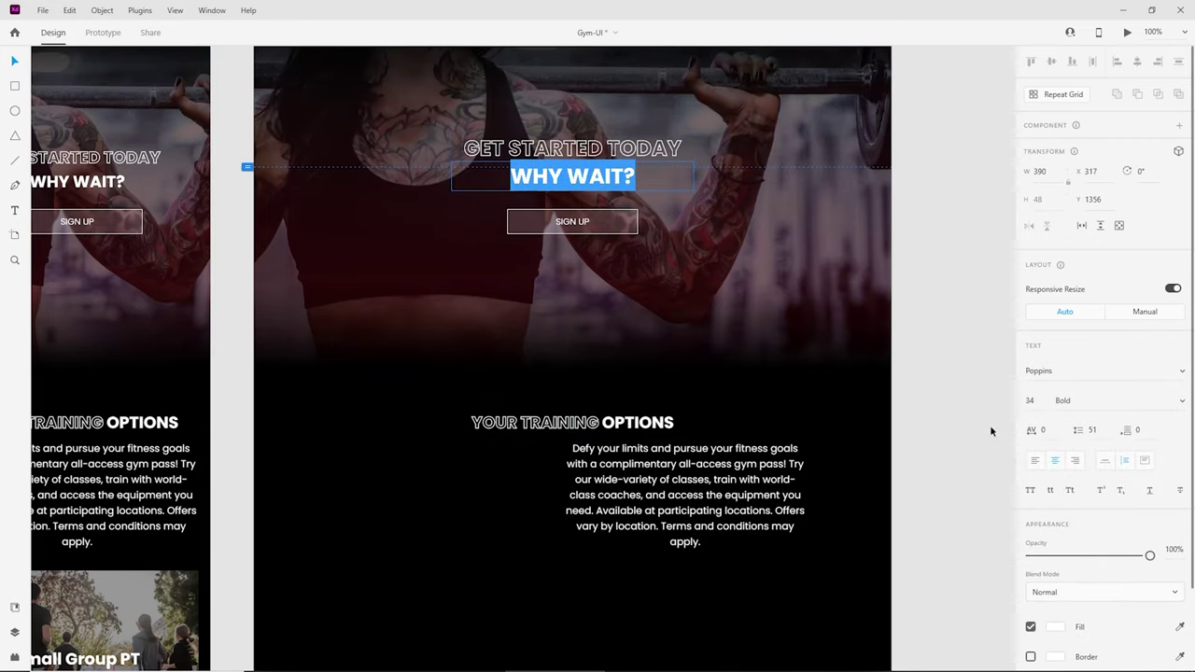
click(1039, 401)
click(551, 427)
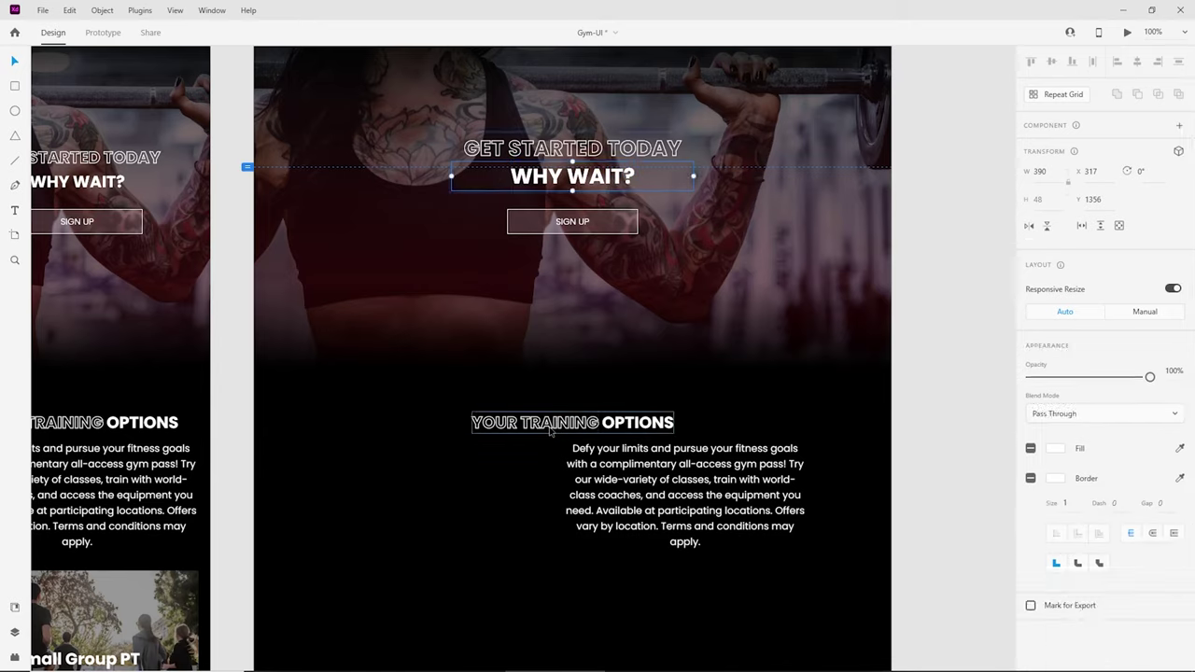
text(3)
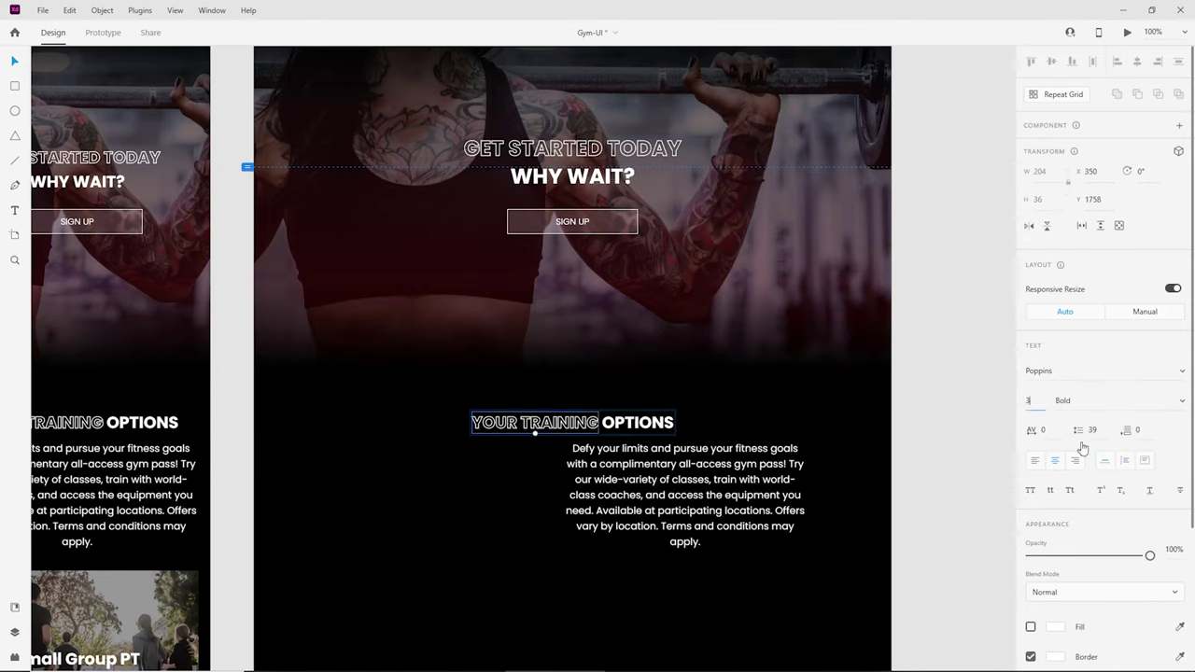
text(4)
key(Return)
click(638, 422)
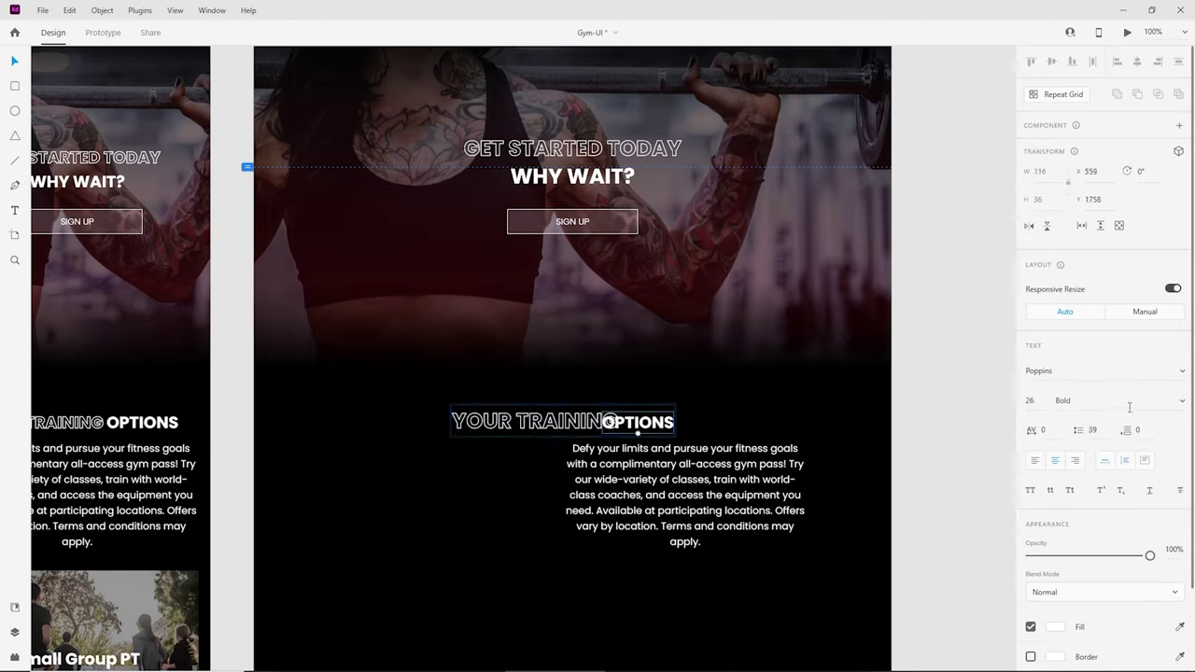
text(34)
key(Return)
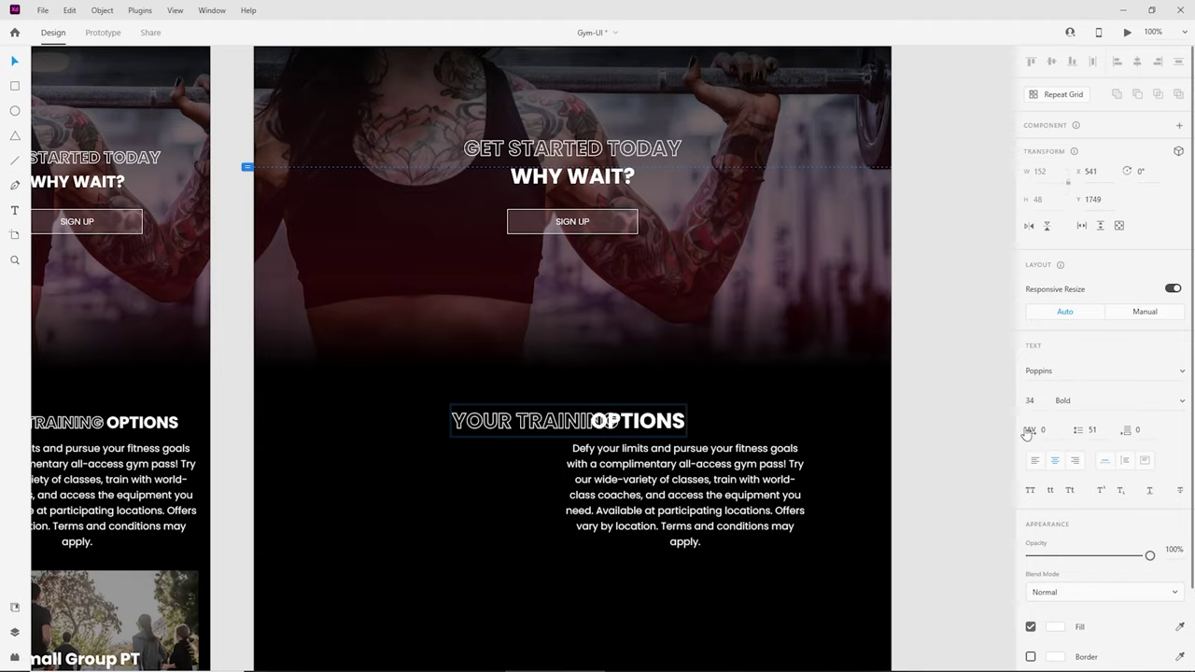
Step: Move OPTIONS right so it no longer overlaps the enlarged YOUR TRAINING text
drag(630, 422, 657, 423)
key(ctrl+plus)
key(ctrl+plus)
key(ctrl+plus)
key(ctrl+plus)
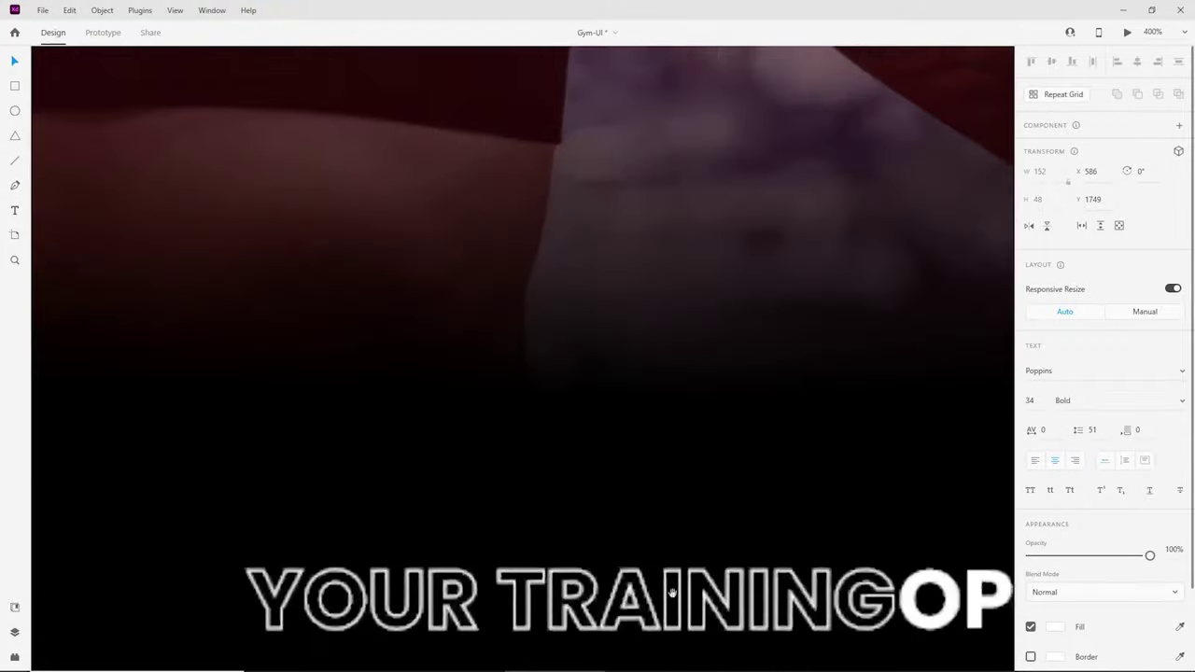
drag(674, 579, 467, 336)
drag(657, 383, 520, 366)
drag(627, 360, 636, 355)
Step: Append the reference letters OP to YOUR TRAINING, then paste OPTIONS back and align it over those letters at X 565
key(Delete)
double_click(547, 350)
click(549, 349)
text(O)
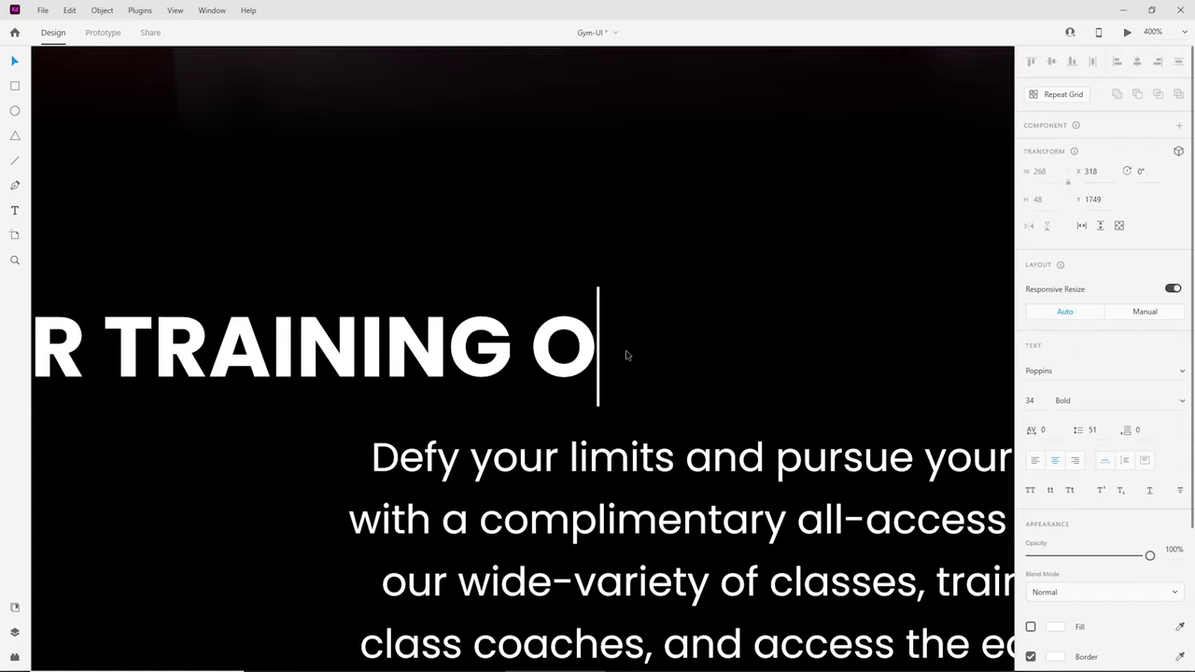
text(P)
key(Escape)
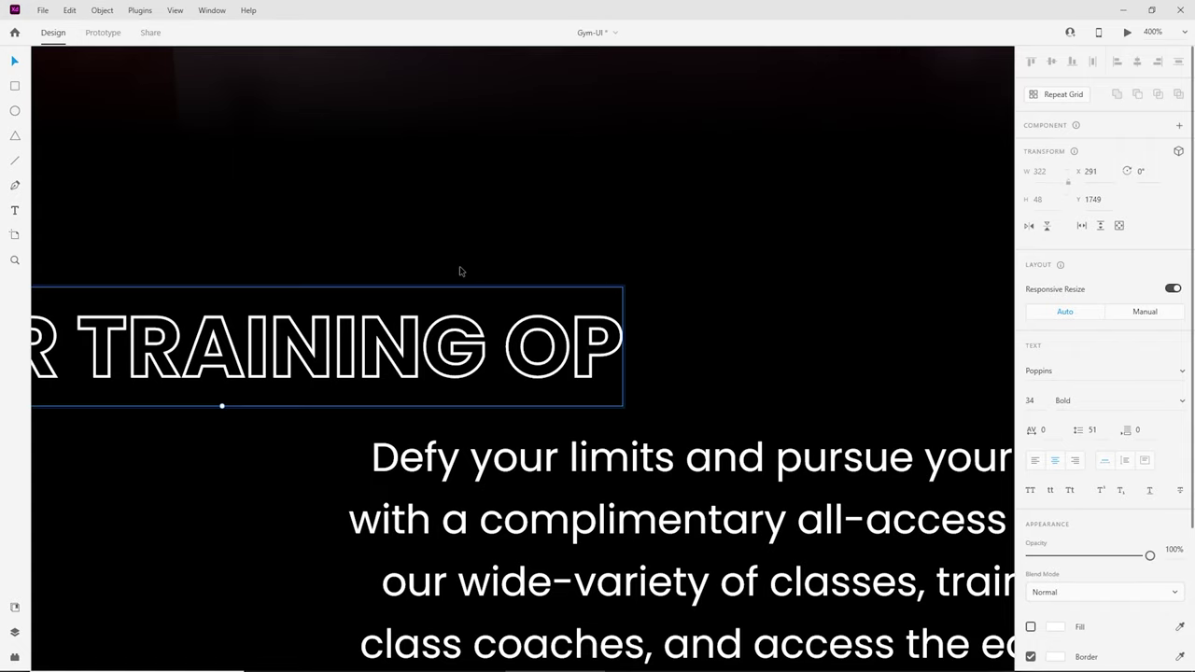
key(ctrl+v)
drag(602, 342, 538, 340)
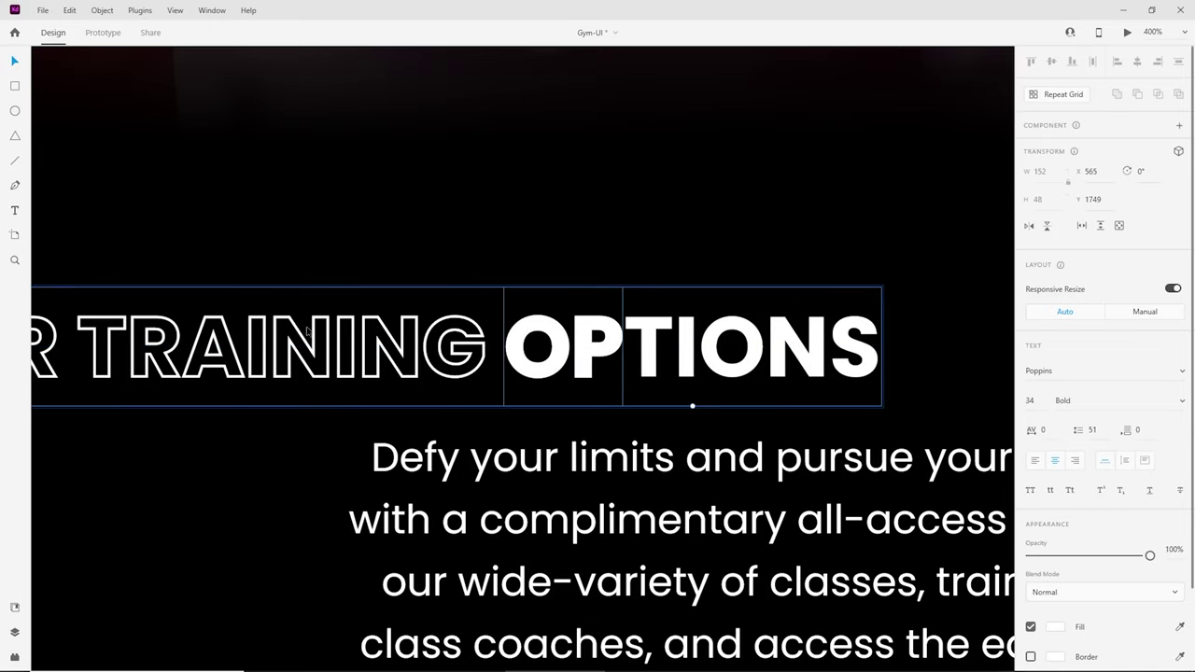
Step: Draw a small spacing-gauge rectangle, about 8 by 21, between TRAINING and OPTIONS
click(391, 442)
key(ctrl+equal)
key(ctrl+equal)
key(r)
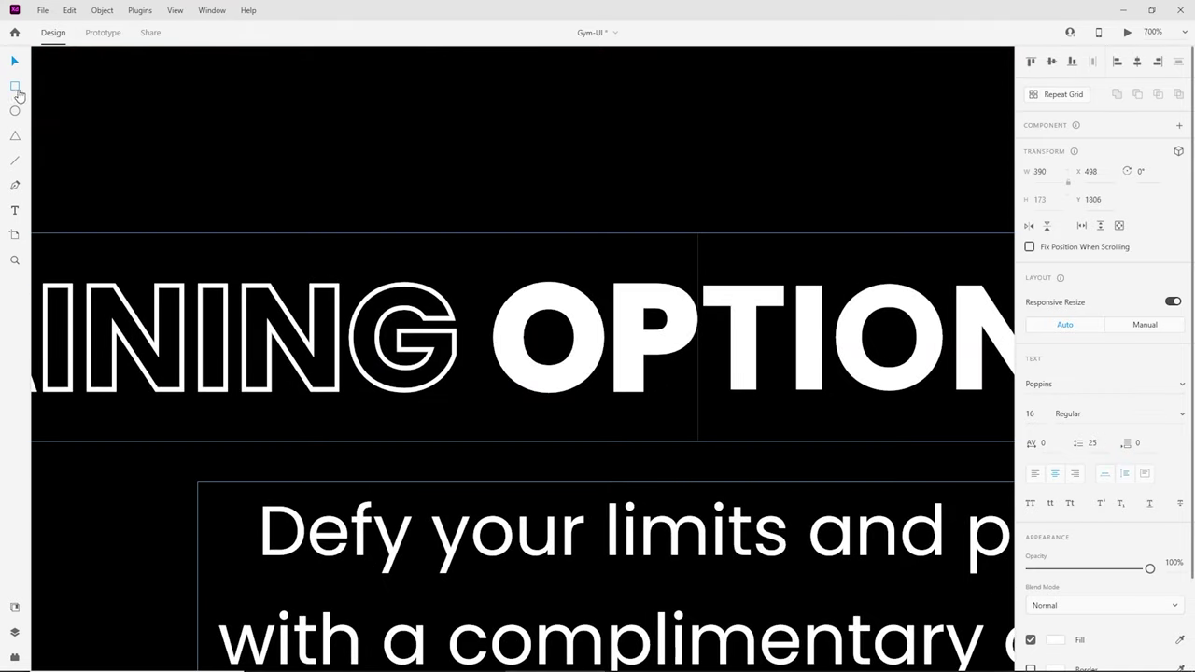
mouse_move(455, 322)
mouse_down()
mouse_move(487, 409)
mouse_move(477, 390)
mouse_up()
Step: Cut OPTIONS and delete the extra OP letters from the end of the YOUR TRAINING text
click(585, 366)
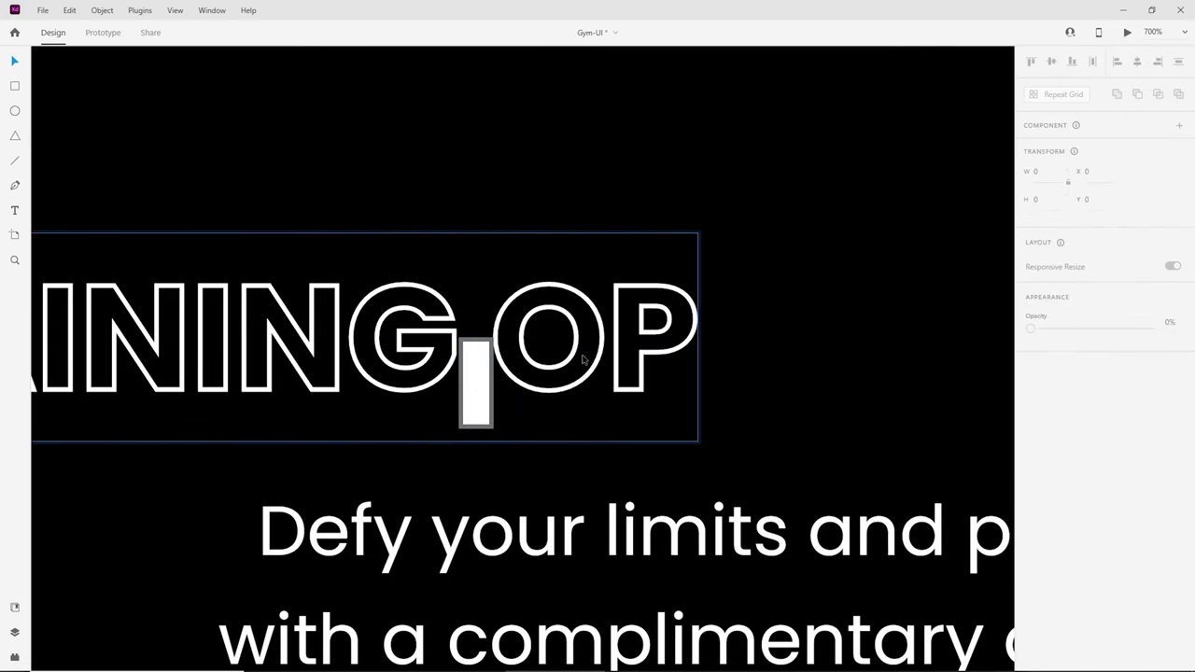
double_click(592, 359)
click(494, 336)
key(Delete)
key(Delete)
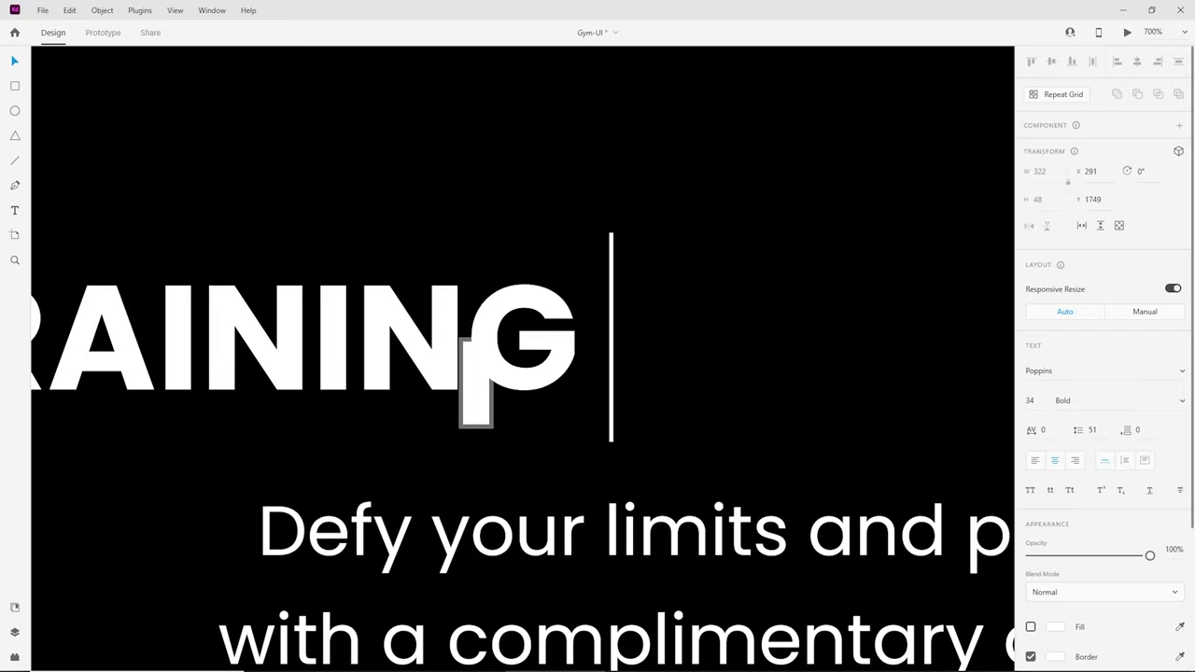
key(BackSpace)
click(14, 63)
Step: Nudge YOUR TRAINING left to X 290 so its end meets the edge of the spacing rectangle
key(Left)
key(Left)
key(Left)
key(Left)
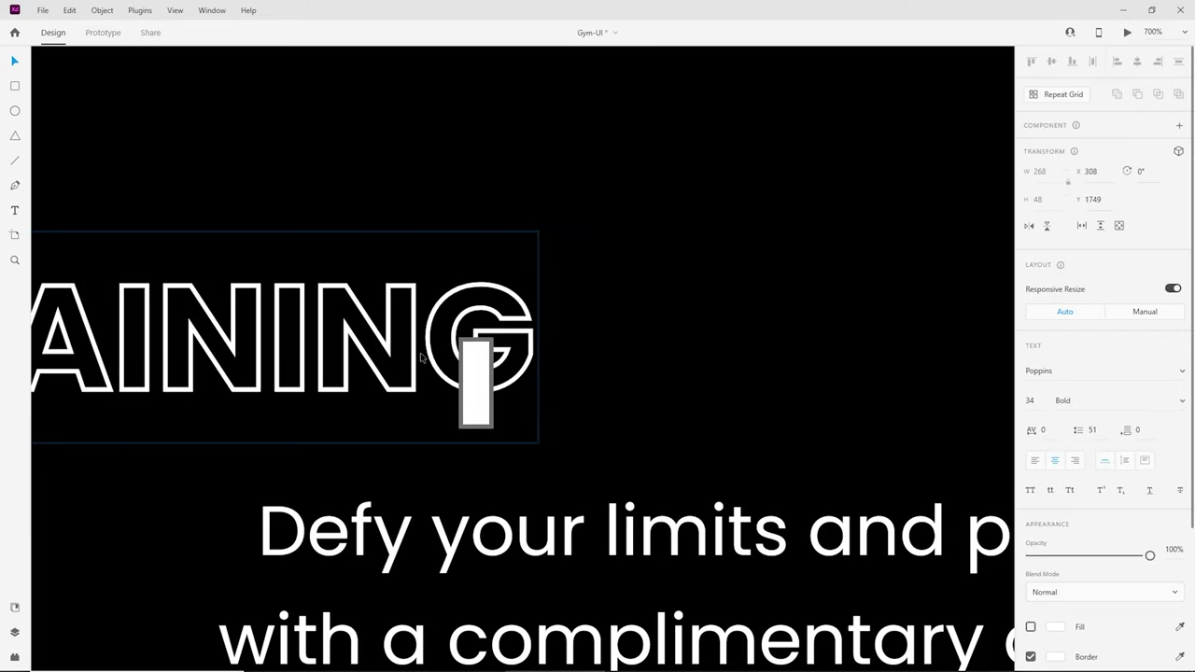
key(Left)
key(Left)
key(Left)
key(Left)
key(Left)
key(Left)
key(Left)
key(Left)
key(Left)
key(Left)
key(Left)
key(Left)
key(Left)
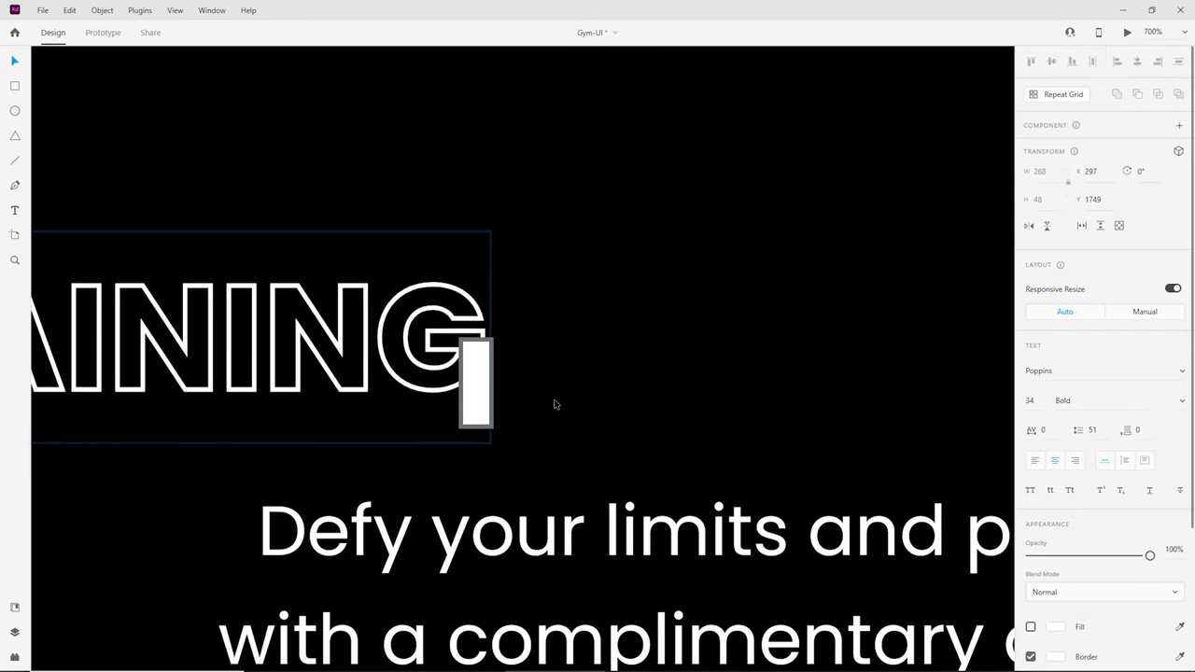
key(Left)
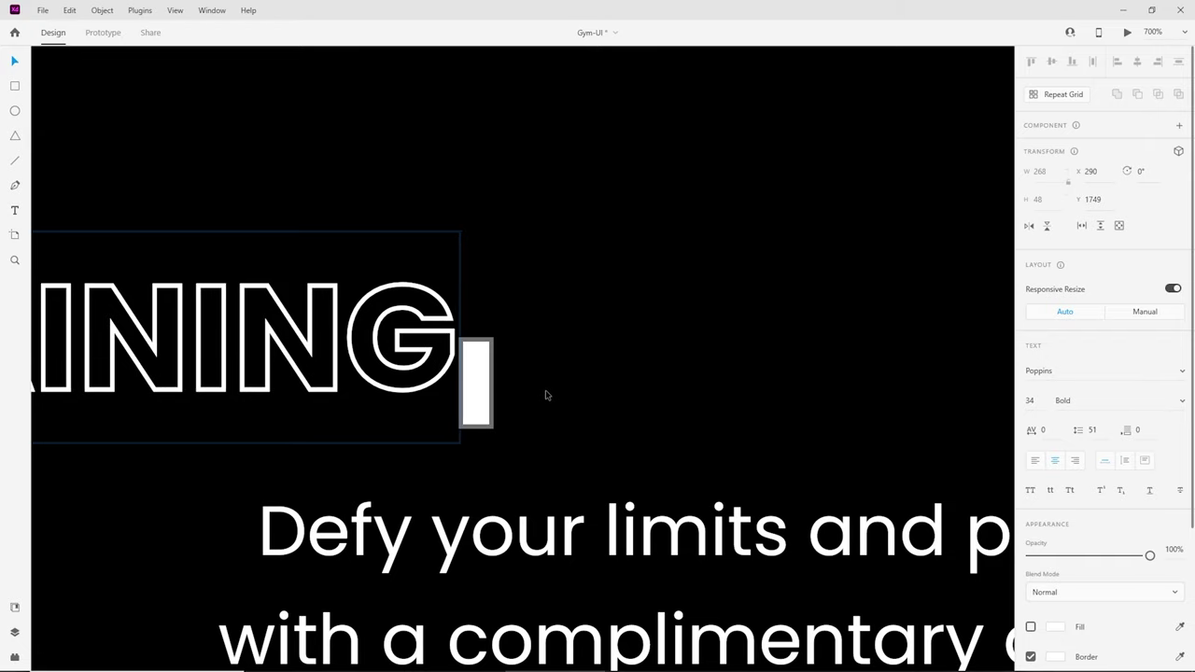
Step: Paste OPTIONS back beside the spacing rectangle, nudge it slightly left, and delete the rectangle
click(547, 395)
key(ctrl+v)
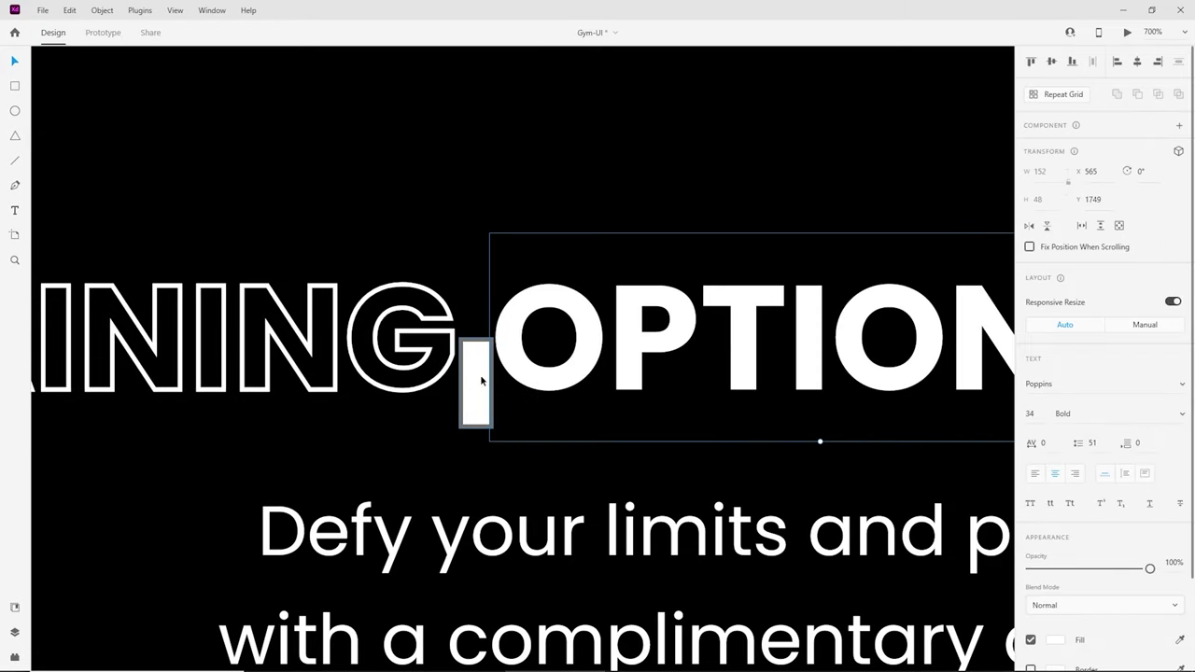
key(Left)
drag(468, 378, 467, 377)
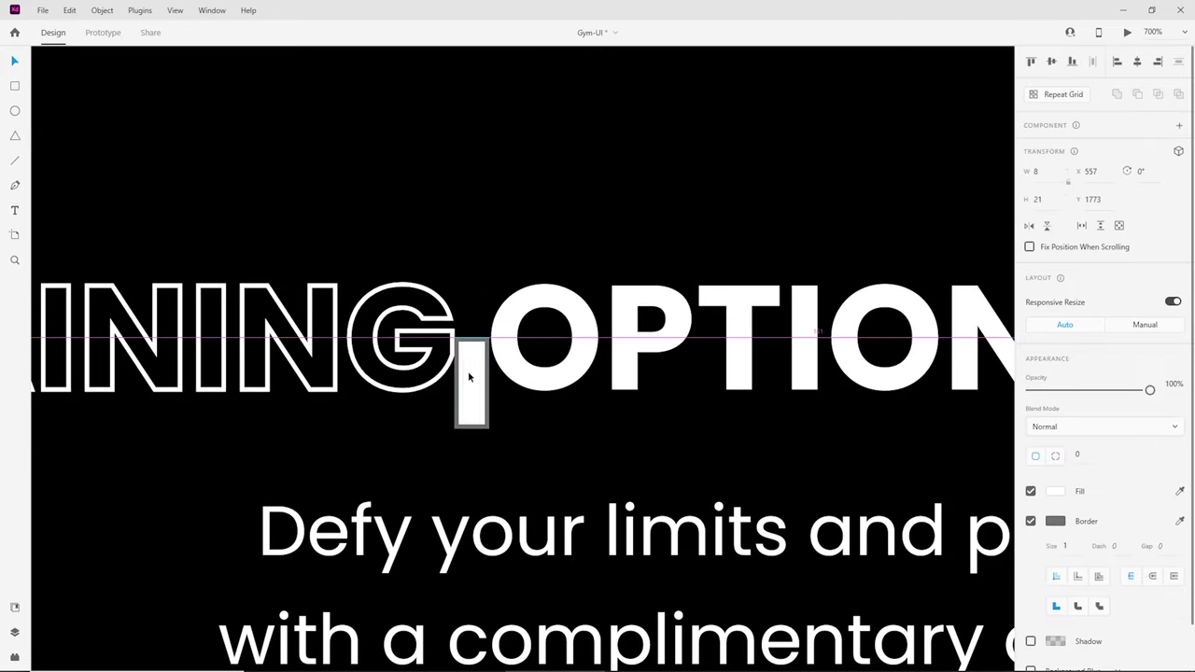
key(Delete)
Step: Select both parts of the YOUR TRAINING OPTIONS heading and examine the saved character styles in the document assets
key(ctrl+minus)
key(ctrl+minus)
key(ctrl+minus)
key(ctrl+minus)
click(485, 363)
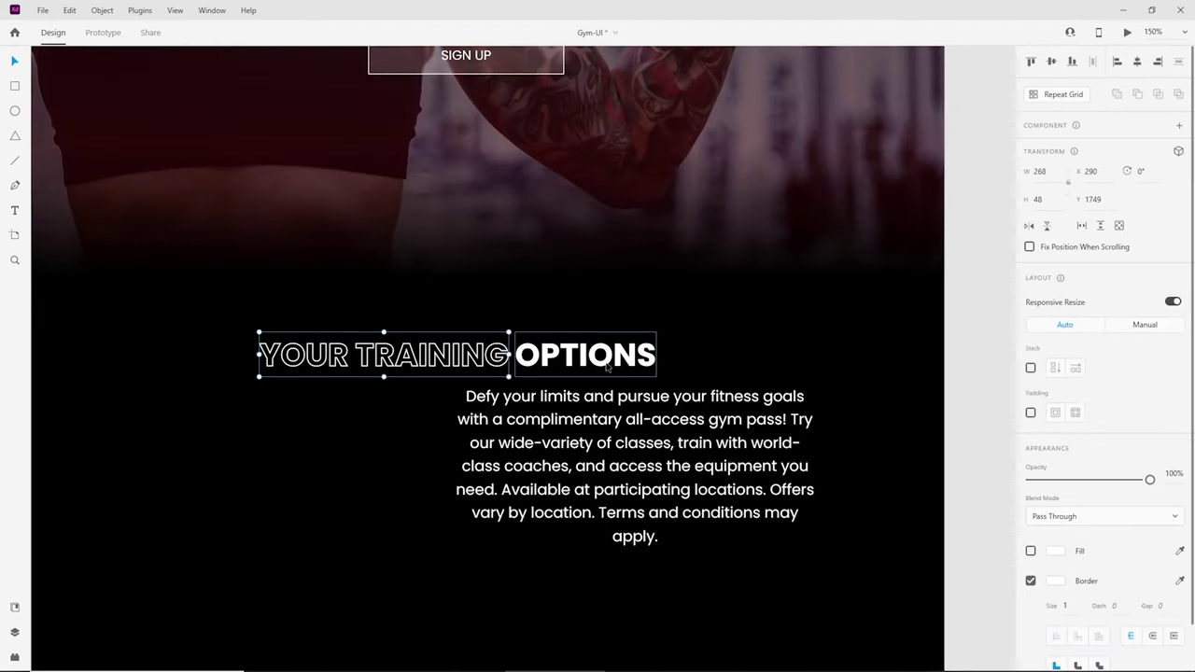
shift+click(555, 363)
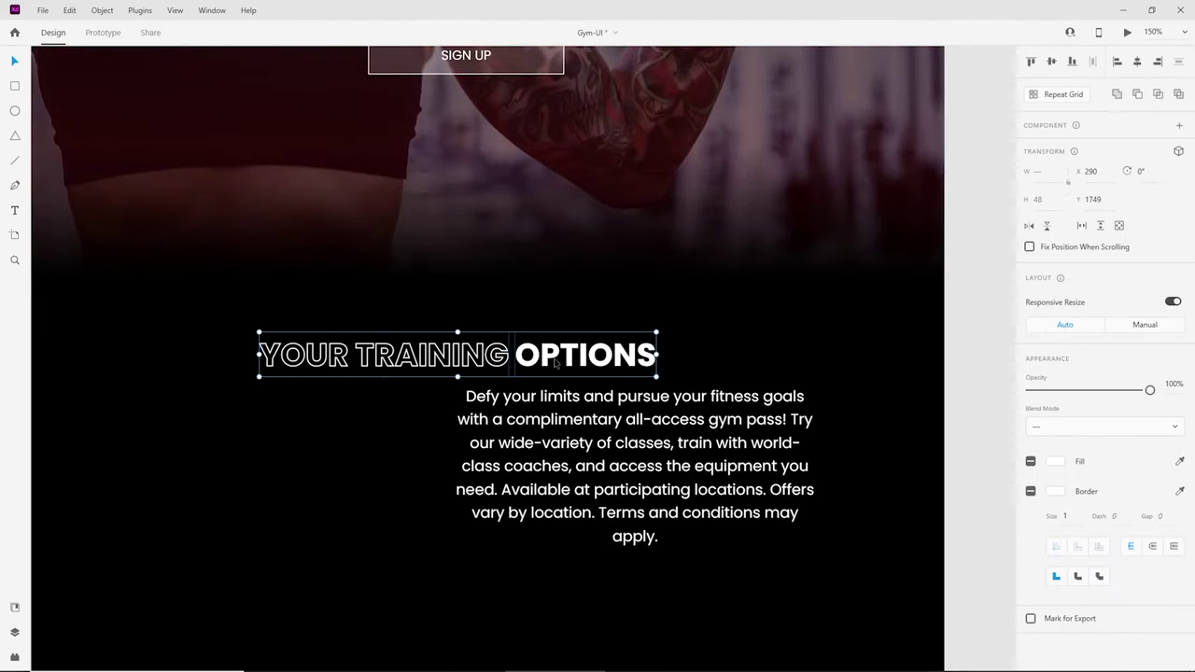
click(15, 609)
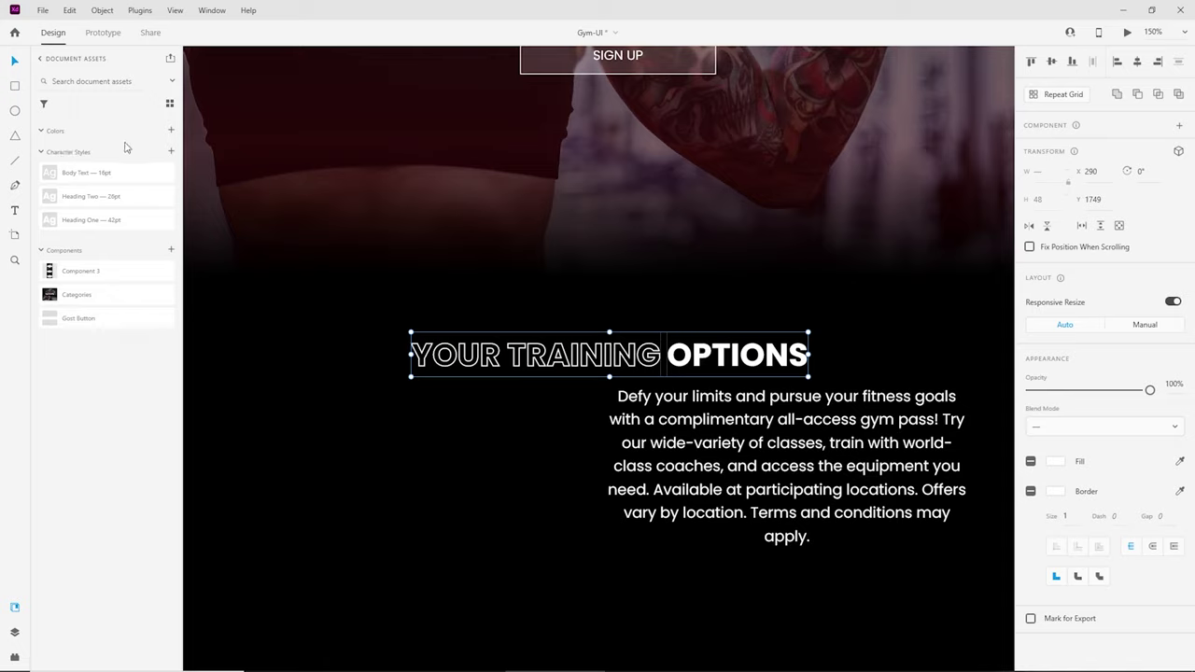
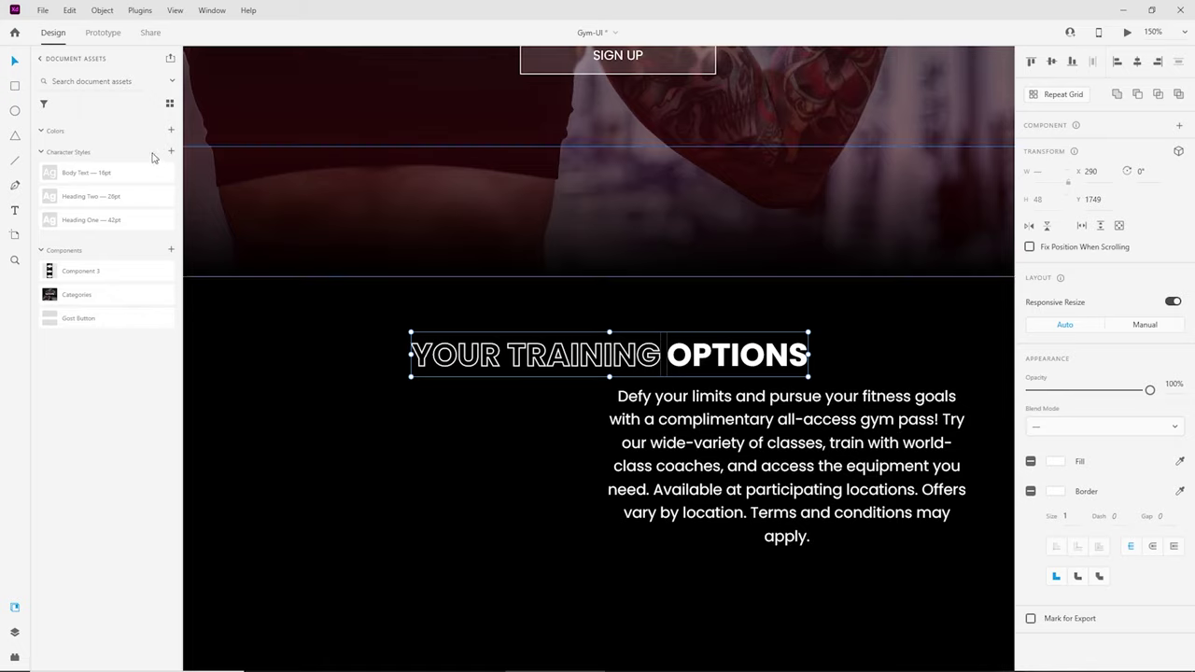
click(41, 151)
click(592, 318)
Step: Widen the training options paragraph to about 648 and center it beneath its heading
key(ctrl+1)
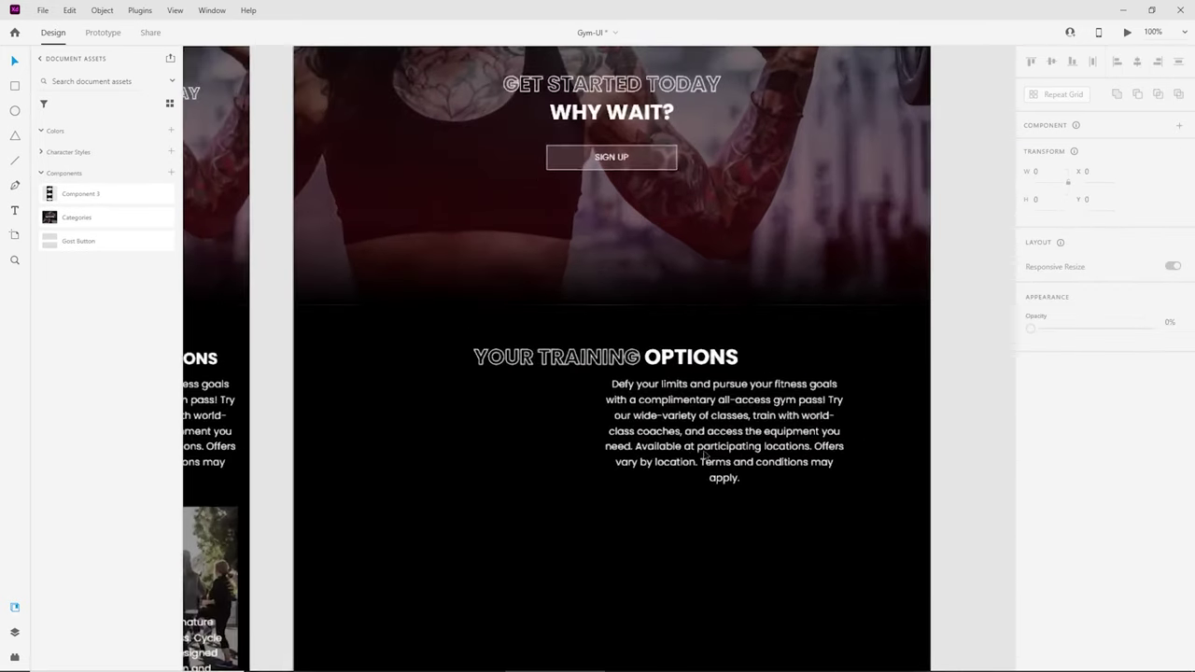
click(689, 430)
drag(689, 430, 577, 443)
drag(490, 443, 330, 436)
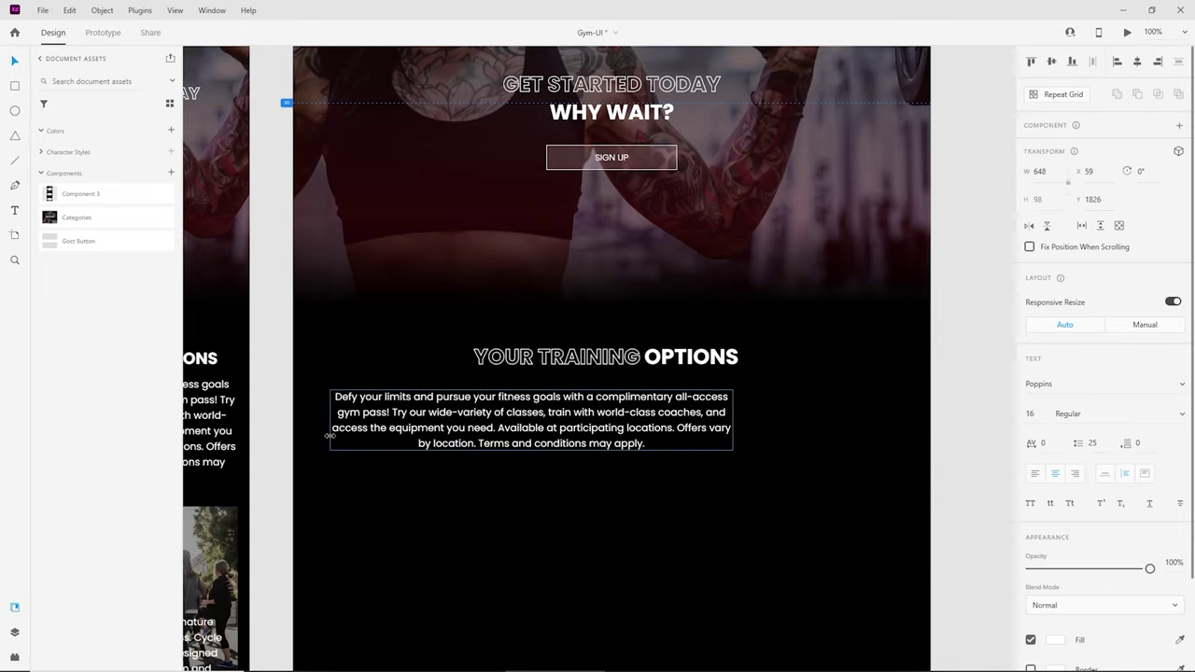
drag(590, 431, 673, 430)
click(793, 507)
key(ctrl+minus)
key(ctrl+plus)
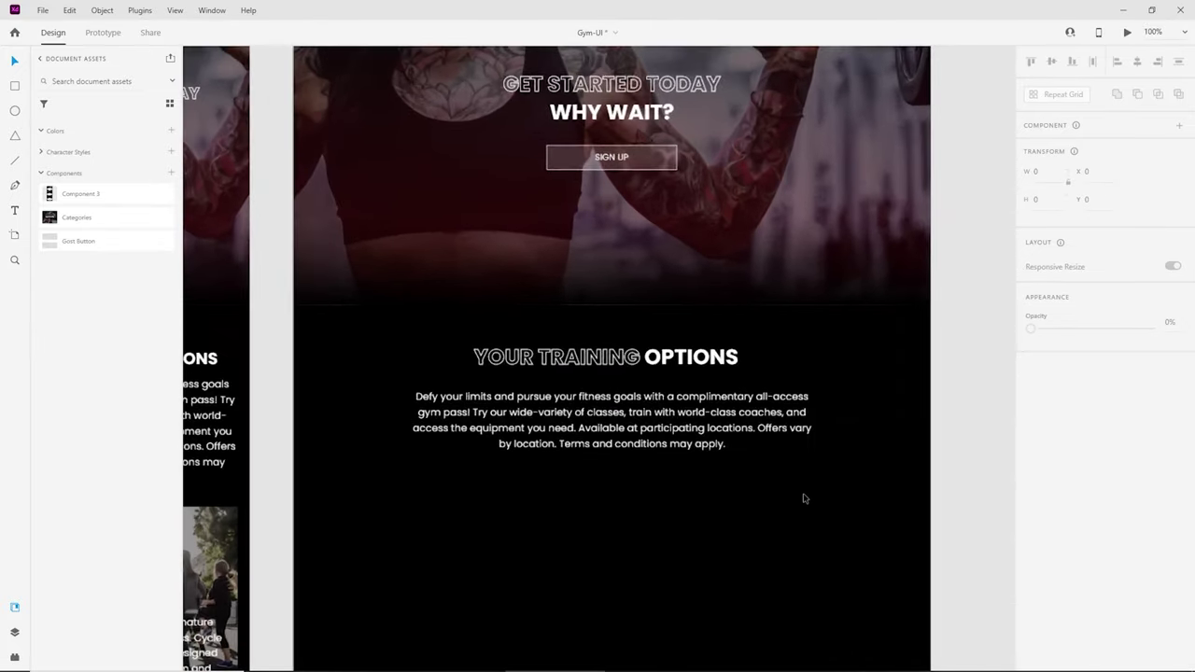
Step: Copy the component with the Small Group PT, Classes and One To One cards from the mobile artboard to the iPad artboard
scroll(800, 504, down, 4)
key(ctrl+minus)
key(ctrl+minus)
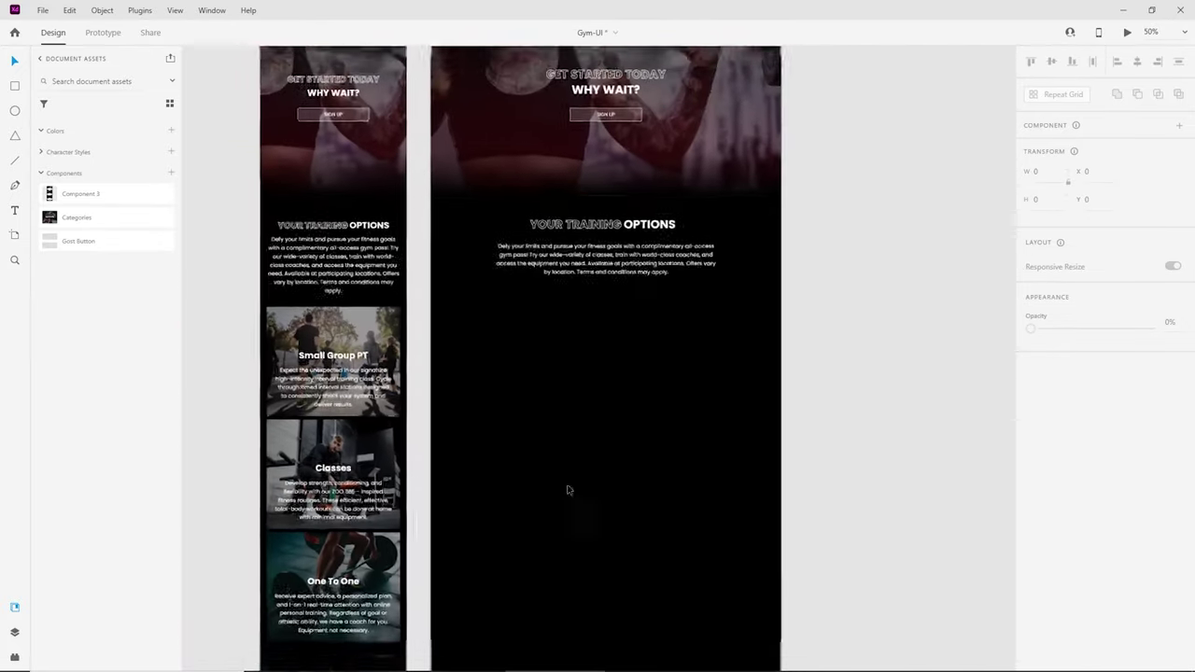
drag(534, 466, 705, 400)
key(ctrl+plus)
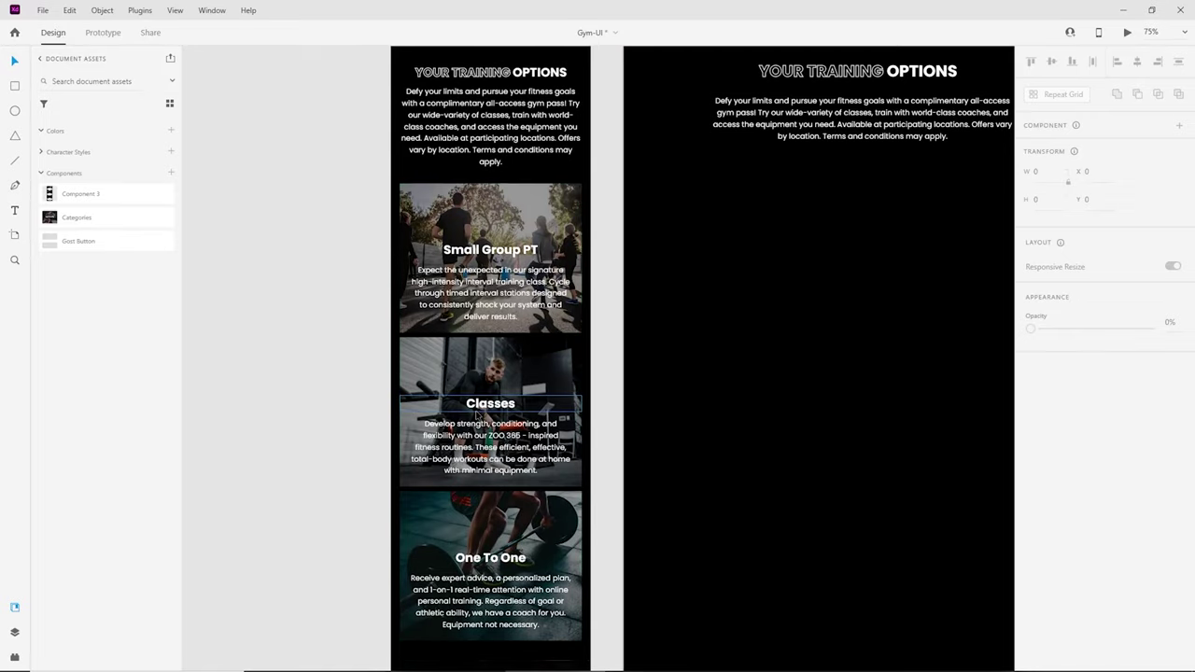
key(ctrl+minus)
drag(435, 365, 320, 372)
click(420, 338)
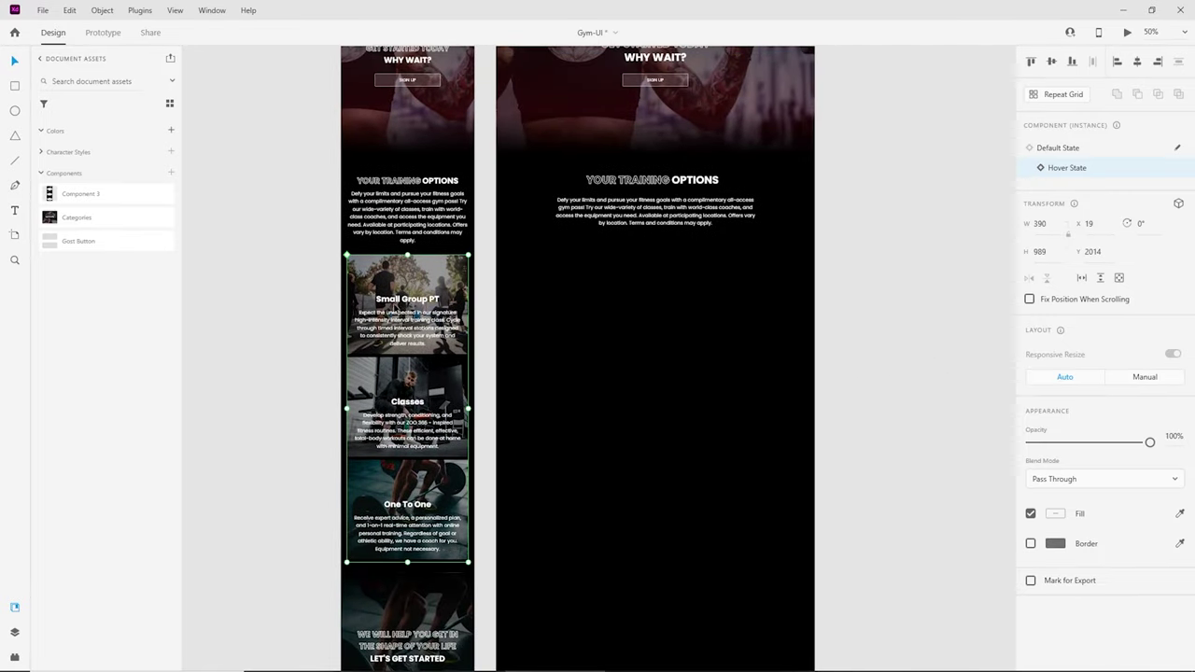
drag(397, 308, 553, 302)
key(ctrl+plus)
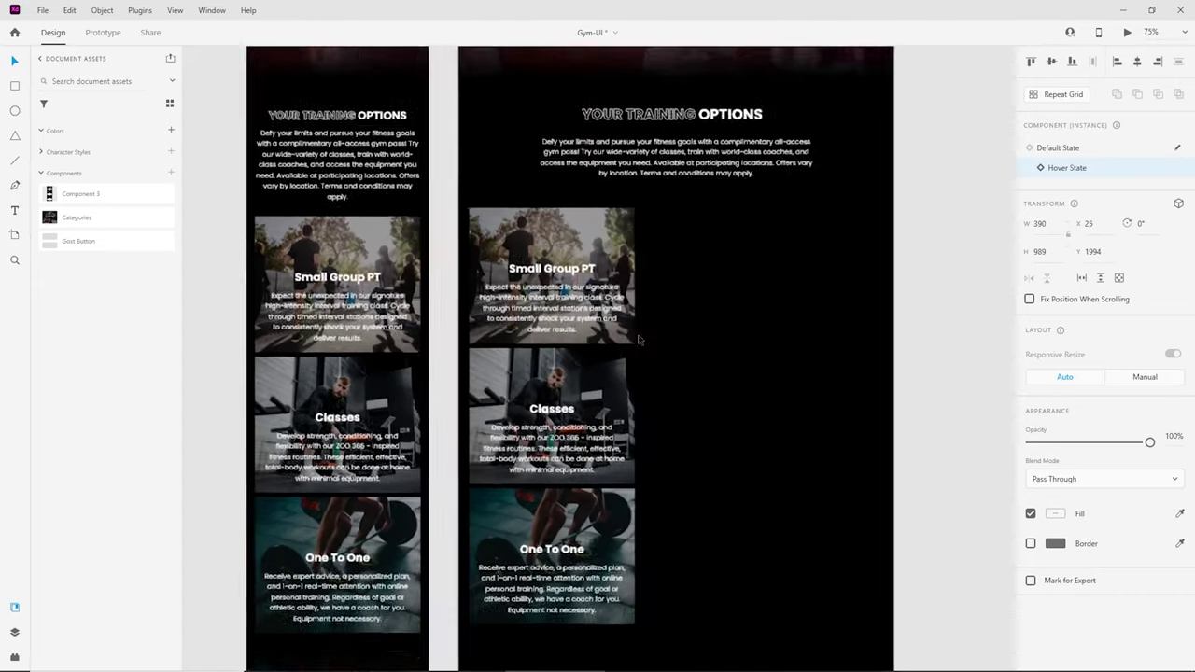
Step: Place the copied training cards beneath the paragraph at X 58, Y 1983 and show the artboard's layout grid
drag(640, 299, 602, 467)
drag(494, 428, 553, 419)
scroll(713, 394, down, 3)
drag(512, 361, 548, 366)
click(846, 368)
click(1031, 474)
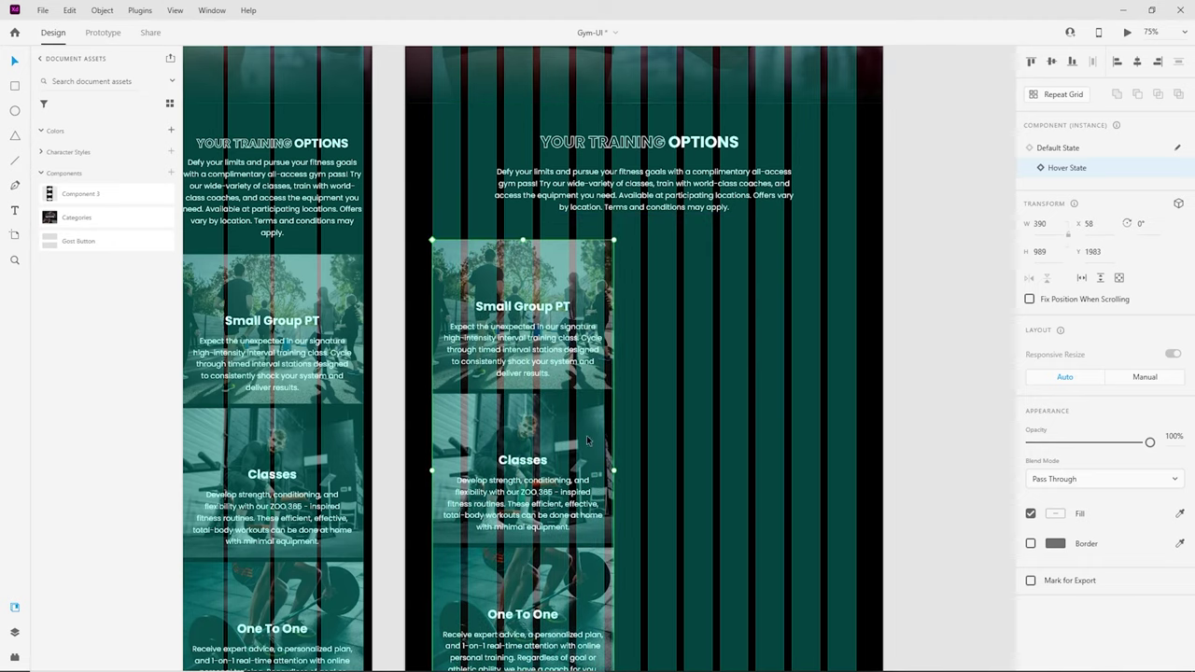
Step: Try resizing the training cards component to 908 wide and 462 high across the layout grid, and undo the resizing
drag(613, 472, 855, 472)
scroll(668, 575, down, 3)
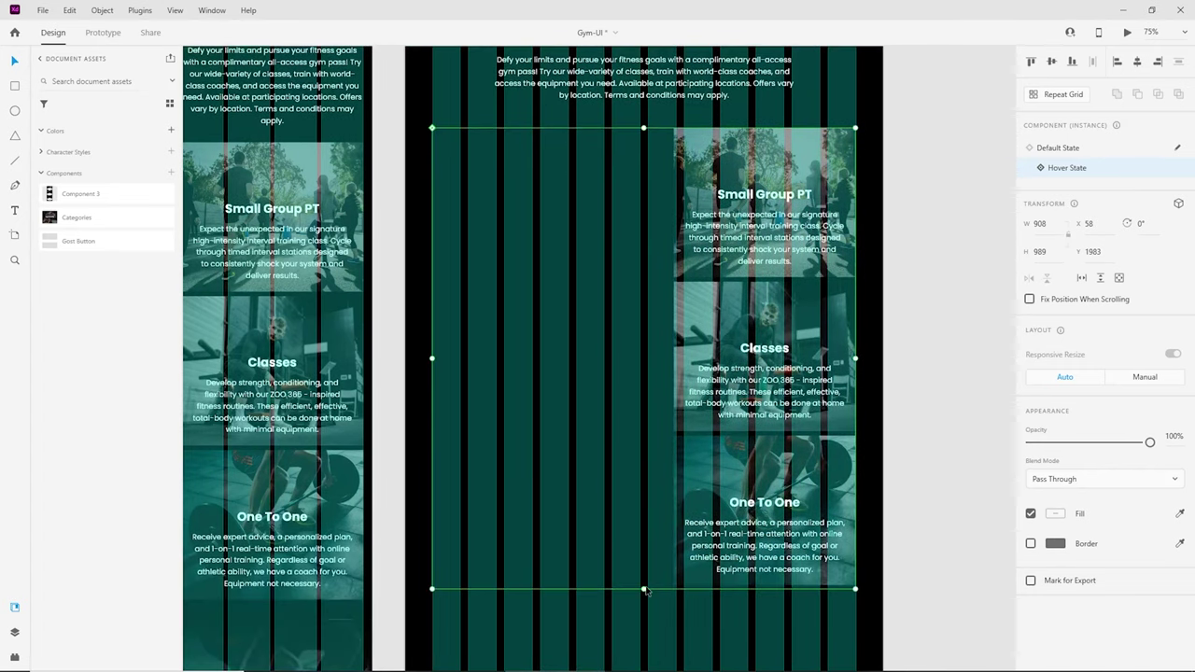
drag(645, 589, 643, 344)
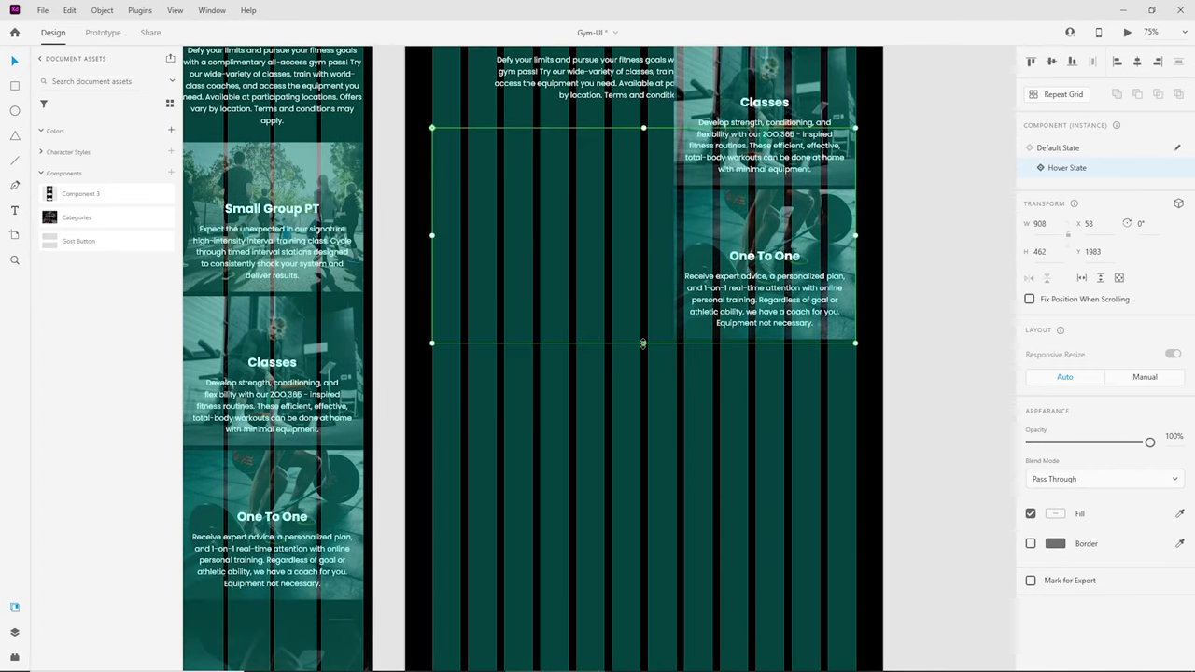
key(ctrl+z)
key(ctrl+z)
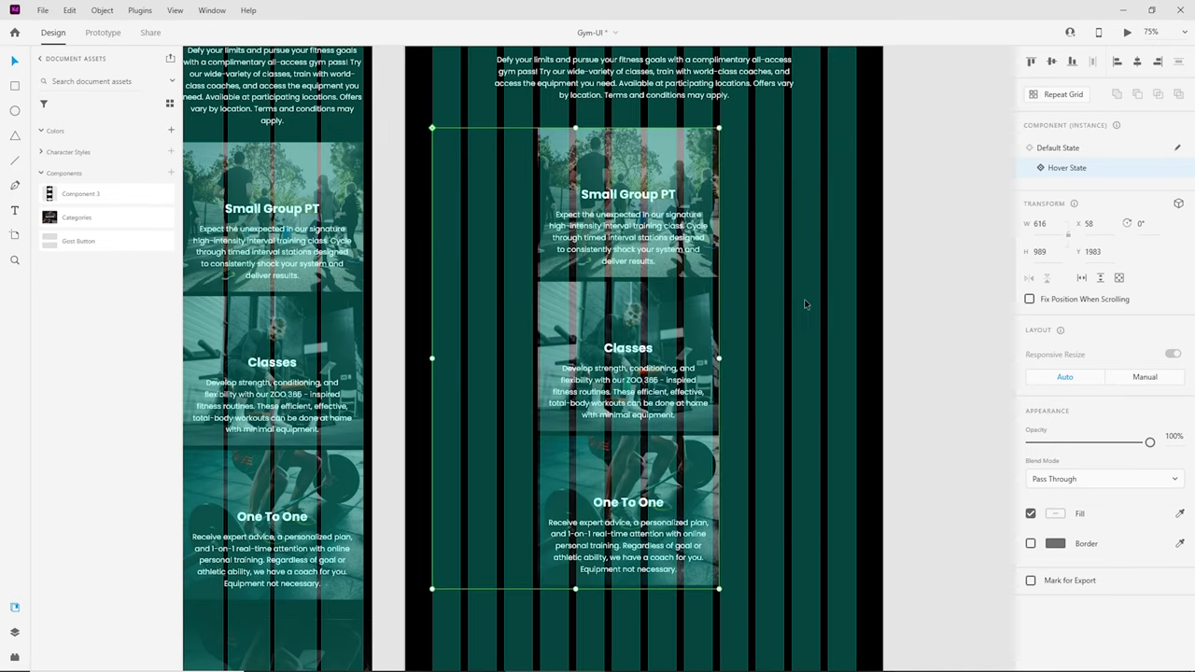
key(ctrl+z)
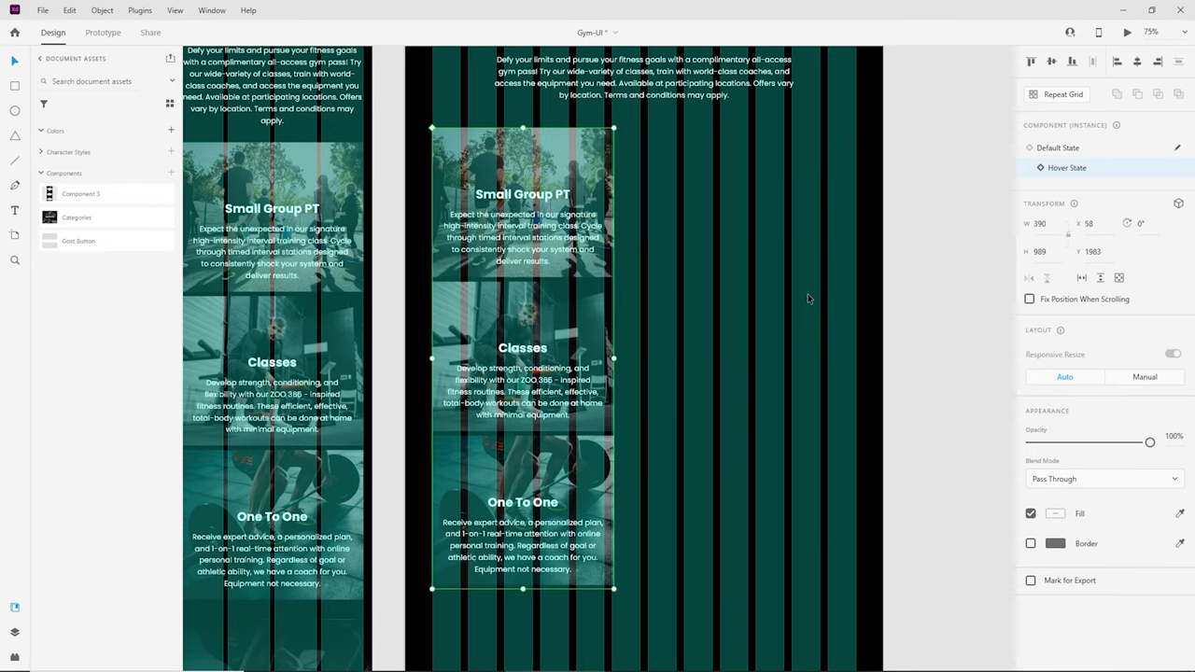
Step: Switch the copied training cards component to Default State, and delete it and undo the deletion
click(1074, 149)
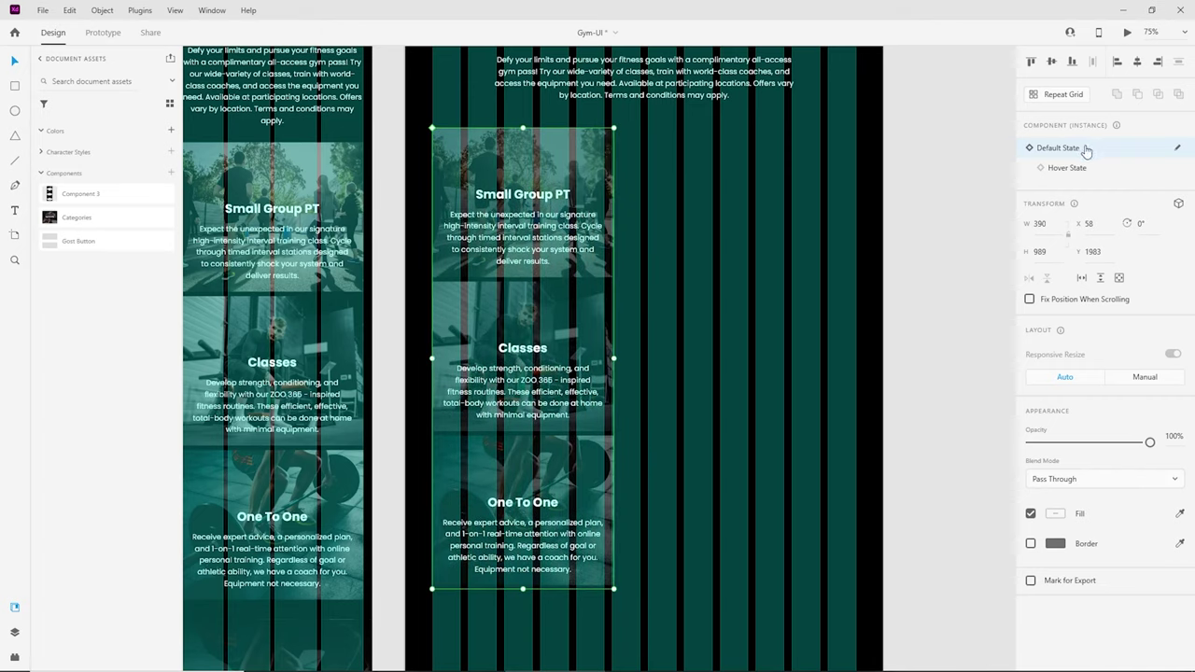
key(Delete)
key(ctrl+z)
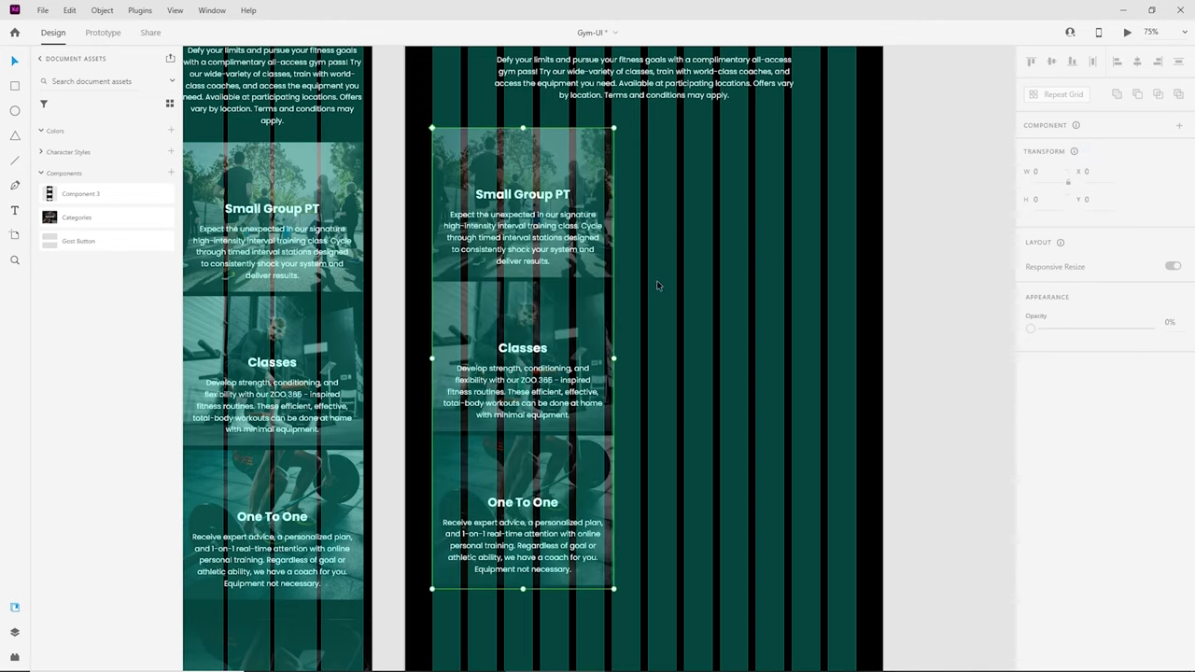
Step: Turn the training cards component into a repeat grid 908 wide and 329 high, showing a single row of cards
drag(615, 358, 769, 359)
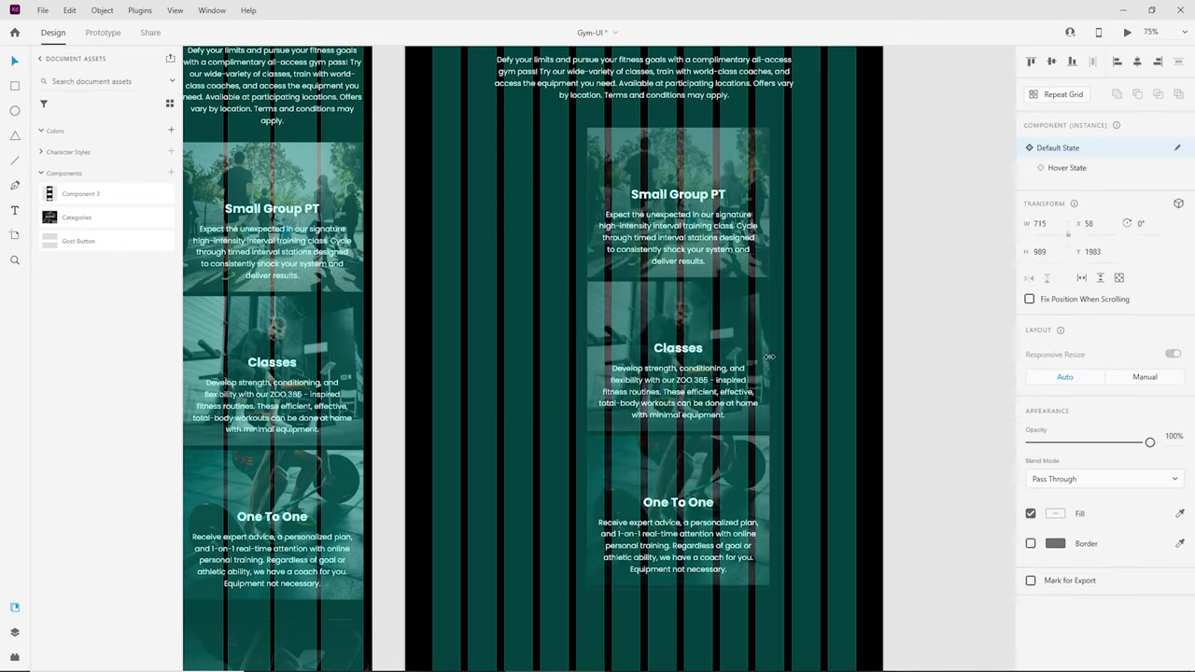
key(ctrl+z)
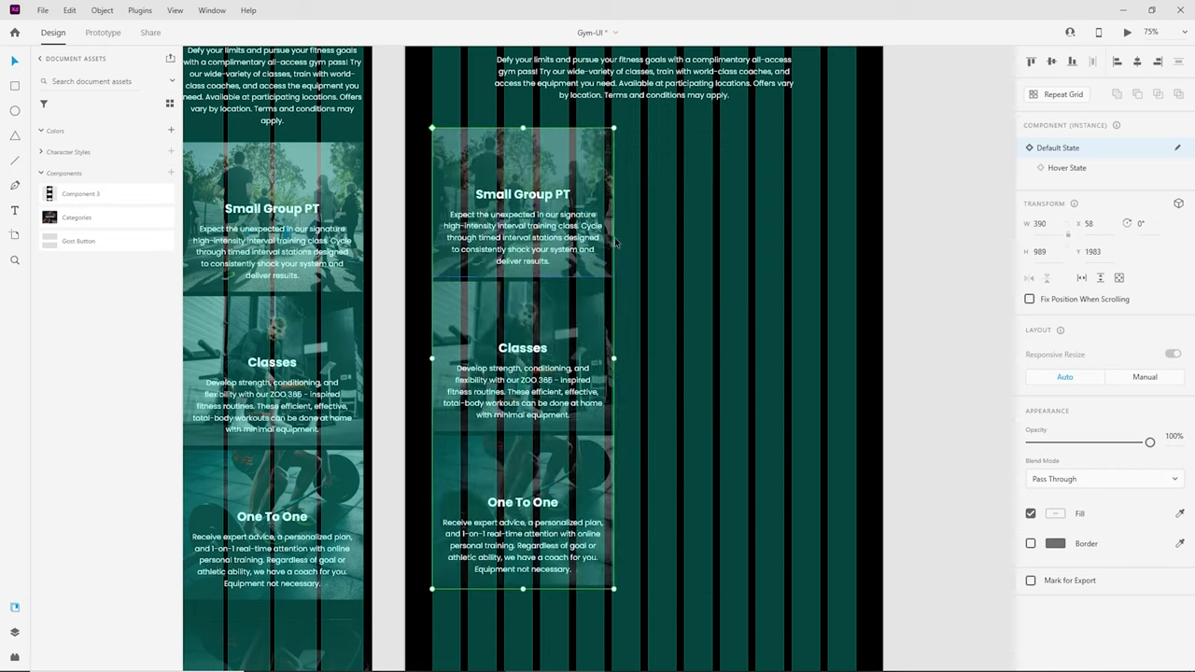
key(ctrl+r)
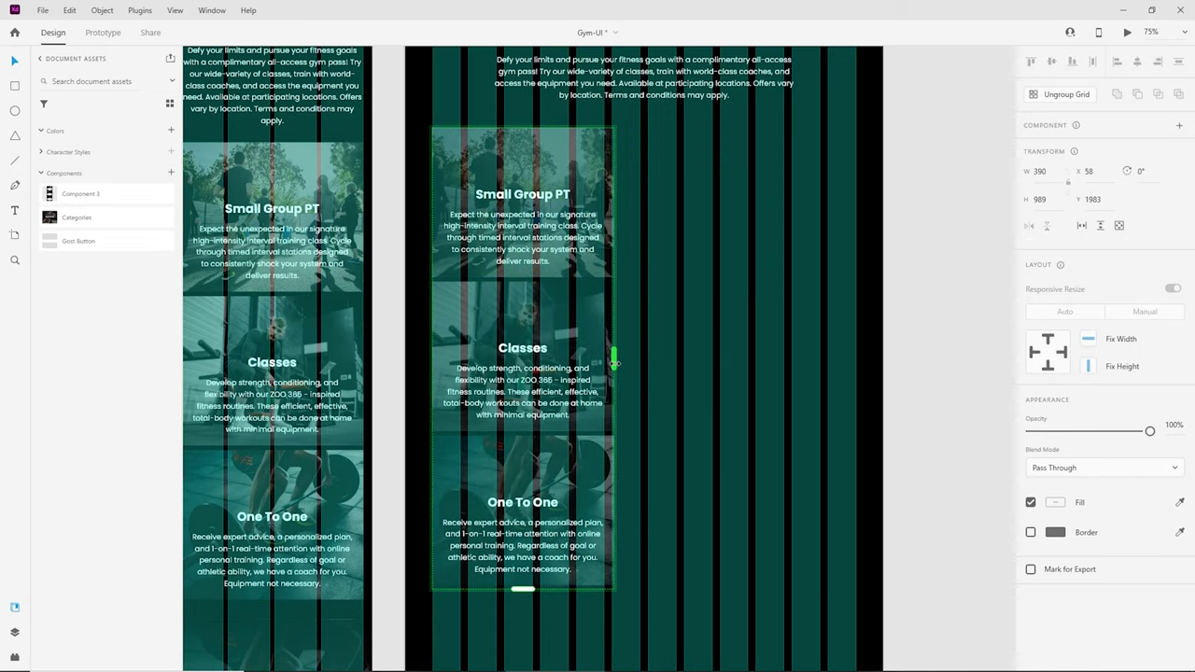
drag(613, 359, 853, 353)
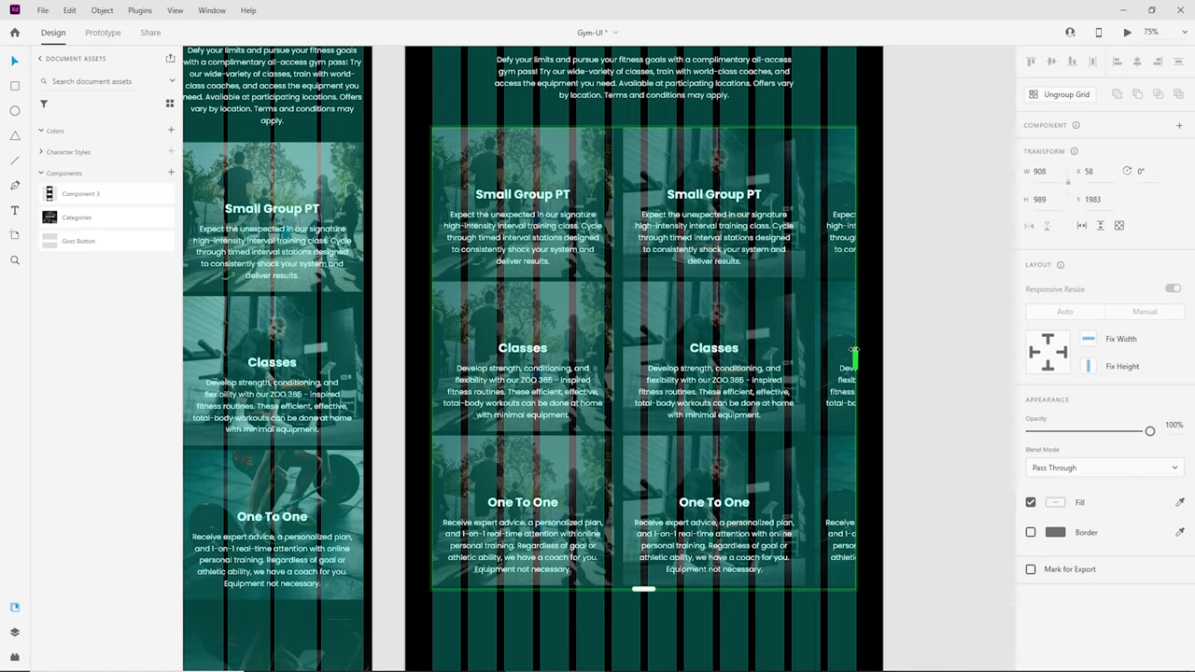
drag(645, 587, 709, 487)
Step: Narrow the image of the first Small Group PT card to 292 wide, ending on a layout grid column edge
key(ctrl+equal)
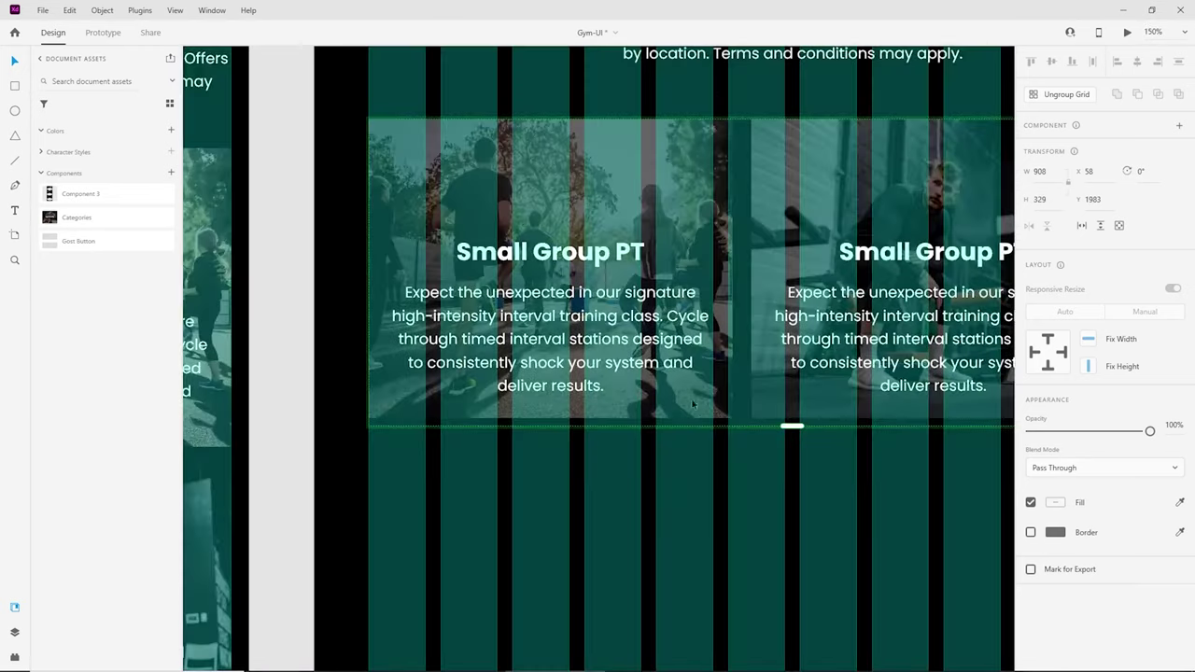
double_click(600, 170)
drag(733, 271, 640, 271)
click(732, 228)
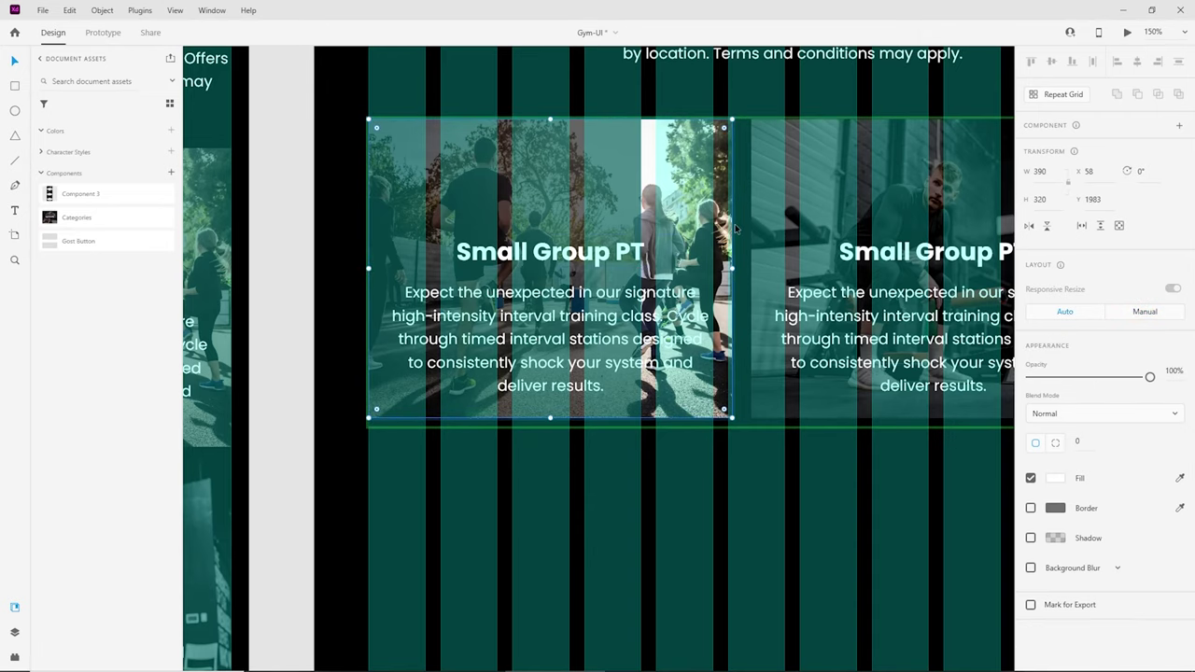
drag(733, 267, 641, 268)
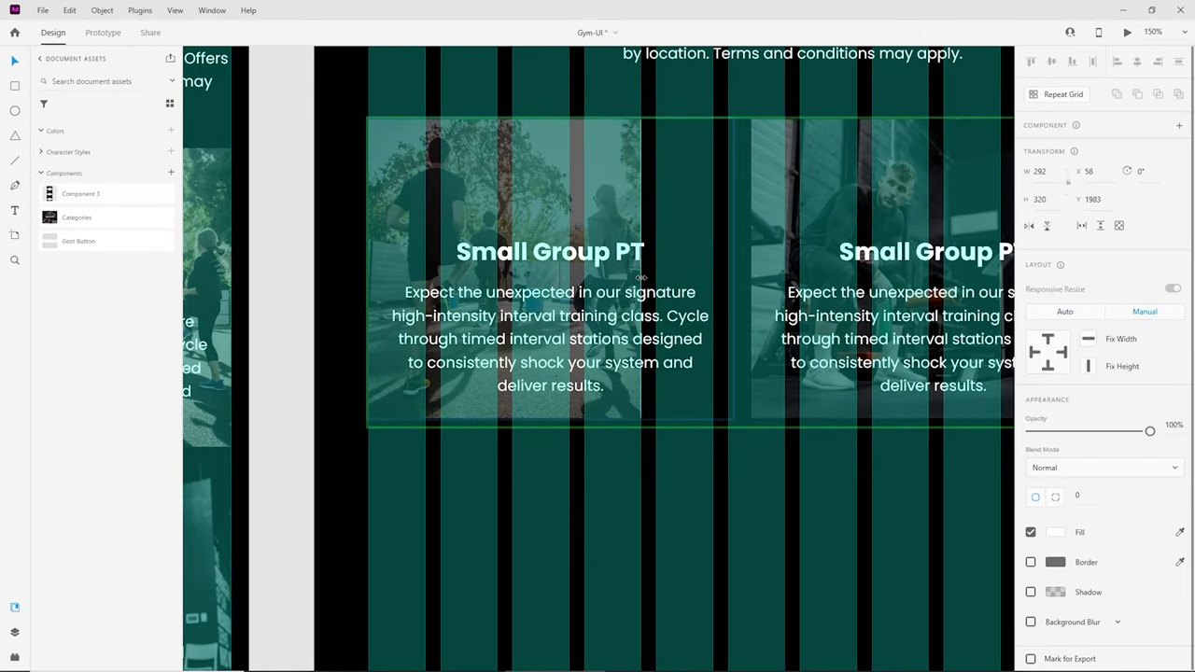
Step: Narrow the first card's heading to the image's width and its paragraph to about 247 wide, and raise the heading
click(557, 250)
drag(734, 250, 641, 252)
click(618, 347)
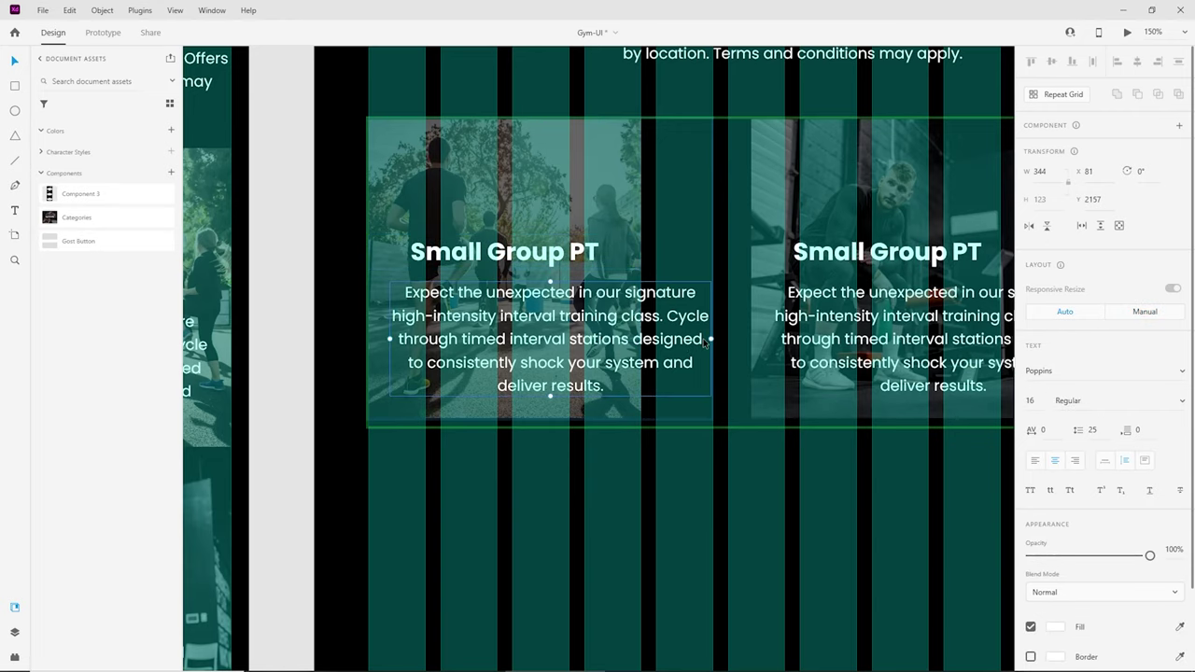
drag(710, 340, 621, 362)
drag(506, 444, 524, 397)
drag(509, 264, 509, 227)
Step: Widen the first card's paragraph to 283 at X 67 and lower the Small Group PT heading to just above it
click(497, 303)
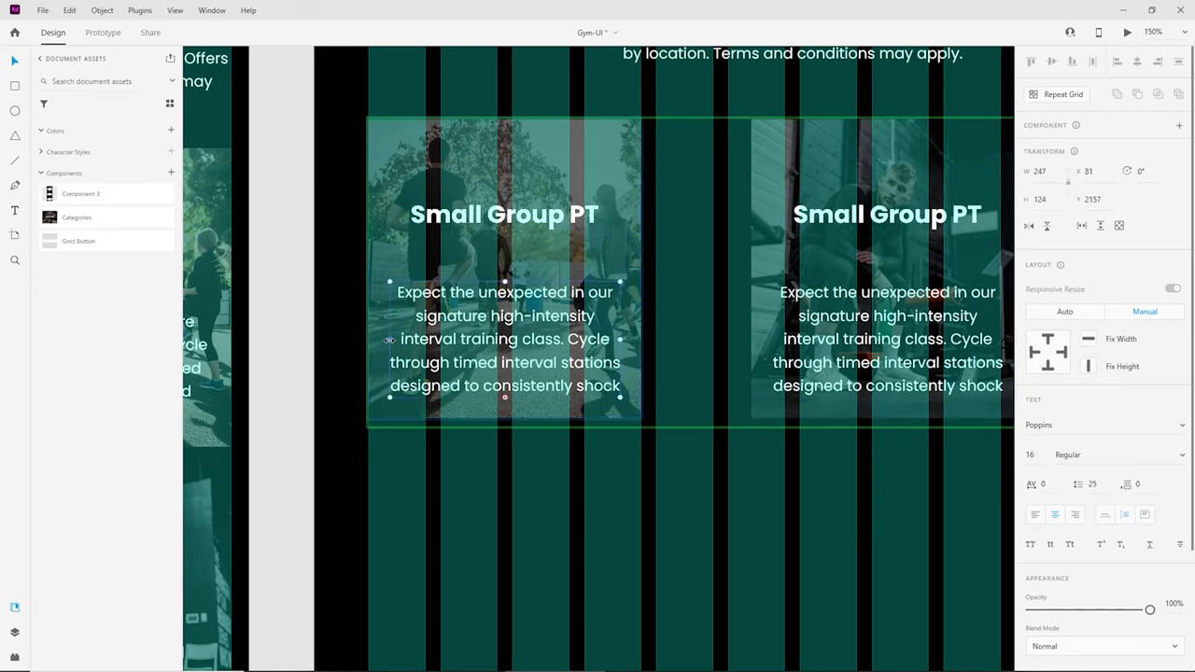
drag(388, 339, 380, 341)
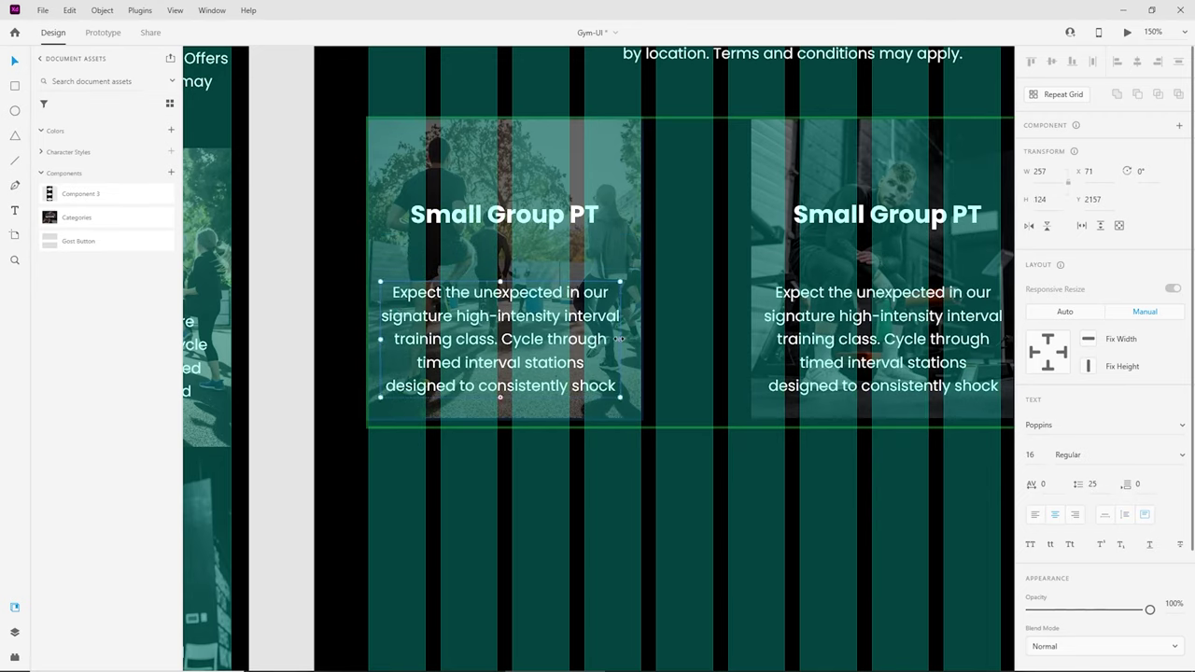
drag(619, 339, 641, 338)
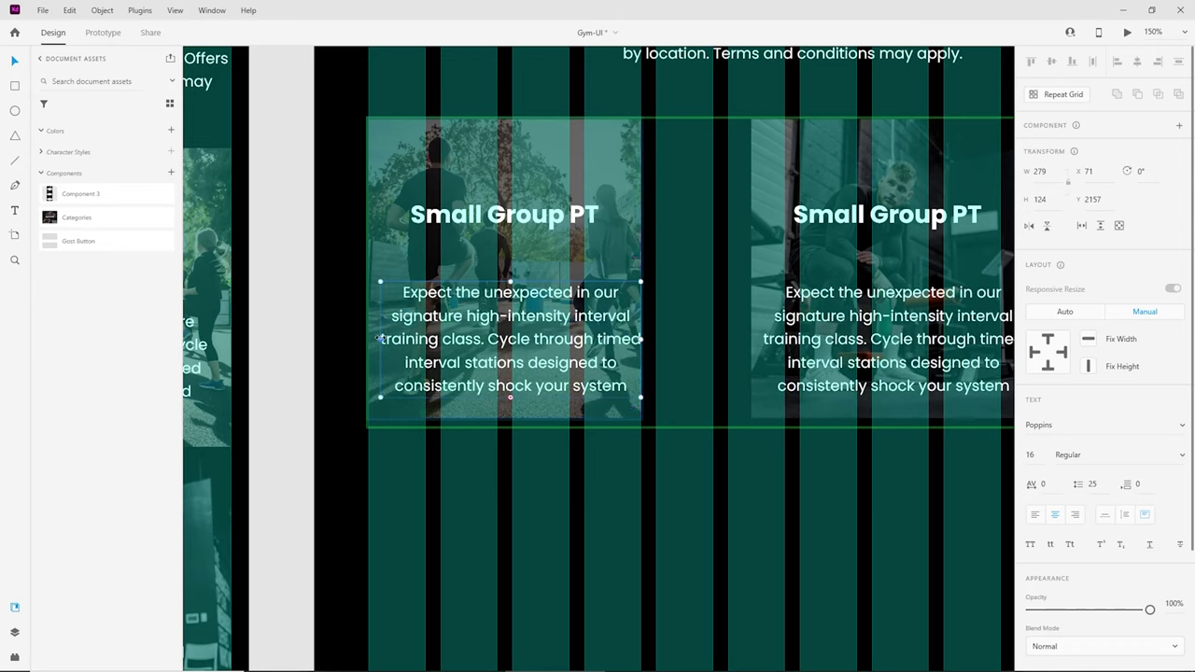
drag(379, 339, 375, 339)
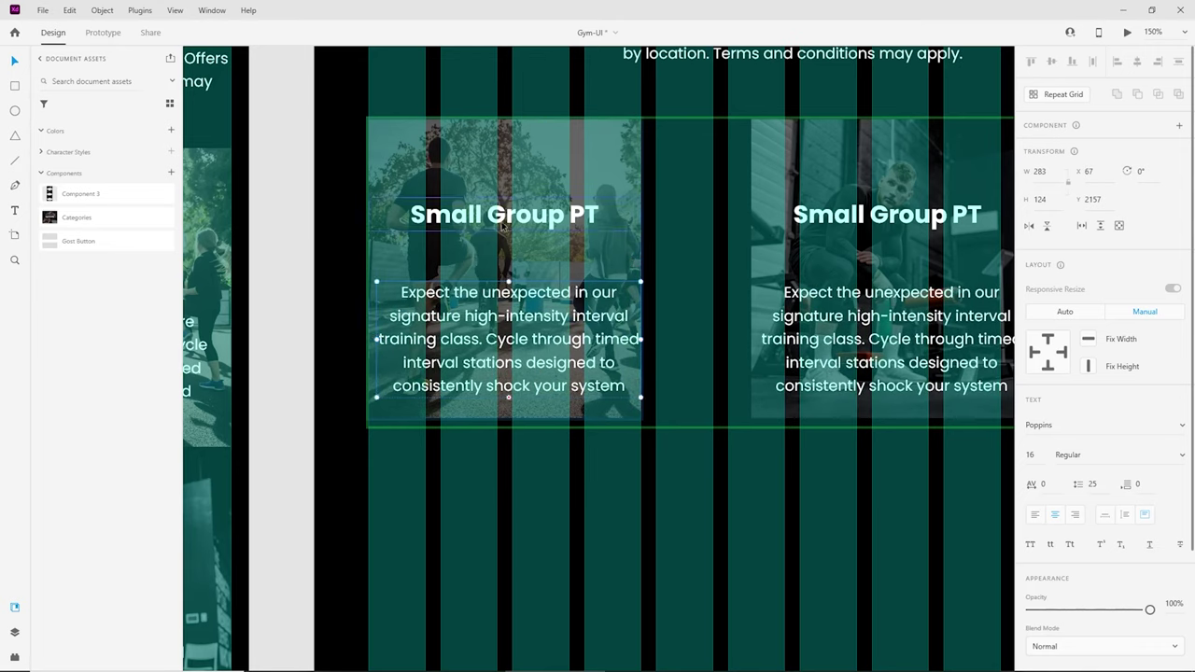
drag(502, 225, 502, 263)
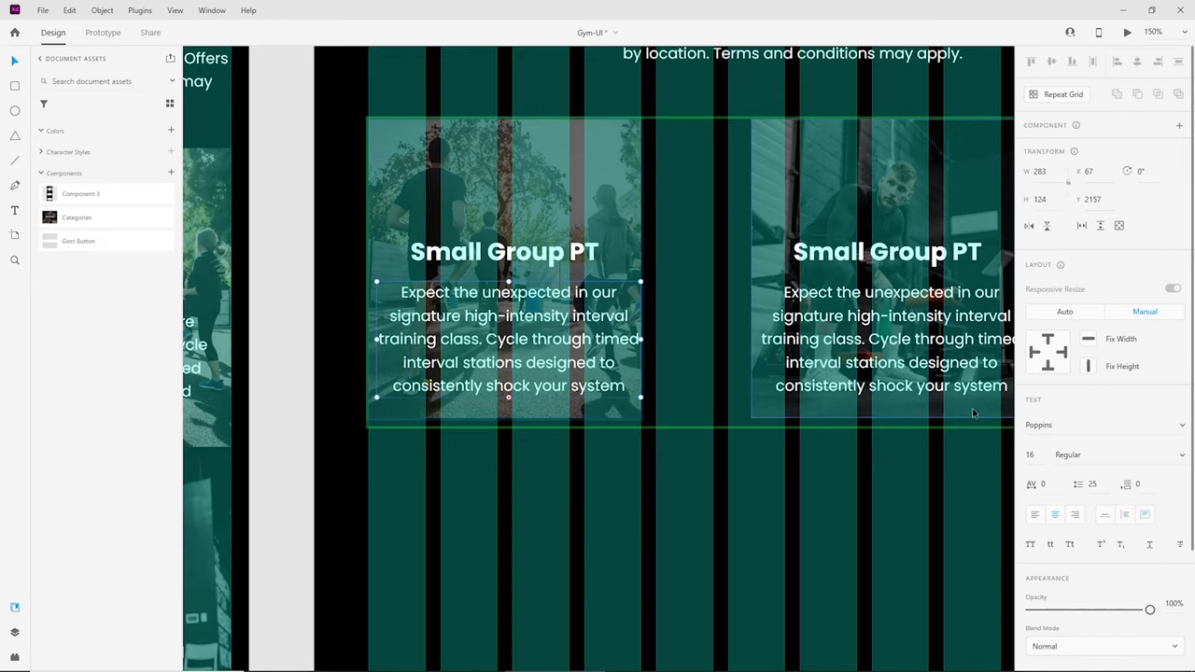
Step: Set the card paragraph's font size to 14 and fit its text box to 270 by 138 just beneath the heading
click(1030, 455)
key(Down)
key(Down)
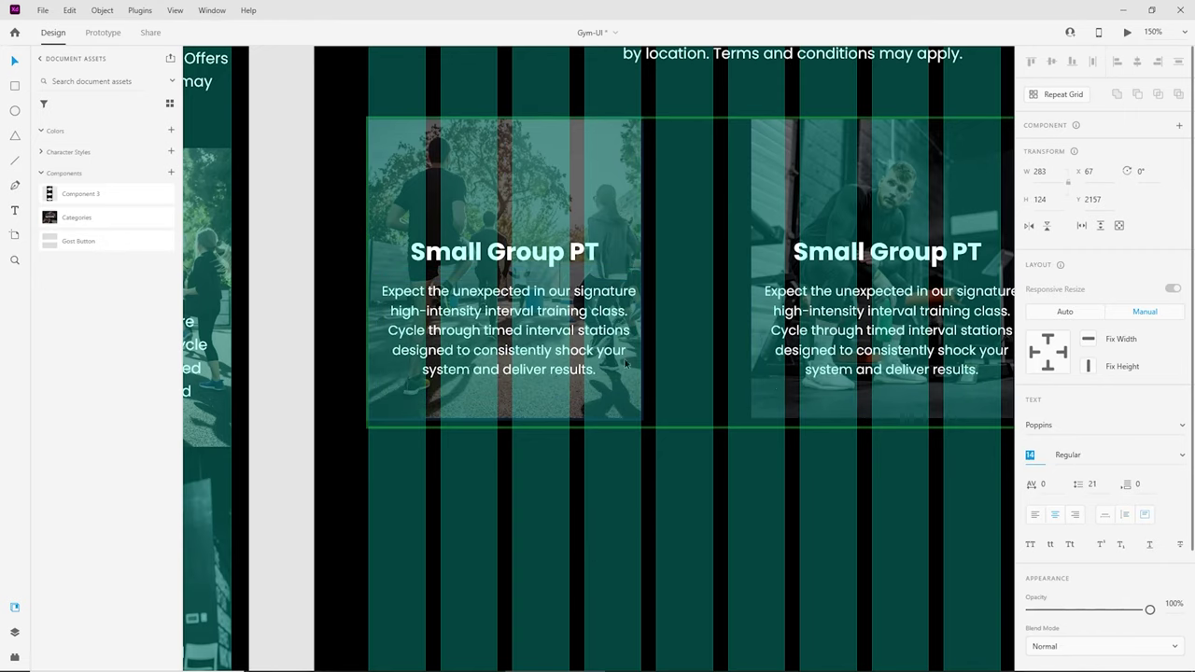
drag(552, 334, 552, 355)
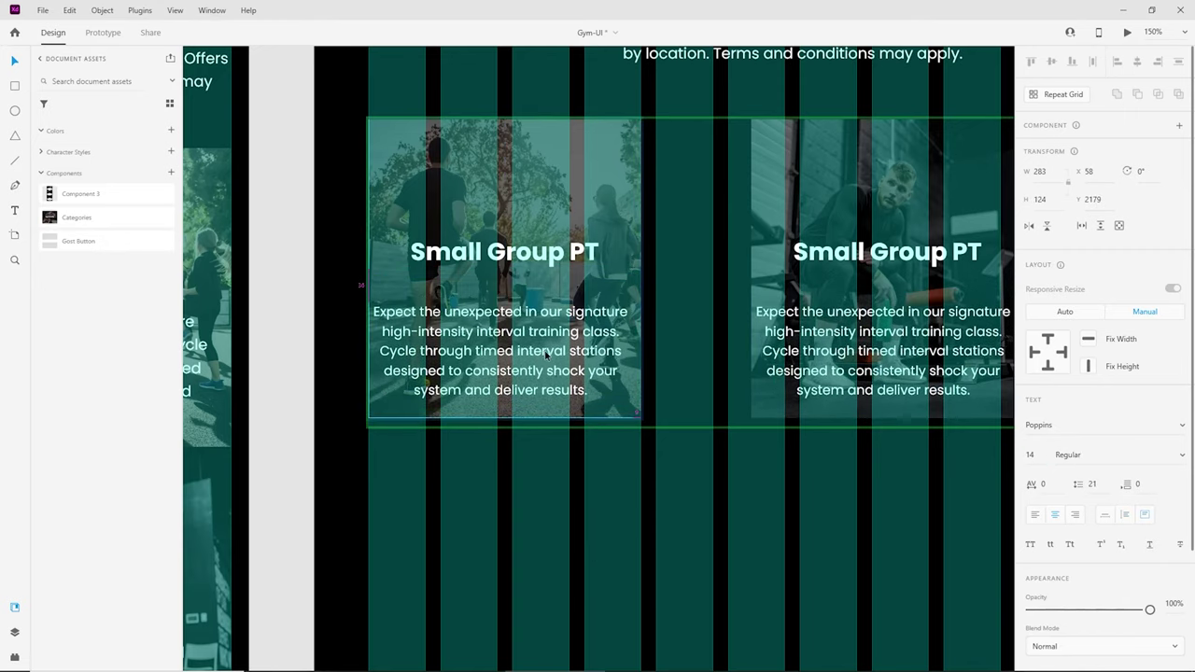
drag(652, 364, 630, 362)
drag(502, 301, 505, 287)
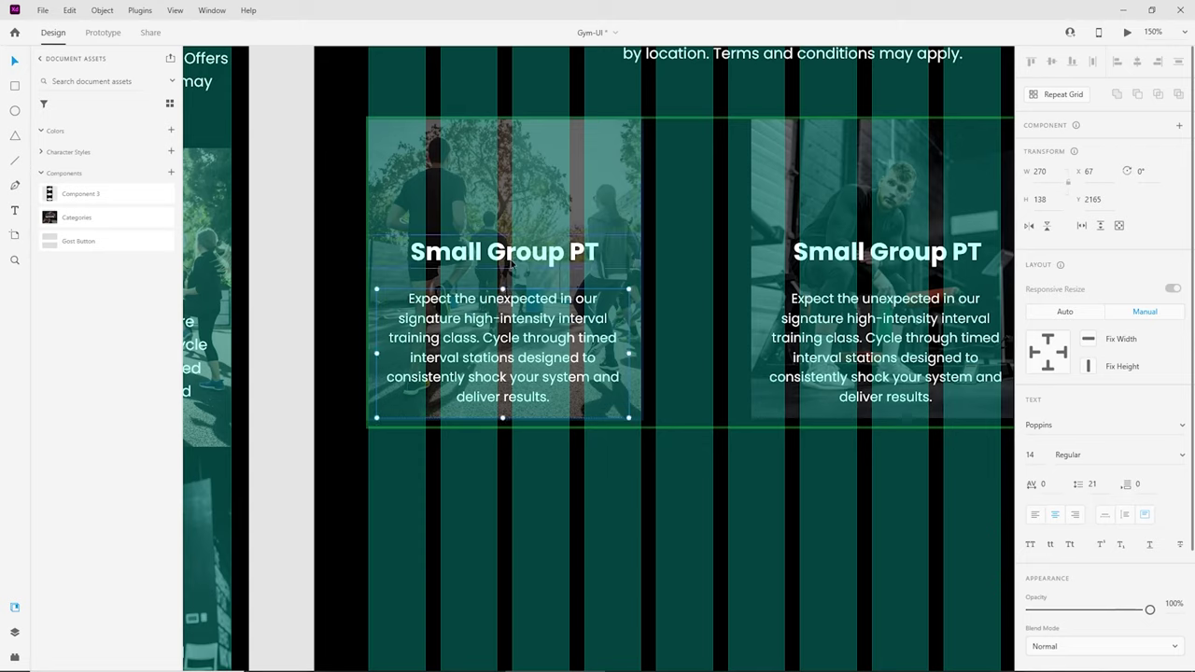
drag(512, 317, 512, 302)
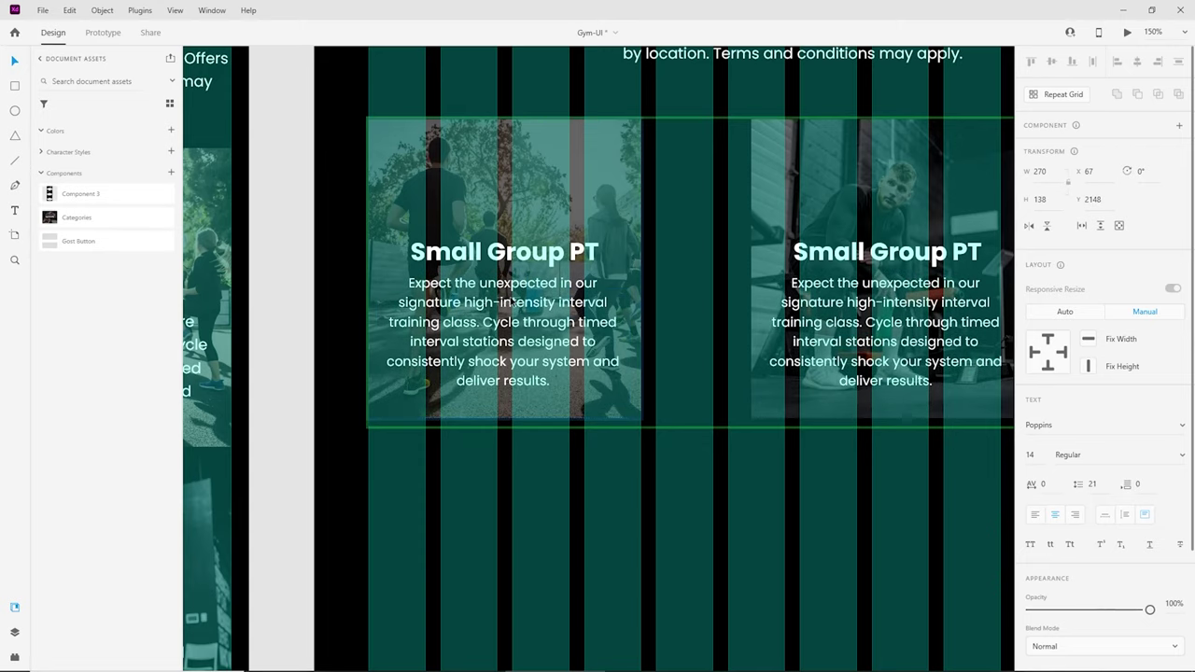
Step: Move the card's heading and paragraph down together to Y 2121 and centre-align them horizontally with each other
shift+click(513, 254)
drag(513, 252, 513, 264)
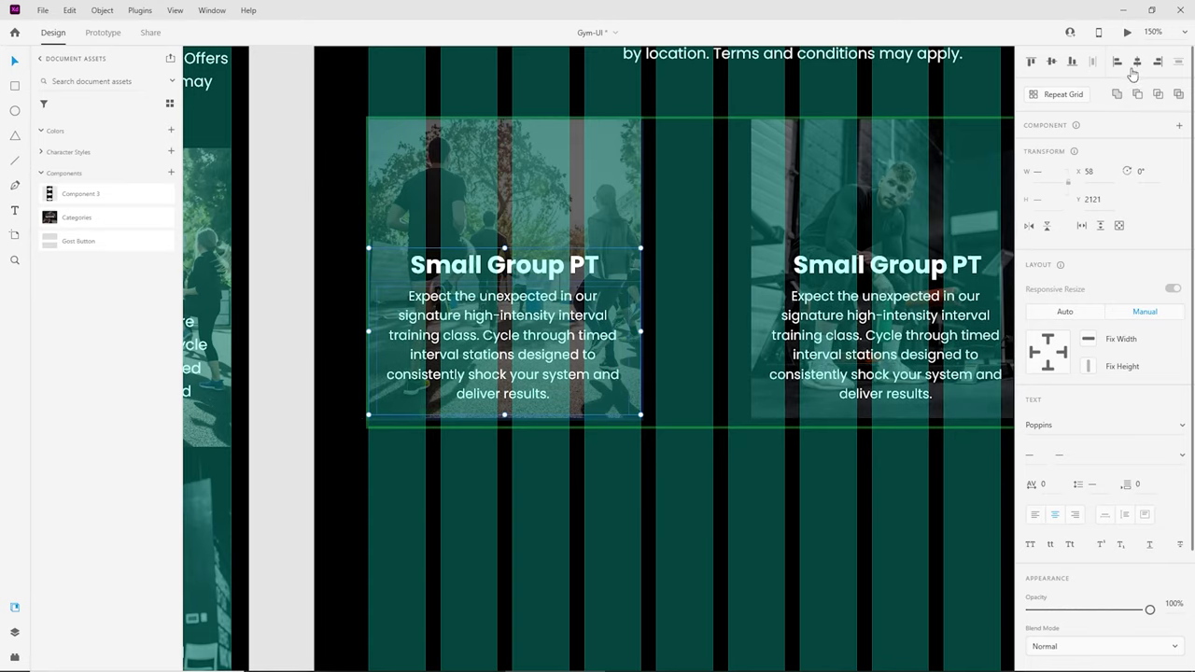
click(1136, 61)
click(681, 495)
Step: Examine the iPad artboard's training cards and compare their width and spacing with the Expert Coaching and Nutrition cards above
key(ctrl+minus)
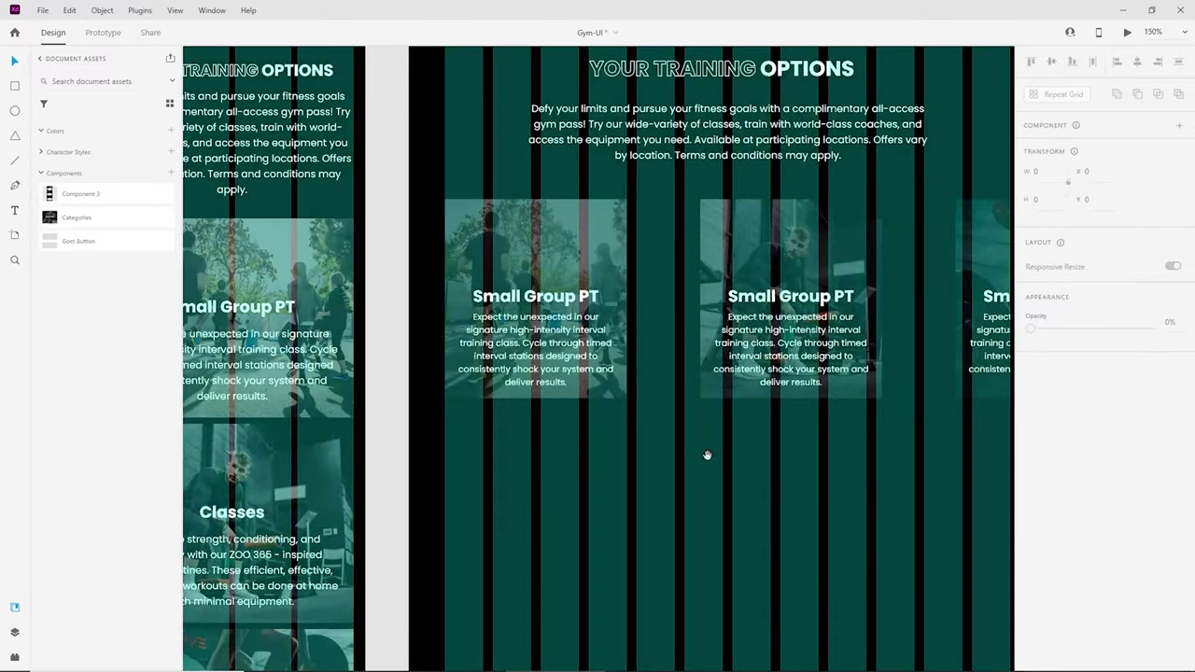
key(ctrl+plus)
drag(704, 459, 586, 483)
scroll(584, 485, down, 3)
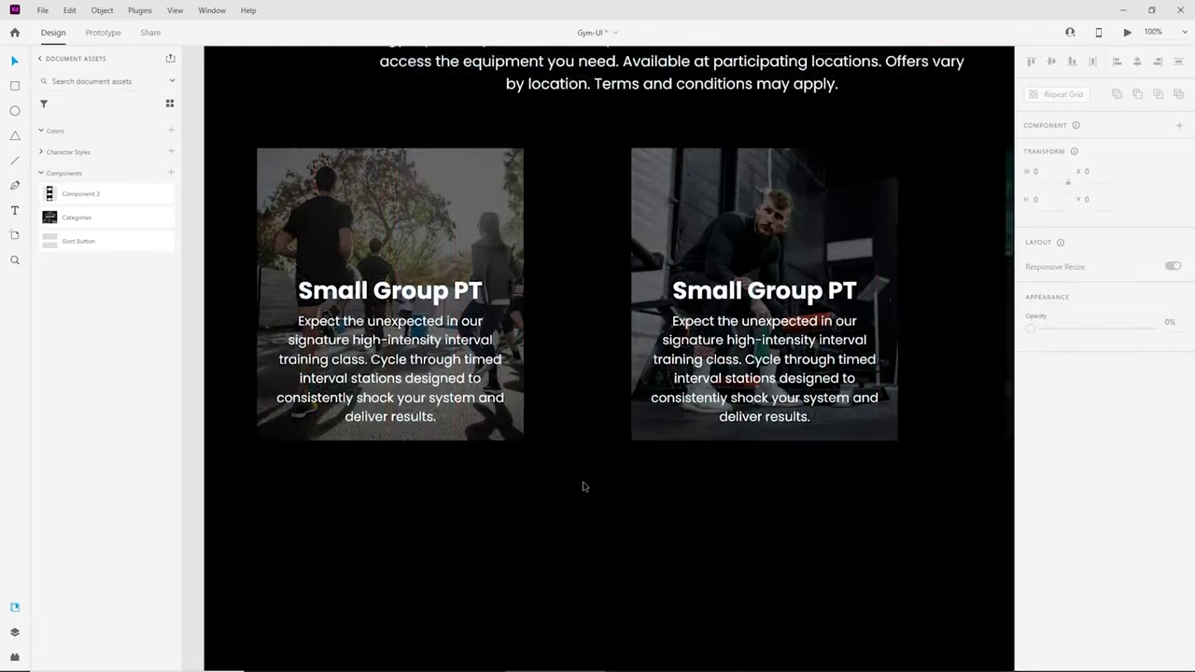
scroll(395, 413, down, 3)
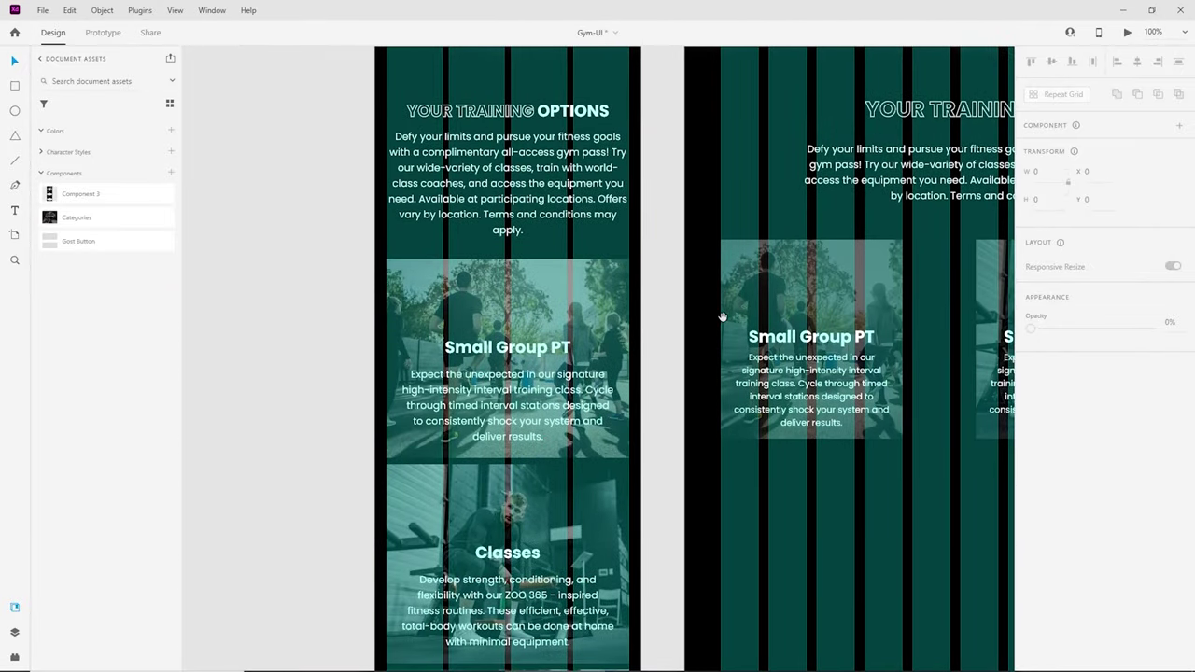
scroll(589, 400, up, 6)
scroll(563, 520, up, 5)
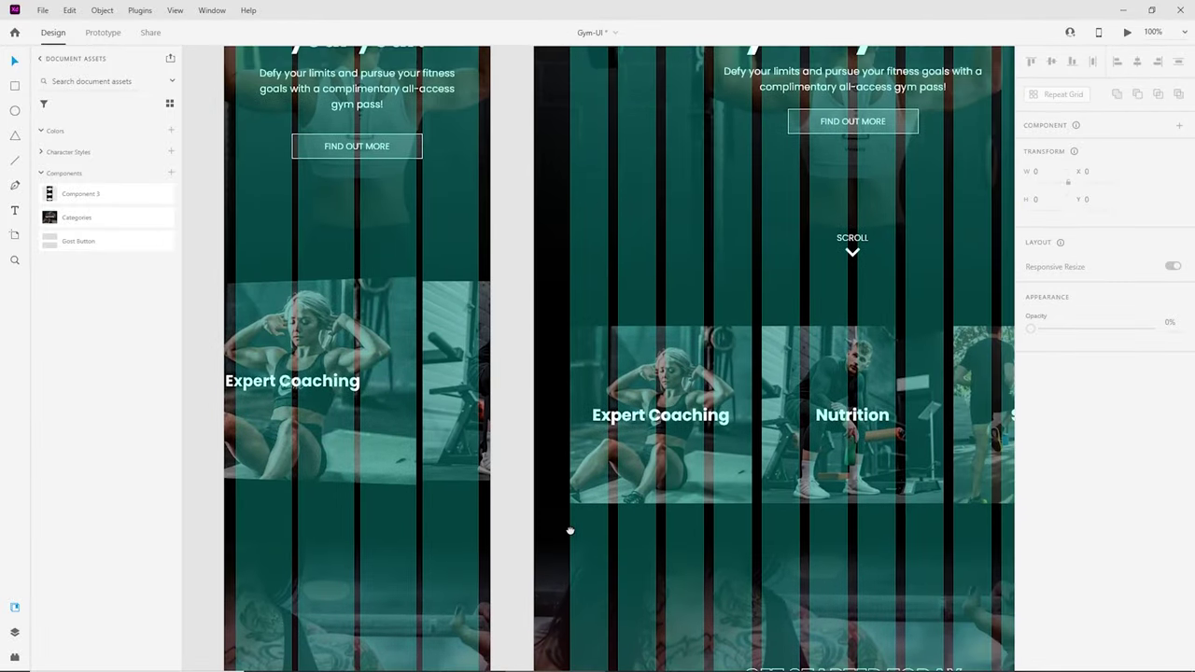
scroll(714, 453, down, 8)
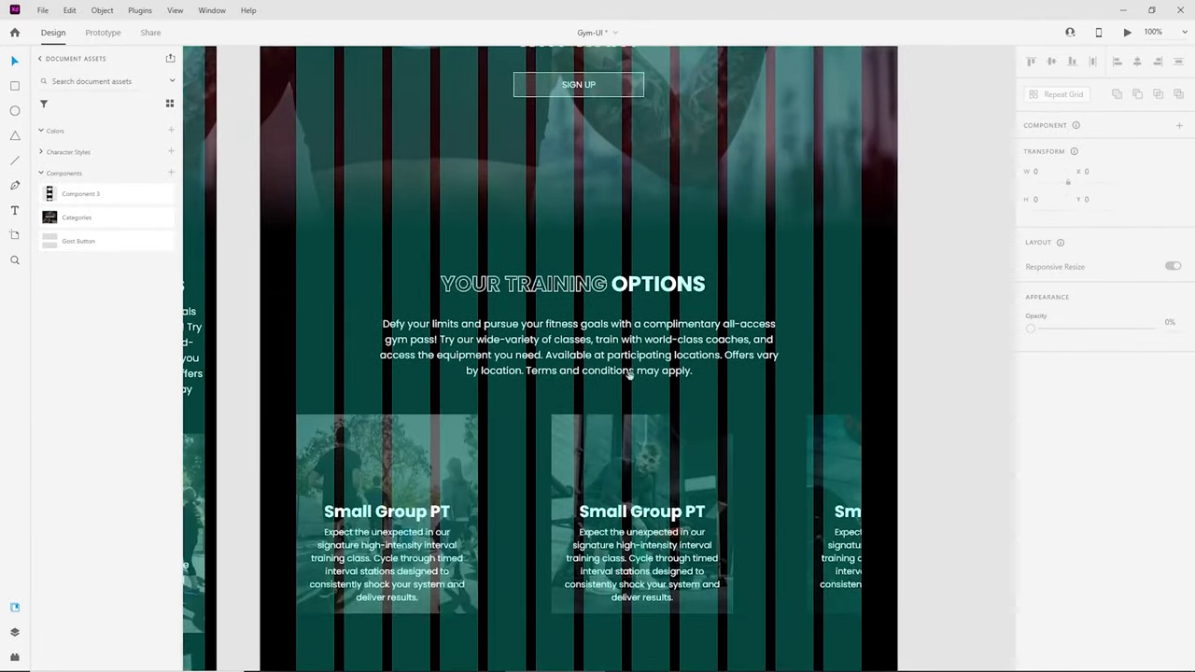
key(ctrl+plus)
scroll(654, 252, up, 1)
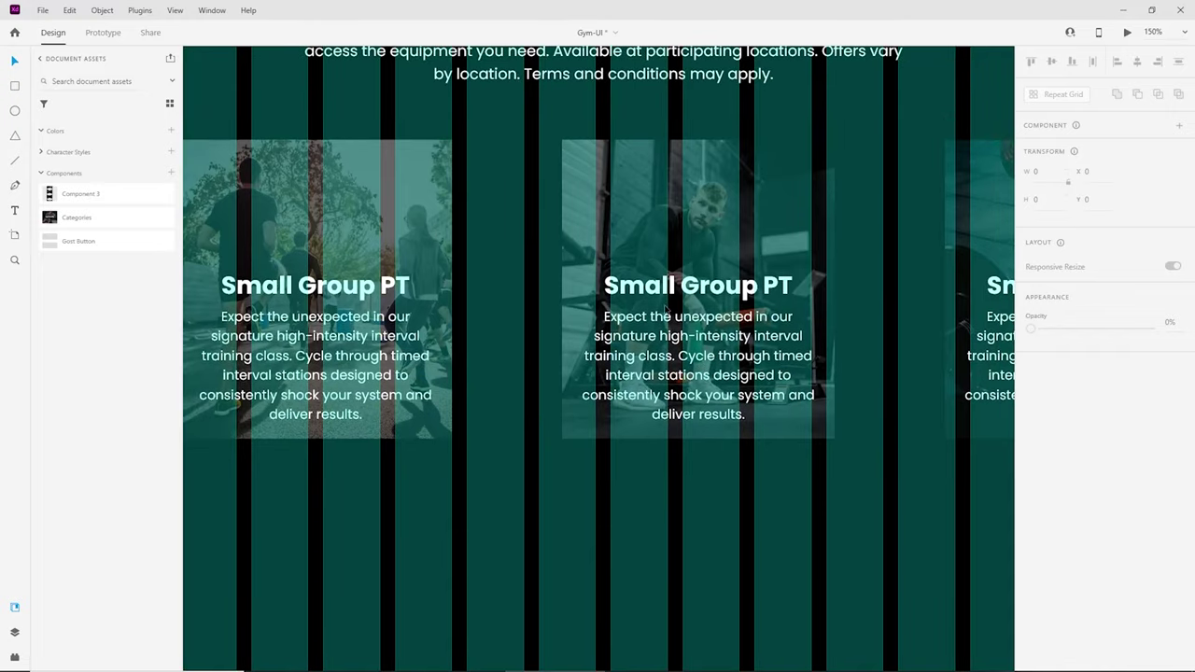
double_click(617, 245)
drag(617, 244, 603, 246)
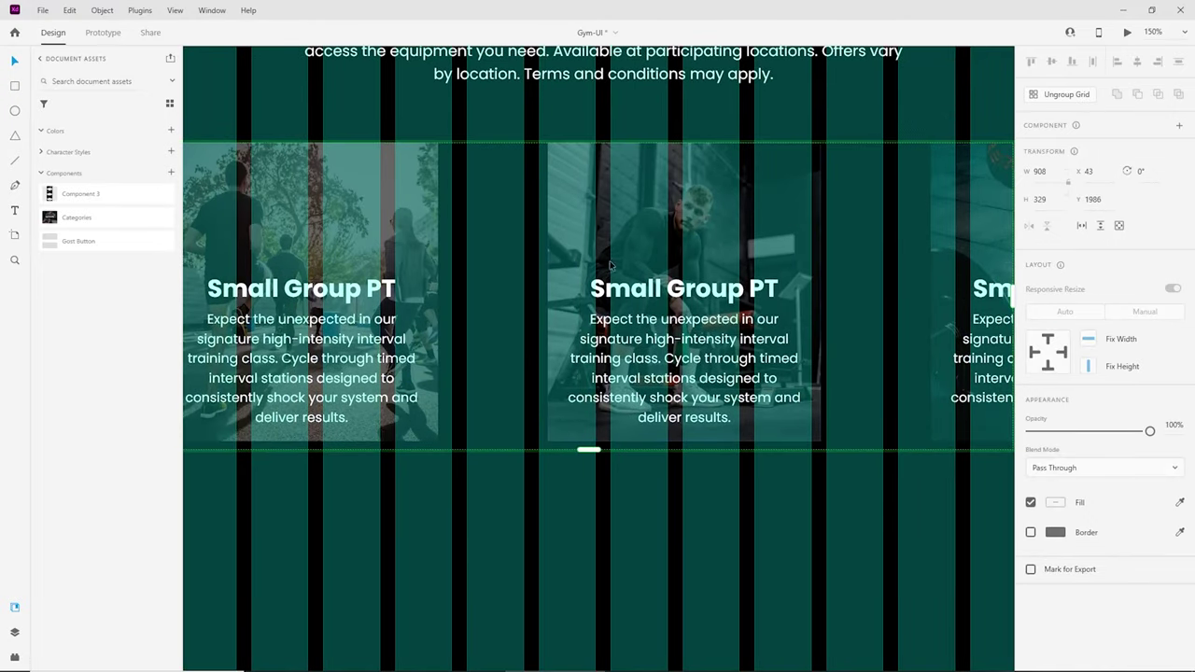
key(ctrl+z)
click(645, 531)
Step: Reduce the gap between the repeated training cards to the layout grid's gutter and extend the repeat grid to about 921 wide
click(539, 217)
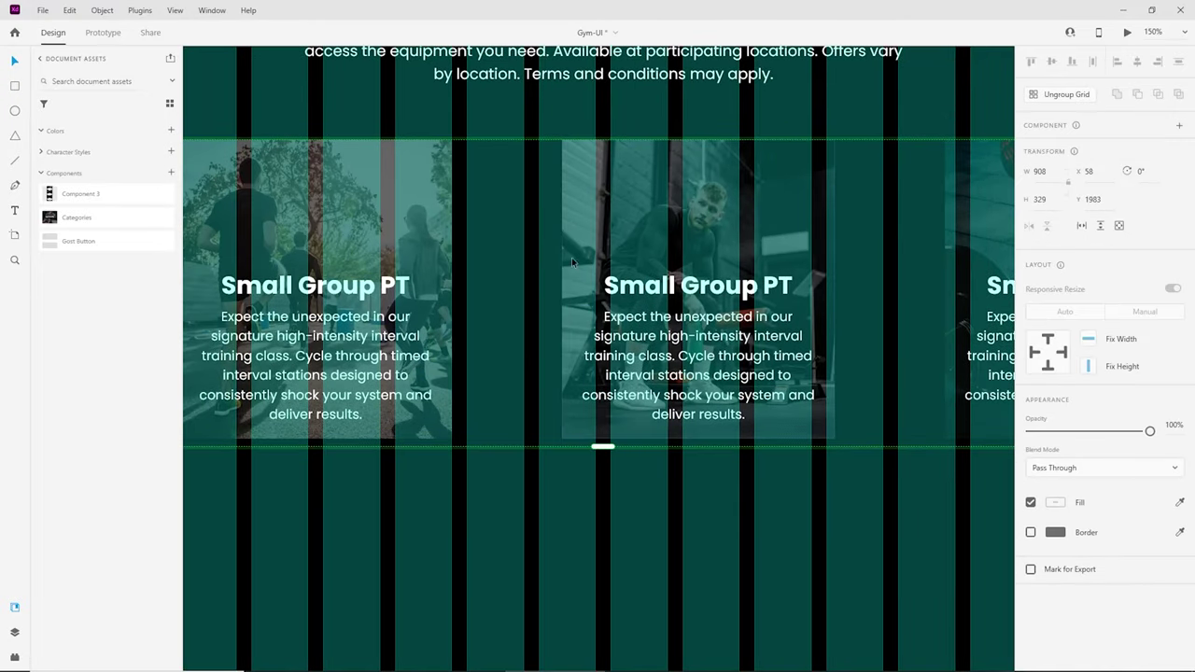
drag(550, 272, 455, 273)
scroll(560, 338, up, 7)
drag(635, 349, 944, 503)
drag(677, 327, 677, 327)
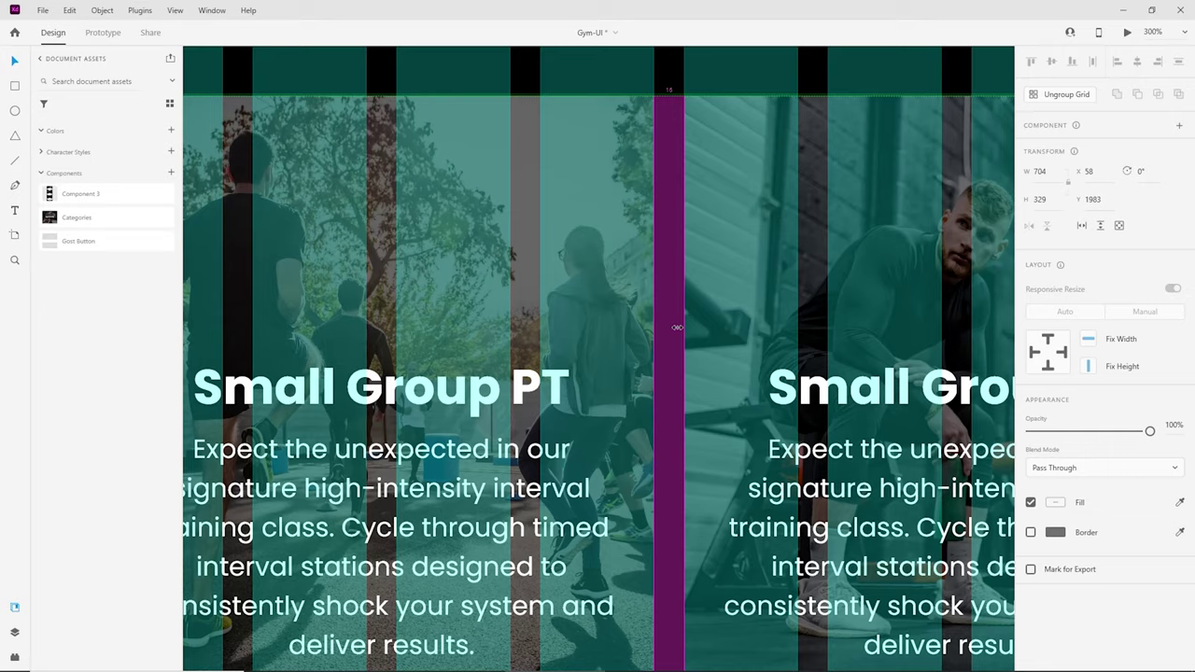
scroll(681, 328, down, 5)
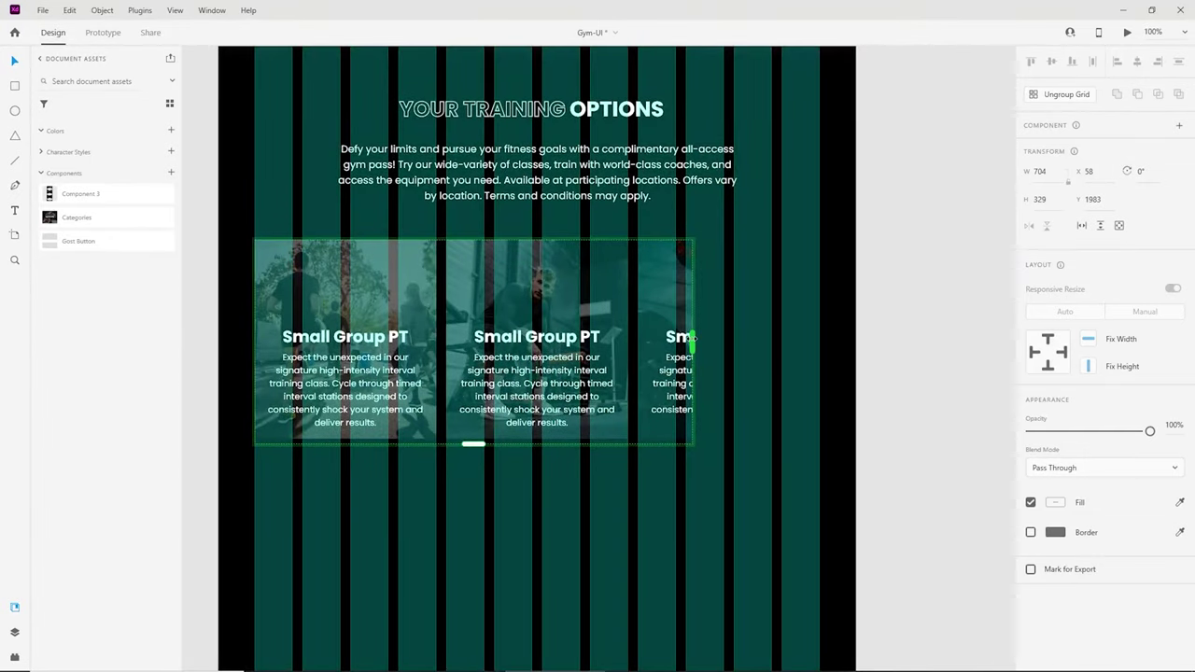
drag(693, 342, 828, 343)
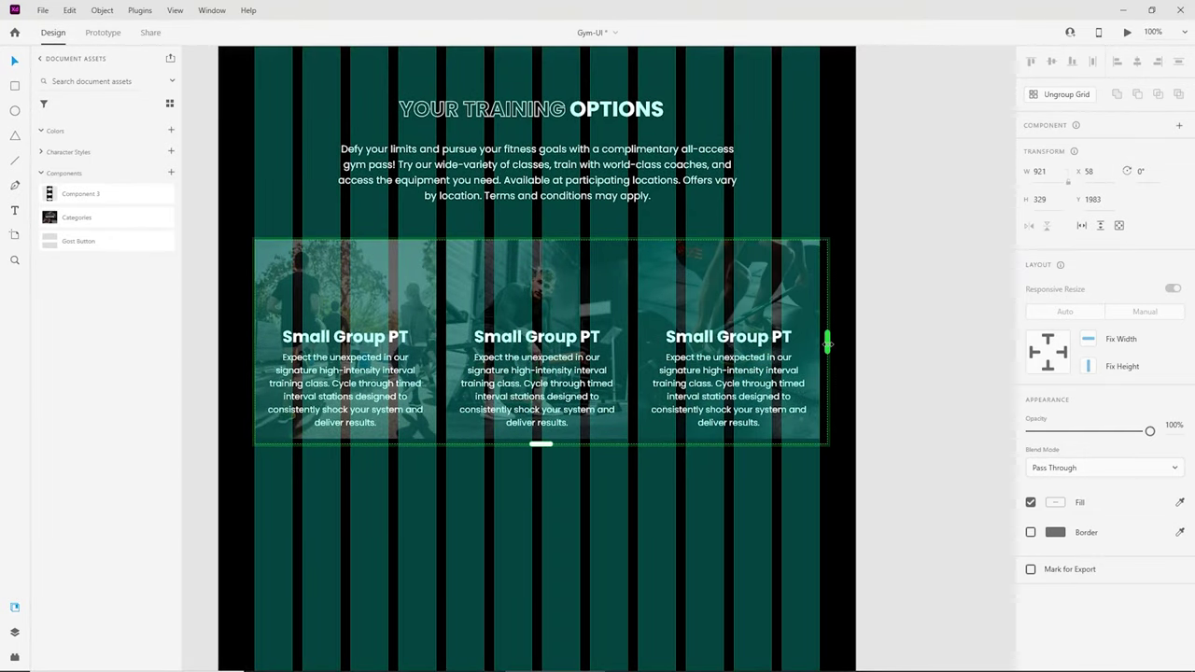
Step: Hide the layout grid on the iPad artboard
click(862, 459)
scroll(858, 450, down, 3)
click(845, 396)
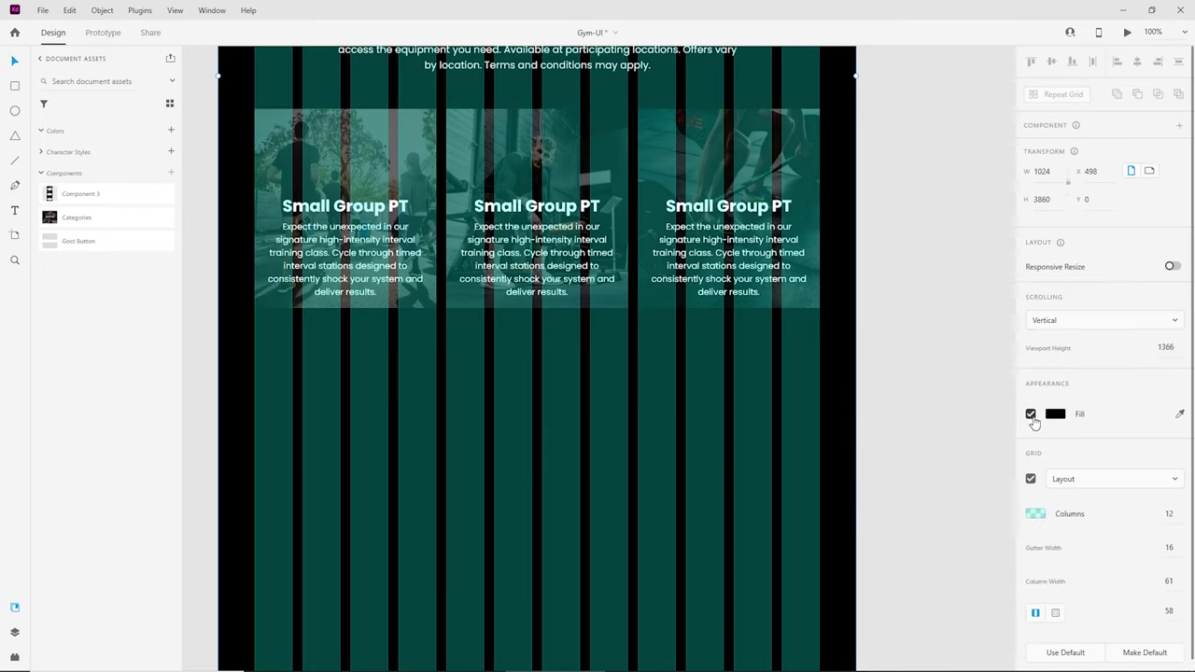
click(1030, 479)
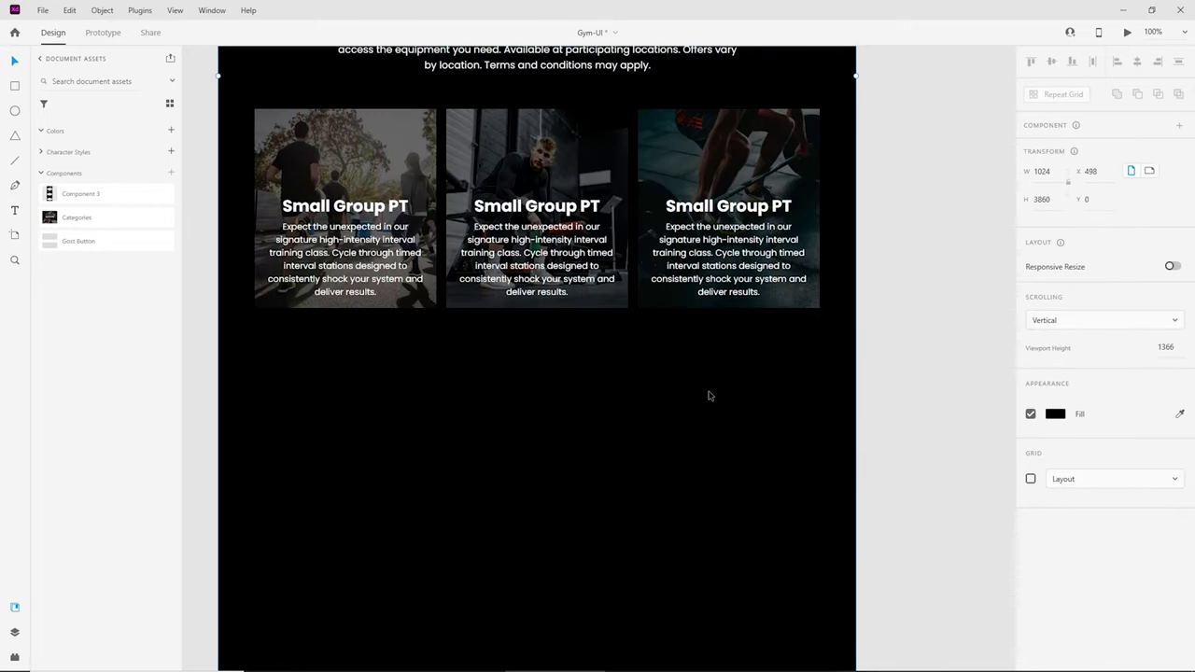
scroll(709, 396, up, 2)
key(ctrl+plus)
key(ctrl+minus)
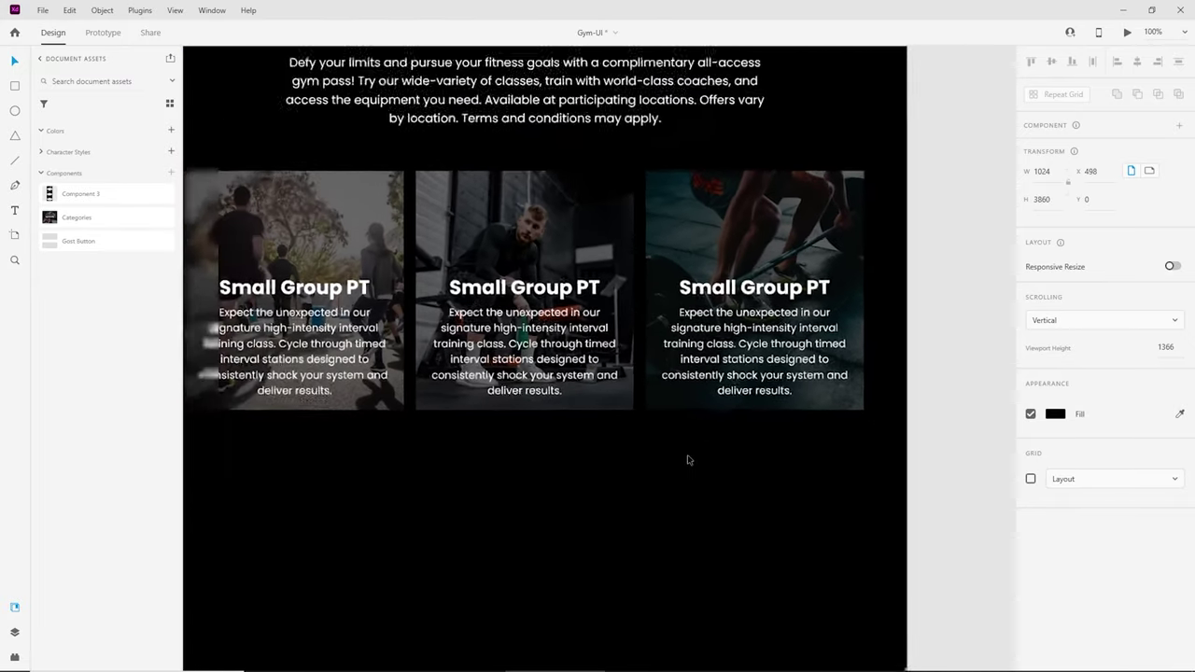
scroll(653, 453, down, 2)
scroll(598, 463, down, 1)
Step: Copy the "Let's Get Started" banner with its Sign Up button from the mobile artboard to beneath the iPad training cards, against the artboard's left edge
drag(530, 475, 673, 4)
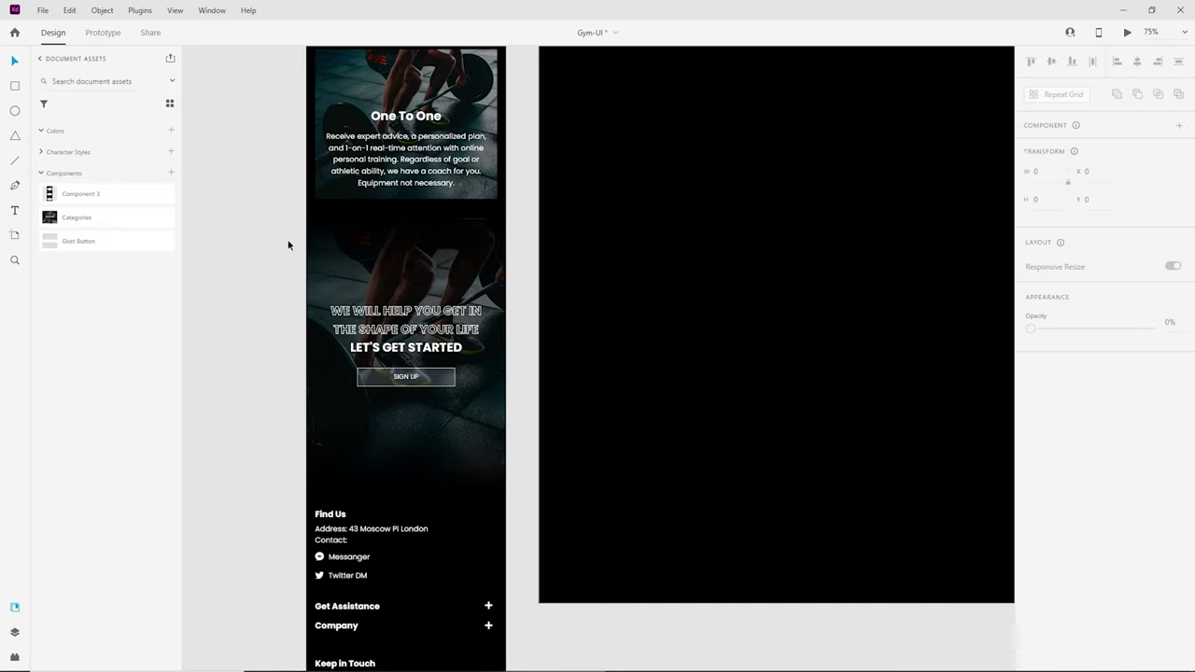
drag(290, 241, 472, 366)
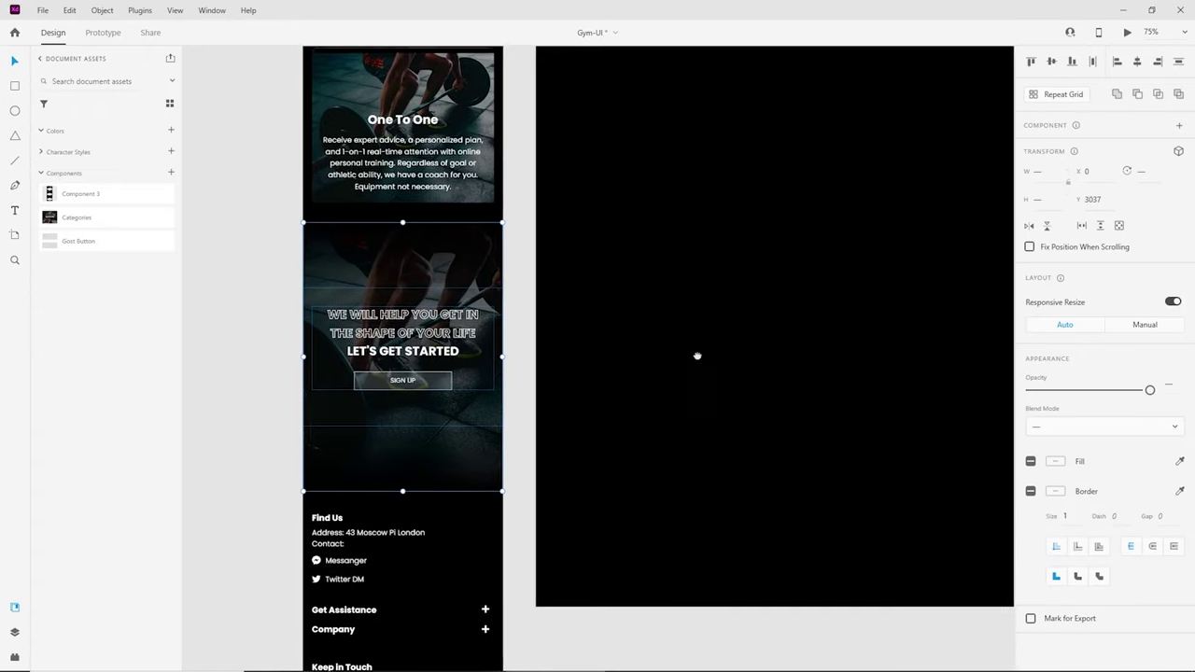
scroll(688, 435, up, 5)
scroll(688, 435, right, 3)
drag(489, 413, 562, 342)
click(619, 345)
click(568, 364)
drag(724, 506, 433, 245)
drag(474, 268, 460, 260)
click(672, 314)
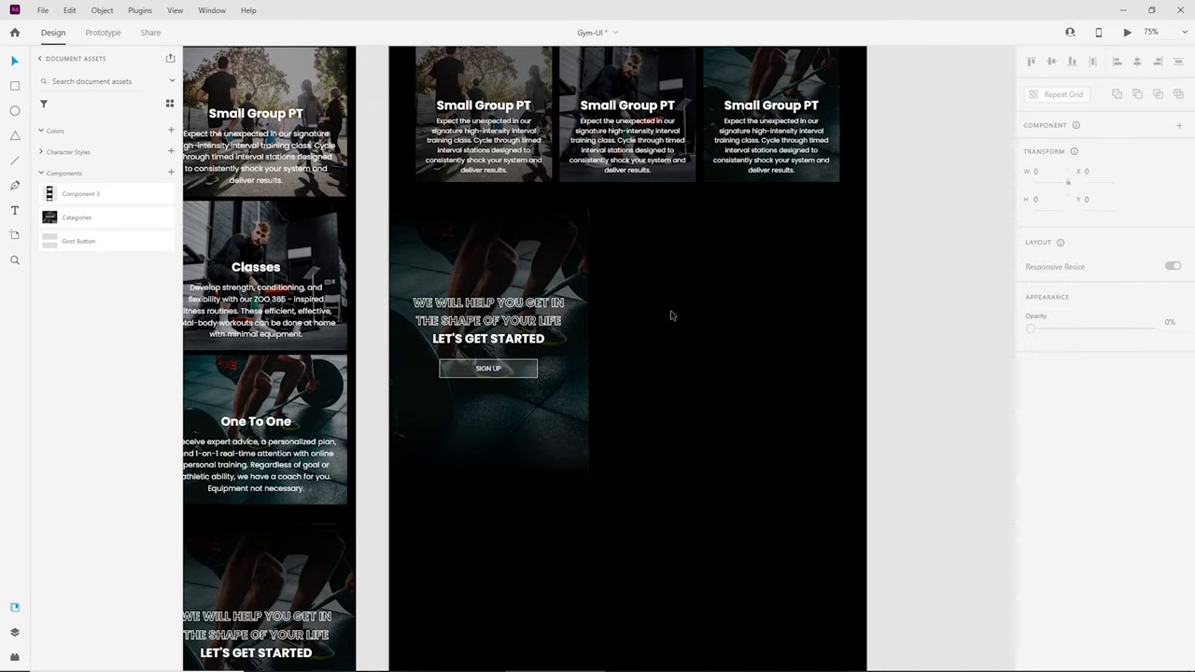
Step: Widen the copied banner's photo and its dark overlay to the iPad artboard's full width of 1024
click(569, 250)
shift+click(589, 326)
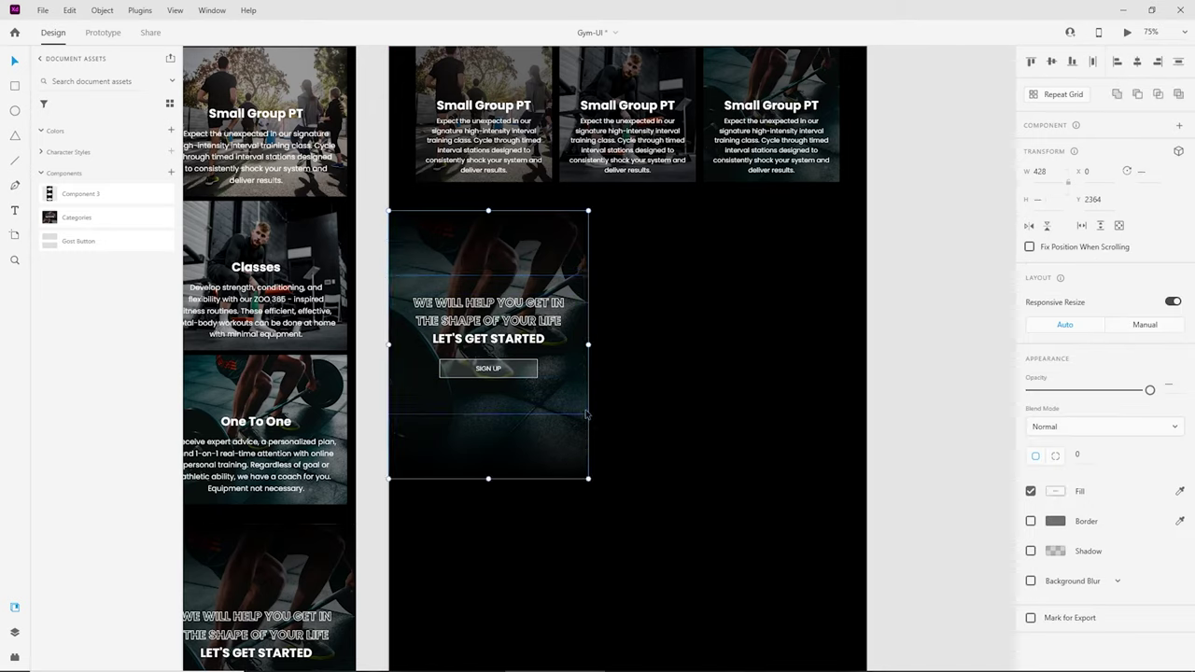
drag(592, 344, 867, 342)
click(900, 351)
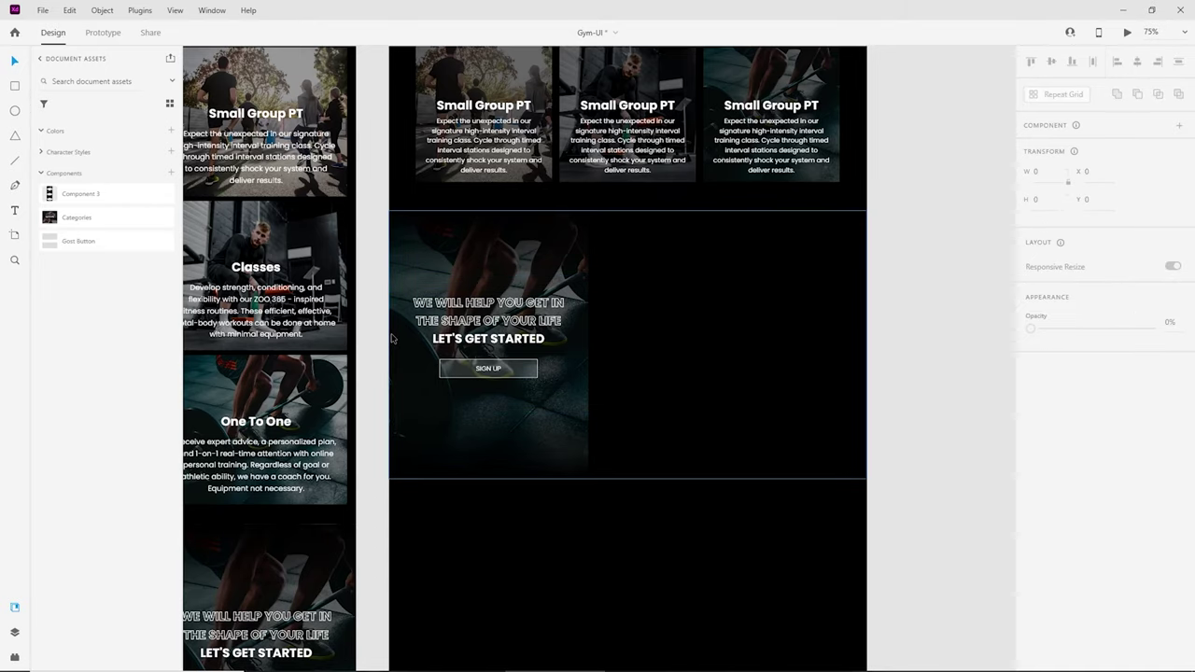
click(392, 341)
key(ctrl+z)
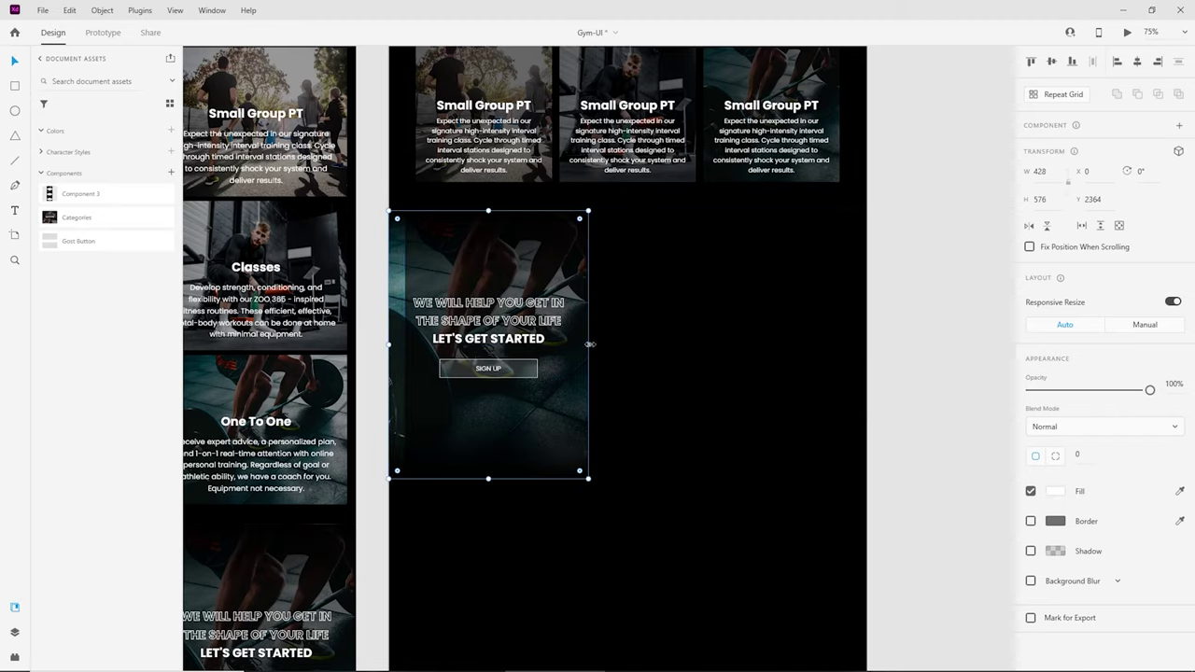
drag(589, 344, 867, 344)
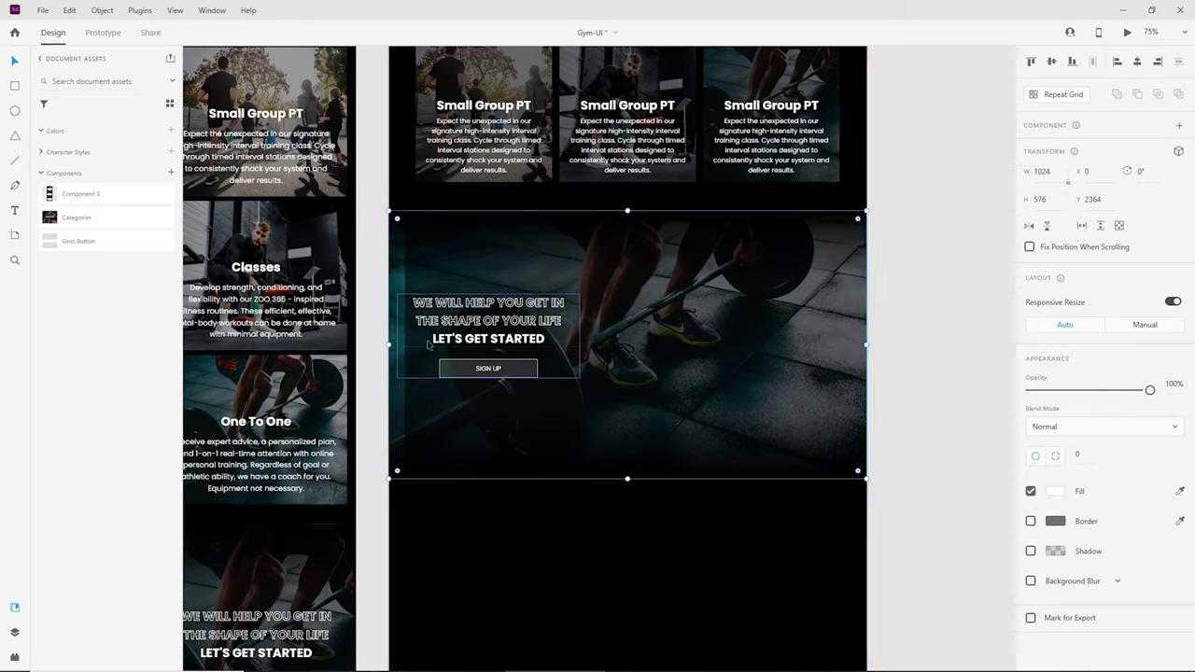
click(417, 288)
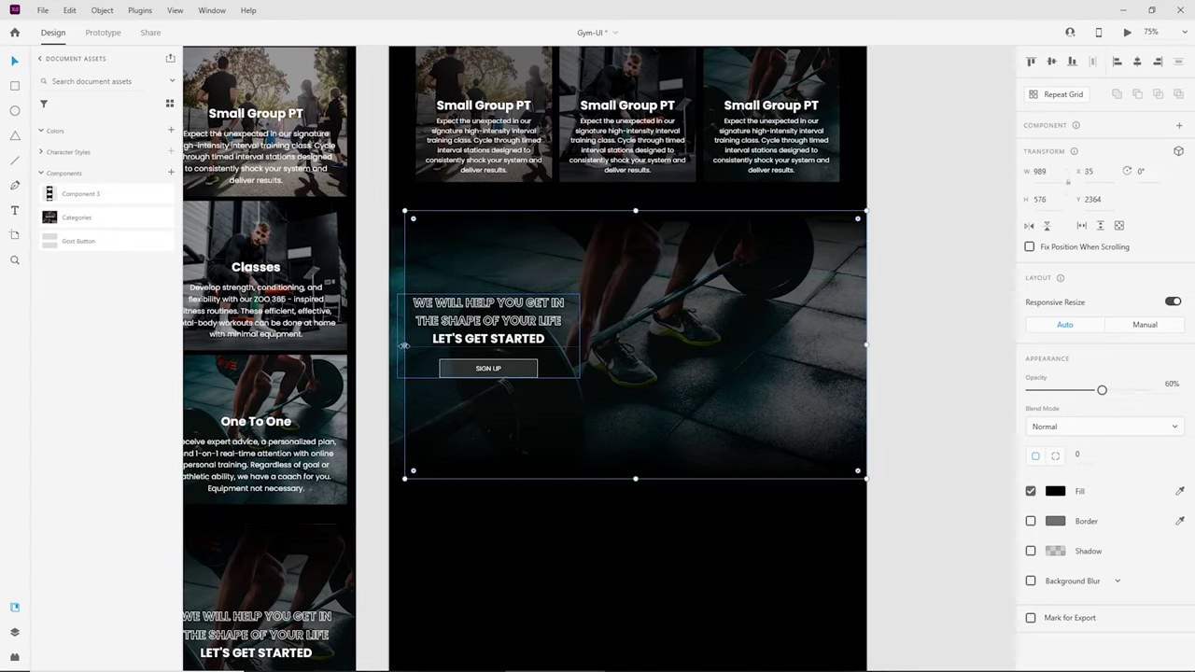
drag(405, 345, 393, 344)
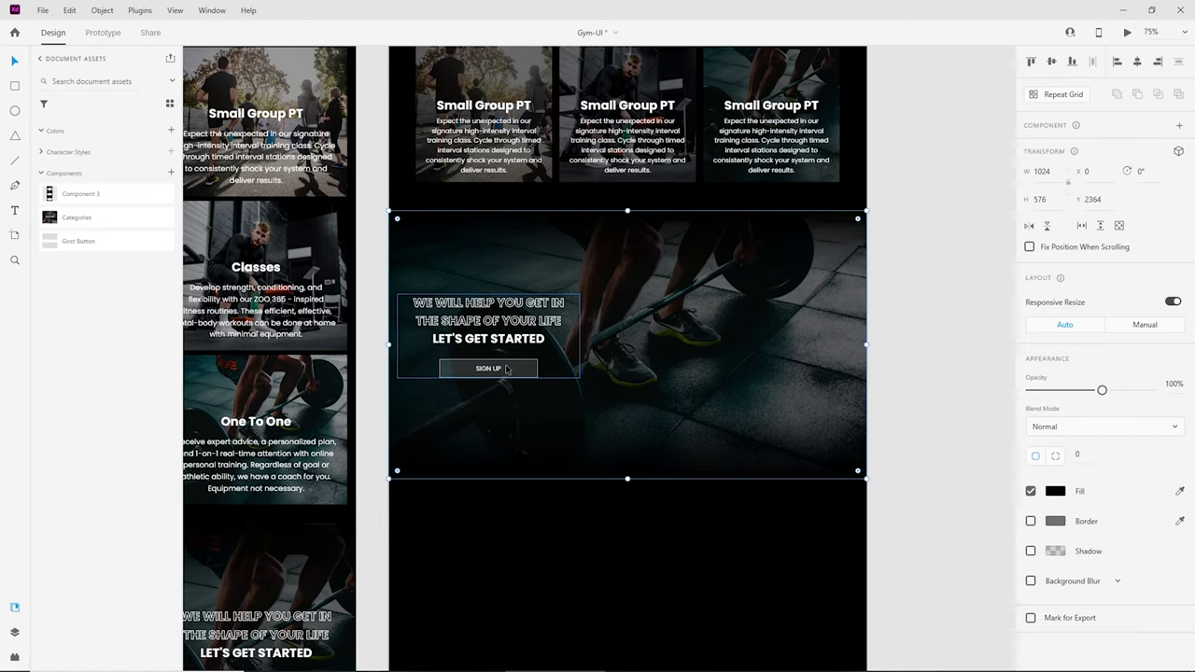
Step: Move the banner's heading and Sign Up button to the middle of the photo, and check the Your Training Options heading's font size
drag(509, 371, 652, 375)
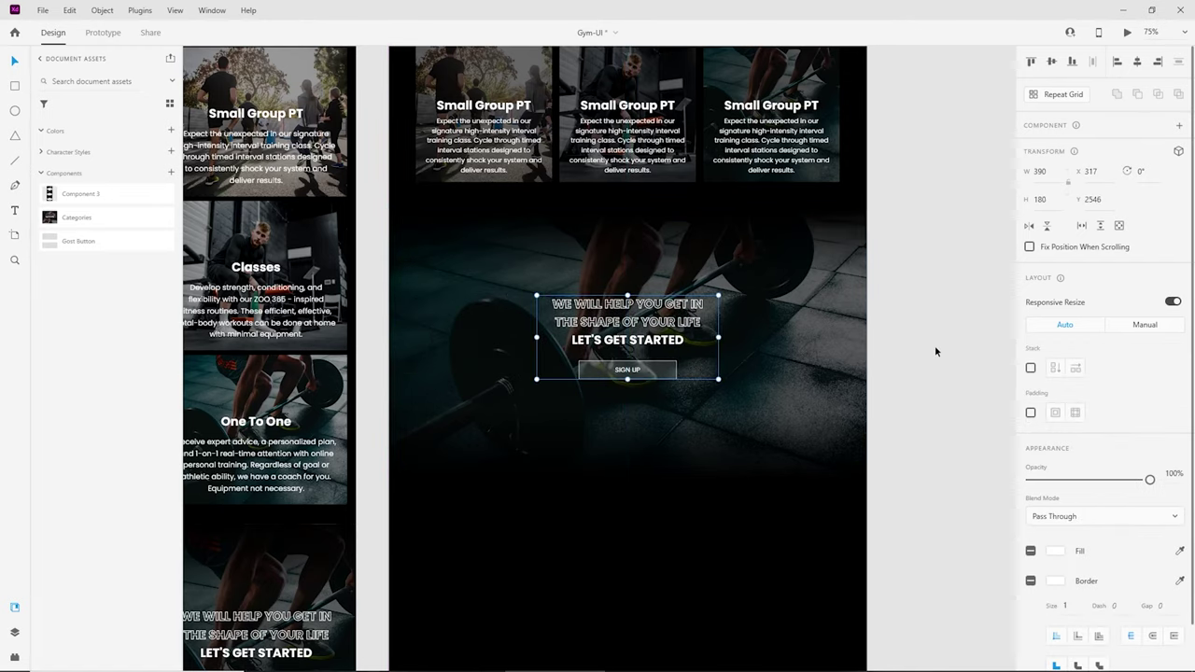
scroll(934, 346, up, 5)
click(684, 202)
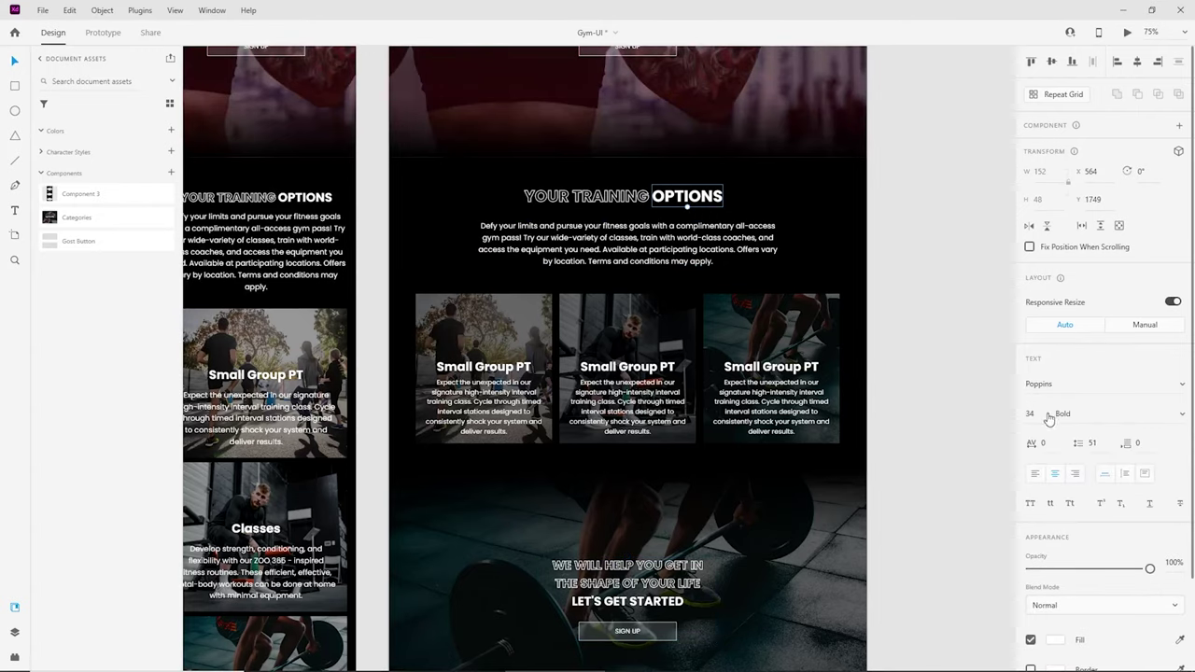
click(888, 480)
scroll(890, 475, down, 3)
scroll(892, 439, up, 4)
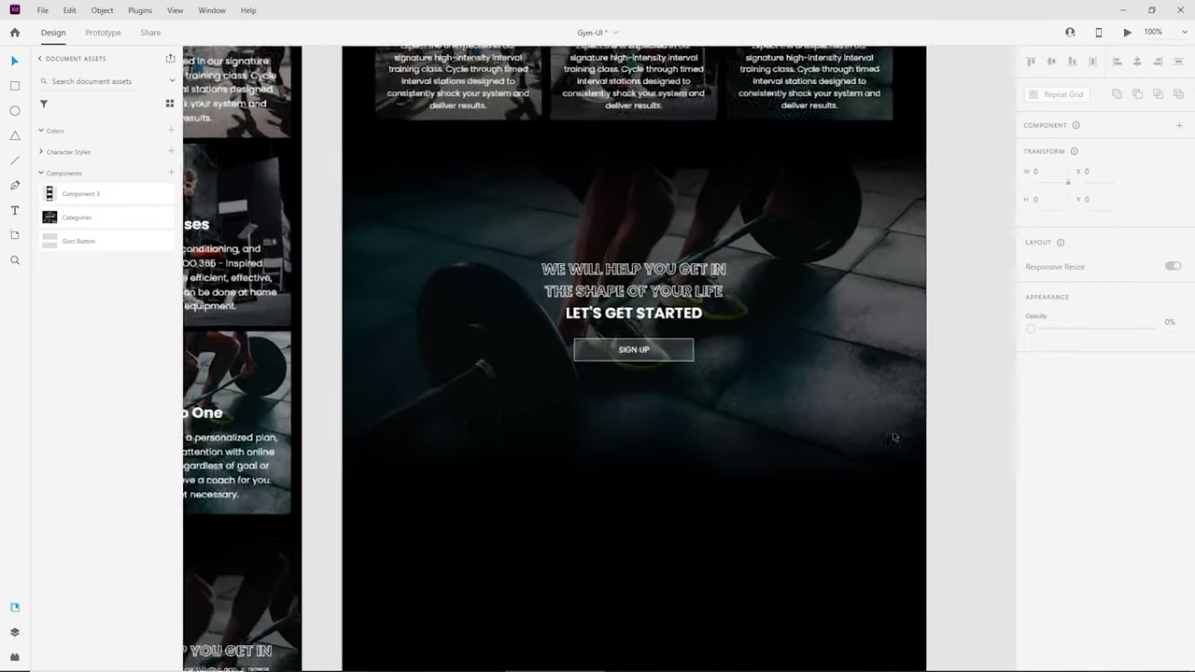
drag(833, 360, 735, 409)
key(ctrl+1)
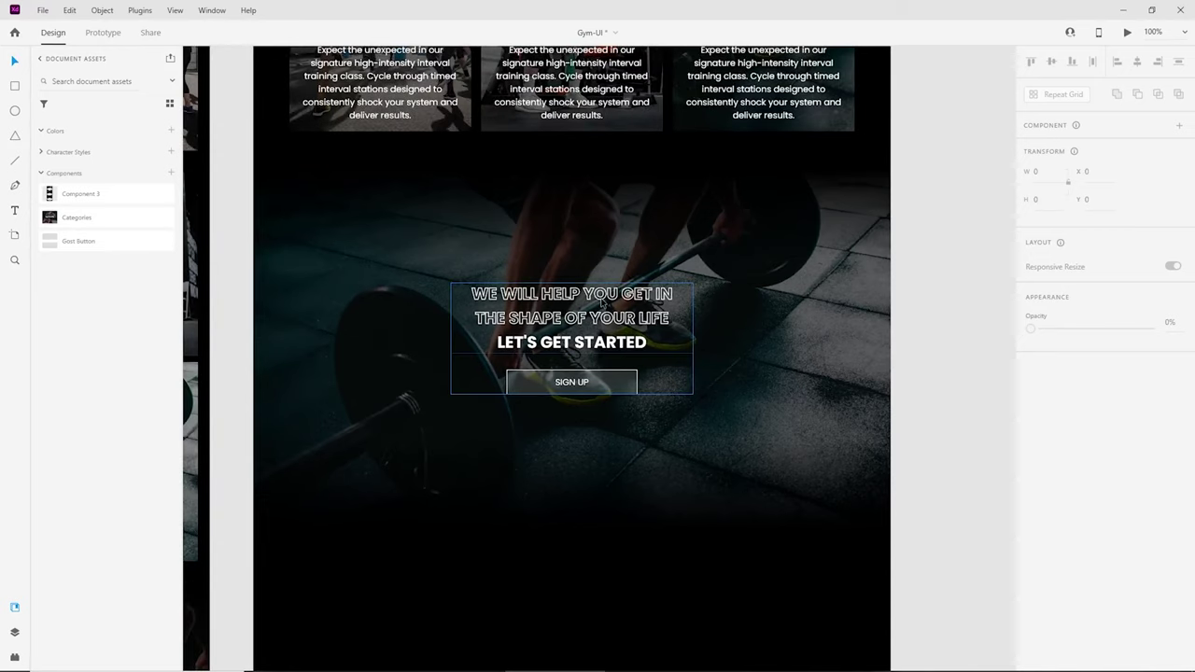
Step: Ungroup the banner's heading from the Sign Up button and move the heading text up, away from the button
click(613, 330)
double_click(614, 333)
right_click(615, 333)
click(651, 193)
click(744, 403)
click(589, 303)
drag(594, 294, 590, 268)
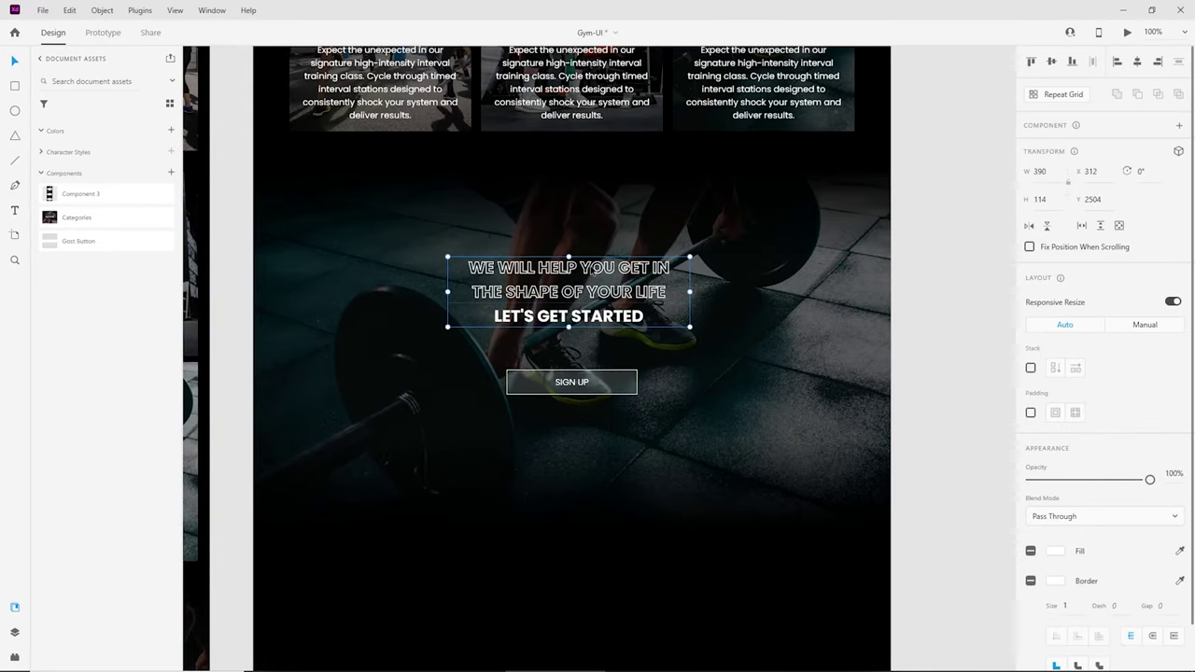
Step: Set the outlined heading and "Let's Get Started" to font size 34, widening the outlined text box to about 581
double_click(594, 271)
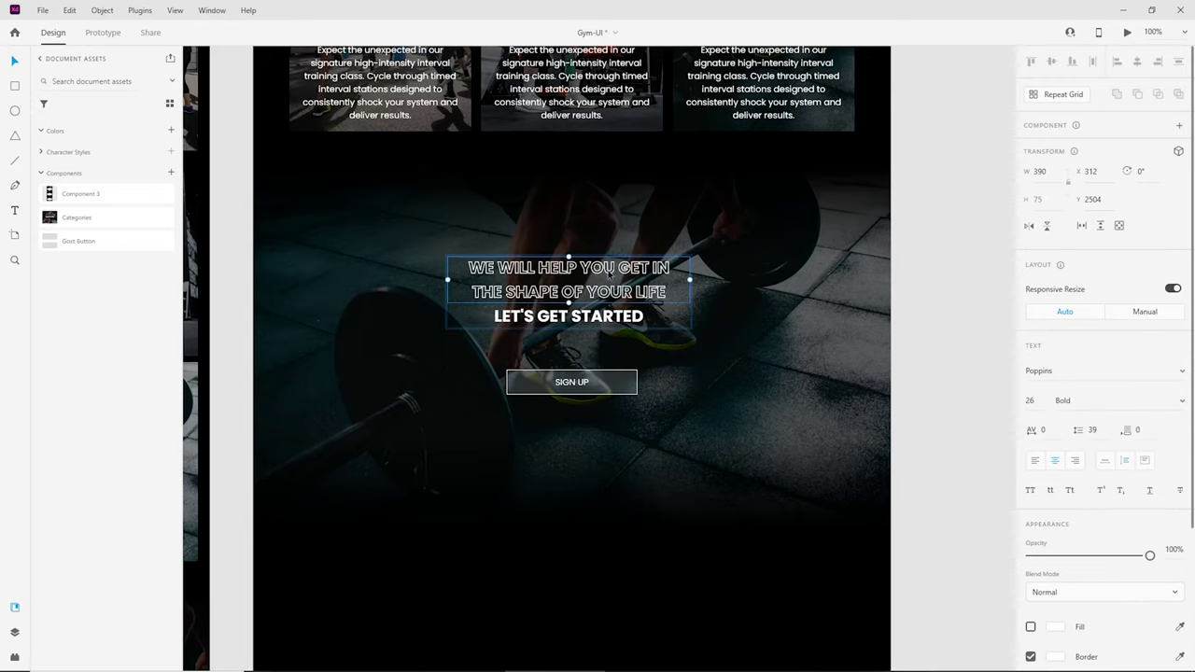
click(1038, 405)
text(34)
key(Return)
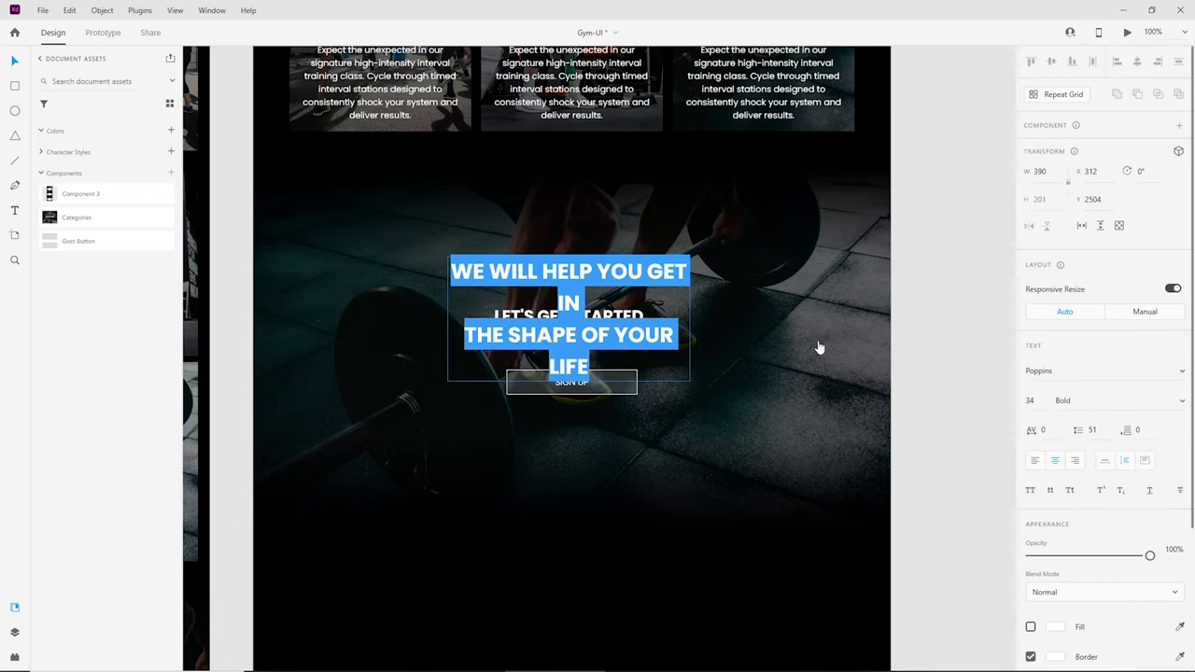
key(Escape)
drag(694, 320, 641, 290)
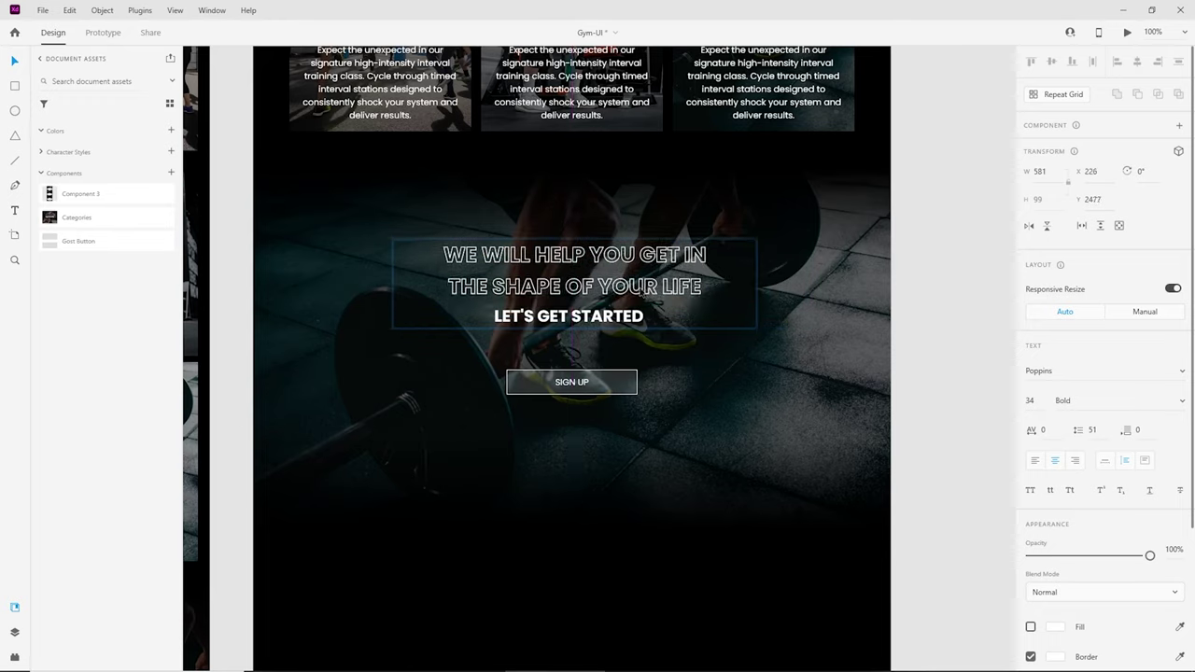
click(598, 317)
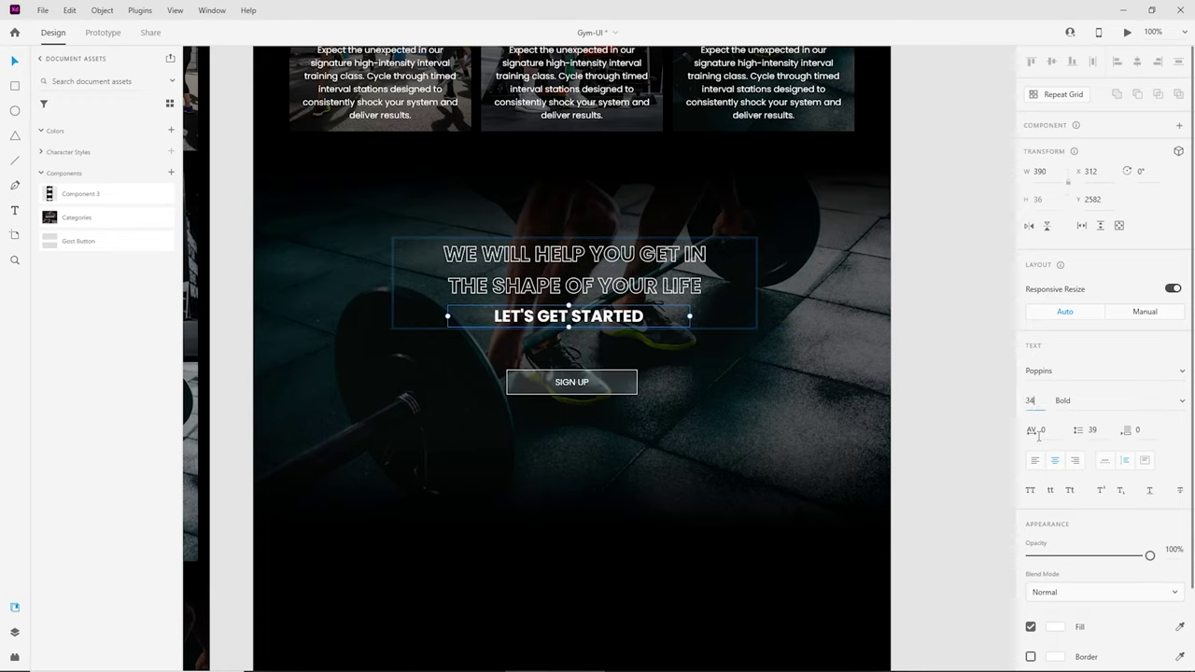
key(Return)
drag(597, 327, 520, 489)
key(ctrl+x)
click(757, 566)
key(ctrl+v)
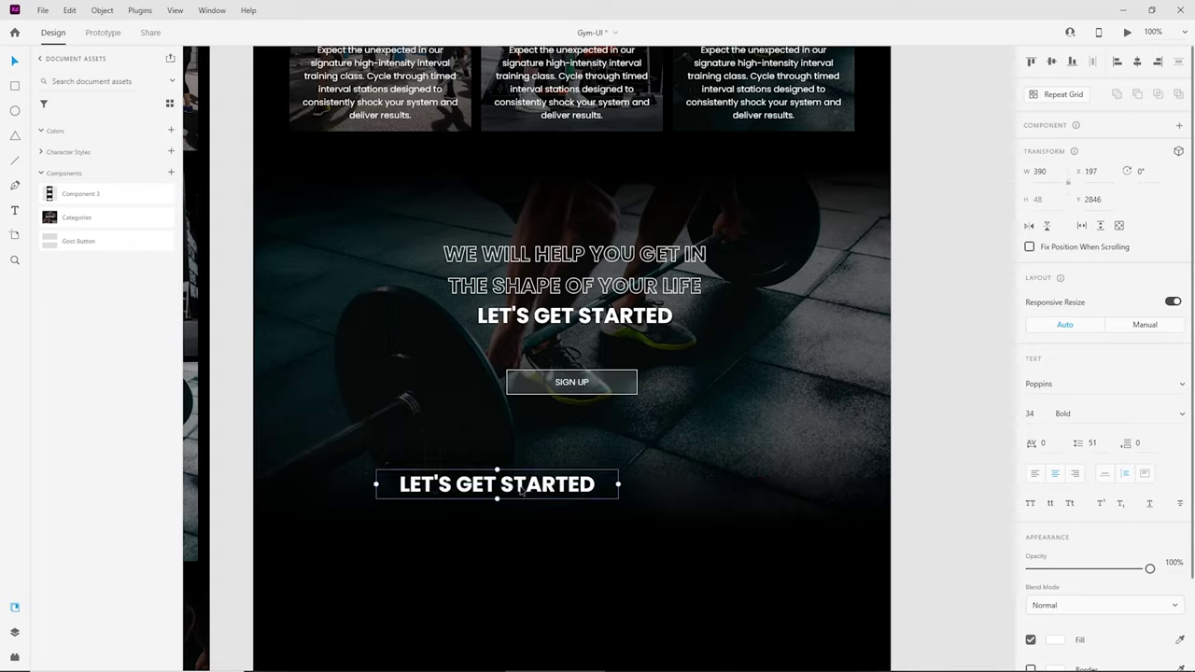
double_click(573, 497)
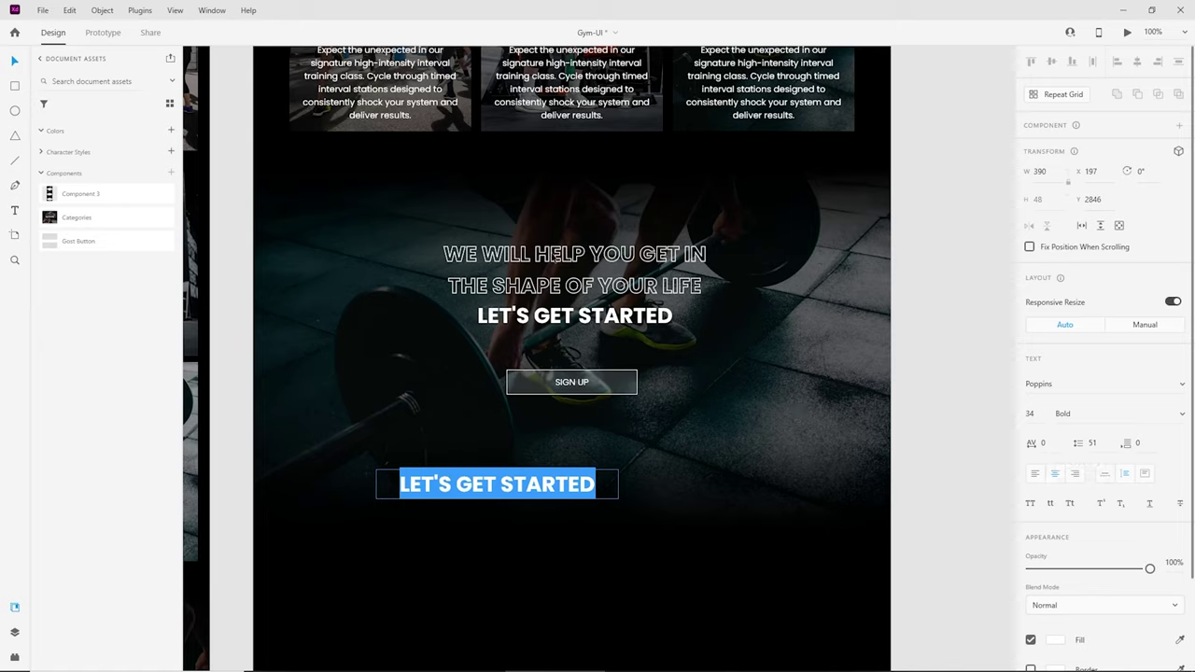
key(Escape)
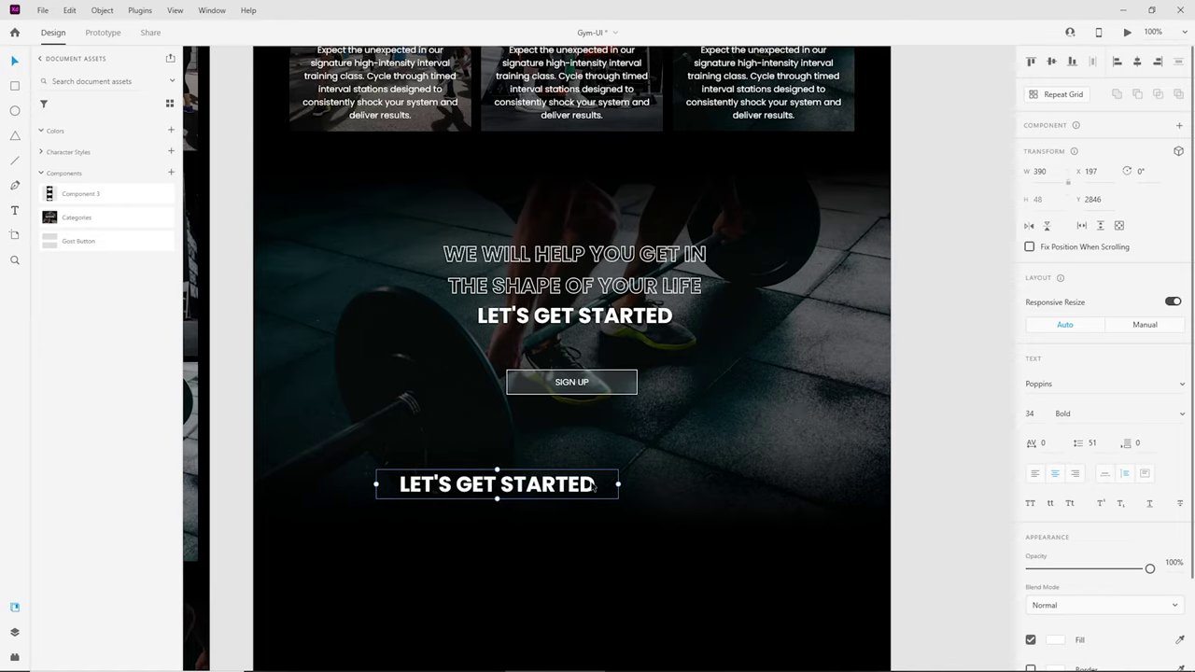
drag(588, 478, 679, 444)
key(Delete)
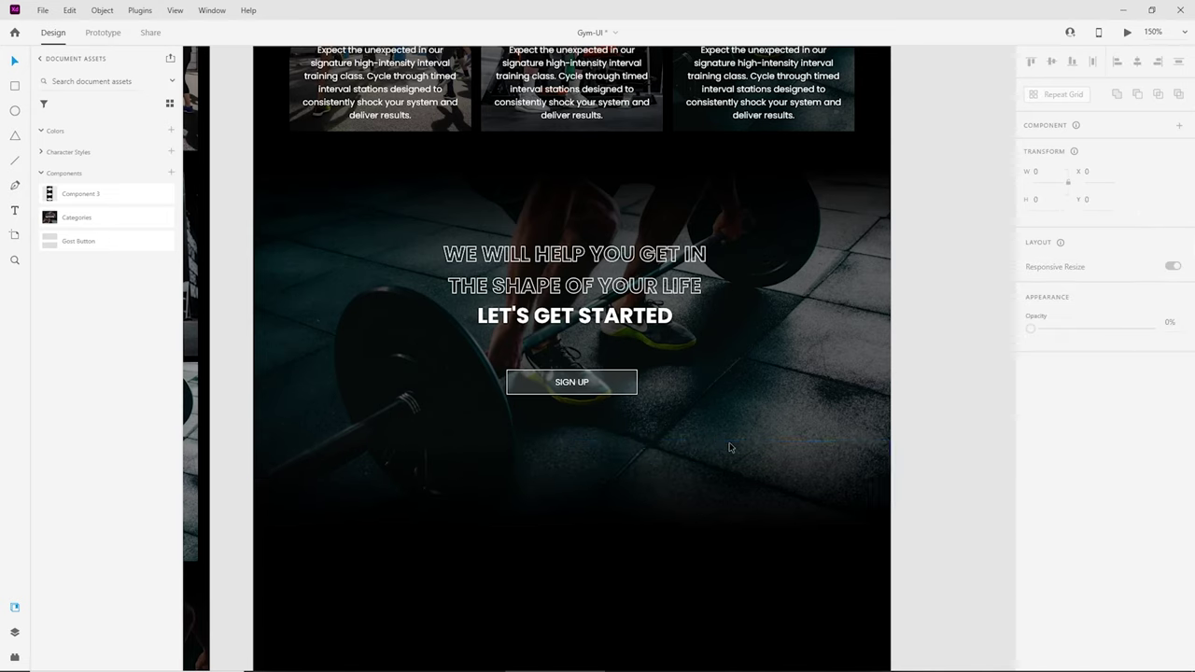
Step: Move the enlarged heading block down closer to the Sign Up button, to about Y 2498
key(ctrl+plus)
click(696, 280)
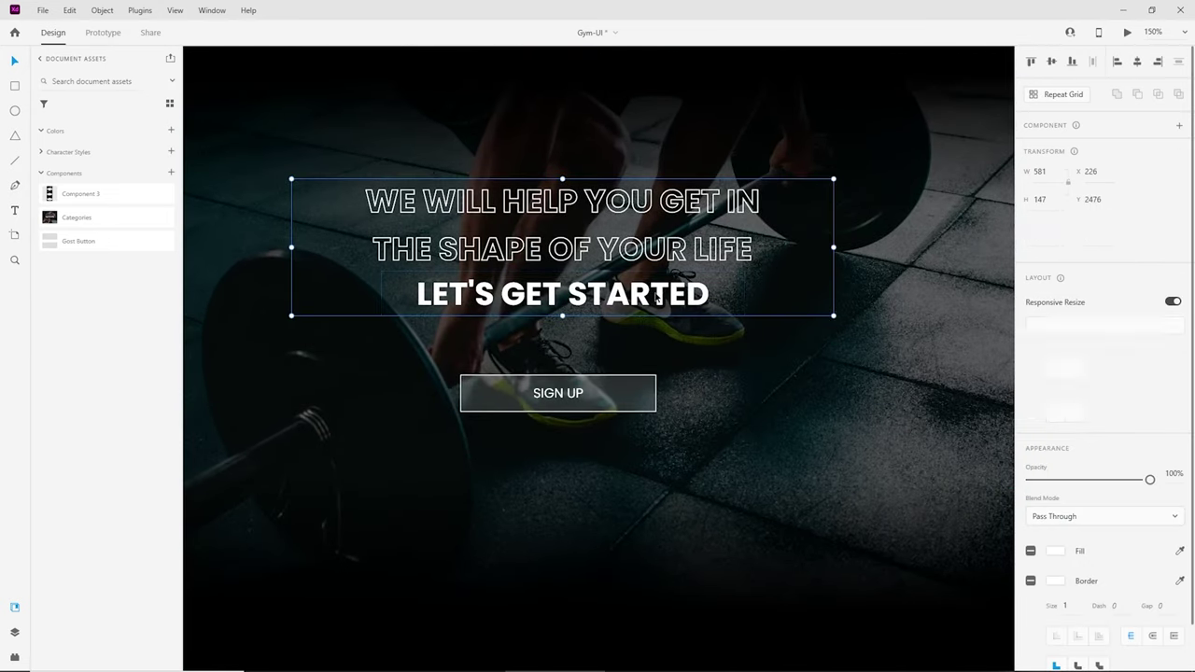
mouse_move(676, 249)
mouse_down()
mouse_move(658, 265)
mouse_move(673, 269)
mouse_up()
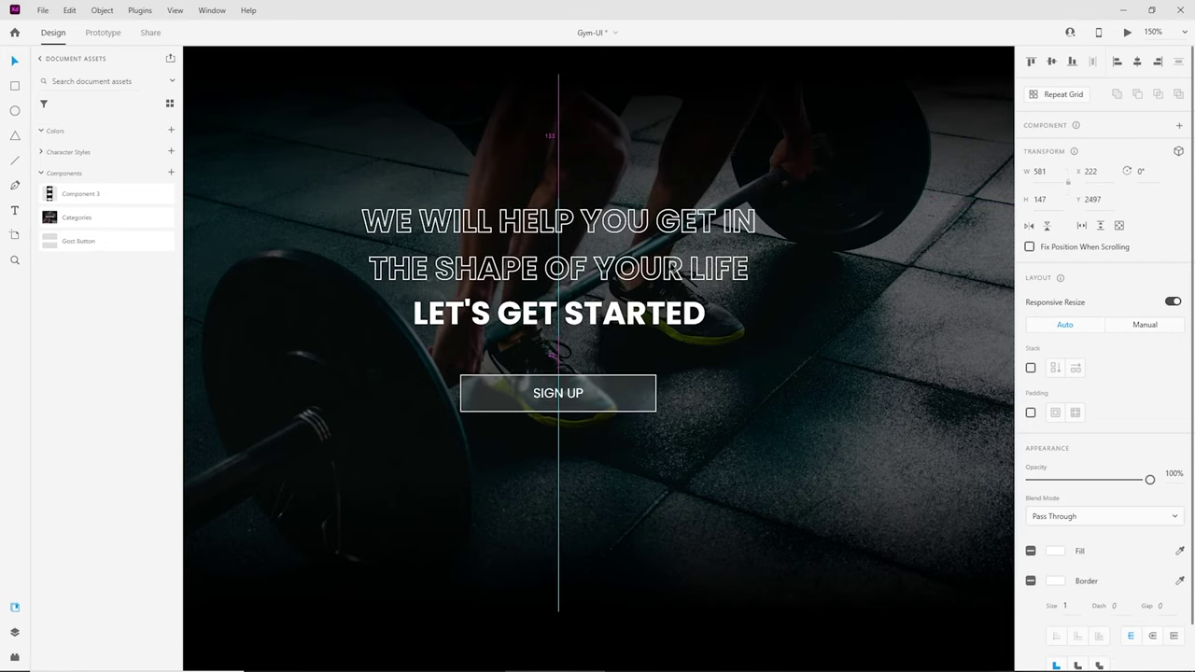
drag(668, 254, 669, 254)
key(ctrl+minus)
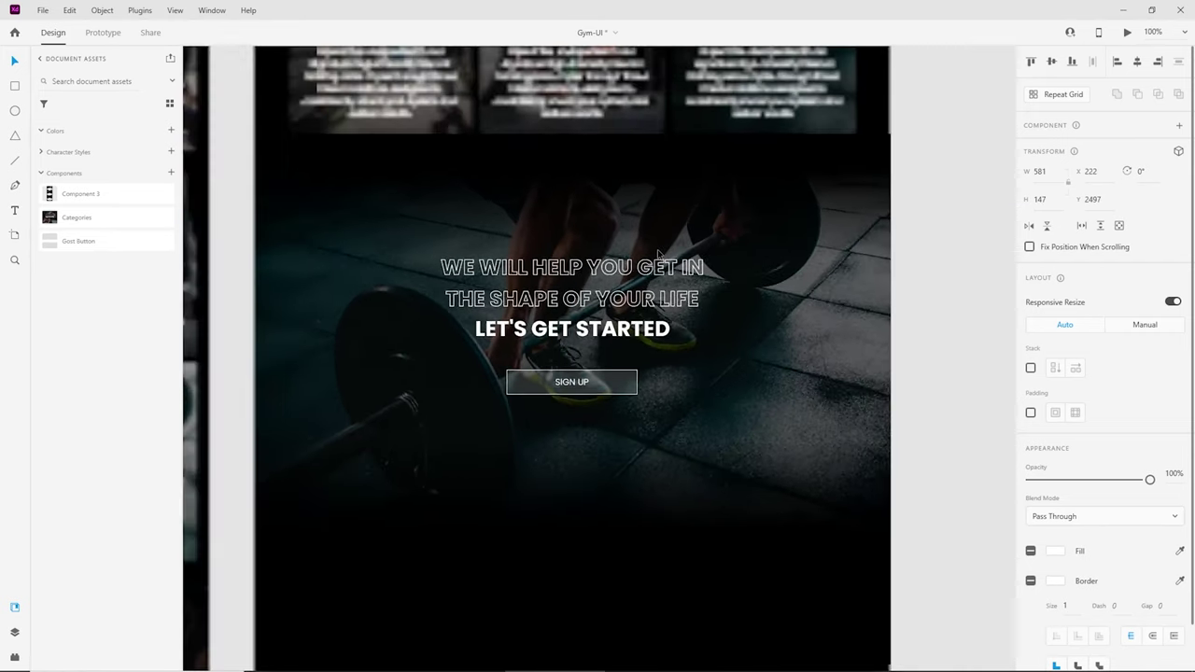
drag(358, 350, 267, 327)
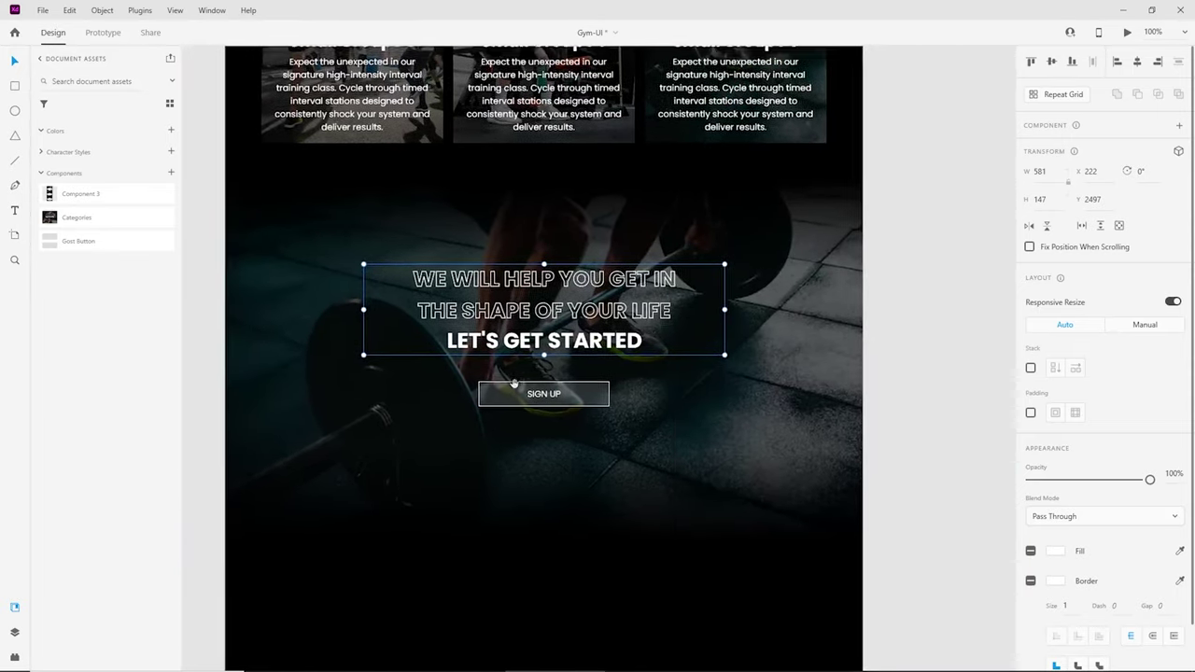
key(ctrl+plus)
drag(595, 395, 680, 389)
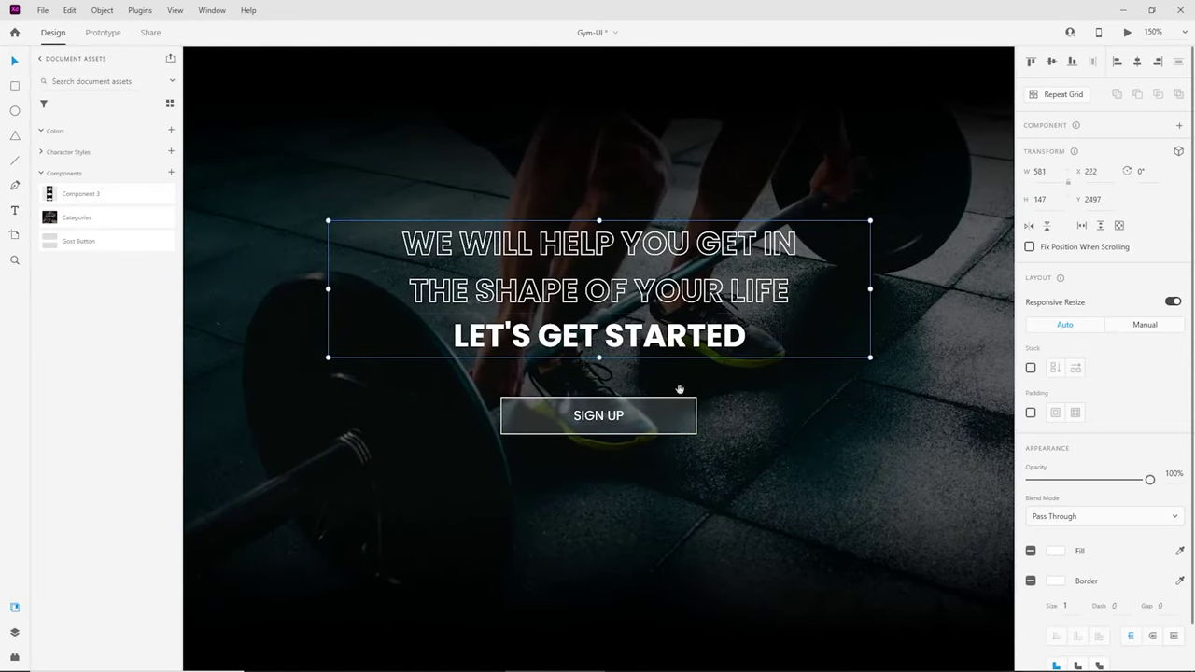
drag(668, 342, 669, 343)
Step: Align the two heading texts, the Sign Up button and the banner background on their horizontal centres
double_click(669, 338)
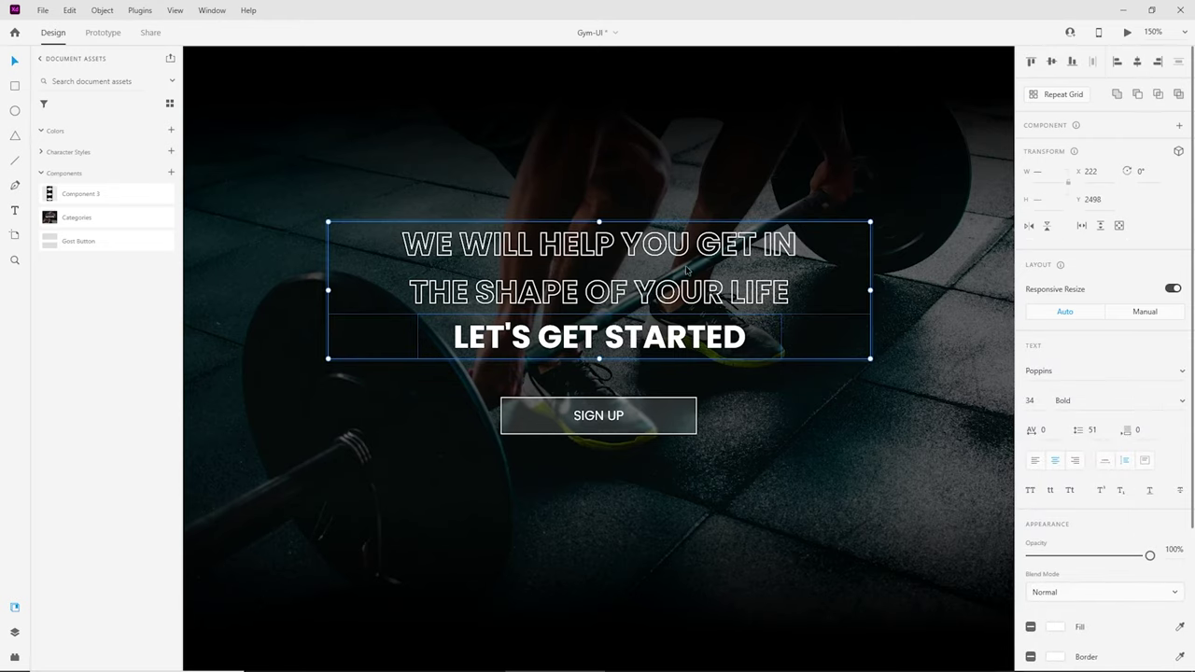
click(1137, 63)
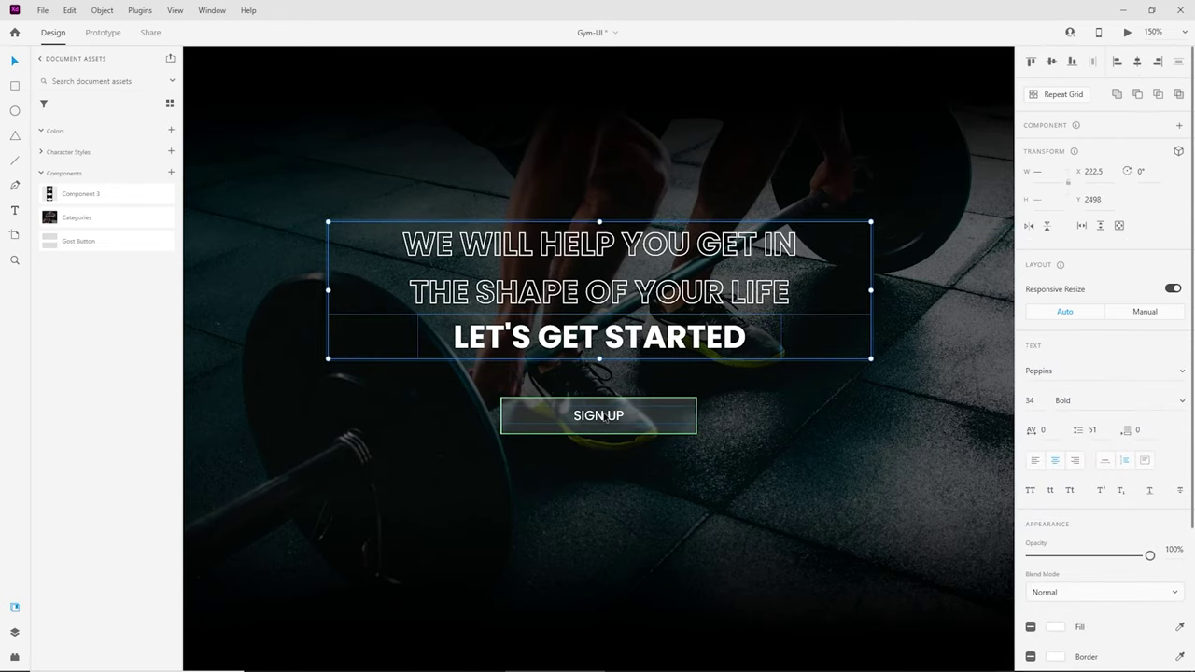
shift+click(608, 418)
click(1135, 63)
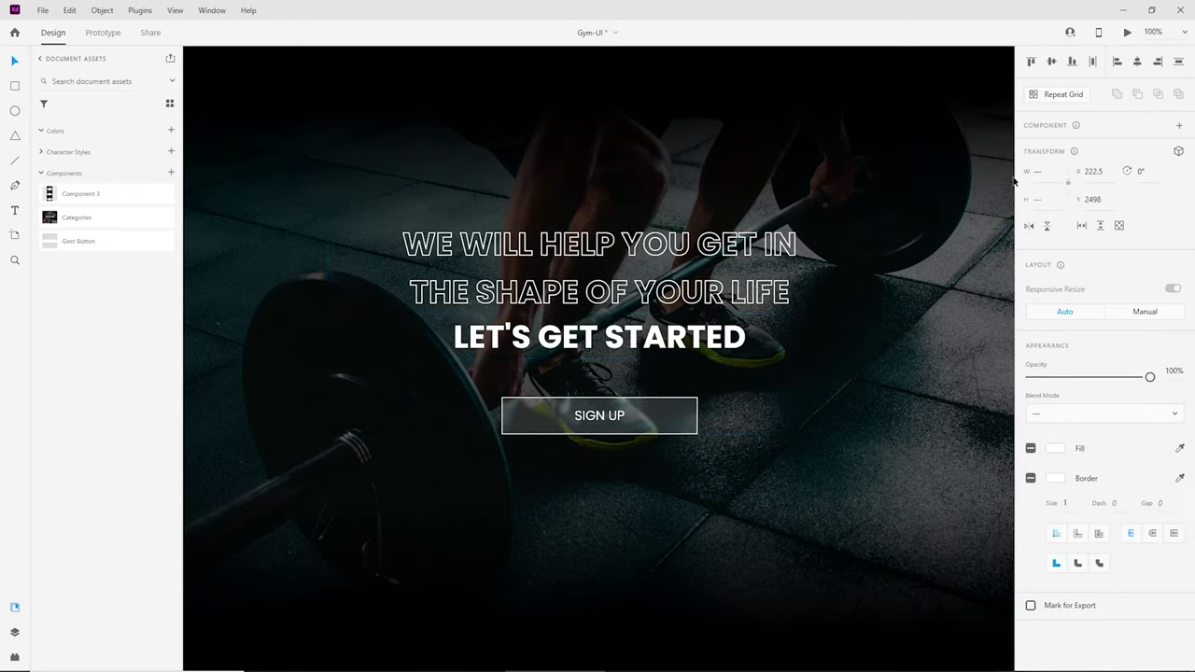
key(ctrl+minus)
shift+click(802, 371)
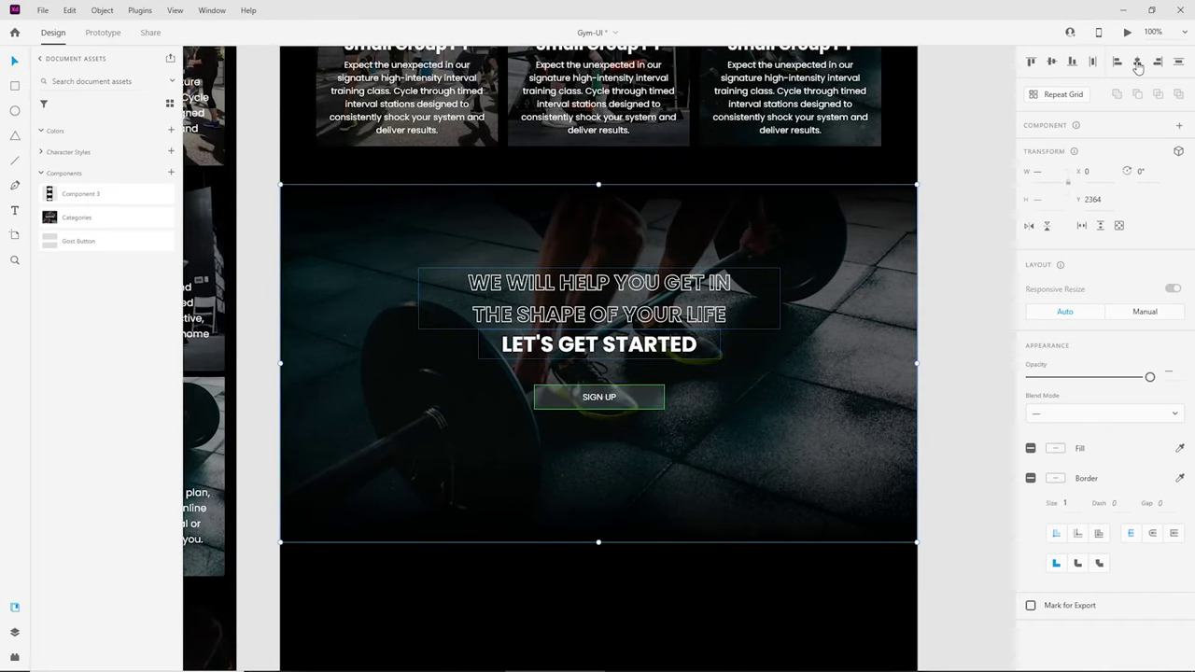
click(1138, 62)
click(943, 283)
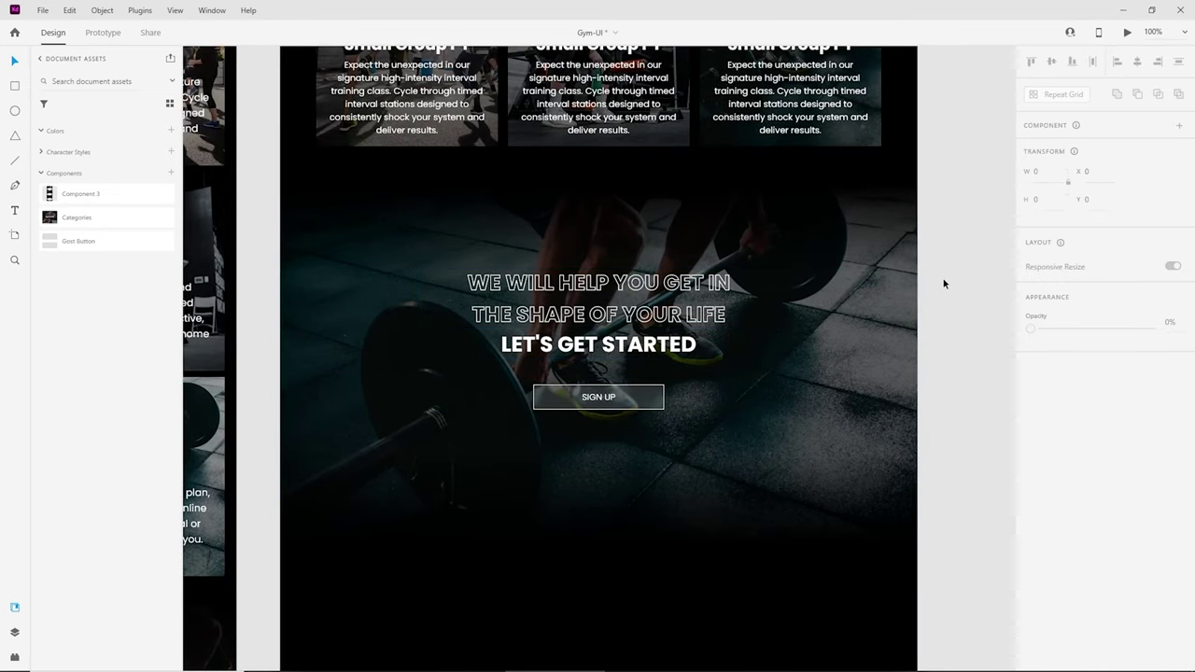
Step: Group the heading texts with the Sign Up button and move the group down to the banner's vertical middle
scroll(721, 285, down, 3)
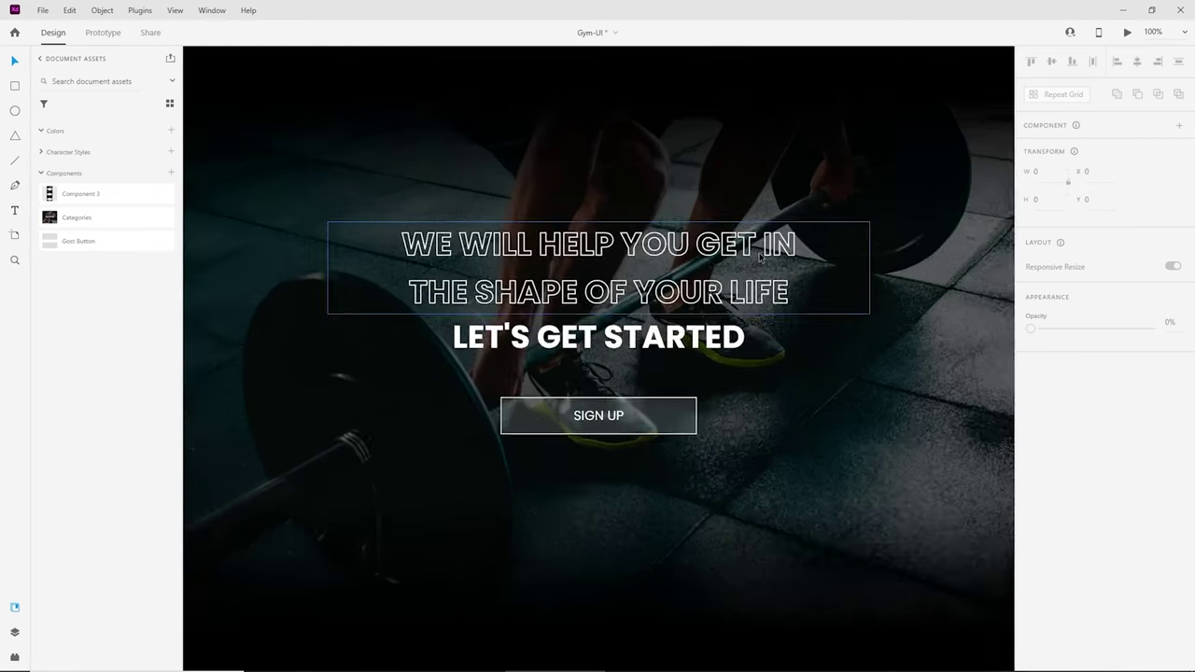
key(ctrl+minus)
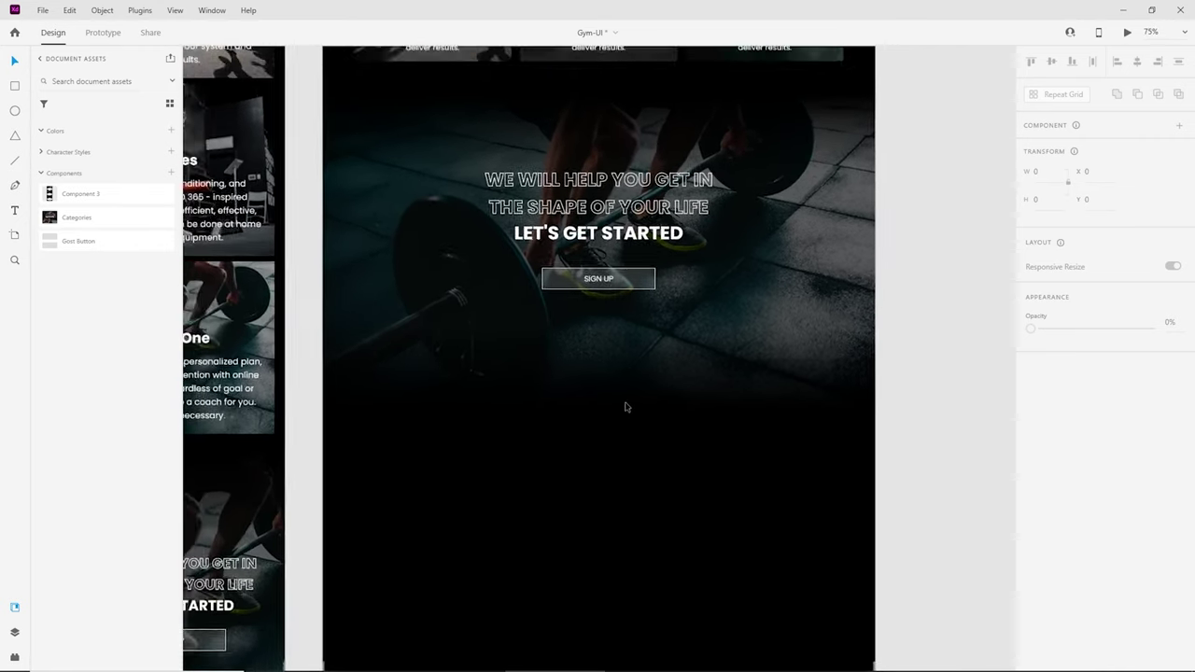
click(608, 231)
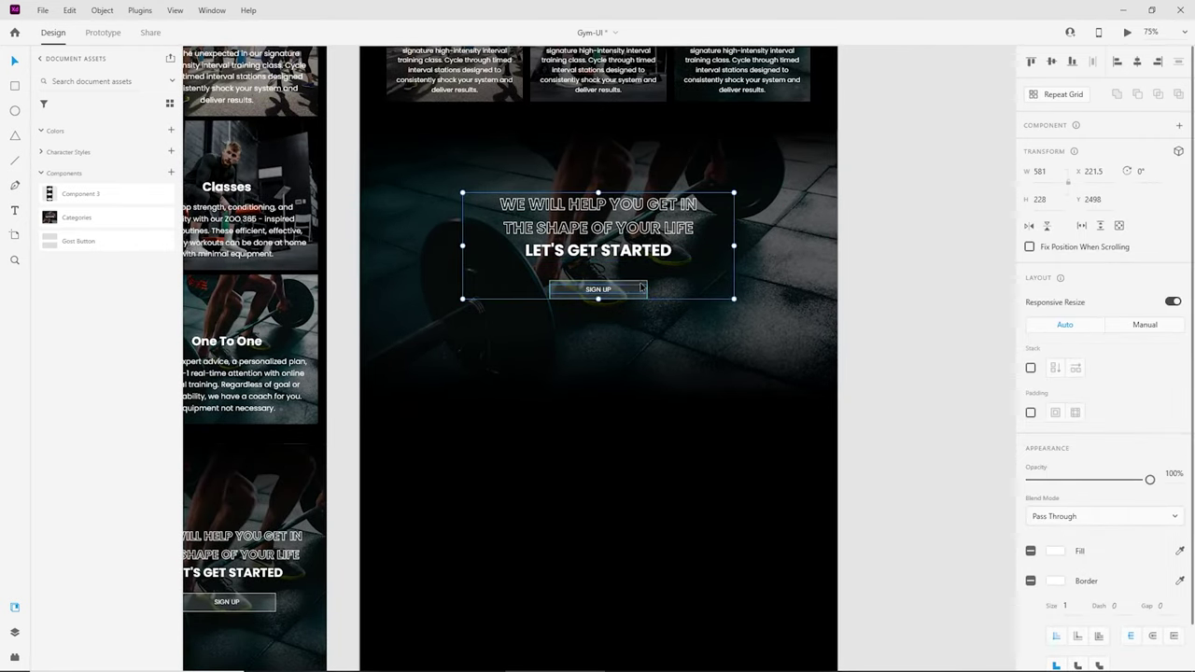
key(Escape)
click(908, 280)
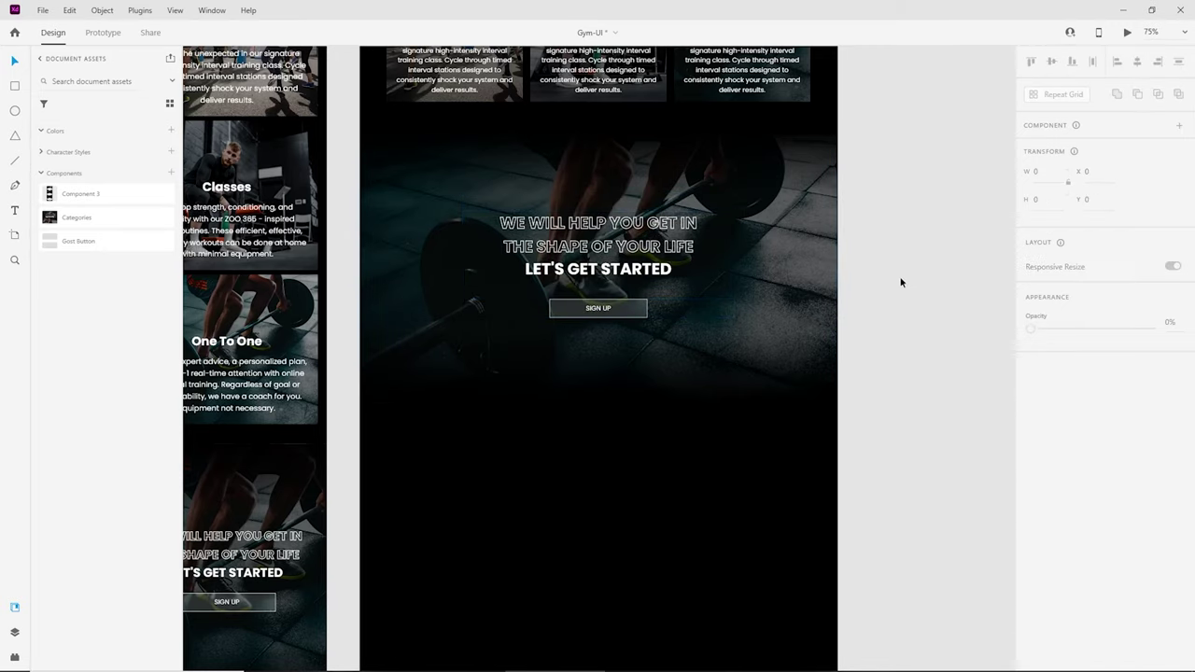
Step: Select all footer elements on the mobile Home artboard, from the Find Us block down to the copyright line
key(ctrl+minus)
drag(552, 427, 652, 376)
drag(661, 463, 617, 298)
key(ctrl+plus)
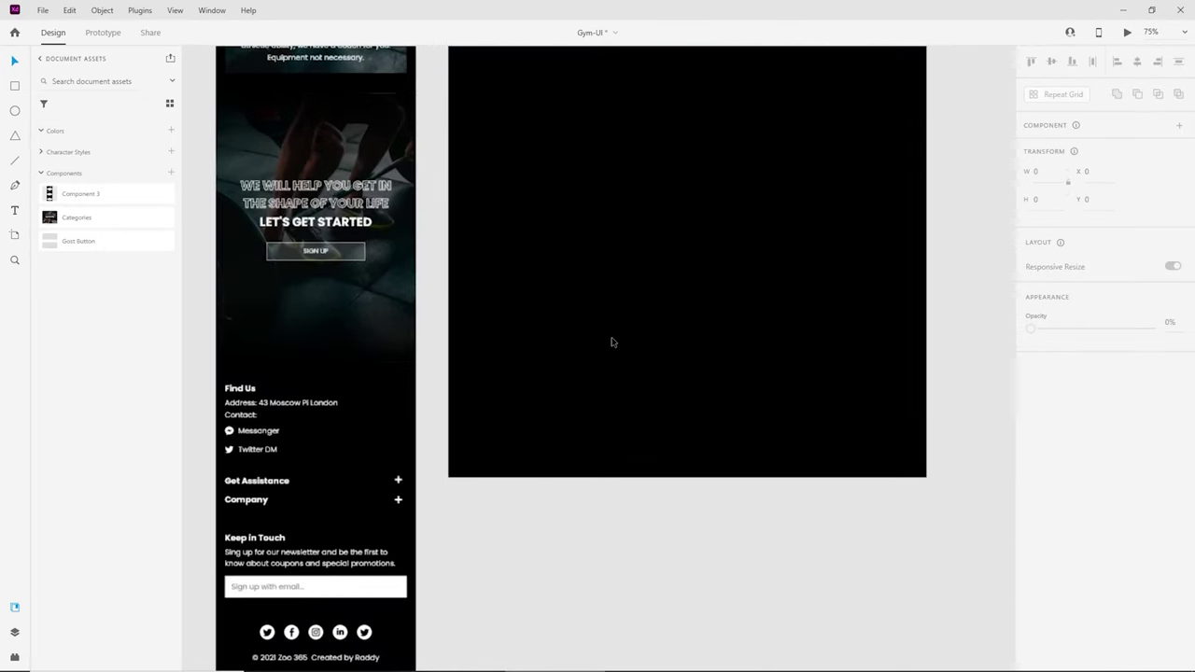
drag(522, 410, 560, 286)
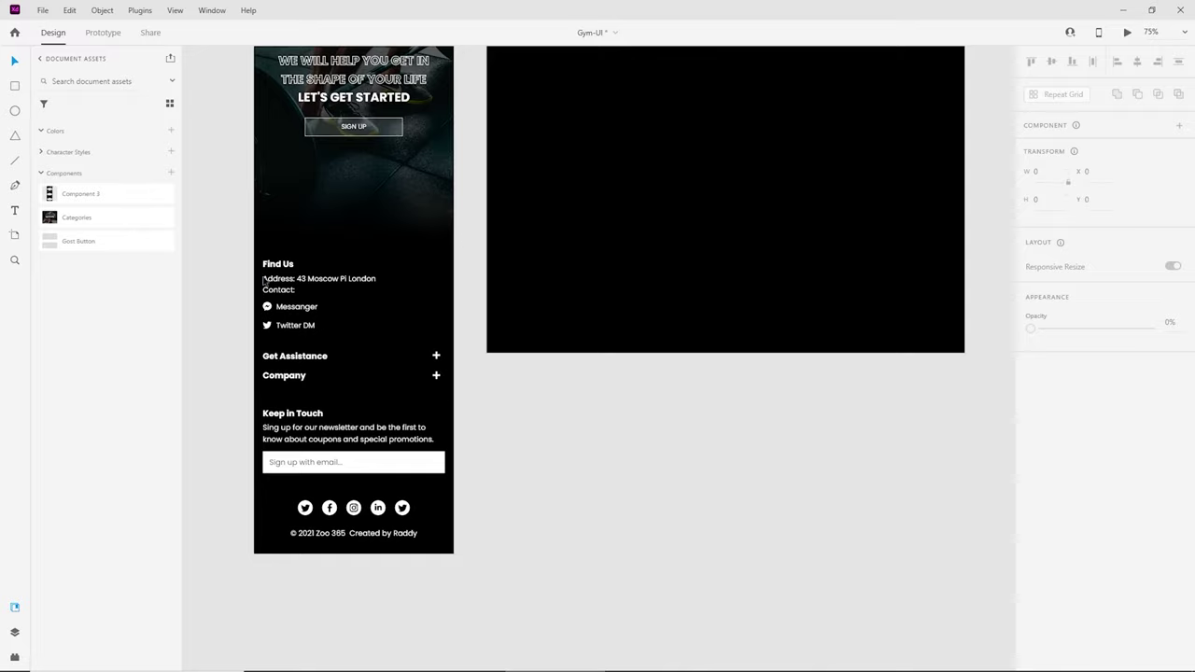
drag(253, 259, 307, 301)
key(ctrl+z)
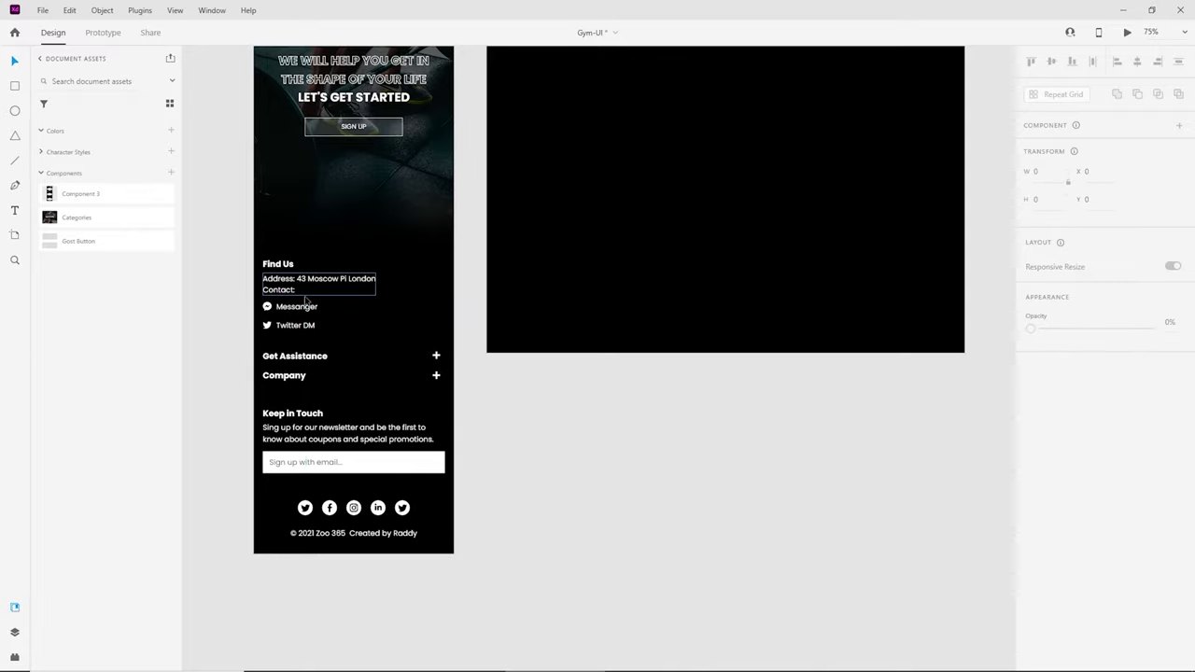
click(265, 266)
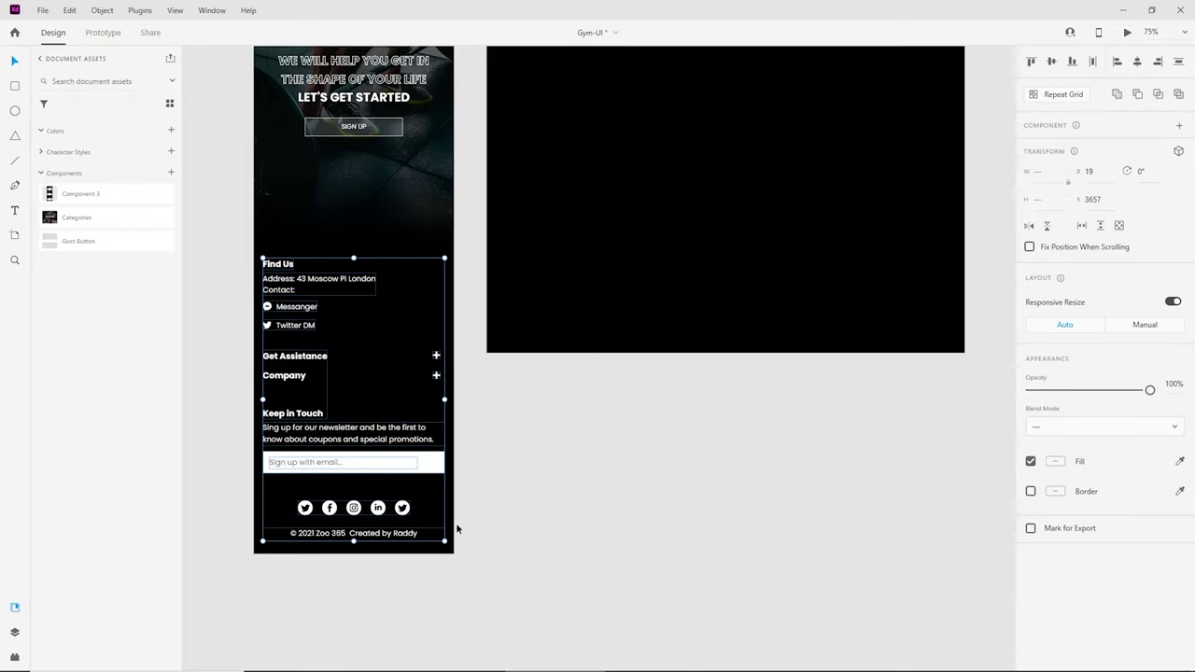
Step: Copy the mobile footer as a group into the iPad artboard and place it below the banner at about X 52, Y 3030
scroll(542, 527, up, 8)
drag(543, 527, 535, 551)
drag(539, 427, 471, 336)
click(544, 312)
key(ctrl+v)
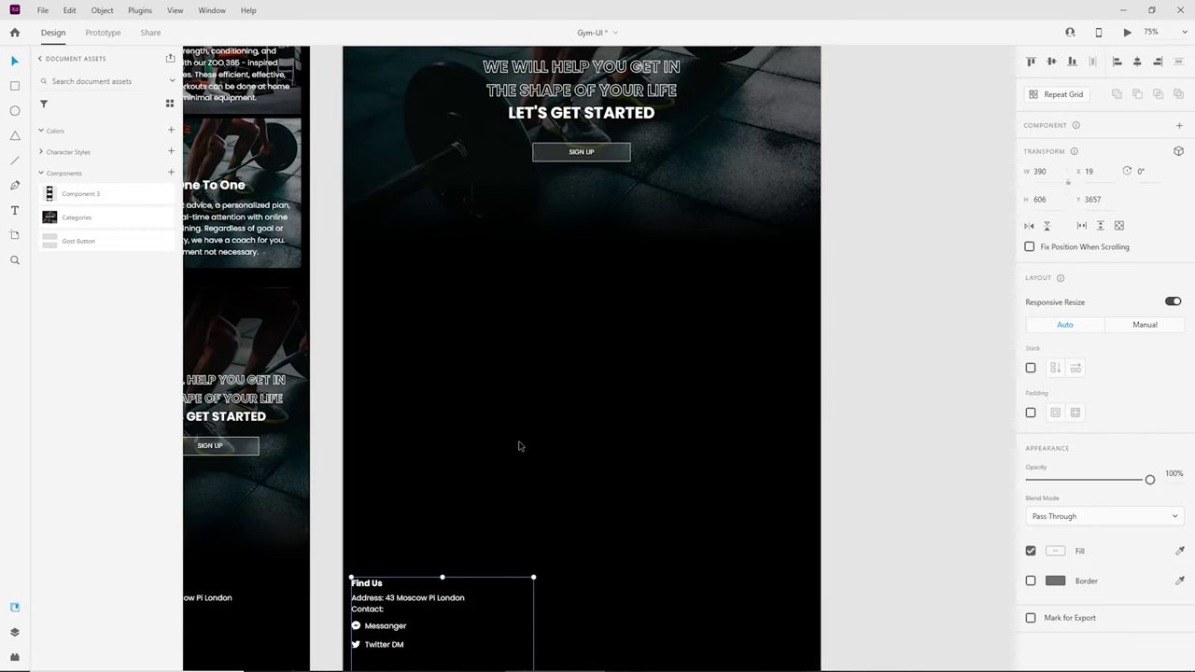
drag(382, 586, 396, 293)
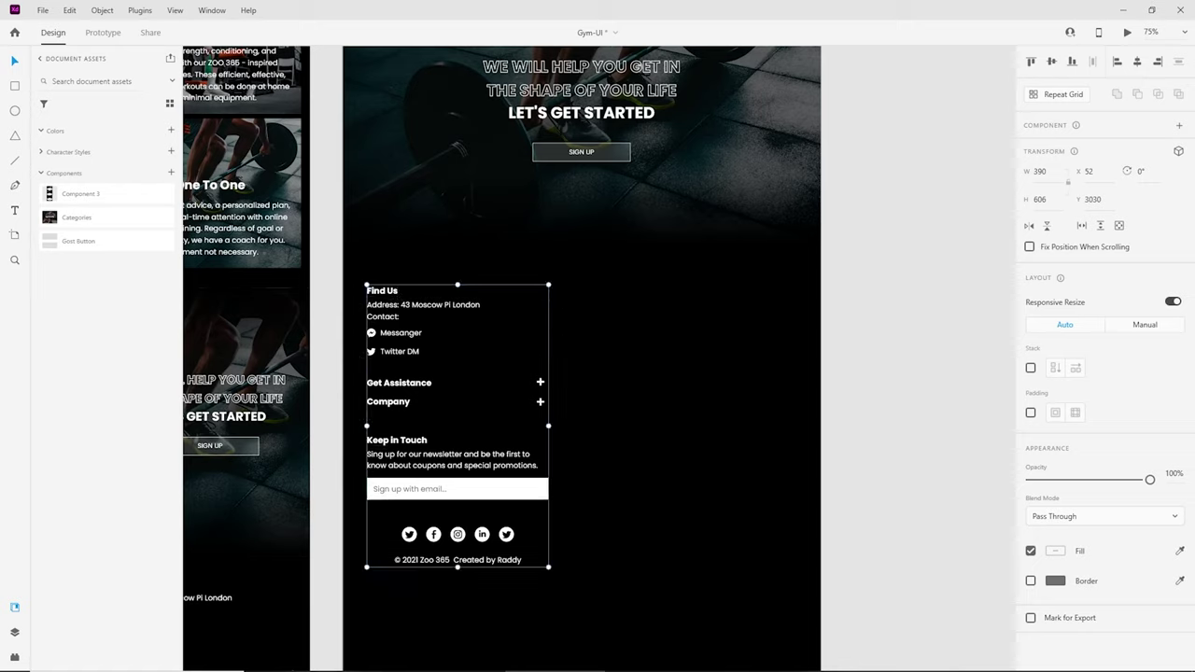
Step: Show the layout grid on the iPad artboard and ungroup the pasted footer
click(699, 401)
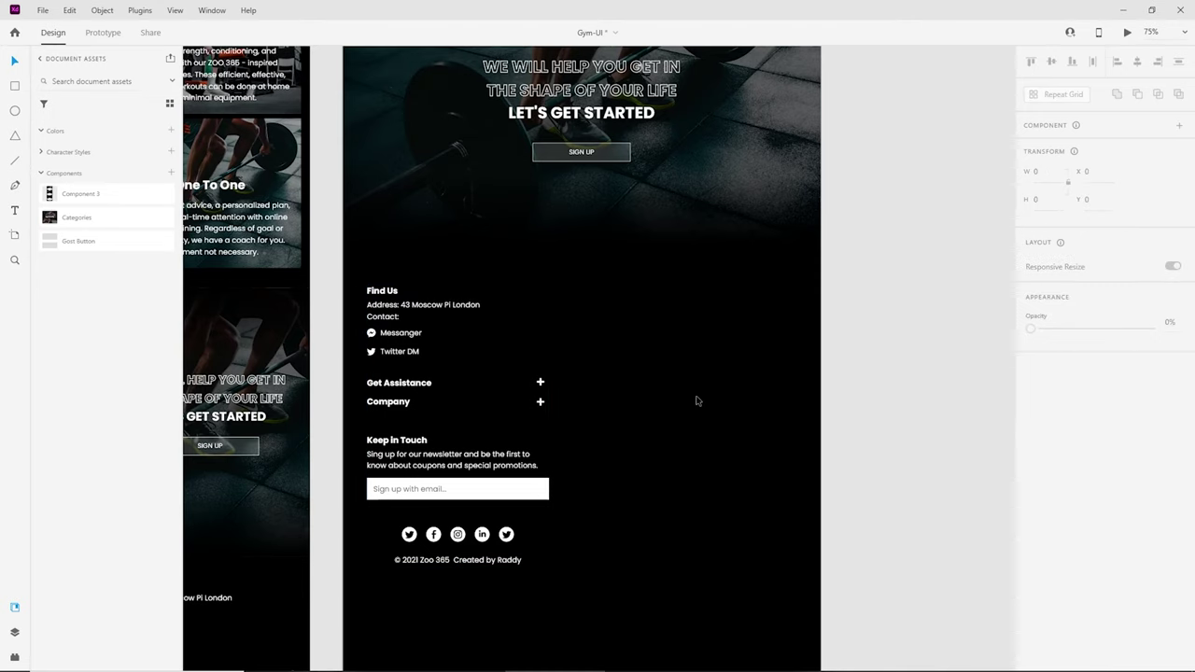
click(1032, 481)
drag(656, 624, 408, 381)
right_click(409, 381)
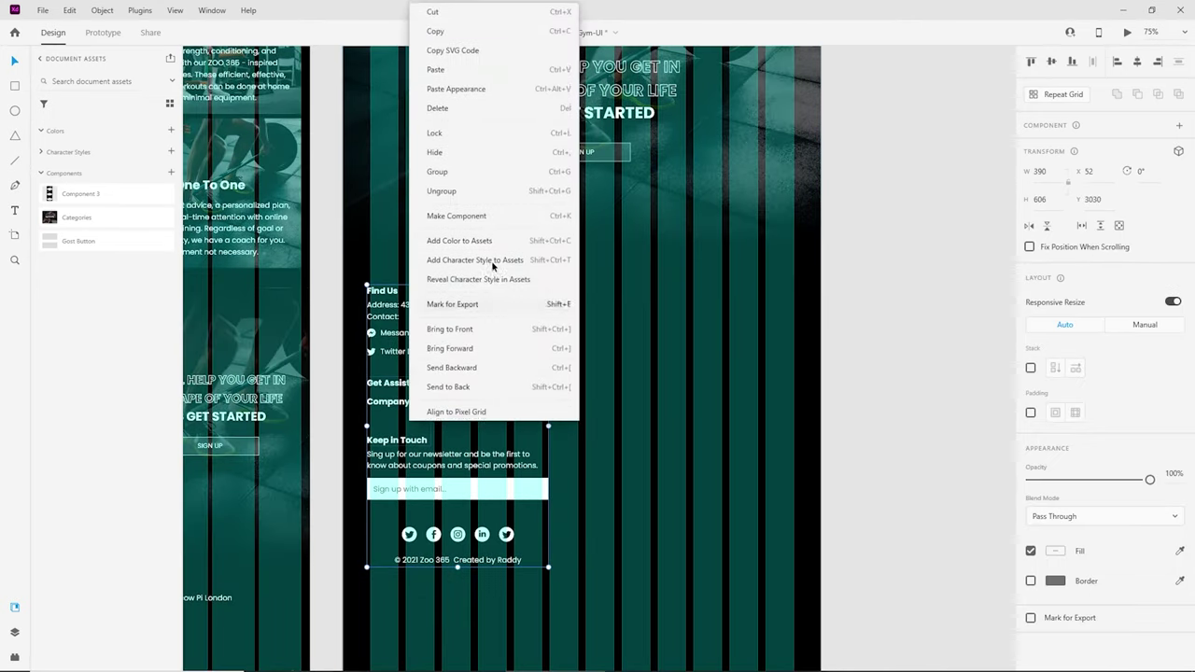
click(480, 190)
Step: Move all footer content except Find Us beside it at X 366, Y 3030, and widen it to the last grid column
drag(657, 637, 552, 301)
key(ctrl+1)
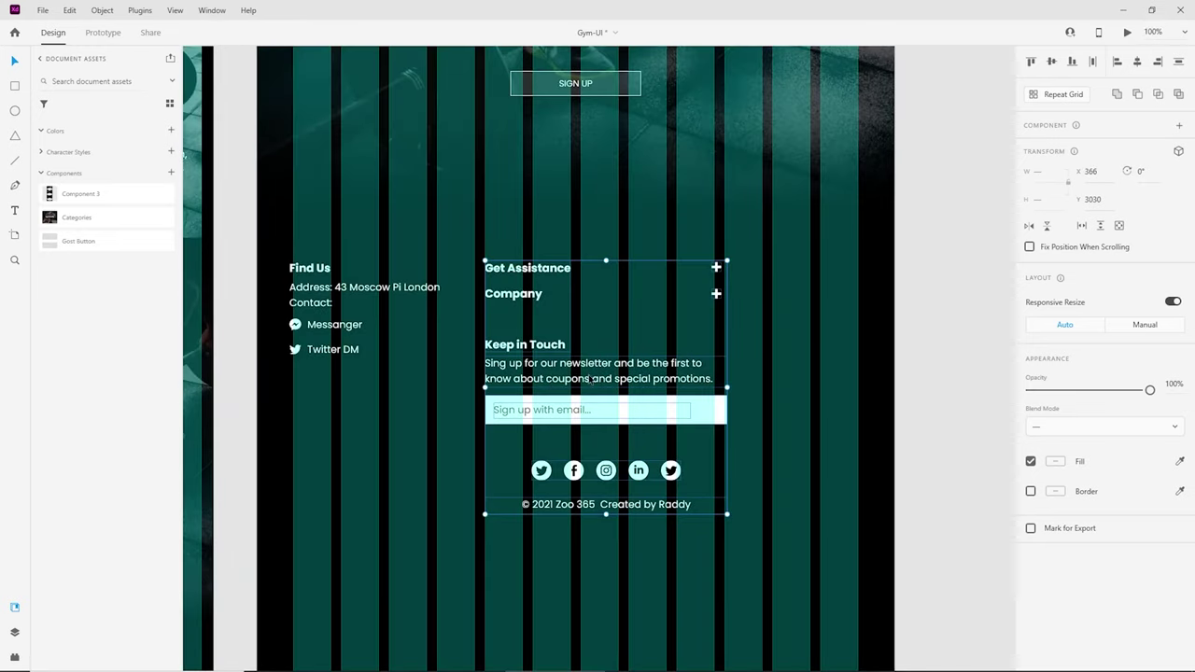
drag(729, 386, 857, 386)
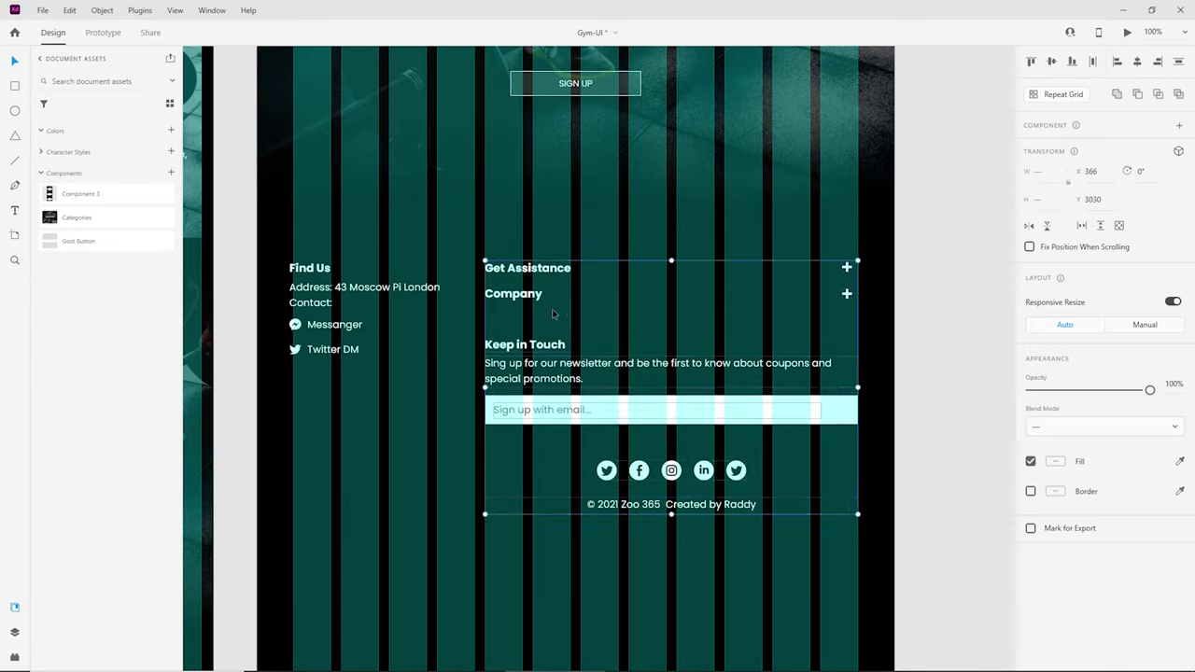
Step: Snap the Find Us block to the first grid column at X 58 and narrow the other footer block to start at X 443
drag(351, 428, 308, 295)
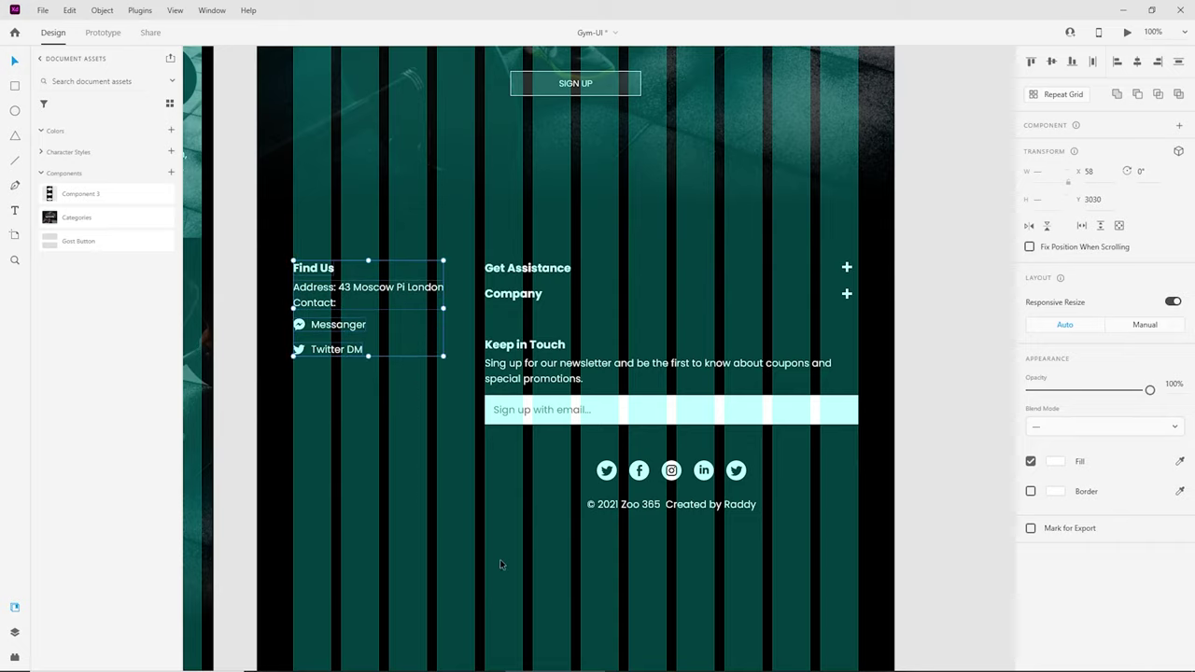
drag(501, 564, 635, 224)
drag(484, 387, 534, 386)
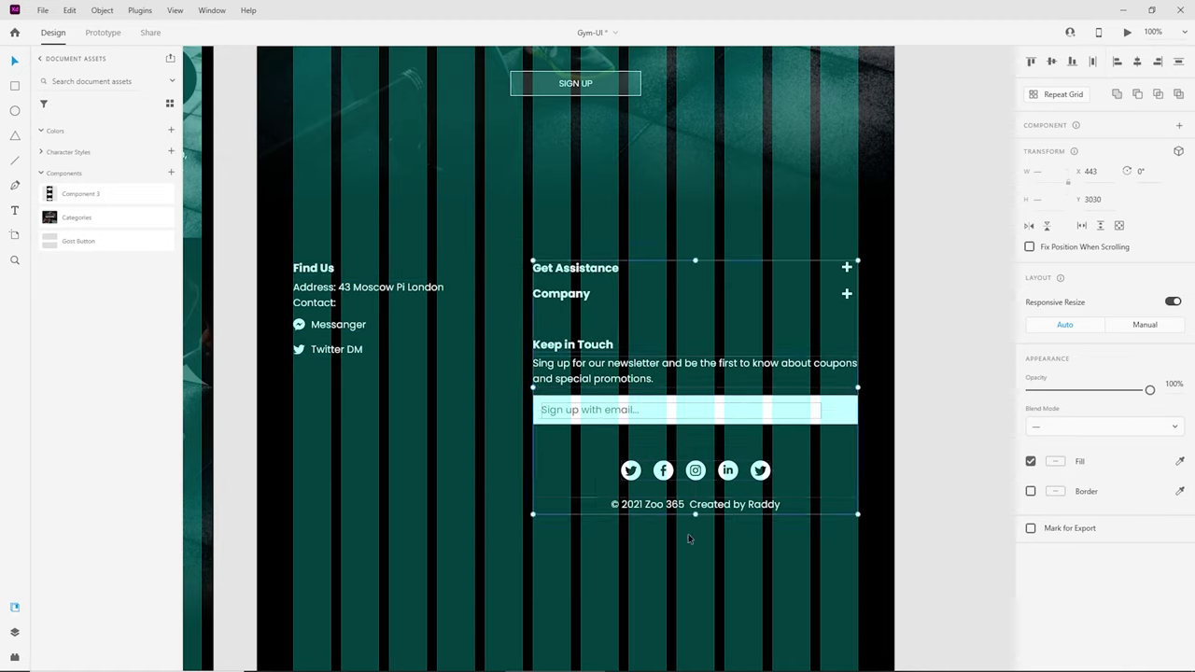
Step: Move the social icons and copyright line to the artboard's horizontal centre, at X 251 and Y 3352
drag(799, 570, 612, 451)
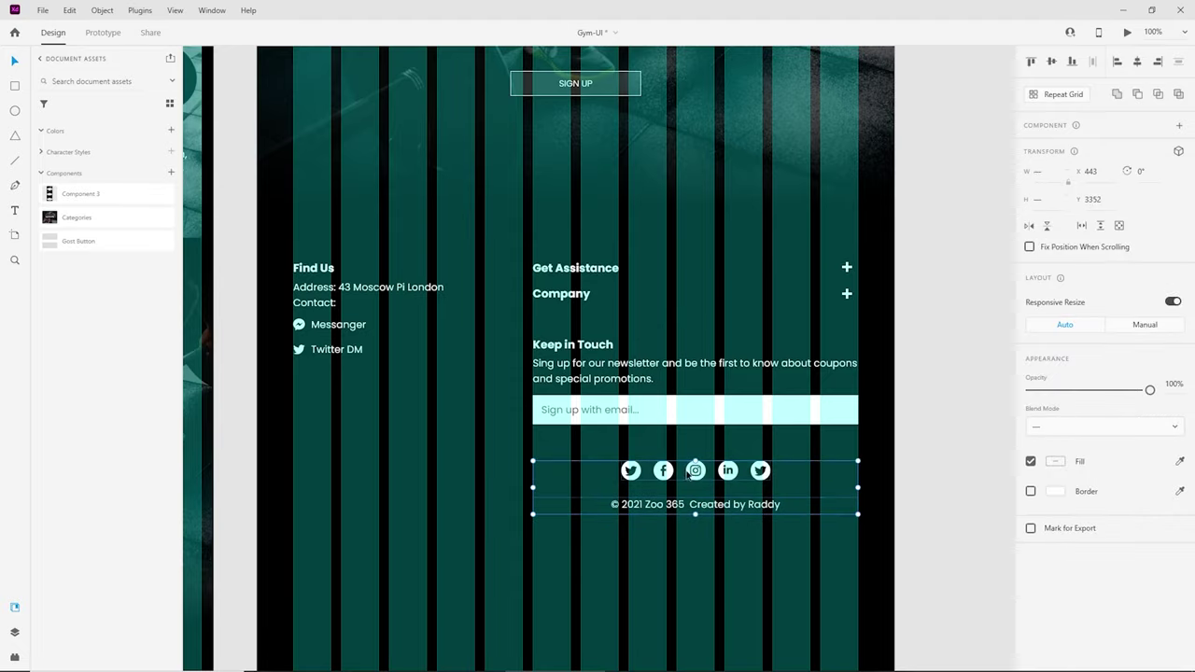
drag(695, 471, 575, 472)
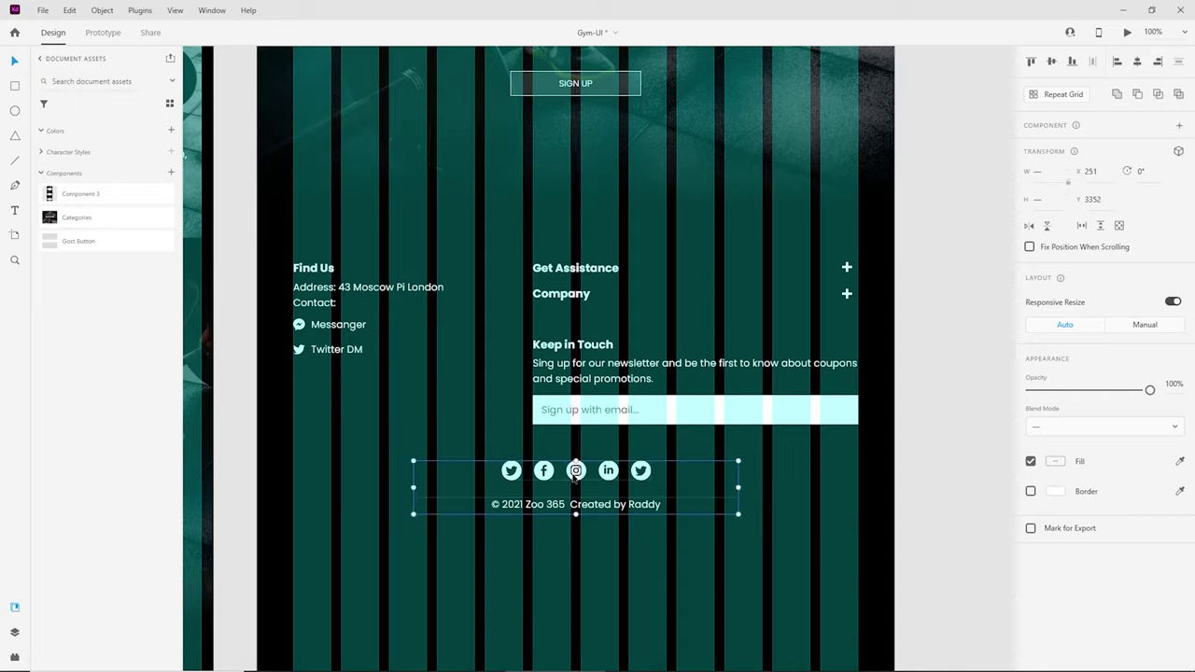
click(683, 446)
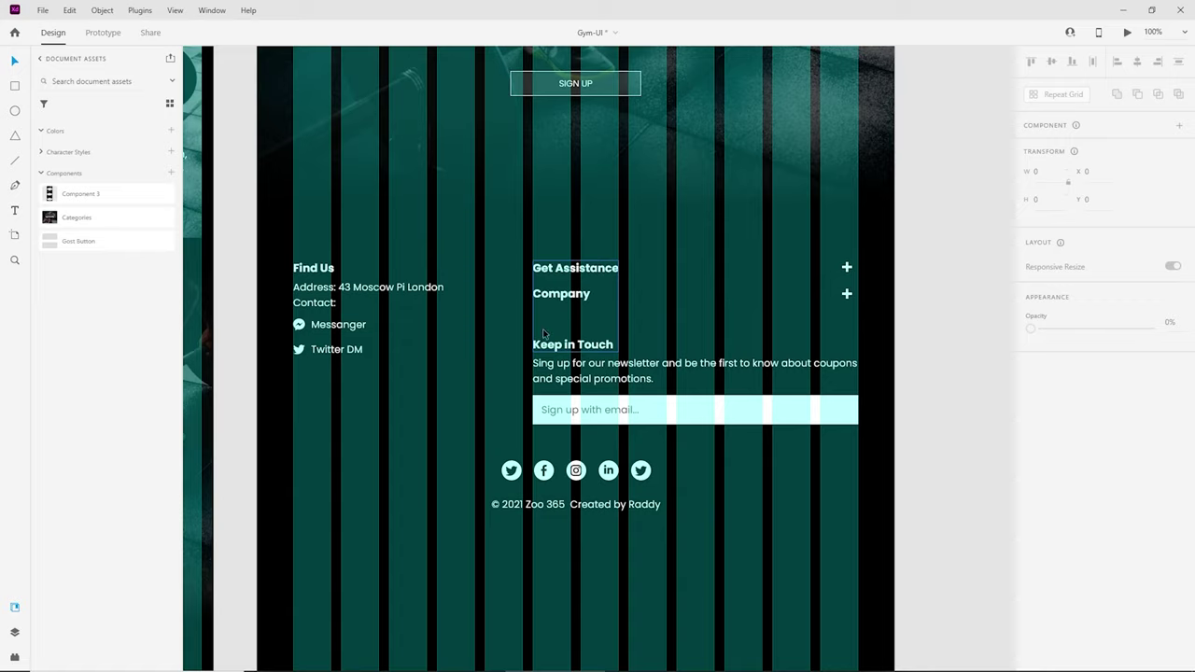
Step: Shorten the iPad artboard to a height of about 3482 so it ends just below the footer
key(ctrl+minus)
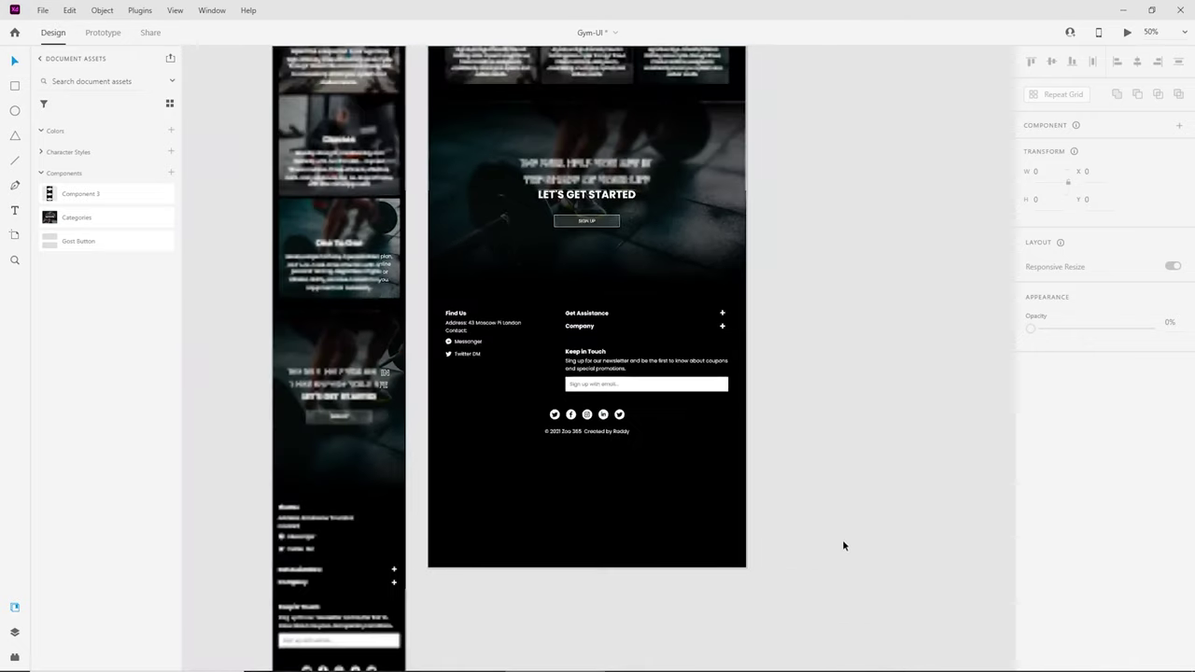
double_click(736, 474)
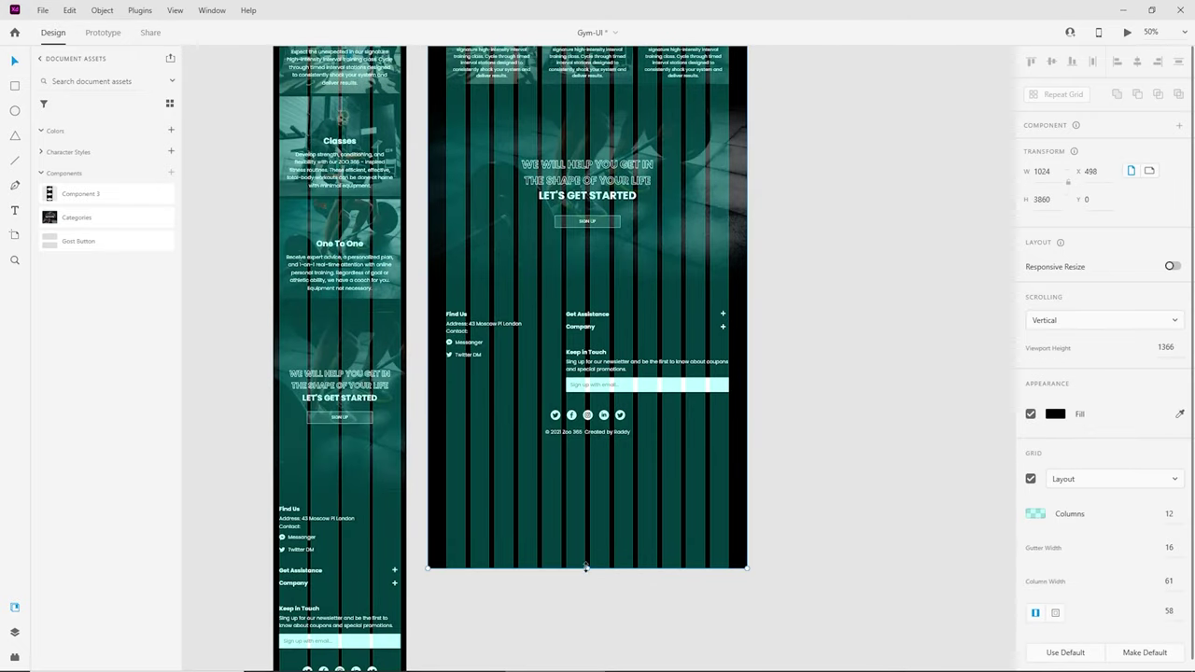
drag(587, 567, 589, 451)
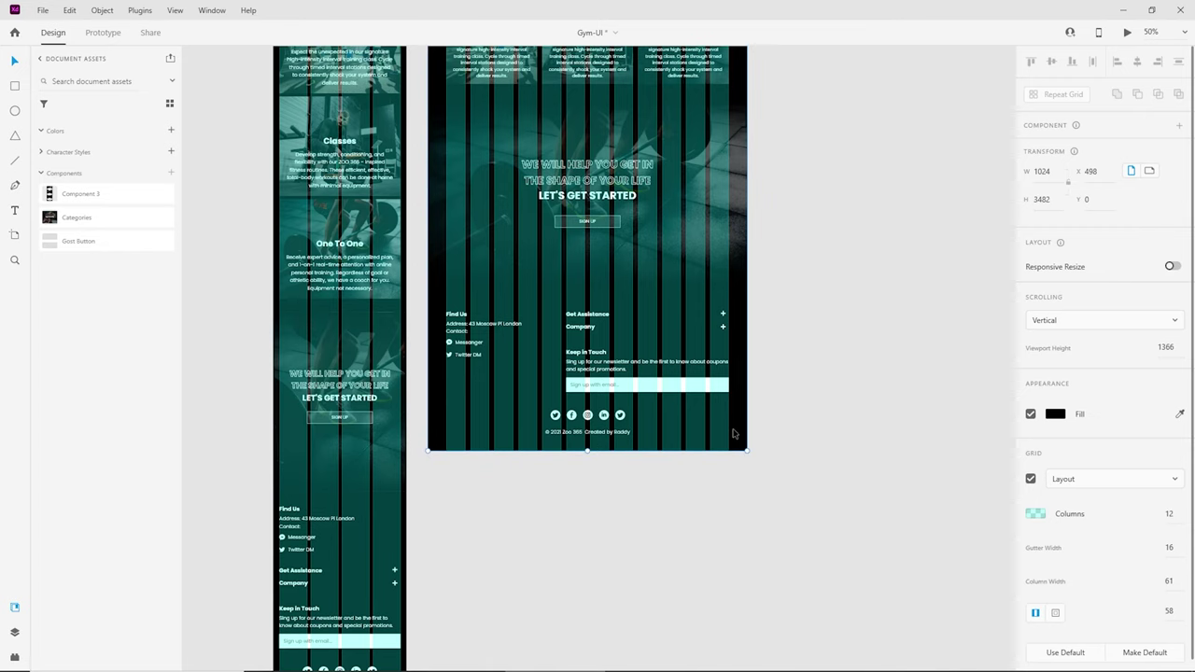
Step: Review the whole iPad page from hero to footer against the layout grid and the mobile Home artboard
scroll(748, 482, up, 10)
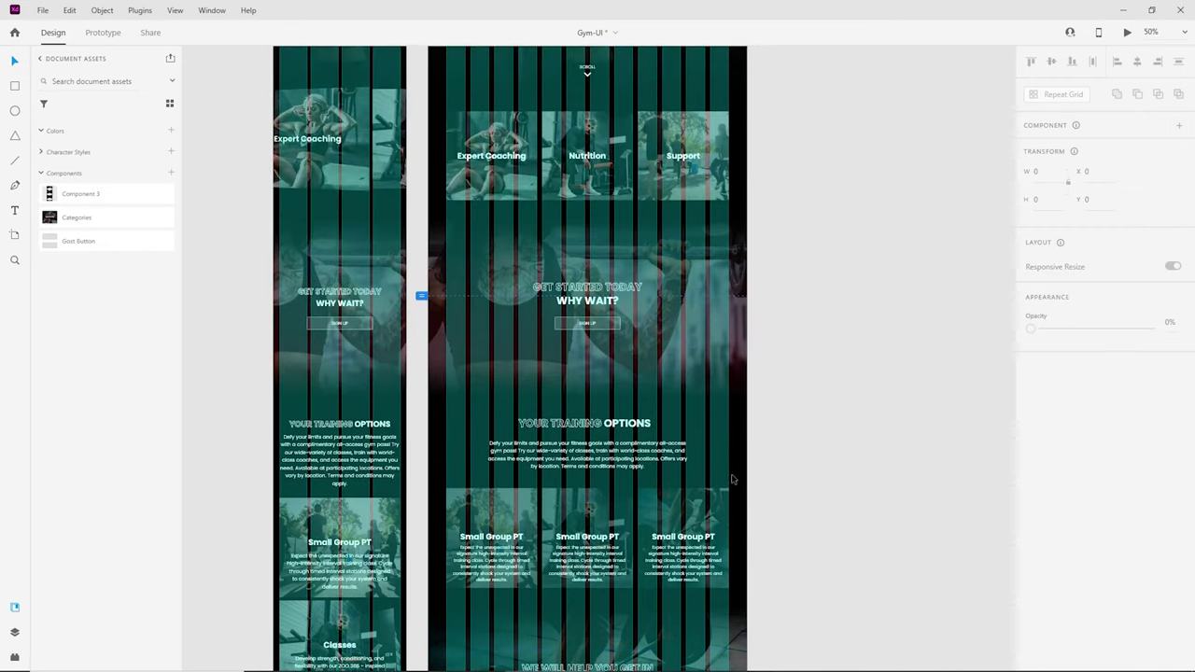
scroll(733, 479, up, 5)
scroll(710, 463, down, 9)
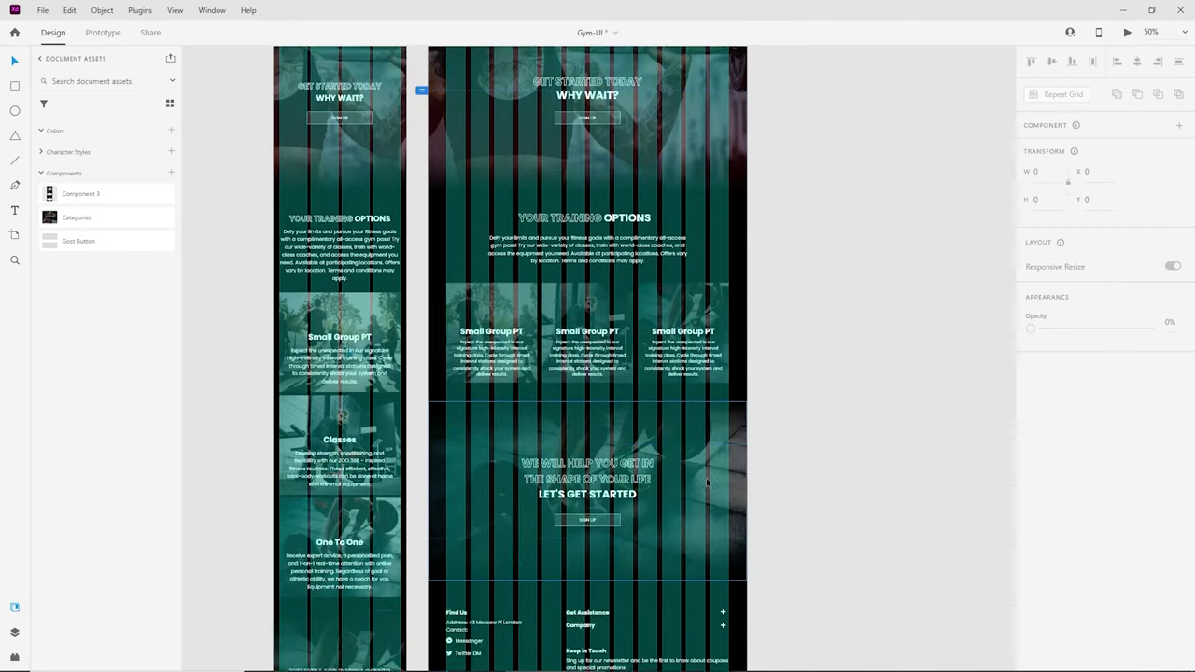
scroll(707, 482, down, 4)
scroll(707, 482, down, 6)
scroll(704, 509, up, 7)
scroll(735, 522, up, 8)
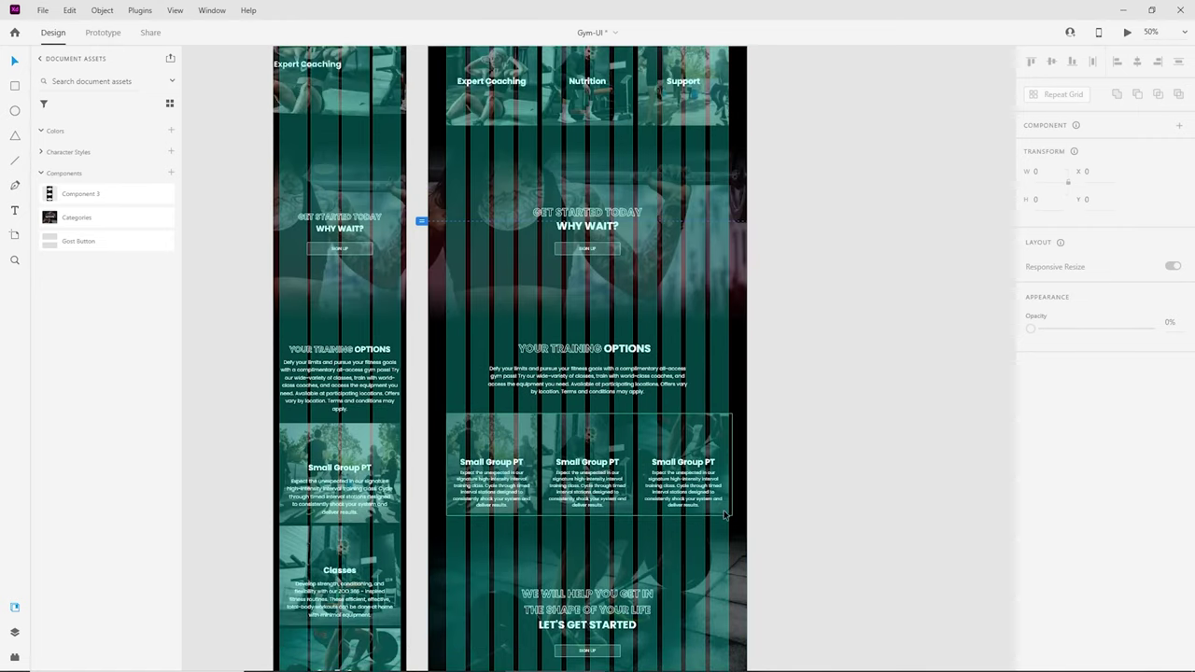
scroll(718, 516, up, 3)
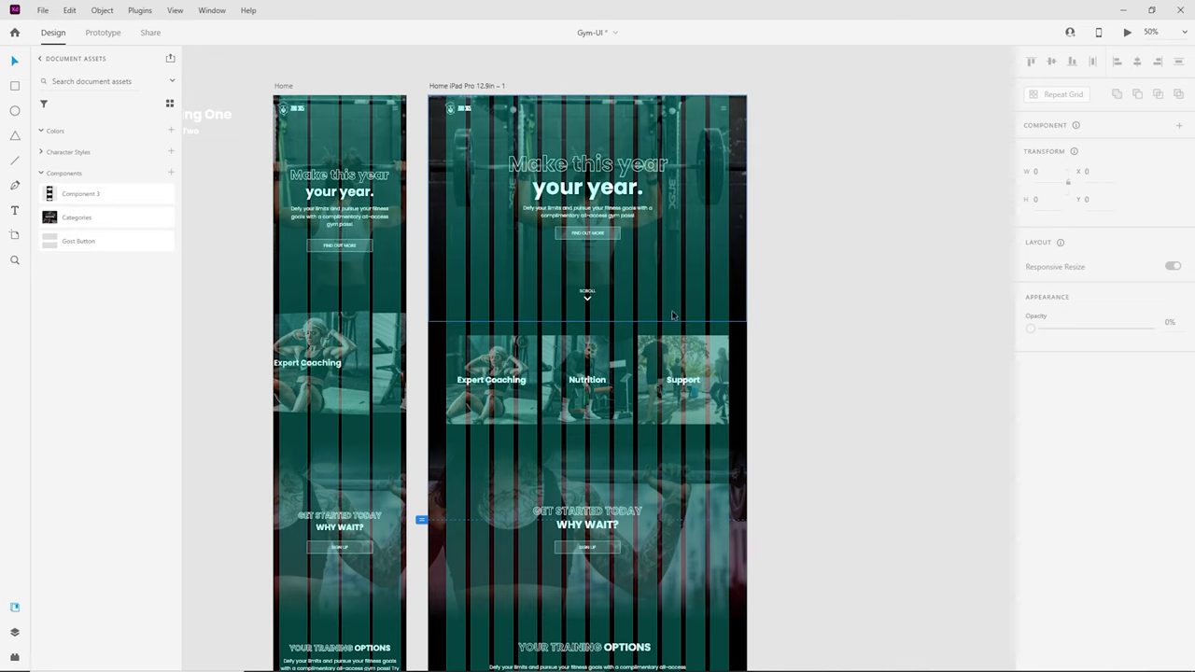
scroll(718, 523, down, 8)
scroll(719, 544, down, 5)
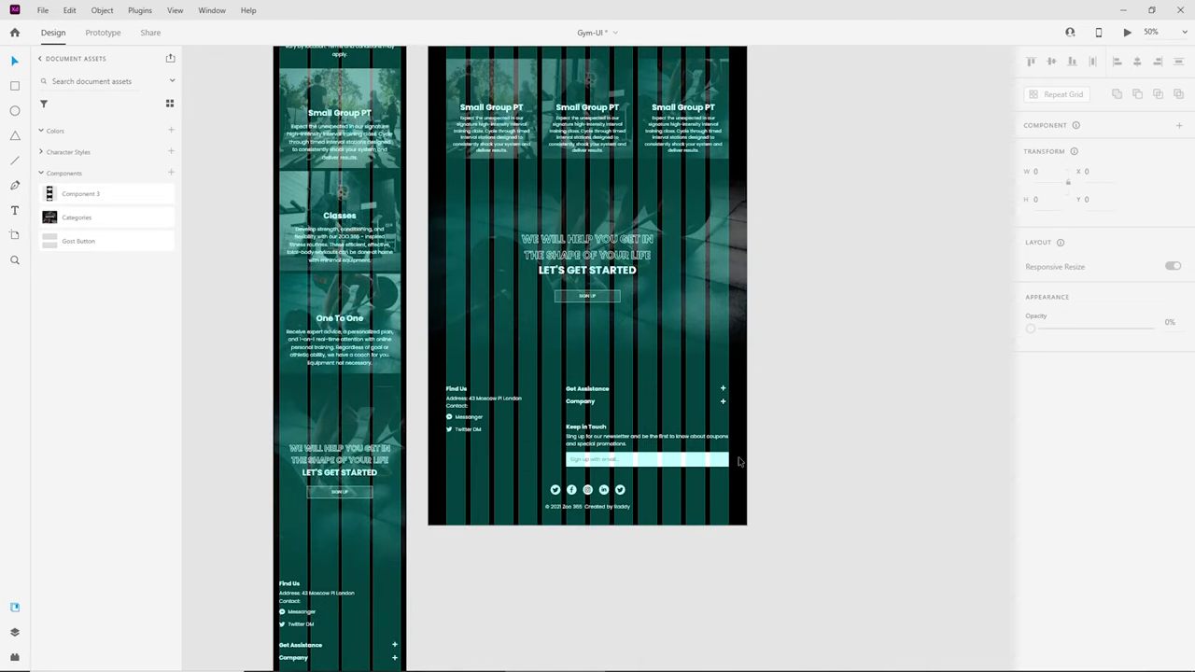
Step: Hide the layout grid on the iPad artboard
click(738, 461)
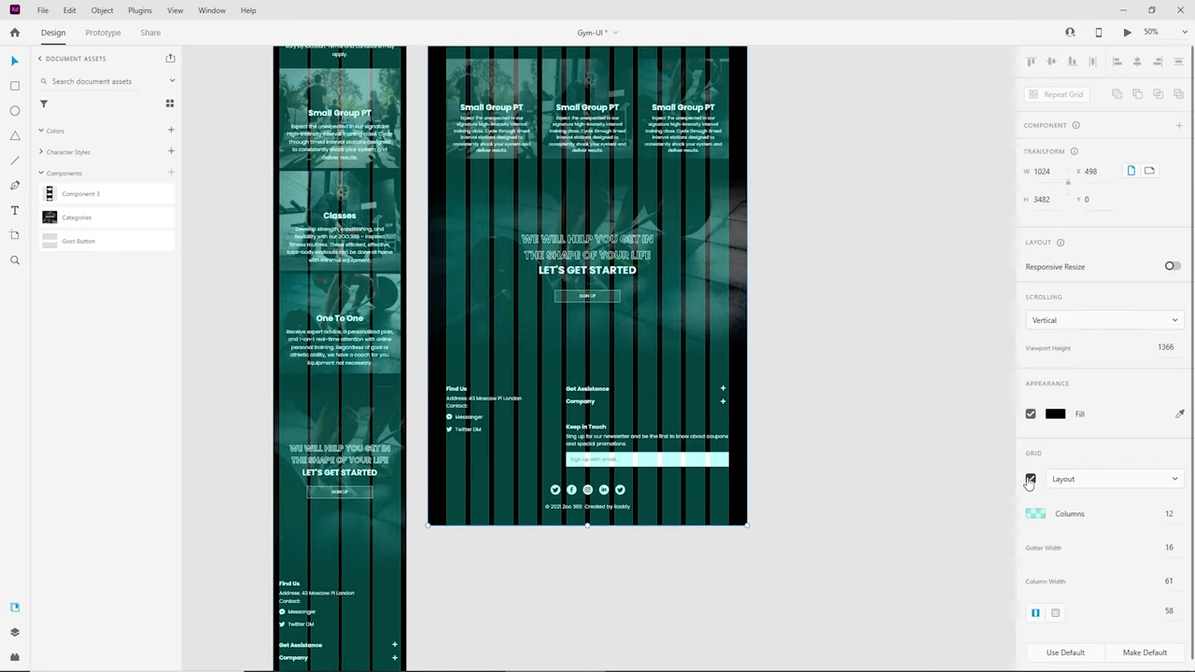
click(1031, 479)
scroll(719, 420, up, 3)
key(Escape)
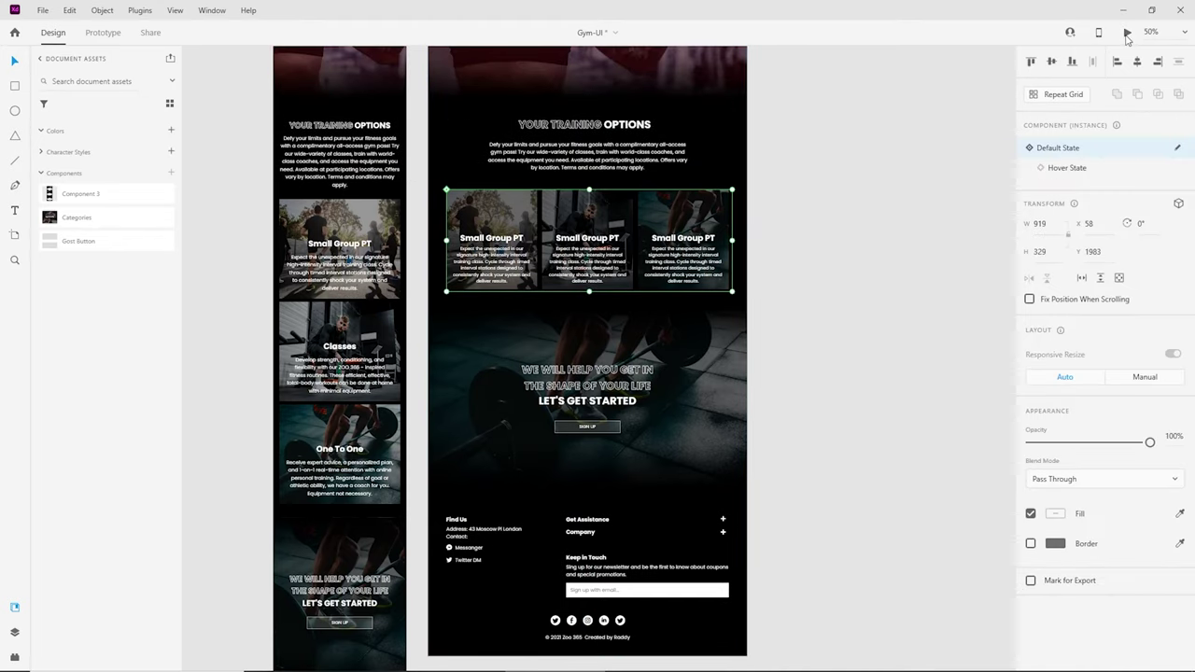
Step: Preview the iPad page, check the training option cards and the footer, and close the preview
click(1127, 33)
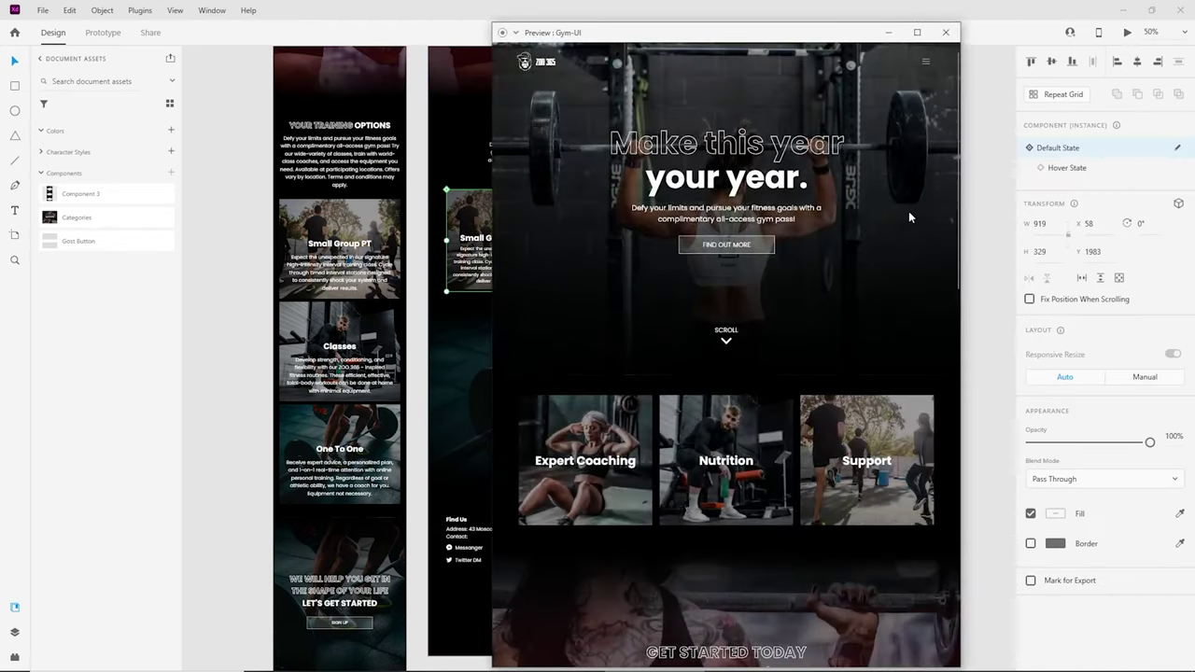
drag(658, 35, 570, 17)
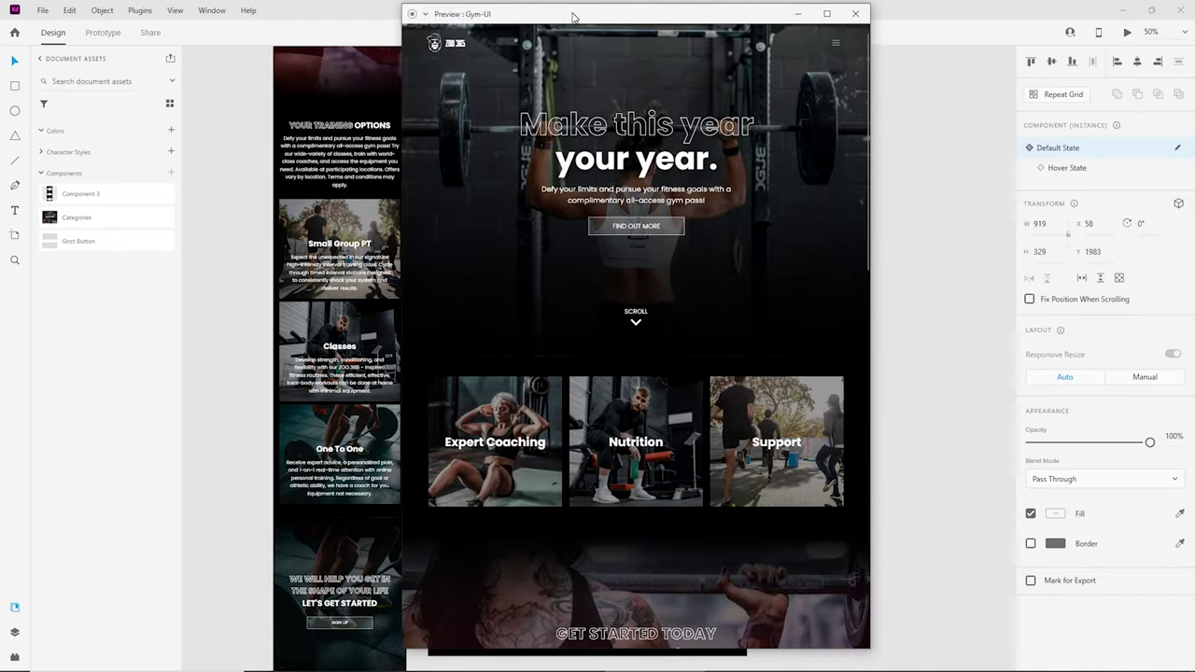
click(671, 222)
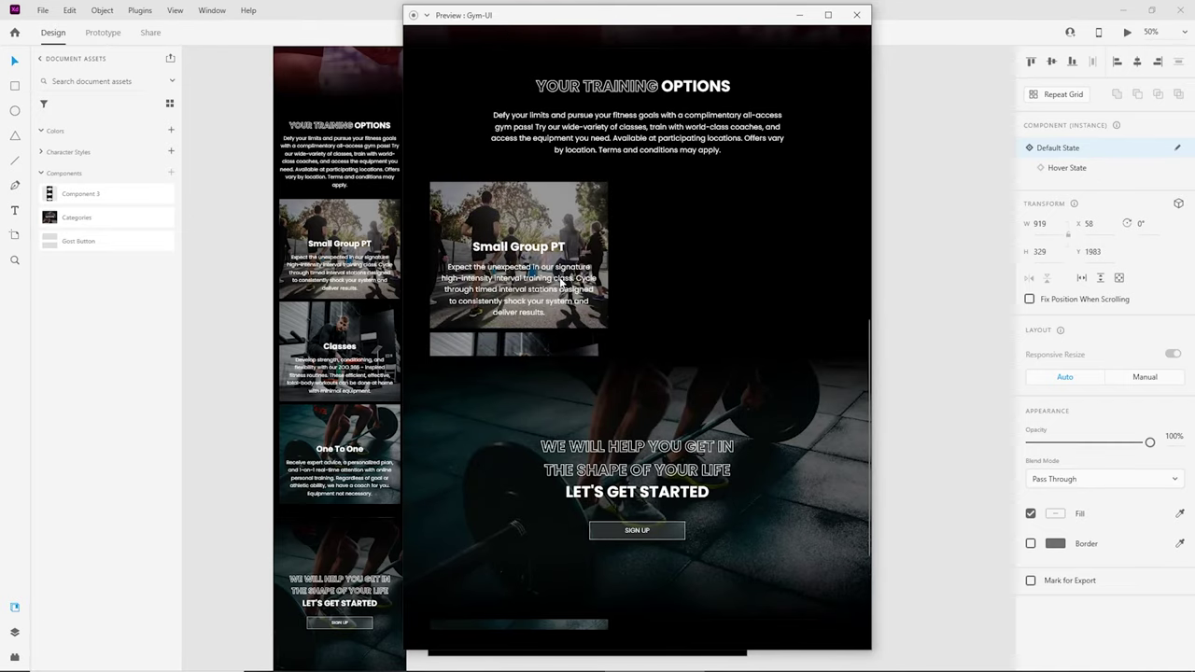
scroll(545, 367, down, 3)
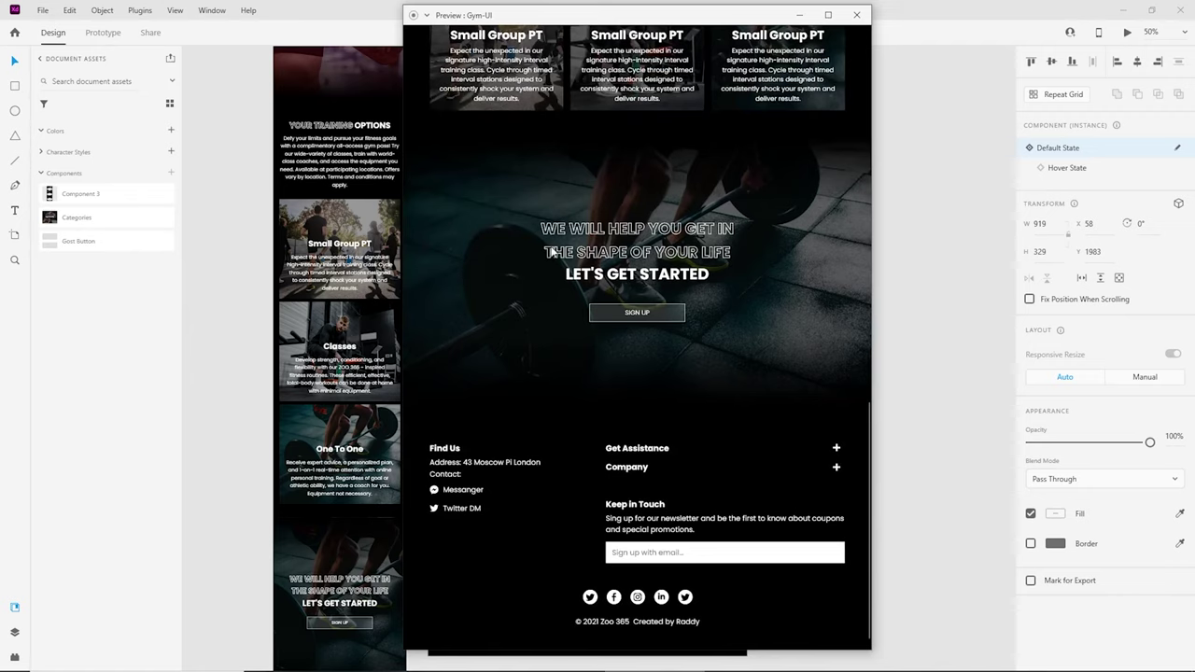
click(856, 15)
Step: Ungroup the component holding the three Small Group PT cards on the iPad artboard
right_click(688, 334)
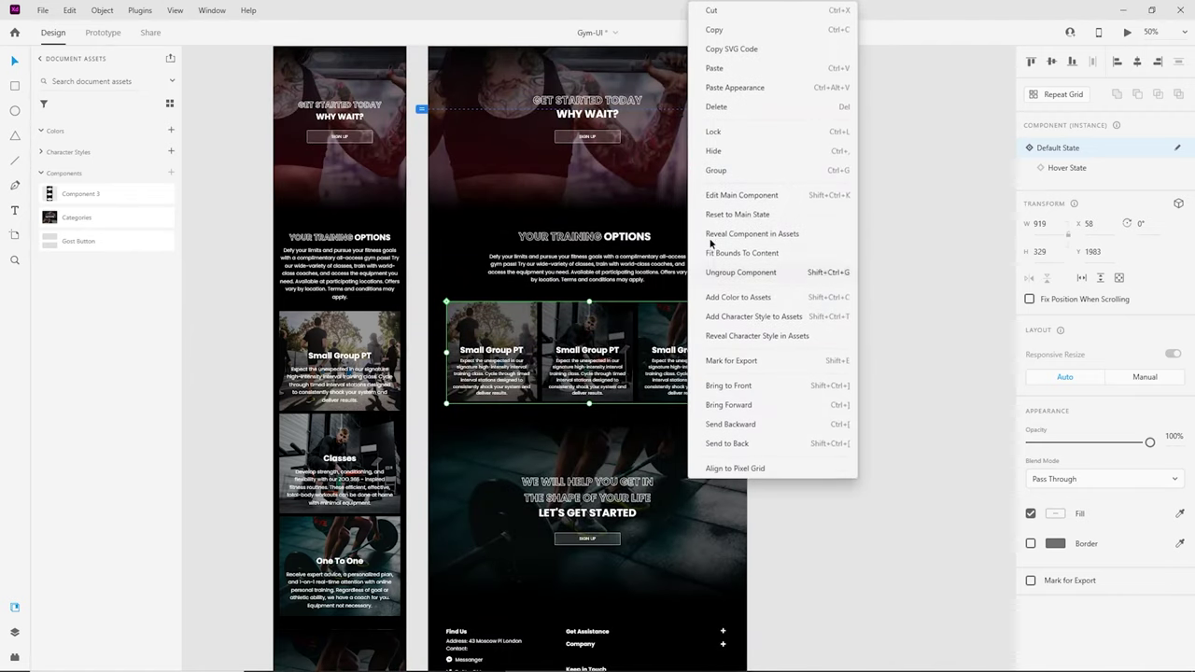
click(753, 272)
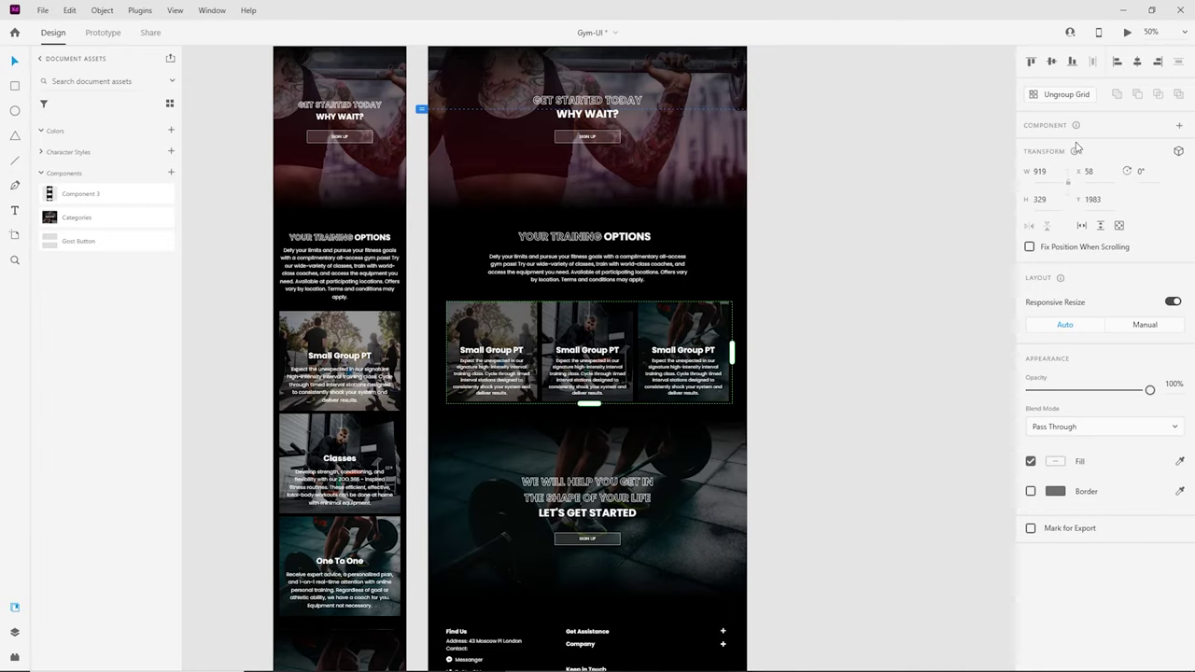
right_click(694, 360)
click(893, 240)
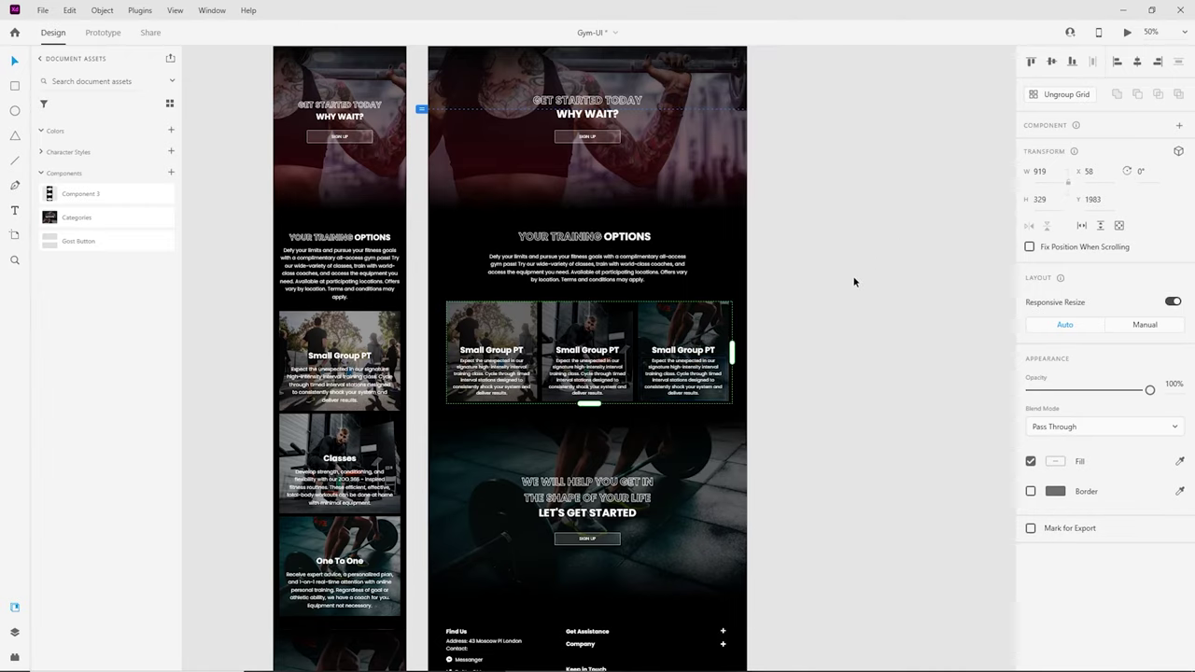
Step: Preview the iPad page again to check its sections after ungrouping the card component, and close the preview
click(1127, 31)
scroll(588, 302, down, 6)
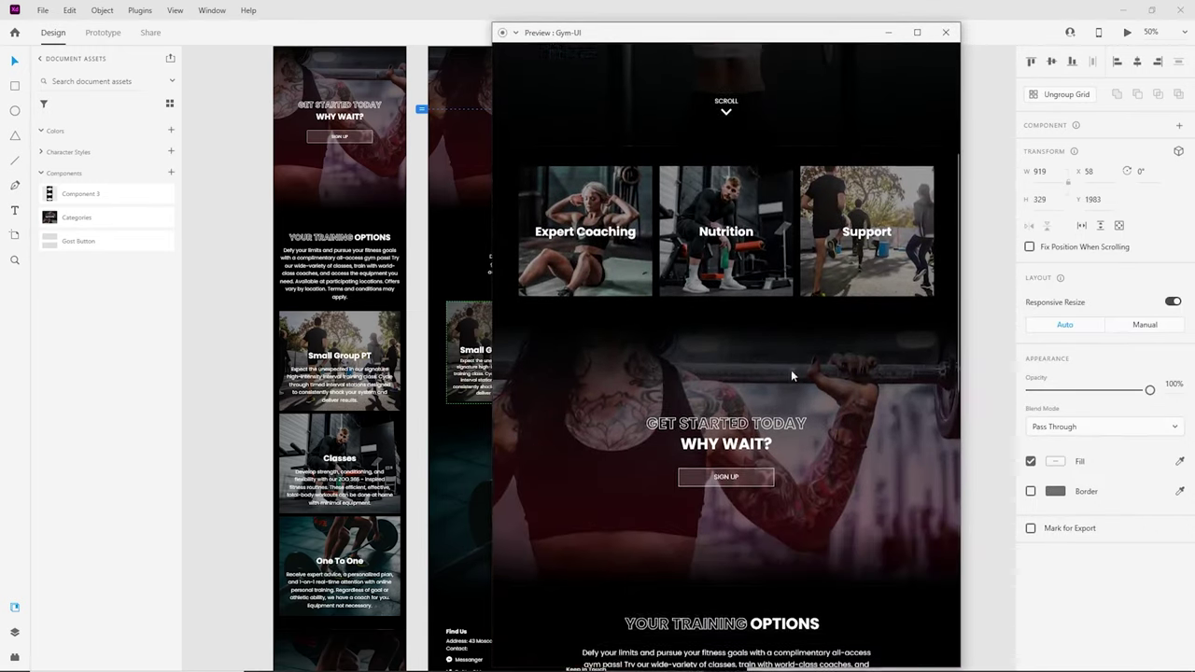
scroll(679, 415, down, 3)
scroll(934, 155, up, 5)
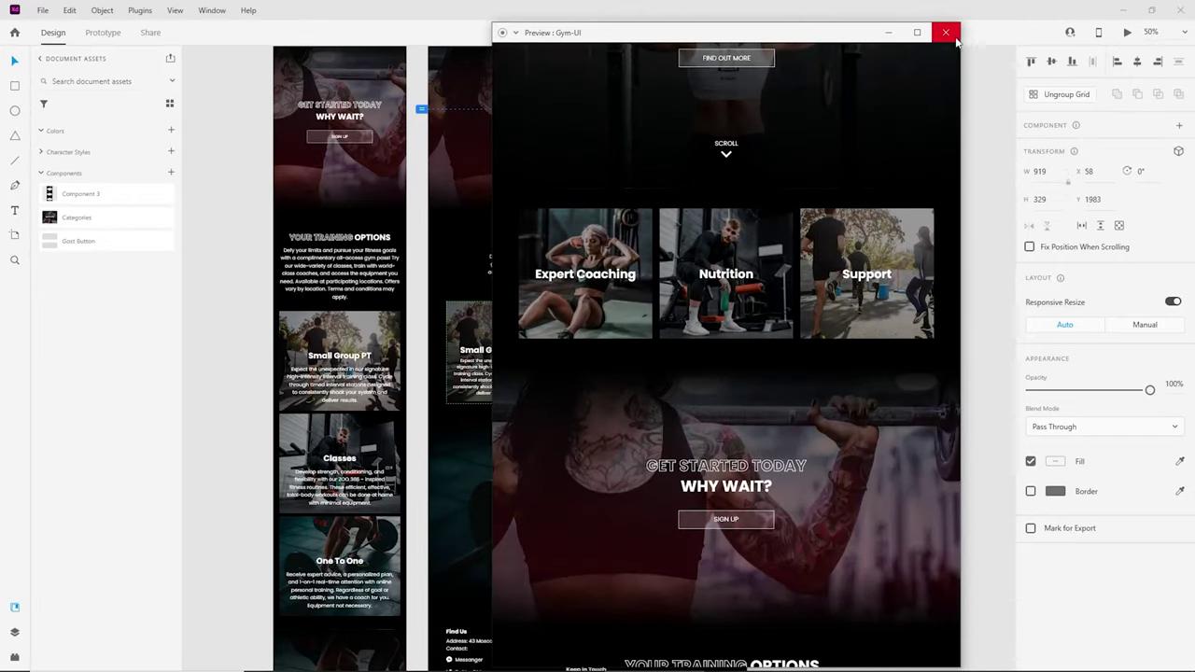
click(946, 32)
click(839, 337)
Step: Save the Gym-UI document and activate the Artboard tool for adding a new artboard
scroll(813, 393, up, 5)
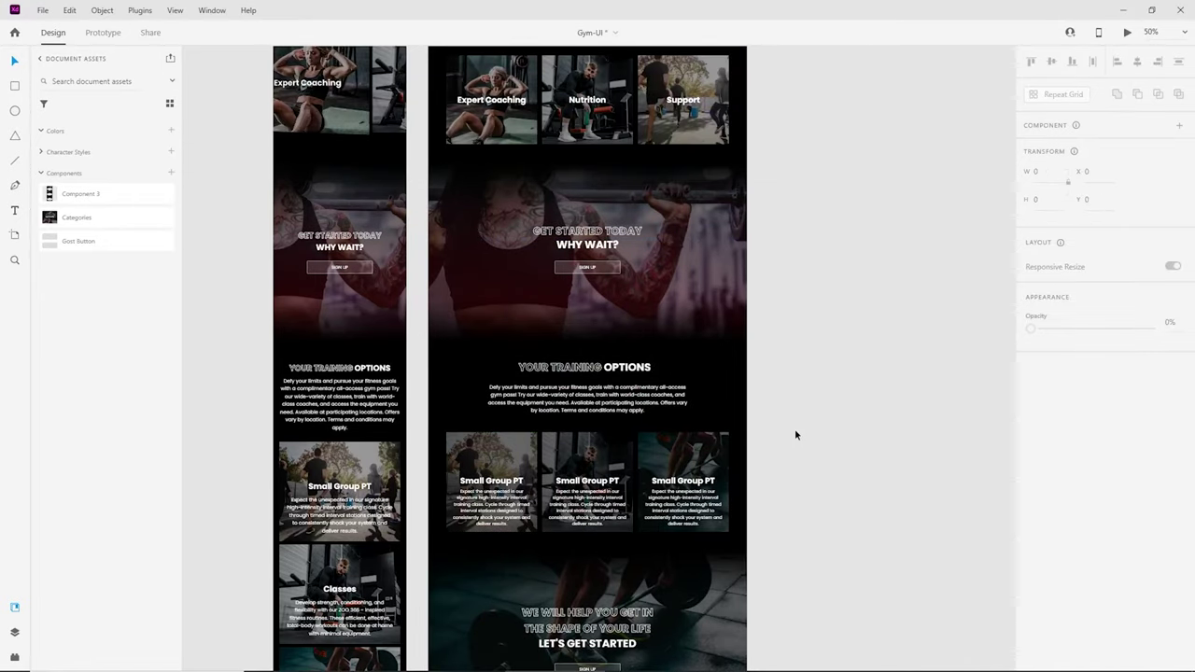
scroll(794, 439, up, 2)
scroll(789, 447, up, 1)
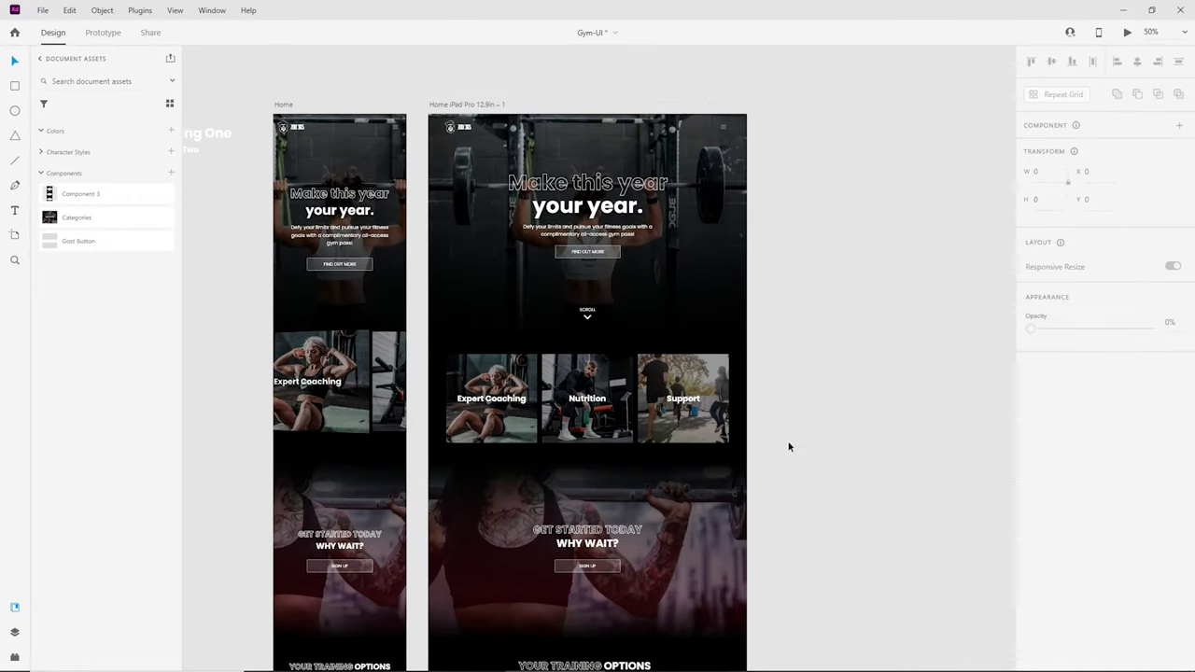
key(ctrl+s)
click(15, 237)
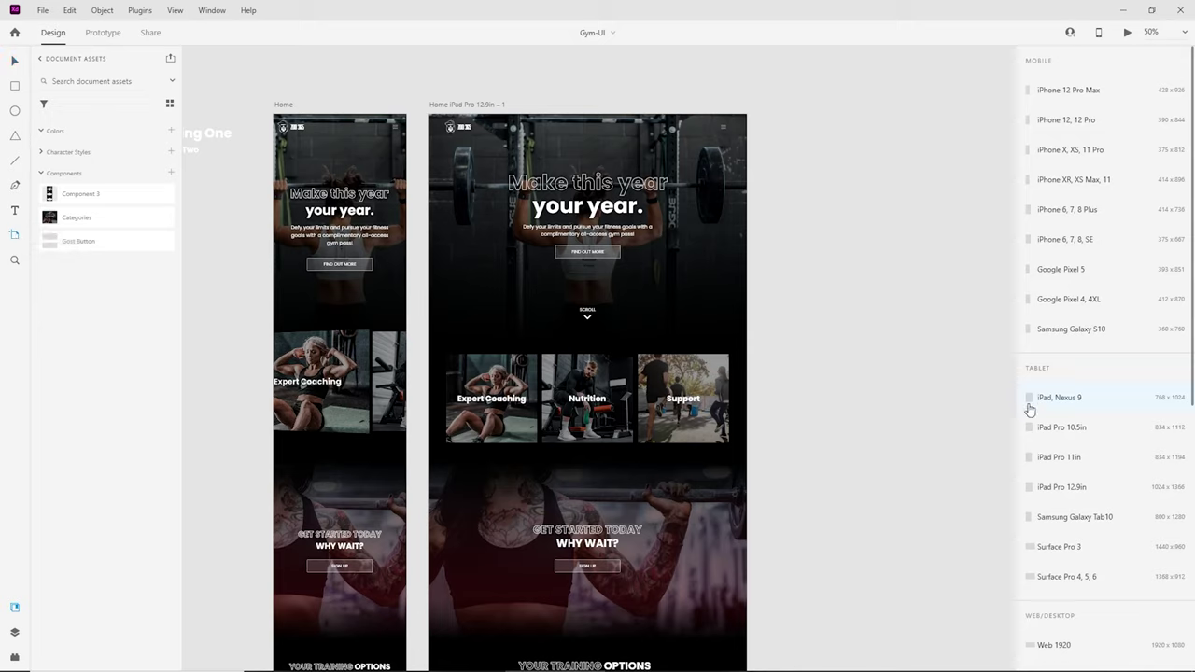
Step: Add a Web 1920 artboard beside the Home iPad Pro artboard
scroll(1052, 418, down, 3)
scroll(1048, 433, down, 1)
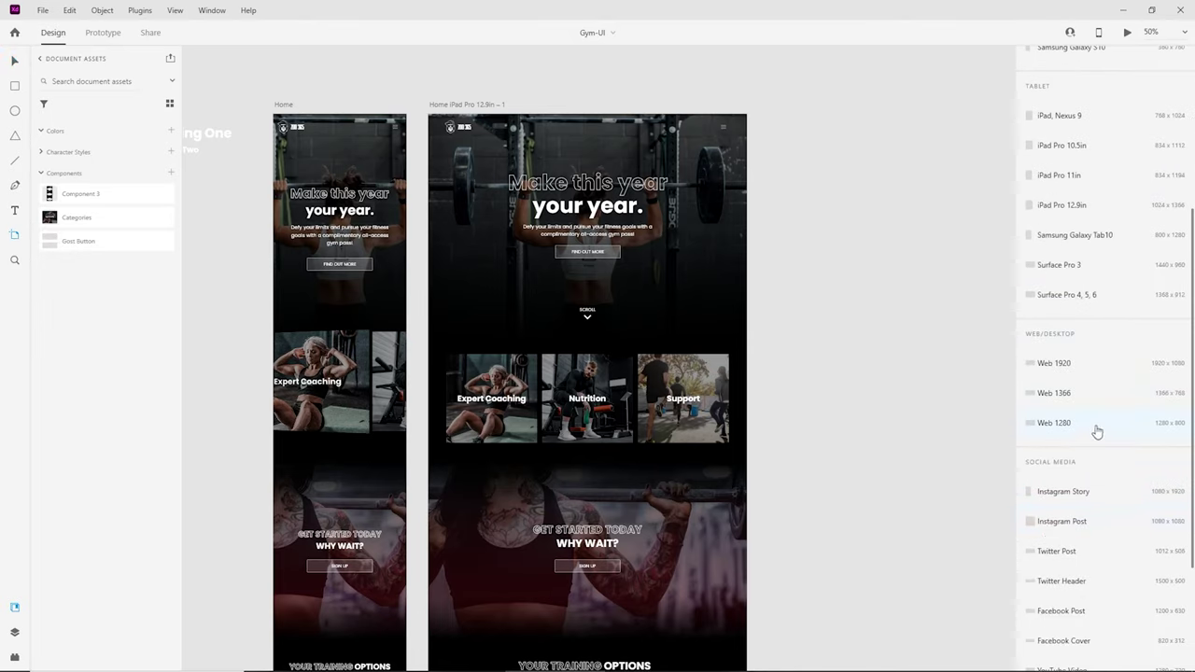
click(1076, 367)
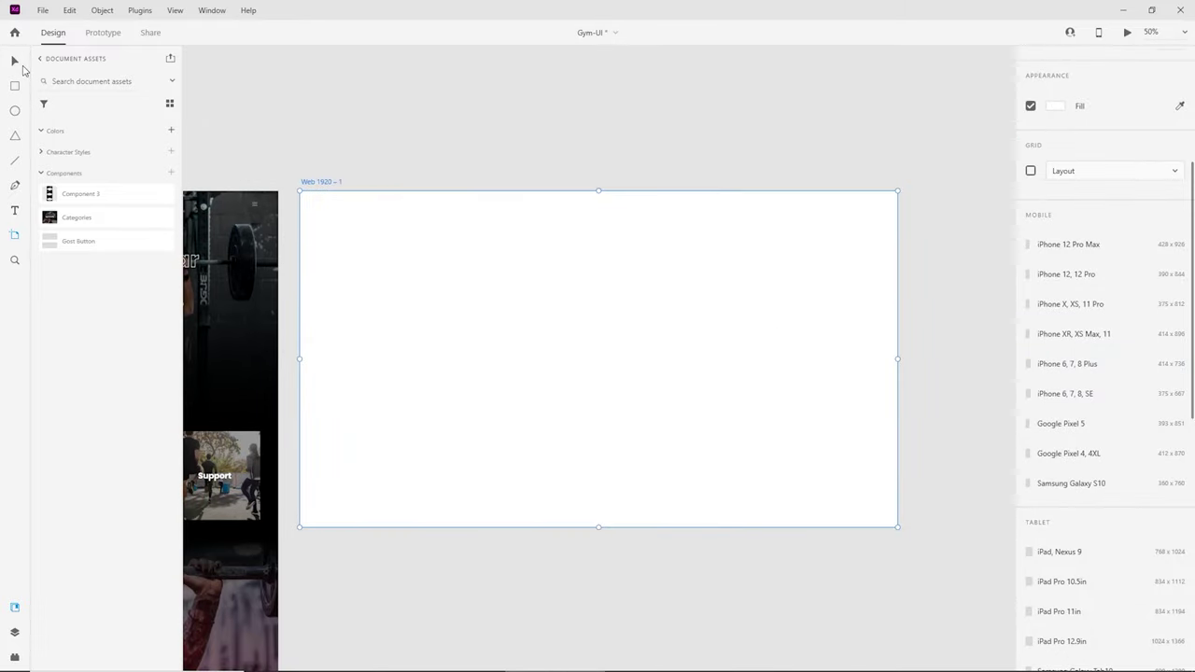
Step: Extend the Web 1920 artboard downward to a height of 4096
click(14, 61)
key(ctrl+minus)
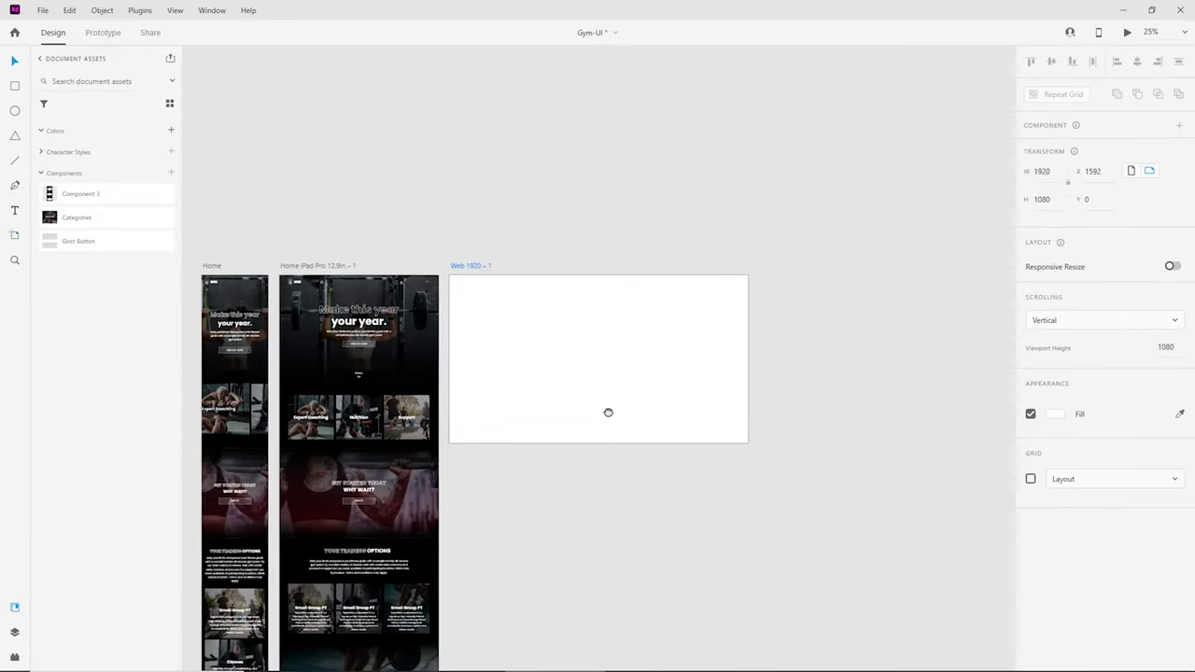
drag(607, 414, 629, 584)
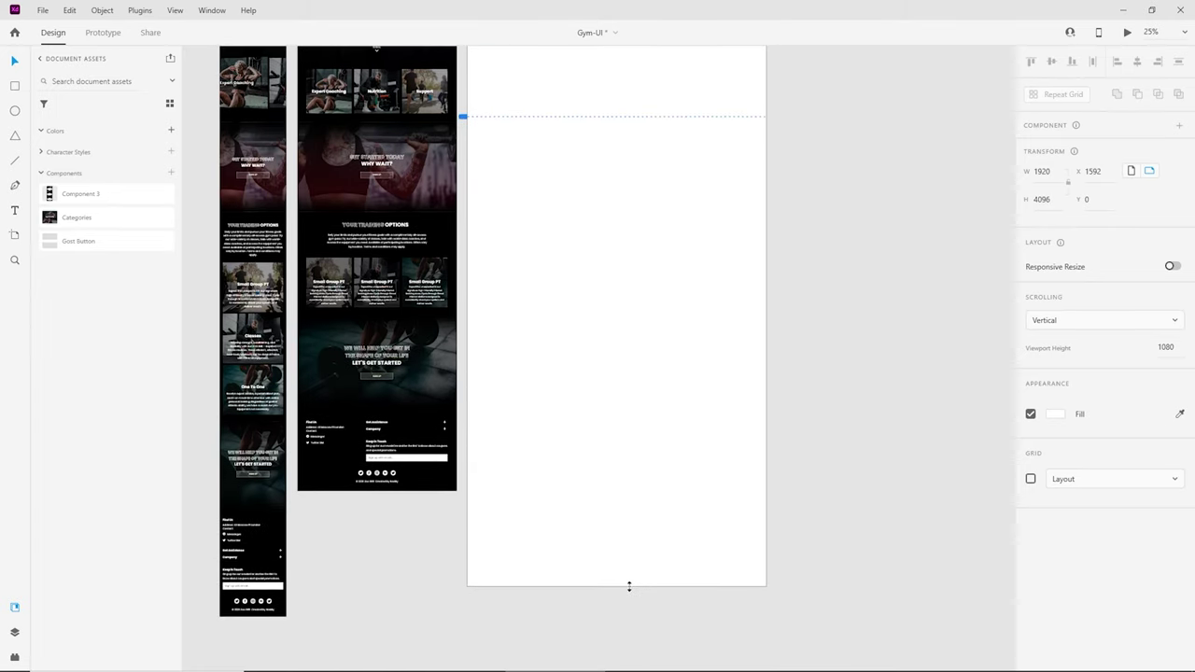
Step: Fill the Web 1920 artboard's background with black
scroll(625, 327, up, 3)
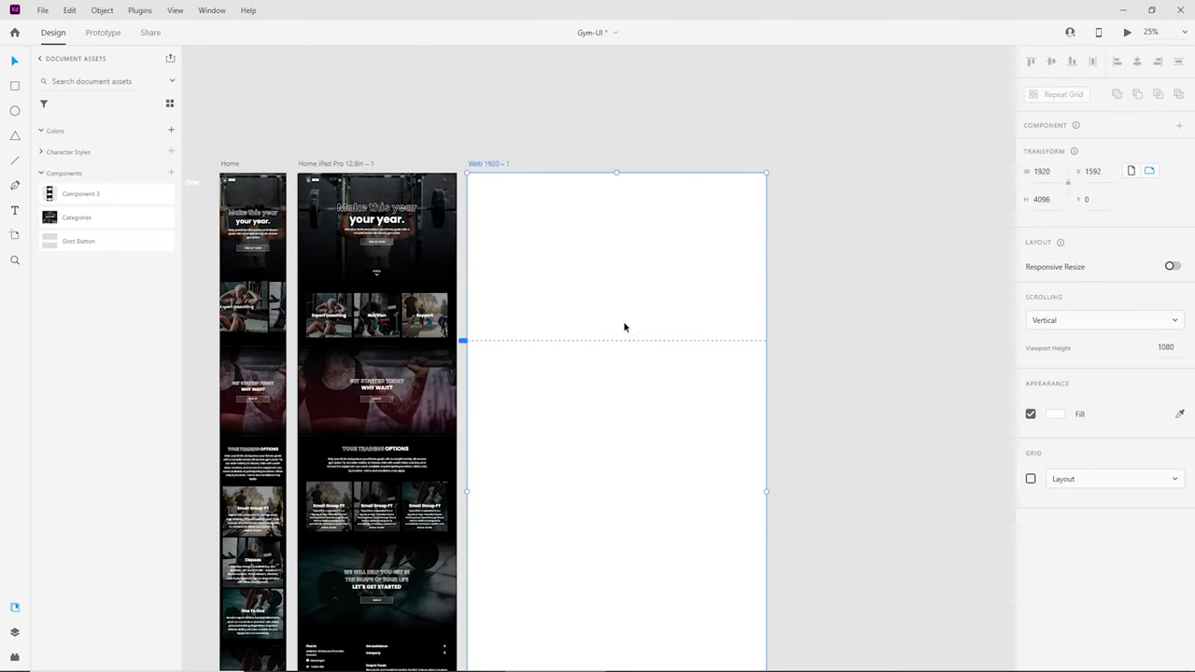
click(1060, 418)
drag(962, 410, 803, 519)
click(872, 191)
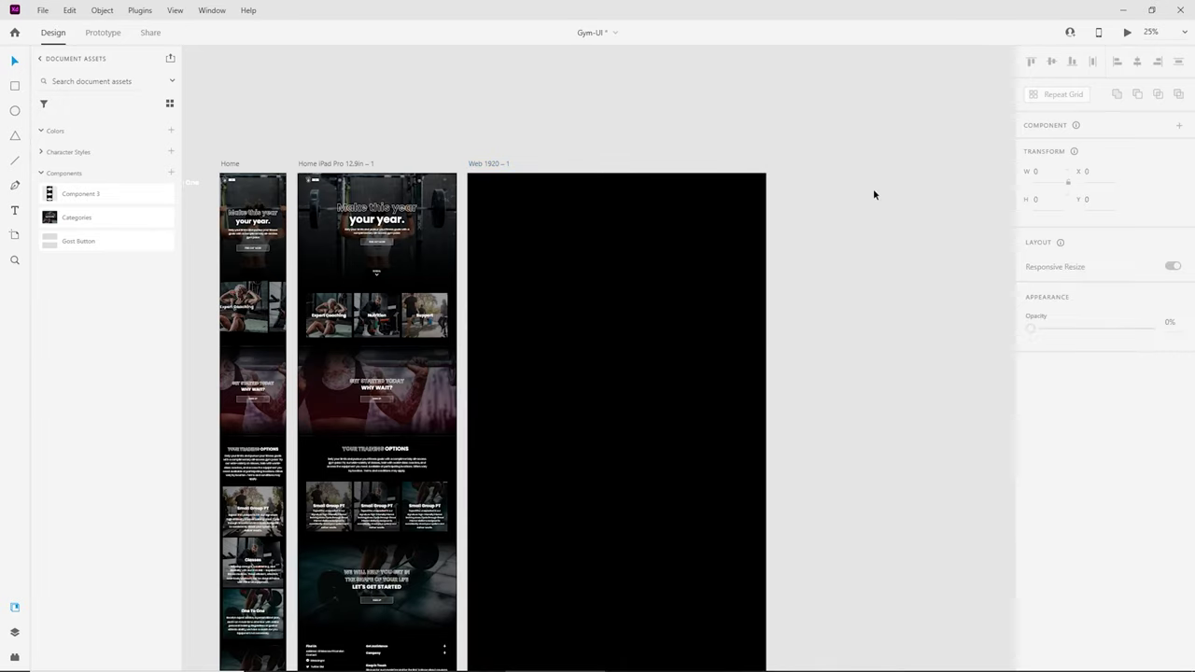
Step: Rename the Web 1920 artboard to "Home 1920 – 1"
key(ctrl+=)
scroll(626, 336, up, 3)
click(507, 298)
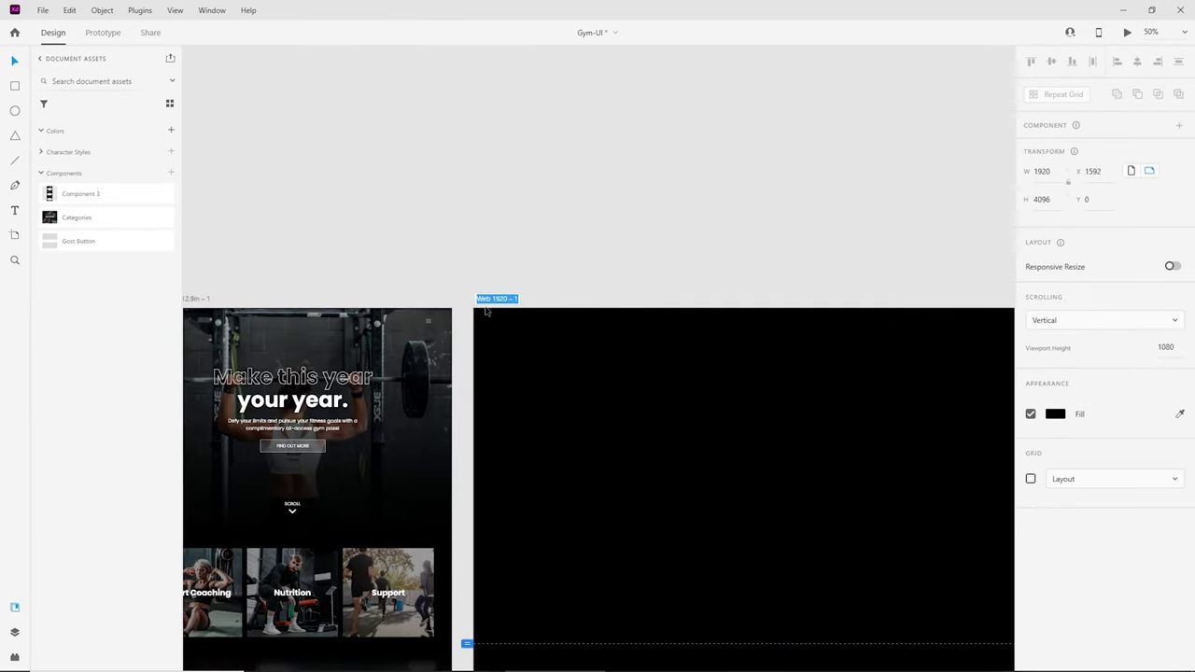
click(487, 298)
text(Home)
key(BackSpace)
key(BackSpace)
key(Return)
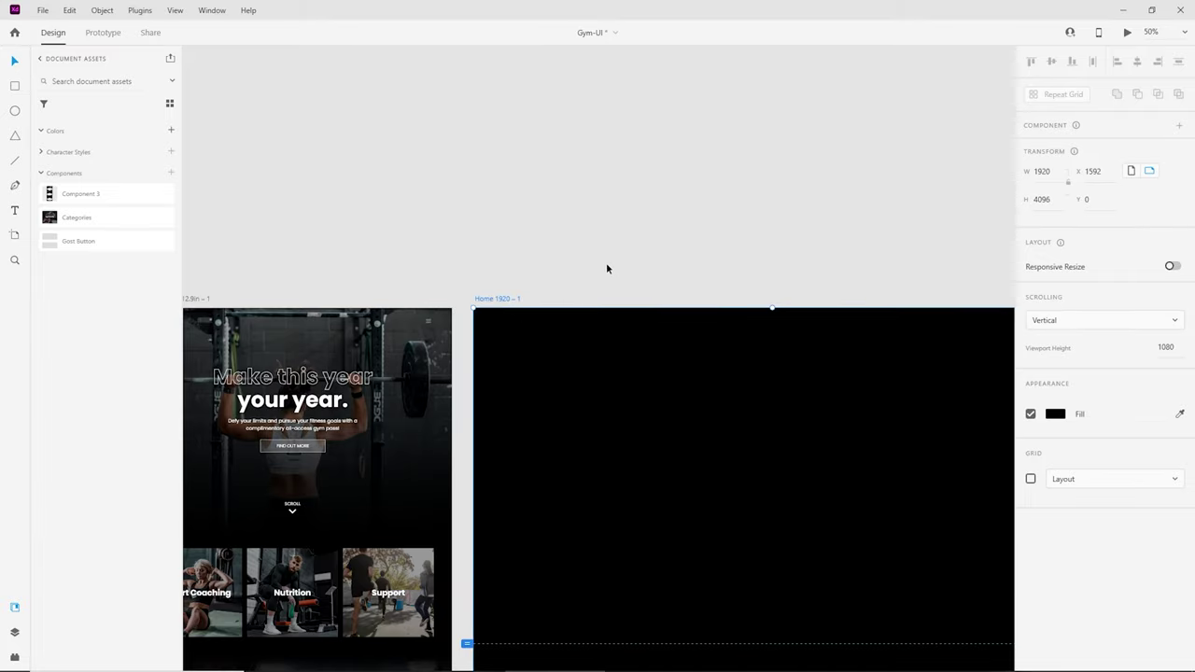
Step: Turn on the column layout grid for the Home 1920 artboard
click(868, 263)
drag(868, 263, 696, 171)
click(689, 327)
click(1031, 479)
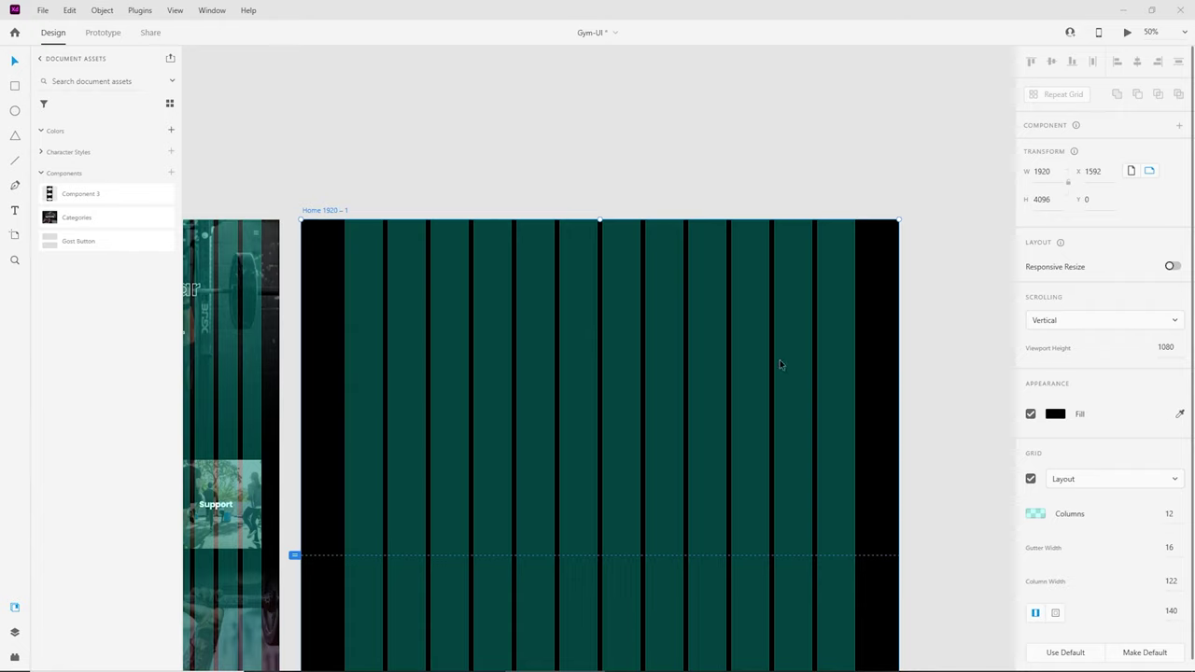
Step: Copy the iPad artboard's hero section with header, headline and scroll indicator into the top of the Home 1920 artboard
scroll(715, 311, down, 3)
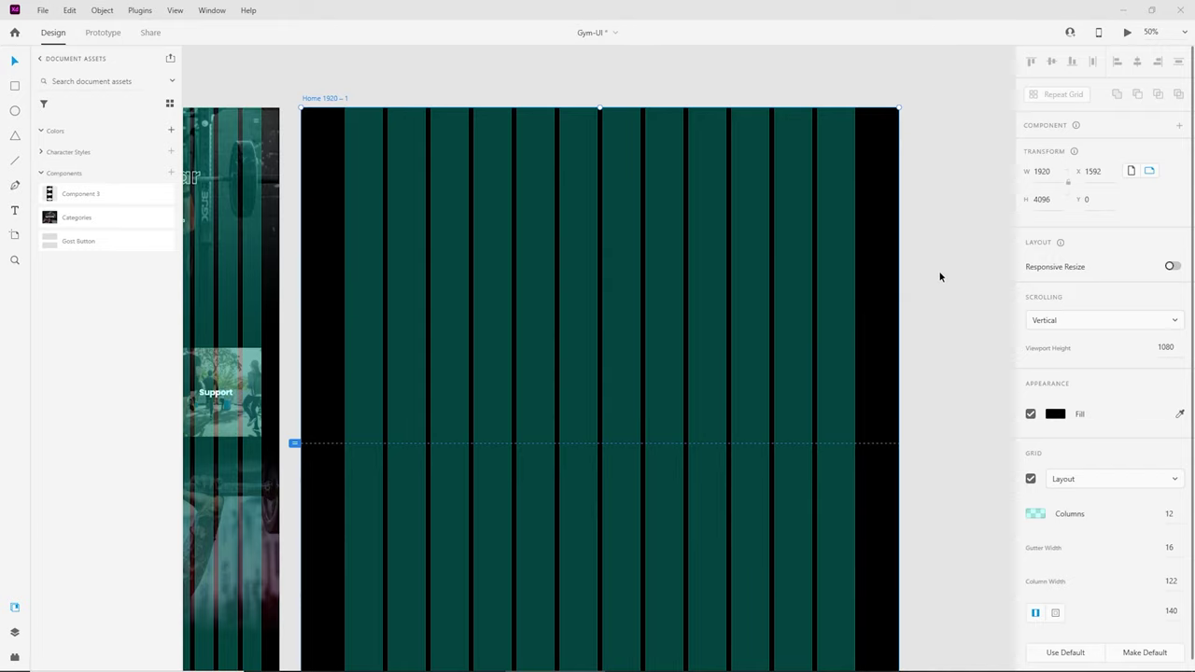
key(Escape)
drag(448, 131, 721, 162)
drag(358, 133, 680, 384)
key(ctrl+c)
scroll(710, 308, right, 5)
click(605, 243)
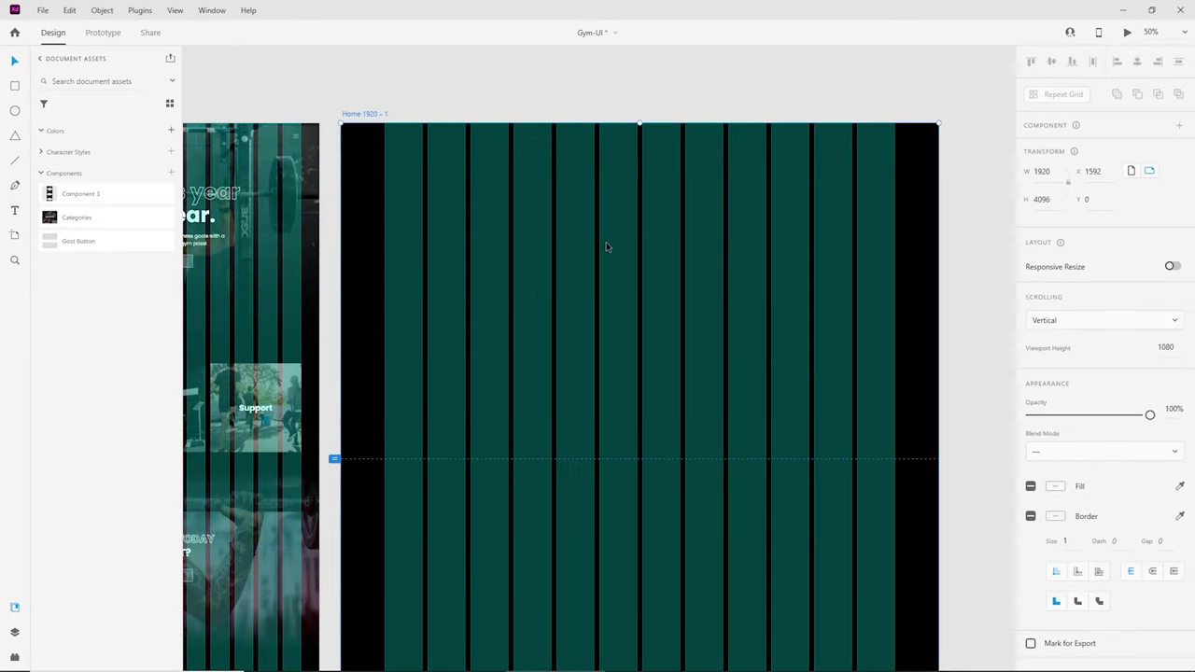
key(ctrl+v)
drag(546, 242, 588, 242)
key(ctrl+plus)
drag(772, 295, 682, 389)
key(ctrl+minus)
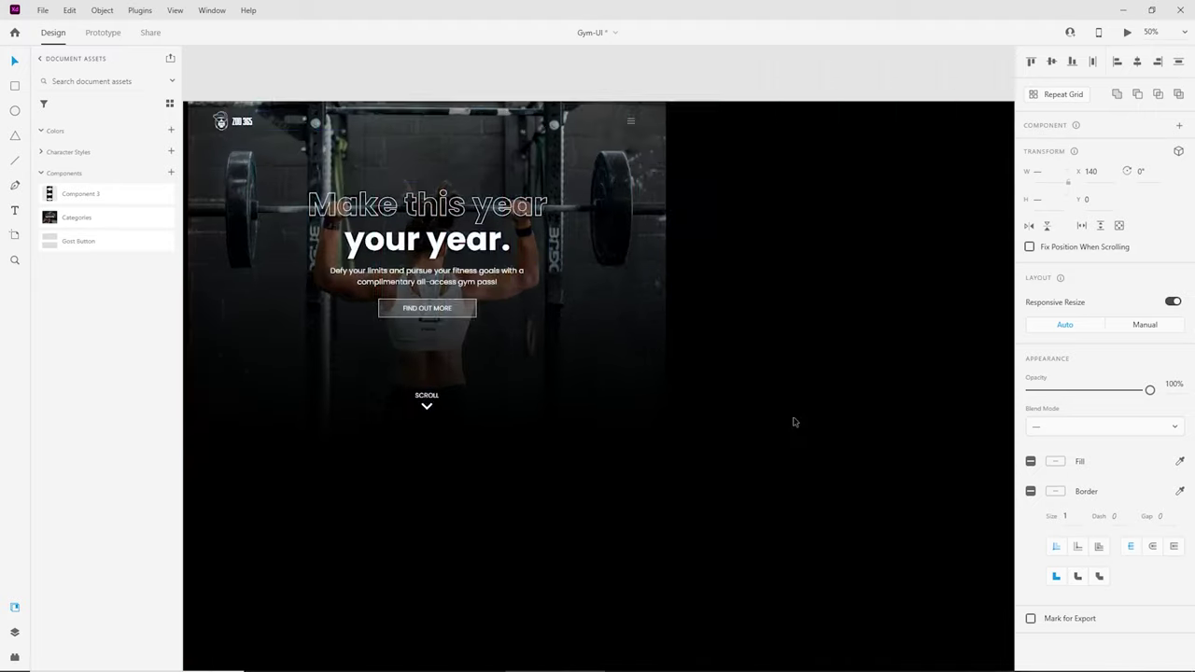
Step: Stretch the pasted hero background to the full artboard width, 1920 by 1074, starting at X 0
drag(750, 442, 613, 241)
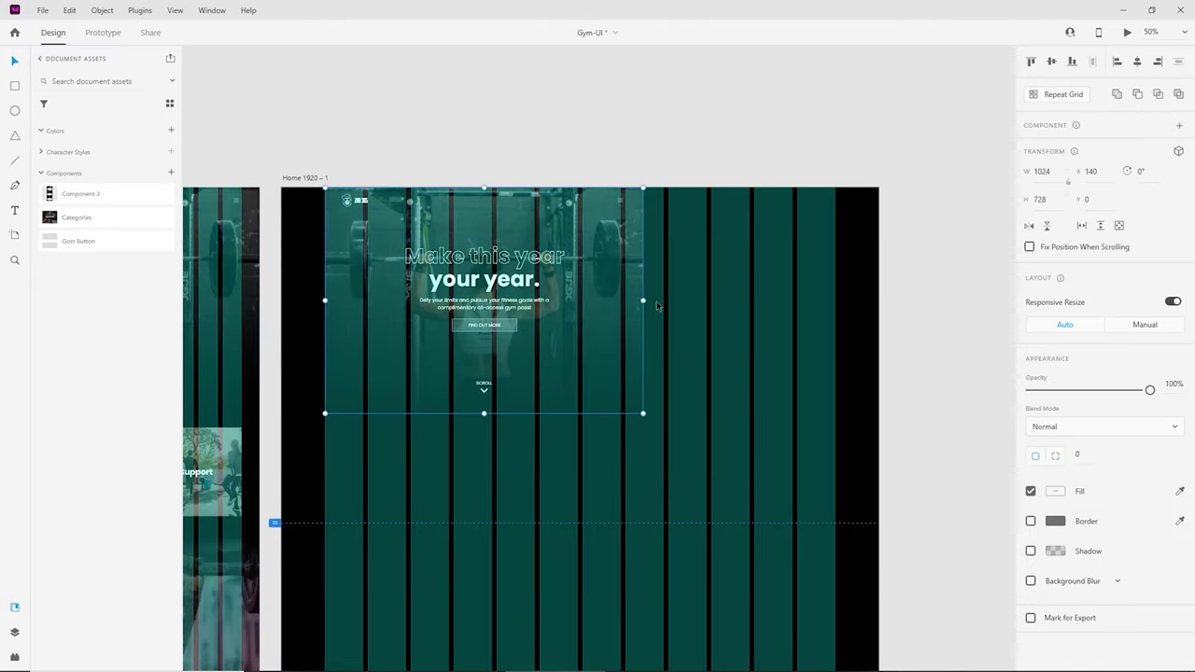
drag(642, 300, 834, 300)
drag(578, 412, 580, 521)
drag(326, 354, 282, 356)
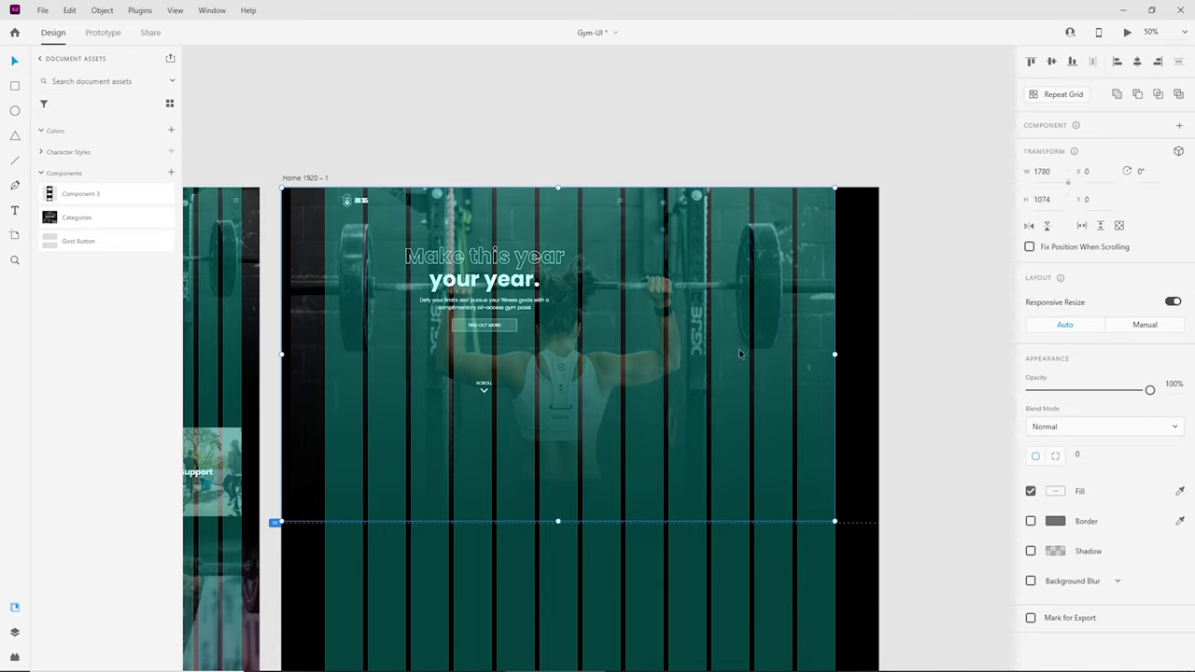
drag(835, 355, 877, 354)
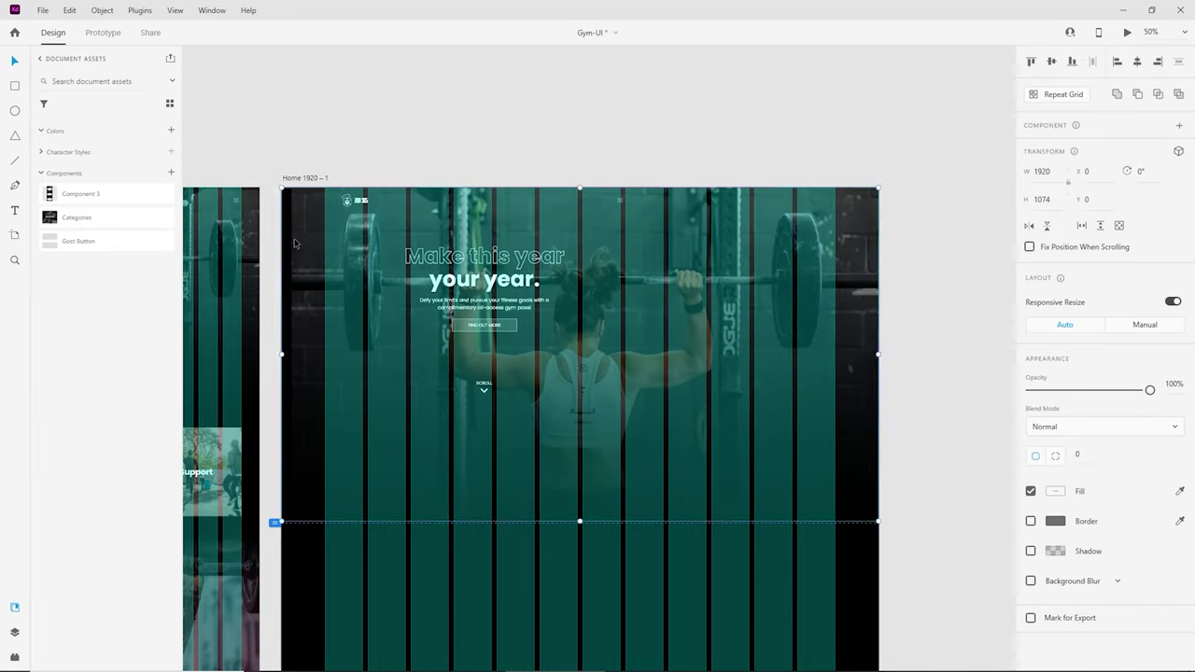
Step: Shift the weightlifter photo inside its mask left until it aligns with the artboard's left edge
double_click(314, 293)
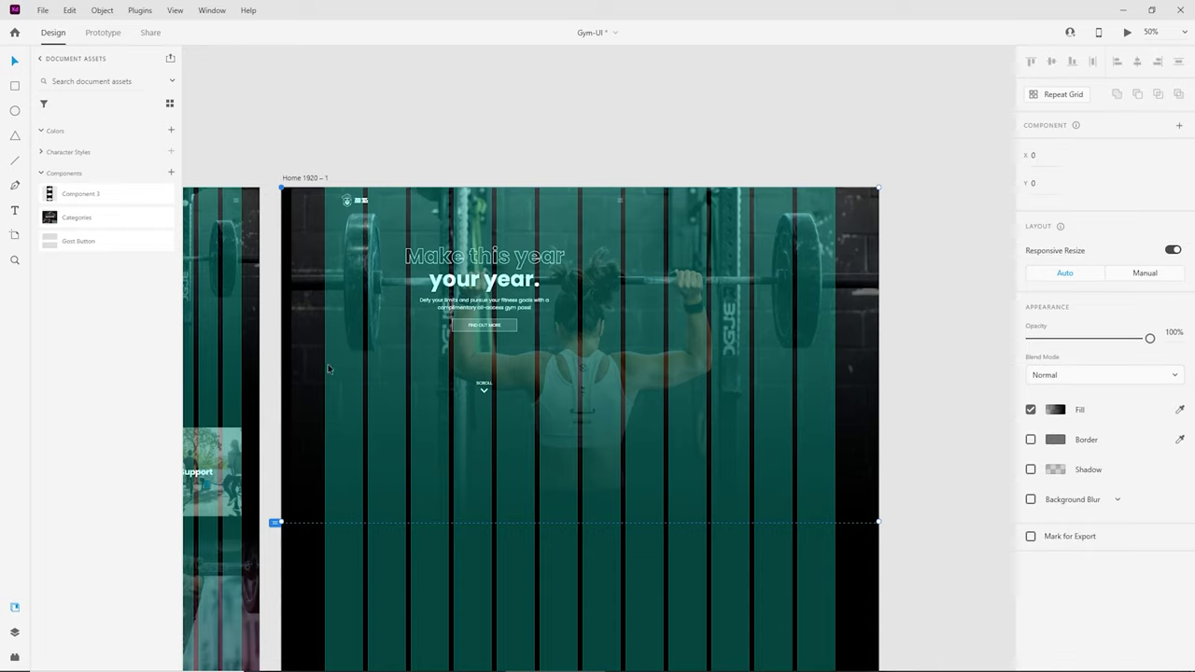
click(357, 118)
double_click(307, 300)
click(303, 241)
double_click(304, 241)
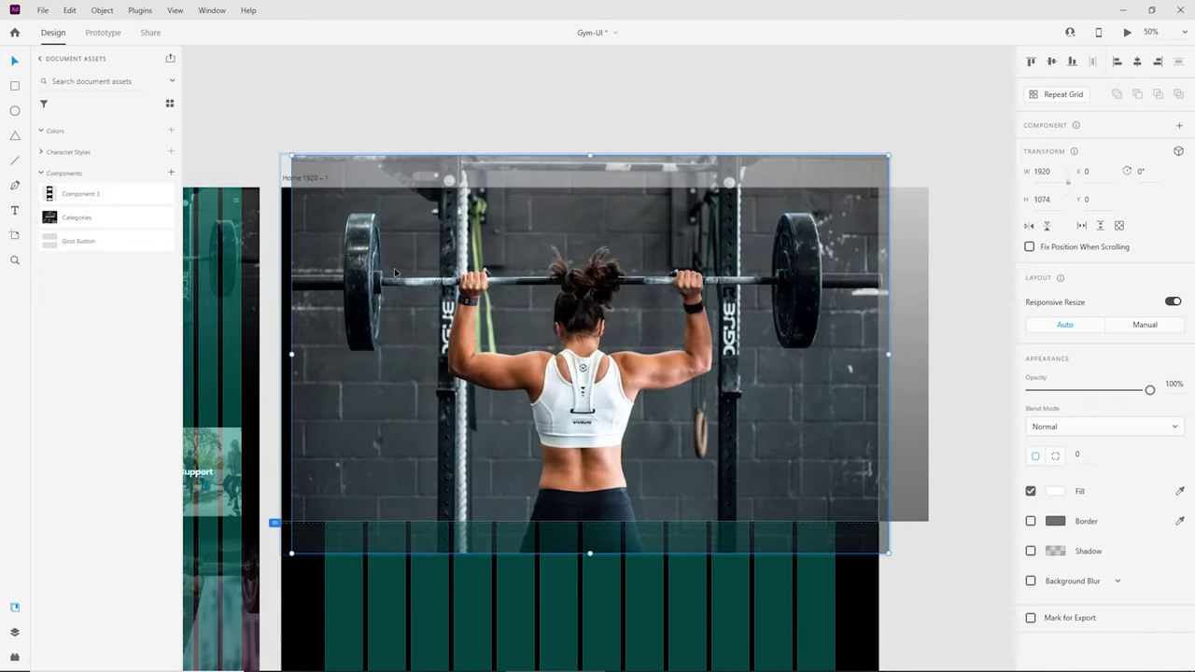
drag(395, 272, 385, 272)
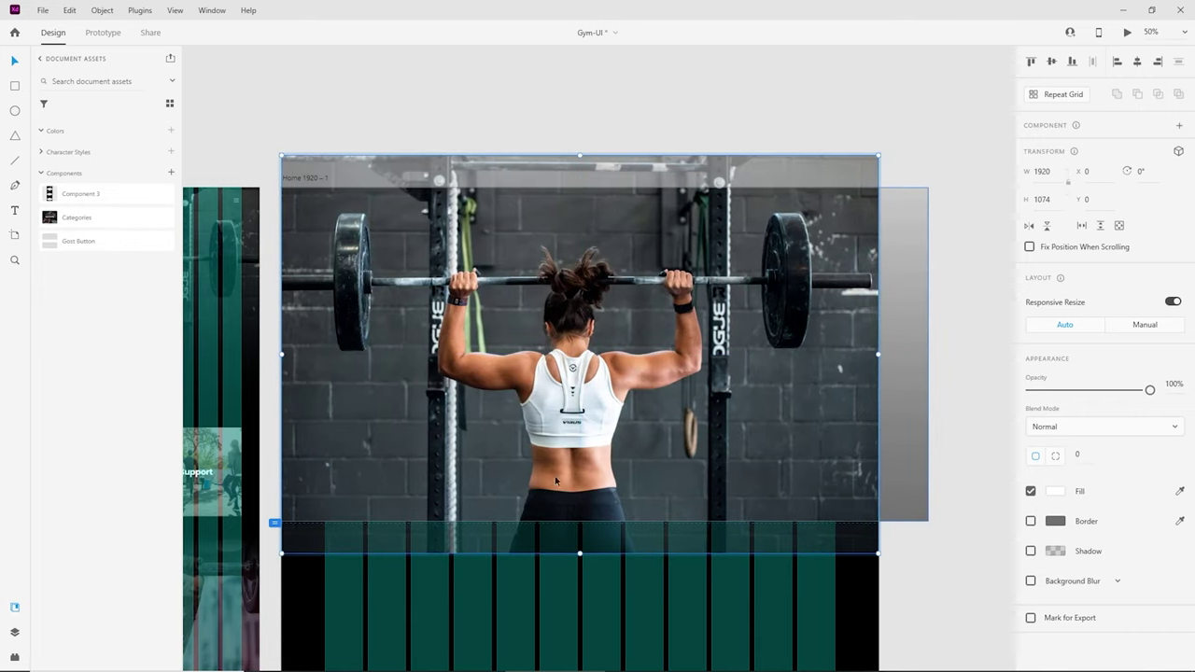
click(932, 163)
Step: Move the dark gradient overlay left to X 0 so it lines up with the artboard's edges
click(878, 474)
drag(873, 472, 815, 466)
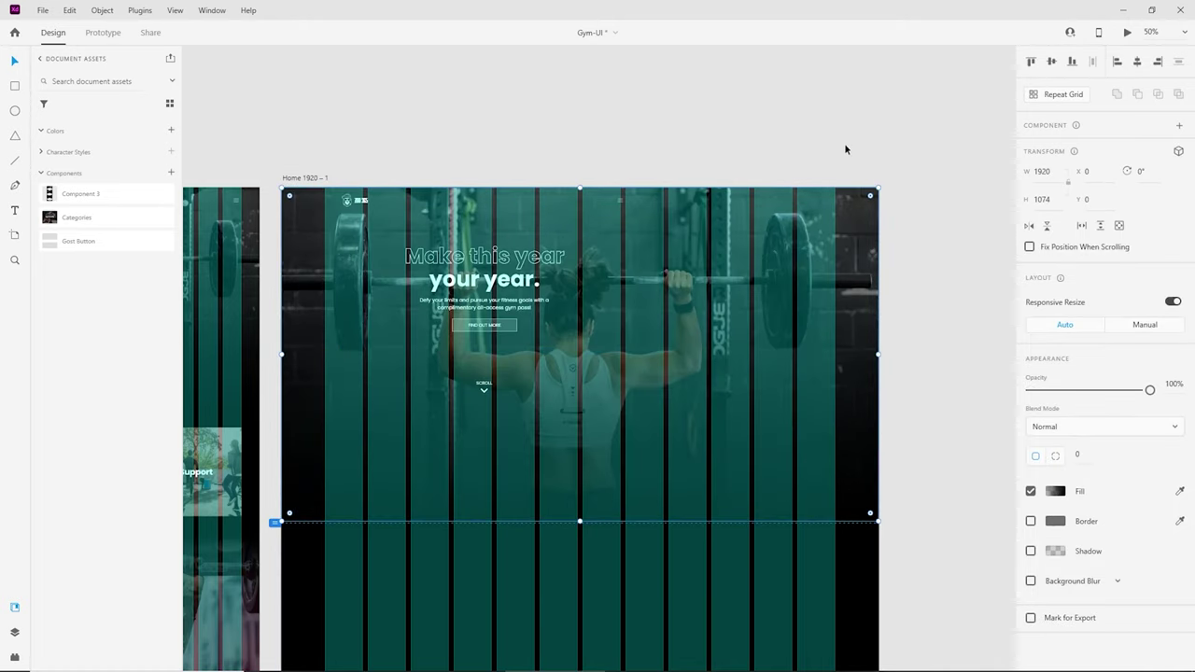
click(844, 142)
Step: Centre the scroll indicator and headline group horizontally on the hero image, placing the headline group at X 699, Y 373
key(ctrl+plus)
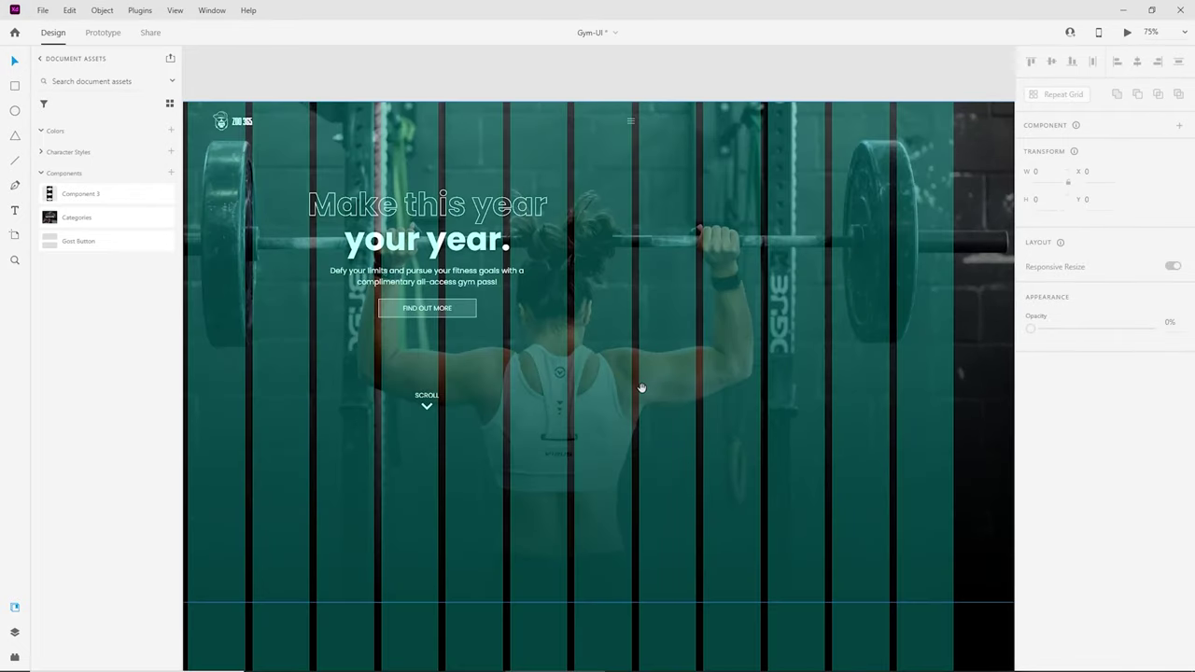
drag(642, 388, 685, 304)
drag(480, 325, 620, 490)
drag(475, 198, 618, 370)
key(ctrl+plus)
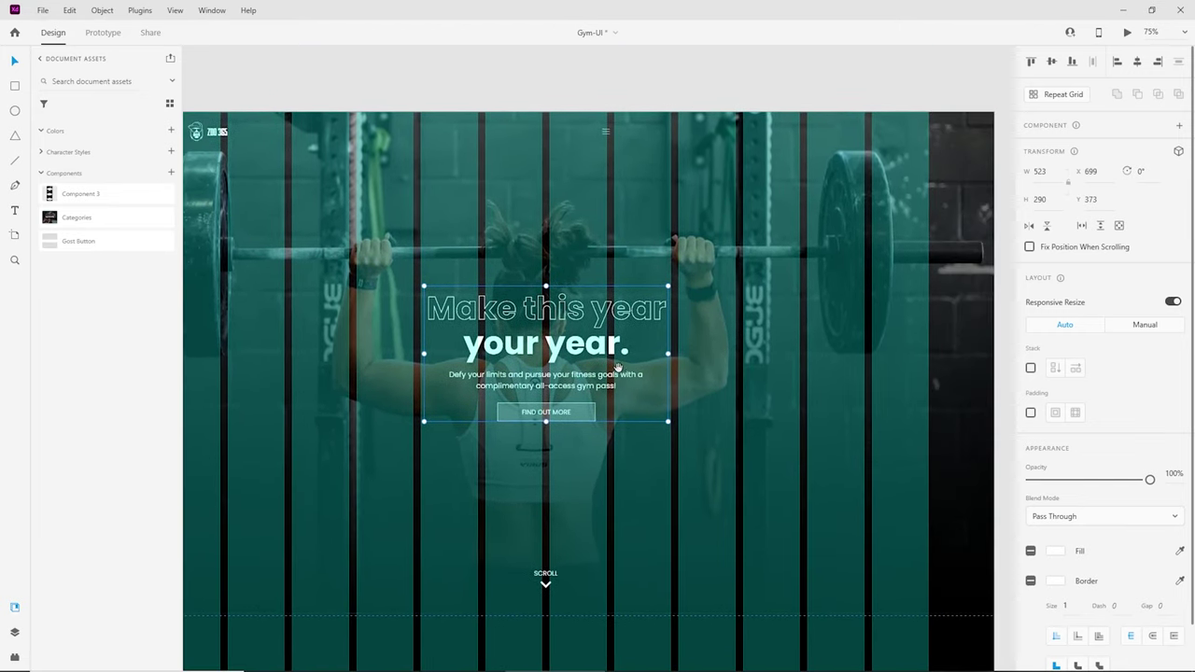
Step: Remove the hamburger menu icon from the header of the Home 1920 artboard
double_click(606, 134)
key(ctrl+1)
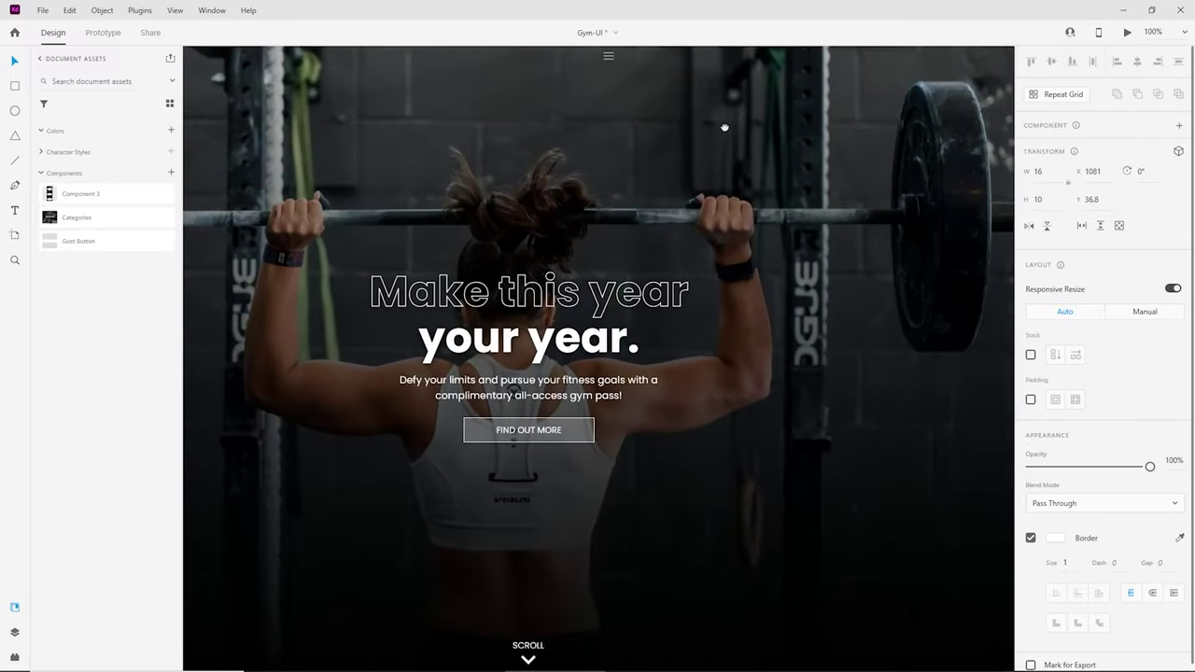
key(ctrl+equal)
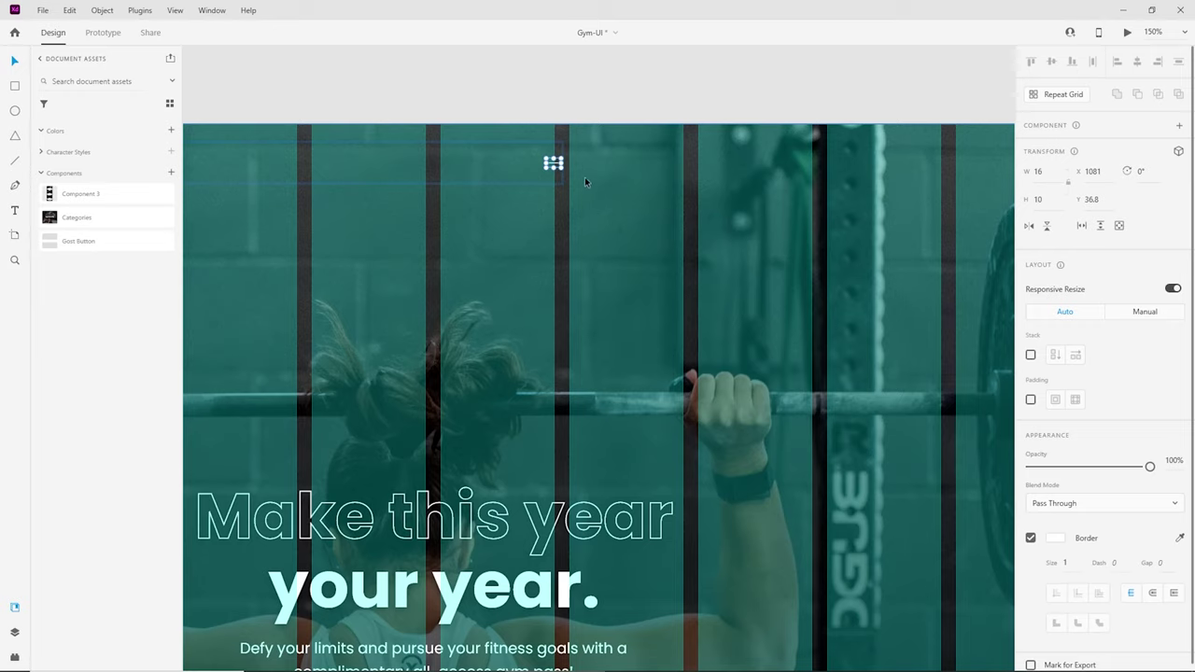
click(416, 94)
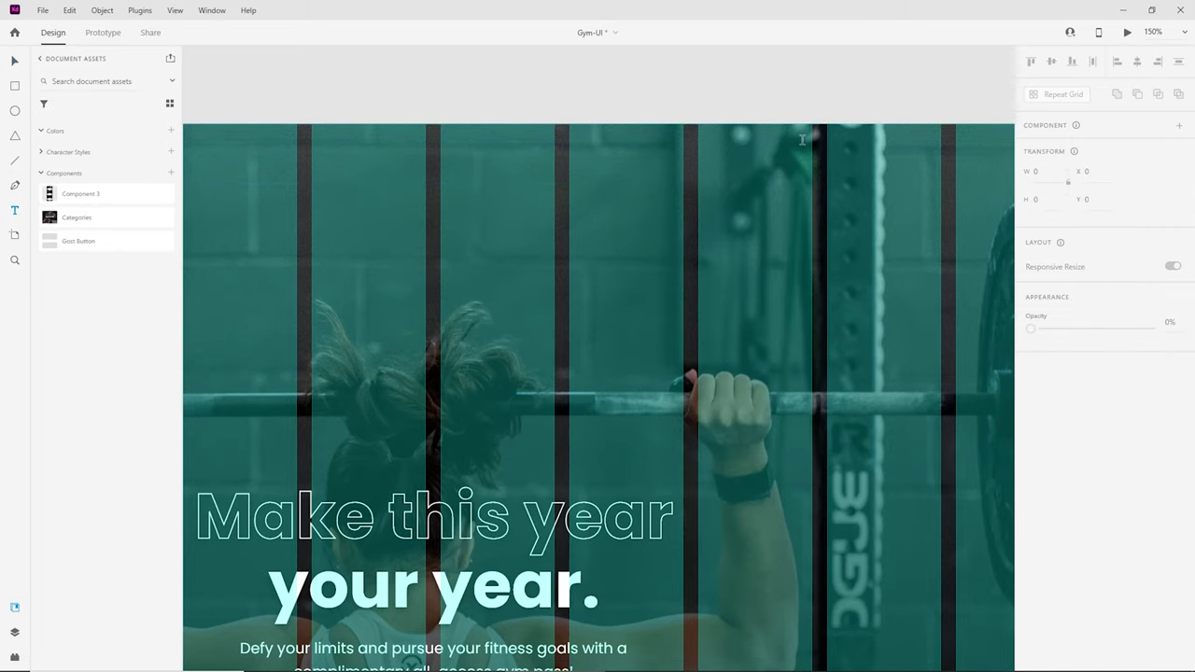
Step: Add the text "Home" in the header's right half and apply the 16pt Body Text character style
scroll(870, 173, right, 5)
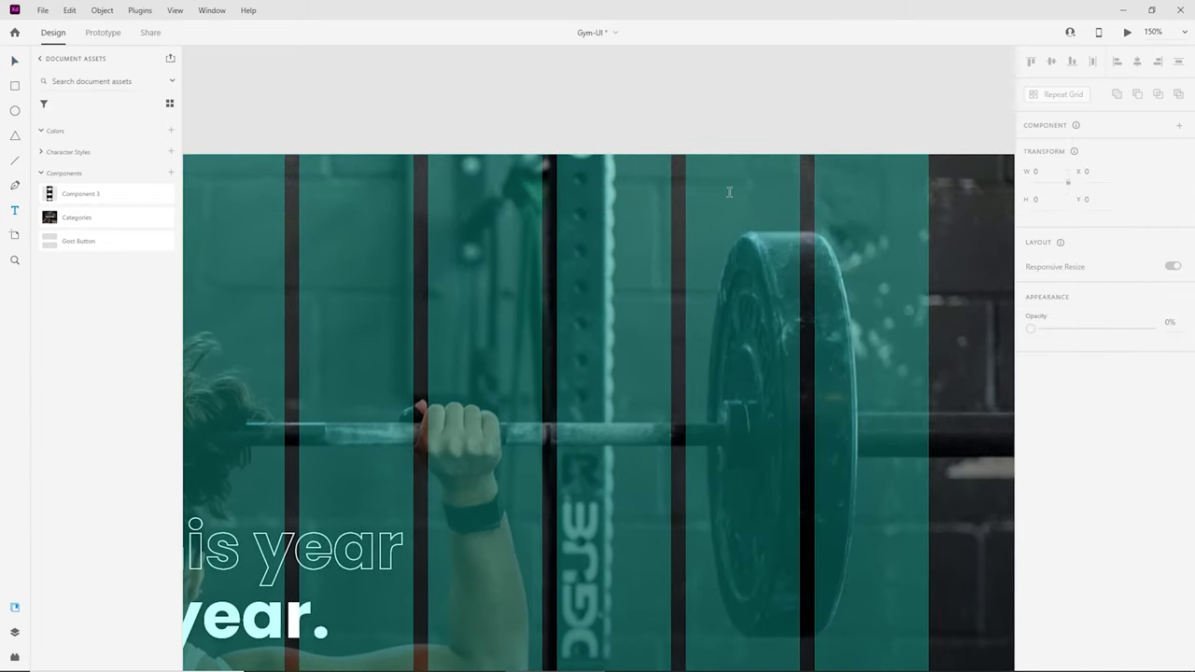
click(609, 182)
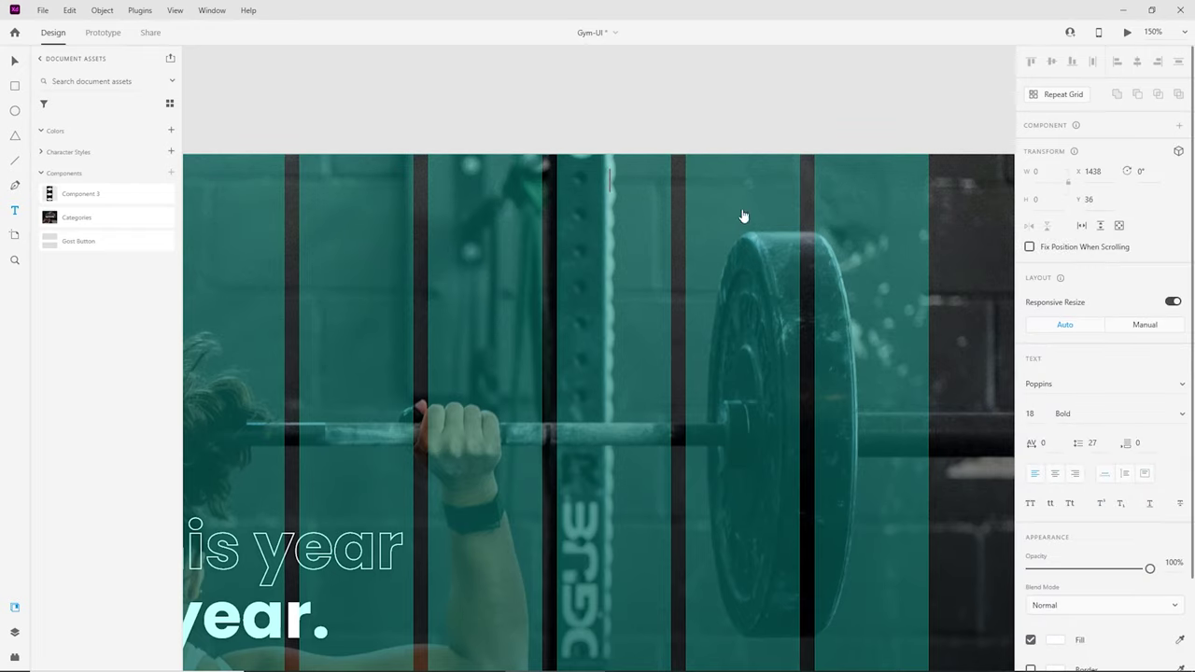
text(Home)
click(42, 157)
click(86, 172)
Step: Create the "About" and "Shop" navigation links beside Home by duplicating and retyping the link text
drag(635, 185, 652, 228)
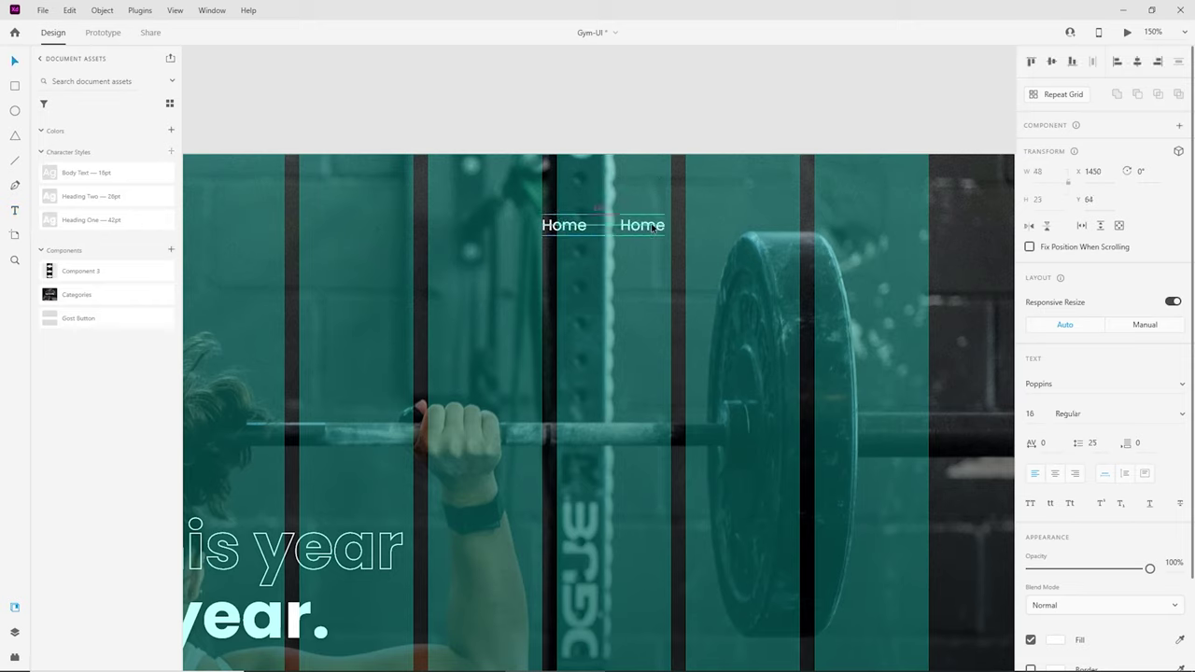
double_click(652, 228)
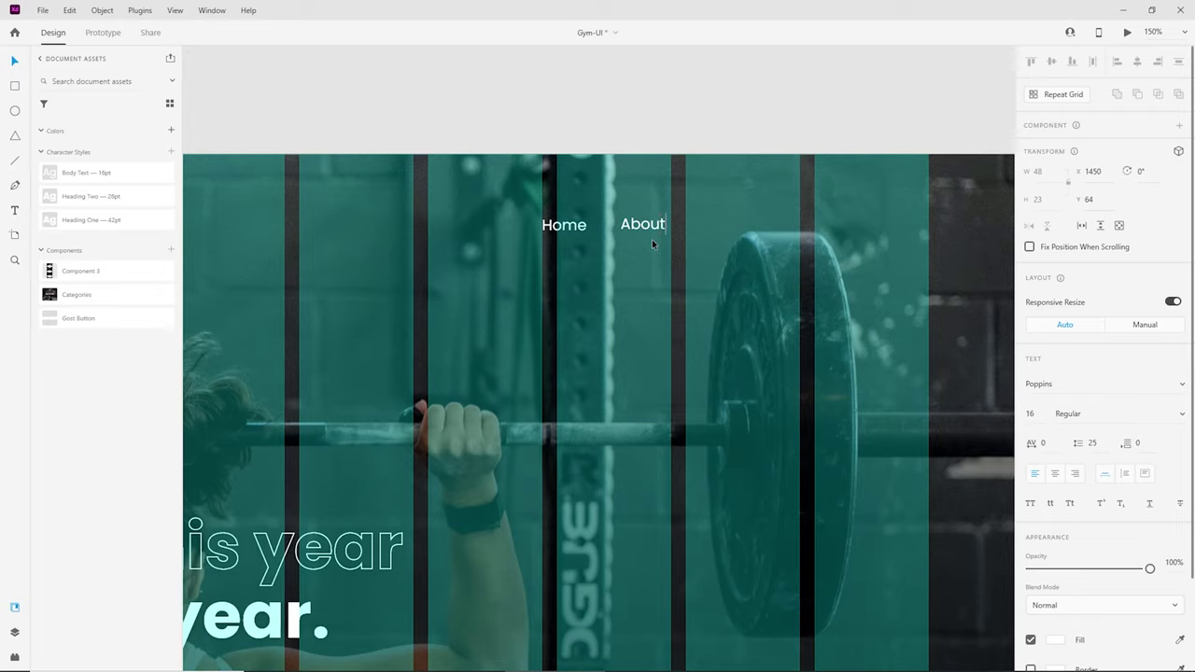
key(Escape)
drag(636, 228, 742, 226)
double_click(739, 225)
text(Shop)
key(Escape)
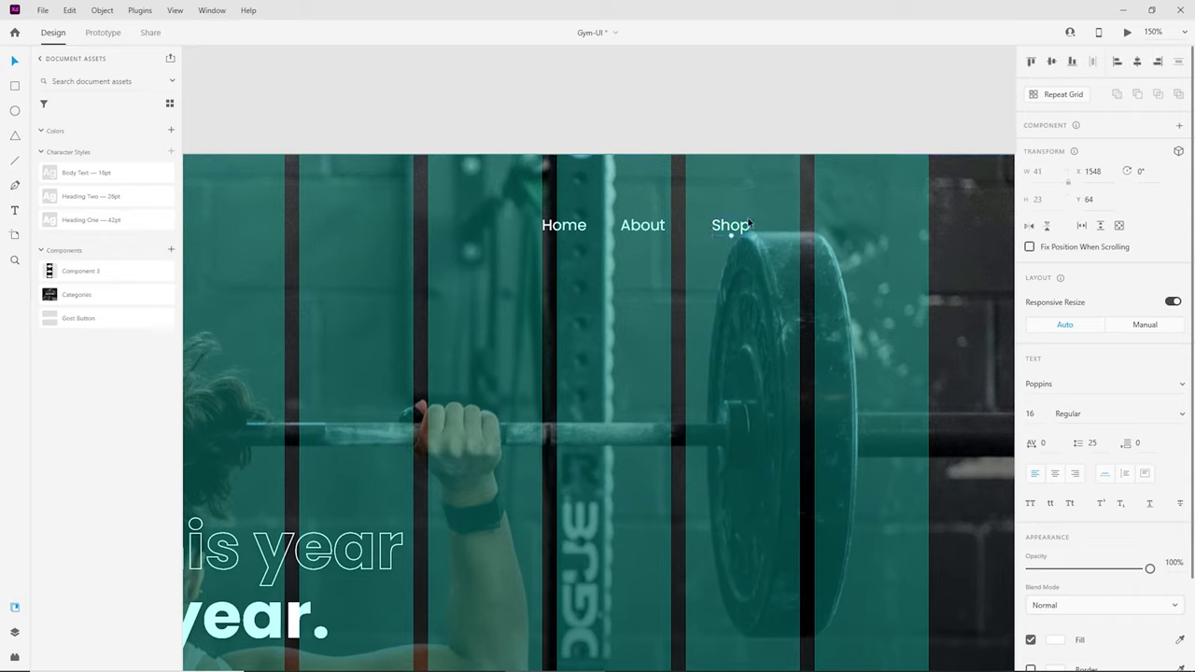
Step: Create the "Gallery" and "Contact" navigation links after Shop by duplicating and retyping the link text
drag(733, 224, 821, 222)
double_click(820, 225)
text(Gallery)
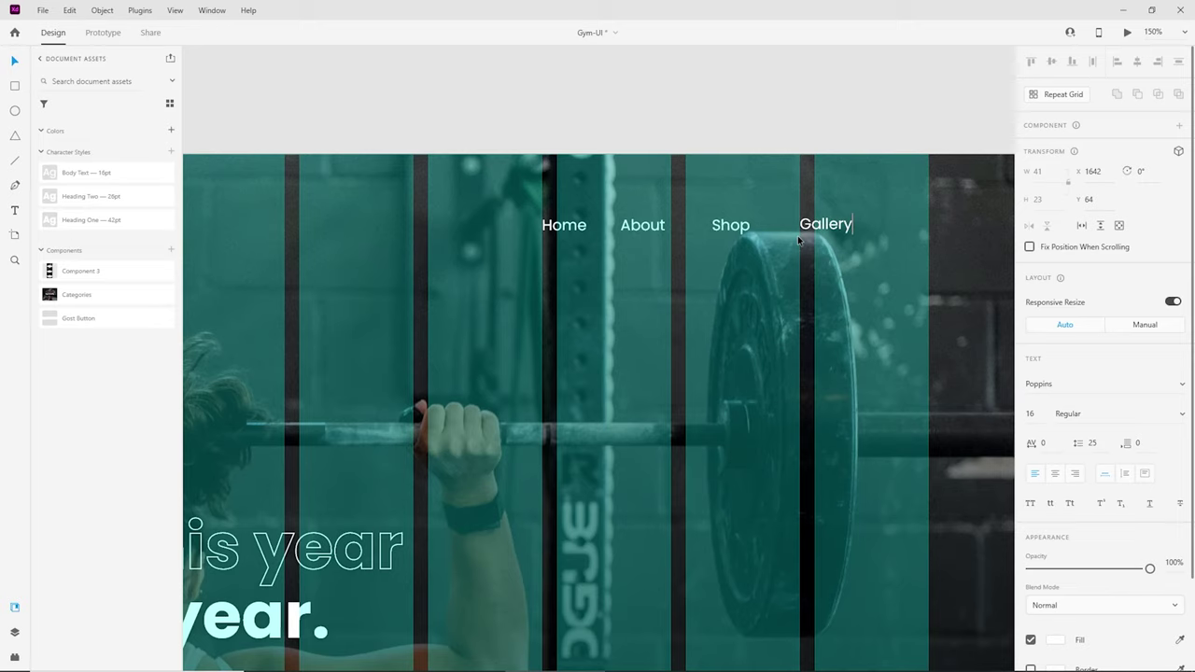
key(Escape)
drag(835, 231, 913, 231)
double_click(911, 226)
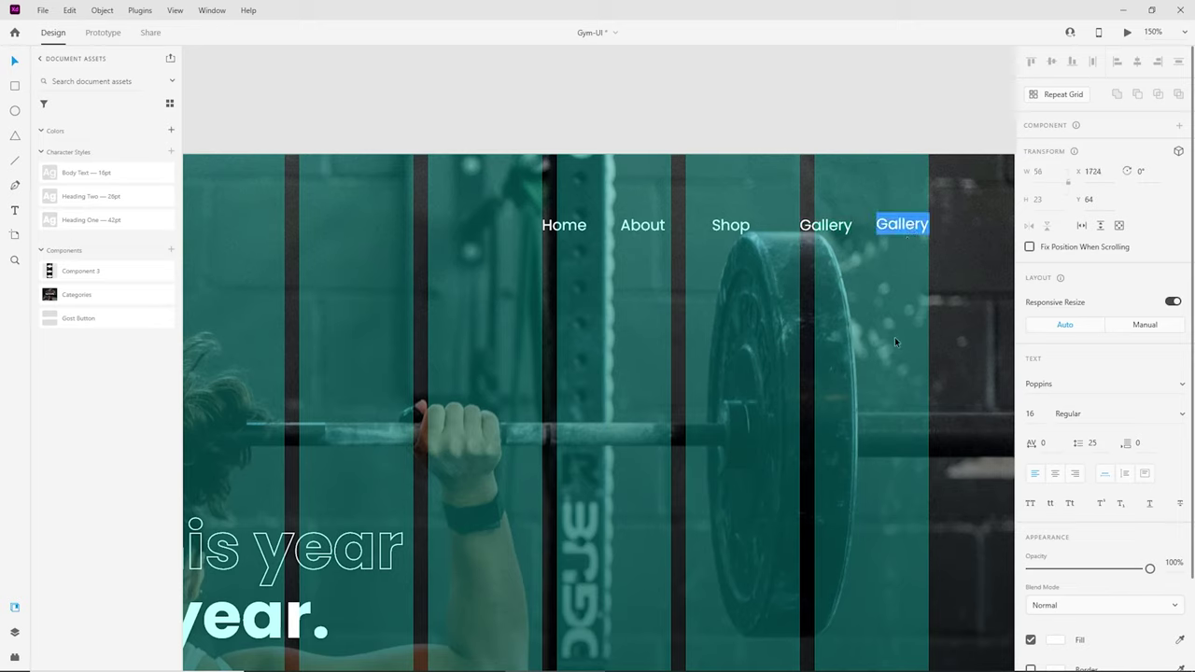
text(Contact)
key(Escape)
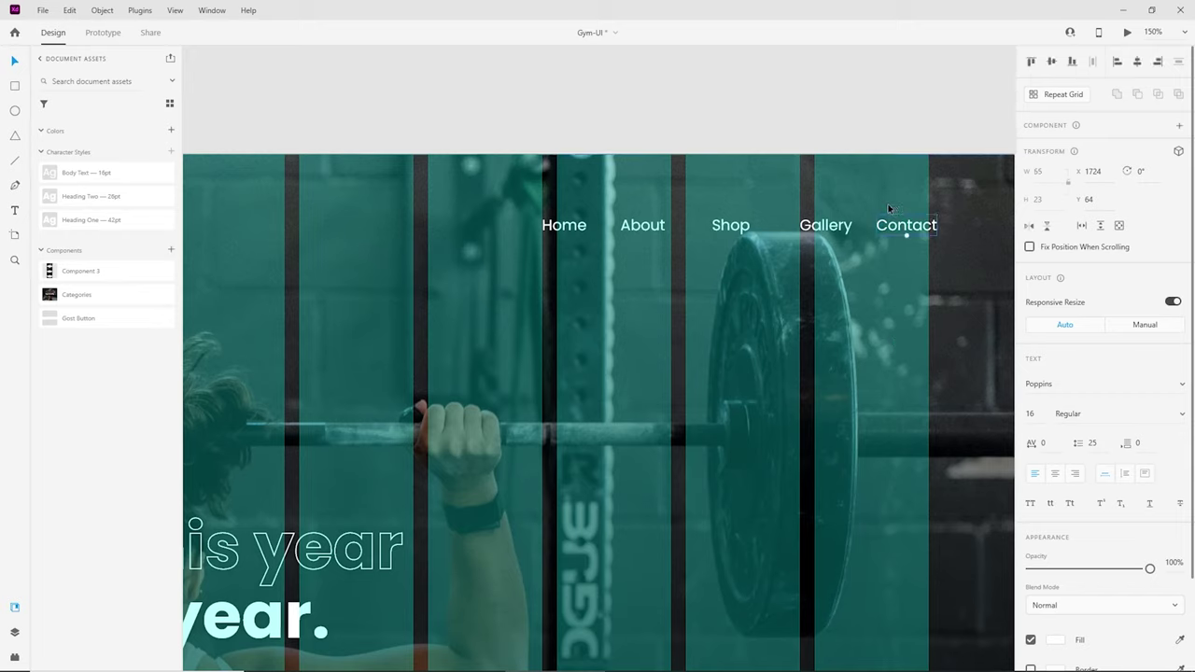
Step: Group the five navigation links Home, About, Shop, Gallery and Contact
shift+click(826, 227)
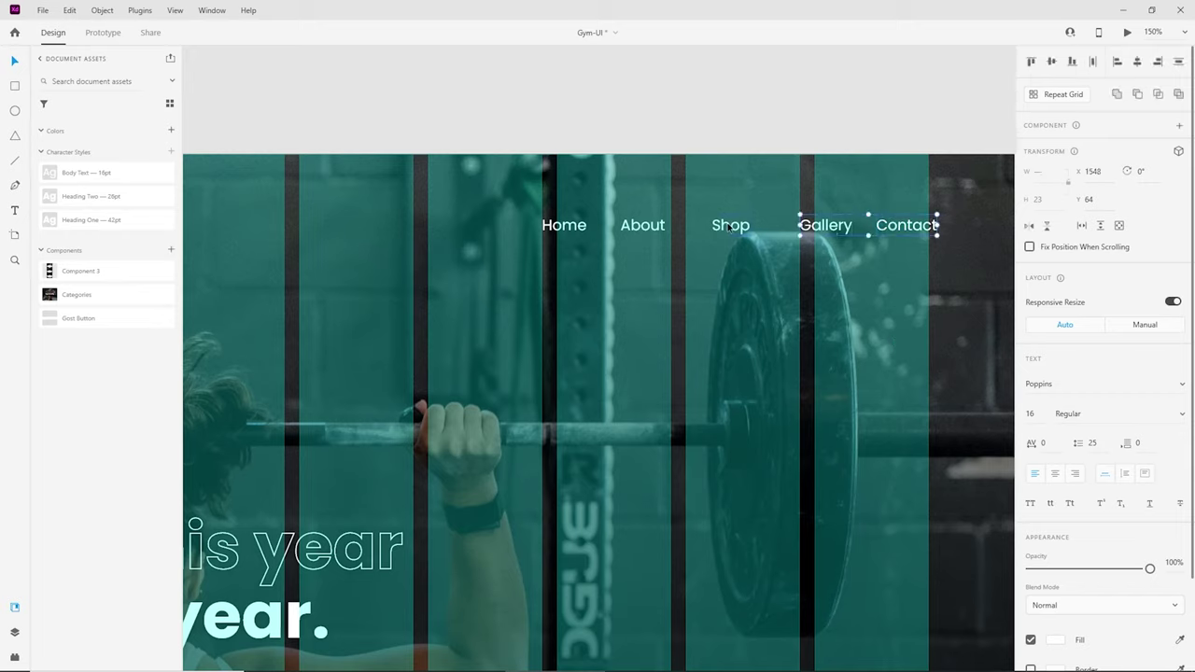
shift+click(729, 226)
shift+click(642, 226)
shift+click(568, 231)
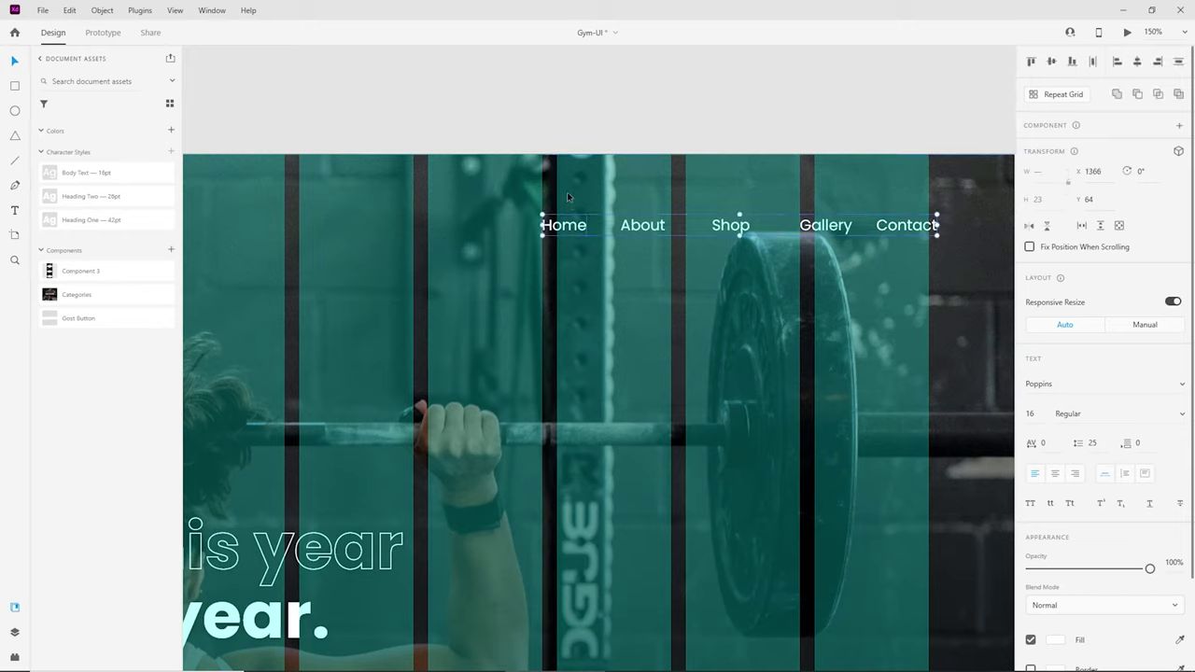
key(ctrl+g)
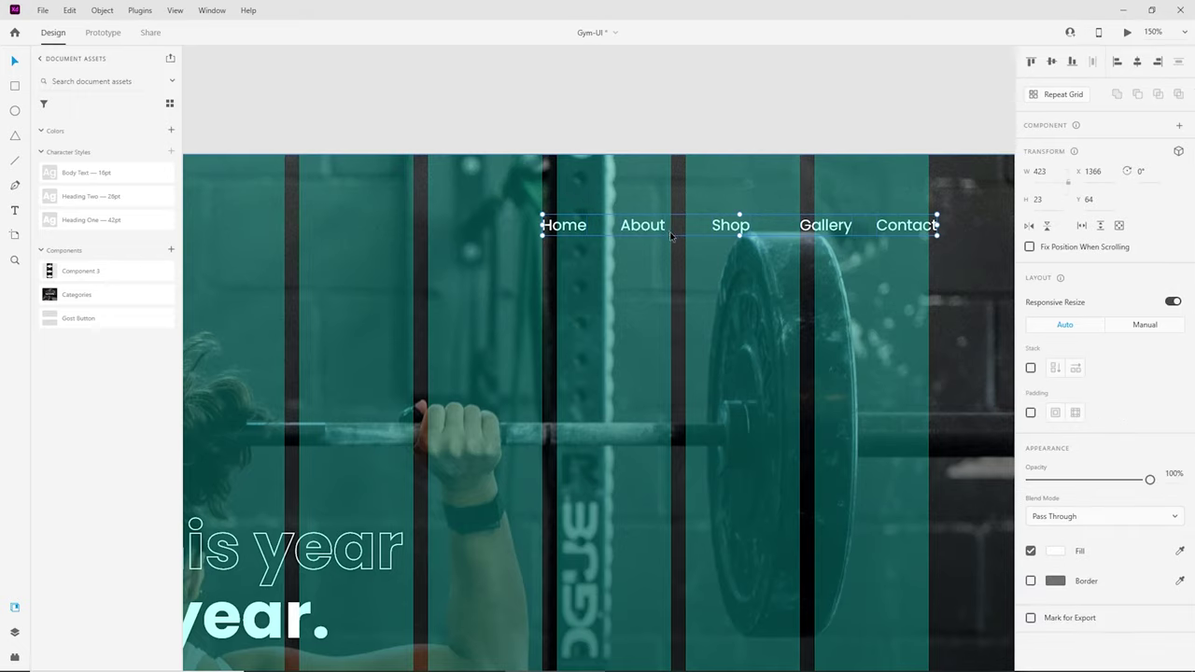
Step: Arrange the navigation group as a horizontal stack with 40 spacing and line its end up with the last layout column
click(1031, 368)
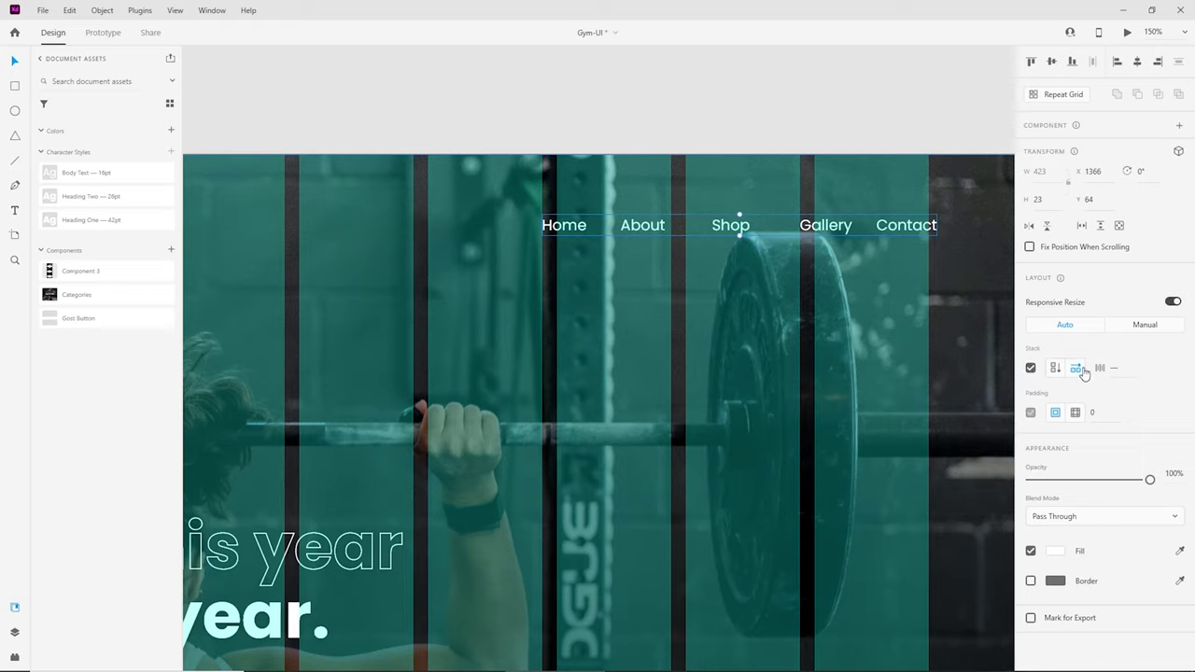
click(1124, 369)
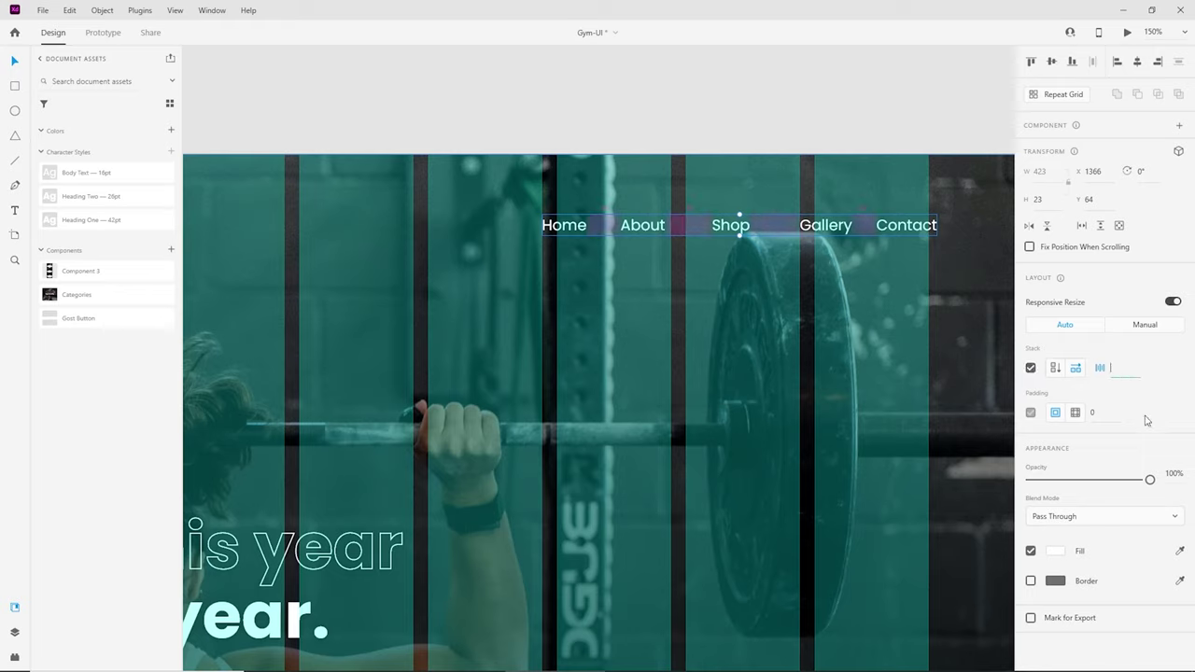
text(20)
key(Return)
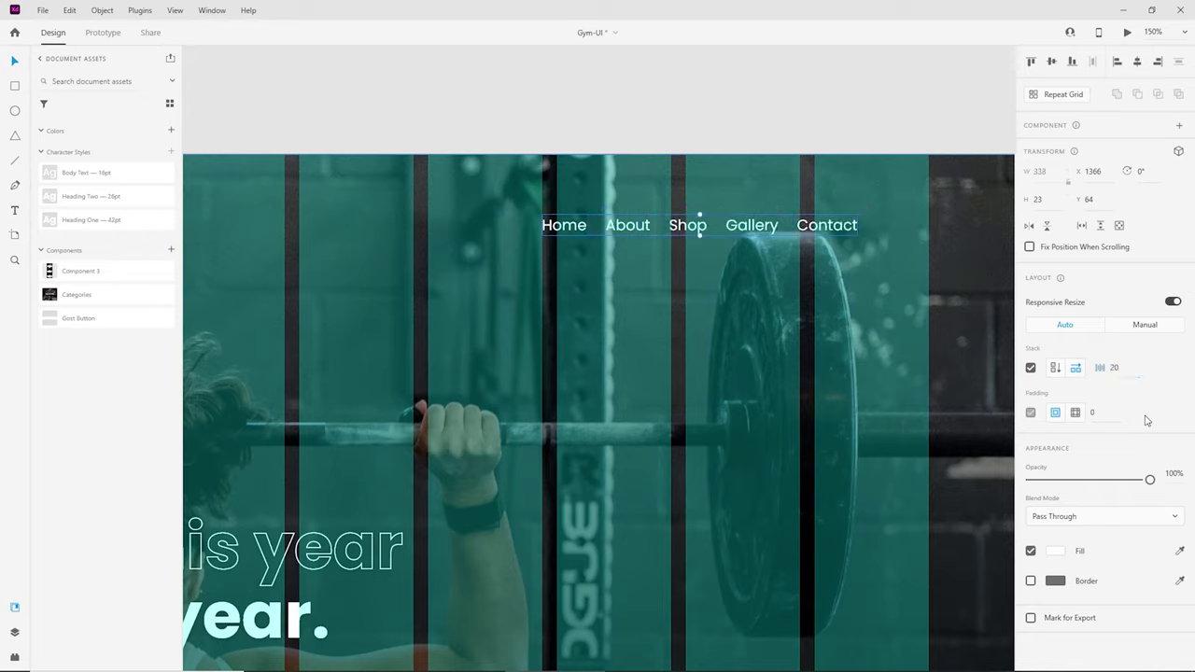
key(shift+Up)
key(shift+Up)
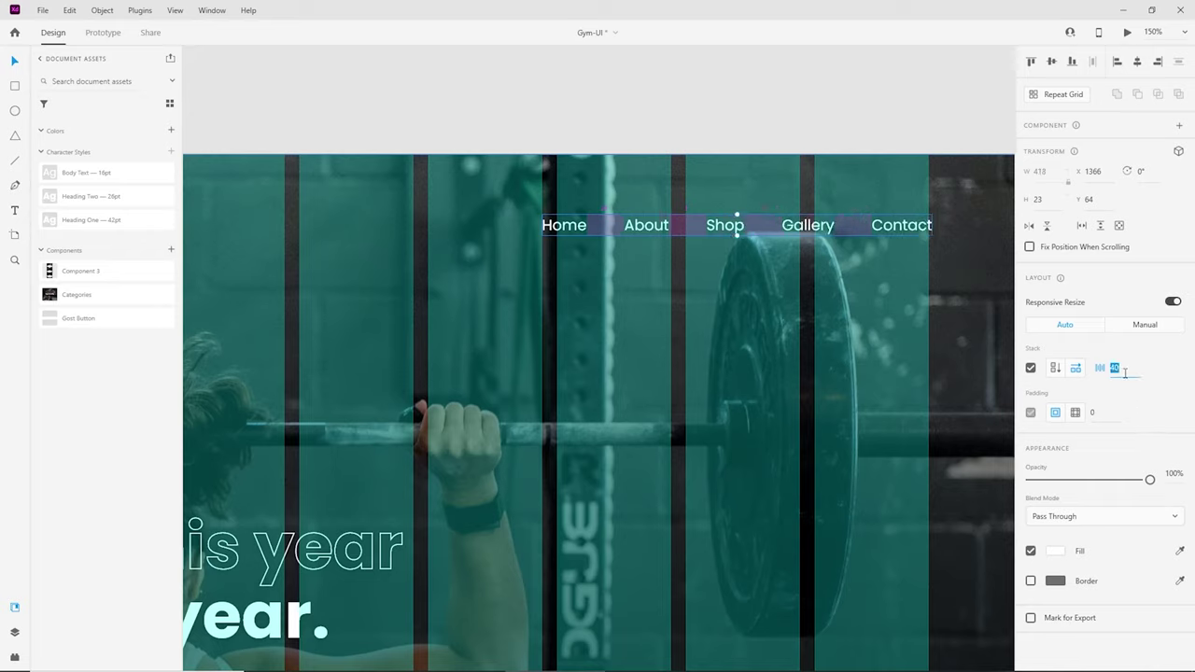
mouse_move(820, 227)
mouse_down()
mouse_move(764, 251)
mouse_move(815, 213)
mouse_up()
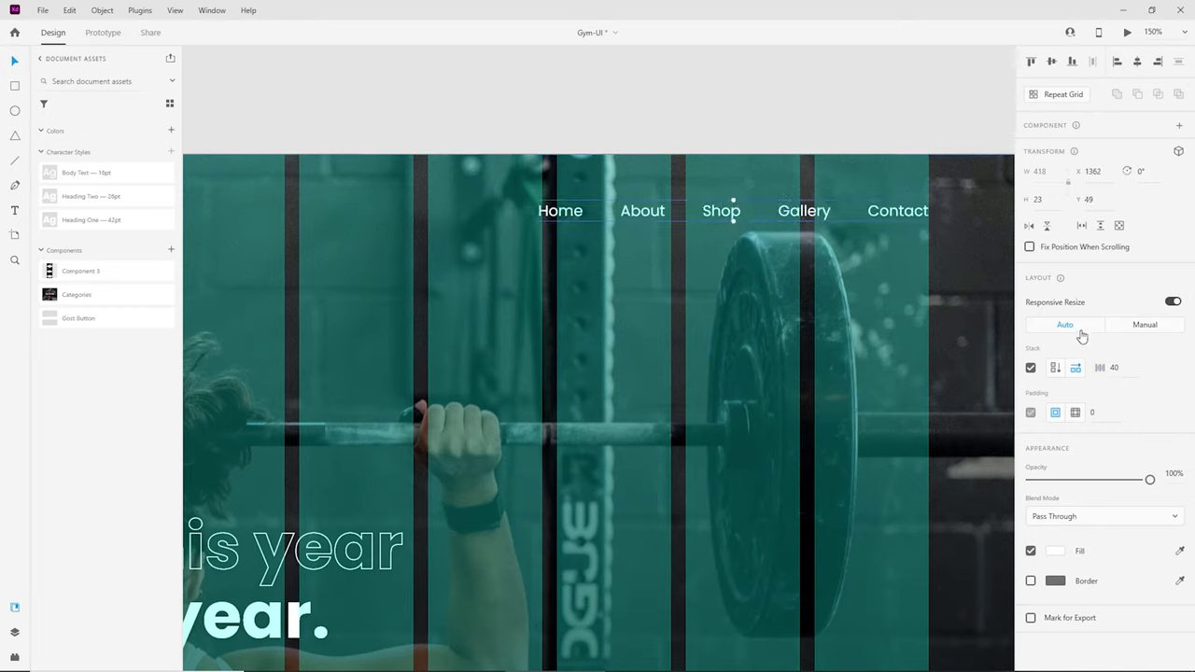
Step: Try a vertical stack direction for the navigation links and switch back to the horizontal one
click(1056, 370)
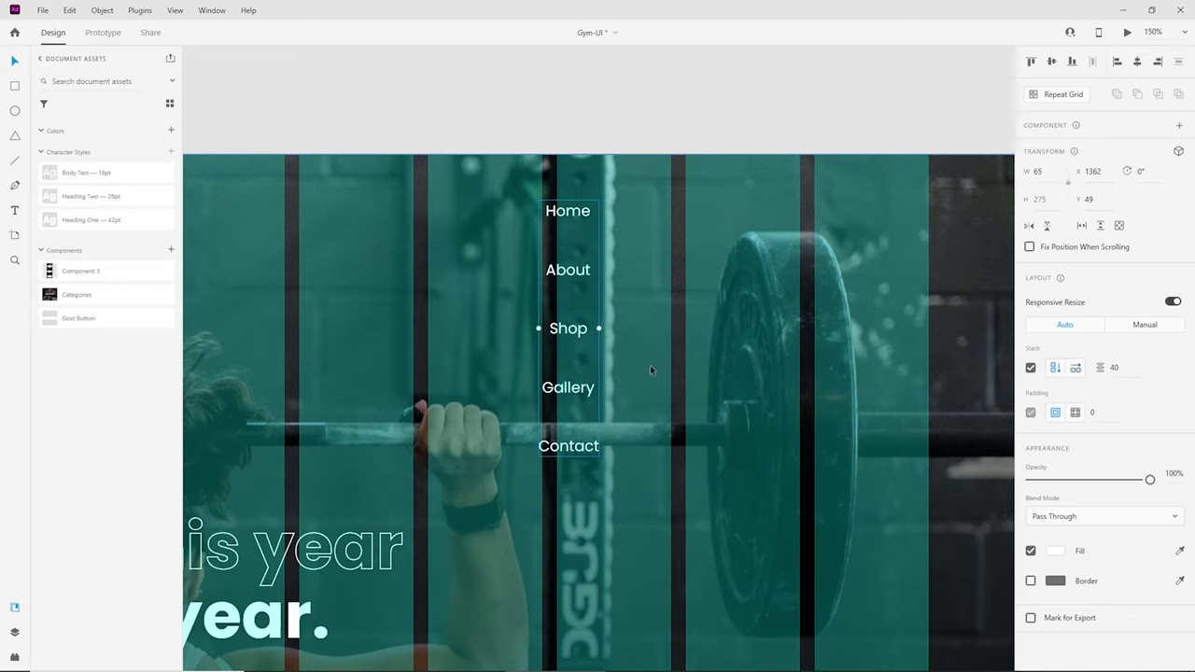
click(1076, 368)
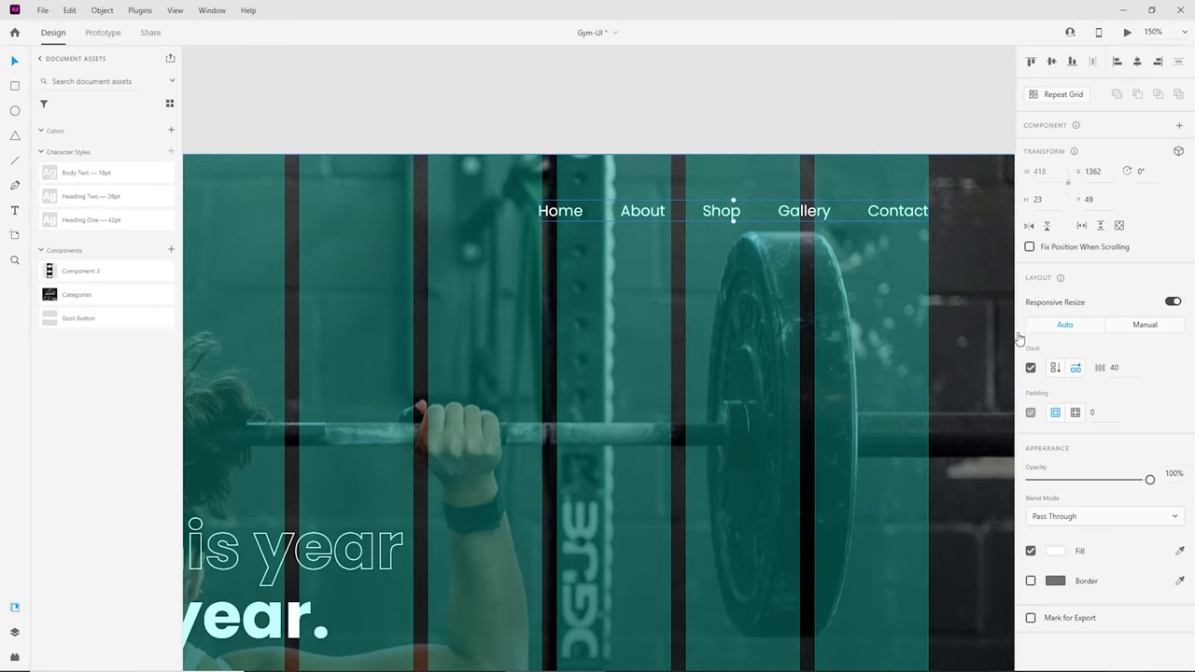
click(746, 137)
key(ctrl+minus)
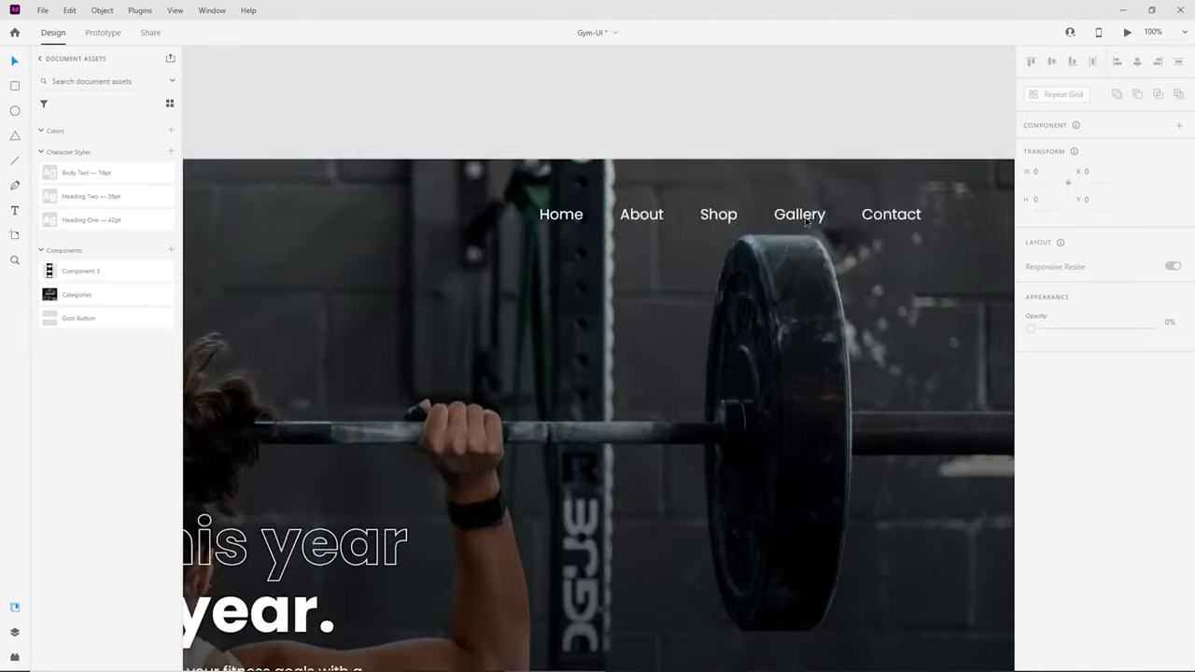
Step: Align the navigation menu vertically with the header logo and place it back at the last layout column
click(688, 265)
scroll(560, 298, left, 5)
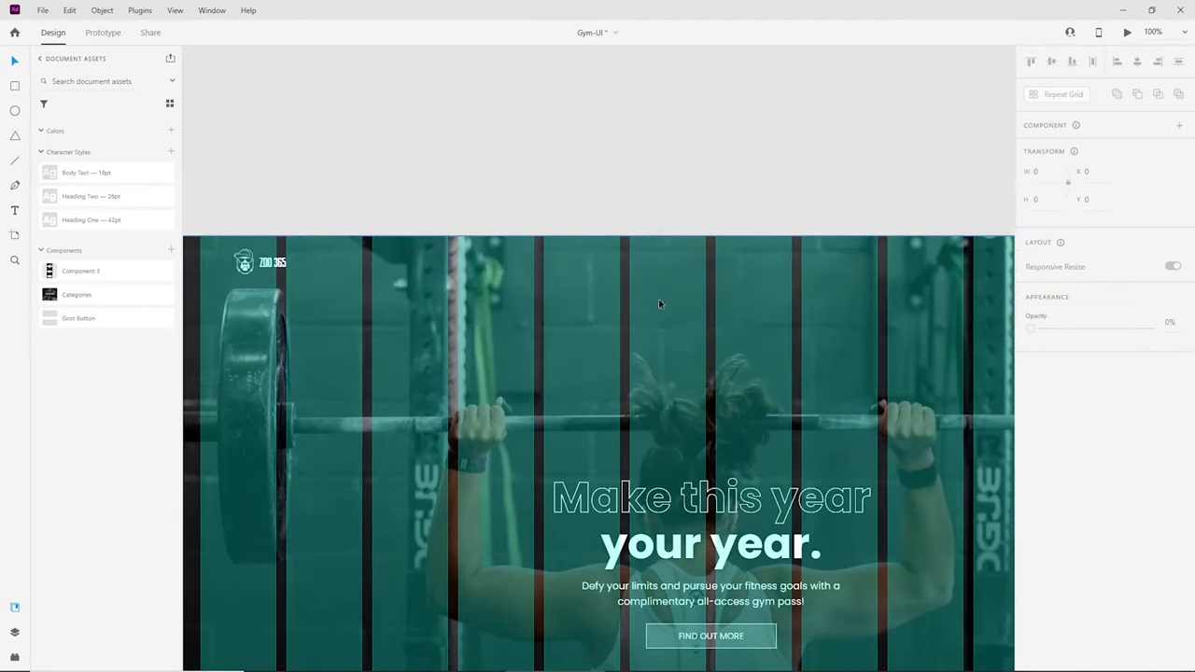
click(284, 269)
click(685, 275)
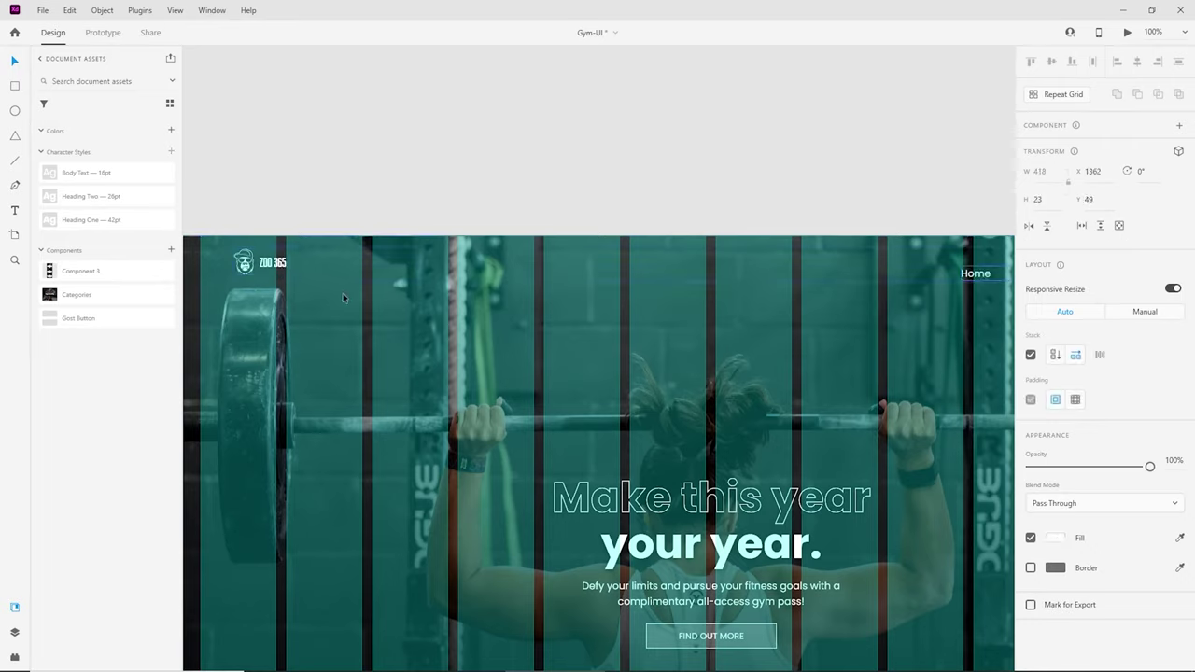
drag(971, 285, 412, 266)
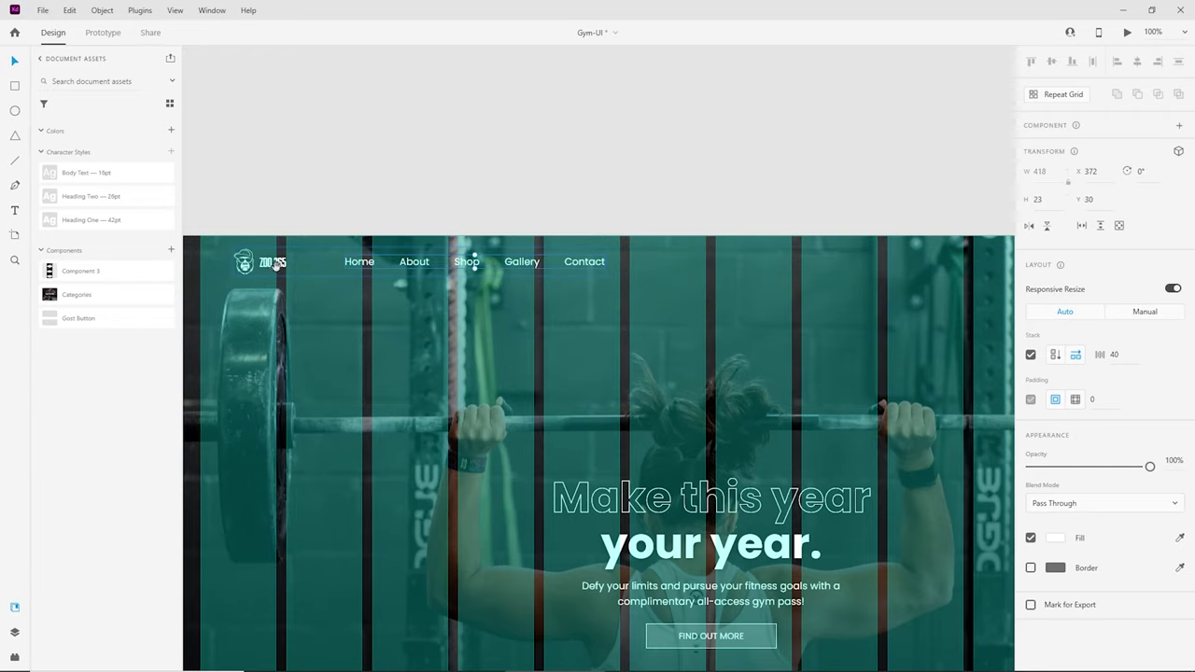
drag(541, 284, 739, 272)
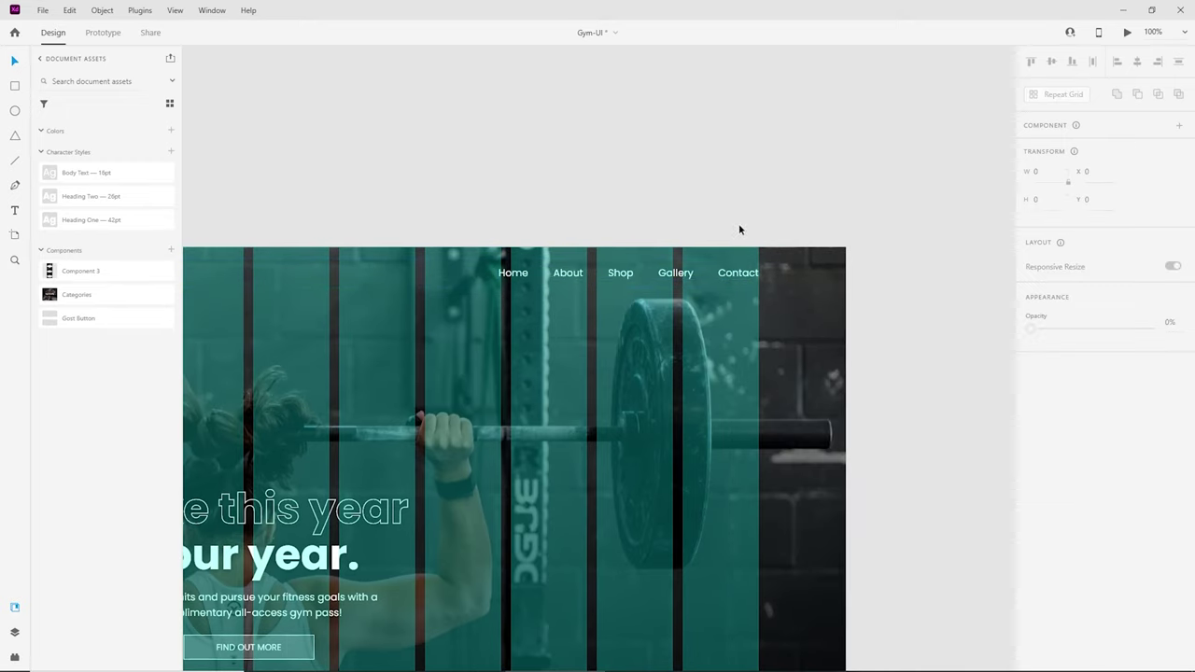
Step: Shift the navigation menu slightly inward from the outer edge of the last layout column
key(ctrl+equal)
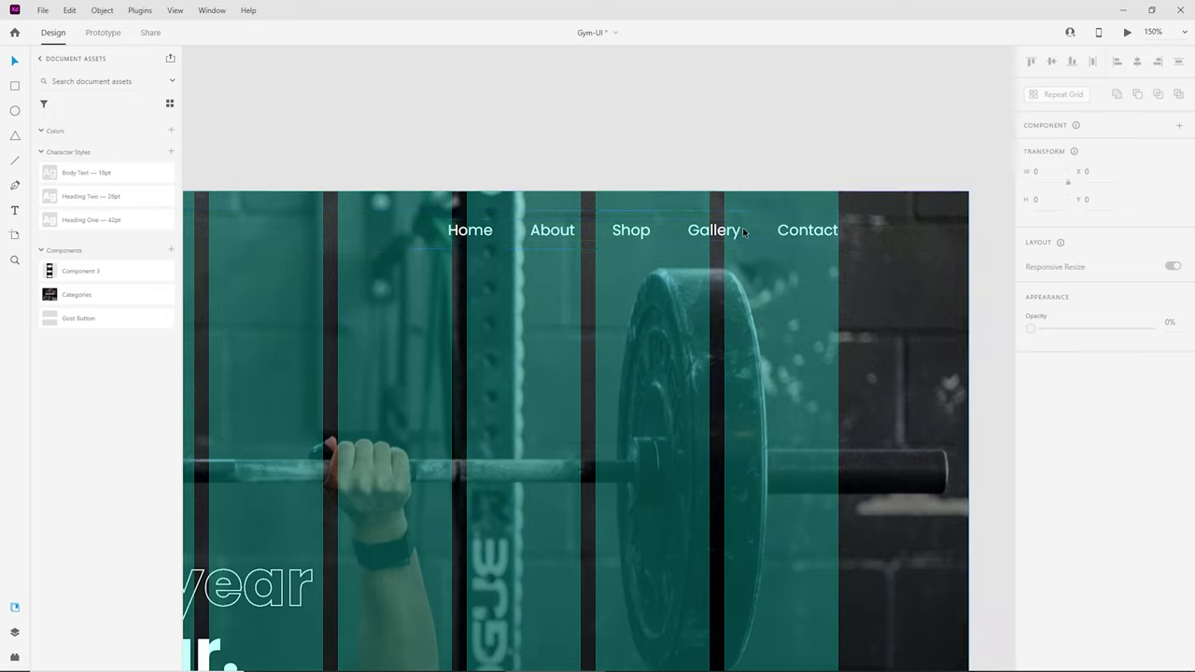
click(766, 224)
drag(807, 234, 787, 238)
click(797, 184)
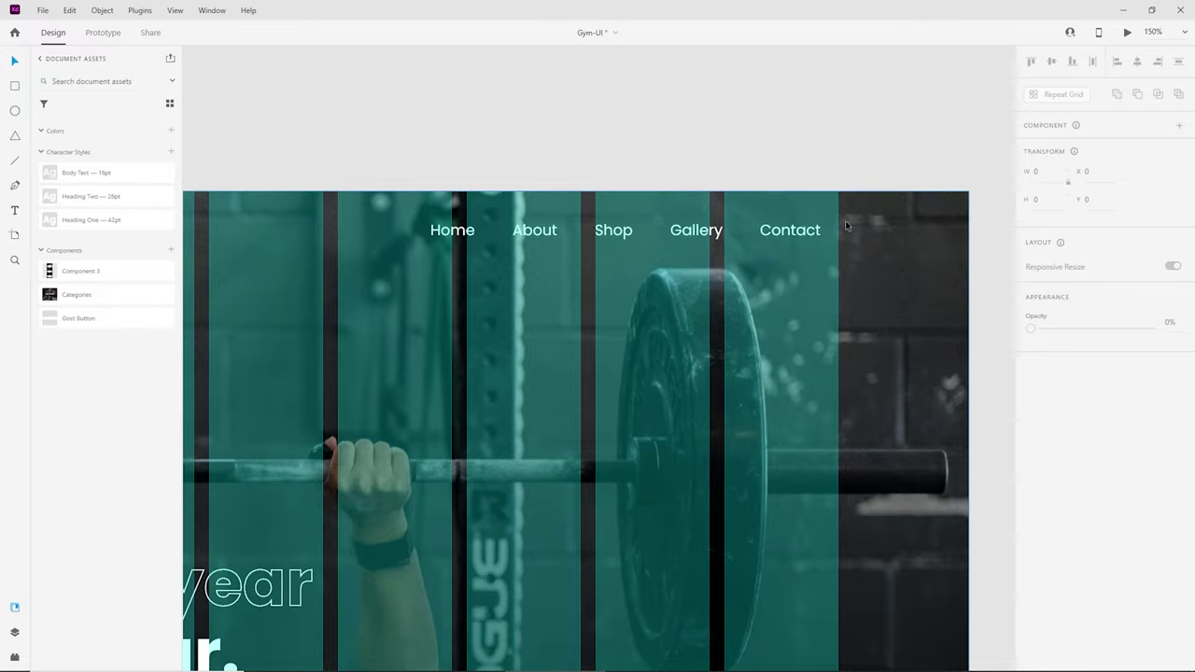
Step: Turn off the layout grid on the 1920-wide home artboard
key(ctrl+minus)
drag(661, 345, 956, 201)
key(ctrl+minus)
scroll(729, 377, down, 1)
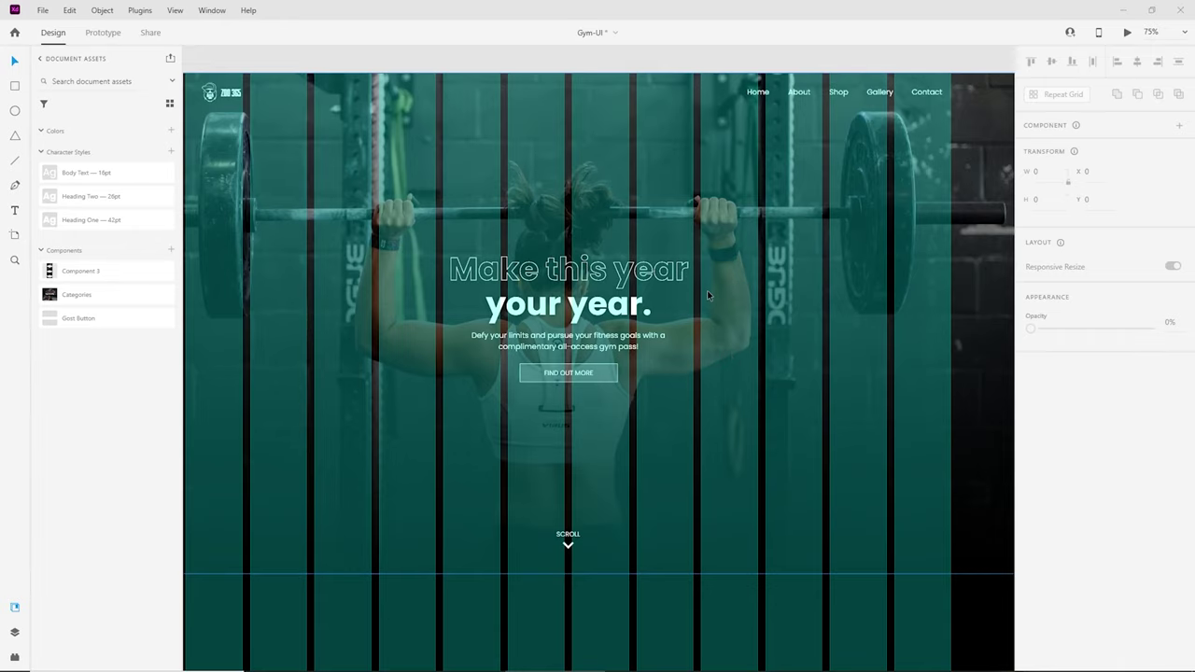
click(630, 278)
scroll(772, 413, down, 3)
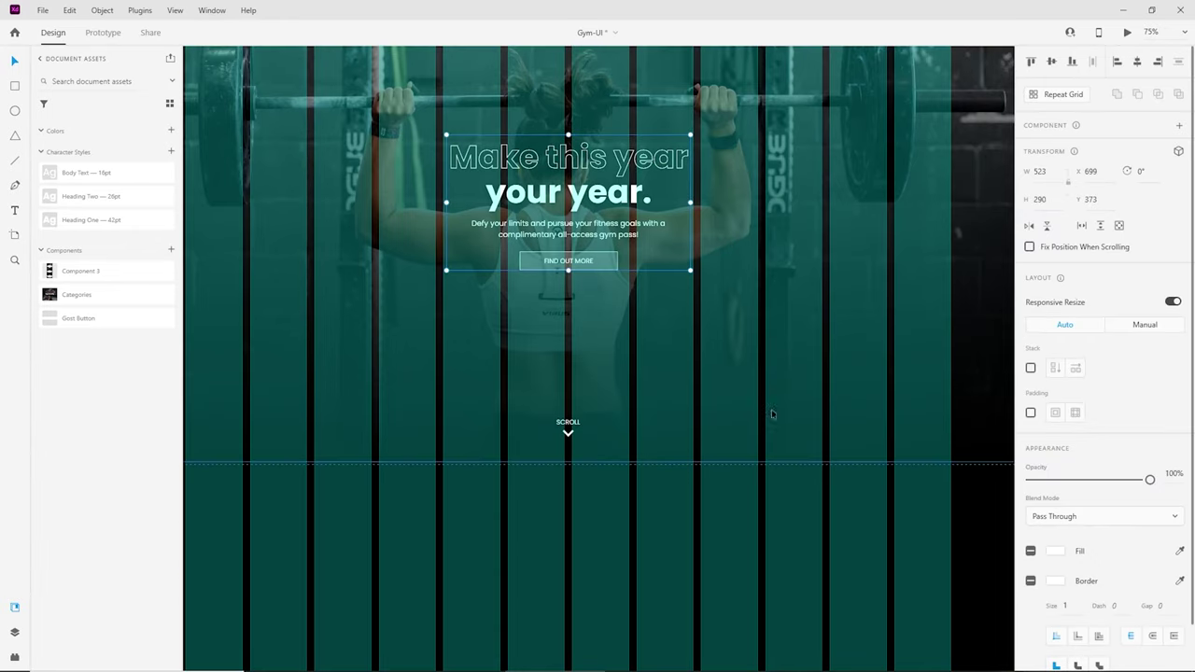
click(1004, 538)
click(1031, 480)
scroll(785, 427, up, 3)
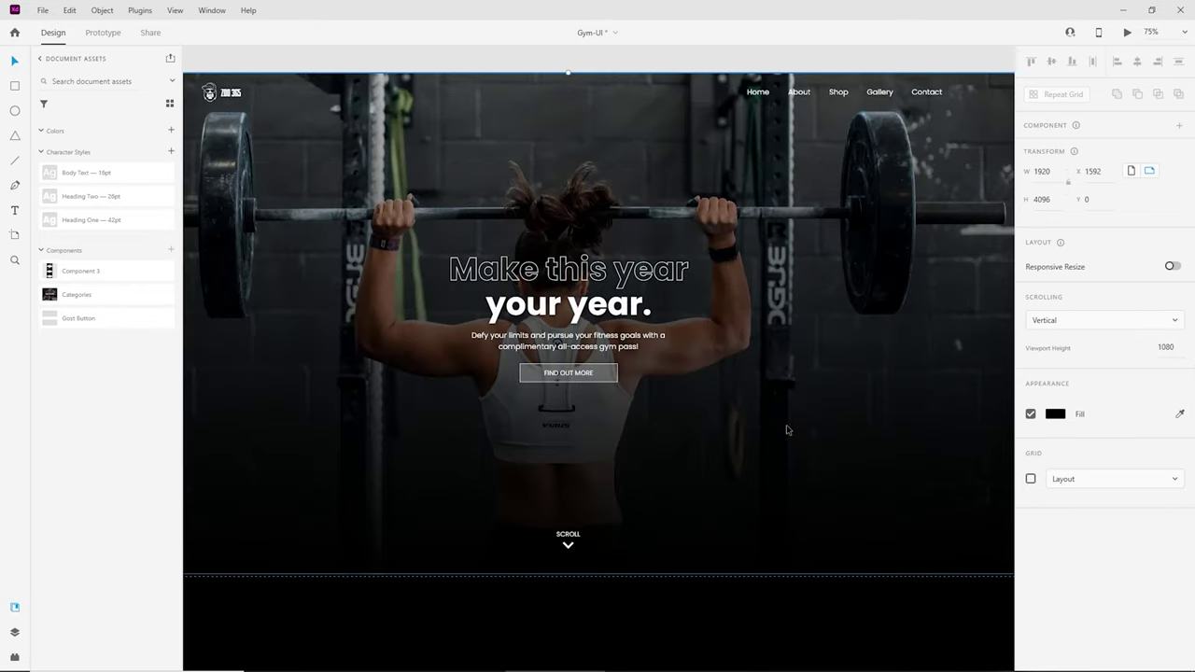
Step: Set the font size of the outlined "Make this year" headline line to 98
click(617, 292)
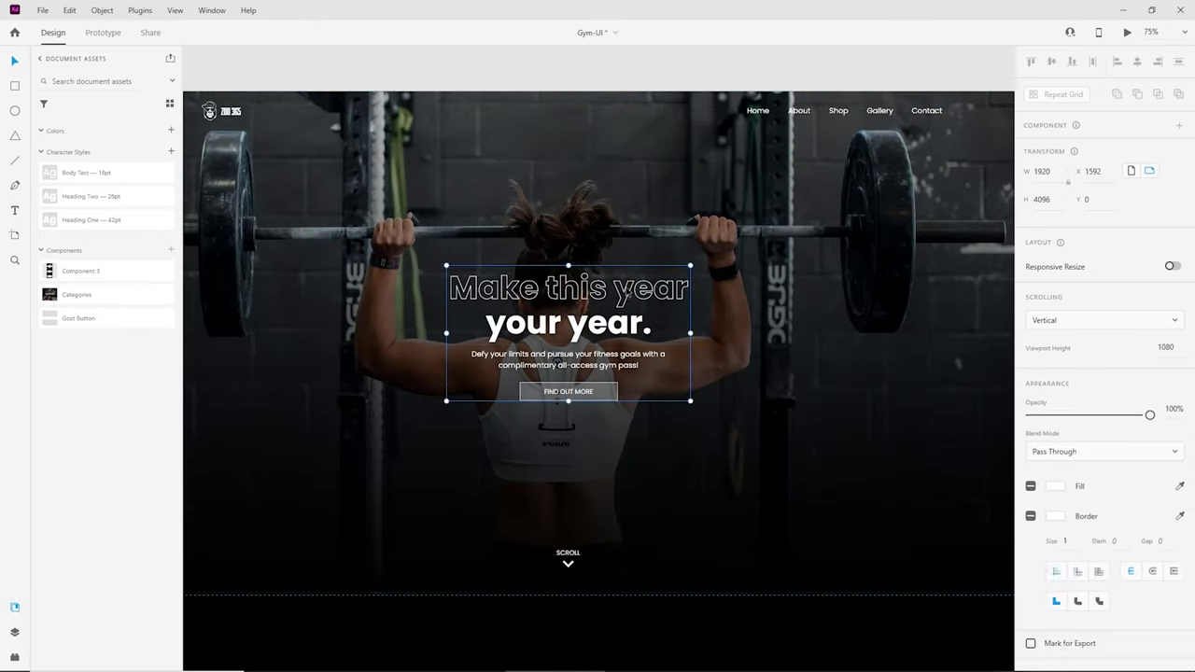
click(616, 292)
click(15, 607)
key(ctrl+1)
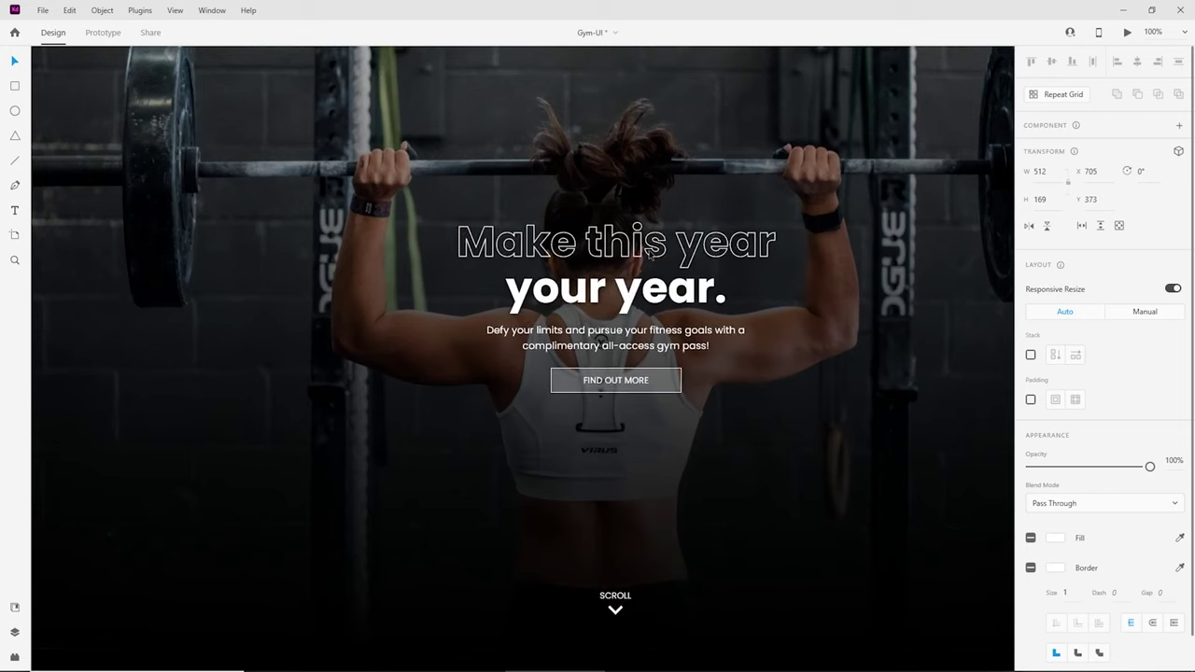
double_click(656, 249)
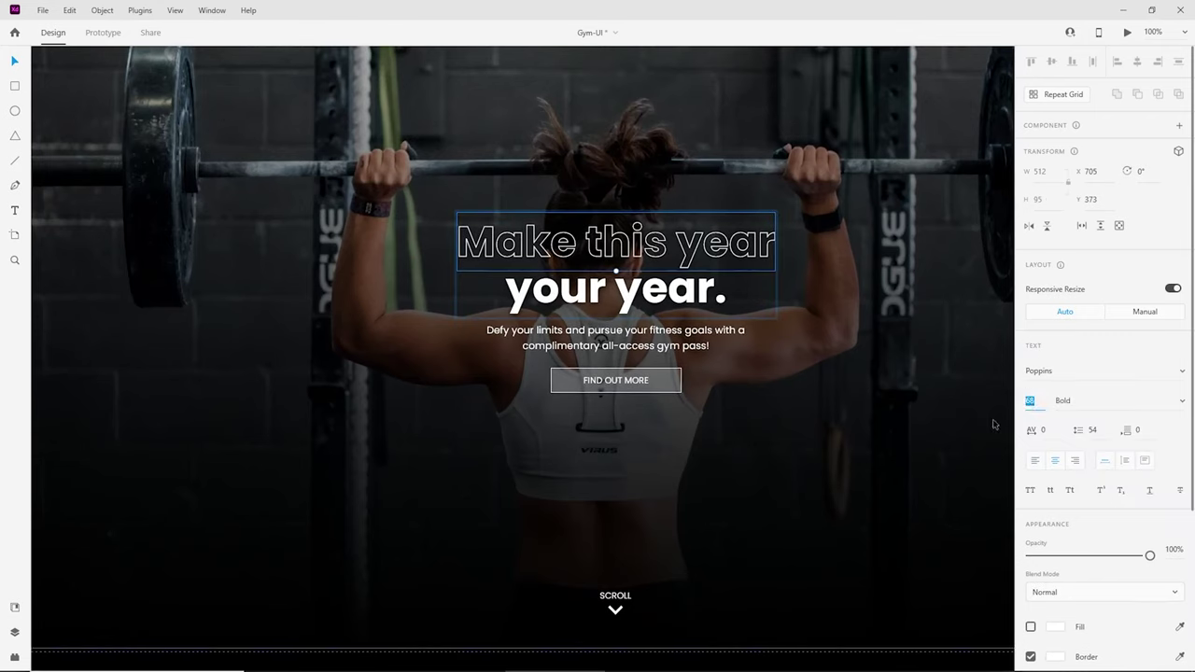
text(8)
key(Return)
Step: Set the "your year." line's font size to 98 and move both headline lines up to open space, starting at Y 292
click(645, 290)
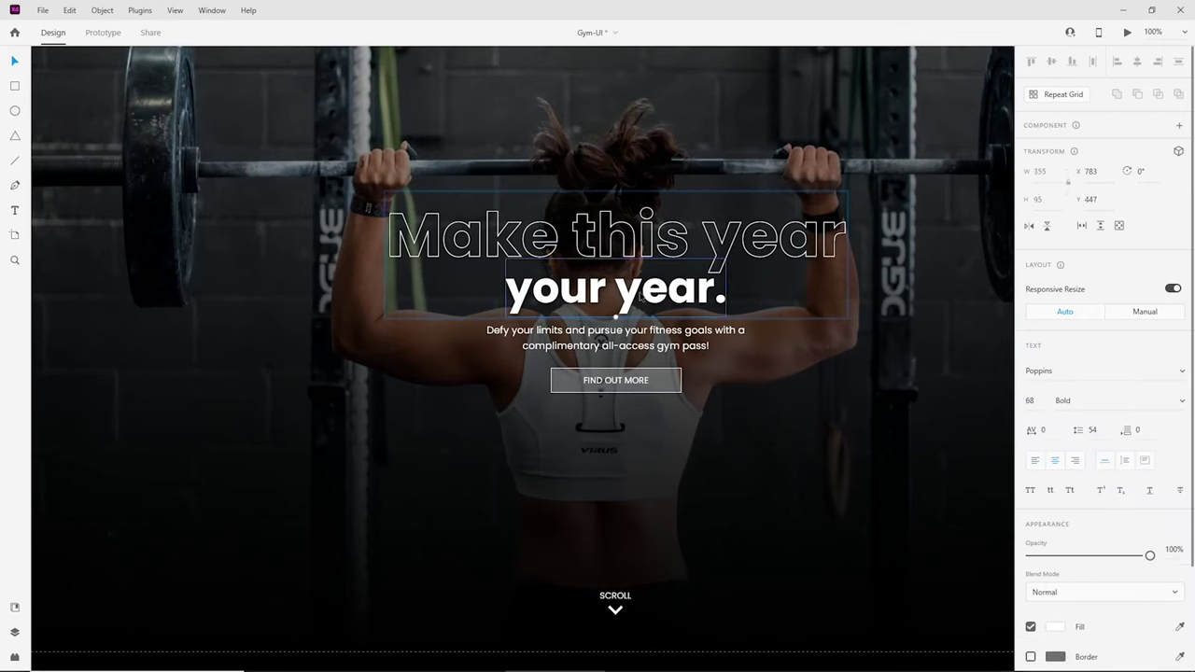
text(98)
key(Return)
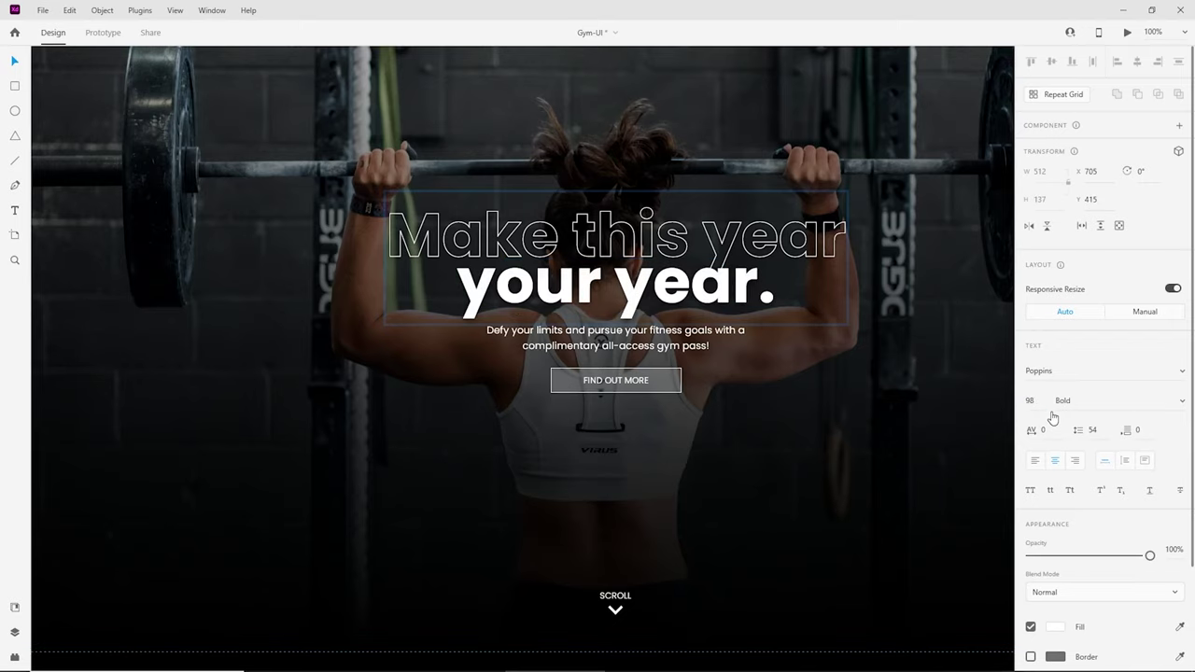
drag(661, 245, 674, 219)
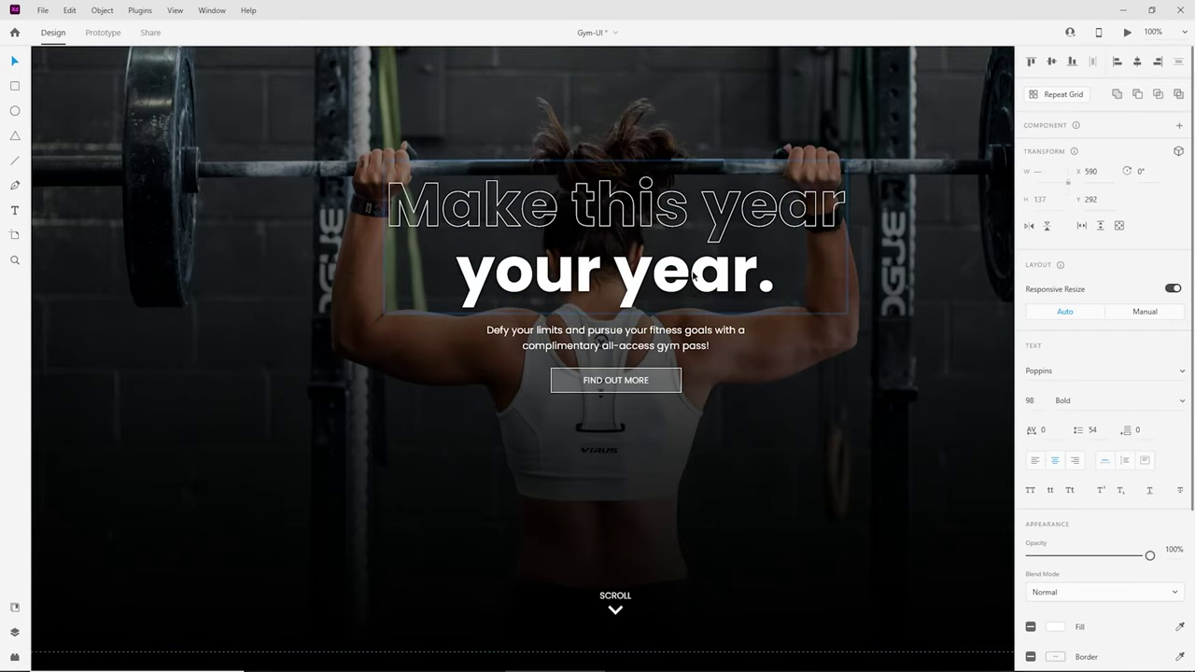
click(819, 349)
Step: Ungroup the hero content group holding the headline, paragraph and button
key(ctrl+minus)
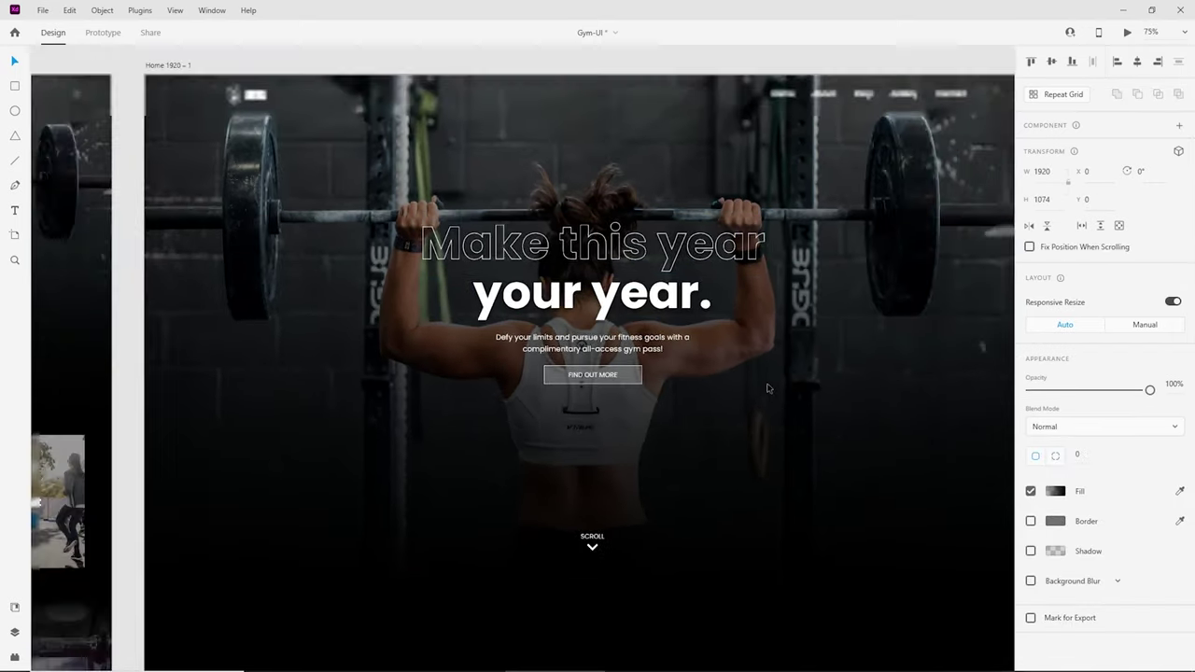
drag(734, 405, 715, 422)
click(596, 266)
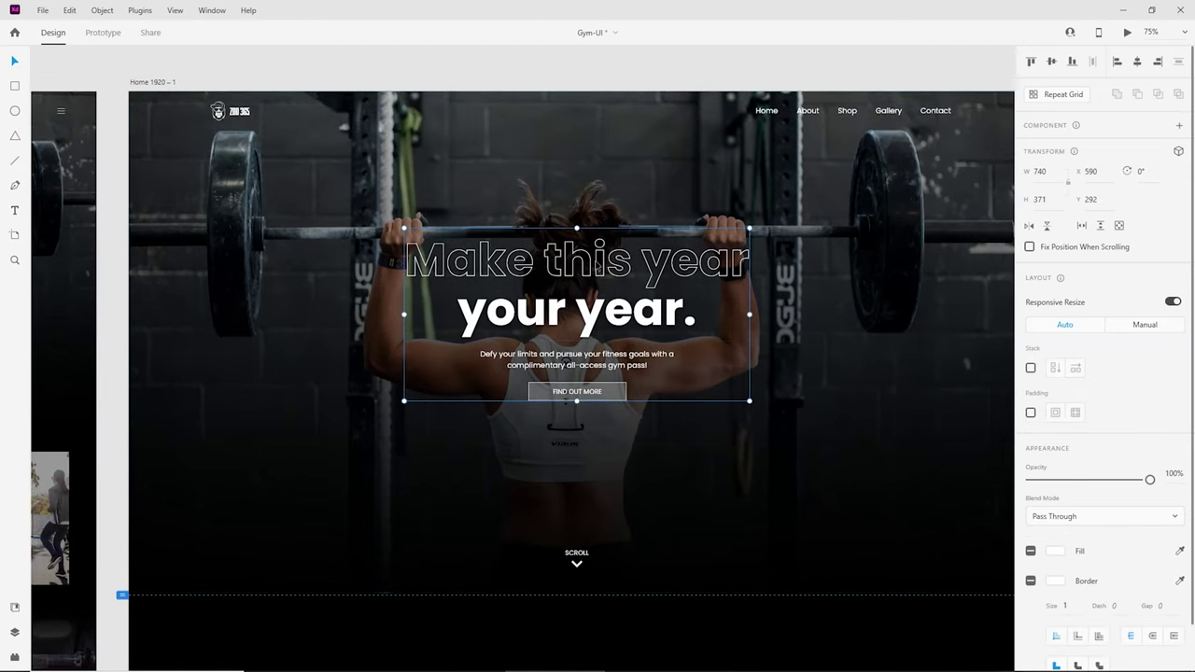
double_click(596, 266)
key(Escape)
double_click(619, 271)
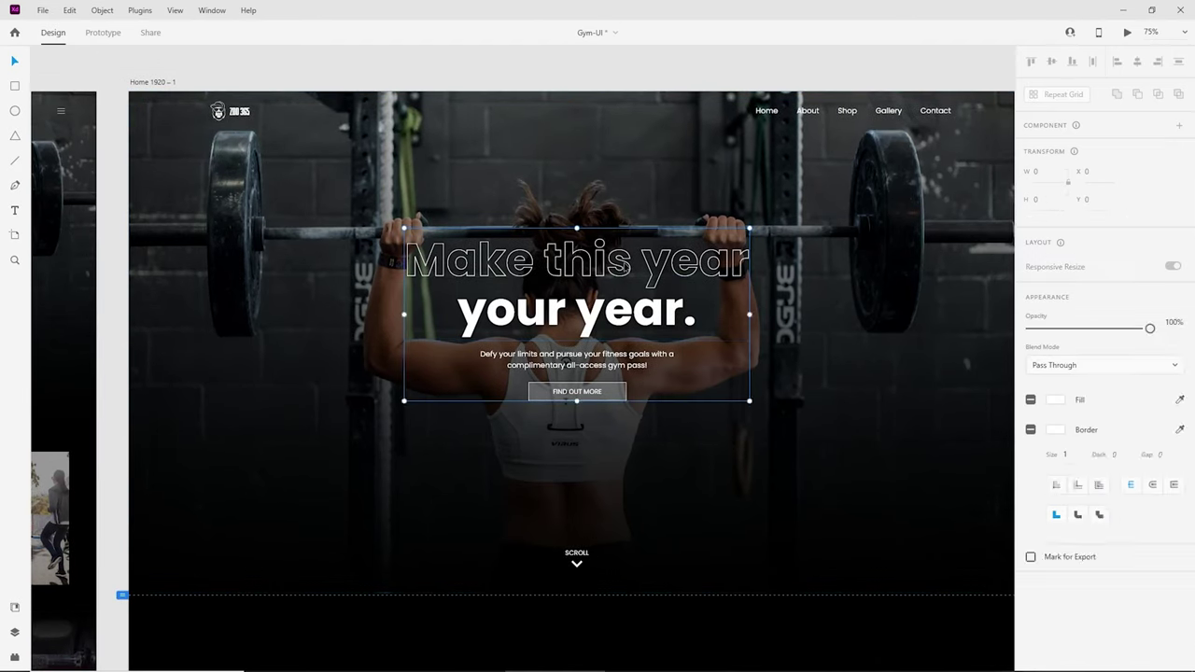
key(Escape)
right_click(641, 254)
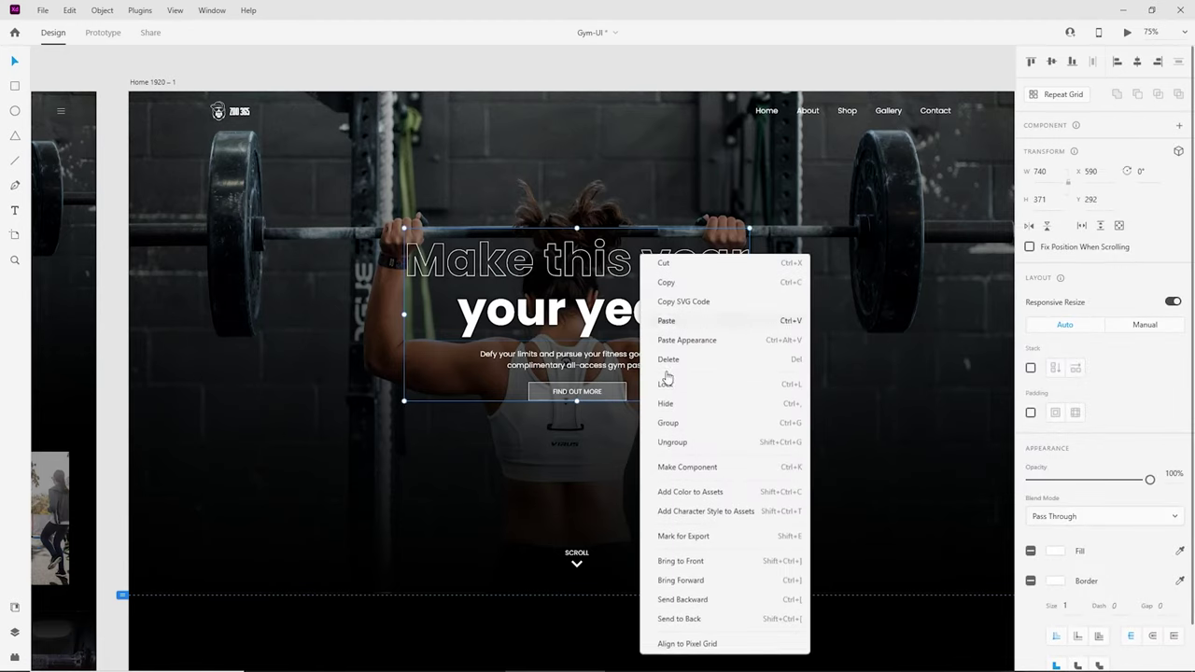
click(702, 443)
click(832, 334)
Step: Ungroup the two headline lines "Make this year" and "your year." into separate text objects
click(651, 276)
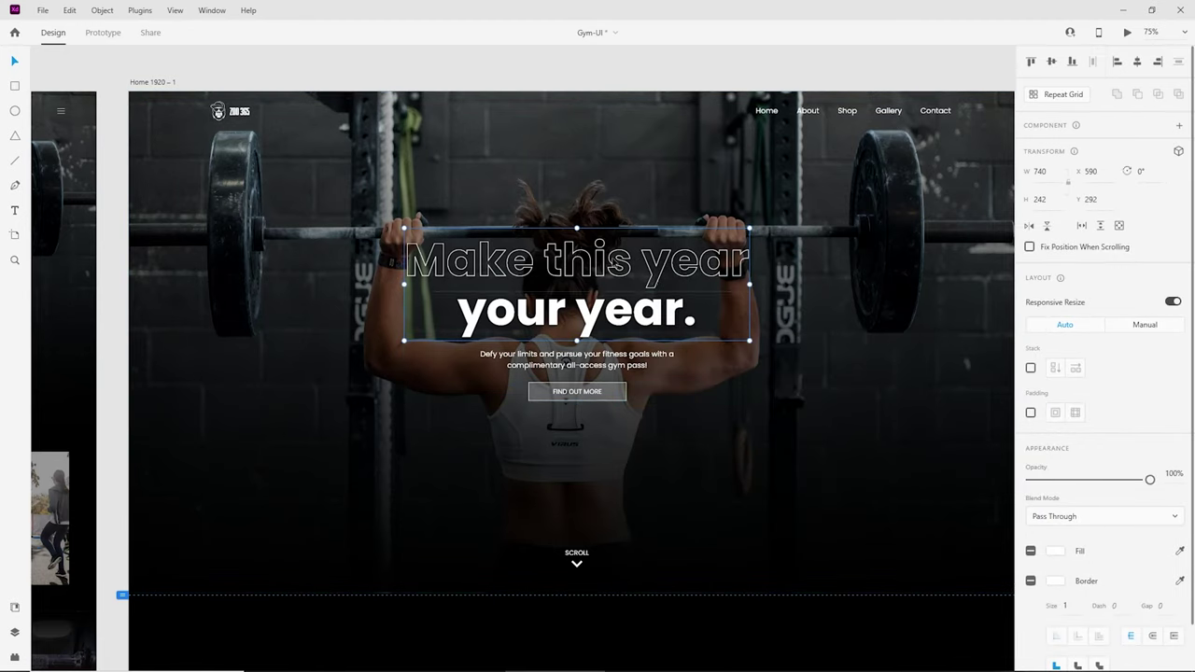
right_click(610, 262)
click(667, 446)
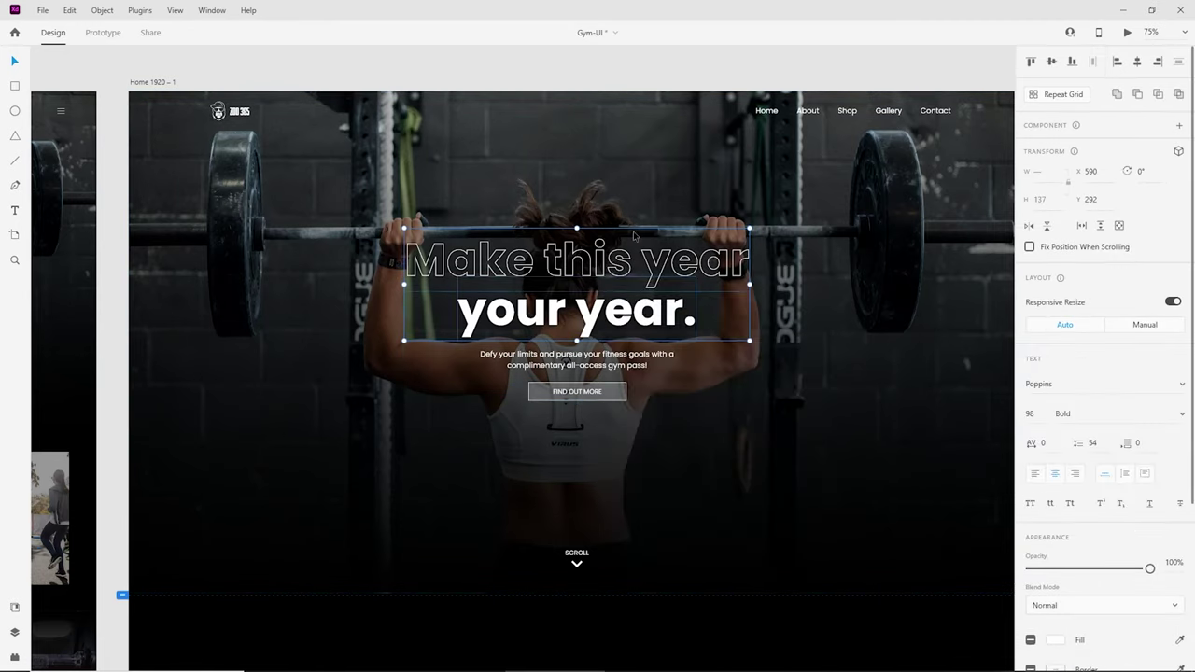
click(558, 241)
click(585, 333)
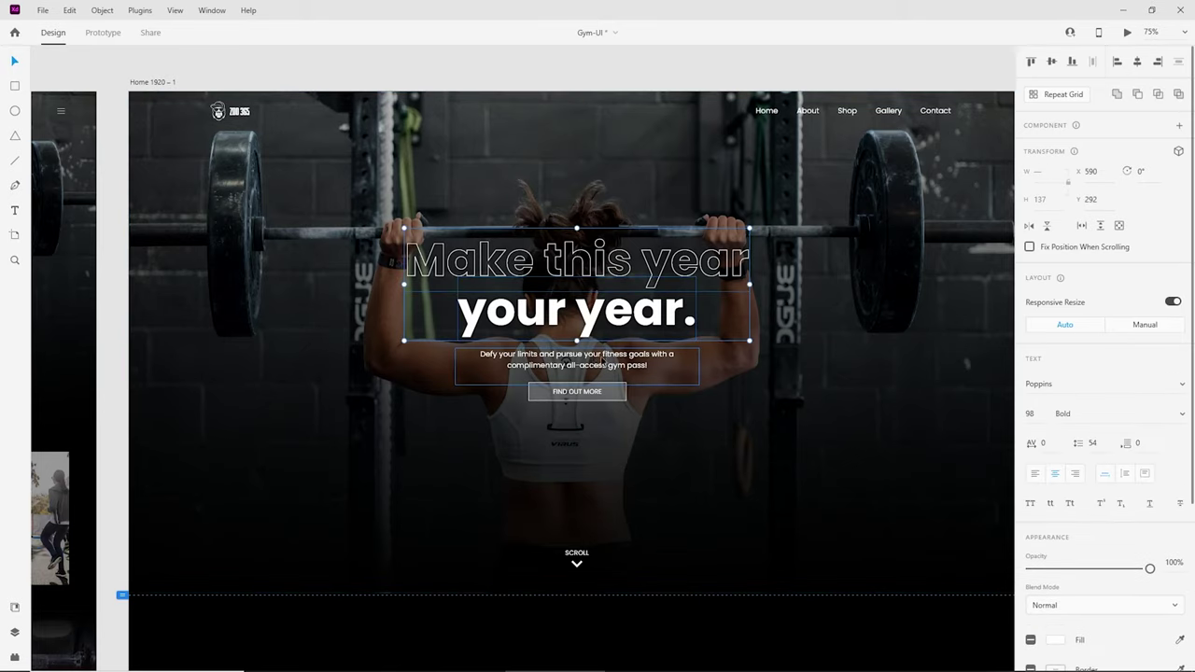
shift+click(644, 362)
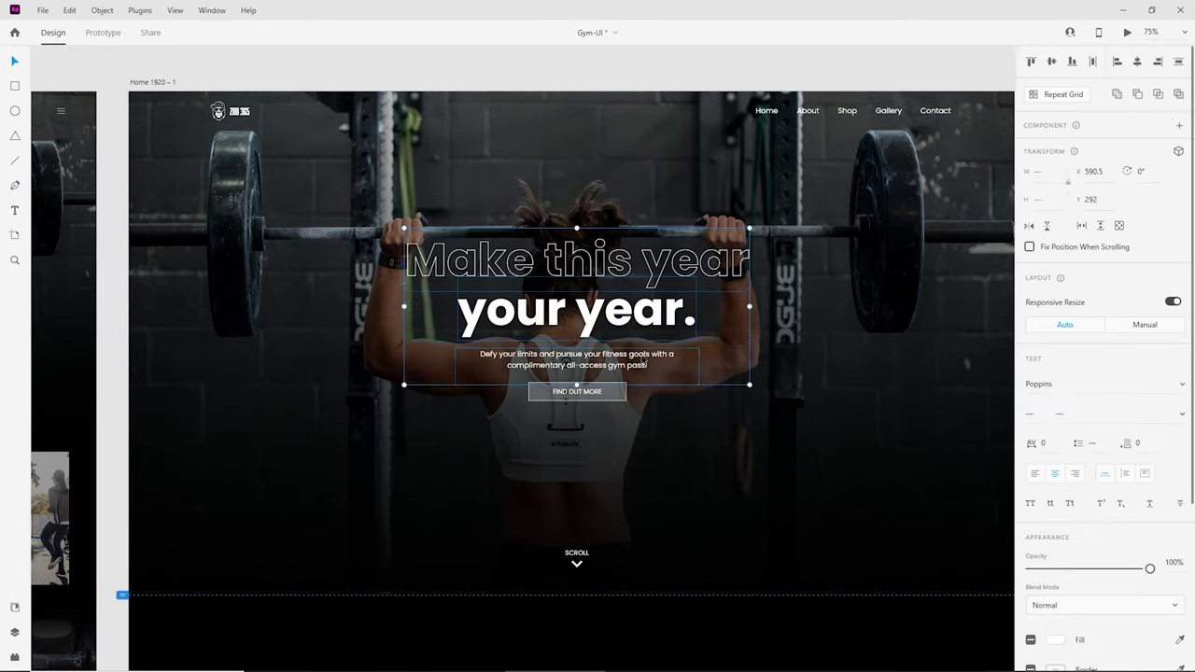
shift+click(680, 381)
click(617, 467)
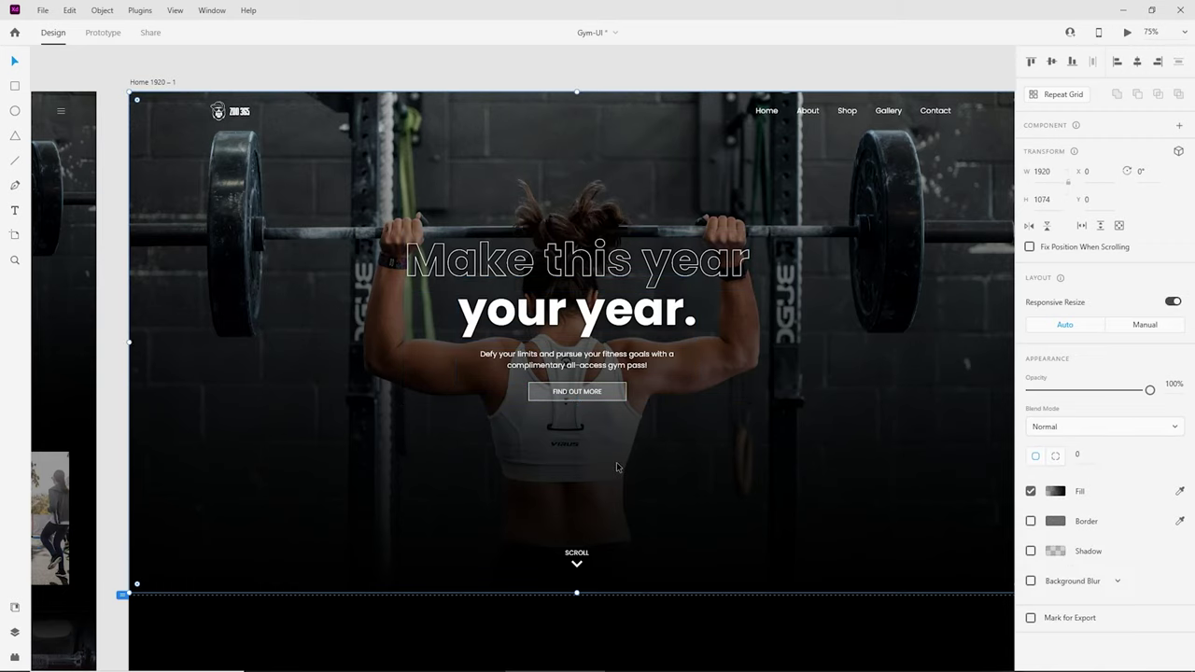
Step: Enlarge the FIND OUT MORE button to about 276 wide, keeping it centred below the hero paragraph
key(ctrl+1)
drag(642, 496, 633, 444)
click(635, 350)
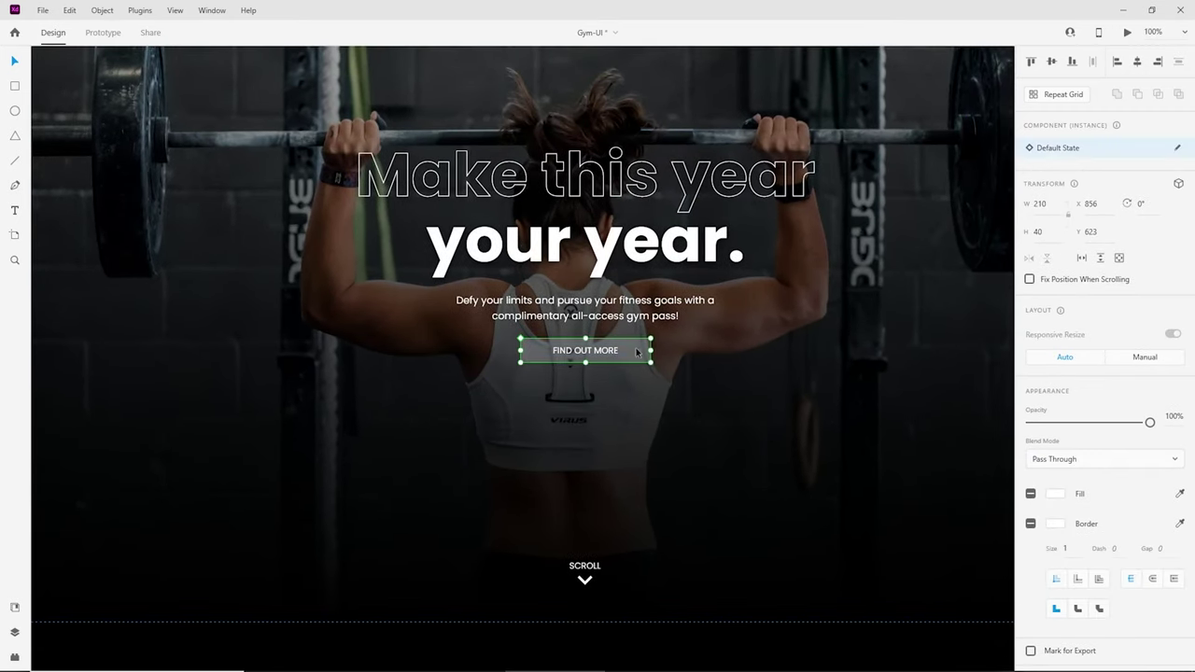
drag(651, 363, 625, 363)
Step: Set the font size of the hero paragraph "Defy your limits and pursue your fitness goals" to 18
click(635, 310)
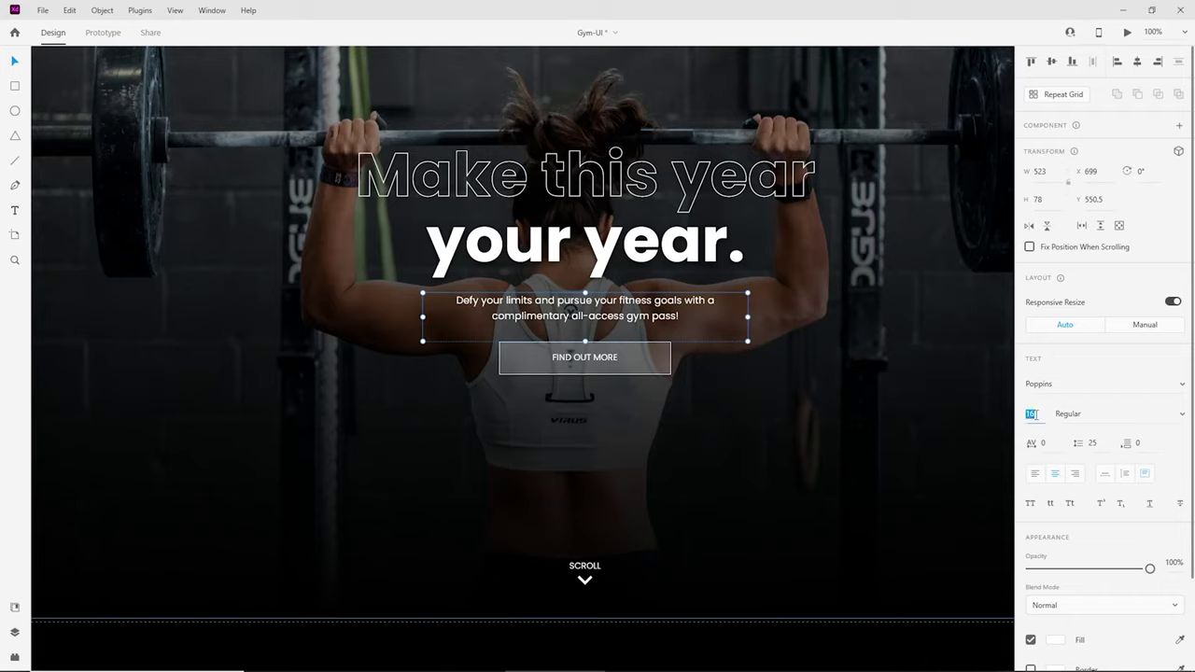
text(18)
key(Return)
Step: Increase the font size of the FIND OUT MORE label and move the button slightly further below the hero paragraph
click(634, 362)
double_click(601, 363)
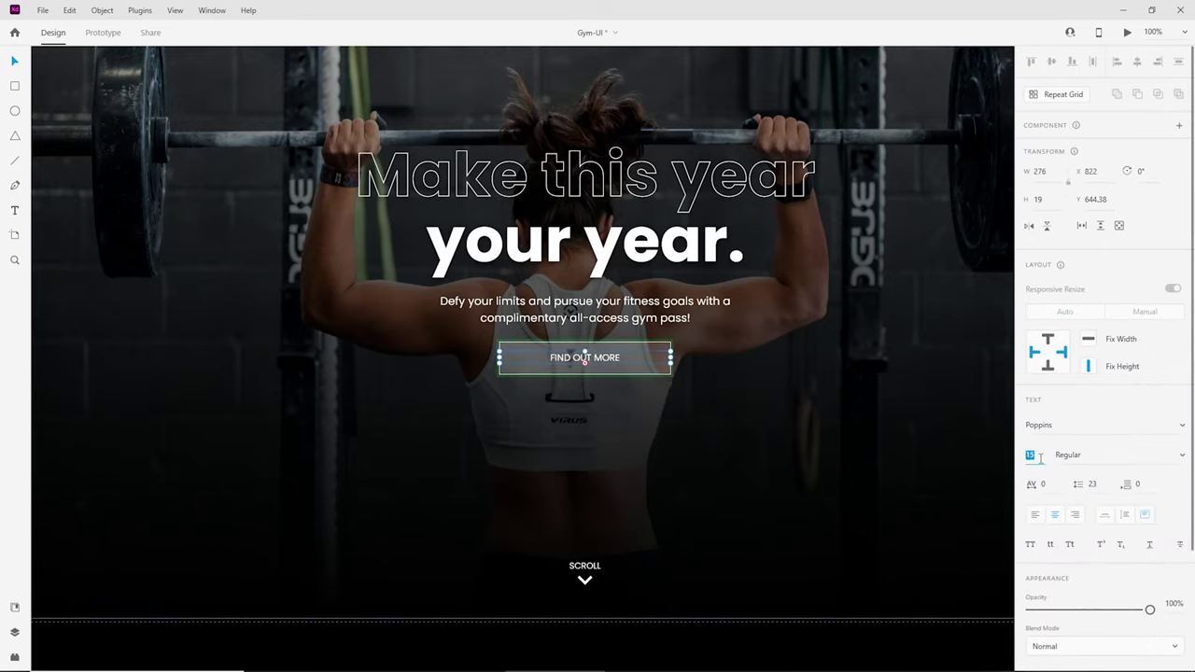
click(608, 360)
drag(608, 361, 607, 371)
click(798, 395)
Step: Group the two hero headline lines, the paragraph and the FIND OUT MORE button
key(ctrl+minus)
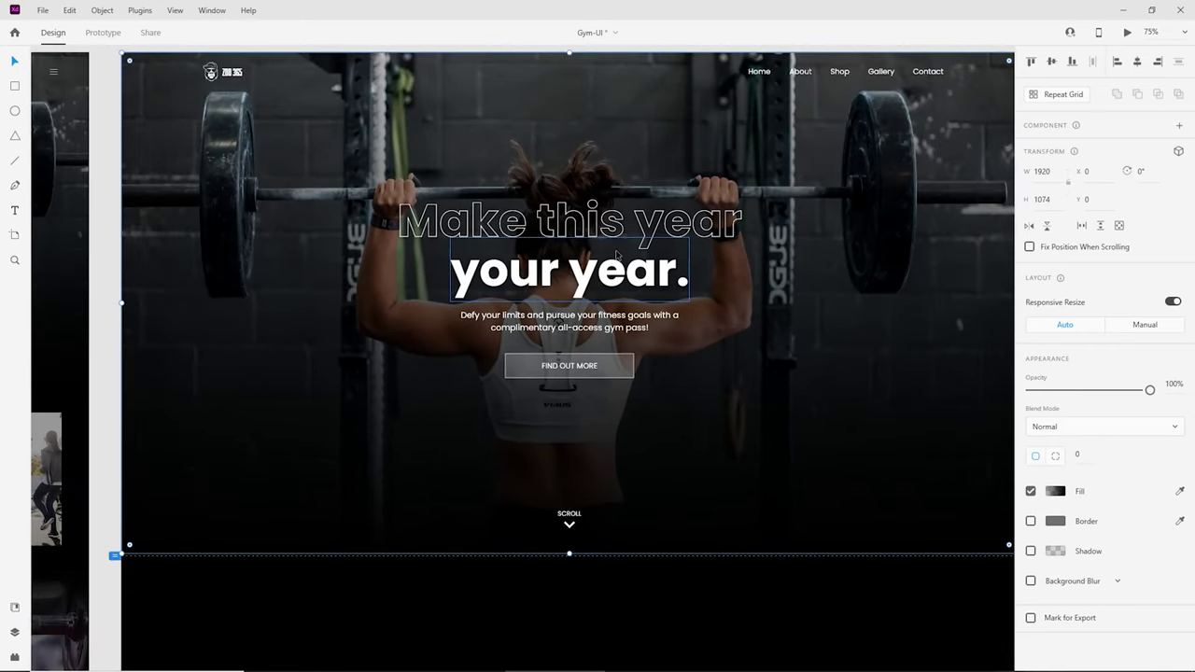
double_click(616, 252)
shift+click(593, 342)
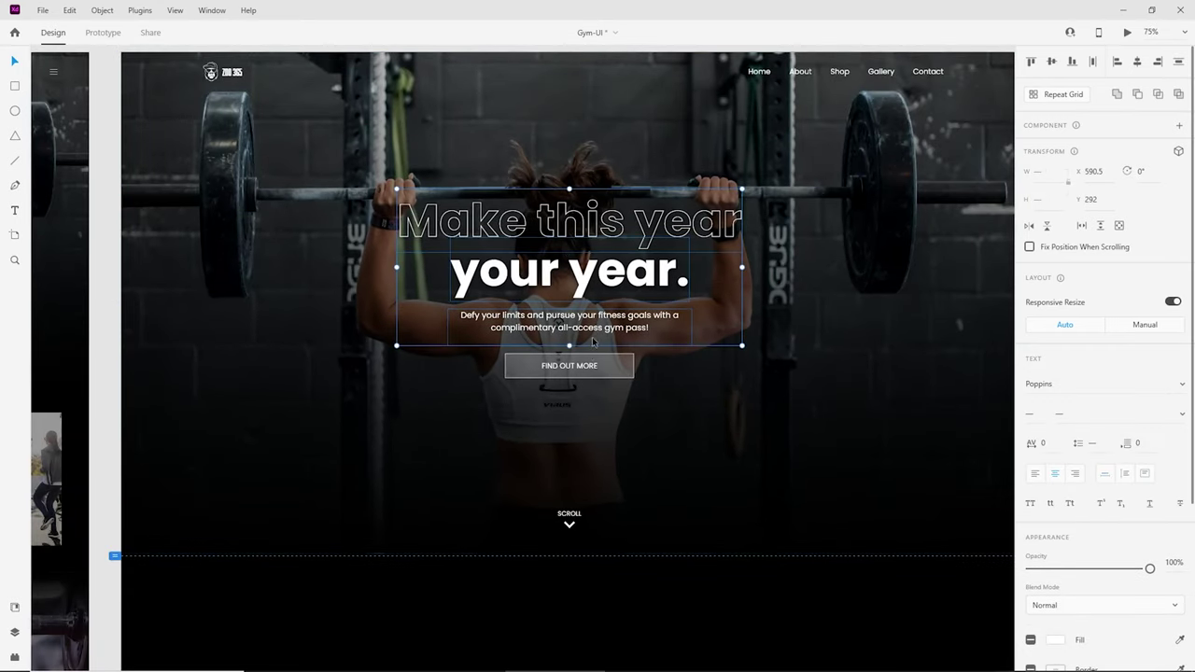
shift+click(598, 366)
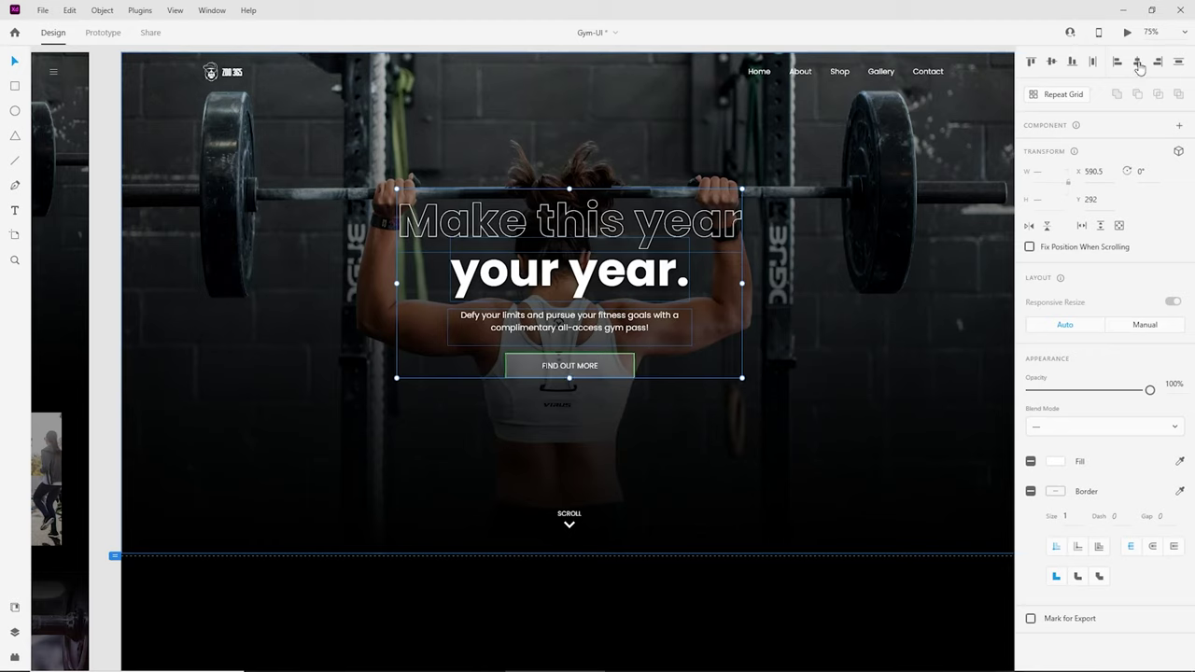
key(ctrl+g)
Step: Centre the hero content group vertically and horizontally on the 1920-wide hero background
shift+click(650, 140)
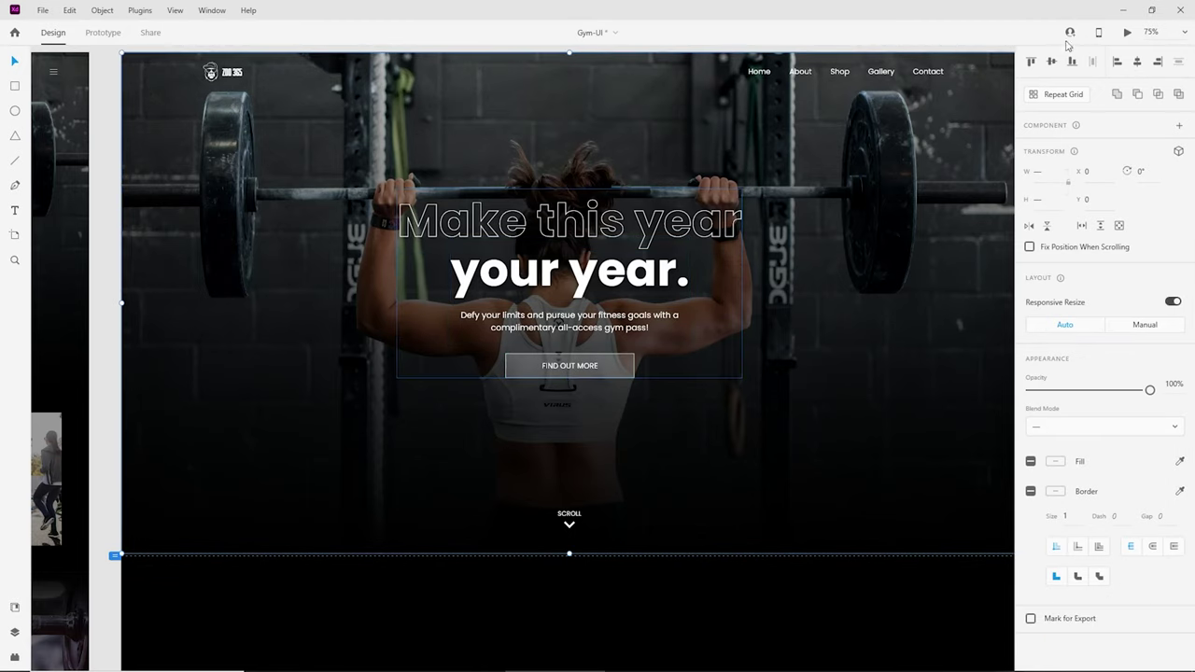
click(1053, 61)
click(1138, 62)
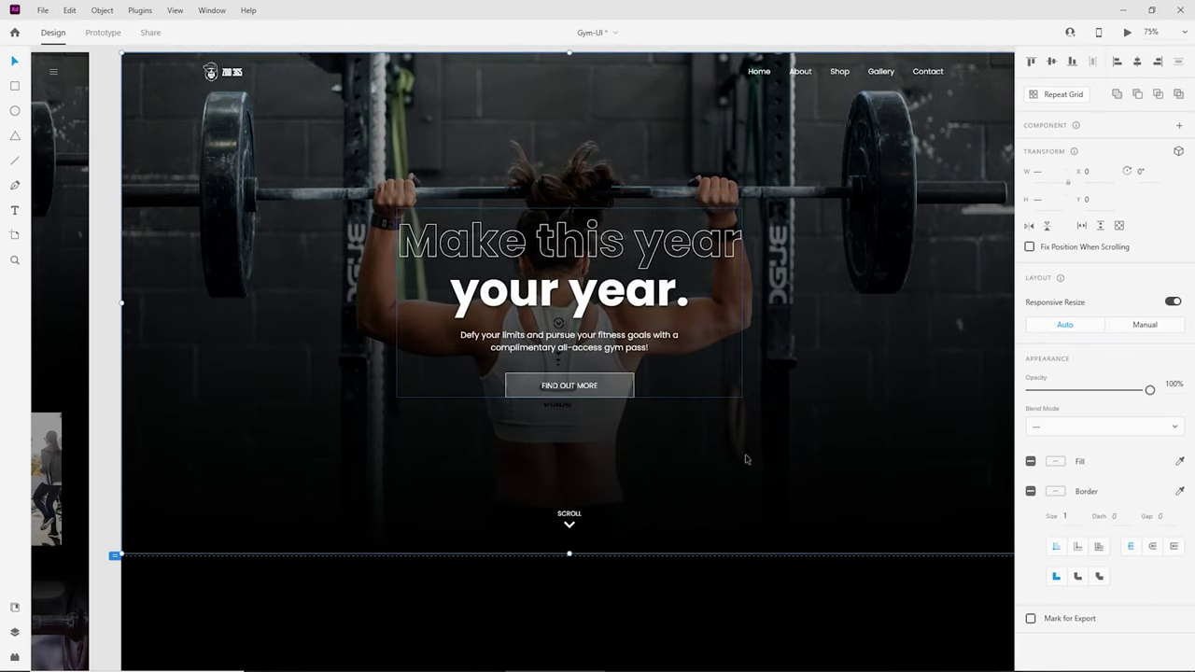
click(789, 604)
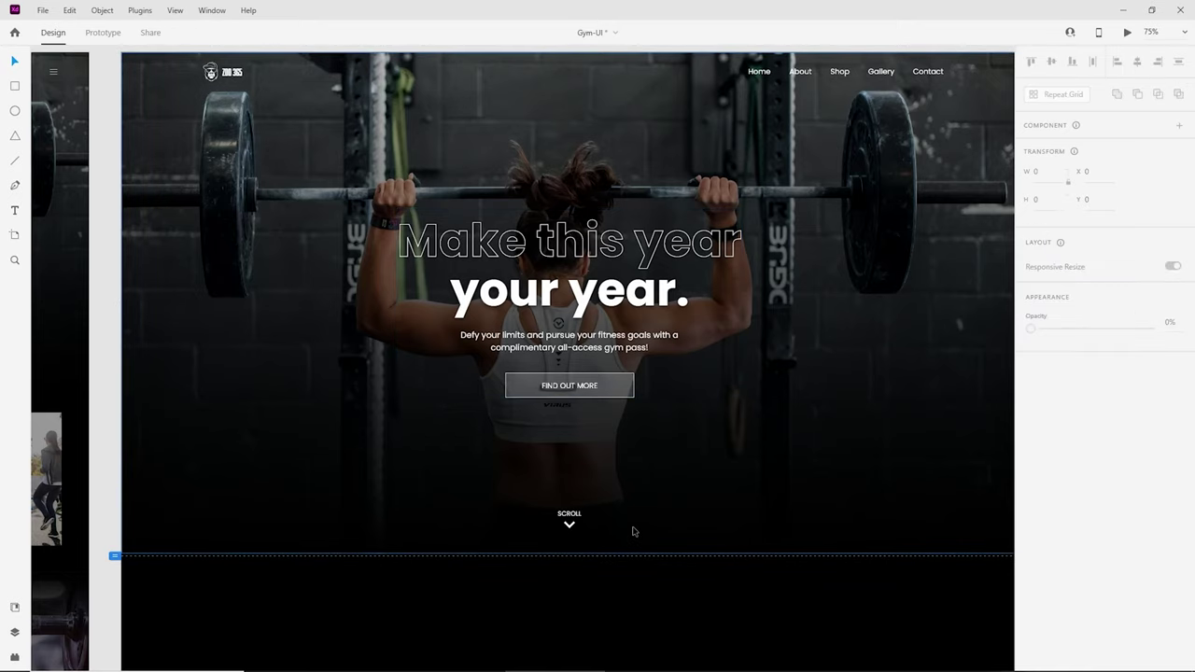
Step: Copy the Expert Coaching, Nutrition and Support cards from the iPad artboard and paste them below the hero on the desktop artboard
drag(725, 465, 713, 377)
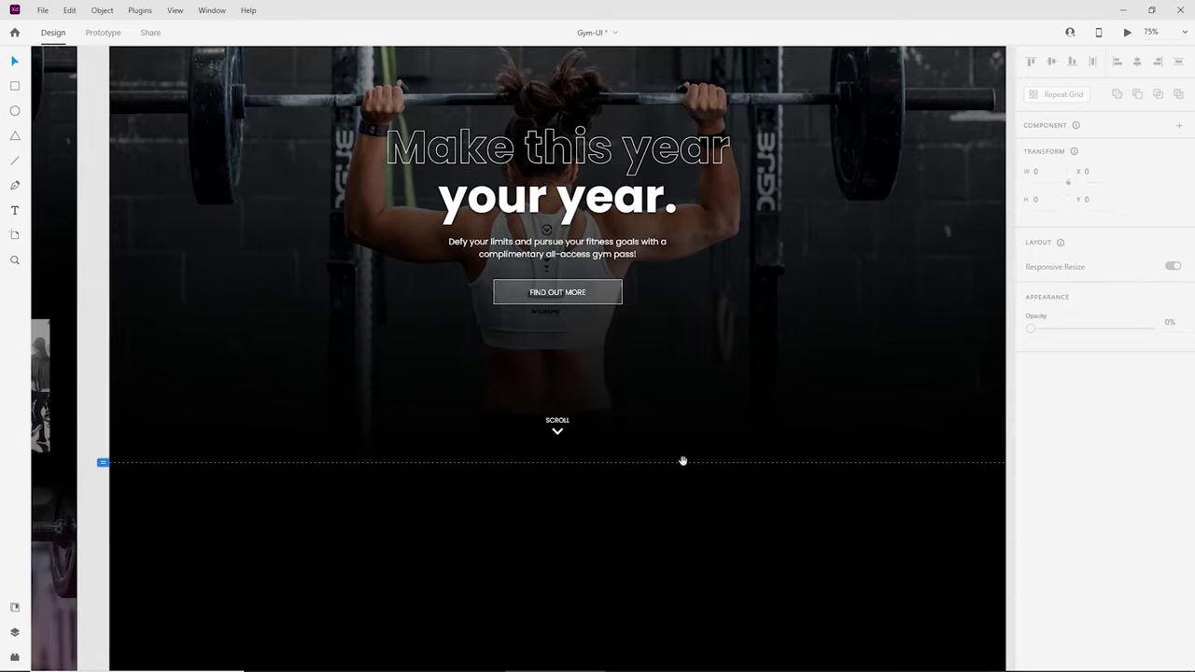
scroll(683, 462, down, 3)
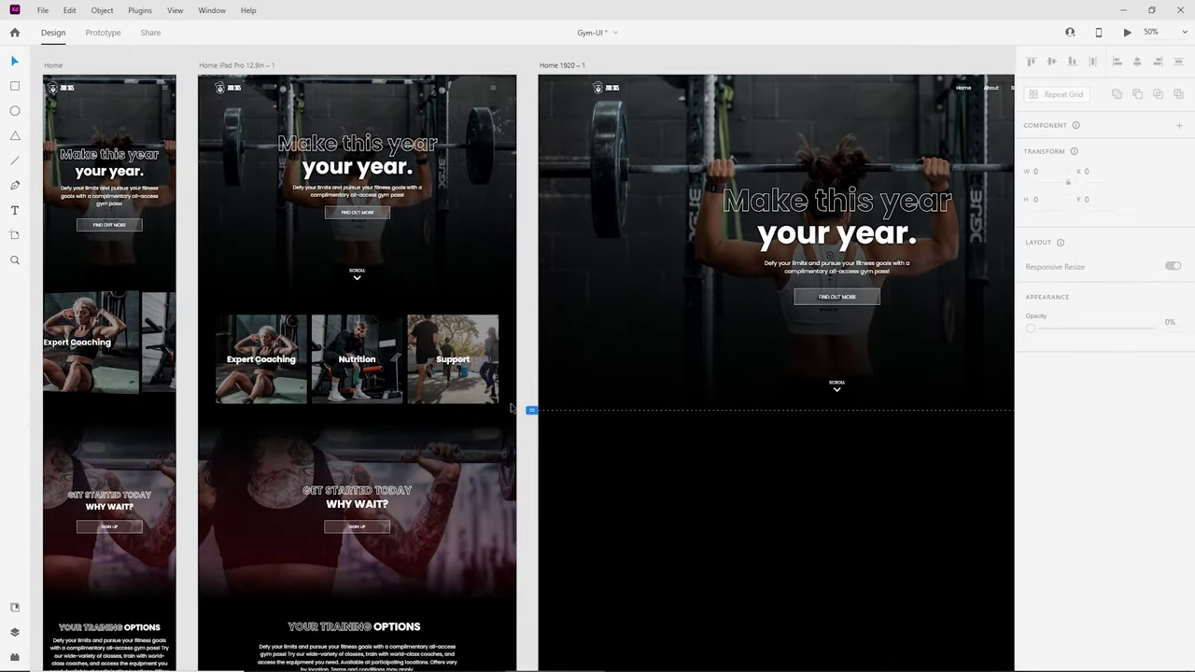
drag(511, 408, 864, 439)
drag(984, 472, 482, 424)
drag(713, 451, 574, 384)
drag(571, 449, 591, 375)
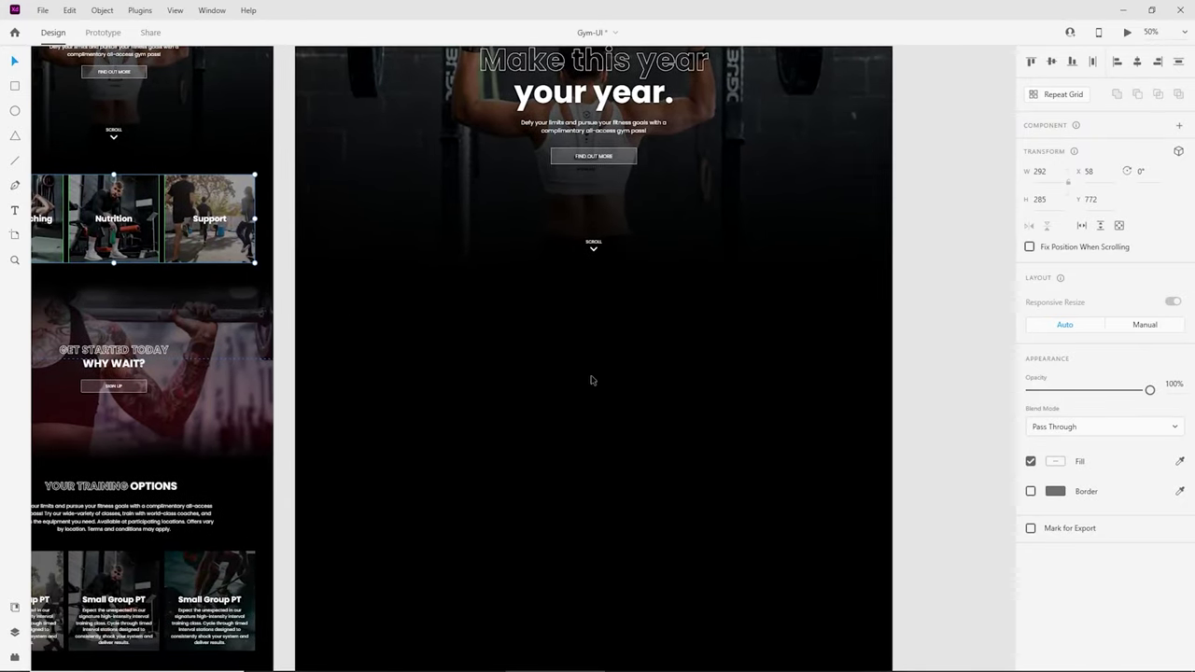
key(ctrl+v)
drag(460, 245, 471, 348)
Step: Show the desktop artboard's layout grid and stretch the three cards across its full column width from X 140, Y 1156, 618 high
click(774, 482)
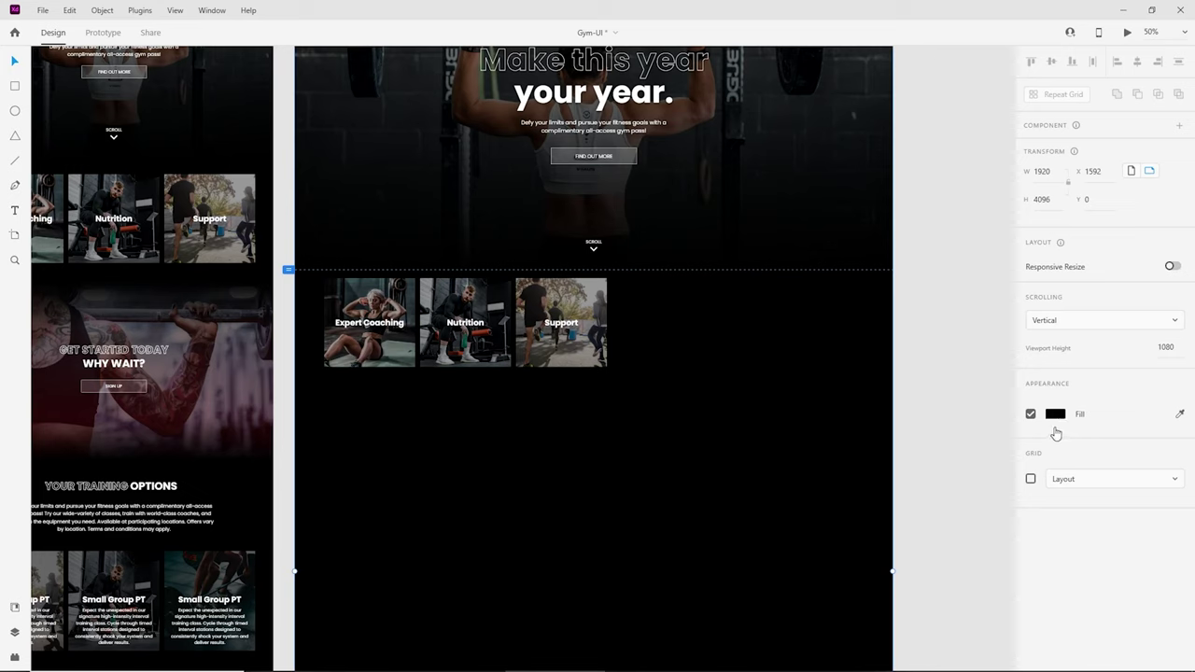
click(1032, 480)
click(400, 315)
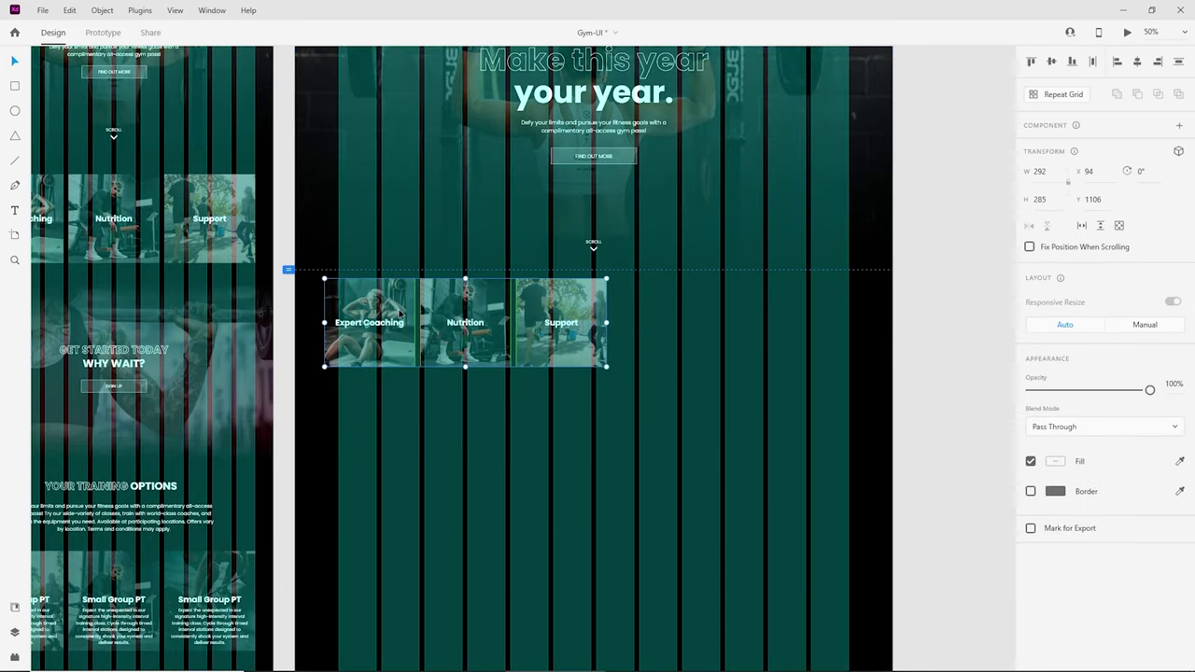
drag(400, 315, 419, 330)
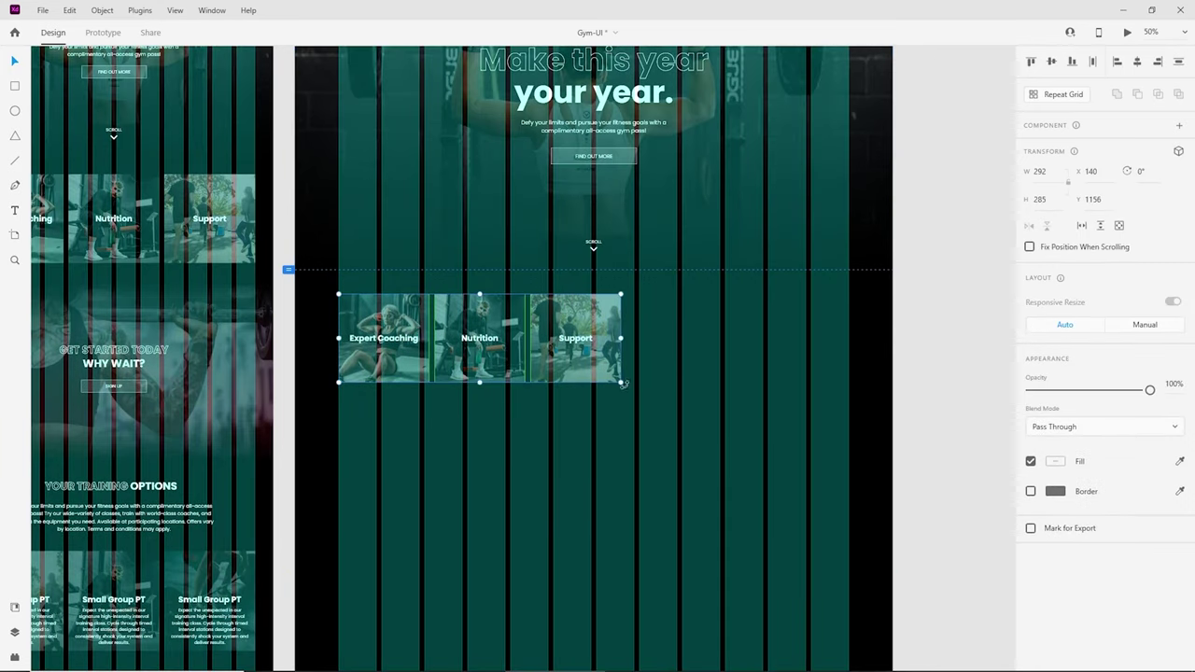
drag(623, 383, 847, 486)
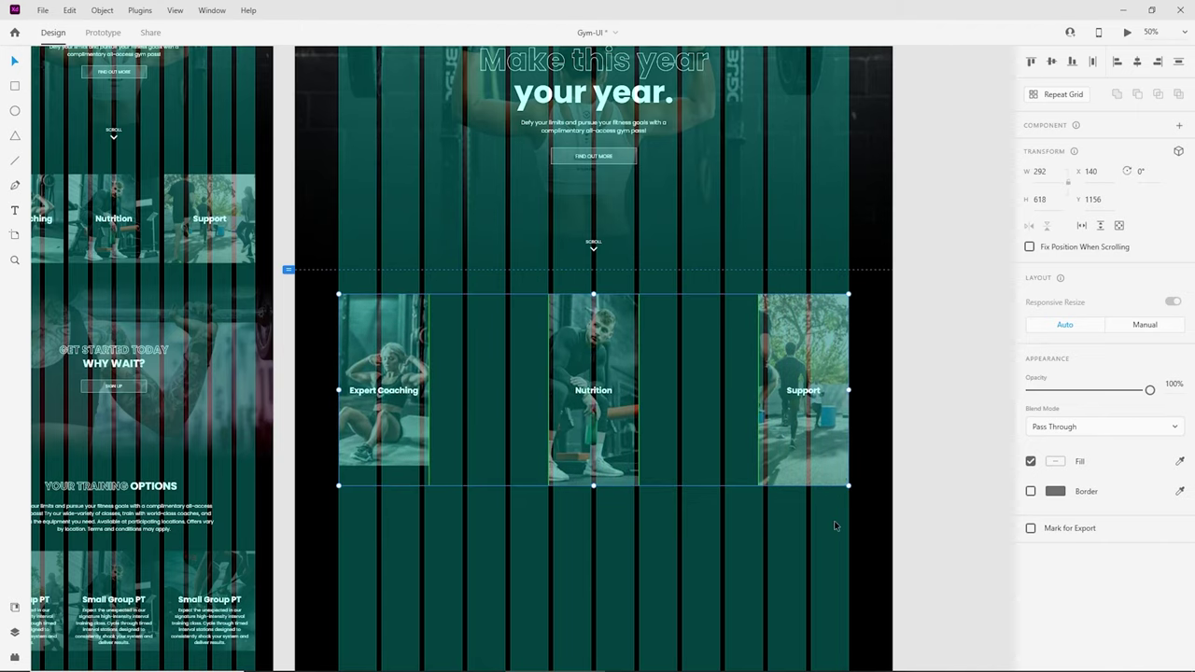
click(789, 572)
Step: Resize the Expert Coaching card to 536 wide and 559 high, spanning four grid columns
key(ctrl+plus)
drag(564, 560, 700, 476)
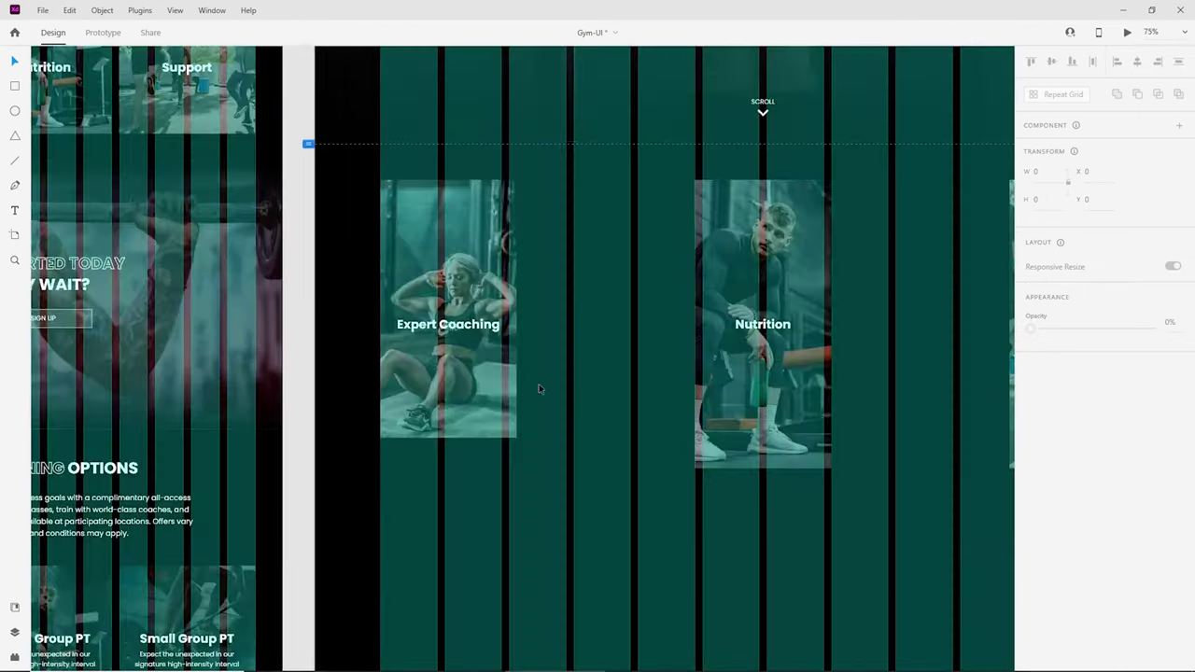
click(509, 376)
drag(518, 324, 628, 341)
scroll(629, 342, down, 3)
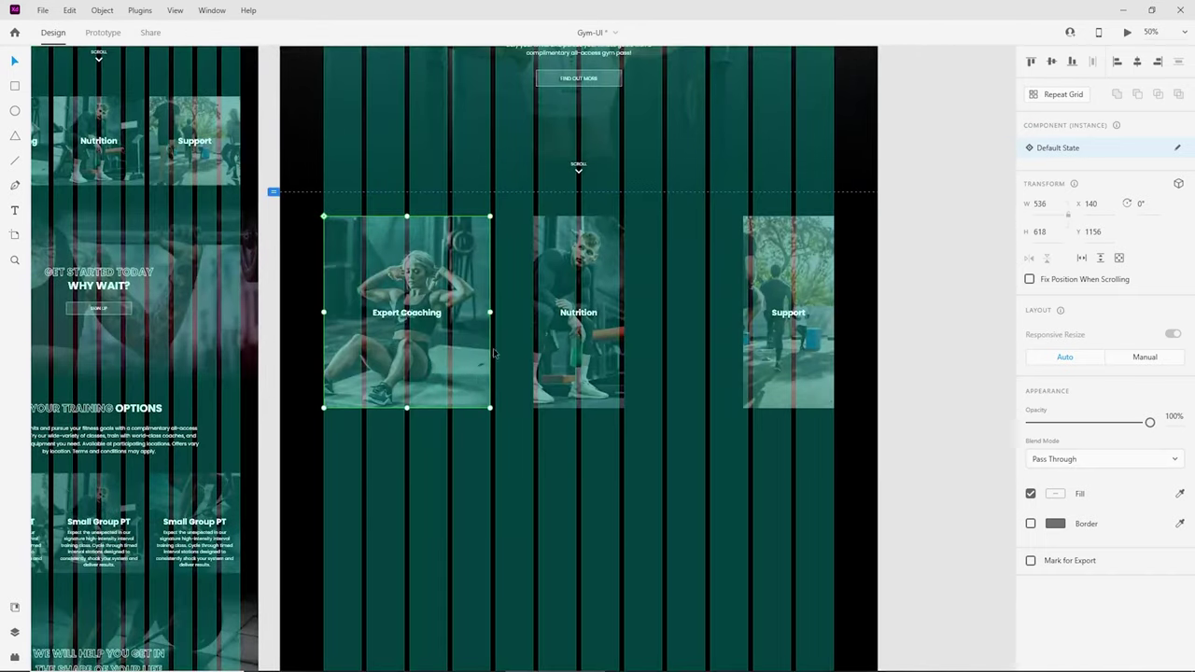
scroll(502, 430, up, 5)
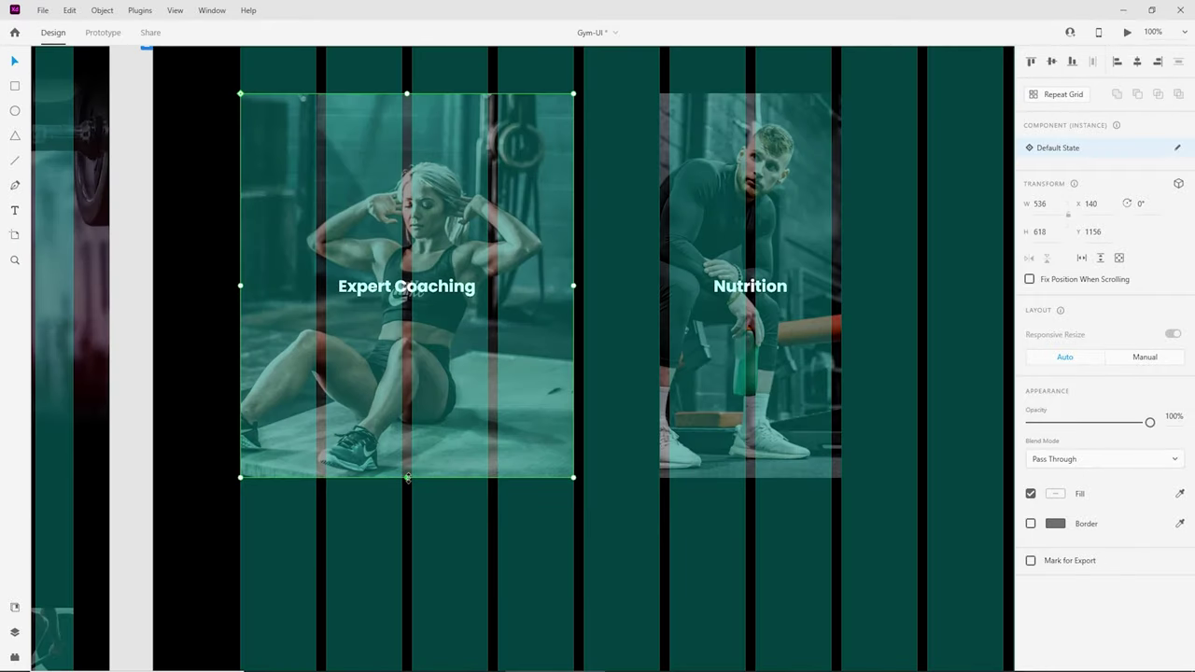
drag(407, 477, 407, 440)
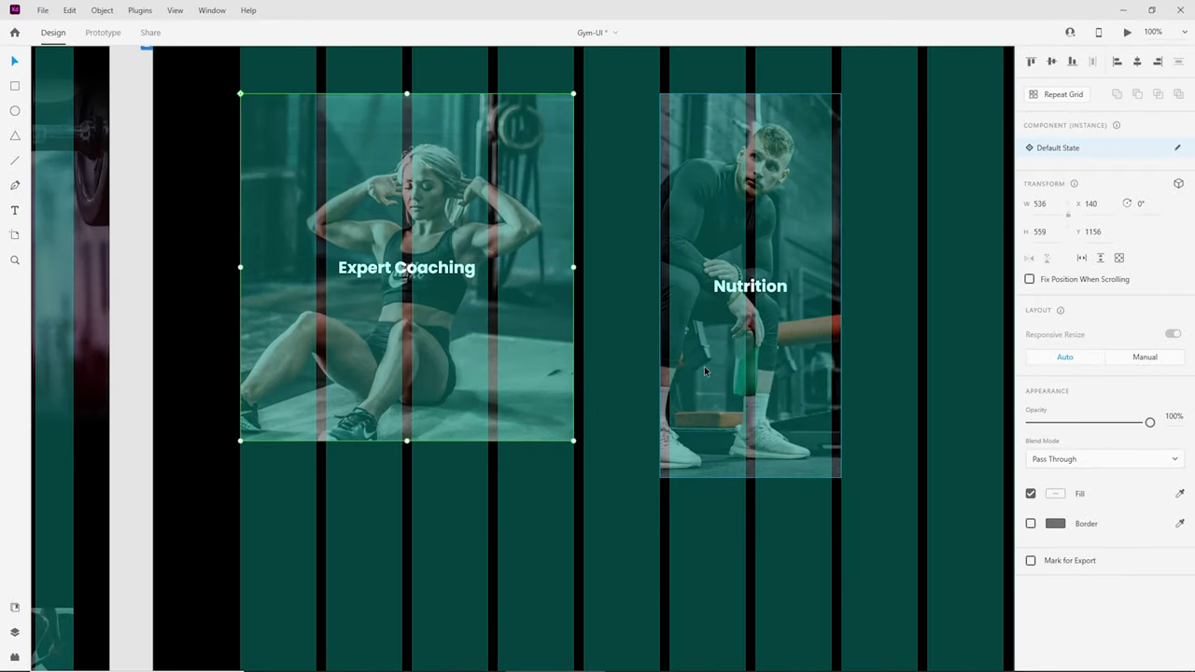
Step: Move the Nutrition card beside the Expert Coaching card at X 692 and resize it to 536 by 559
drag(704, 366, 625, 365)
drag(674, 477, 674, 439)
scroll(568, 329, right, 4)
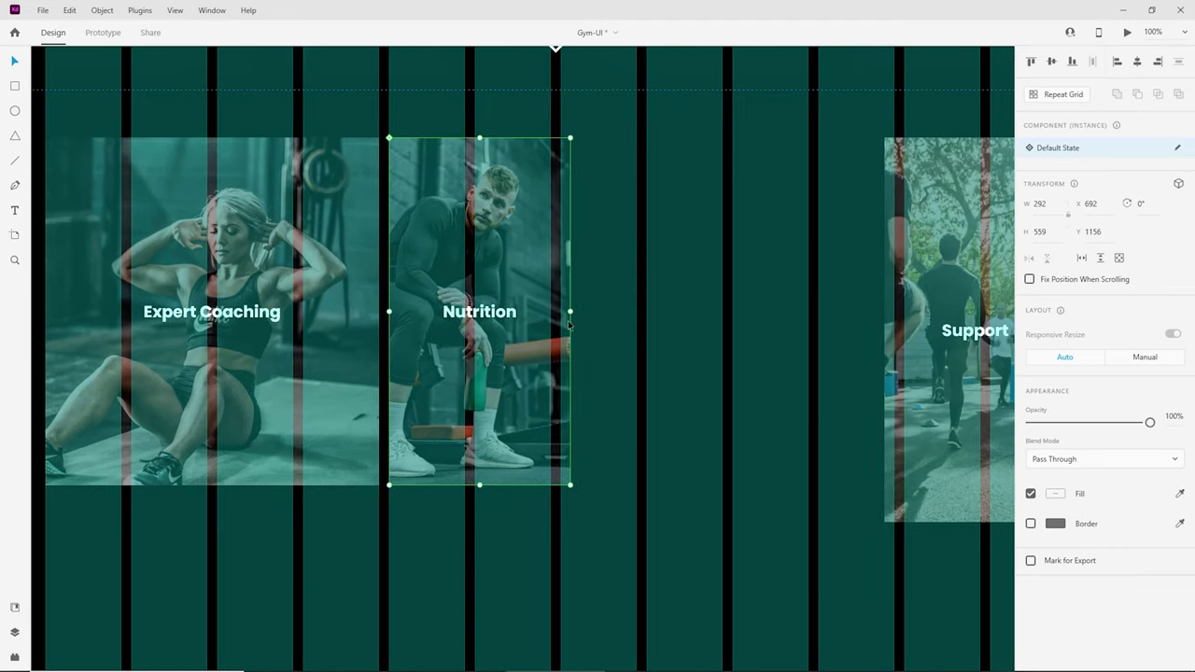
drag(572, 311, 726, 310)
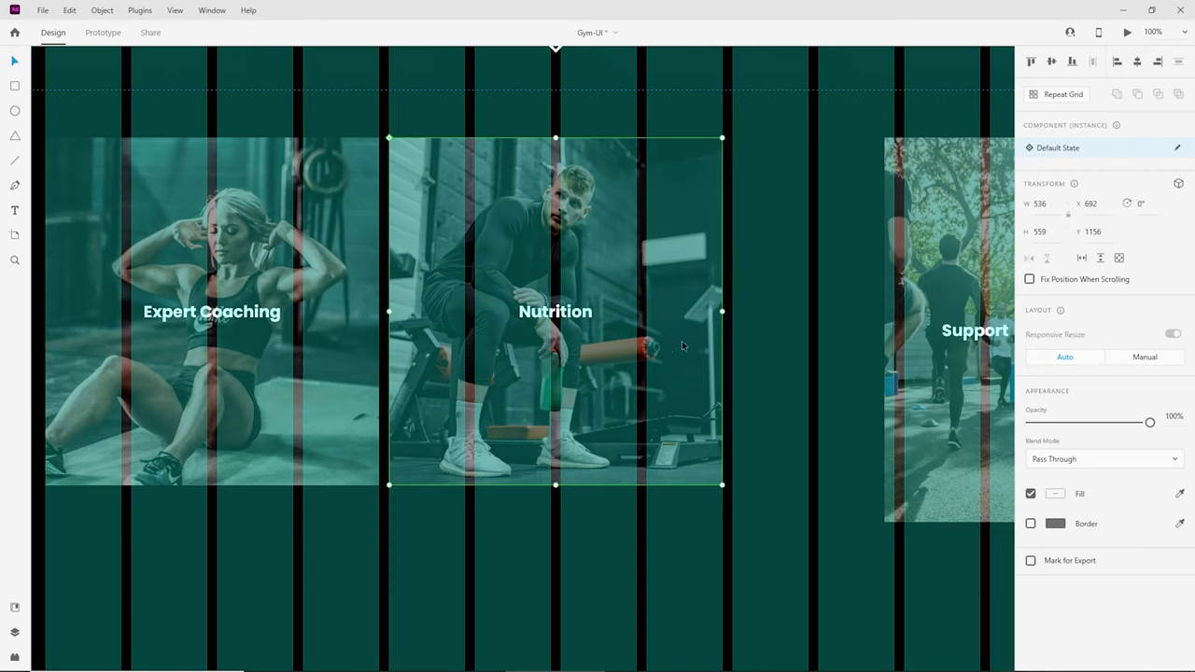
Step: Move the Support card beside the Nutrition card at X 1244 and match its width and height to the other cards
scroll(681, 345, right, 5)
drag(749, 410, 620, 409)
drag(760, 326, 910, 327)
drag(745, 518, 744, 480)
click(633, 541)
Step: Set the Expert Coaching label's font size to 40 and recentre it vertically on its card at Y 1408
scroll(633, 541, down, 1)
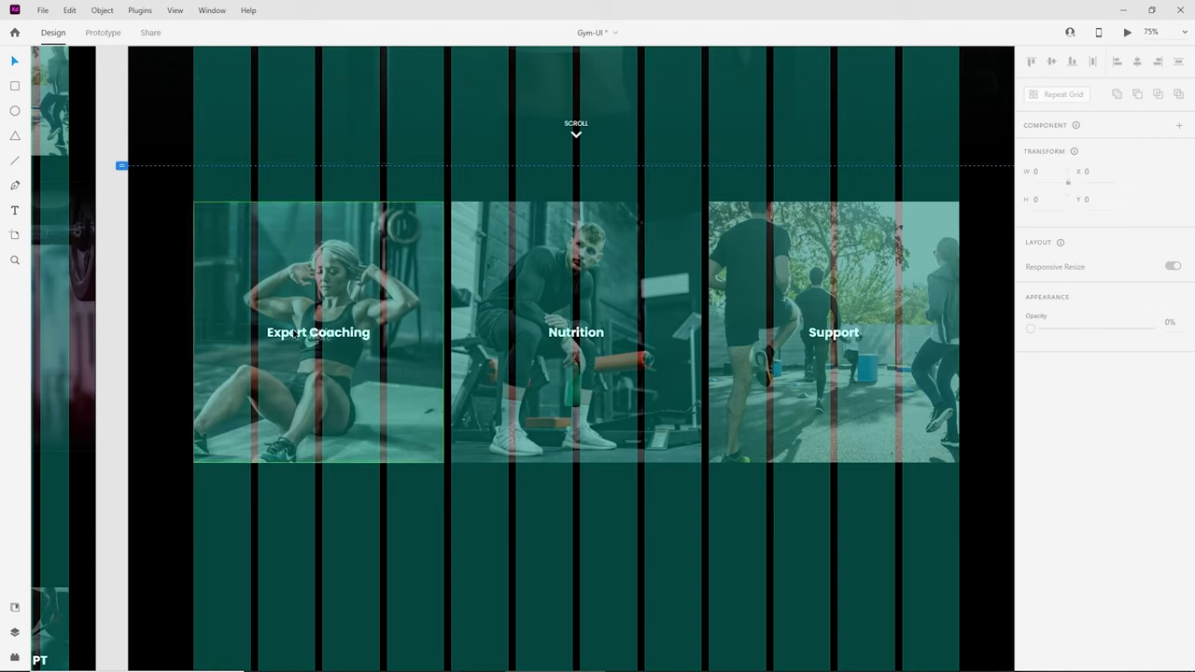
double_click(295, 334)
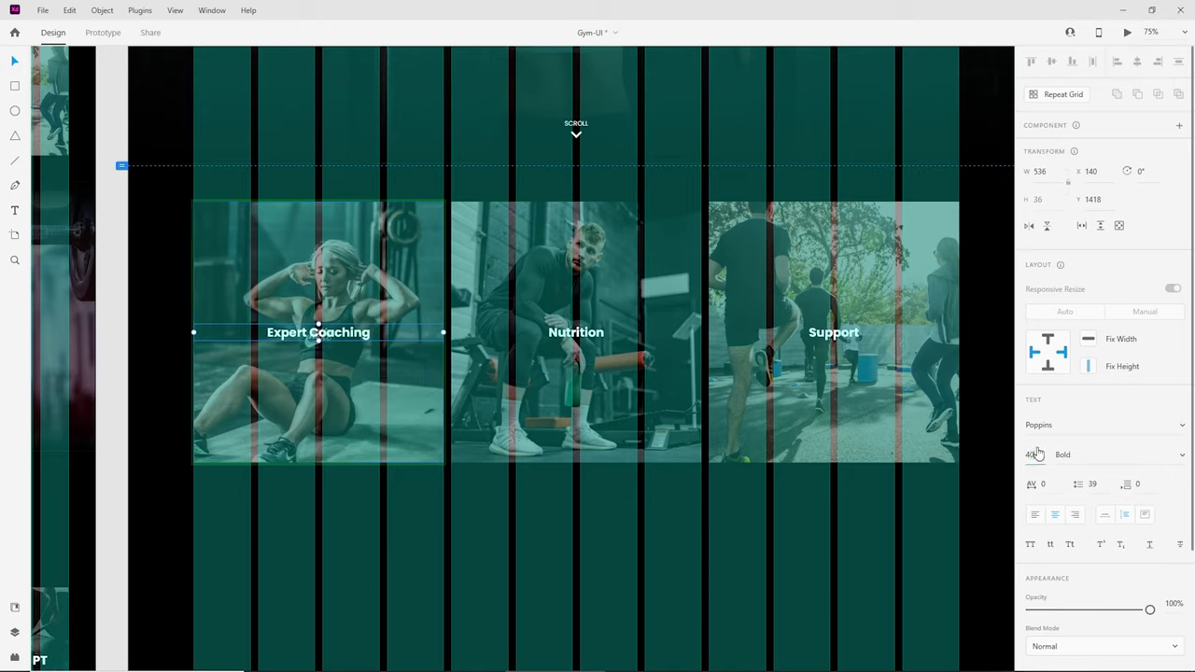
key(Return)
click(535, 338)
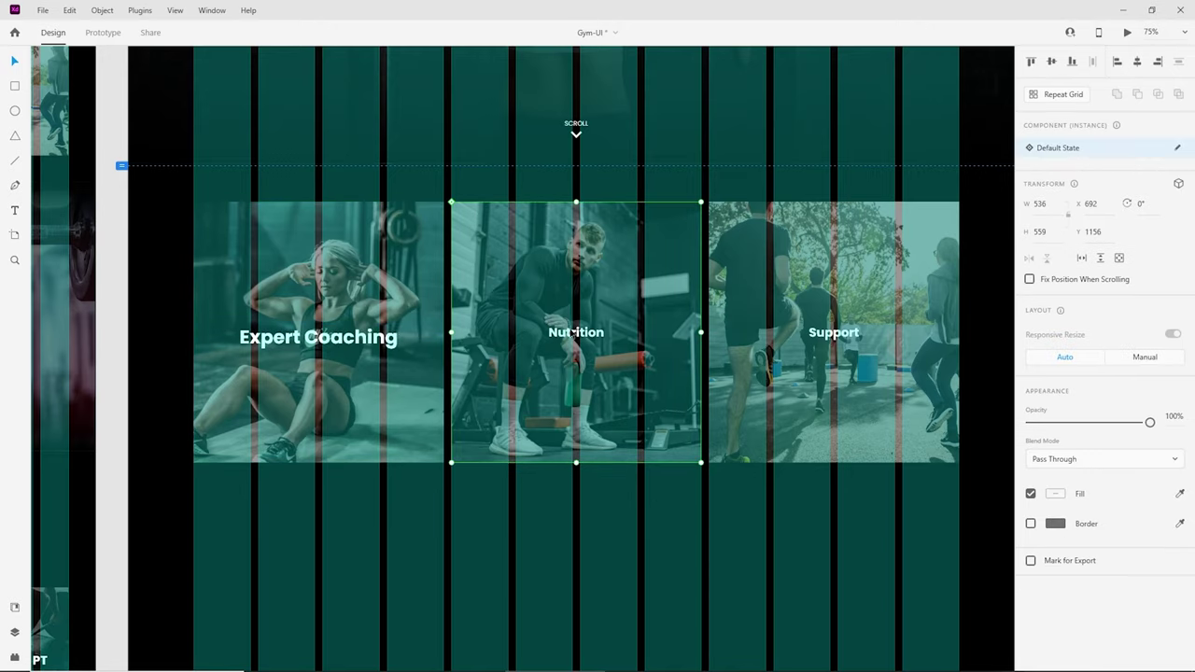
double_click(399, 343)
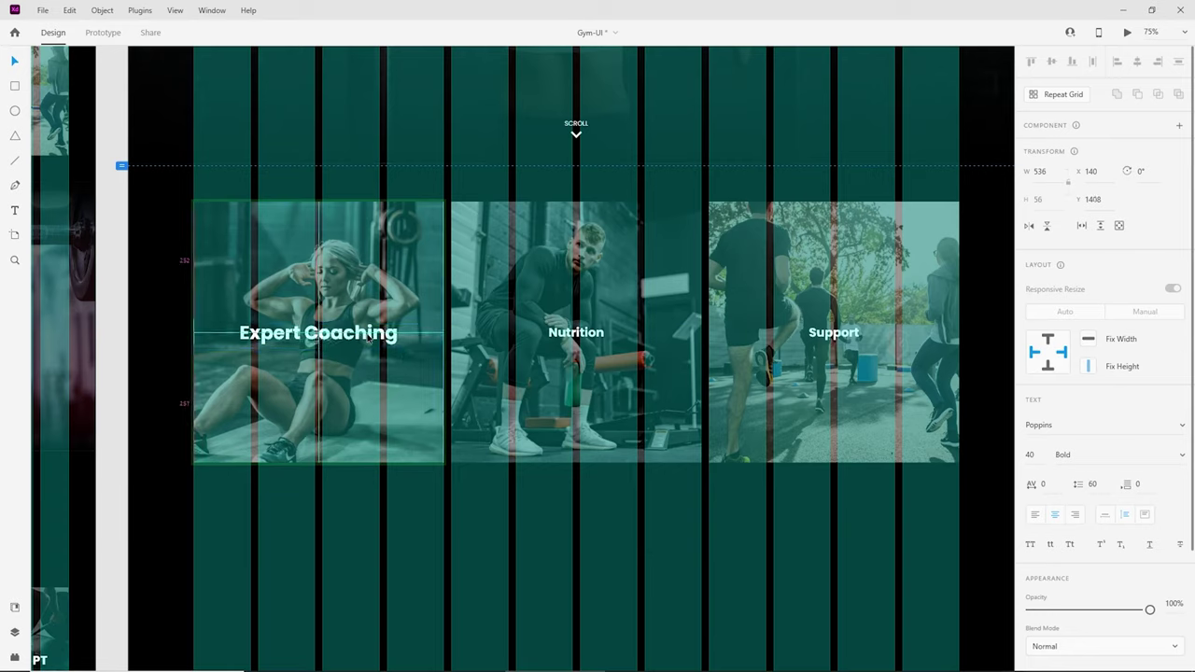
Step: Set the Nutrition label's font size to 40 and recentre it vertically on its card at Y 1408
click(588, 342)
double_click(588, 341)
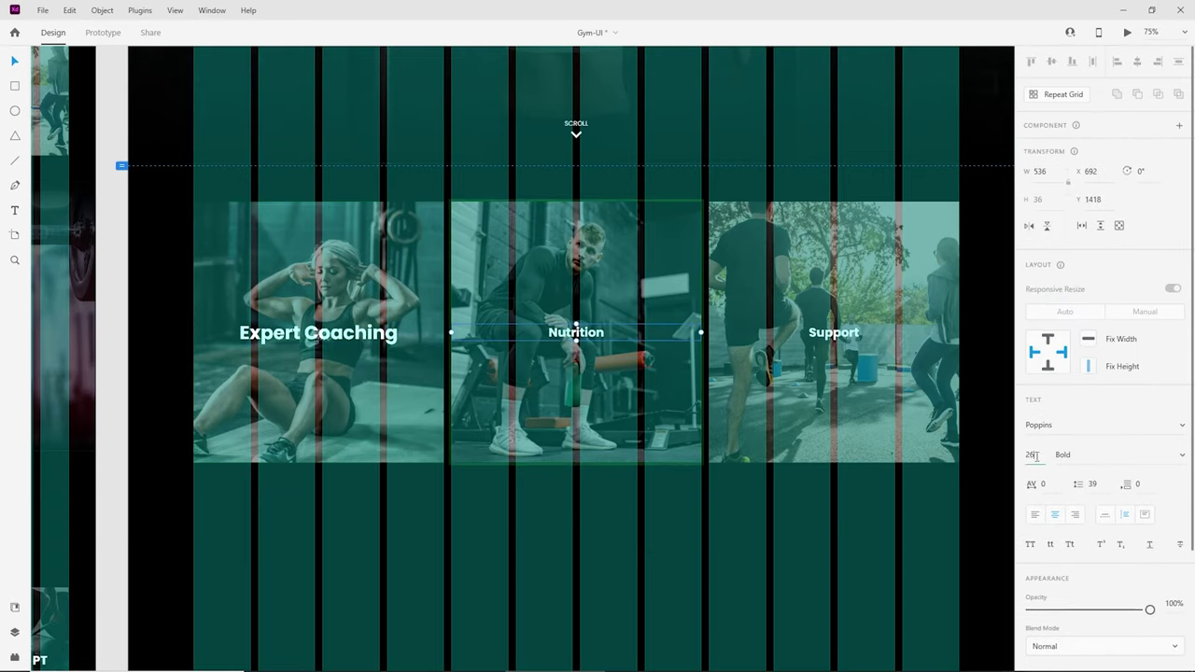
text(40)
key(Return)
drag(575, 343, 575, 339)
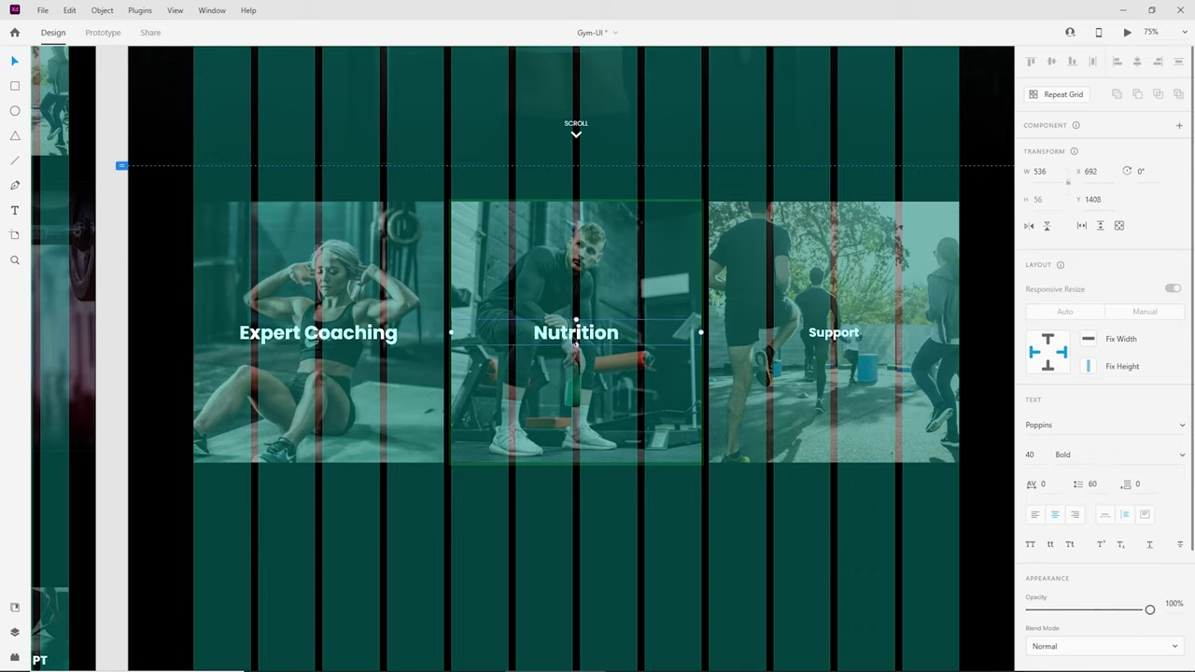
Step: Set the Support label's font size to 40 and move it up in line with the other two card labels
double_click(838, 336)
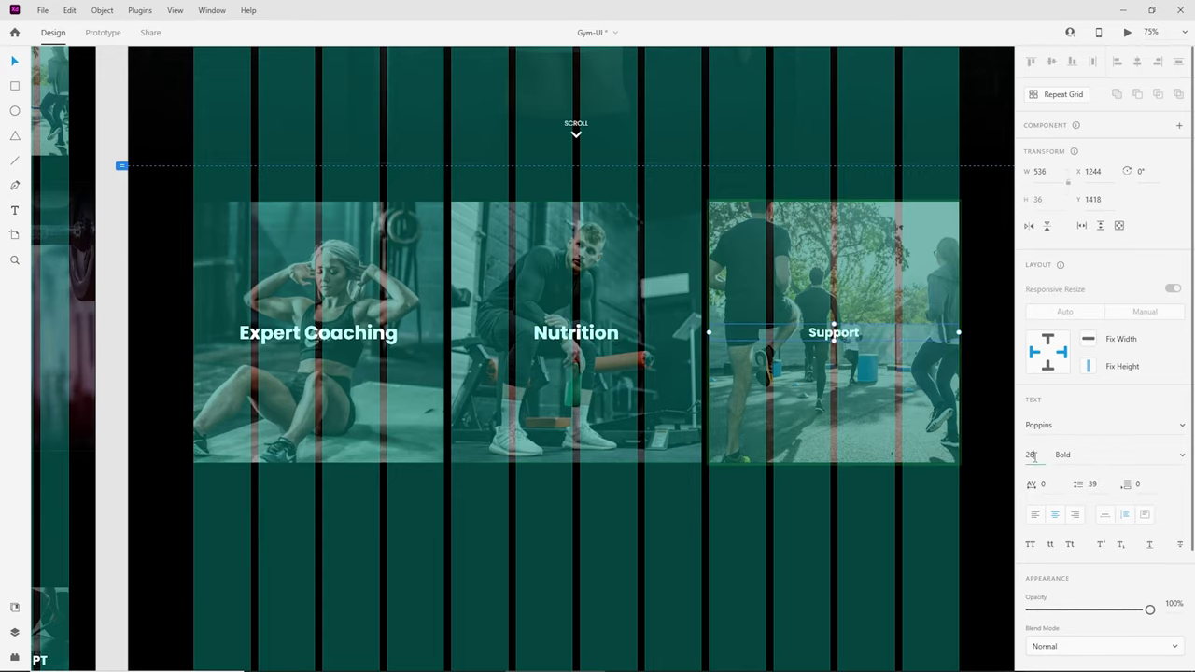
text(40)
key(Return)
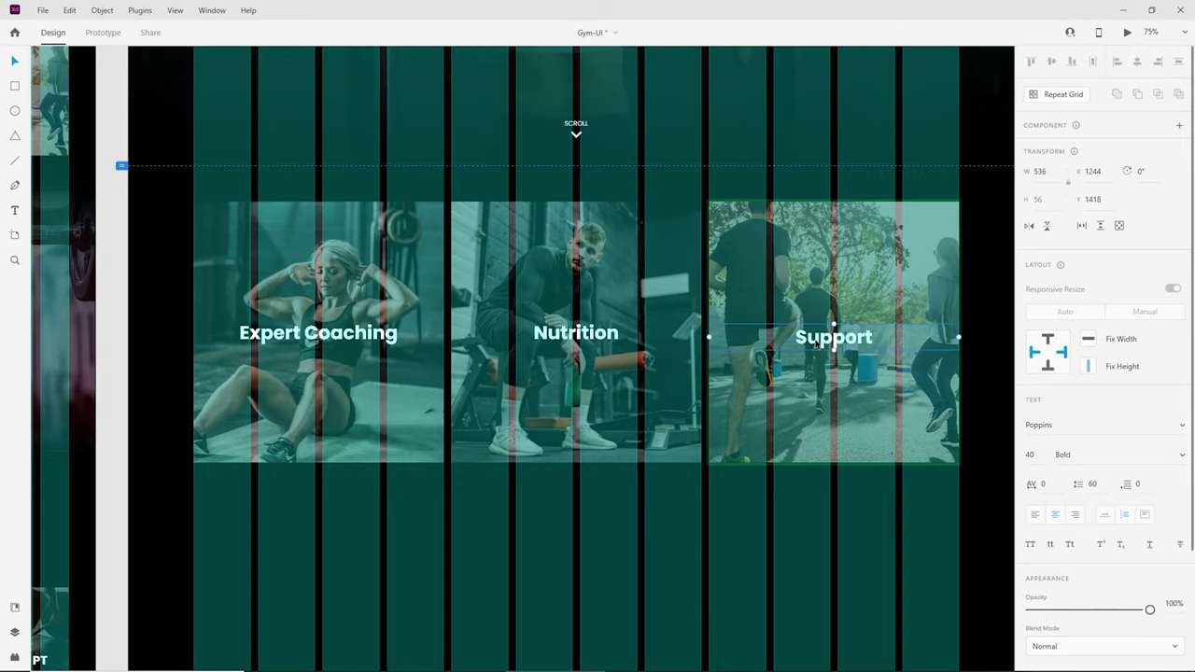
drag(816, 343, 822, 339)
click(815, 544)
Step: Copy the YOUR TRAINING OPTIONS heading, its paragraph and the three Small Group PT cards from the iPad artboard onto the desktop artboard
scroll(815, 545, down, 1)
key(ctrl+shift+apostrophe)
key(ctrl+minus)
drag(804, 507, 818, 436)
key(ctrl+shift+apostrophe)
scroll(490, 448, left, 5)
scroll(491, 447, down, 1)
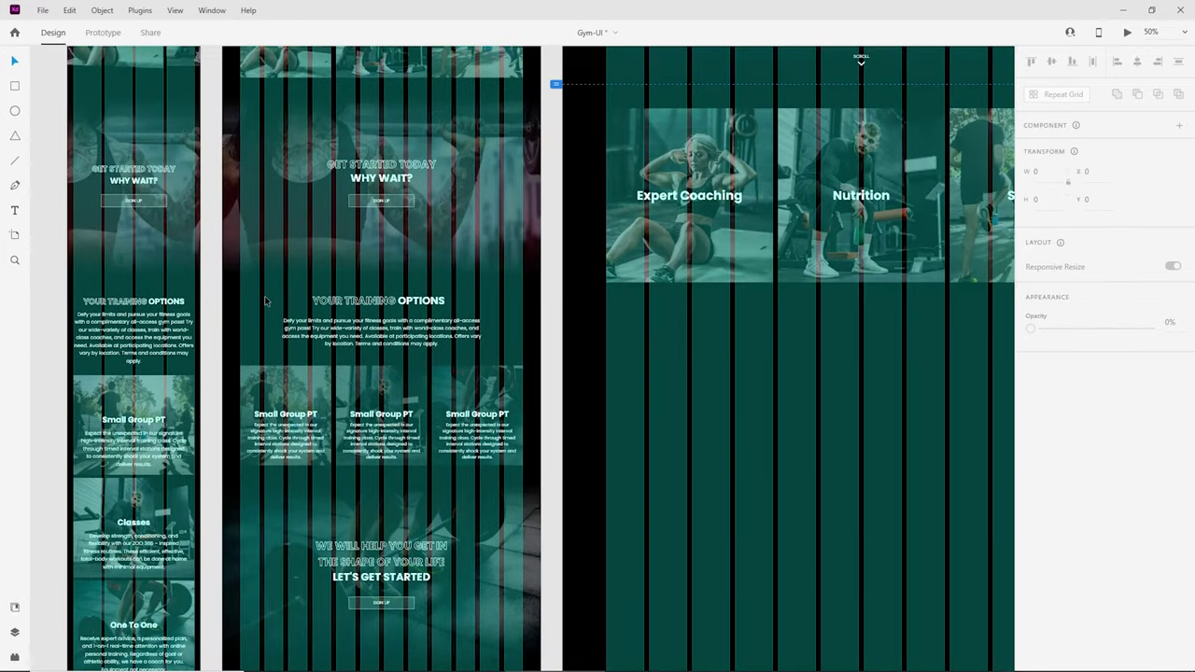
drag(267, 297, 507, 444)
drag(791, 408, 485, 383)
key(ctrl+c)
key(ctrl+v)
Step: Set the font size of the word OPTIONS in the desktop training heading to 40, matching the card labels
scroll(751, 379, up, 7)
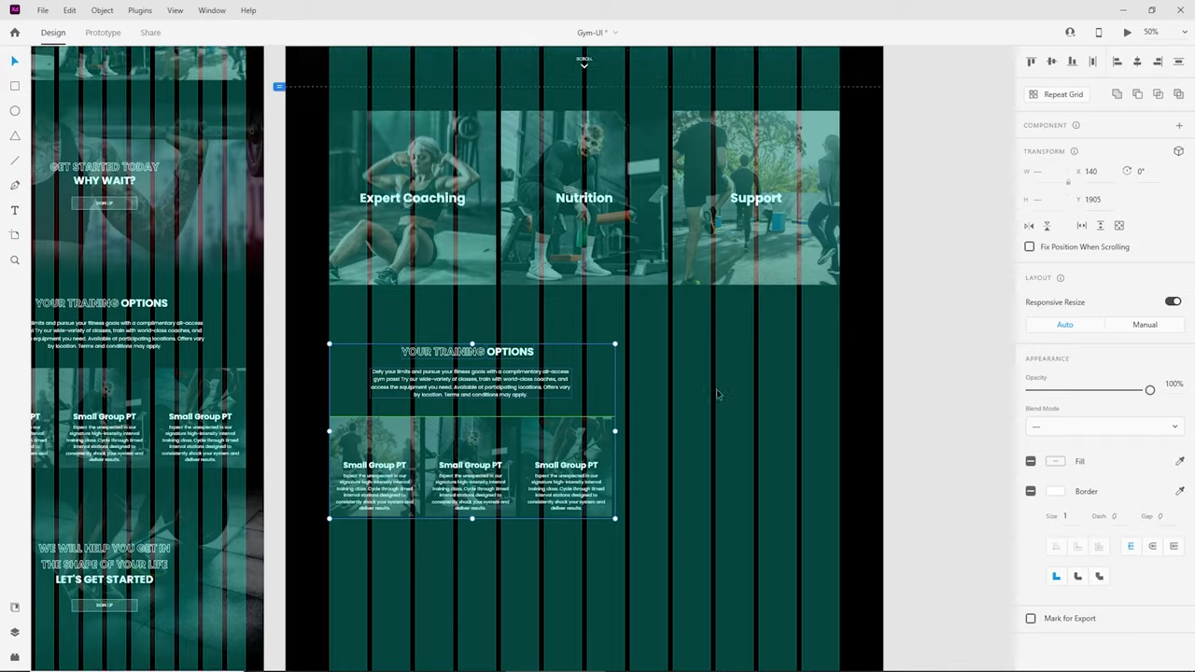
double_click(585, 66)
scroll(574, 366, down, 2)
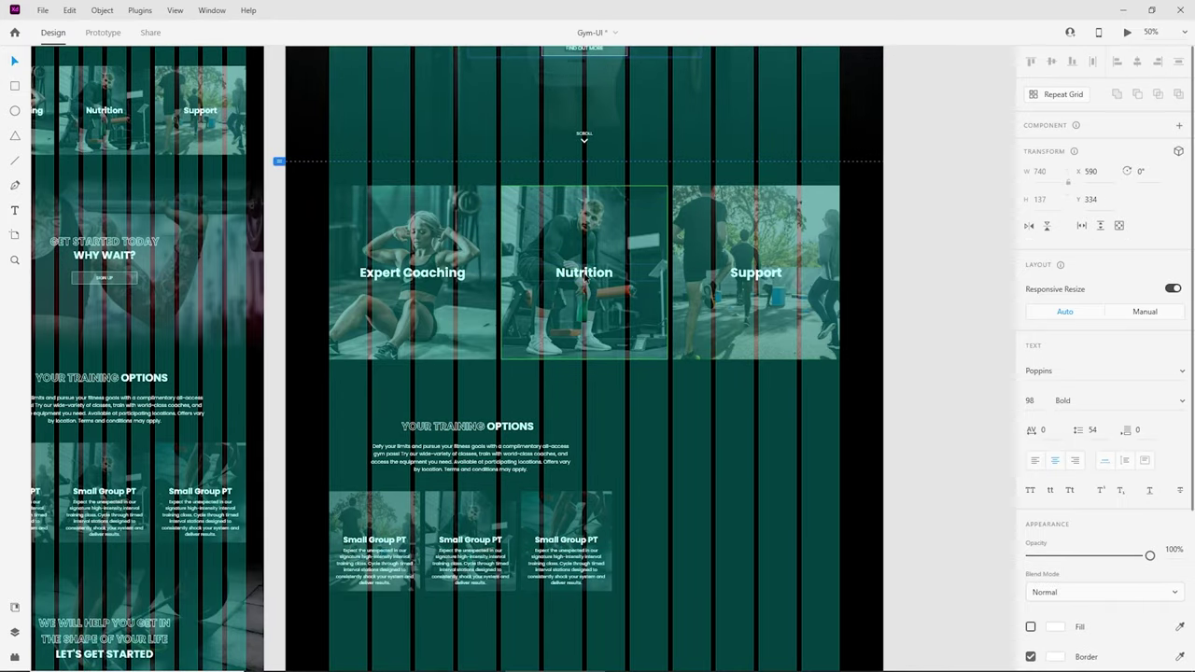
double_click(584, 277)
click(664, 454)
key(ctrl+=)
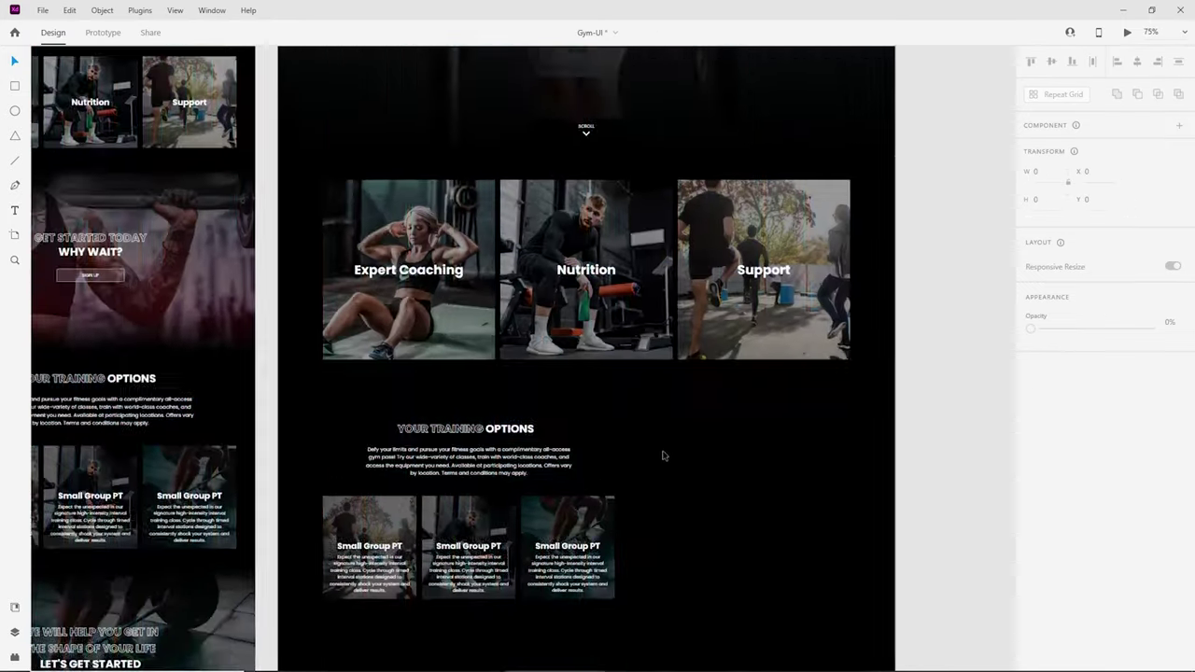
drag(672, 429, 716, 278)
click(549, 315)
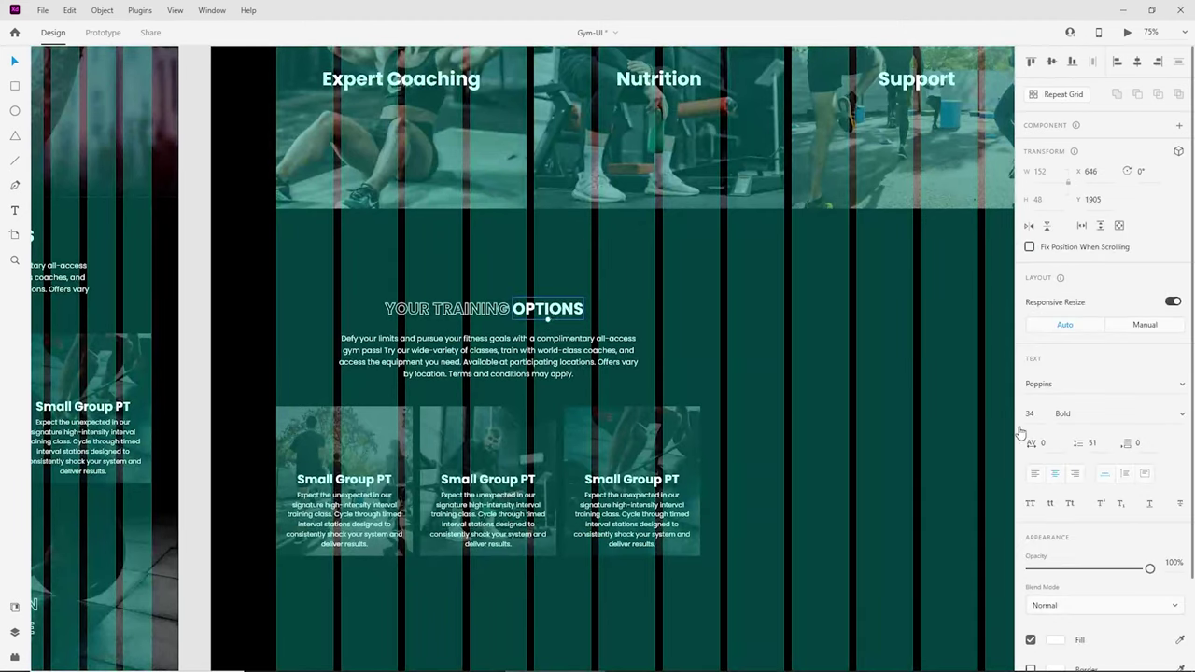
text(40)
key(Return)
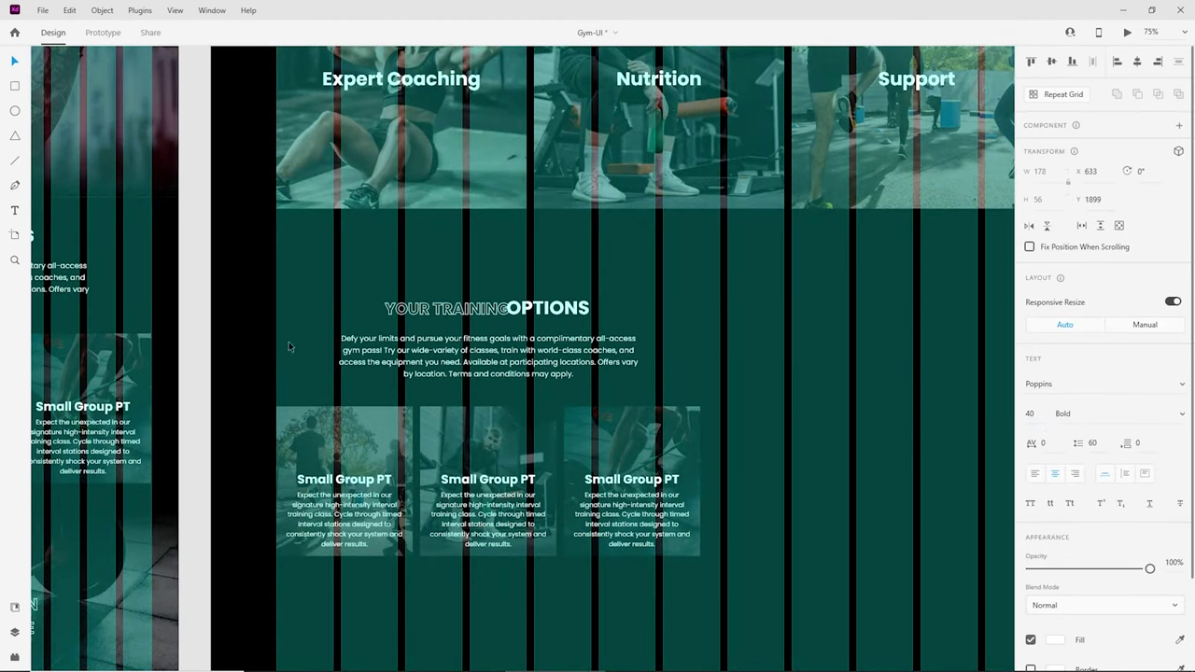
Step: Set the font size of the outlined YOUR TRAINING text in the desktop heading to 40
click(439, 308)
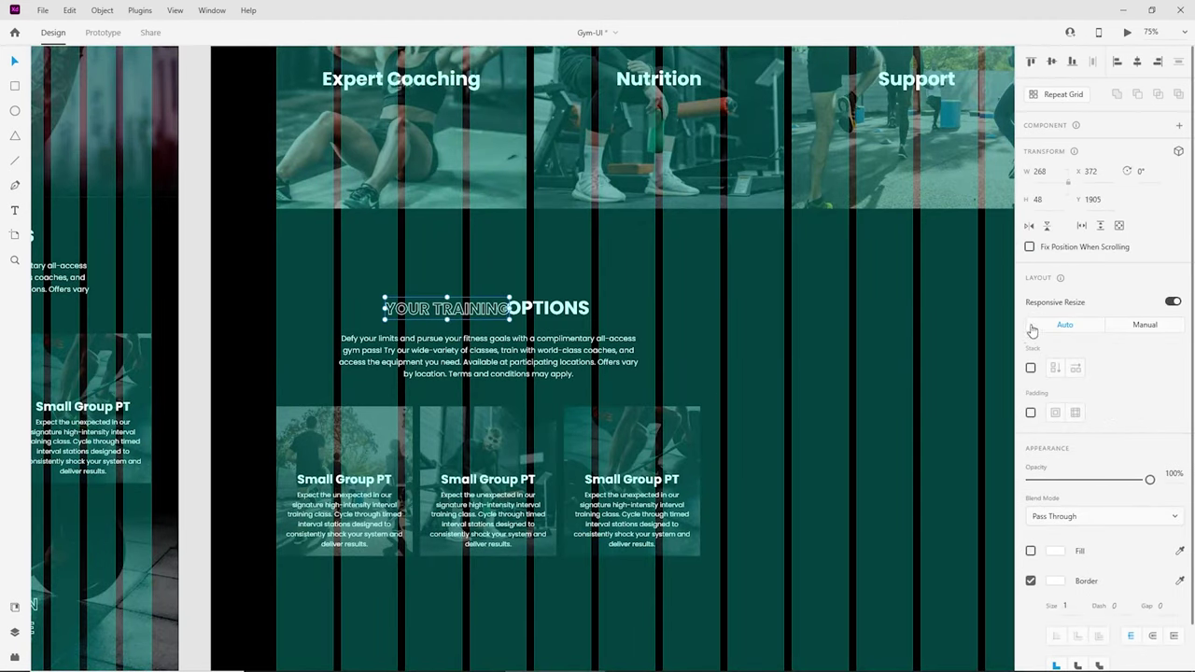
double_click(484, 313)
click(1049, 402)
text(40)
key(Return)
click(636, 293)
Step: Move OPTIONS clear of the outlined text and append a space and a letter O to YOUR TRAINING as a spacing reference
key(ctrl+plus)
key(ctrl+plus)
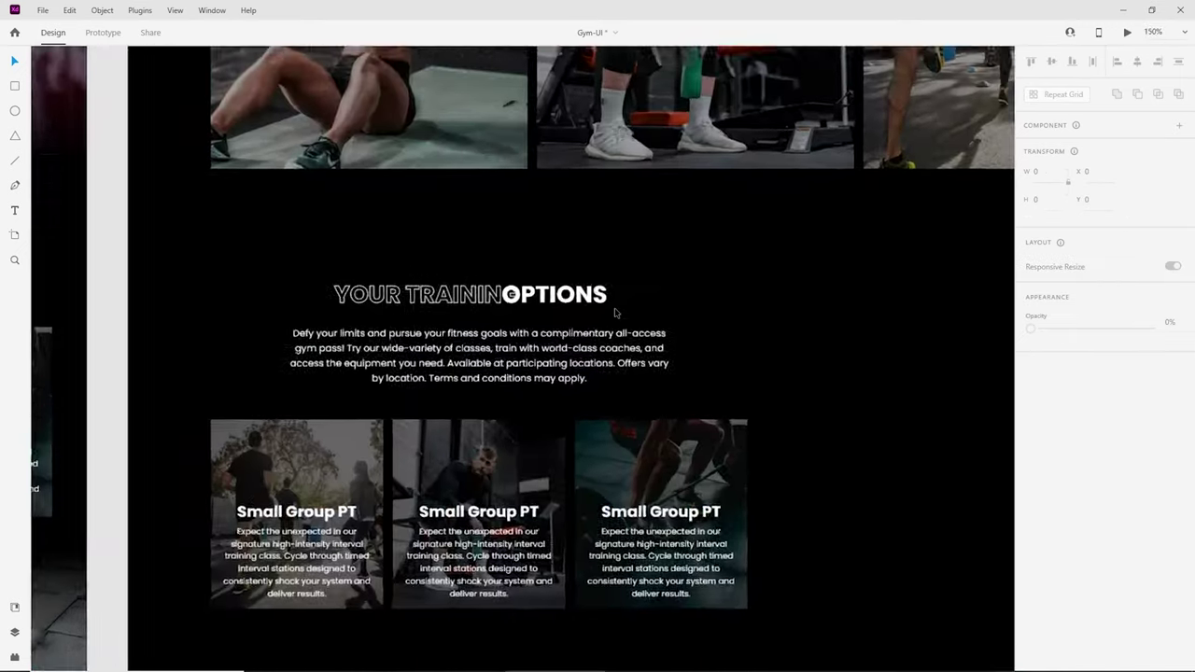
click(576, 261)
drag(557, 263, 743, 262)
click(494, 257)
double_click(505, 257)
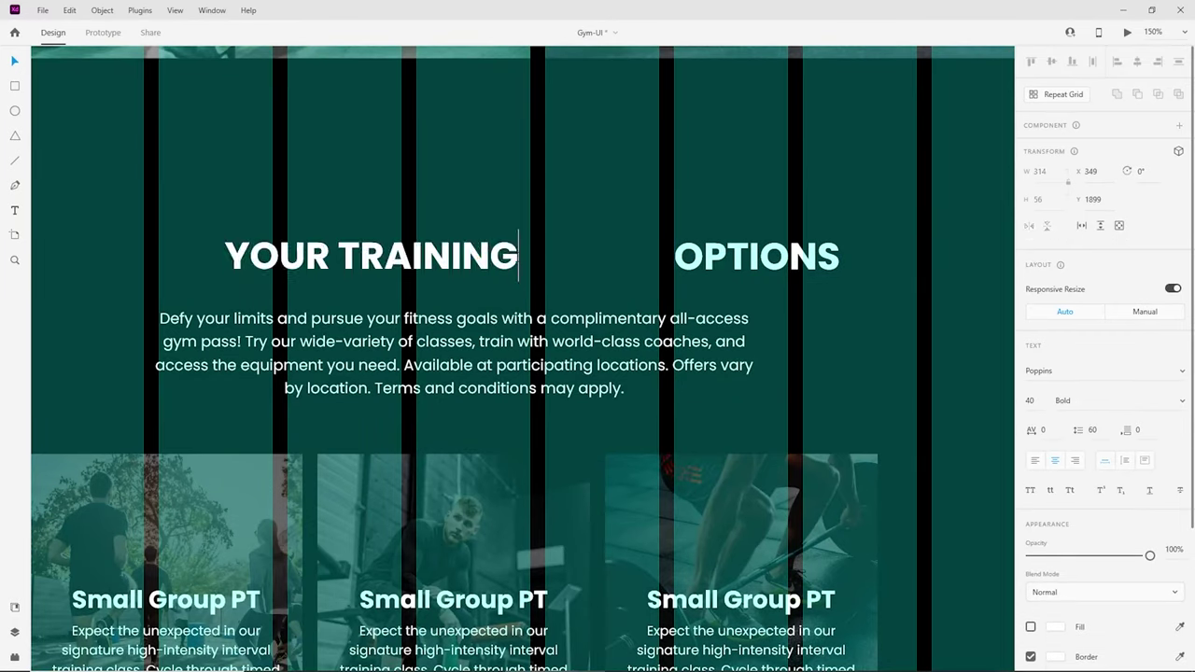
text(O)
key(Escape)
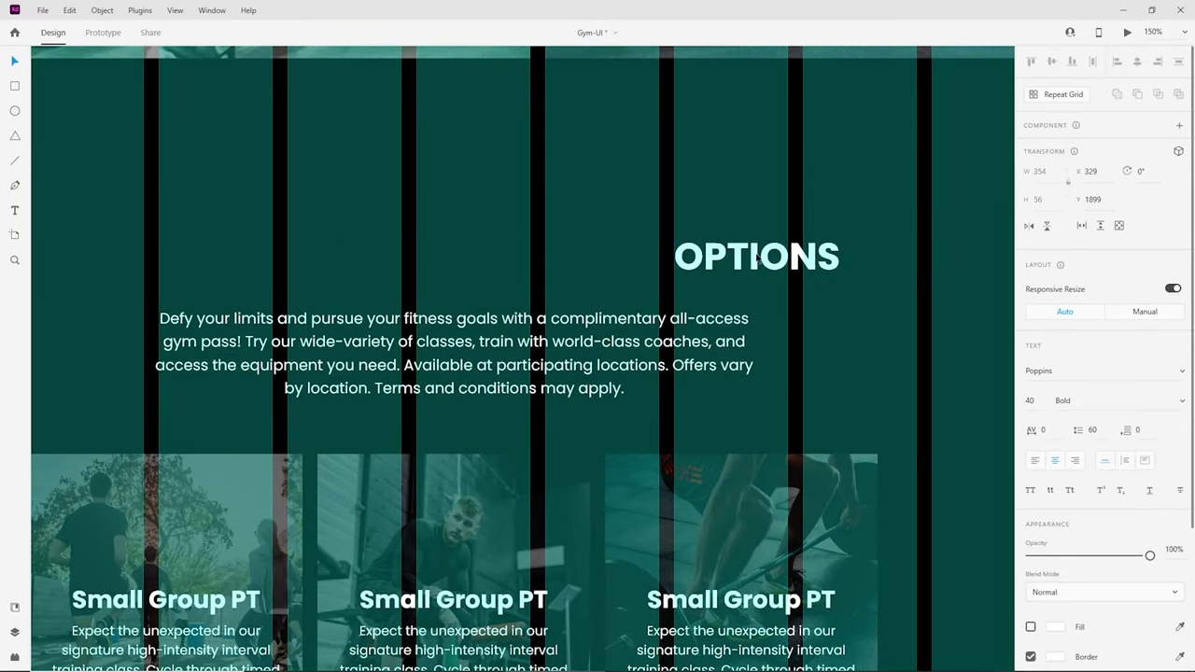
Step: Place OPTIONS over the reference O and draw a spacer rectangle about 10 wide and 29 high in the gap after TRAINING
drag(679, 270, 566, 271)
key(ctrl+shift+')
scroll(523, 308, up, 5)
drag(518, 240, 556, 433)
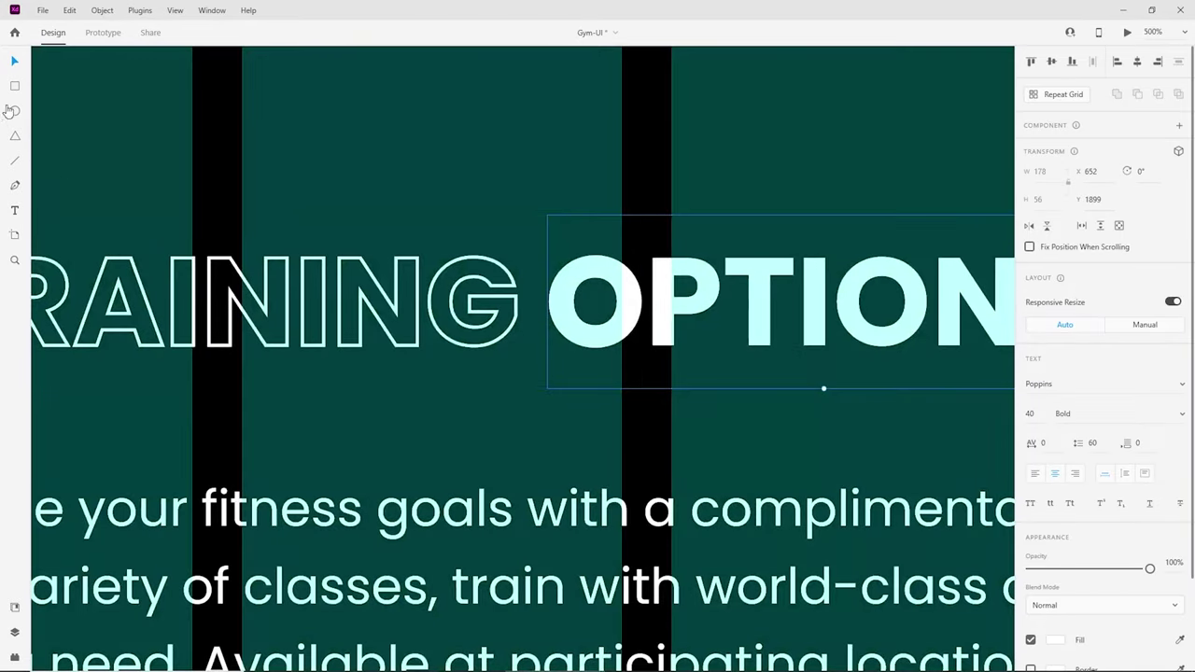
drag(519, 297, 551, 373)
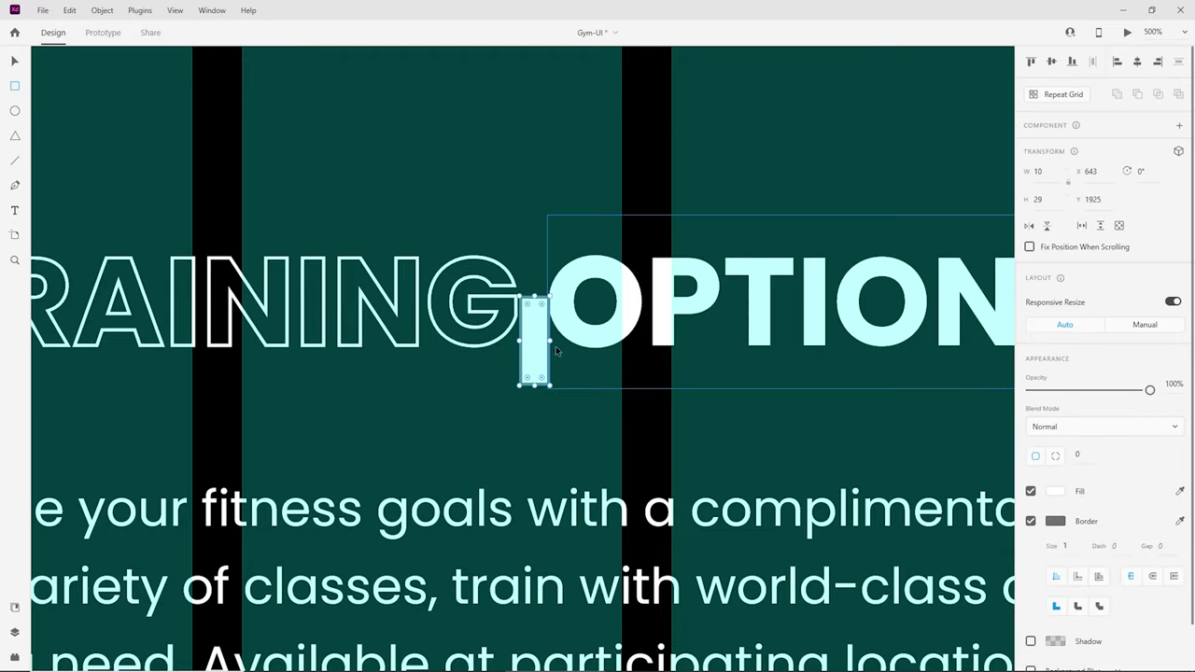
Step: Move OPTIONS aside to the right and remove the reference O from the end of the outlined YOUR TRAINING text
key(v)
click(624, 296)
drag(638, 295, 714, 295)
click(577, 278)
click(547, 299)
shift+click(567, 282)
key(ctrl+g)
double_click(567, 282)
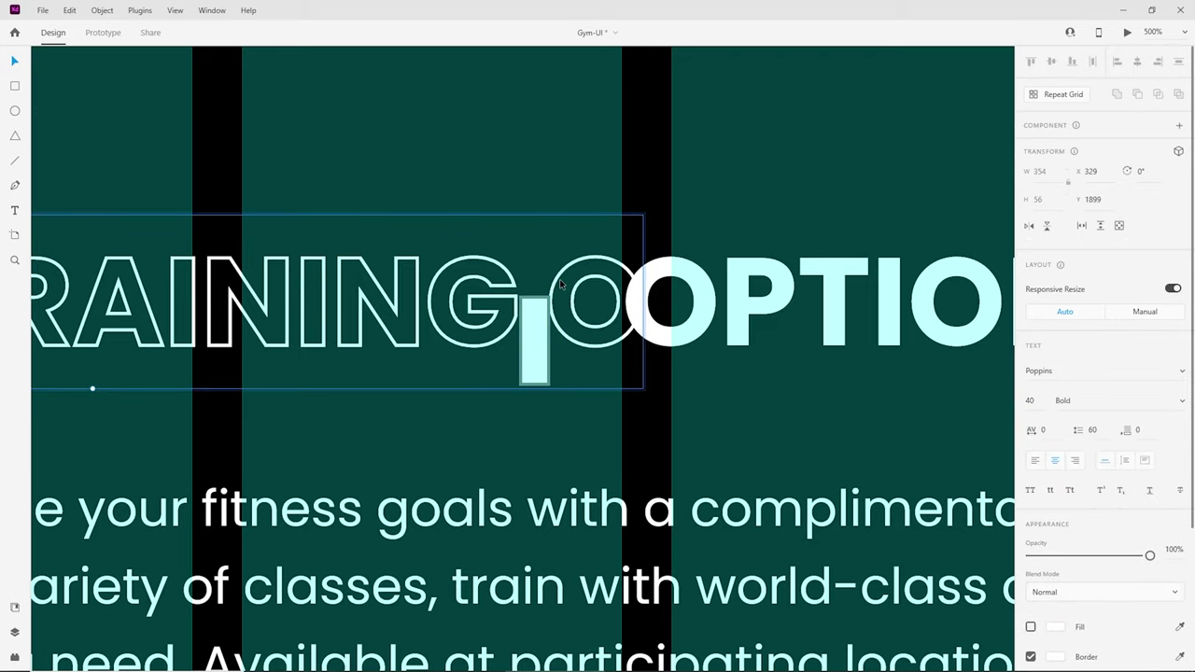
double_click(547, 286)
drag(548, 286, 688, 292)
key(BackSpace)
key(BackSpace)
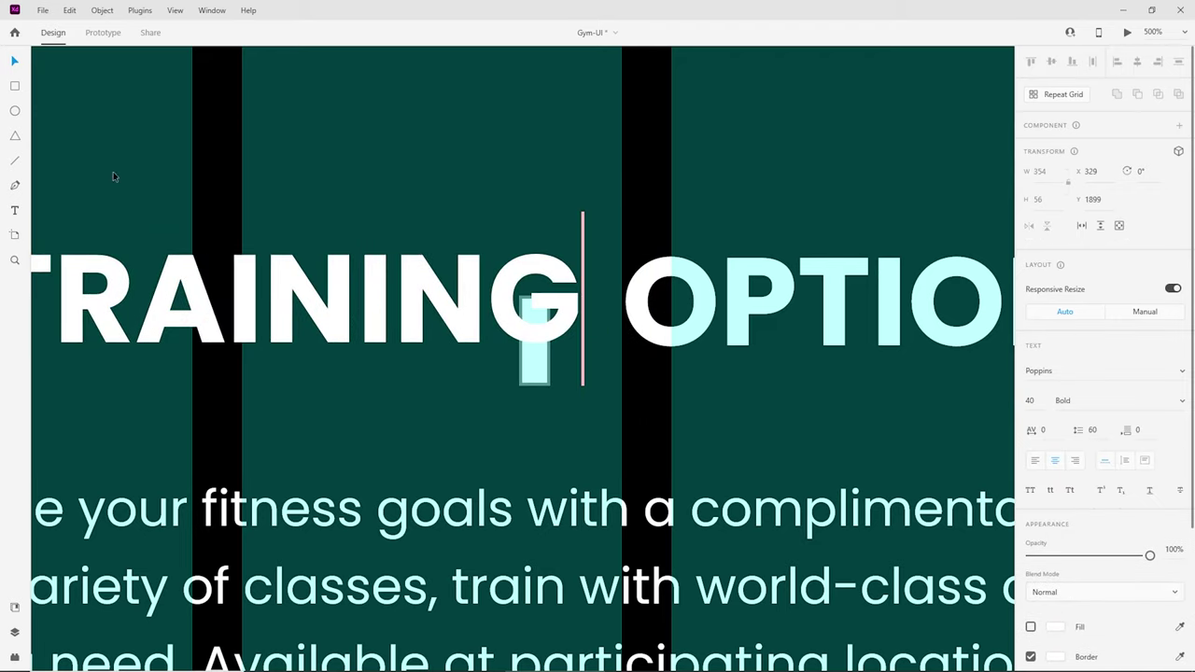
Step: Nudge the outlined YOUR TRAINING text left until its G meets the spacer rectangle's left edge
key(Escape)
key(Left)
key(Left)
key(Left)
key(Left)
key(Left)
key(Left)
key(Left)
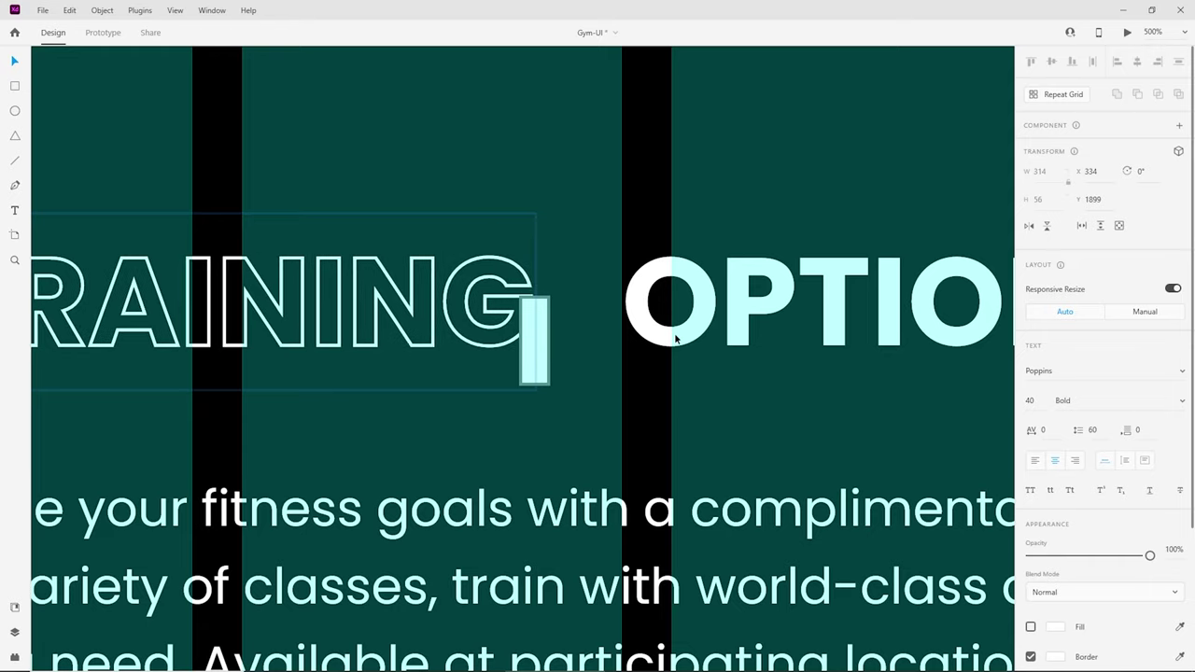
Step: Nudge OPTIONS left until its O meets the right edge of the spacer rectangle
click(708, 334)
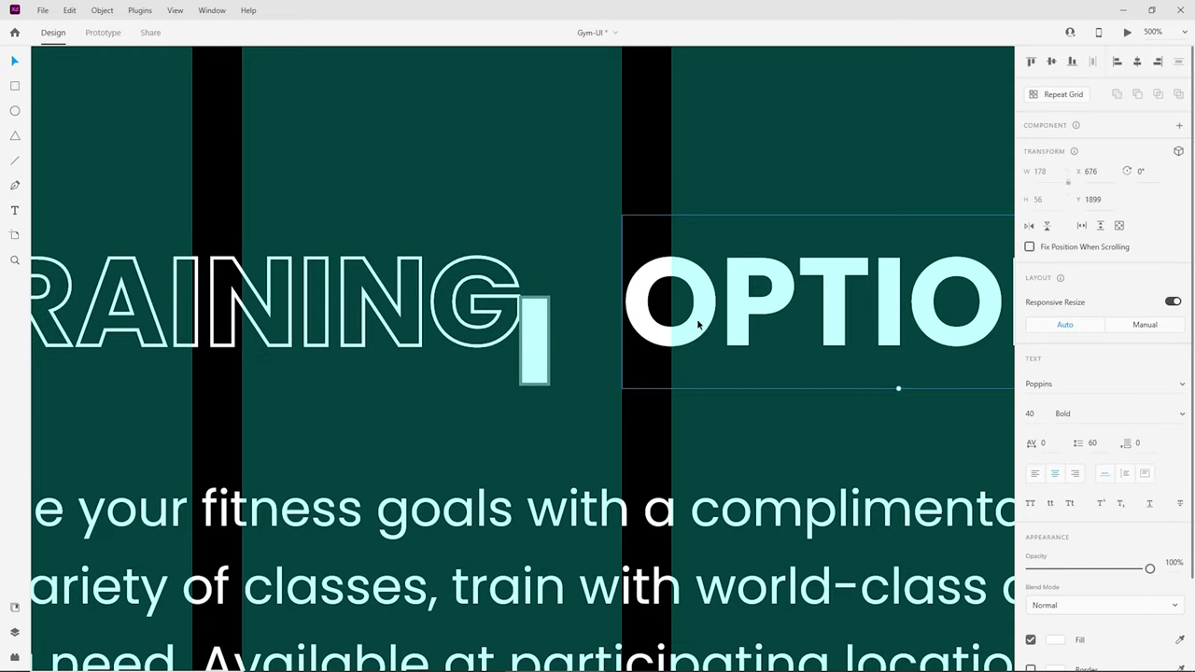
key(Left)
key(Left)
key(Left)
key(Left)
key(Left)
key(Left)
key(Left)
key(Left)
key(Left)
key(Left)
key(Left)
key(Left)
key(Left)
key(Left)
key(Left)
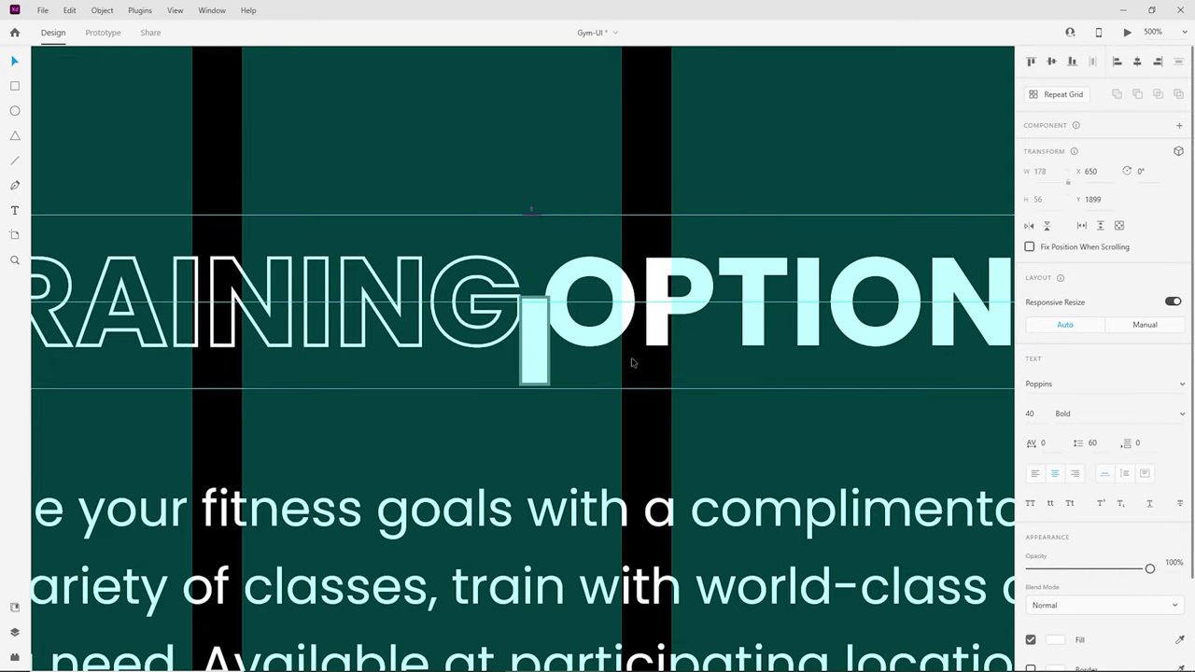
Step: Delete the spacer rectangle and group YOUR TRAINING with OPTIONS as one heading
click(534, 338)
key(Delete)
scroll(536, 374, down, 5)
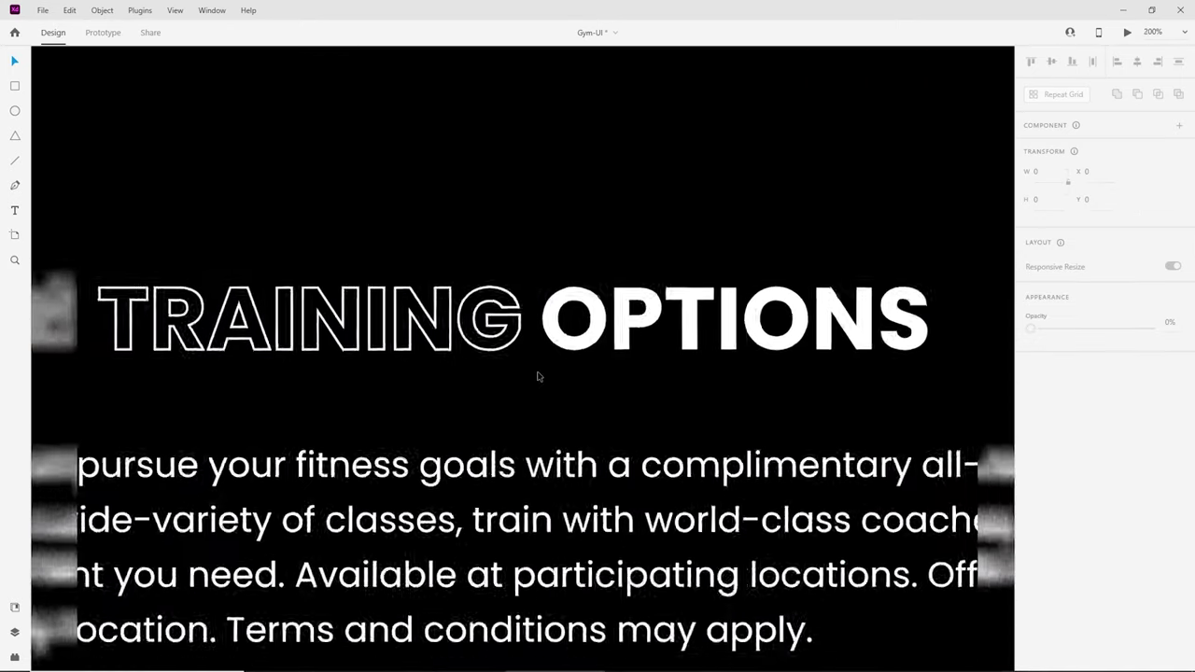
click(628, 346)
key(ctrl+g)
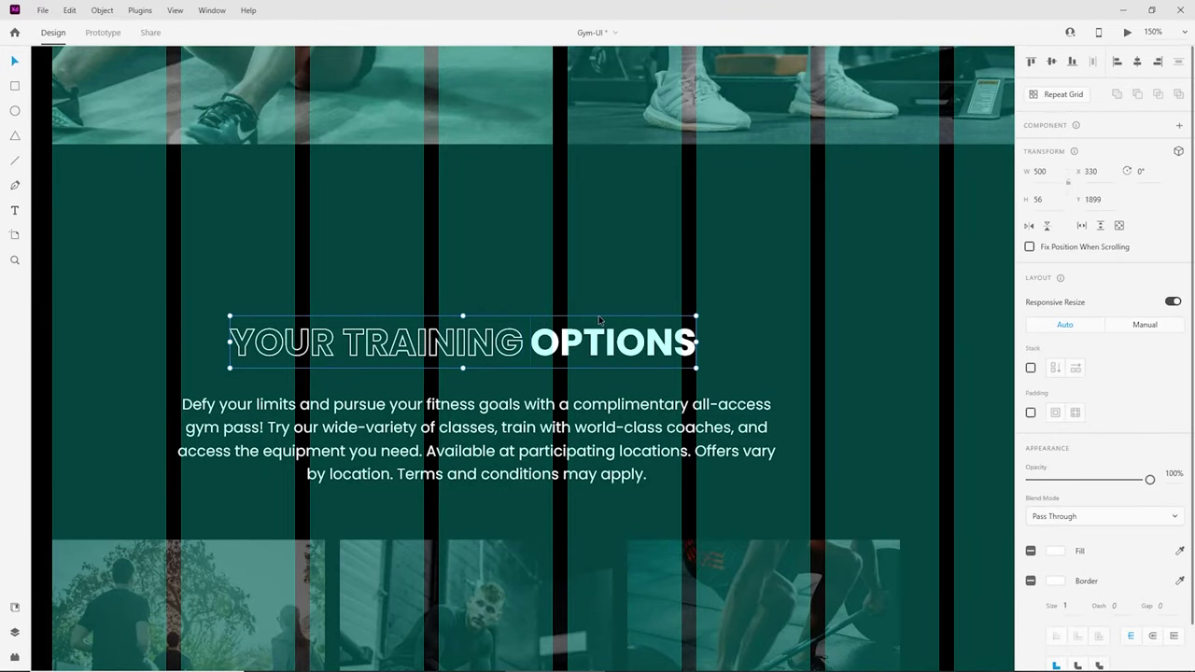
Step: Move the grouped heading up to about Y 1821, near the artboard's centre below the three coaching cards
scroll(579, 327, down, 2)
scroll(579, 325, down, 1)
drag(625, 289, 771, 241)
drag(751, 339, 680, 363)
key(ctrl+minus)
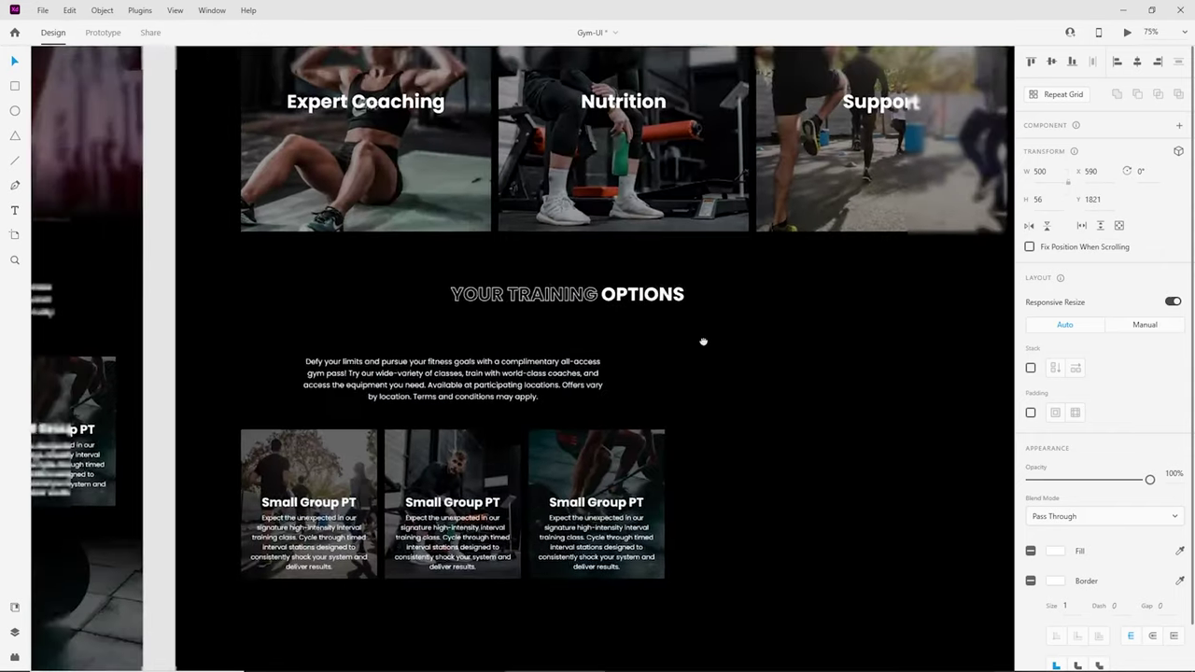
drag(704, 342, 680, 335)
drag(632, 289, 668, 291)
Step: Draw a 1920-wide guide rectangle across the artboard above the heading and centre the heading horizontally on it
drag(153, 267, 958, 247)
key(v)
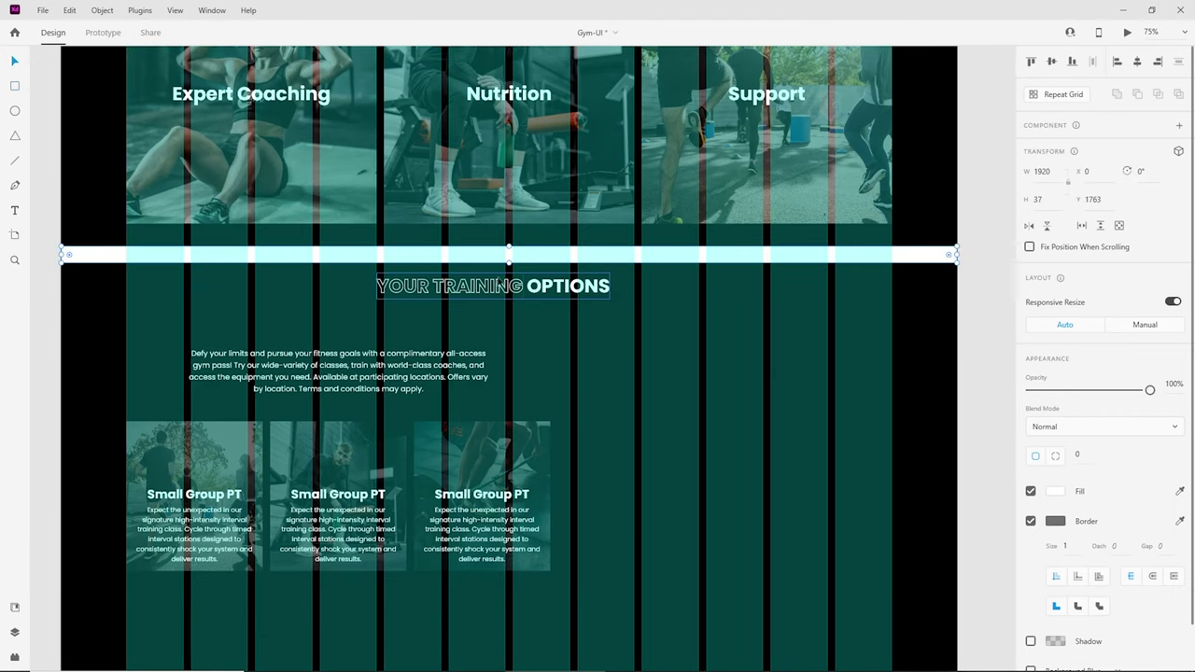
shift+click(500, 286)
click(1137, 65)
click(681, 285)
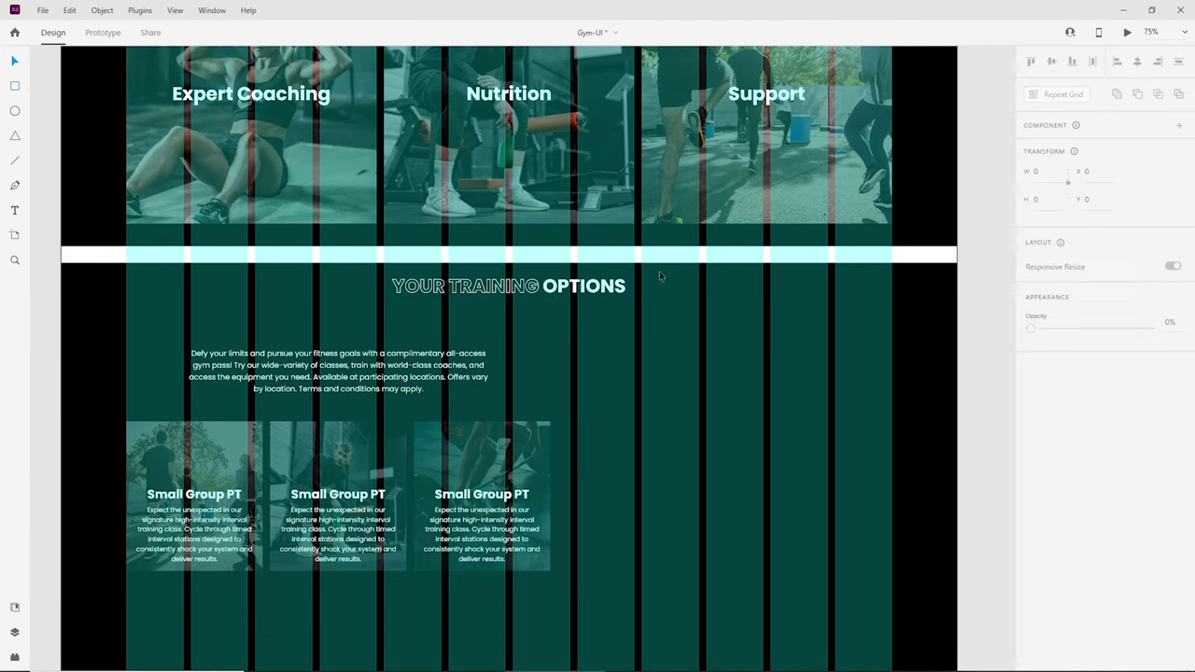
Step: Move the training paragraph up beneath the heading to Y 1898 and set its font size to 18
drag(378, 376, 549, 342)
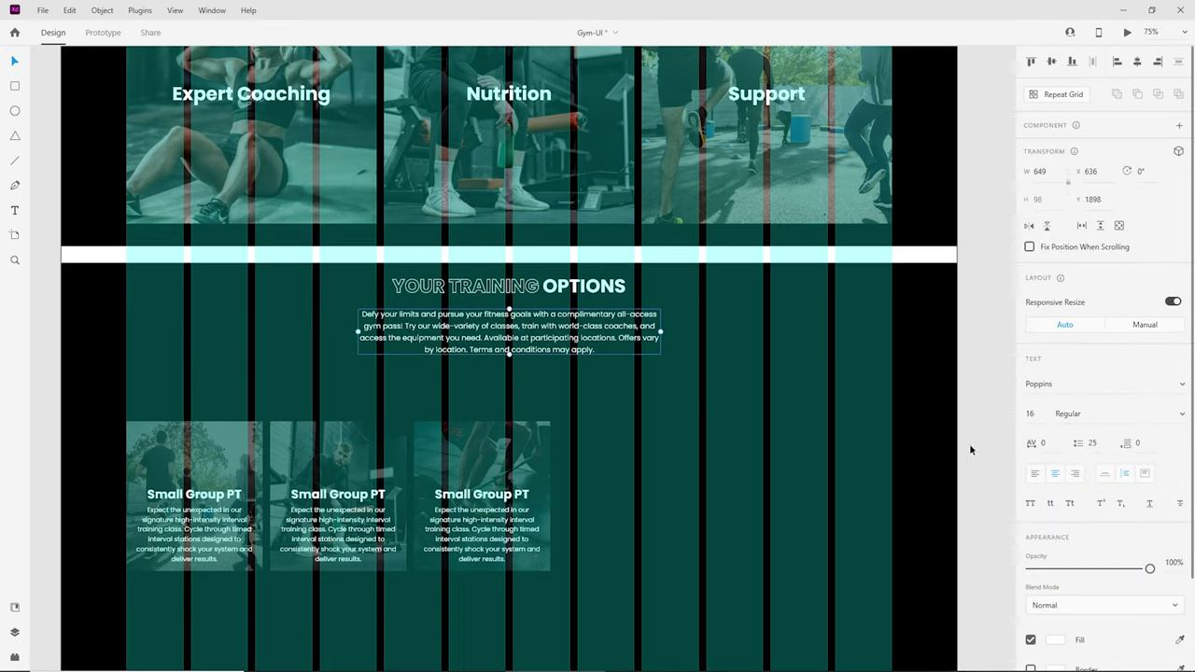
click(1037, 414)
key(Up)
key(Up)
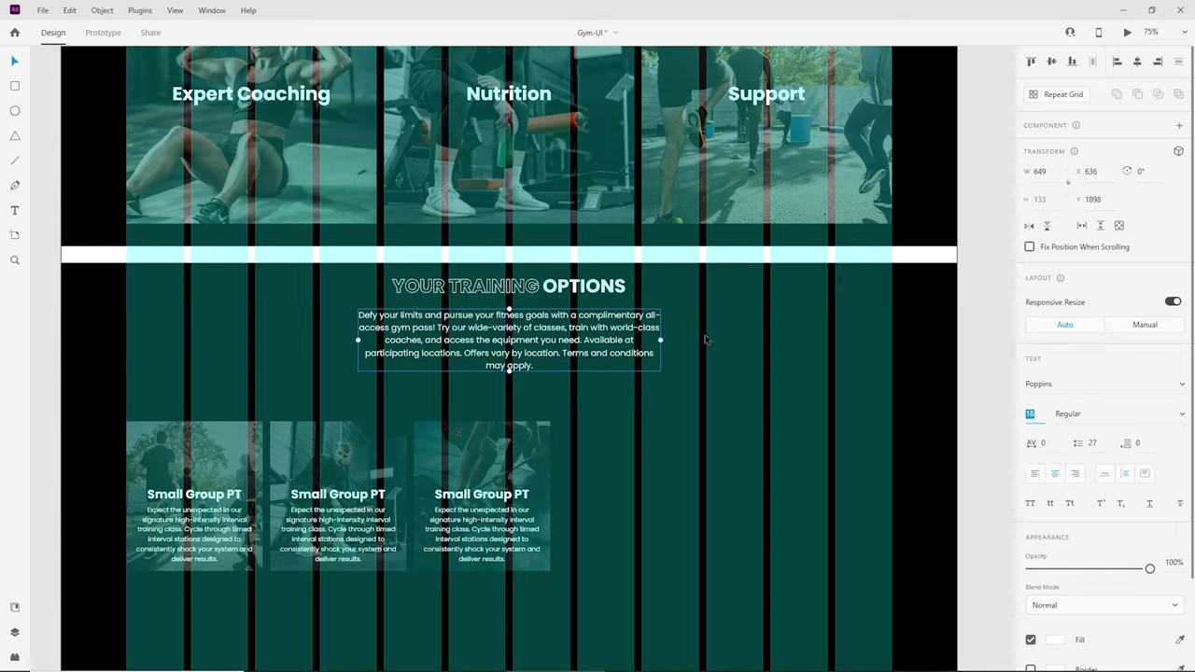
Step: Widen the training paragraph to about 925, centre it under the heading, and delete the white guide rectangle
drag(659, 339, 789, 327)
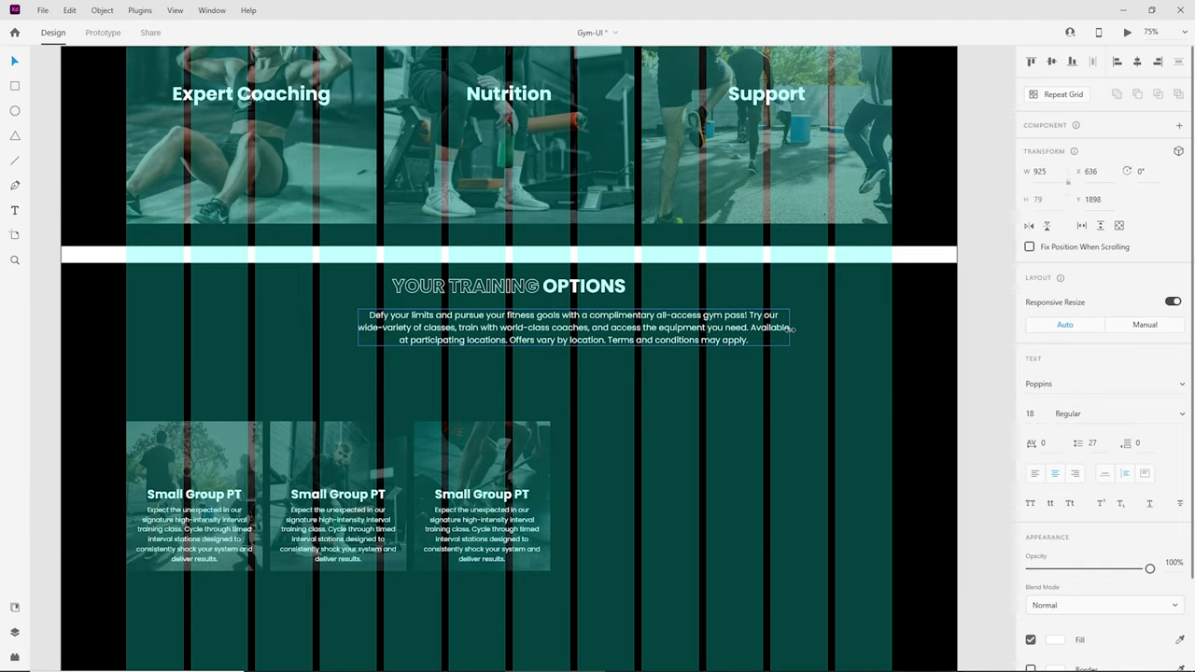
drag(692, 329, 628, 324)
click(644, 412)
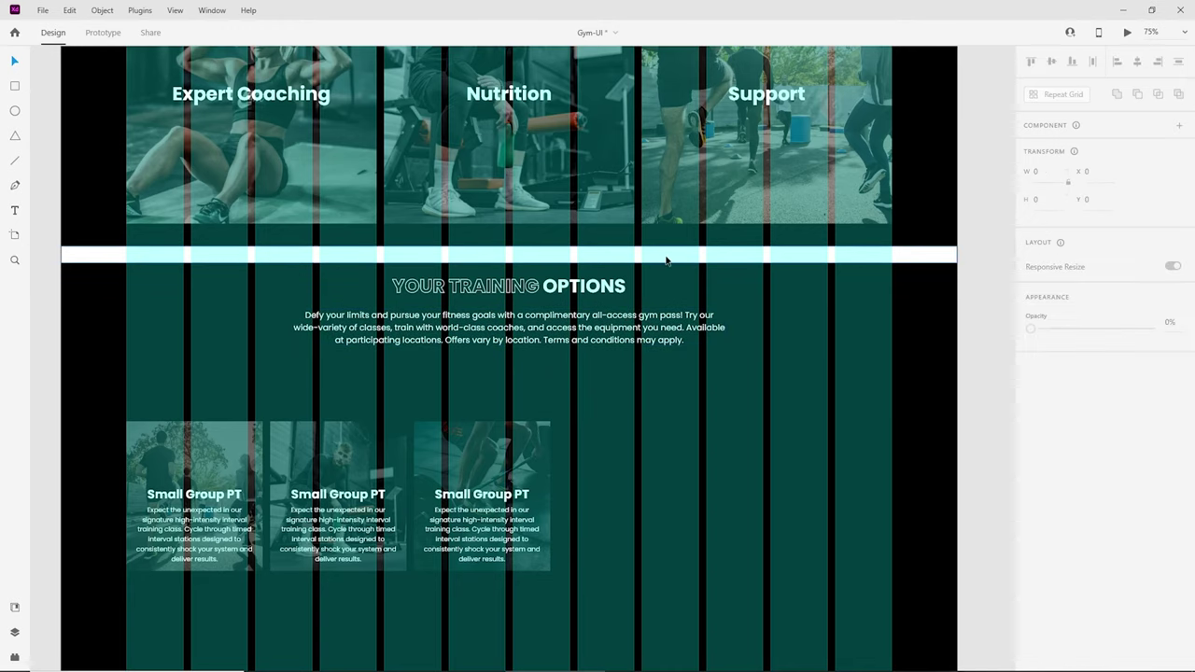
click(667, 257)
key(Delete)
Step: Widen the gap between the Small Group PT cards so their repeat grid spans about 1499
scroll(598, 412, down, 1)
click(319, 400)
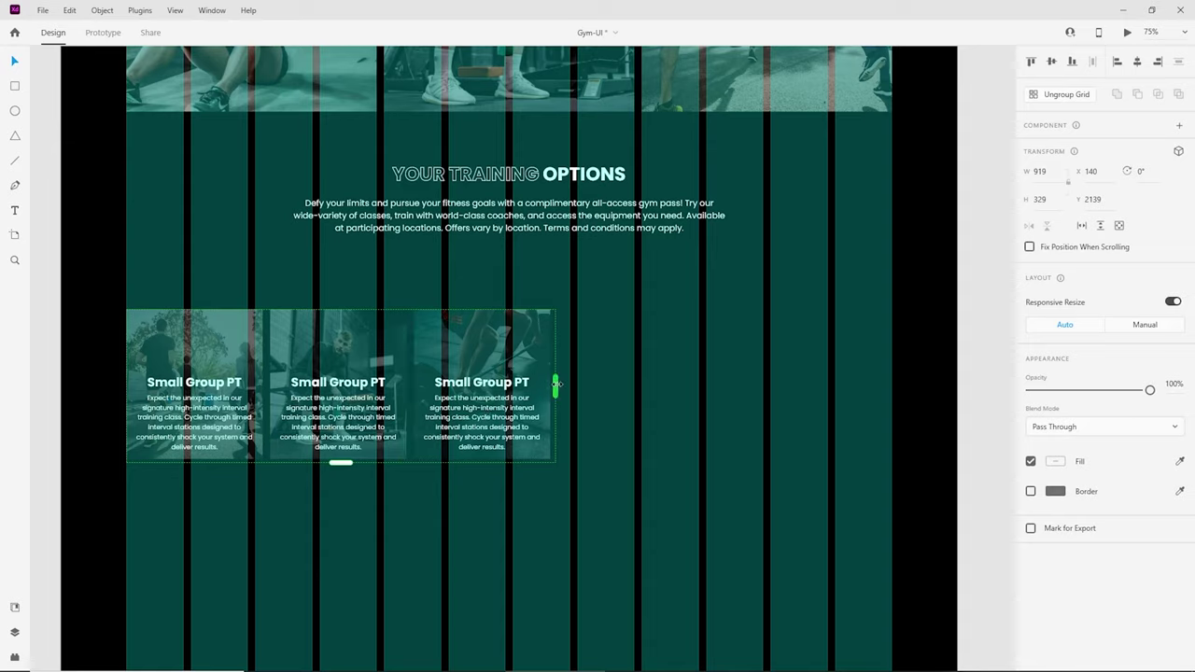
mouse_move(556, 384)
mouse_down()
mouse_move(657, 384)
mouse_move(560, 392)
mouse_up()
key(ctrl+1)
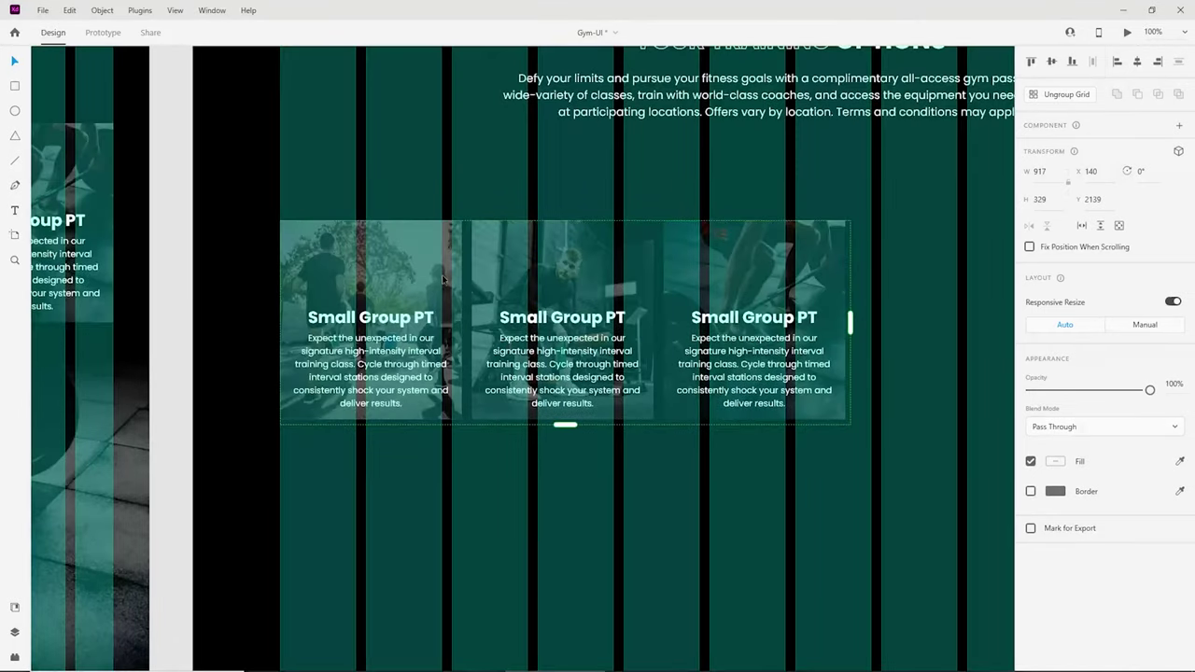
drag(472, 280, 653, 275)
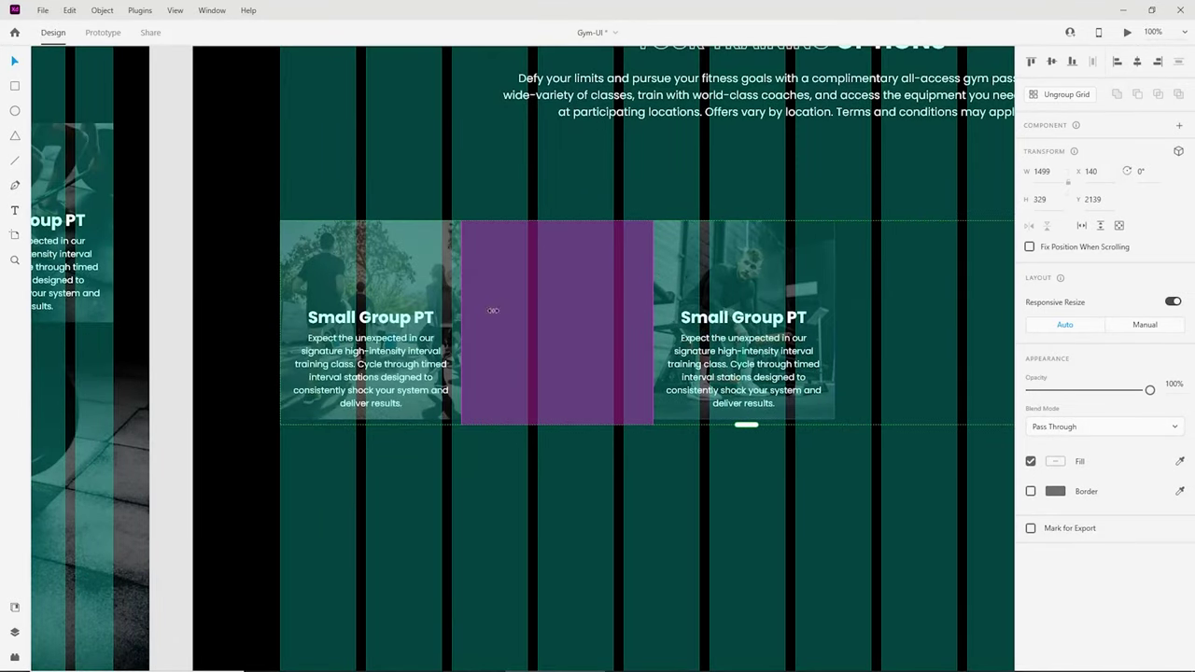
Step: Try to widen the dark overlay on the first Small Group PT card to 536
double_click(427, 253)
drag(461, 319, 597, 308)
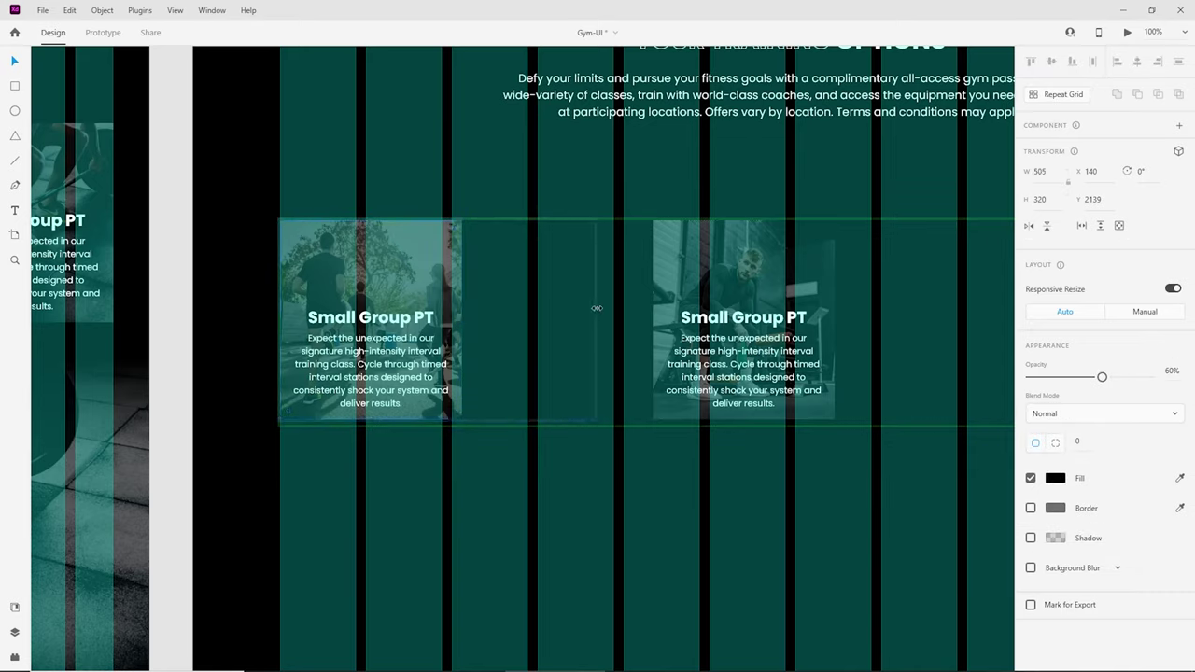
double_click(434, 278)
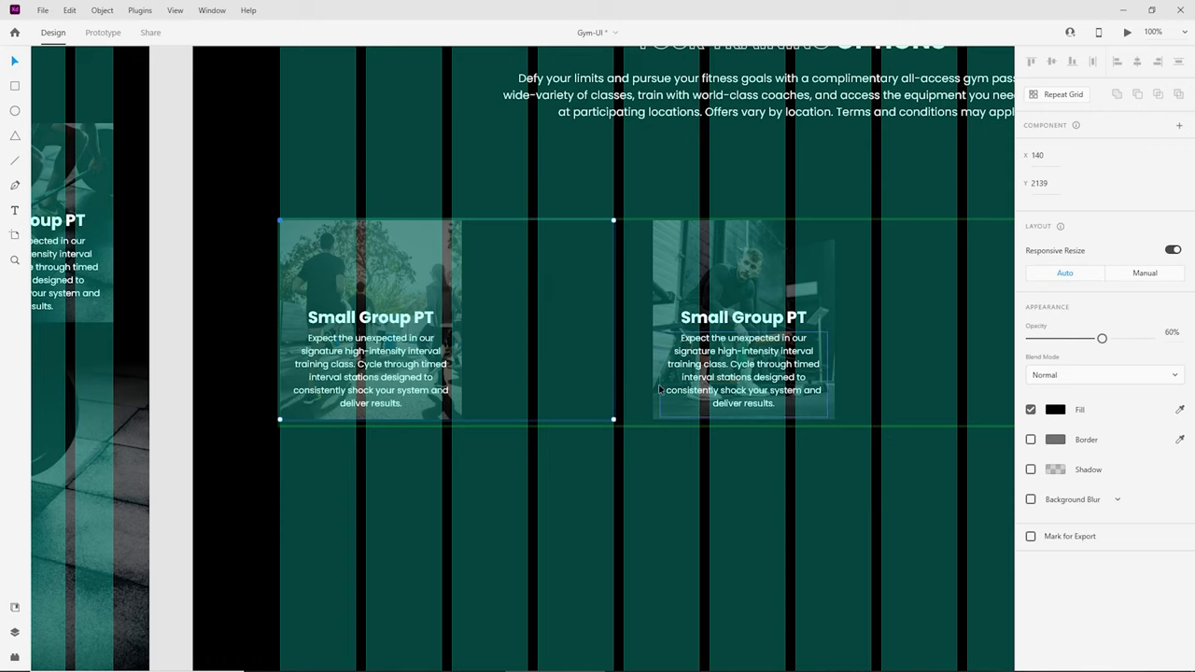
Step: Try removing the first card's dark overlay to reach the photo beneath, and undo both the removal and the overlay's widening
key(Delete)
click(422, 277)
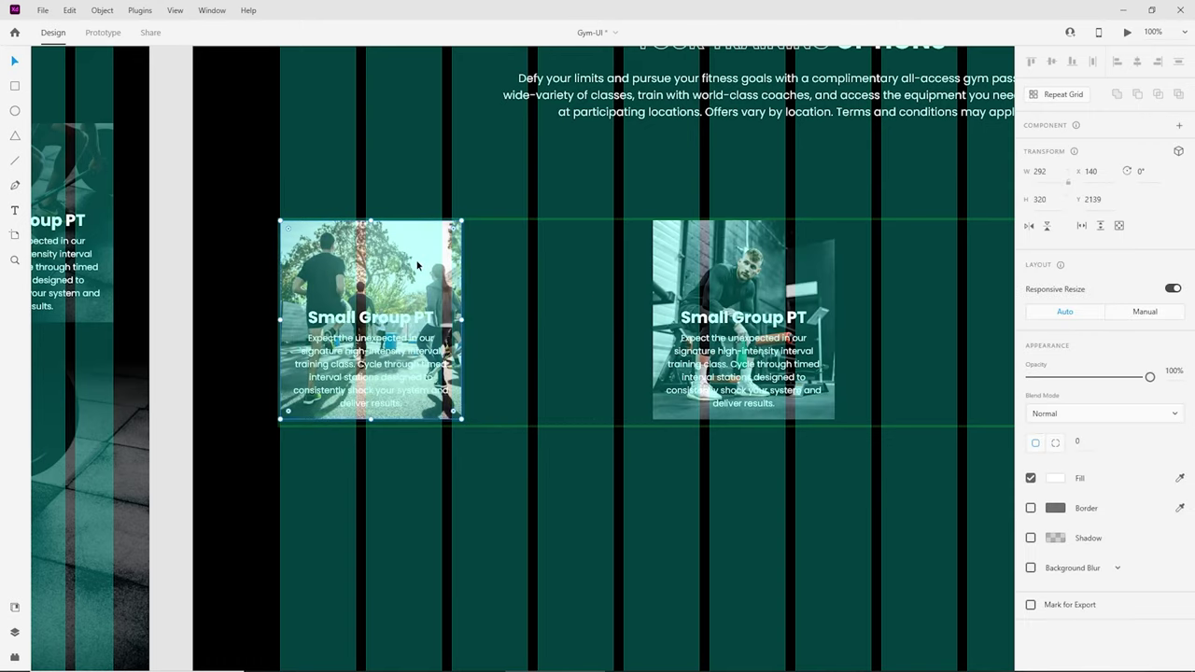
double_click(421, 277)
click(509, 472)
click(445, 285)
key(ctrl+z)
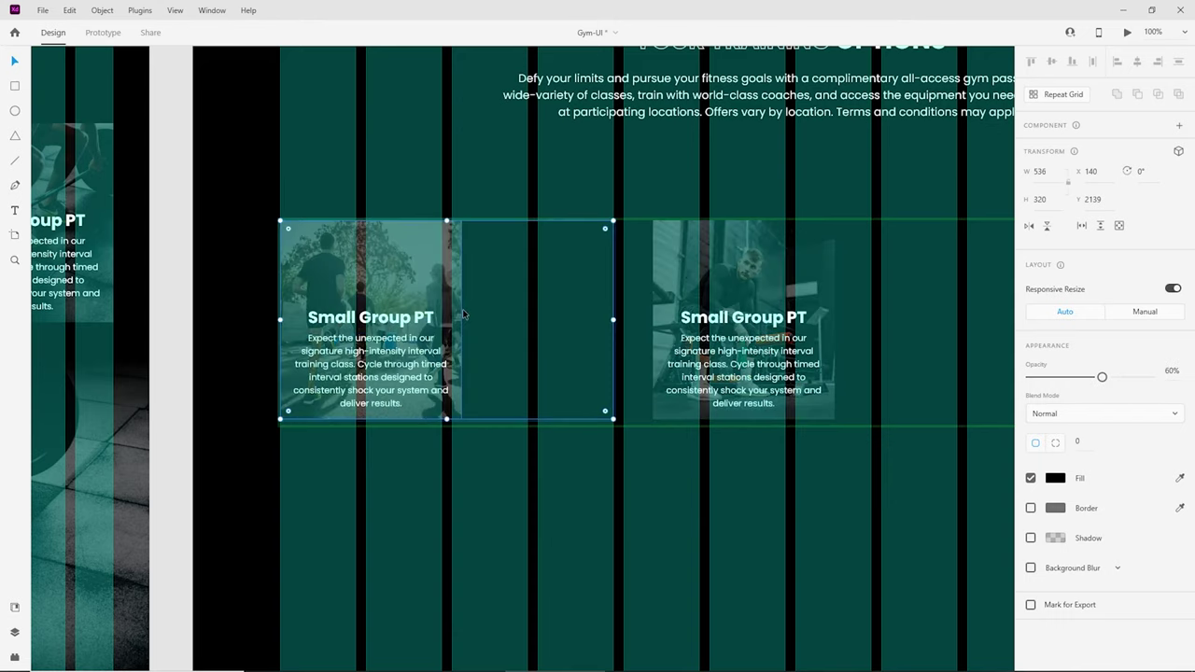
double_click(419, 268)
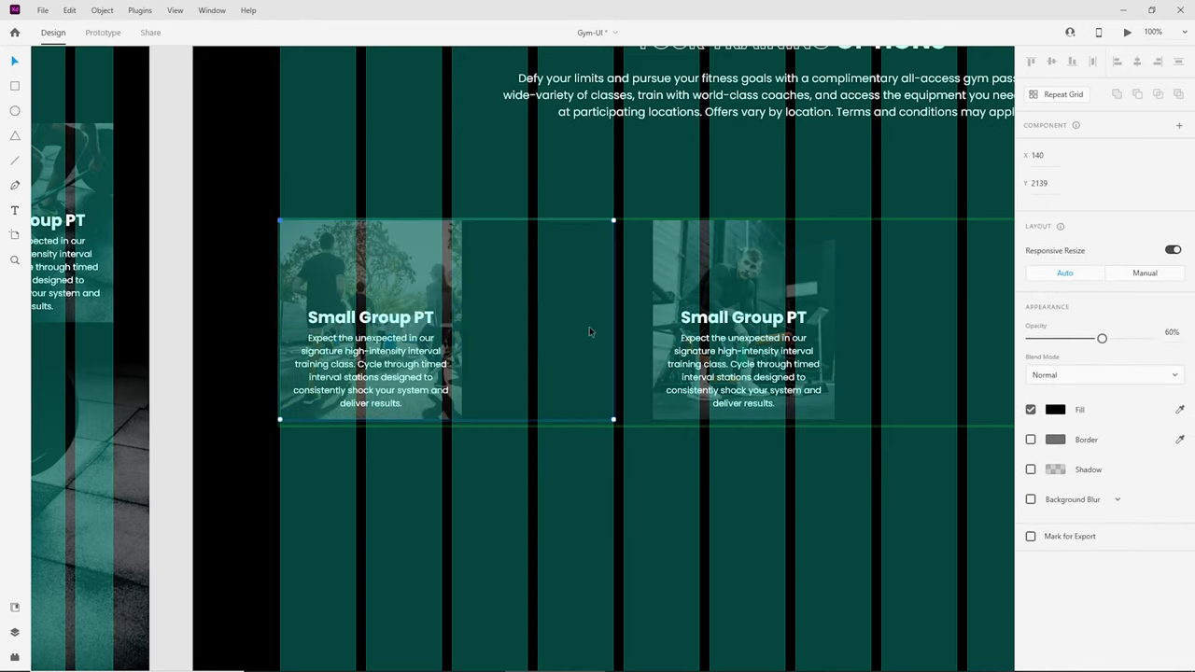
key(Escape)
key(ctrl+z)
click(551, 474)
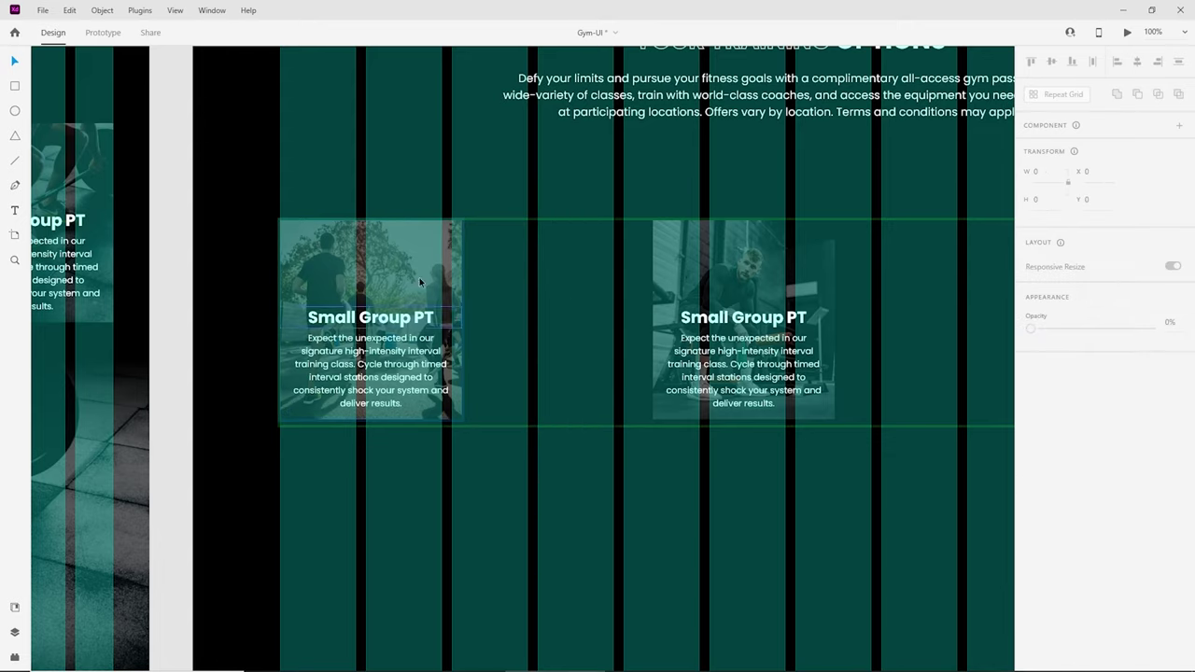
Step: Move the first card's dark overlay down to Y 2174 to expose the photo, and widen the photo to 536
double_click(395, 262)
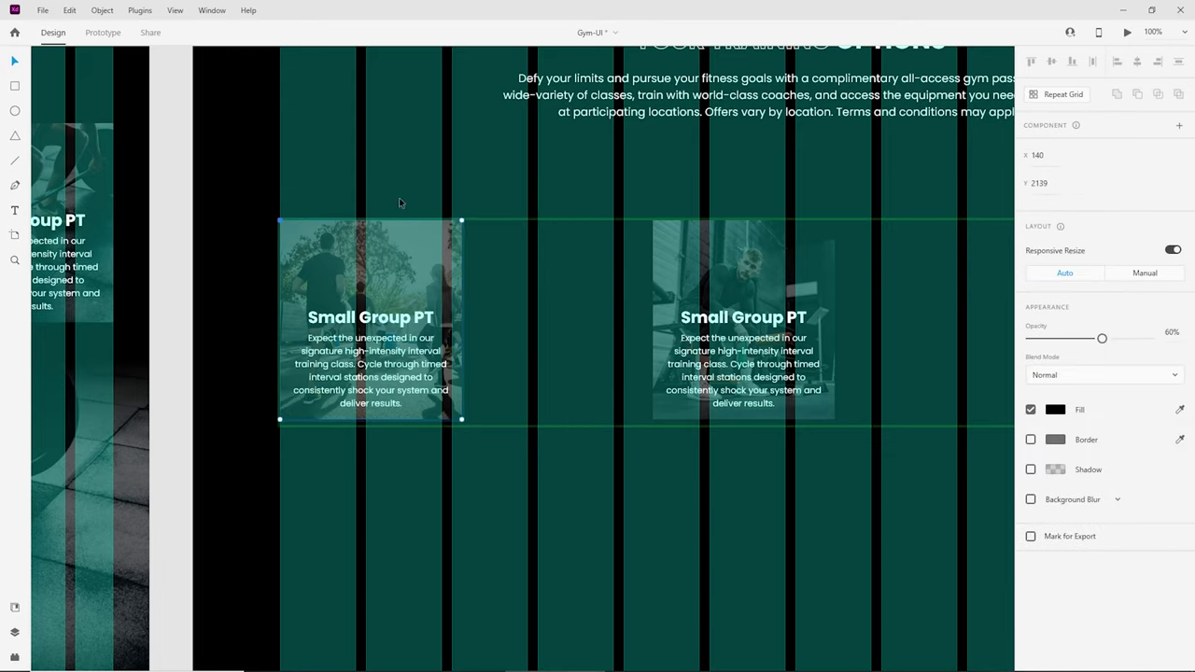
click(366, 257)
drag(366, 255, 369, 276)
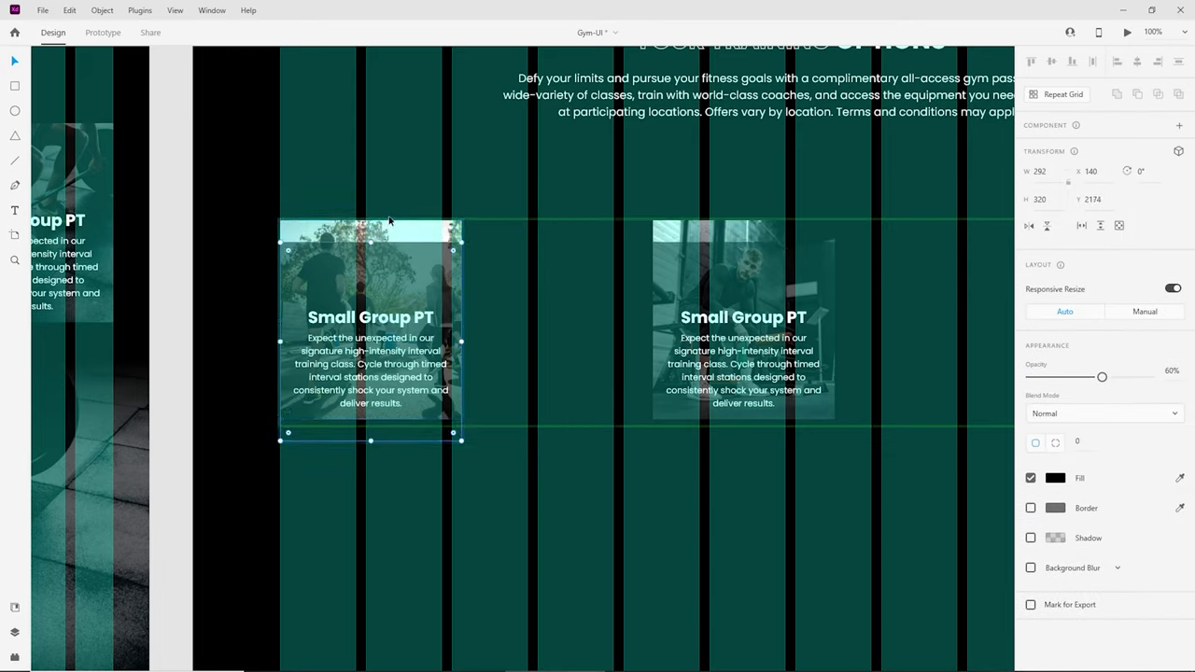
drag(461, 318, 612, 311)
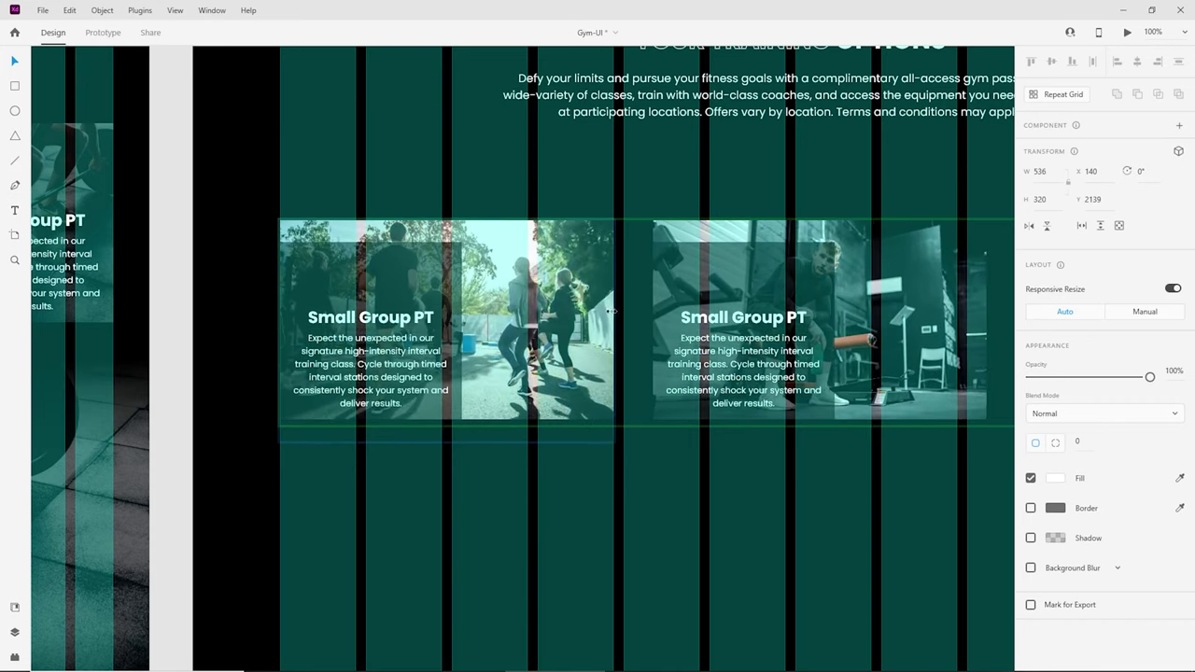
Step: Look up the Expert Coaching card's height, try setting the Small Group PT repeat grid's height to 559, and undo it
scroll(616, 316, up, 5)
click(573, 174)
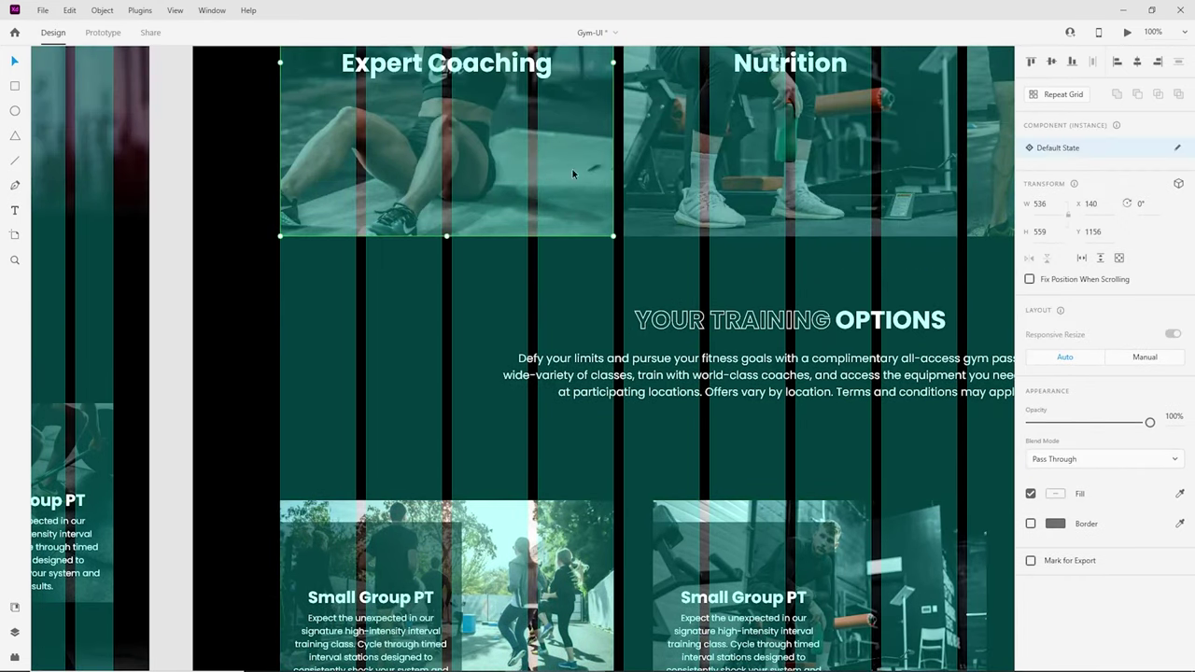
scroll(501, 254, down, 5)
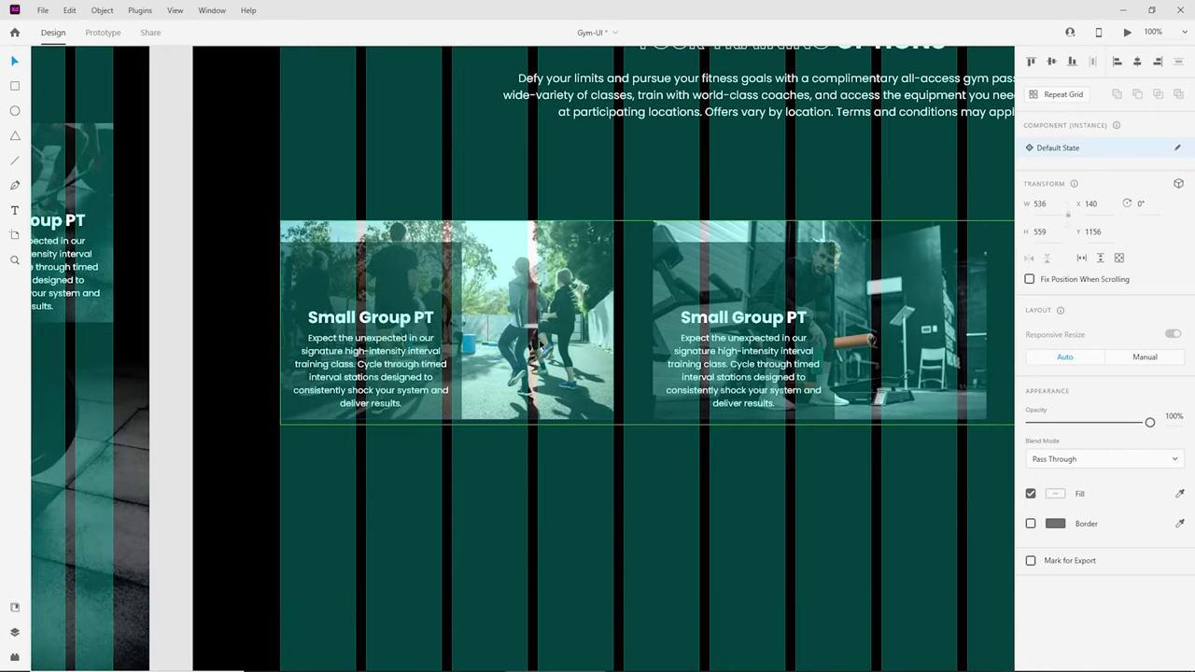
click(500, 254)
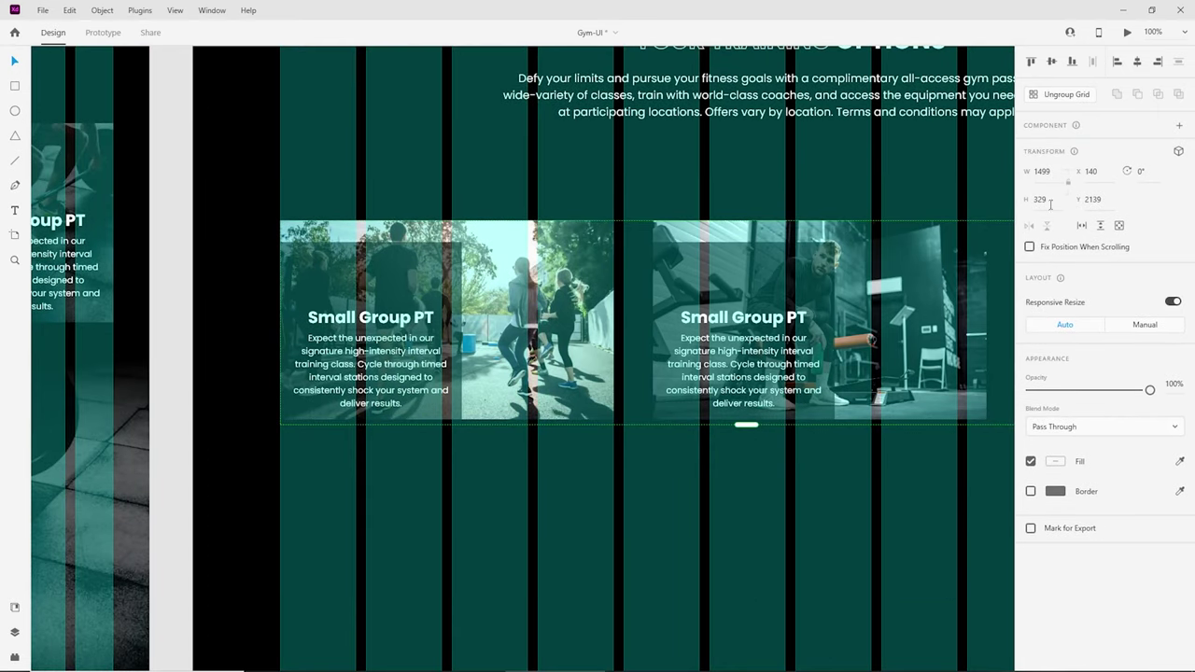
text(559)
key(Return)
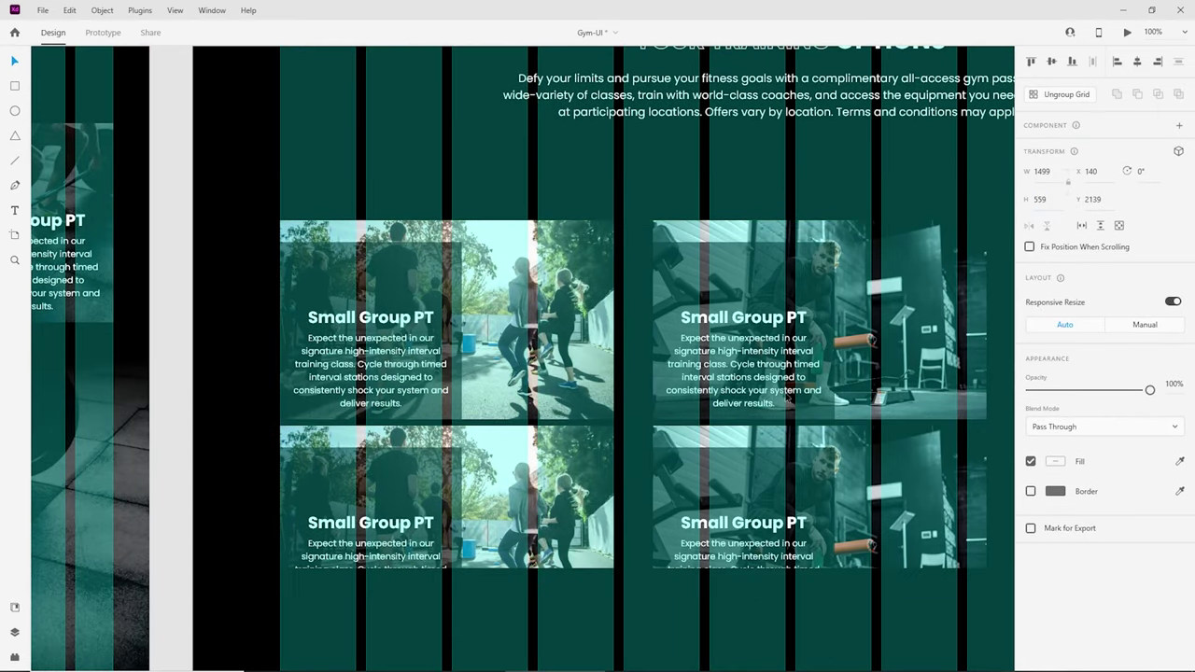
key(ctrl+z)
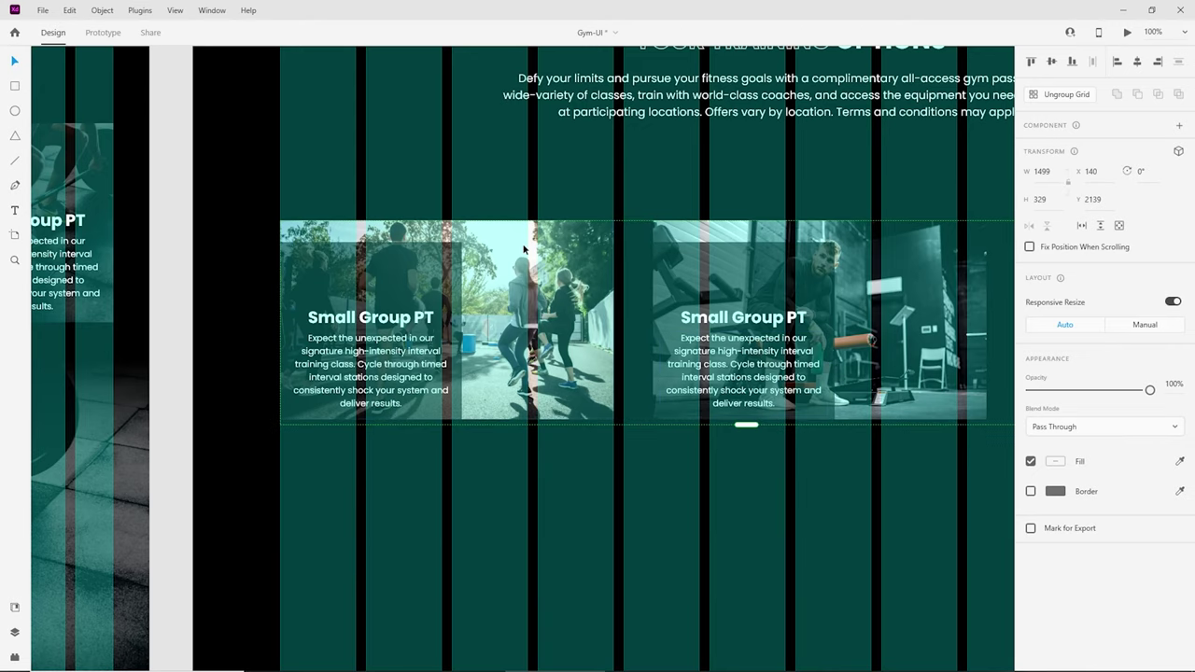
Step: Set the height of the first Small Group PT card's photo to 559
key(ctrl+z)
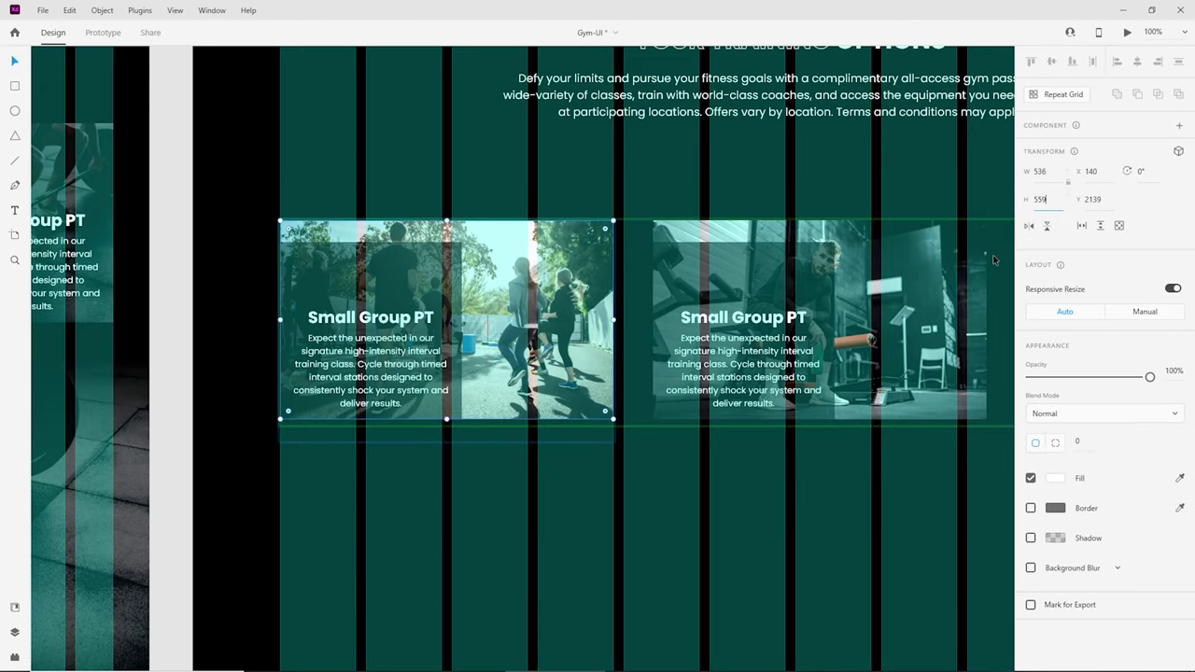
key(Return)
double_click(734, 393)
Step: Widen the row gap of the Small Group PT repeat grid to uncover the full photos, and trim the grid to one row about 576 high
scroll(700, 364, down, 3)
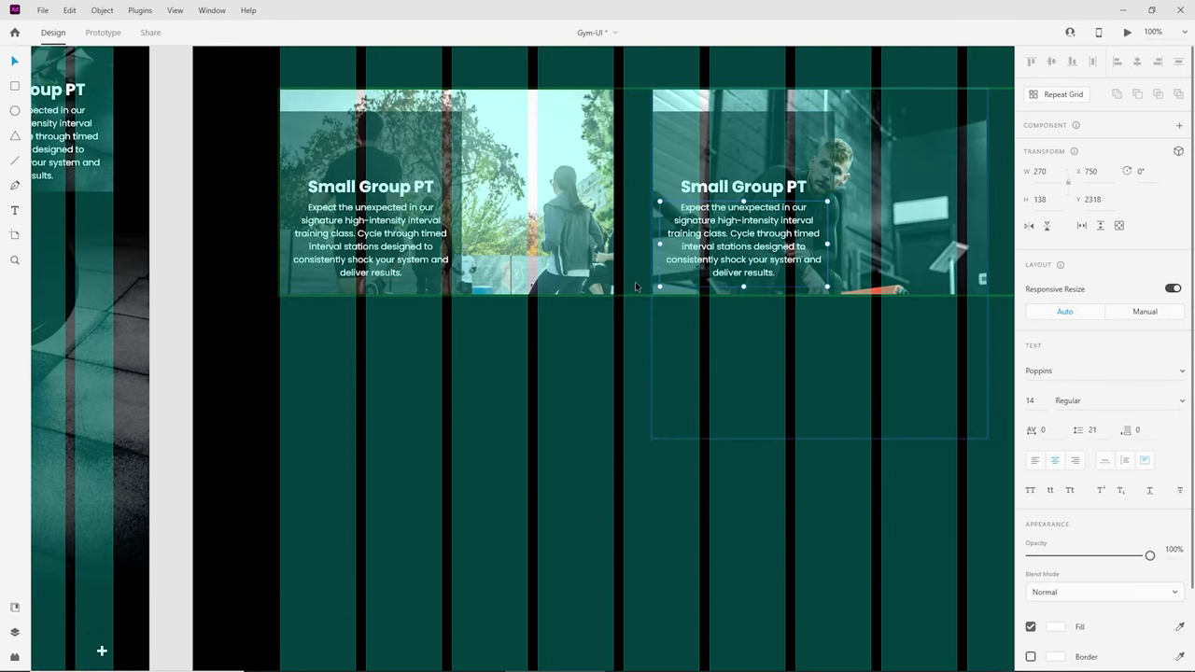
click(636, 317)
click(747, 280)
drag(754, 296, 774, 491)
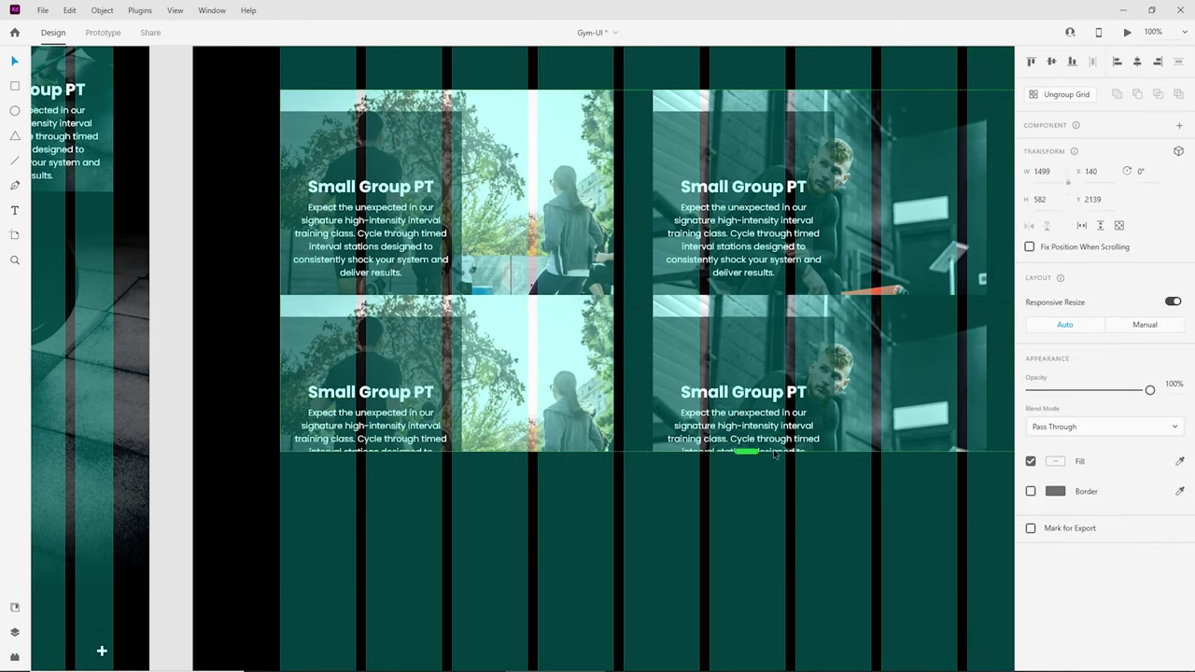
drag(641, 297, 642, 468)
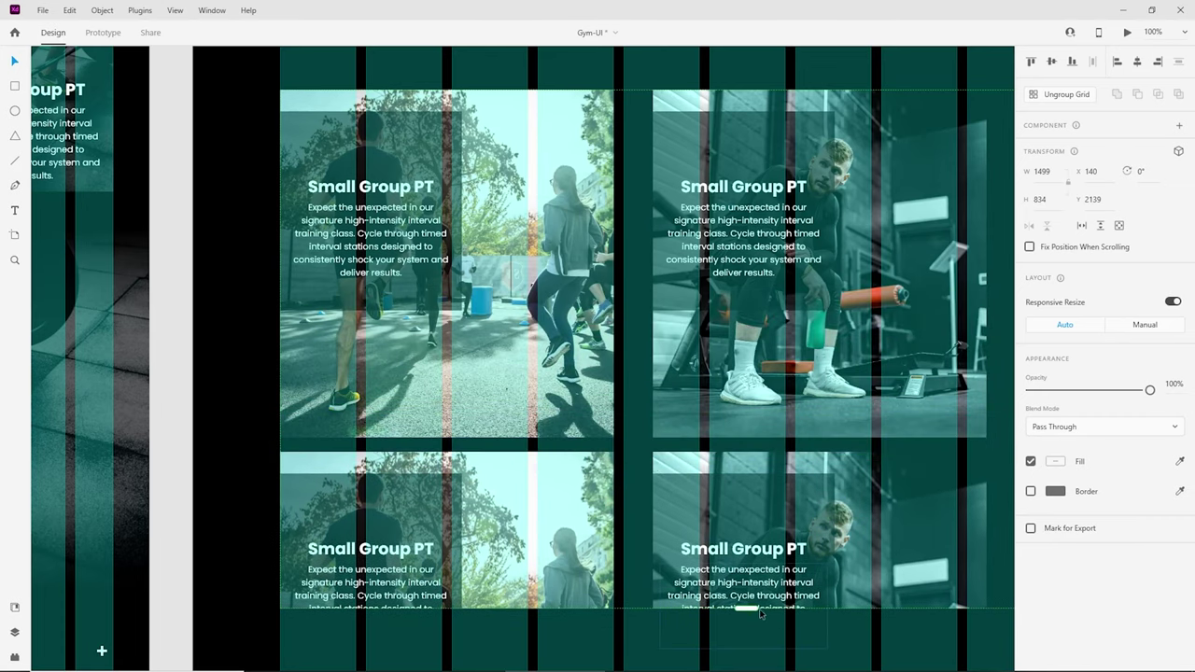
drag(747, 609, 728, 449)
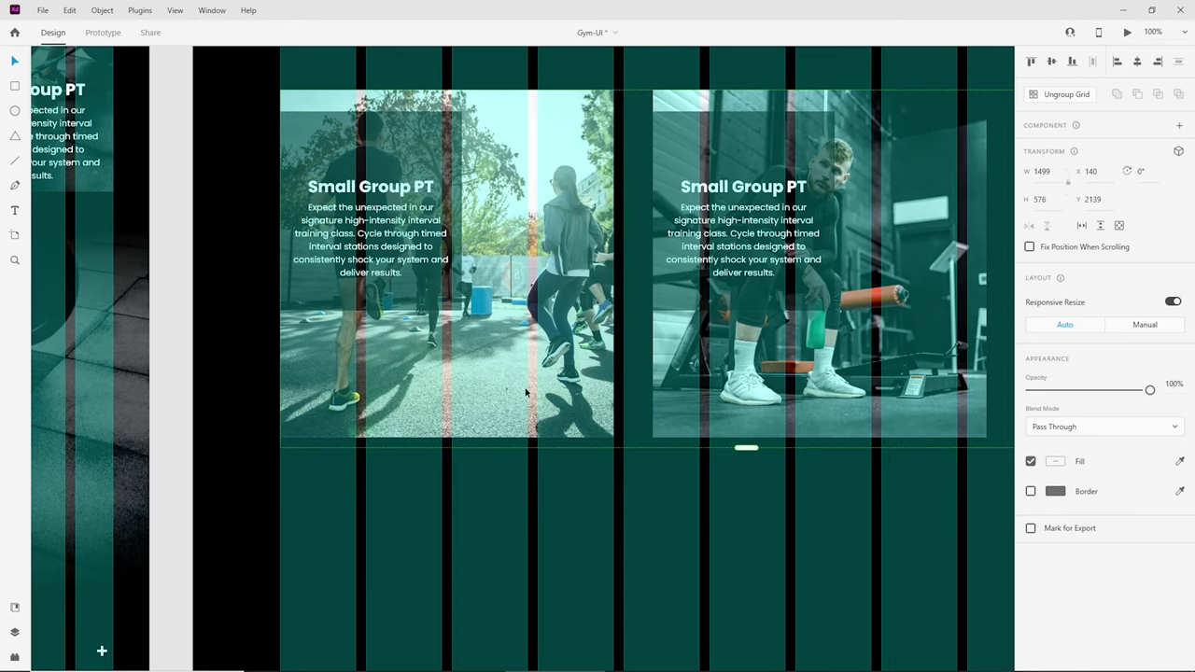
Step: Move the first card's dark overlay up to Y 2139 and enlarge it to 536 by 559, covering the whole photo
scroll(415, 186, up, 2)
double_click(404, 236)
drag(395, 241, 394, 219)
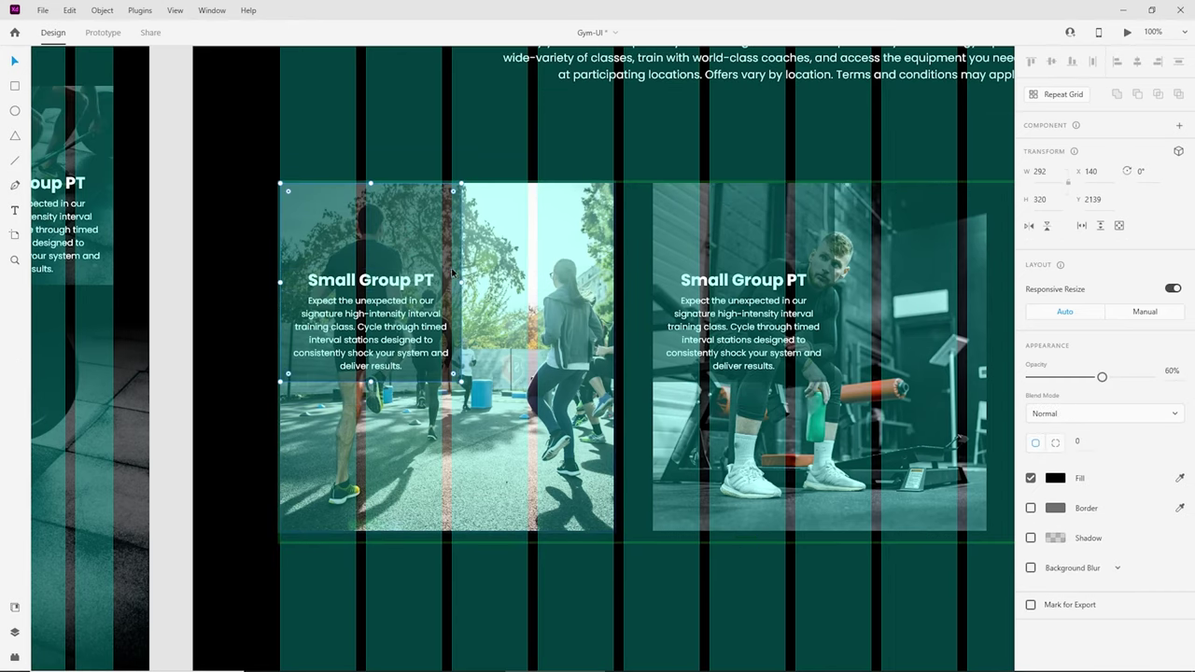
drag(461, 282, 618, 279)
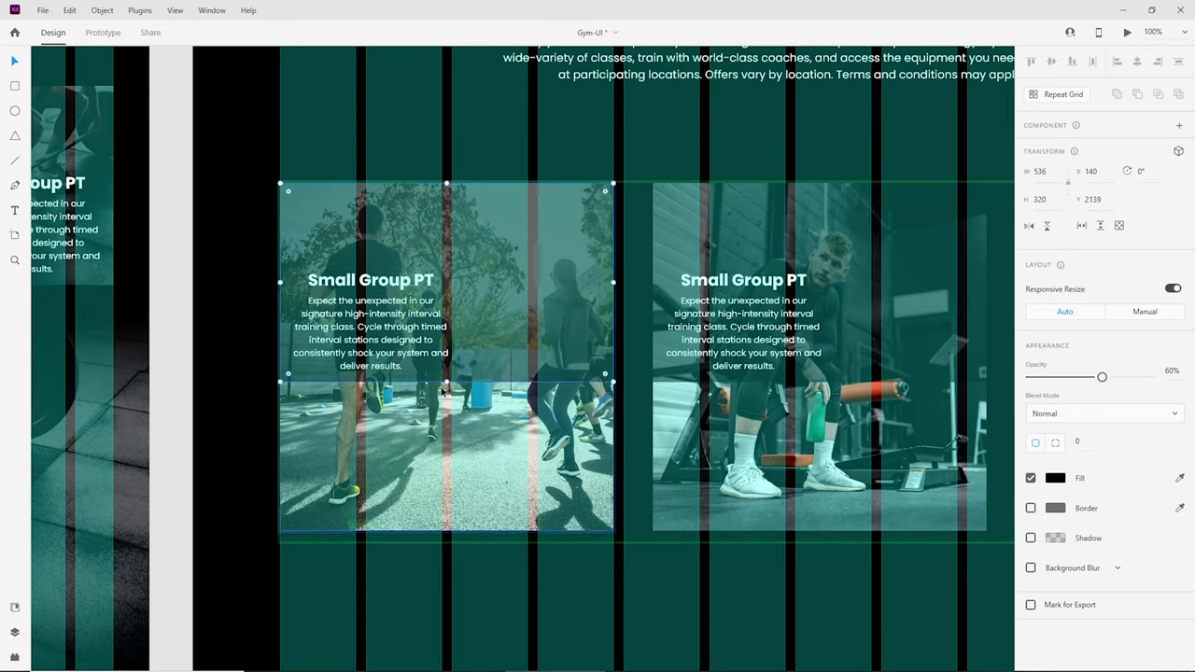
drag(446, 382, 461, 530)
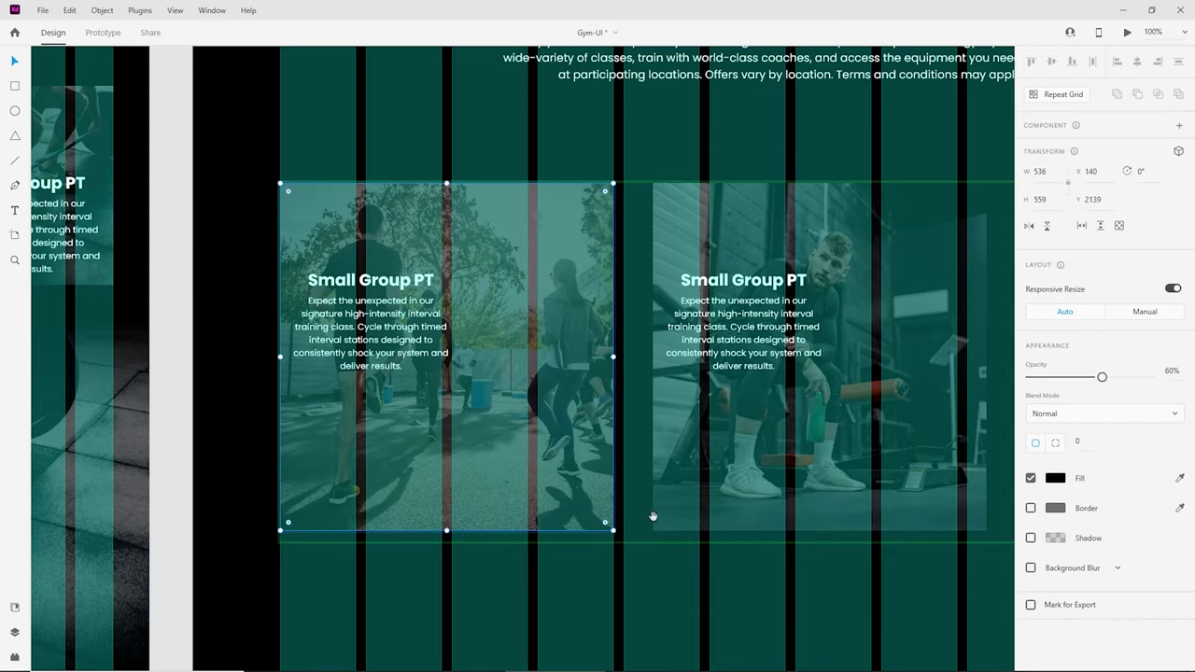
Step: Narrow the gap between the Small Group PT cards to the layout gutter and extend the repeat grid to about 1651 for three full cards
scroll(653, 517, right, 3)
click(551, 383)
click(539, 361)
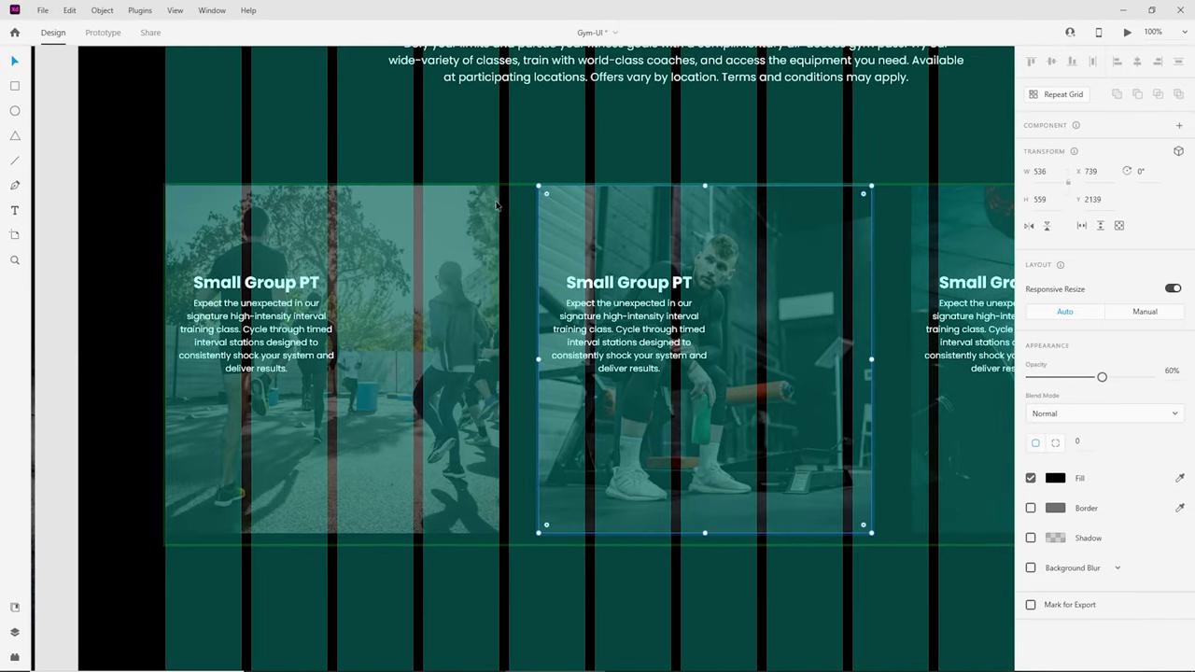
click(501, 187)
click(558, 235)
drag(536, 300, 506, 303)
scroll(777, 329, right, 9)
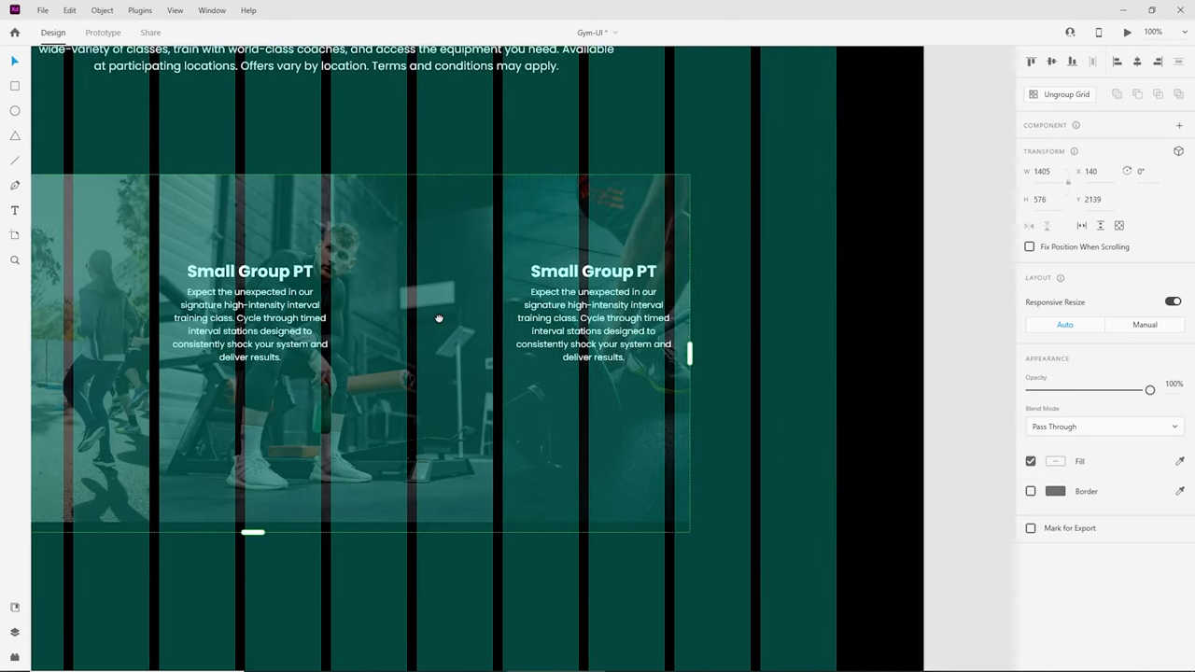
drag(693, 354, 845, 353)
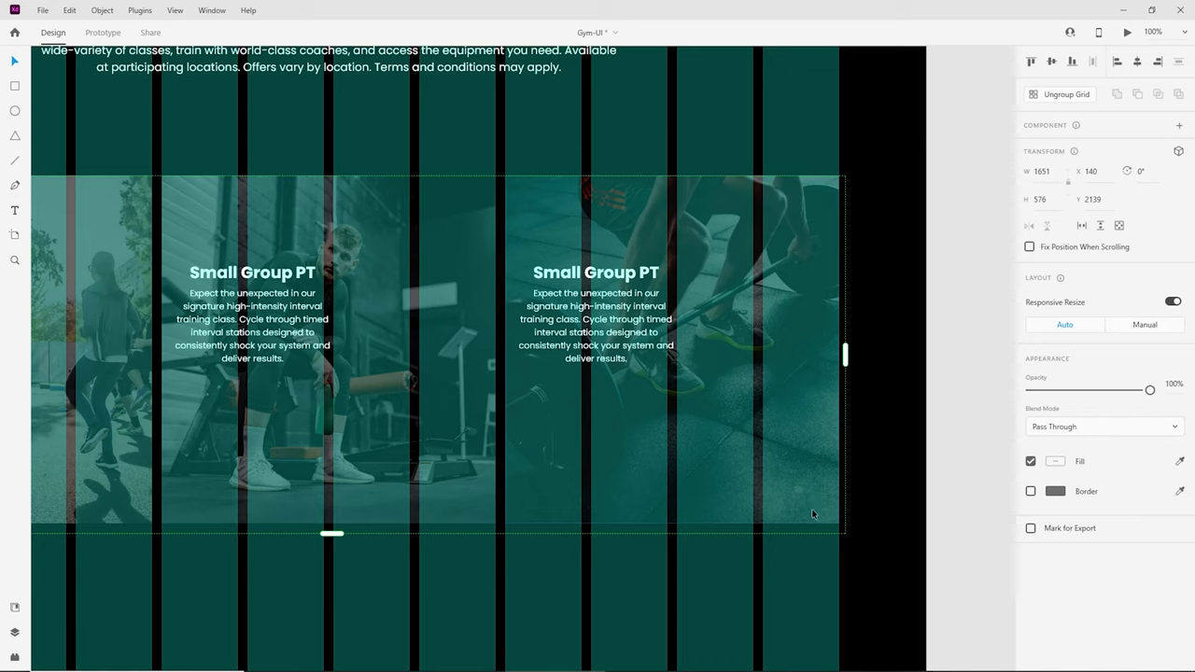
click(821, 540)
Step: Set the first card's Small Group PT heading to size 40 and widen its text box to 536
scroll(556, 565, left, 12)
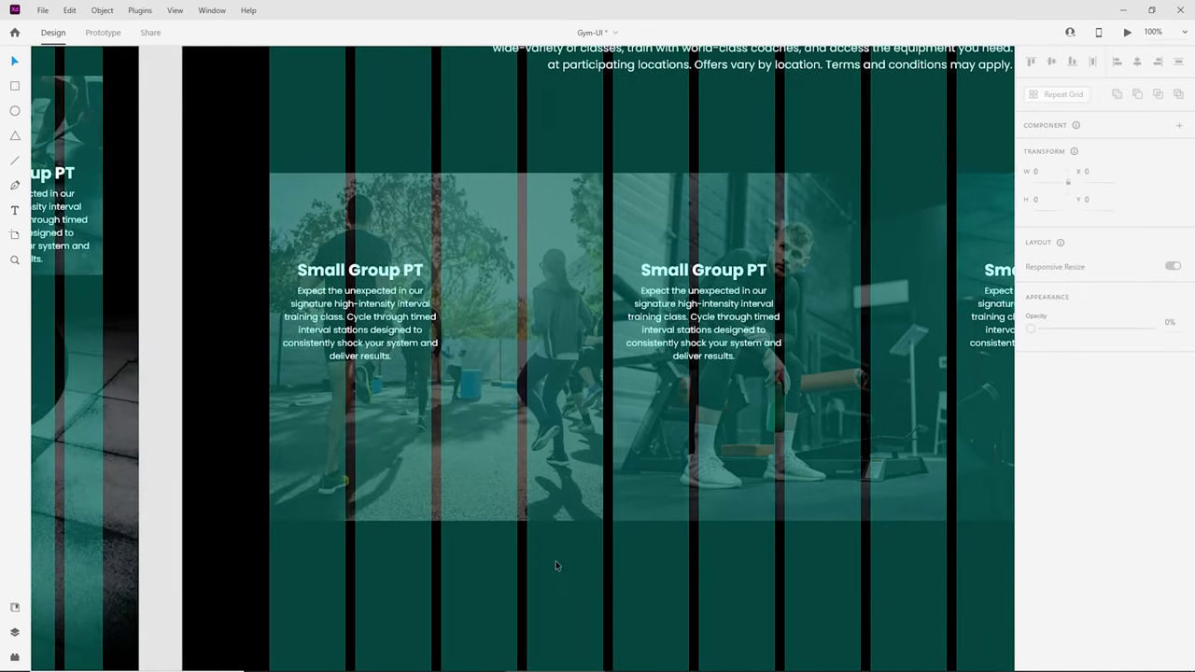
double_click(378, 271)
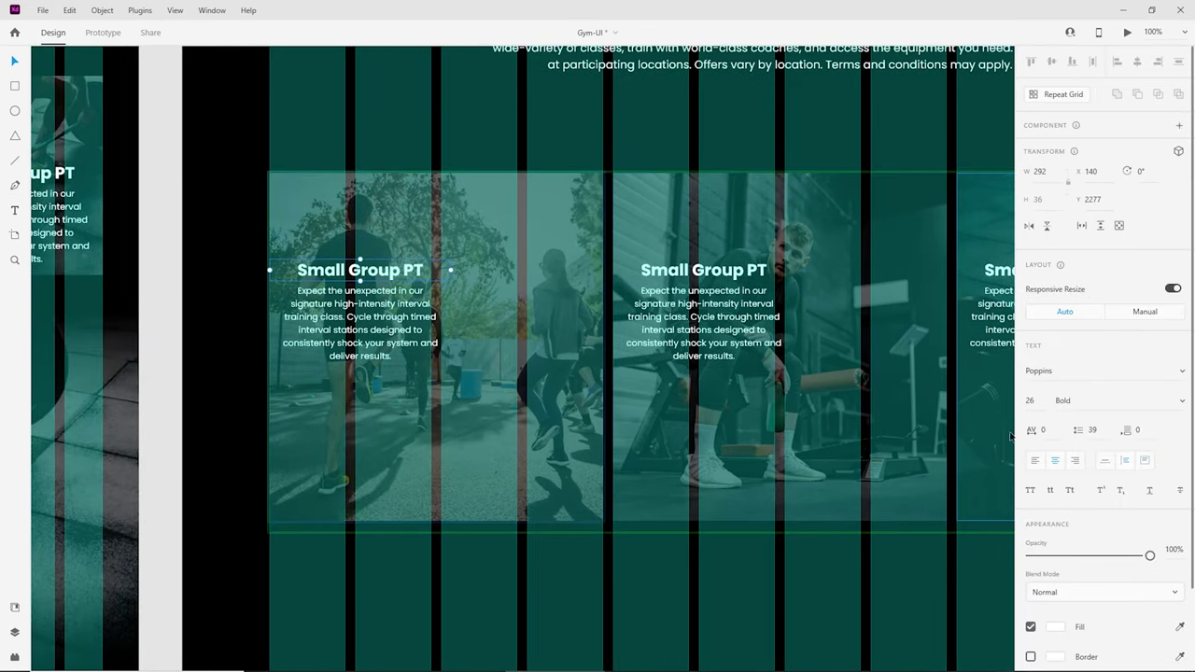
text(40)
key(Return)
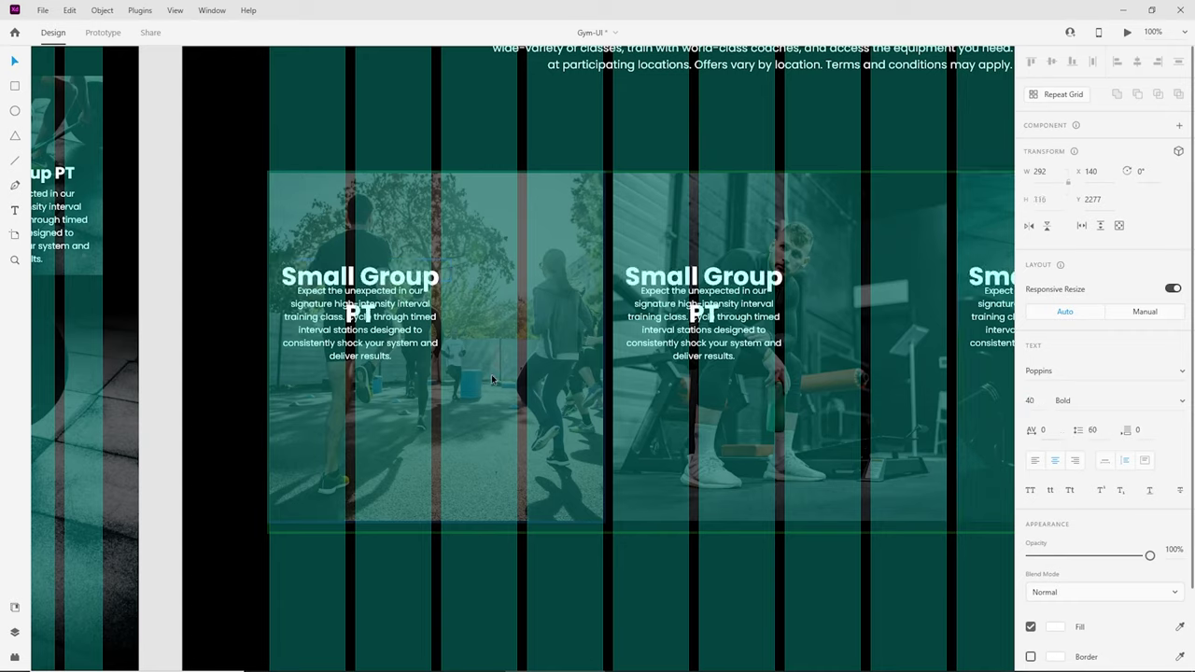
drag(449, 293, 601, 297)
Step: Move the first card's description under the heading to about X 268, Y 2366, and set its font size to 18
drag(377, 331, 451, 361)
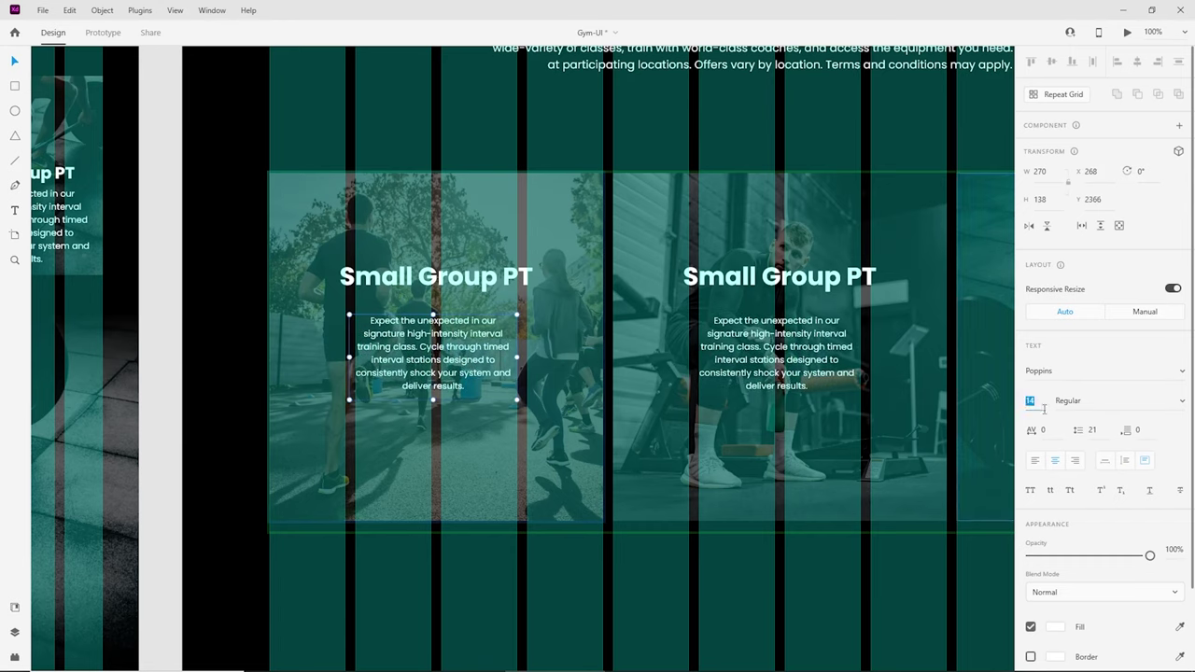
text(16)
key(Return)
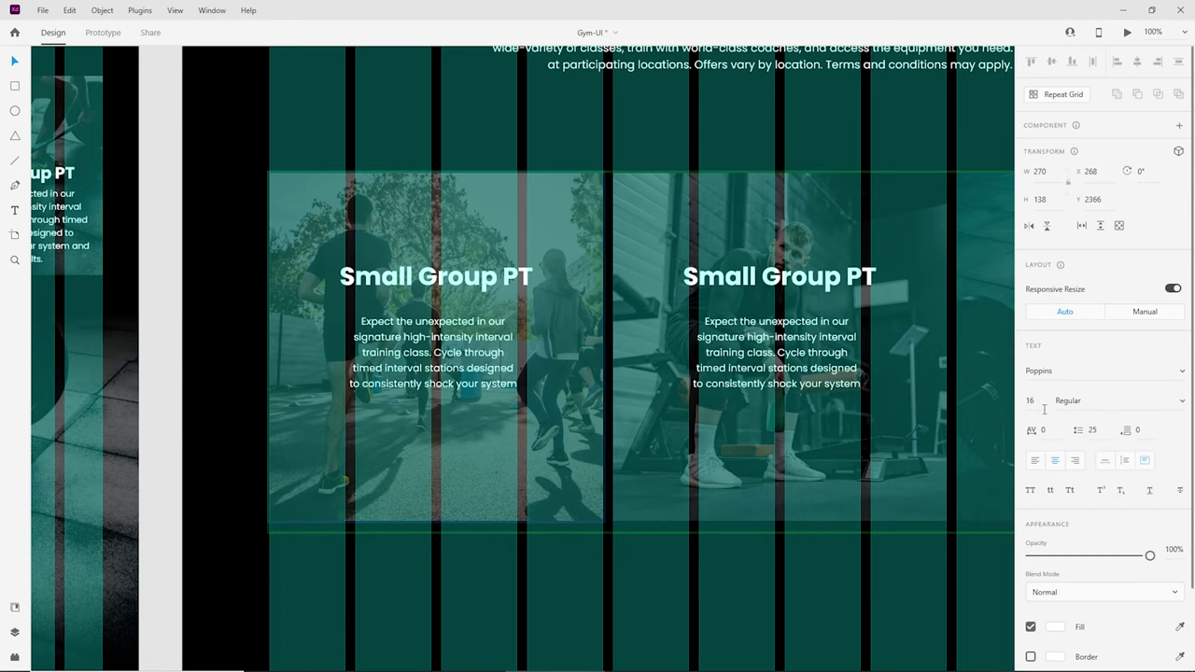
text(18)
key(Return)
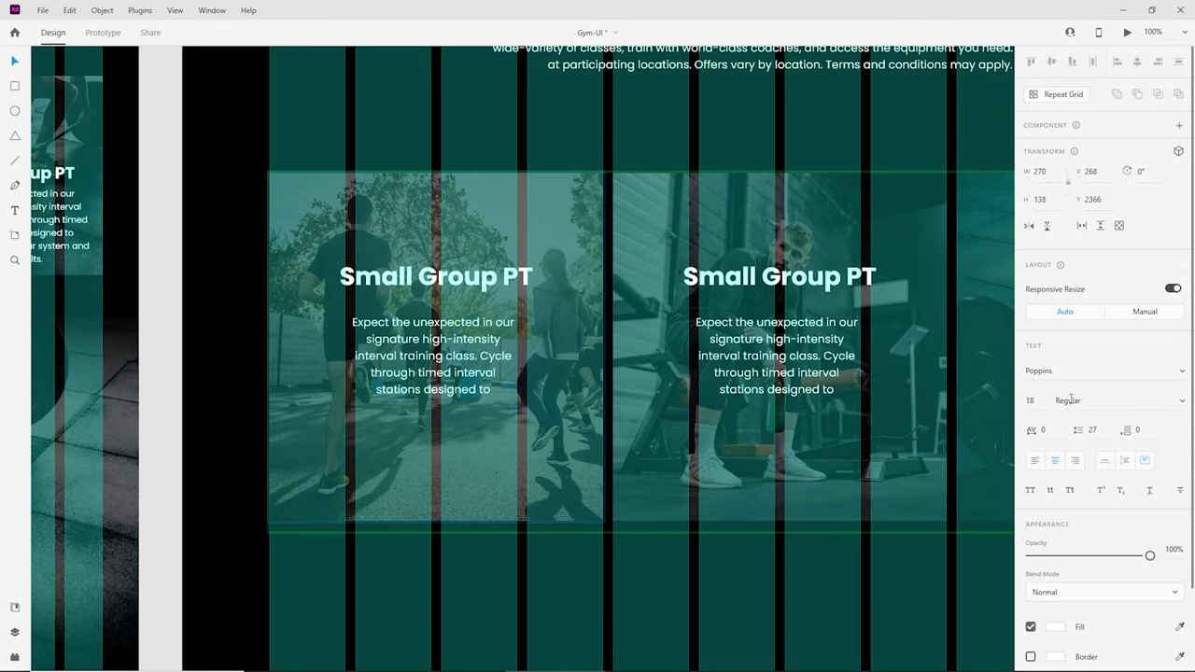
Step: Widen the card description's text box to nearly the card's width, and move it and the heading down, placing the heading at Y 2484
drag(444, 365, 383, 372)
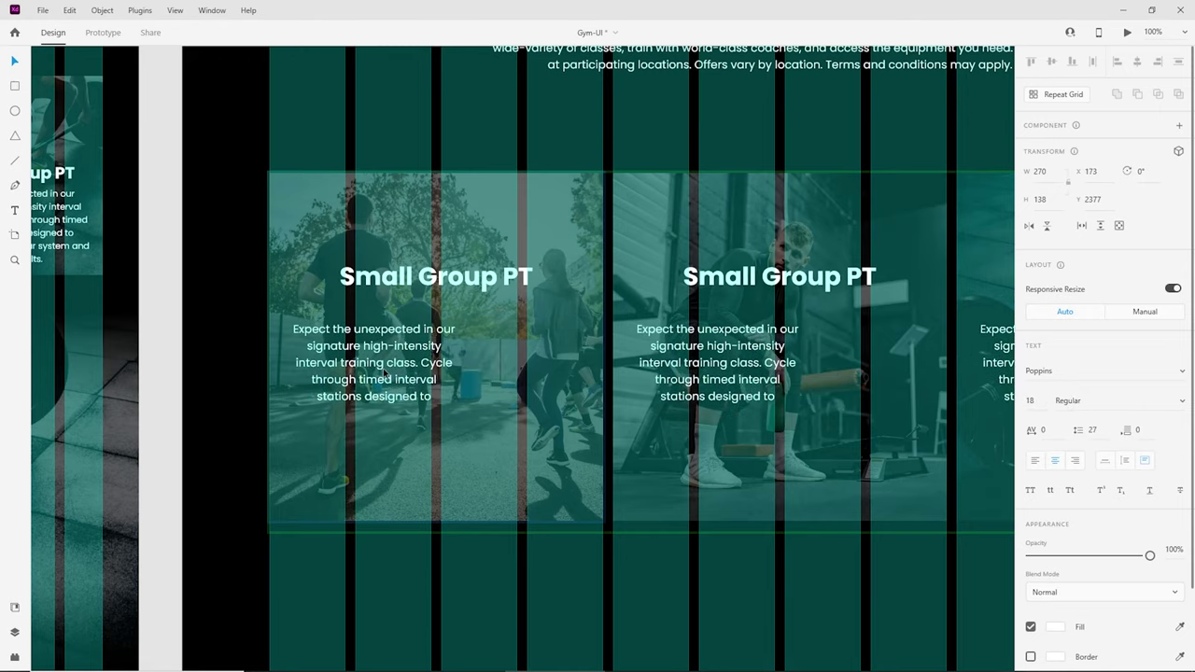
drag(459, 363, 592, 353)
drag(446, 324, 458, 452)
drag(443, 288, 465, 415)
Step: Turn off the layout grid on the desktop artboard
drag(767, 448, 421, 452)
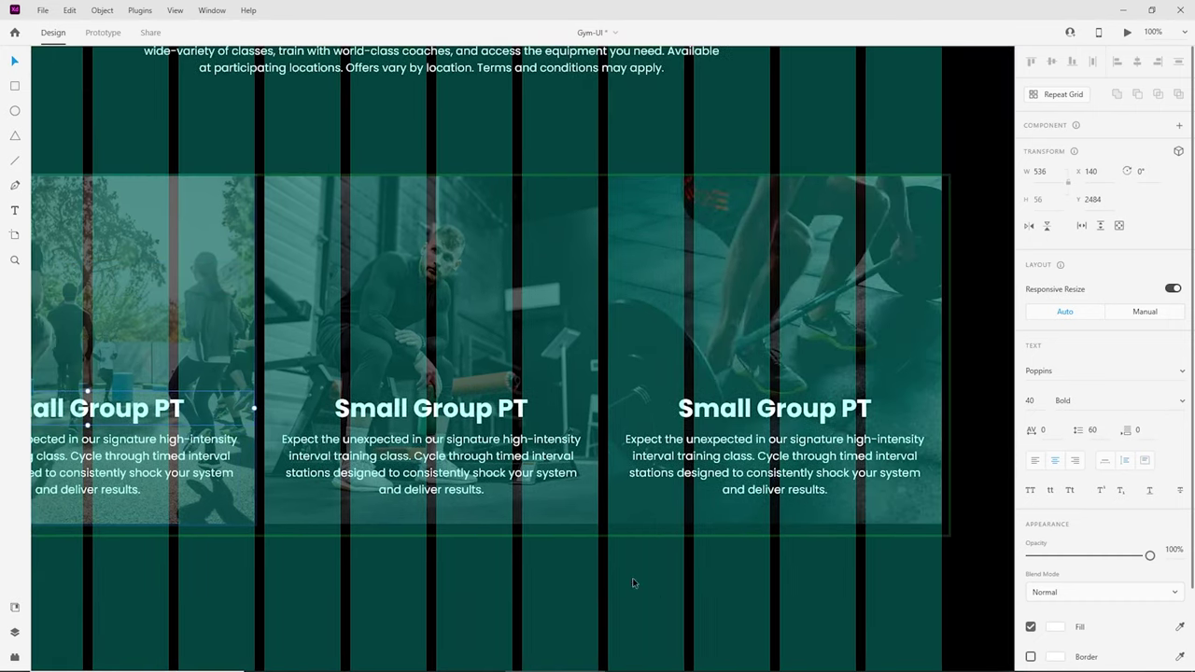
click(654, 587)
key(ctrl+minus)
key(ctrl+minus)
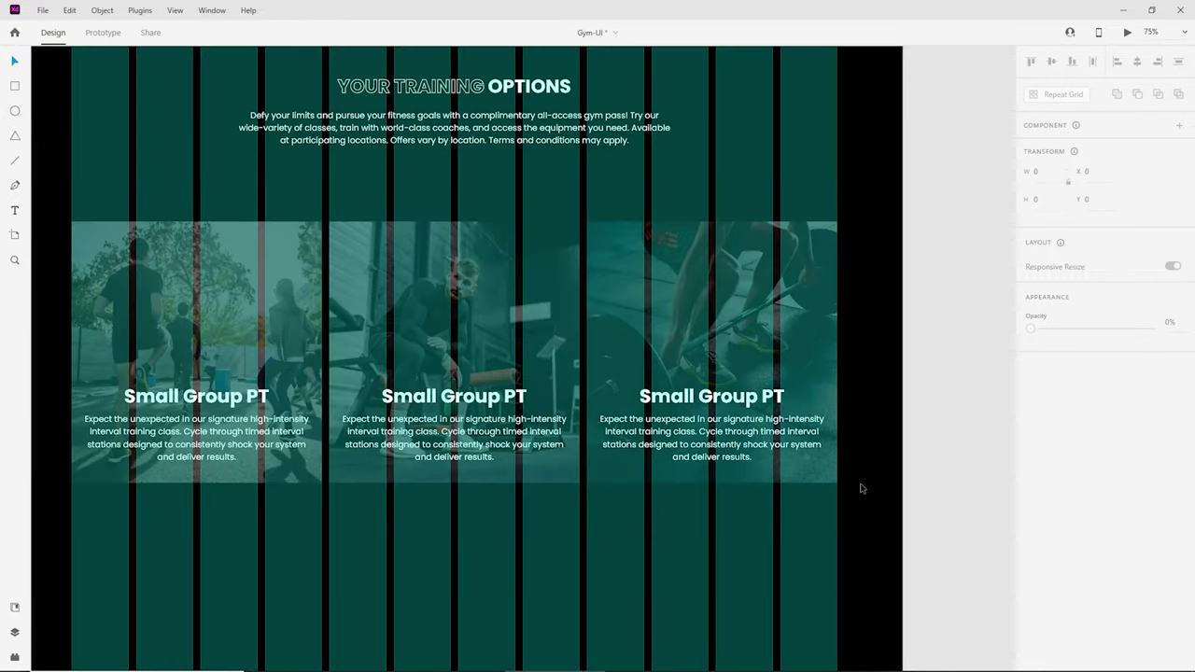
scroll(861, 488, down, 3)
click(859, 483)
click(1031, 479)
key(Escape)
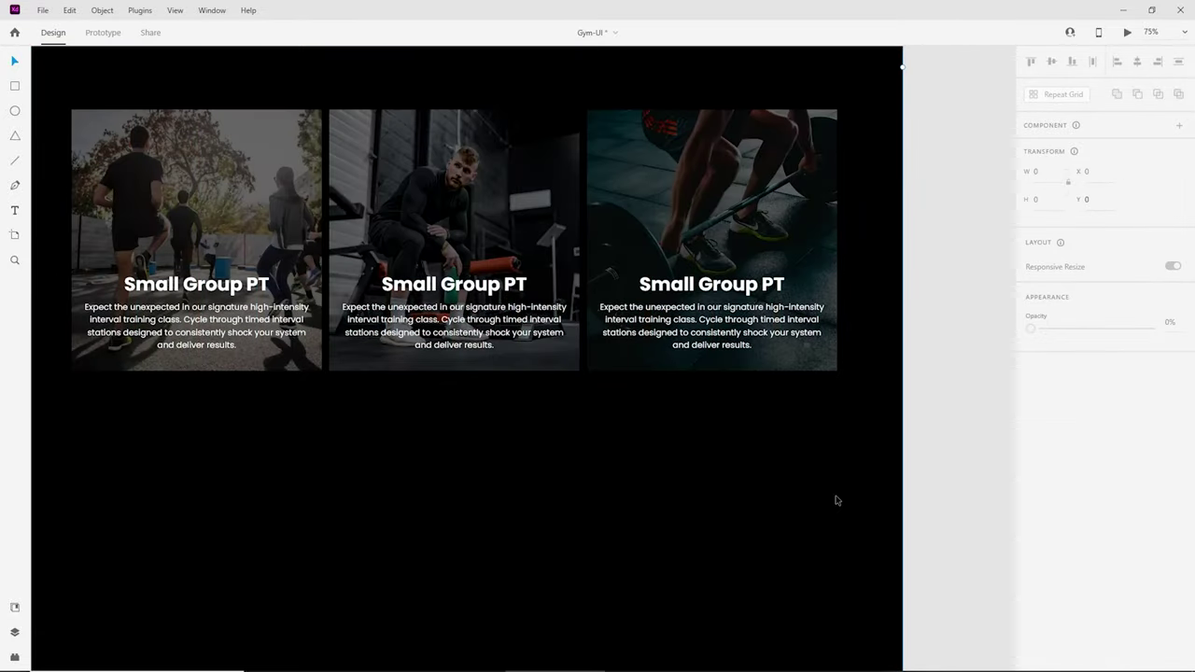
Step: Move the Small Group PT repeat grid up slightly, closer to the Your Training Options text
scroll(619, 523, up, 3)
key(ctrl+minus)
click(546, 422)
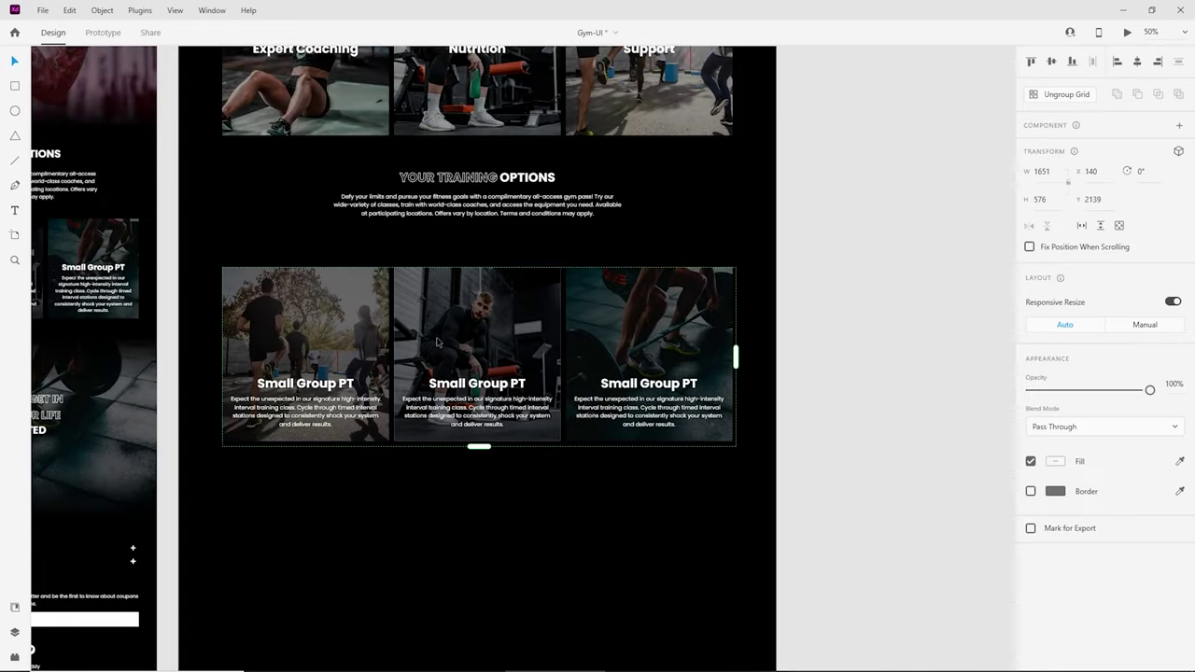
drag(546, 422, 546, 405)
click(631, 526)
key(ctrl+plus)
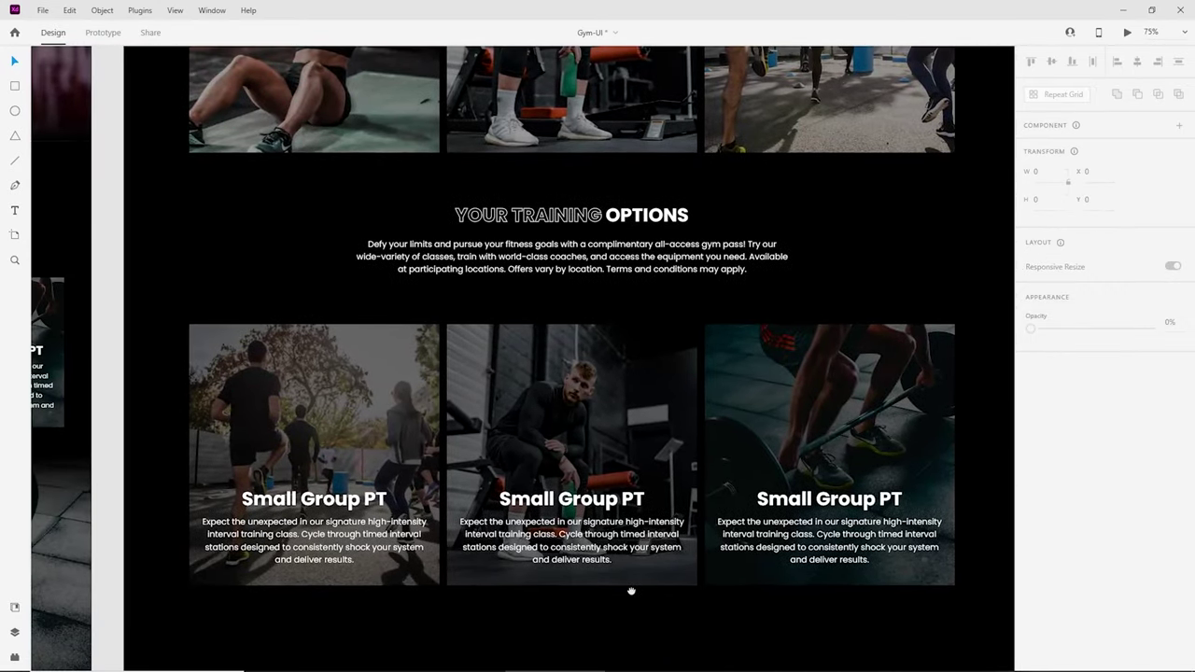
Step: Copy the tablet's "We will help you get in the shape of your life" section onto the desktop artboard and place it below the Small Group PT cards
key(ctrl+minus)
drag(592, 560, 618, 371)
key(ctrl+plus)
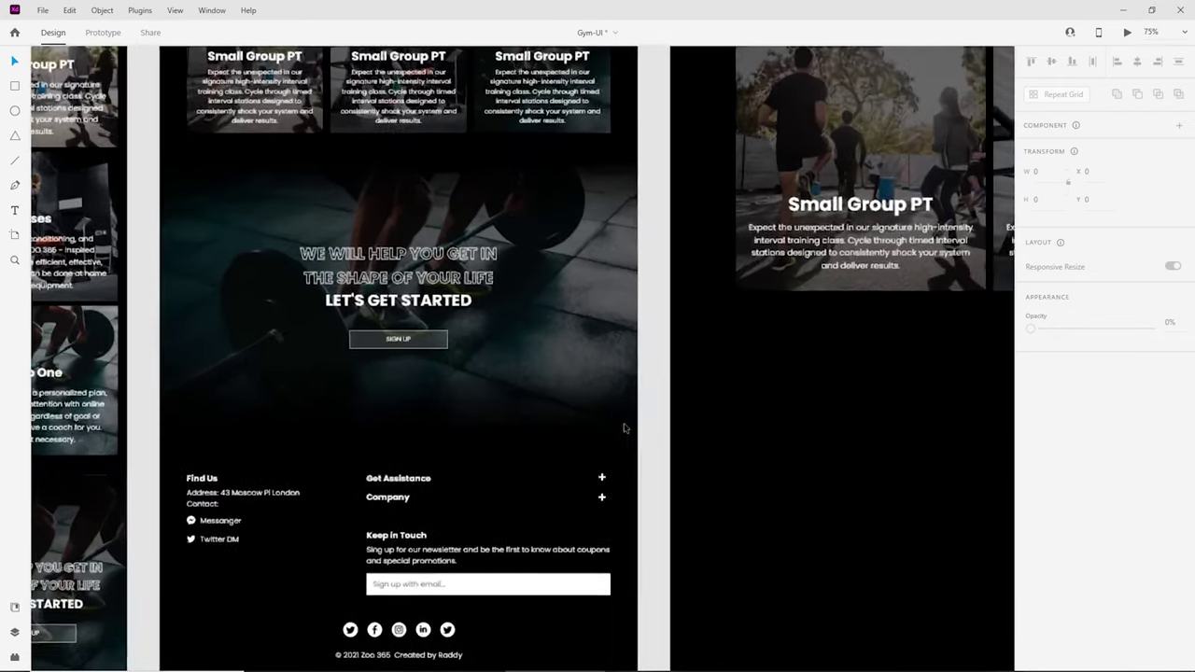
click(629, 424)
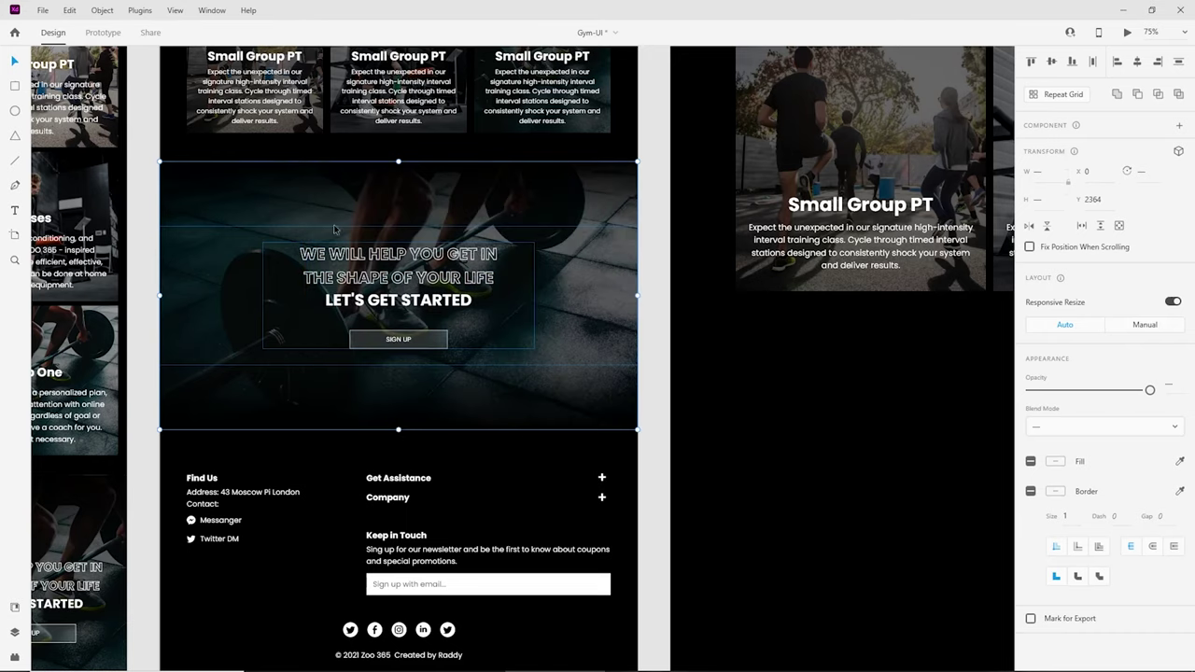
drag(780, 413, 364, 301)
drag(658, 361, 570, 327)
click(600, 339)
key(ctrl+v)
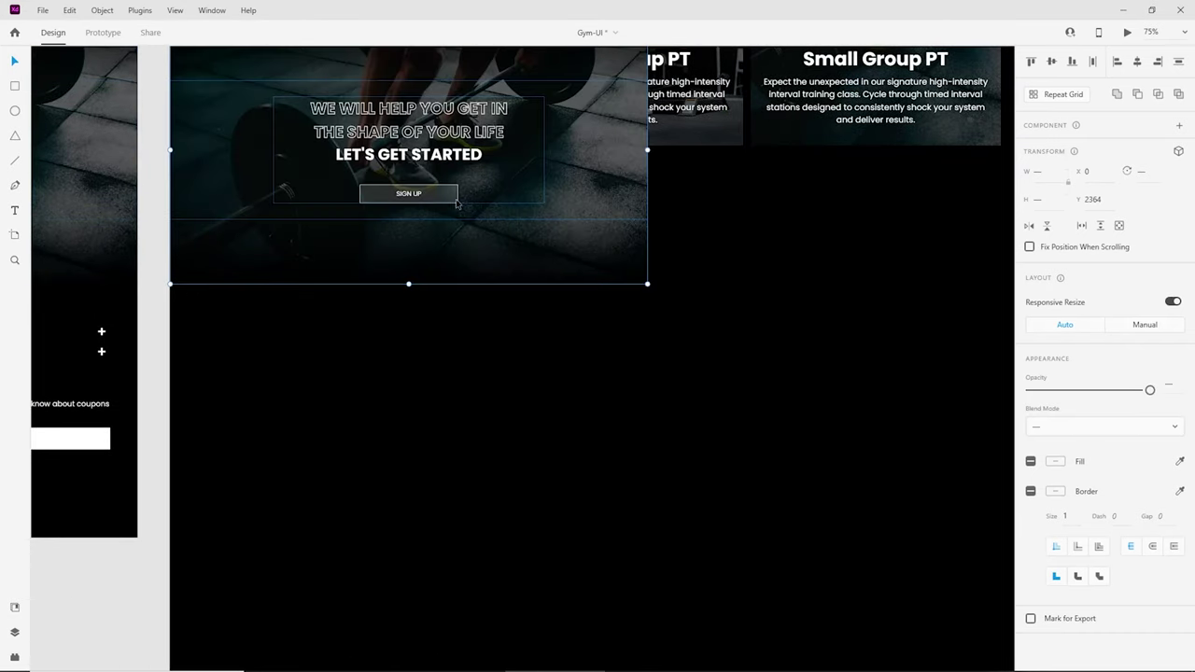
drag(448, 195, 497, 392)
Step: Scale the pasted section's barbell photo and dark overlay to 1920 wide and 963 high
click(752, 437)
key(ctrl+minus)
drag(704, 498, 570, 246)
drag(607, 432, 884, 553)
Step: Move the "Let's Get Started" text group with its Sign Up button to the photo's middle, at X 770.5 and Y 3109
click(910, 443)
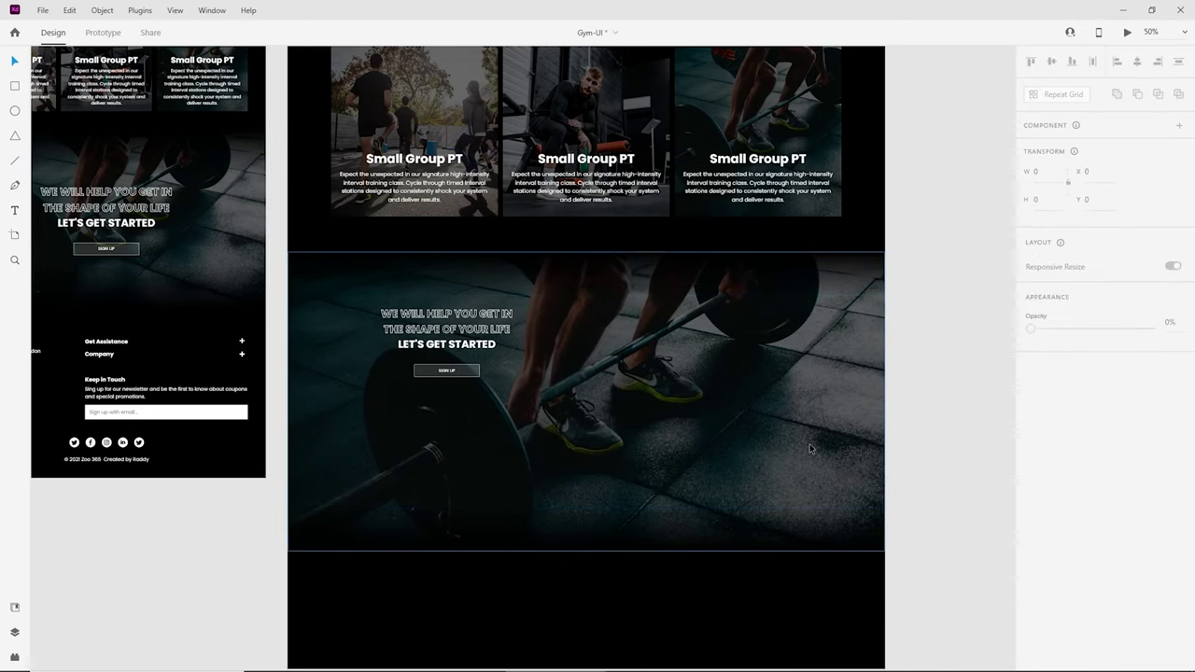
key(ctrl+plus)
drag(442, 333, 698, 417)
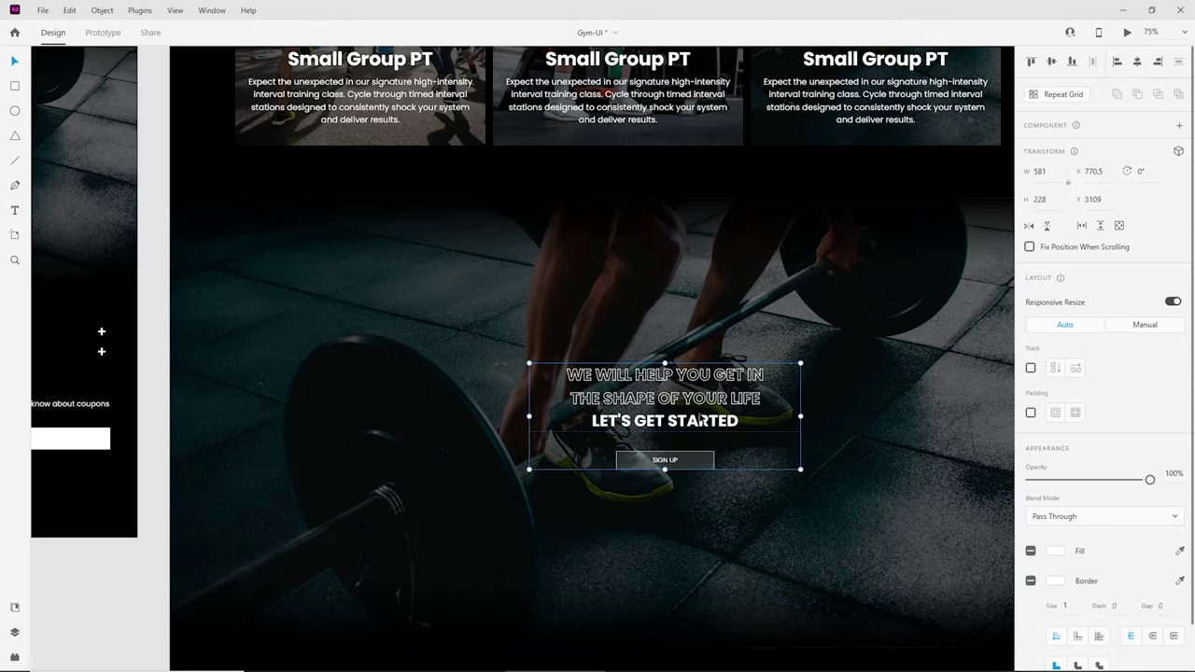
Step: Ungroup the "Let's Get Started" text from the Sign Up button in the barbell section
scroll(693, 403, up, 1)
right_click(657, 269)
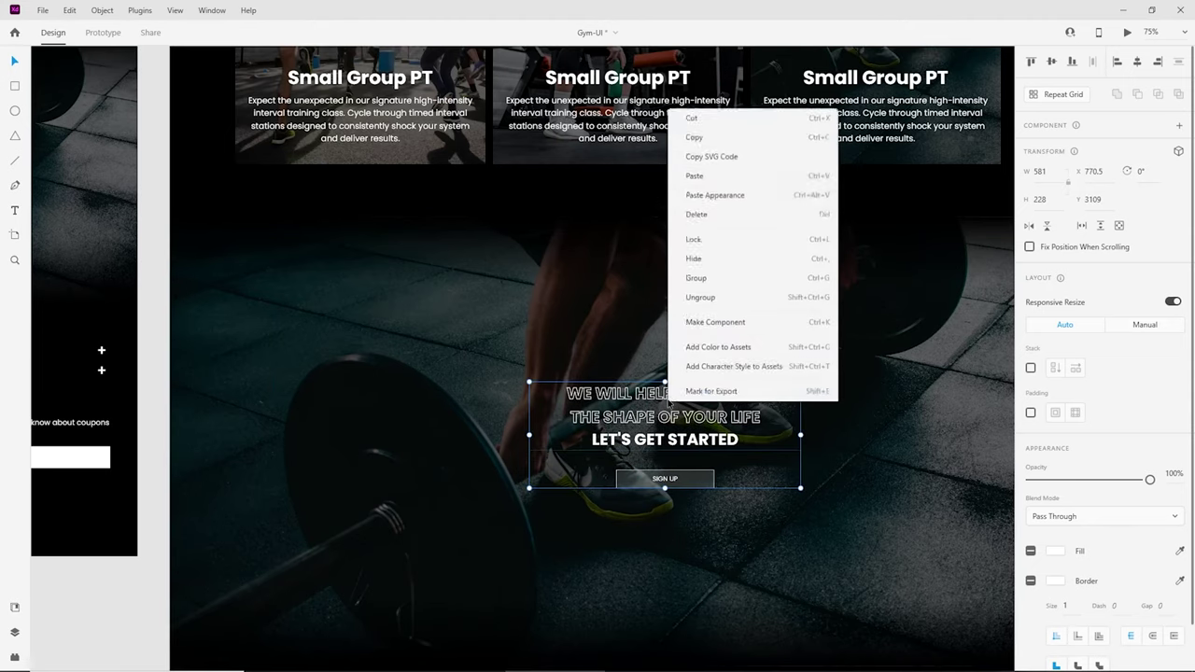
click(697, 190)
click(689, 348)
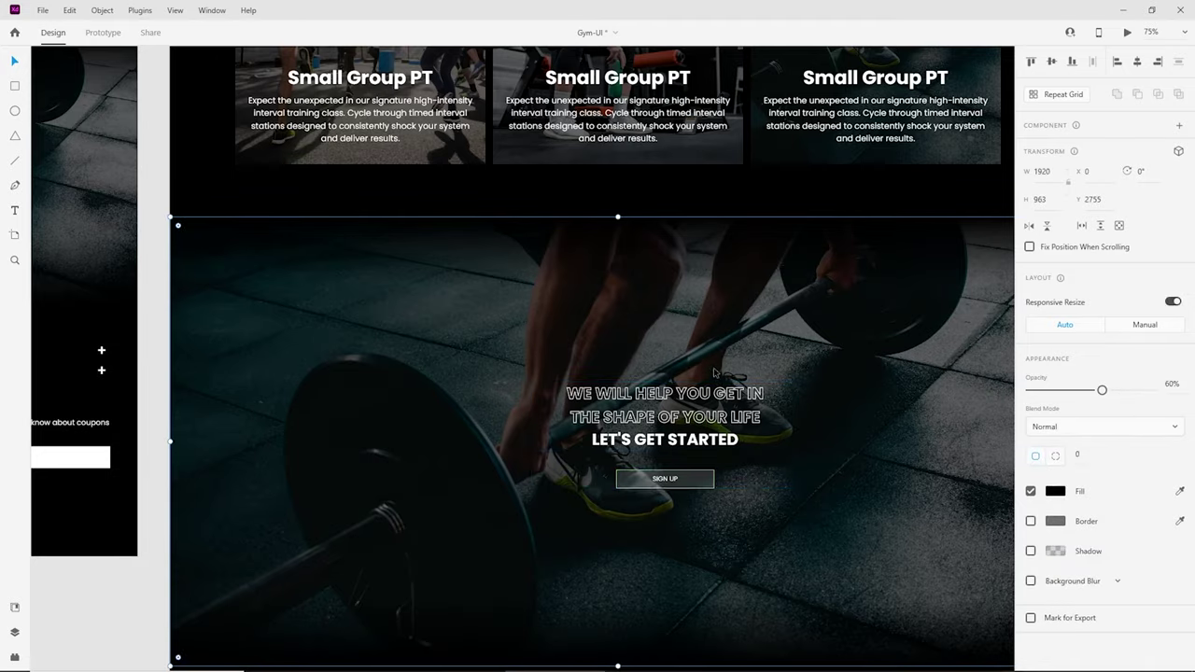
Step: Set the outlined "We will help you get in the shape of your life" heading to font size 40 and move it up slightly
scroll(689, 348, down, 2)
key(ctrl+minus)
scroll(666, 377, up, 3)
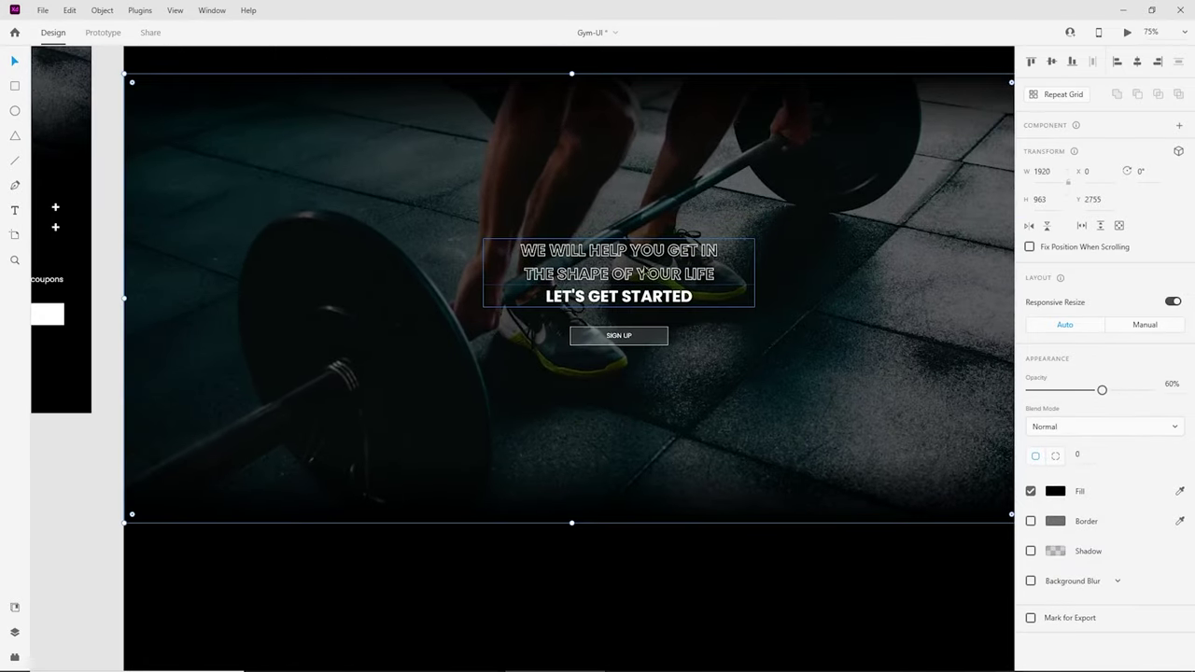
click(644, 270)
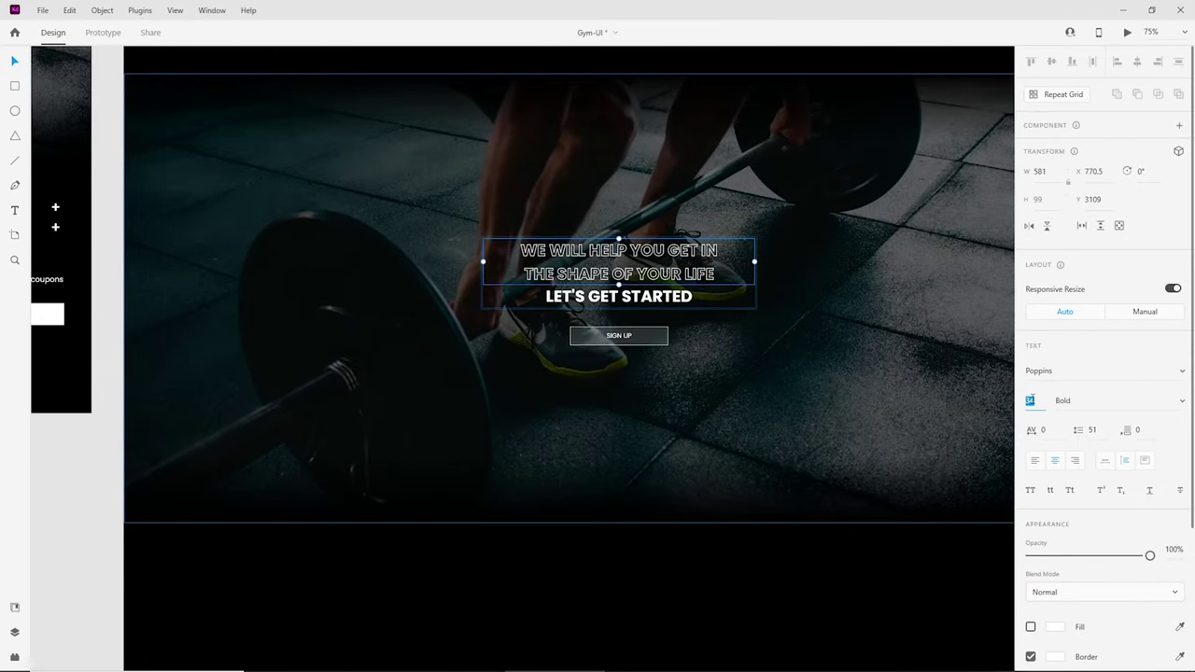
text(40)
key(Return)
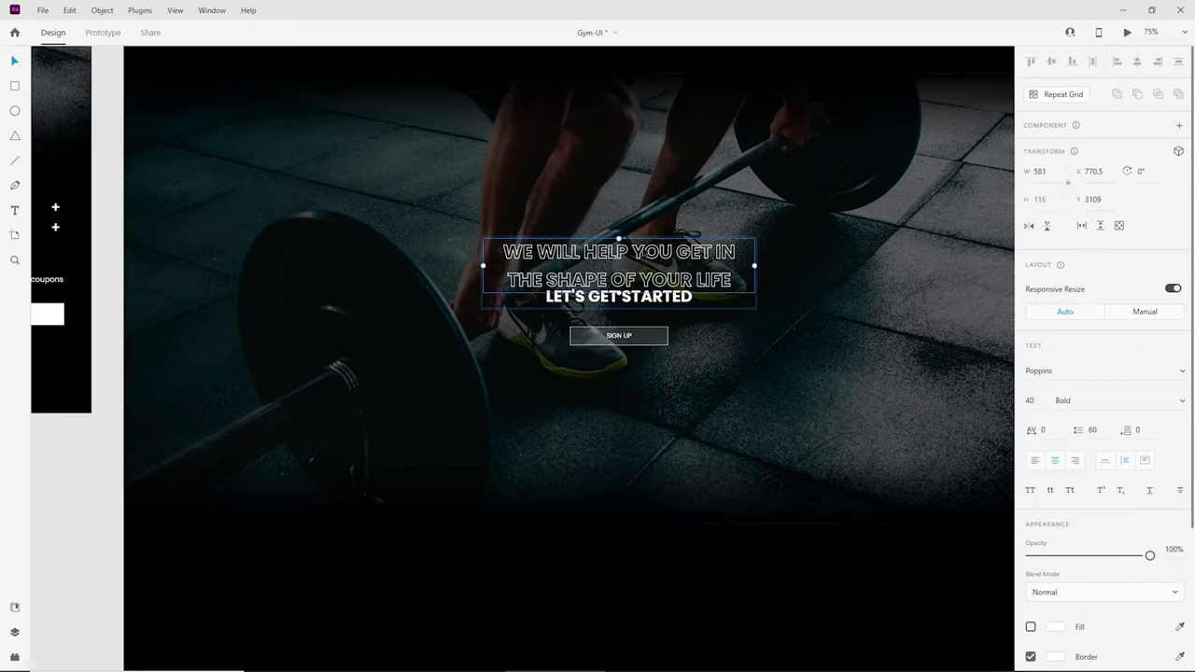
drag(647, 251, 646, 240)
Step: Set the "LET'S GET STARTED" line to font size 40
click(643, 294)
text(41)
key(Return)
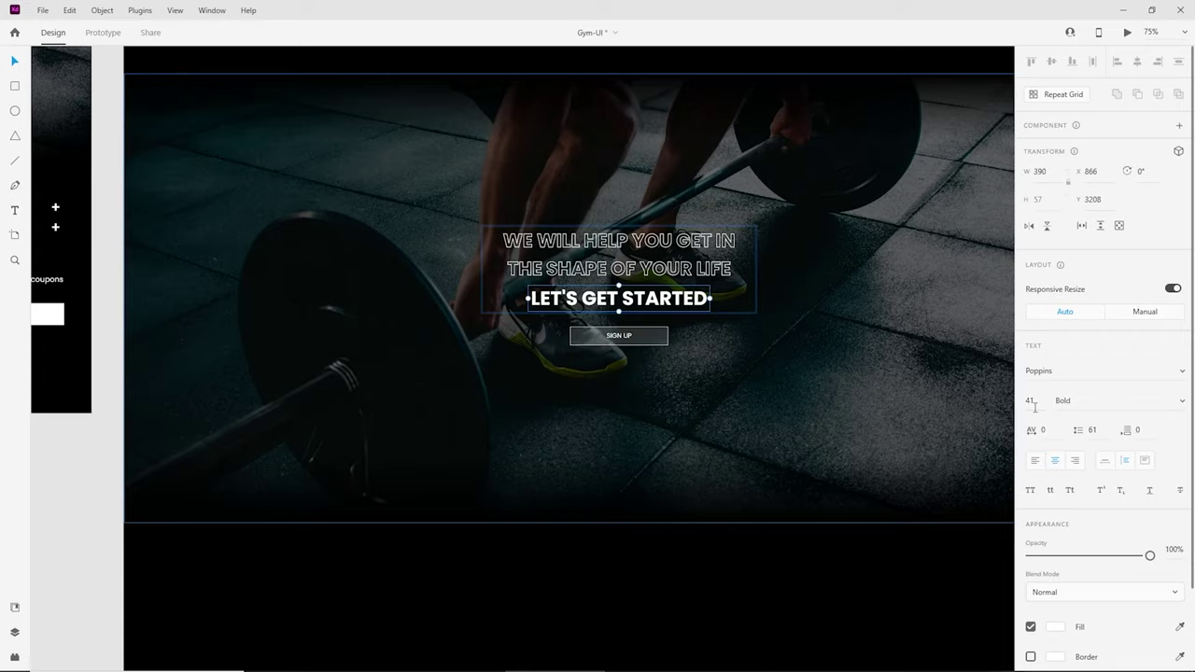
key(Return)
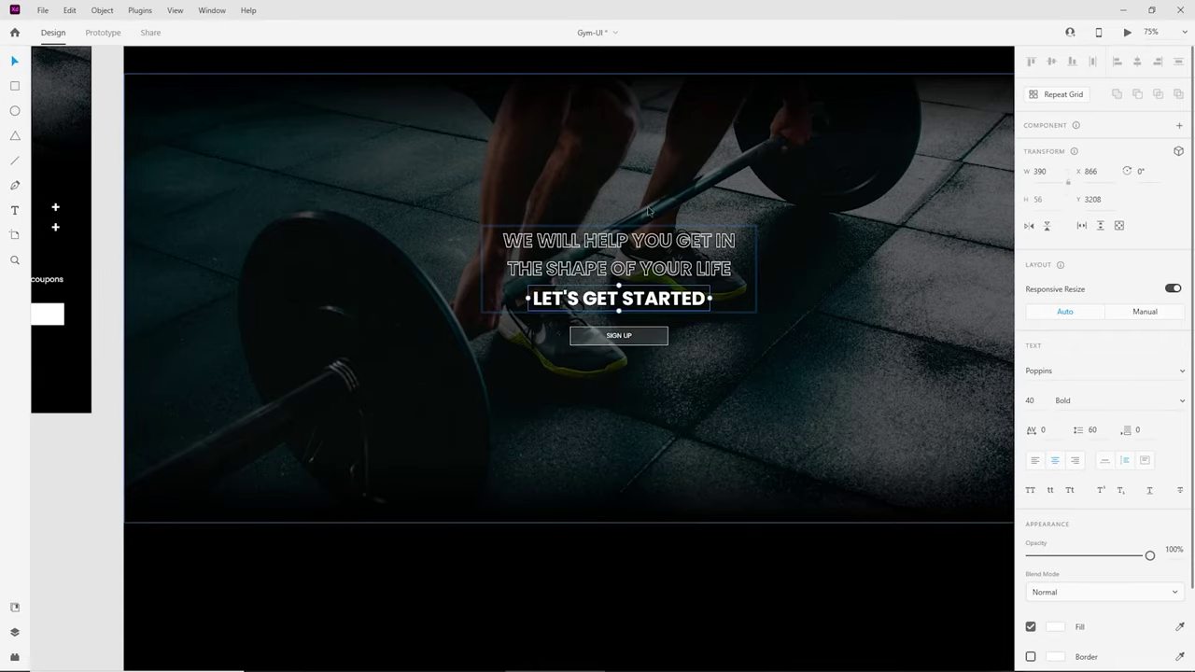
key(ctrl+equal)
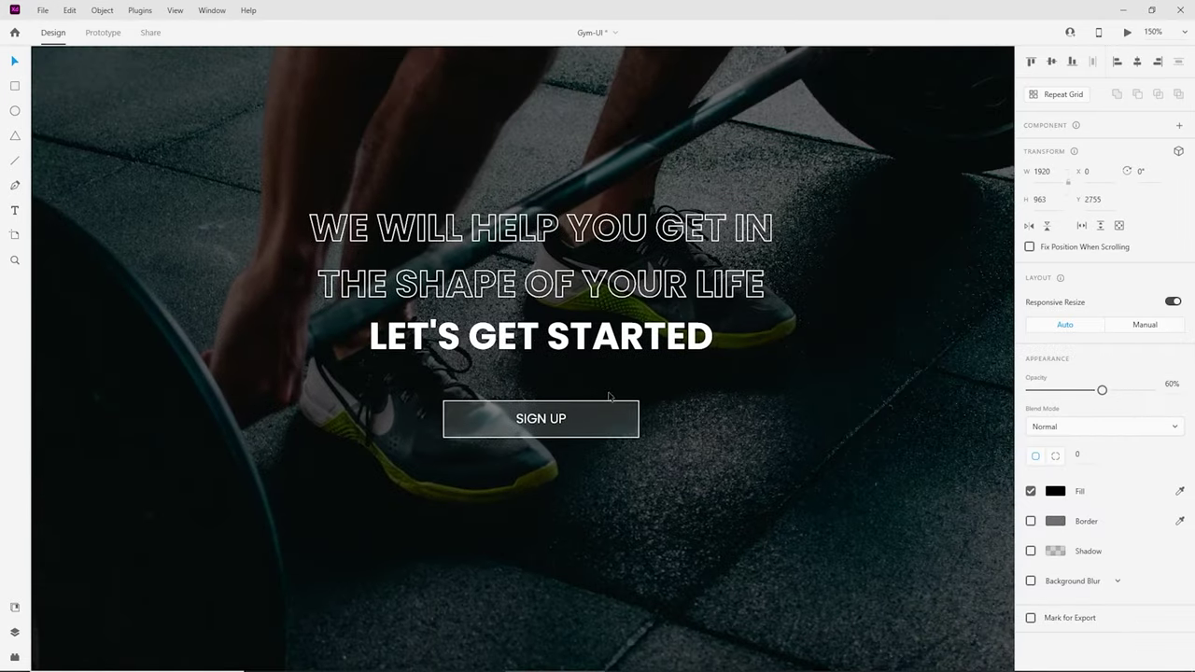
key(ctrl+minus)
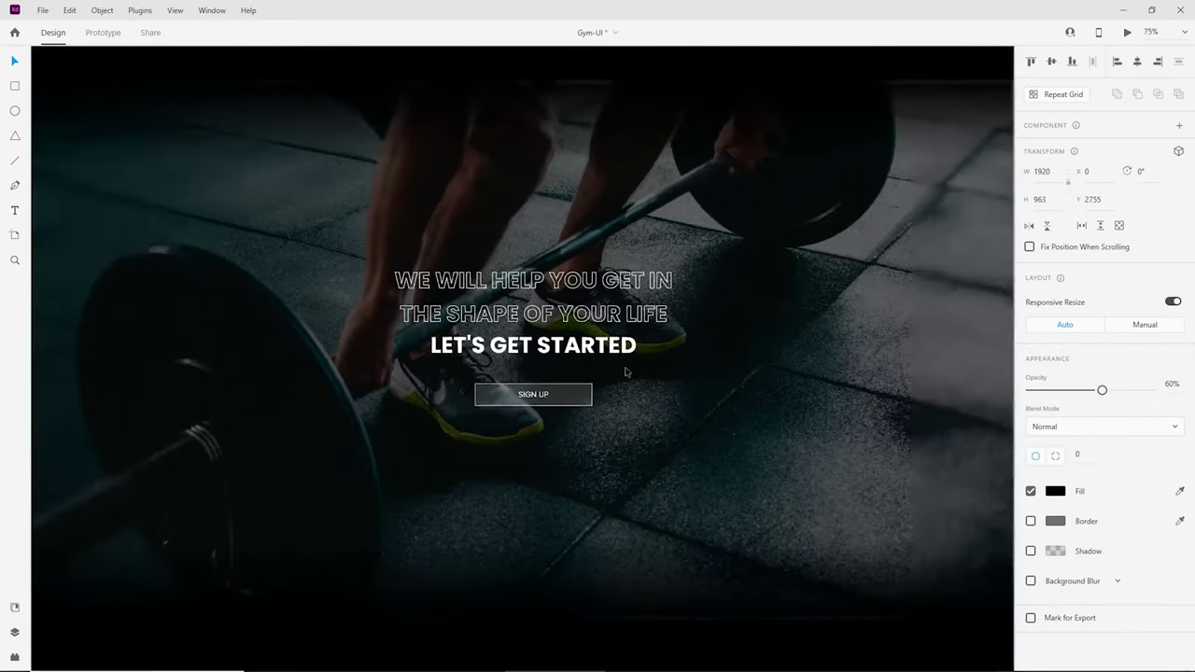
Step: Align the hero's headline lines, subtitle and Find Out More button to a common horizontal center
click(579, 349)
scroll(576, 388, up, 15)
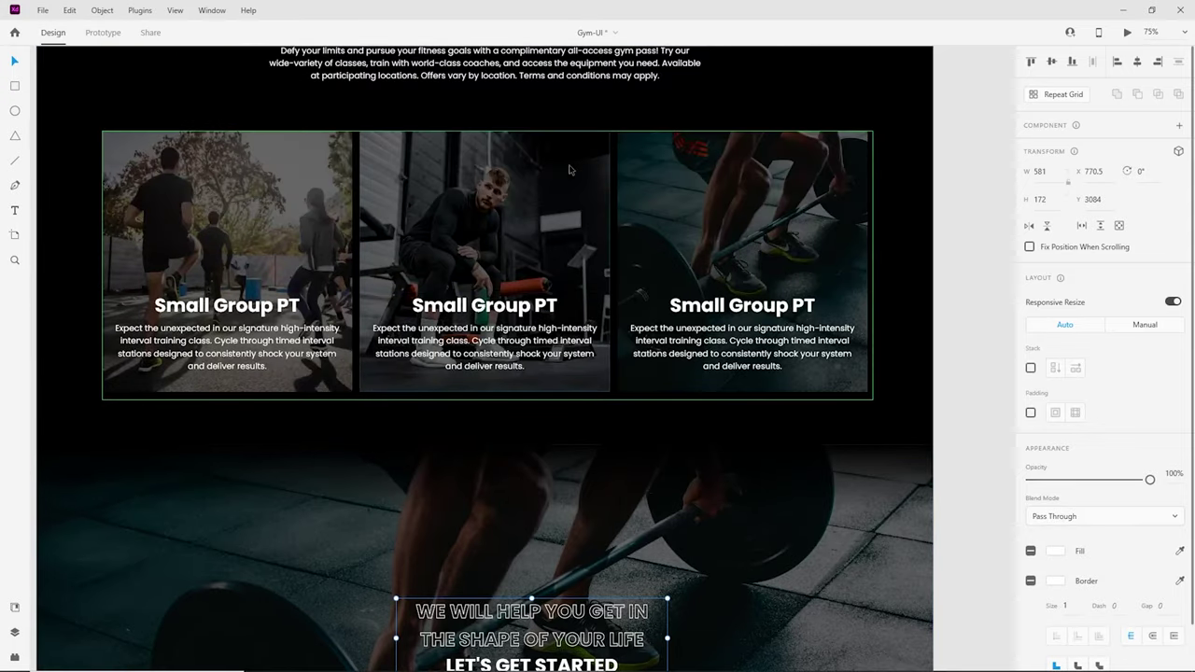
scroll(508, 301, up, 3)
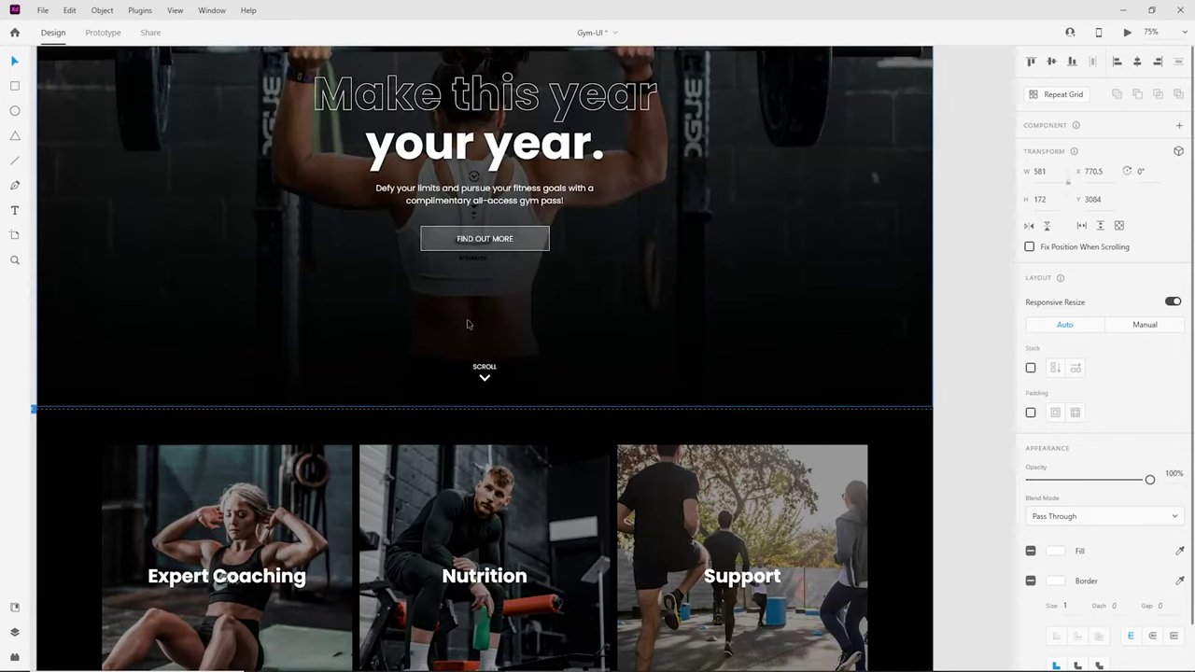
ctrl+click(537, 240)
drag(591, 534, 630, 506)
shift+click(579, 215)
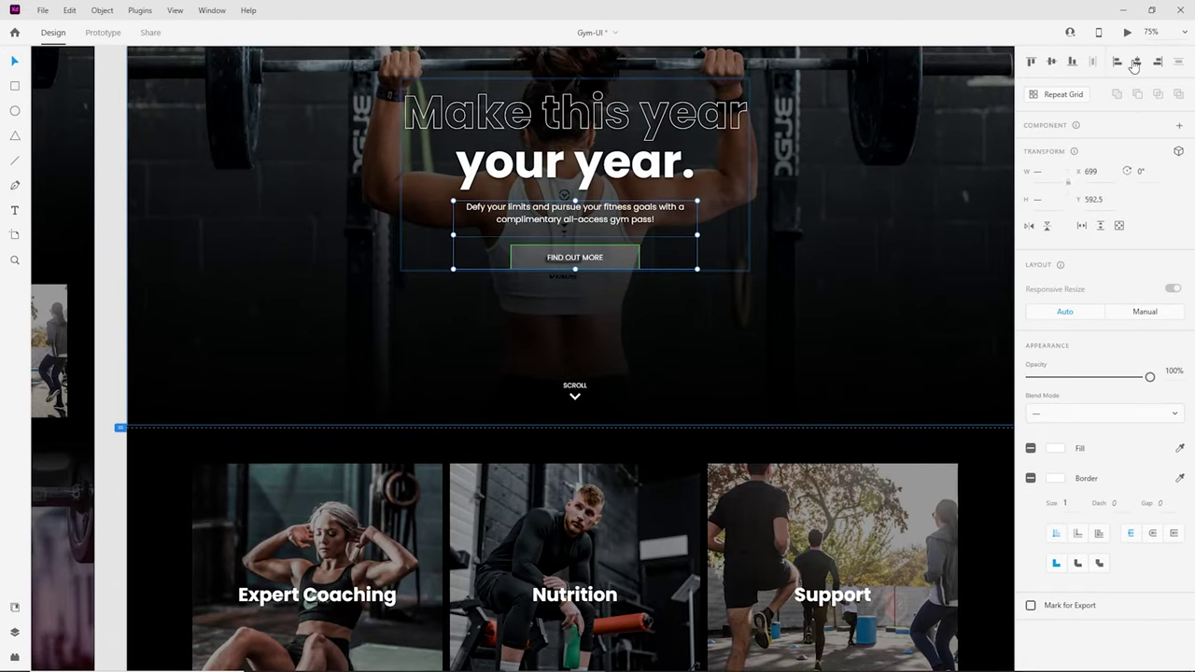
key(Escape)
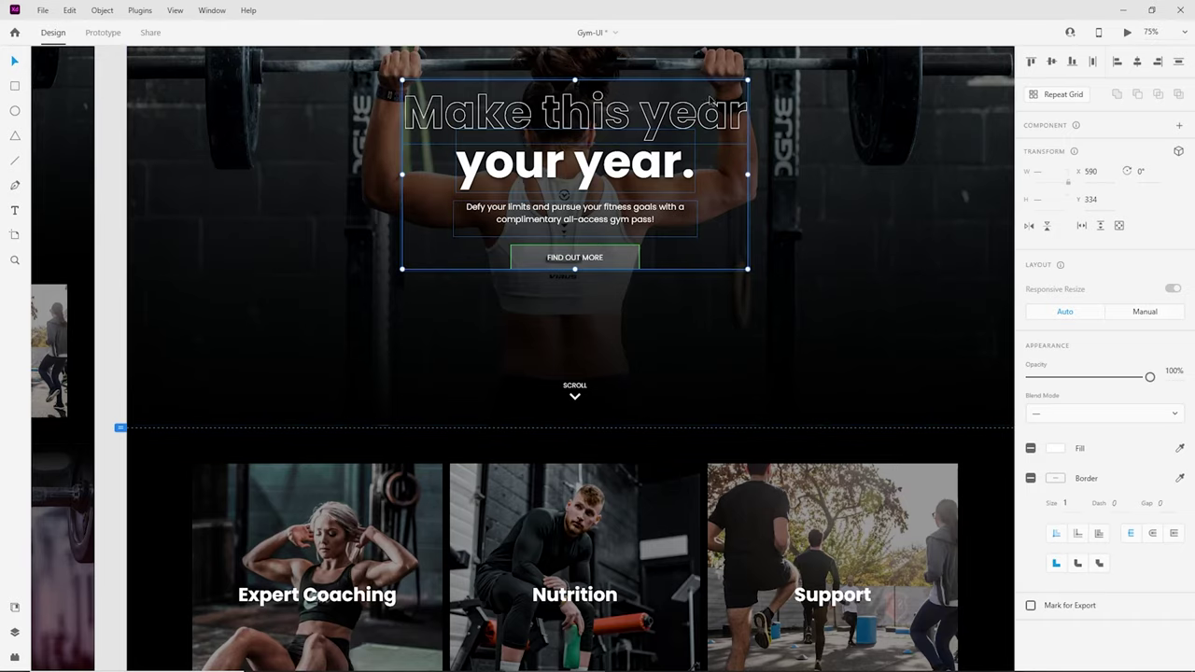
click(823, 392)
Step: Place a copy of the hero's Find Out More button below the barbell section's Sign Up button, at X 923 and Y 3424
scroll(705, 581, down, 10)
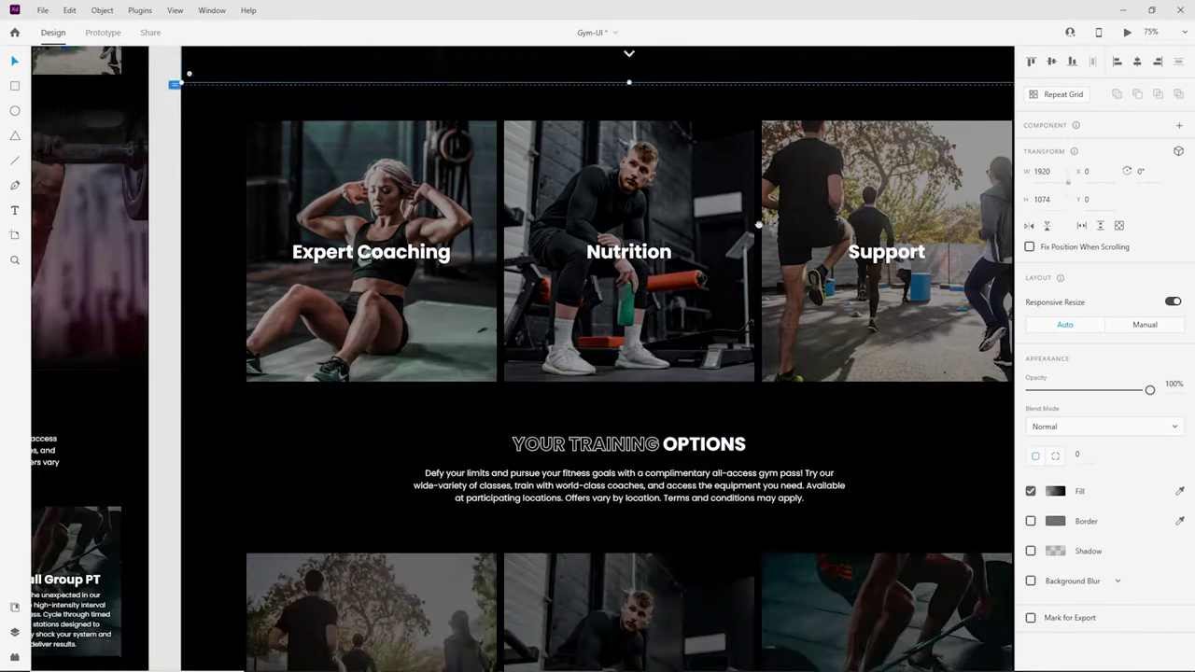
scroll(724, 313, down, 10)
click(605, 361)
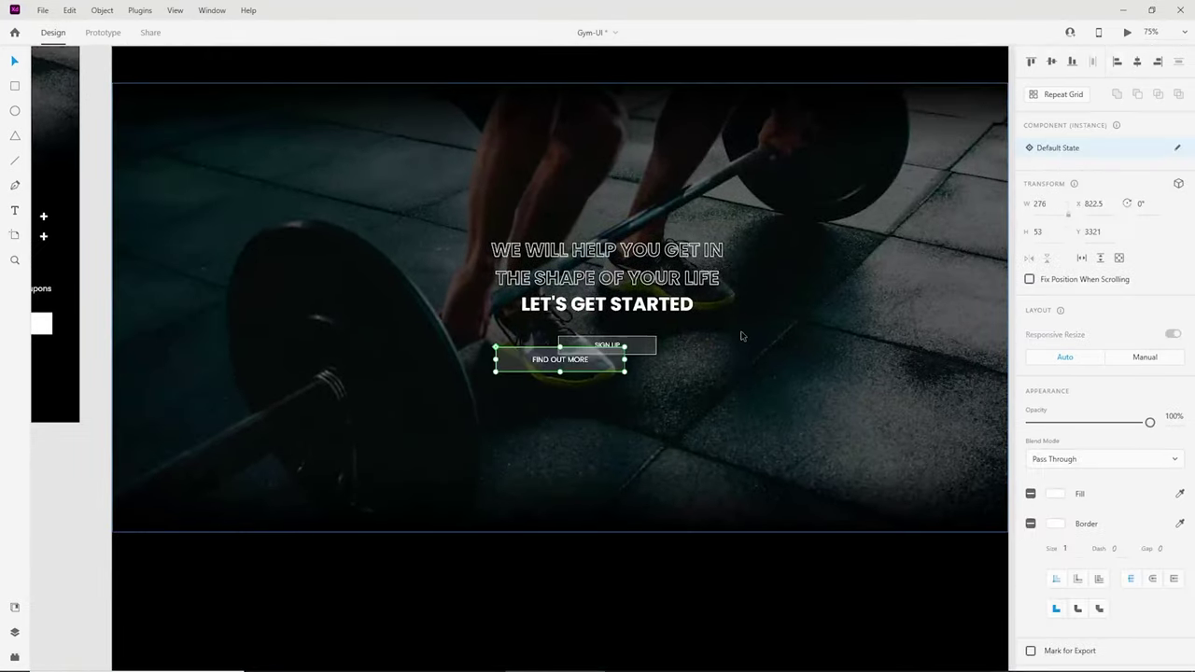
drag(604, 362, 651, 415)
scroll(767, 508, down, 1)
scroll(767, 508, right, 1)
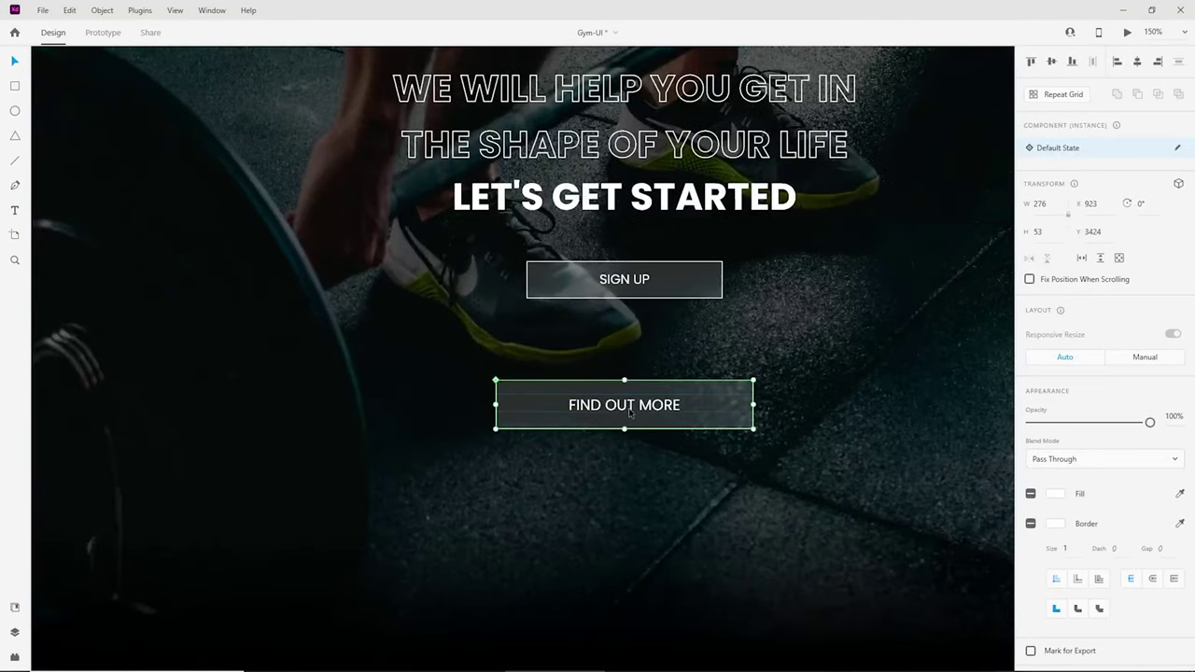
Step: Change the copied button's label to SIGN UP
double_click(632, 406)
double_click(631, 405)
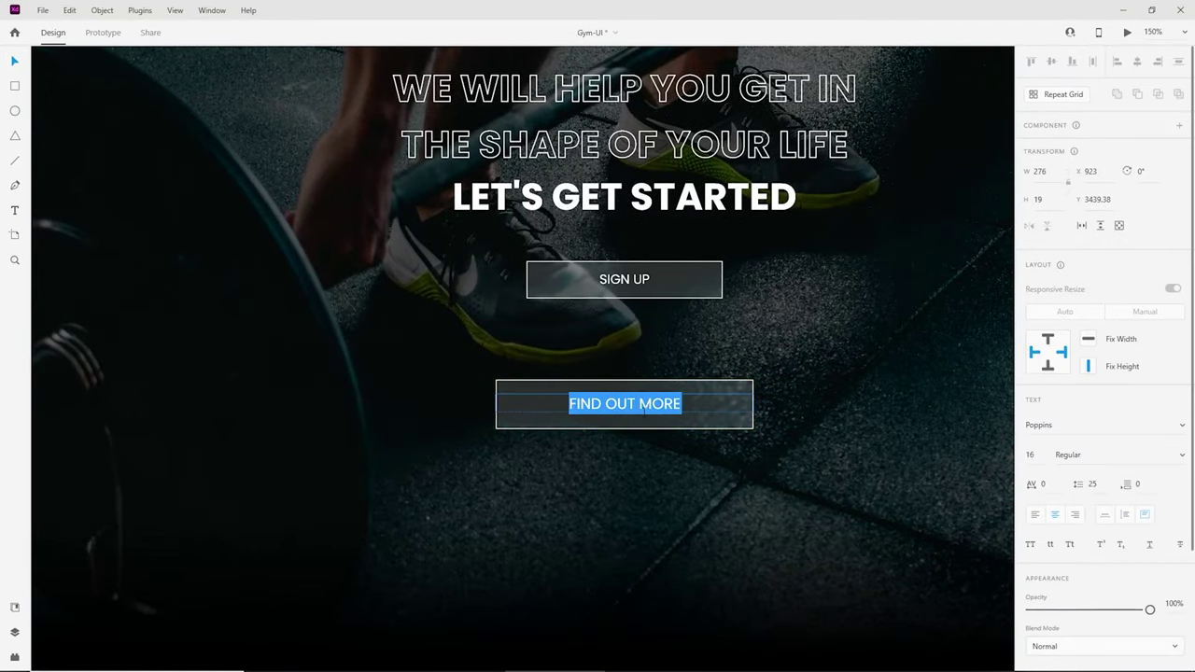
text(SIGN UP)
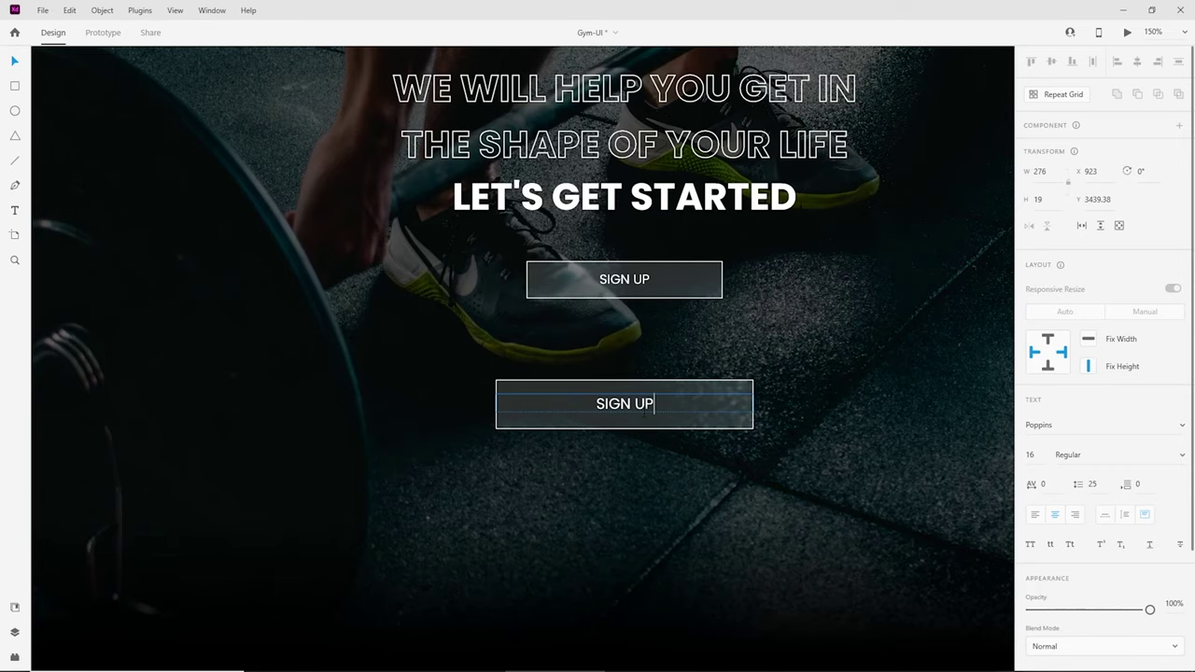
key(Escape)
Step: Delete the old smaller Sign Up button and move the new one into its place at X 923 and Y 3297
click(624, 280)
key(Delete)
drag(692, 388, 684, 275)
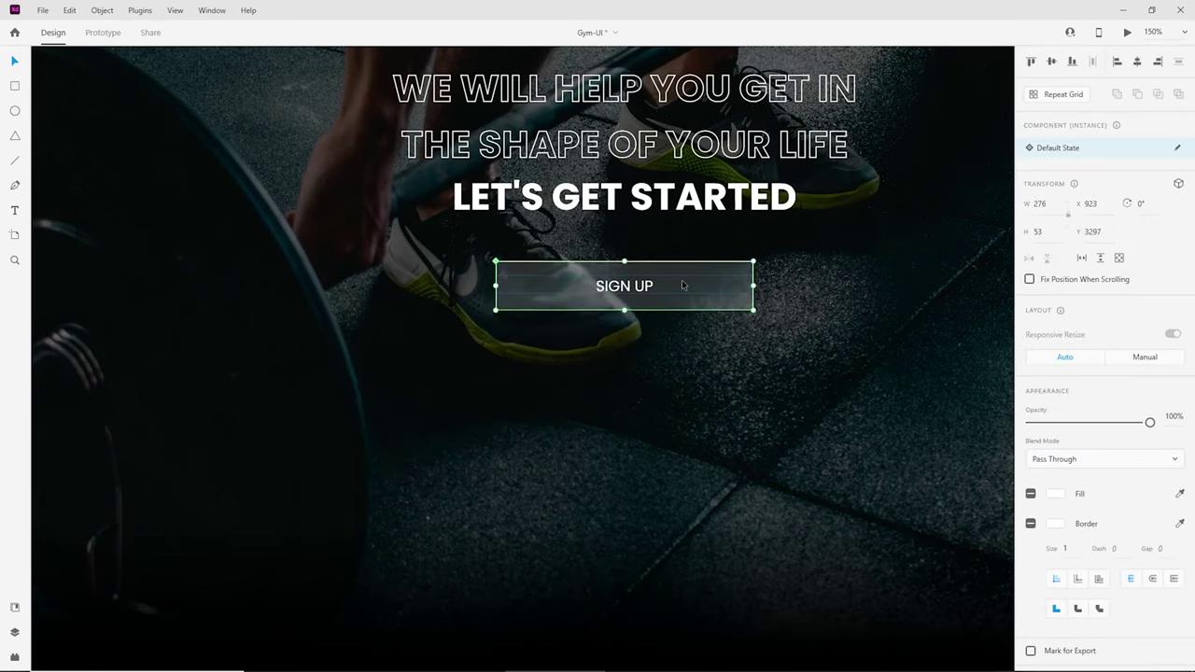
key(ctrl+1)
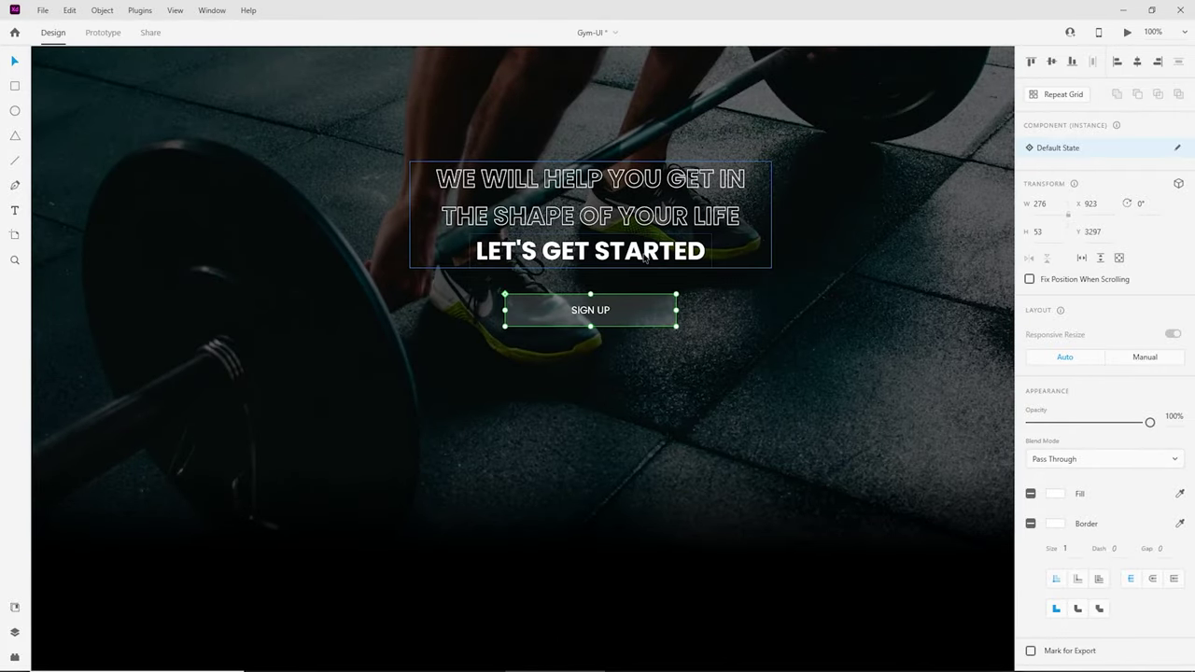
key(ctrl+plus)
drag(680, 265, 657, 440)
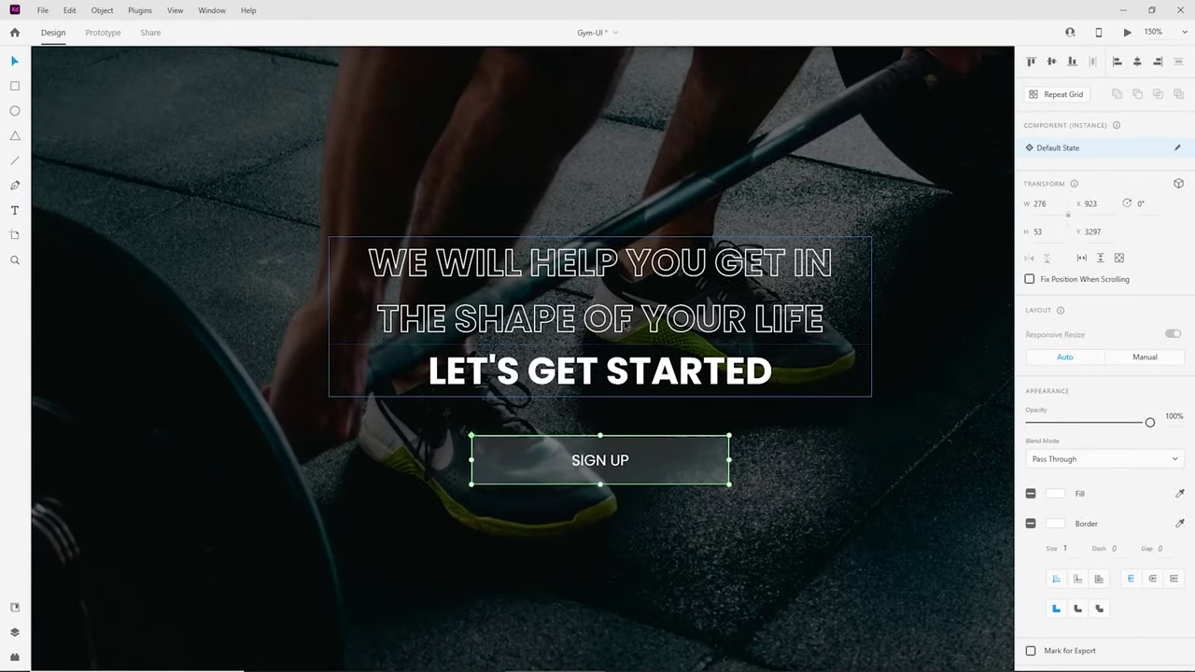
Step: Move the "LET'S GET STARTED" line down to Y 3204 using a temporary 103 by 30 spacer rectangle, and delete the rectangle
key(ctrl+equal)
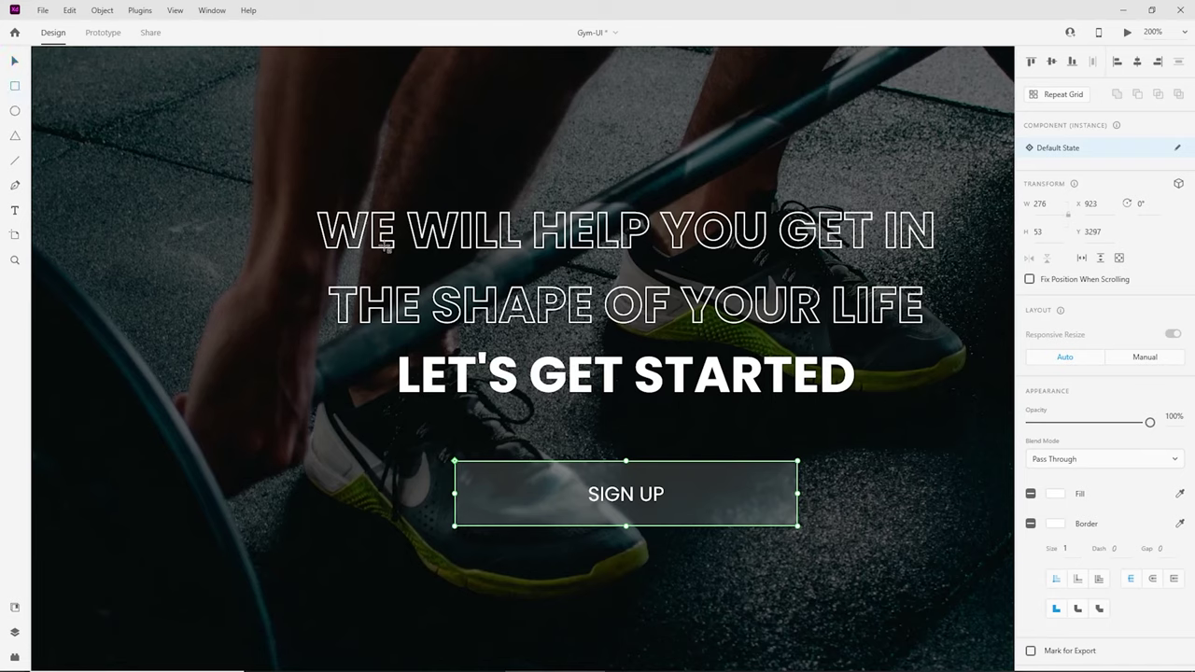
mouse_move(382, 251)
mouse_down()
mouse_move(505, 283)
mouse_move(488, 344)
mouse_up()
click(14, 63)
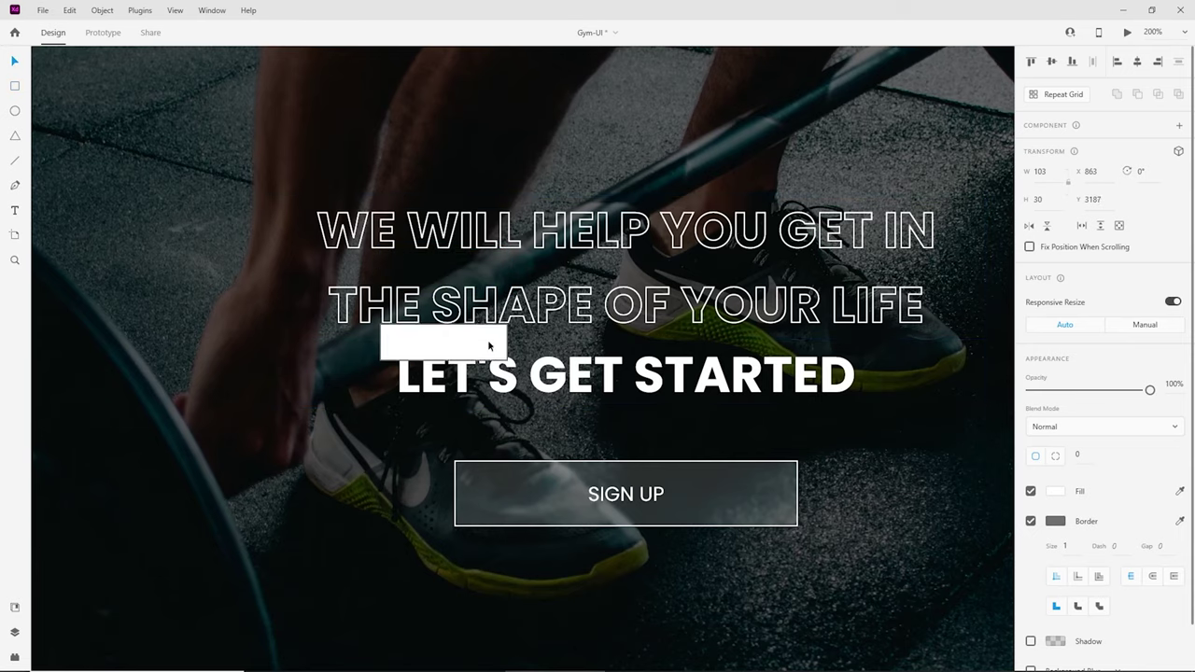
click(546, 390)
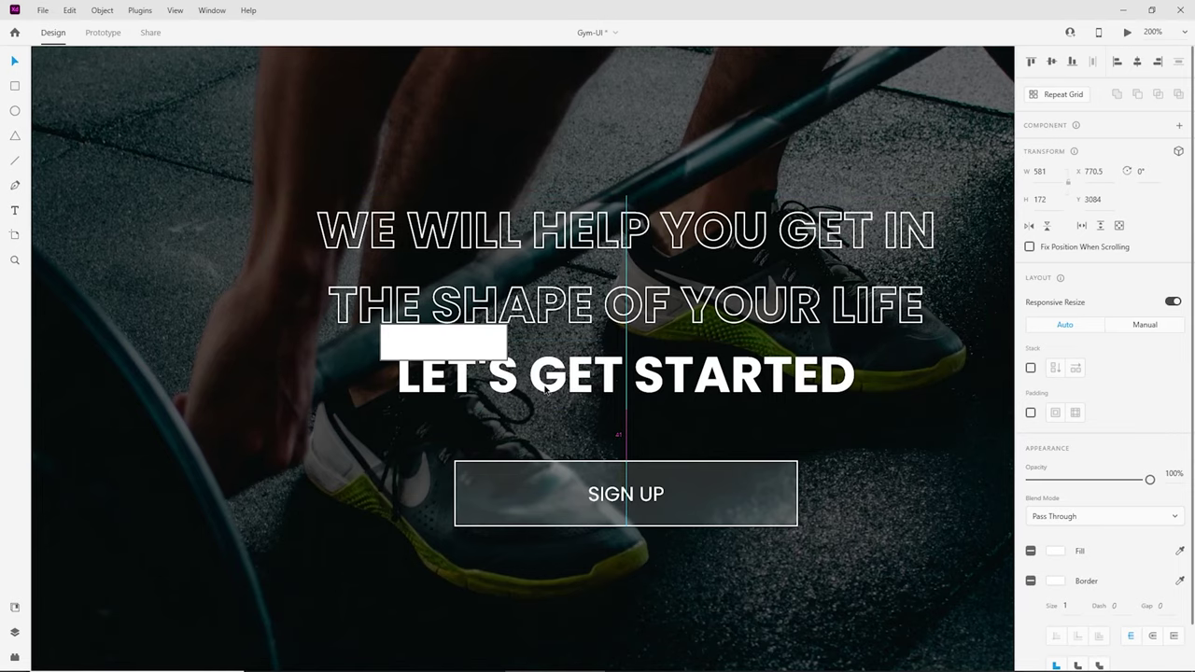
double_click(546, 390)
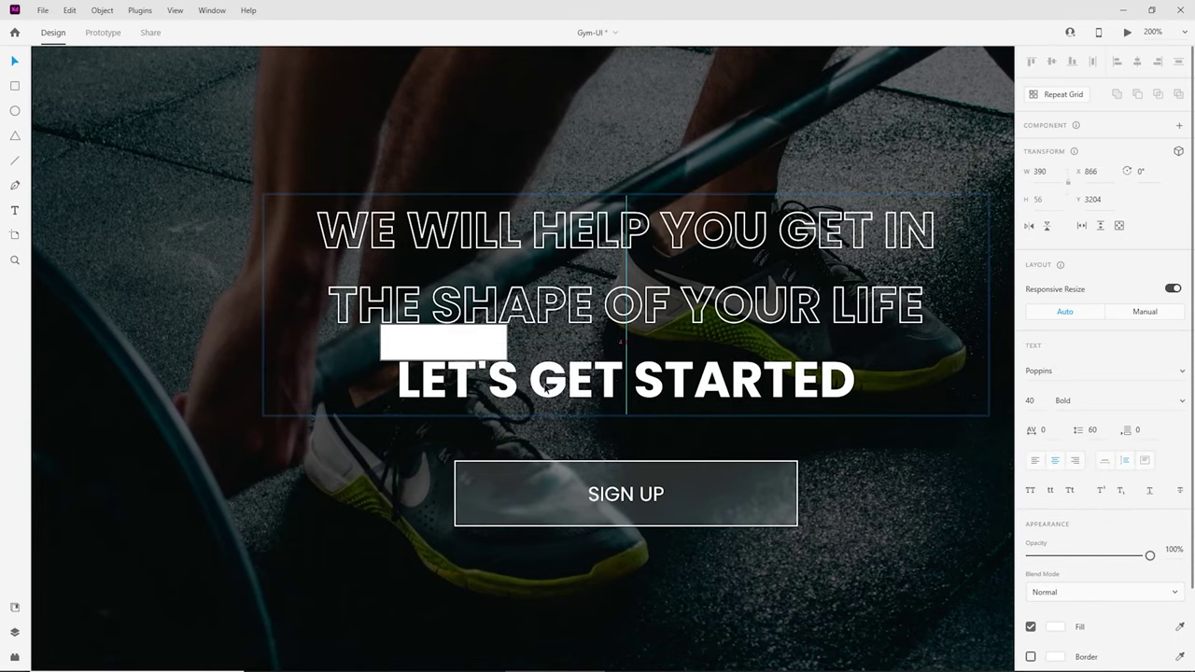
click(454, 338)
key(Delete)
key(ctrl+minus)
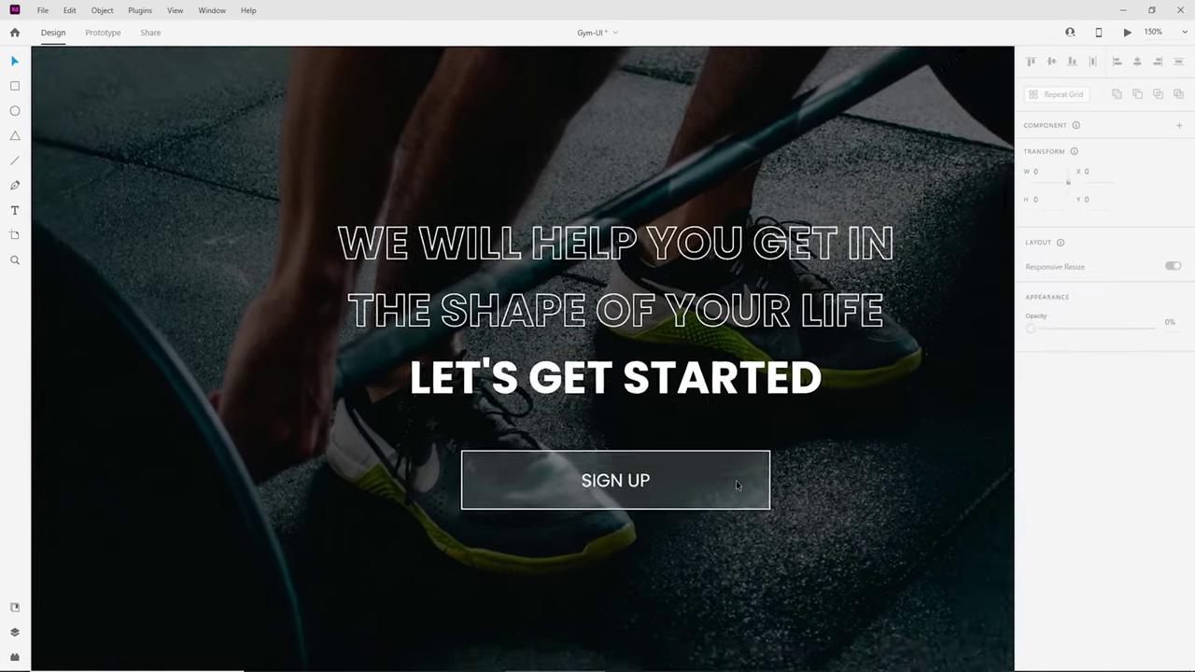
Step: Group the heading text with the Sign Up button and center the group on the barbell photo, at X 670 and Y 3104
click(591, 362)
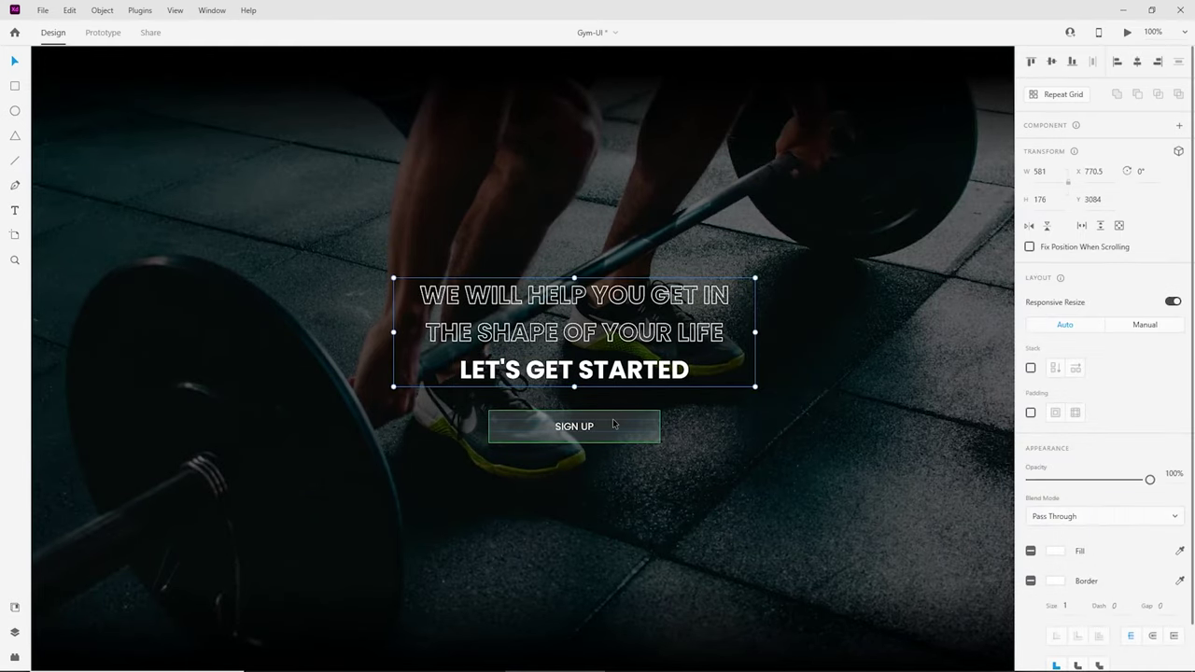
key(ctrl+g)
key(ctrl+minus)
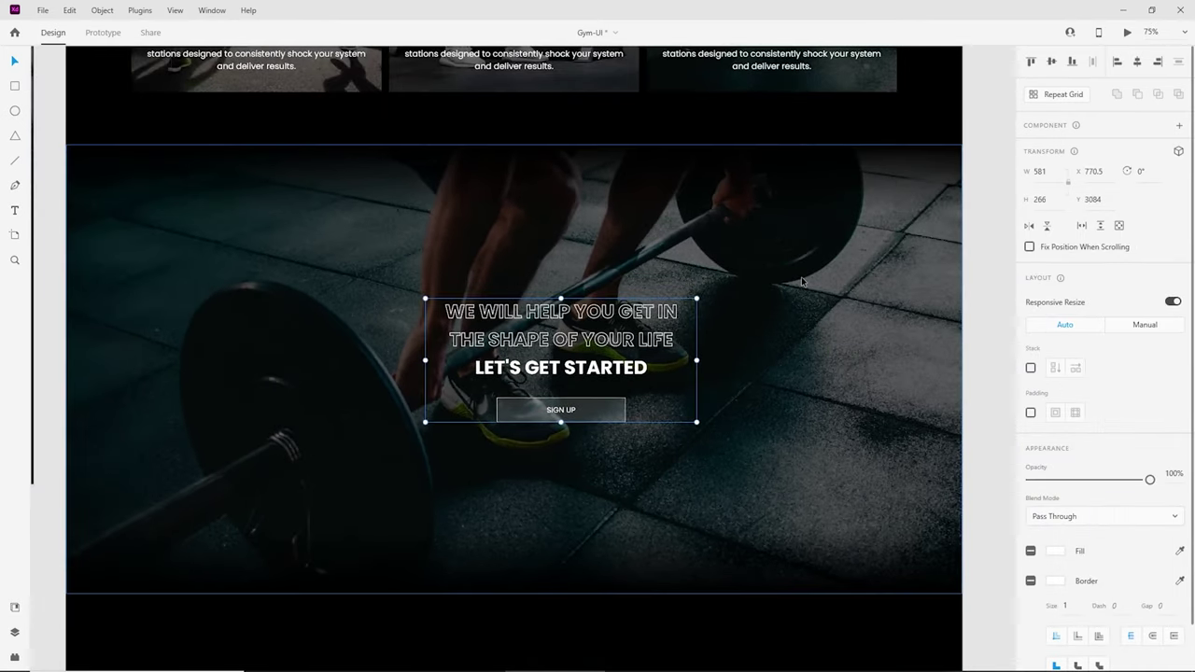
shift+click(803, 282)
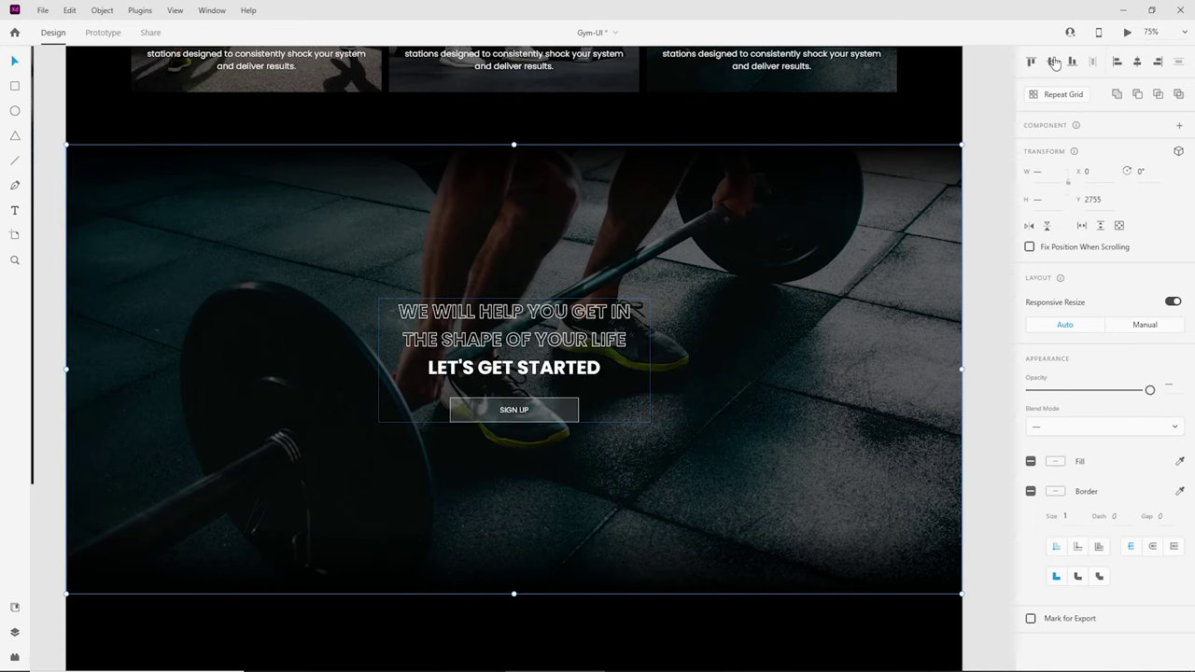
key(Escape)
key(ctrl+minus)
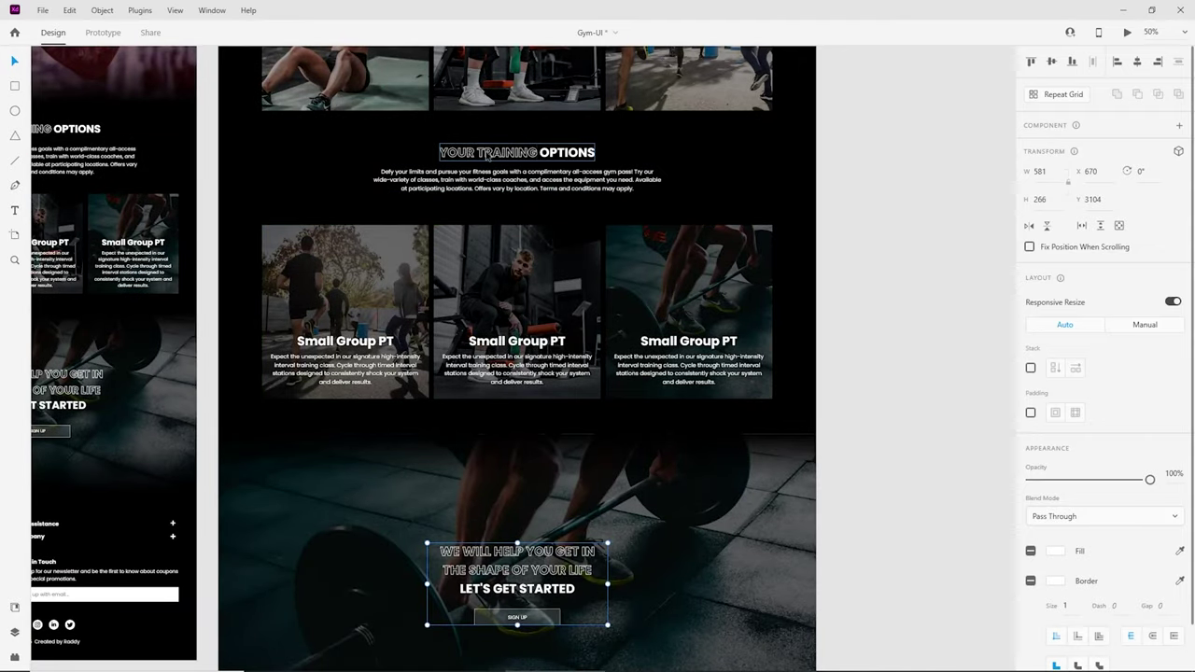
Step: Examine the barbell section's text group in relation to the Your Training Options section above it
click(486, 155)
scroll(505, 187, down, 3)
click(541, 443)
key(ctrl+plus)
key(ctrl+plus)
drag(583, 479, 568, 298)
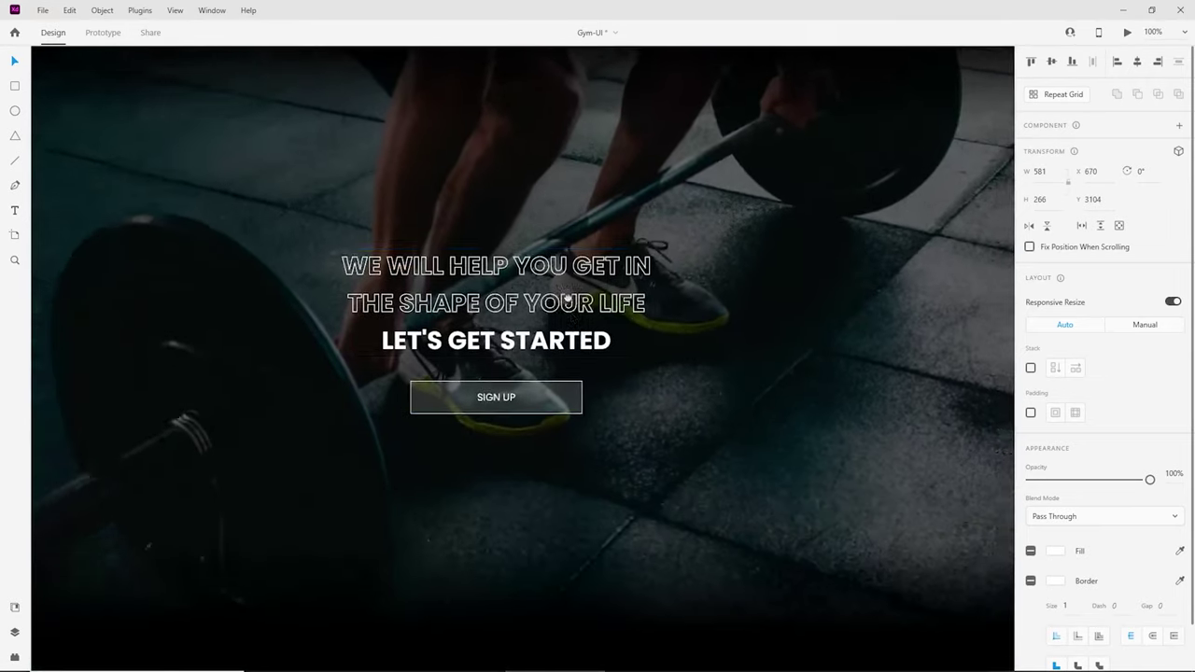
key(ctrl+minus)
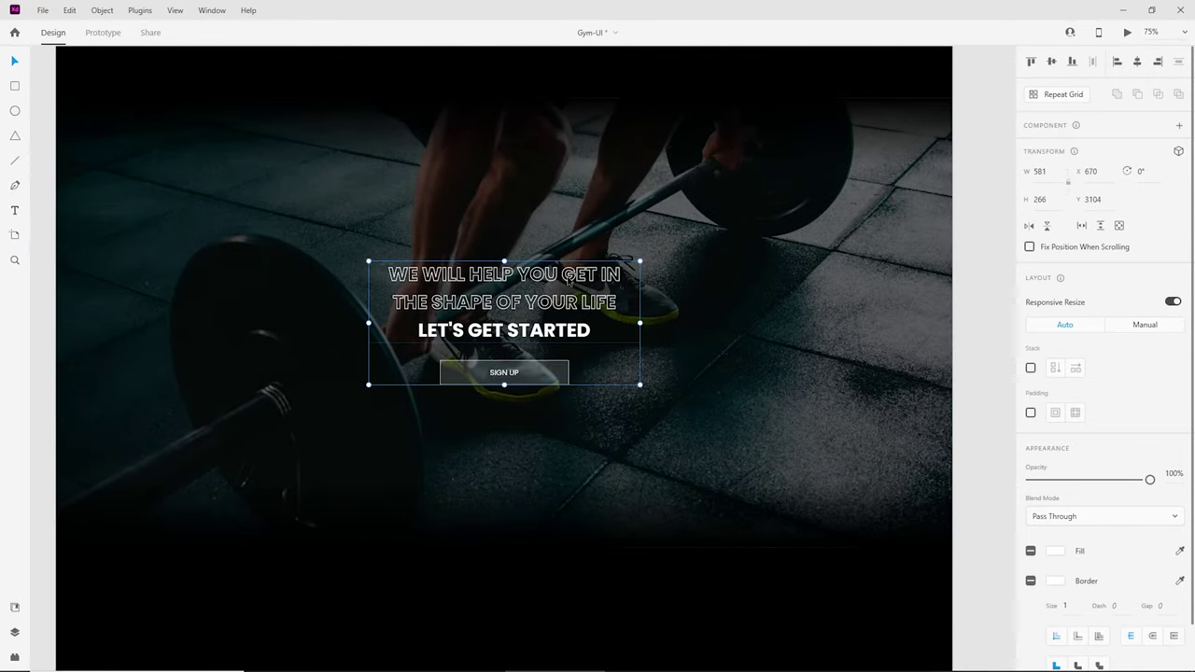
click(686, 194)
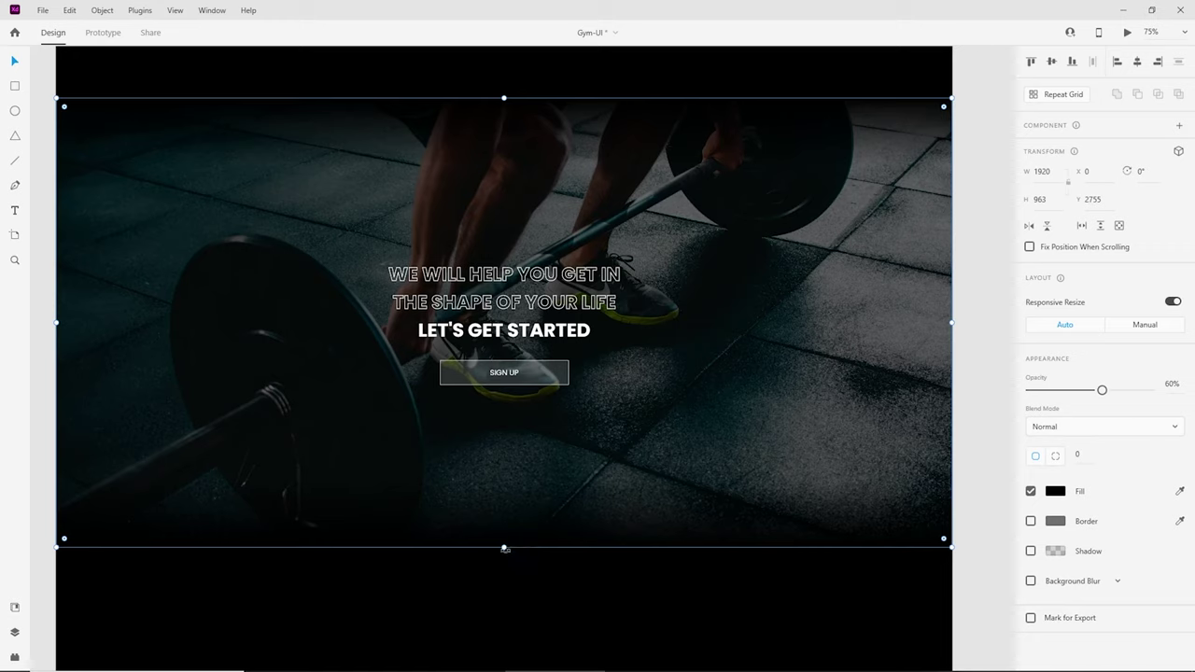
drag(505, 549, 499, 497)
key(ctrl+z)
Step: Select the barbell photo together with its overlay and fade layers and shorten them from the lower edge, keeping the 1920 width
drag(911, 590, 704, 283)
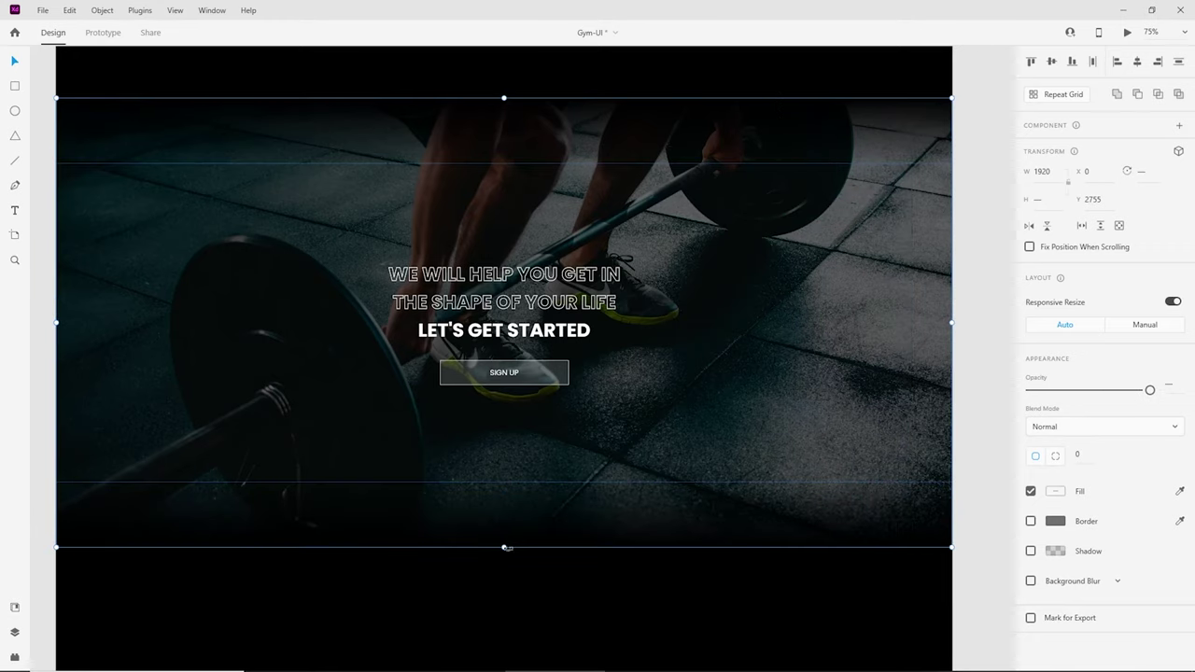
drag(504, 548, 508, 501)
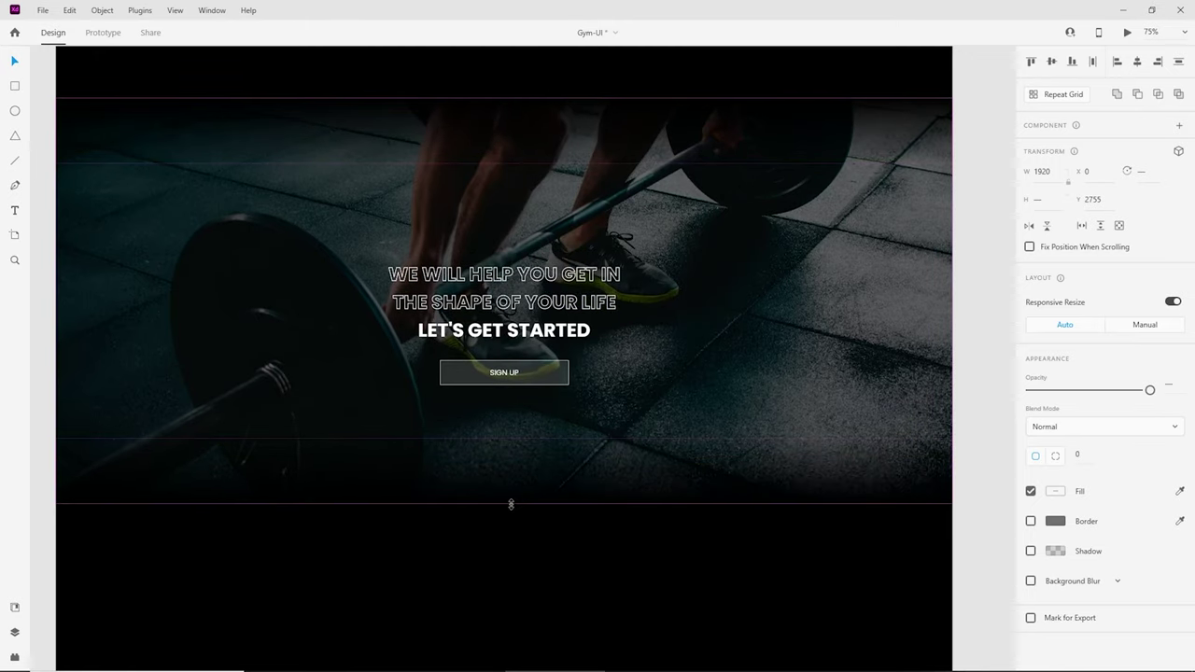
Step: Resize the barbell photo together with its overlay and fade layers to about 963 px high and deselect them
click(624, 531)
click(624, 530)
click(657, 552)
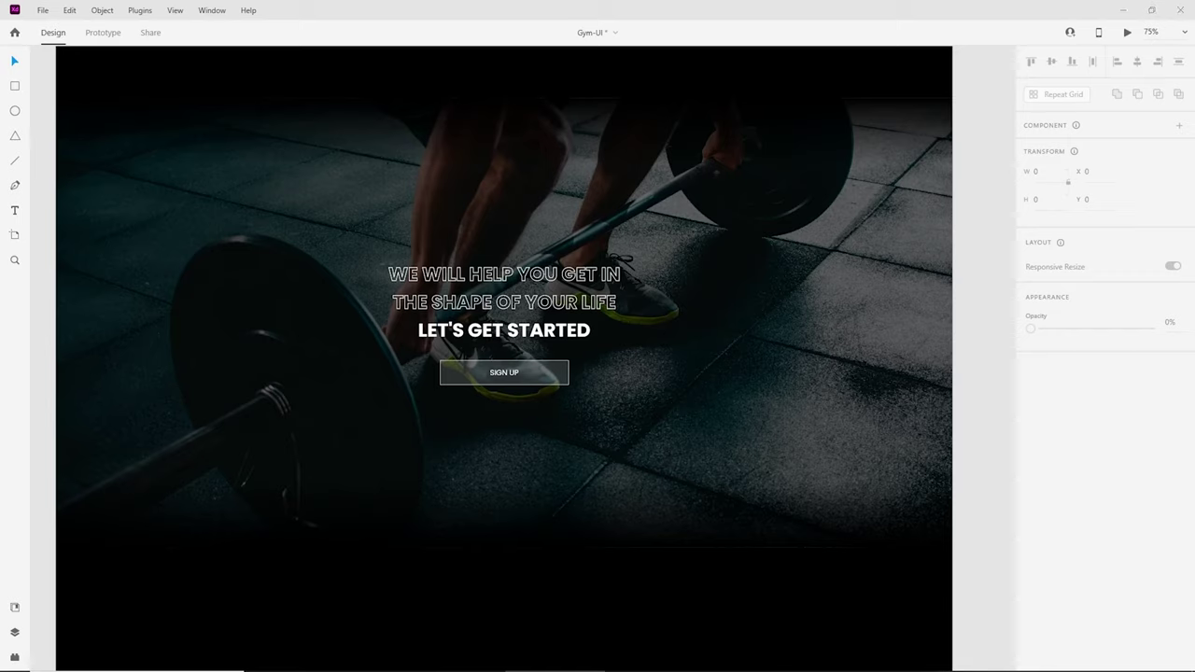
Step: Set the outlined barbell heading to font size 67, widen its text box to about 957 px, and move it above "LET'S GET STARTED"
double_click(565, 287)
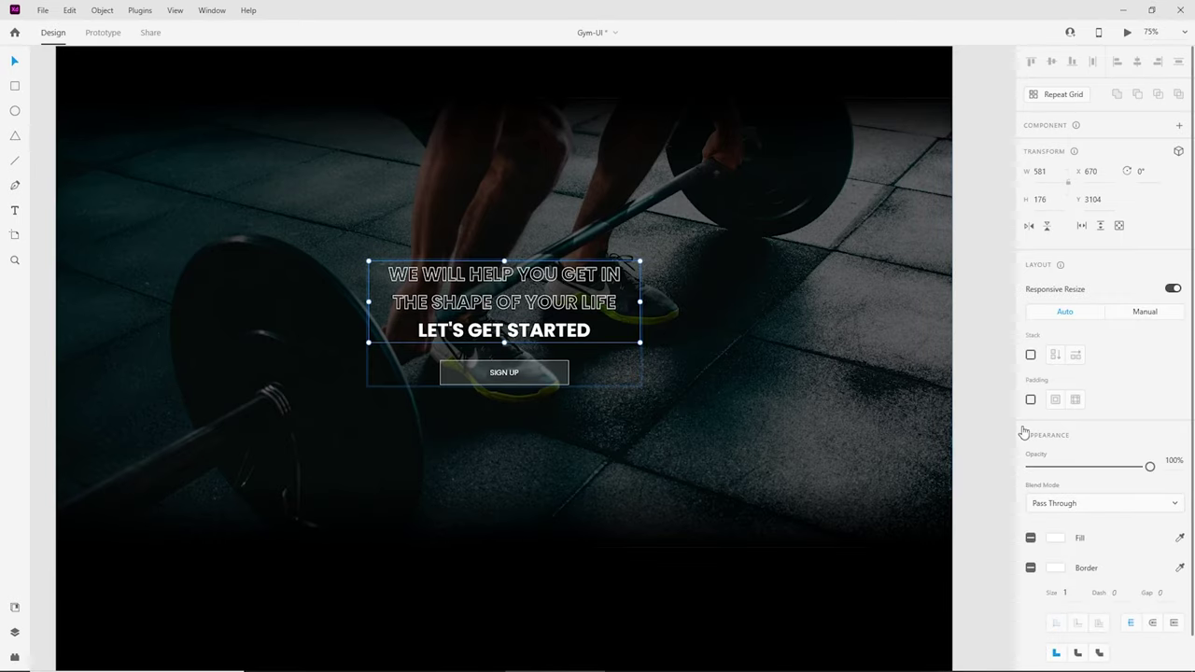
click(604, 274)
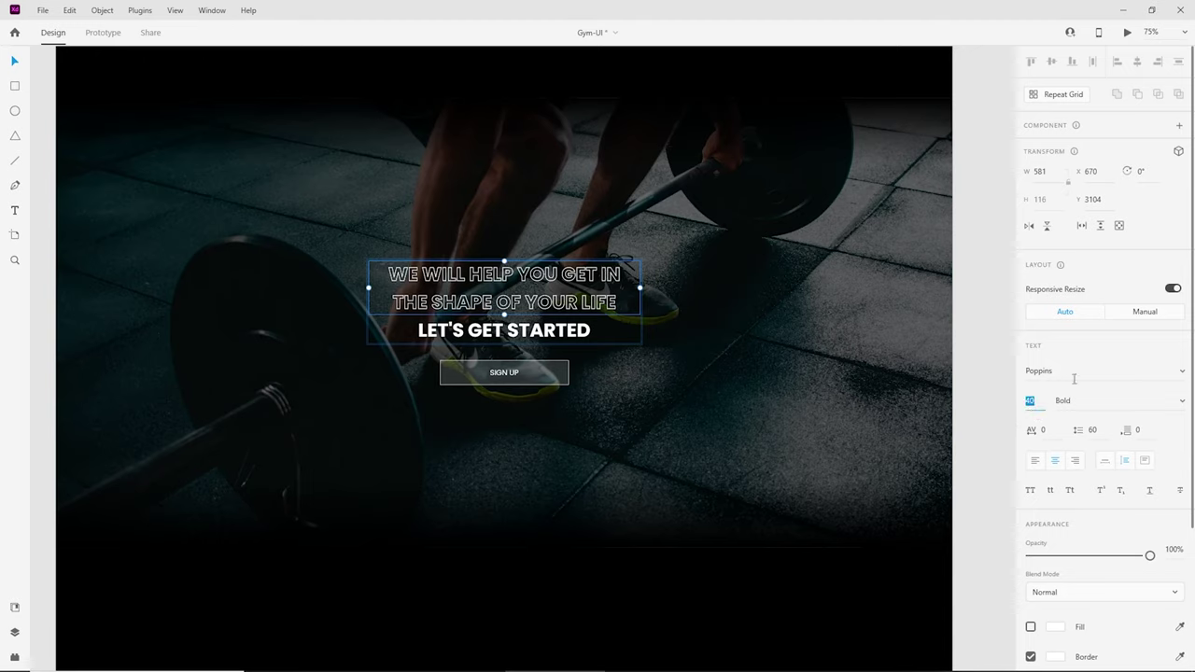
text(67)
key(Return)
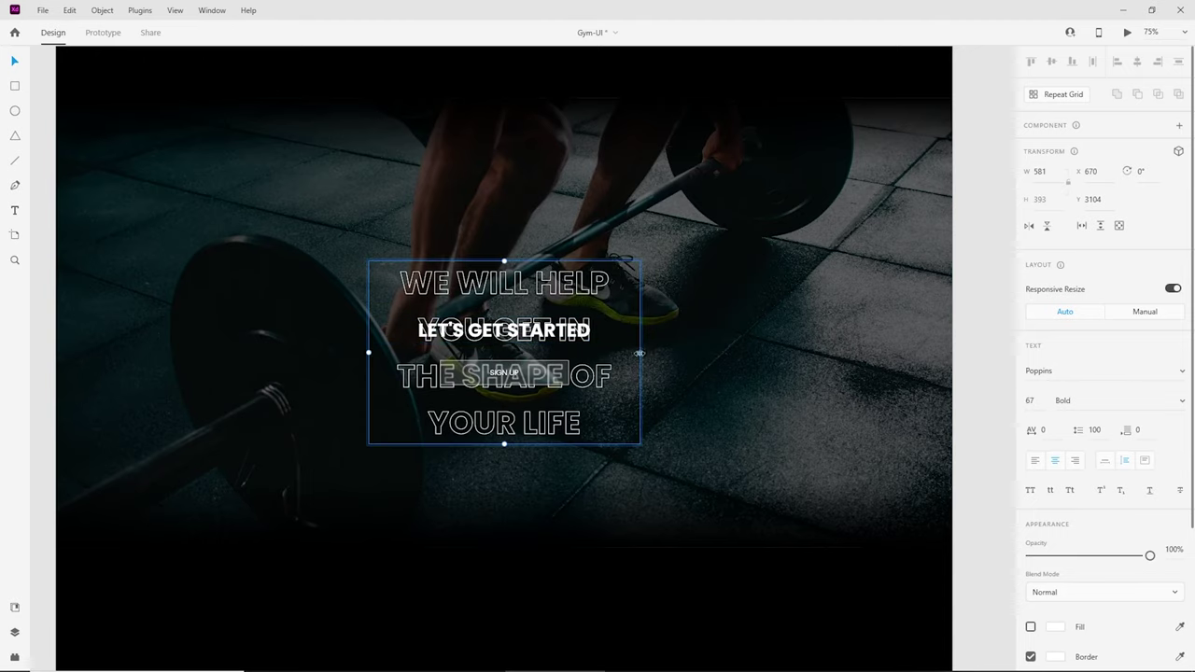
drag(640, 353, 815, 355)
drag(706, 327, 610, 288)
Step: Set the "LET'S GET STARTED" line to font size 67, widen its box to about 674 px, and center it below the outlined heading
click(506, 335)
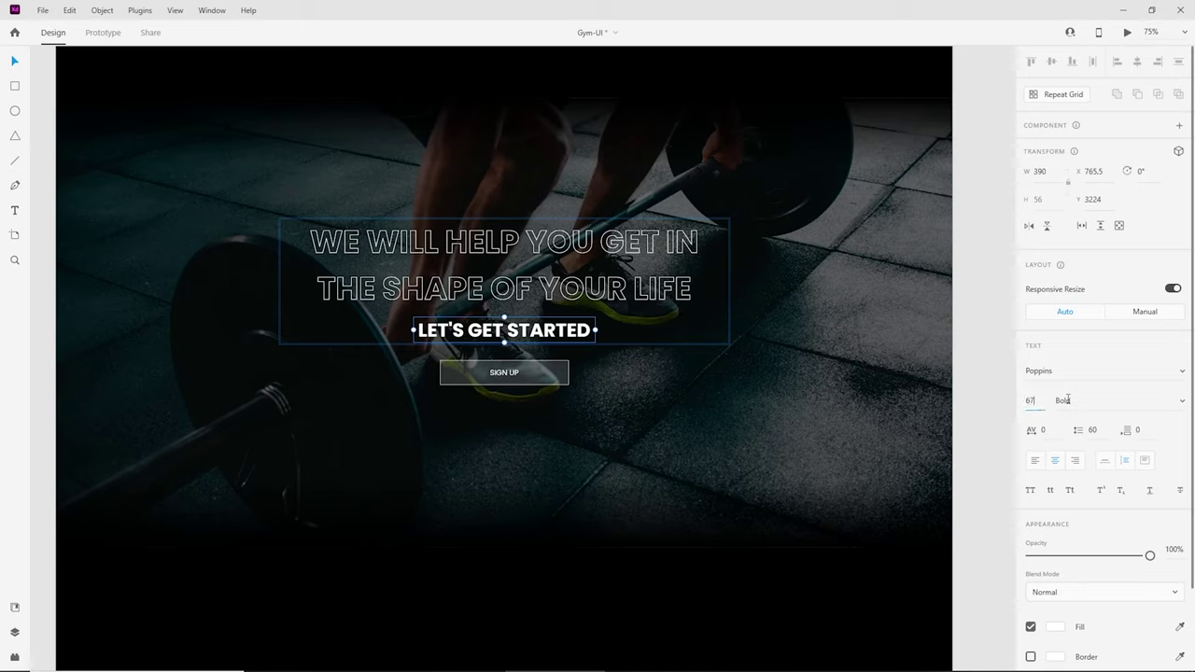
text(67)
key(Return)
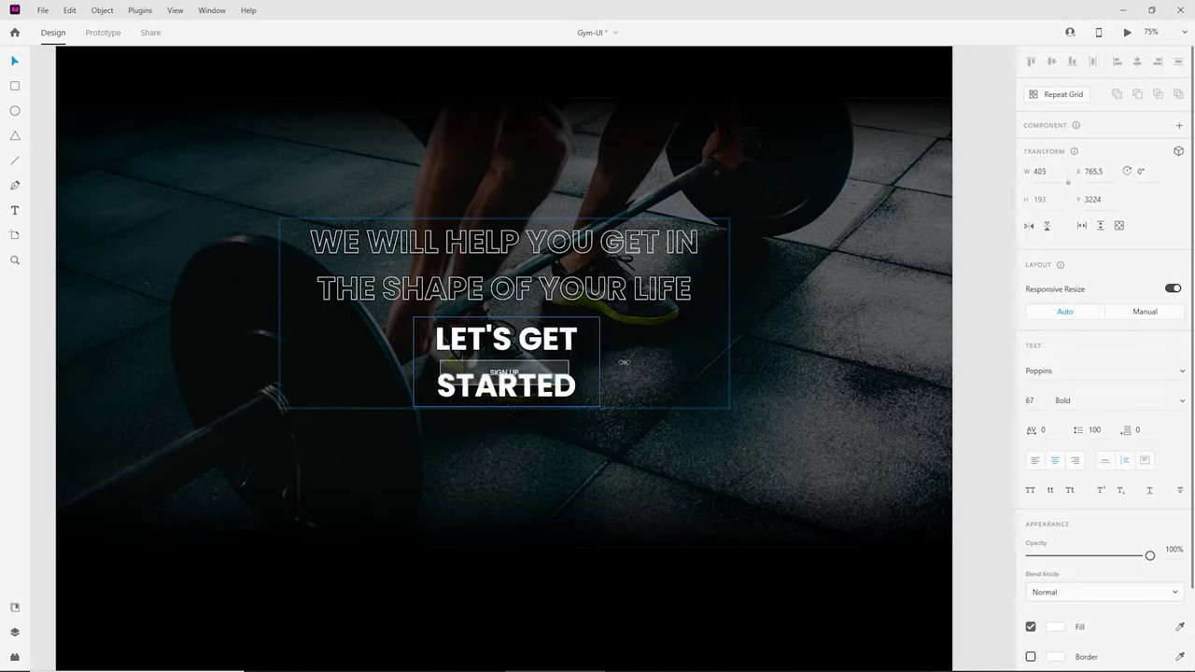
drag(596, 364, 728, 363)
drag(483, 347, 417, 339)
click(757, 402)
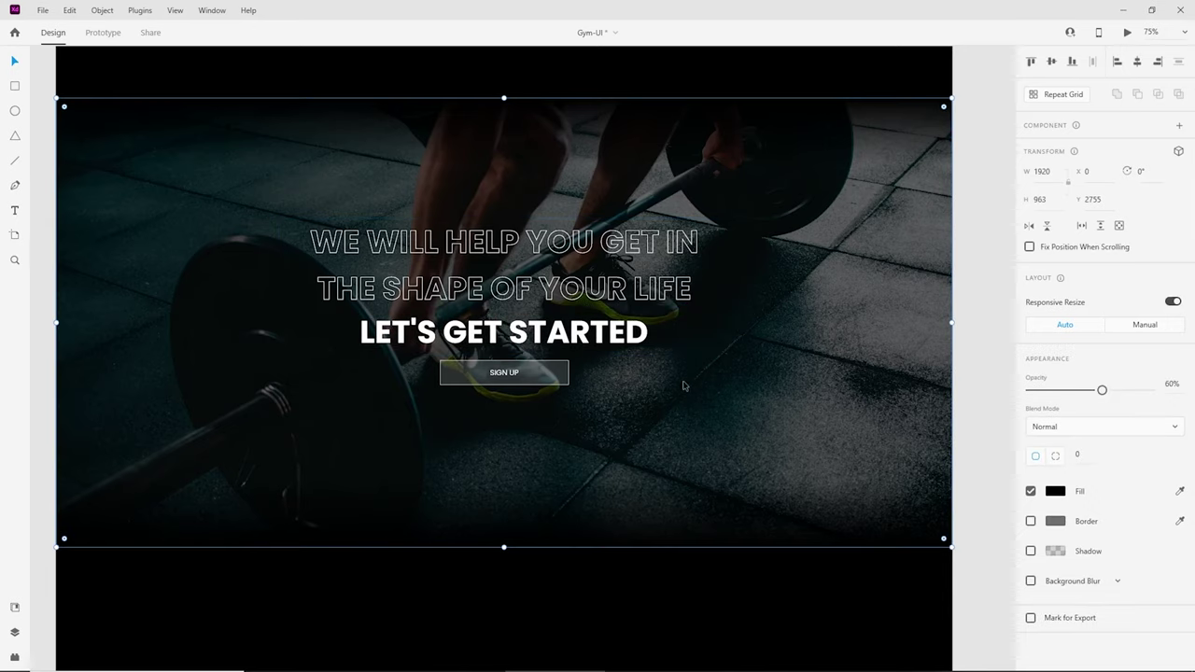
Step: Move the barbell section's text group up to Y 2991 and lower its Sign Up button by about 50 px
drag(621, 294, 616, 279)
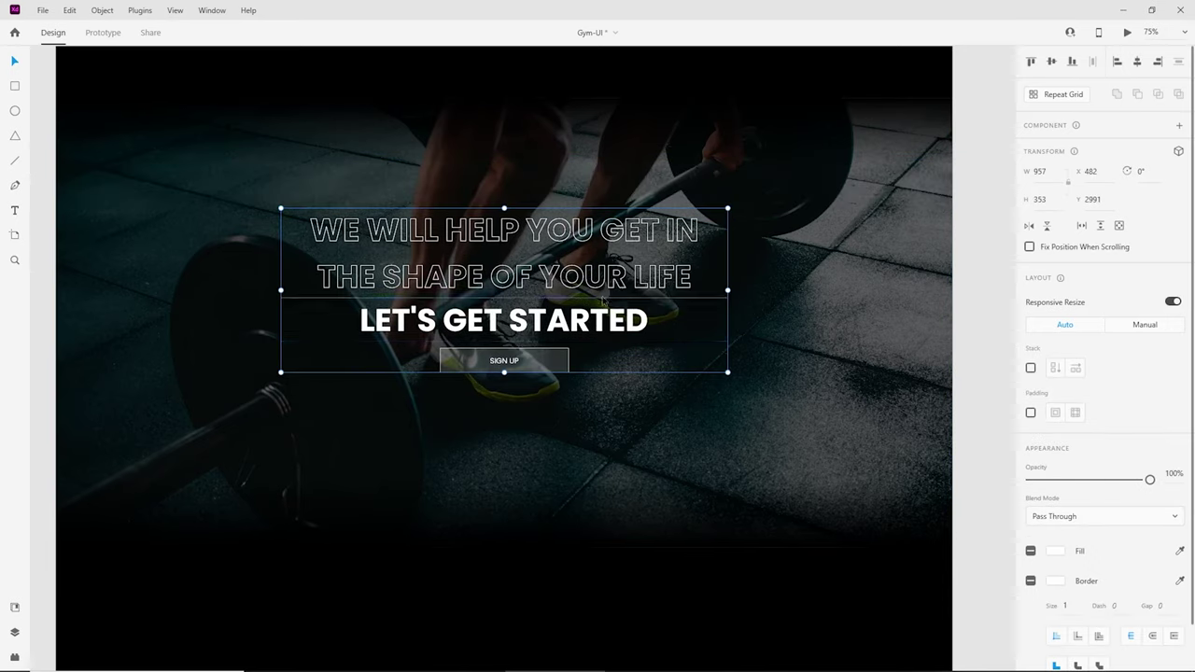
key(Delete)
key(ctrl+z)
double_click(546, 369)
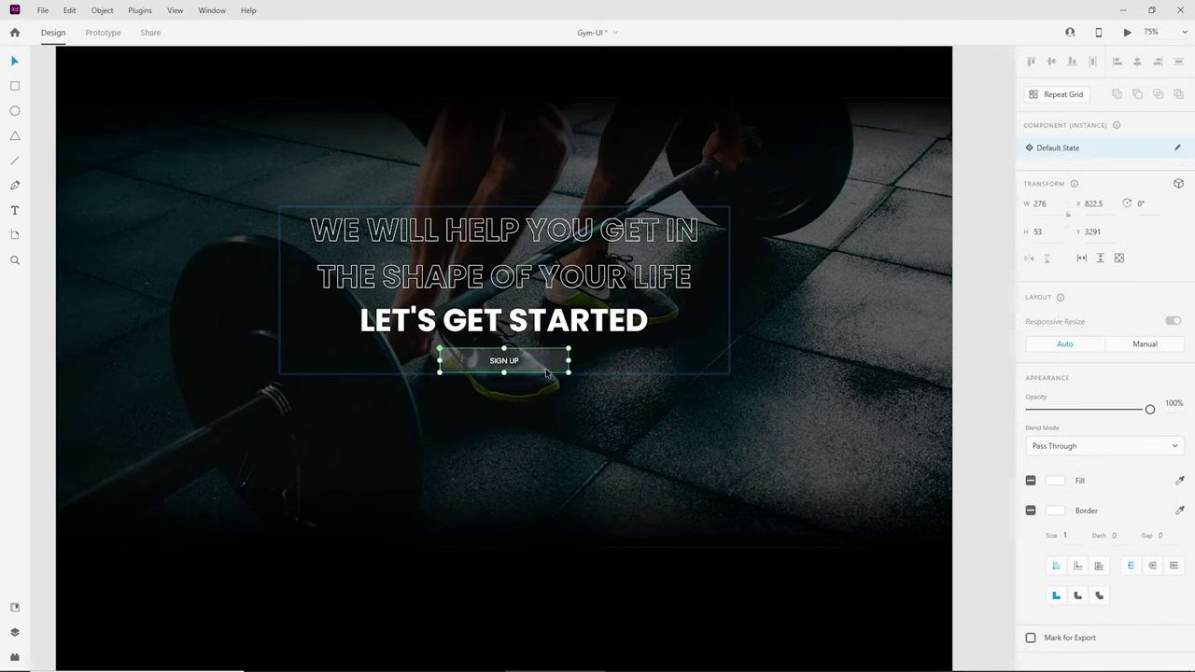
key(shift+Down)
click(592, 485)
click(618, 626)
key(ctrl+minus)
key(ctrl+plus)
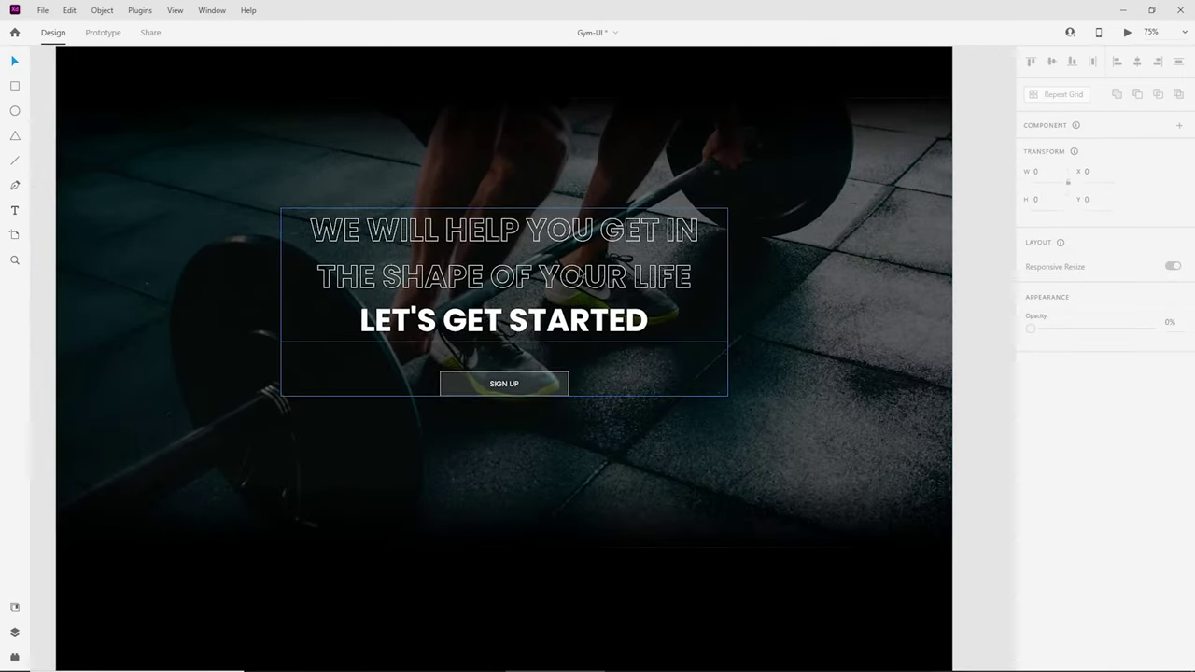
Step: Ungroup both nested groups on the barbell photo so the heading lines and the Sign Up button are separate objects
click(616, 261)
right_click(602, 254)
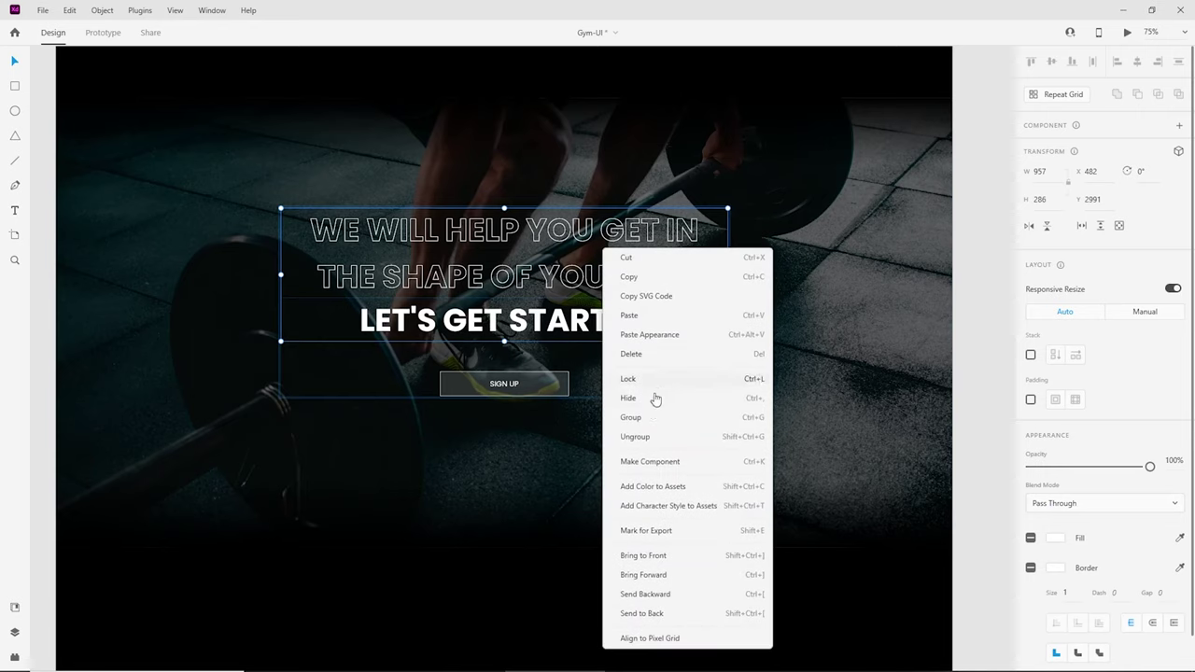
click(645, 436)
right_click(572, 257)
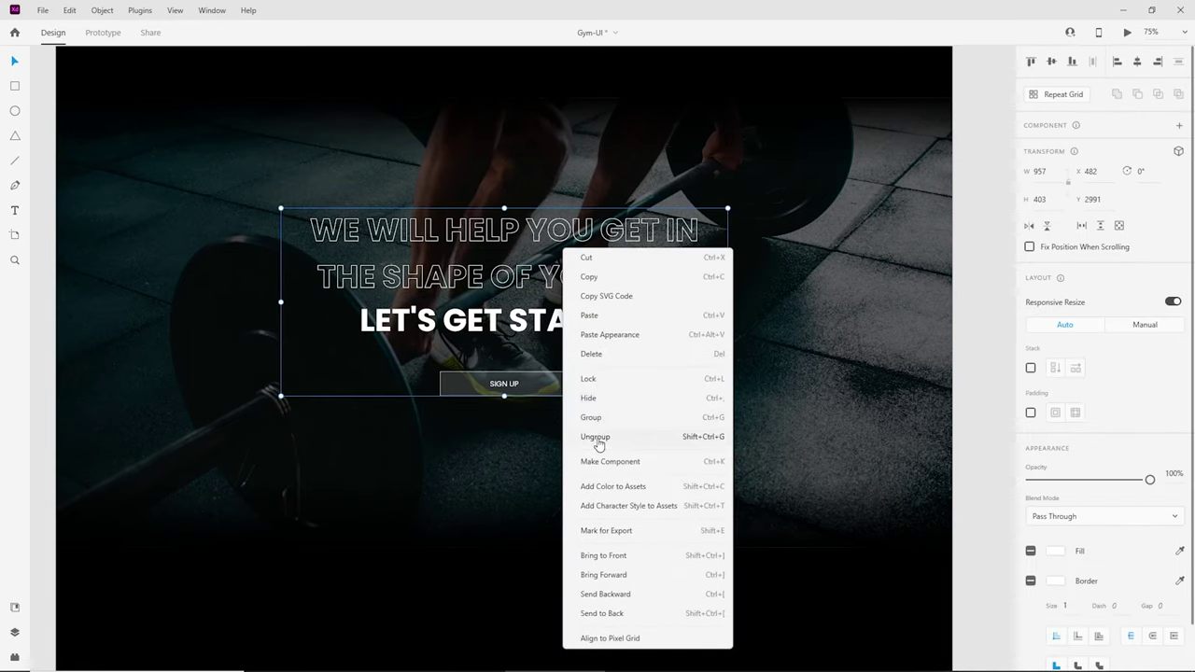
click(598, 439)
click(685, 498)
click(485, 250)
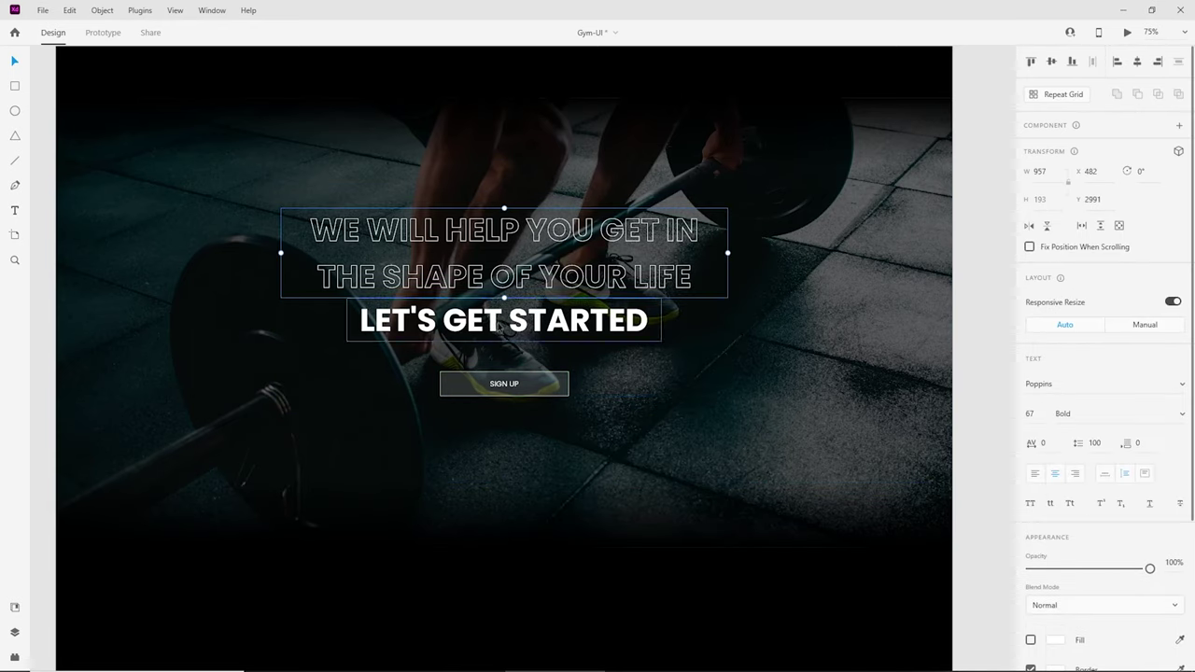
shift+click(499, 323)
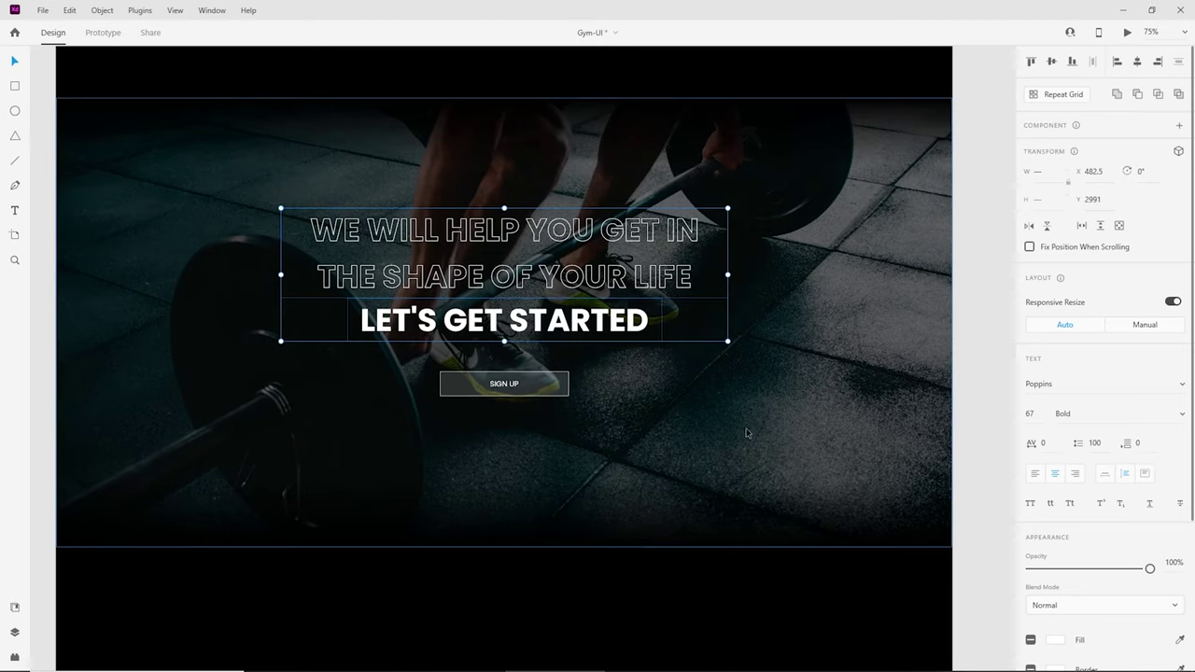
click(747, 428)
Step: Move the "LET'S GET STARTED" line to Y 3191 using a temporary 113 by 52 spacer rectangle, and delete the rectangle
scroll(720, 413, up, 4)
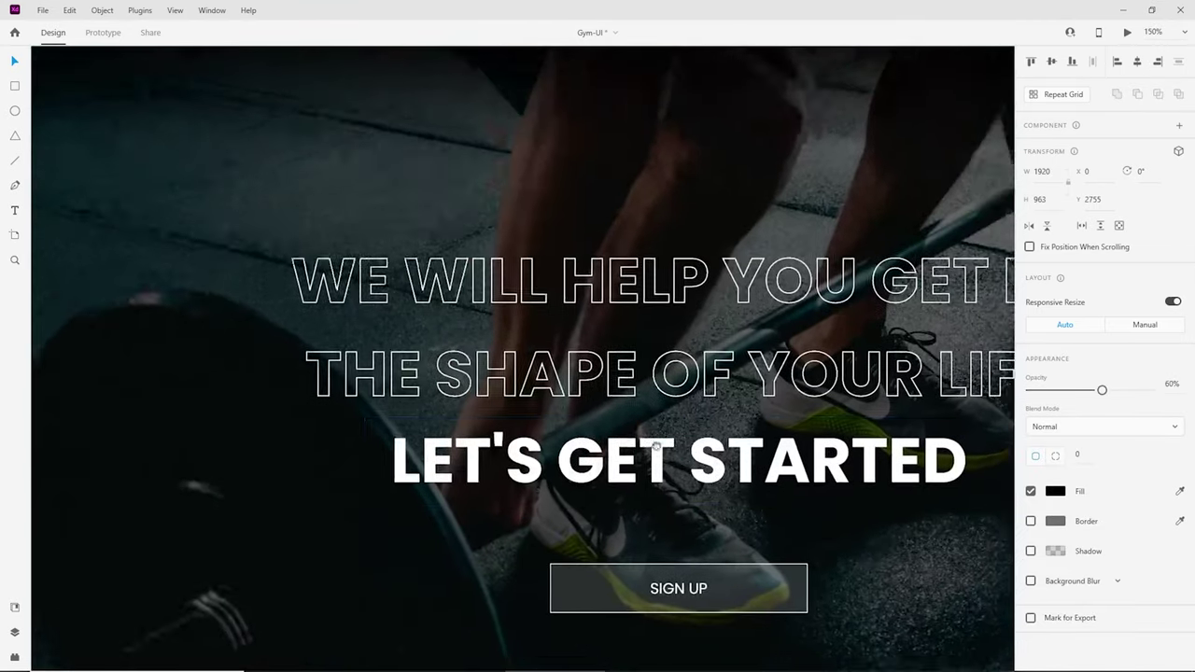
drag(656, 446, 677, 459)
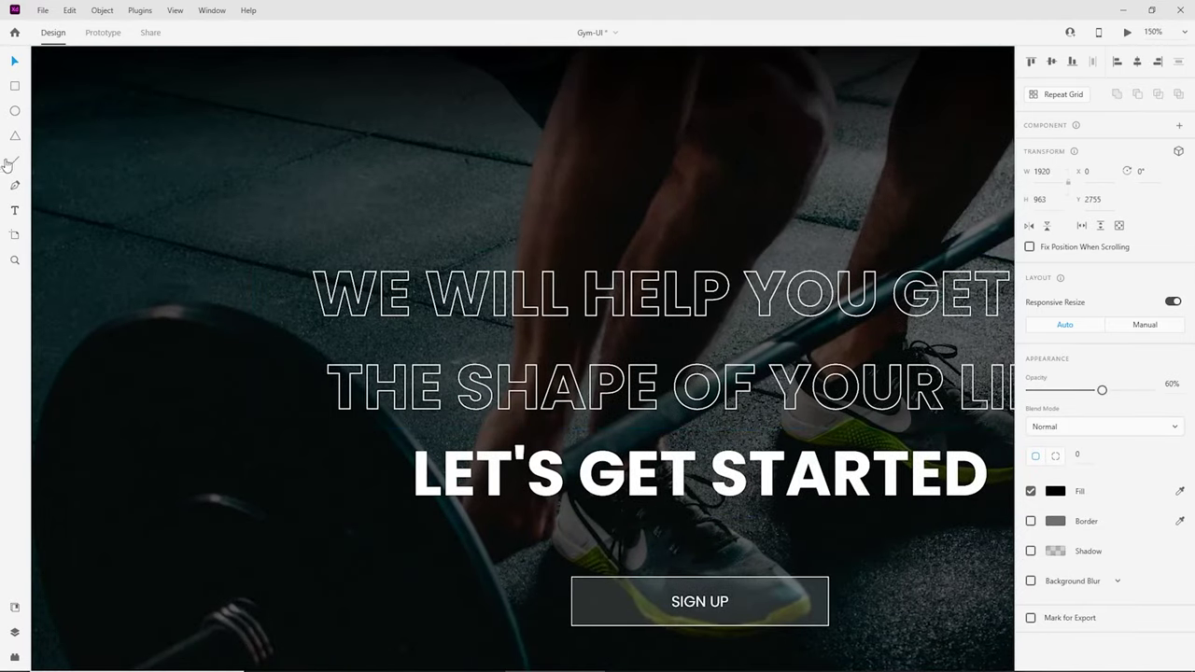
click(14, 87)
mouse_move(387, 317)
mouse_down()
mouse_move(480, 341)
mouse_move(492, 363)
mouse_up()
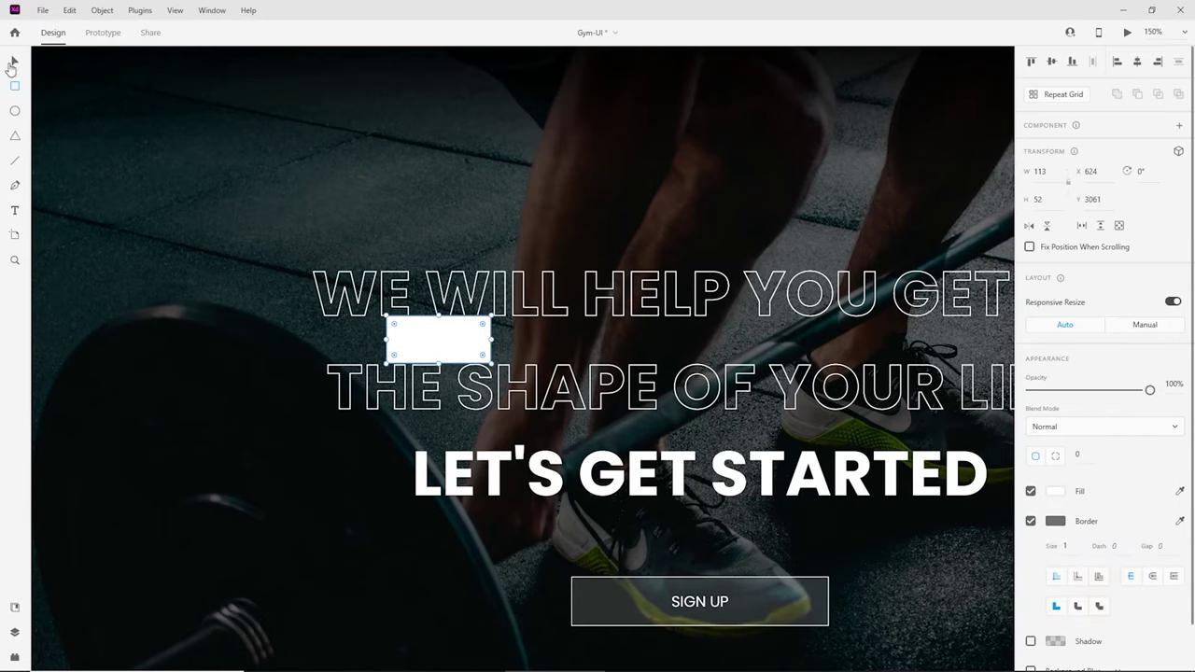
click(13, 61)
drag(429, 329, 447, 419)
drag(479, 463, 476, 461)
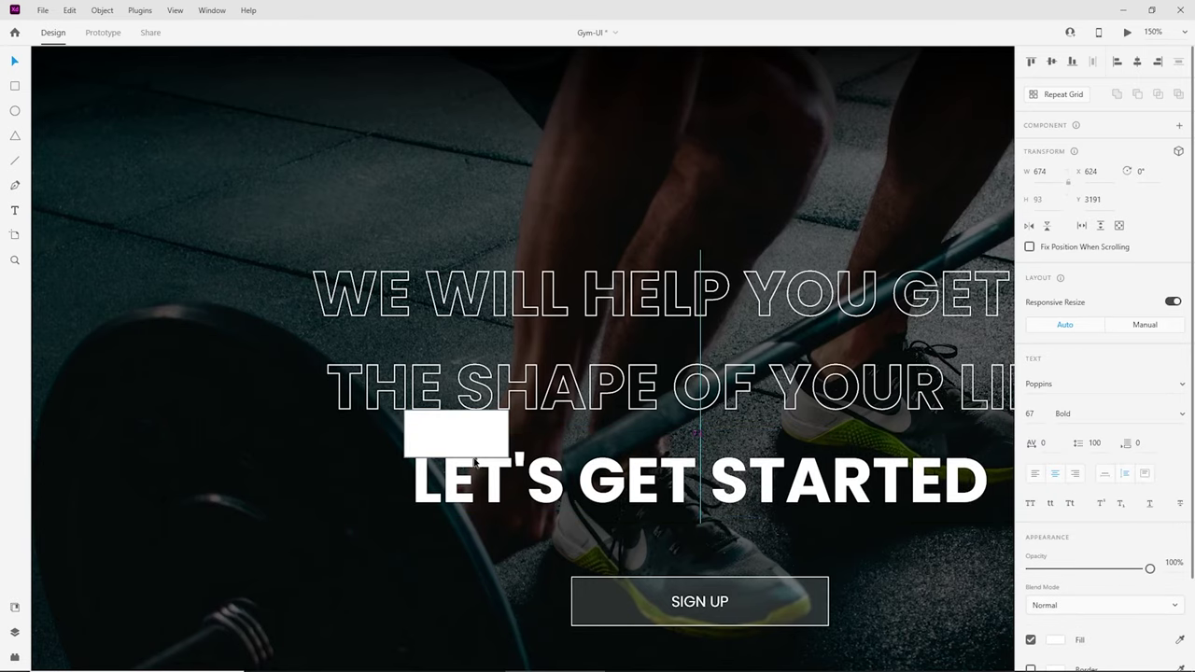
click(465, 436)
key(Delete)
Step: Group the heading texts with the Sign Up button and center the group vertically on the barbell photo
key(ctrl+minus)
key(ctrl+minus)
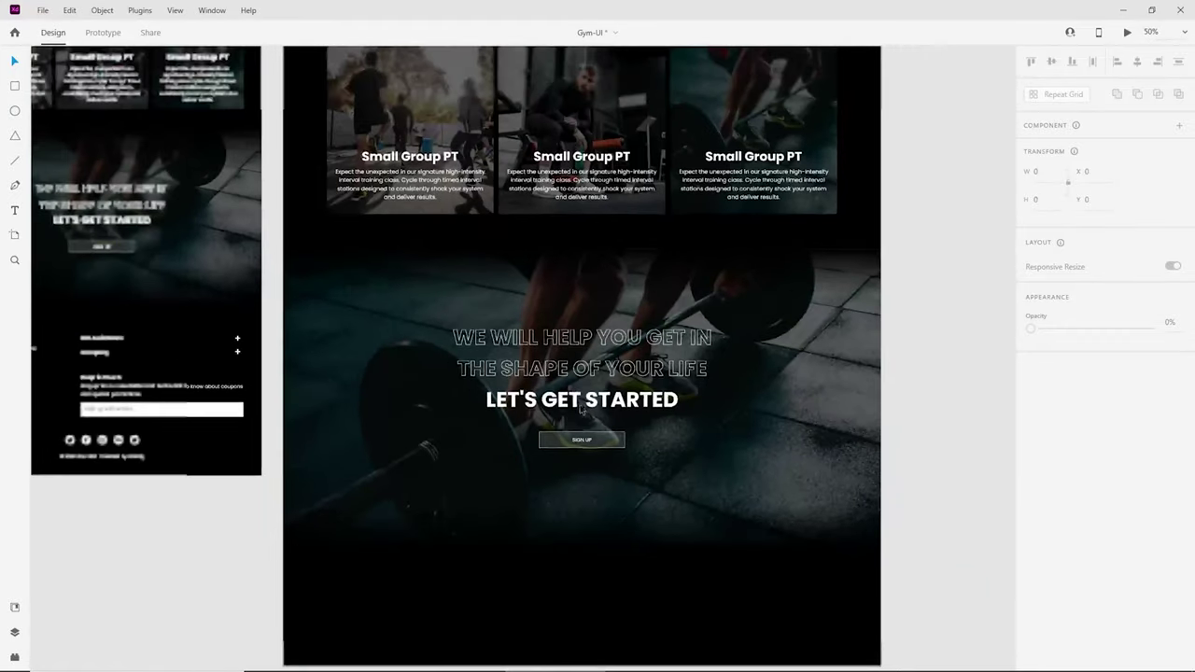
click(619, 413)
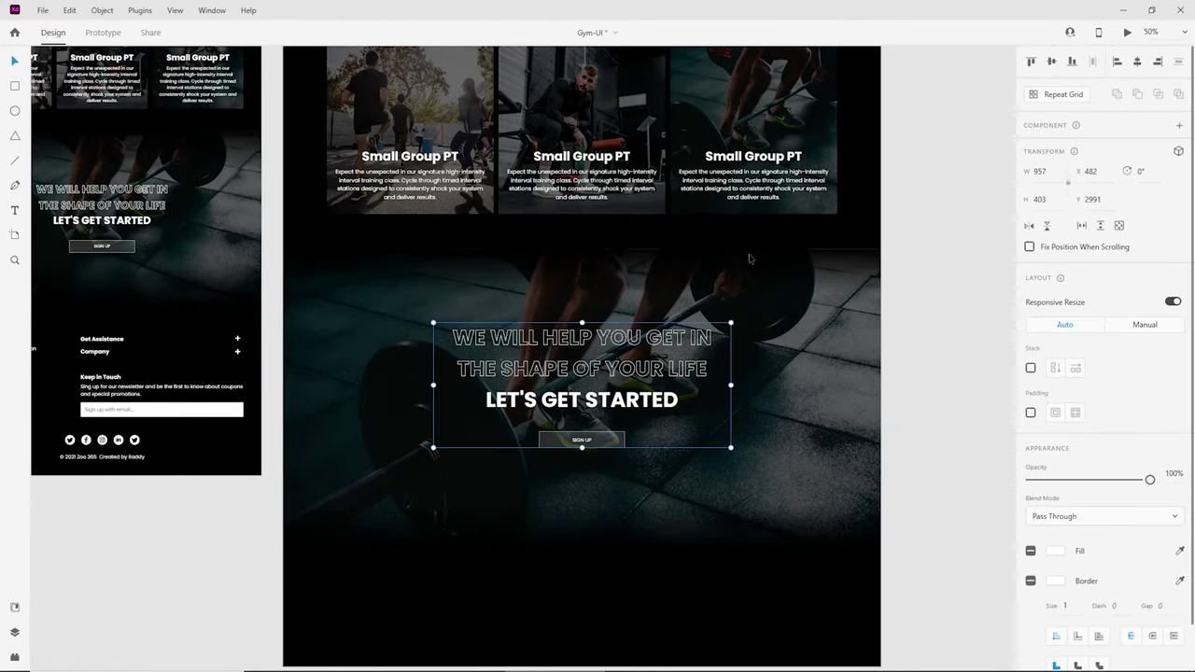
shift+click(669, 311)
click(1051, 63)
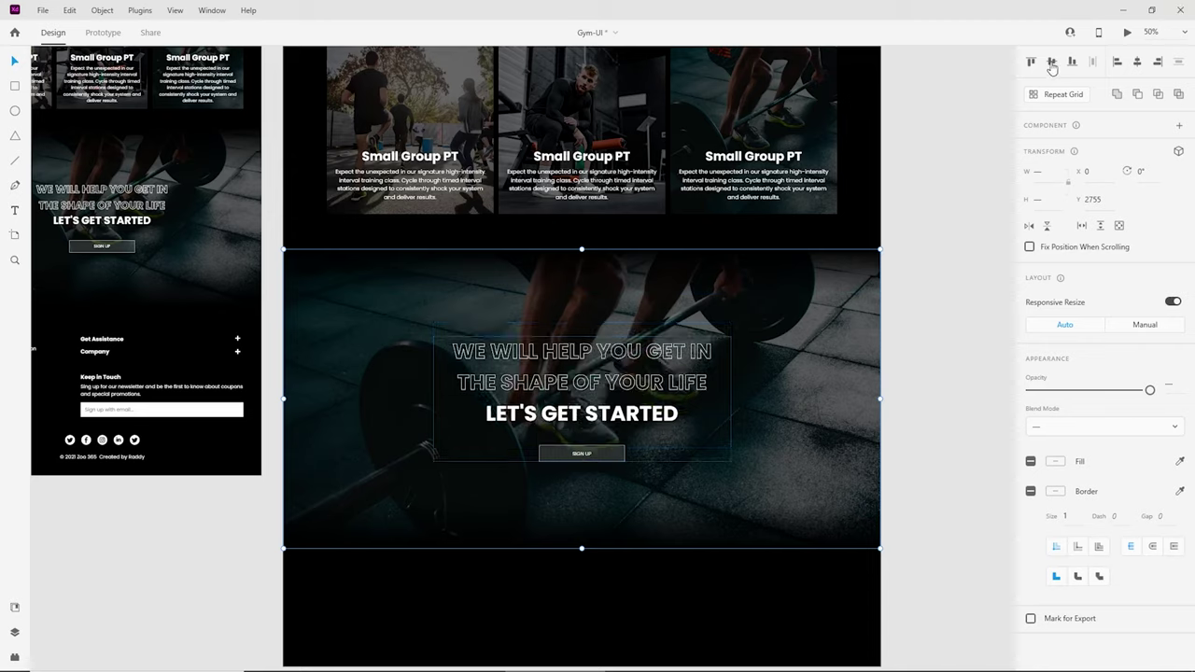
click(674, 598)
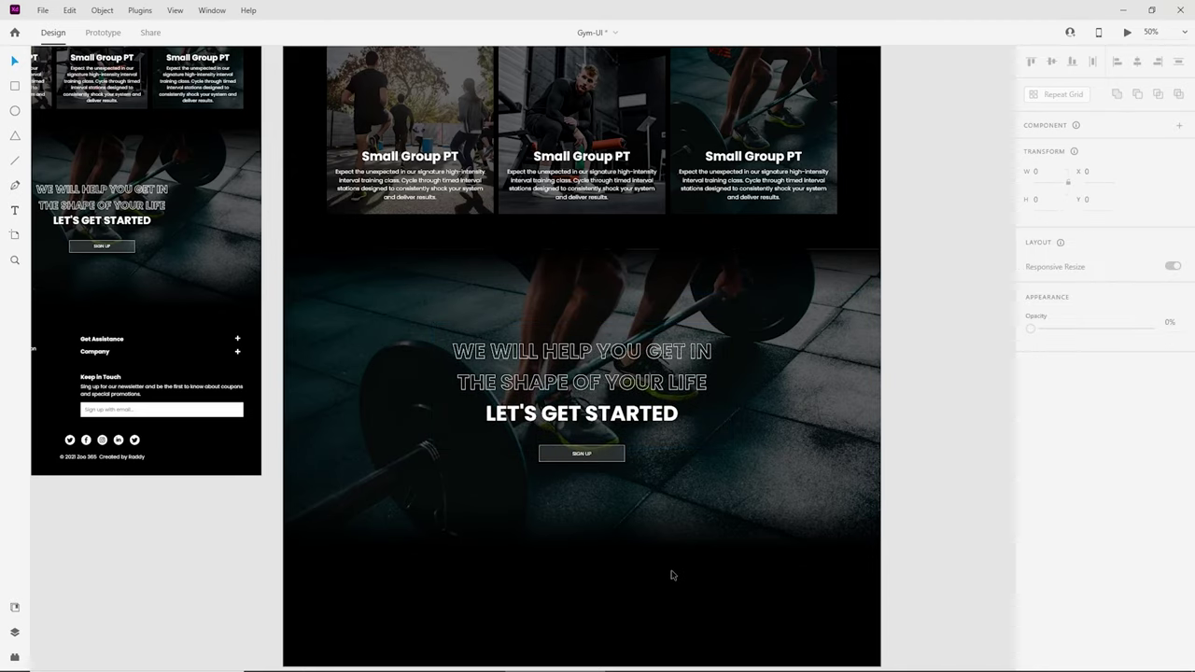
Step: Examine the barbell section's heading size and spacing against the Your Training Options section and the cards above it
scroll(561, 357, up, 5)
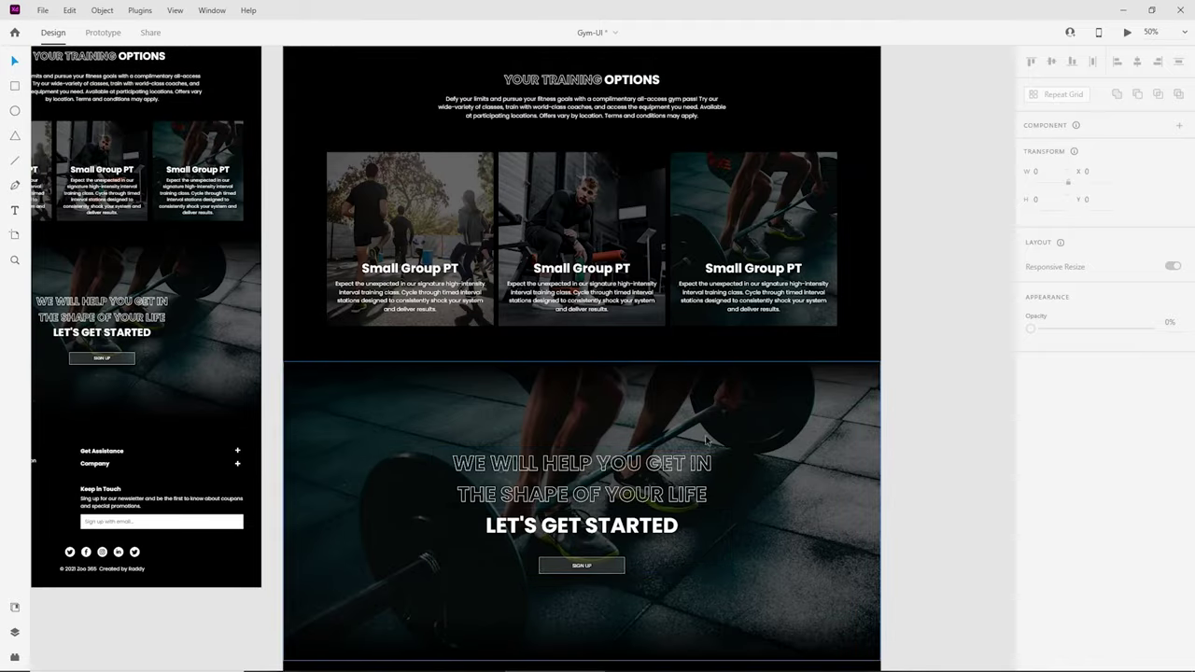
scroll(561, 357, down, 3)
scroll(561, 358, down, 3)
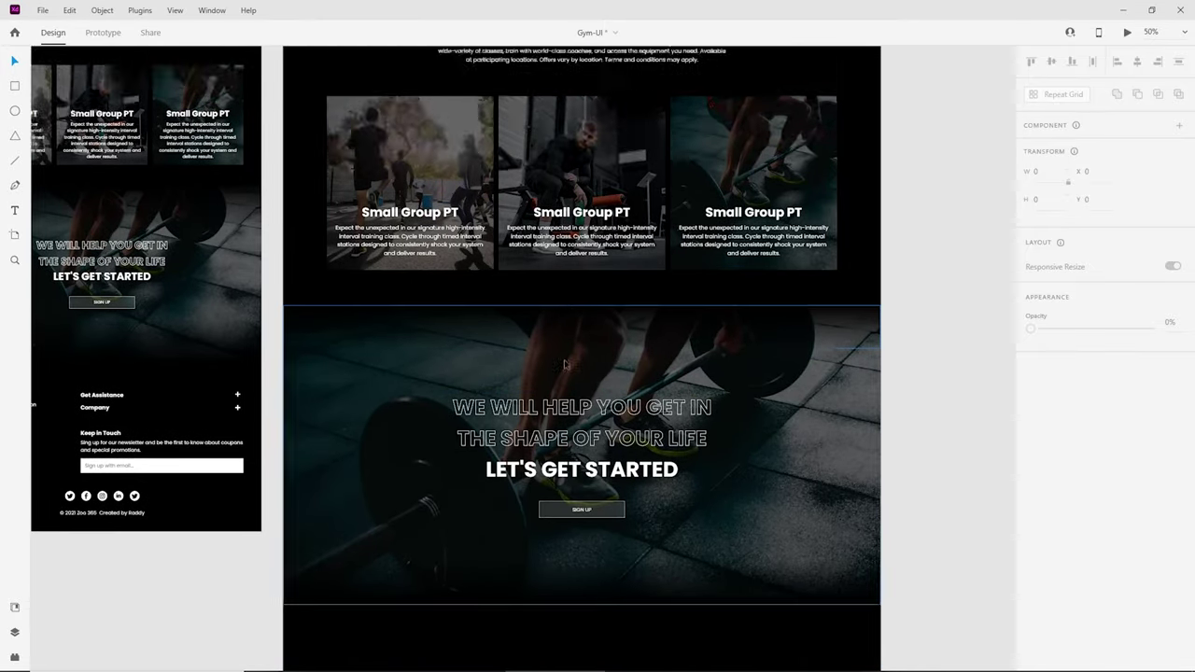
scroll(564, 359, up, 6)
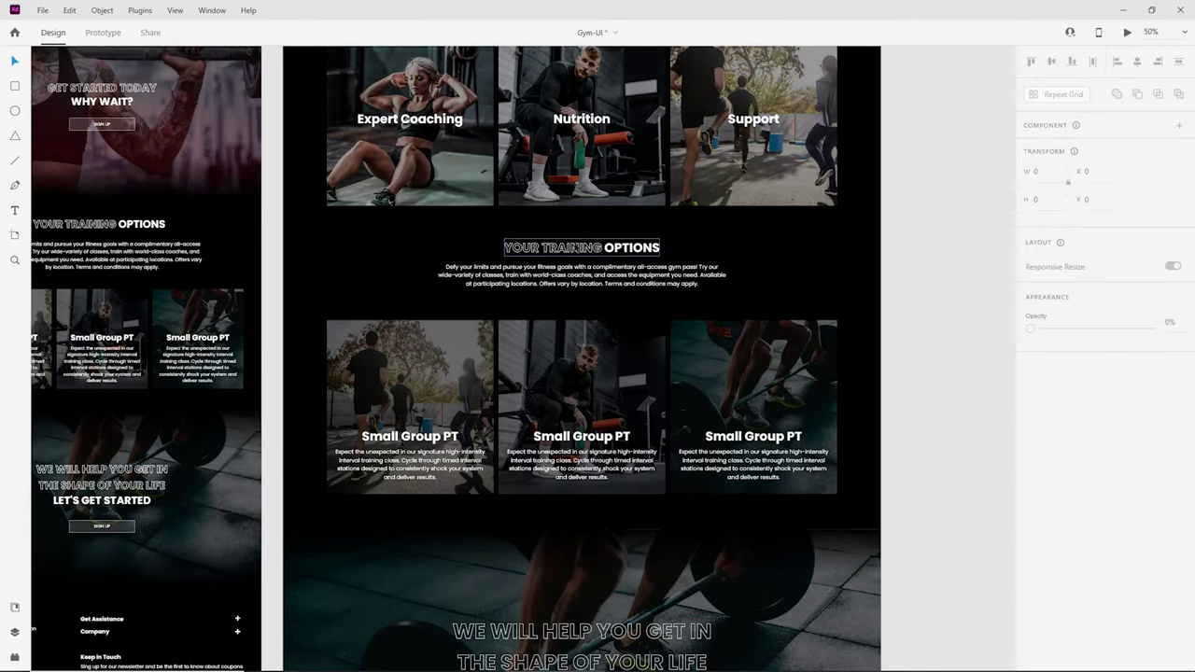
scroll(567, 234, up, 8)
scroll(594, 435, down, 9)
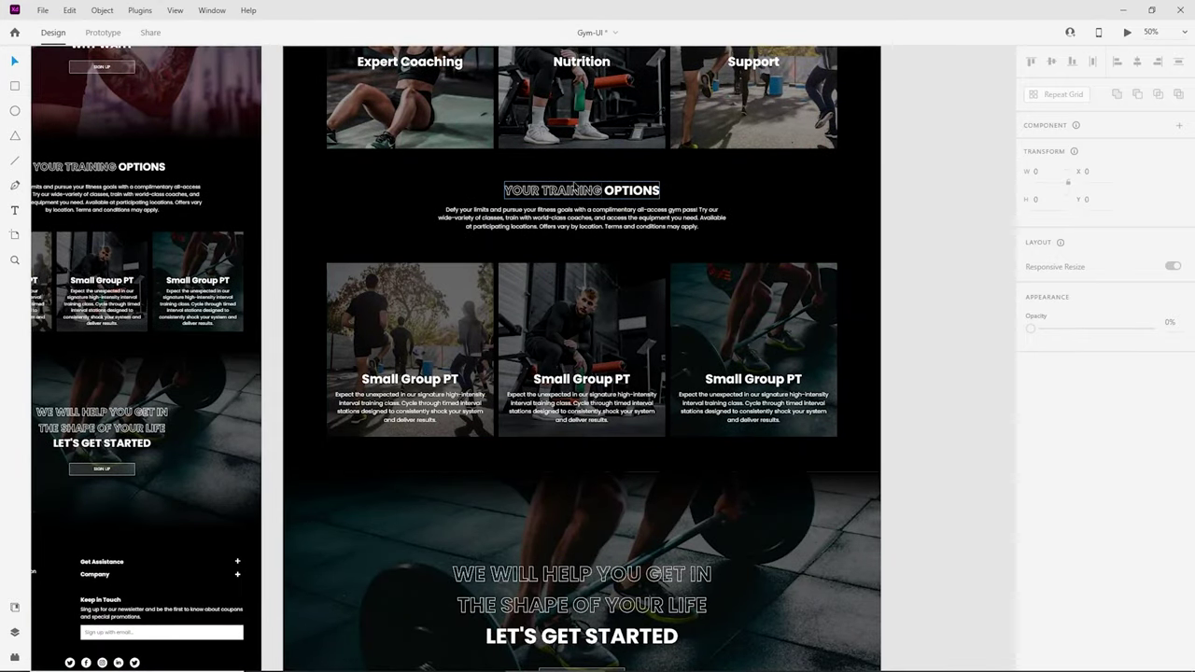
scroll(598, 215, up, 5)
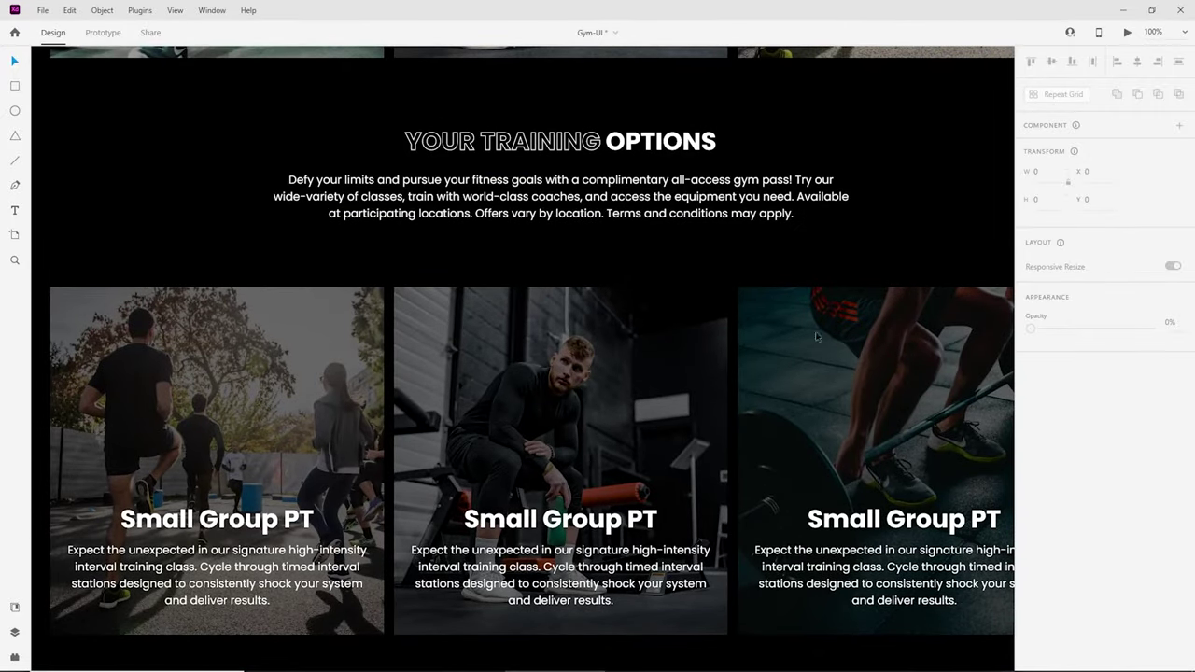
scroll(736, 256, down, 10)
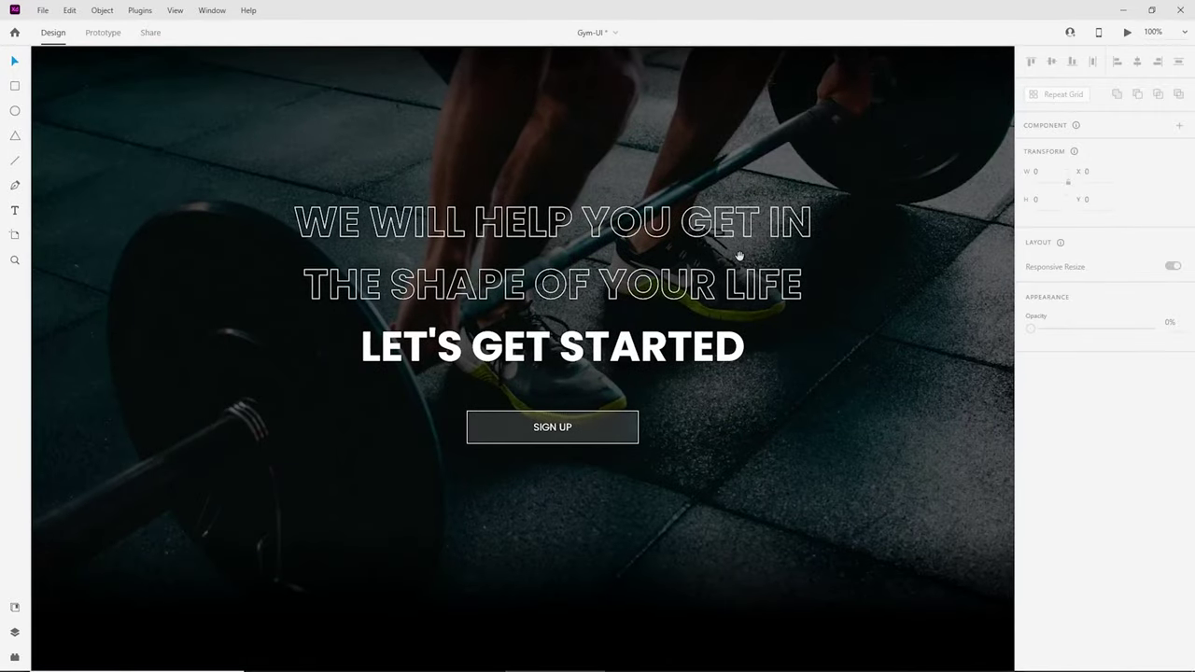
scroll(738, 255, down, 5)
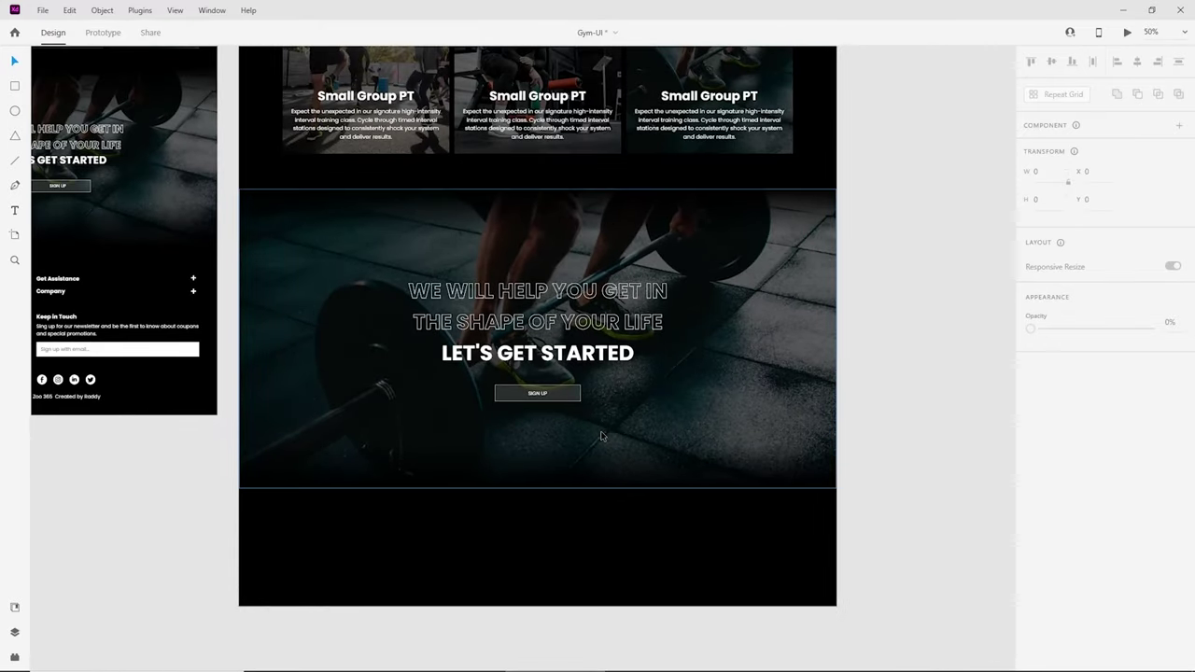
Step: Extend the desktop artboard downward to a height of 5166 px, making room for the footer
scroll(598, 426, down, 2)
click(586, 400)
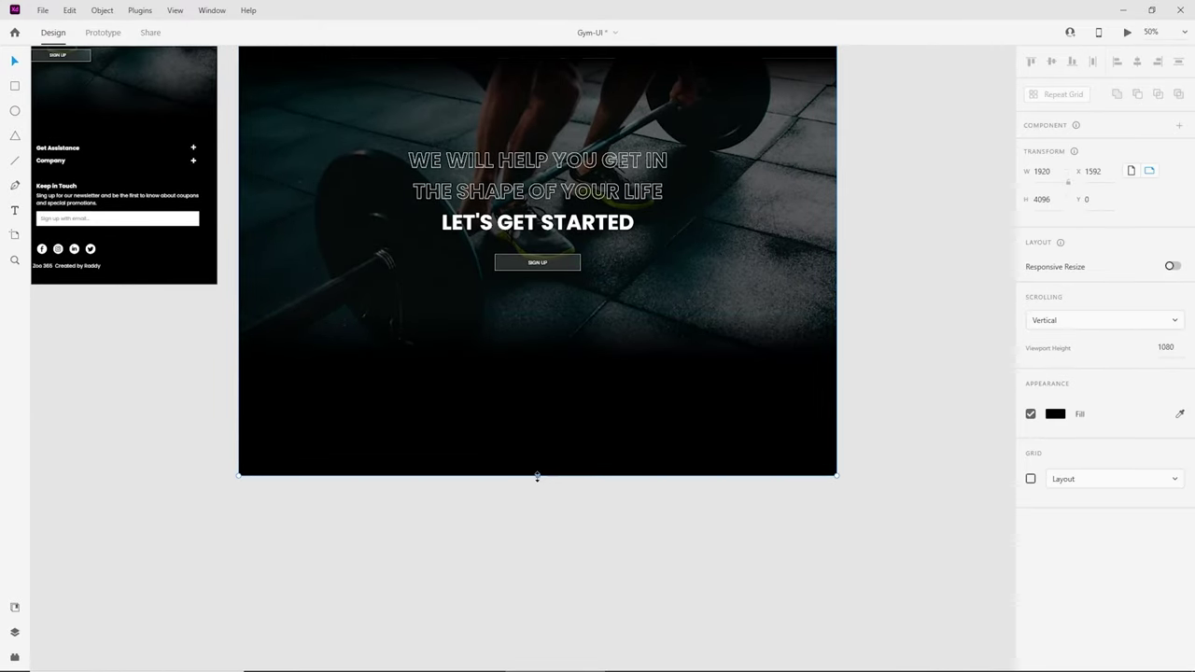
drag(536, 476, 547, 594)
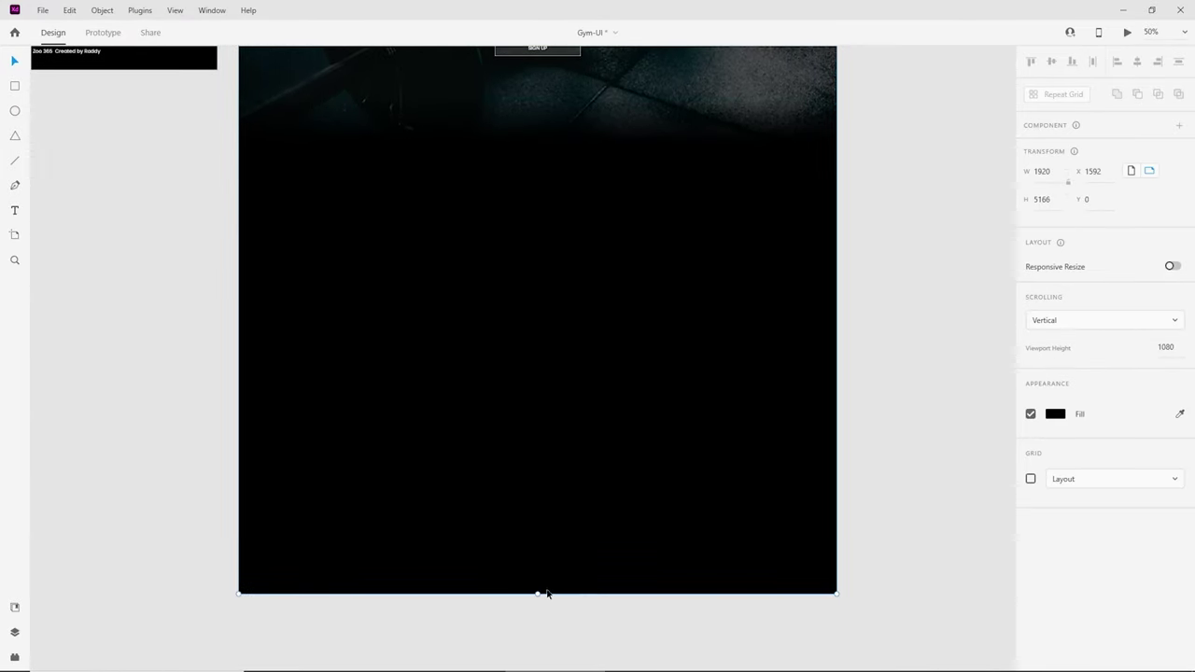
Step: Copy all footer elements from the tablet artboard and paste them into the desktop artboard below the barbell section
scroll(321, 352, down, 4)
scroll(563, 541, up, 4)
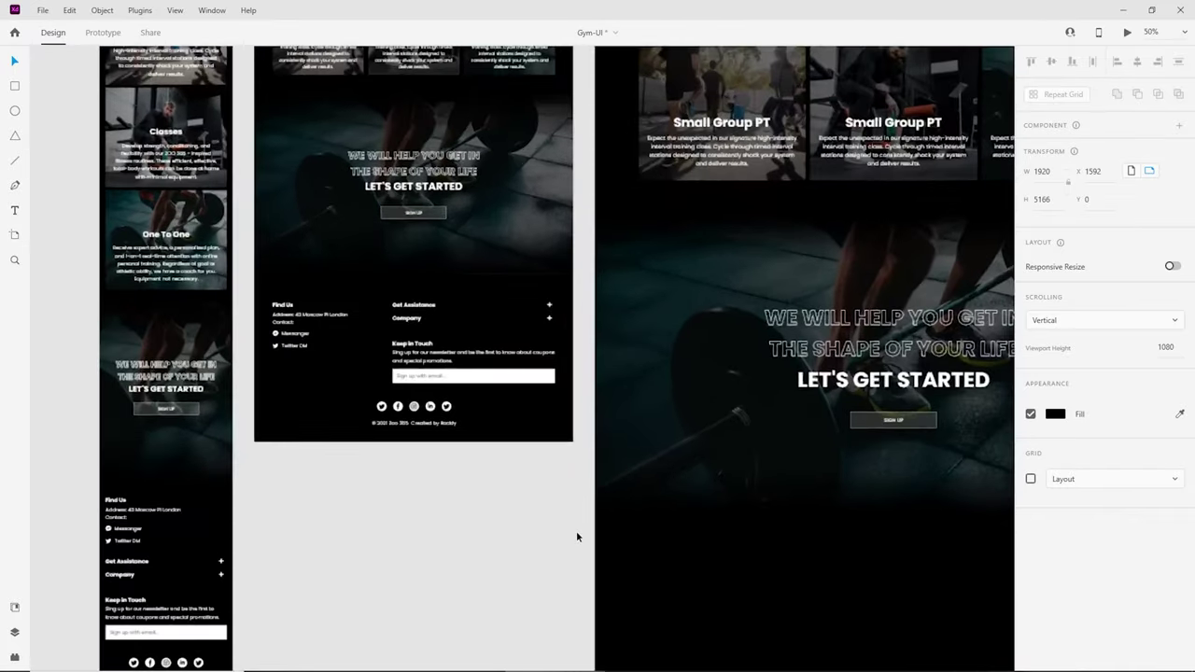
key(ctrl+plus)
drag(591, 478, 117, 260)
key(ctrl+c)
drag(688, 666, 456, 391)
key(ctrl+v)
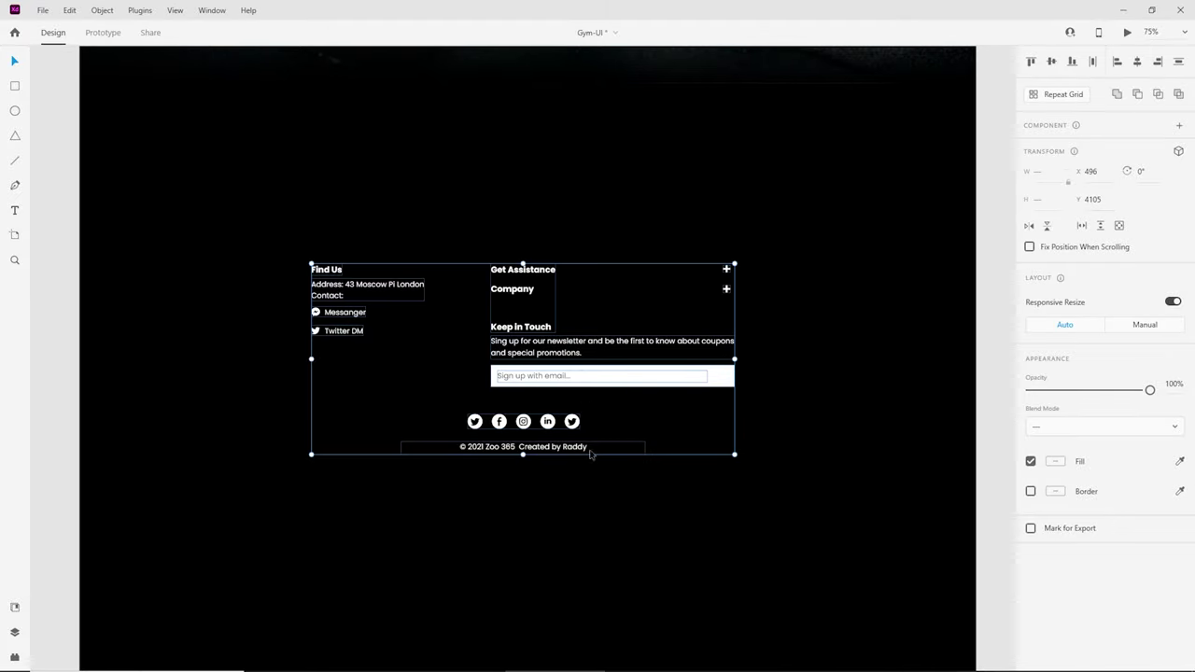
Step: Turn on the 12-column layout grid for the desktop artboard around the pasted footer
scroll(590, 455, up, 2)
click(811, 358)
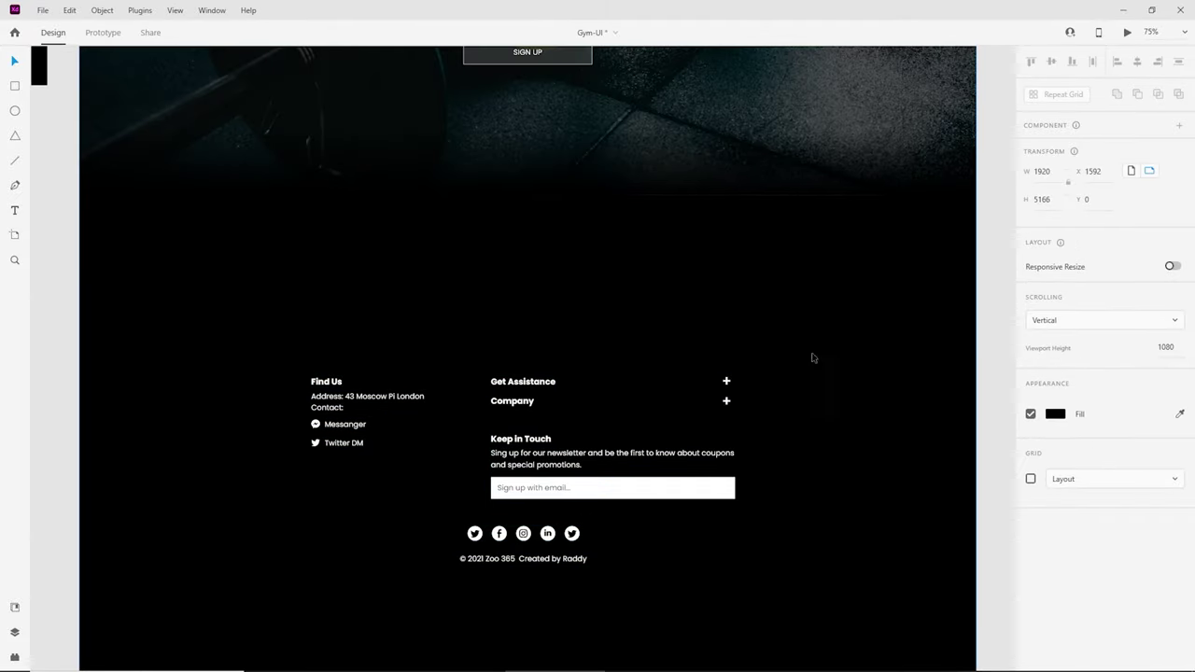
click(1031, 479)
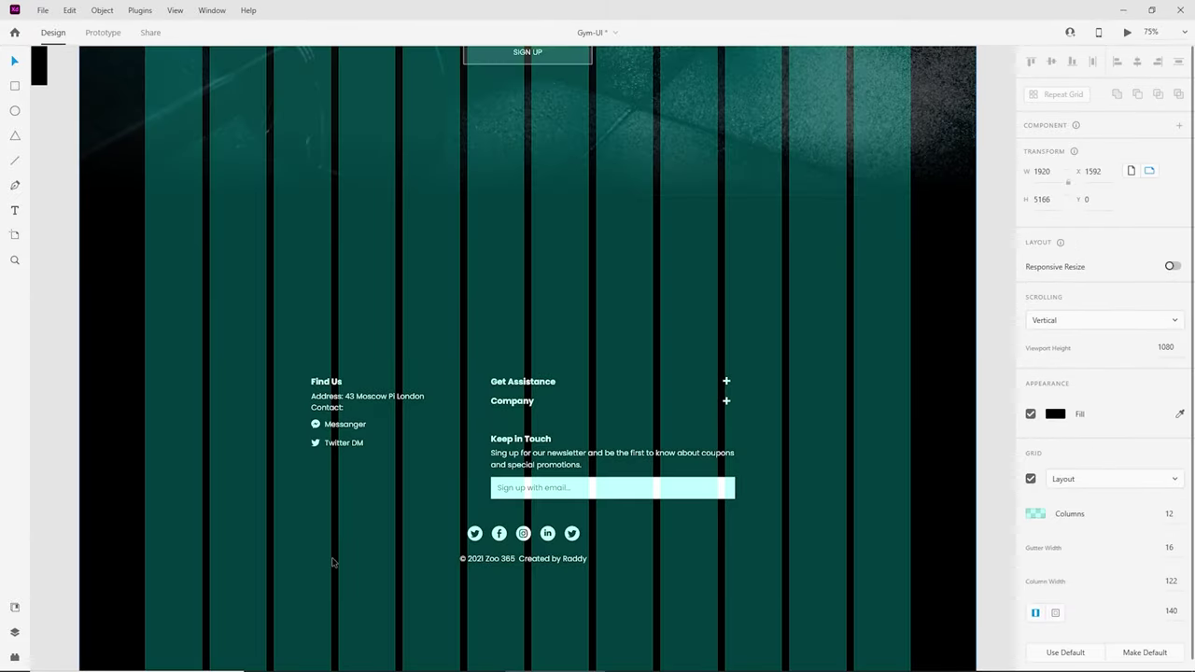
Step: Move the Find Us block to the first grid column and place a copy of the Get Assistance heading text block level with it
drag(333, 562, 155, 278)
click(500, 375)
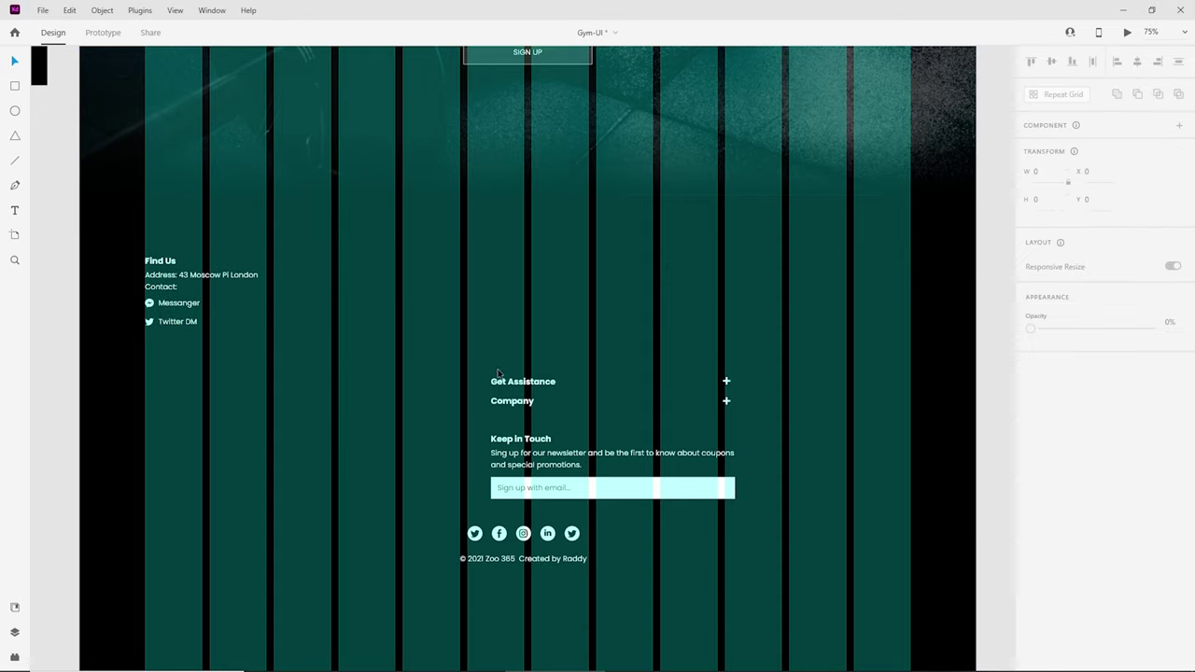
double_click(510, 386)
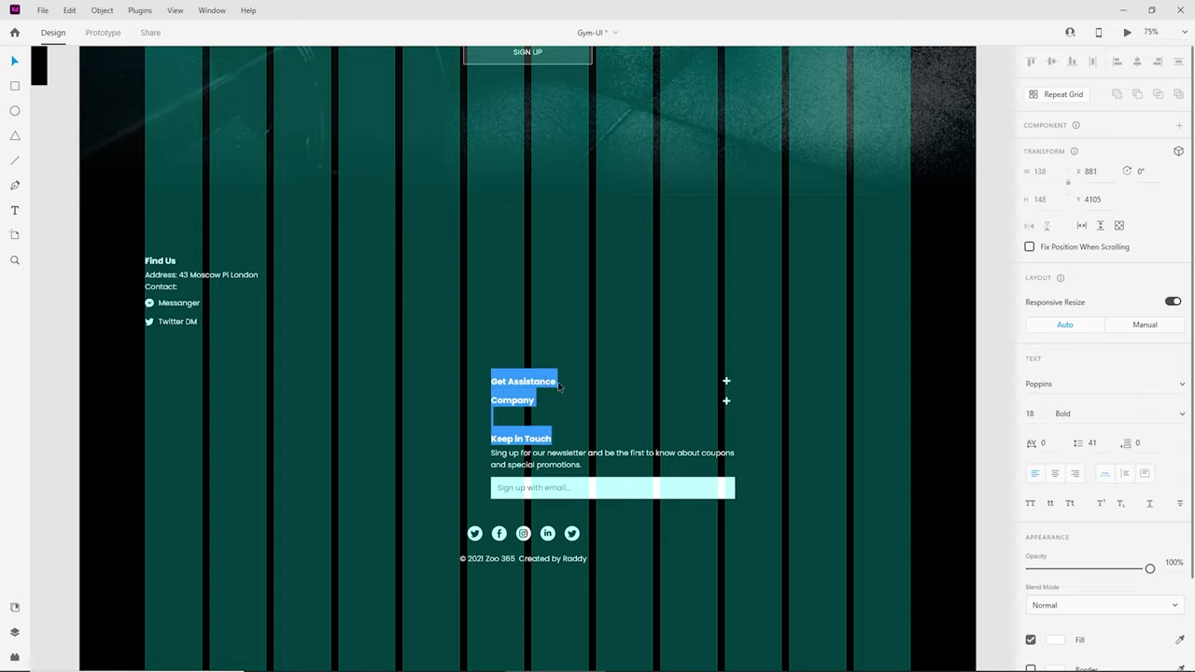
drag(557, 381, 407, 288)
key(Escape)
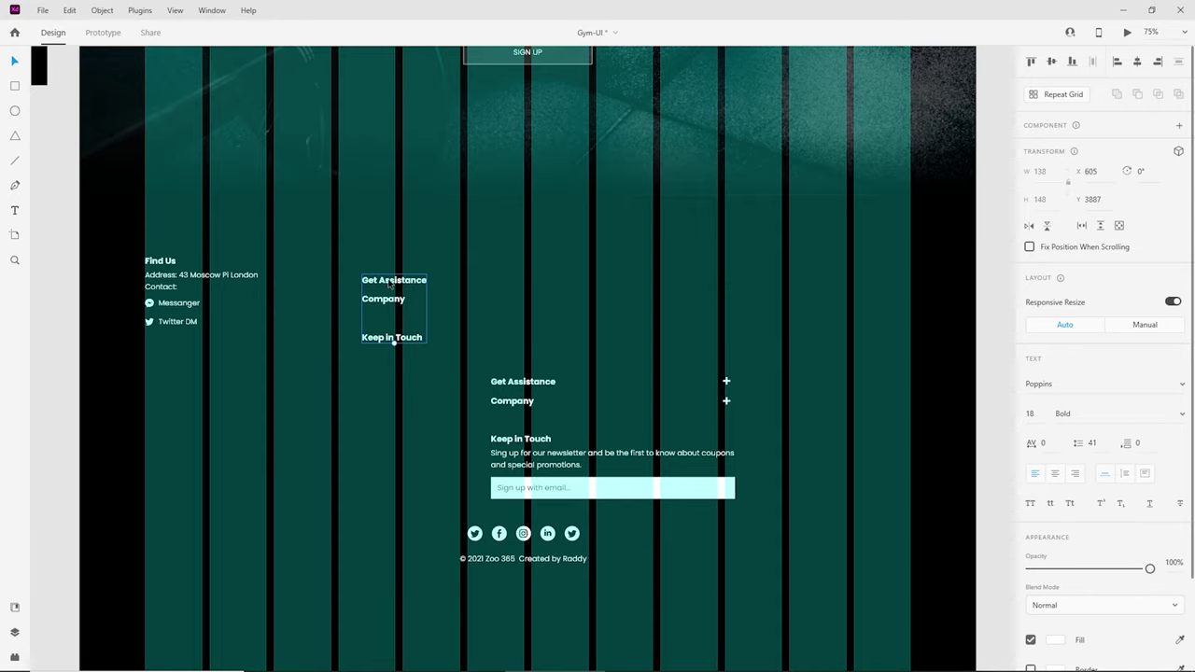
drag(390, 285, 431, 264)
Step: Trim the copied text block to the Get Assistance heading only and delete the plus icon beside the original Get Assistance
double_click(428, 280)
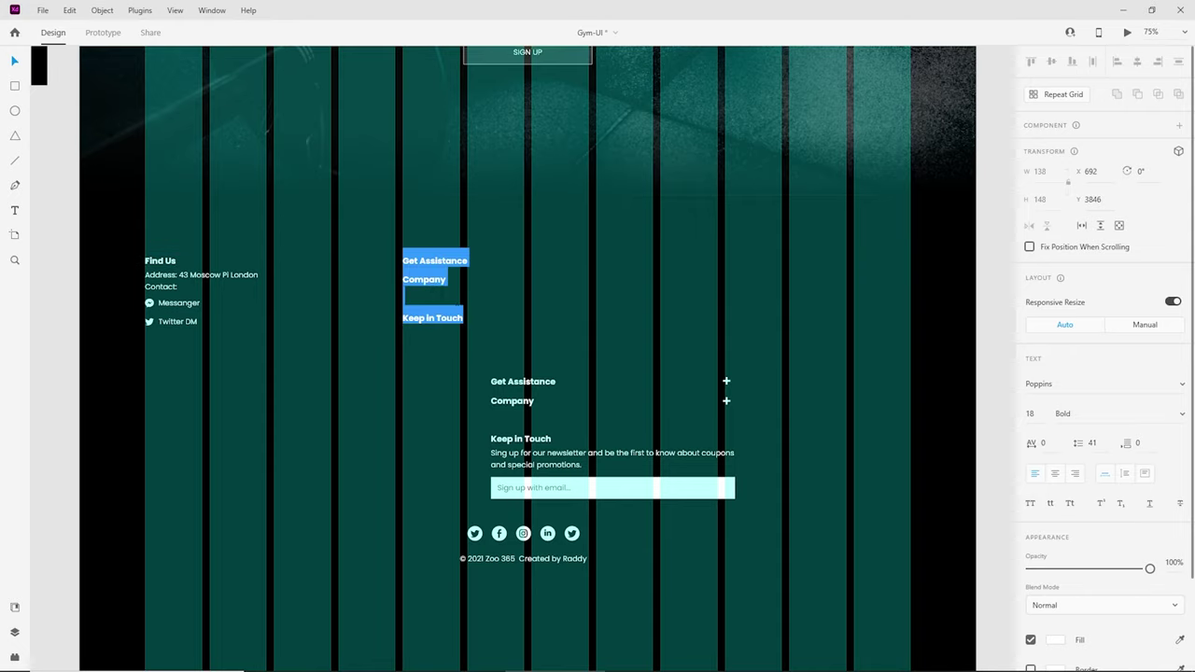
drag(464, 318, 402, 279)
key(BackSpace)
key(BackSpace)
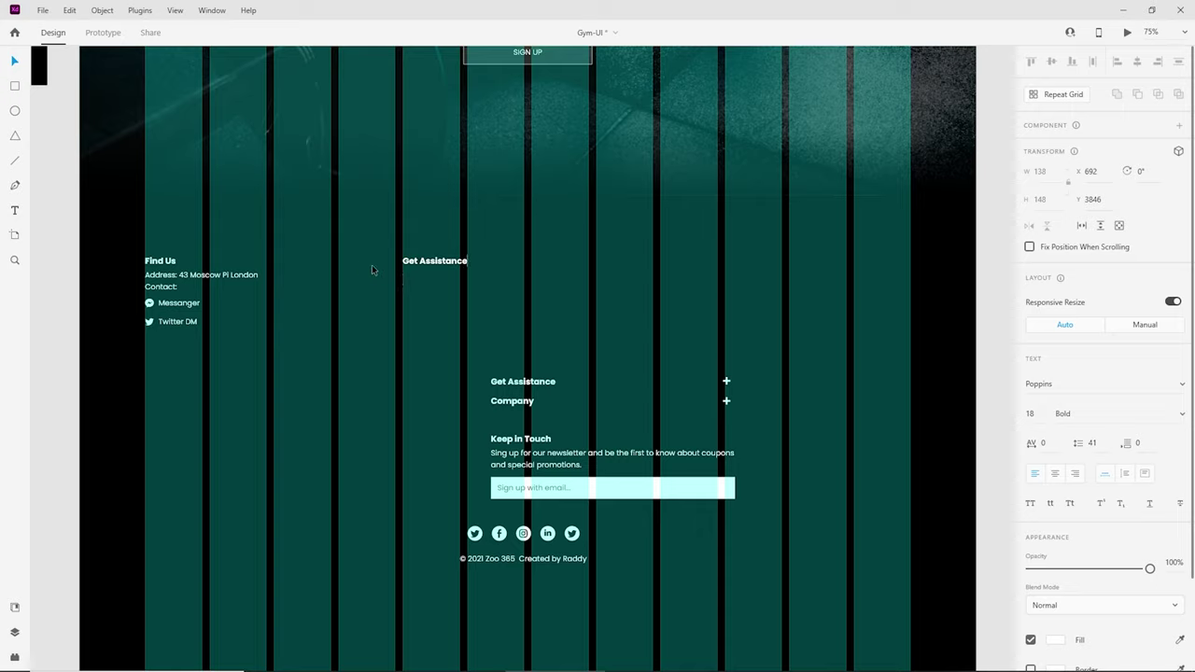
key(Escape)
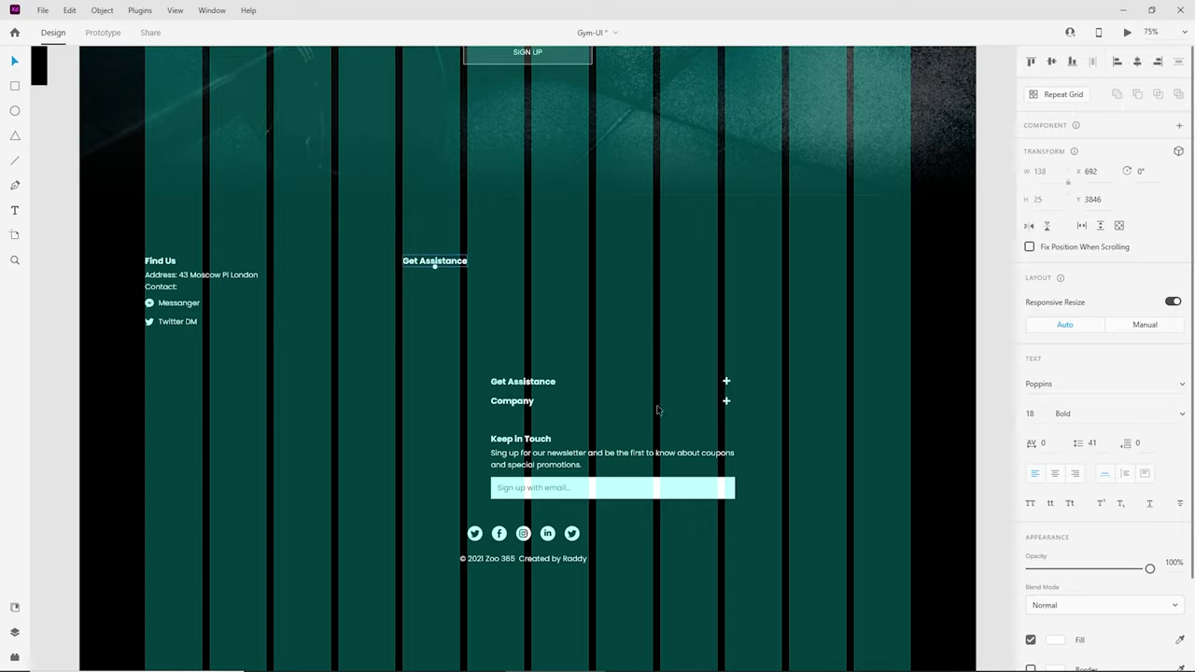
click(726, 382)
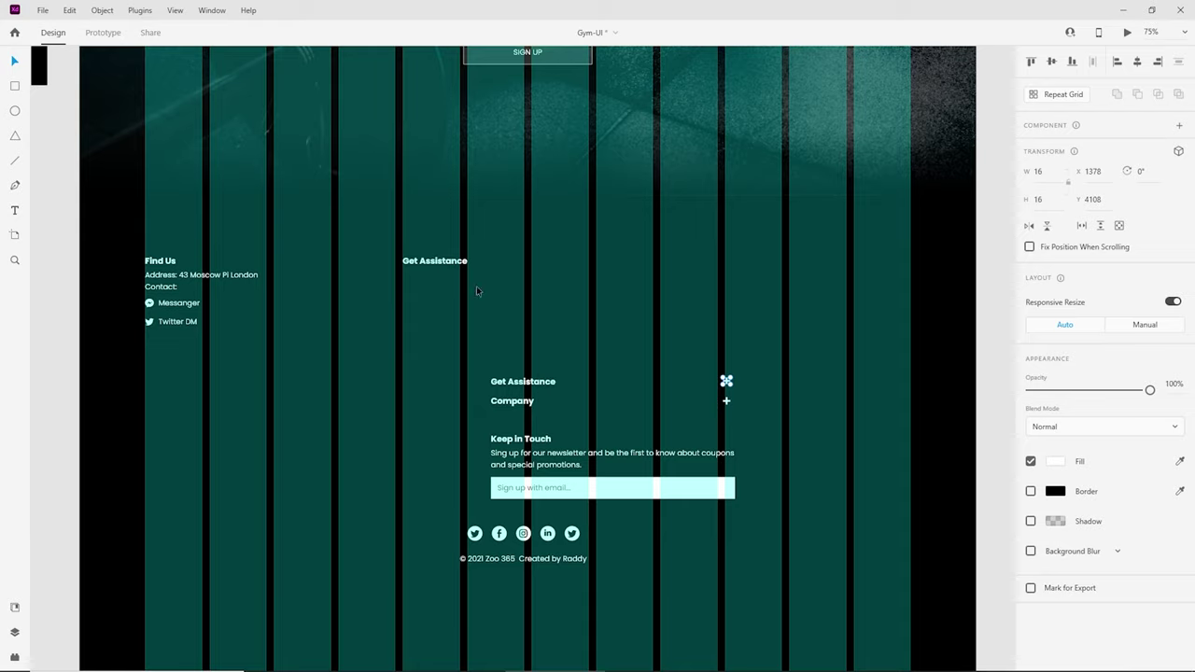
key(Delete)
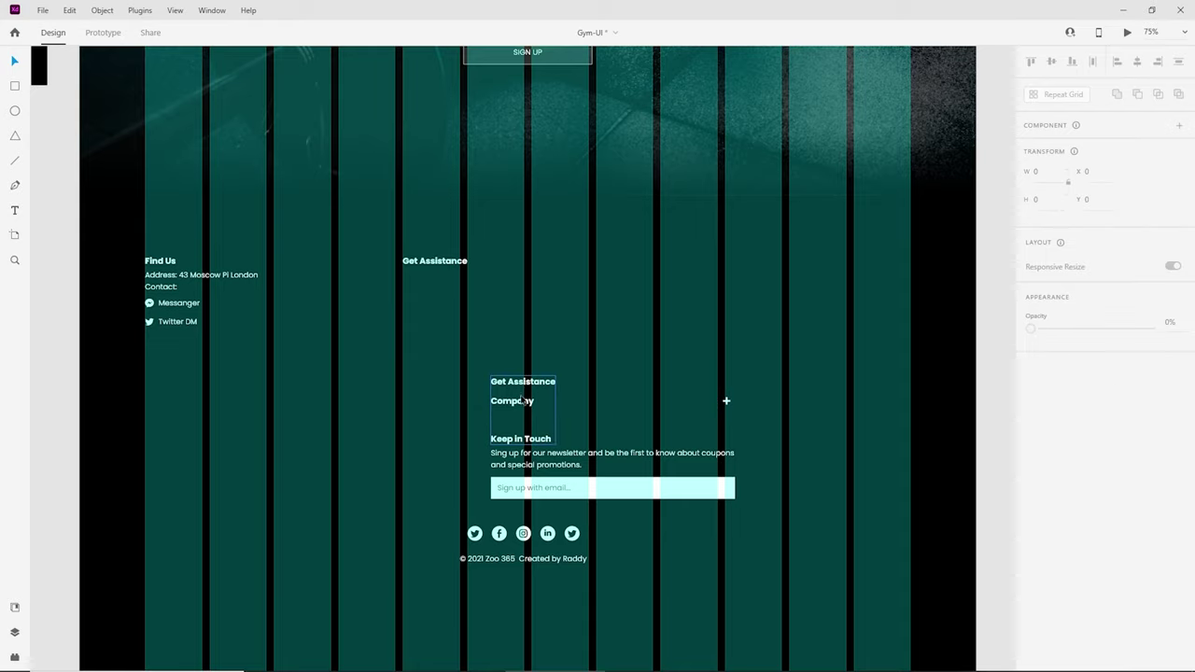
Step: Duplicate the original heading block onto the seventh grid column and shift the single Get Assistance heading to the fourth column
click(521, 401)
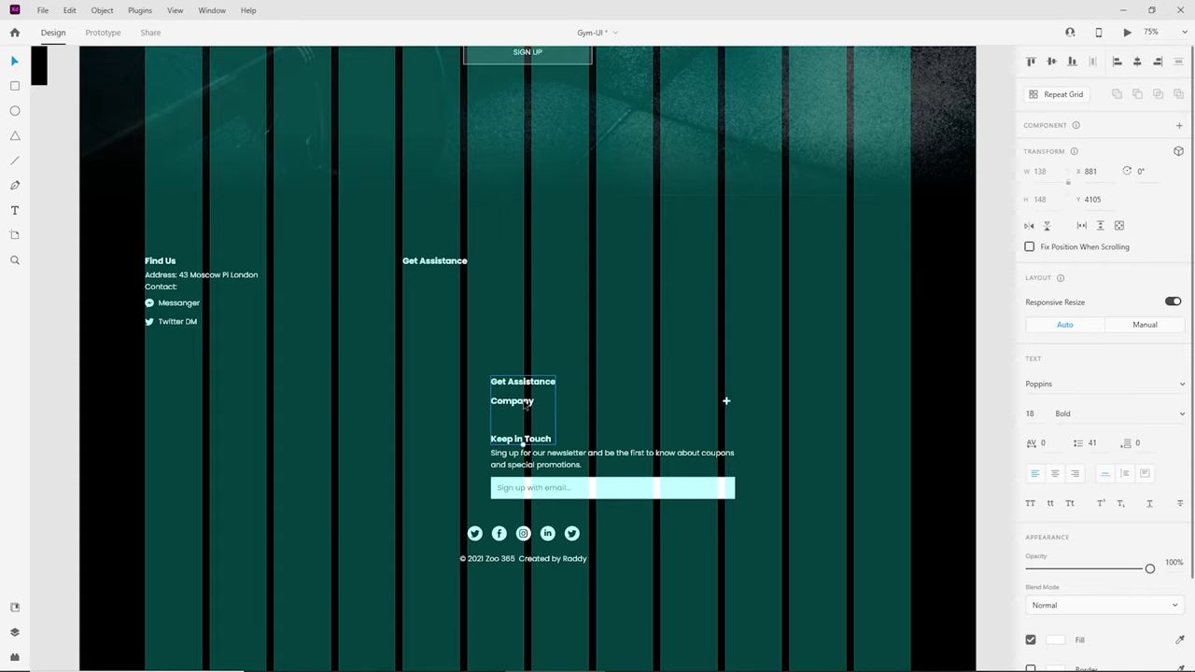
drag(524, 404, 679, 250)
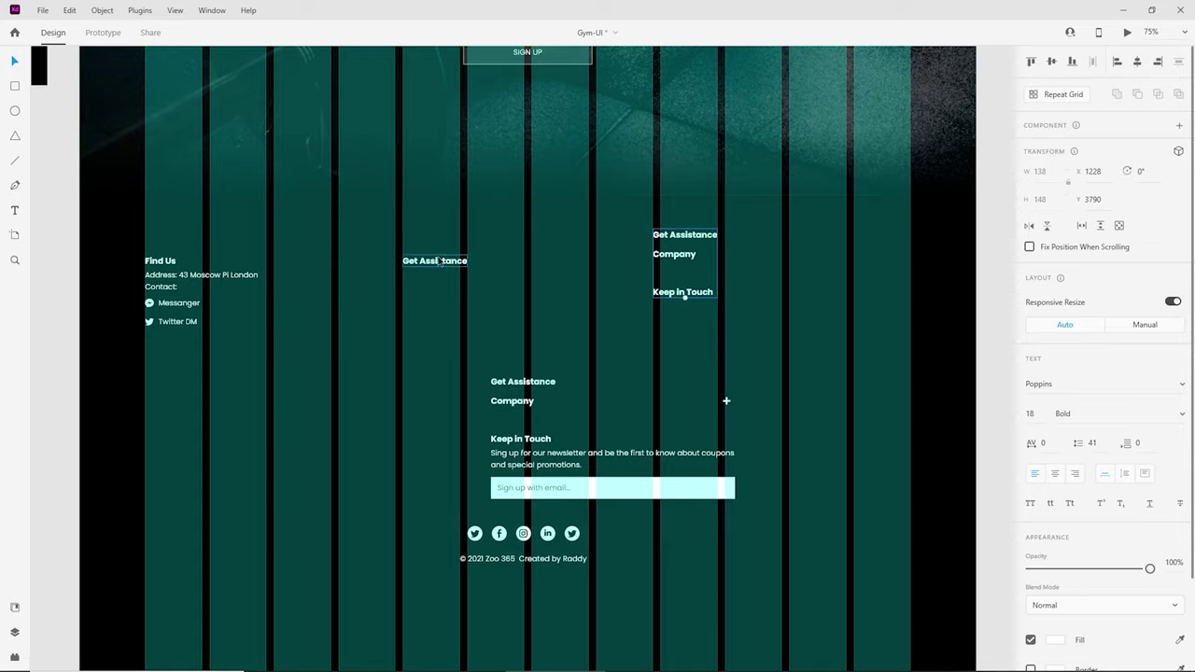
drag(439, 262, 373, 263)
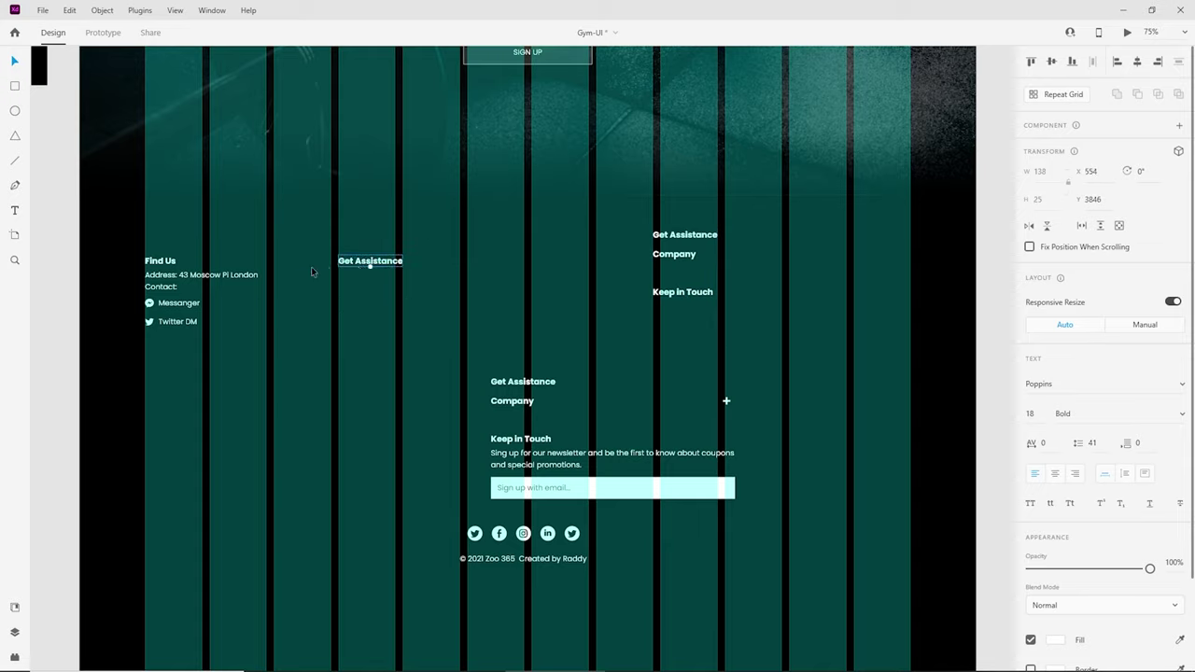
drag(683, 237, 563, 264)
Step: Reduce the second copied text block to the Company heading by removing its Get Assistance and Keep in Touch lines
double_click(558, 272)
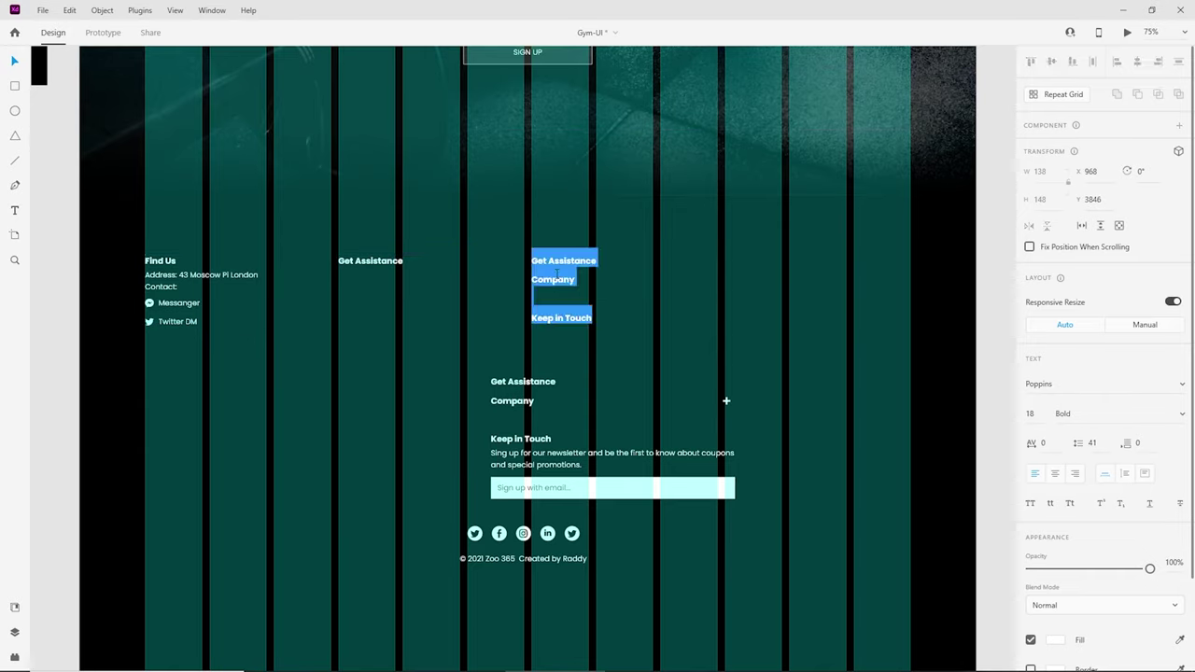
drag(534, 282, 529, 261)
key(BackSpace)
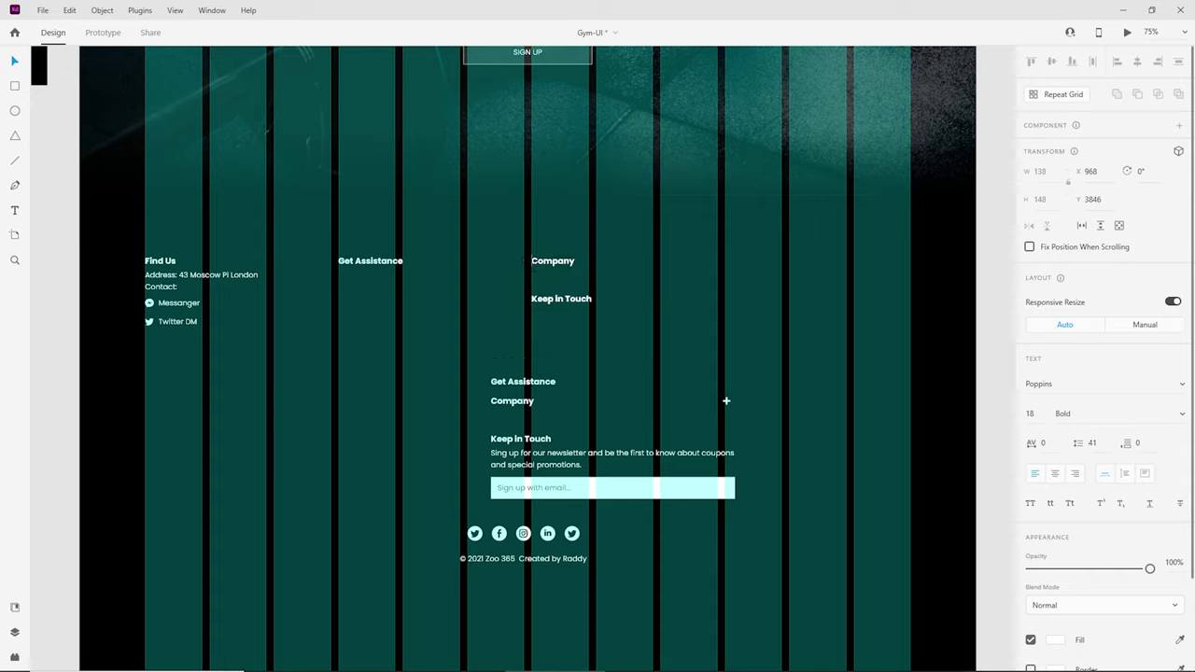
key(Down)
key(shift+End)
key(BackSpace)
click(518, 407)
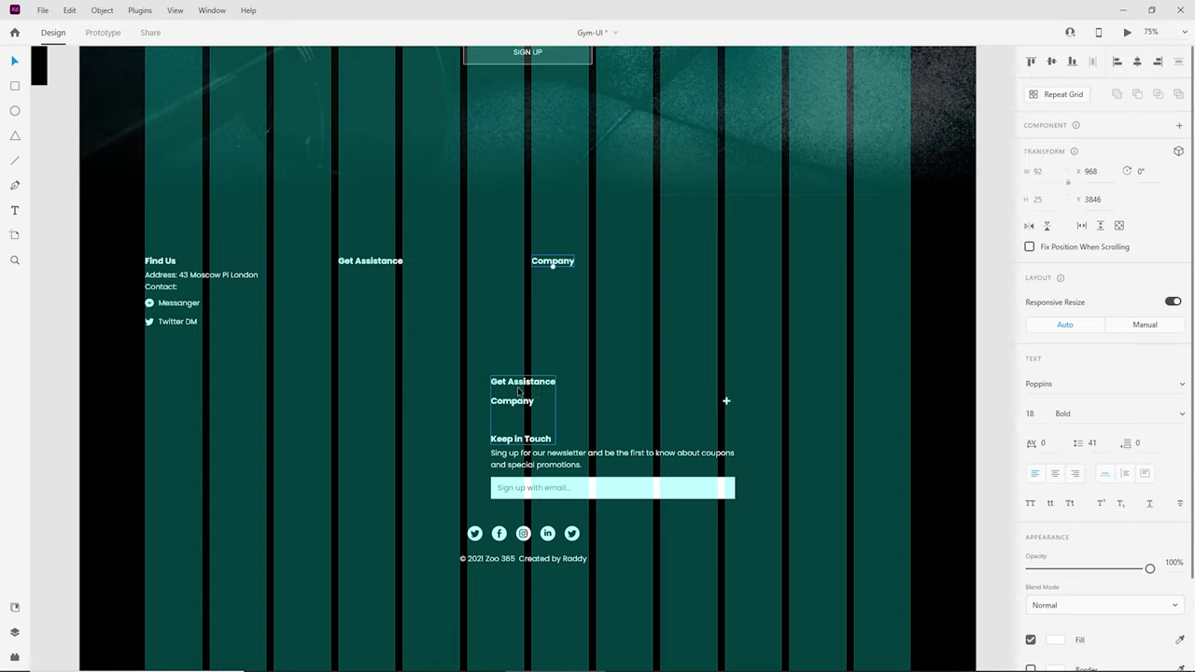
Step: Move the newsletter text and email field together so they start at the ninth grid column, level with the other footer blocks
click(700, 560)
drag(642, 570, 719, 448)
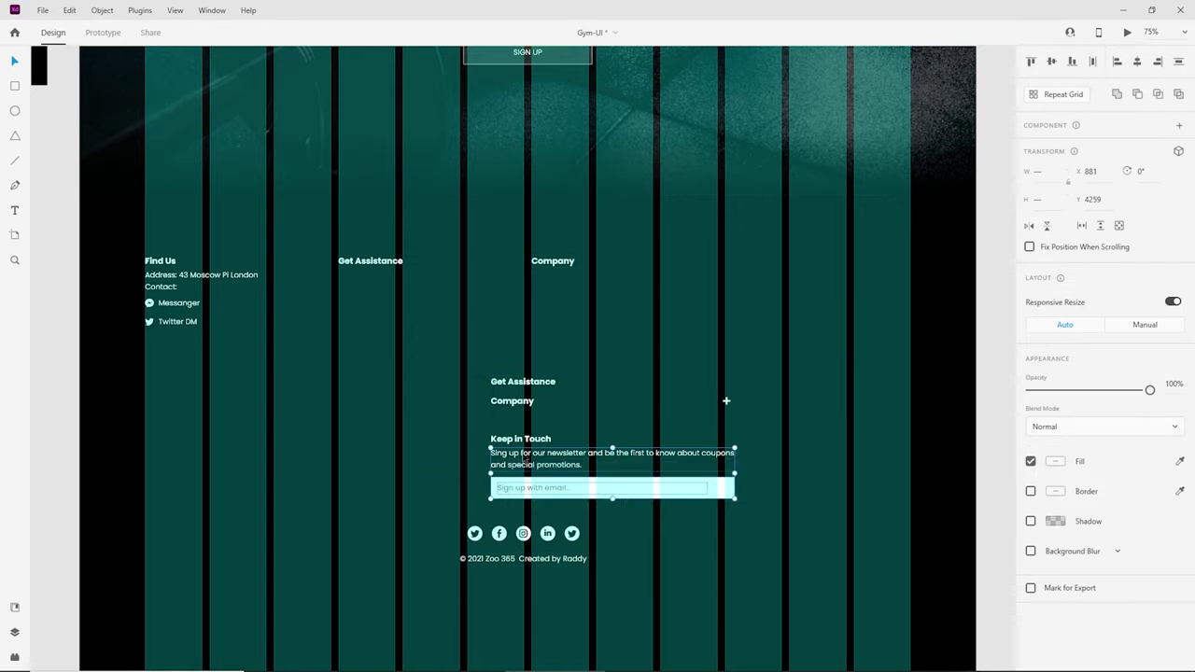
drag(525, 461, 694, 291)
Step: Duplicate the Company heading above the newsletter text and change the copy's wording to Keep in Touch
click(564, 263)
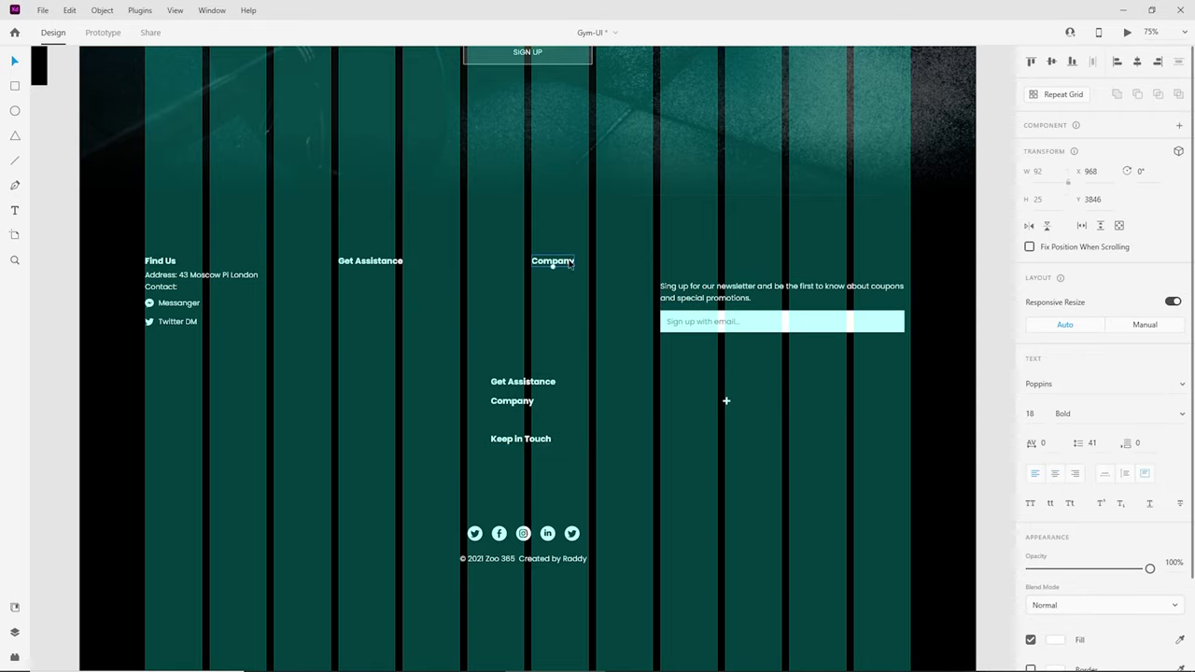
drag(571, 264, 691, 264)
text(Keep in Touch)
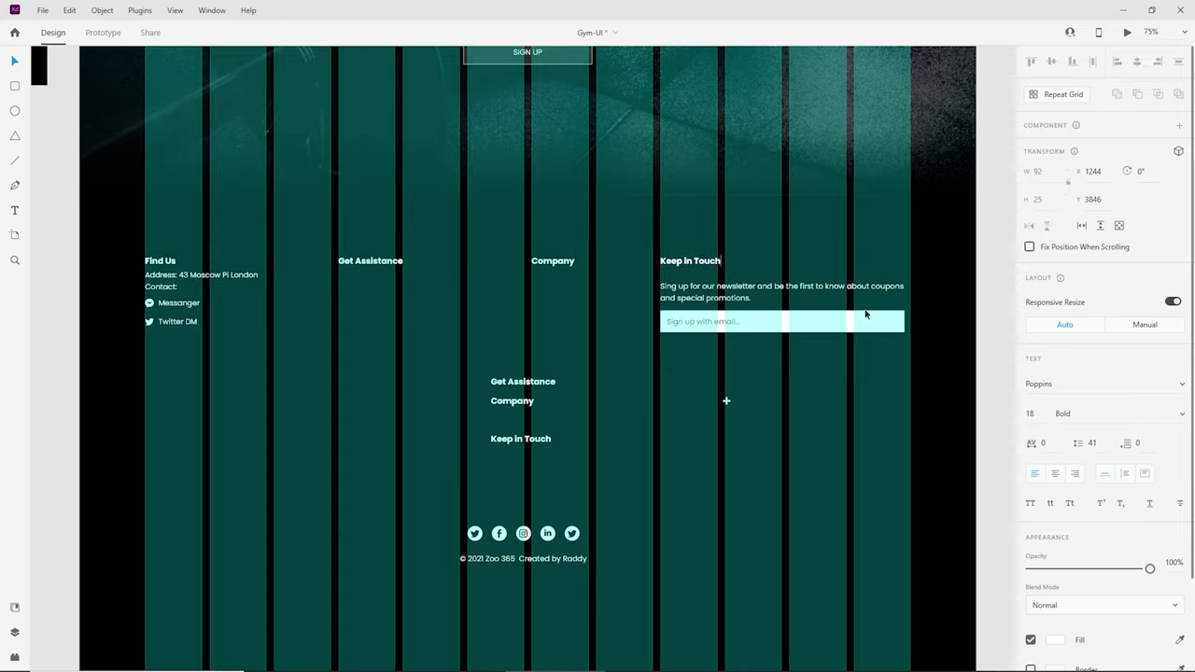
key(Escape)
Step: Delete the leftover original heading block and the remaining plus icon below the new footer columns
drag(777, 349, 736, 353)
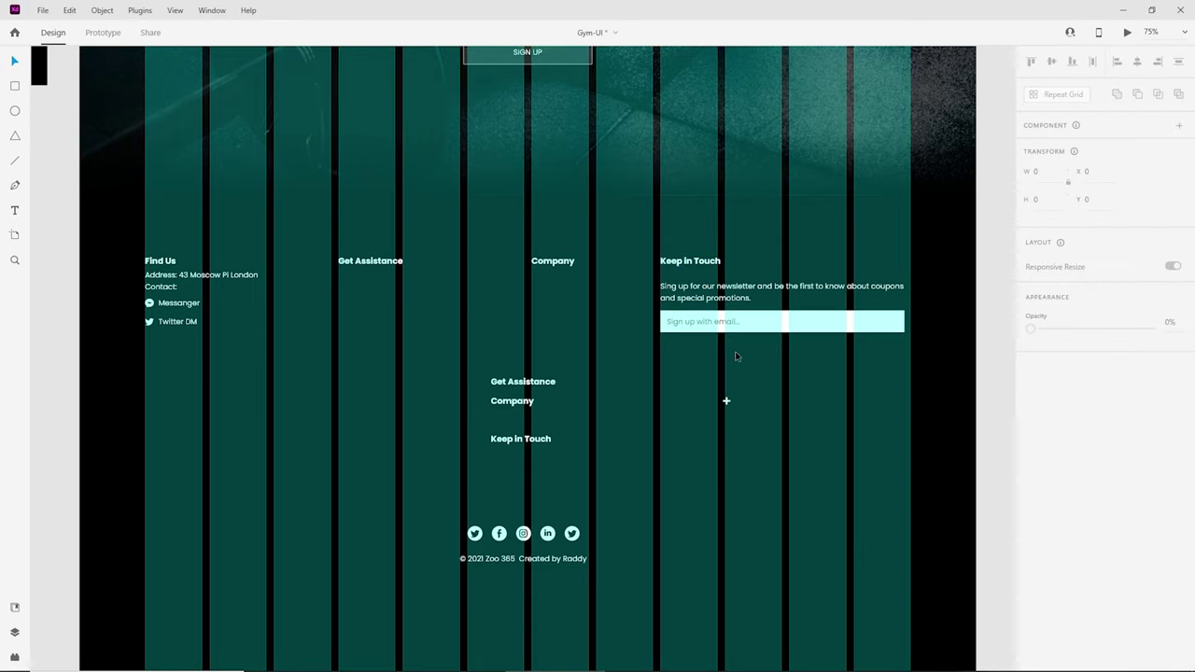
drag(797, 379, 684, 288)
drag(765, 443, 702, 373)
key(Delete)
drag(416, 342, 560, 475)
key(Delete)
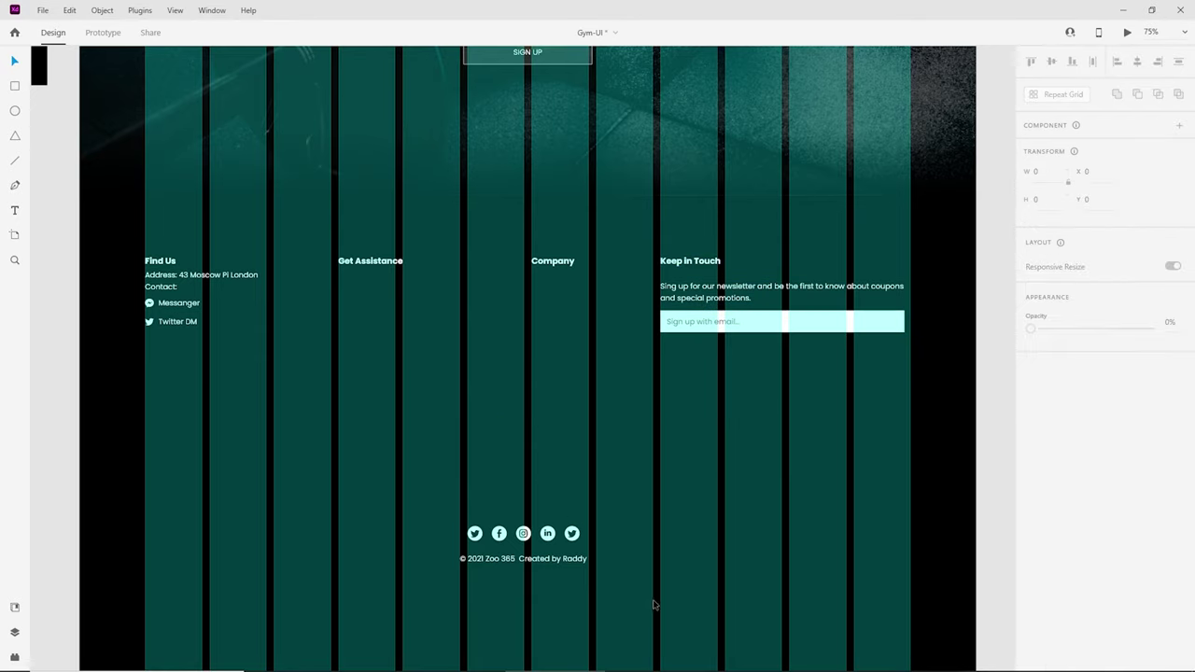
Step: Move the social icons and copyright line up together, closer to the footer columns
click(521, 544)
drag(521, 543, 521, 467)
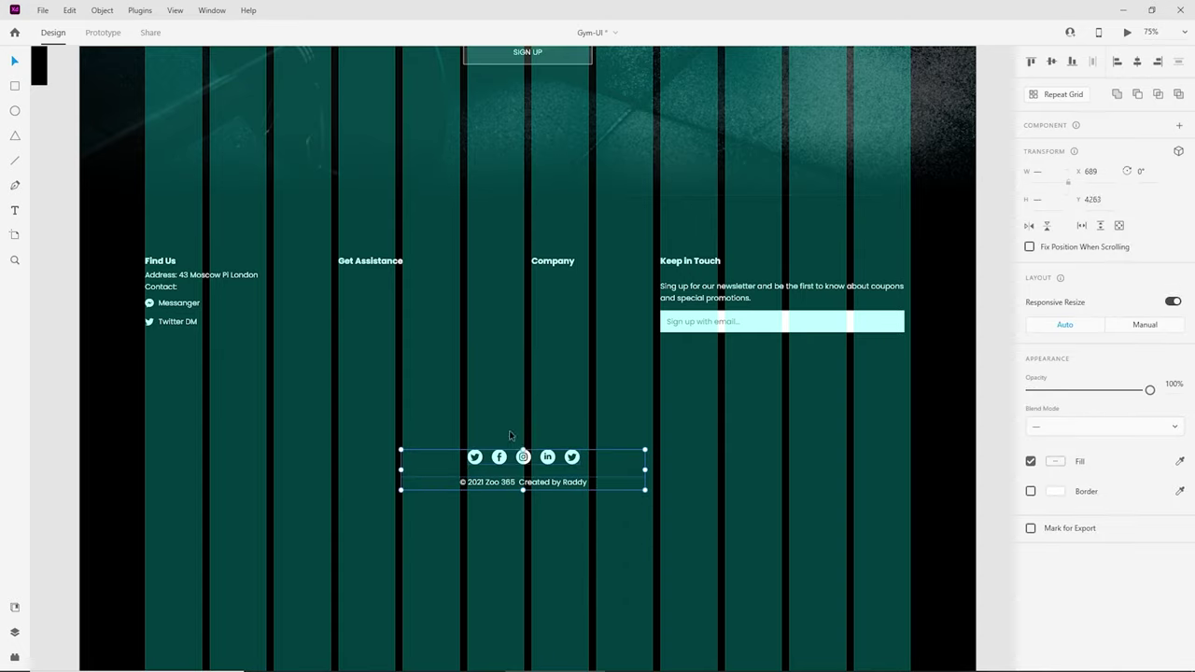
click(445, 398)
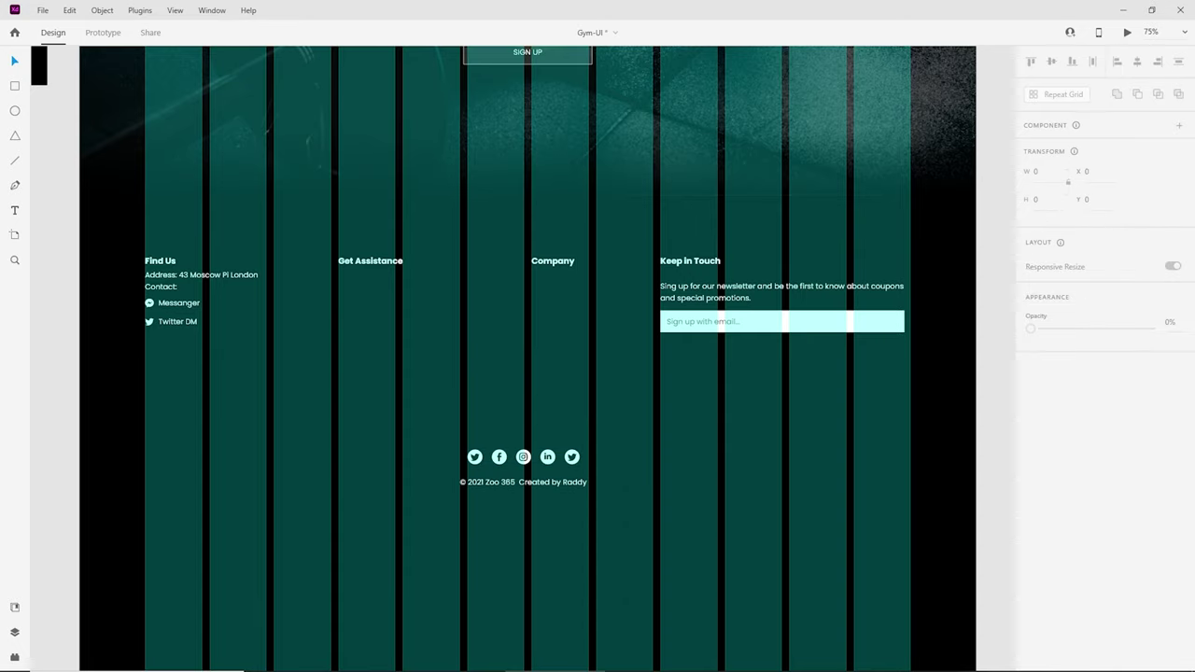
Step: Add Help & Contact Us, Facebook, Instagram, Twitter and LinkedIn links under Get Assistance, and lower the Find Us details to their first line
text(Help & Contact Us Facebook Instagram Twitter LinkedIn)
drag(486, 342, 368, 302)
click(155, 317)
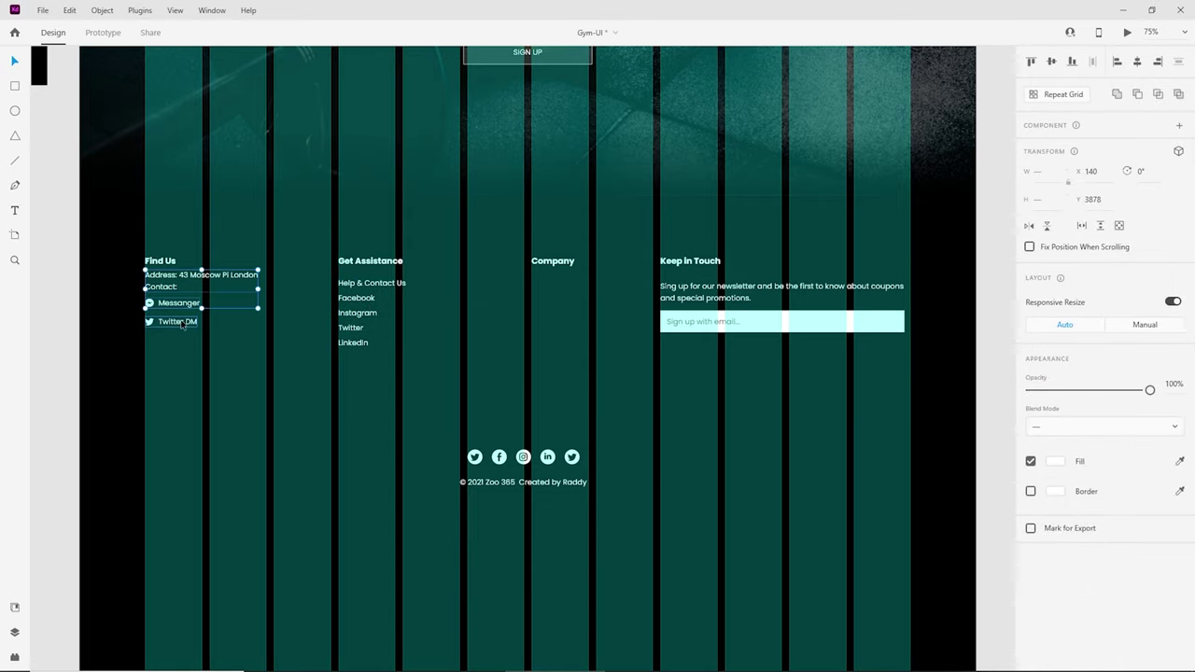
drag(173, 326, 174, 334)
Step: Add the link list About Us, Jobs, Zoo 365 App and Shop under the Company heading, aligned with the Get Assistance links
click(360, 313)
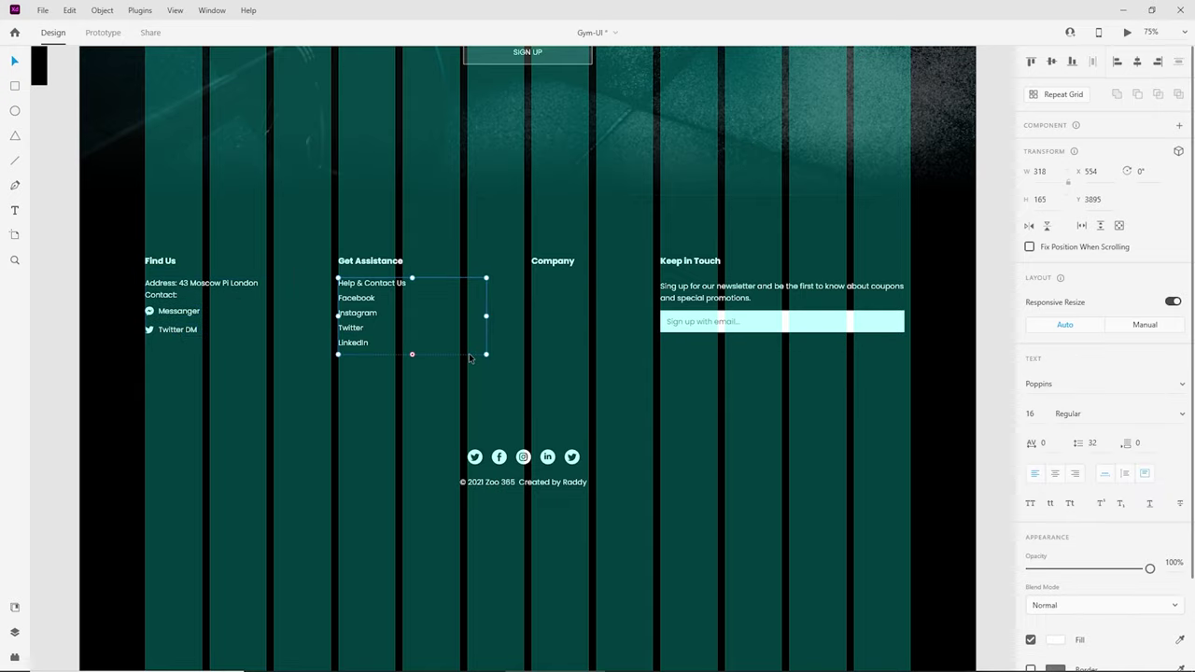
click(700, 396)
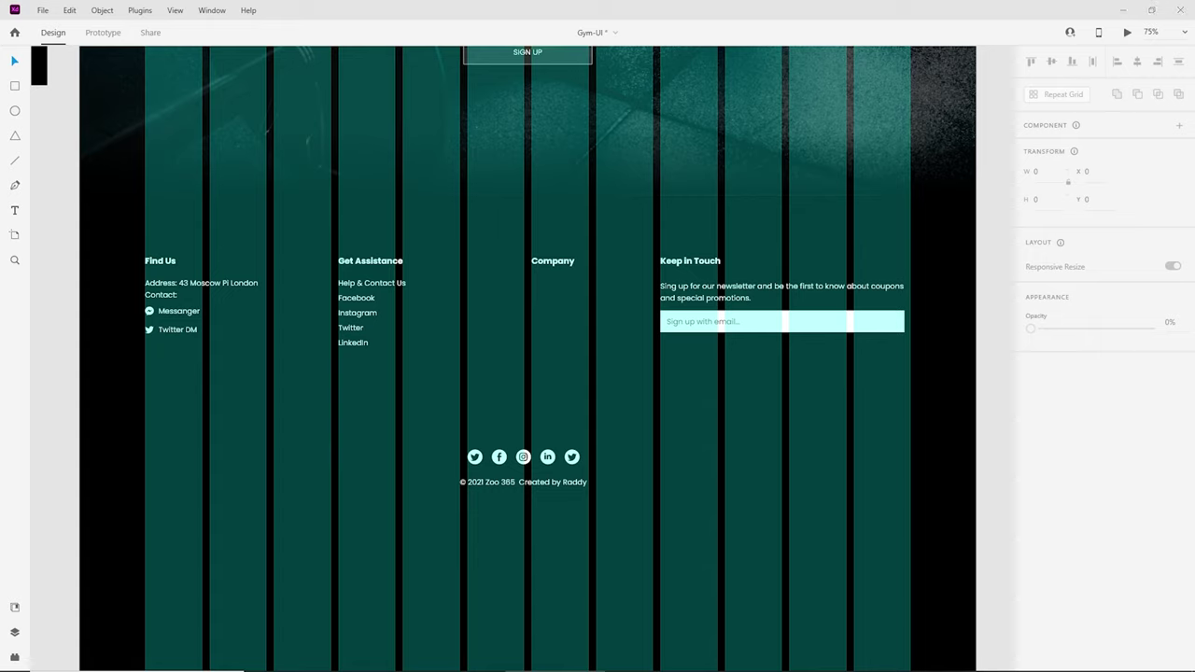
text(About Us Jobs Zoo 365 App Shop)
drag(516, 351, 563, 273)
Step: Widen the newsletter email field so it ends at the outer edge of the last grid column
scroll(555, 331, up, 2)
click(735, 413)
scroll(778, 380, right, 5)
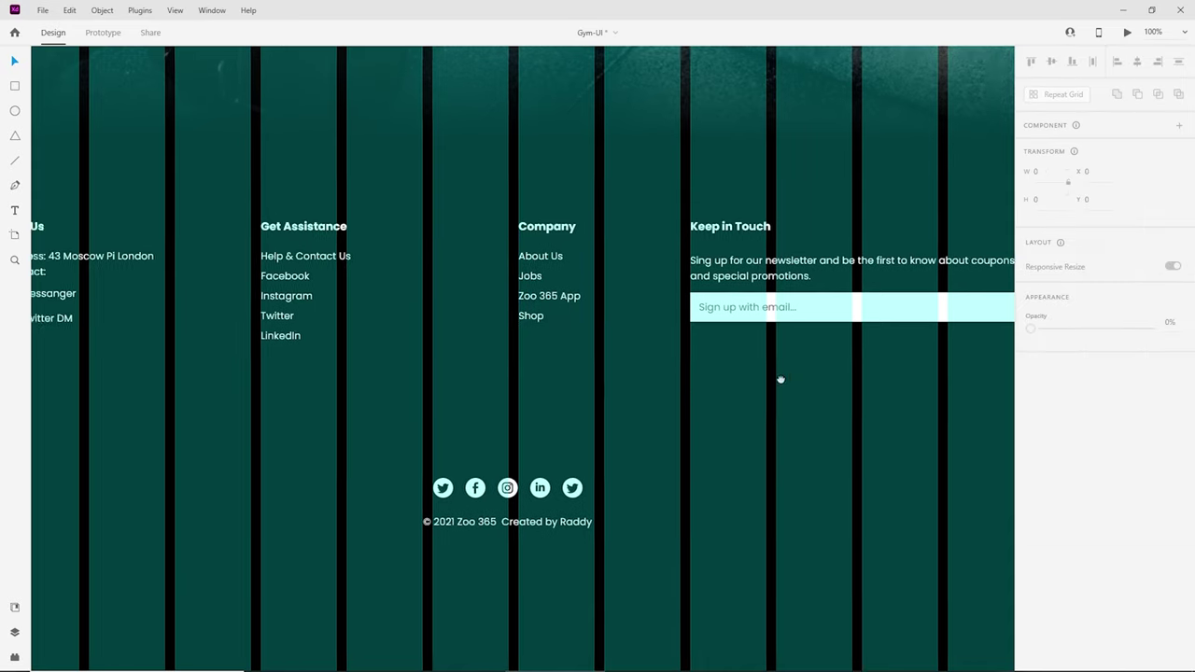
click(792, 312)
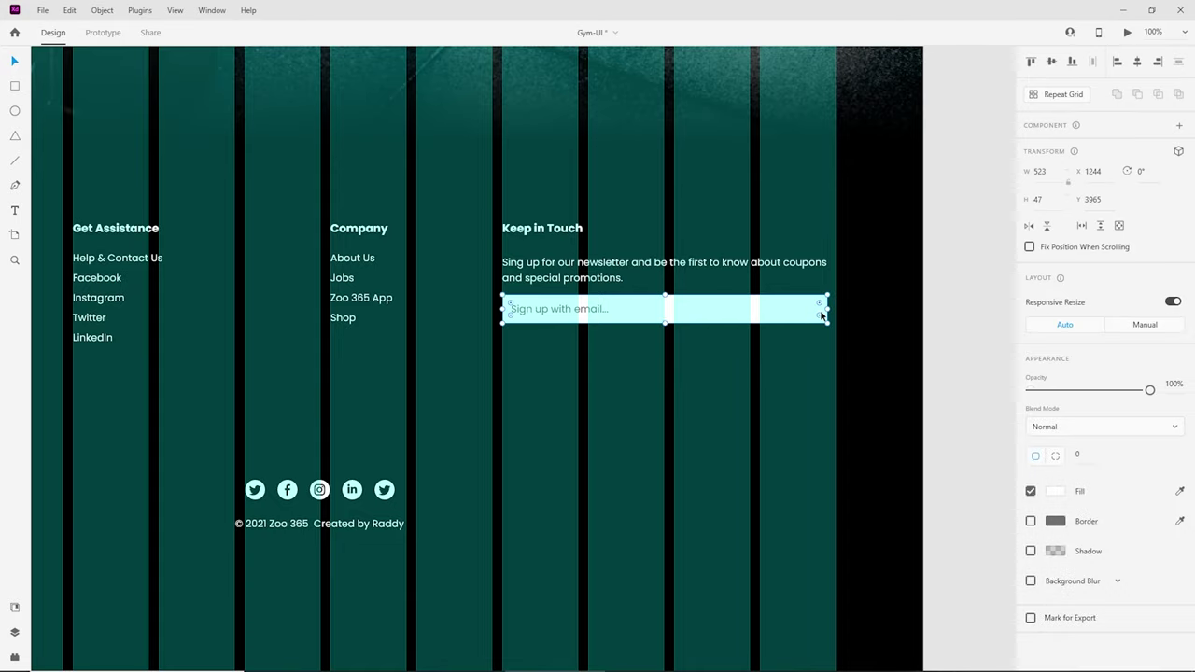
drag(827, 309, 835, 308)
click(708, 378)
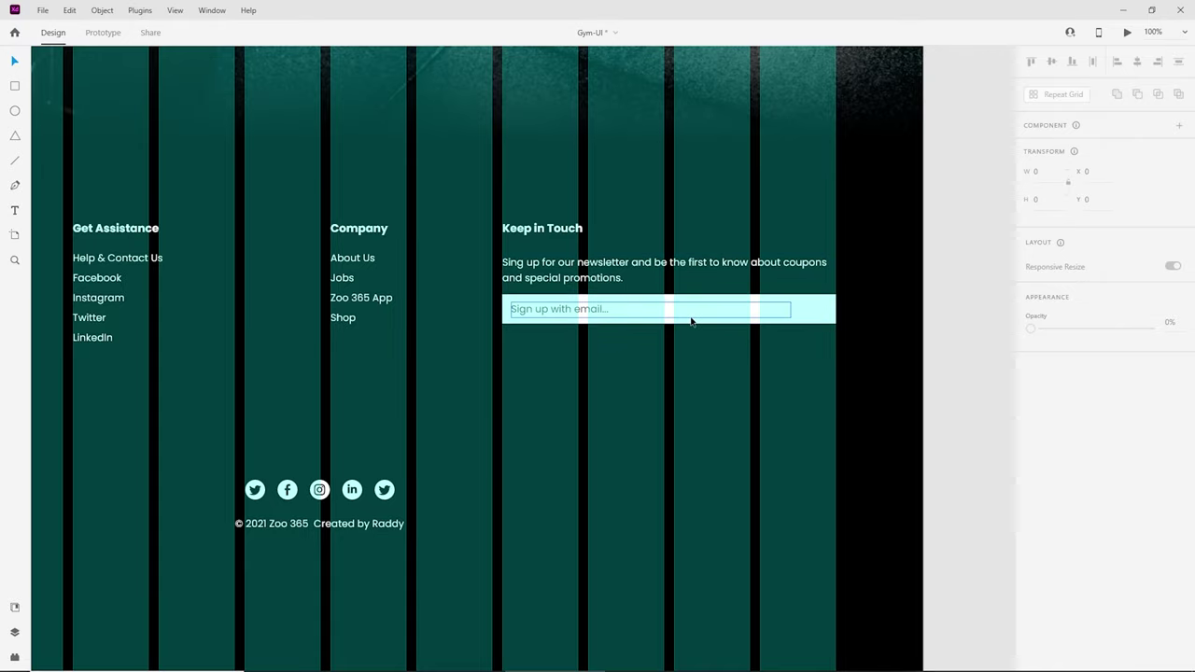
Step: Move the social icons up nearer the link columns, and narrow and place the copyright line just beneath them
scroll(691, 322, down, 2)
scroll(542, 358, down, 3)
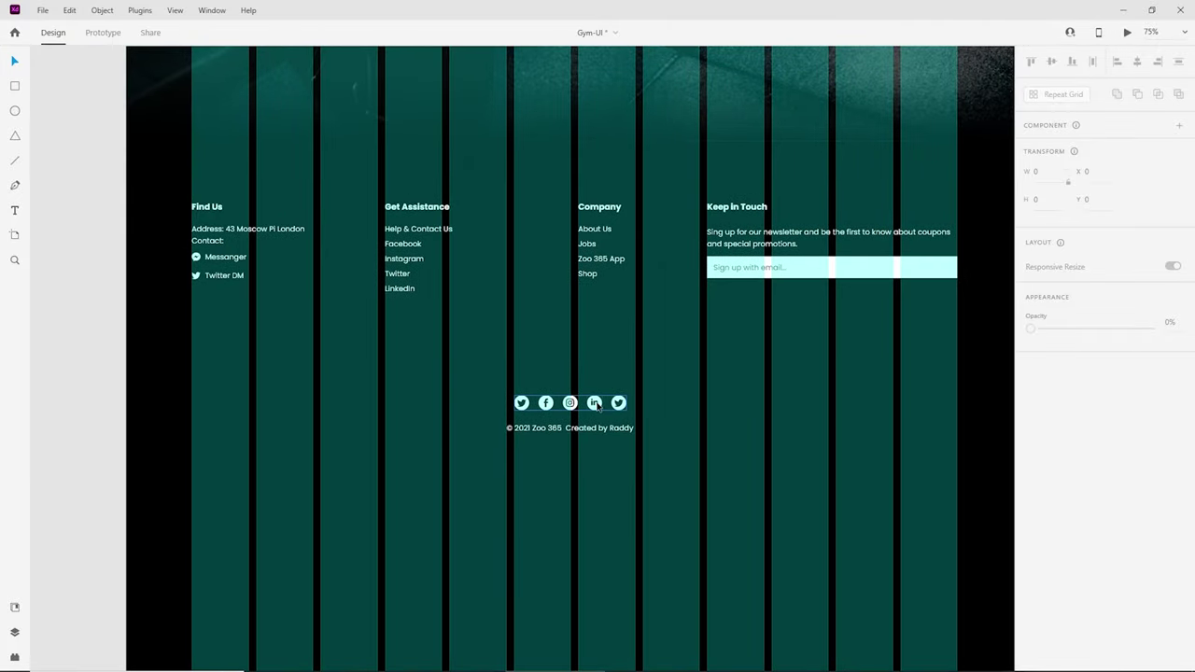
drag(595, 403, 595, 365)
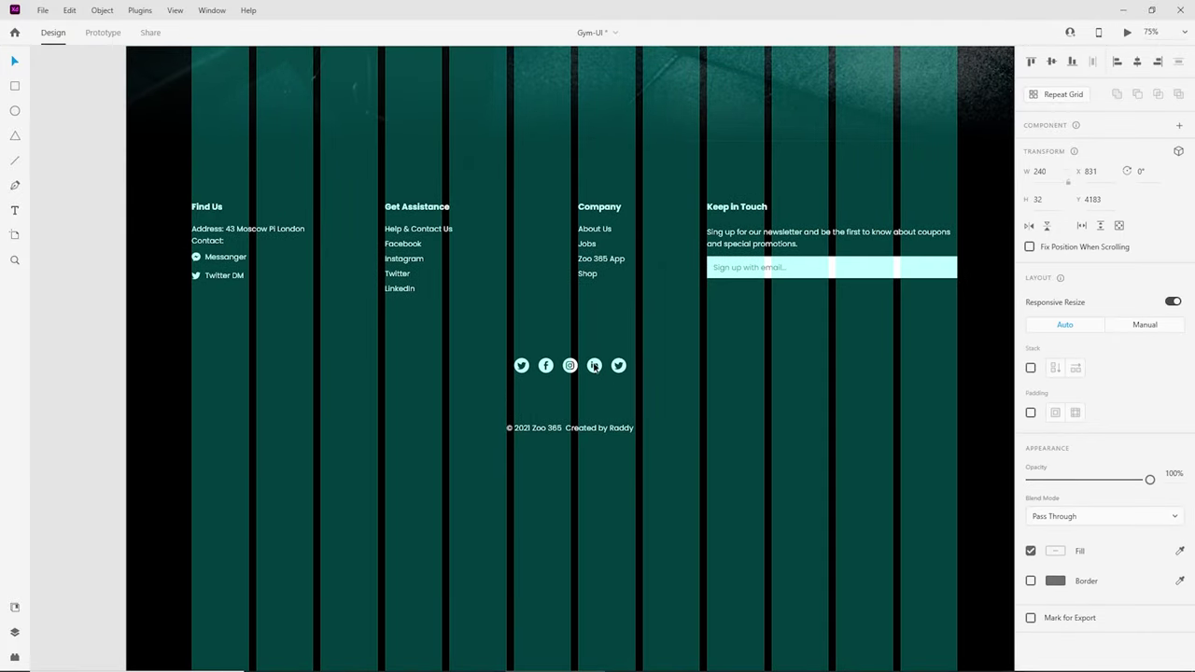
click(628, 428)
drag(626, 429, 312, 445)
drag(132, 455, 192, 454)
drag(276, 450, 564, 397)
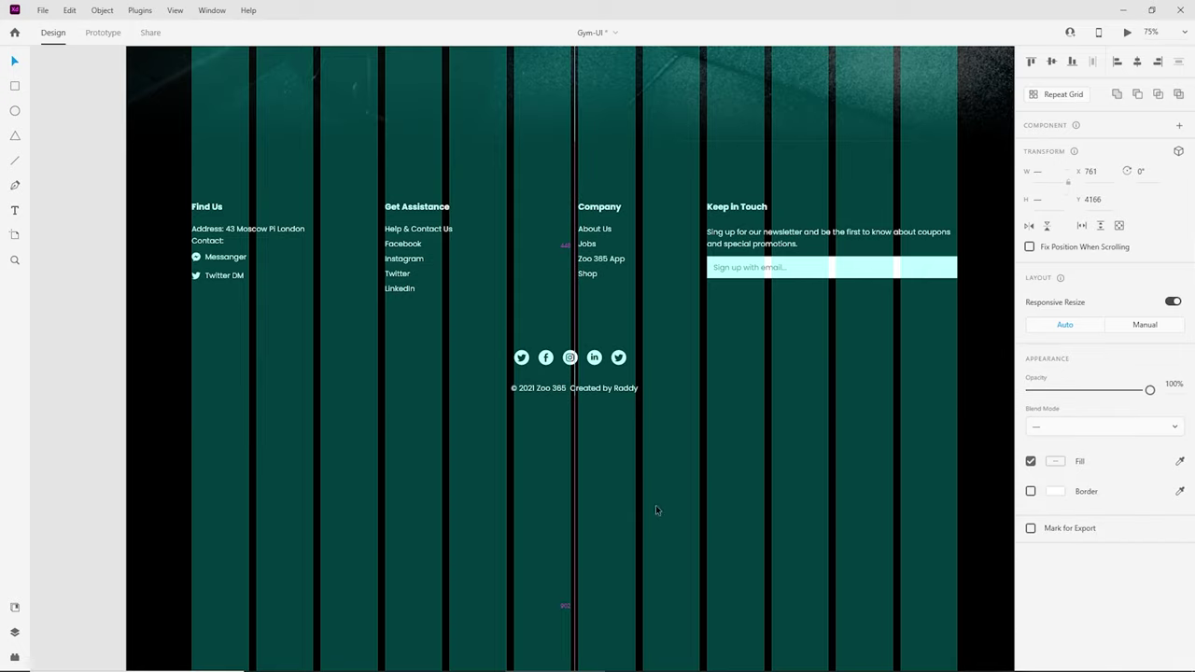
click(655, 506)
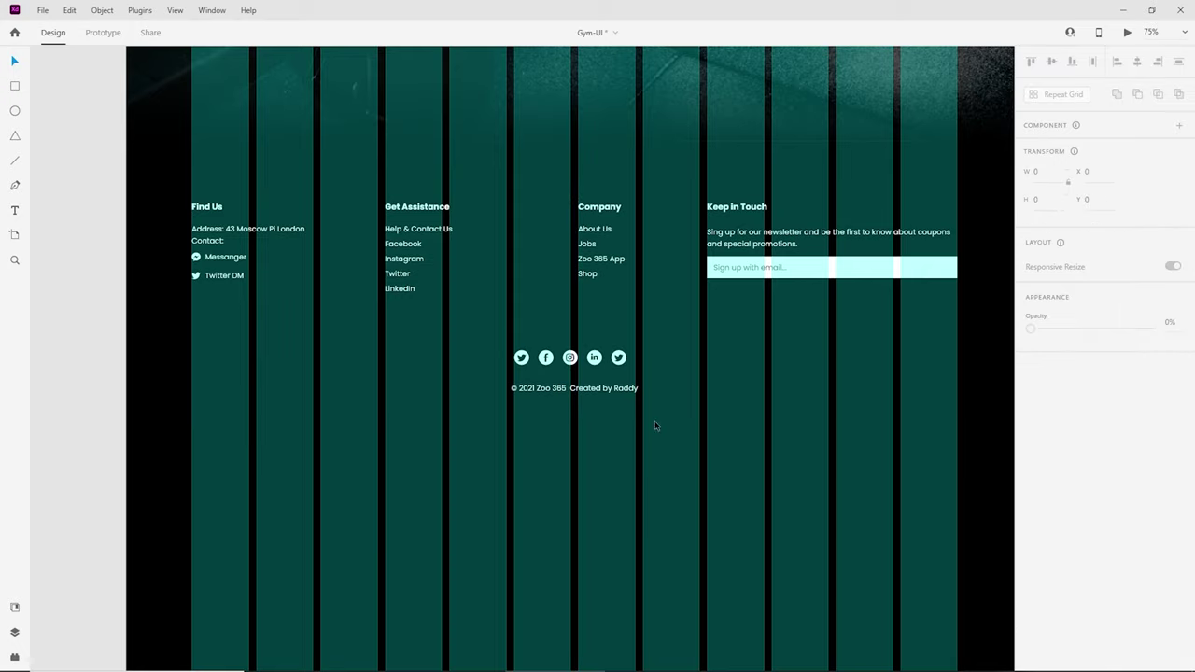
Step: Align the social icons and copyright line on a common horizontal centre and nudge both slightly down
drag(654, 425, 532, 355)
click(1137, 63)
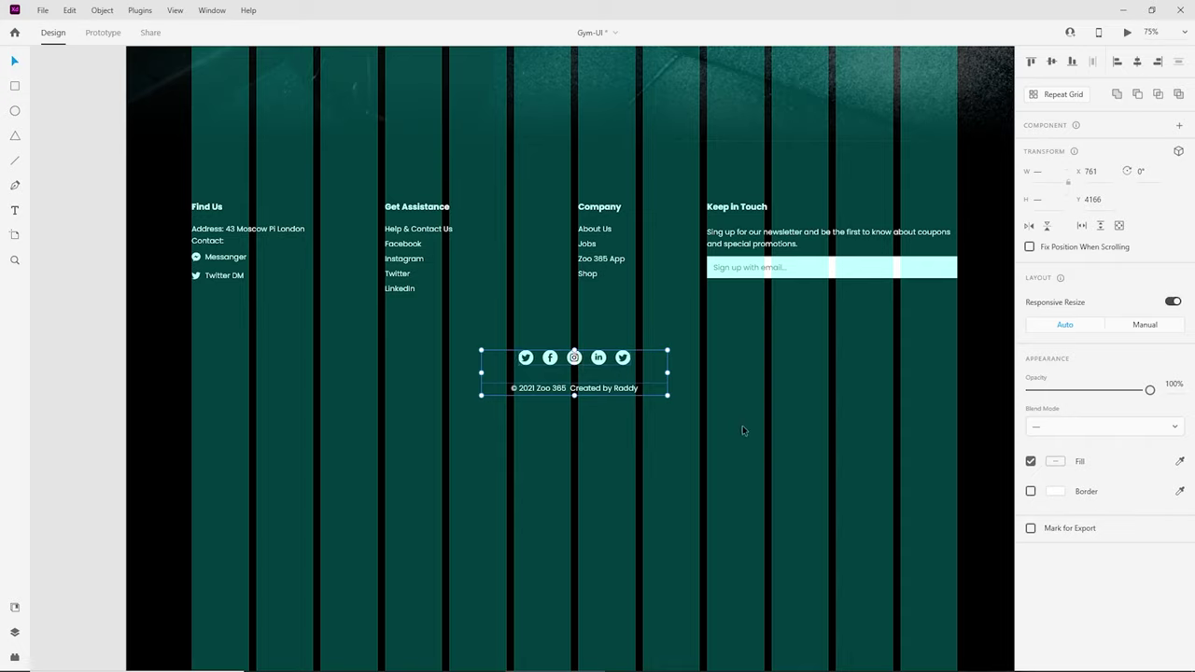
drag(604, 362, 604, 358)
click(716, 446)
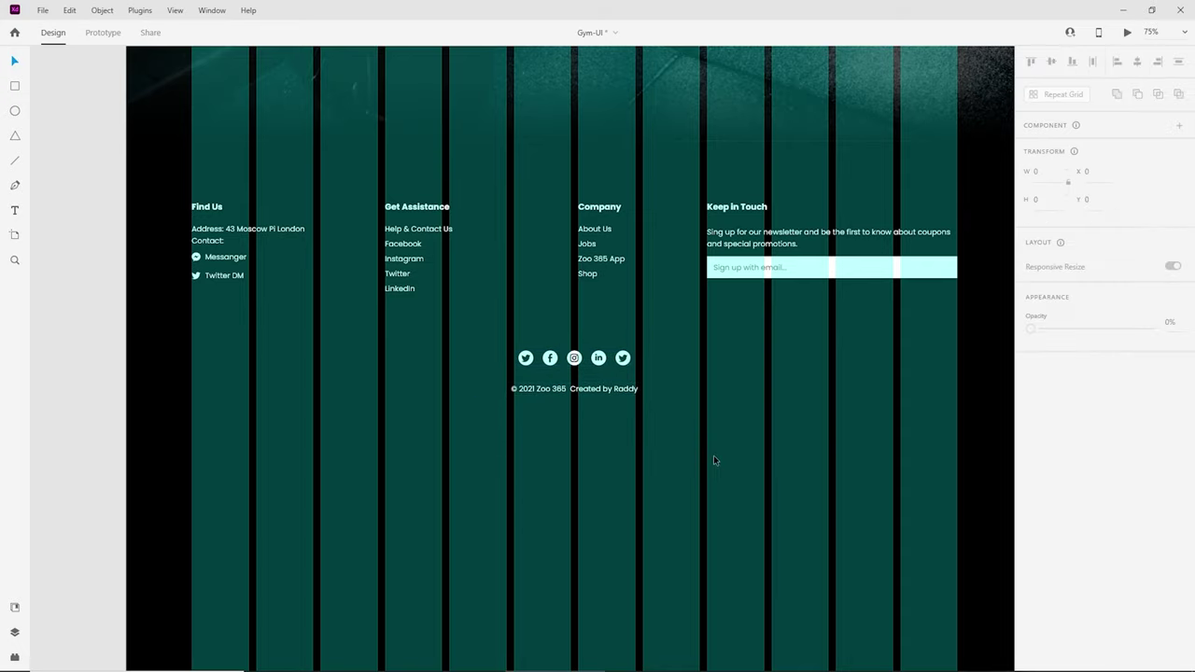
Step: Review the rearranged footer without the layout grid and return to the header at the start of the desktop page
key(ctrl+minus)
scroll(622, 485, up, 3)
scroll(622, 486, down, 1)
key(ctrl+plus)
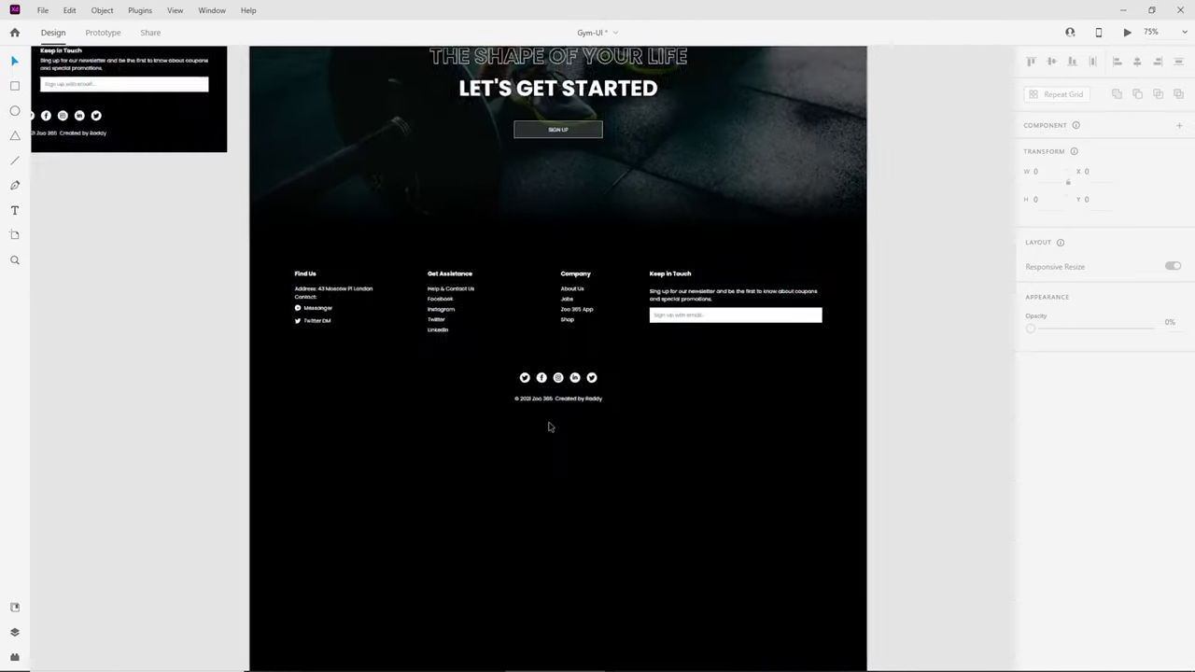
drag(576, 304, 602, 561)
scroll(602, 291, up, 15)
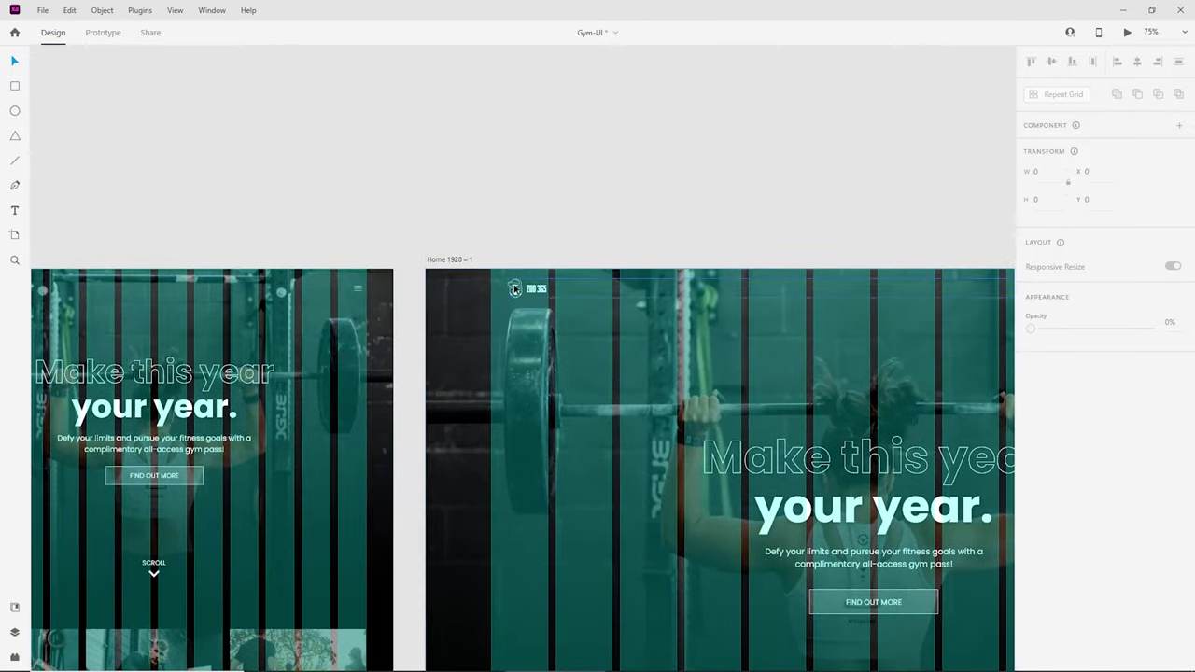
Step: Copy the header logo and paste the copy into the empty area below the desktop page's footer links
click(514, 289)
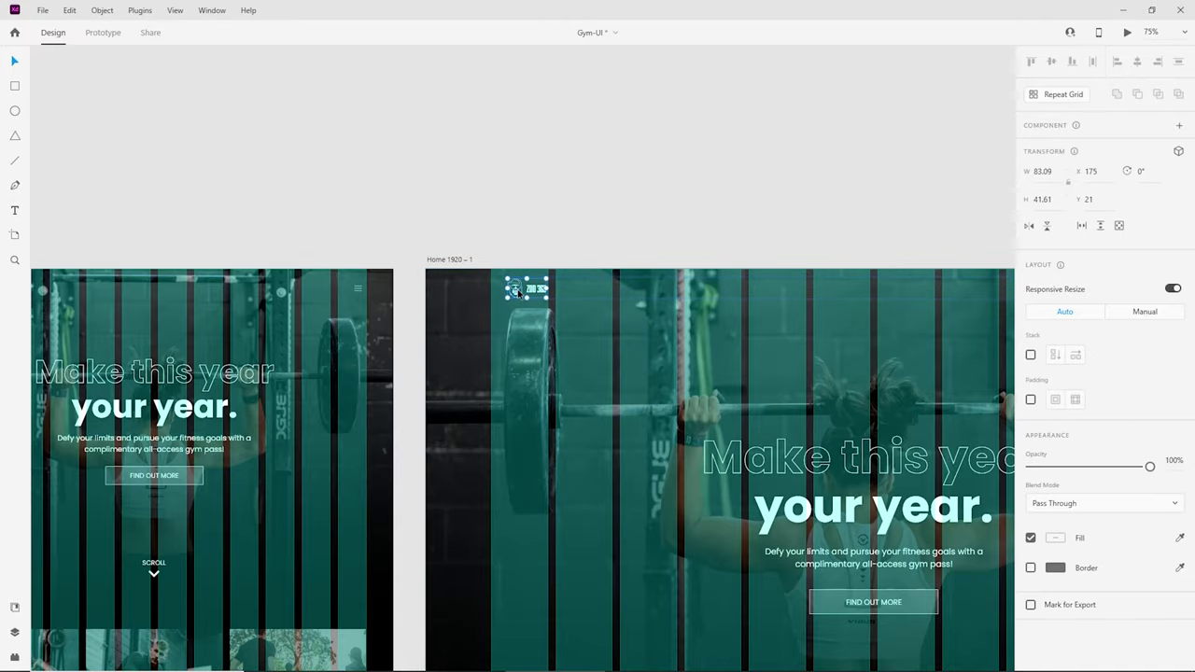
scroll(714, 403, down, 20)
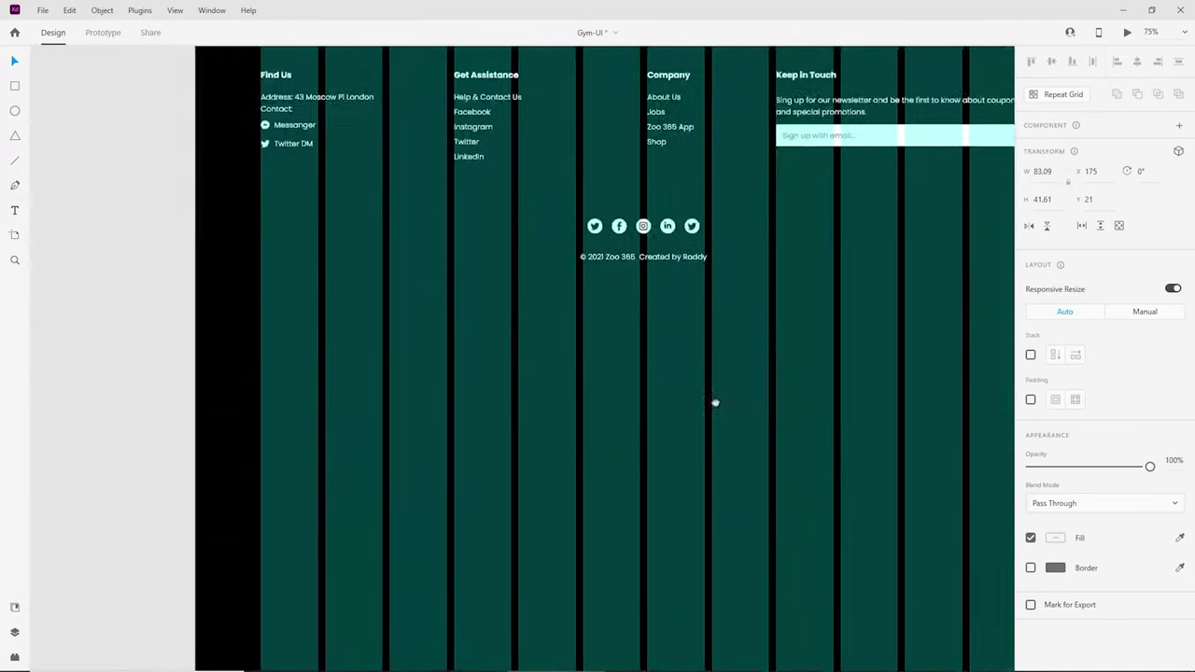
drag(715, 402, 836, 480)
key(ctrl+v)
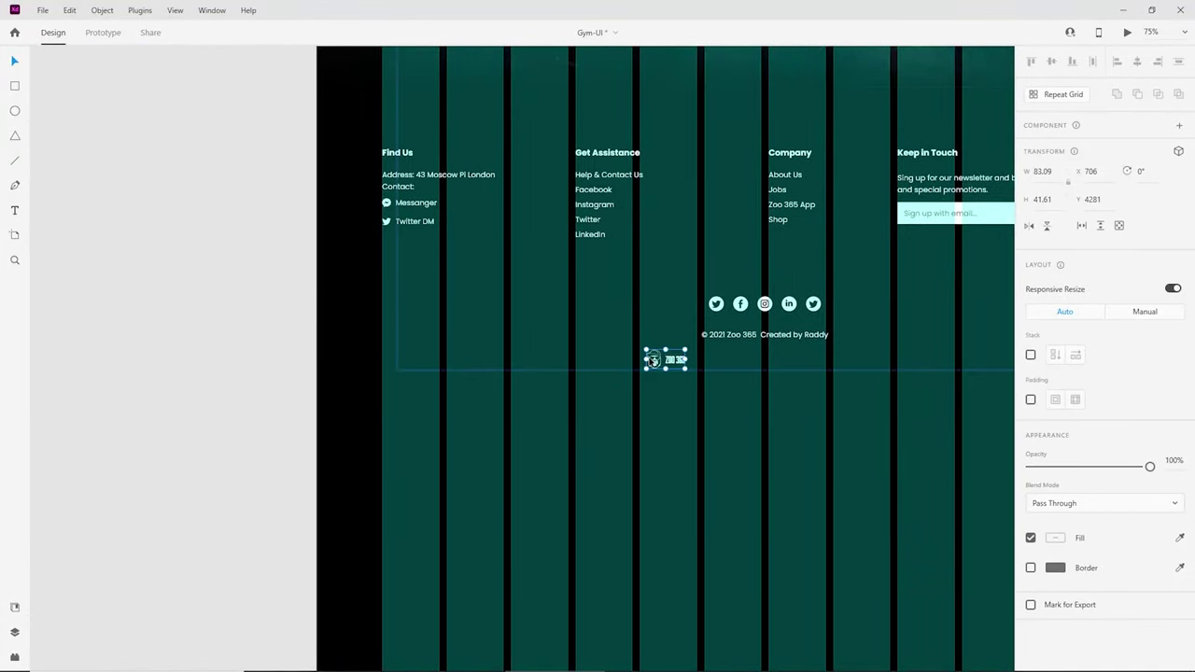
key(ctrl+x)
click(638, 416)
key(ctrl+v)
drag(648, 365, 460, 437)
Step: Enlarge the pasted logo and delete its ZOO 365 wordmark, leaving only the gorilla face about 175 × 231 px
key(ctrl+plus)
key(ctrl+plus)
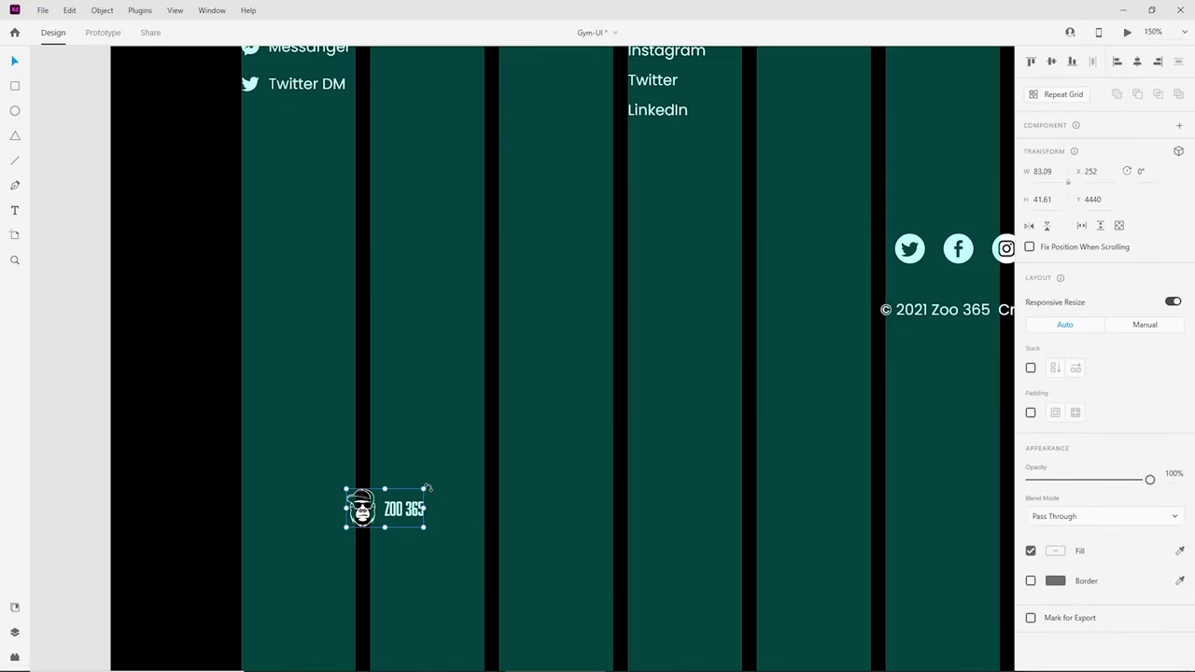
drag(426, 488, 698, 377)
double_click(695, 428)
key(Delete)
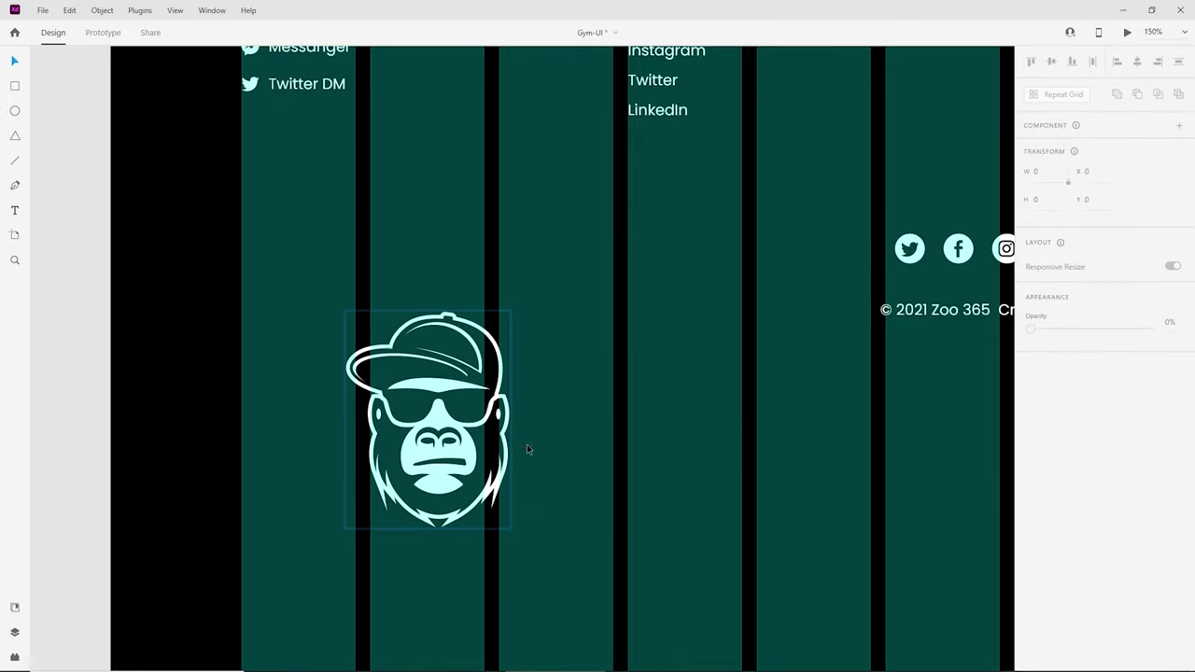
Step: Make the gorilla face a 5% opacity watermark, about 507 × 670 px, running past the footer's left edge around the Find Us column
click(470, 363)
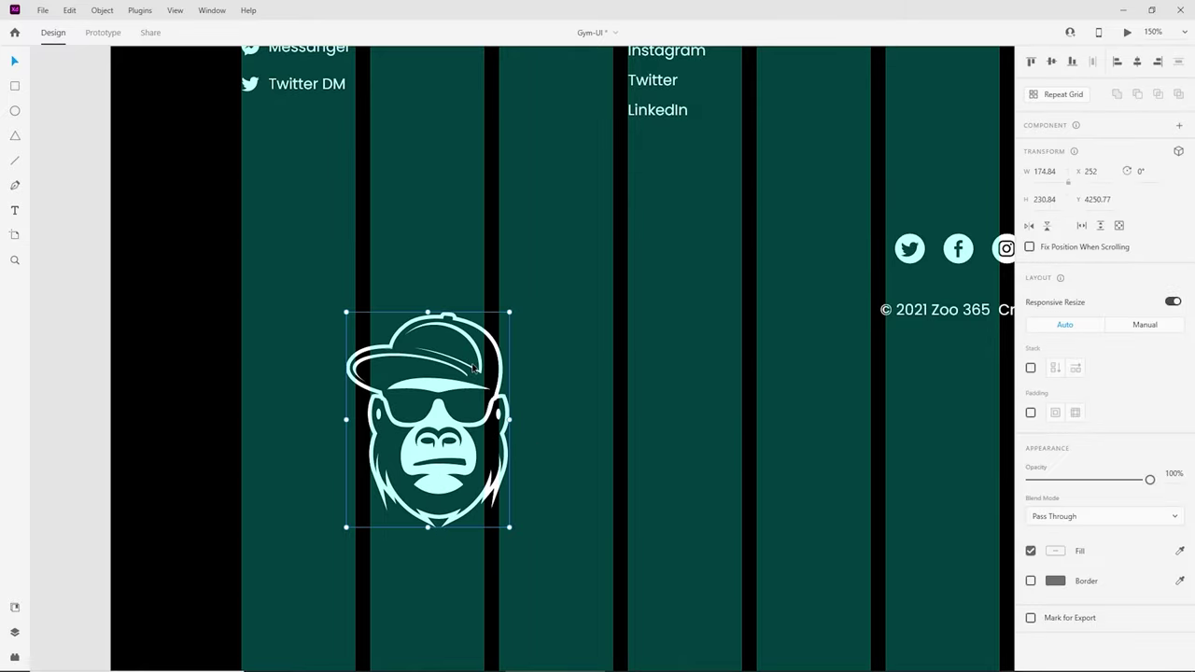
drag(1065, 480, 1036, 479)
scroll(537, 389, down, 3)
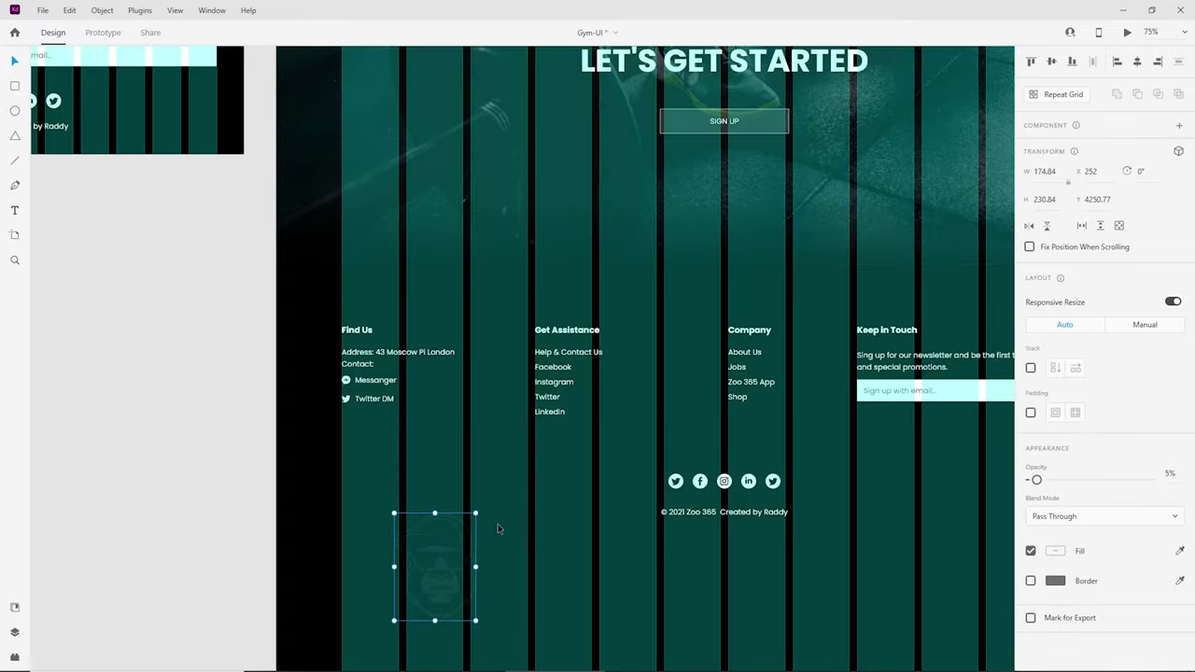
drag(477, 513, 325, 449)
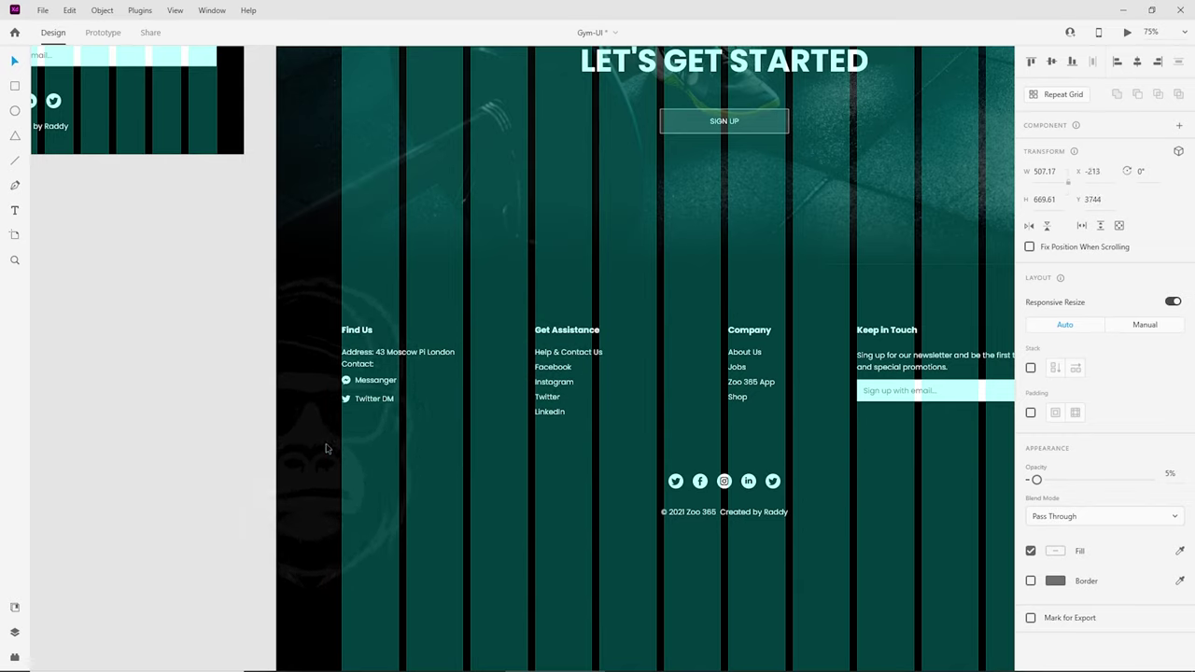
drag(326, 448, 338, 421)
click(564, 550)
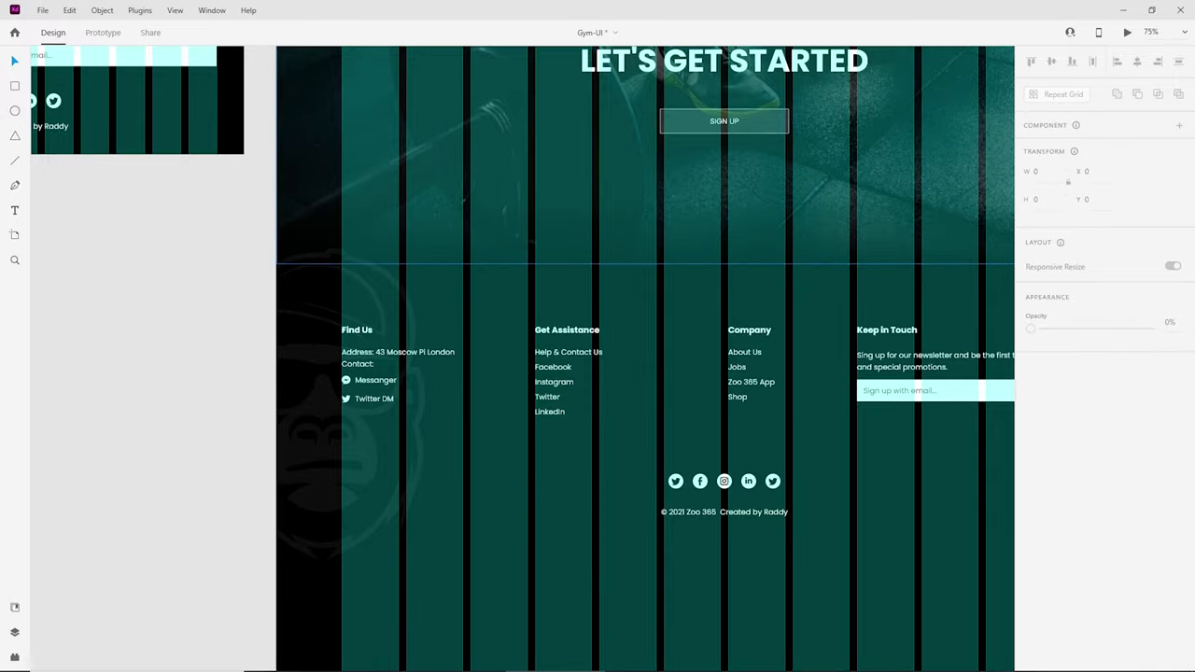
Step: Preview the desktop page down to the footer to check the watermark behind the Find Us column
click(1127, 33)
scroll(738, 383, down, 8)
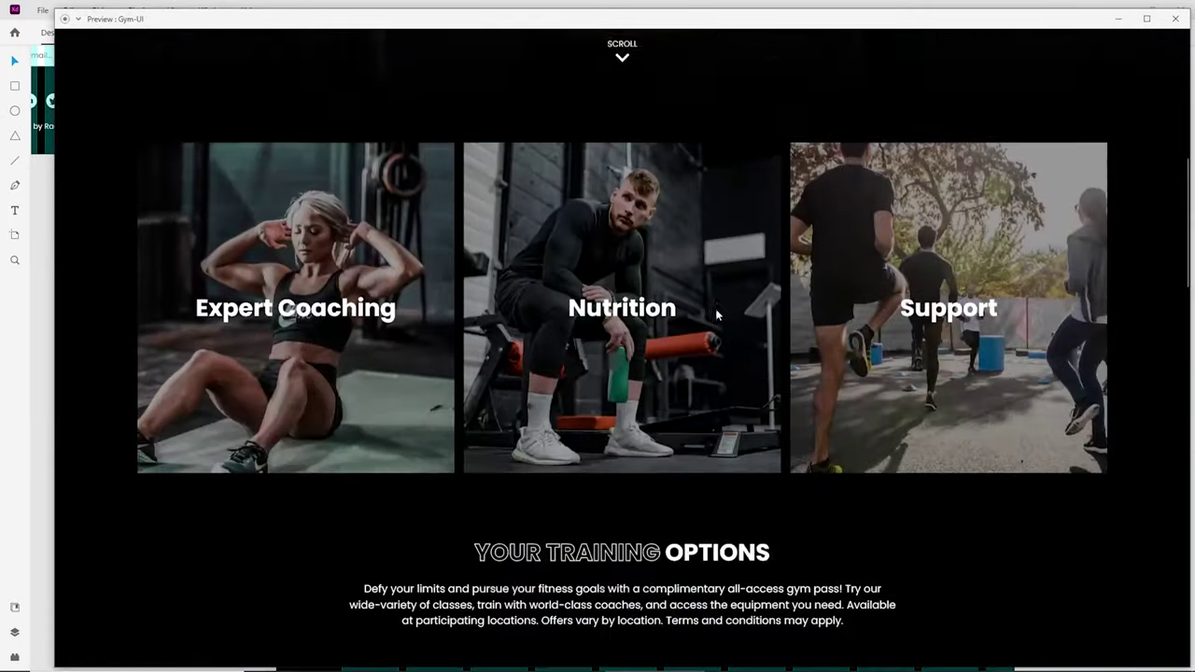
scroll(696, 364, down, 15)
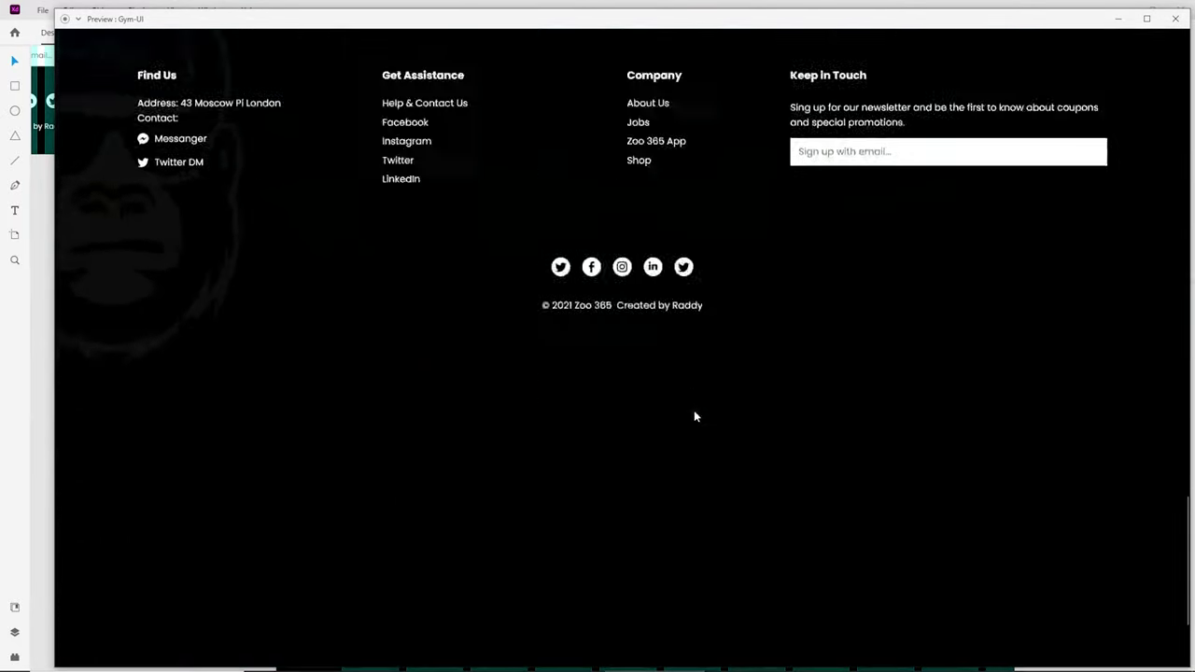
scroll(690, 427, up, 2)
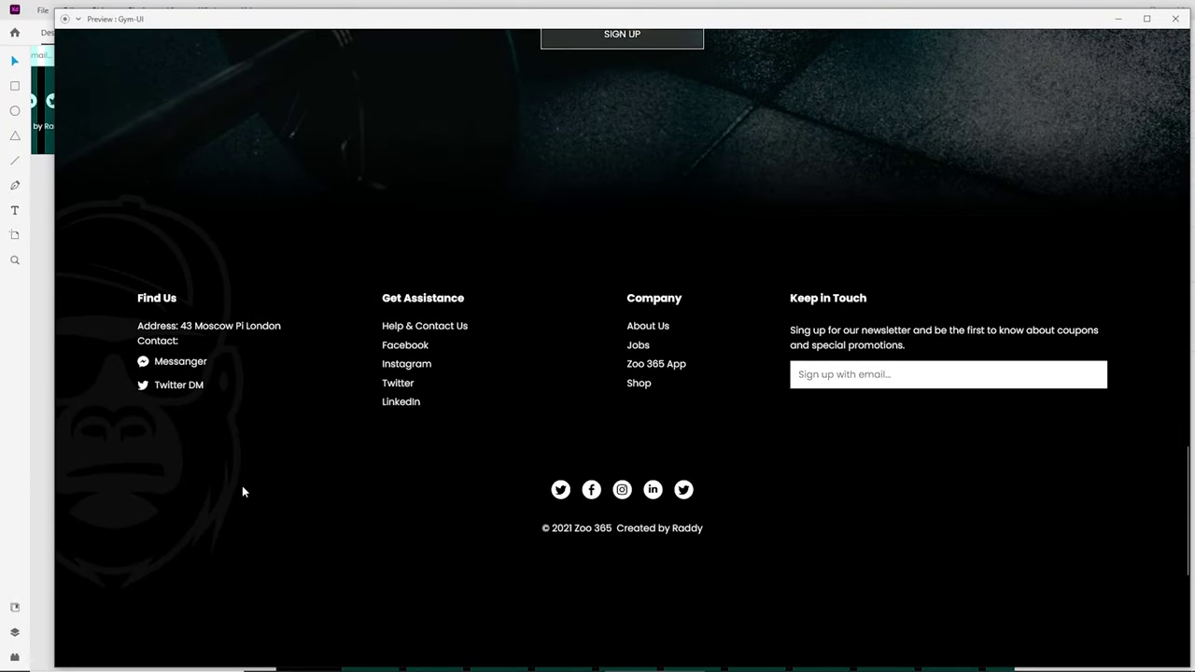
click(1175, 19)
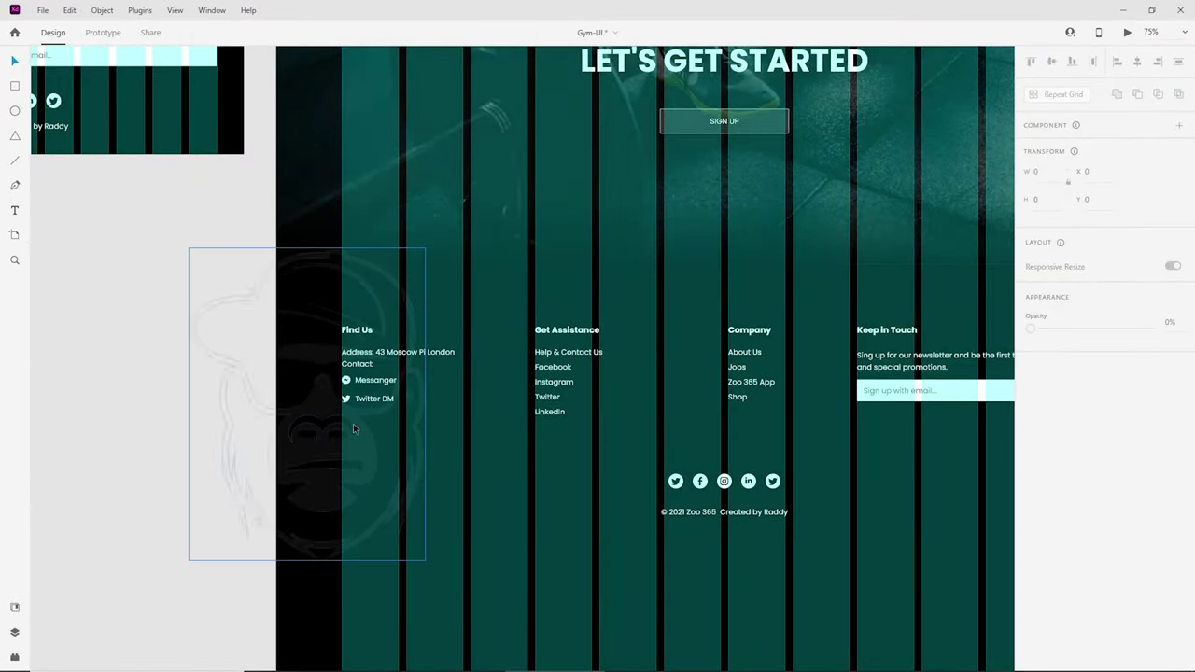
Step: Move the gorilla watermark toward the middle of the footer and try it at a smaller size
drag(343, 428, 682, 453)
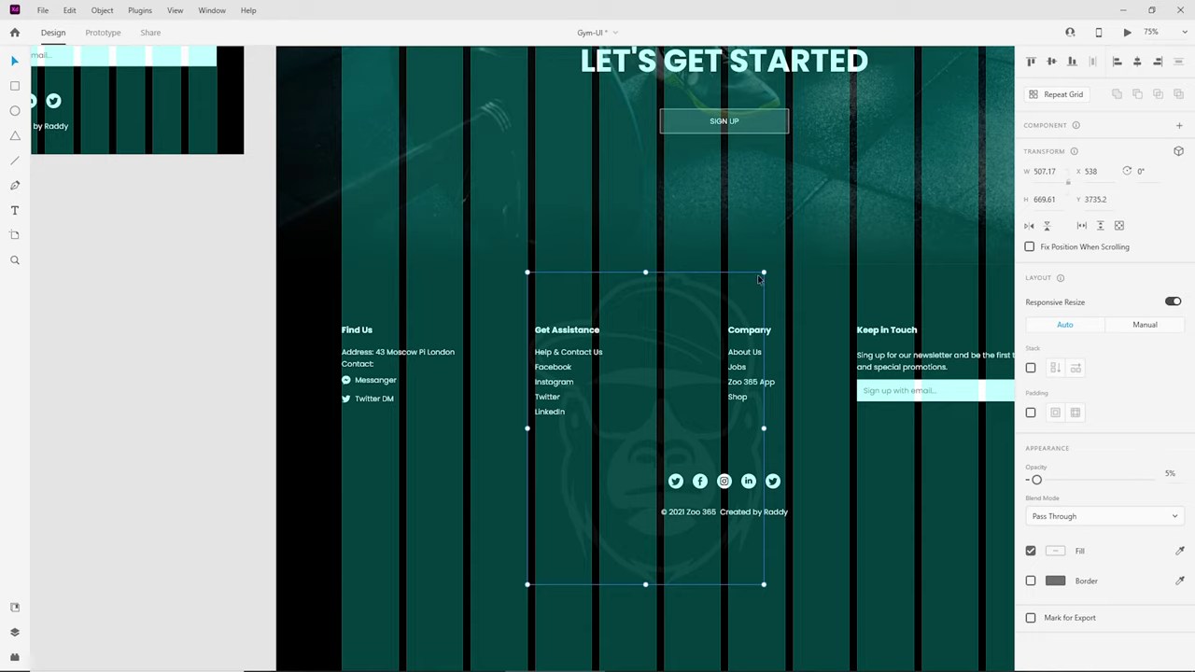
drag(762, 274, 704, 349)
drag(649, 441, 590, 413)
key(ctrl+z)
key(ctrl+z)
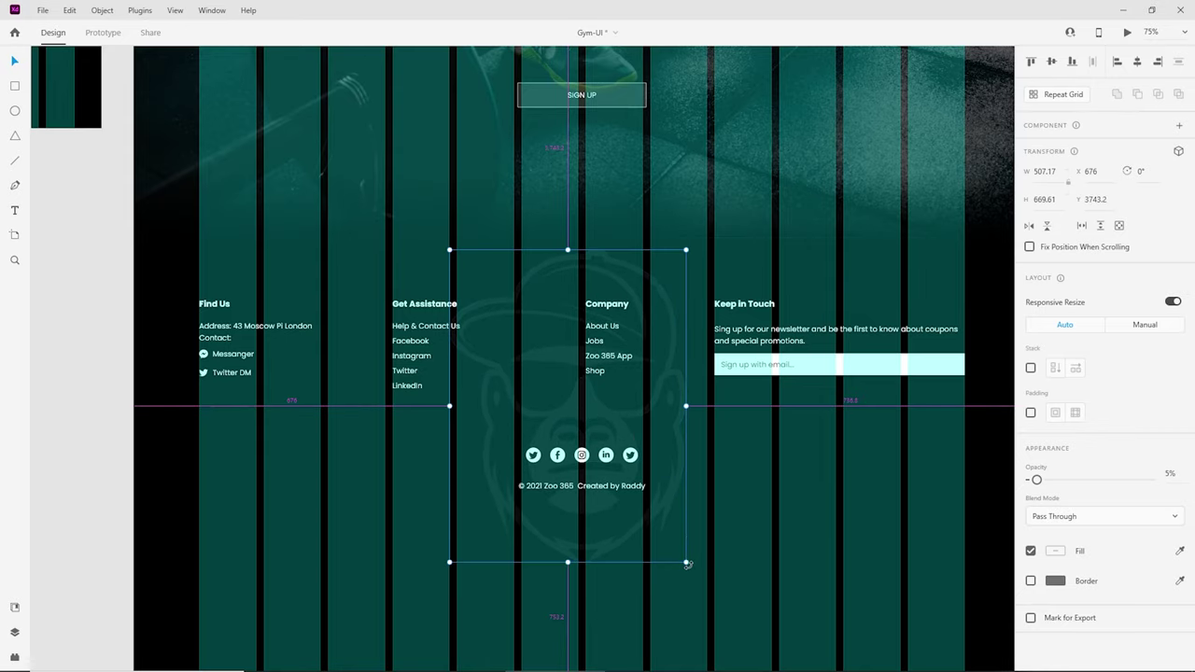
Step: Reduce the gorilla watermark to about 353 × 466 px and centre it behind the social icons and link columns
drag(686, 563, 658, 518)
scroll(673, 467, down, 3)
drag(580, 255, 582, 229)
Step: Shorten the desktop artboard to a height of 4331 so it ends just below the copyright line
scroll(738, 491, down, 5)
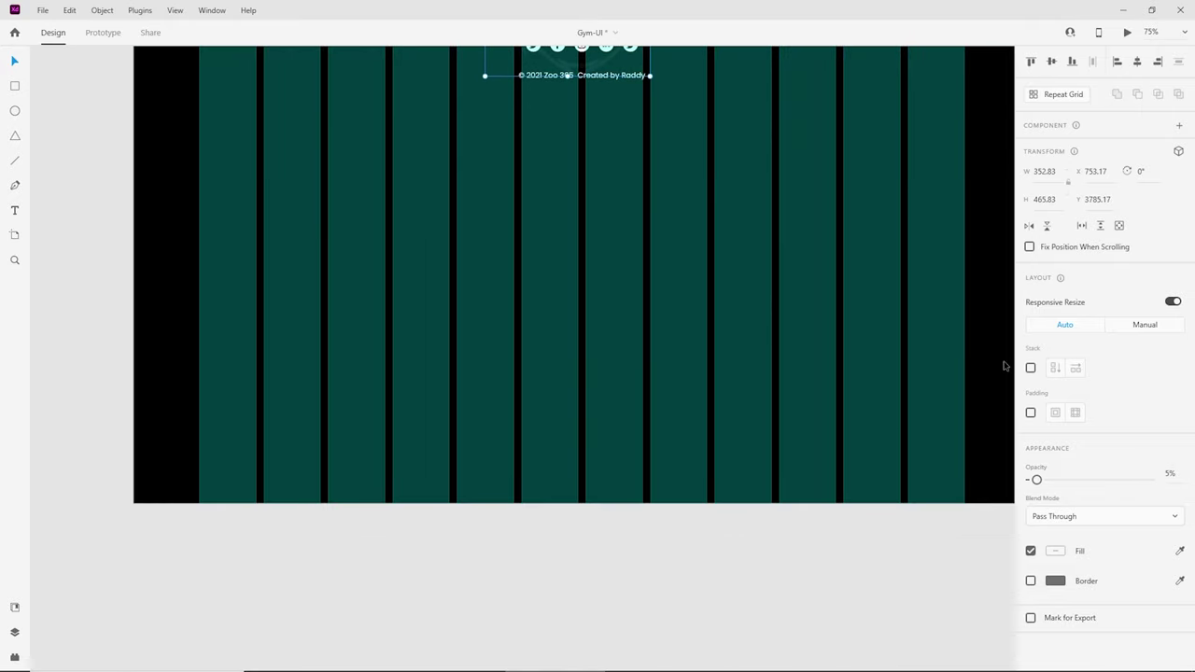
click(1001, 364)
drag(583, 504, 584, 115)
scroll(560, 533, up, 5)
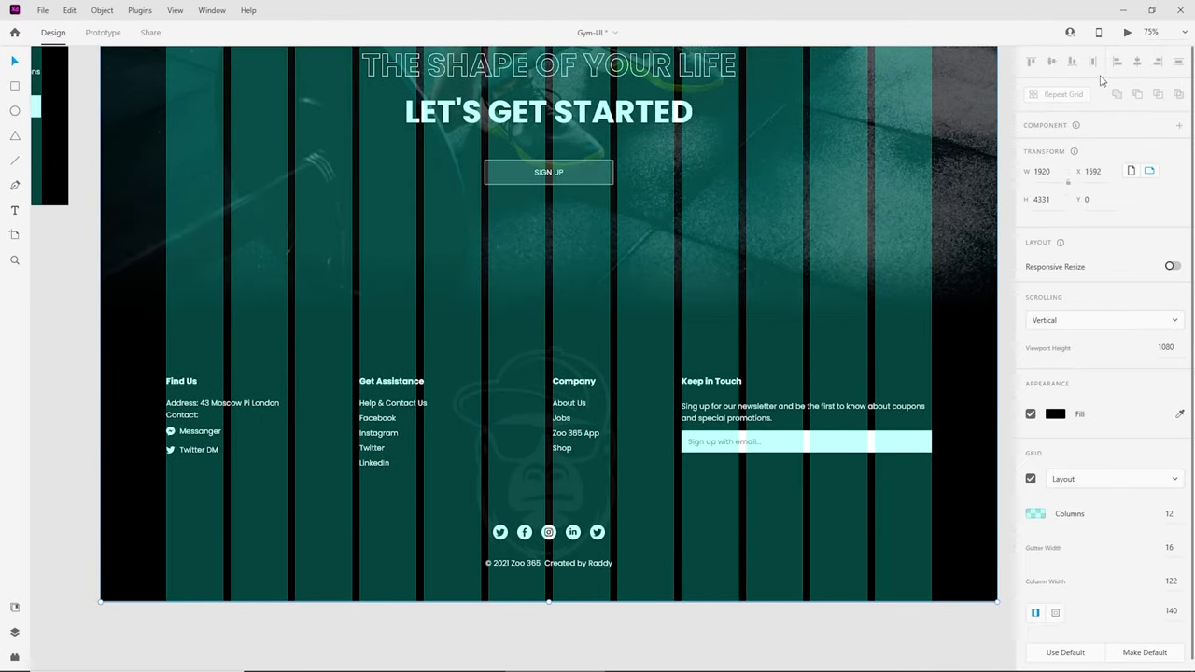
Step: Preview the shortened desktop page and check the centred watermark in the footer
click(1127, 32)
scroll(609, 359, down, 10)
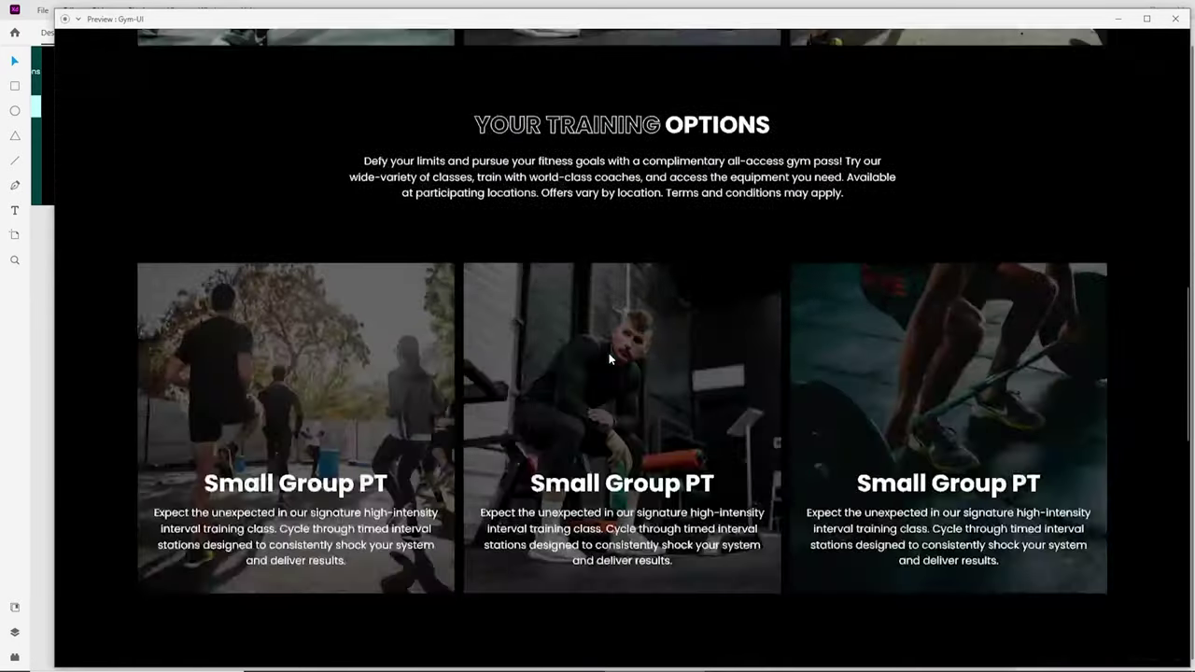
scroll(612, 353, down, 10)
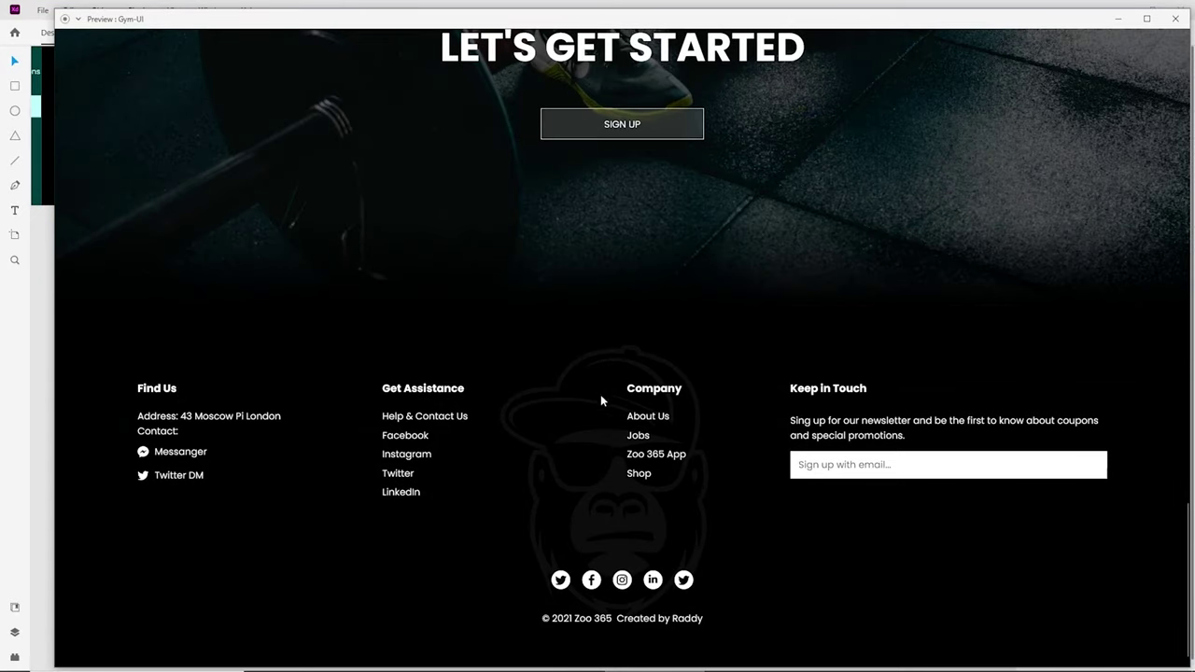
click(1176, 18)
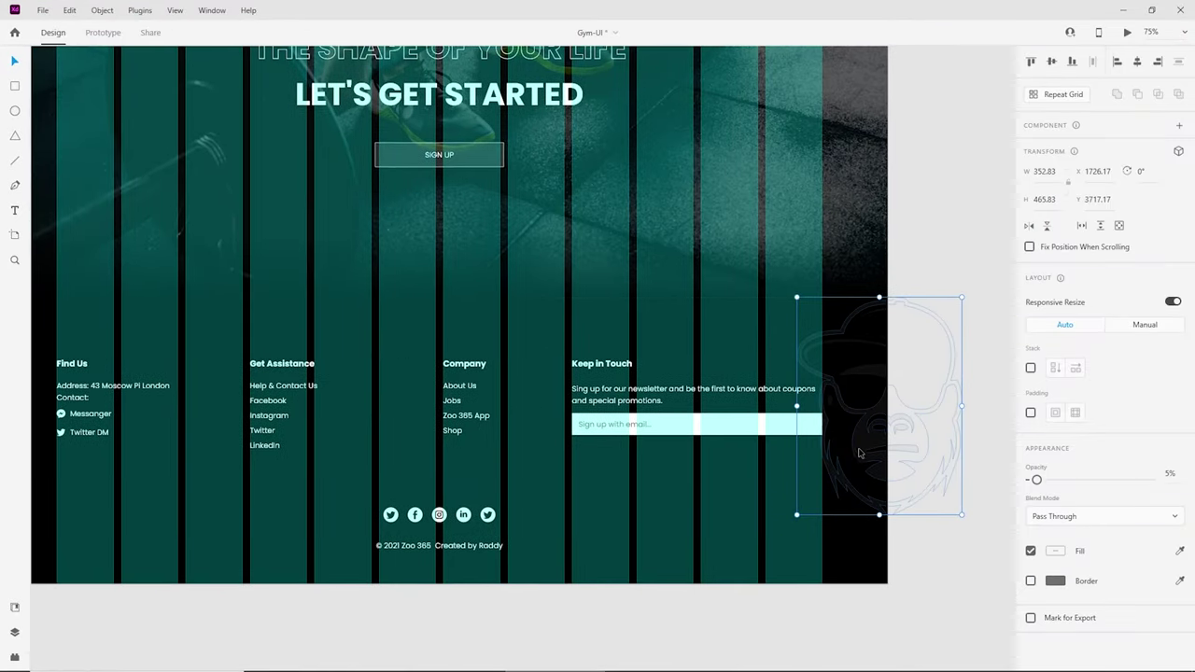
Step: Preview the footer with the gorilla watermark over the page's right edge, and delete the watermark
click(1127, 32)
scroll(730, 384, down, 5)
scroll(730, 384, down, 8)
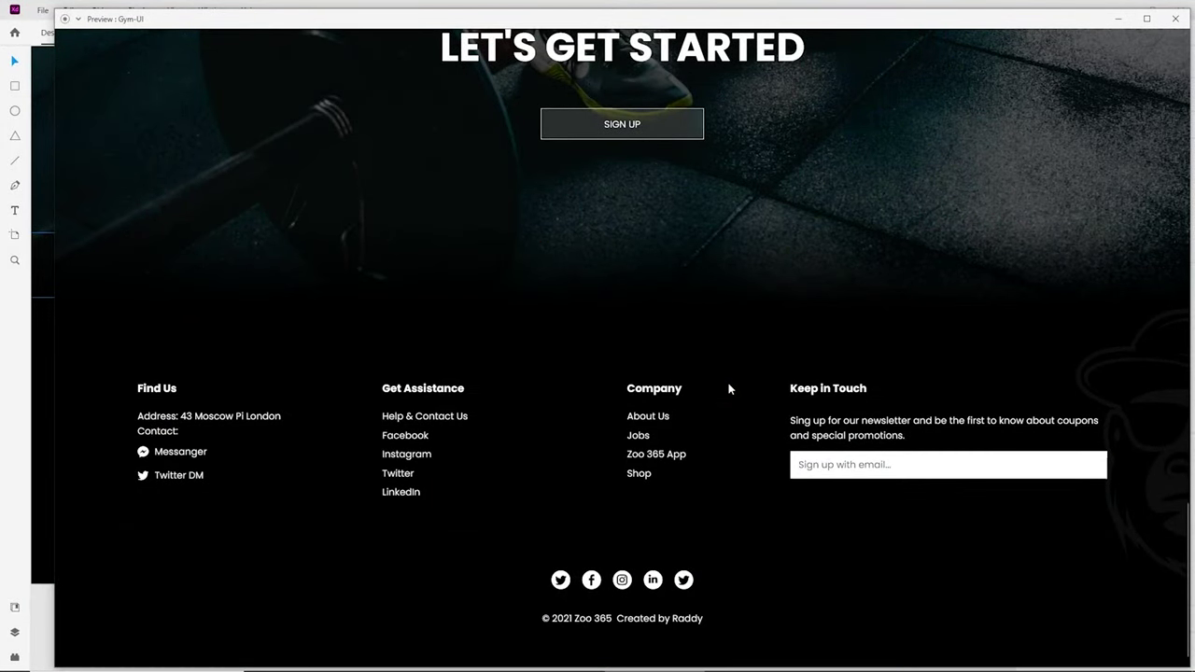
click(1176, 18)
key(Delete)
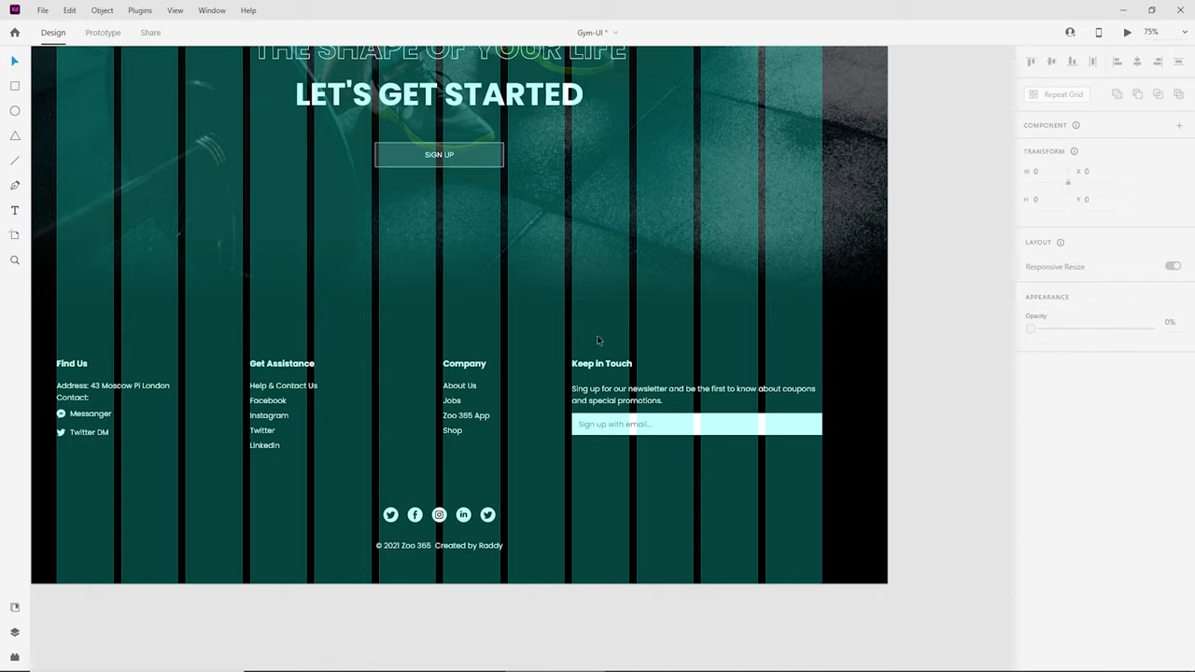
Step: Preview the desktop page in a maximized window and examine the hero section and the three service cards
key(ctrl+Return)
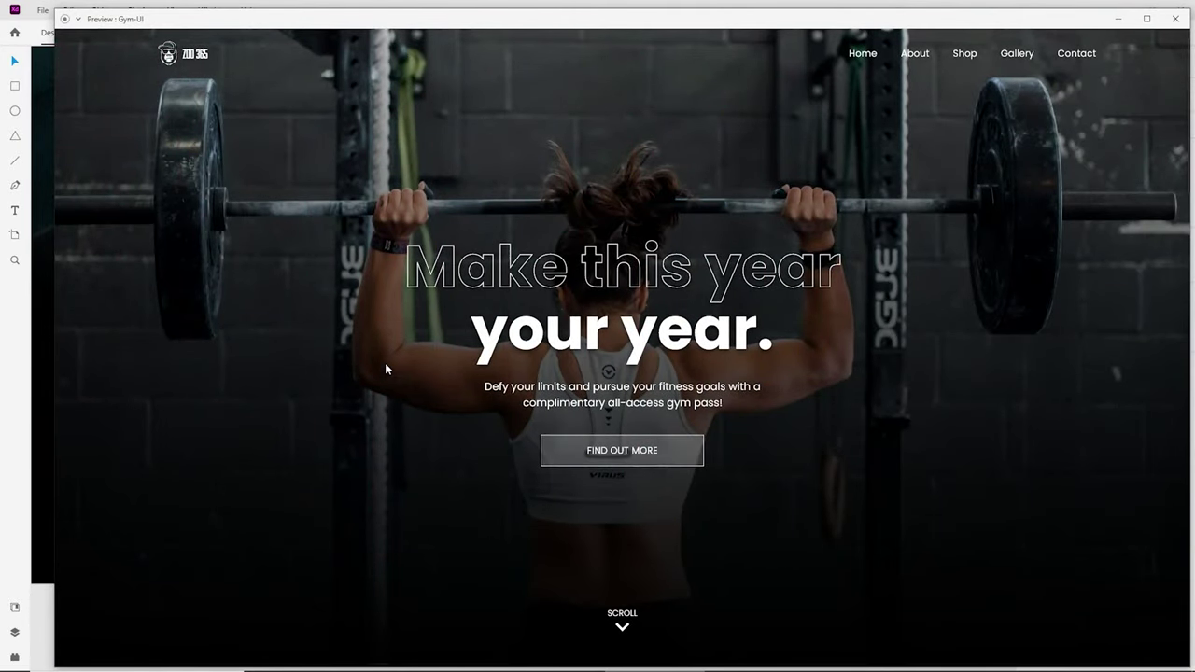
drag(567, 20, 546, 16)
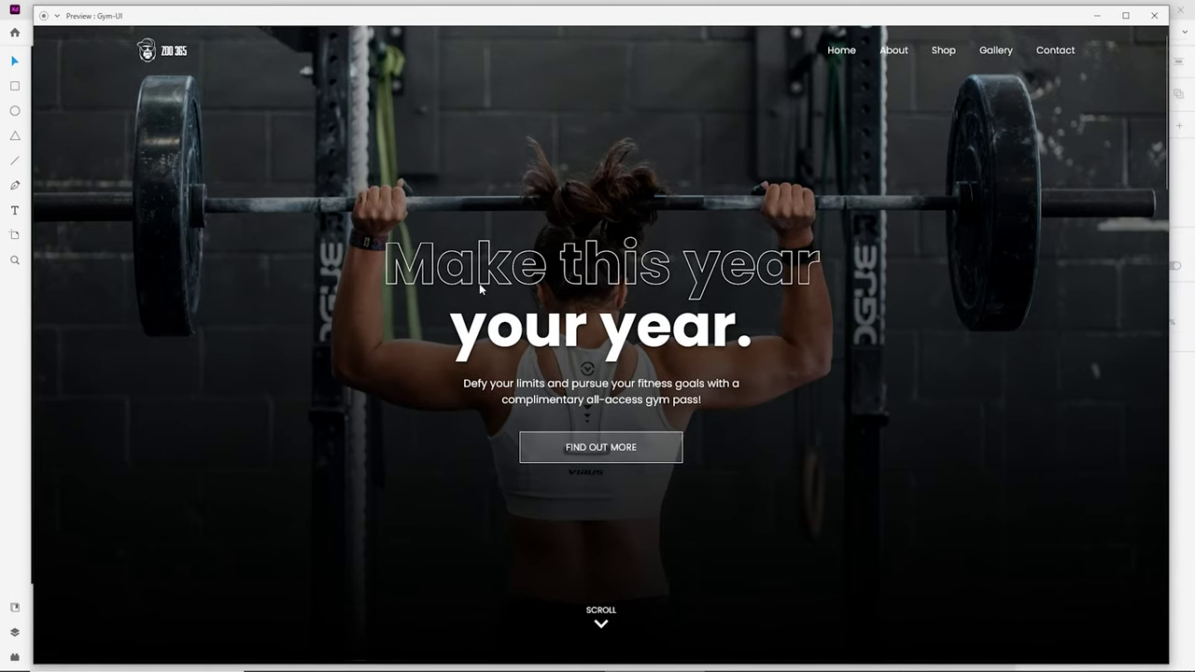
scroll(479, 283, down, 5)
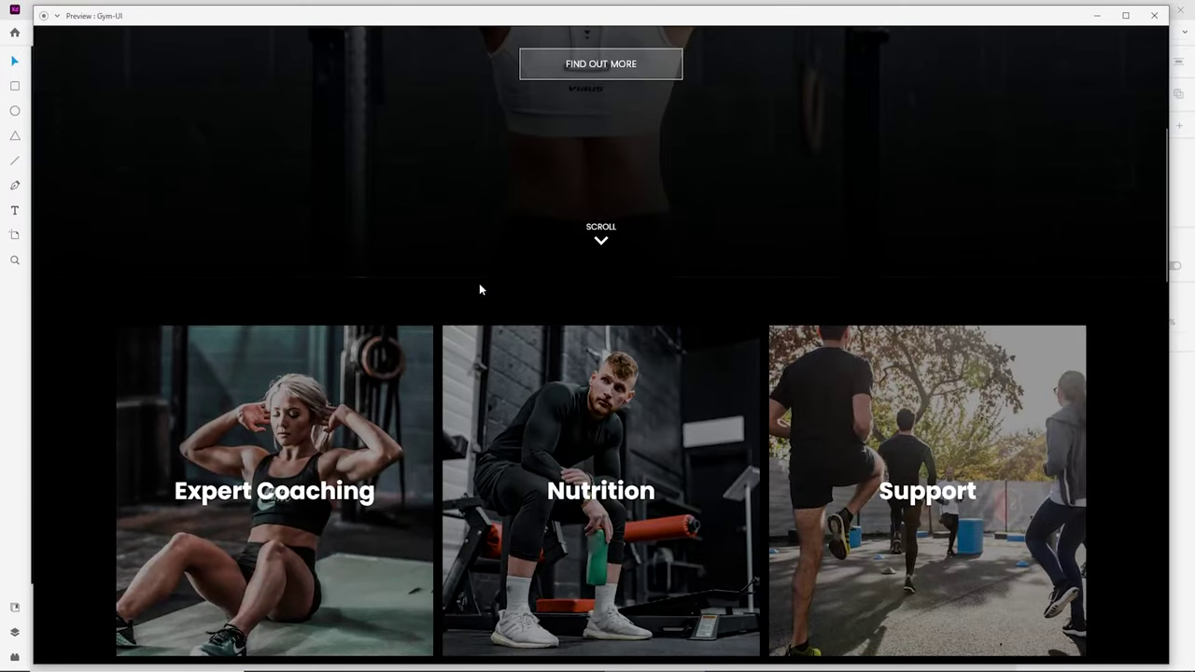
scroll(862, 332, down, 3)
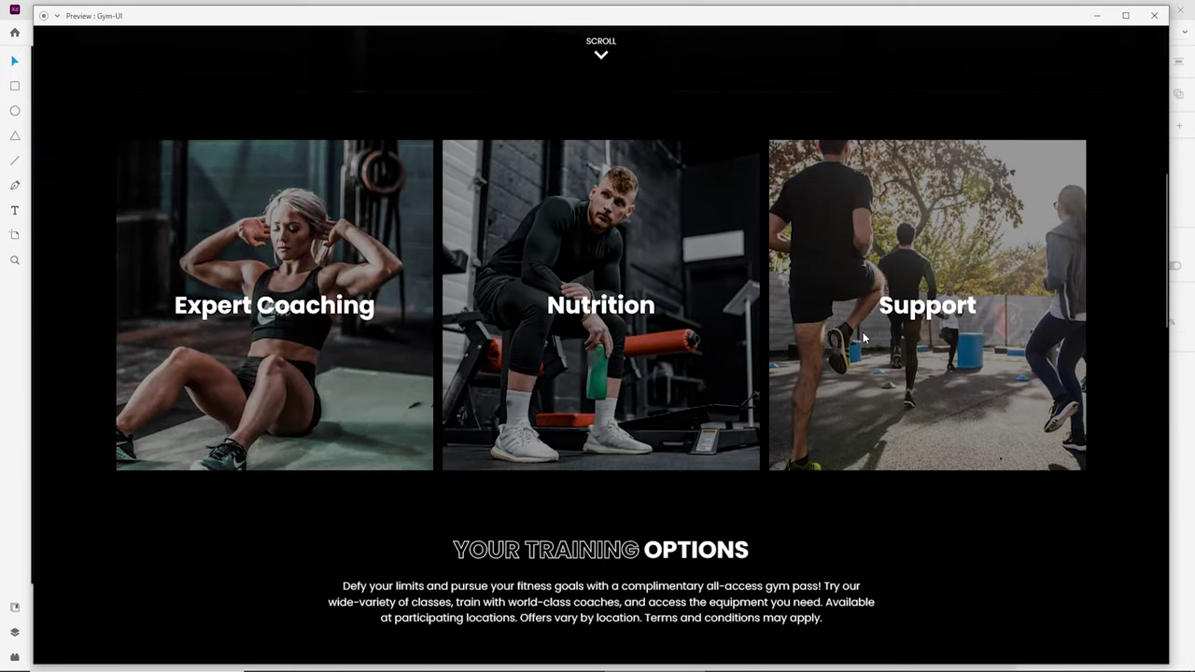
scroll(863, 331, up, 7)
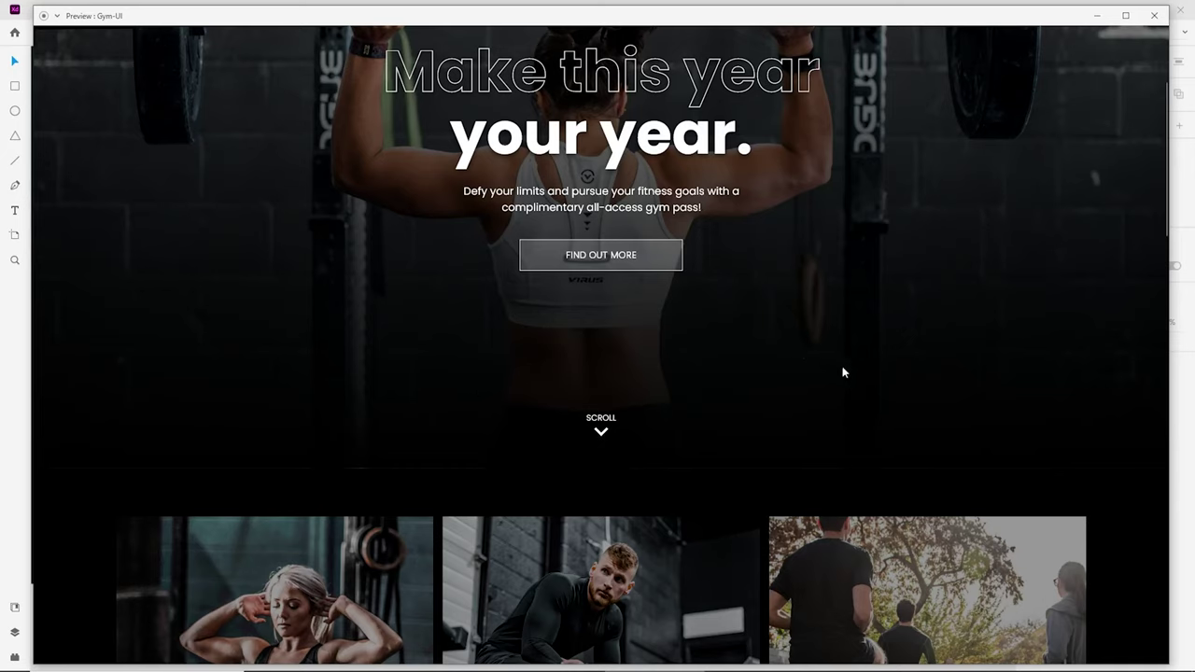
double_click(753, 17)
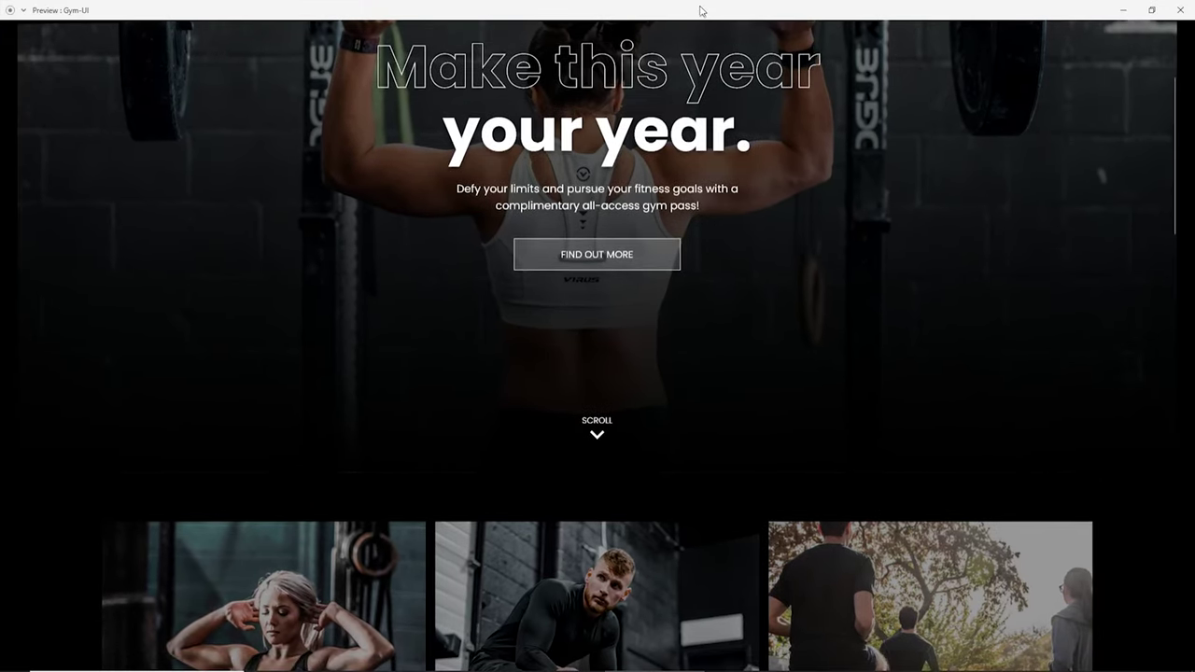
scroll(751, 417, down, 2)
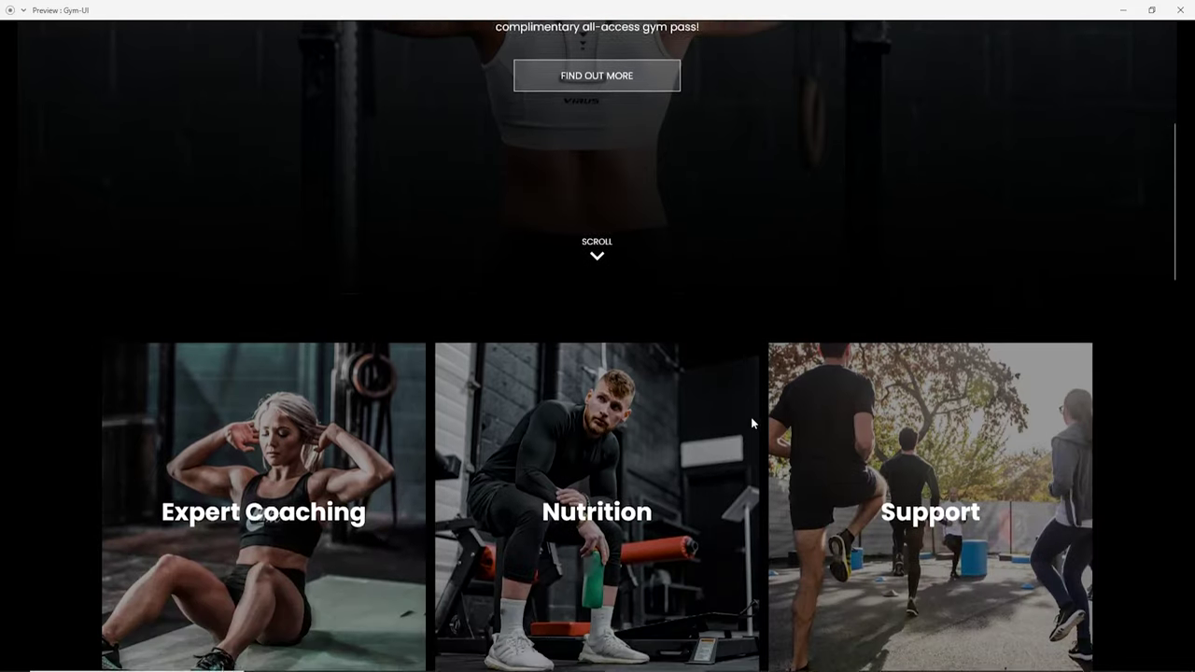
scroll(751, 423, up, 2)
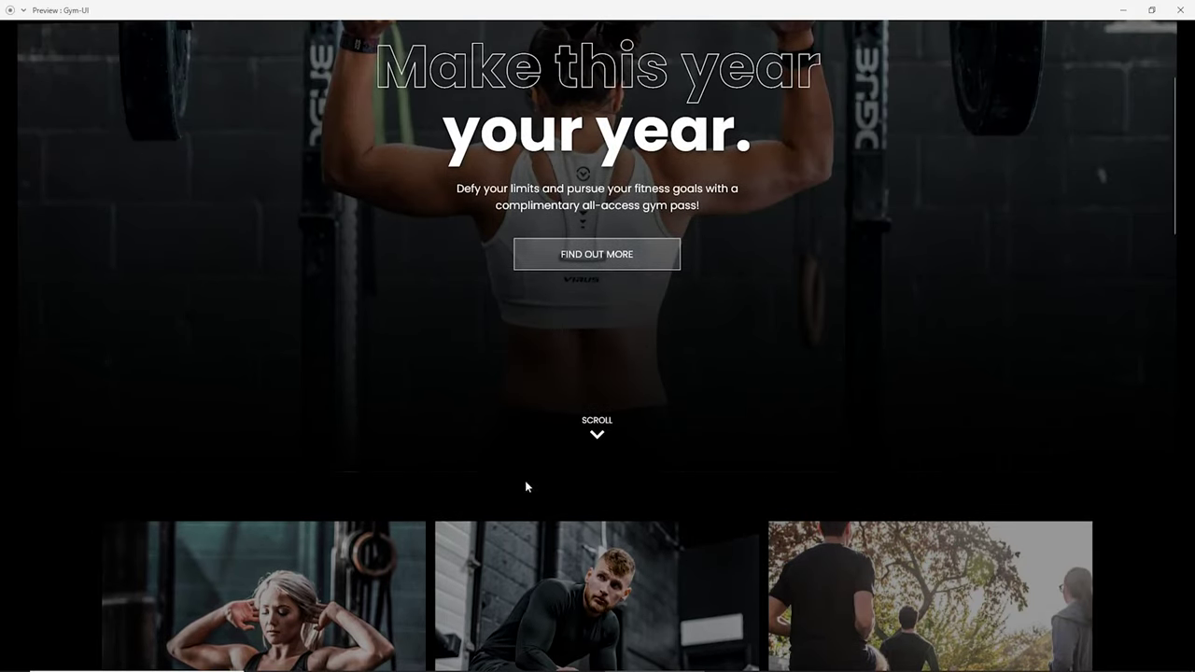
scroll(707, 449, down, 4)
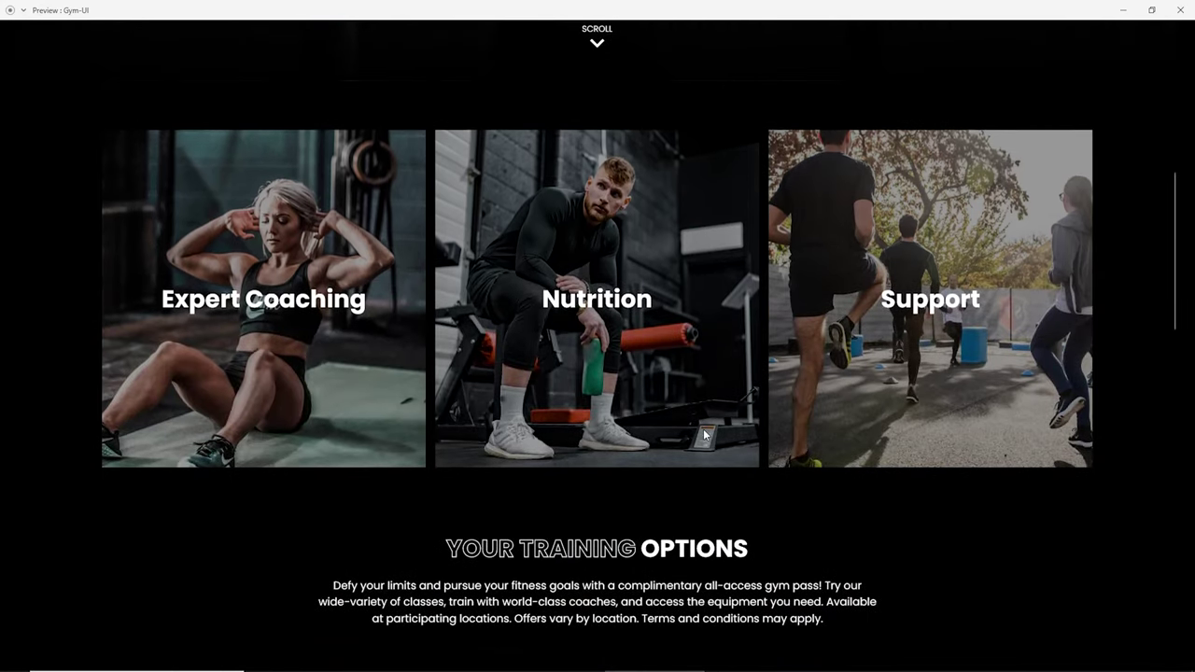
scroll(585, 341, down, 3)
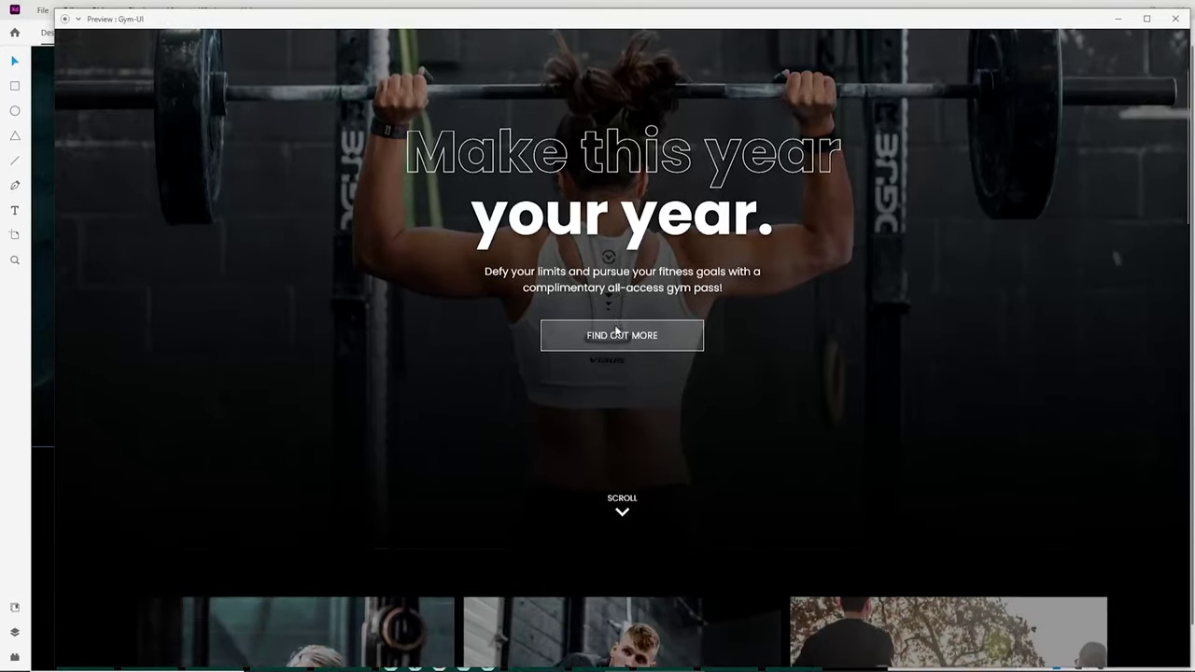
Step: Review the previewed desktop page from the hero through the training options and sign-up banner to the footer
scroll(614, 325, down, 1)
scroll(614, 332, down, 1)
scroll(616, 337, up, 2)
scroll(618, 350, down, 7)
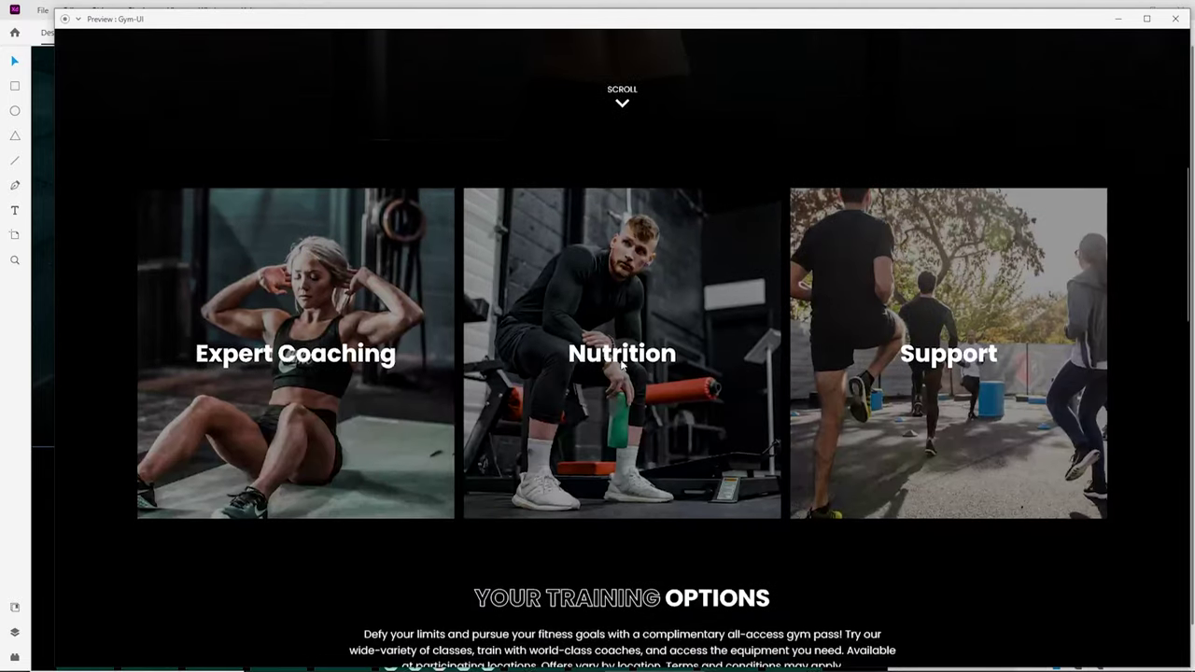
scroll(620, 359, down, 7)
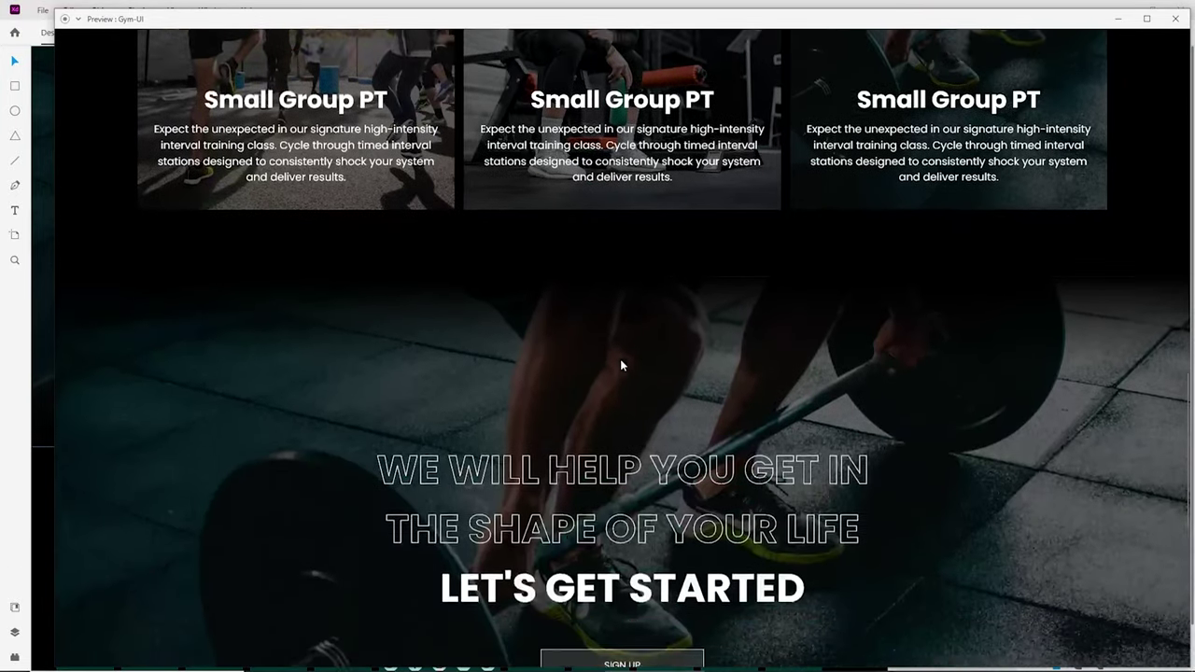
scroll(604, 268, down, 2)
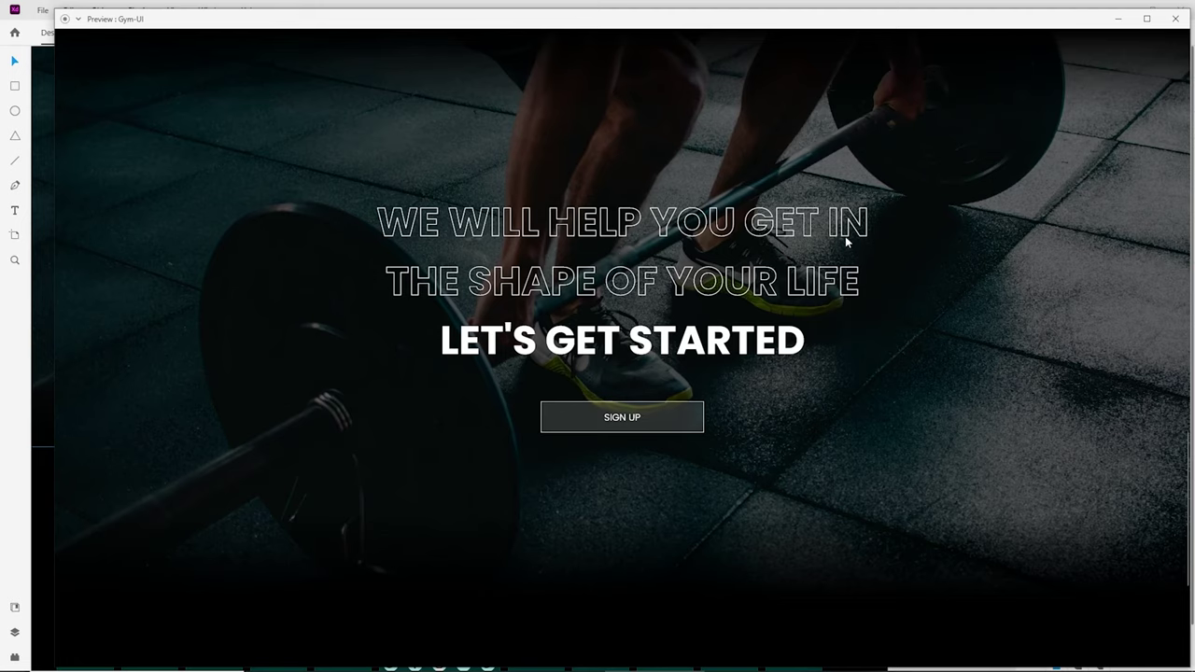
scroll(455, 238, down, 1)
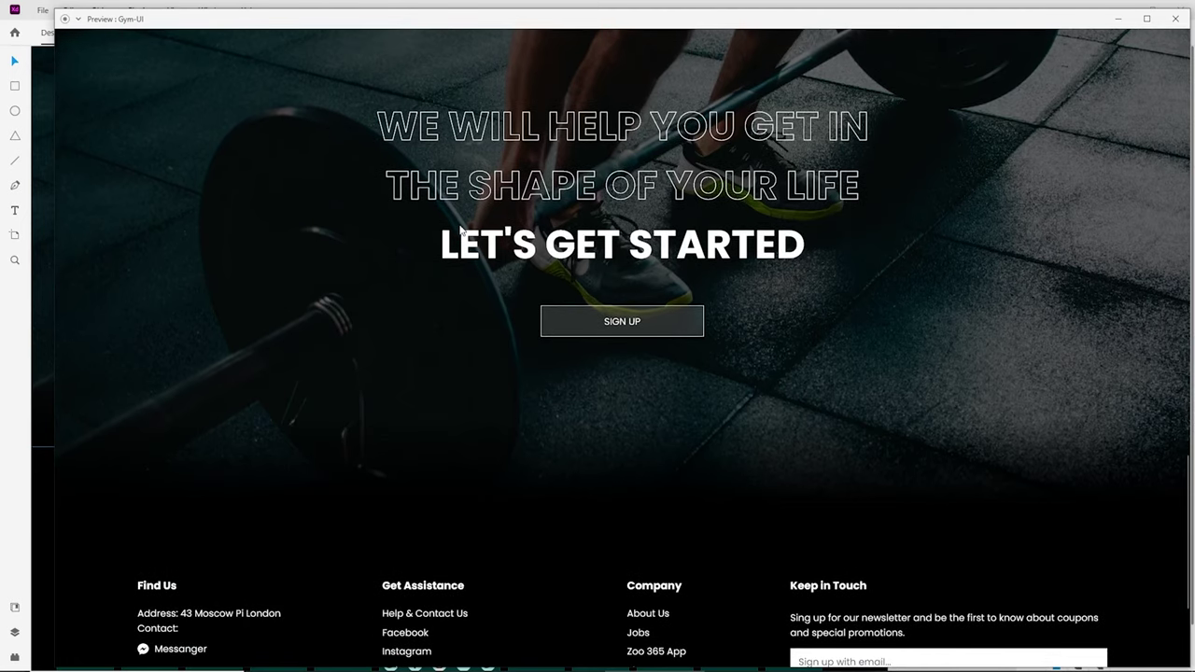
scroll(610, 353, down, 2)
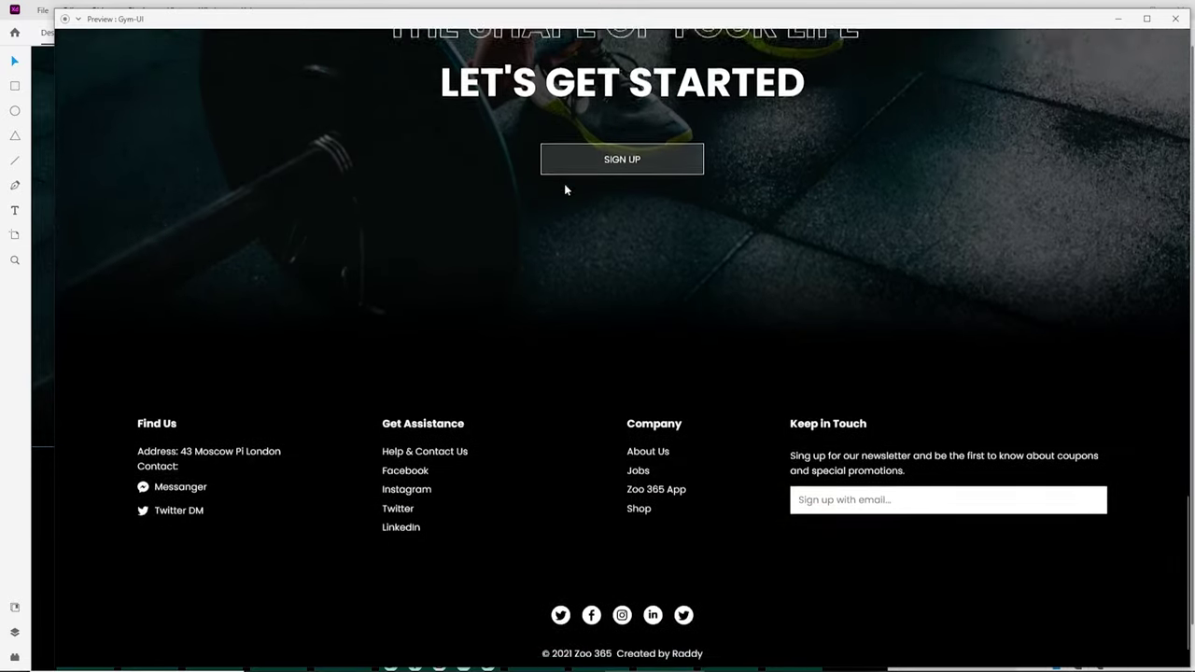